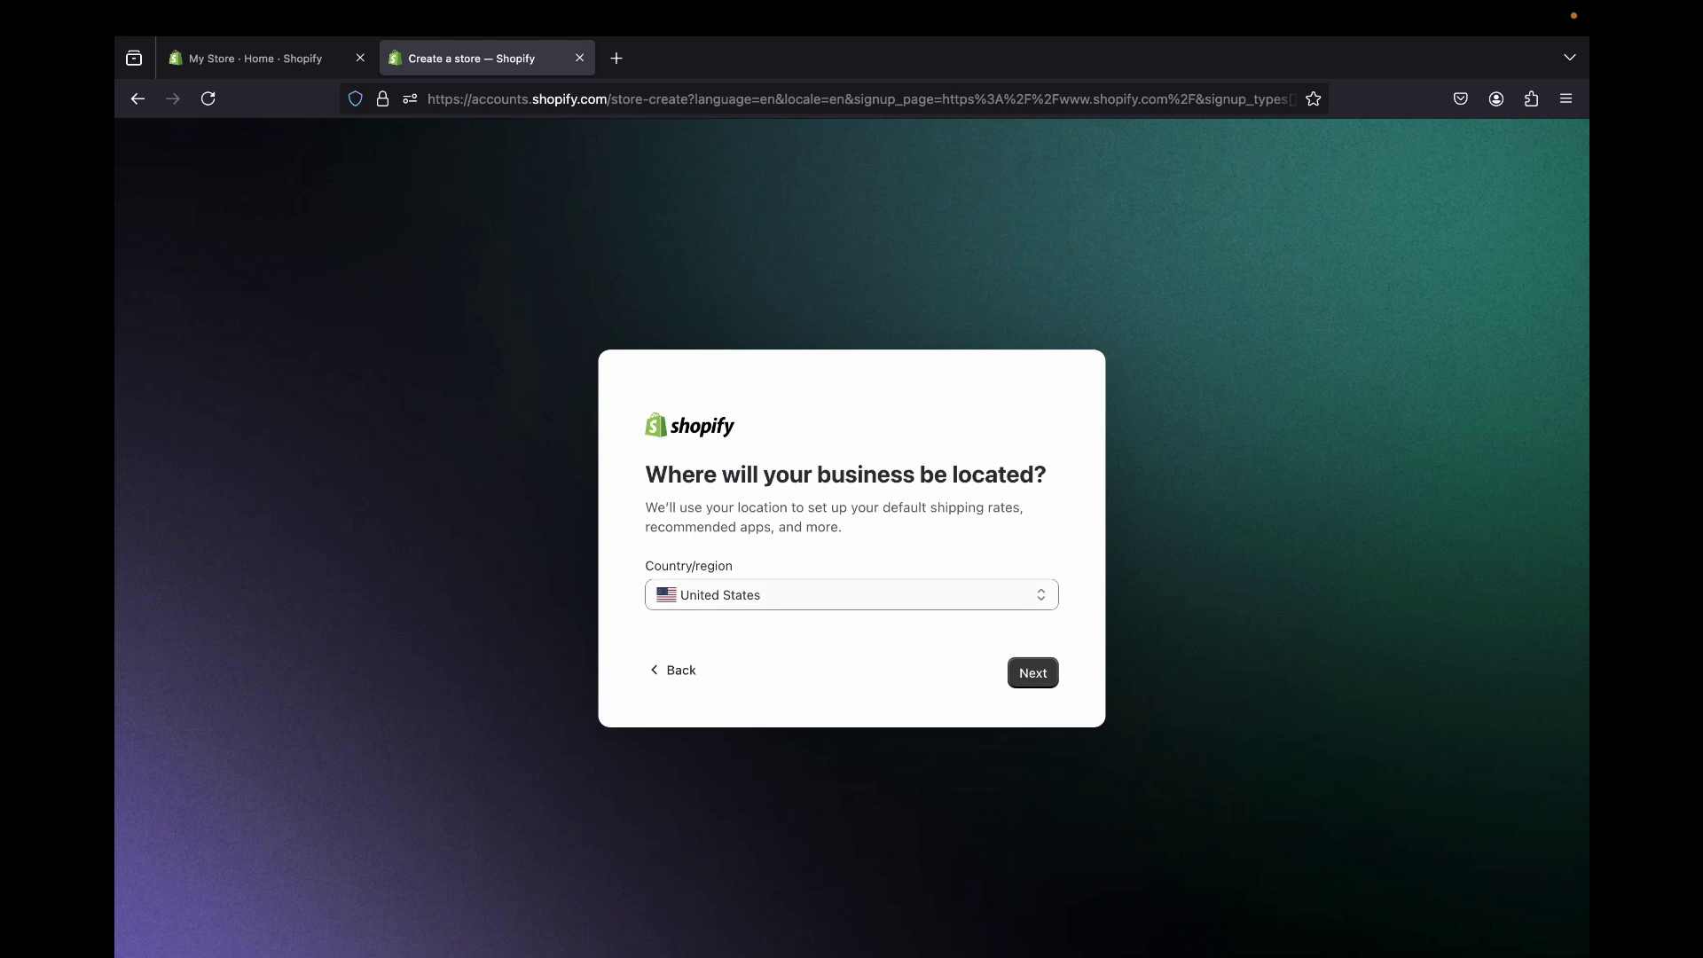
- Confirm United States as the business location and close the account sign-up page
left_click(1031, 674)
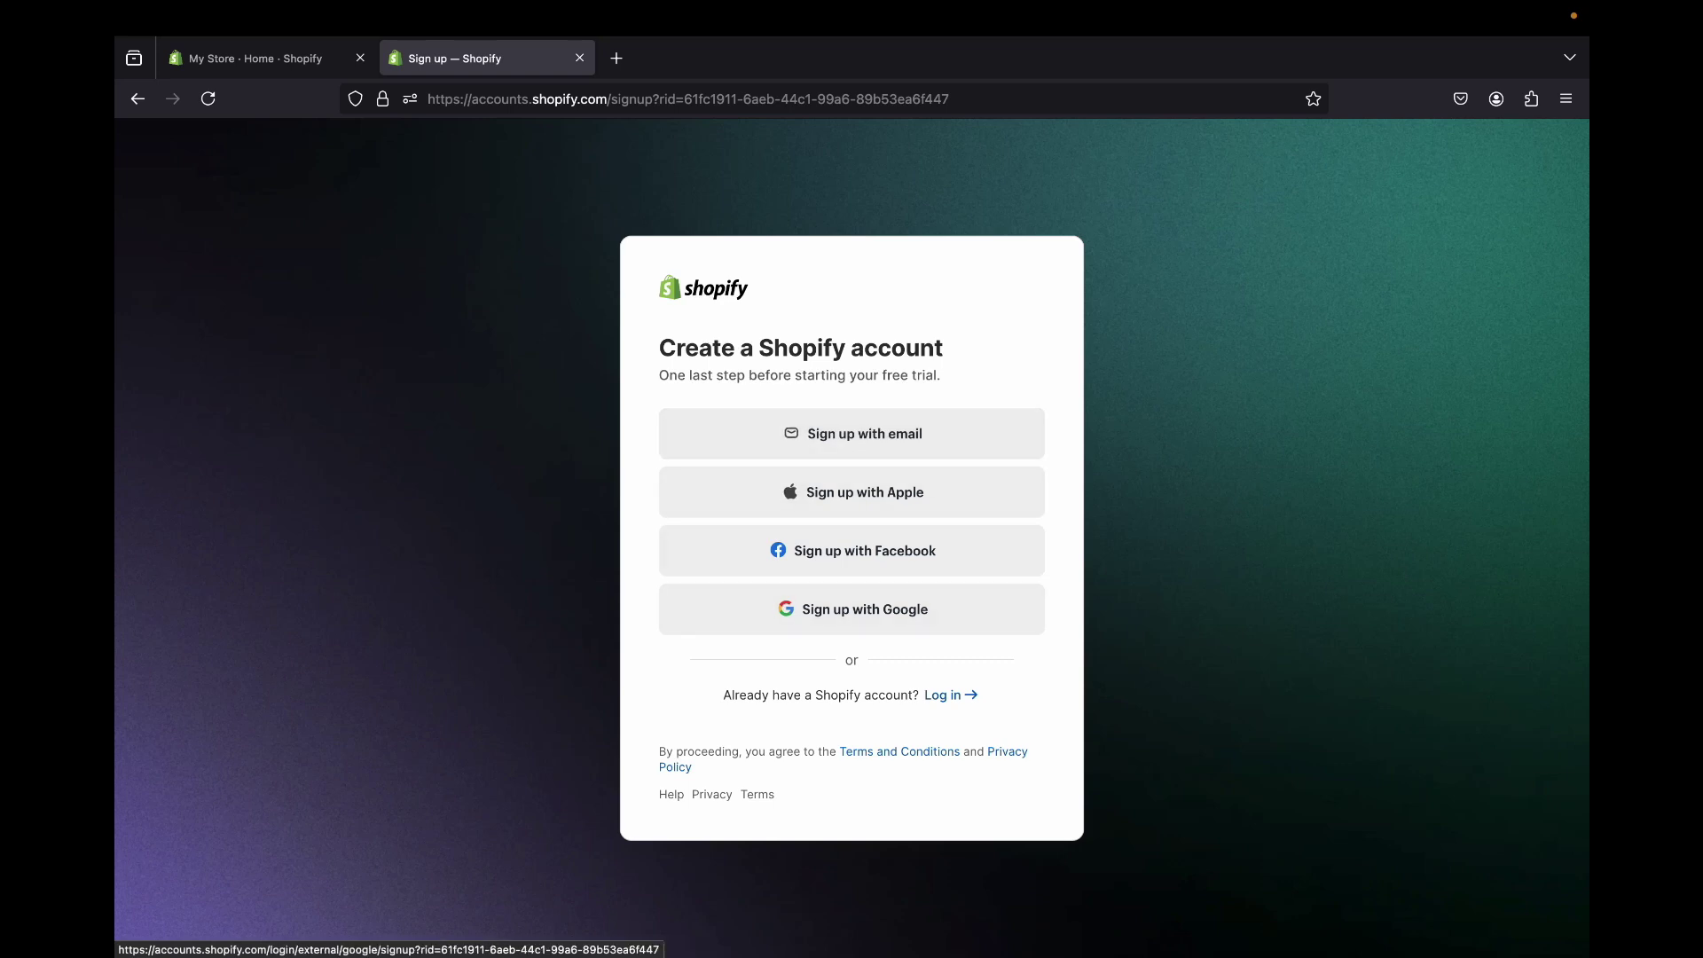
key("super+w")
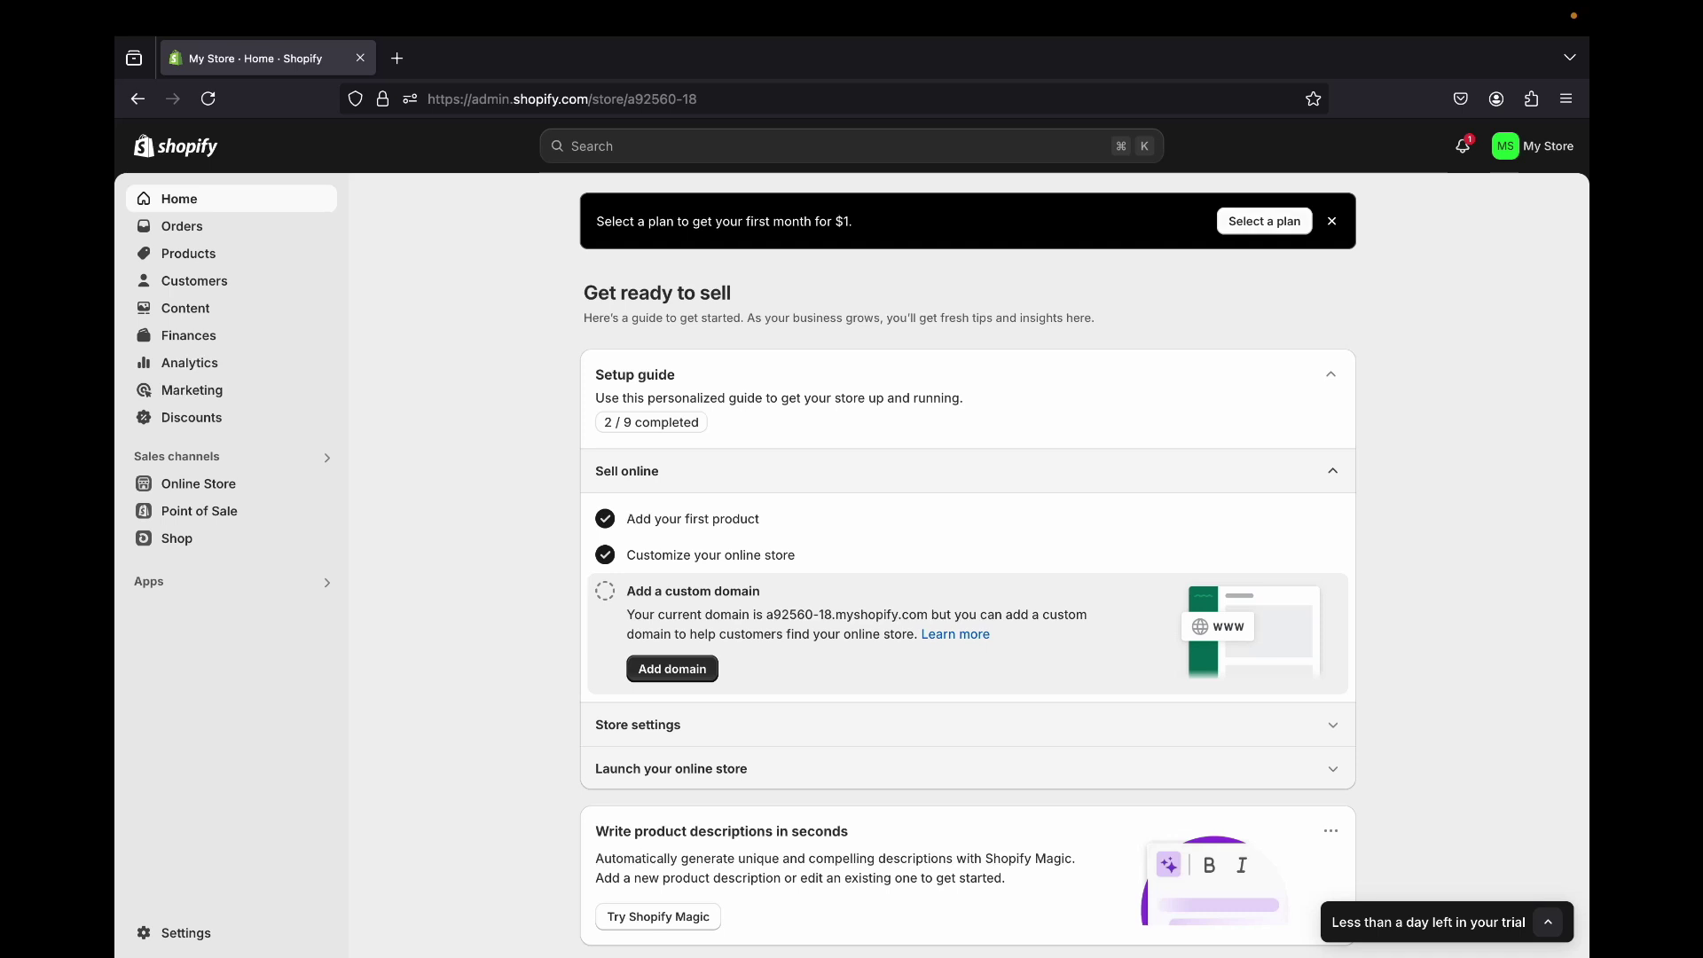
- Choose the Basic plan from the plan offers and compare its PayPal and credit card payment options
left_click(1264, 221)
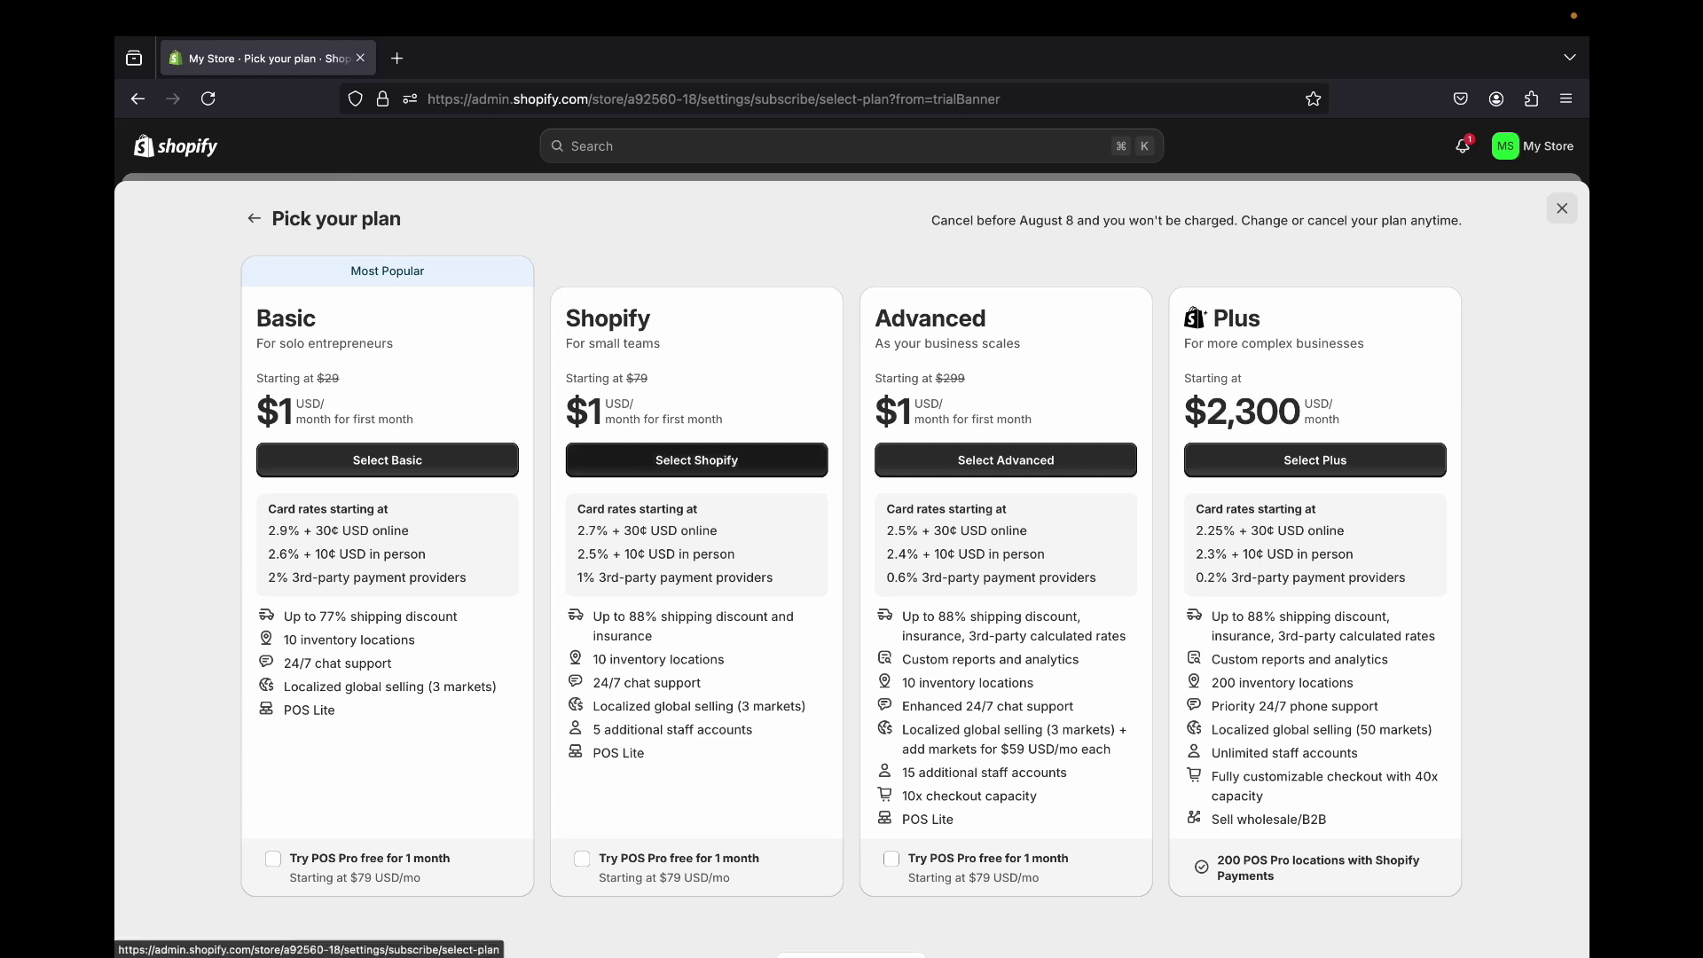
left_click(387, 459)
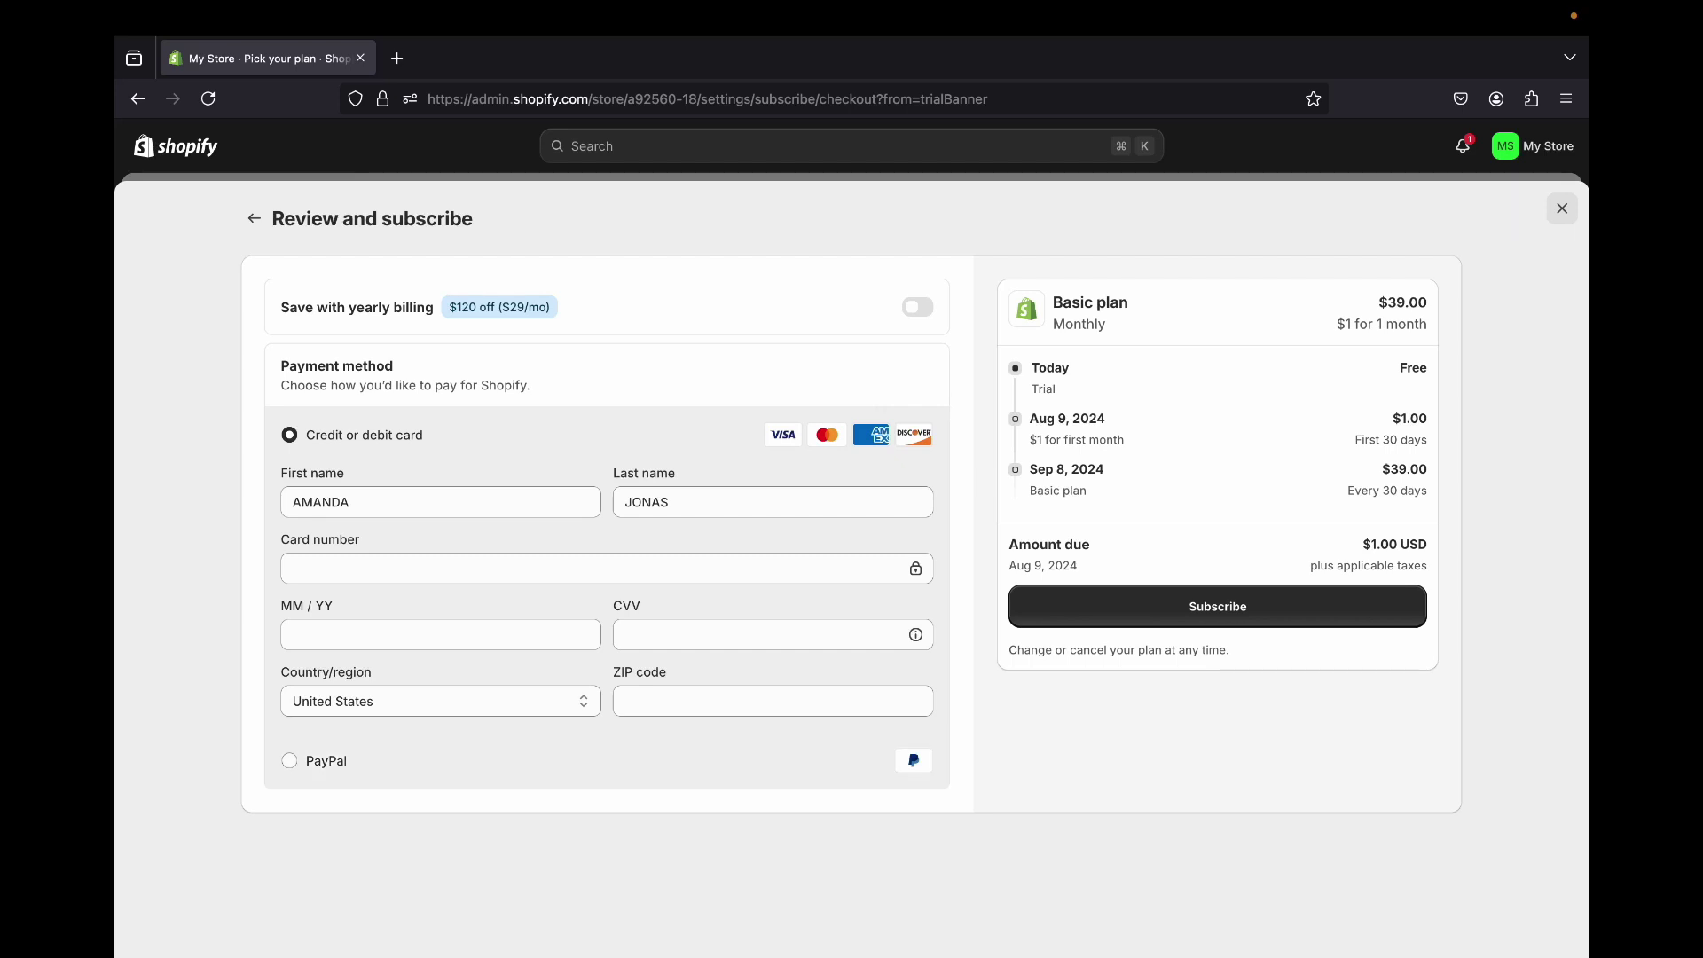
left_click(289, 760)
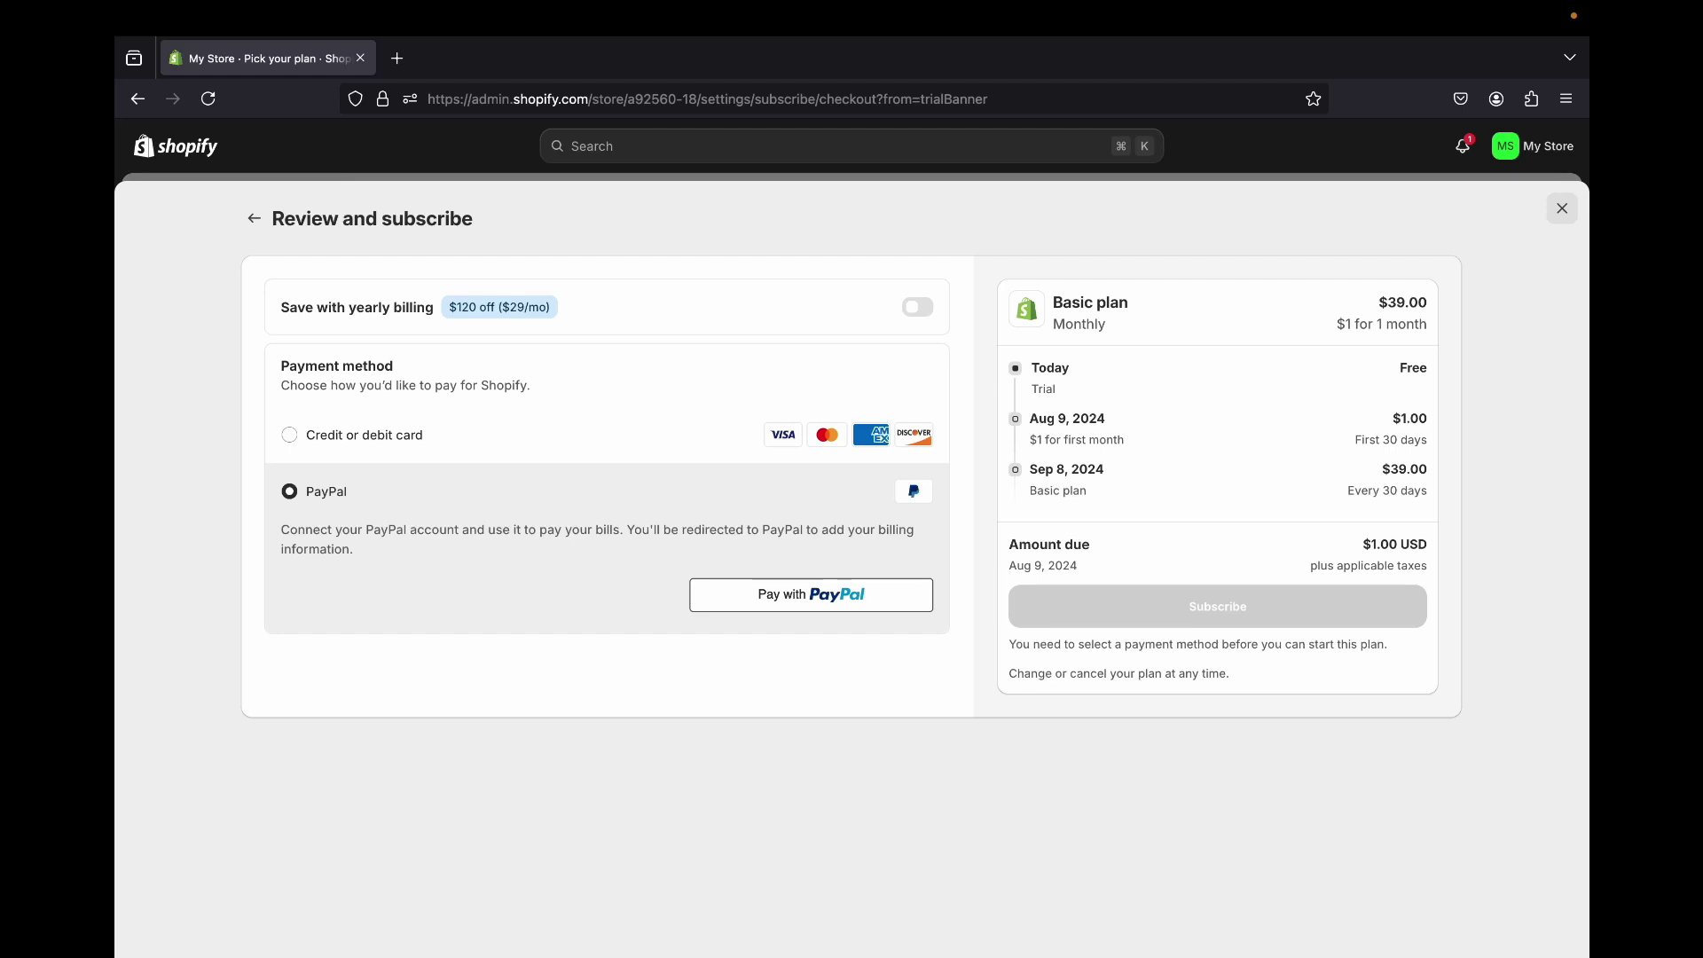
left_click(289, 434)
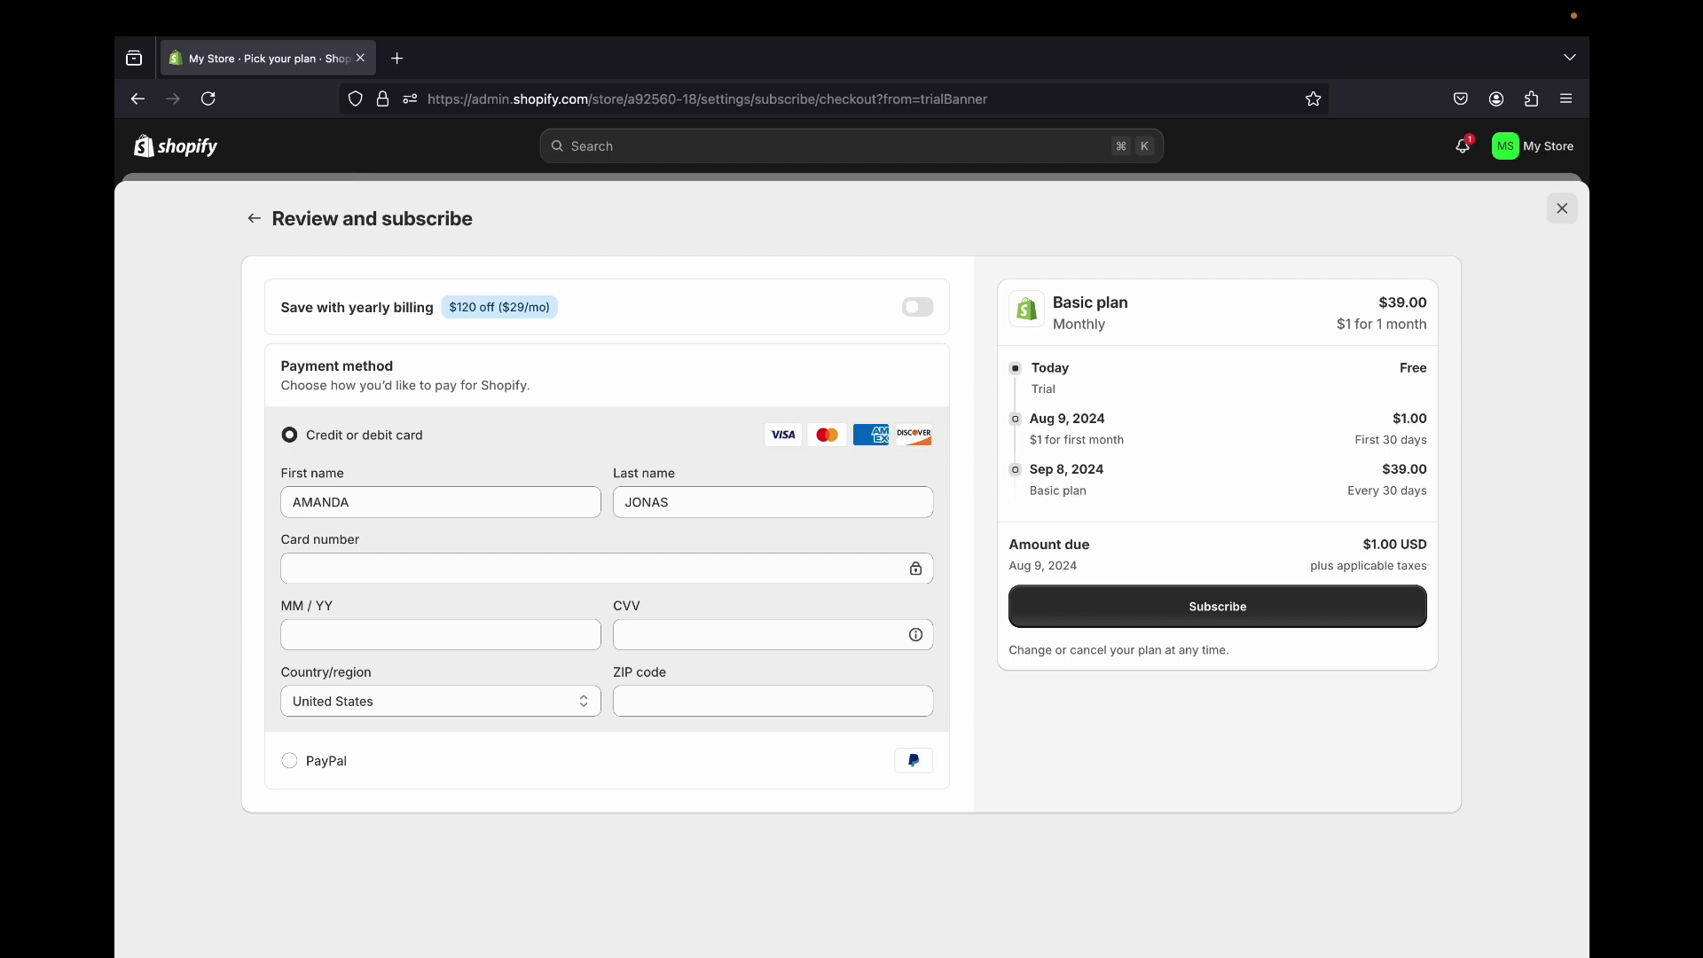
- Preview yearly billing for the Basic plan and leave the checkout for the store's home page without subscribing
key("space")
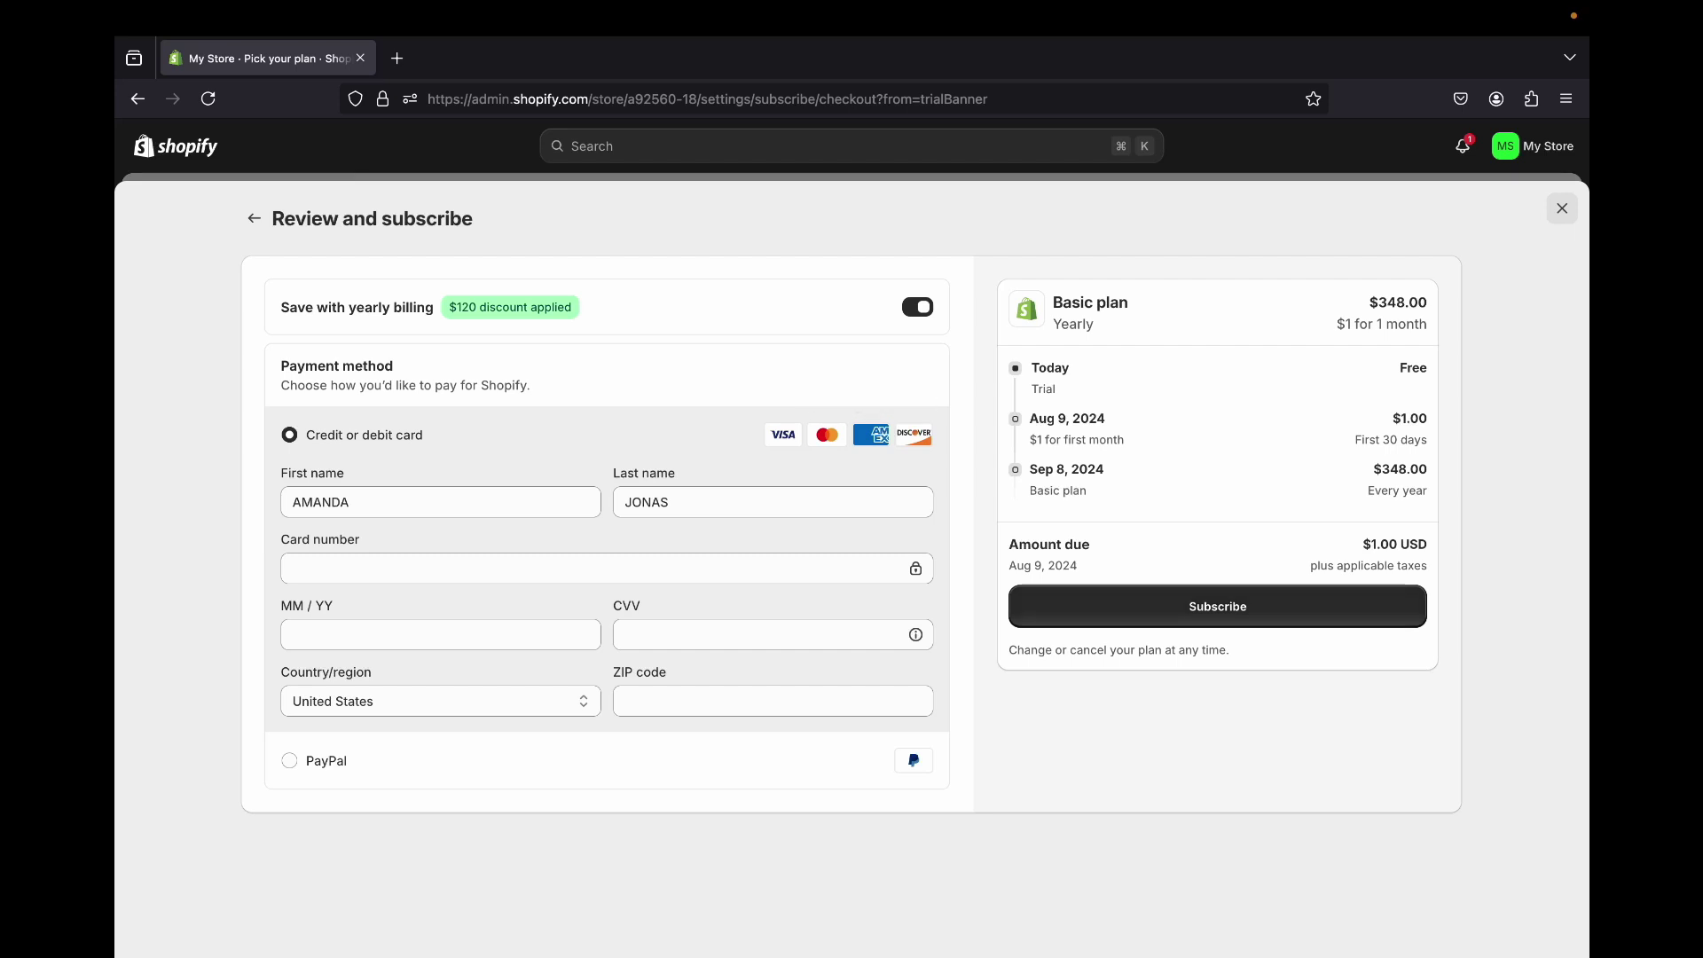
key("space")
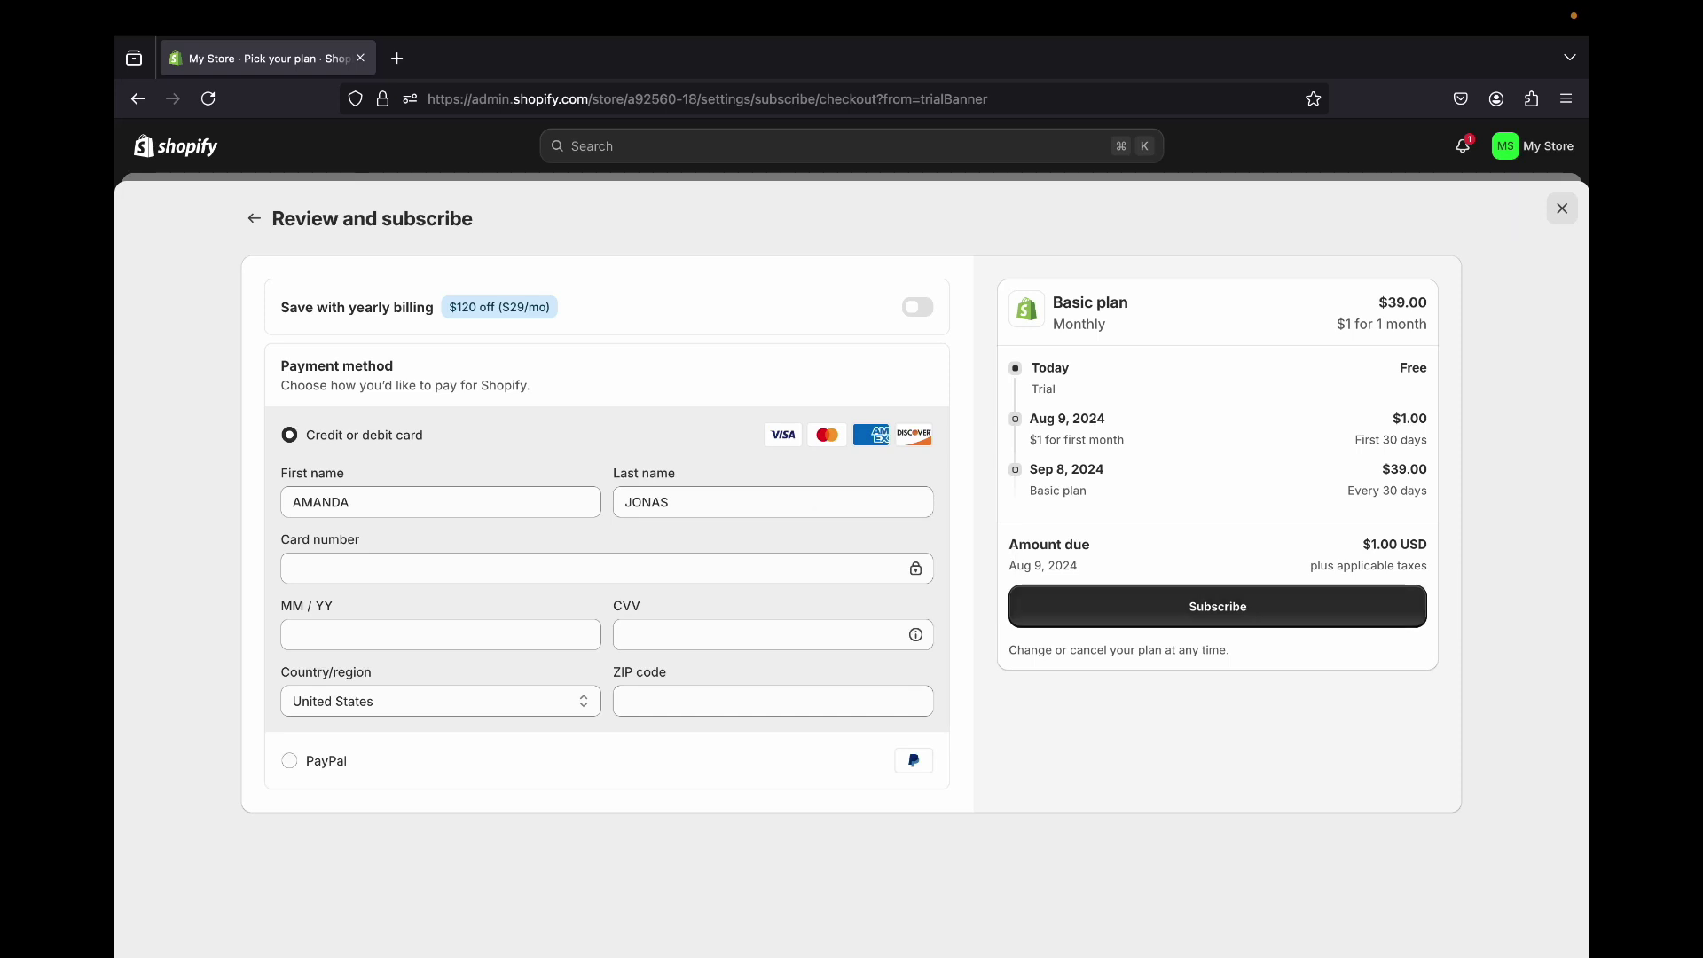
key("Escape")
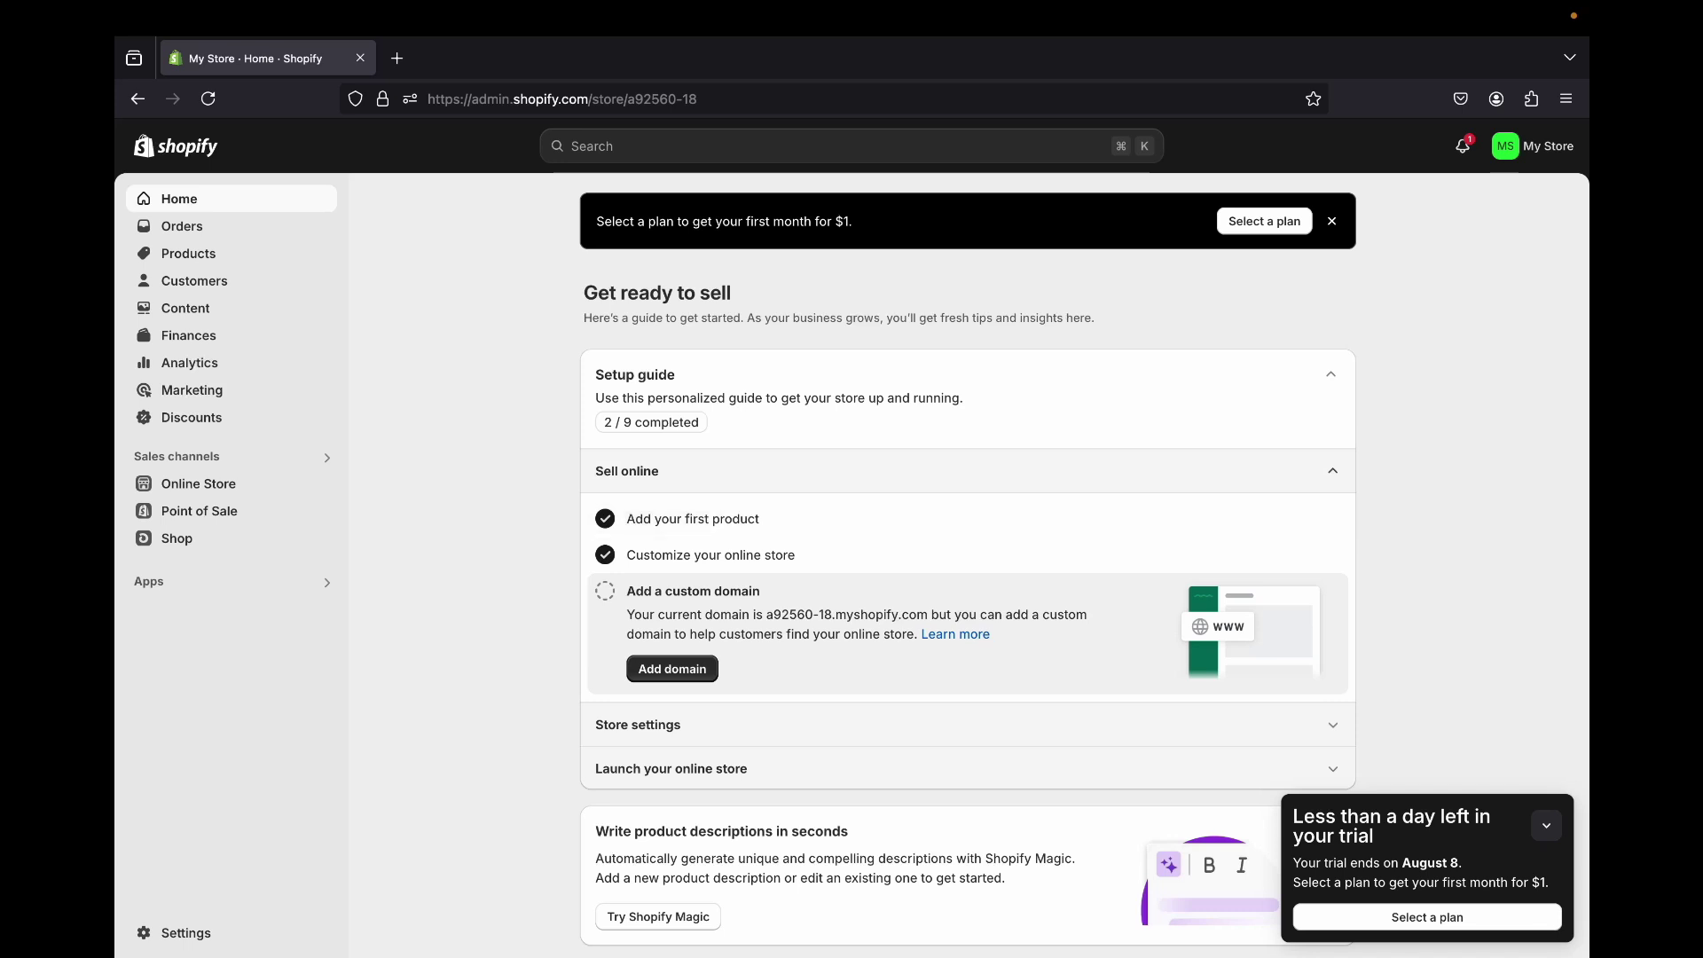
left_click(1547, 826)
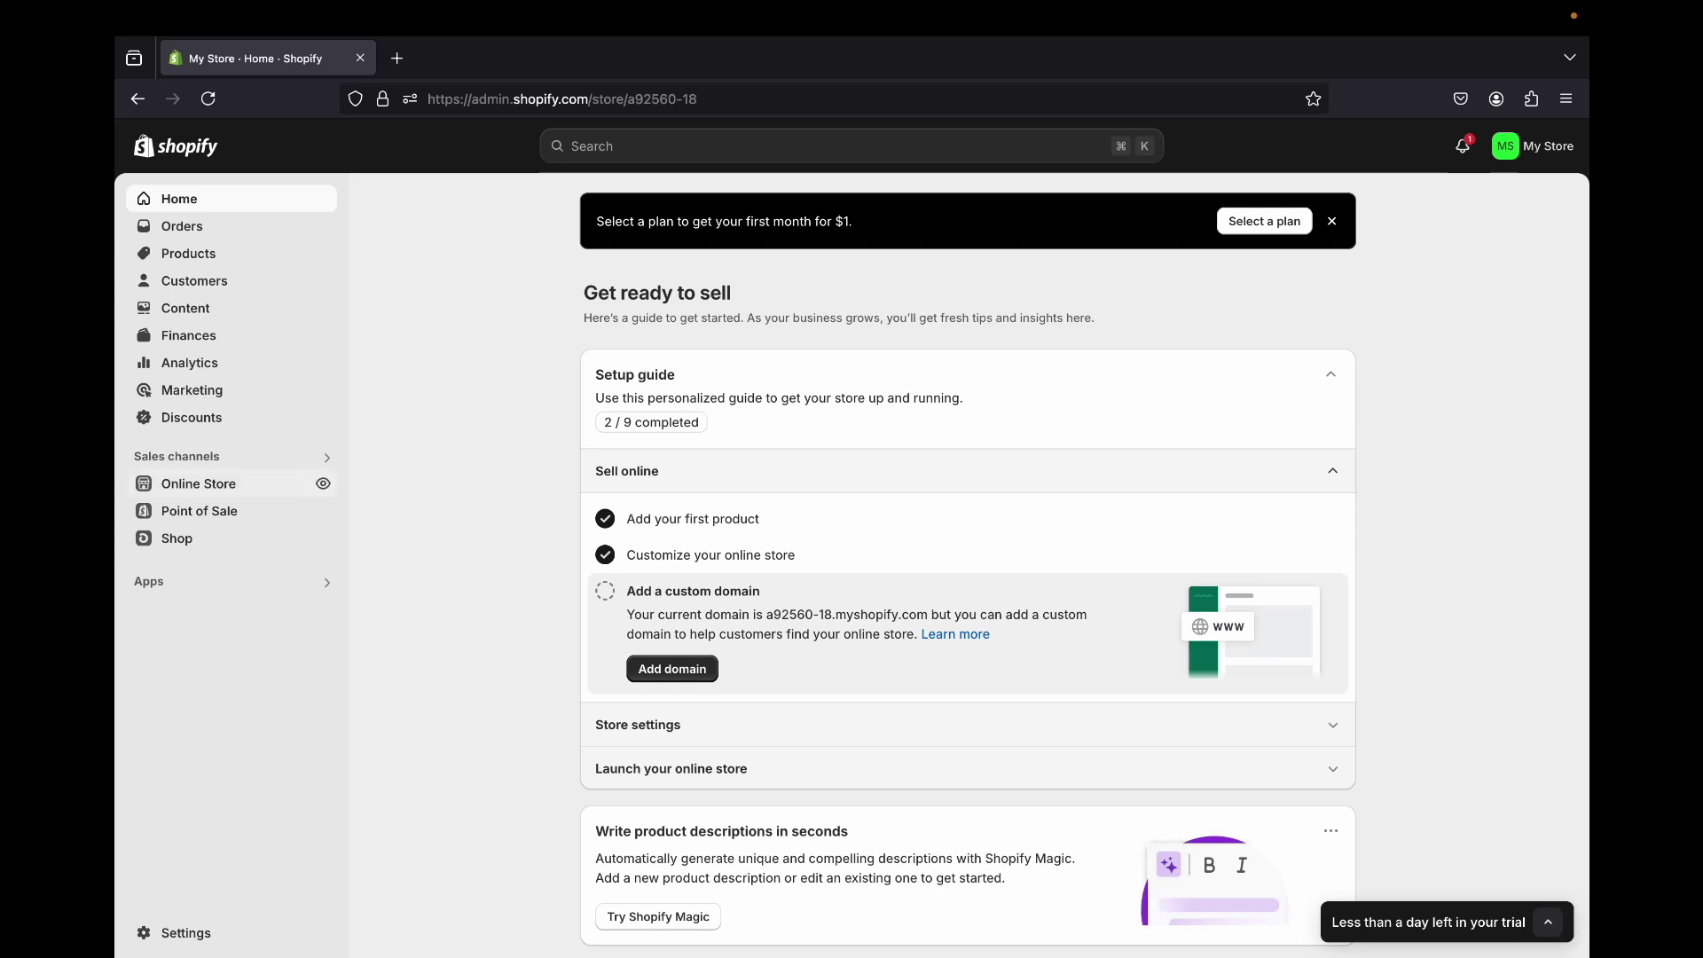
- Open the online store's themes and examine the current theme, the theme library and the popular free themes
left_click(199, 483)
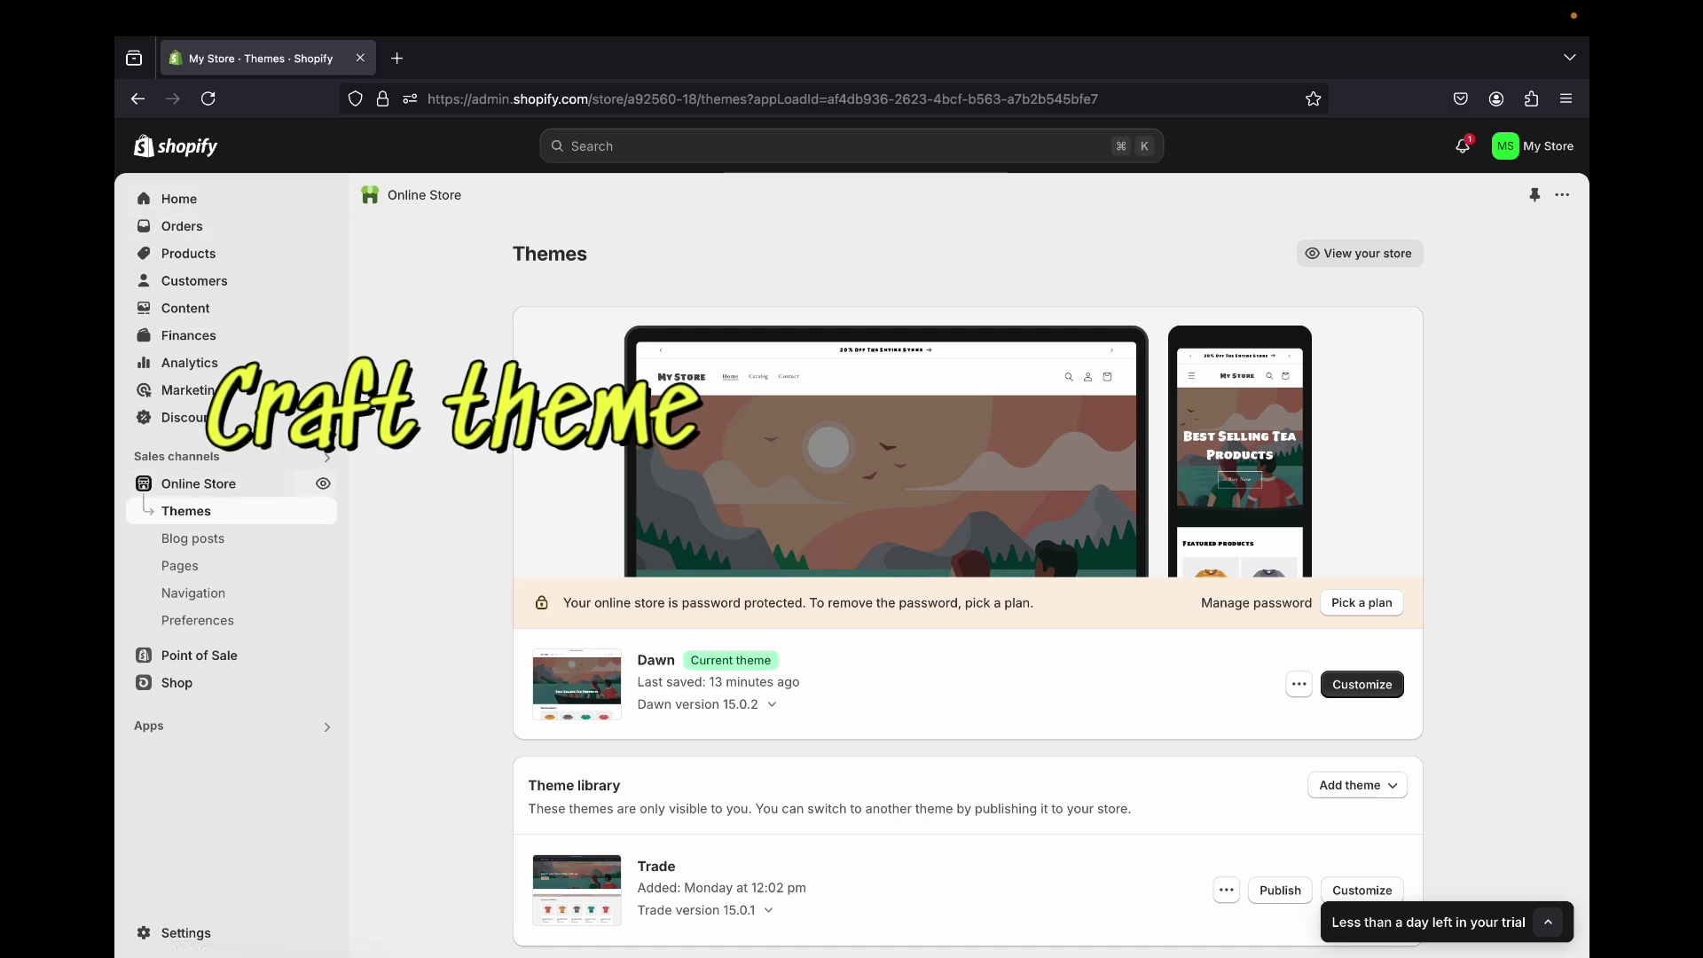
scroll(967, 568, "down", 3)
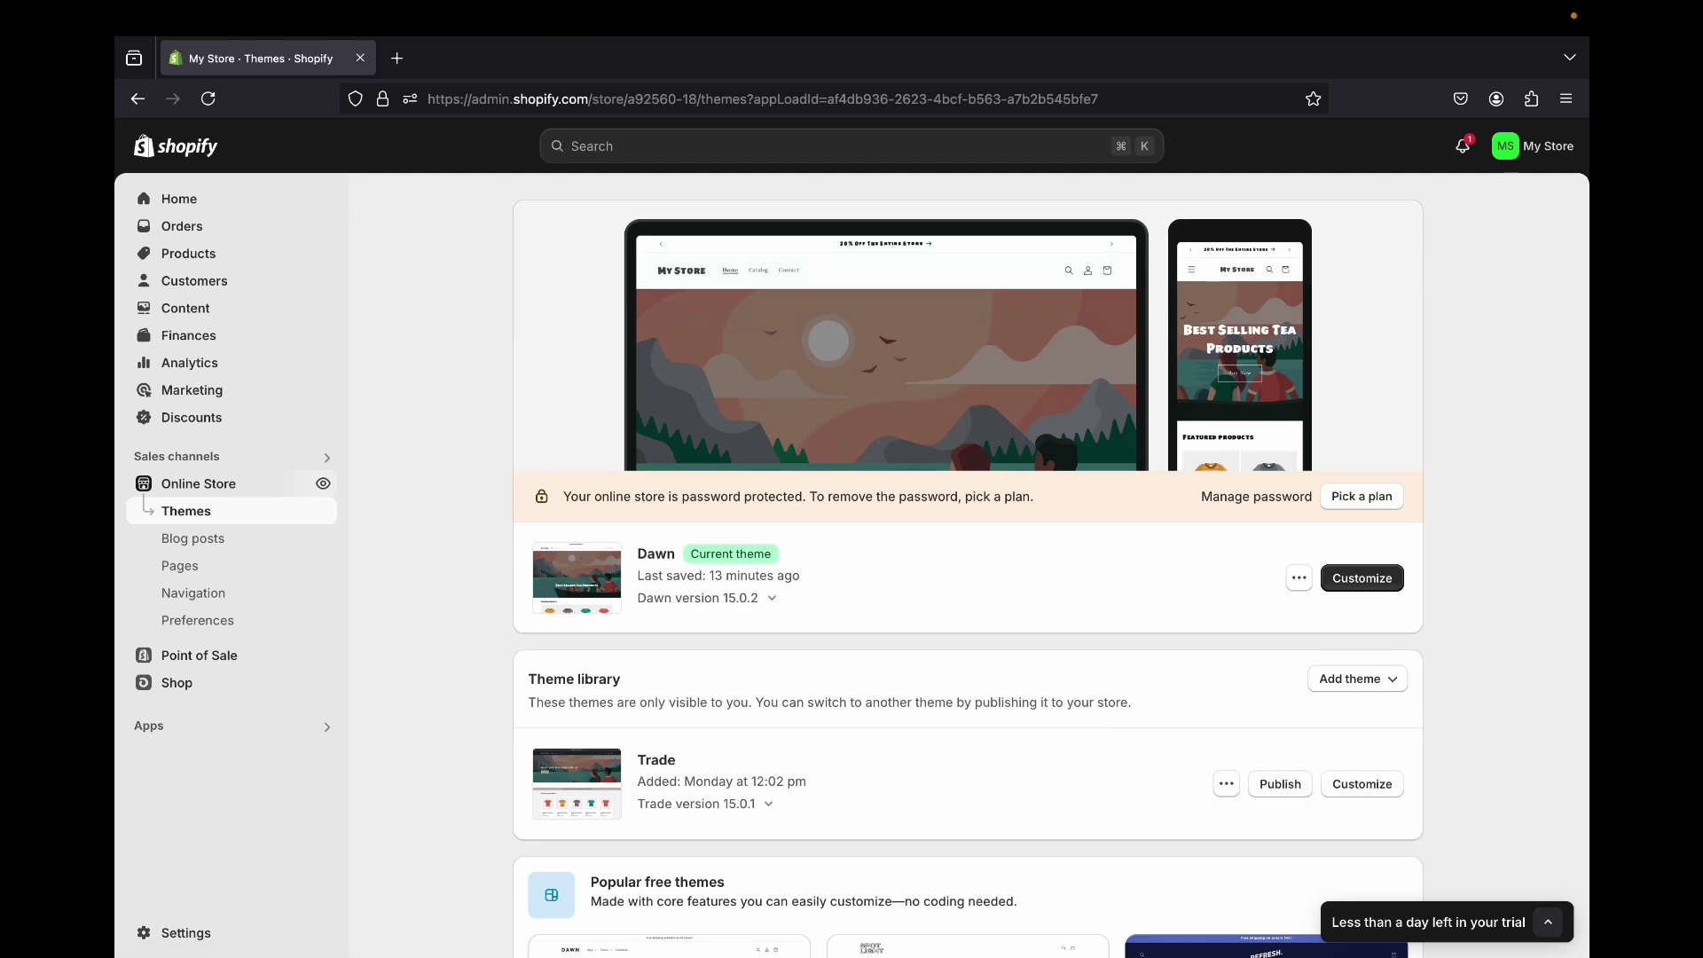
scroll(743, 692, "down", 2)
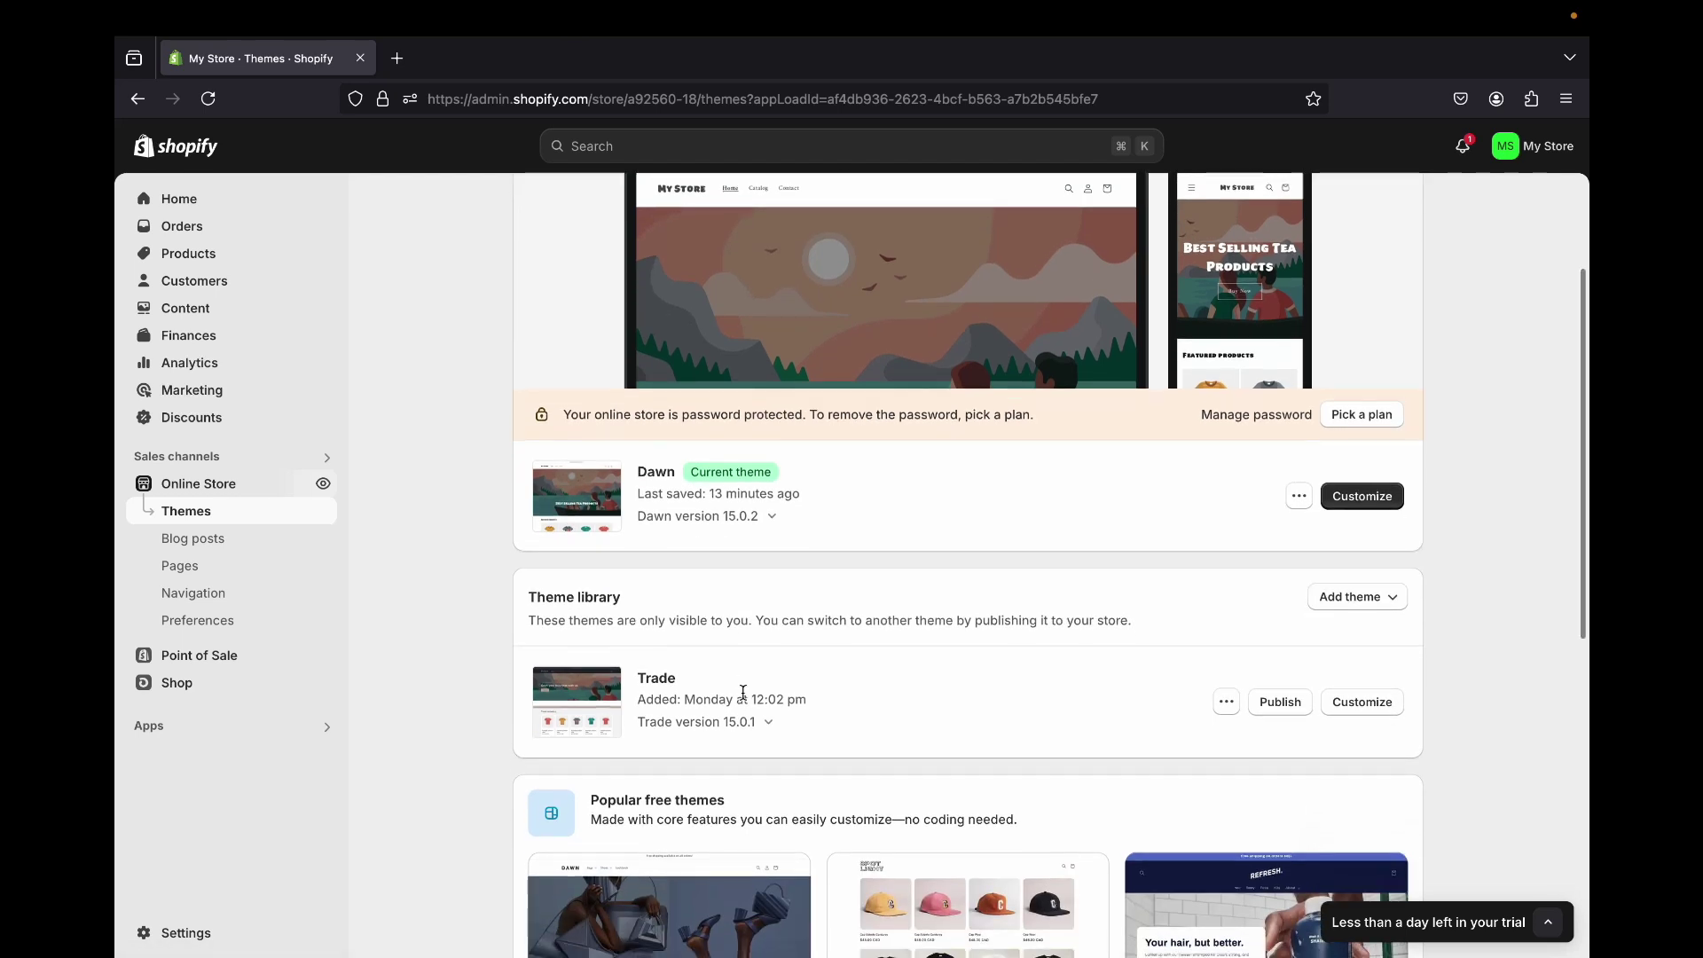
scroll(743, 692, "down", 10)
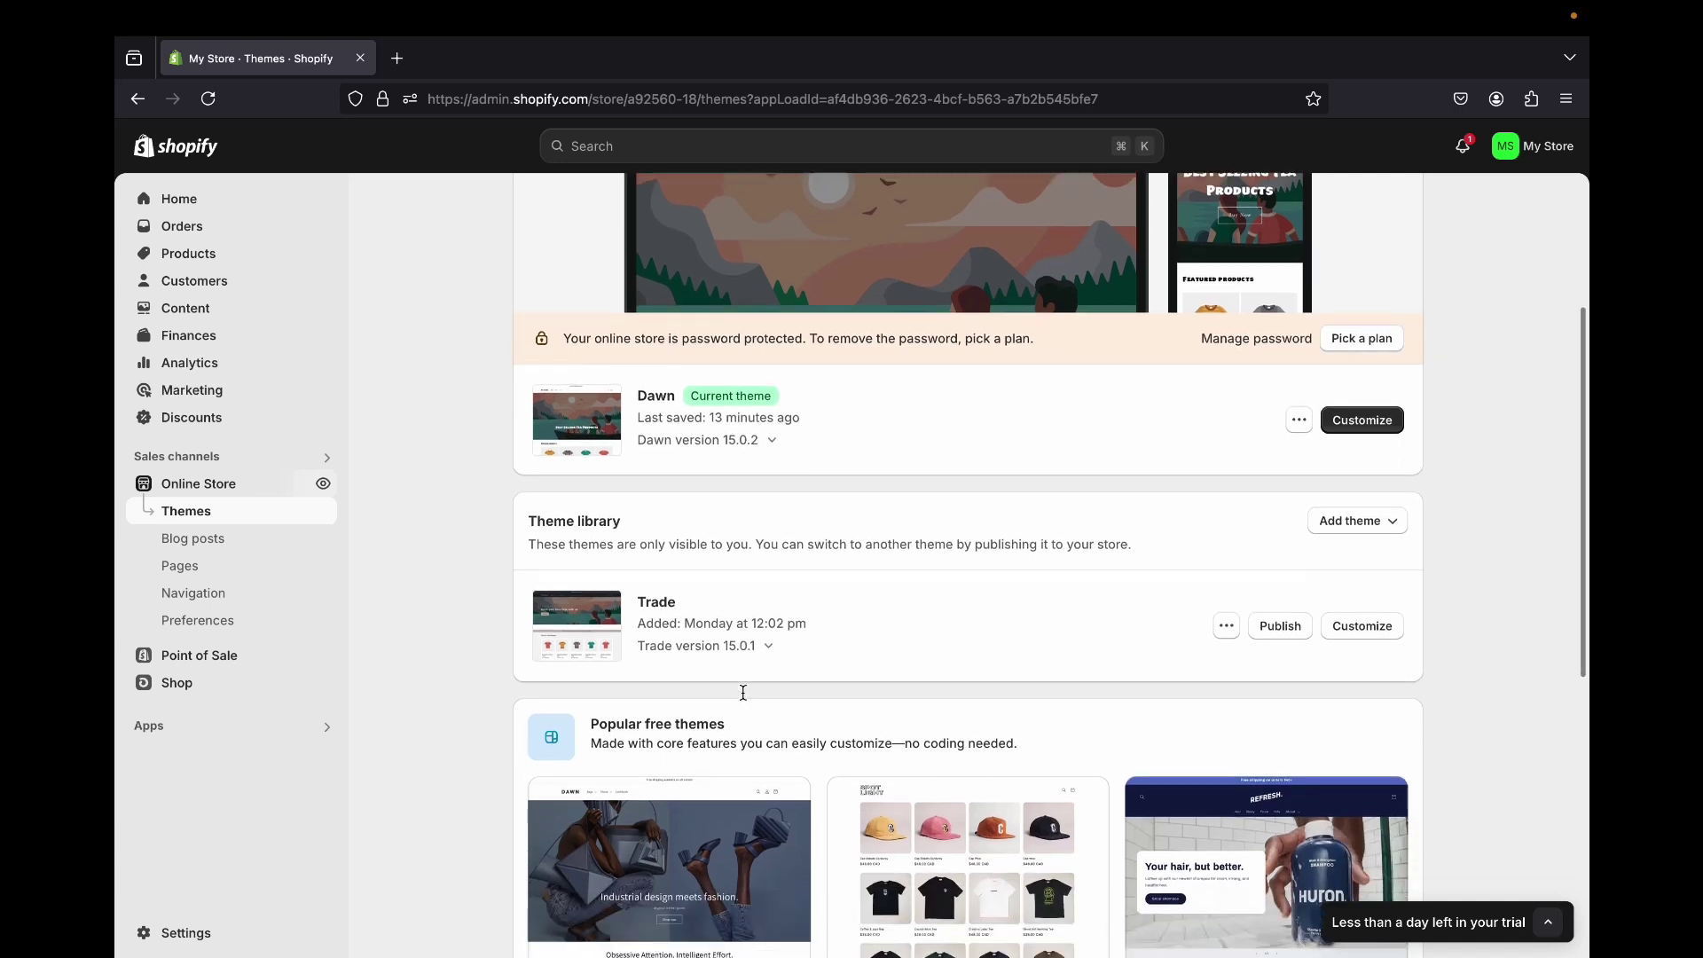
scroll(743, 692, "down", 2)
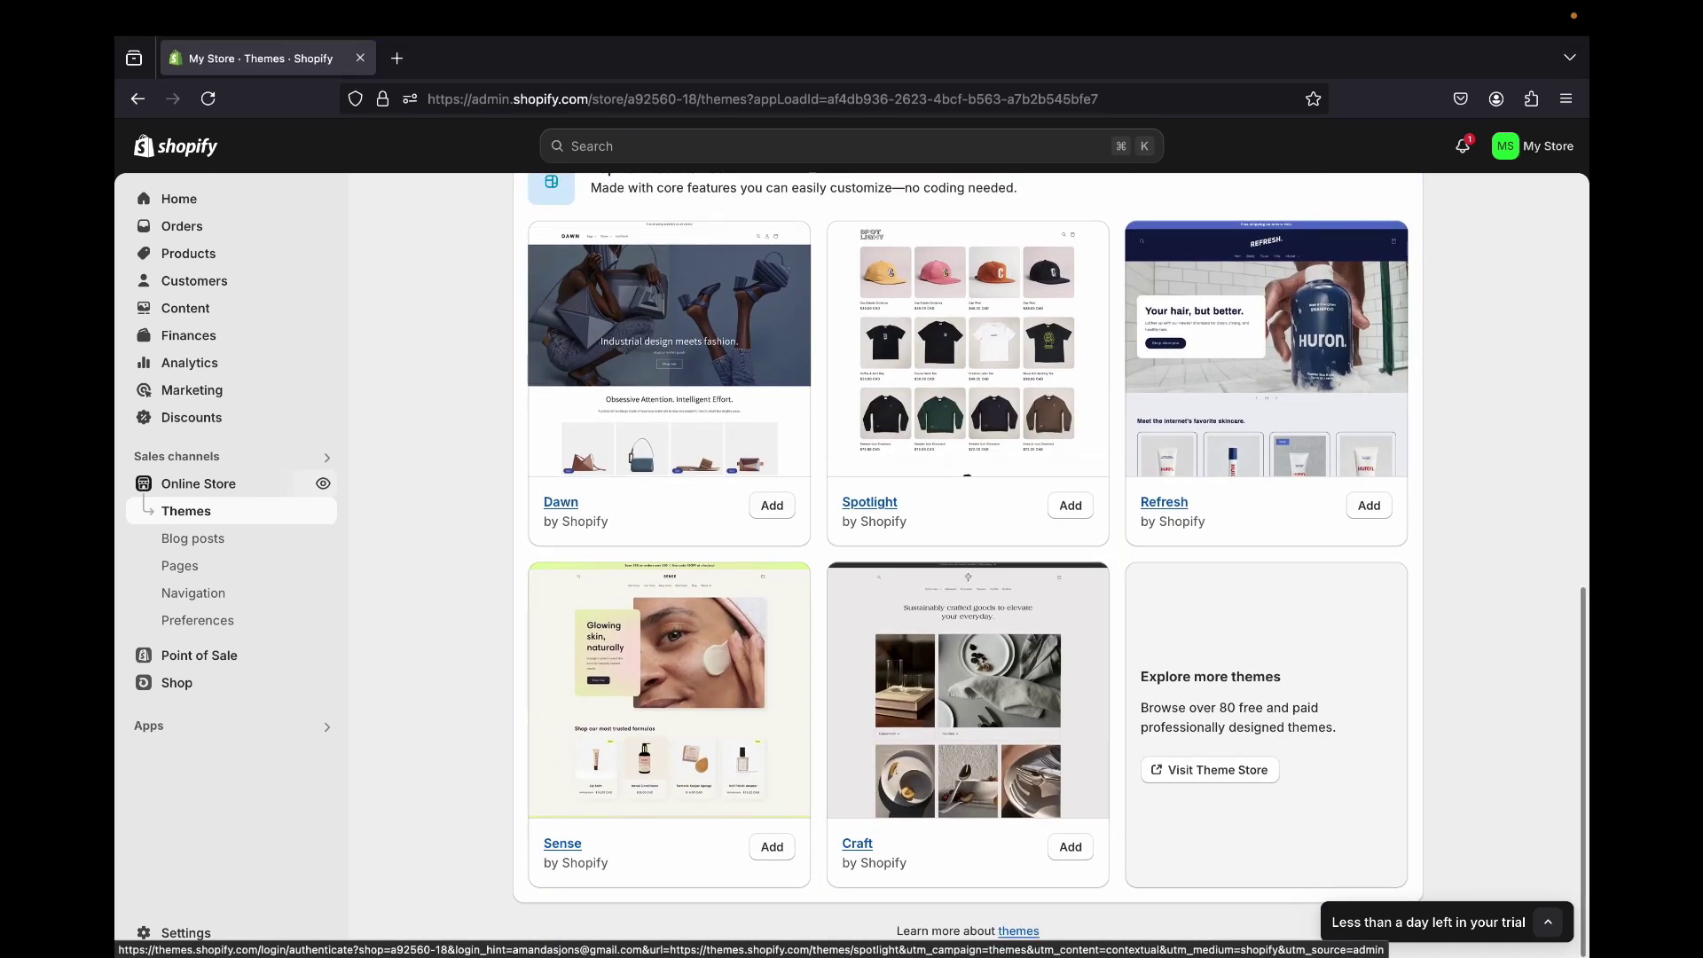
scroll(881, 477, "up", 5)
scroll(881, 477, "down", 5)
scroll(881, 477, "down", 1)
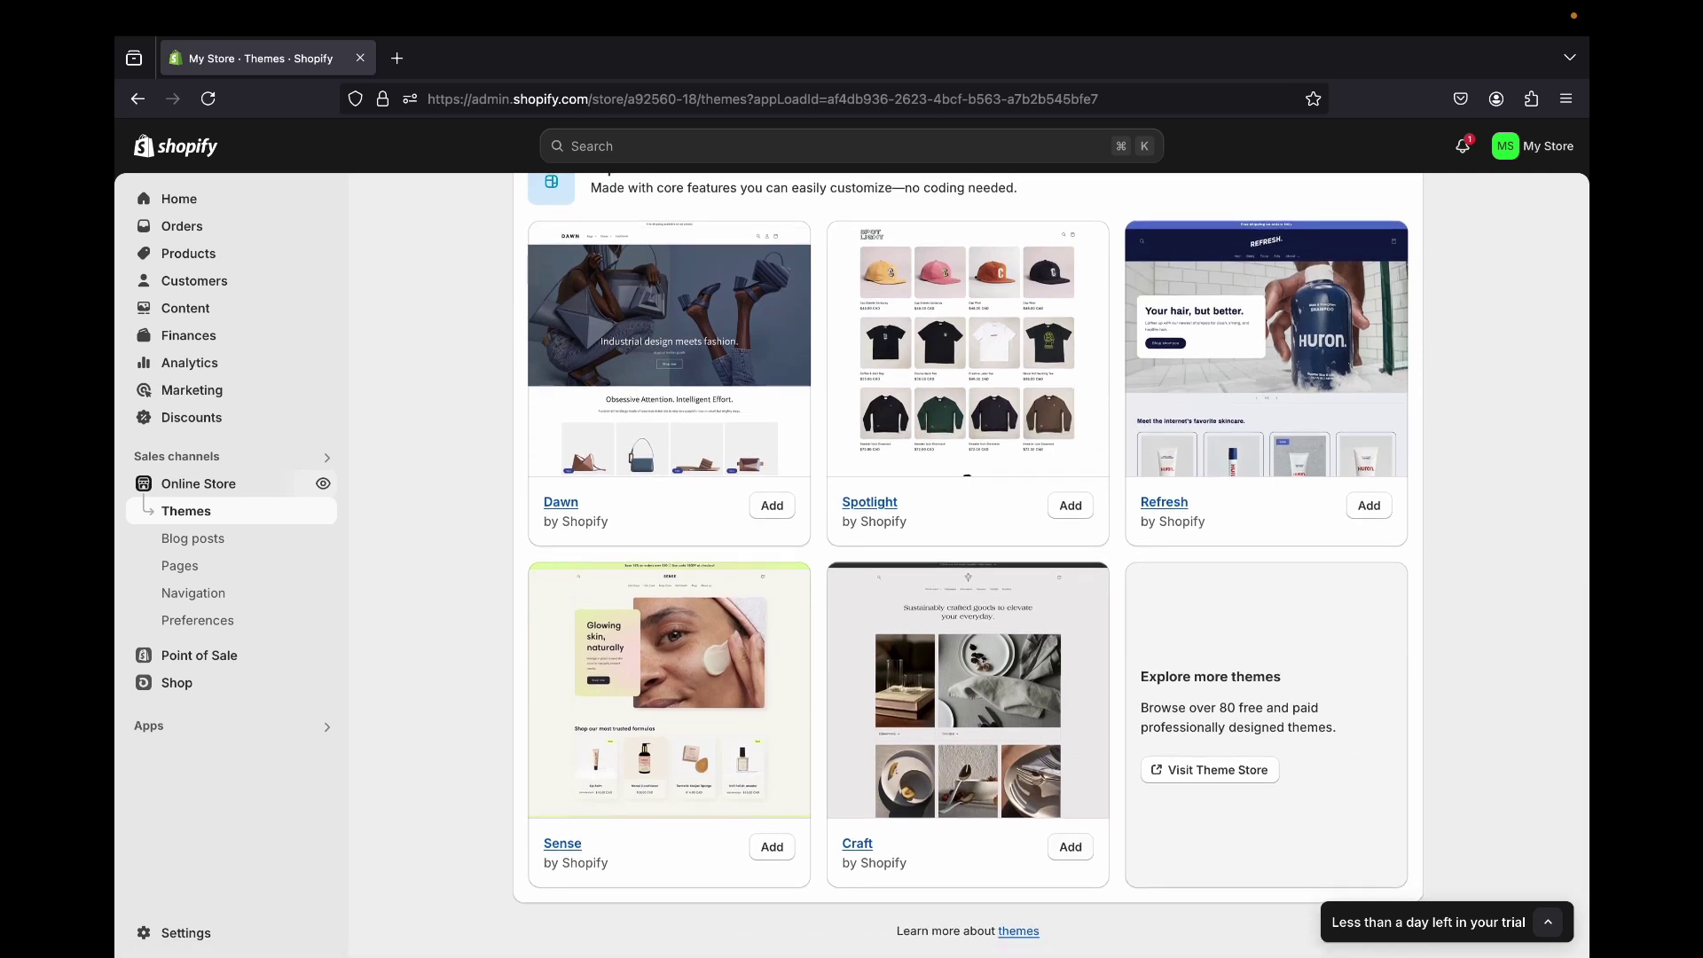
scroll(967, 727, "up", 2)
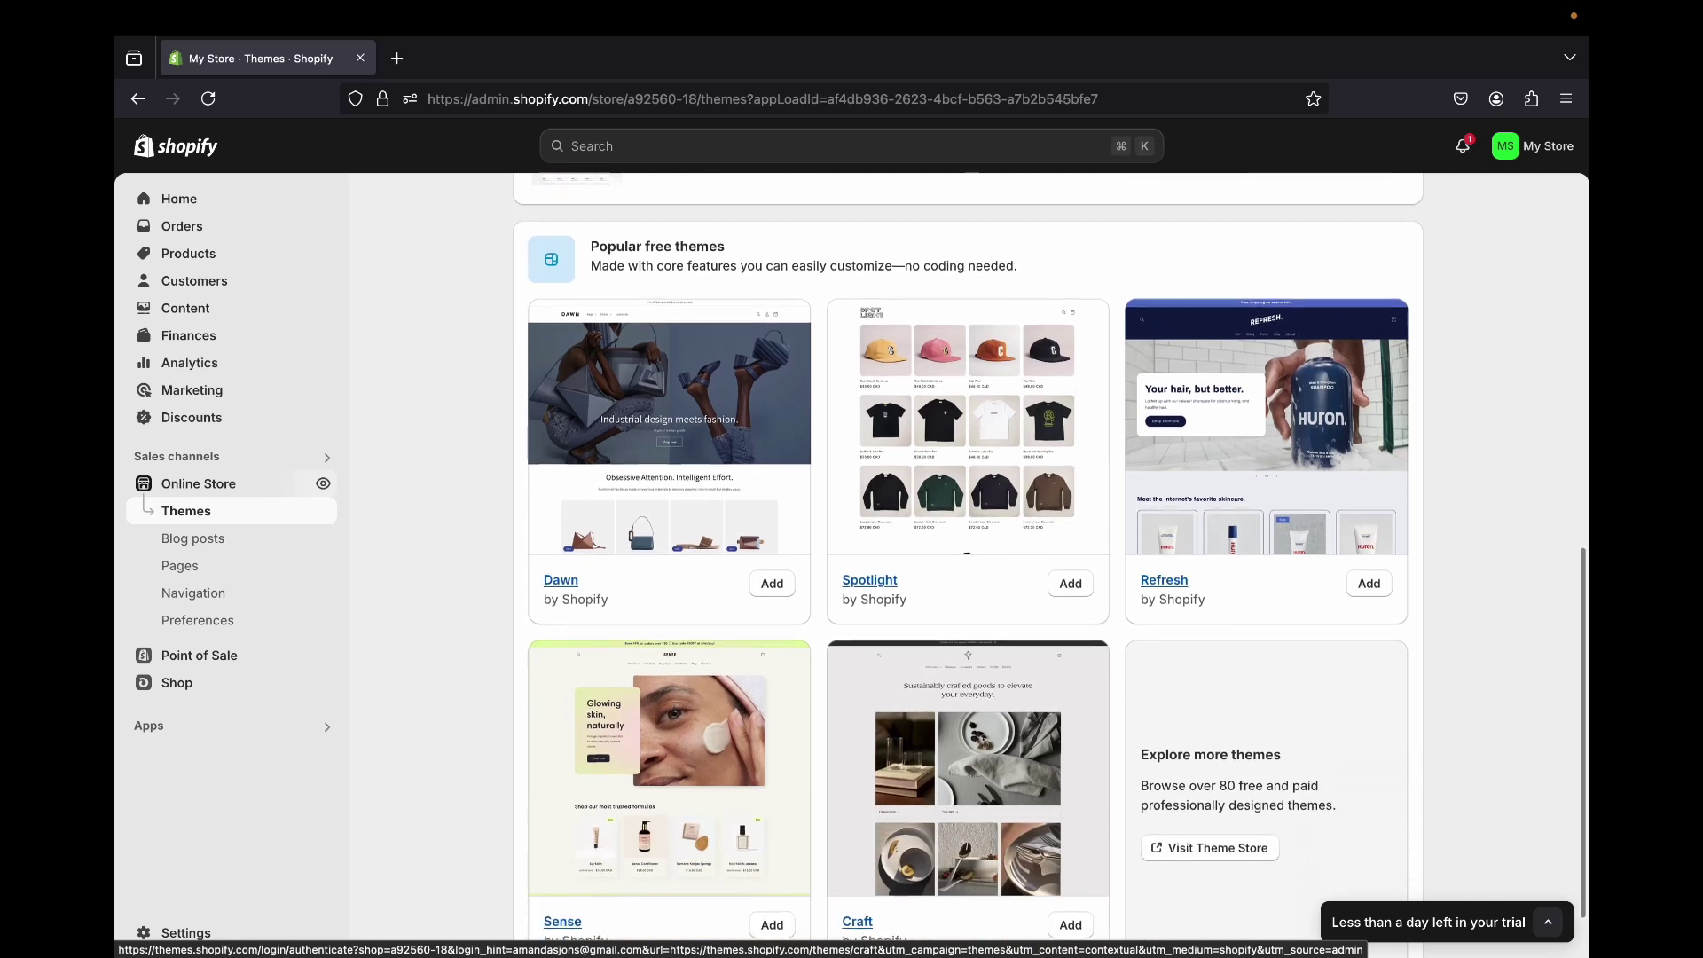
scroll(967, 728, "down", 2)
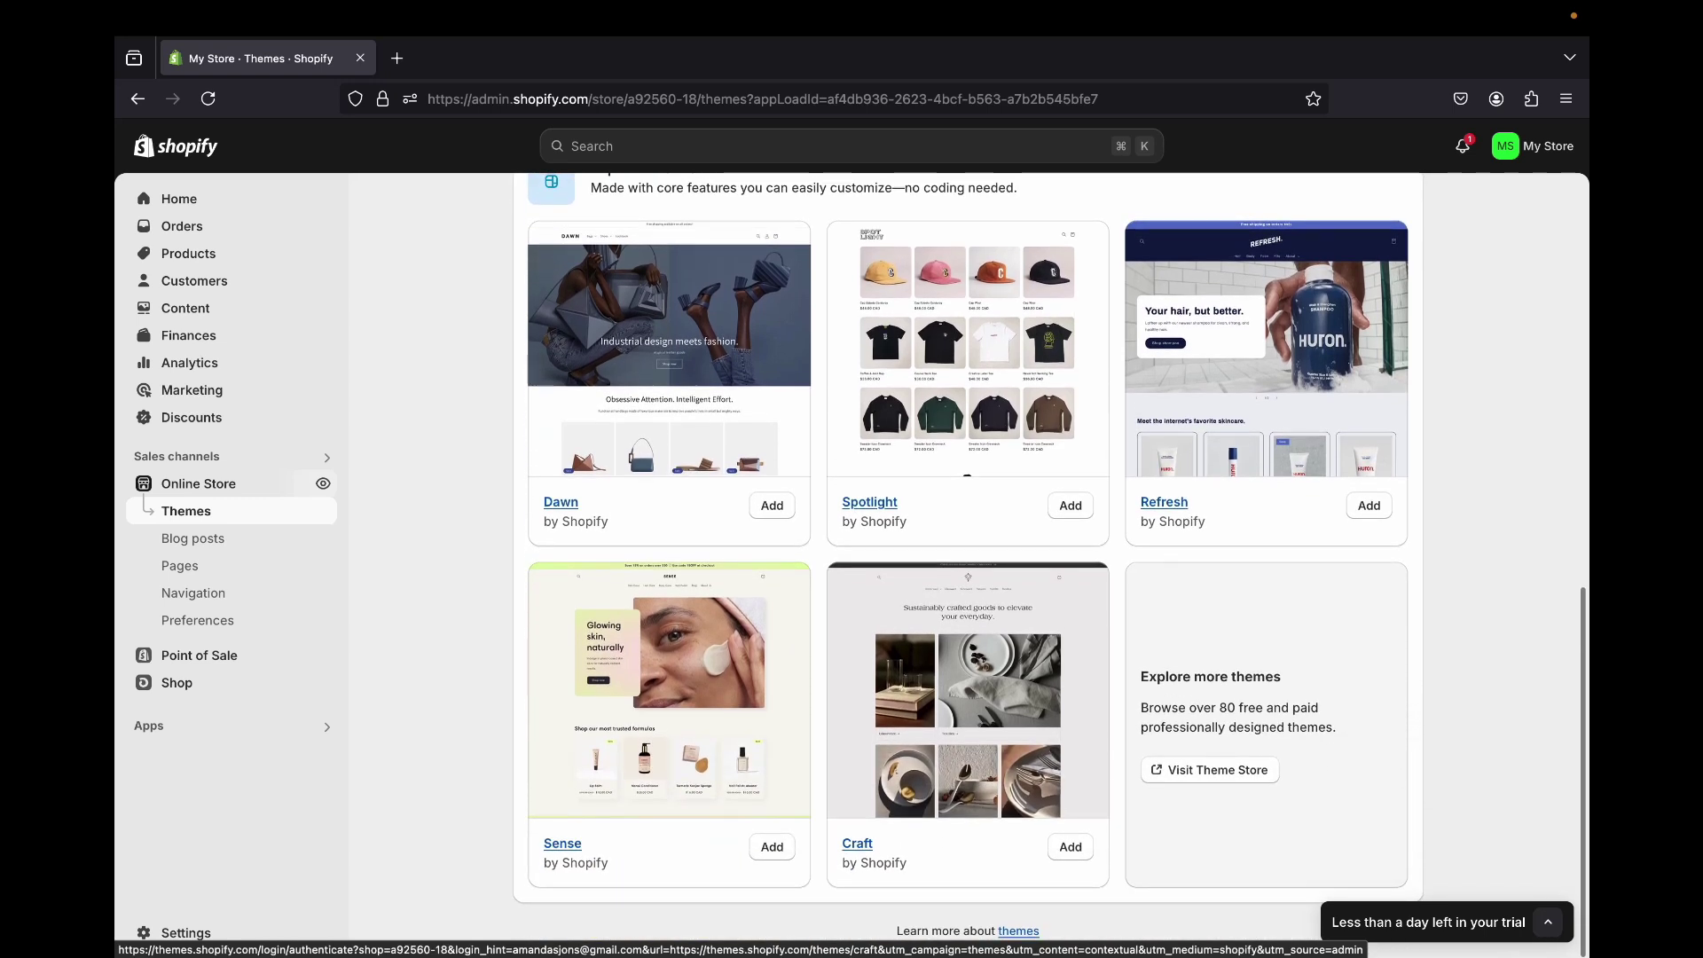
- Visit the Shopify Theme Store and filter its themes by the Free price option
left_click(869, 501)
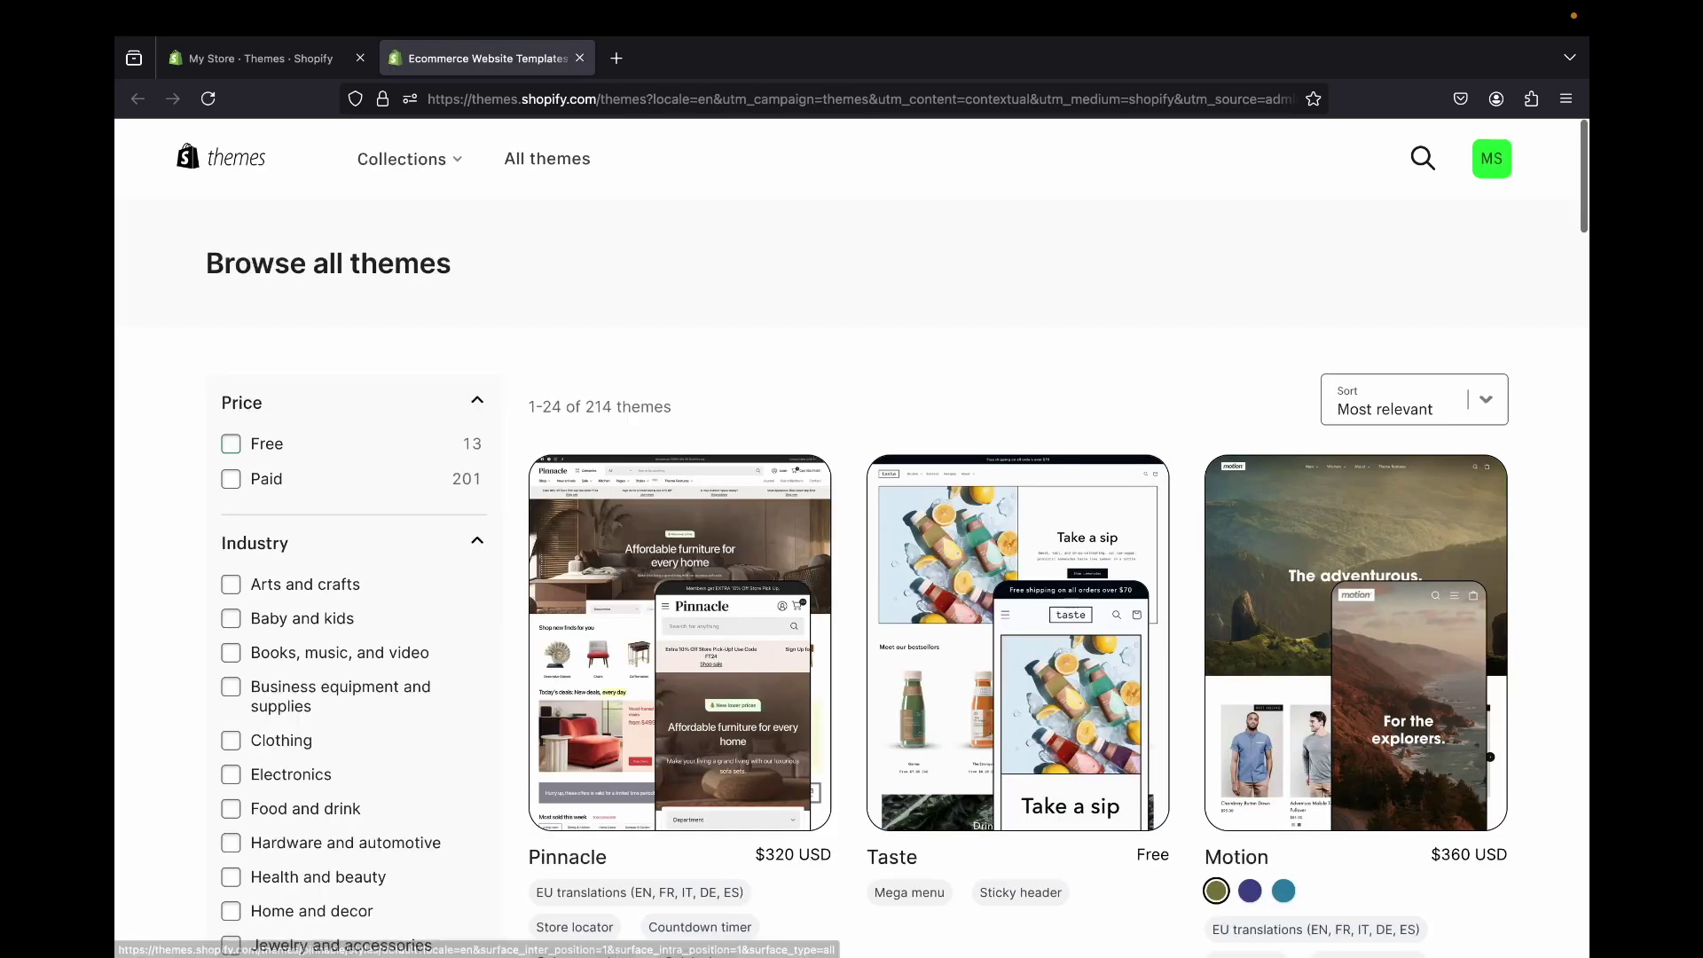
scroll(905, 280, "down", 10)
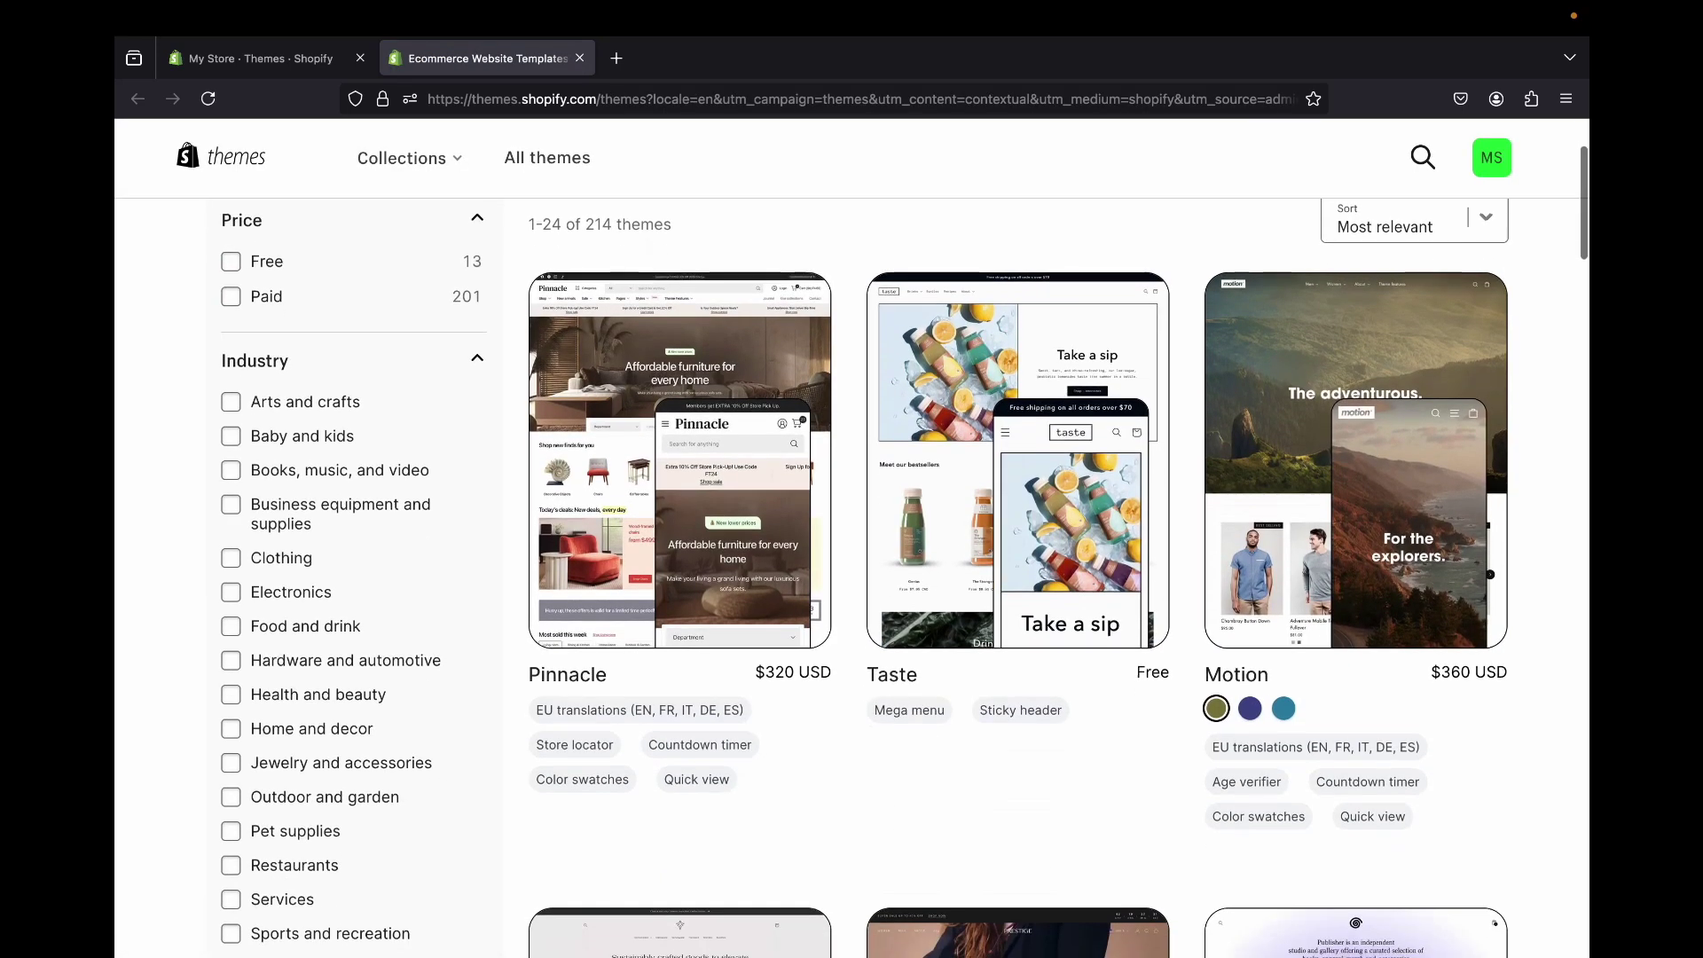
scroll(905, 280, "up", 15)
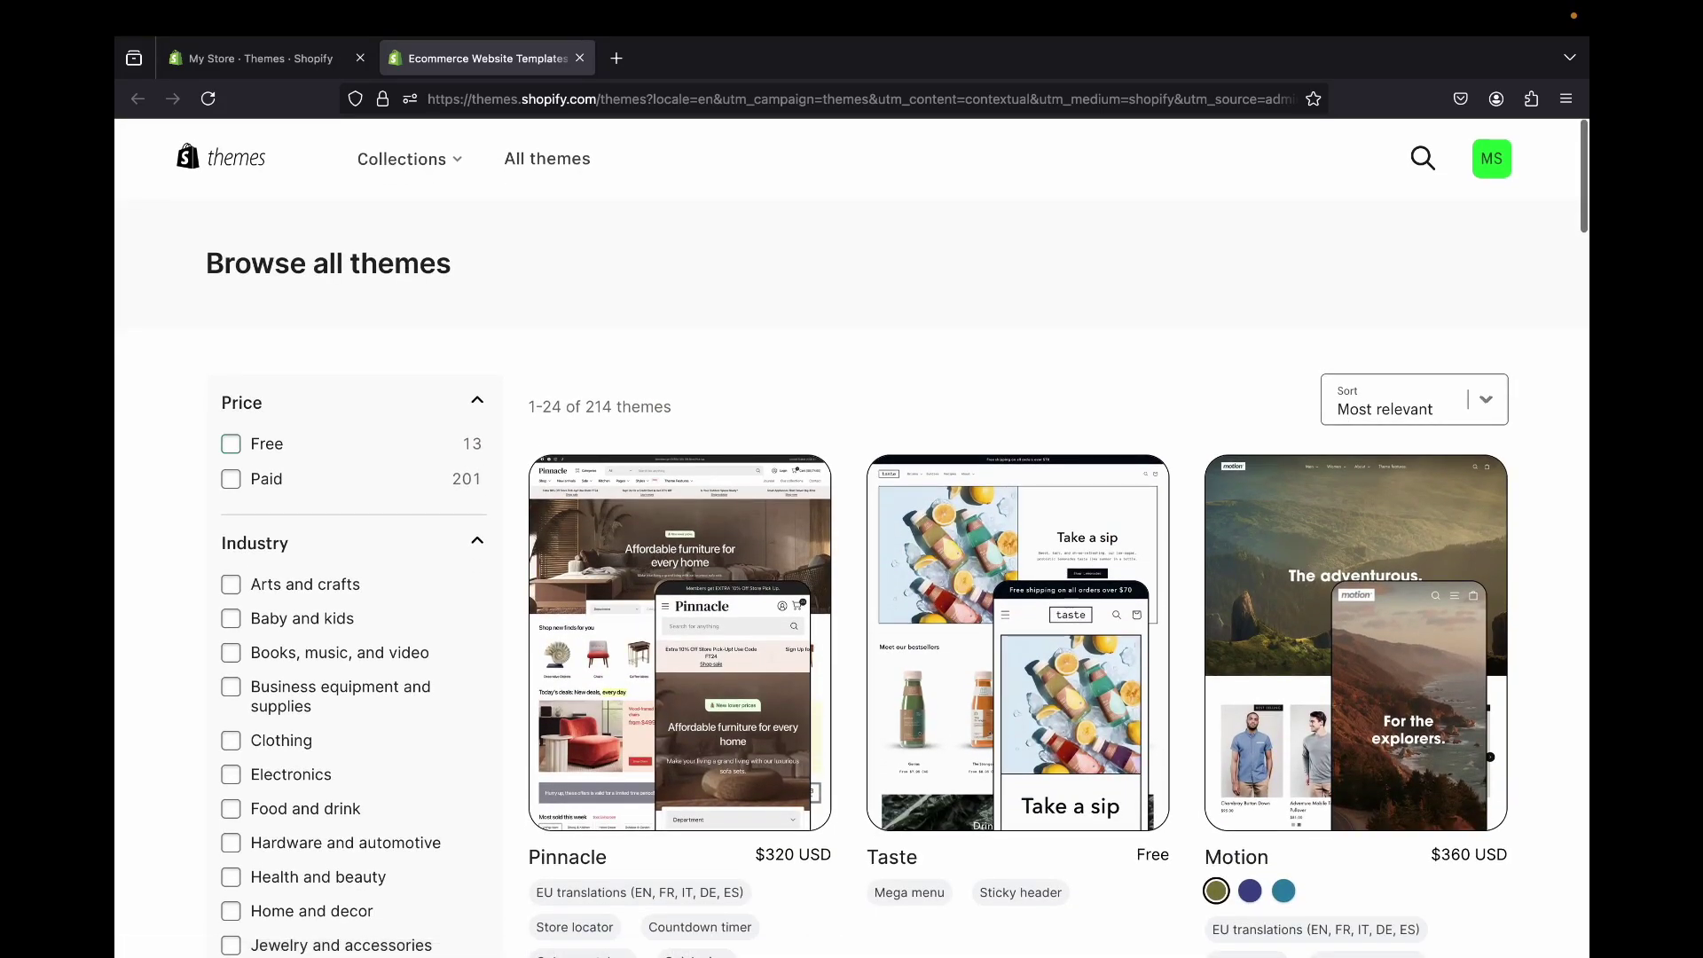
left_click(231, 443)
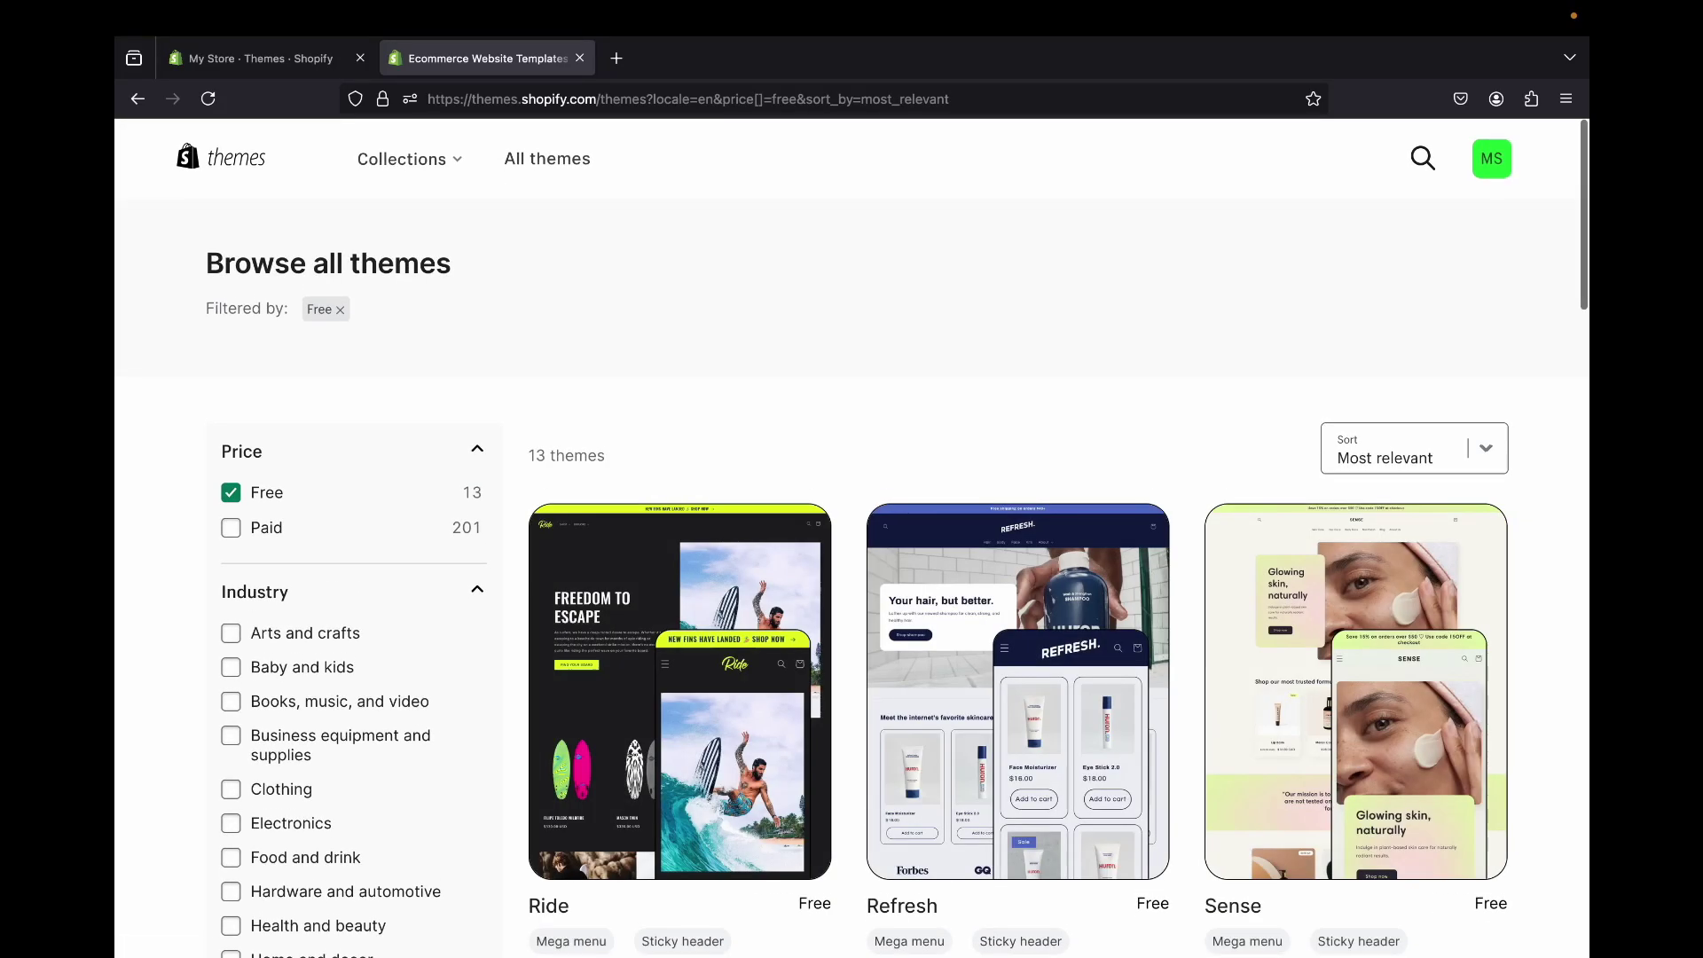
- Examine the designs and feature tags of the free themes in the Theme Store
scroll(680, 577, "down", 3)
scroll(679, 551, "down", 10)
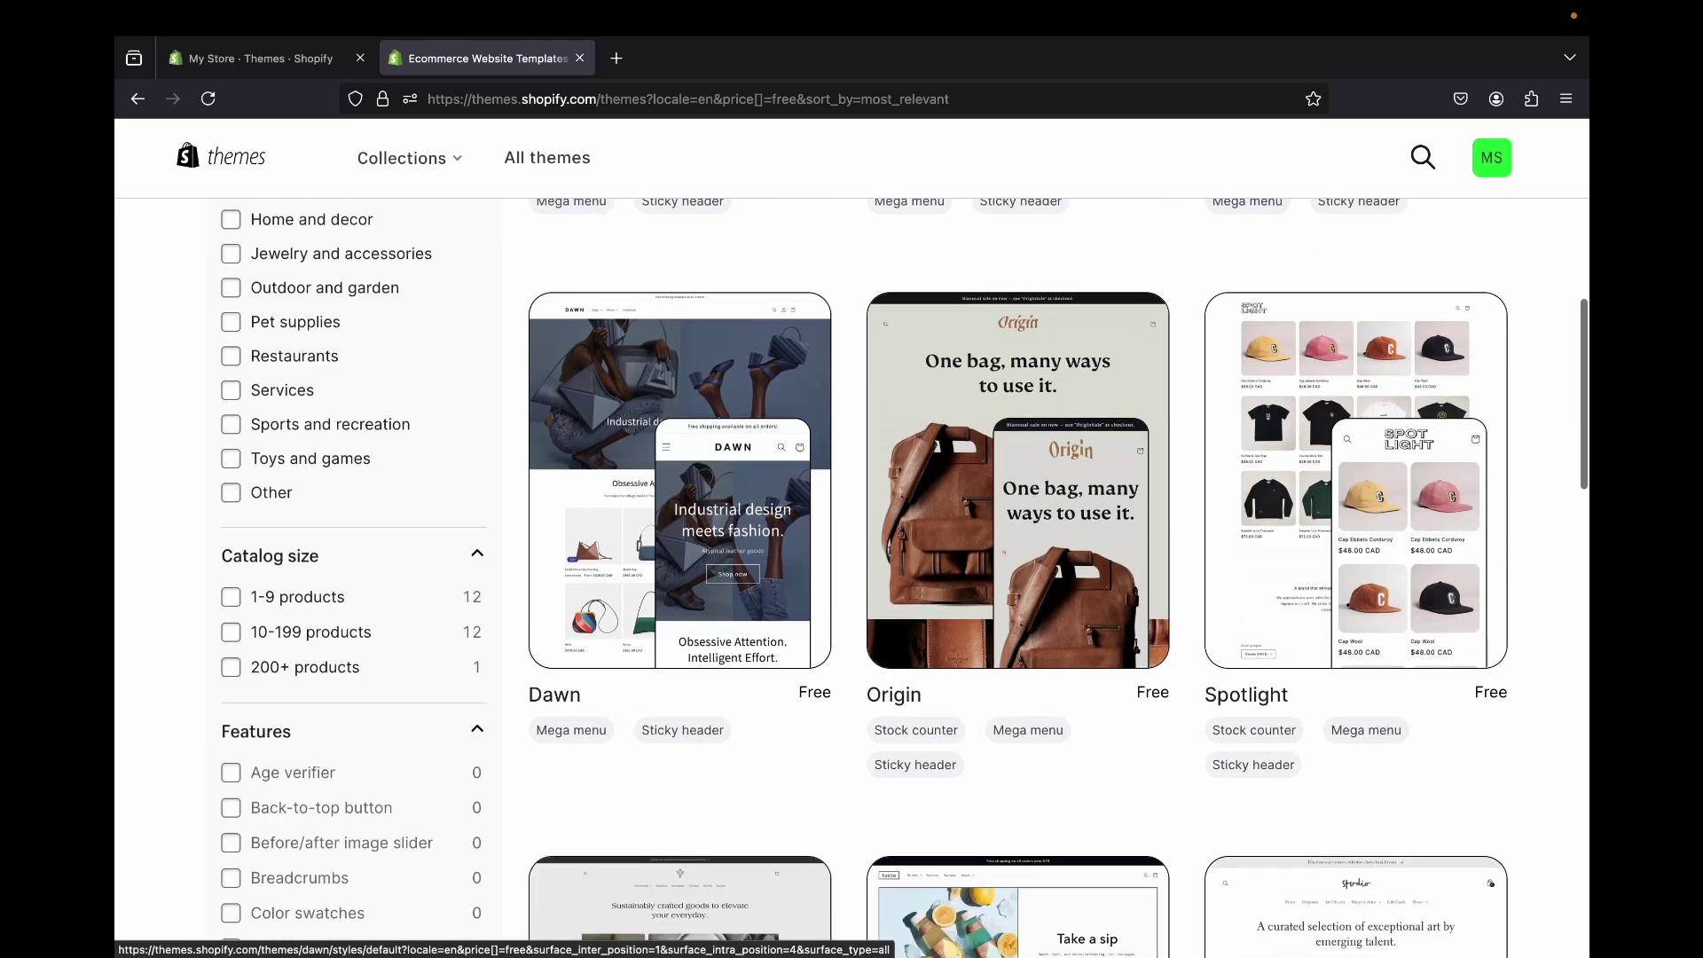
scroll(679, 621, "down", 5)
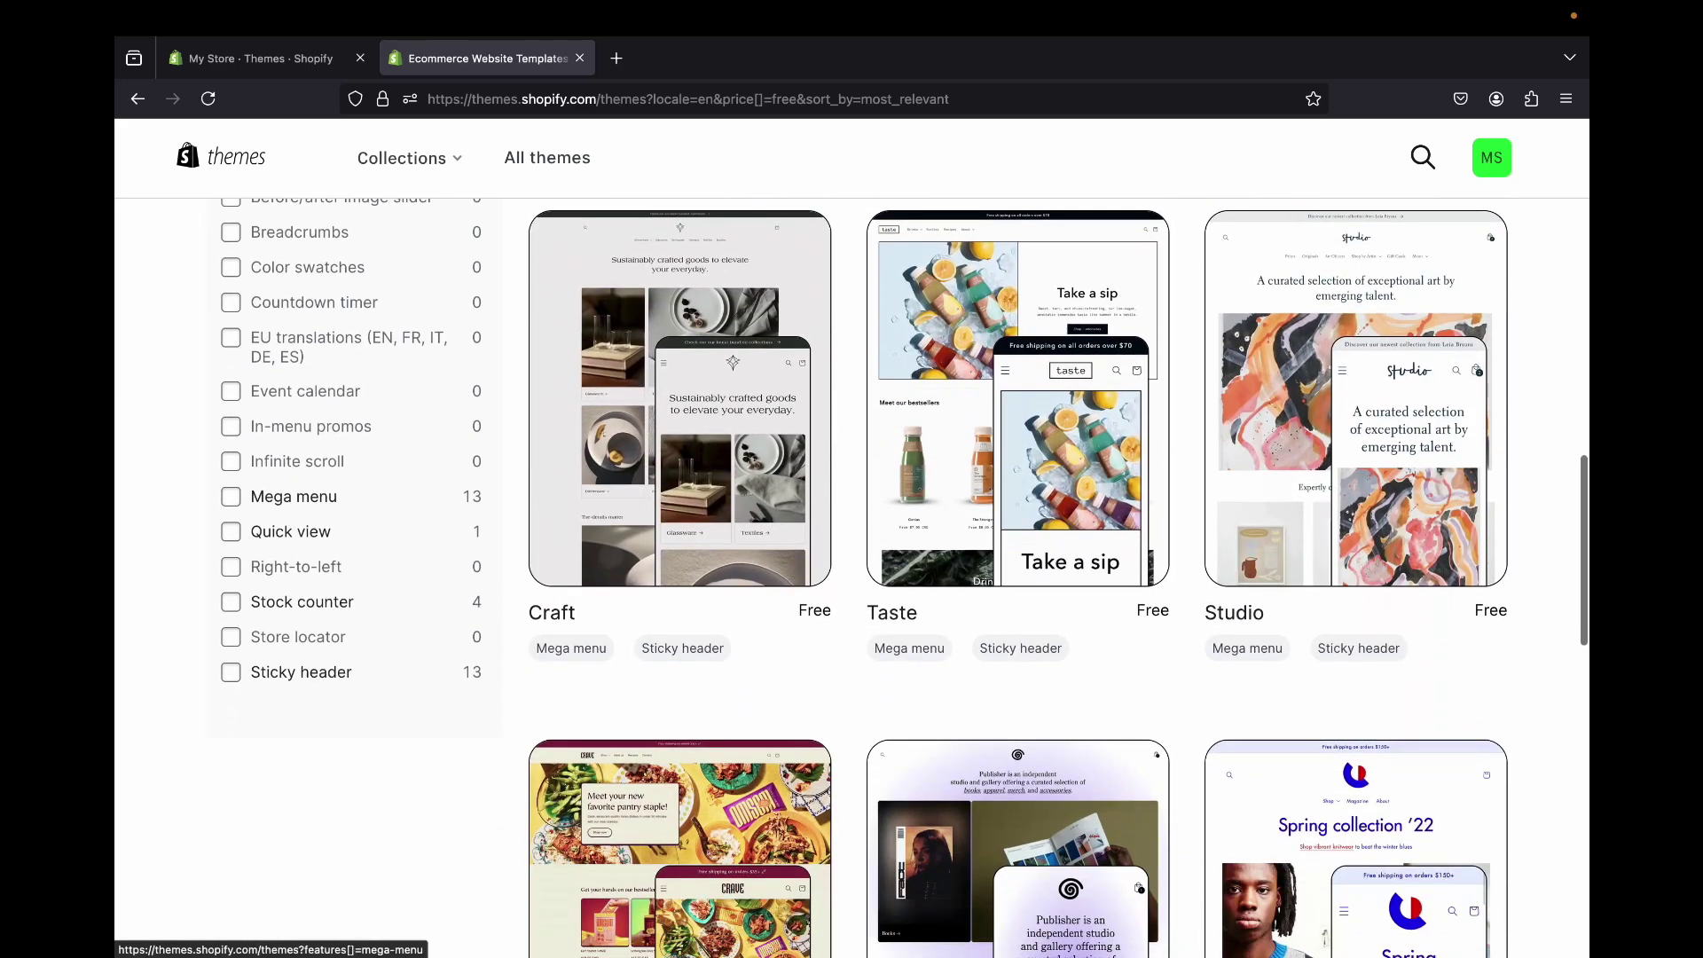
scroll(679, 621, "up", 17)
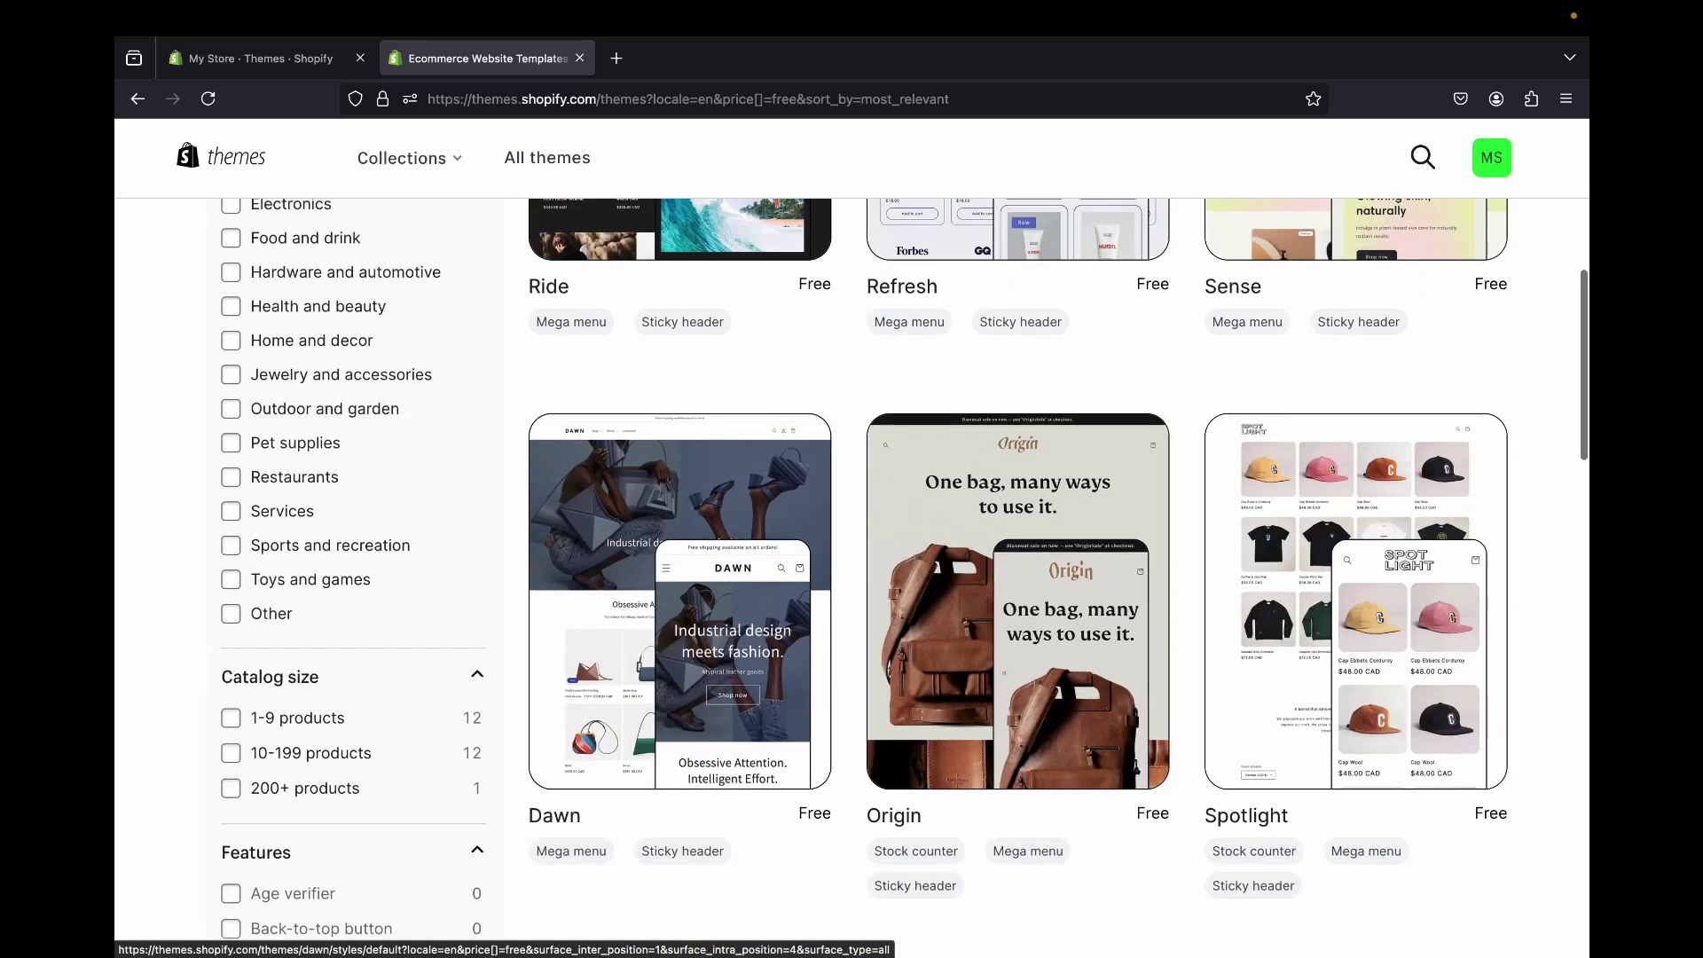
scroll(900, 550, "down", 2)
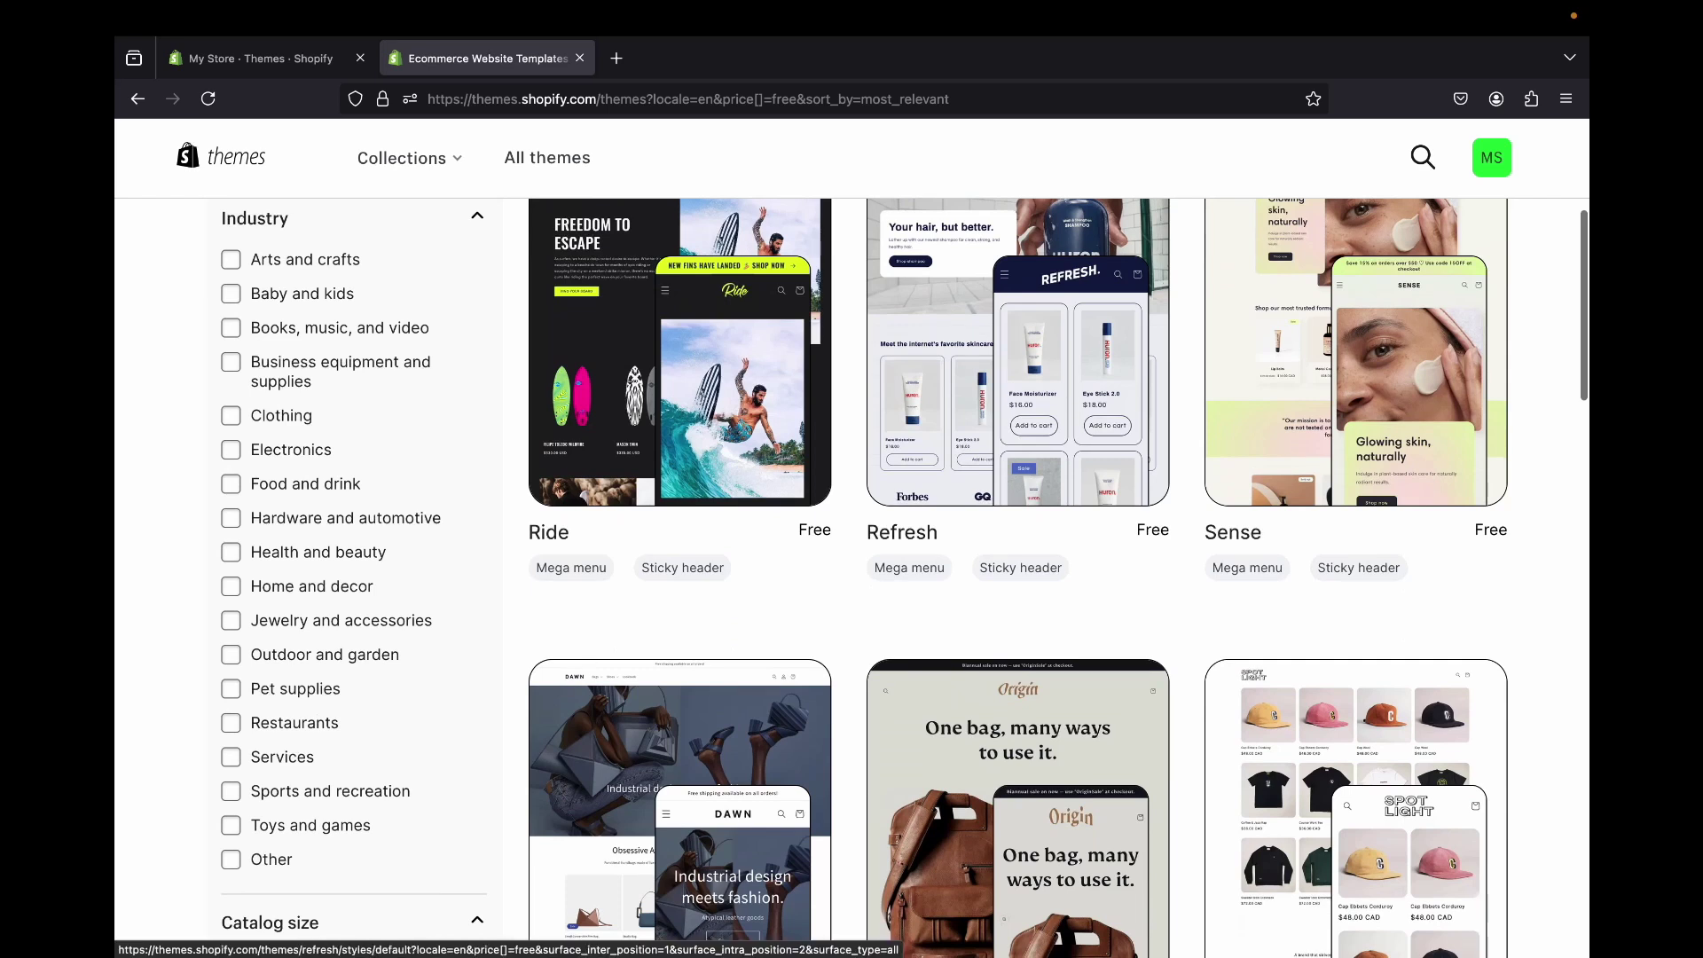
scroll(1018, 443, "down", 5)
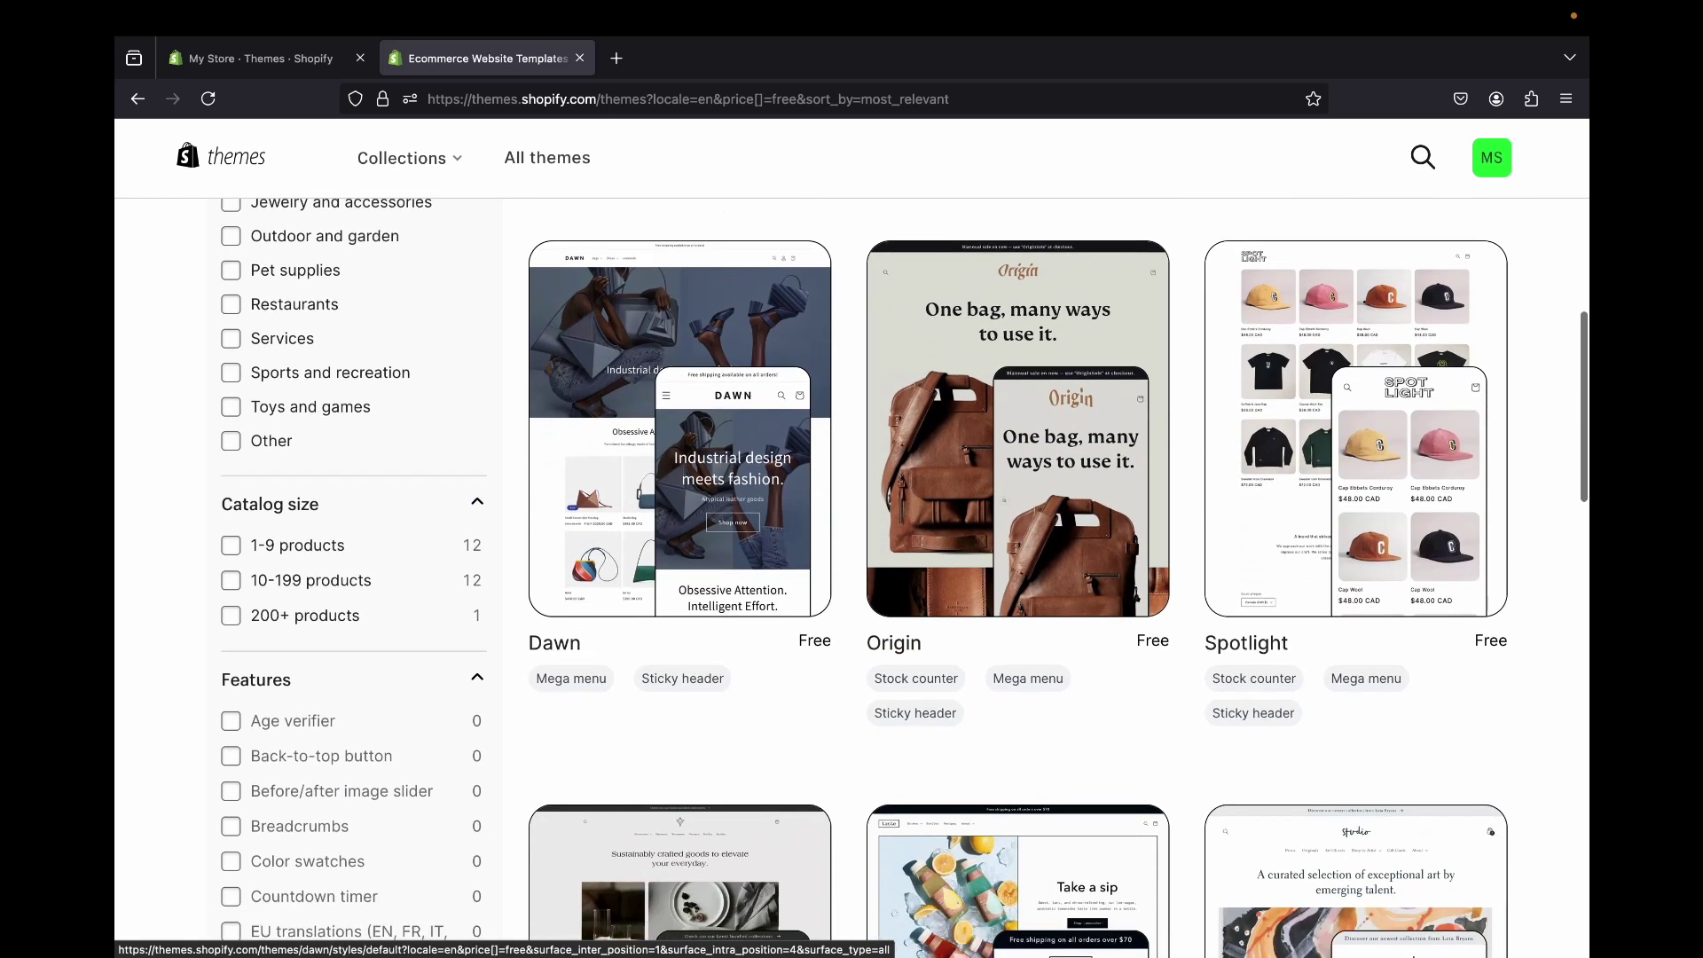
scroll(1017, 533, "down", 6)
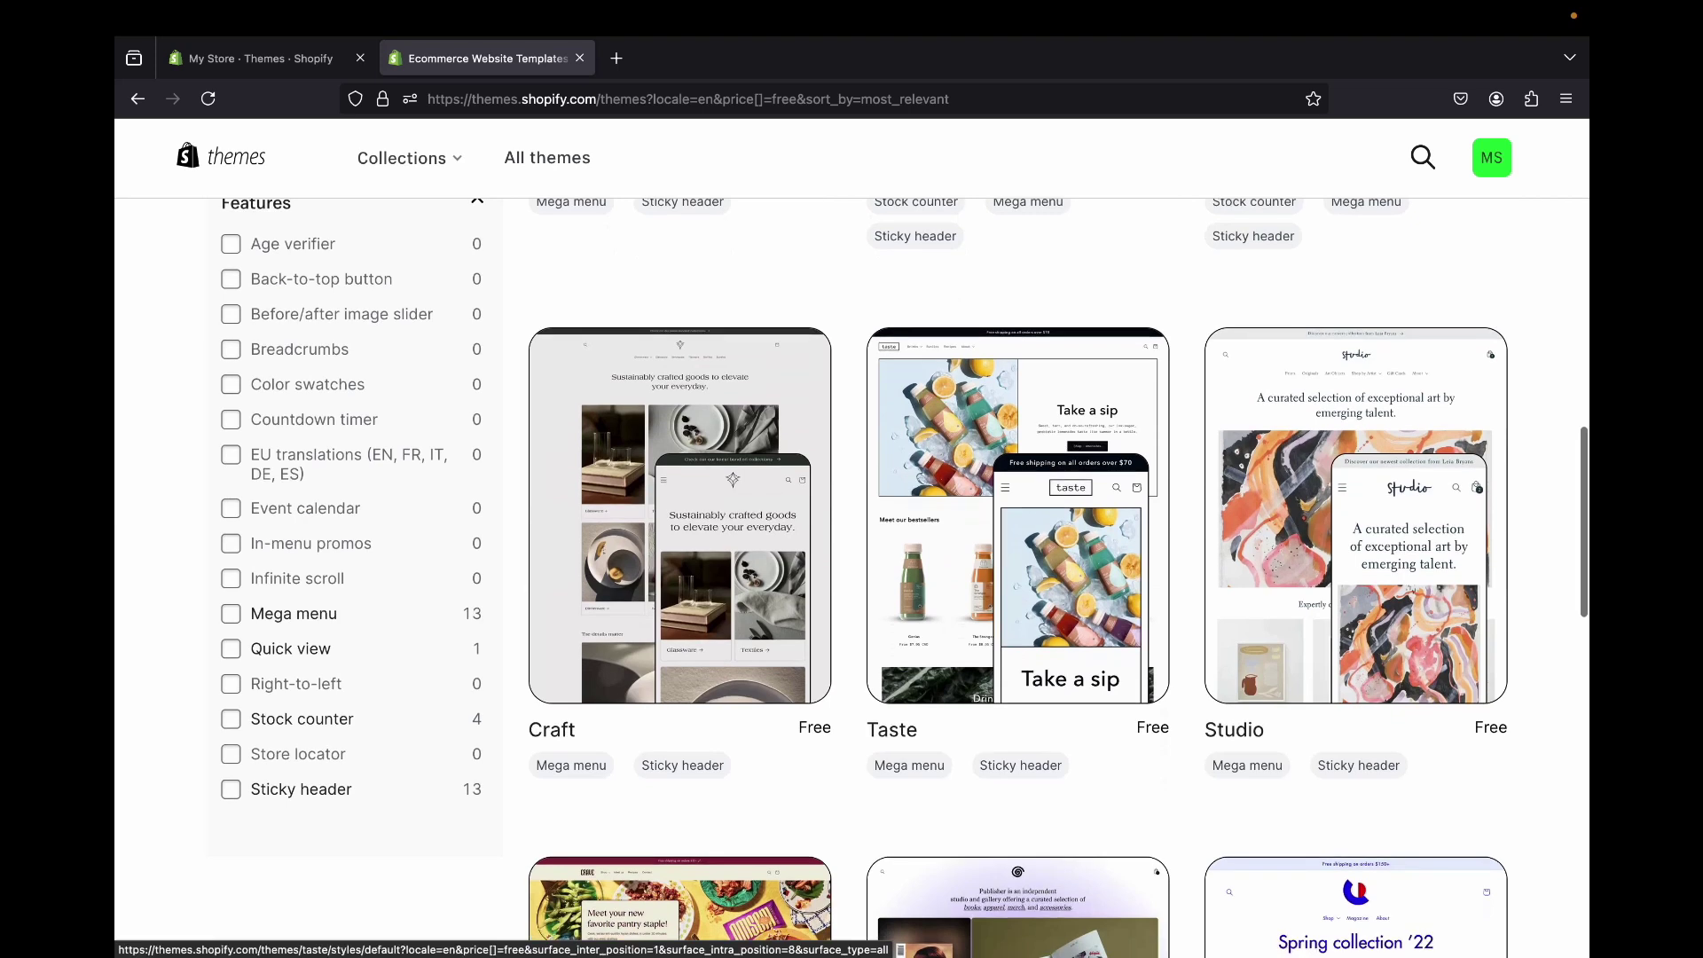
scroll(1295, 479, "up", 8)
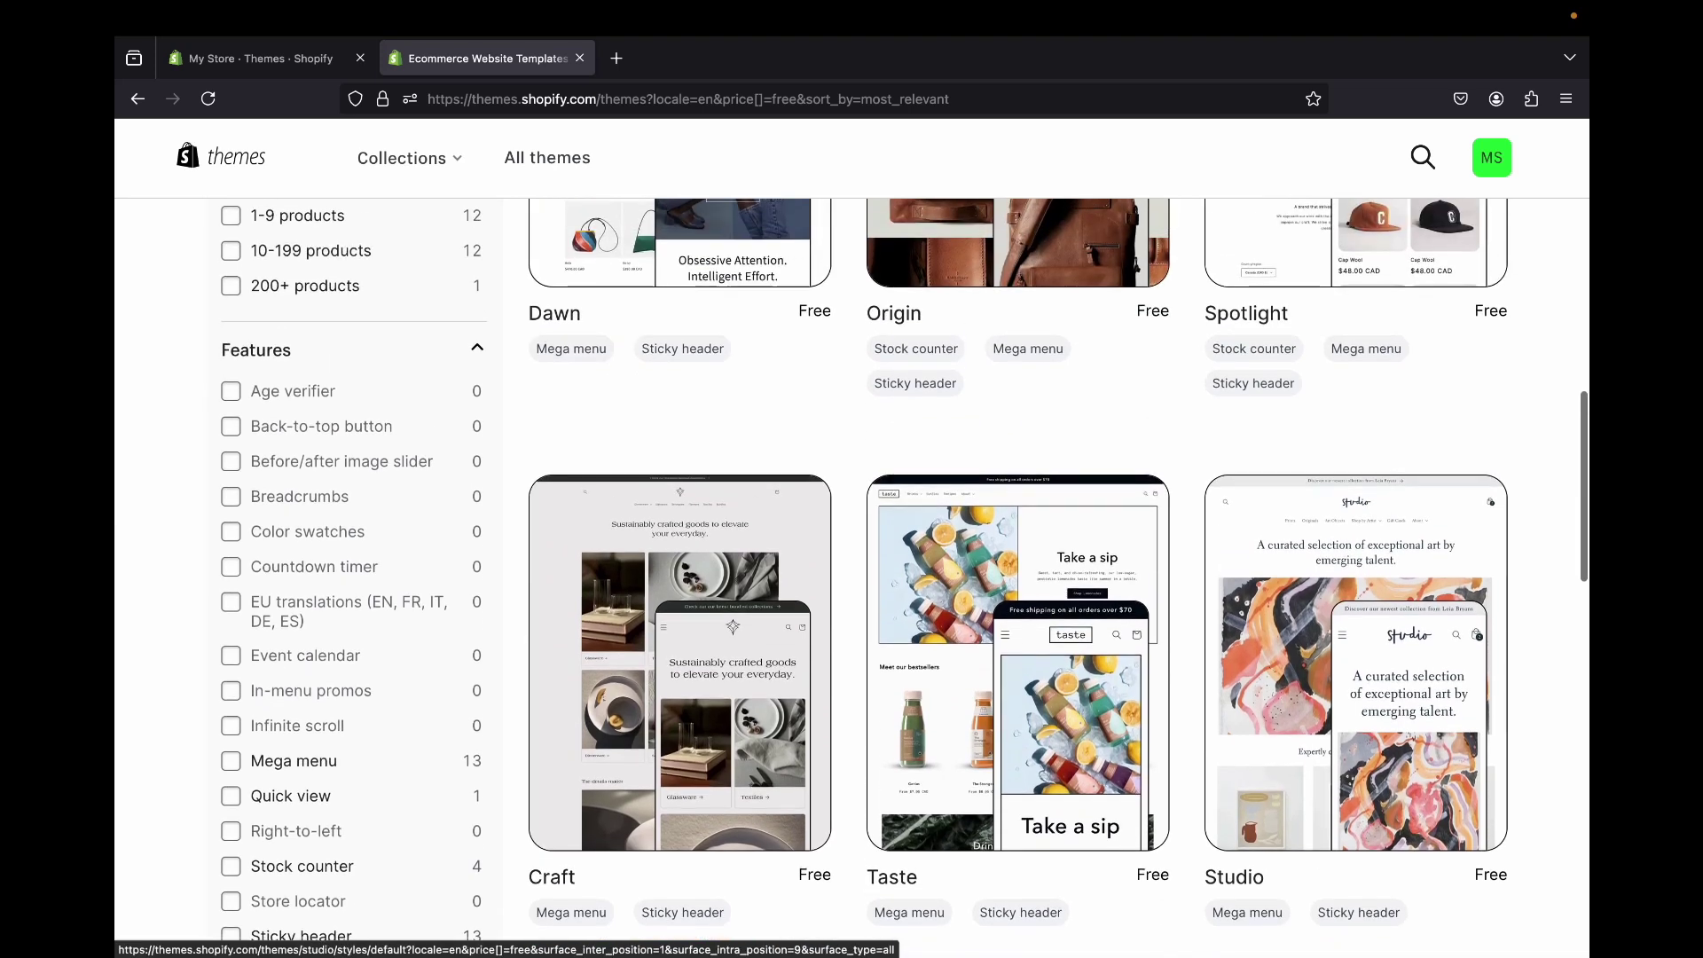
scroll(1297, 485, "up", 1)
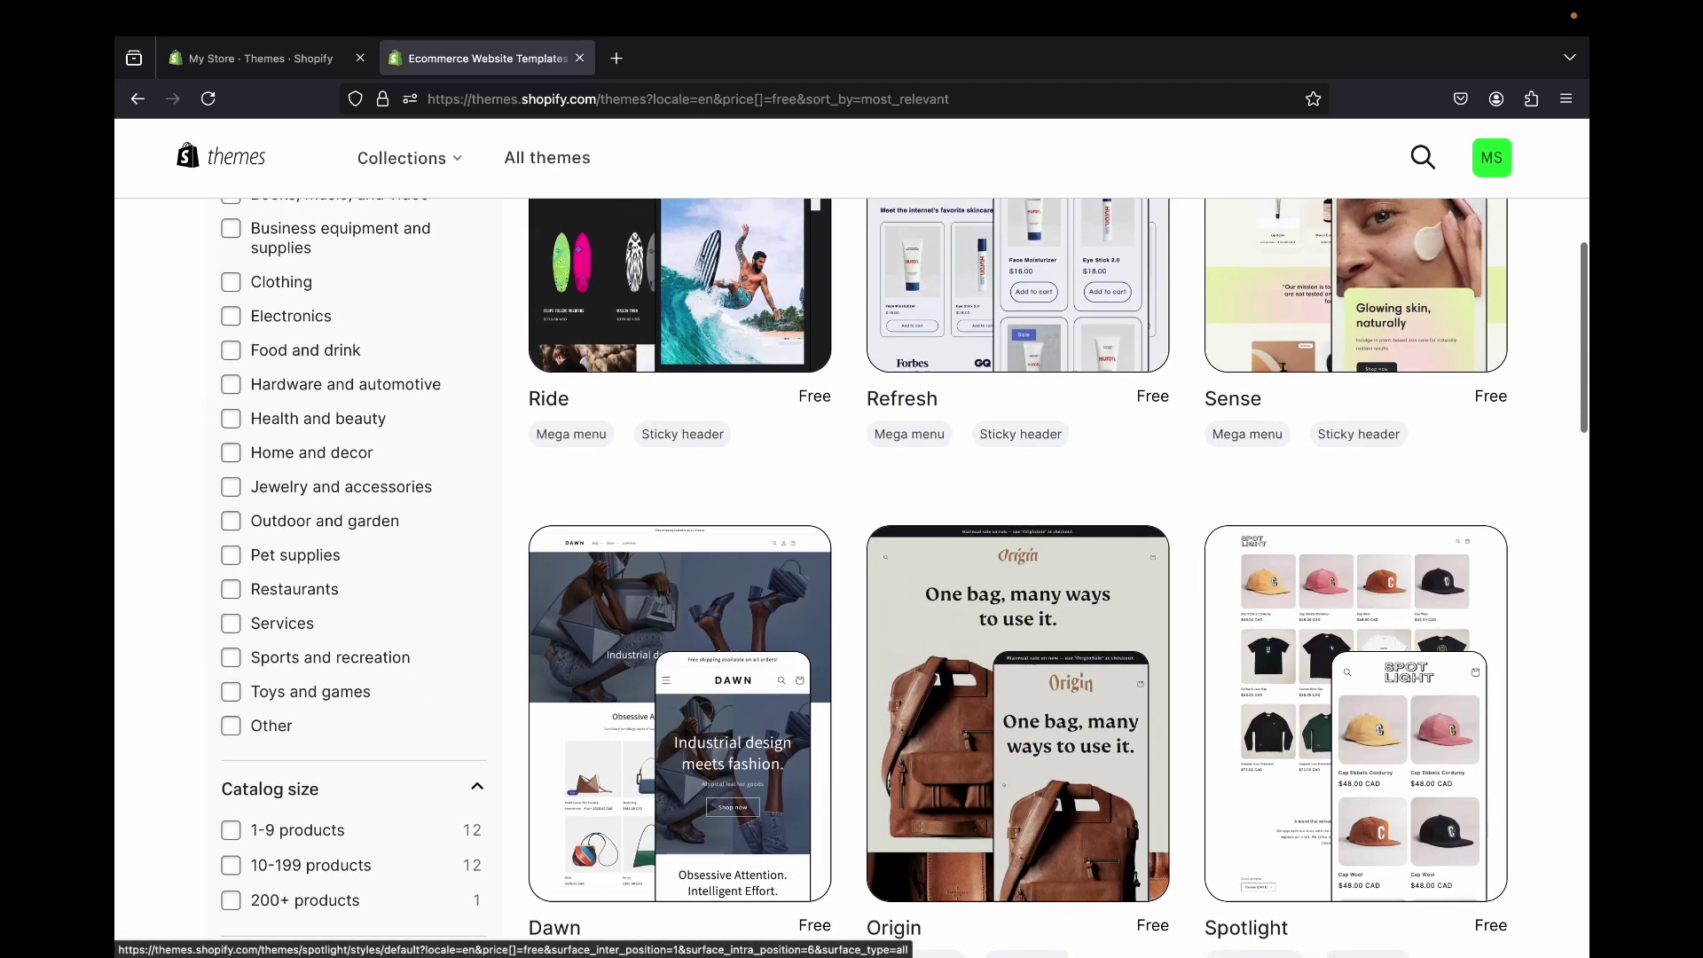
scroll(1297, 484, "up", 4)
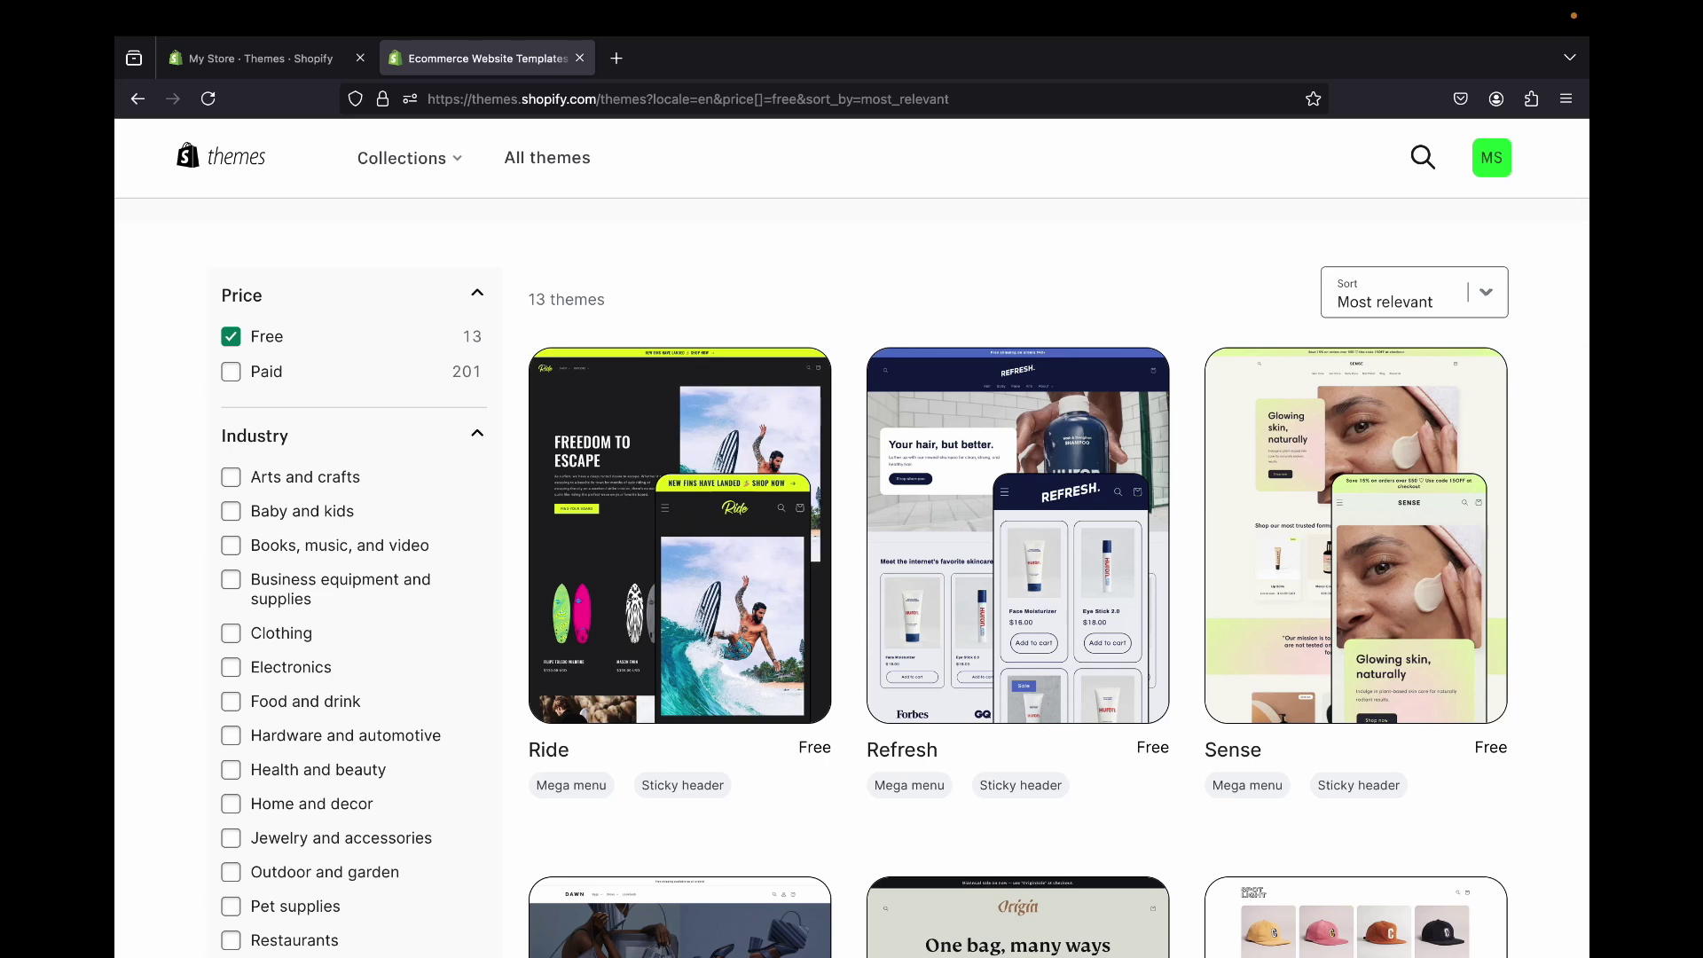
scroll(680, 568, "down", 3)
scroll(680, 568, "up", 5)
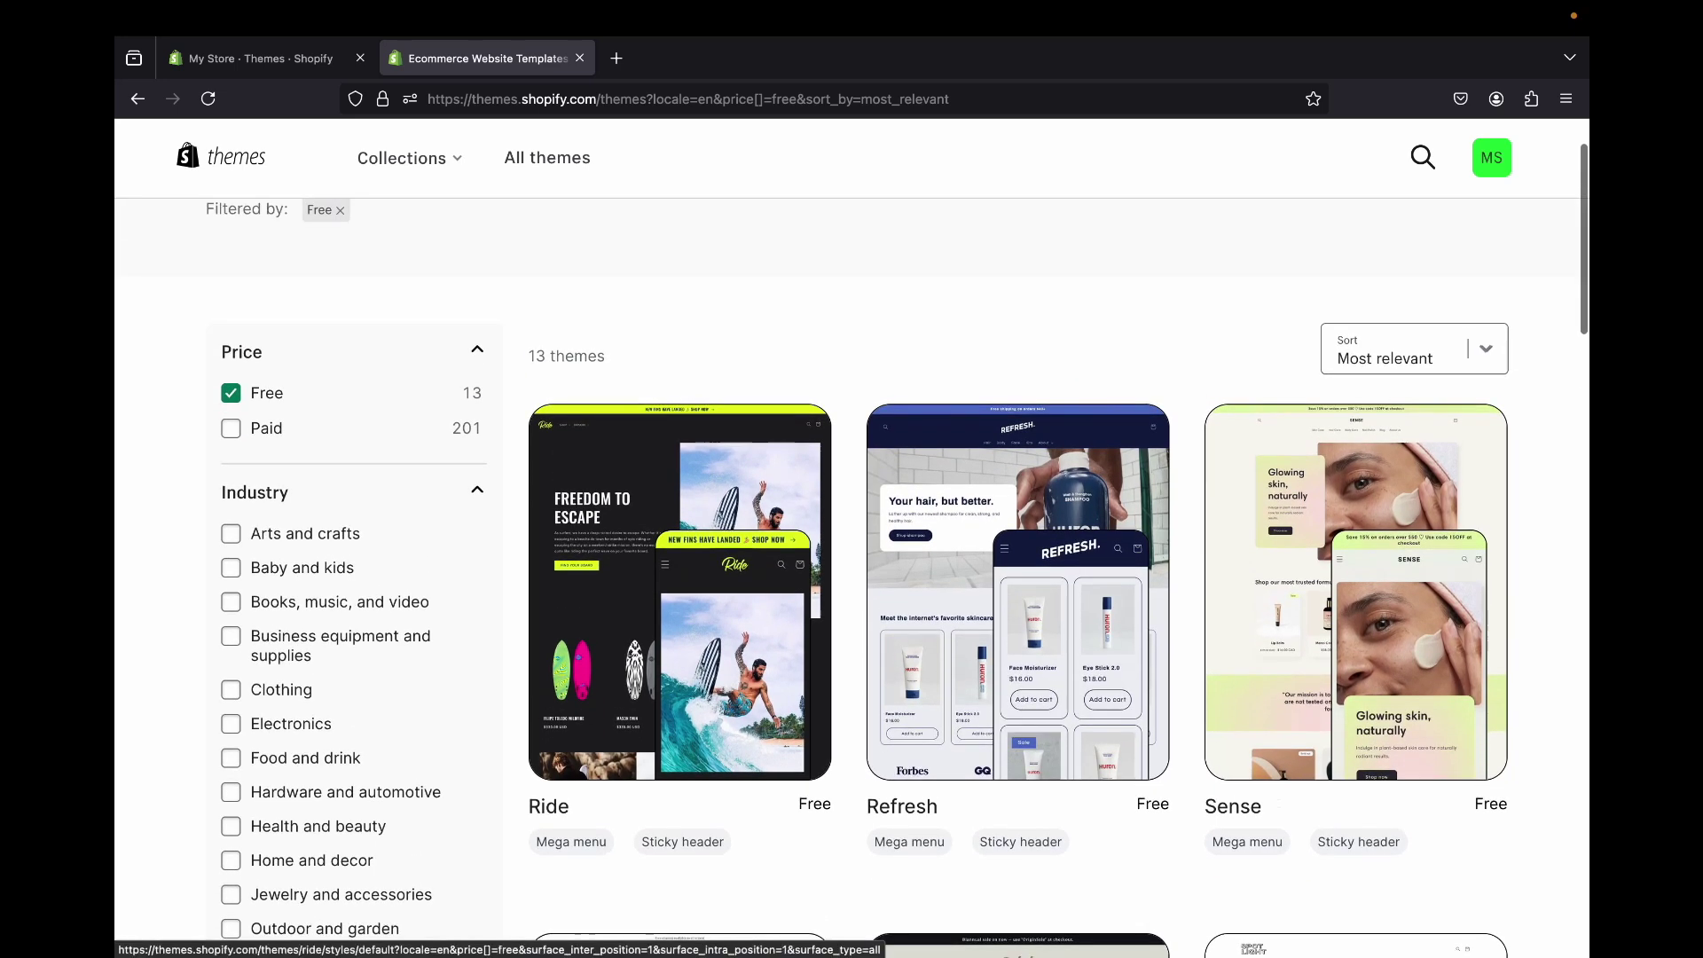
- Replace the Free price filter with Paid and examine the paid themes with their prices and features
left_click(231, 393)
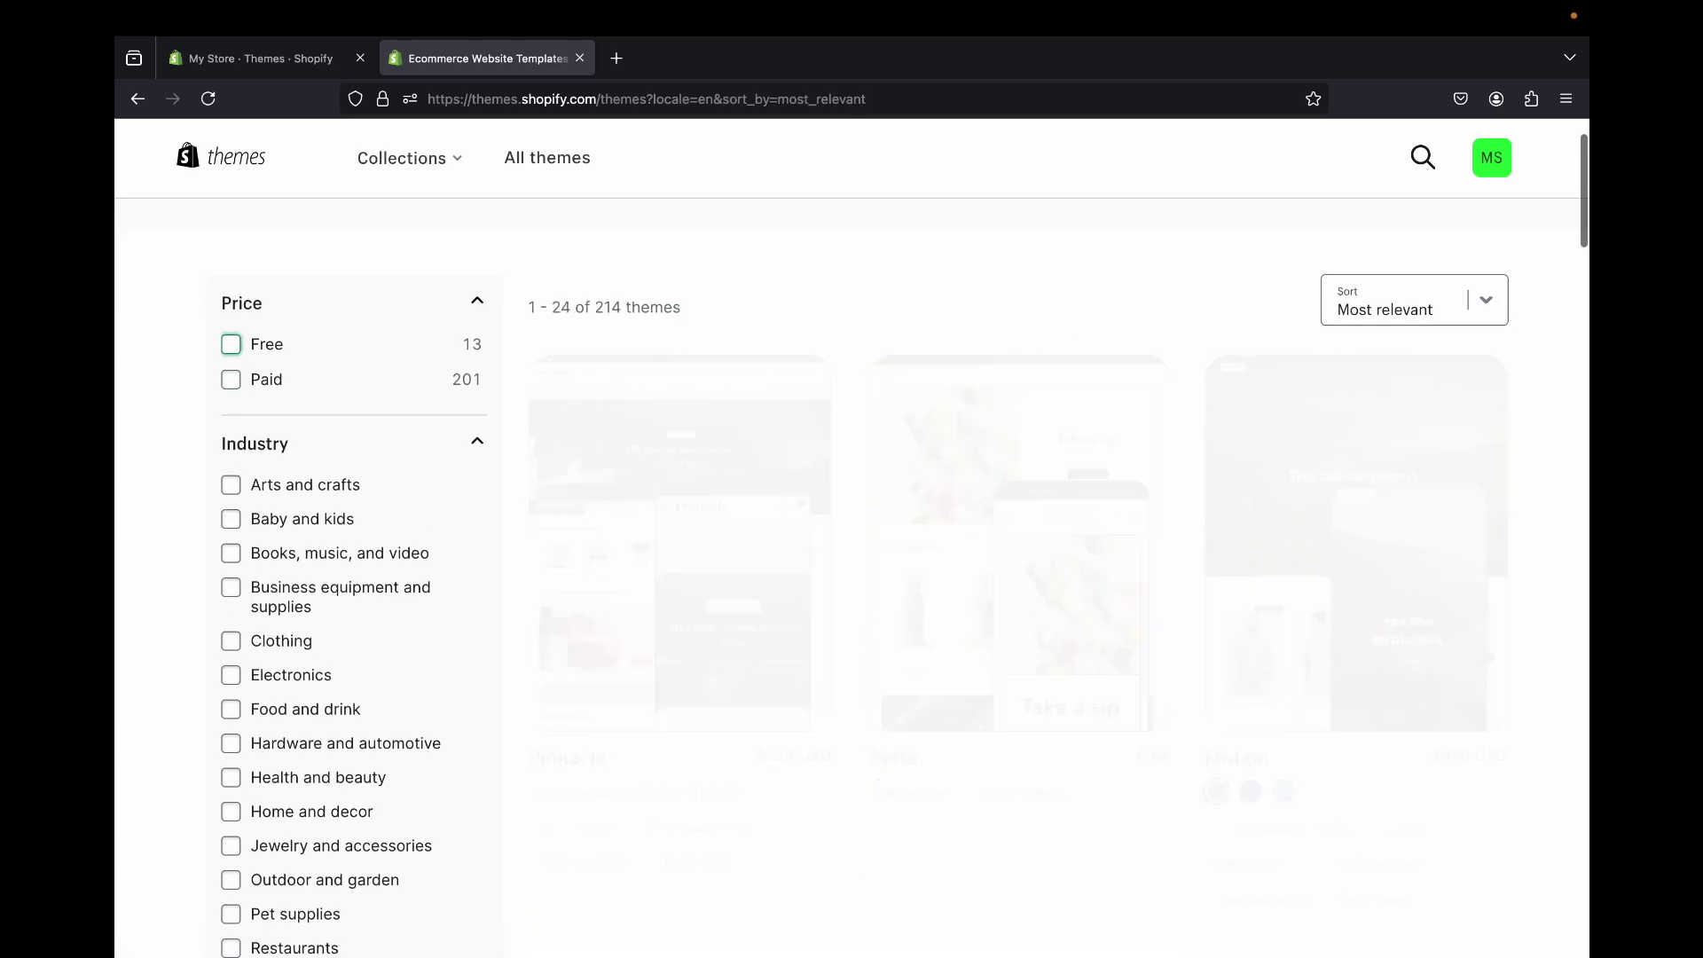
left_click(230, 380)
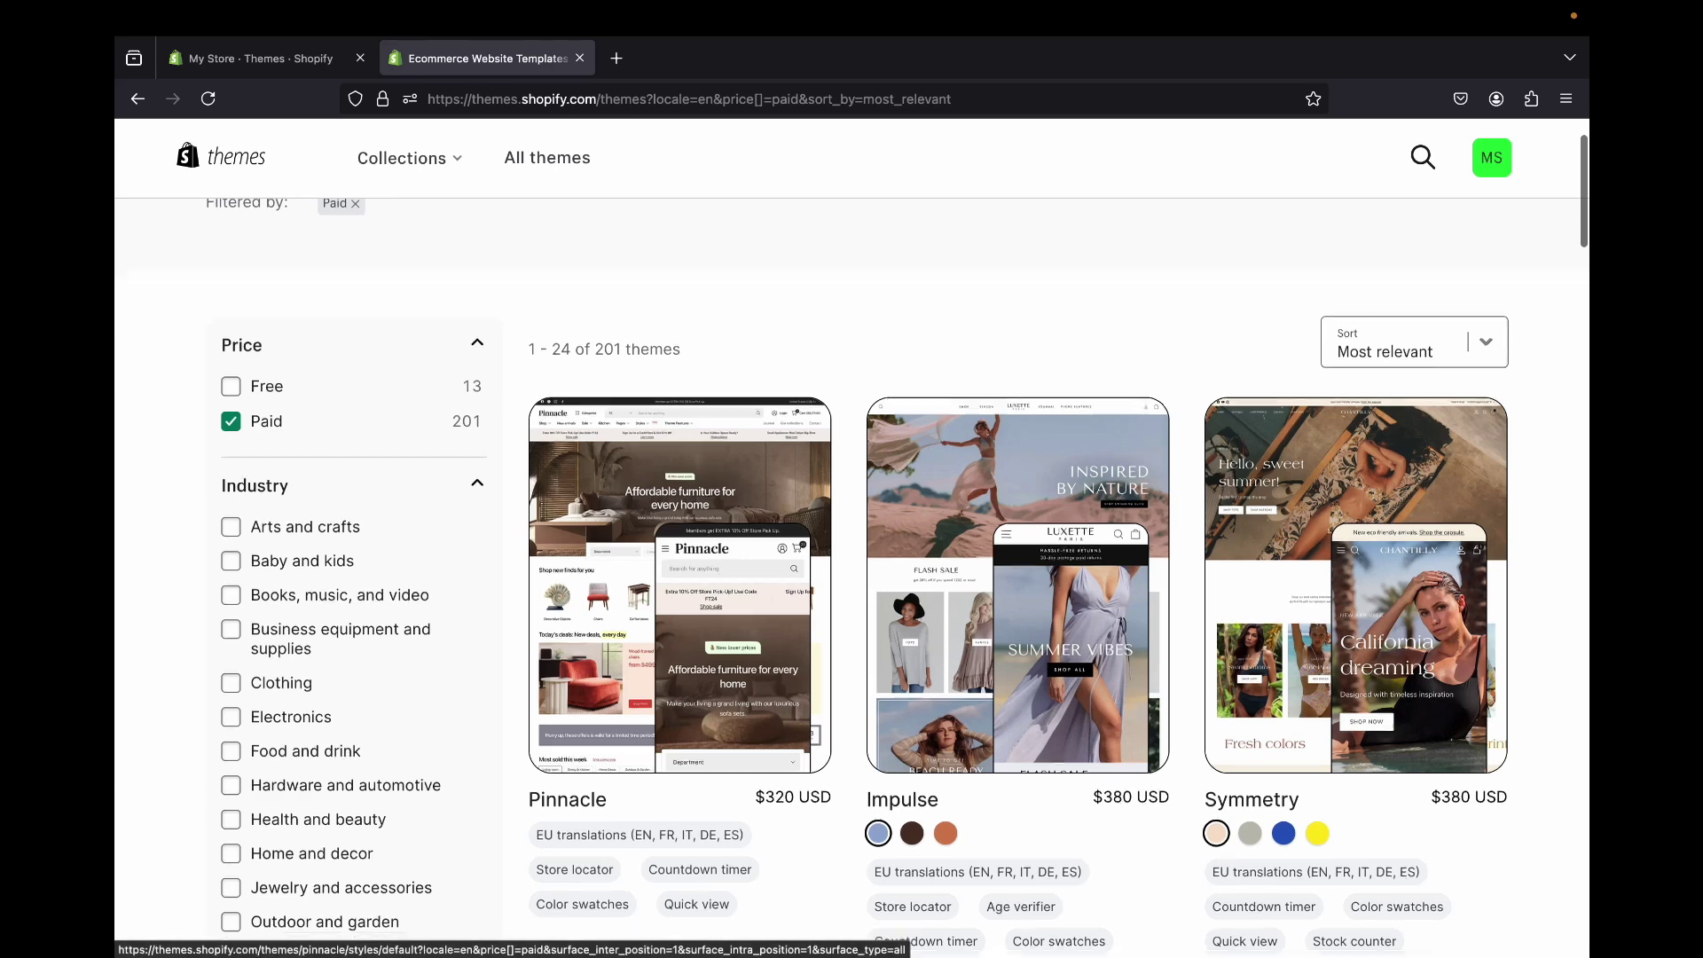
scroll(680, 568, "down", 1)
scroll(680, 567, "down", 6)
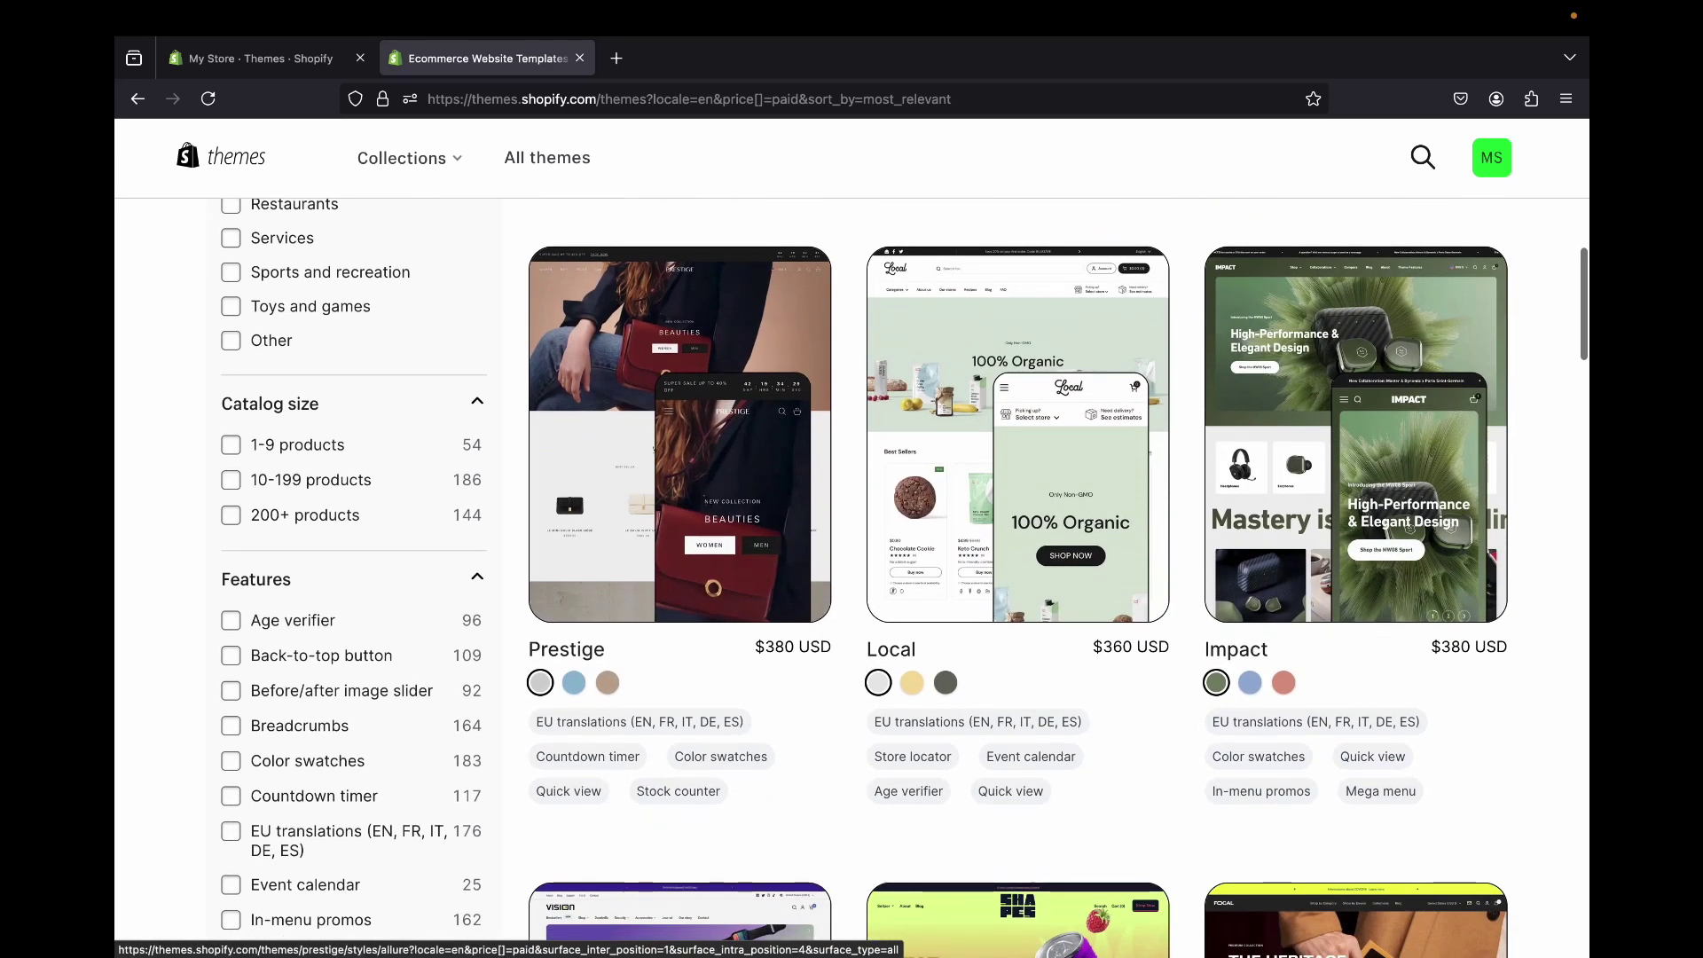
- Replace the Paid price filter with Free in the Theme Store
scroll(654, 451, "up", 10)
left_click(230, 493)
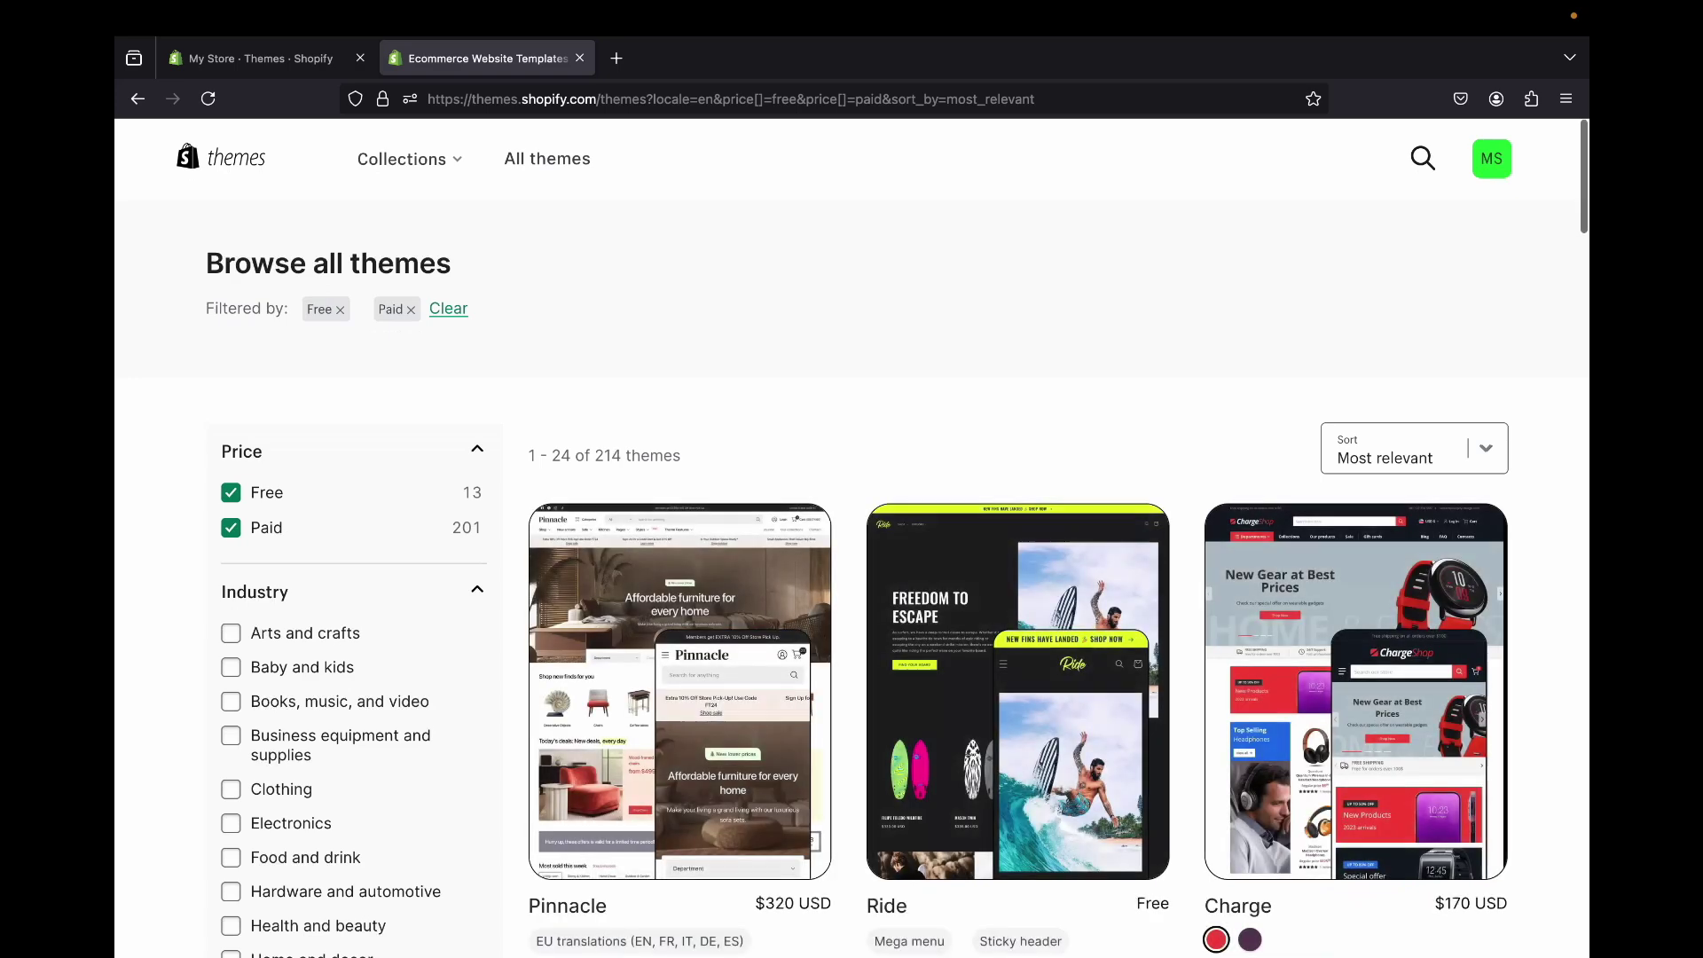
left_click(231, 528)
scroll(680, 594, "down", 14)
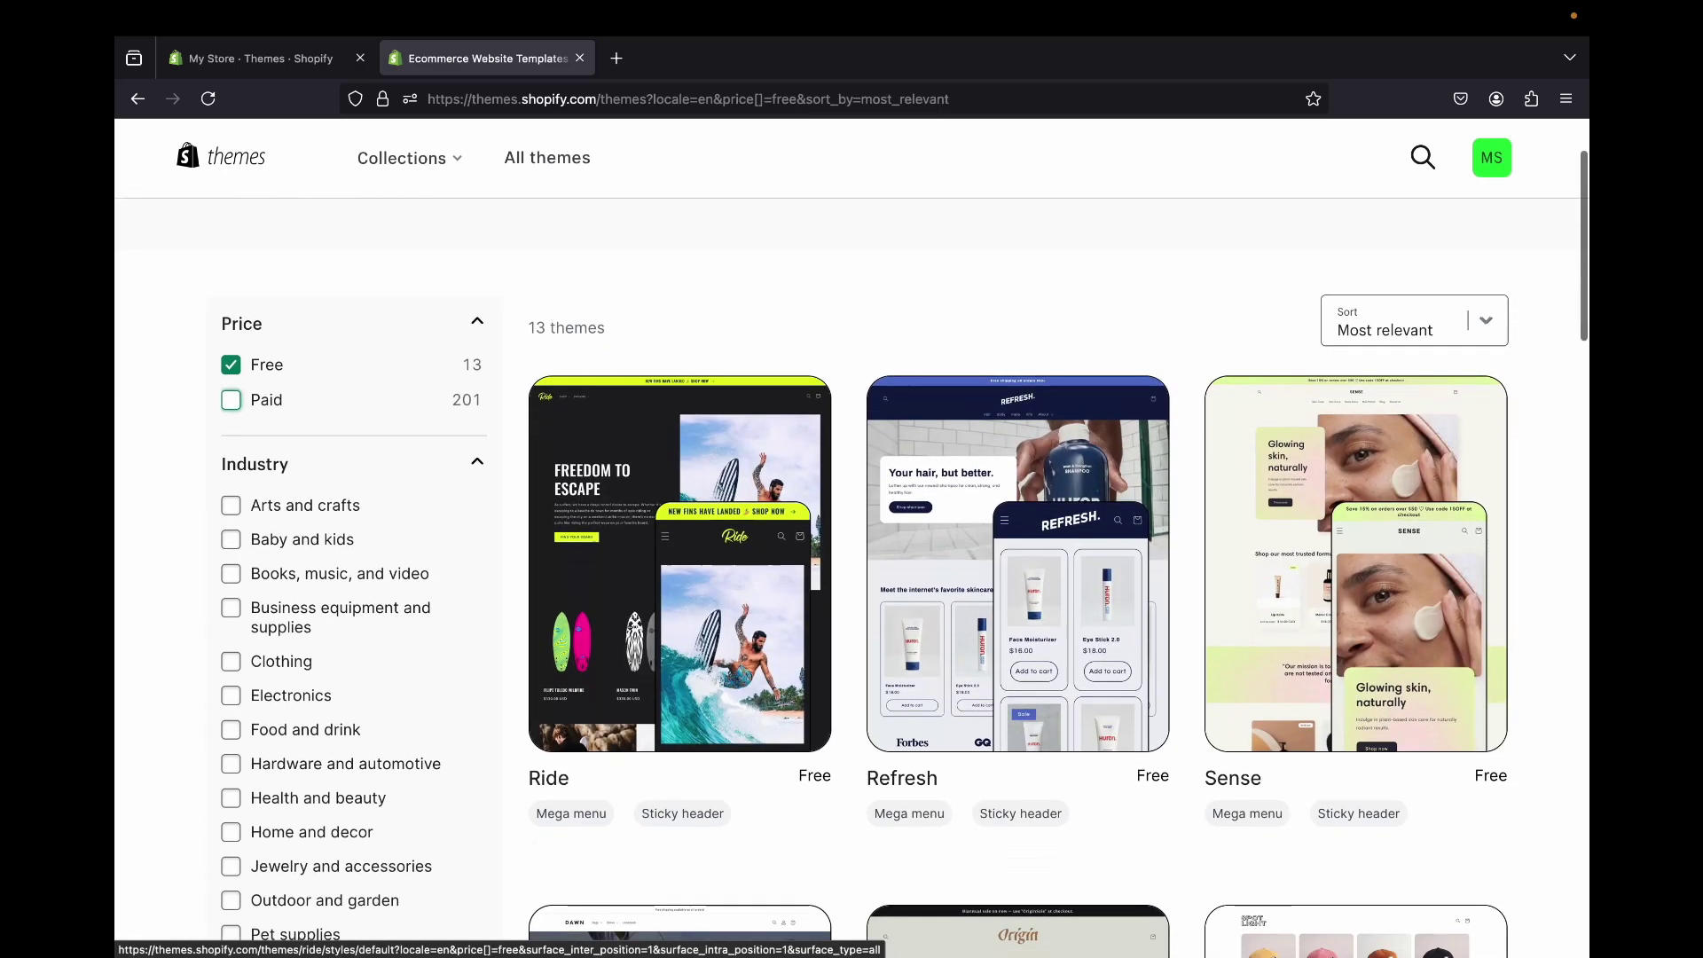
- Add the free Craft theme to the store's theme library and publish it as the current theme
scroll(680, 479, "down", 3)
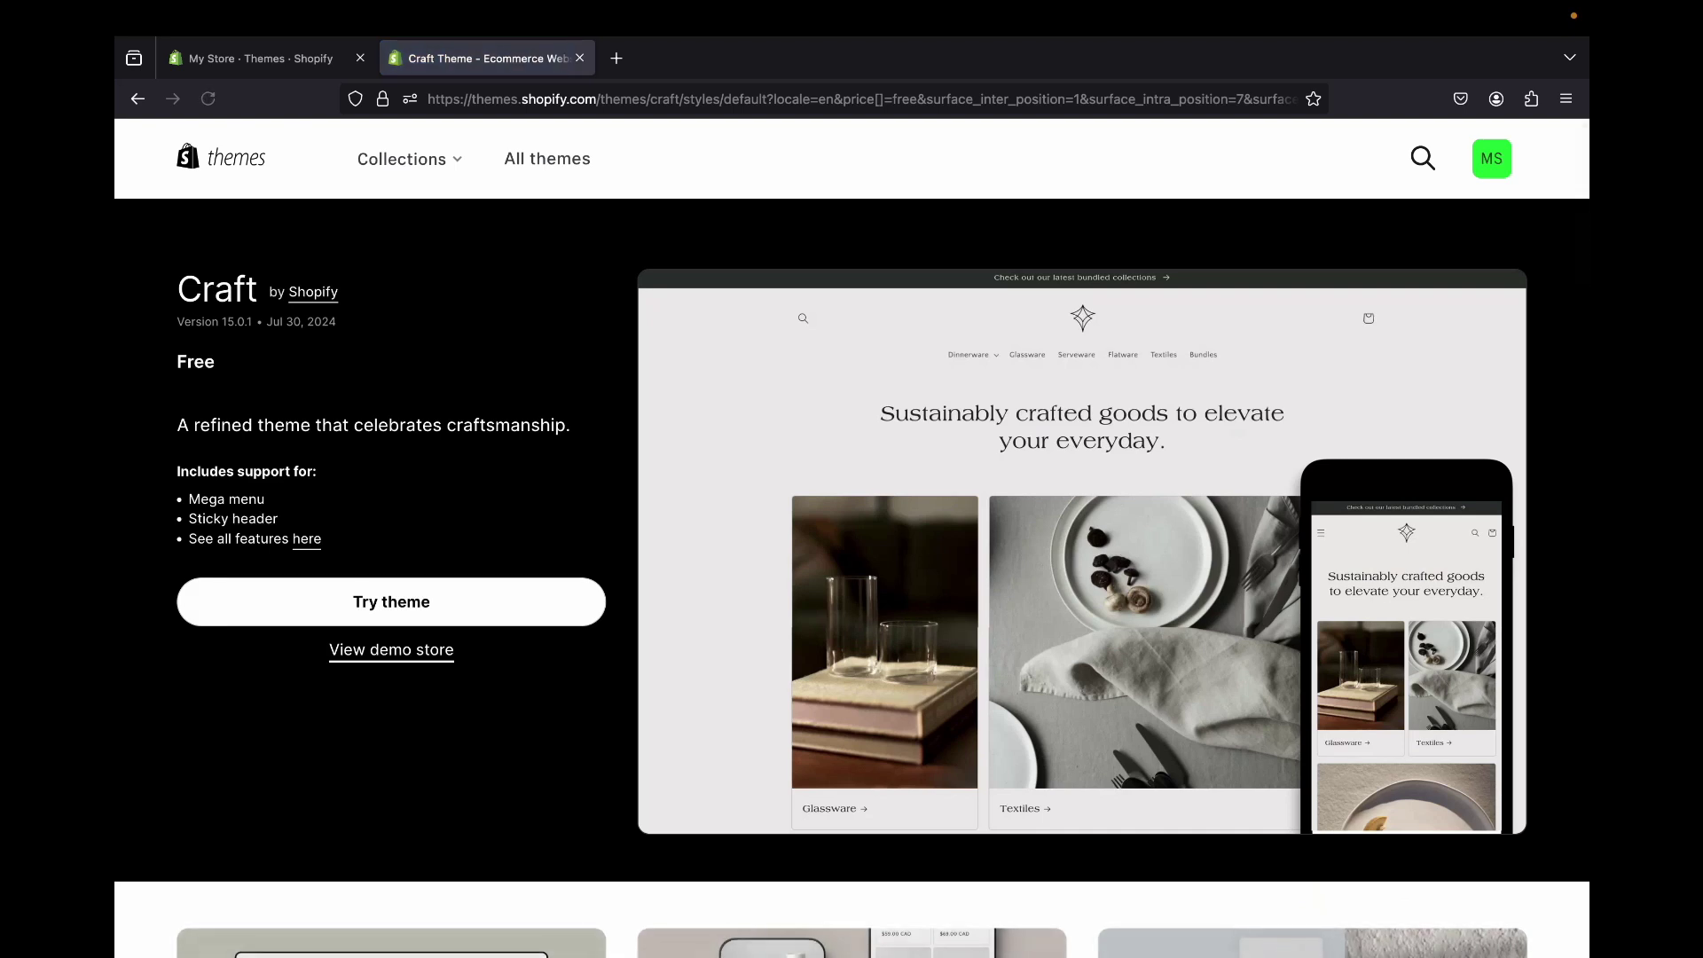
left_click(392, 602)
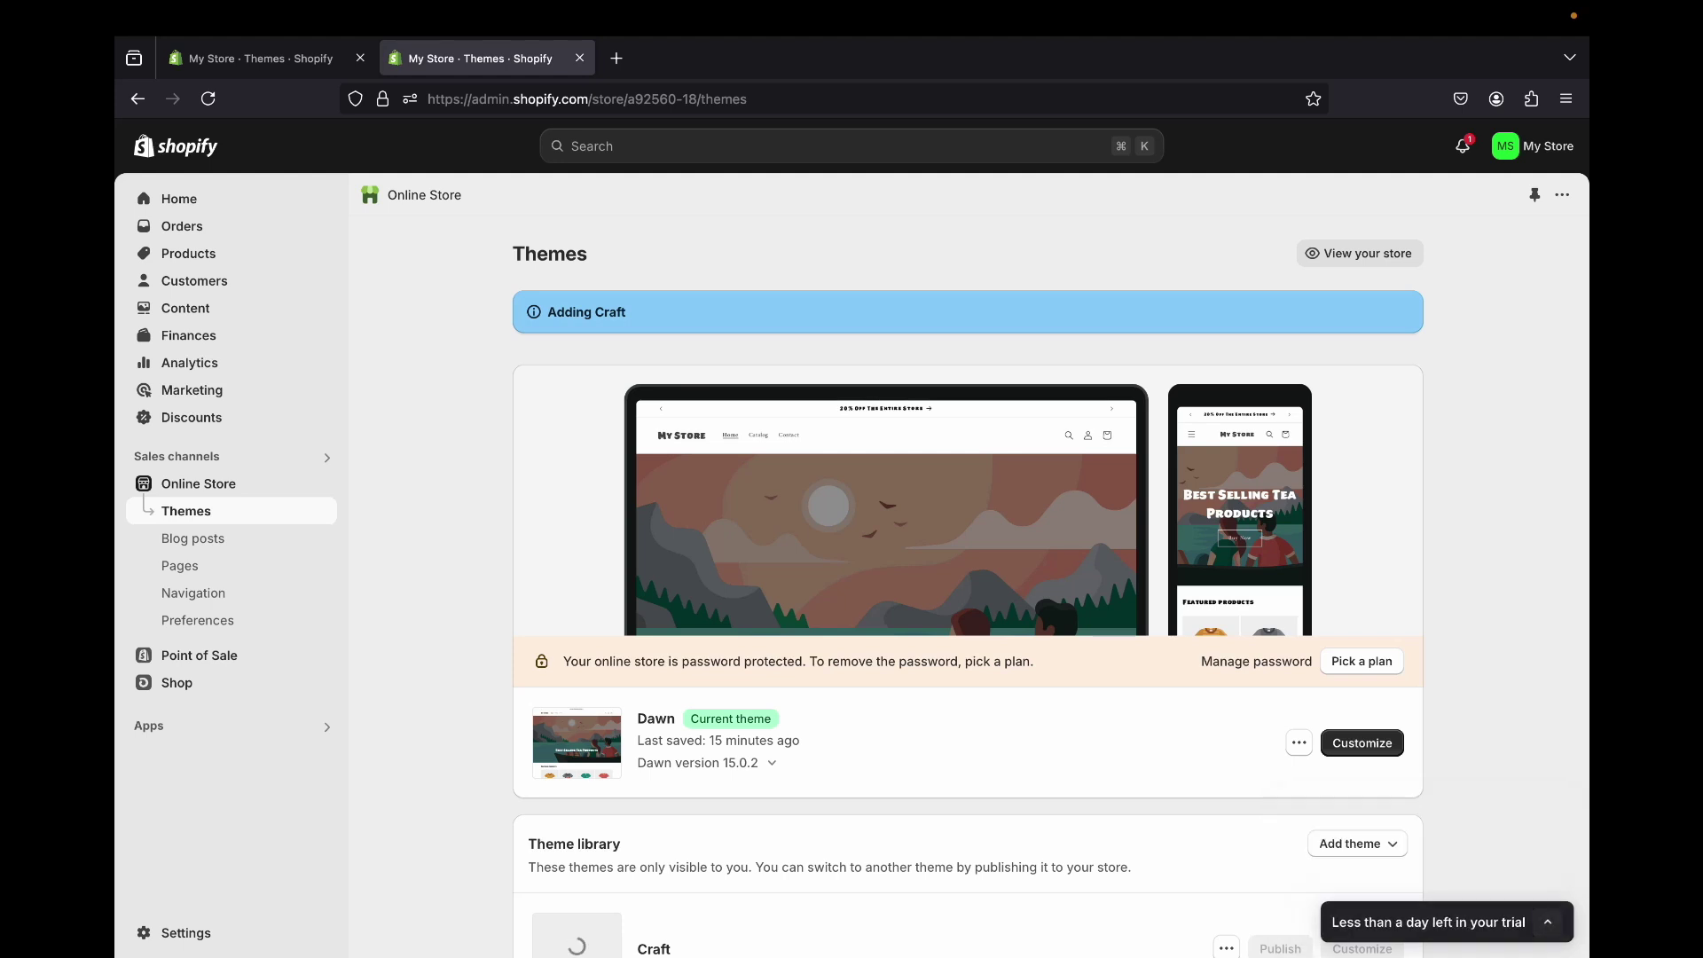
scroll(972, 564, "down", 3)
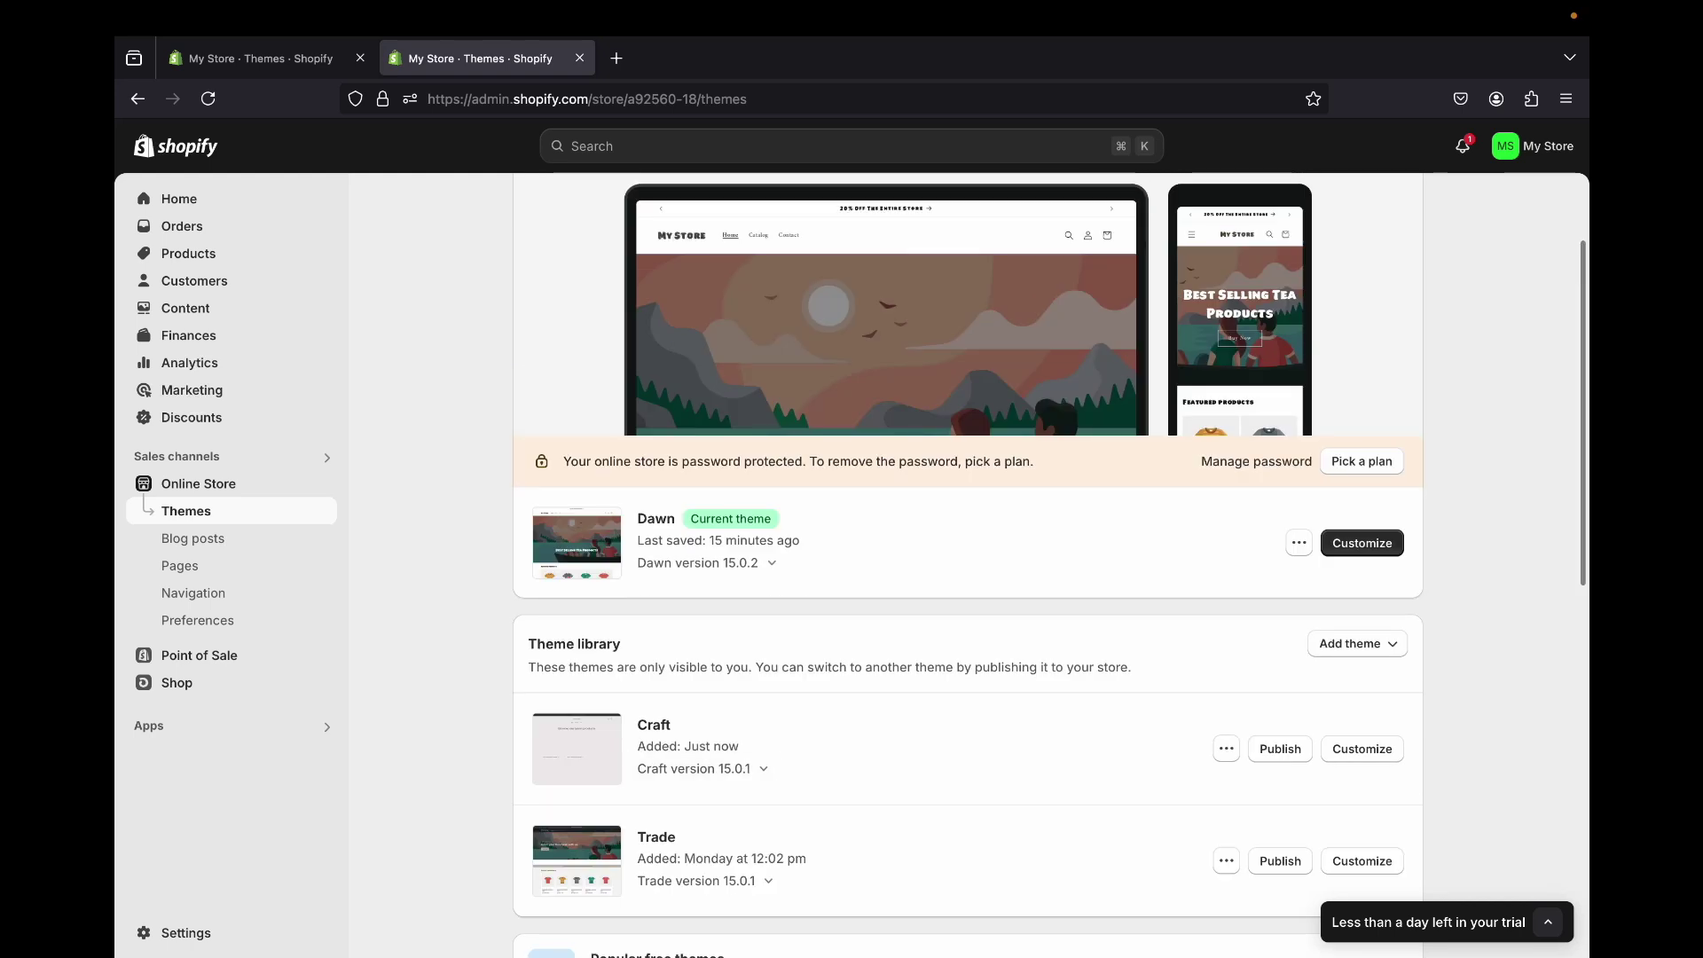
left_click(1281, 749)
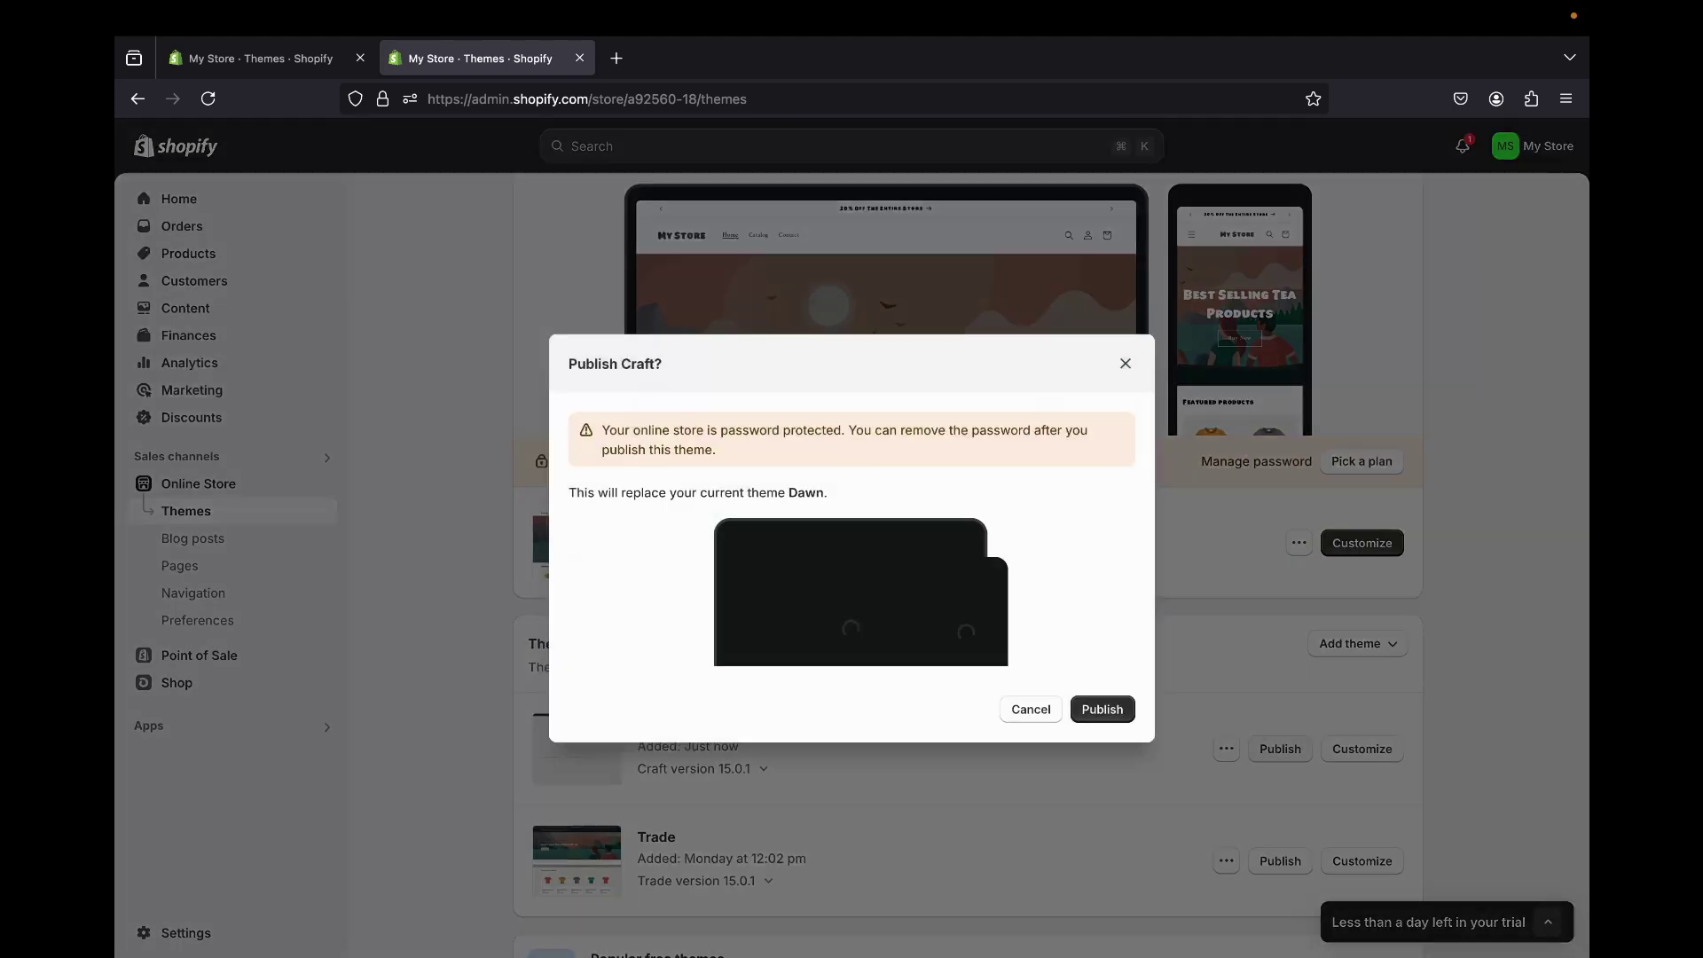
left_click(1102, 709)
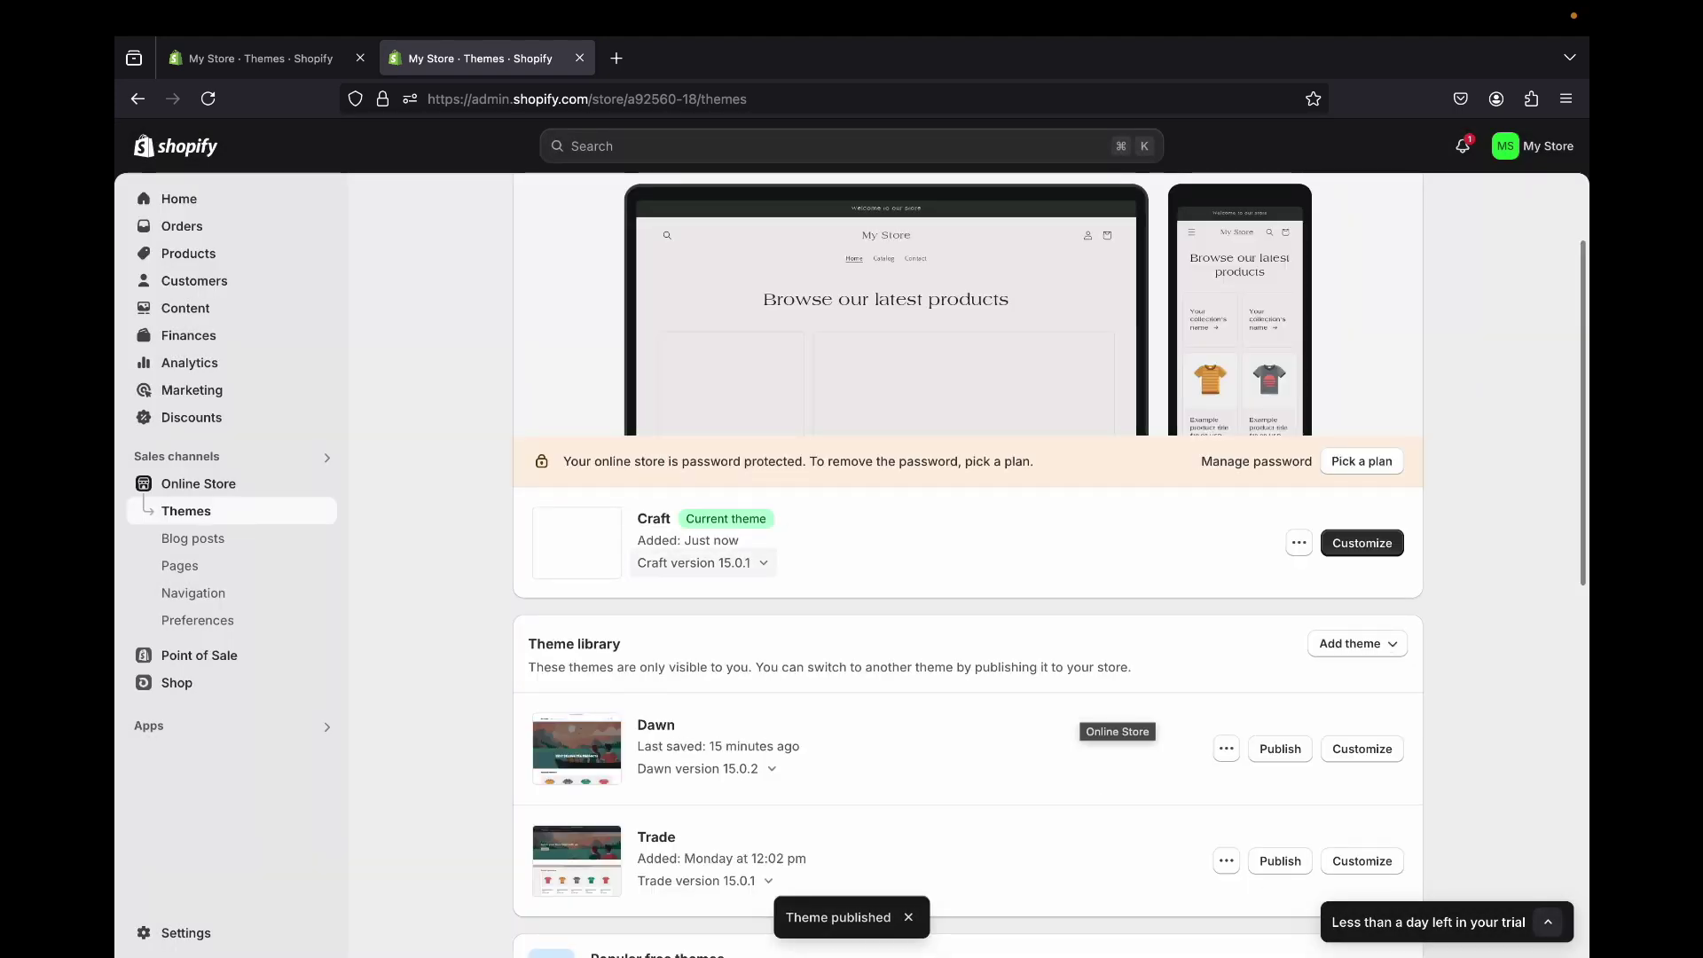
scroll(968, 565, "up", 2)
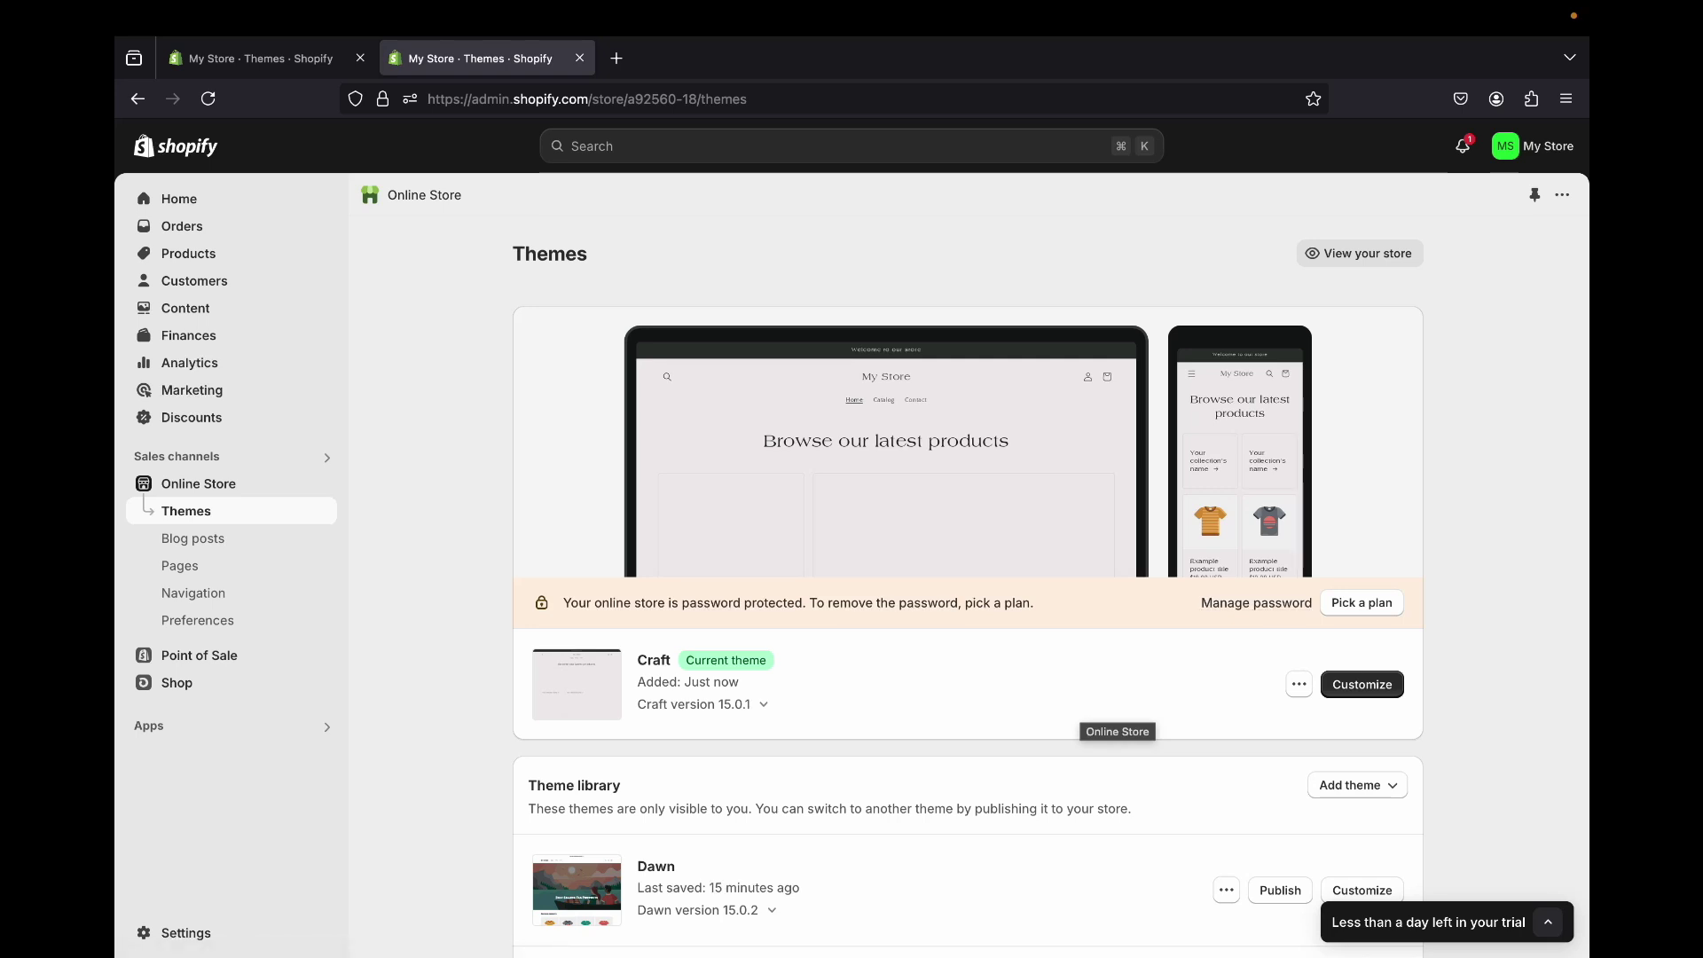
scroll(1084, 714, "up", 1)
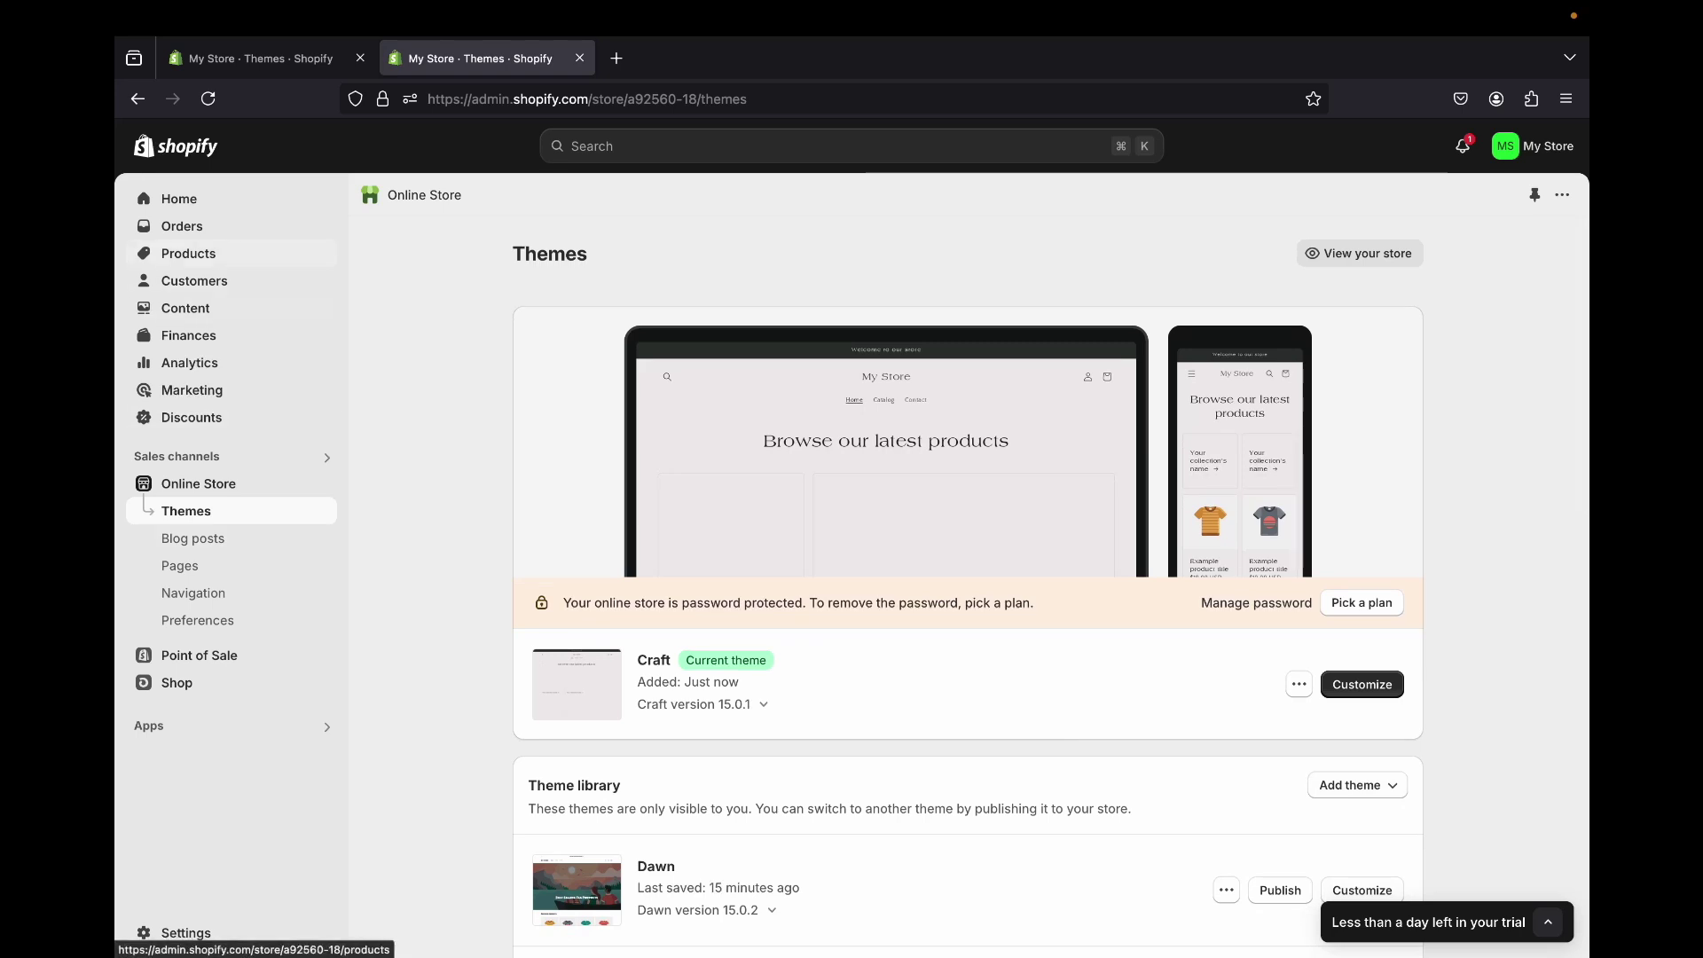
- Start a new product and attach the images IMG_6401 and IMG_6404 as its media
left_click(188, 253)
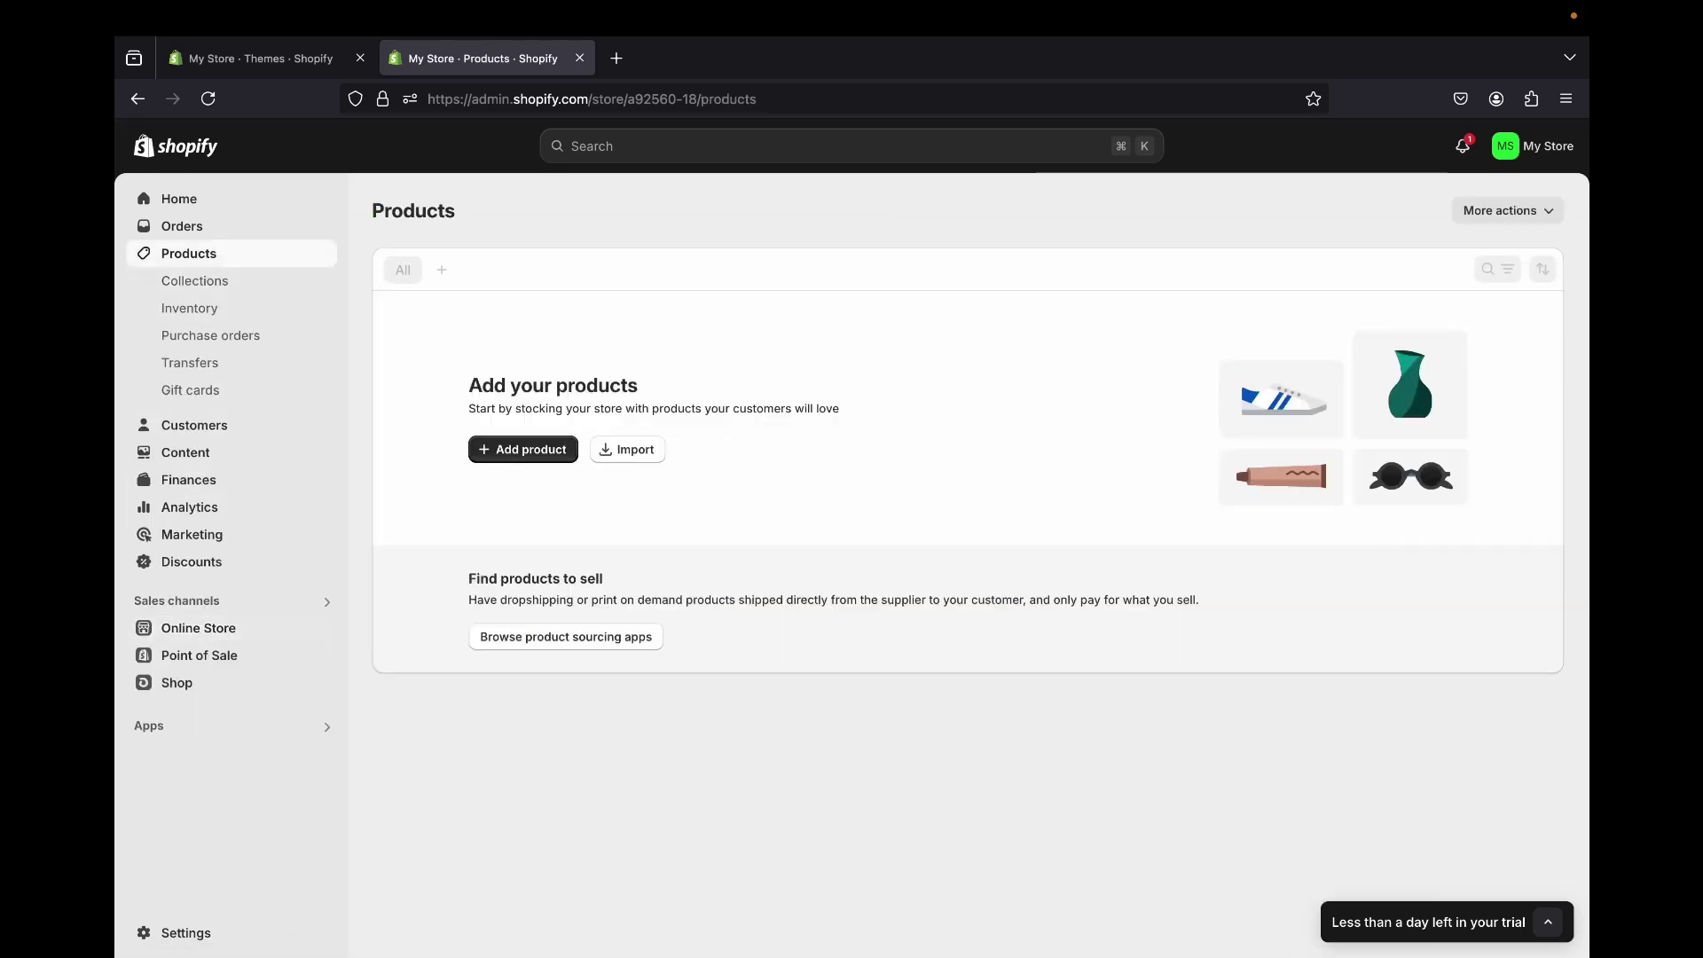
left_click(522, 449)
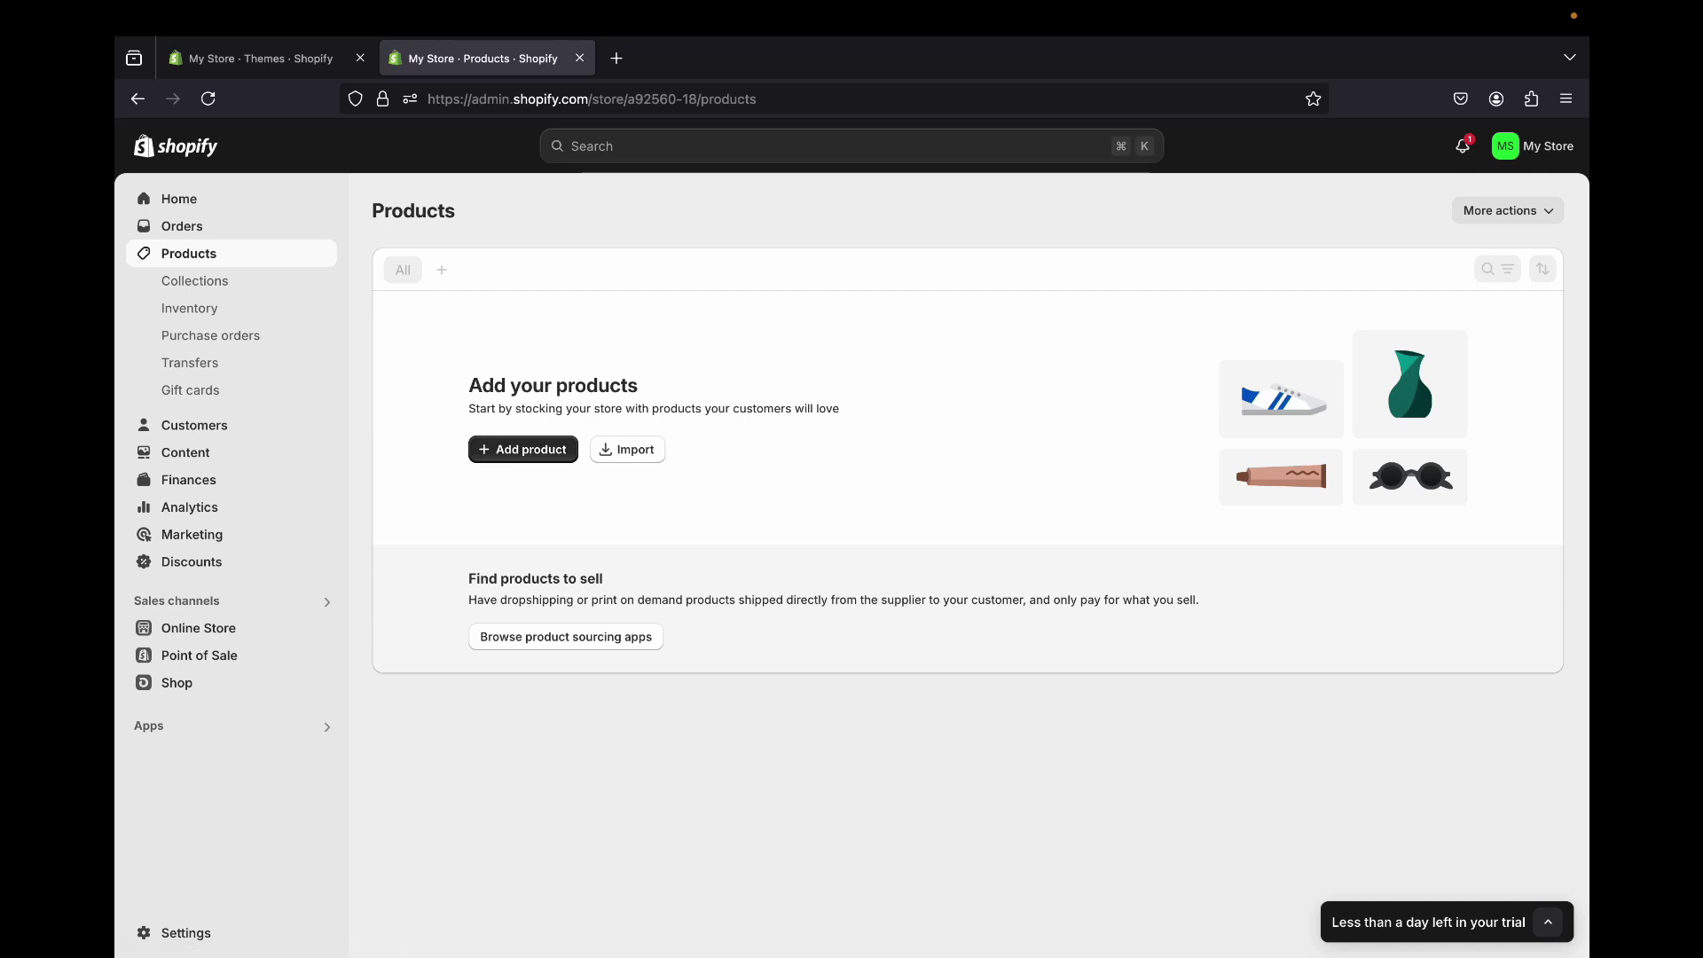
left_click(510, 452)
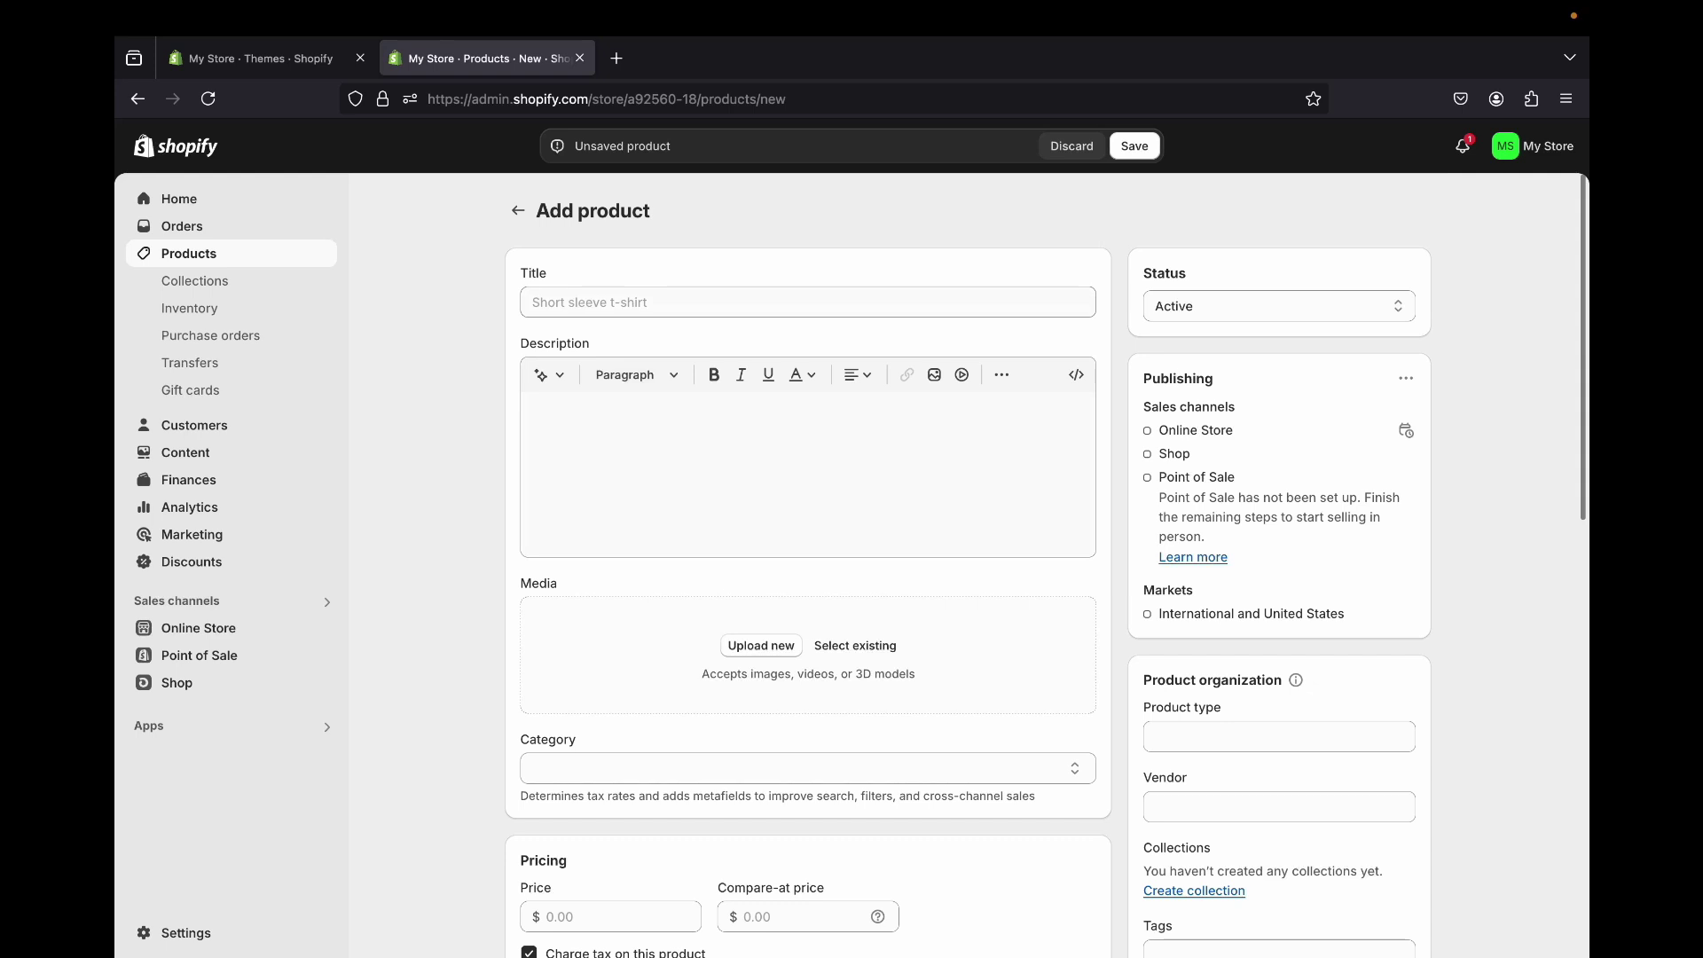
scroll(807, 565, "down", 1)
scroll(630, 666, "down", 5)
scroll(631, 666, "up", 5)
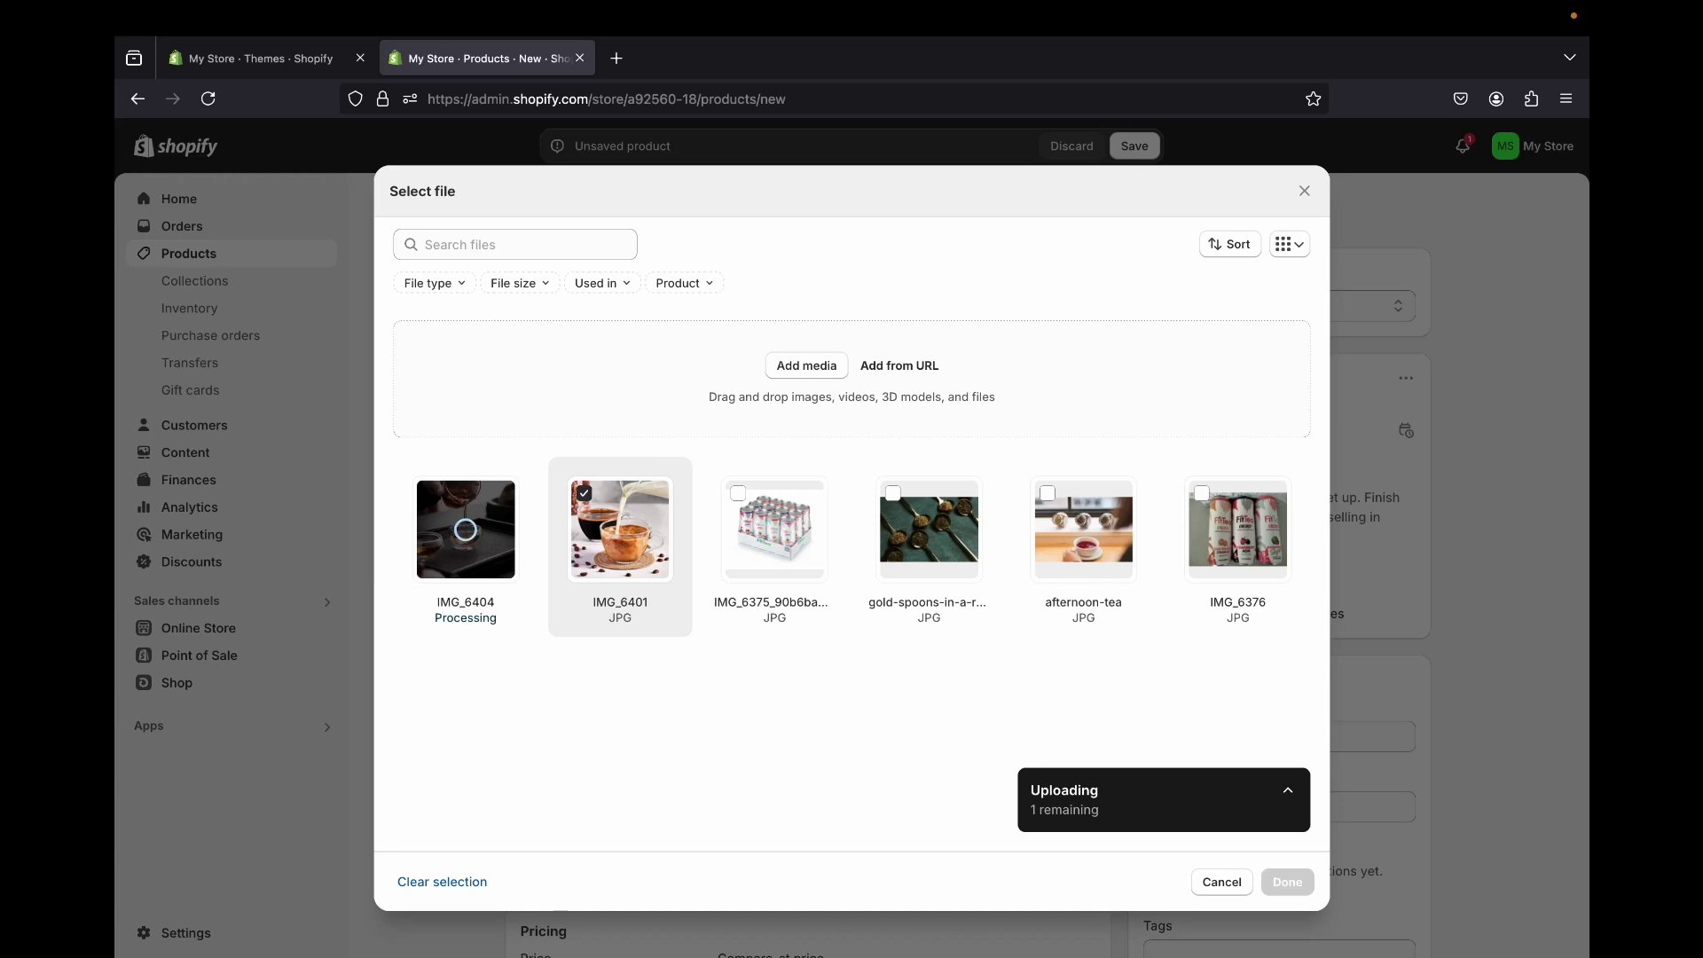
left_click(1287, 882)
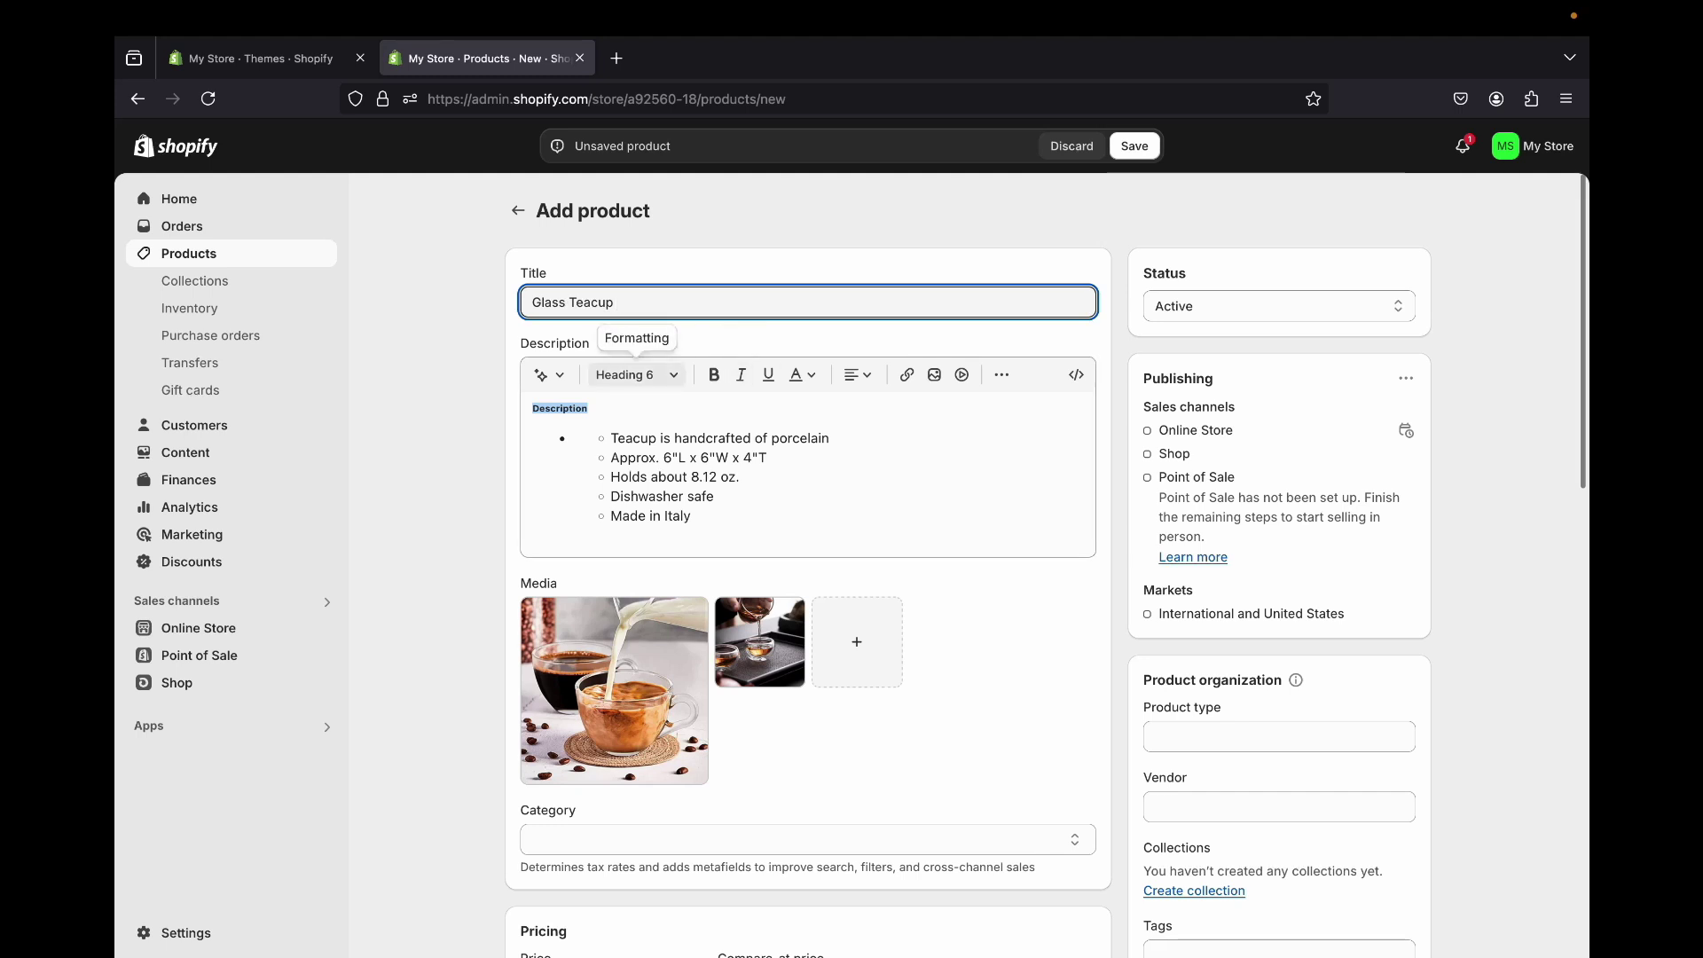
- Format the Description line above the teacup details as a larger heading and check the product's Coffee & Tea Cups category
left_click(635, 374)
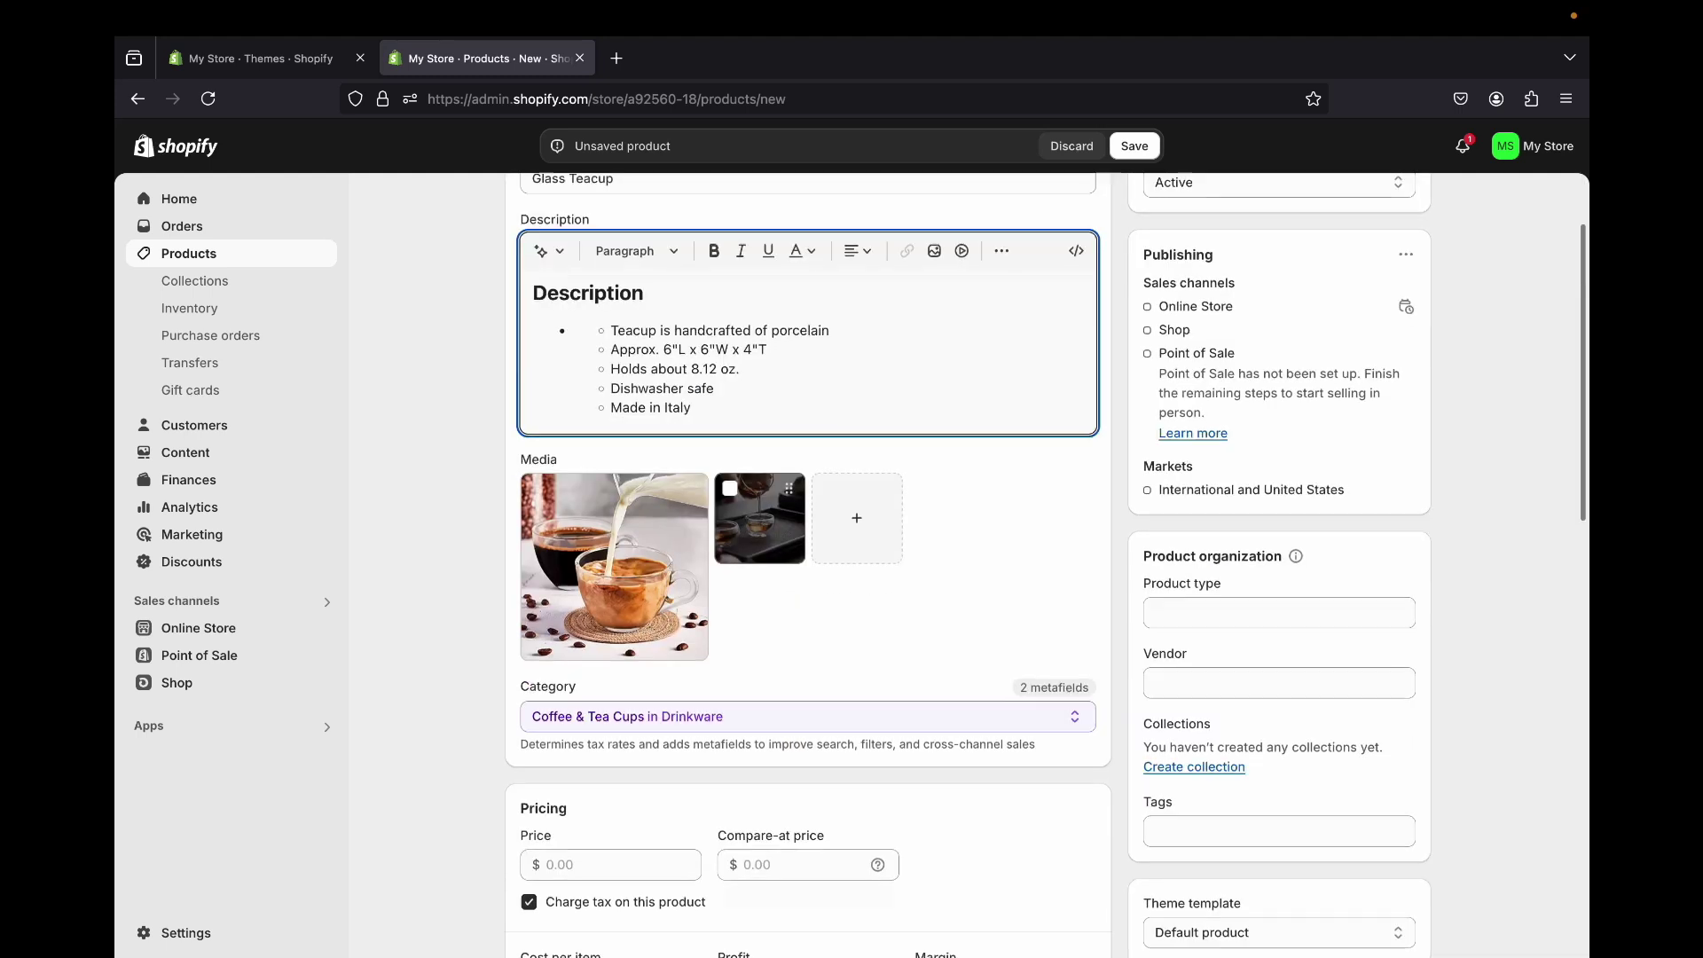
scroll(779, 521, "down", 1)
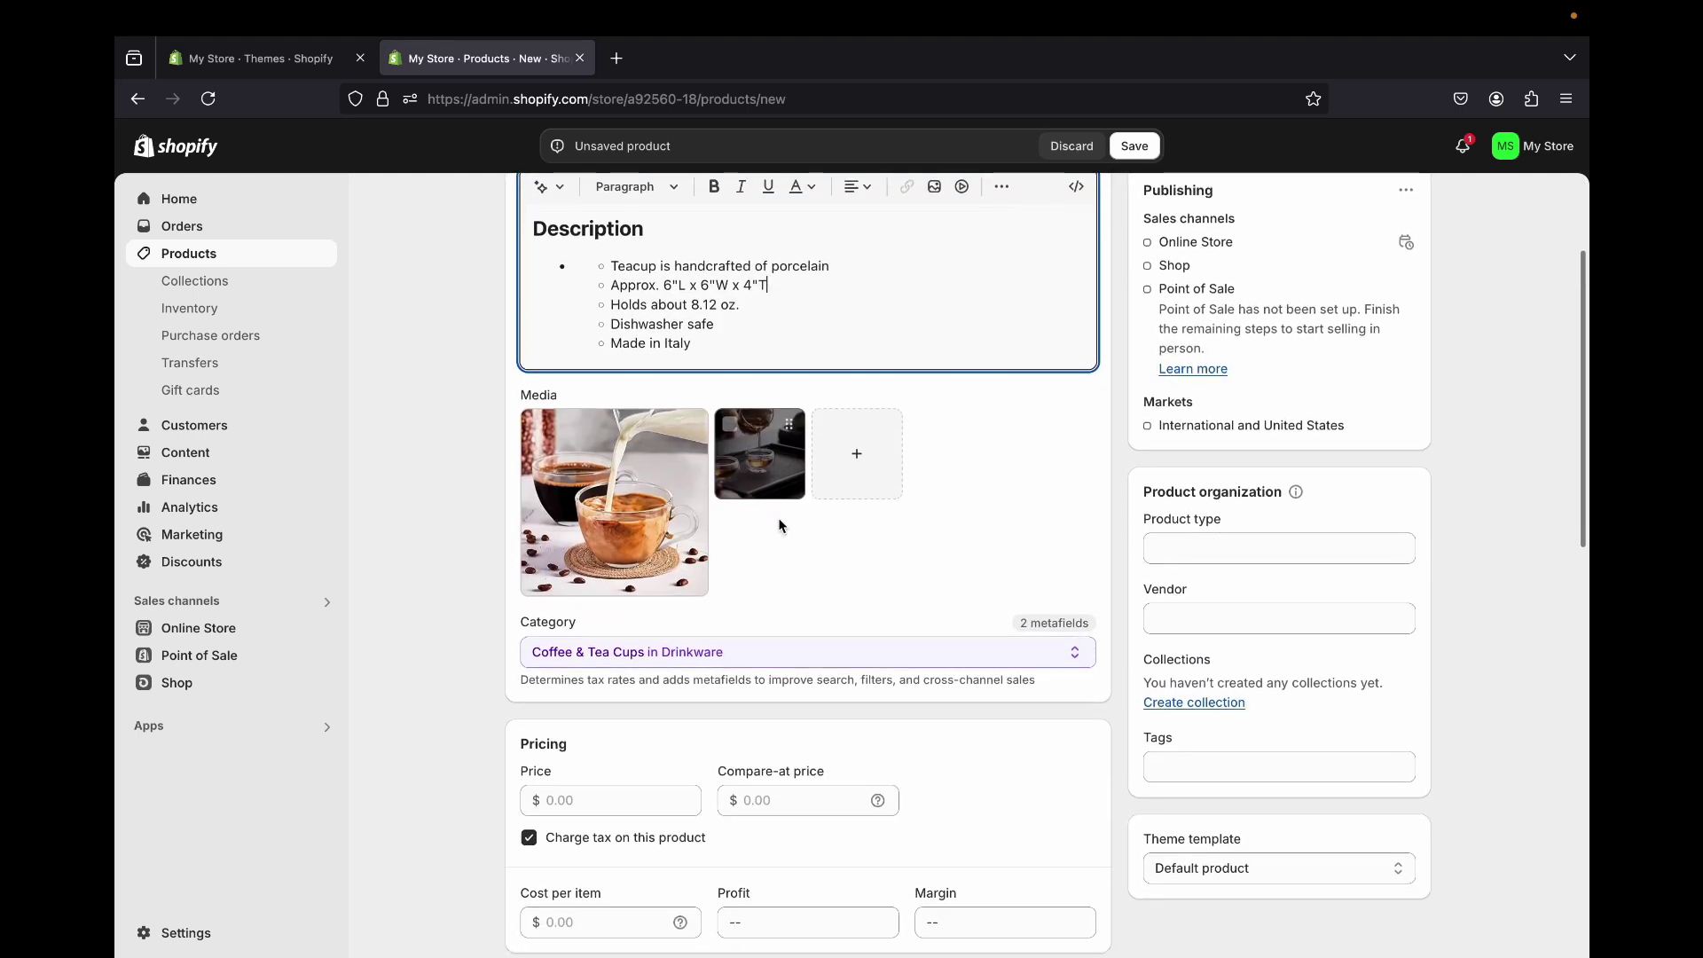
scroll(779, 521, "down", 1)
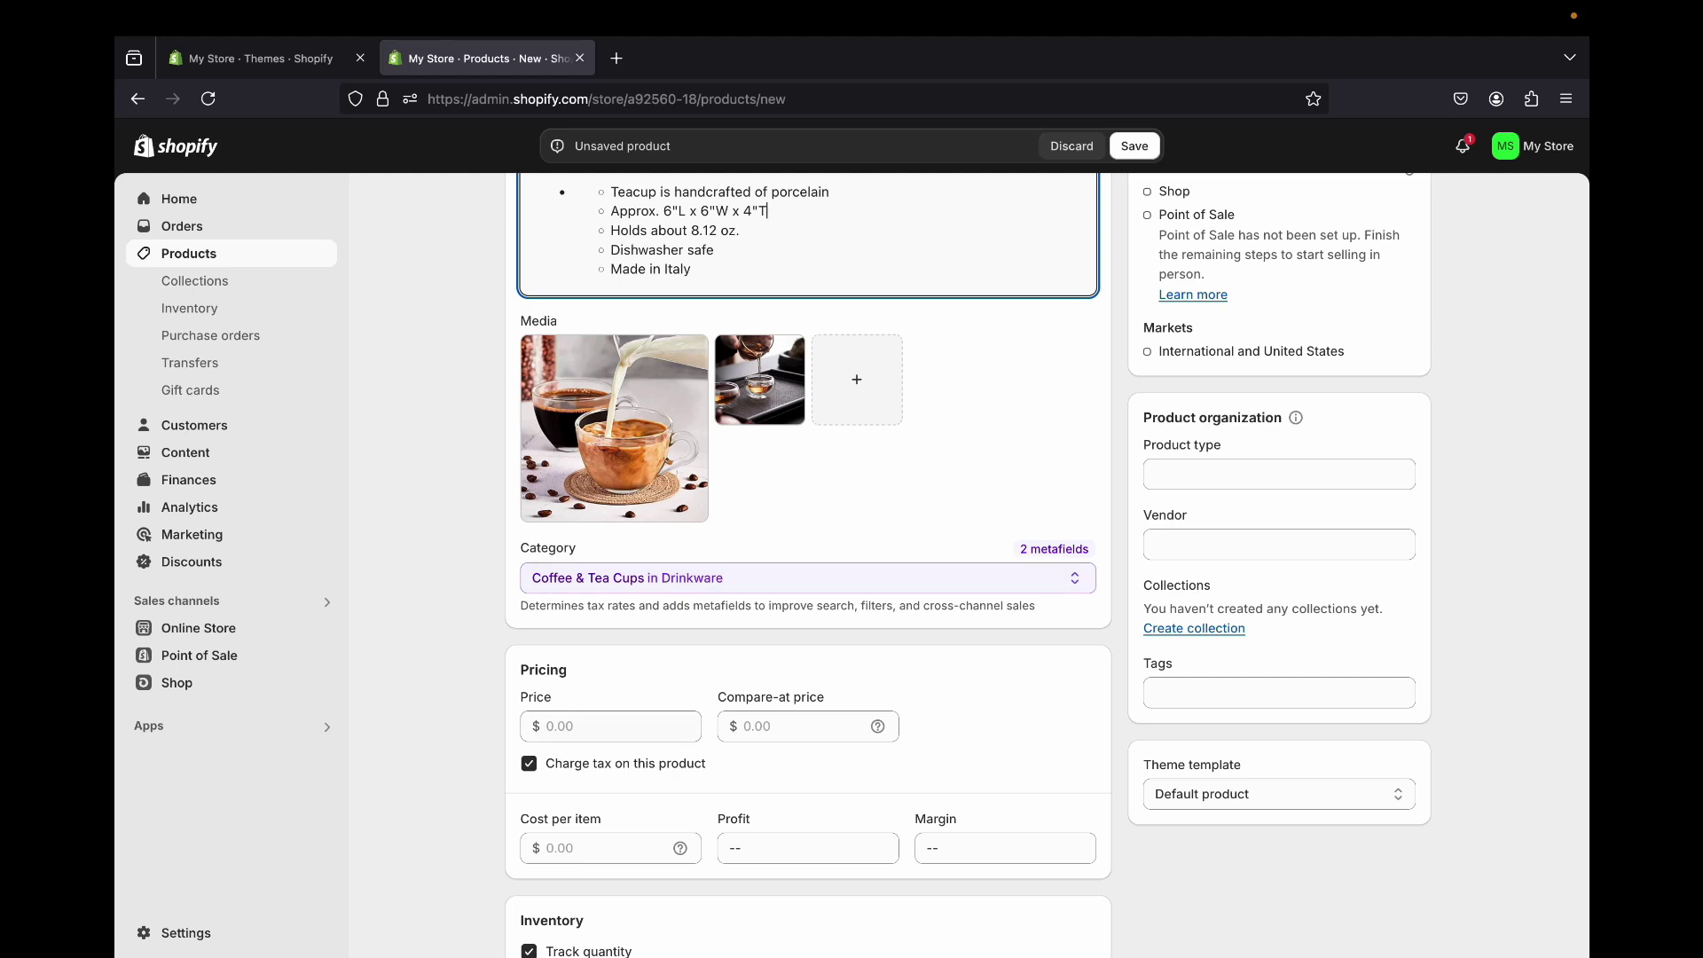
left_click(807, 578)
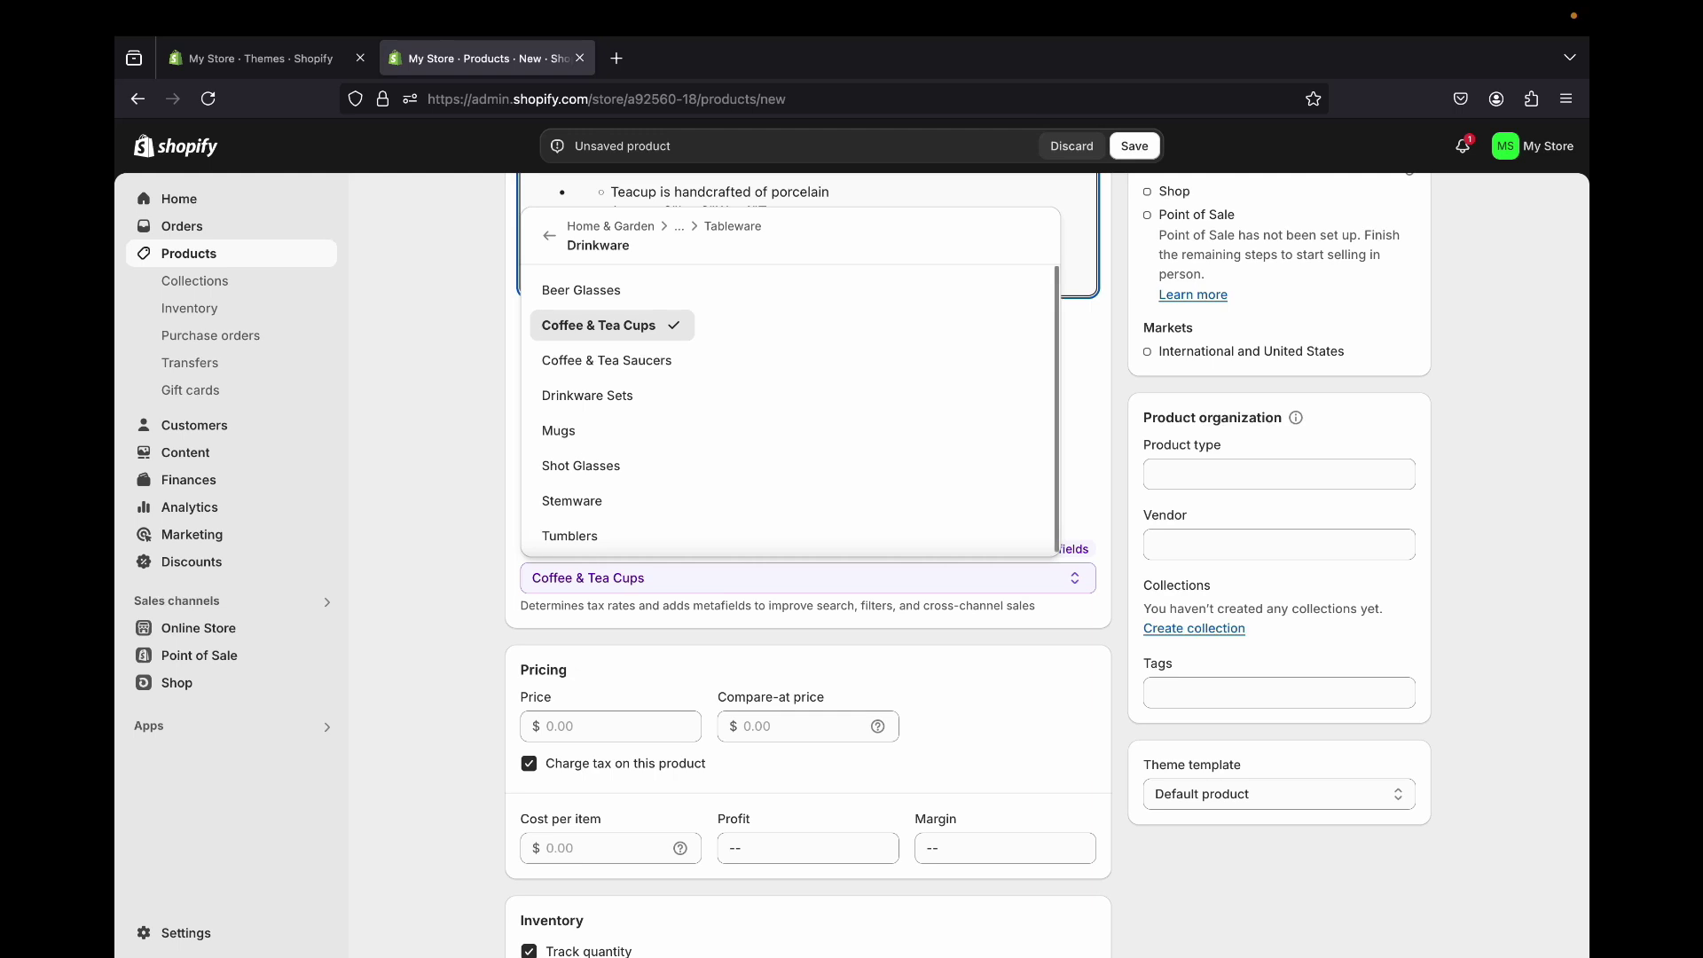
key("Escape")
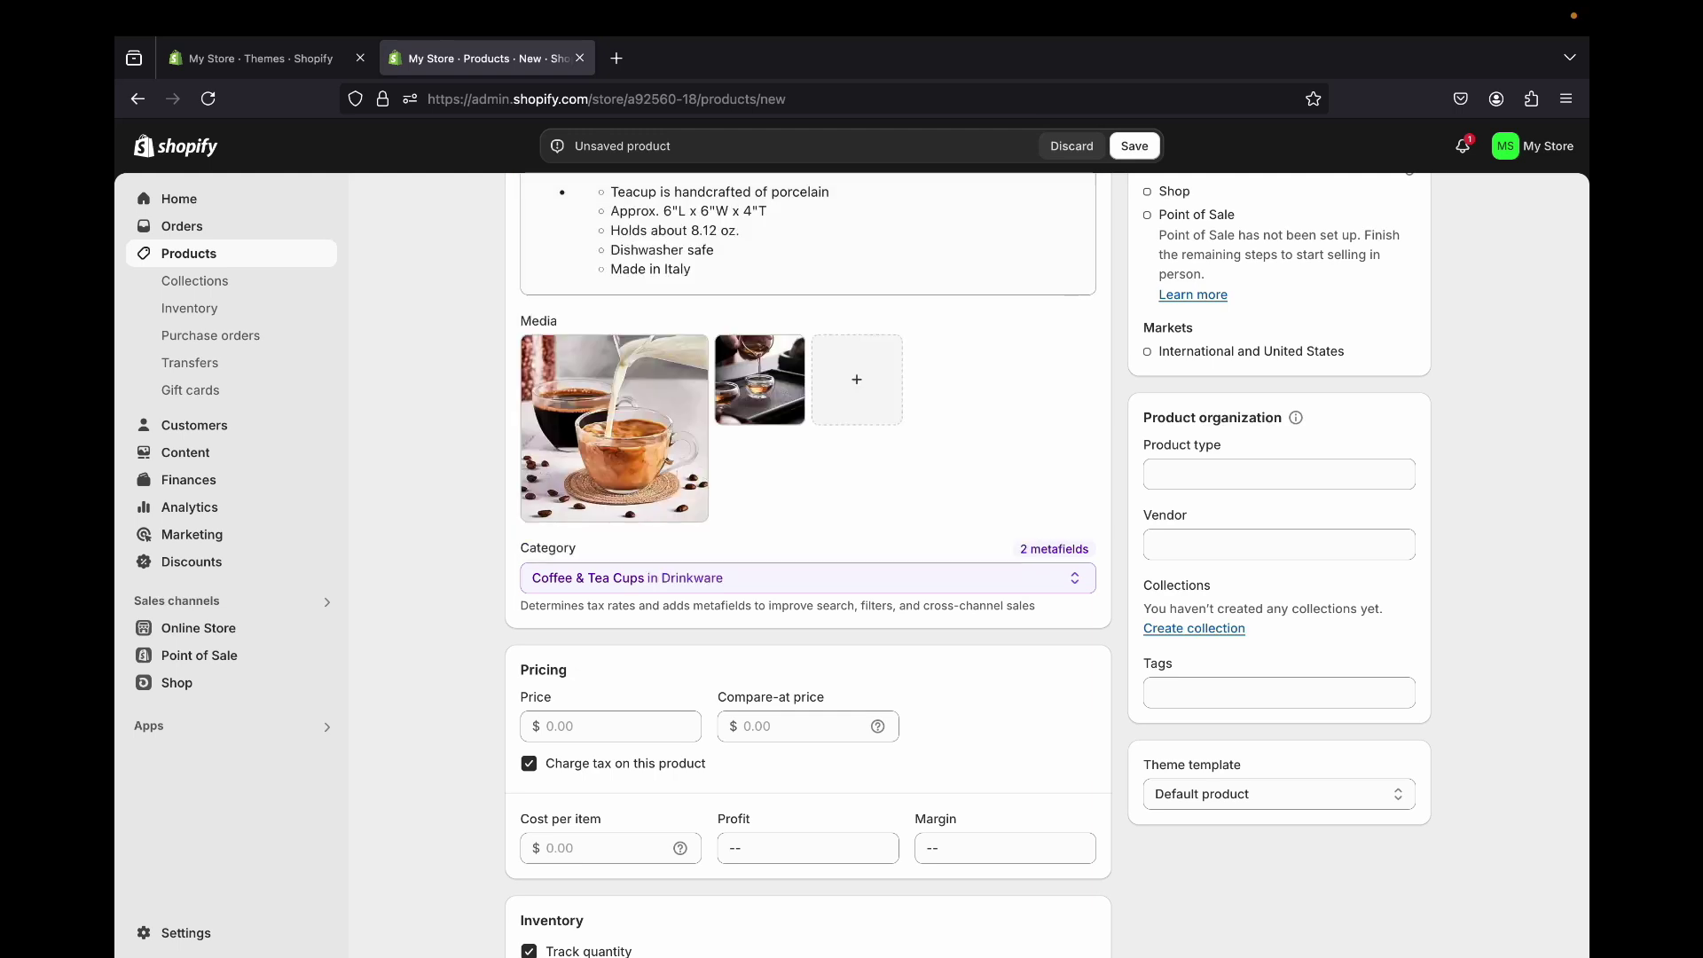
- Set the teacup's price to $22.99 and its cost per item to $10.00
left_click(611, 726)
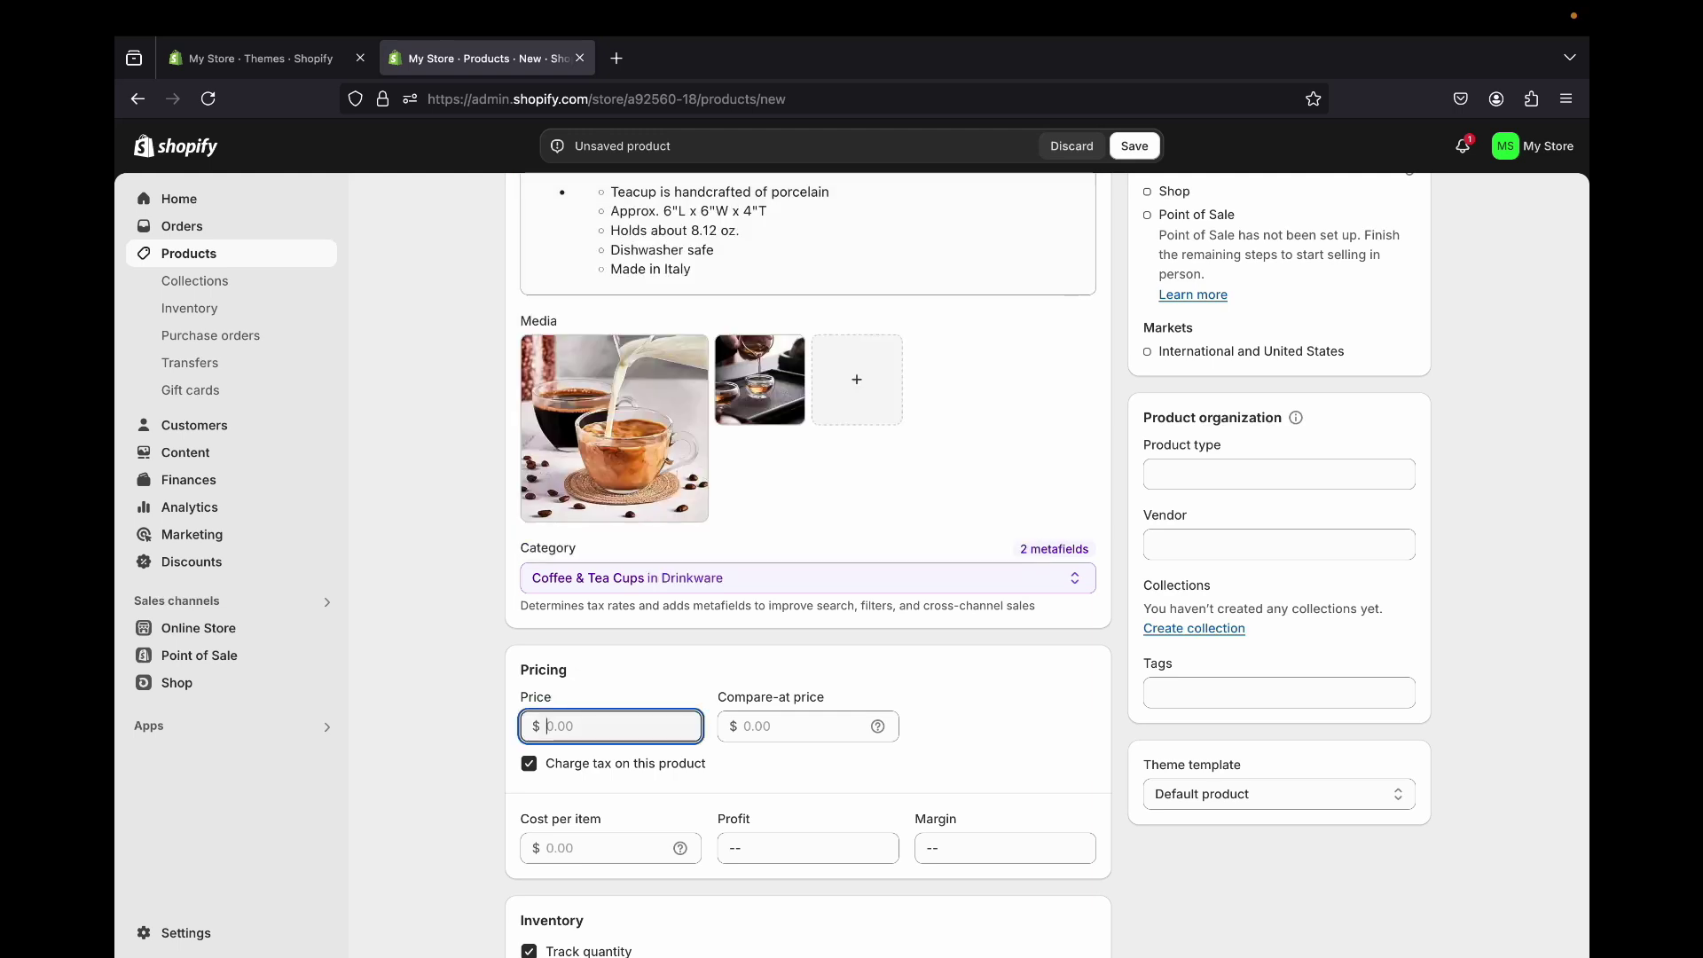
type("22.99")
key("Tab")
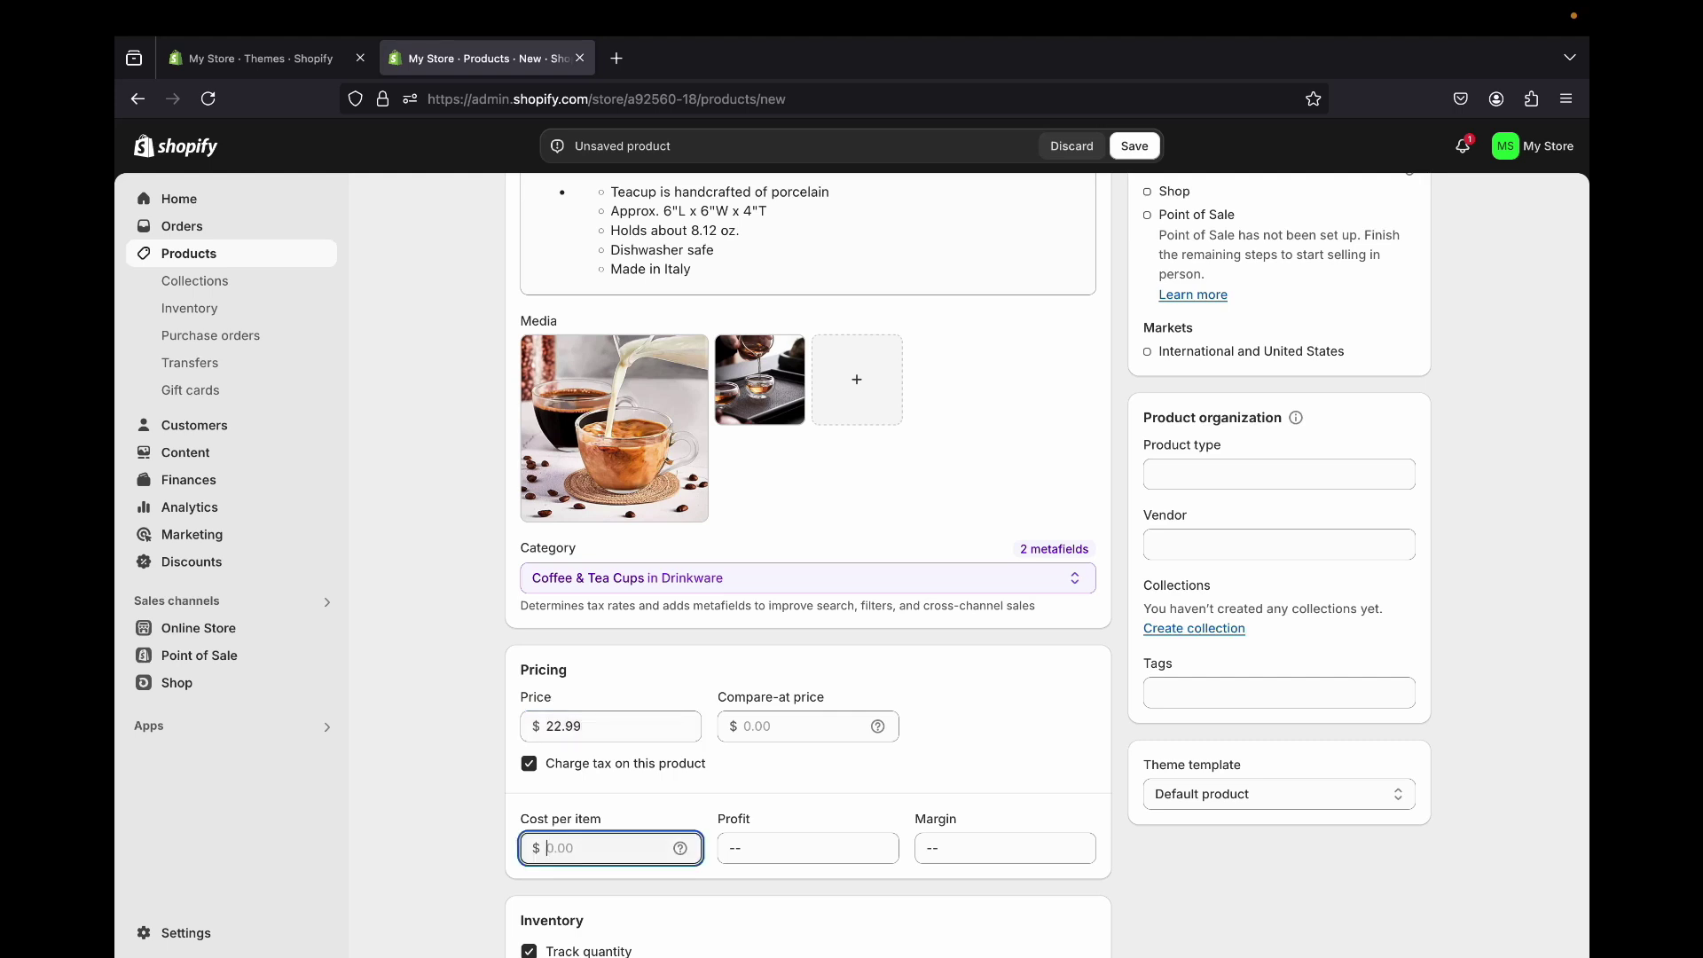
type("12")
key("BackSpace")
type("0")
key("Tab")
scroll(1047, 565, "down", 3)
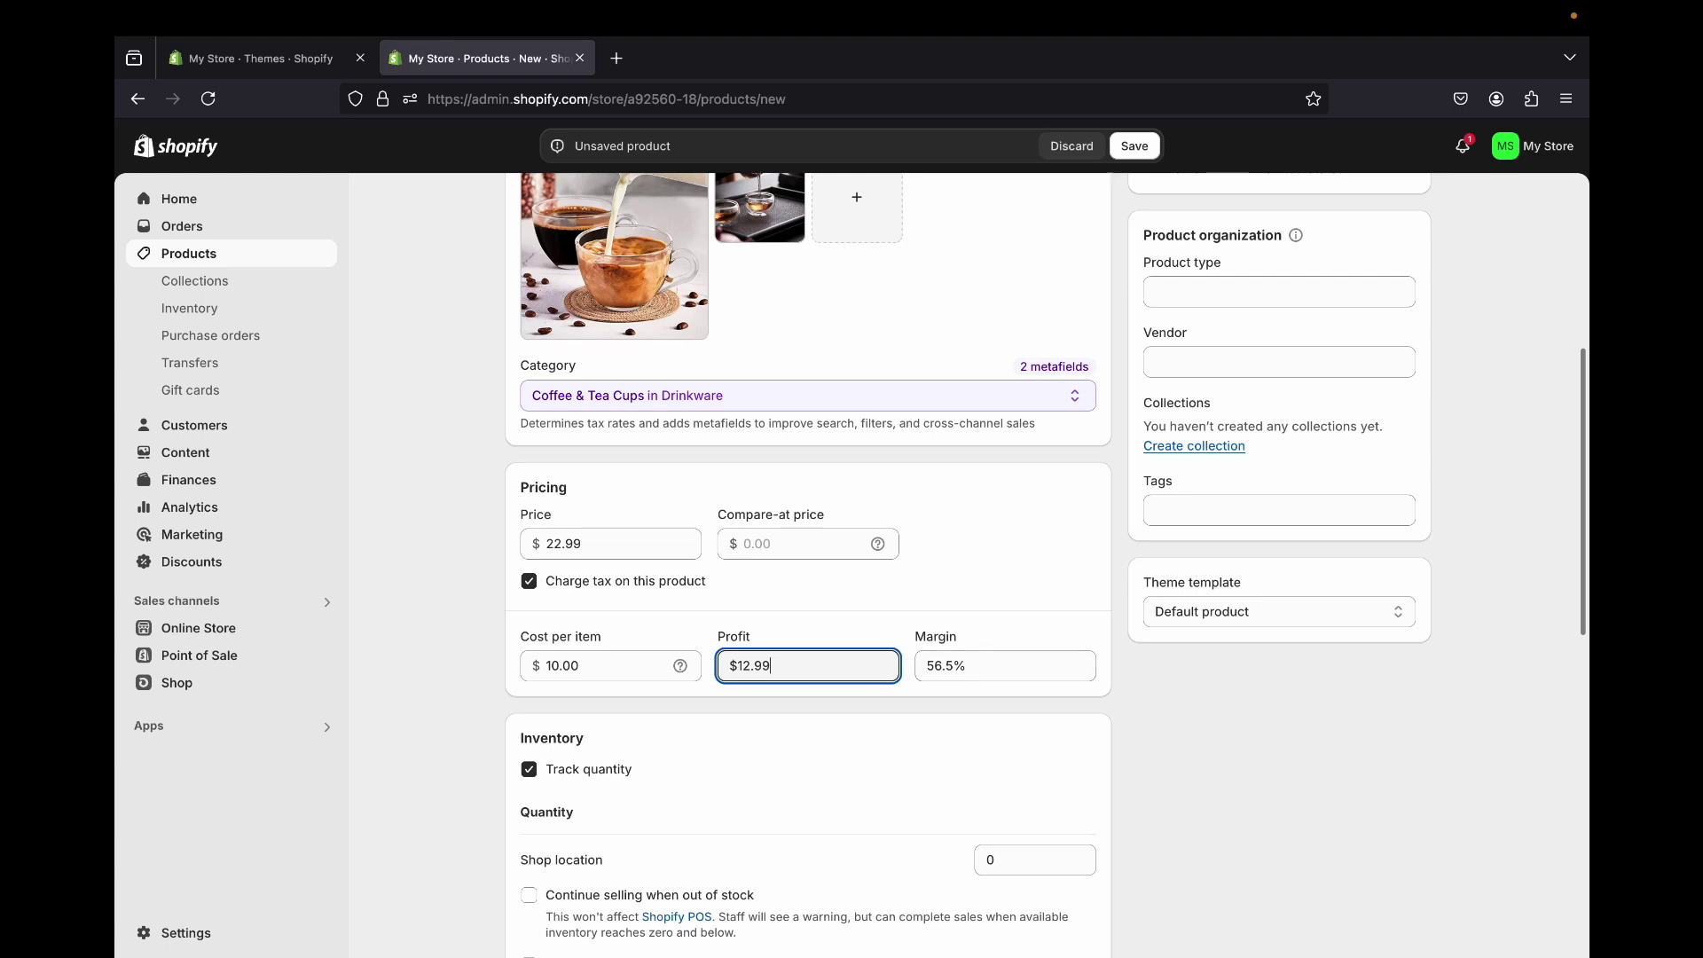
- Set the quantity at the shop location to 2, and switch the option to continue selling when out of stock on and off again
scroll(1044, 564, "down", 5)
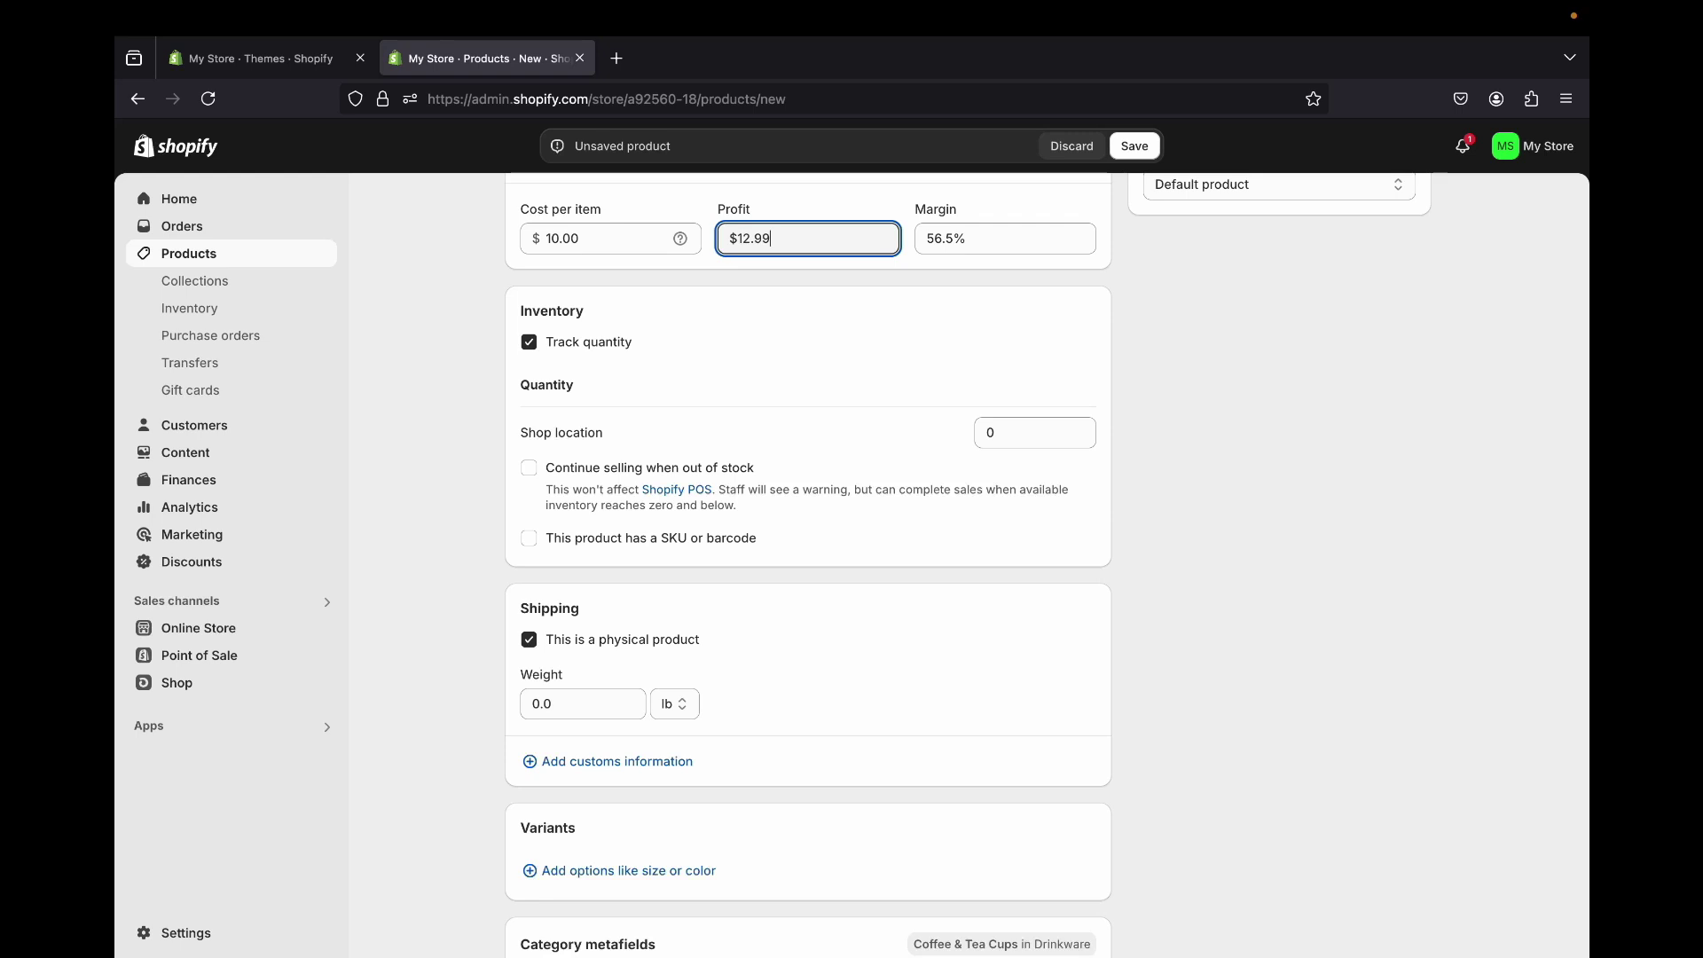
scroll(1065, 372, "down", 1)
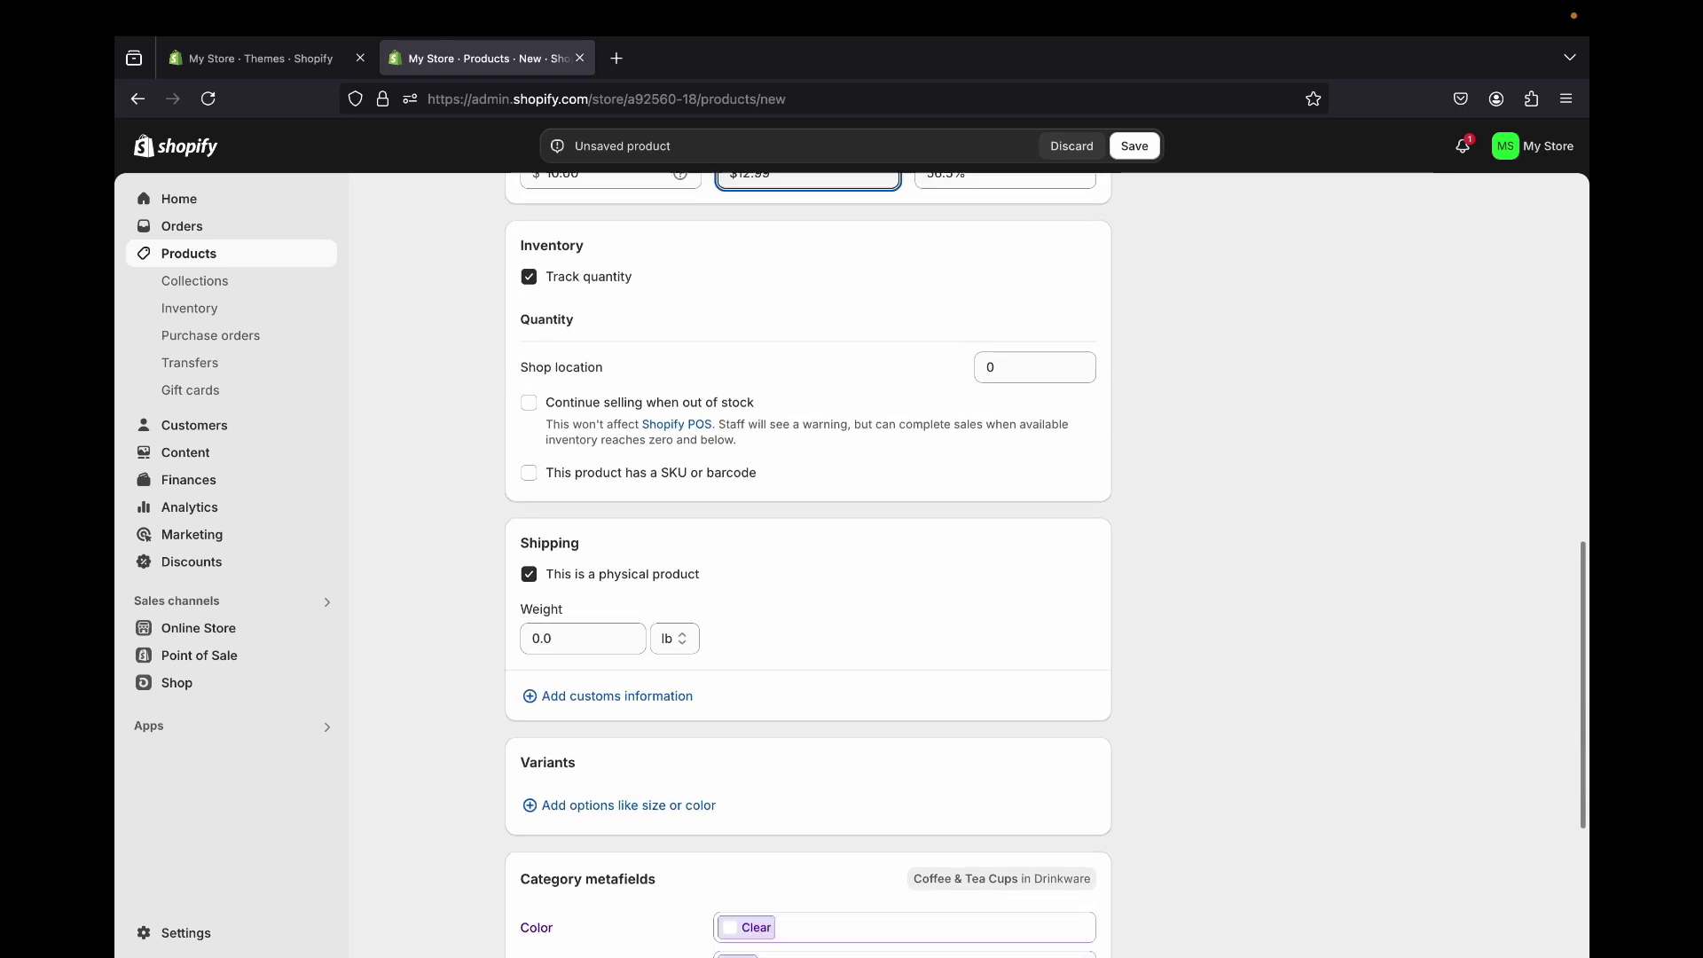
left_click(1024, 366)
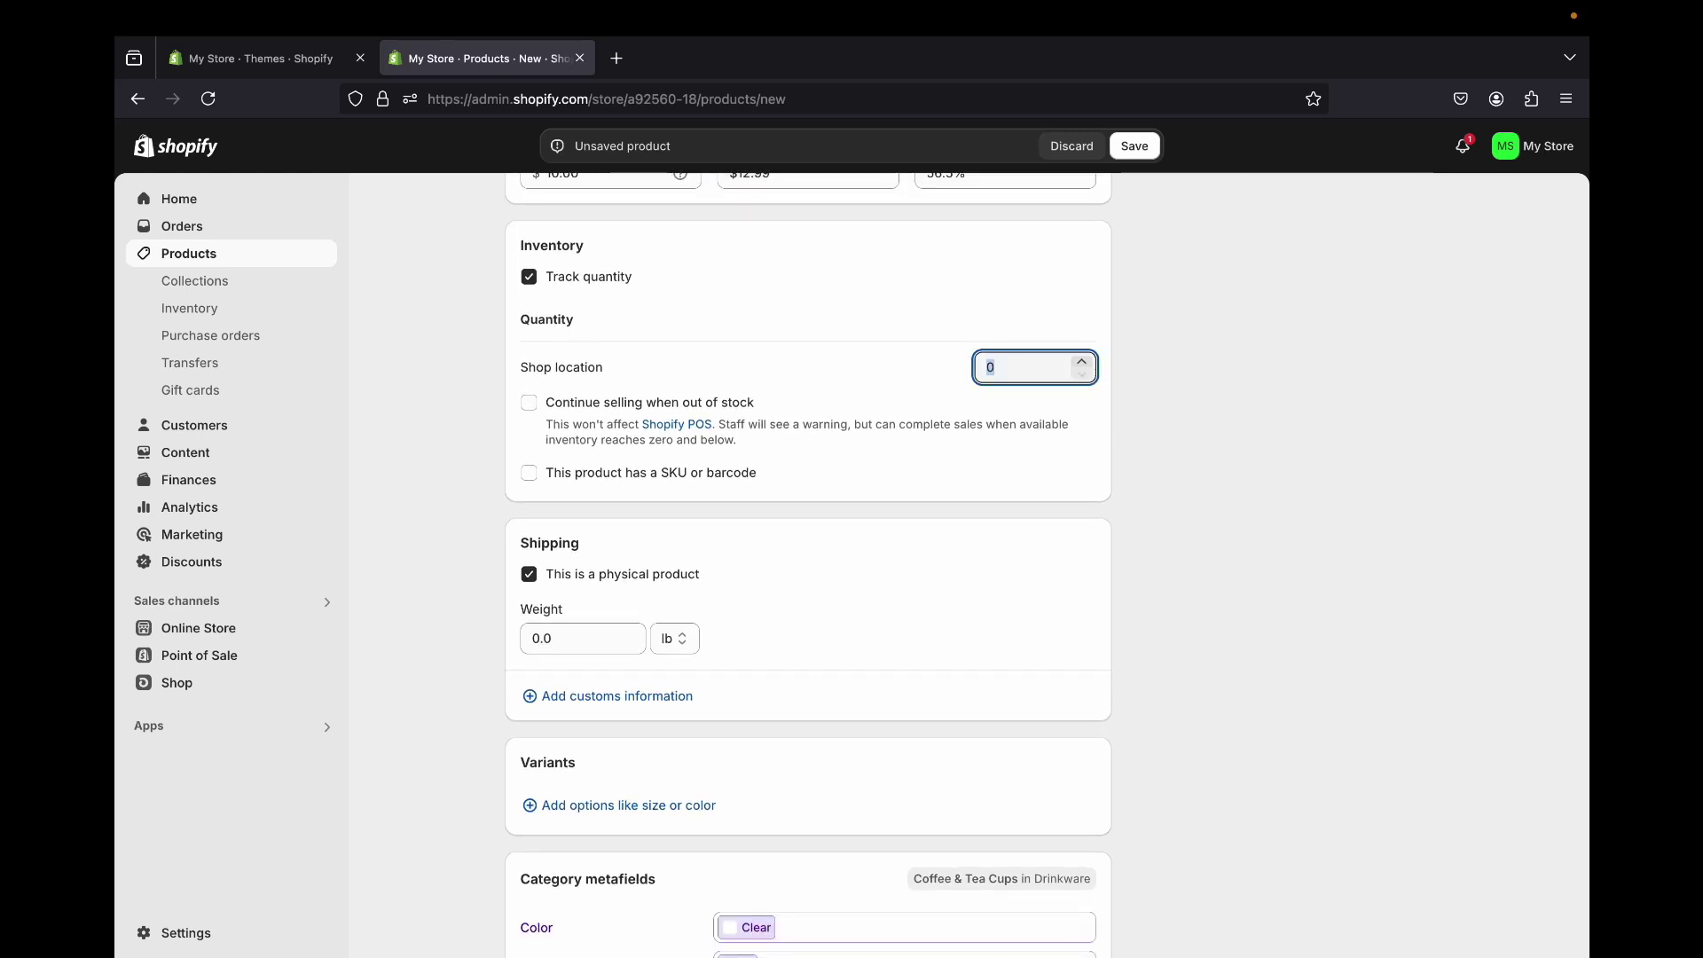
type("2")
left_click(529, 401)
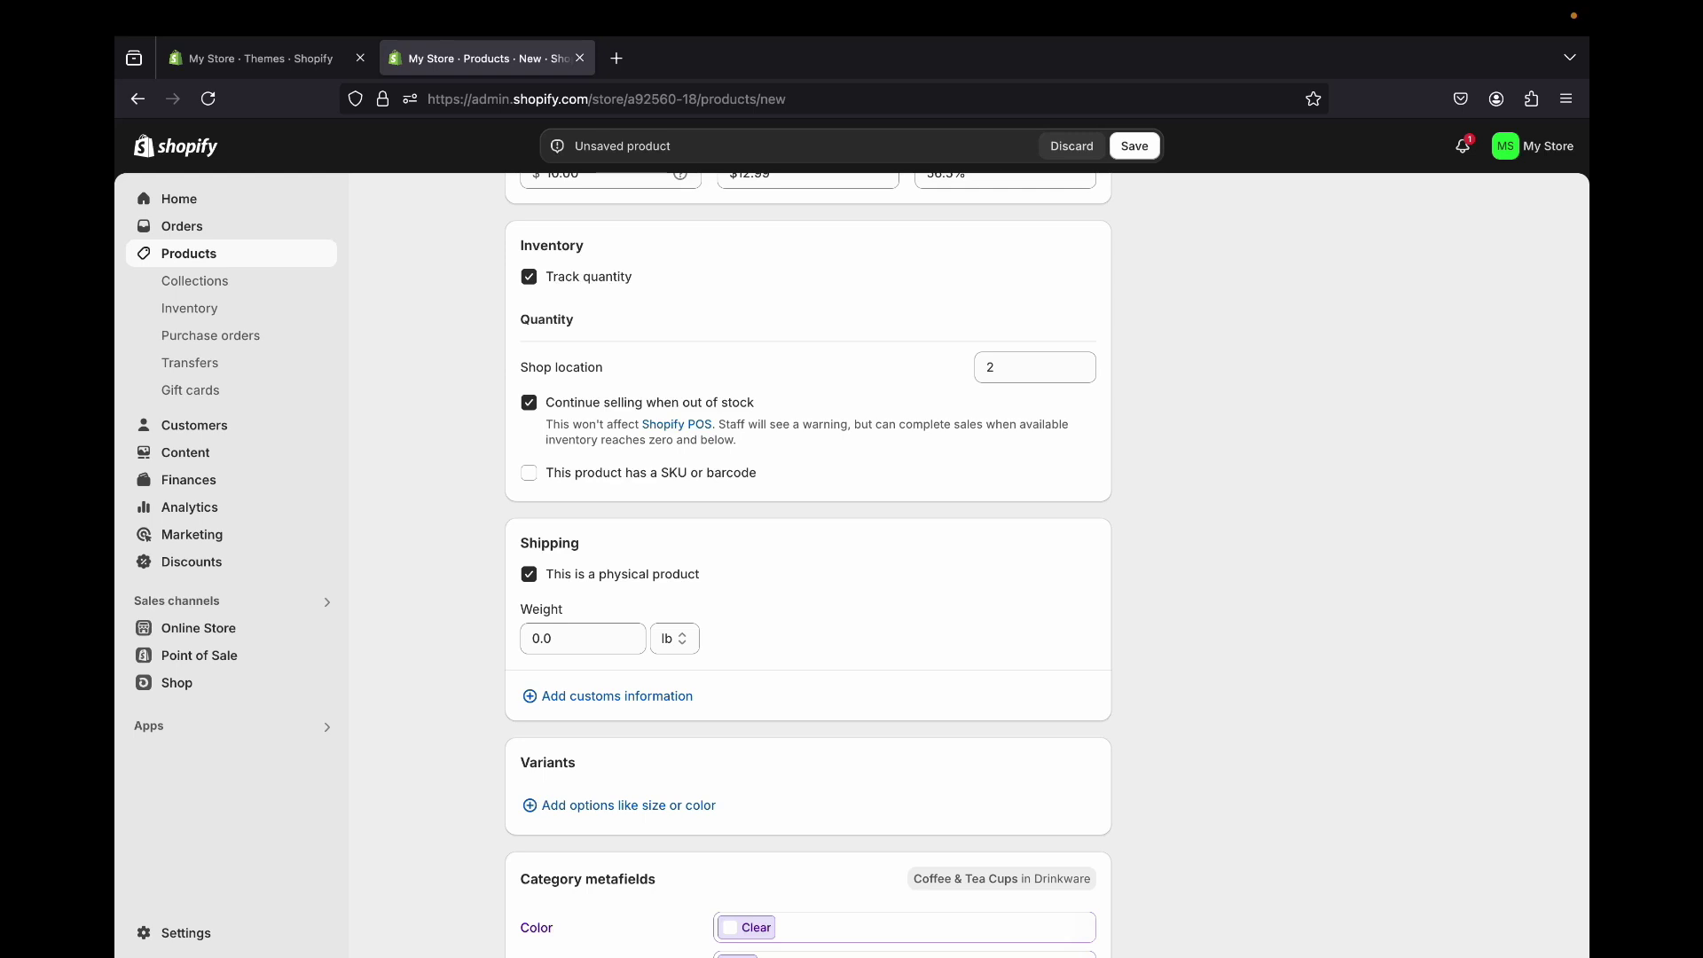
left_click(529, 402)
scroll(587, 510, "down", 3)
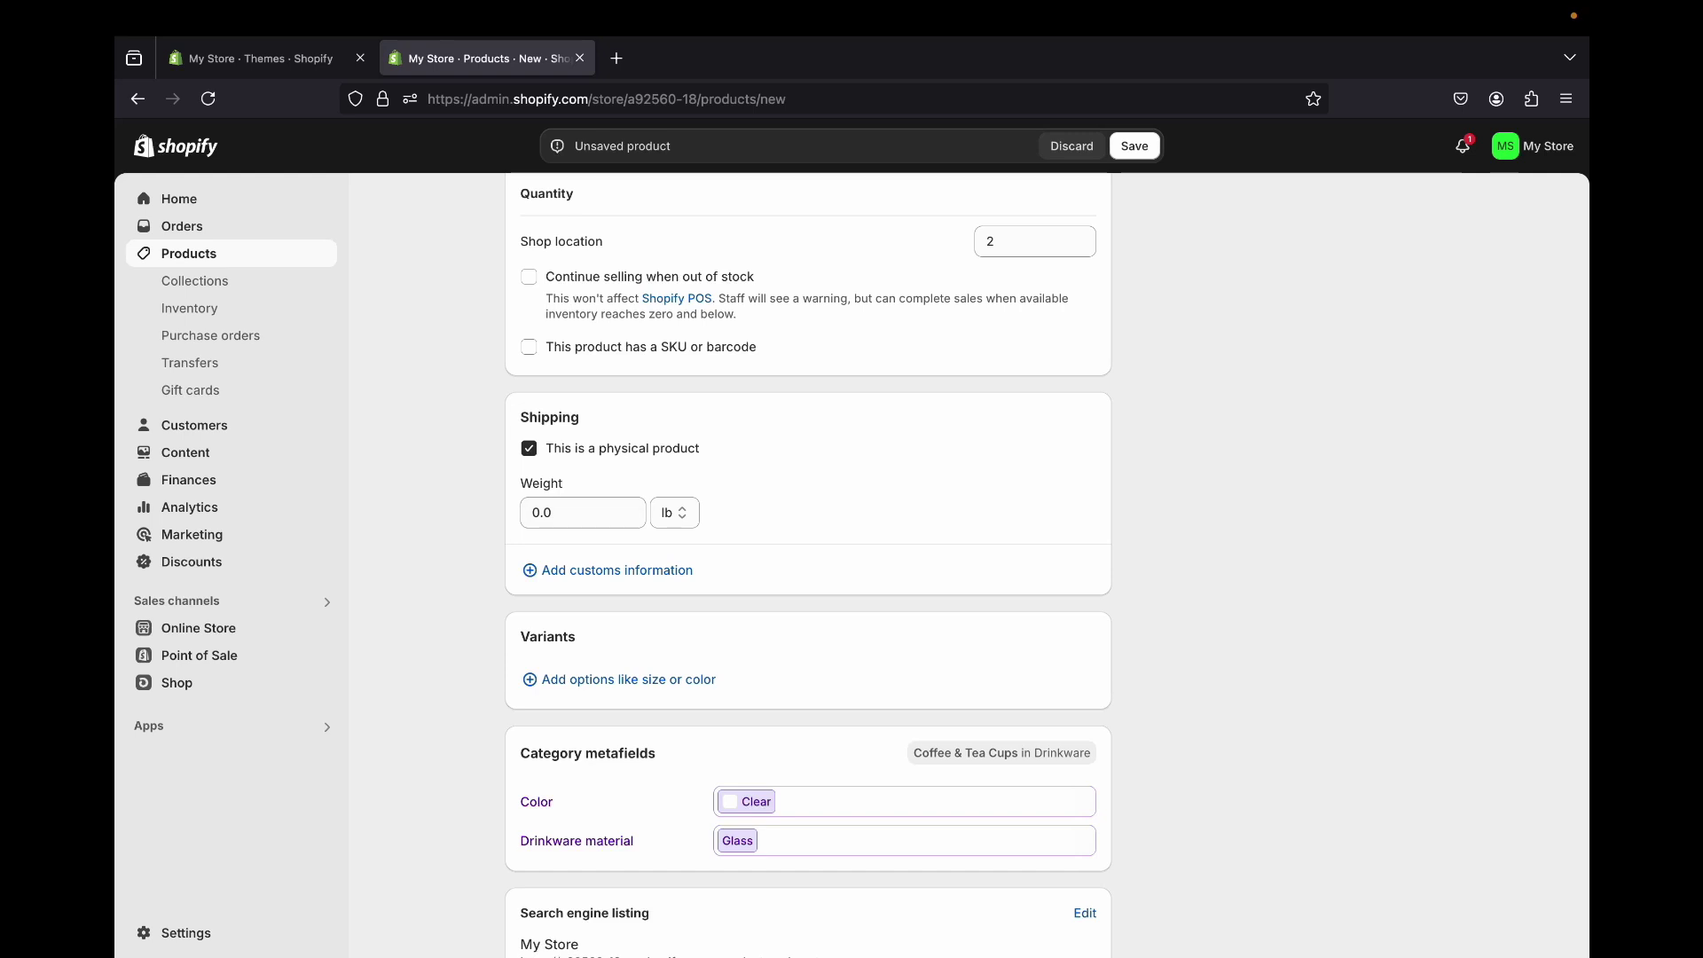
key("space")
key("space")
- Add Color as a variant option from the product's category metafields, using the value Clear
scroll(807, 568, "down", 5)
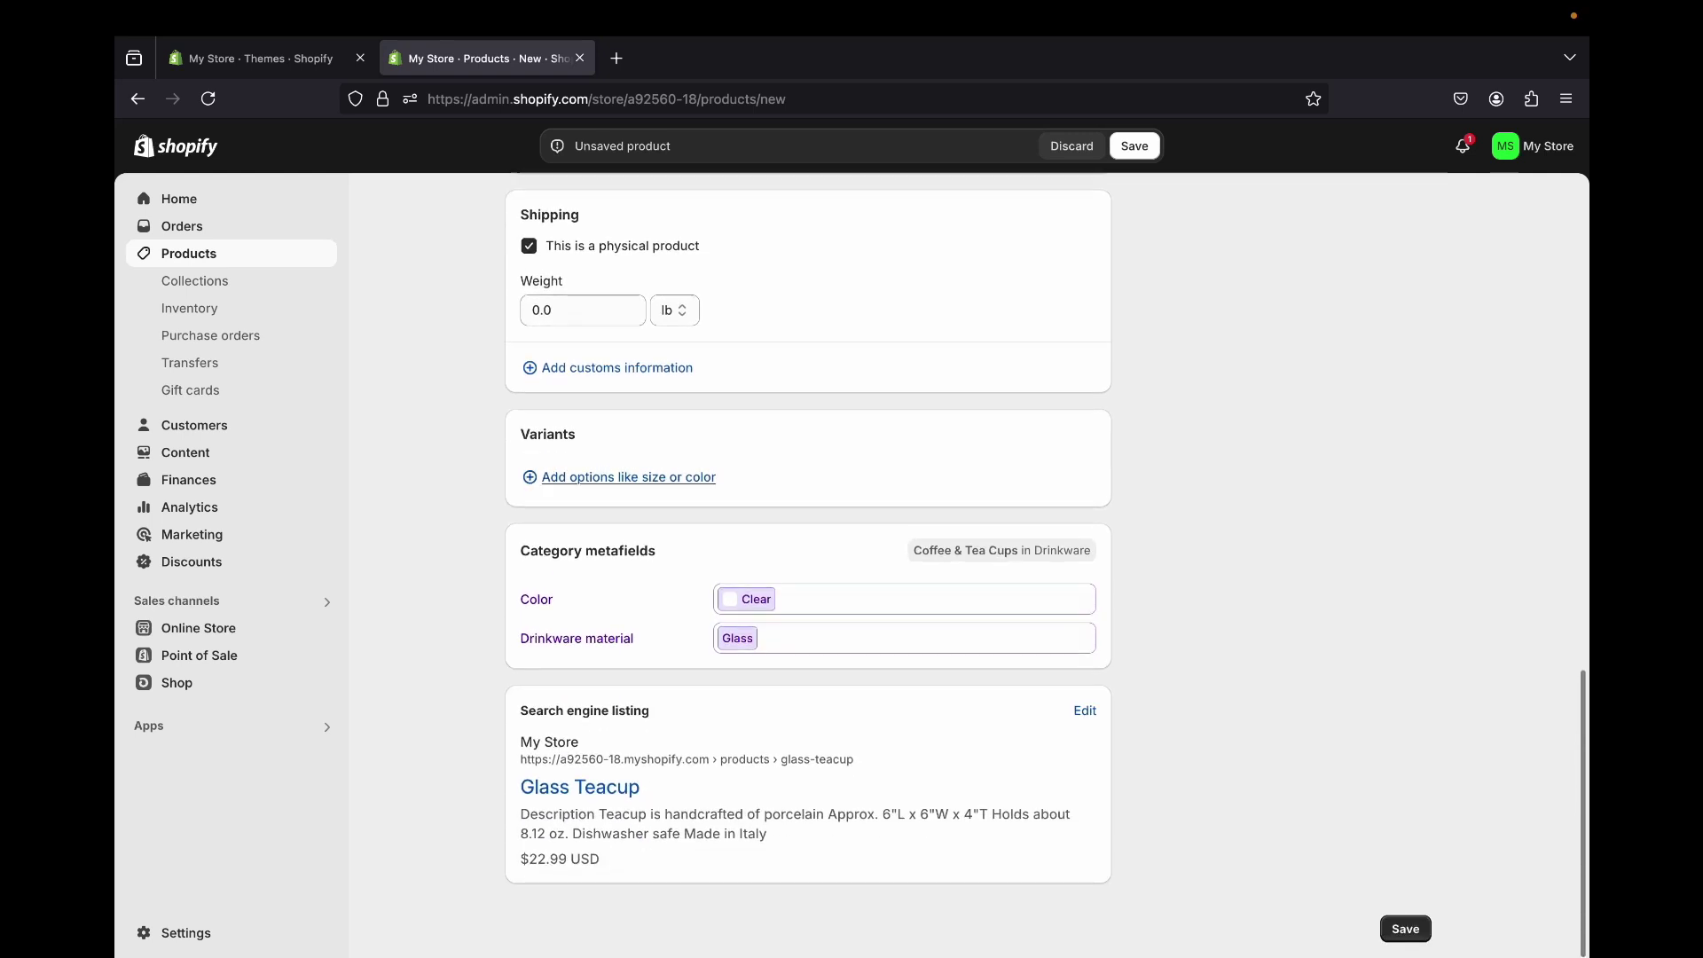
left_click(628, 478)
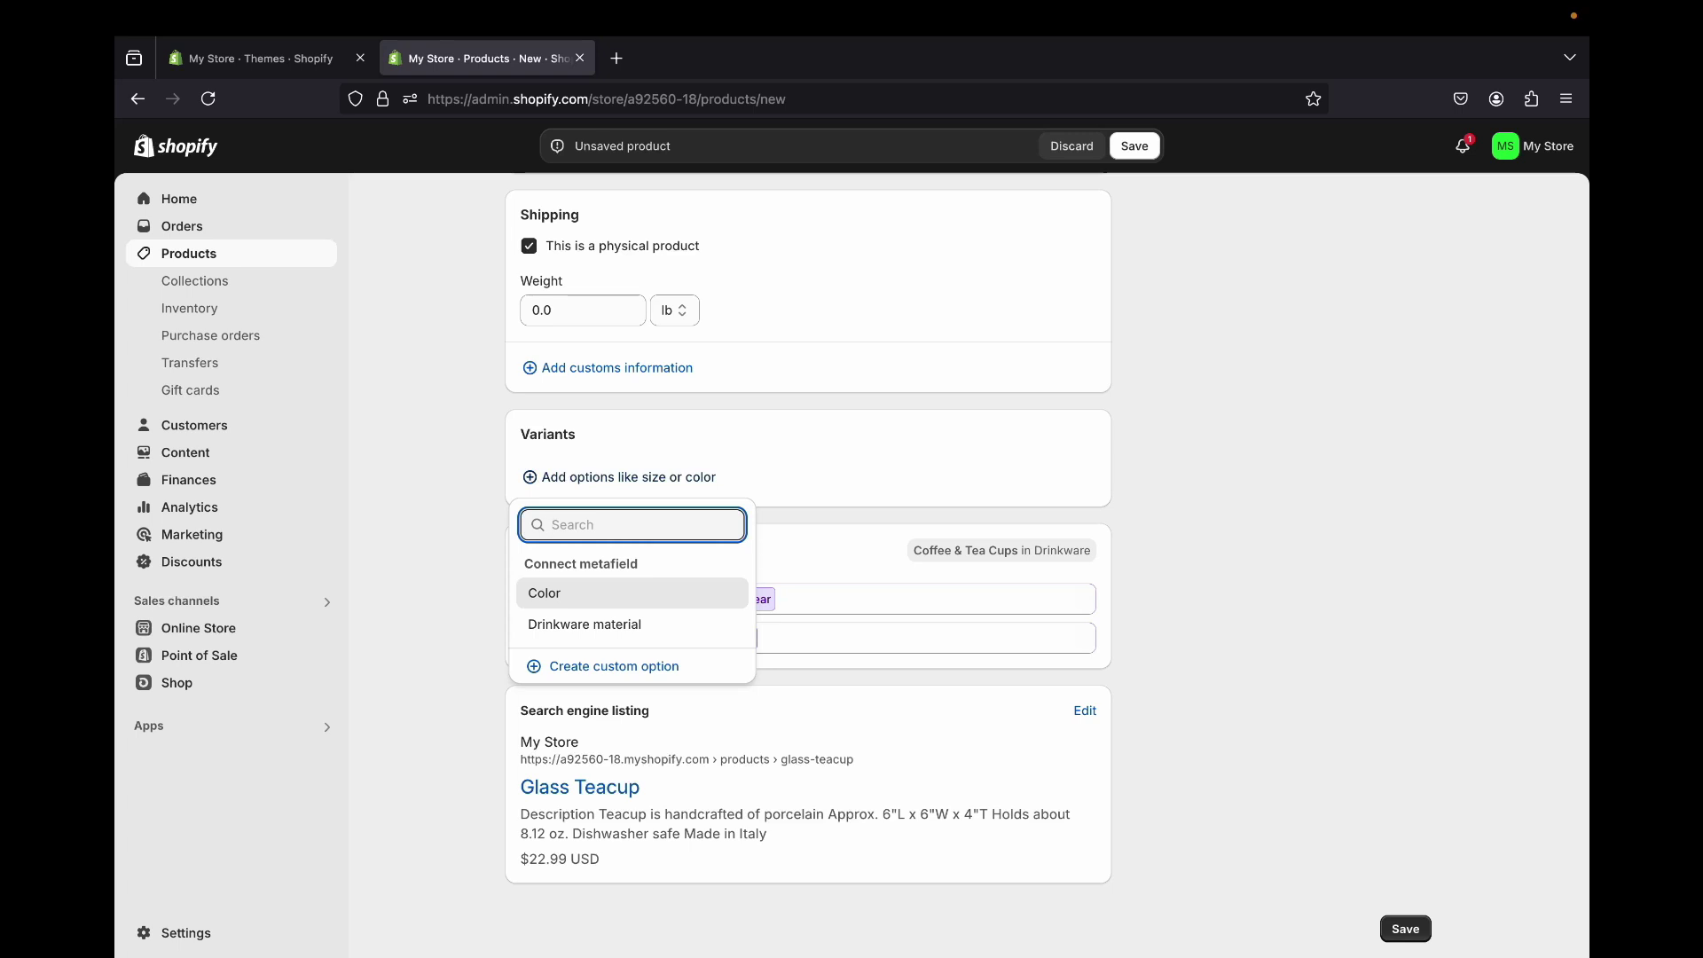
left_click(631, 593)
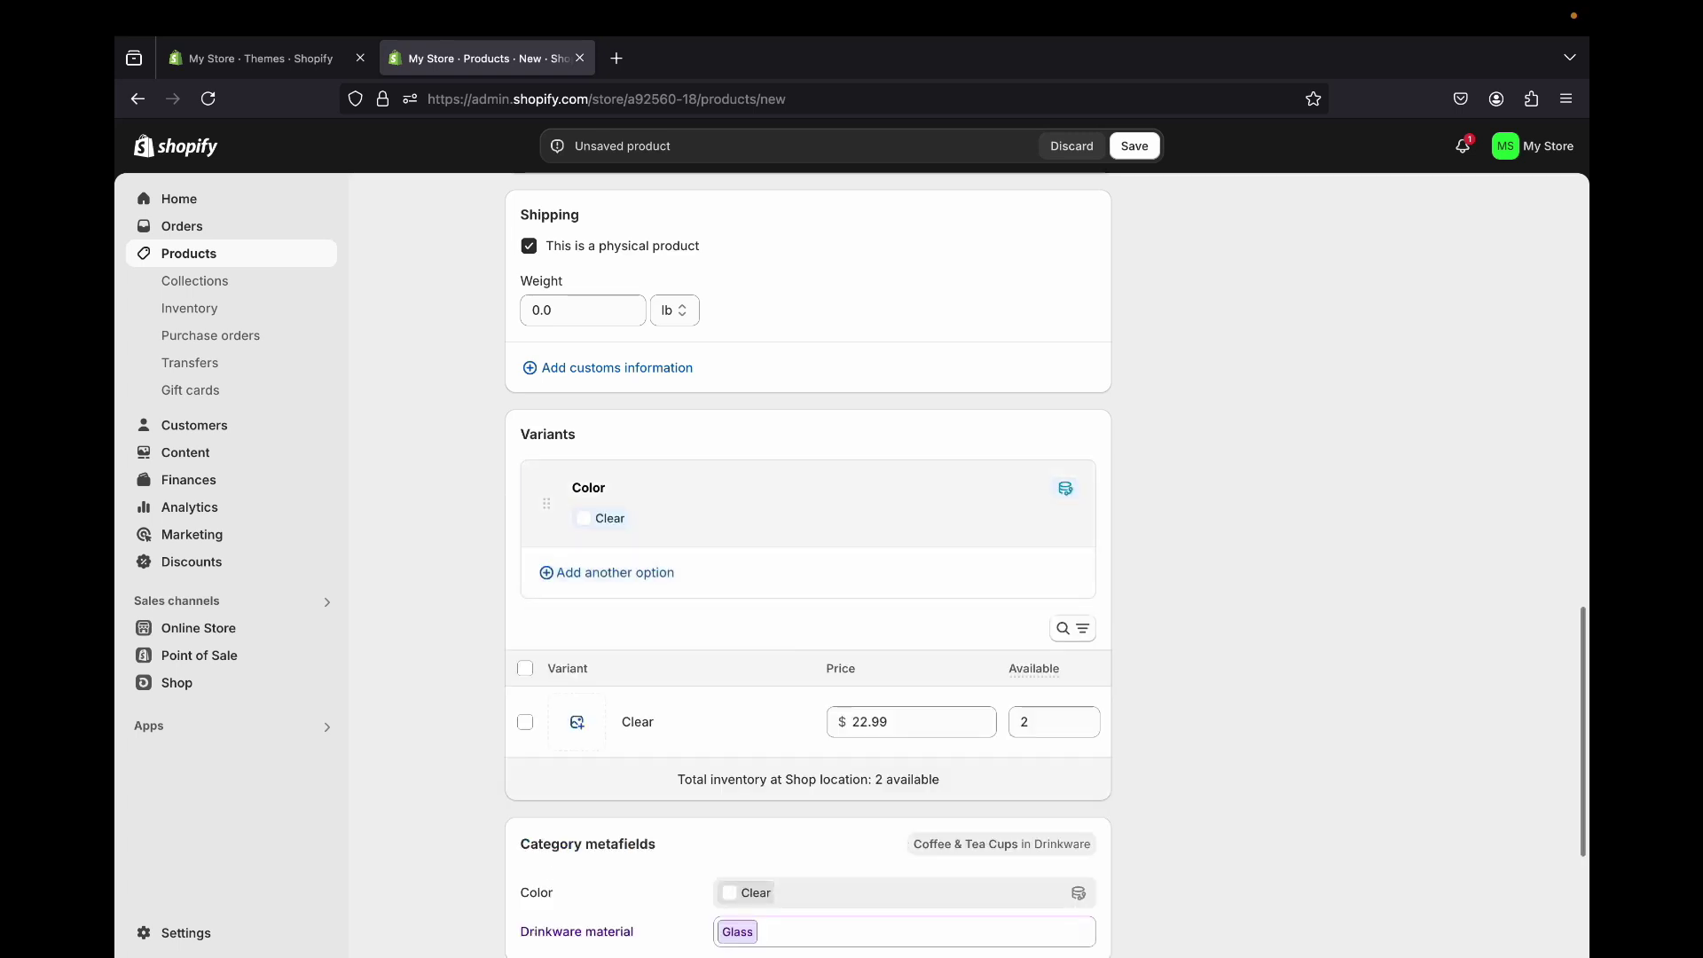
- Create a custom variant option named Size with Small as its first value
left_click(607, 572)
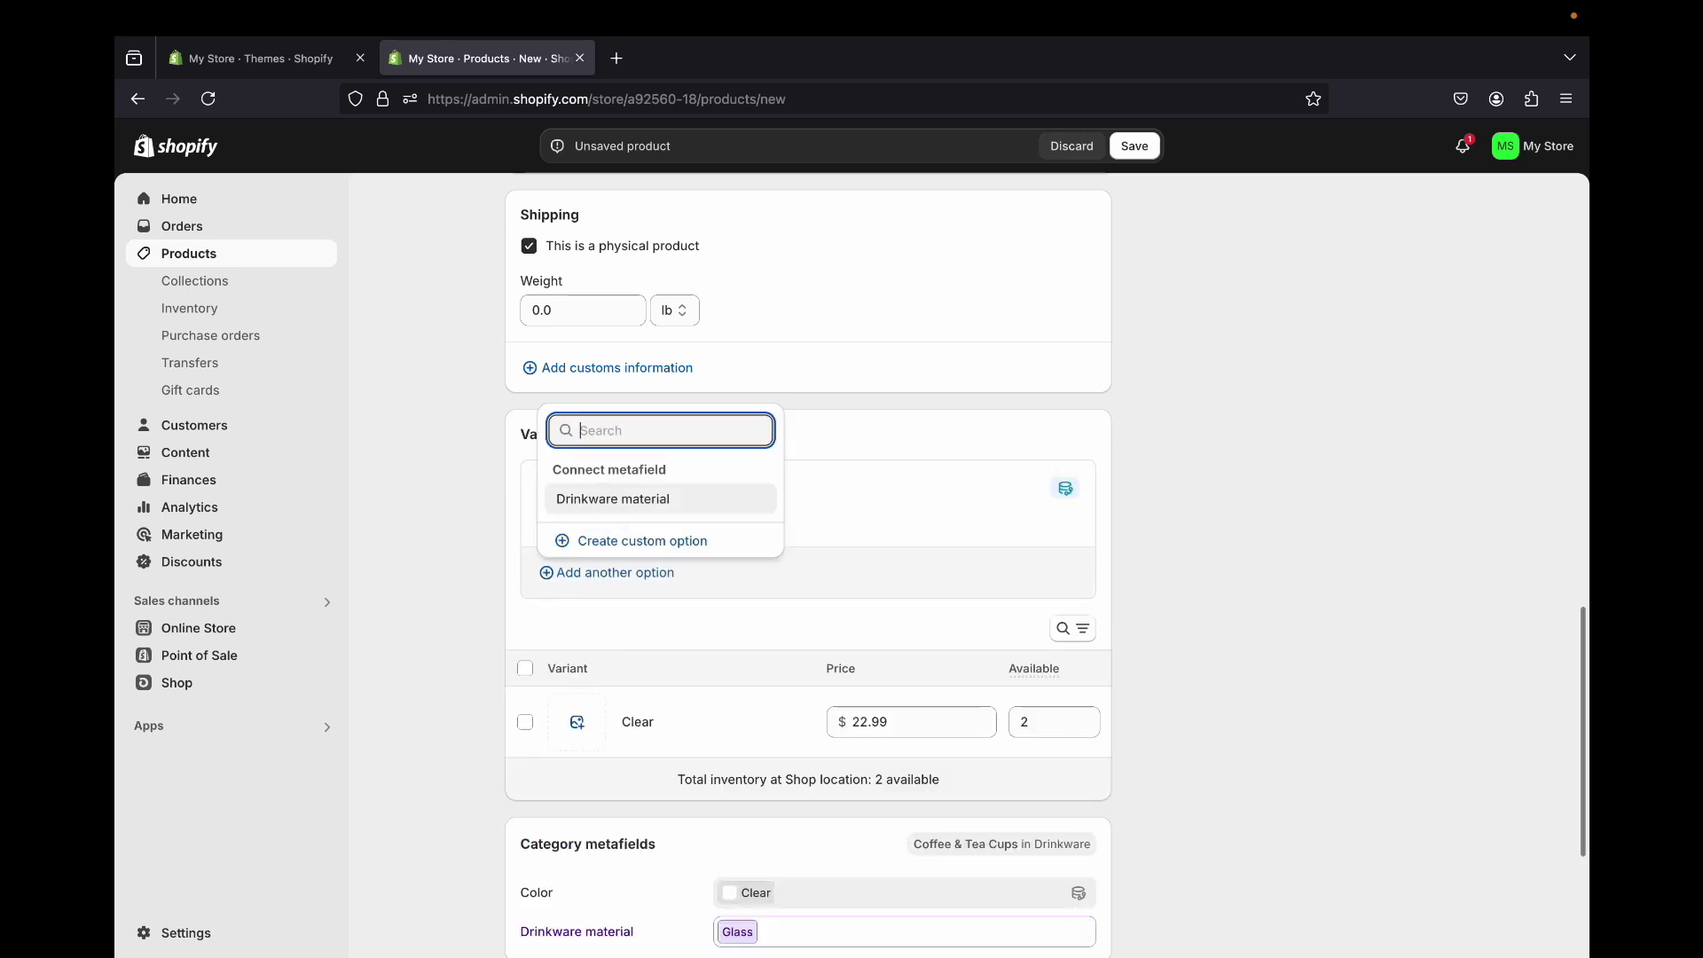
scroll(607, 572, "down", 1)
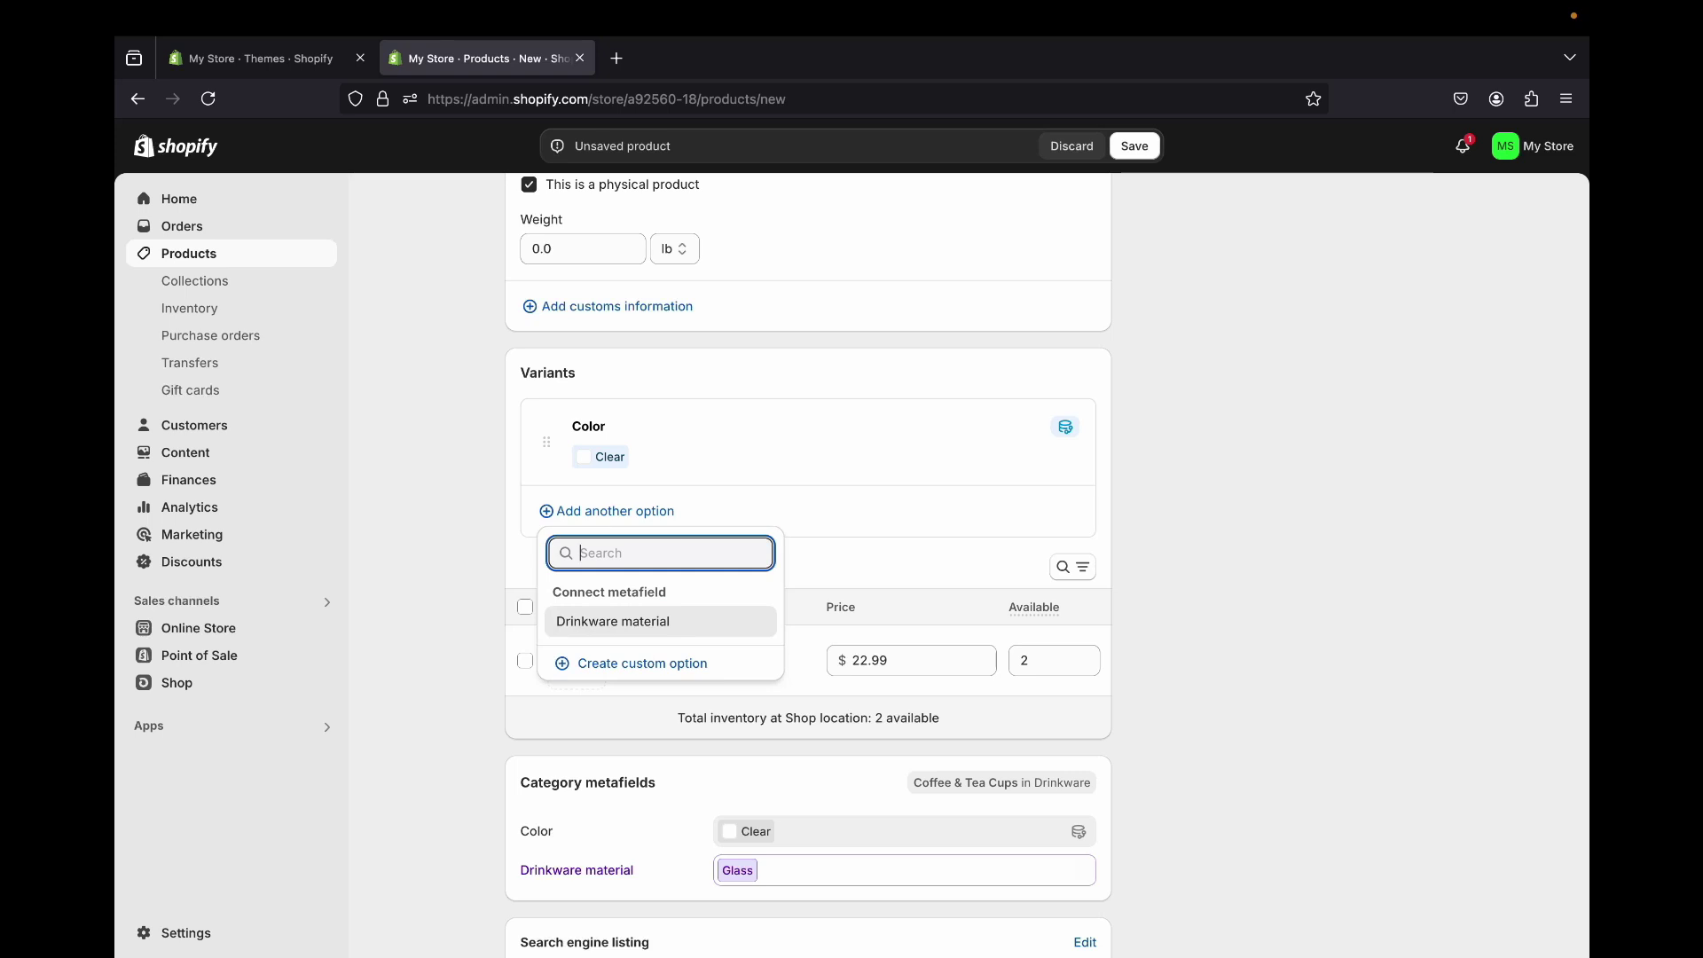
left_click(642, 664)
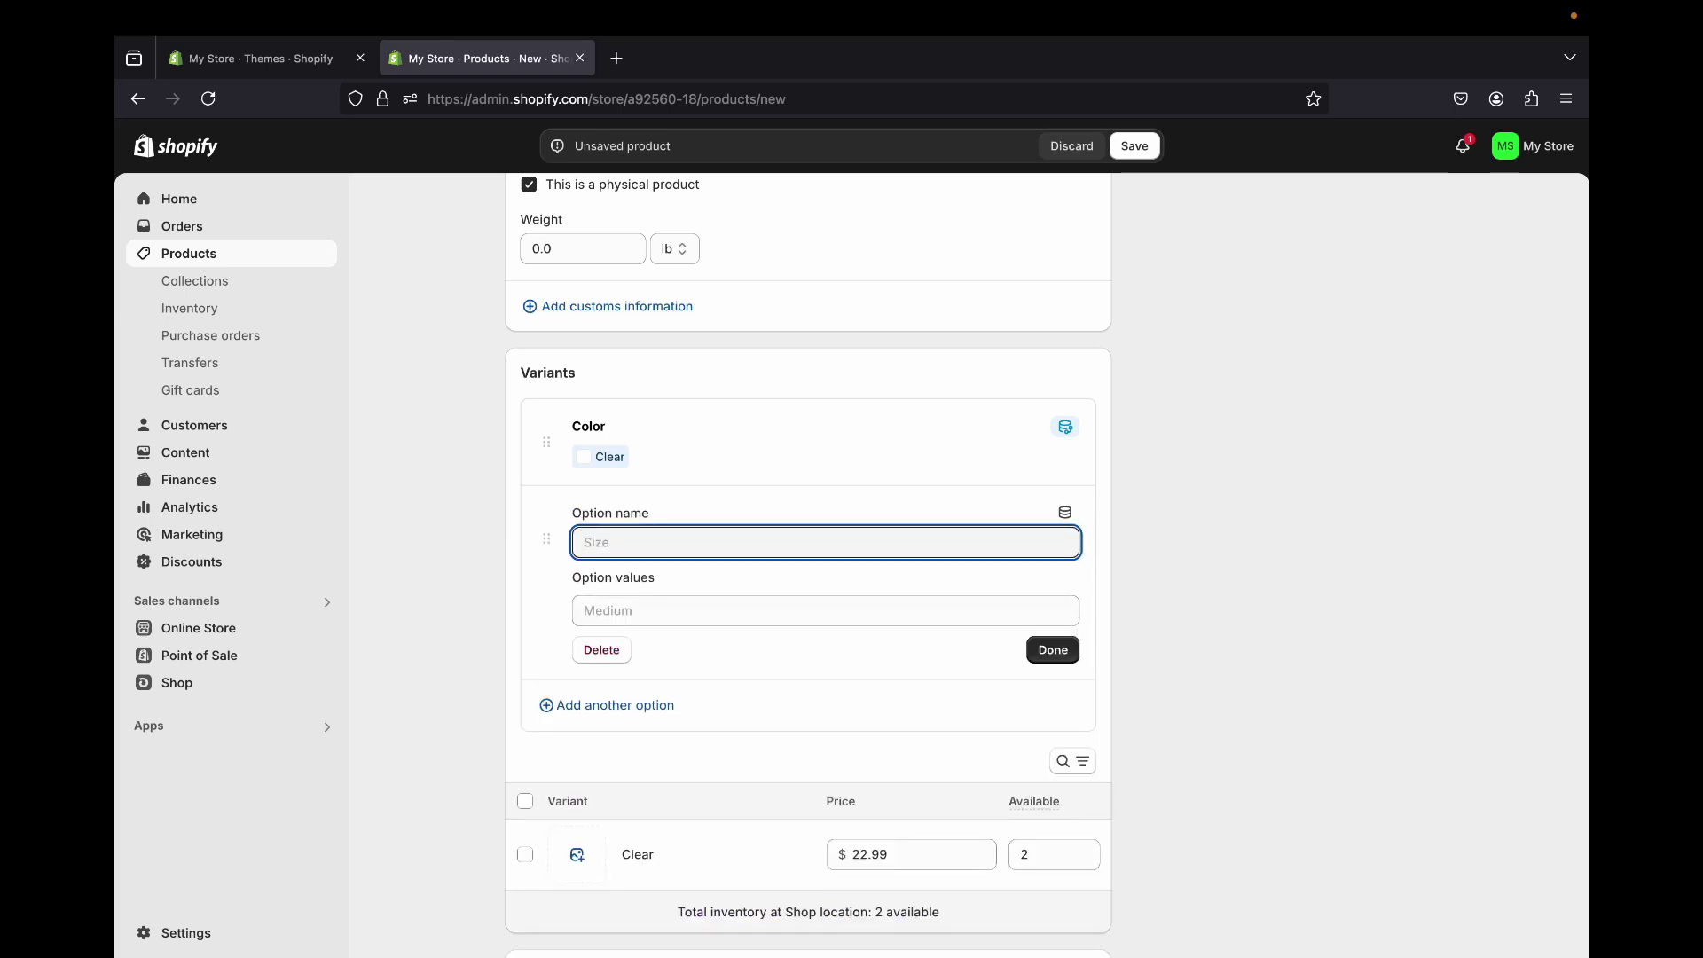
type("S")
key("BackSpace")
type("Size")
key("Tab")
type("Small")
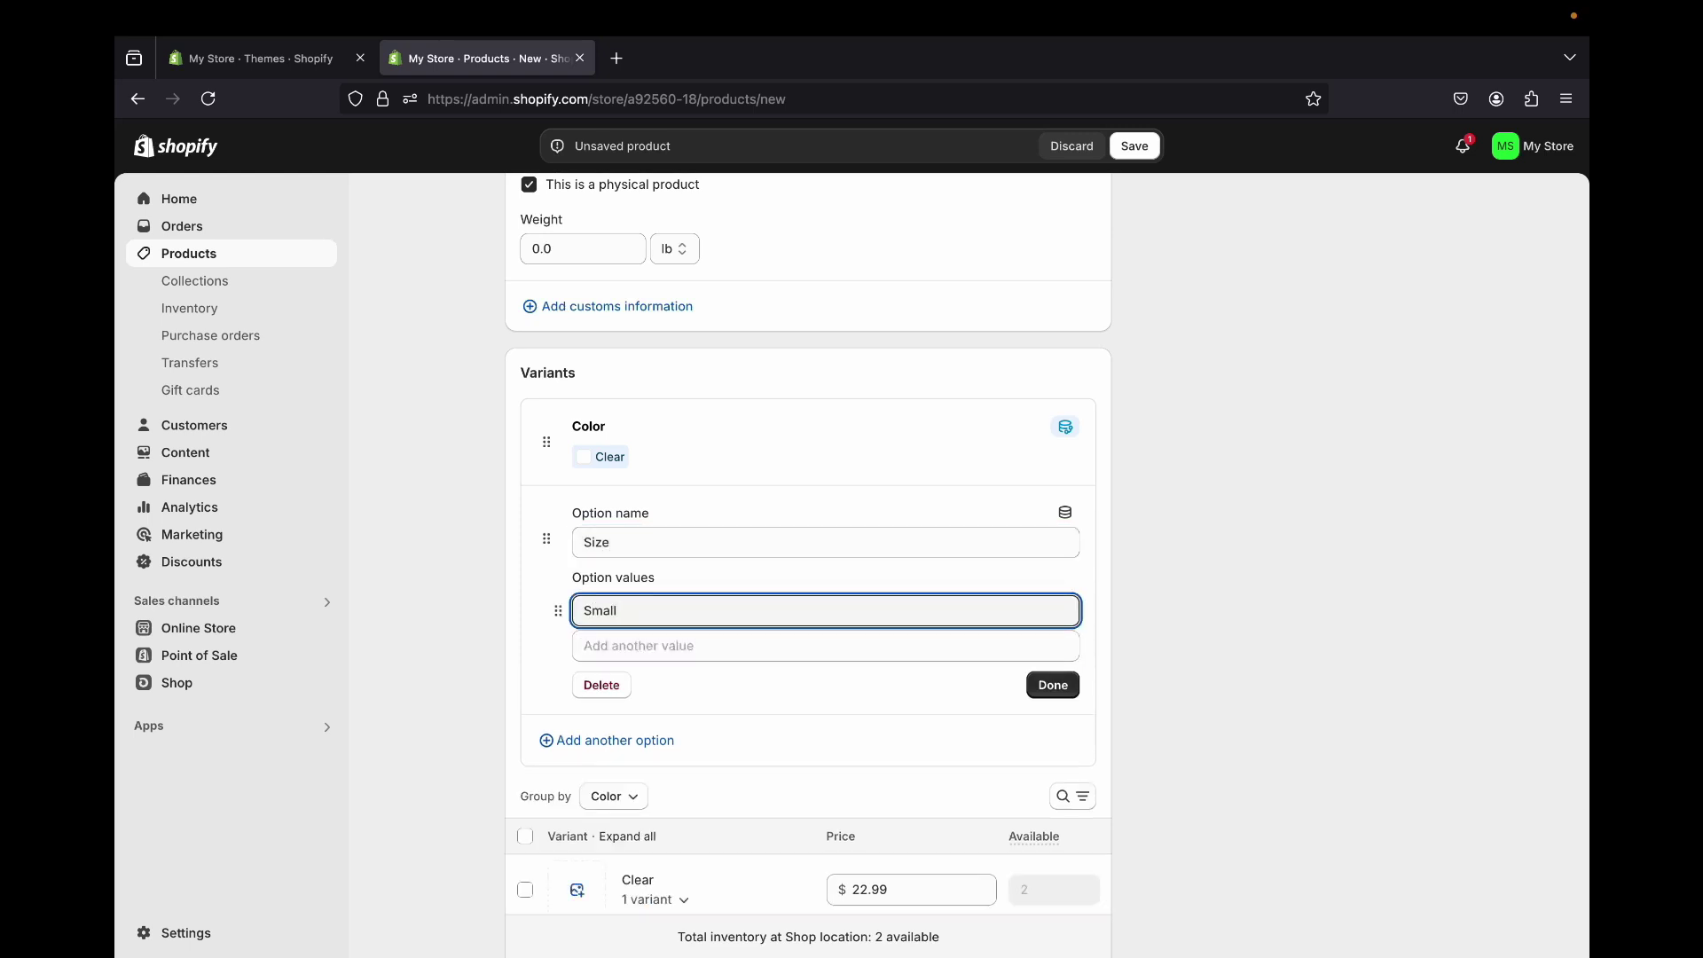
key("Return")
- Add Medium and Large as further values of the Size option and finish editing it
left_click(610, 542)
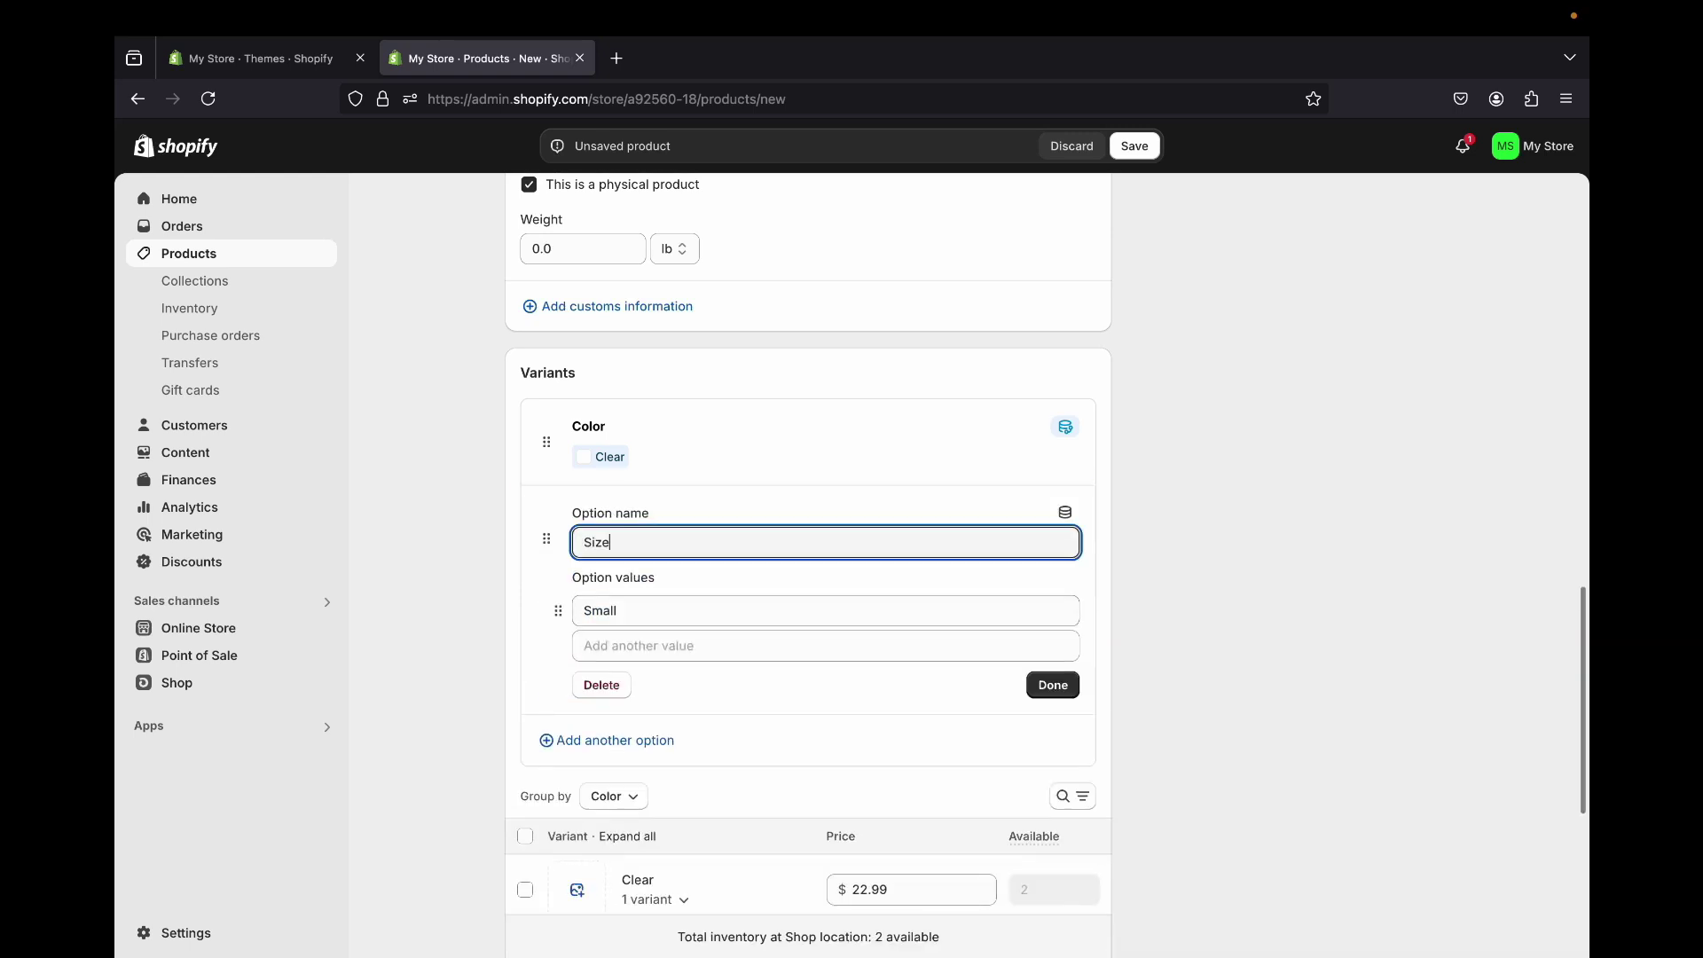
left_click(639, 646)
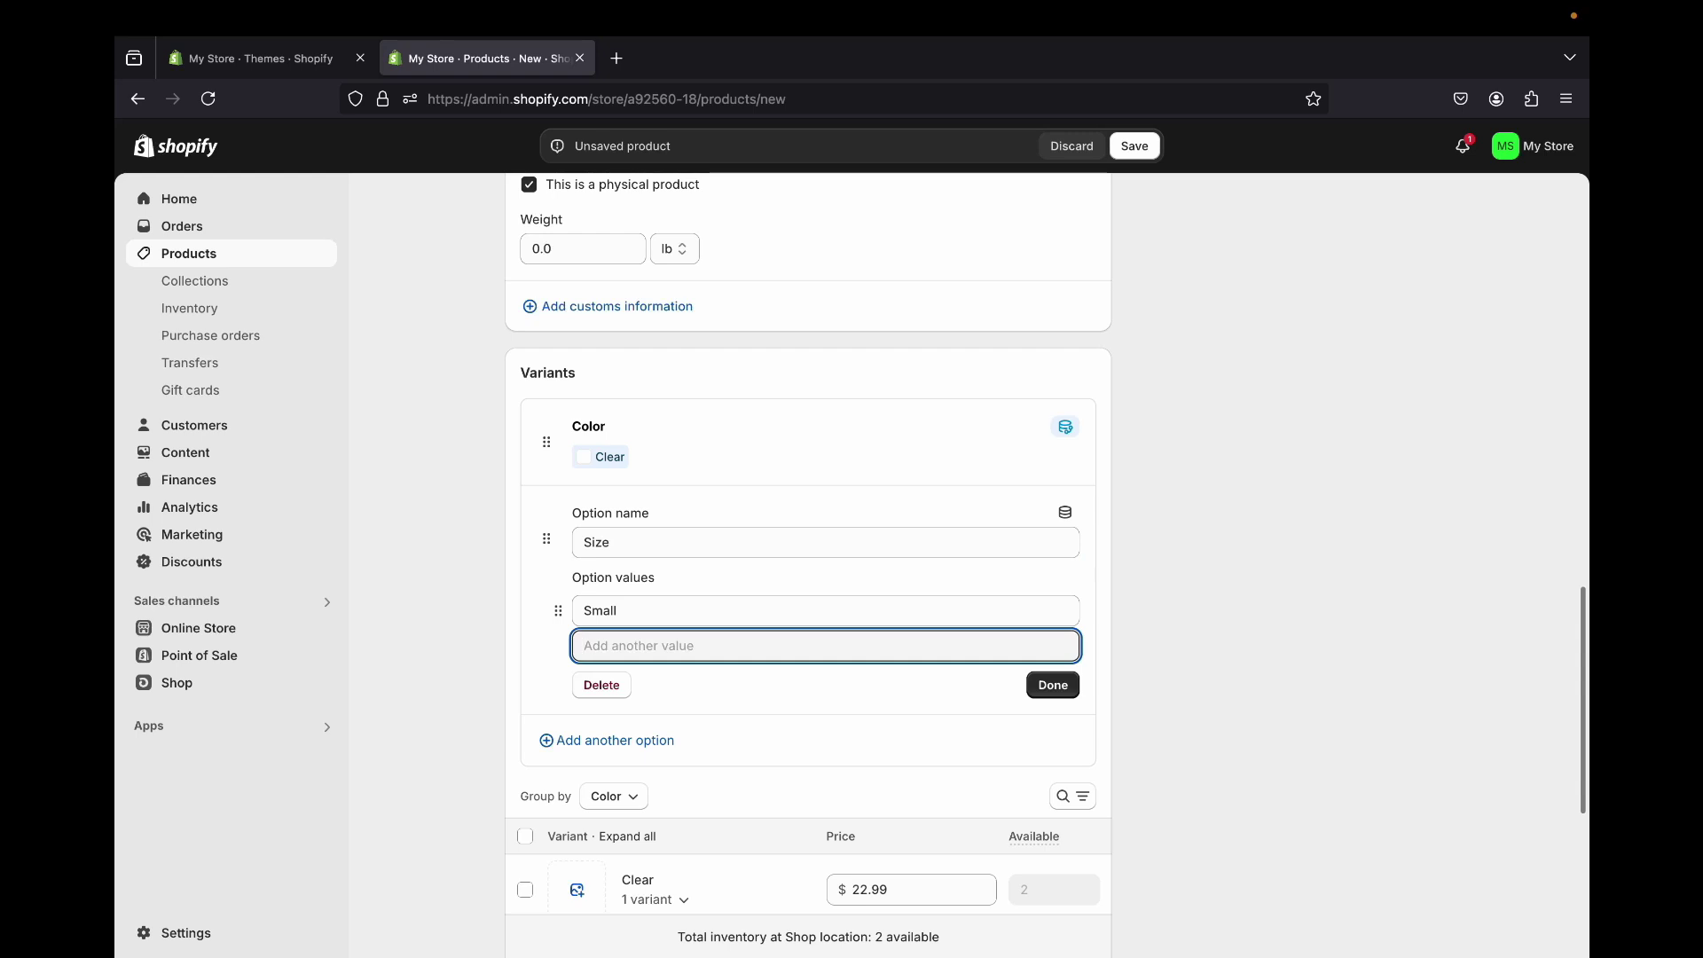
type("Medium")
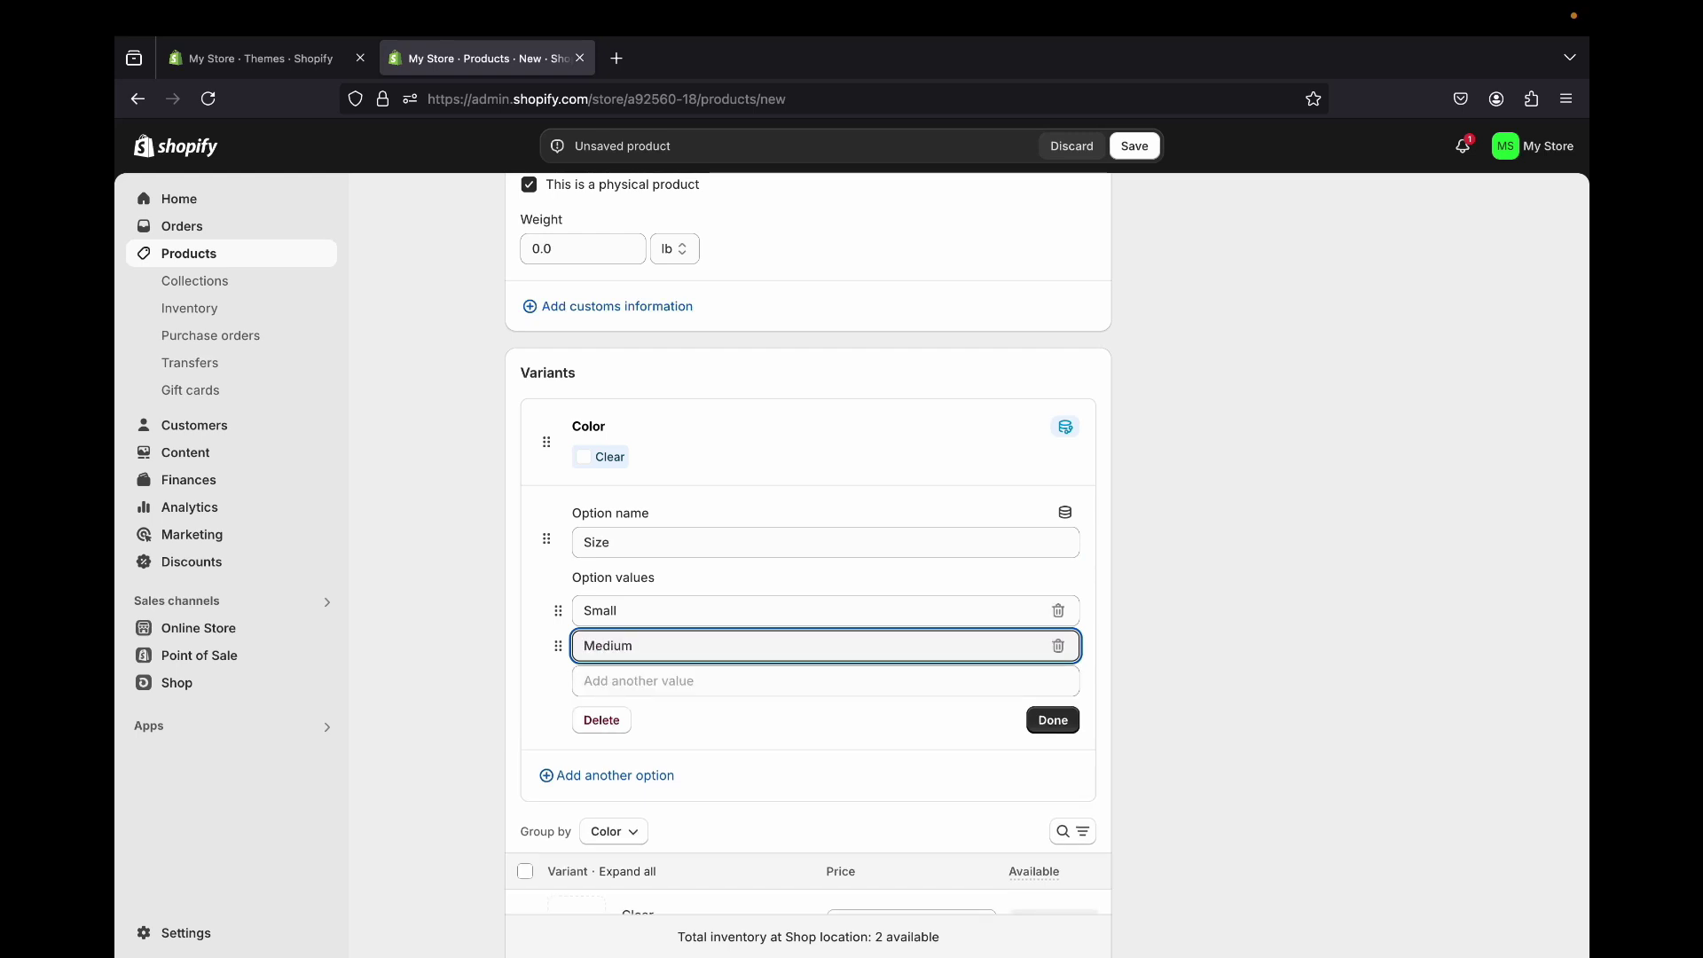
left_click(639, 681)
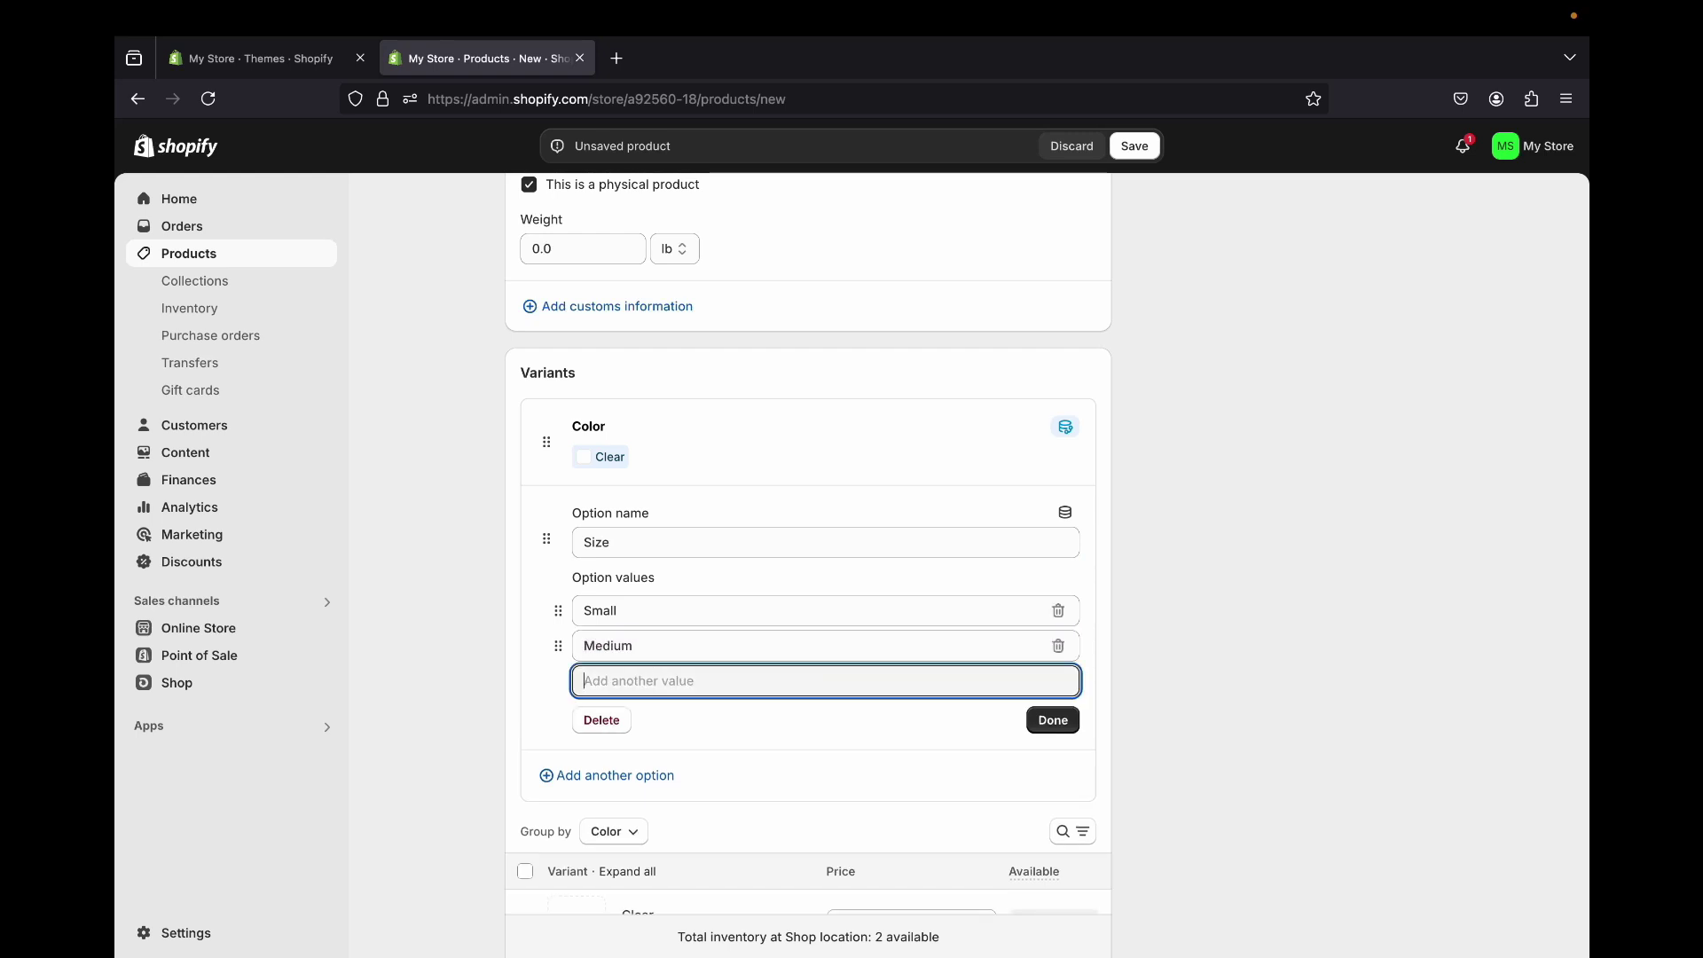
type("Large")
key("Tab")
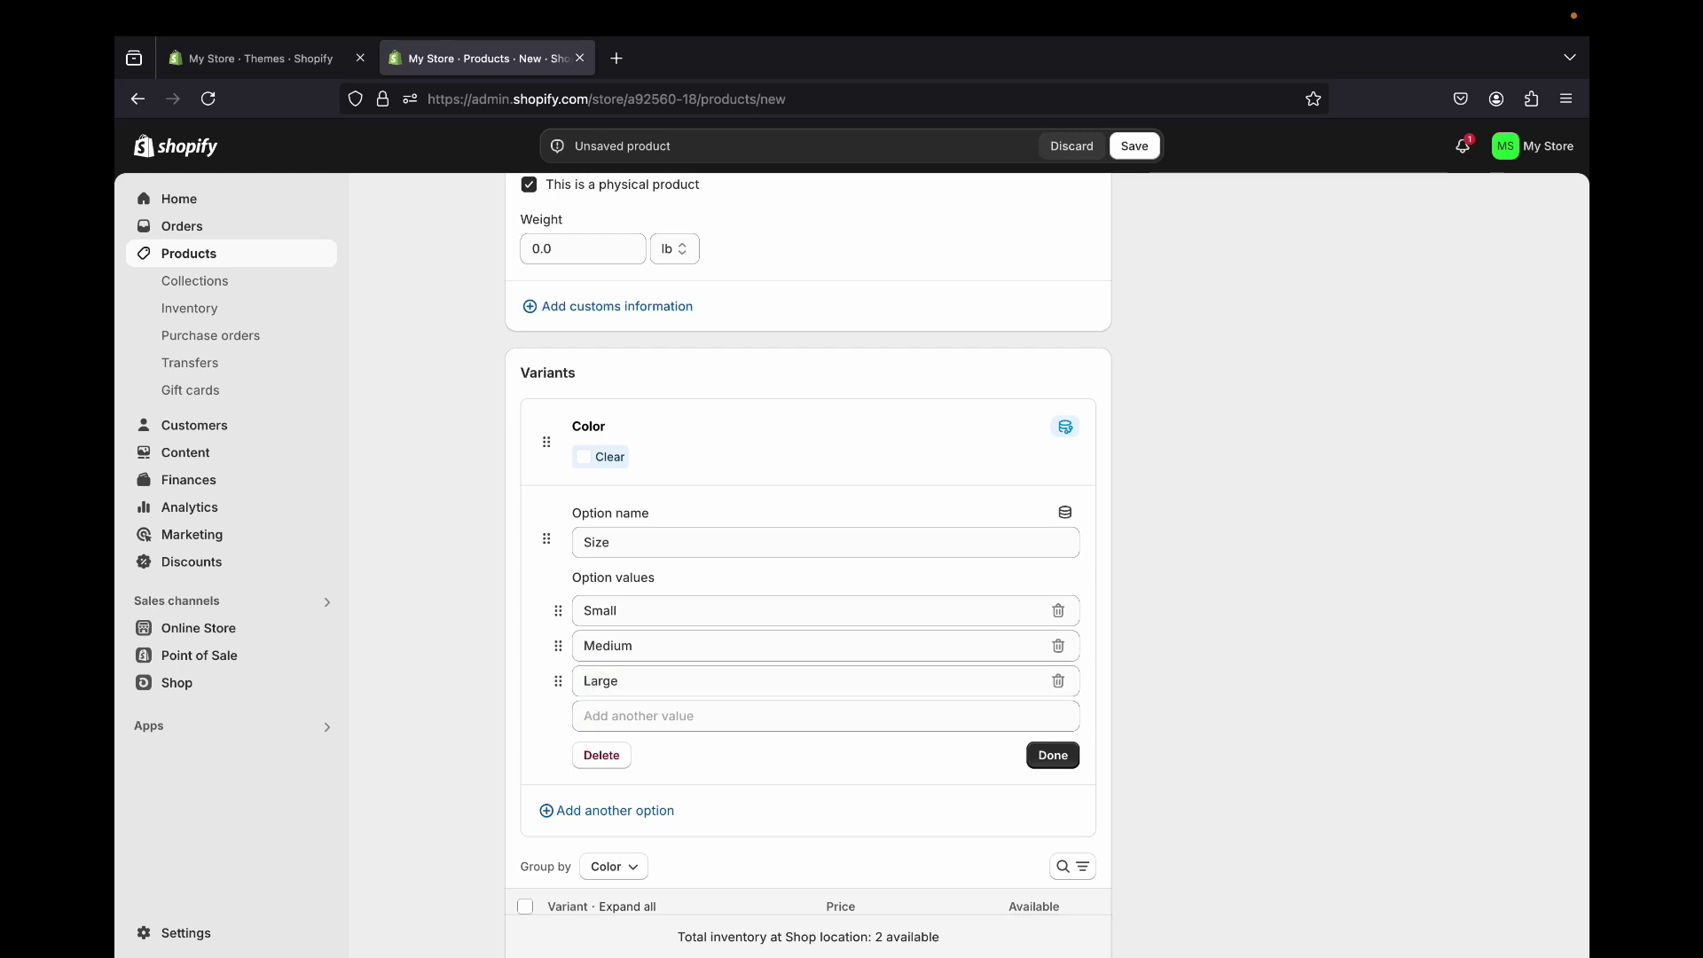
left_click(1053, 755)
- Expand the Clear variant group and set the available quantity of Small, Medium and Large to 200 each
scroll(1053, 755, "down", 3)
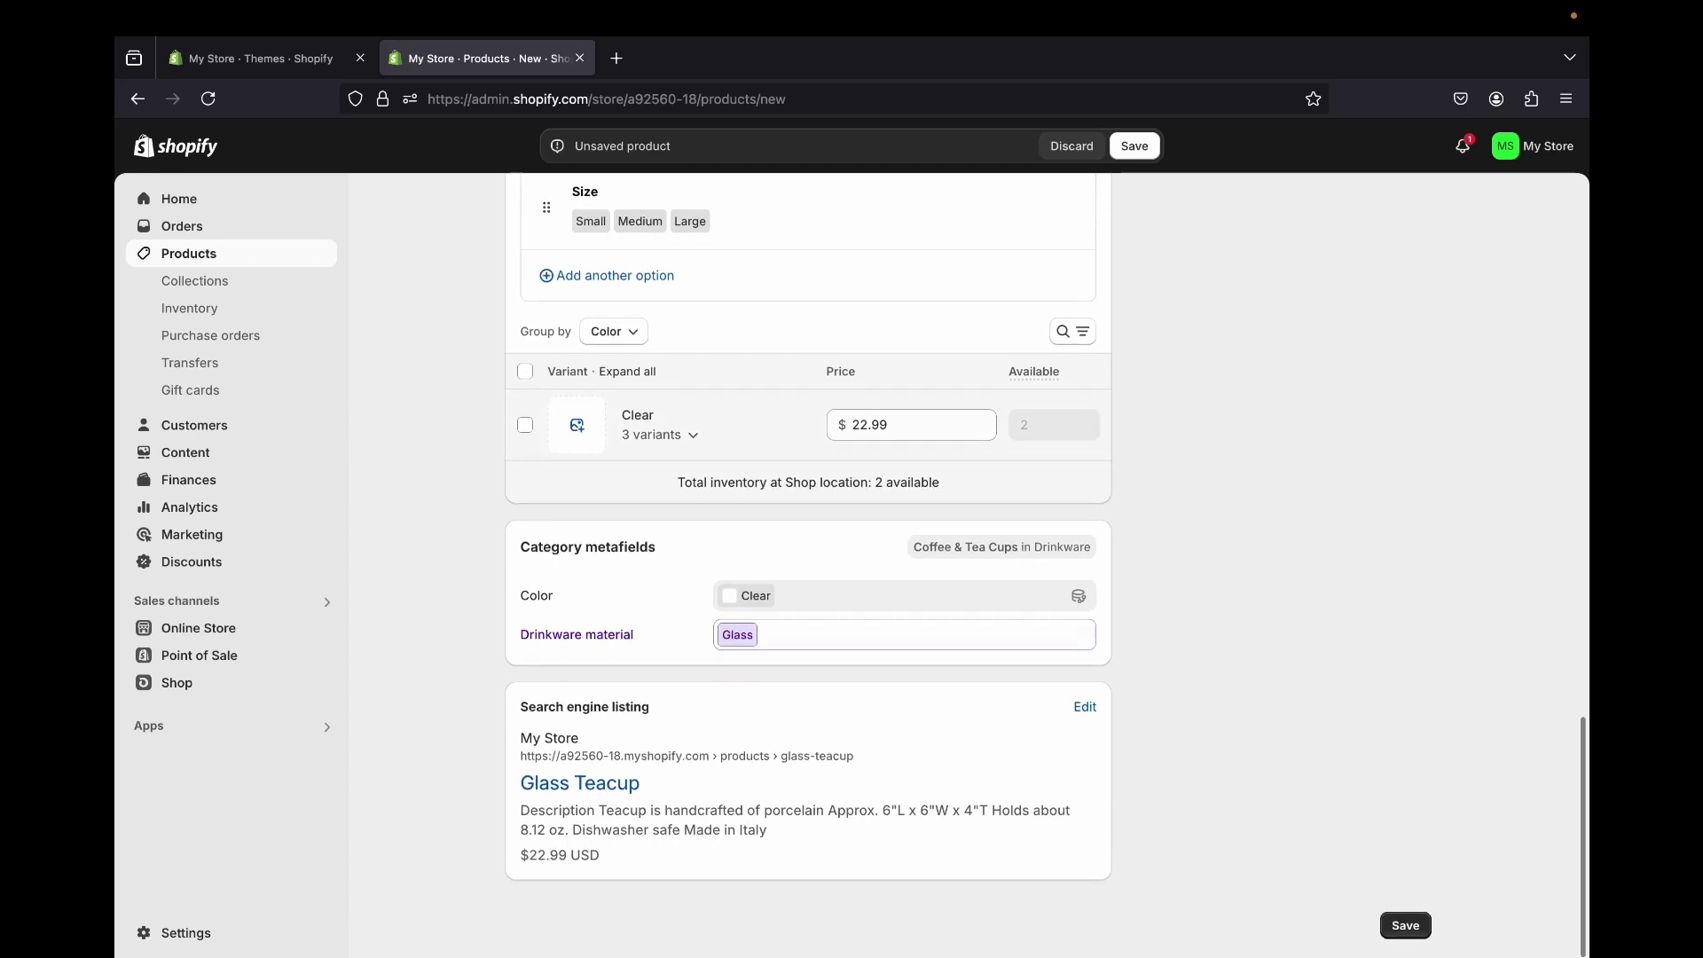
scroll(807, 568, "up", 3)
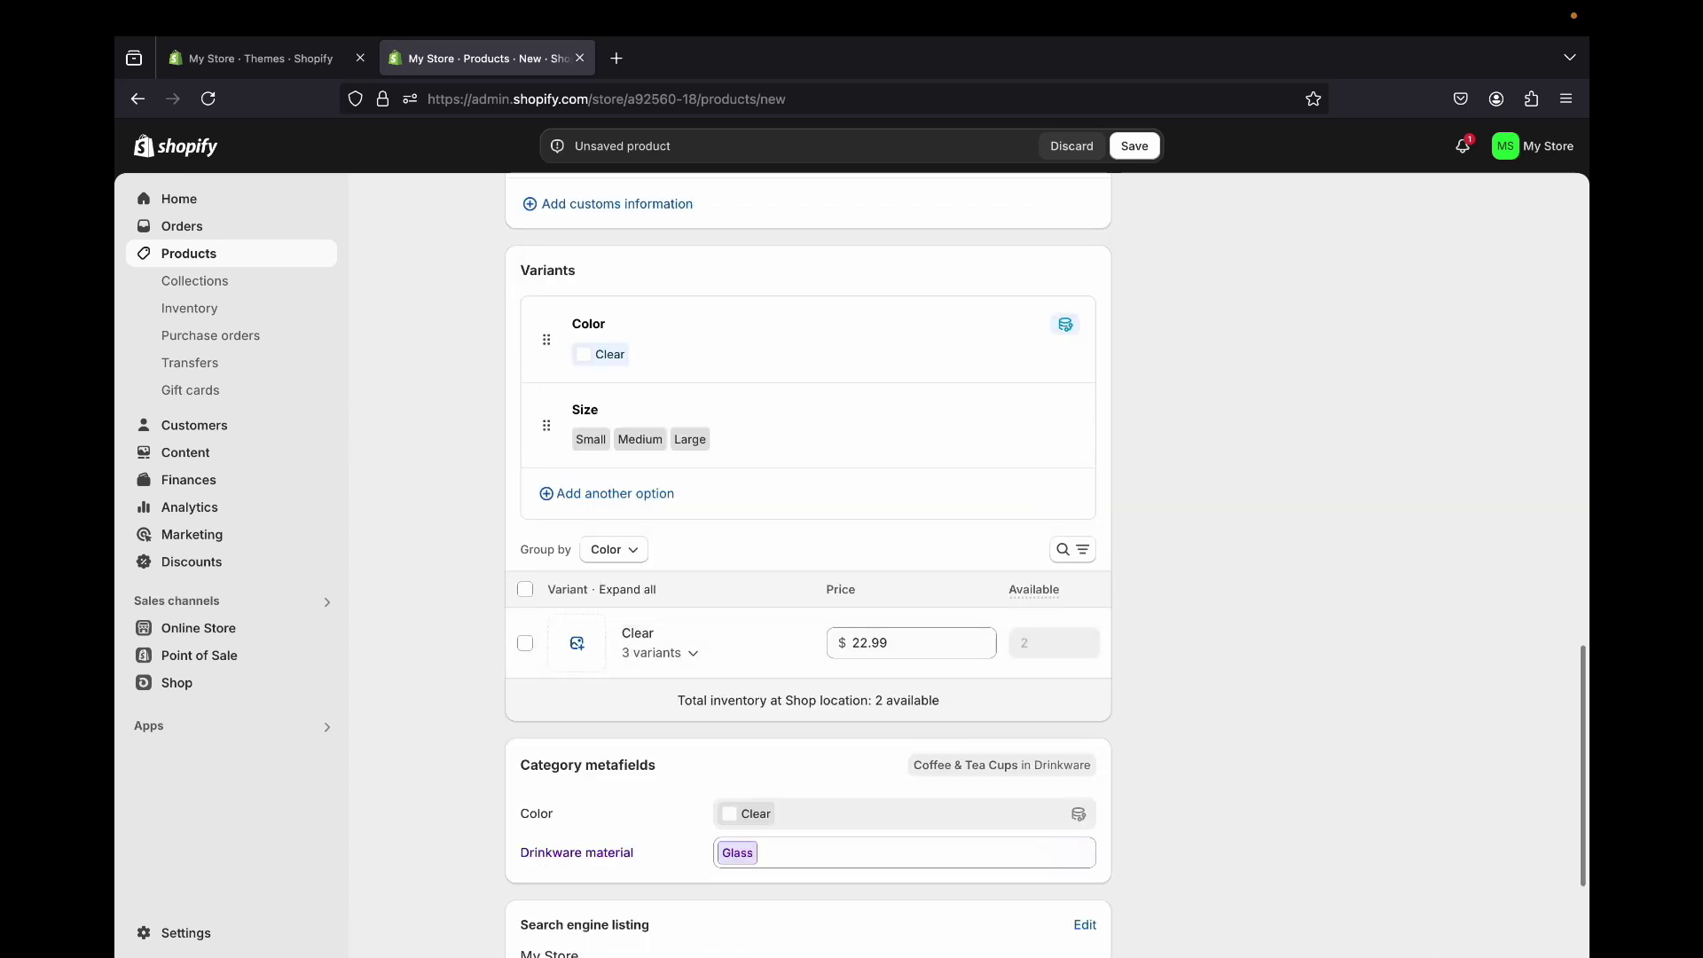
left_click(656, 653)
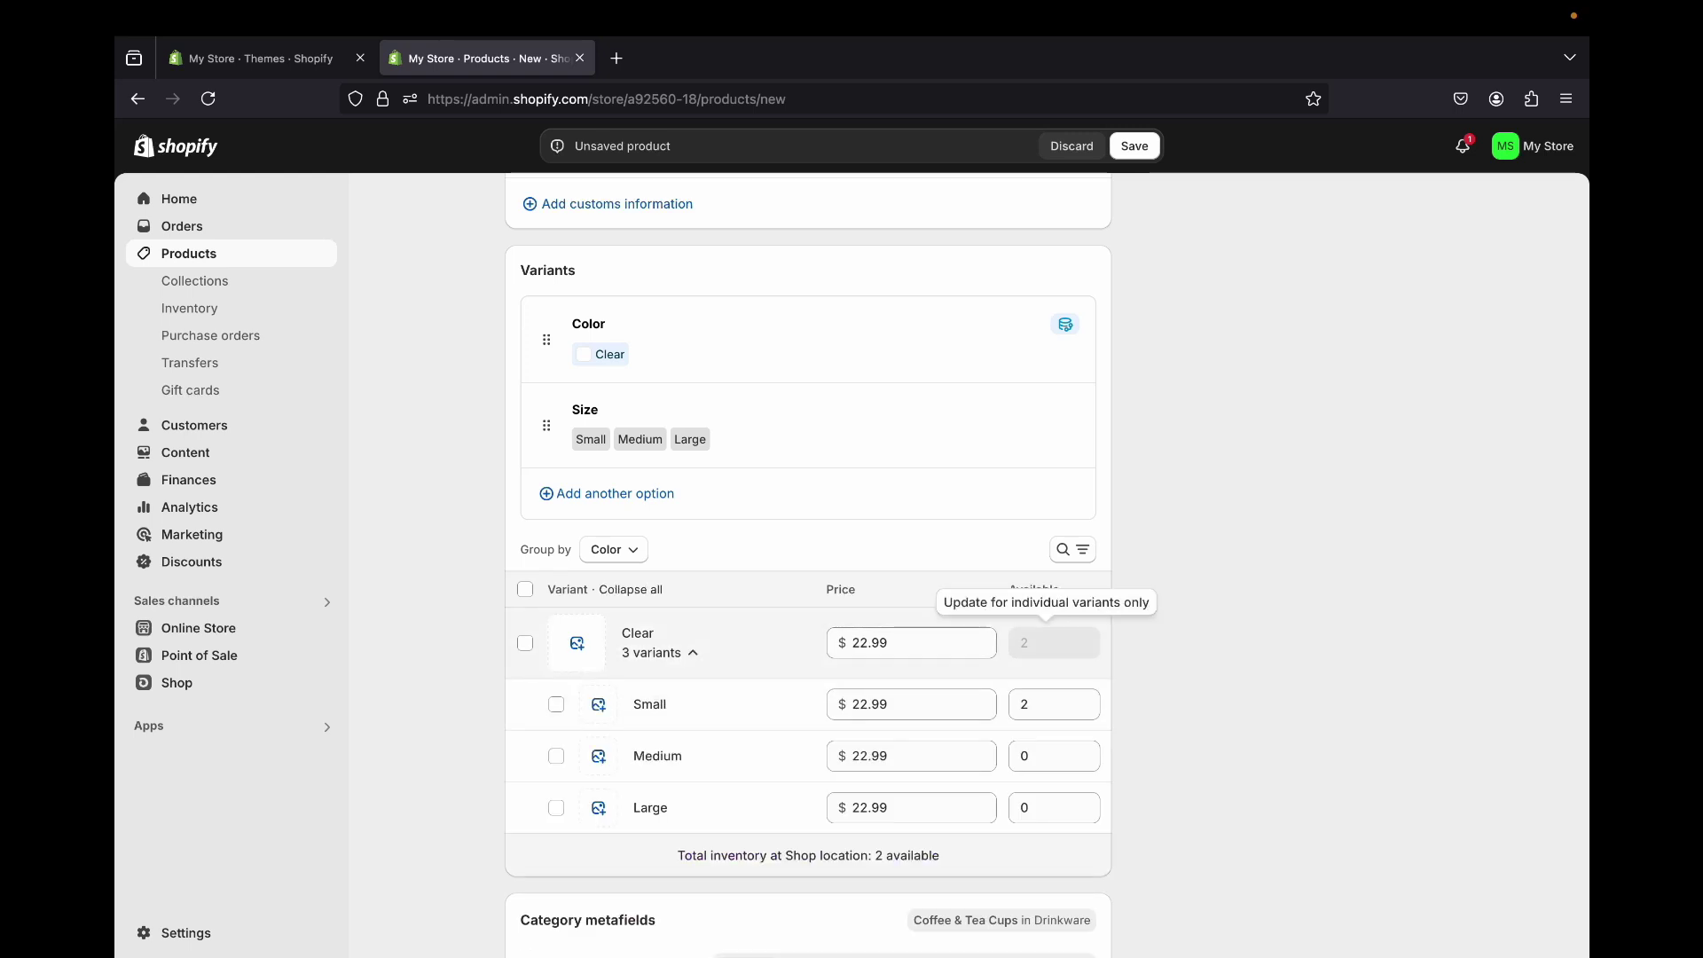
left_click(911, 642)
left_click(557, 705)
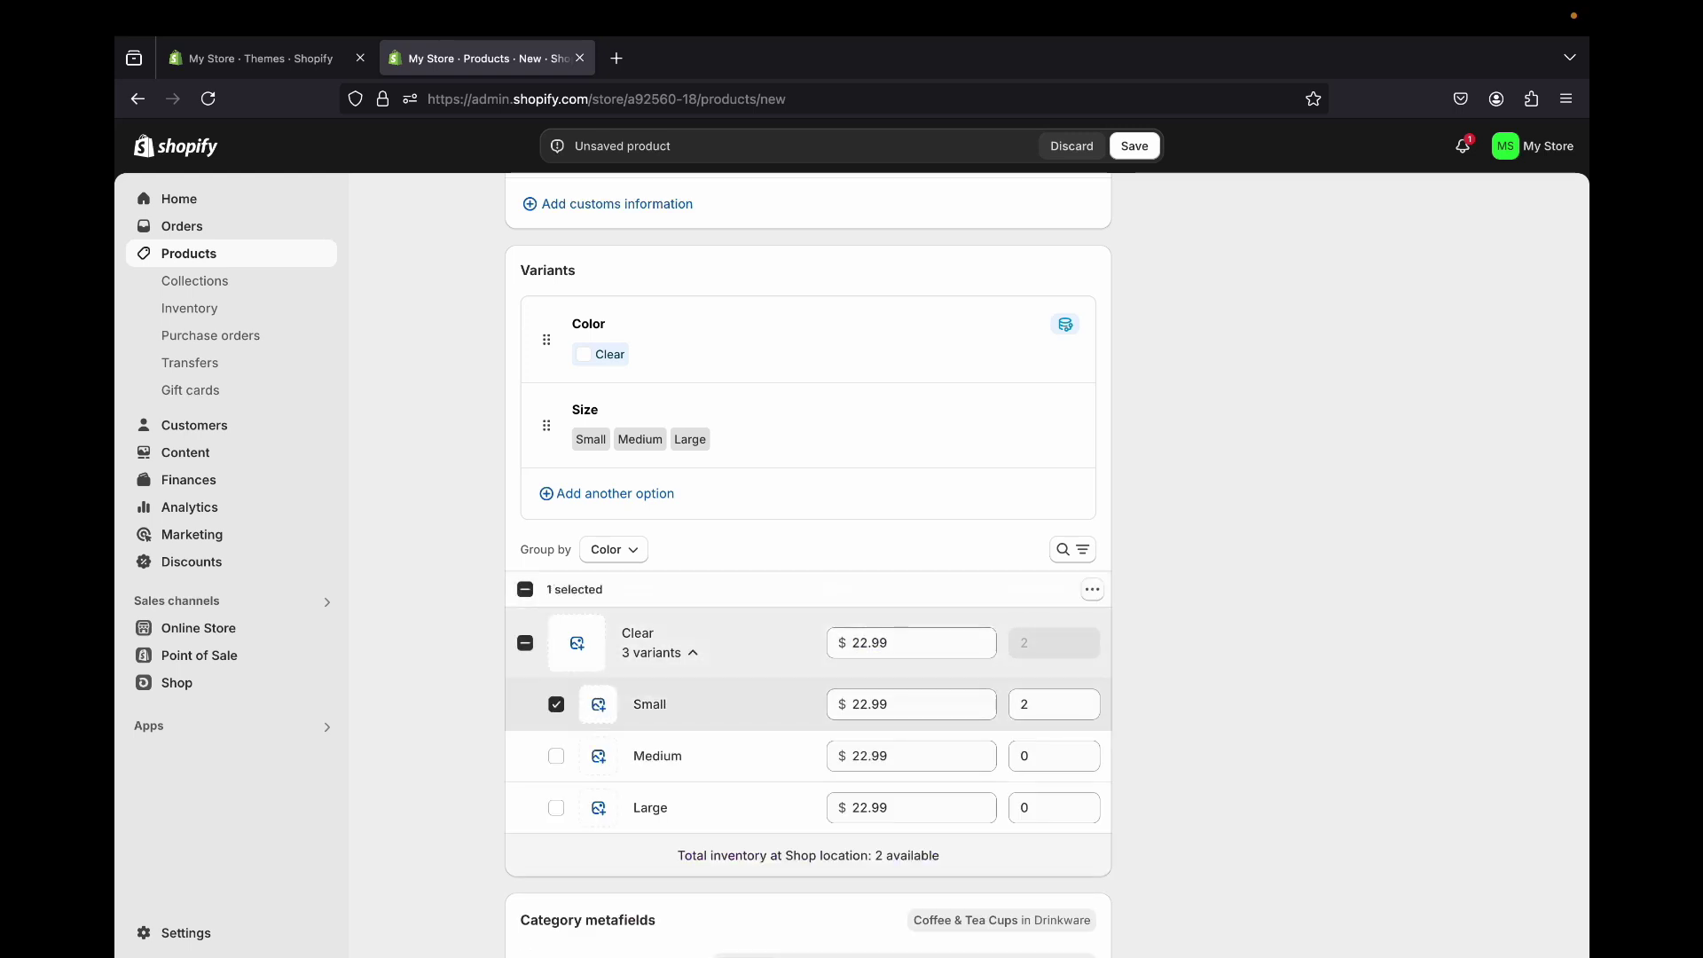
left_click(1042, 704)
type("200")
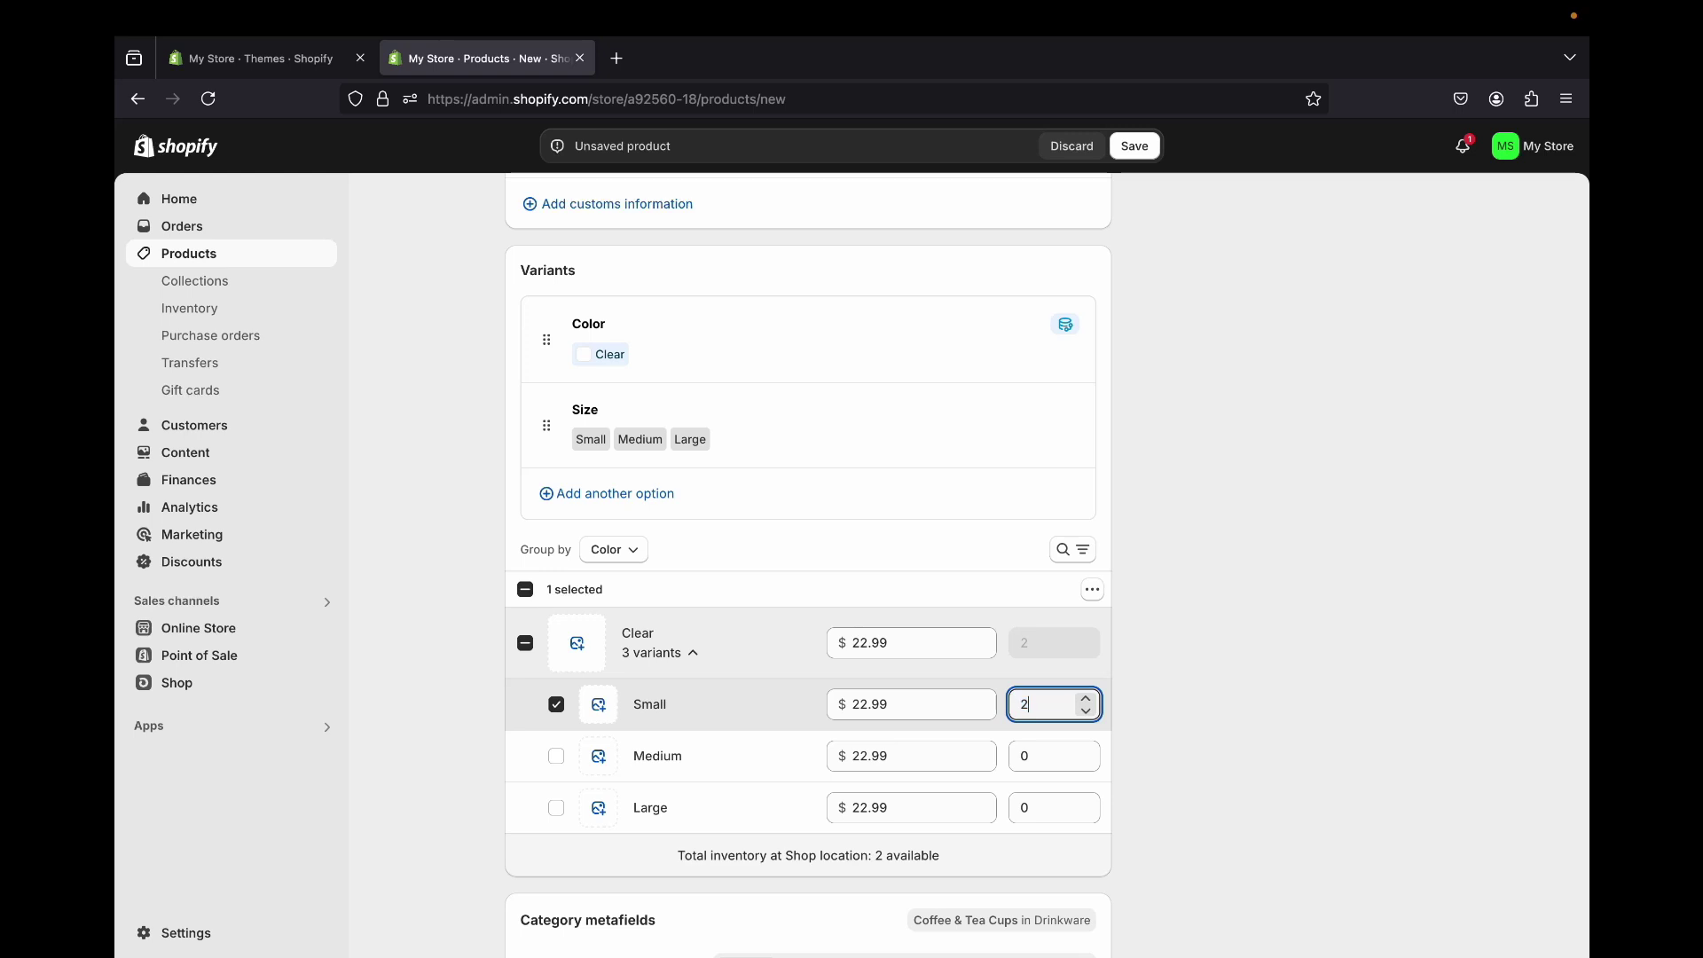
key("Tab")
type("200")
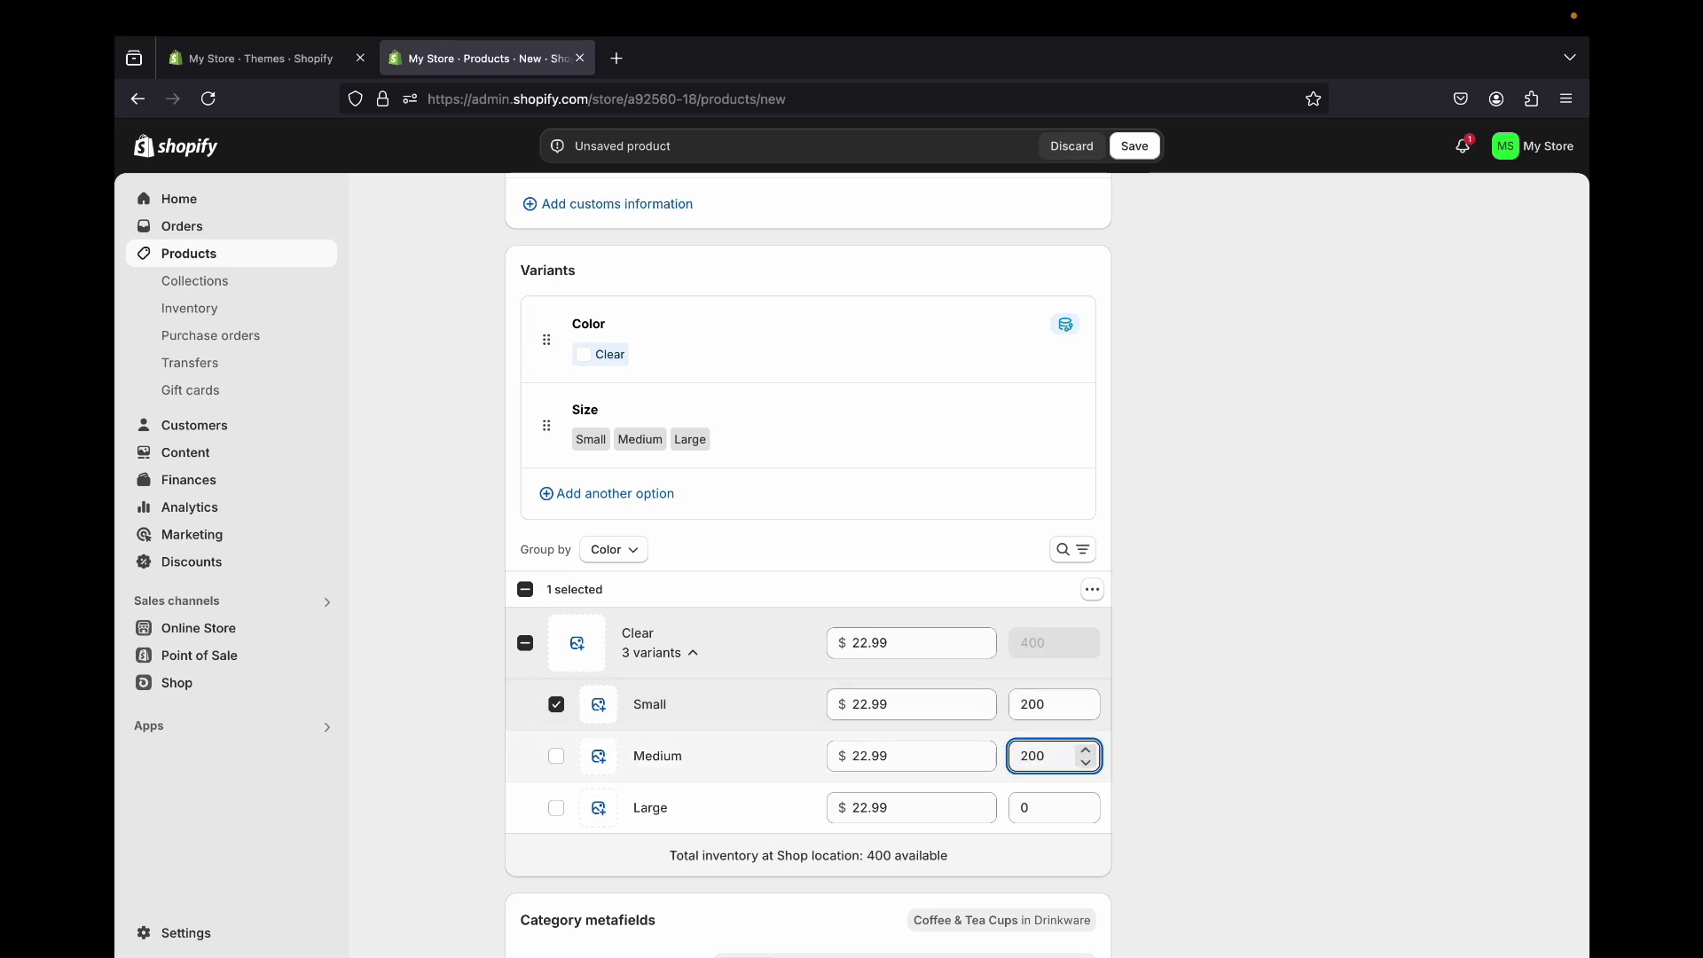
key("Tab")
type("200")
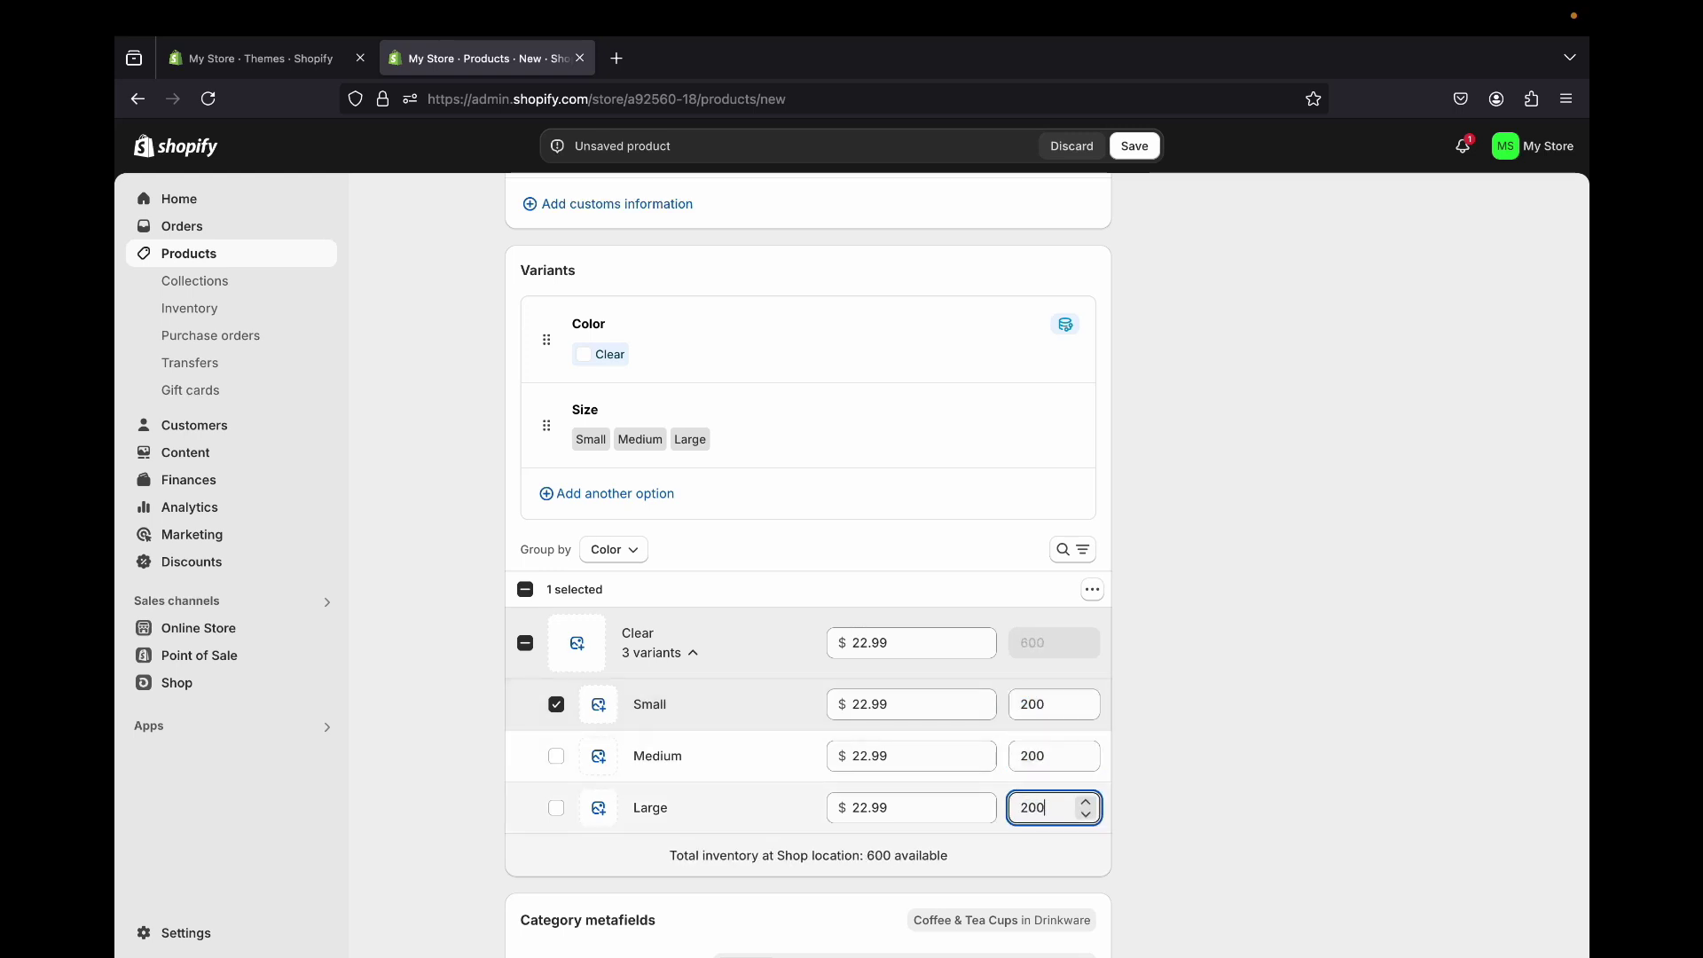
left_click(923, 642)
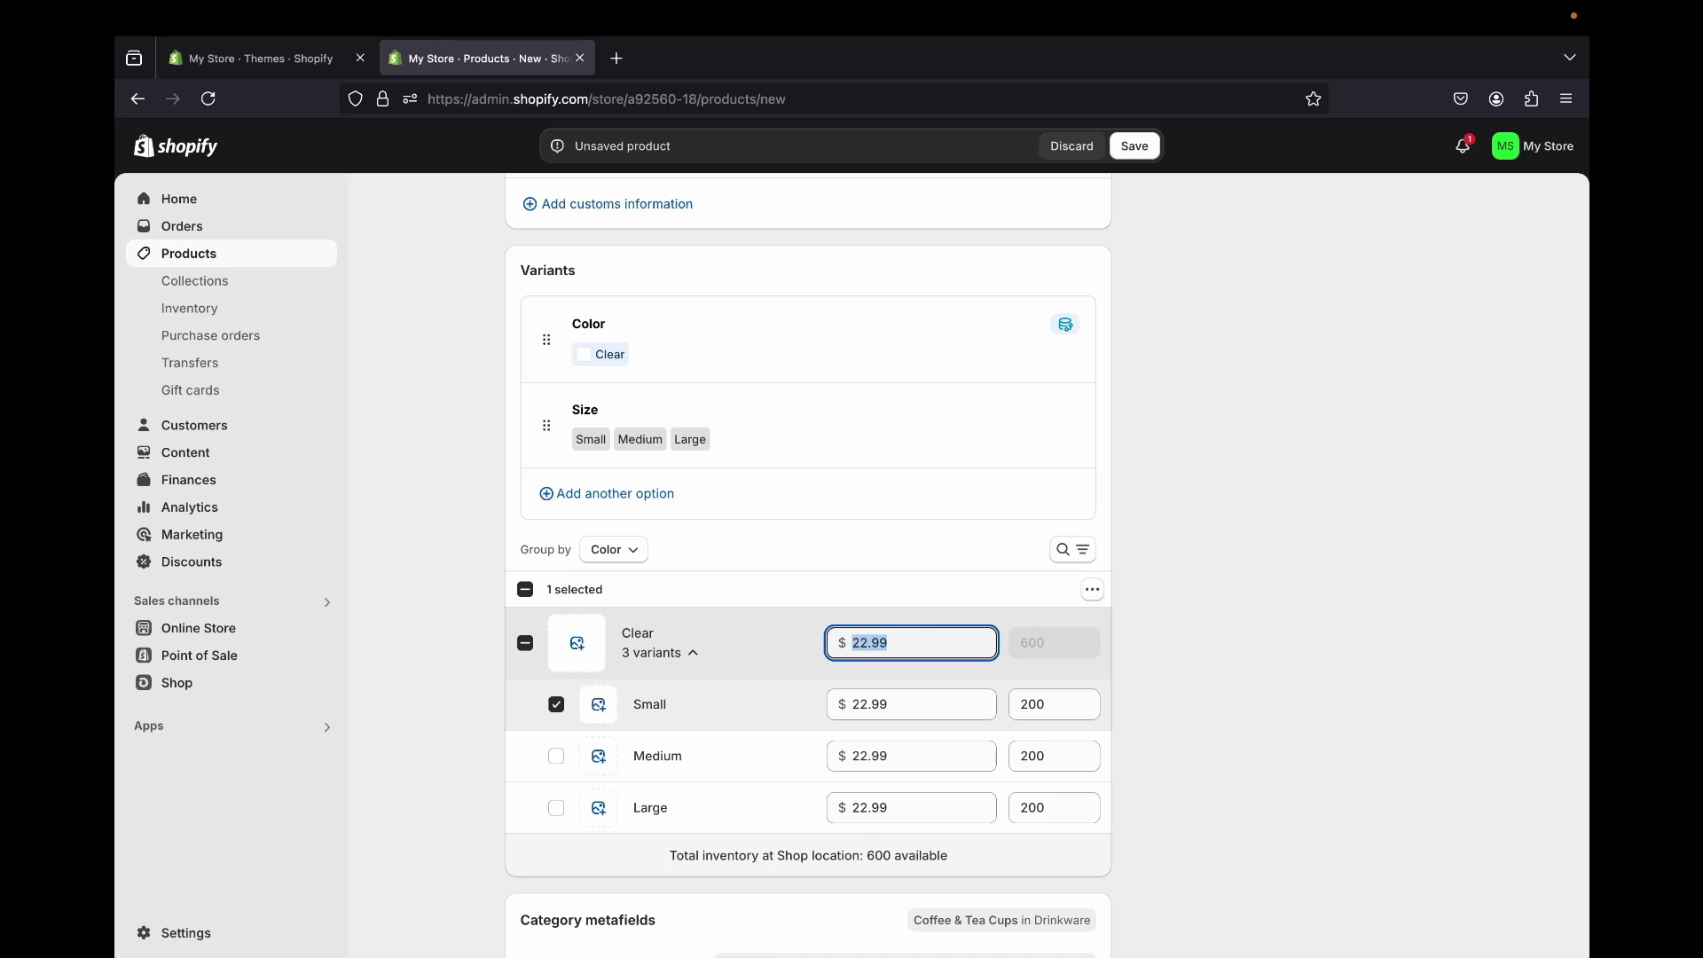
scroll(808, 568, "down", 3)
scroll(845, 820, "down", 2)
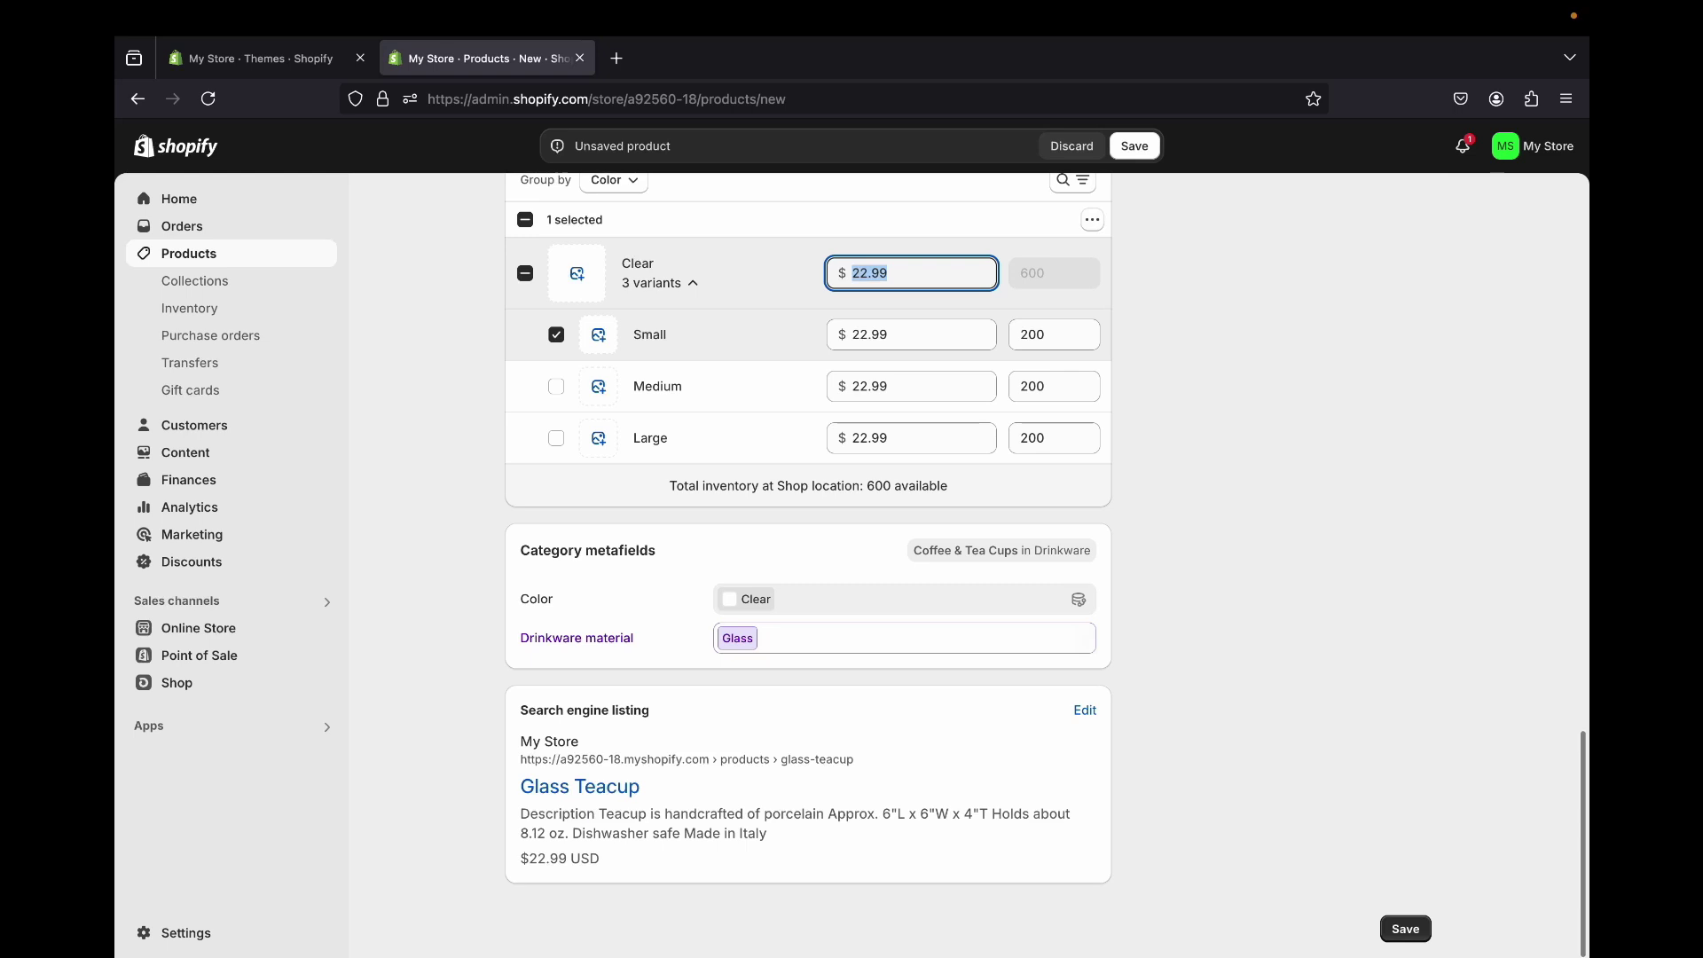
- Switch the product's status to Draft and back to Active
scroll(716, 882, "up", 20)
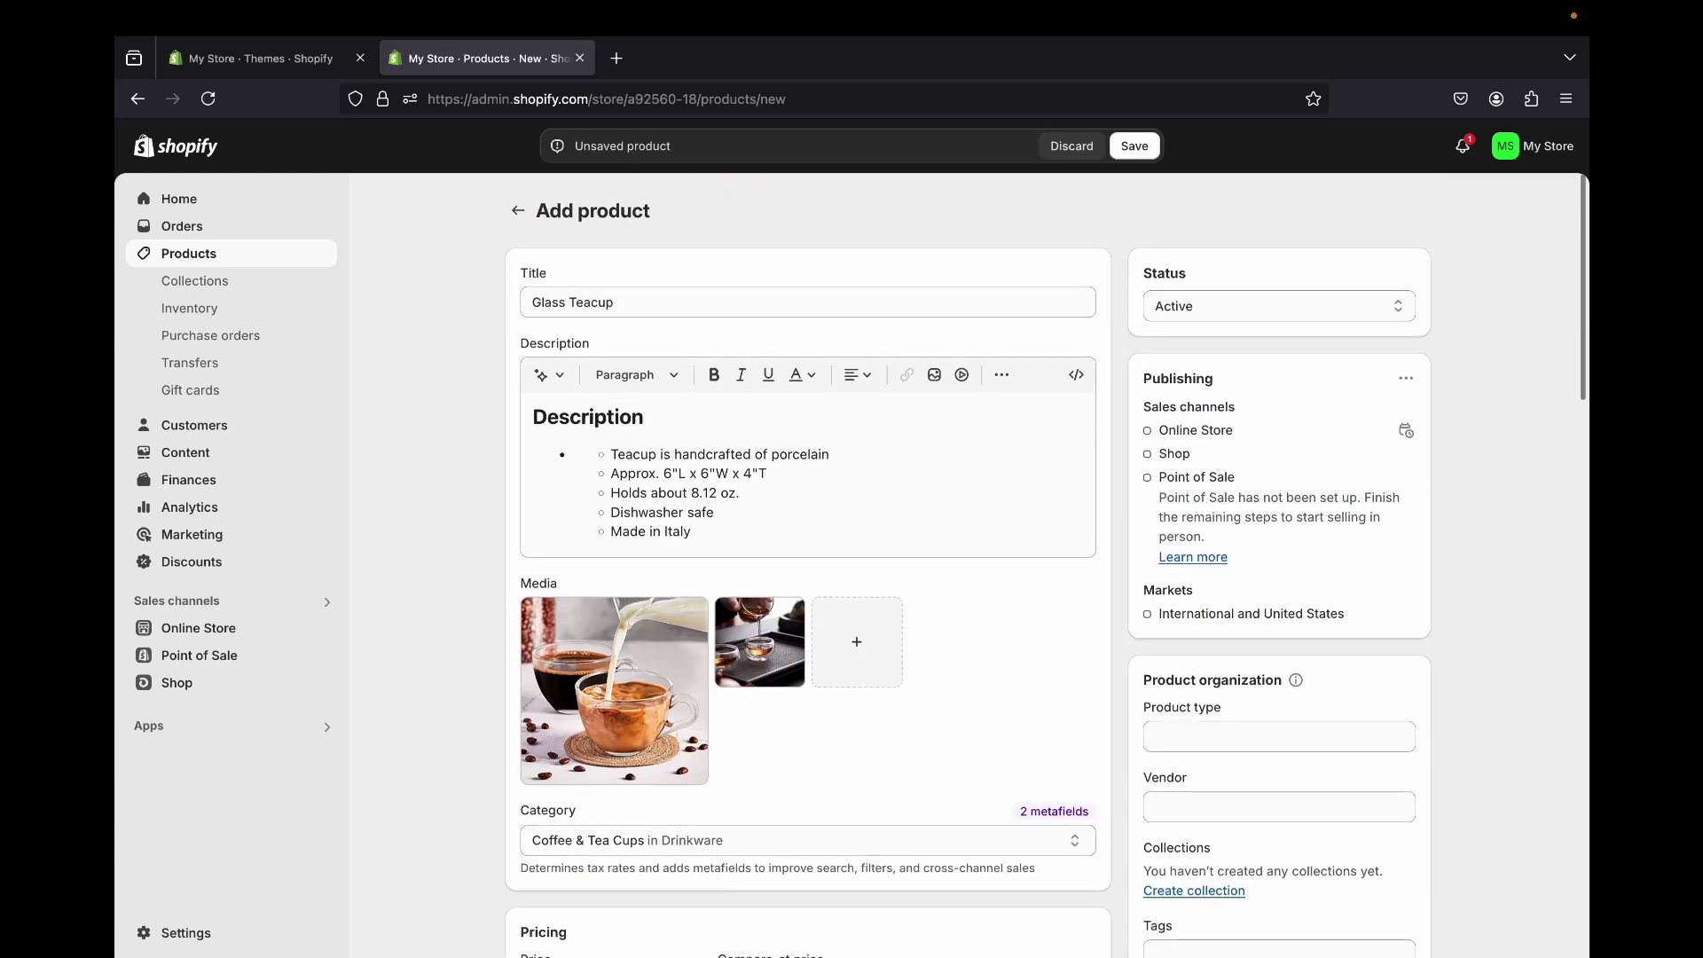
left_click(1279, 305)
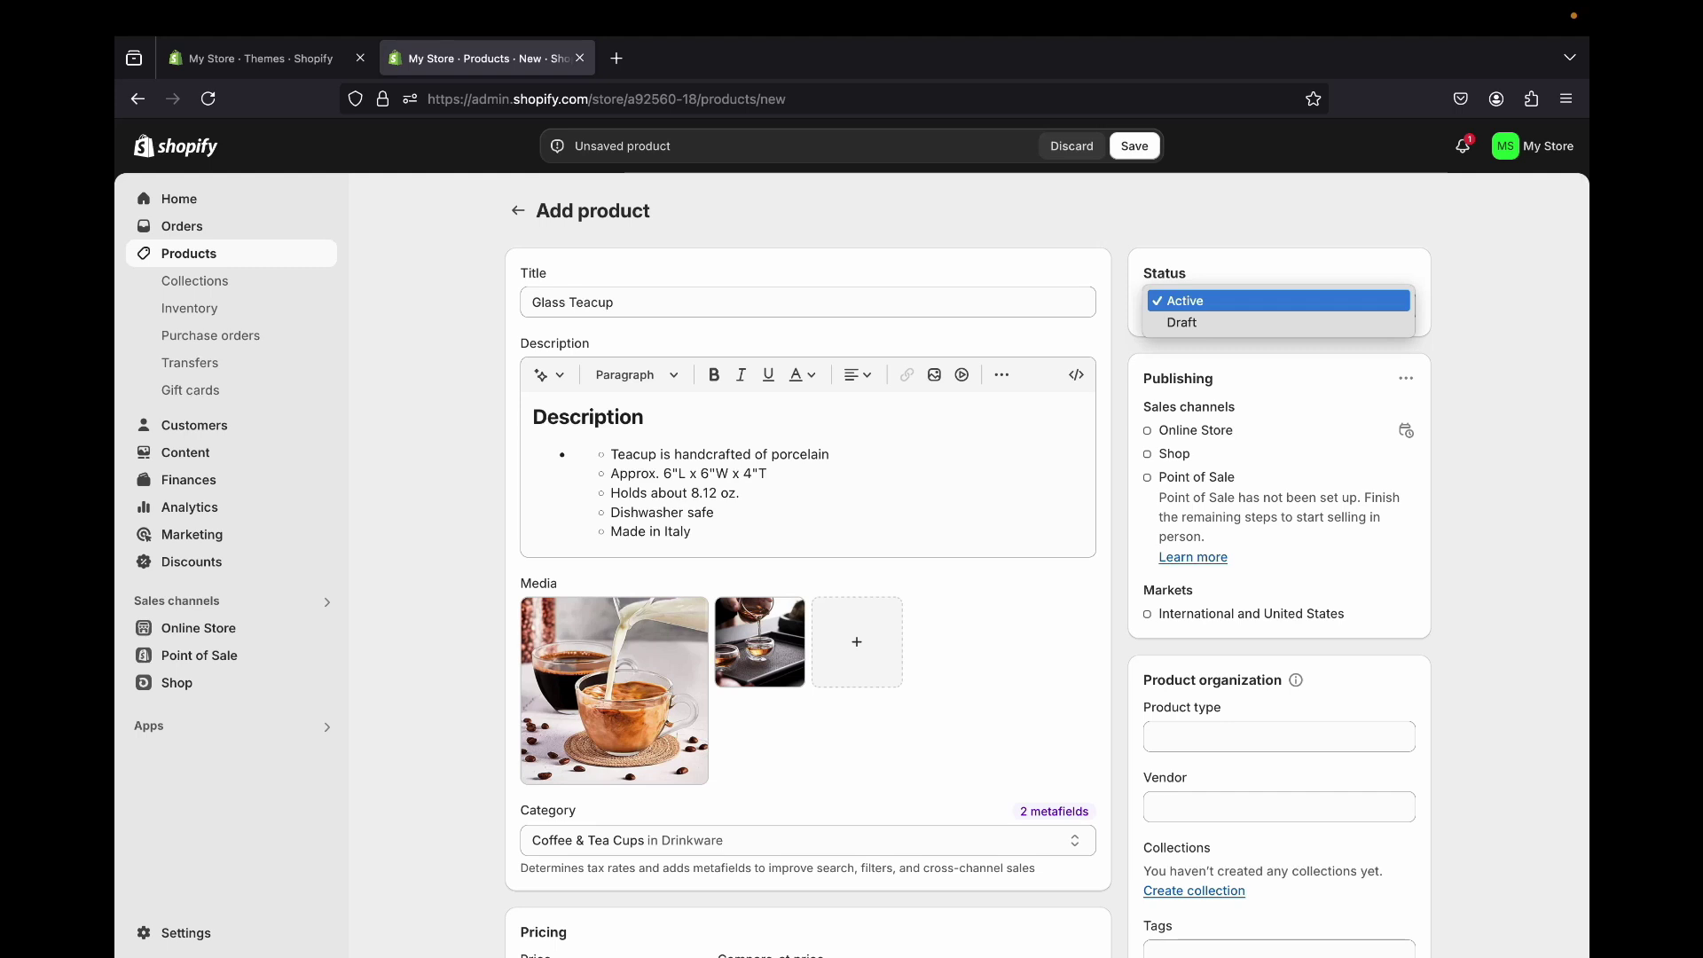
left_click(1278, 322)
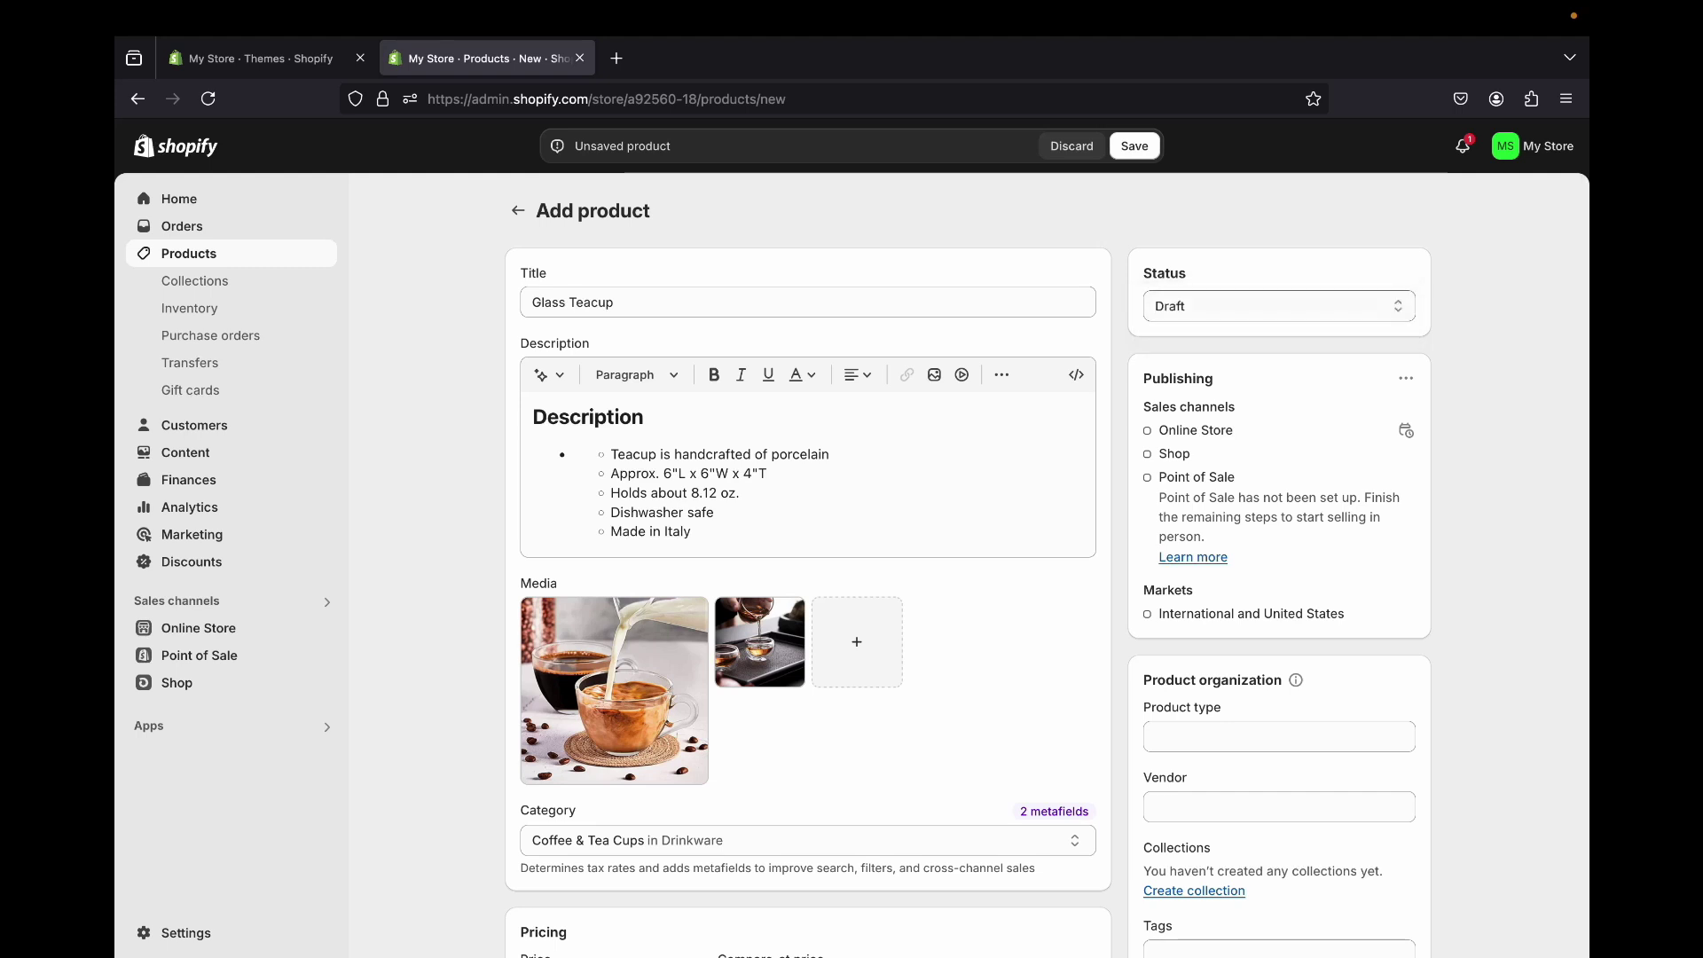
left_click(1278, 305)
key("Up")
key("Return")
- Set the product type to Cups in the product organization details
scroll(851, 565, "down", 3)
left_click(1279, 438)
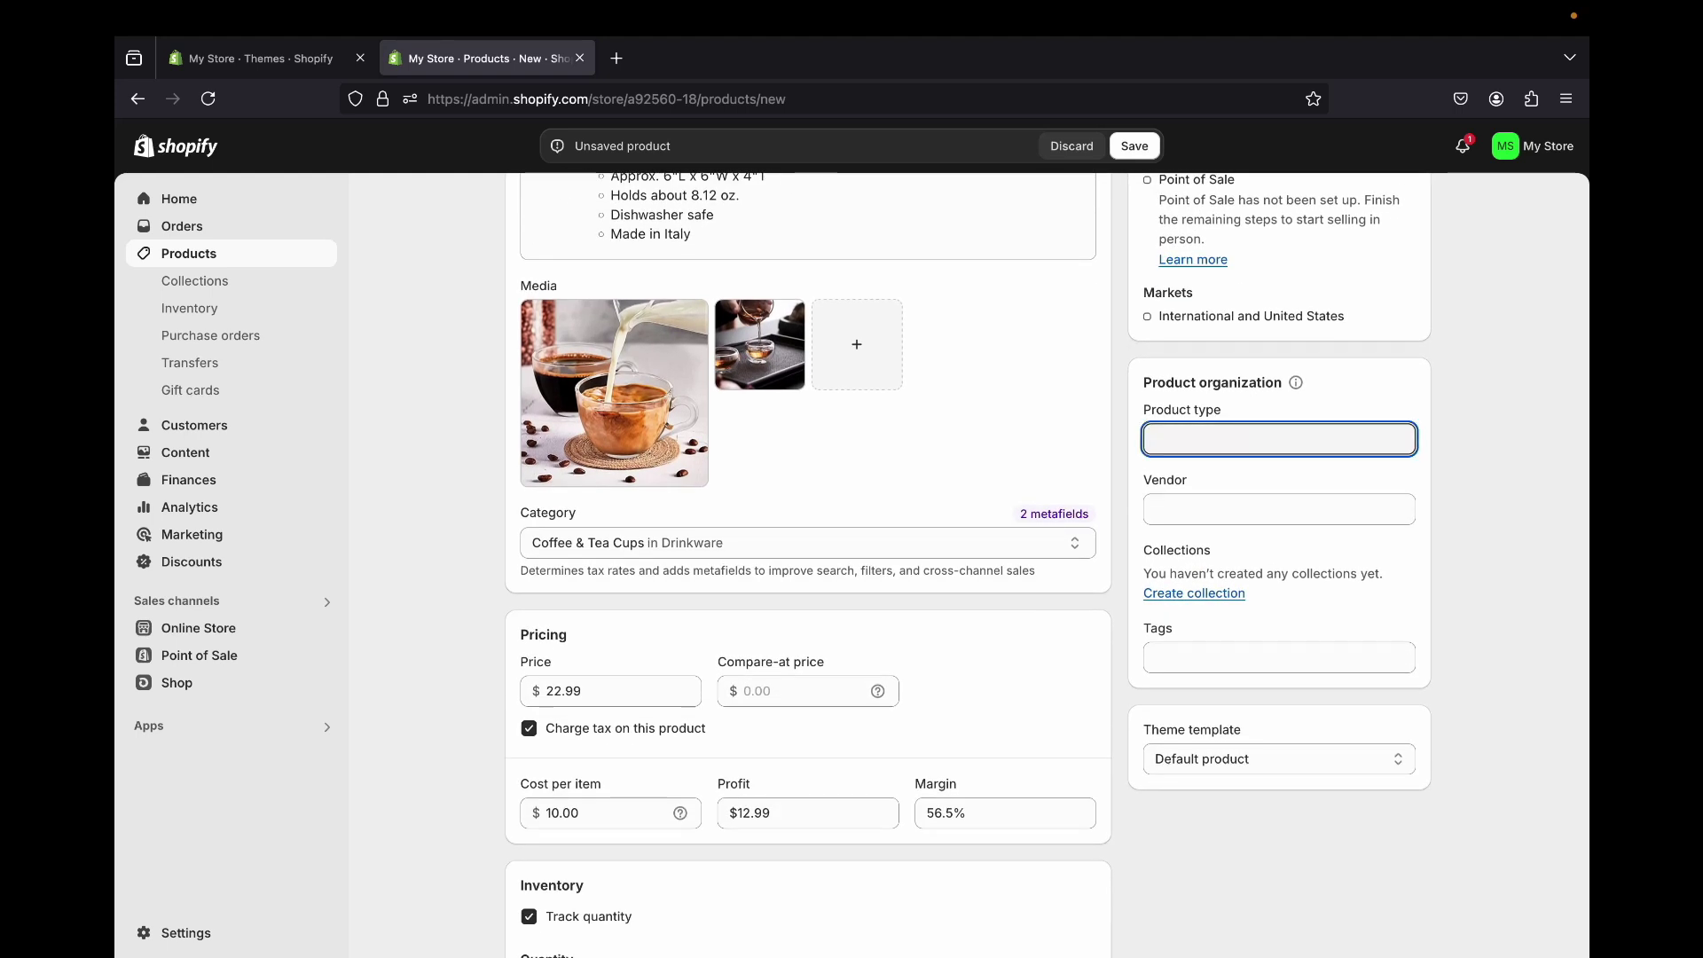
type("Cupd")
key("BackSpace")
type("s")
key("Tab")
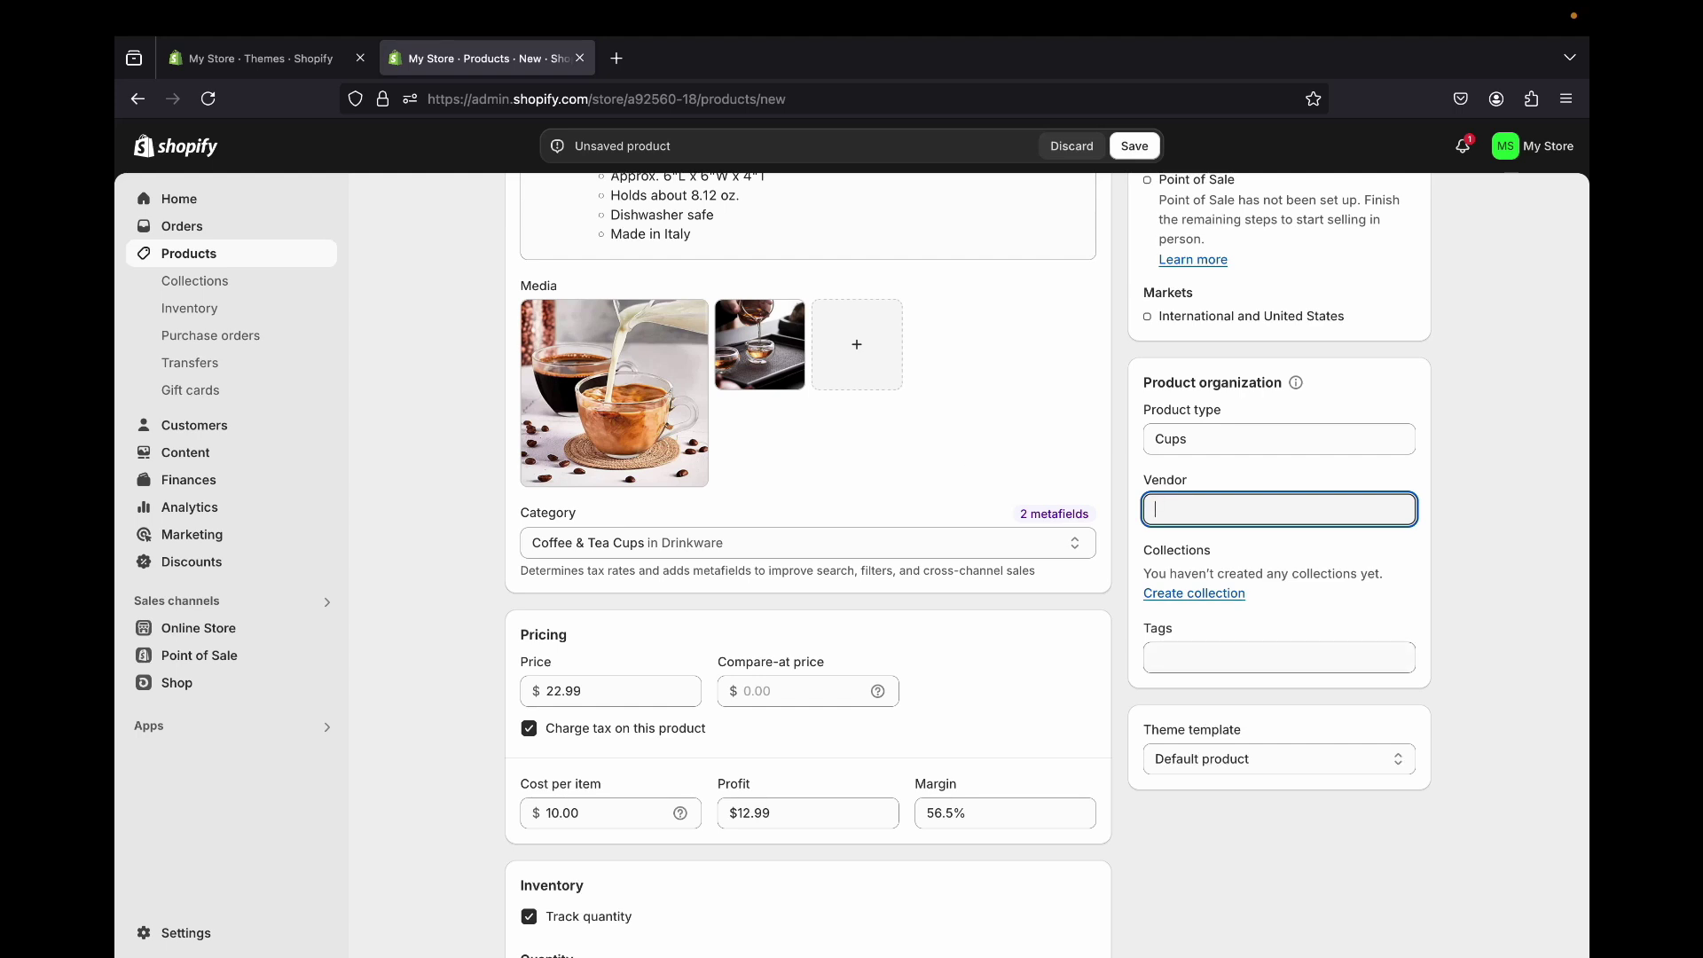
- Add the tags "cups" and "clear cups" to the product
left_click(1279, 657)
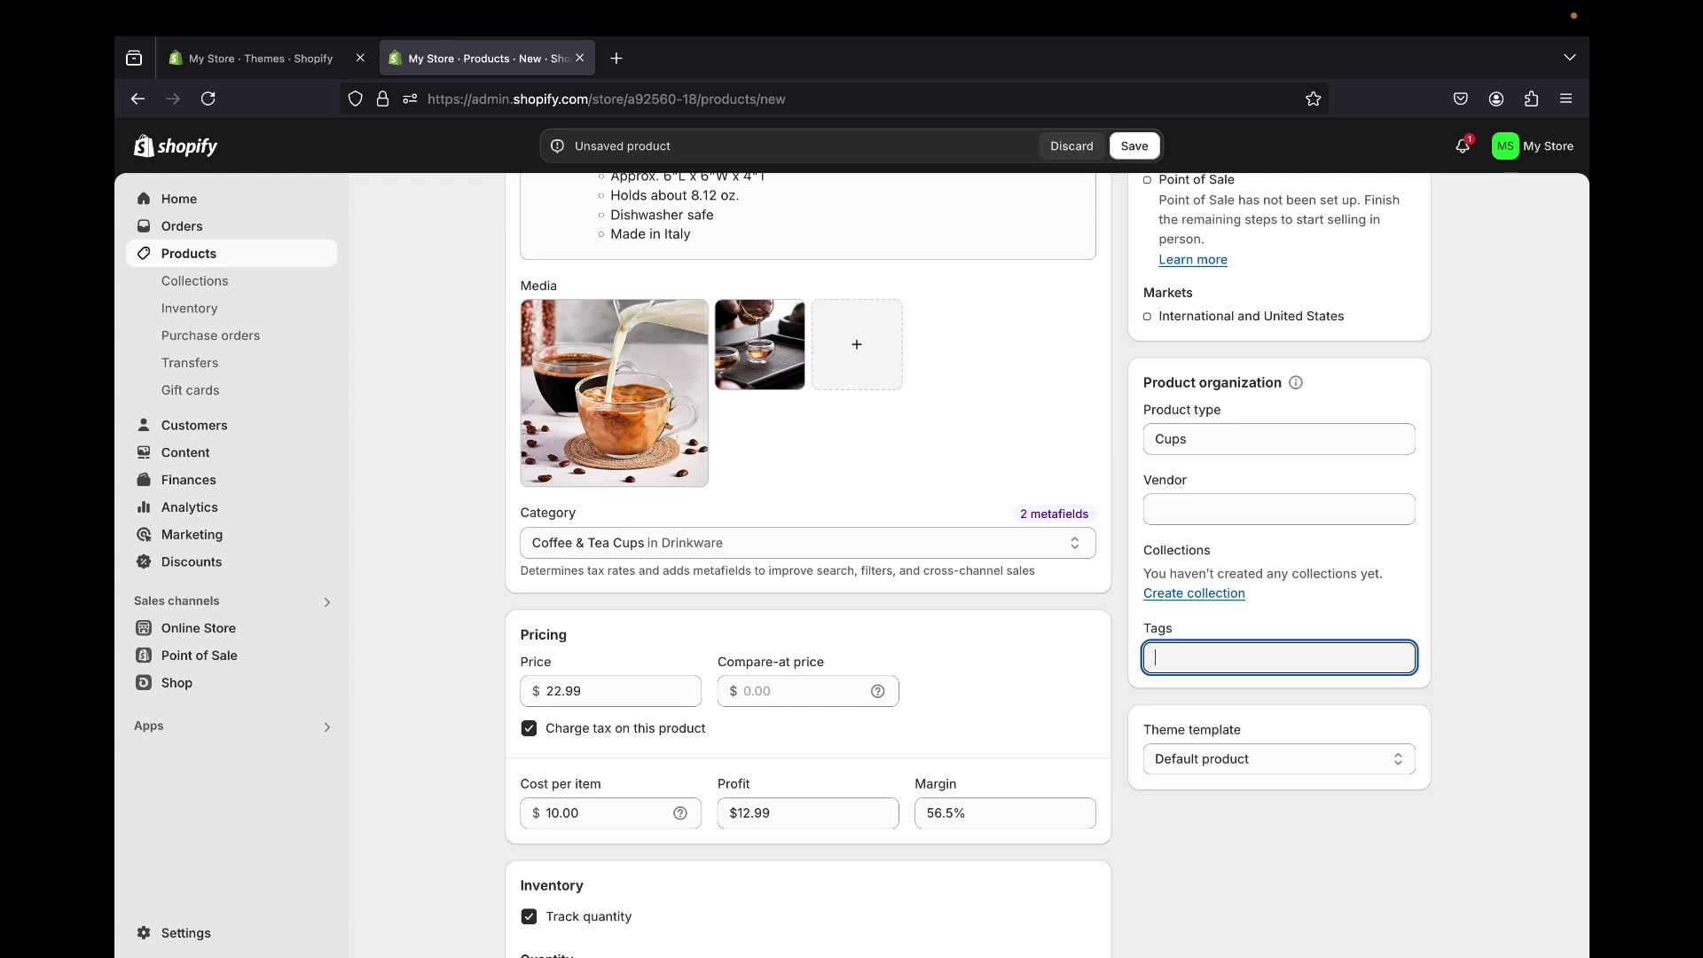
type("cups")
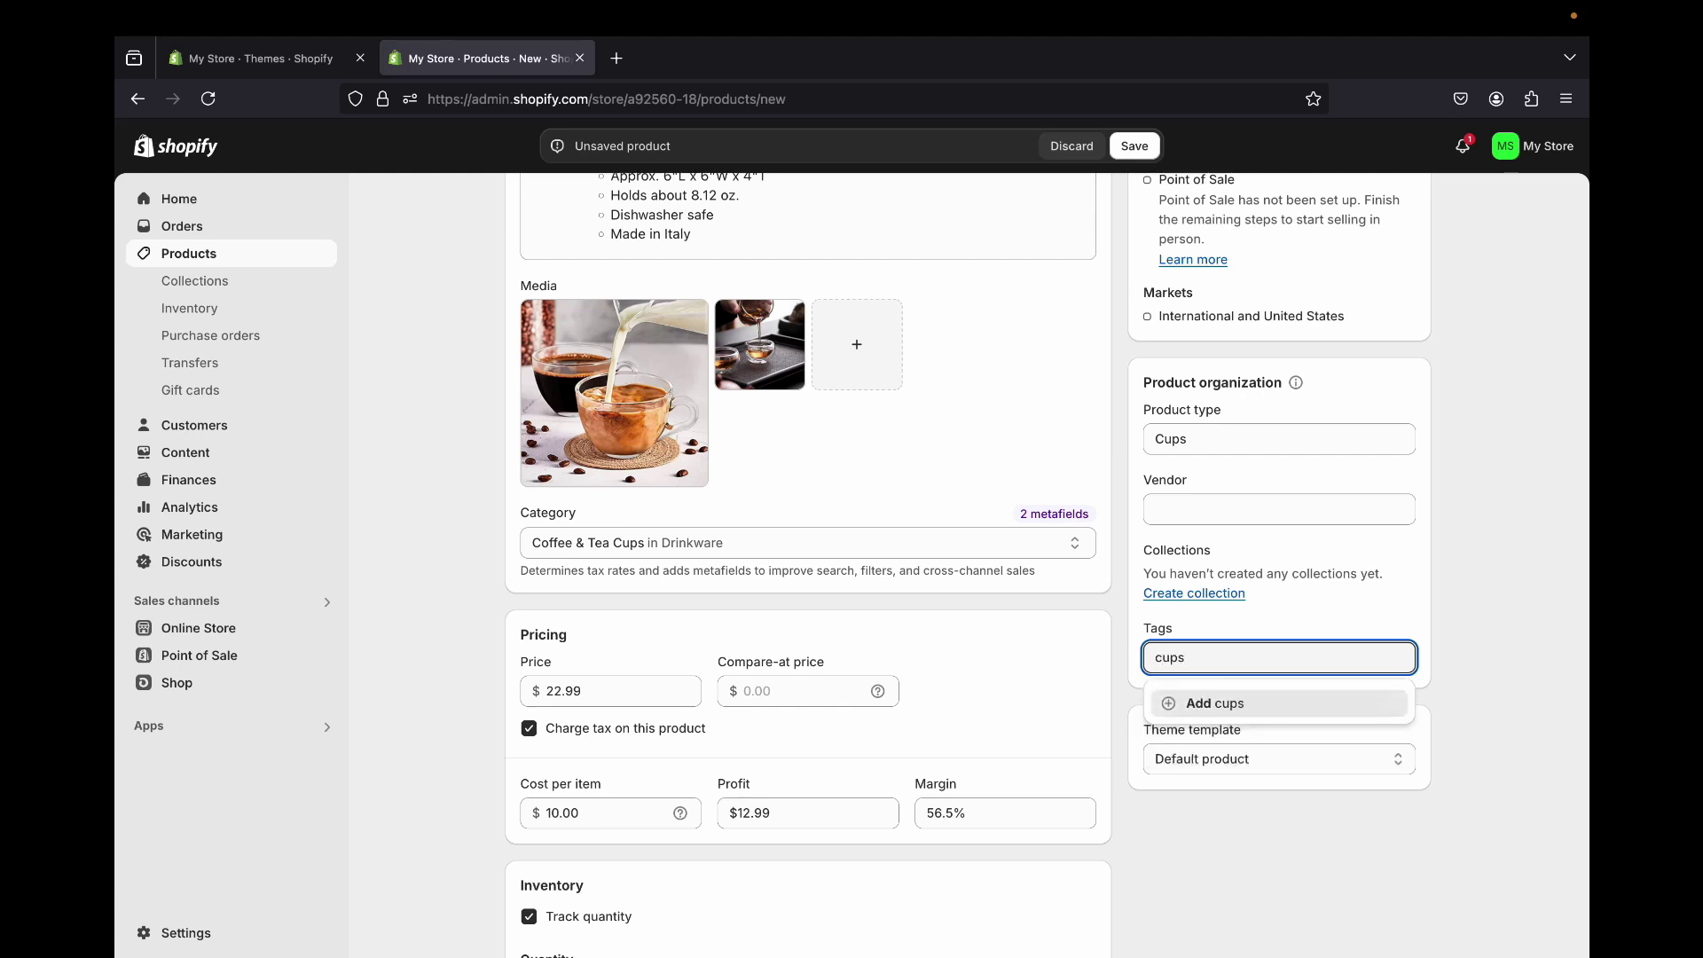
key("Return")
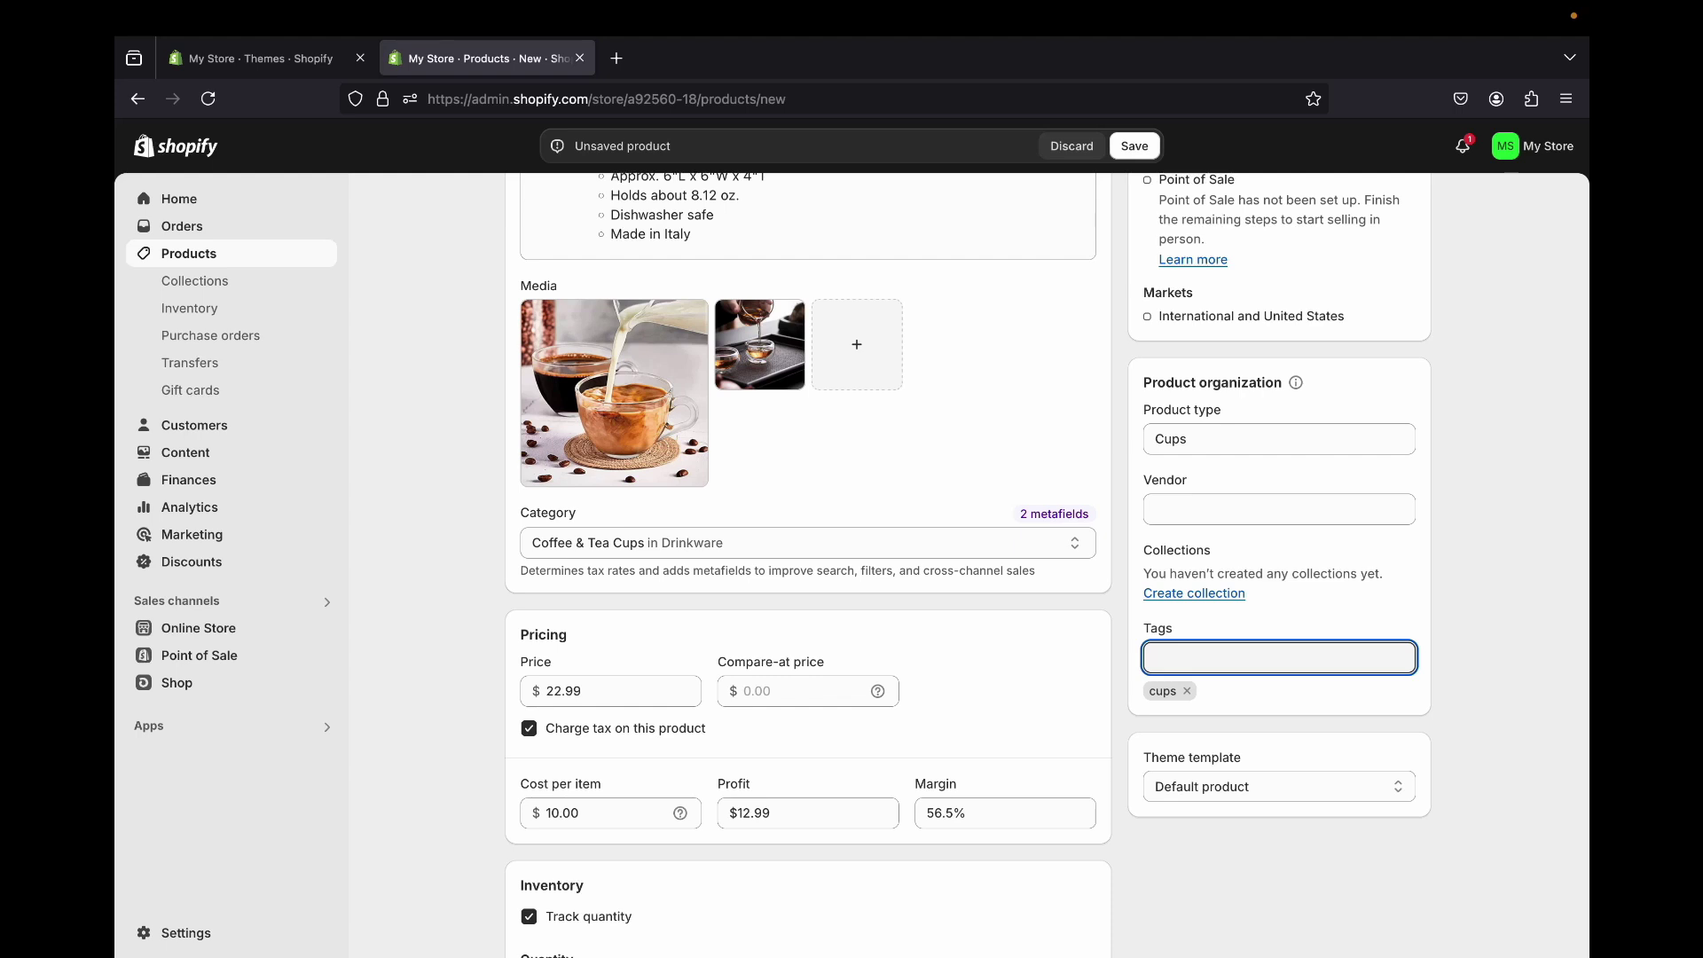
type("clear")
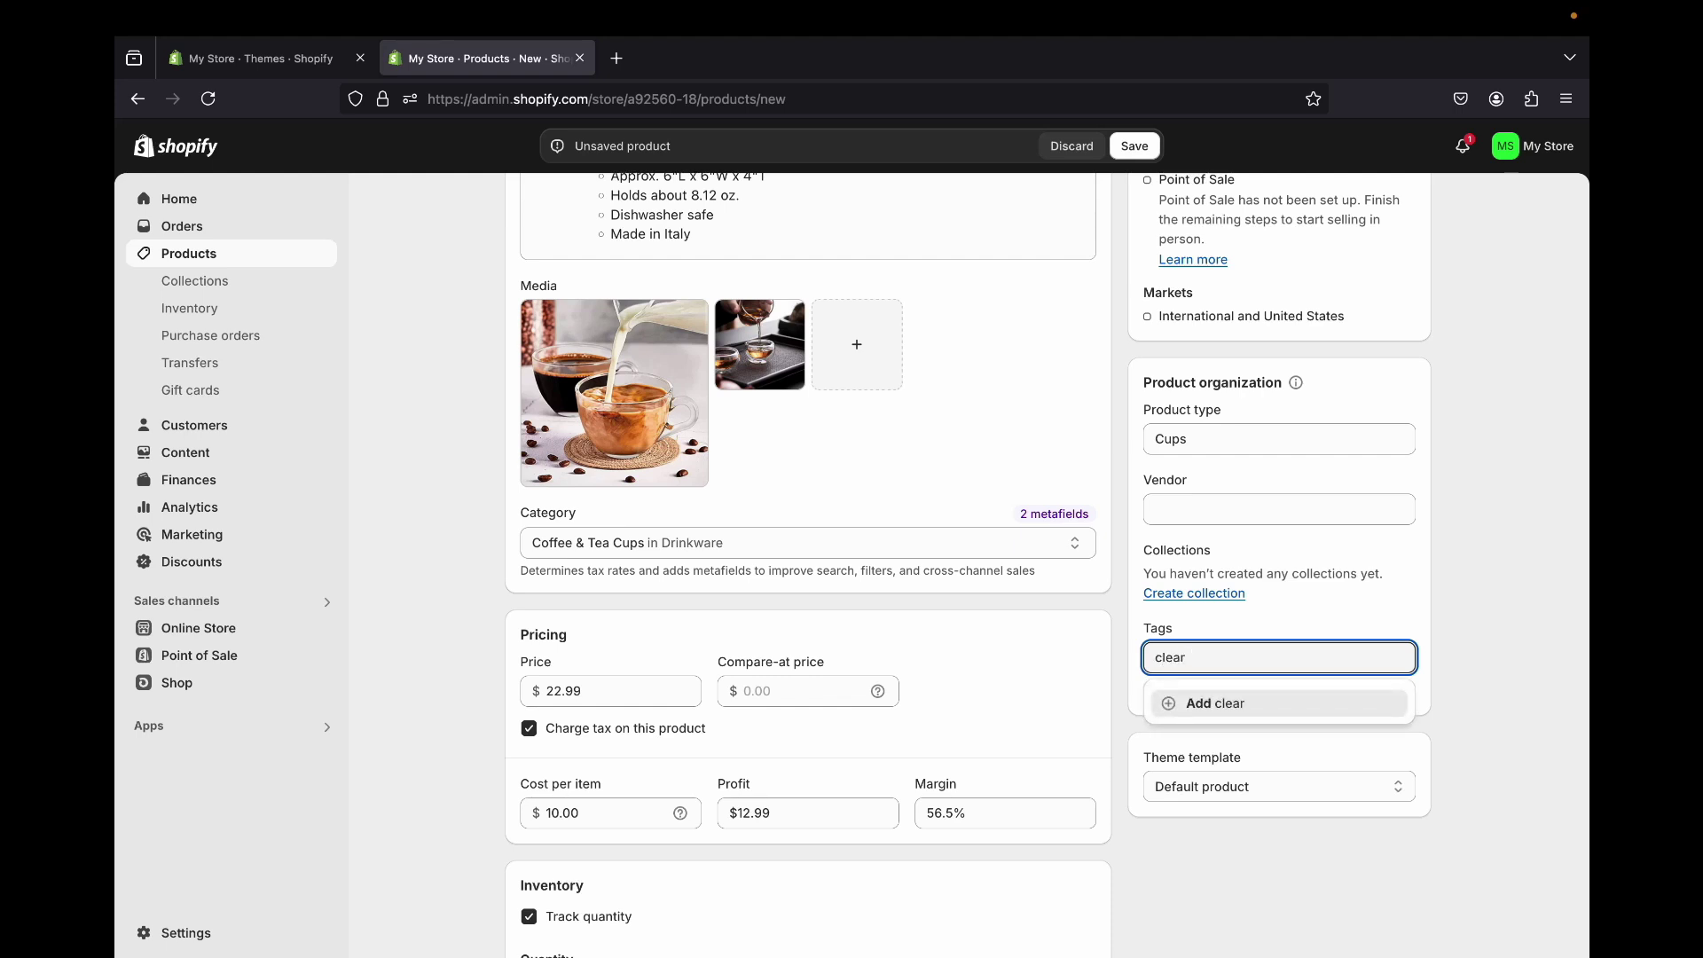
type(" cups")
key("Return")
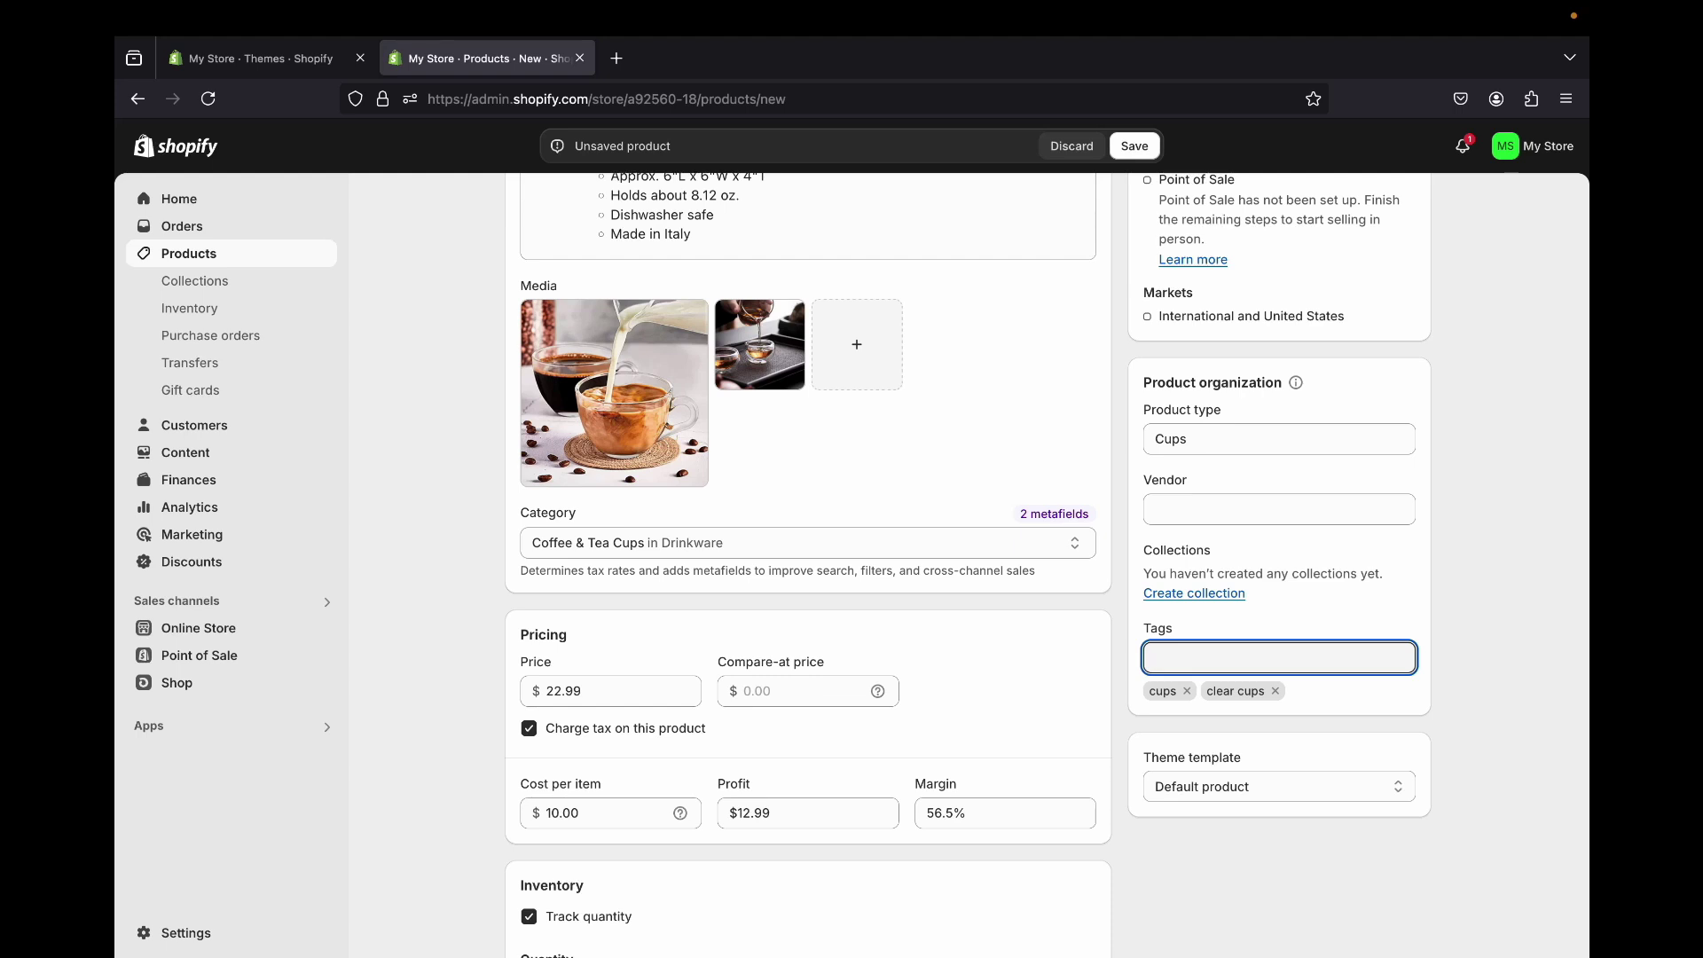
- Save the Glass Teacup product and return to the product list, discarding the leftover unsaved changes
scroll(807, 568, "up", 4)
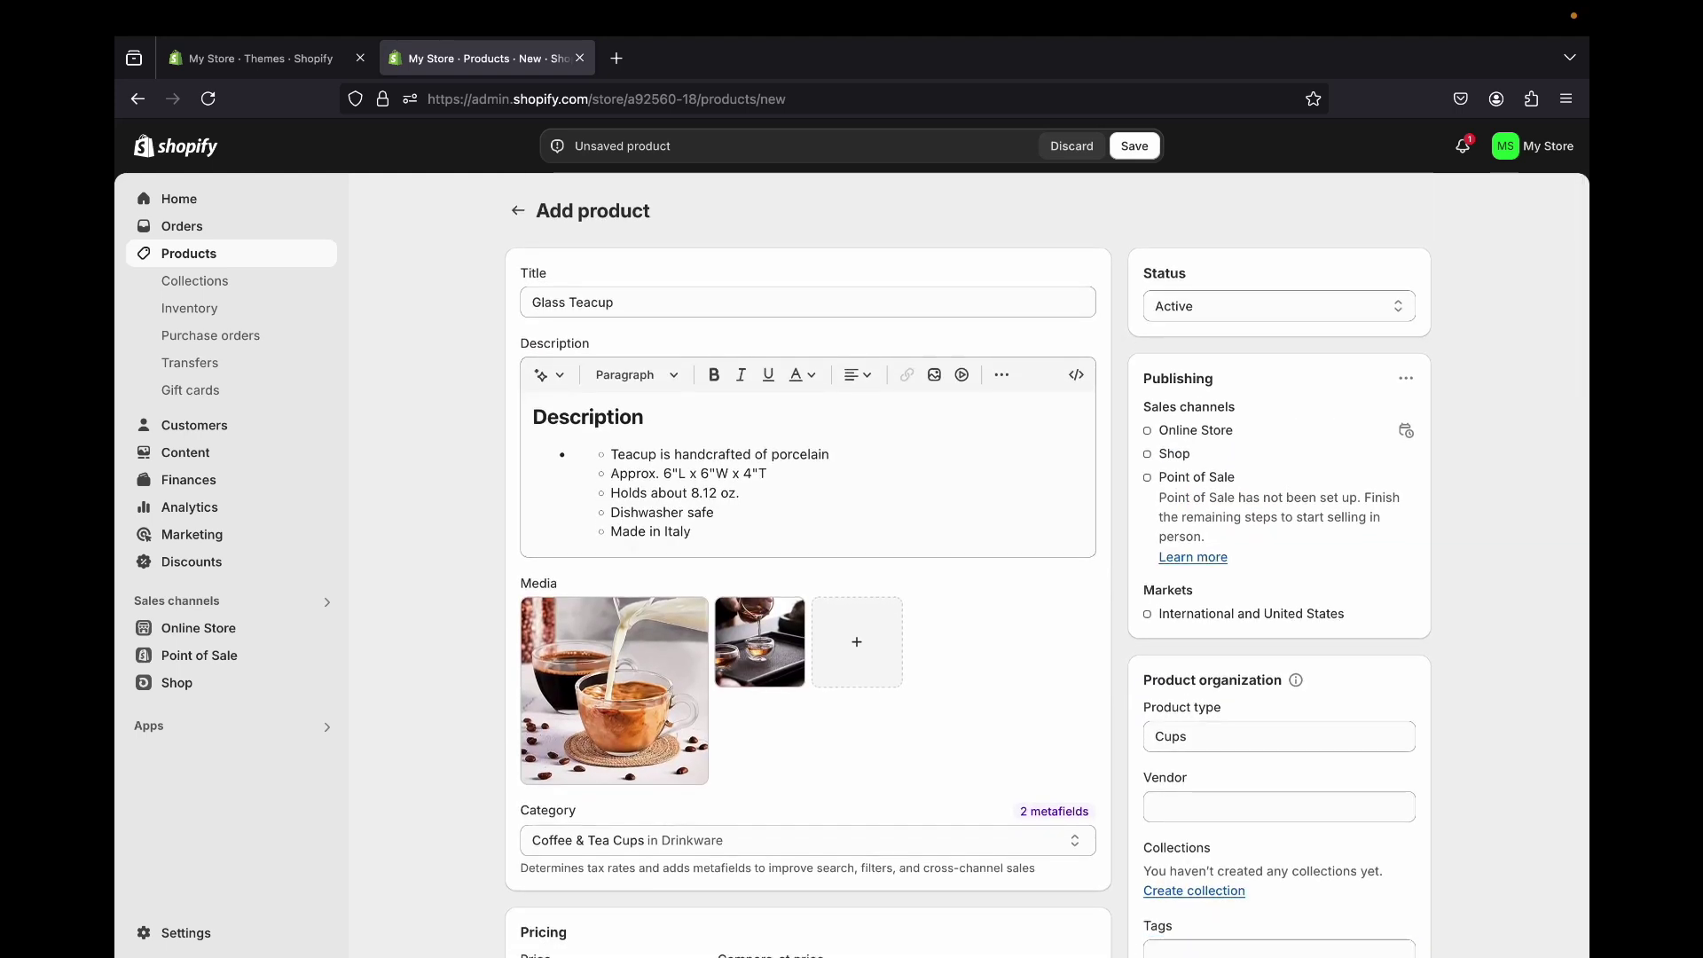
key("super+s")
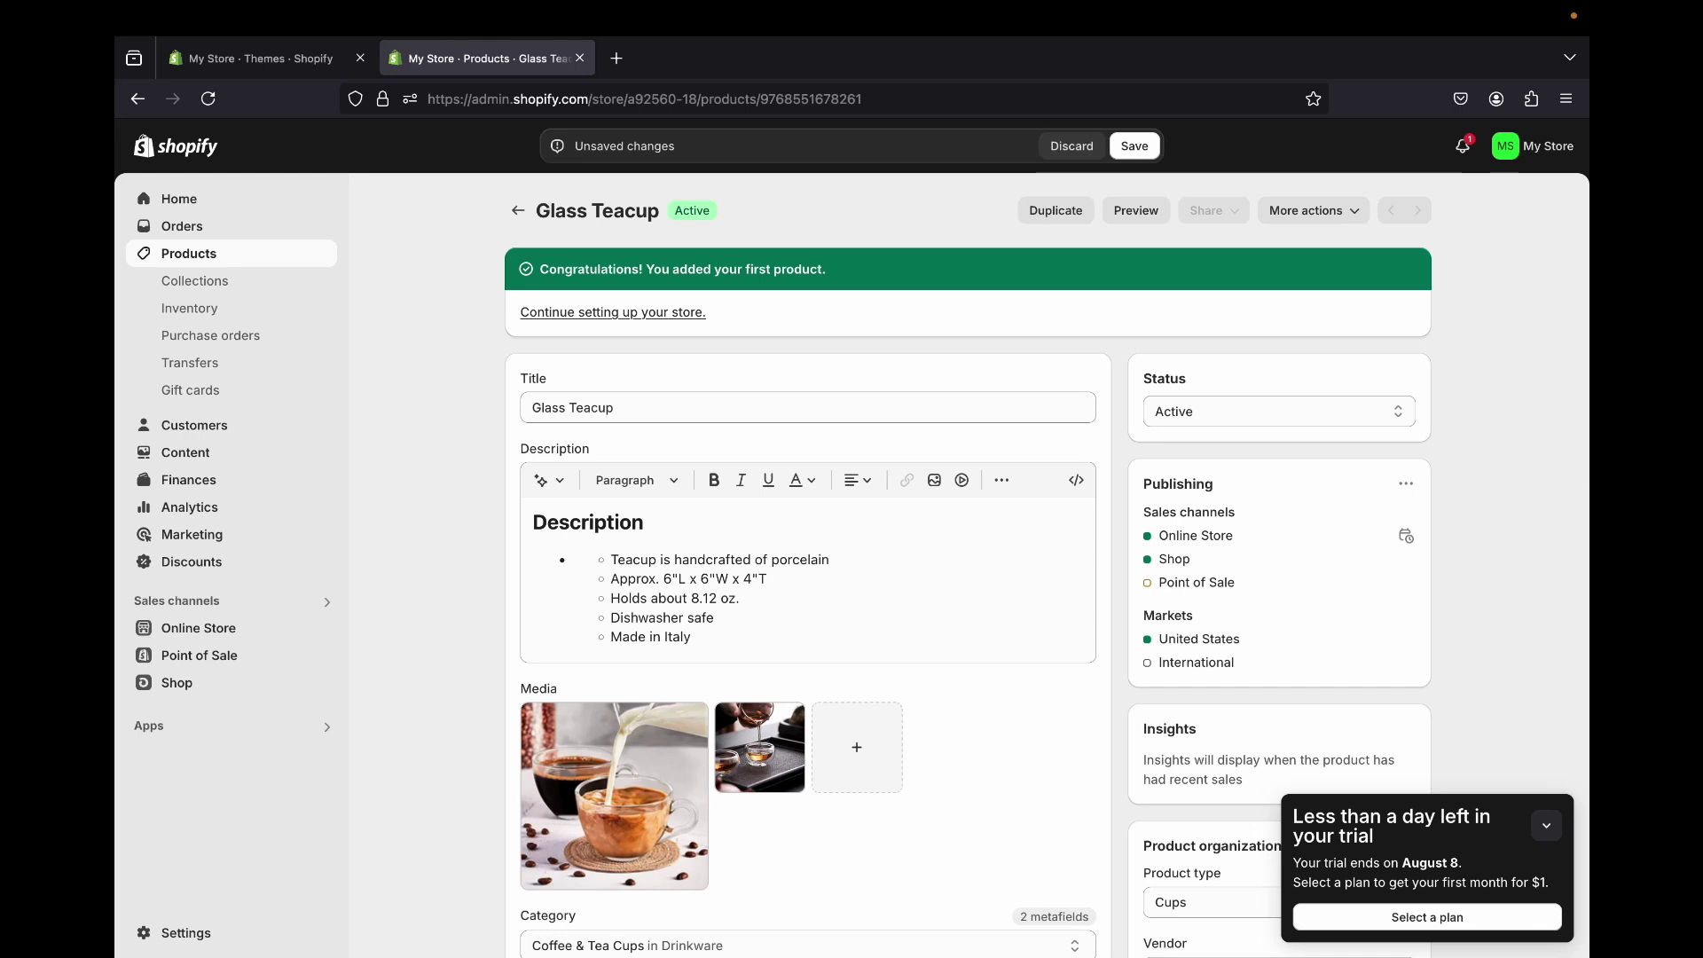
left_click(518, 210)
left_click(1071, 146)
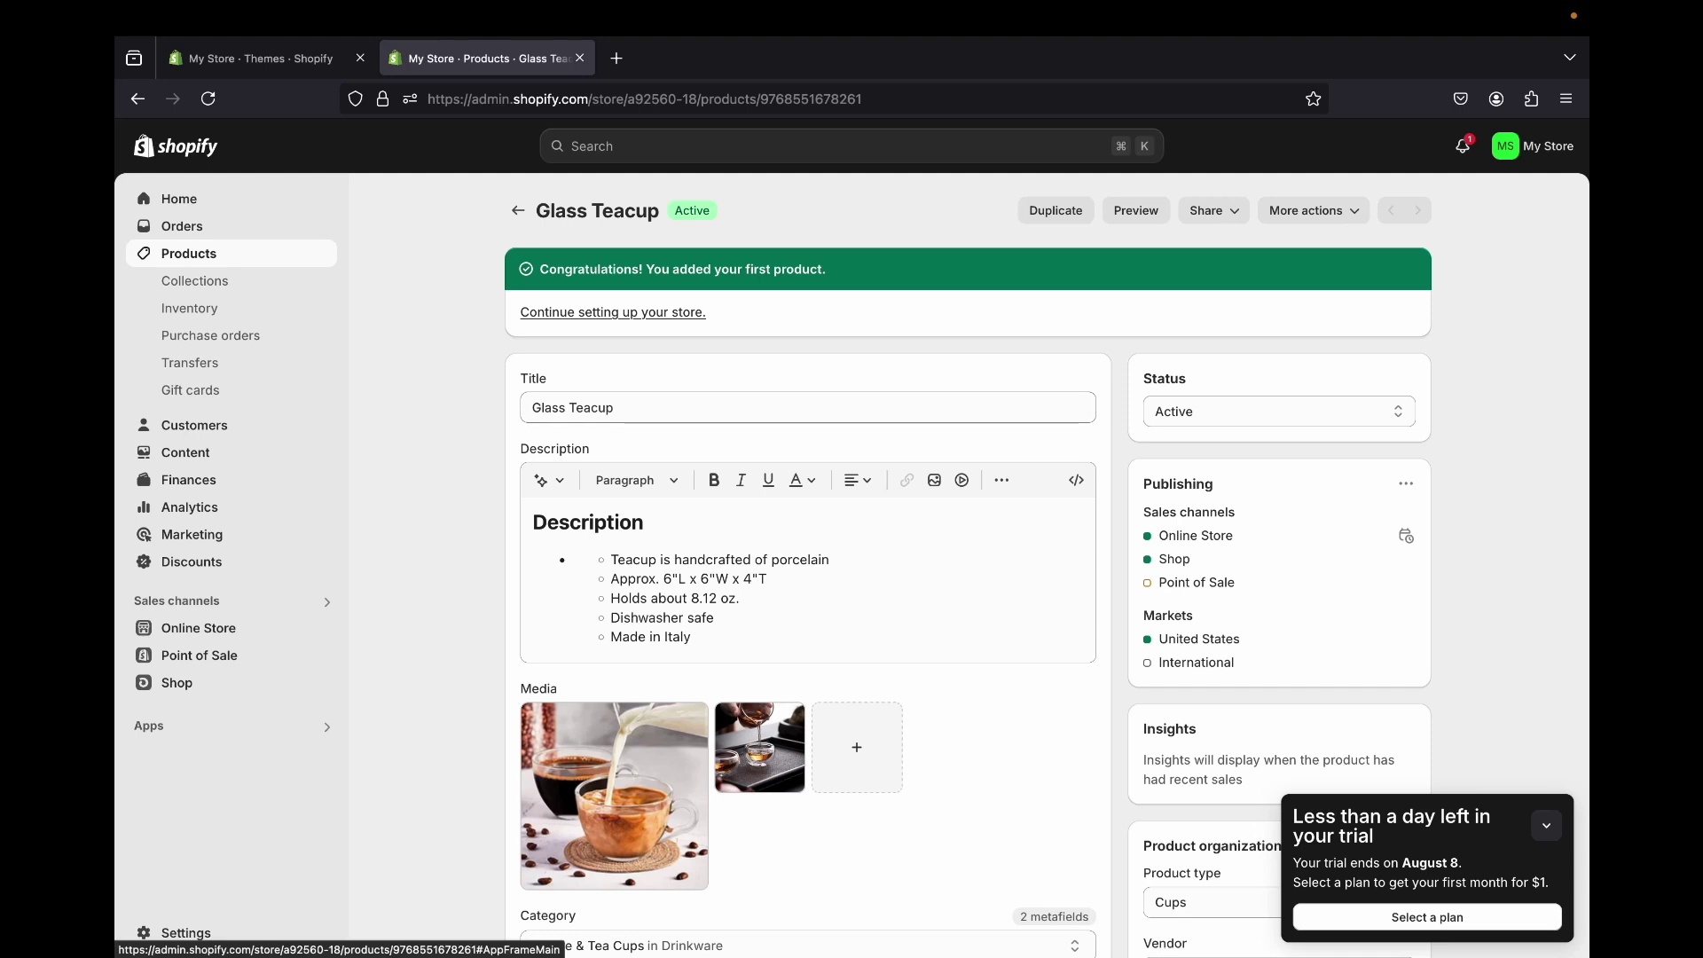
left_click(518, 210)
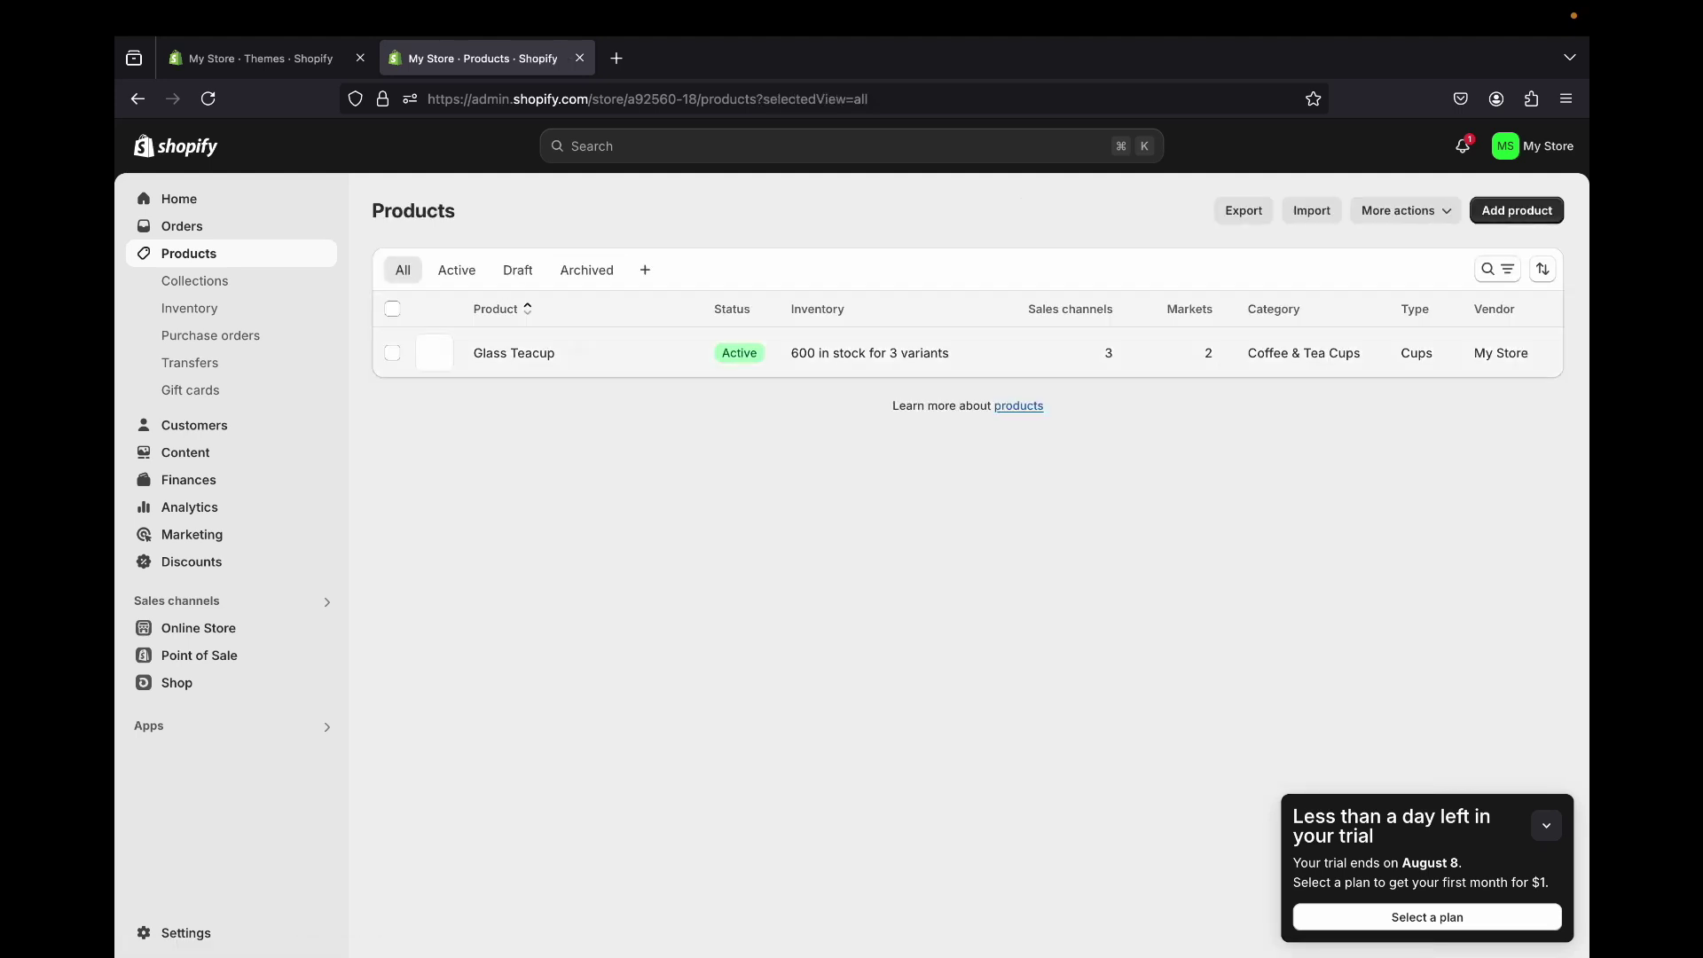
- Reopen the Glass Teacup product from the product list and review its saved details
left_click(726, 359)
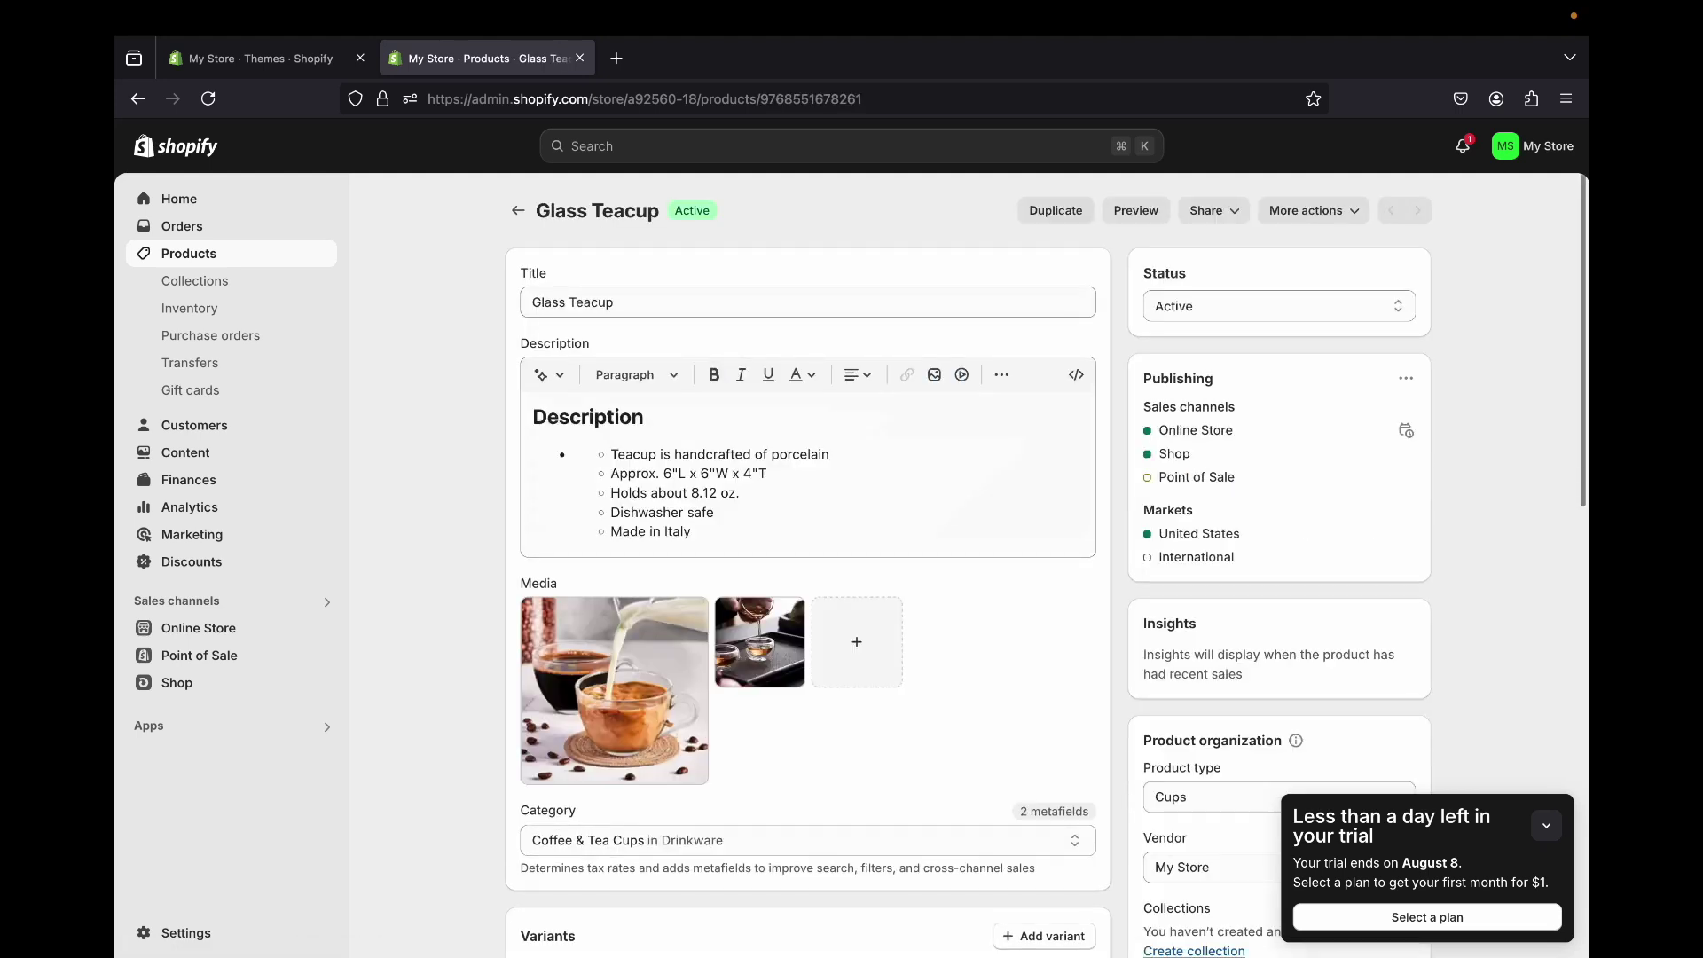
scroll(707, 475, "down", 5)
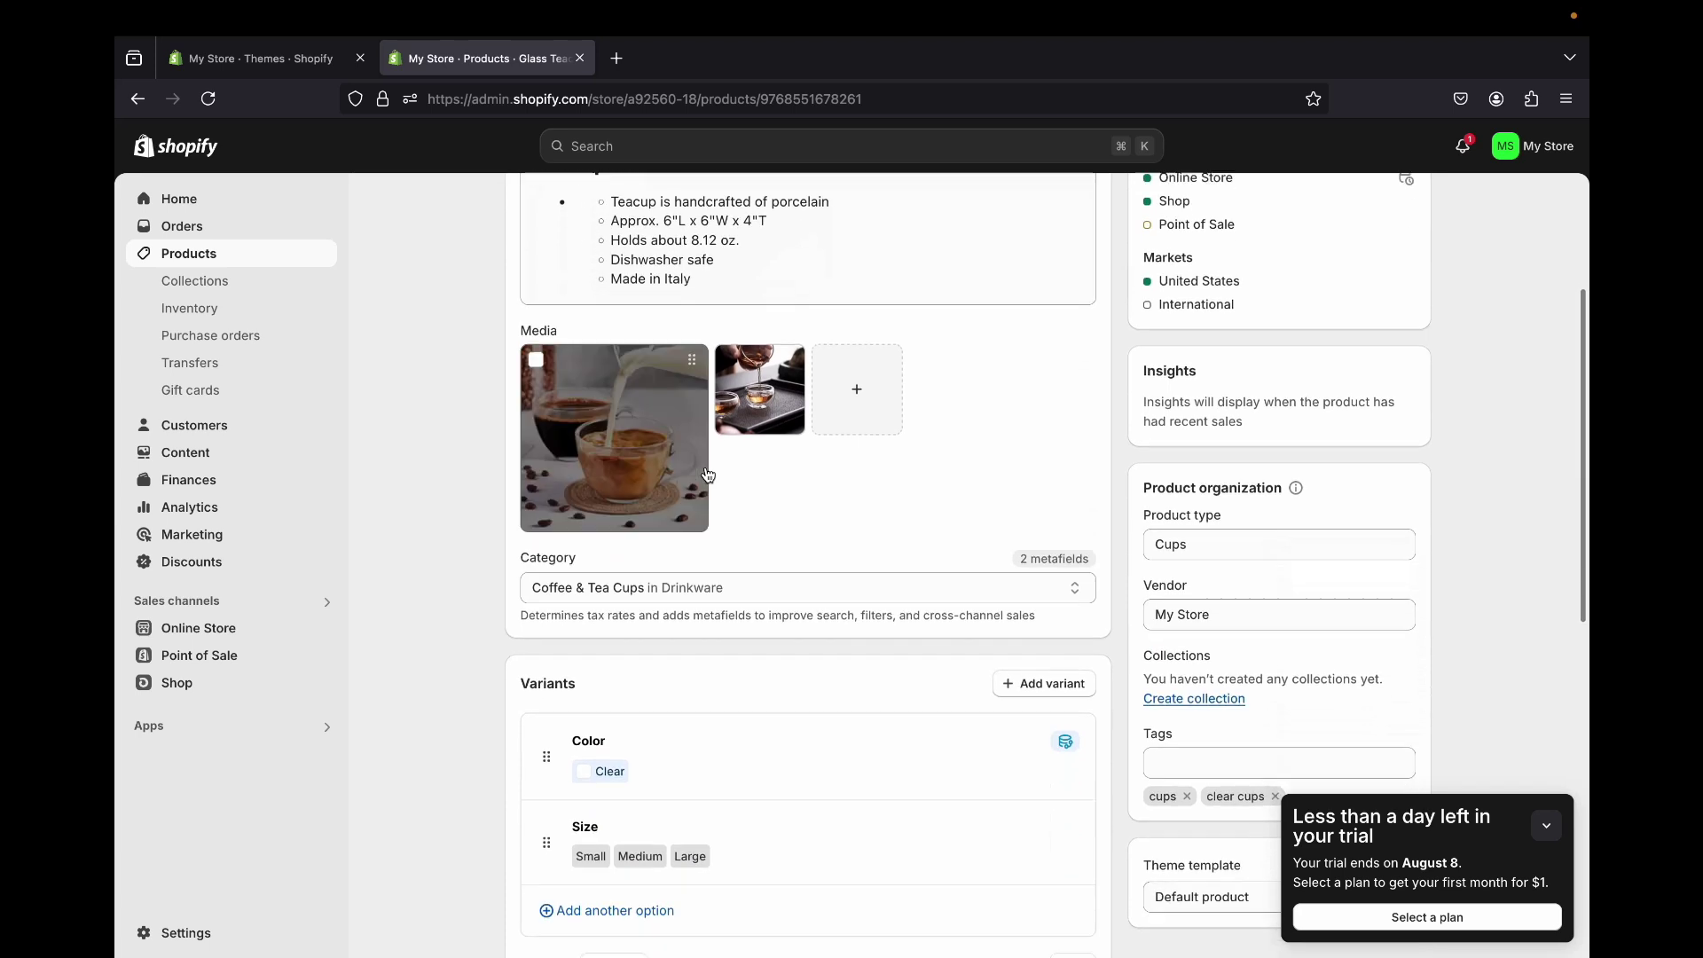
scroll(705, 475, "down", 3)
scroll(705, 476, "up", 10)
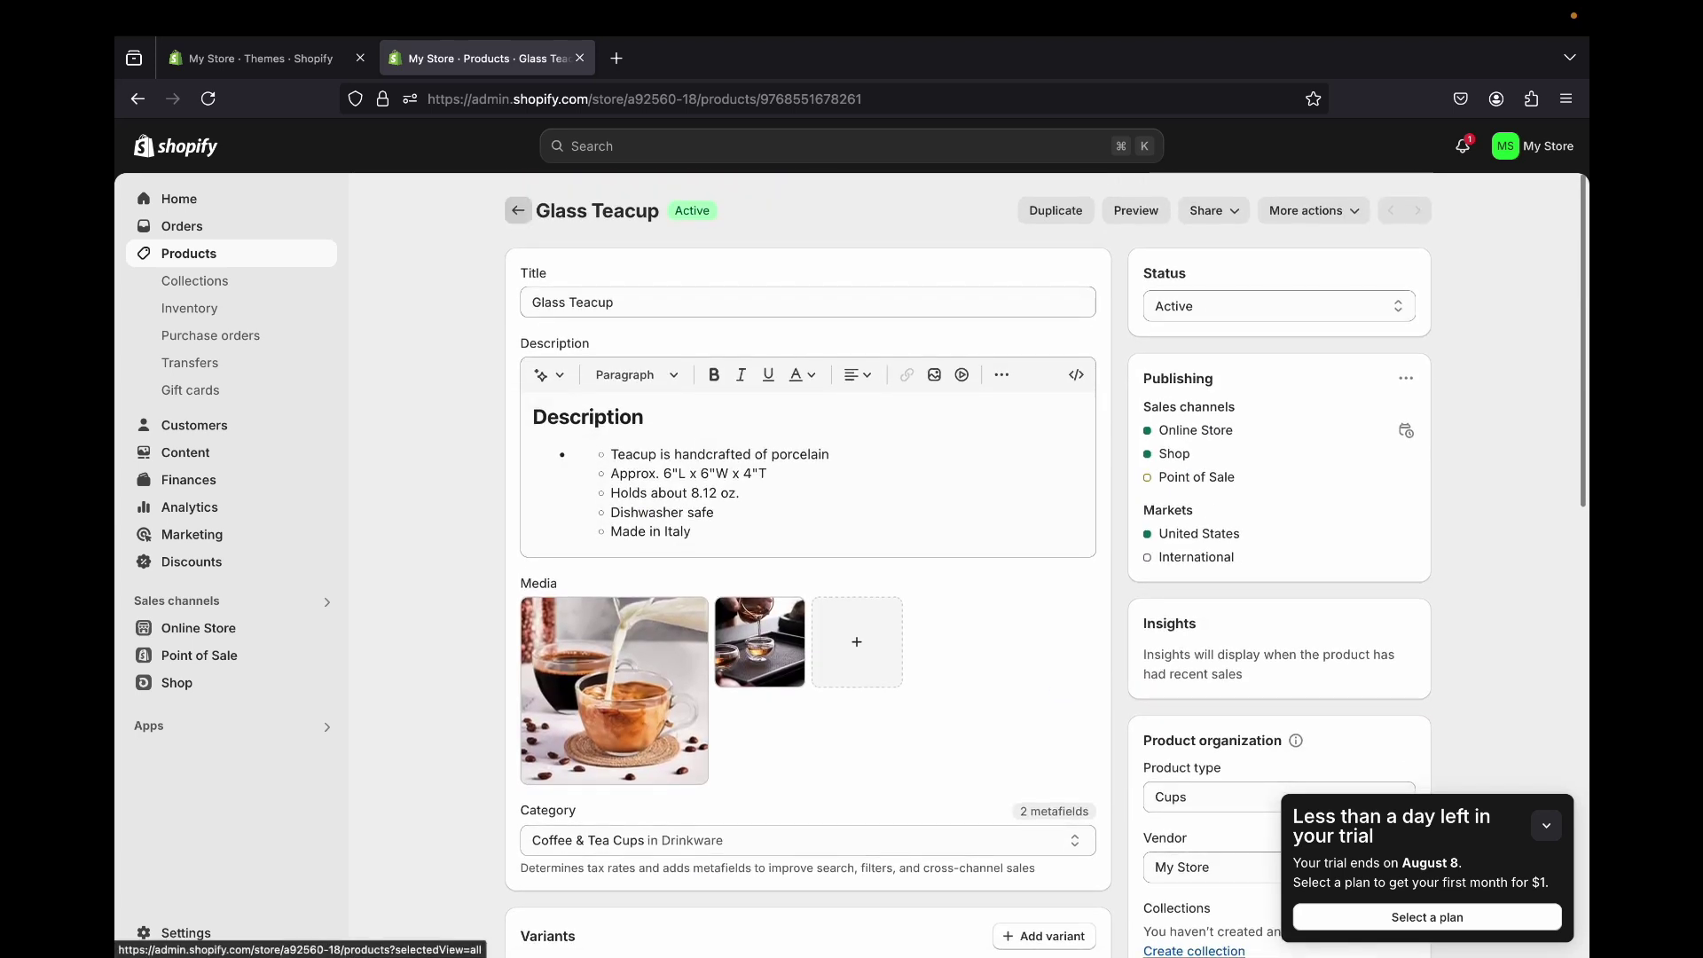
- Review the Glass Teacup details, return to the product list, and look at the blank new product form before going back
scroll(807, 533, "down", 2)
scroll(807, 532, "up", 2)
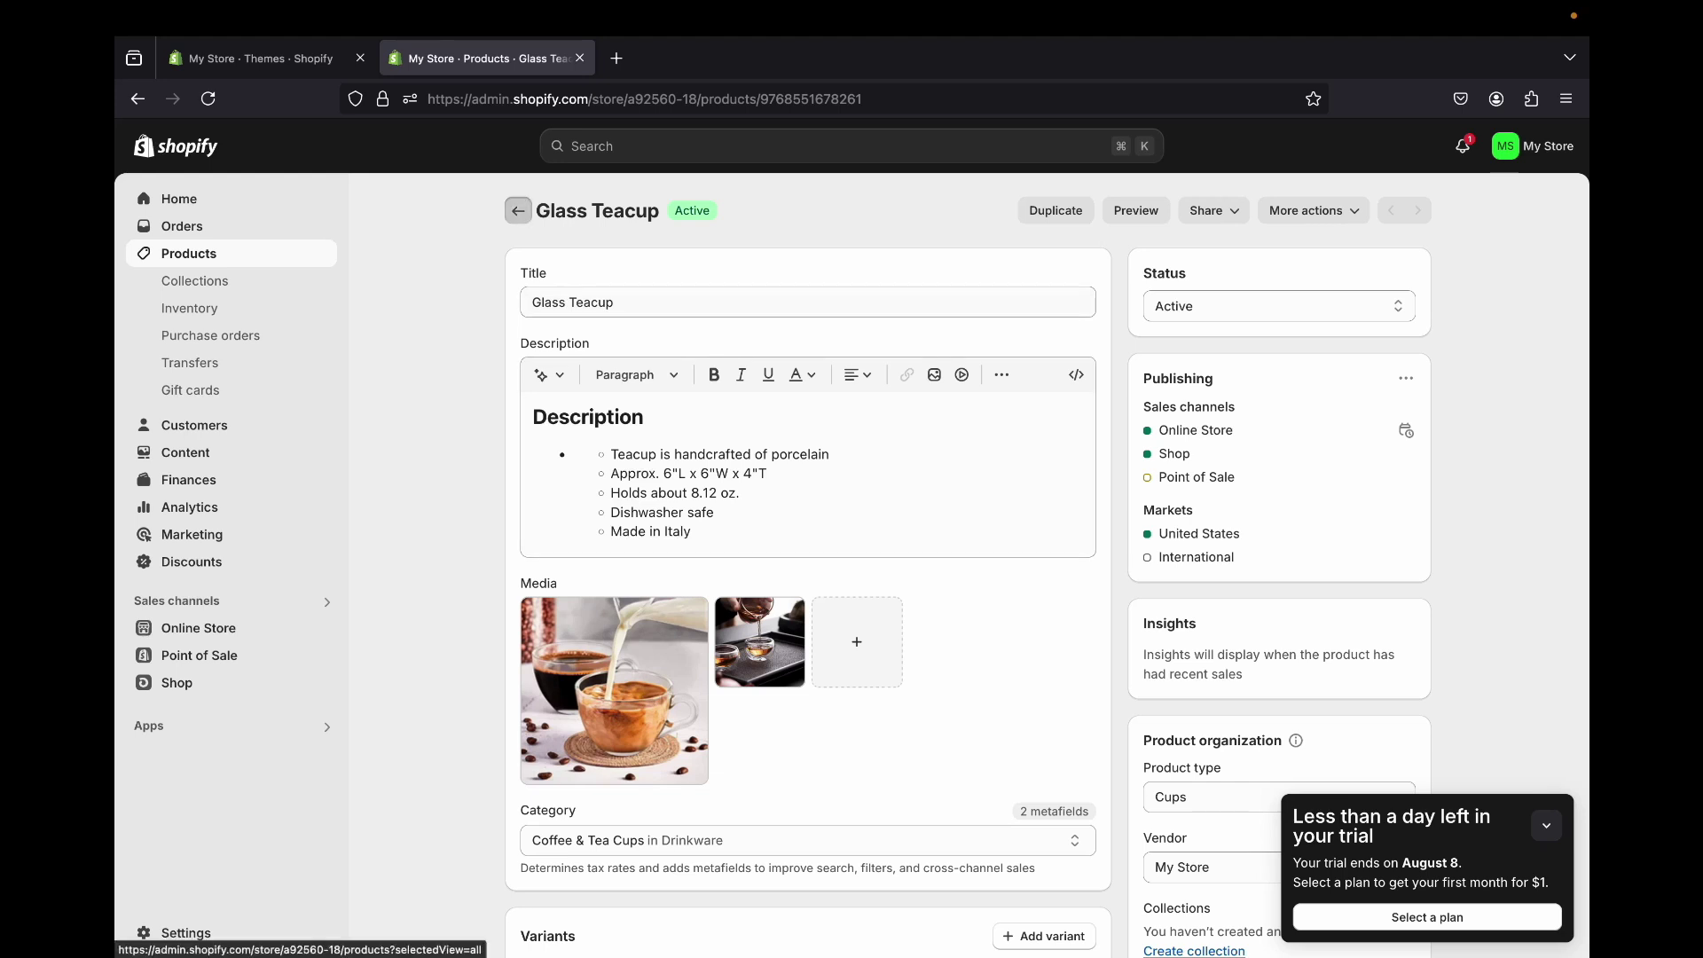
left_click(517, 210)
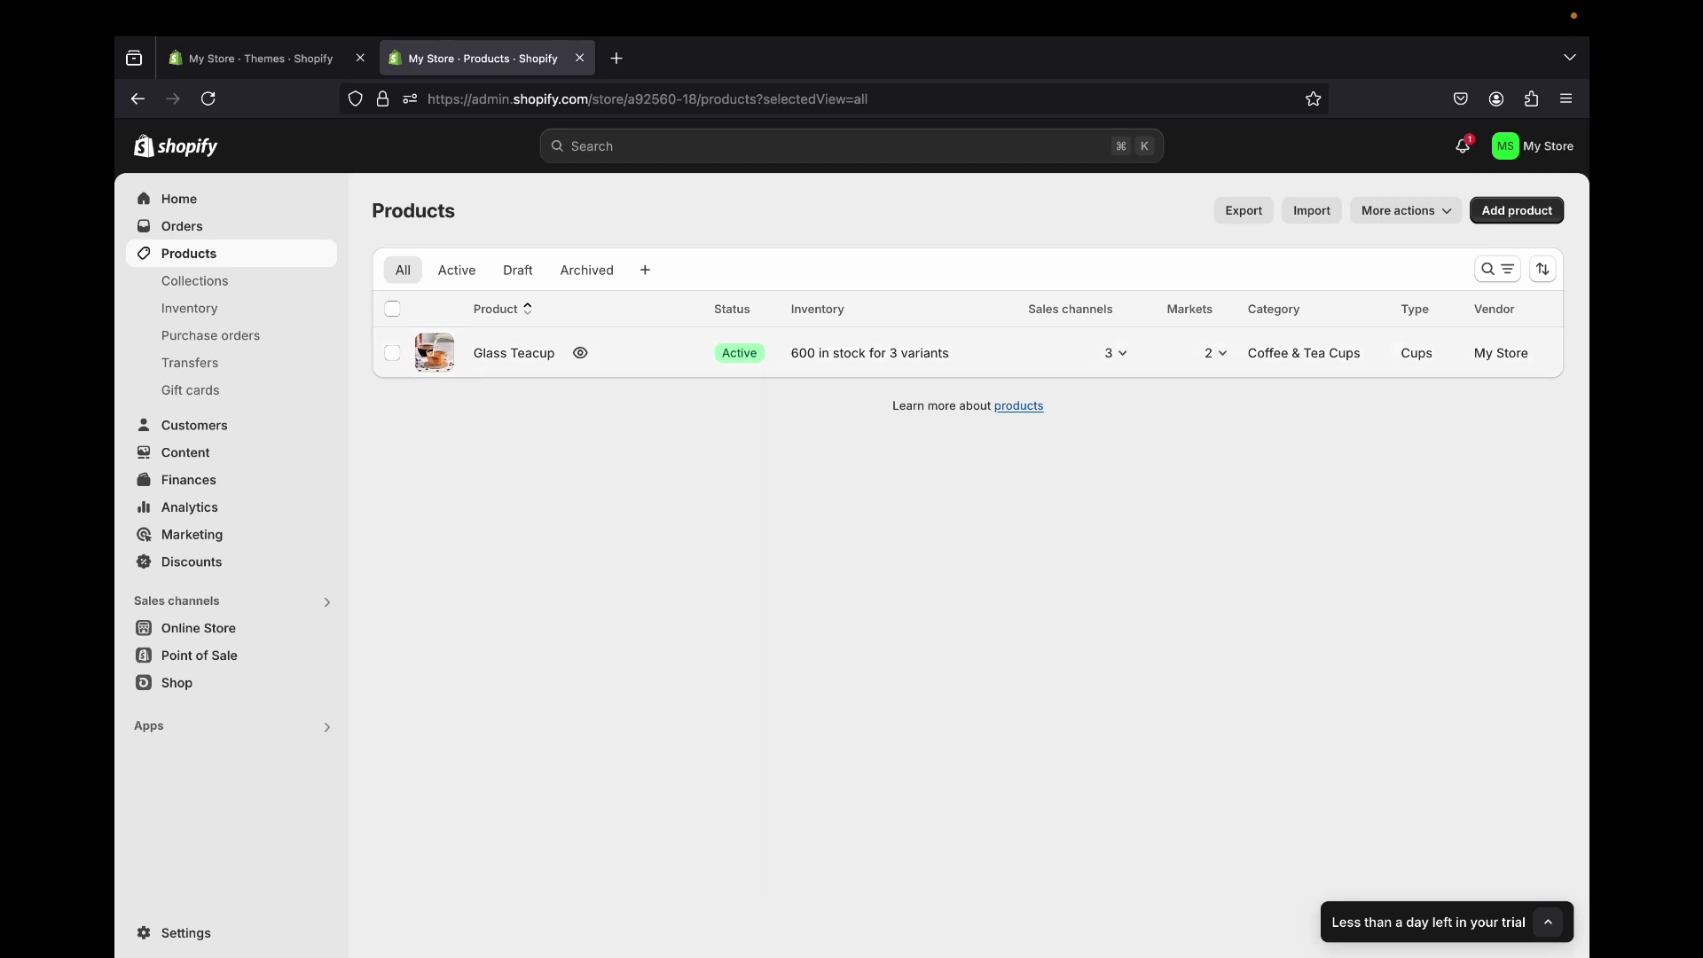
left_click(1517, 210)
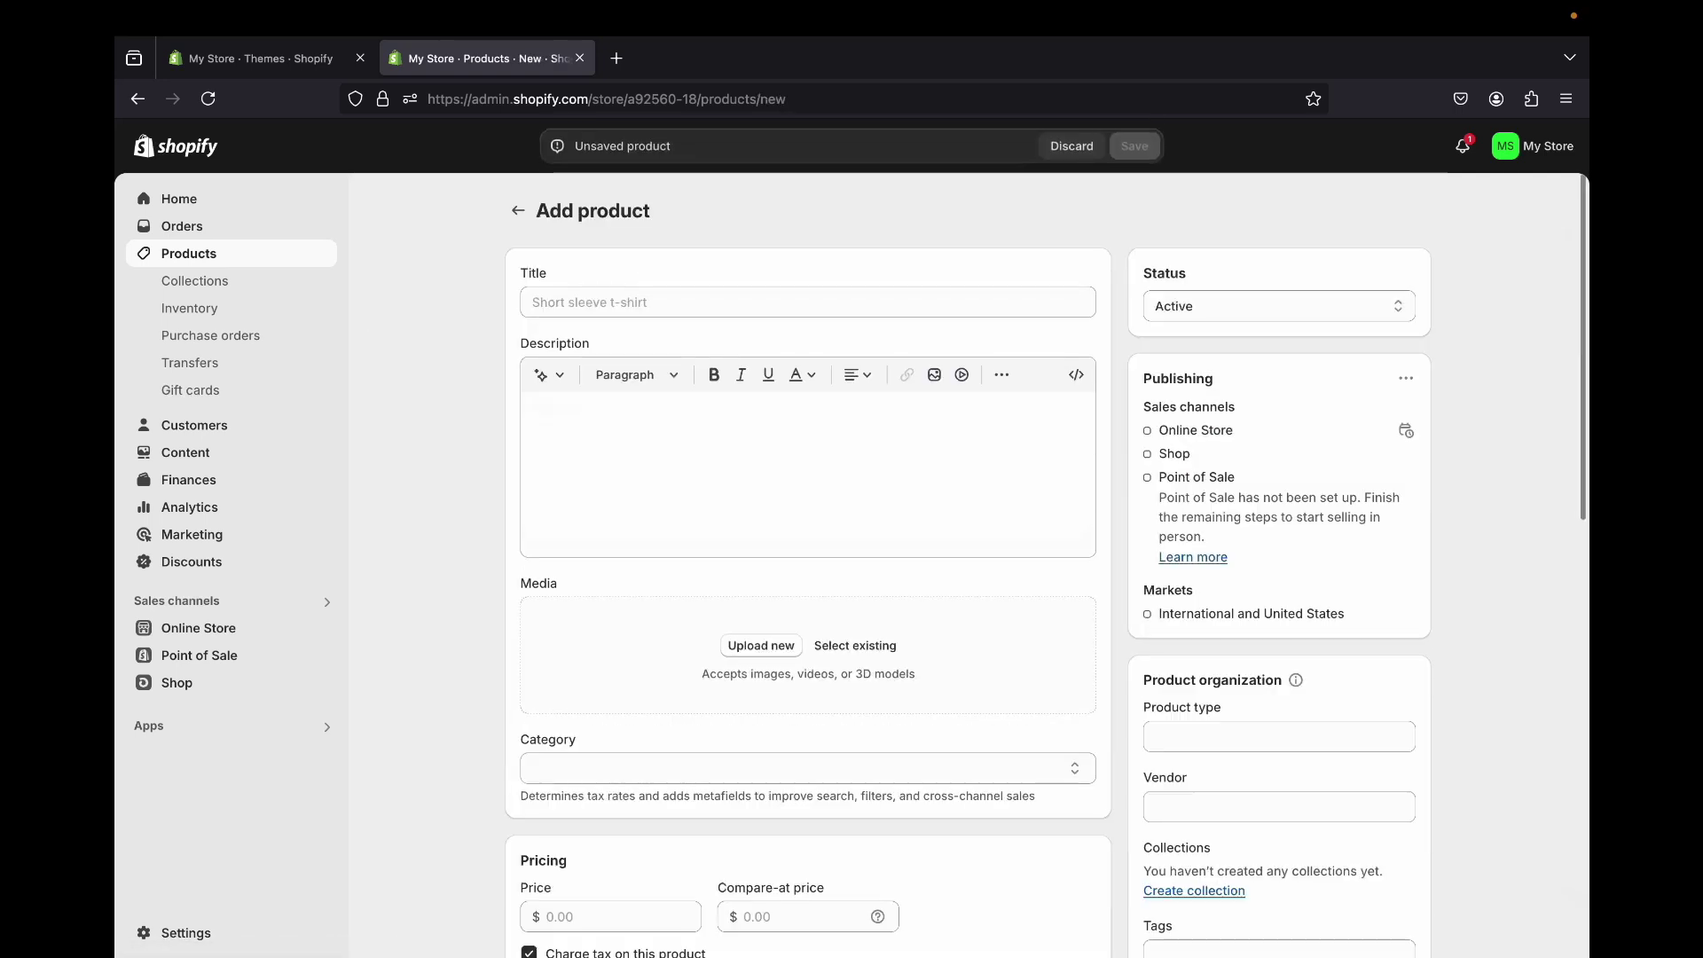
key("super+Left")
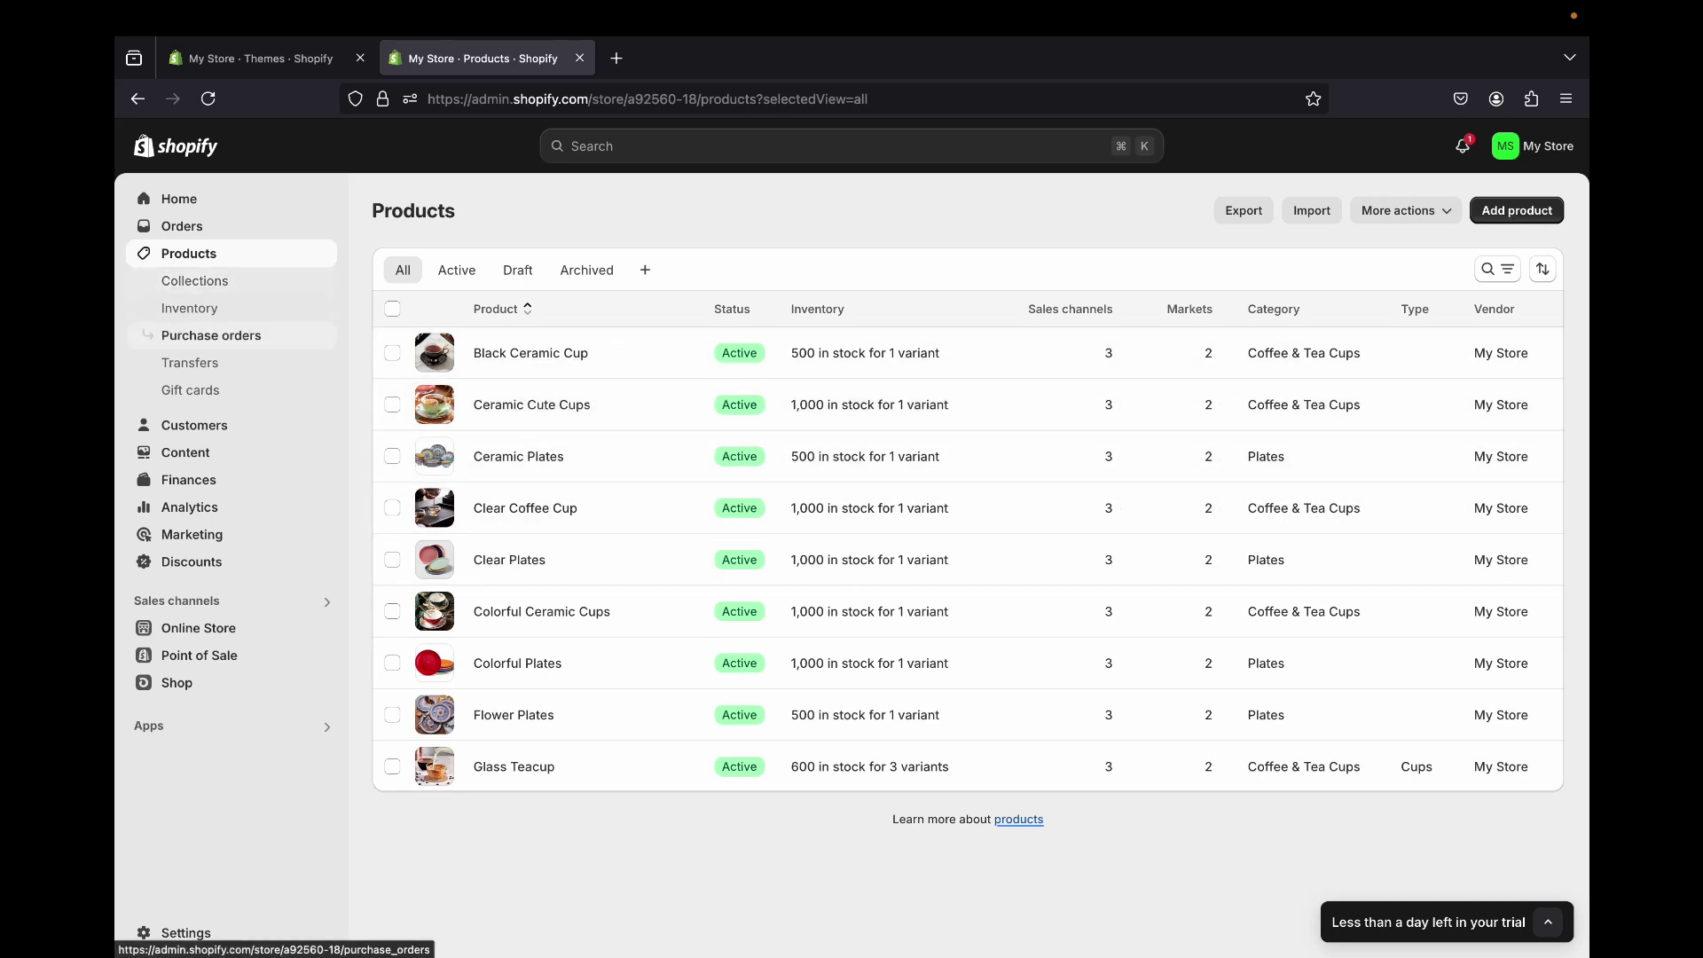
- Start a new collection titled "Clear Coffee Cups"
left_click(195, 280)
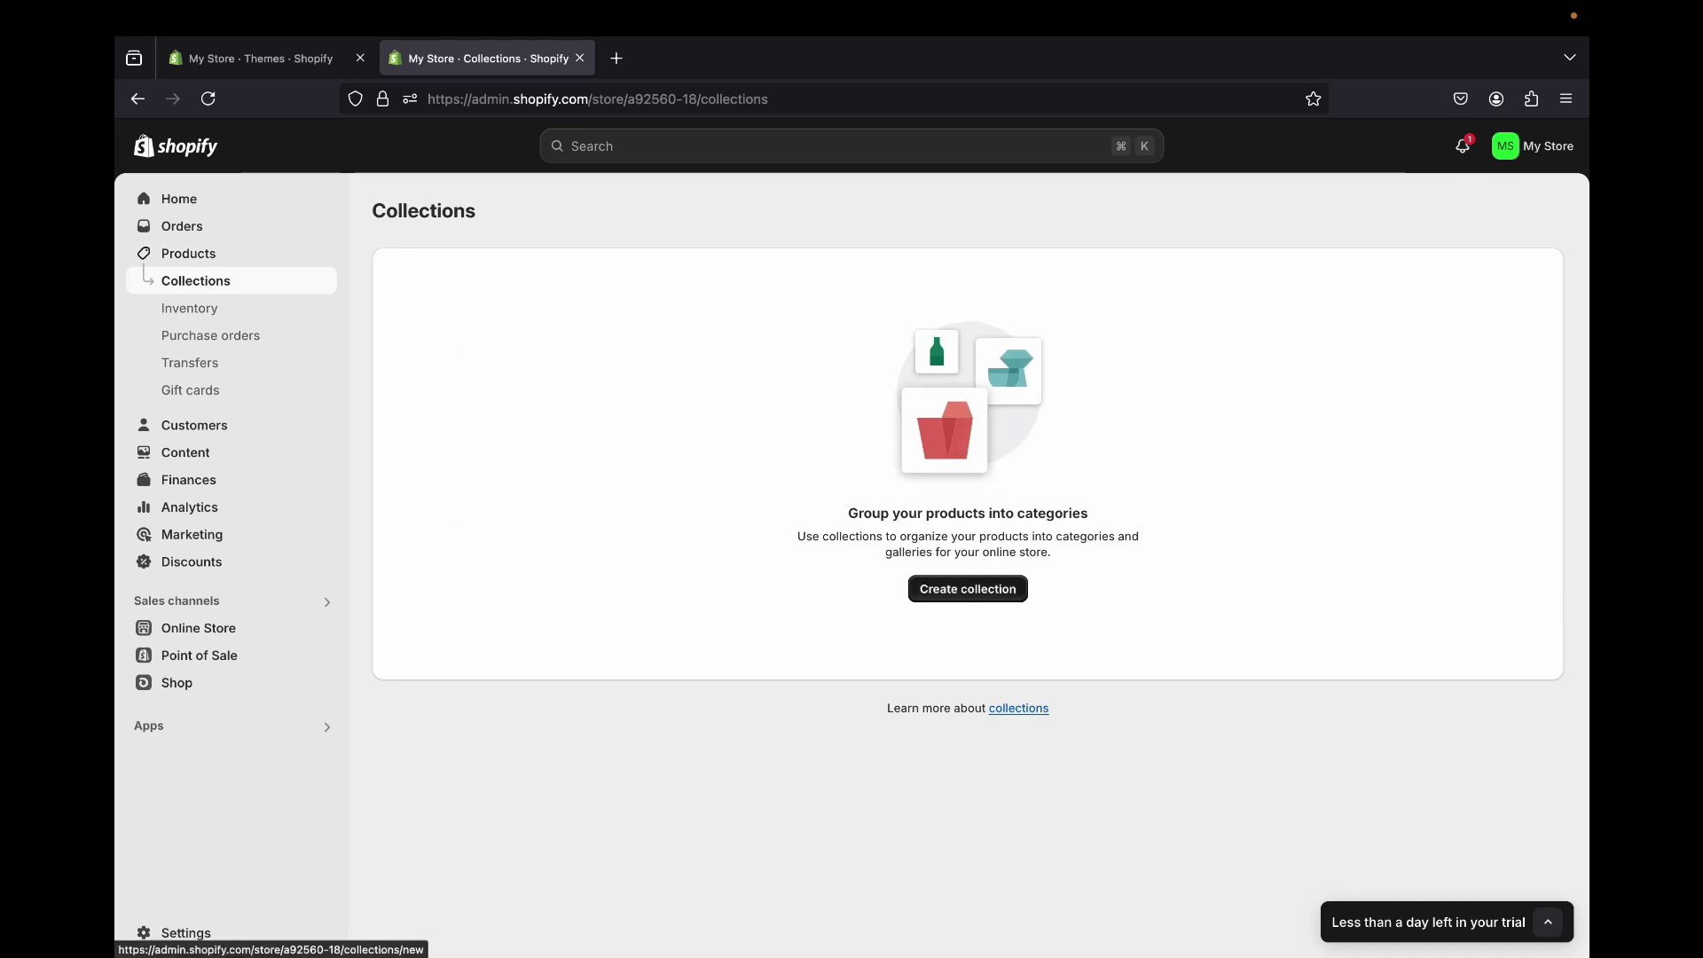
left_click(966, 590)
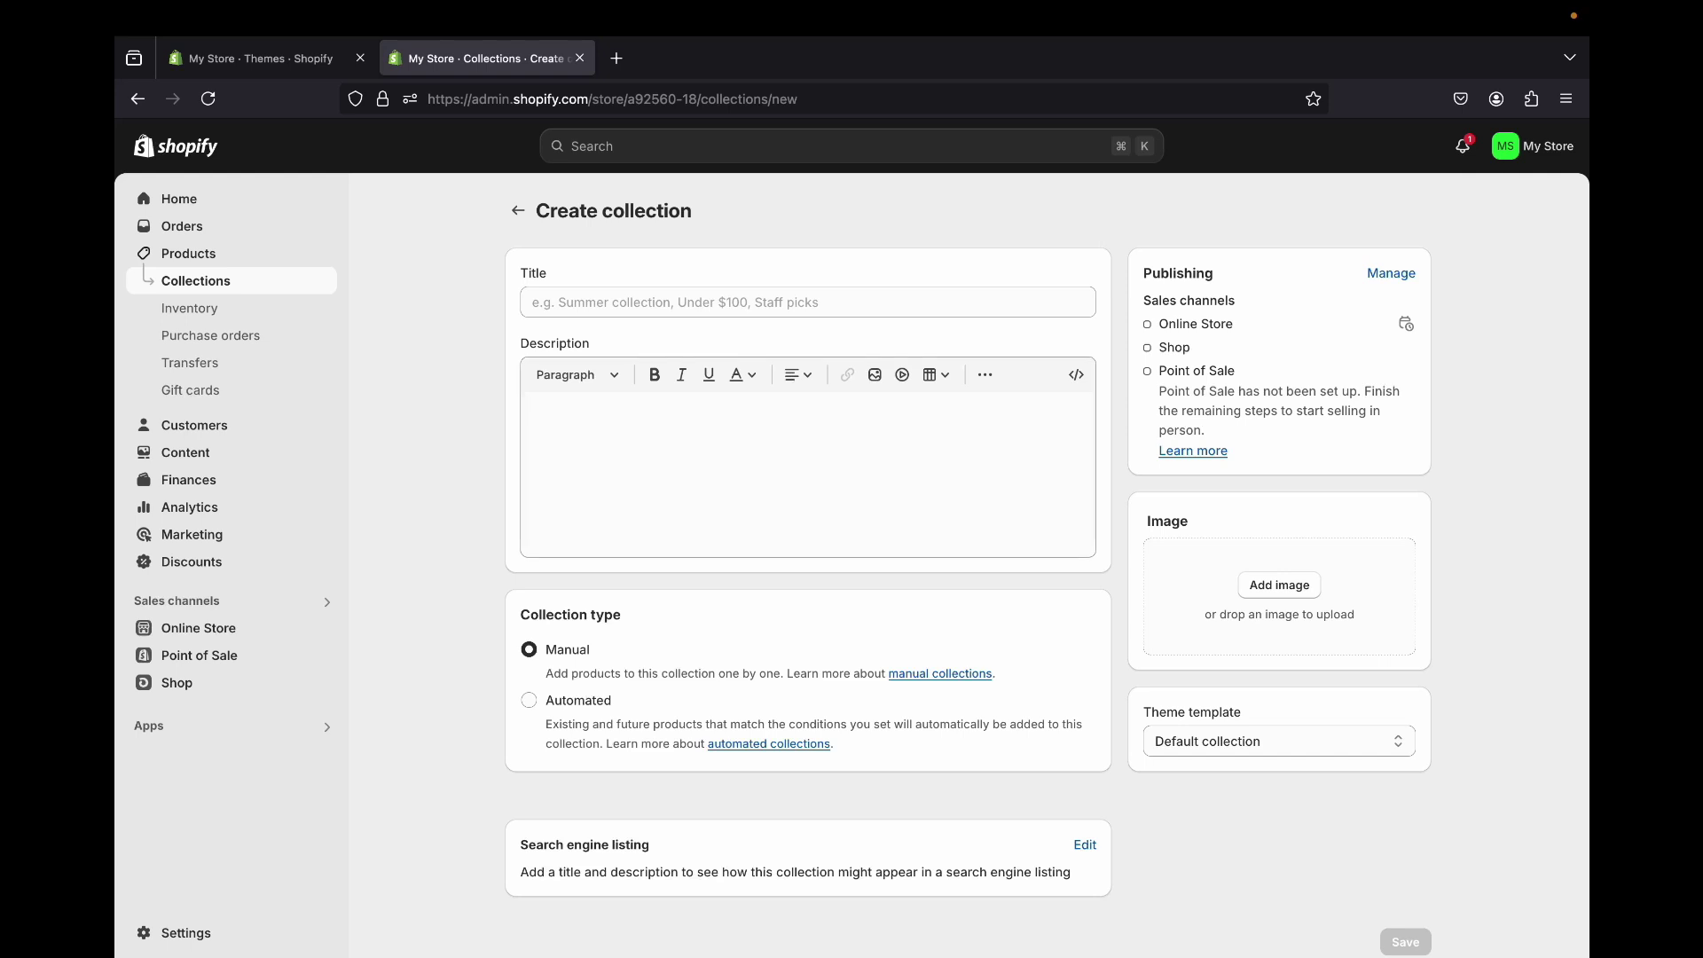
left_click(532, 302)
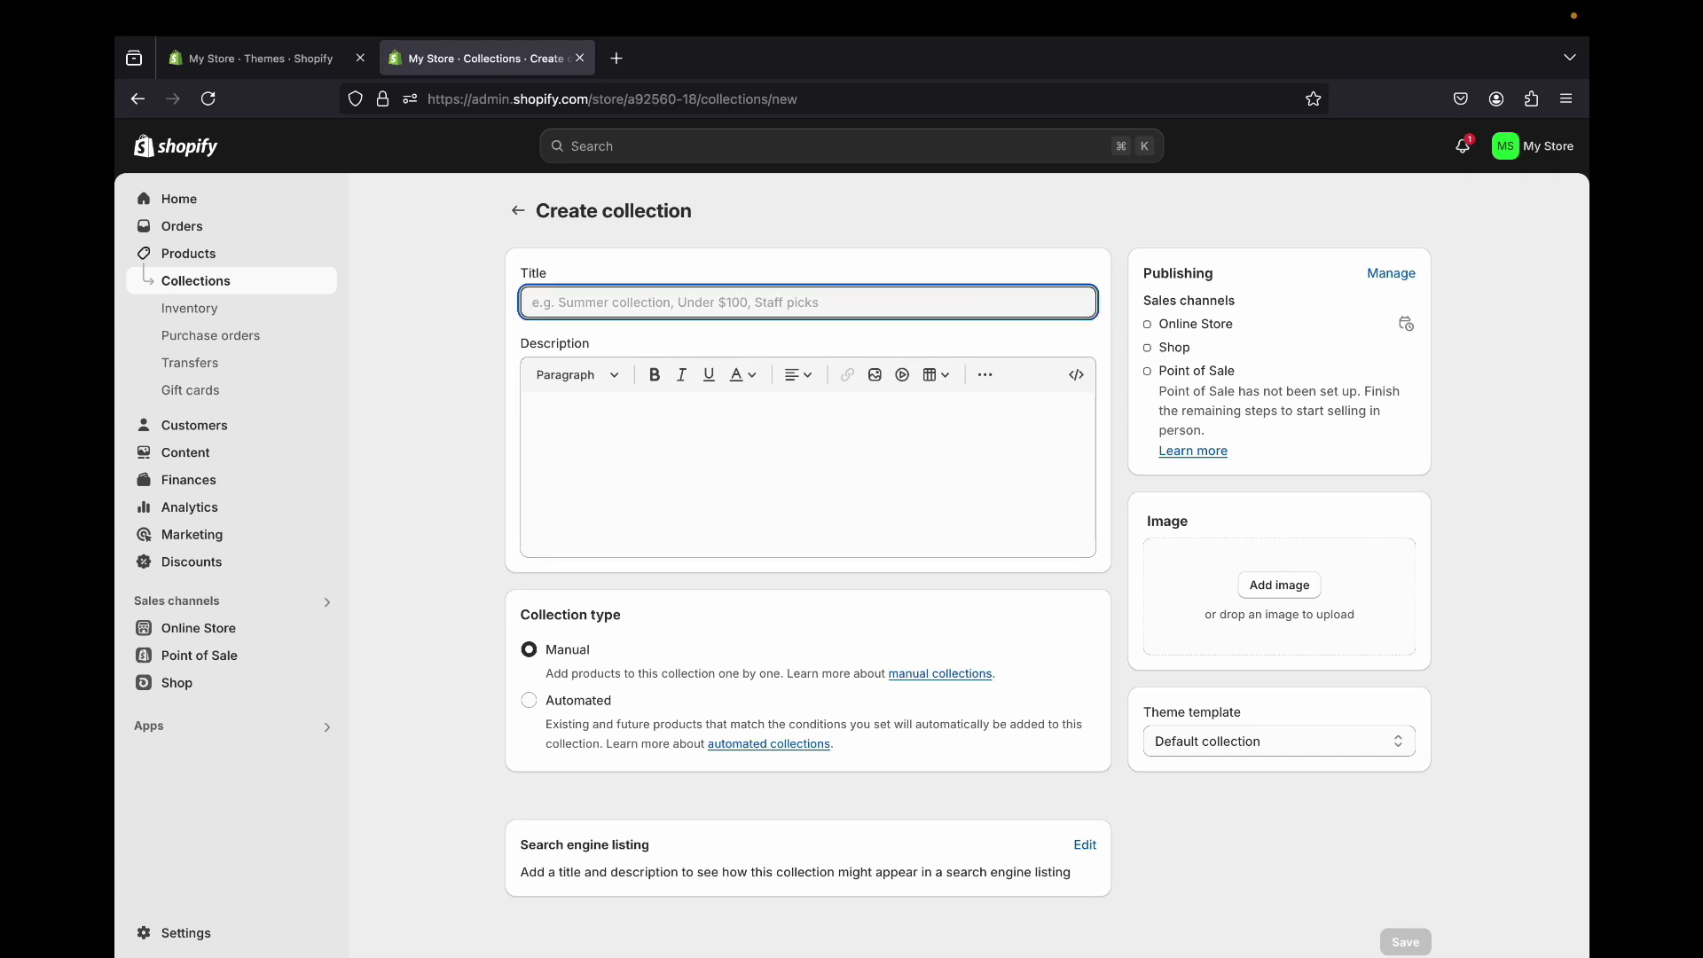
type("Clea")
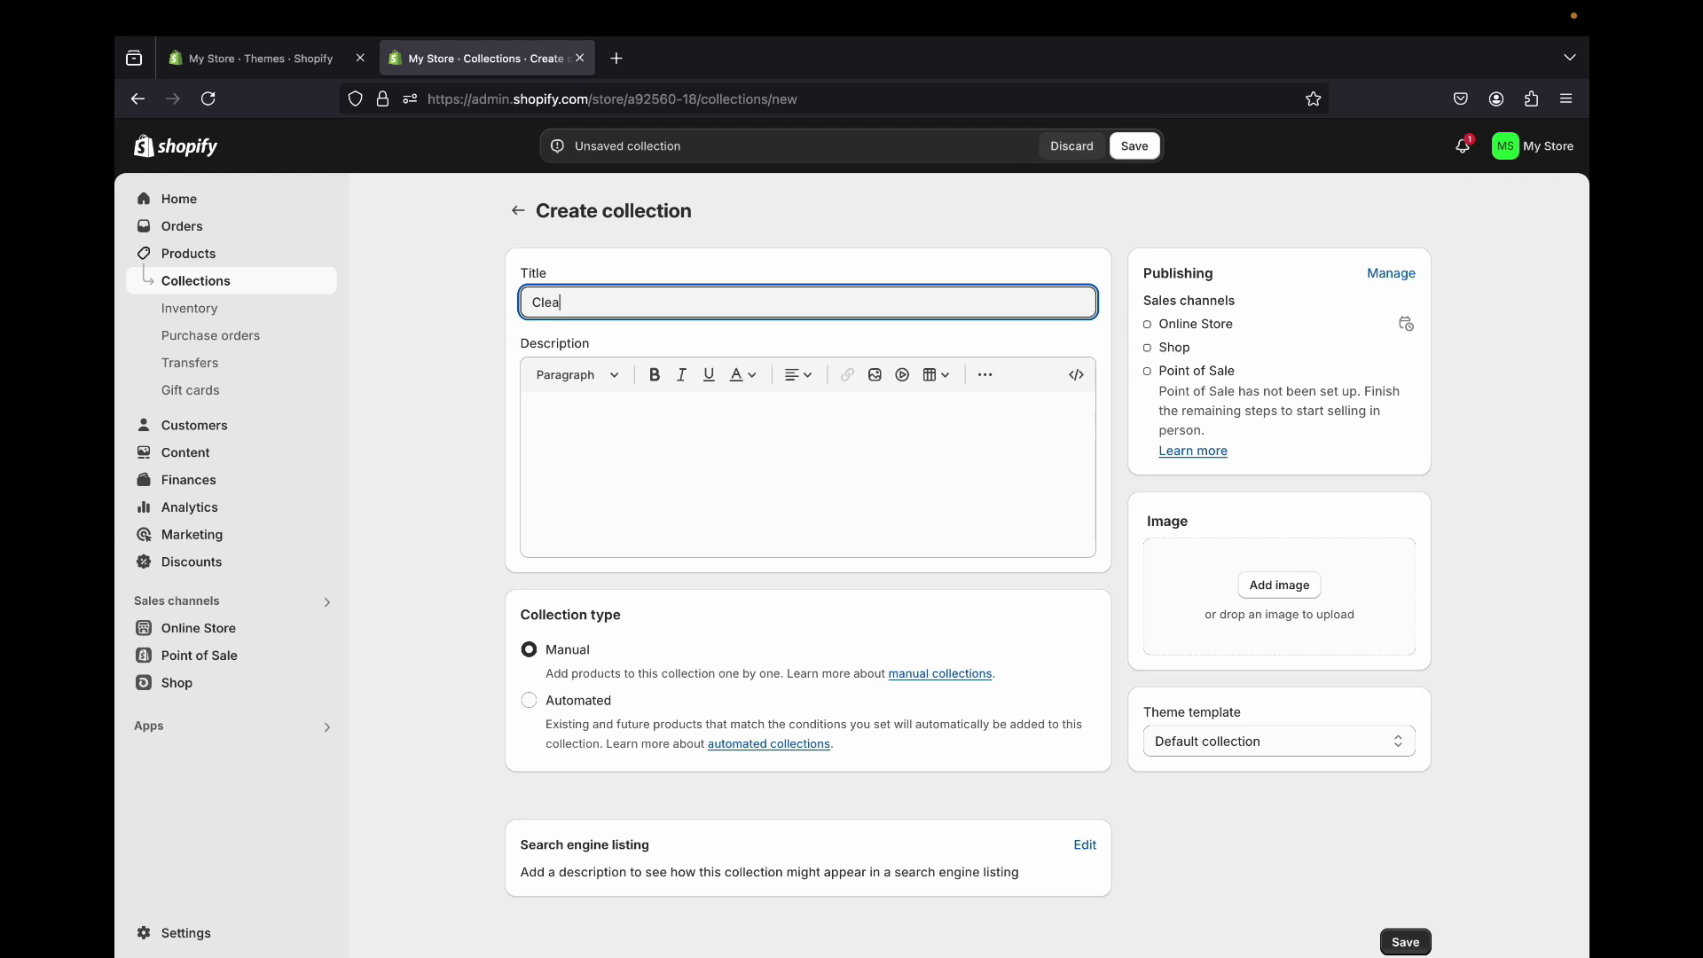
type("r Coffee Cups")
- Enter the placeholder description "descejkkkkkkkk" for the Clear Coffee Cups collection and save it
left_click(568, 411)
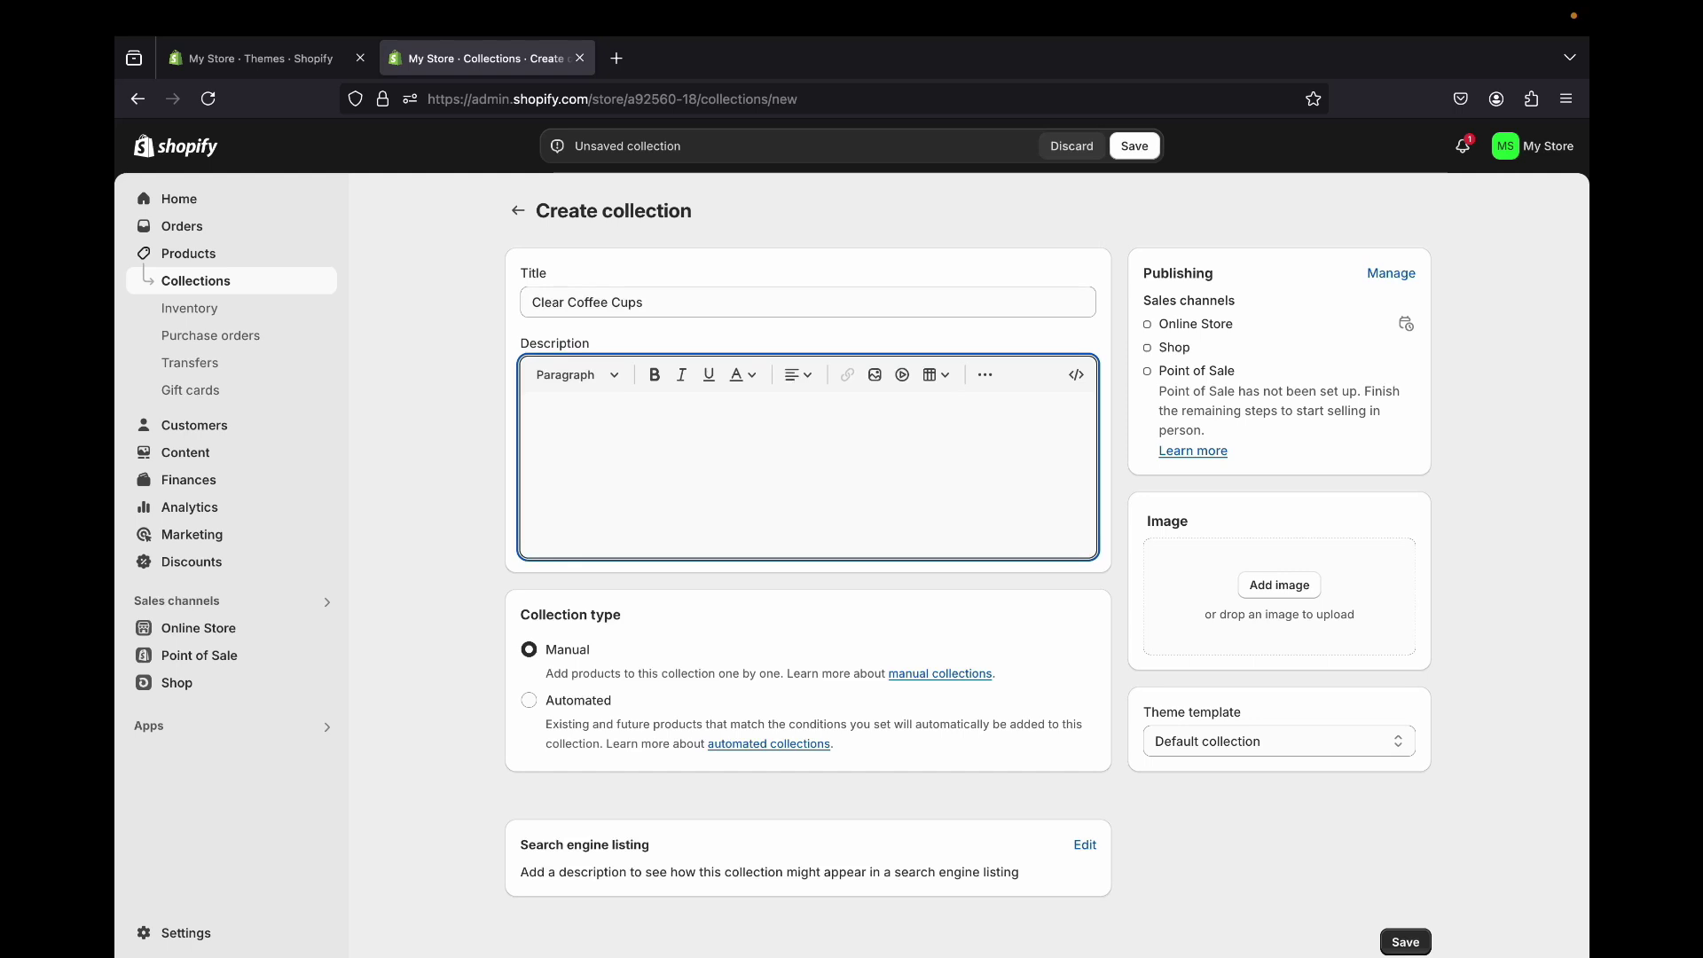
type("desce")
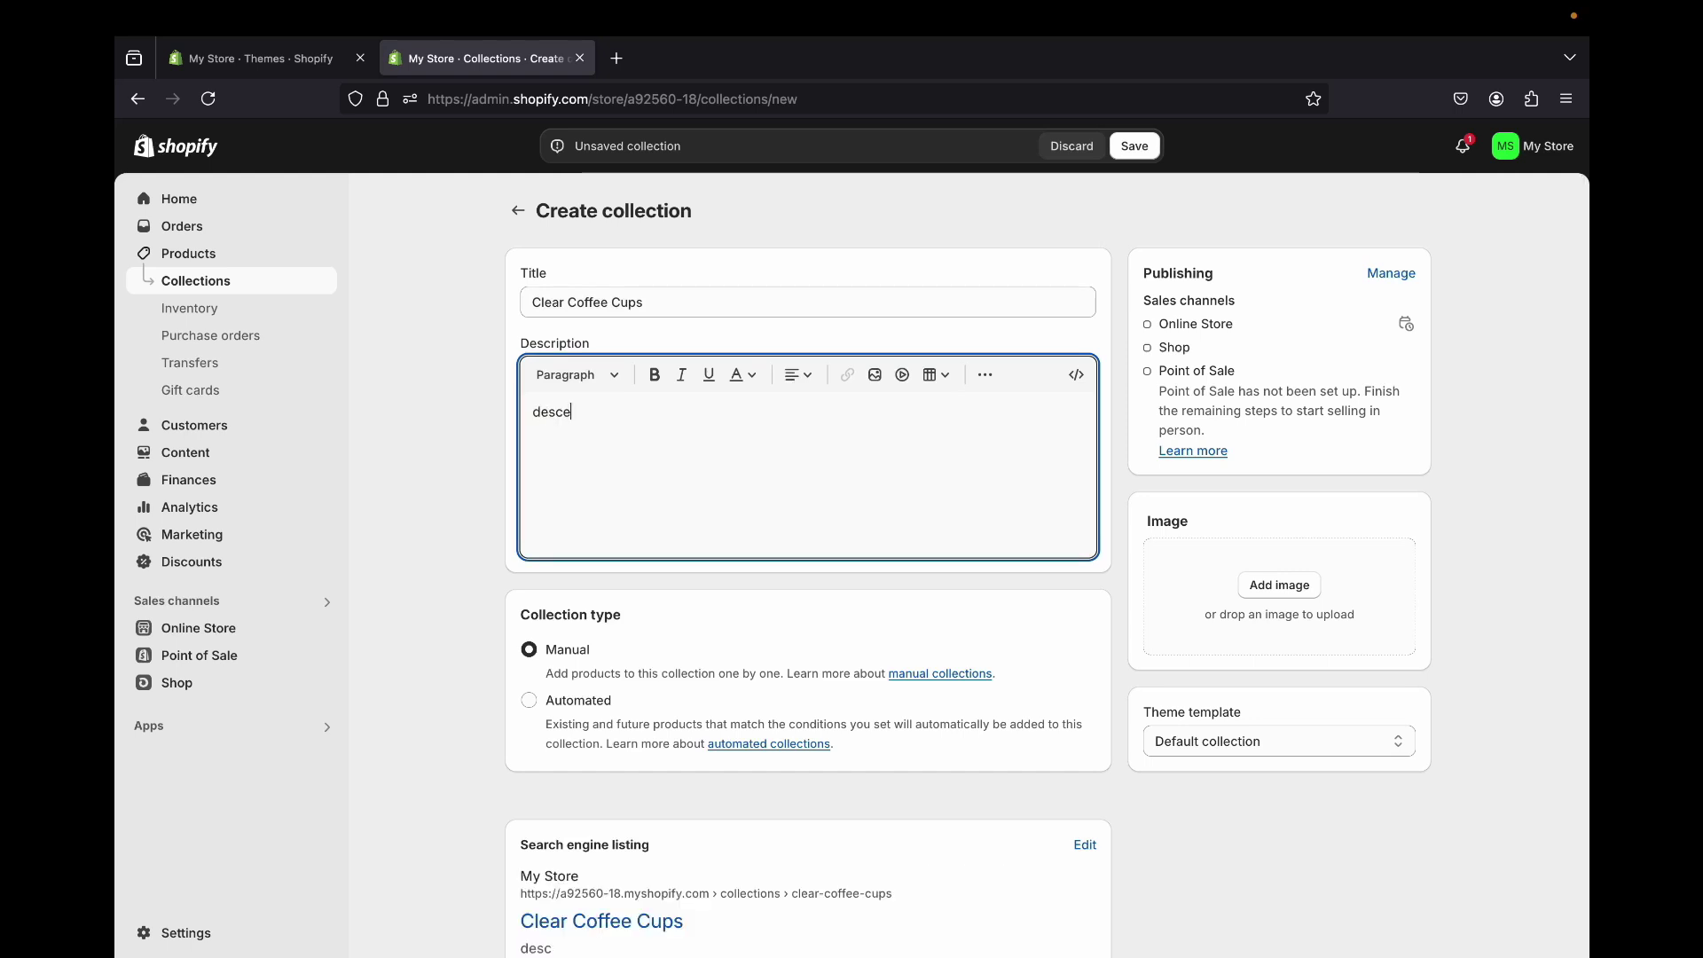
type("jkkkkkkkkk")
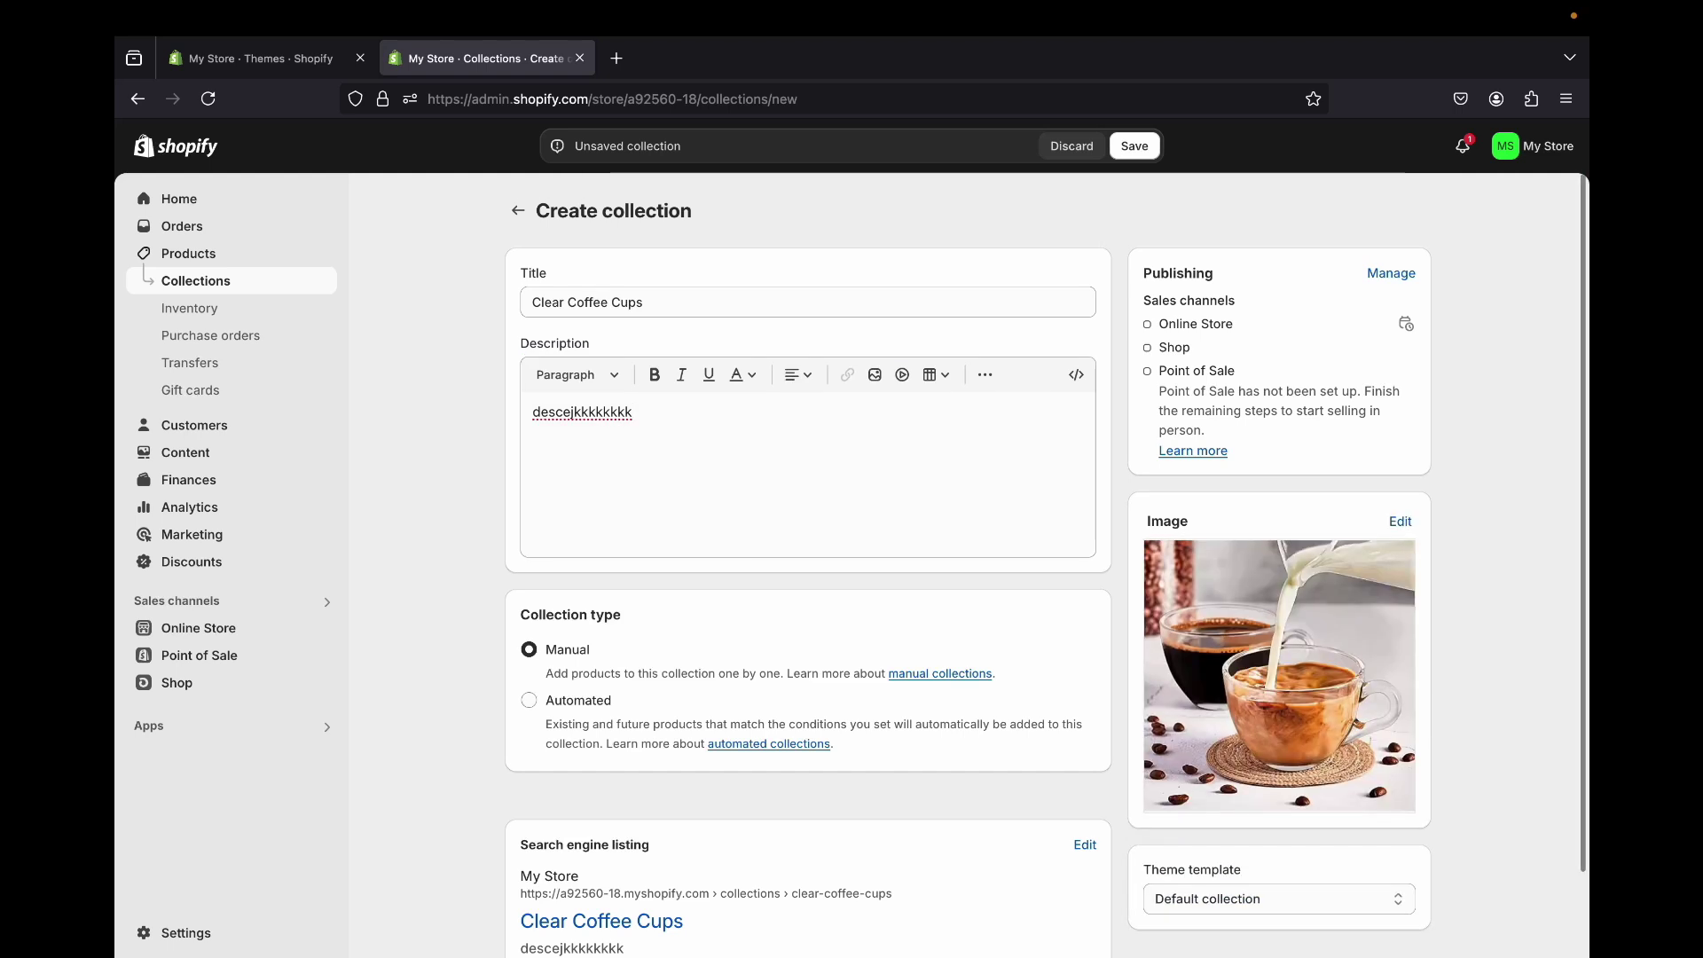
left_click(1135, 145)
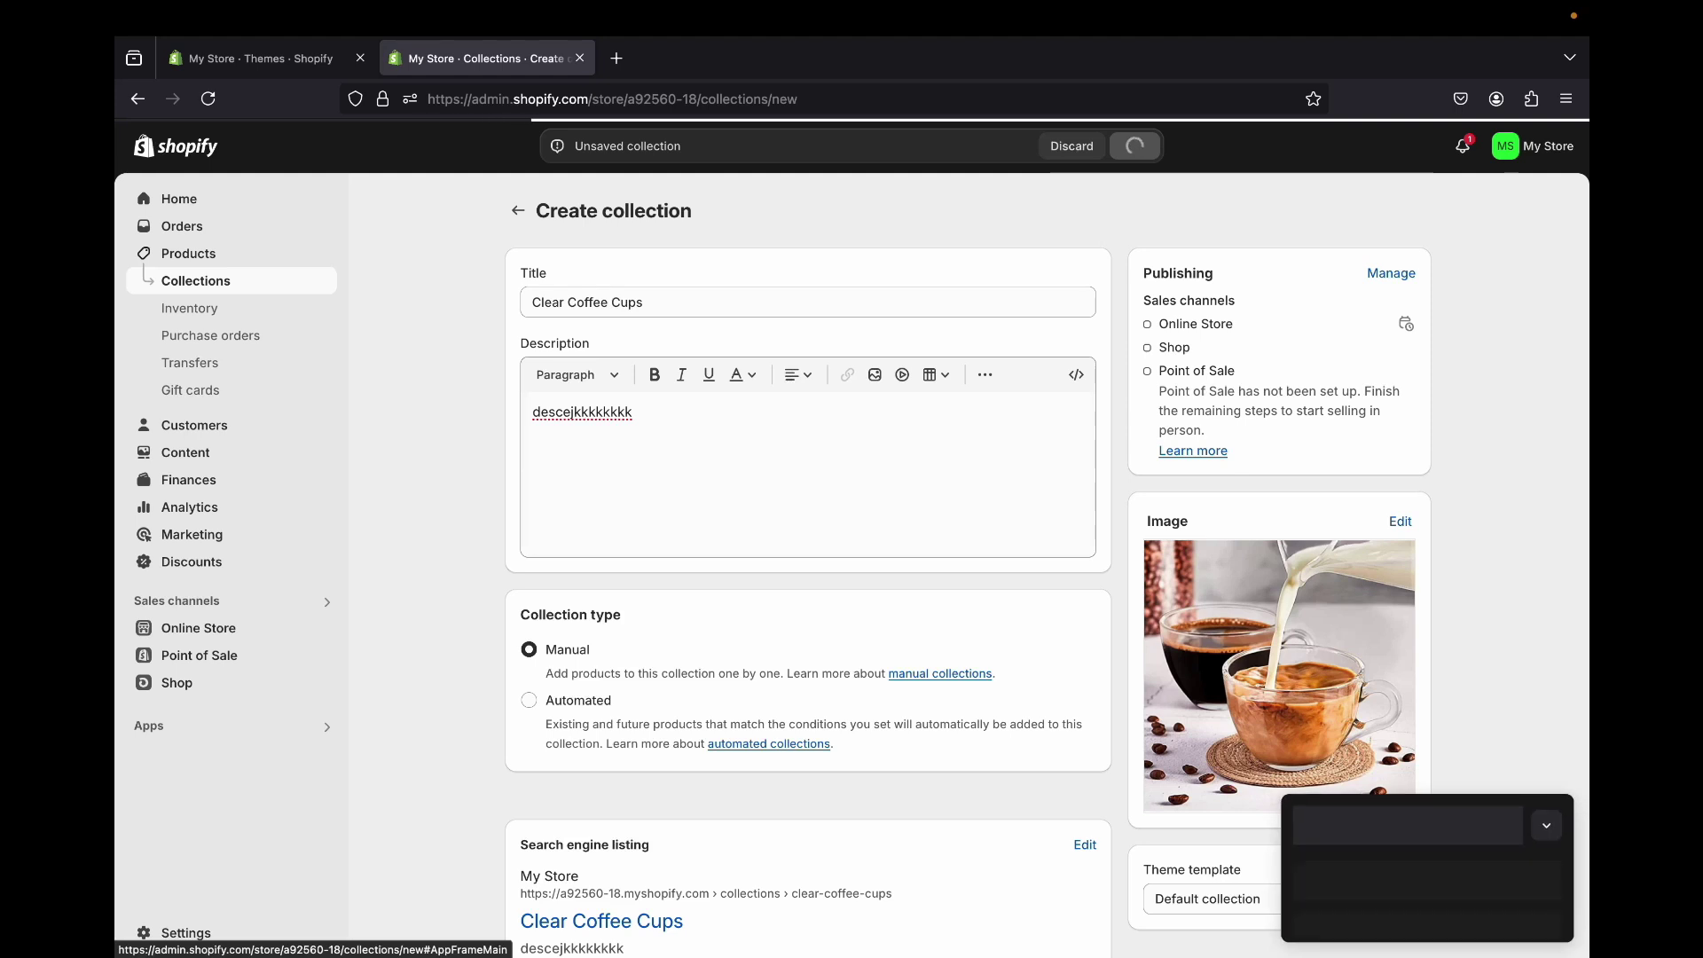
- Add the Glass Teacup and Clear Coffee Cup products to the Clear Coffee Cups collection and return to the collection list
scroll(852, 564, "down", 2)
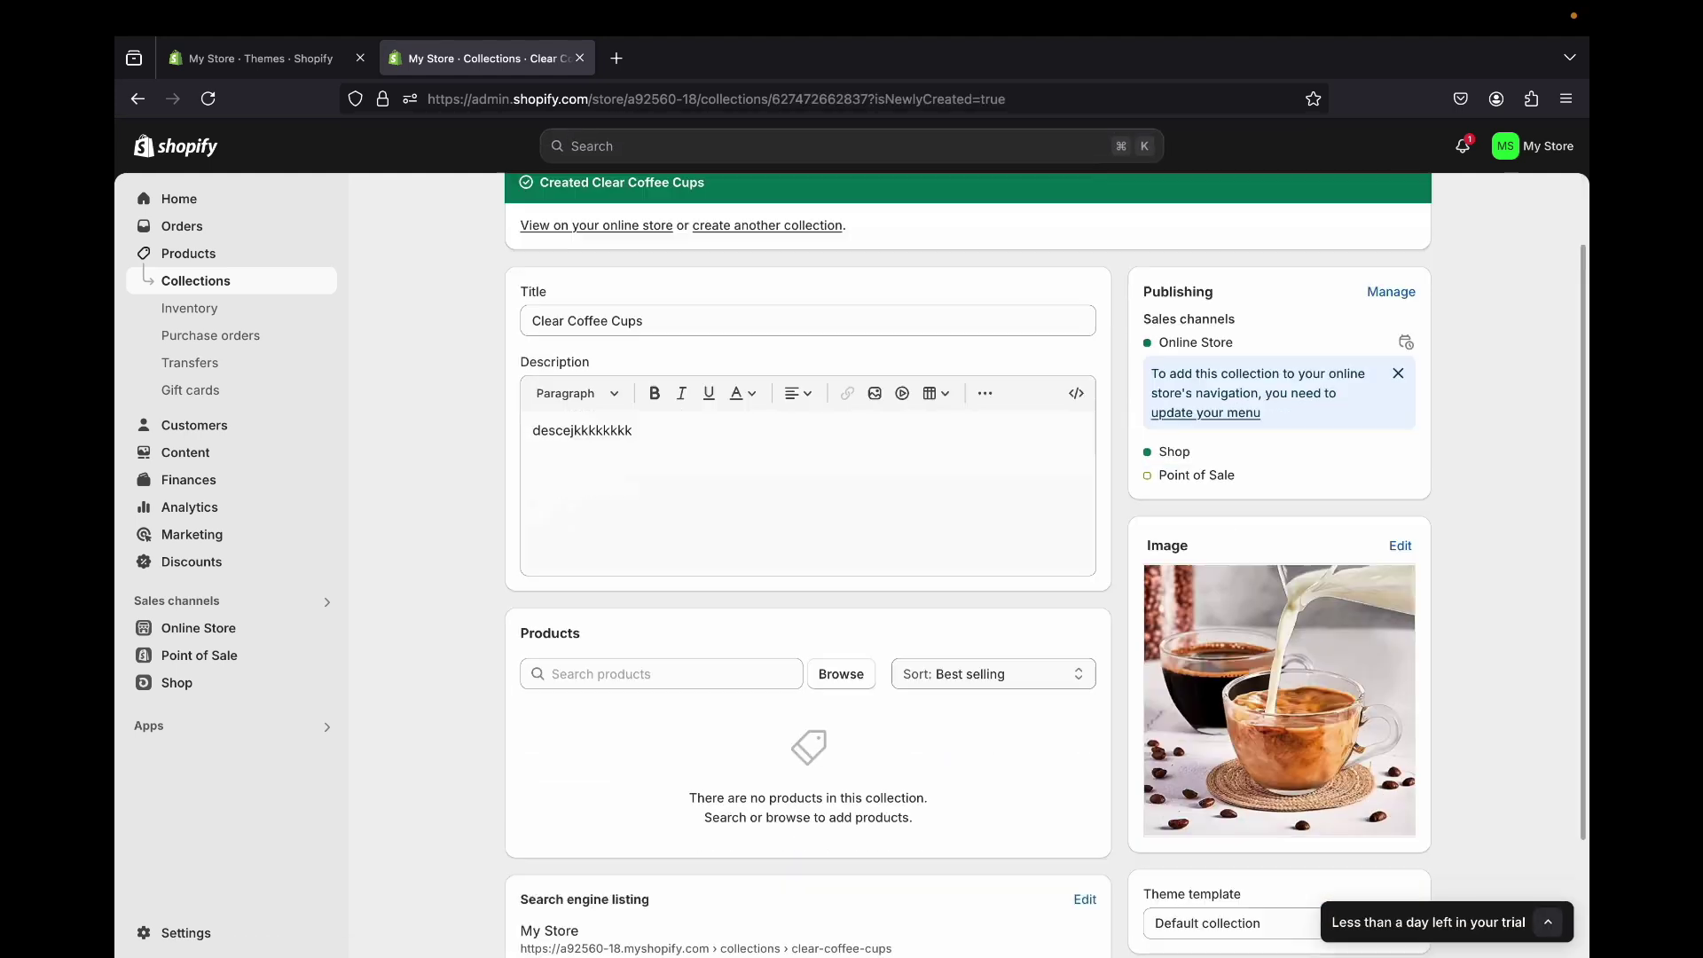
scroll(851, 565, "down", 2)
left_click(660, 591)
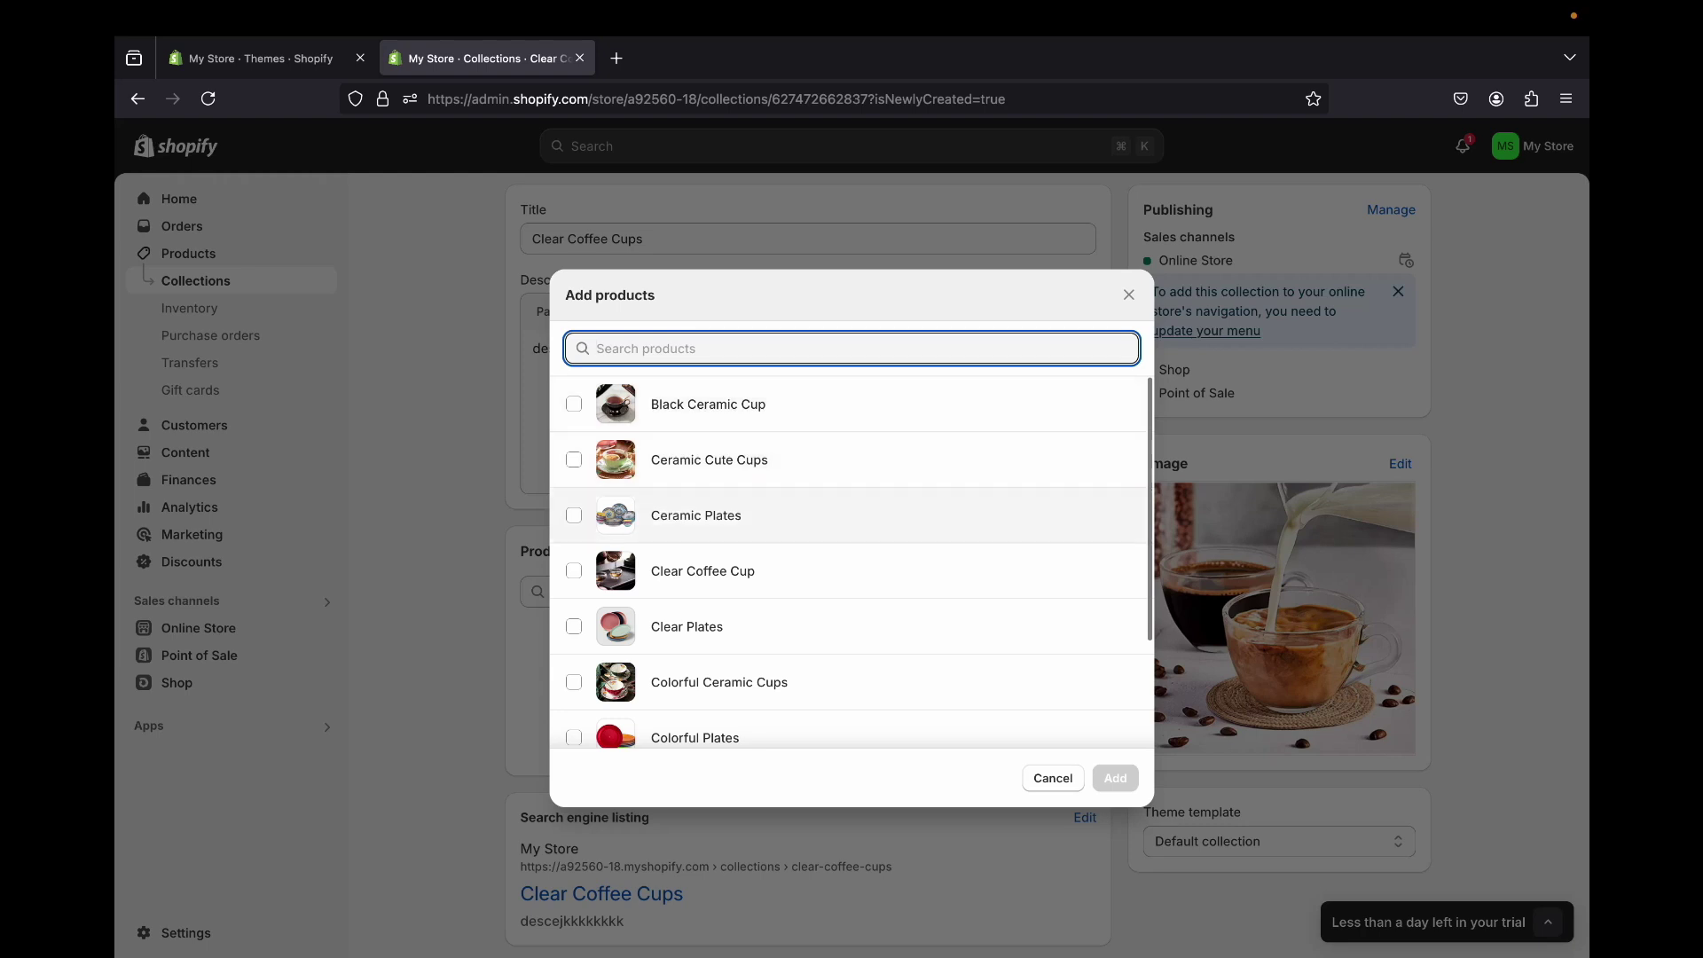
scroll(852, 497, "down", 3)
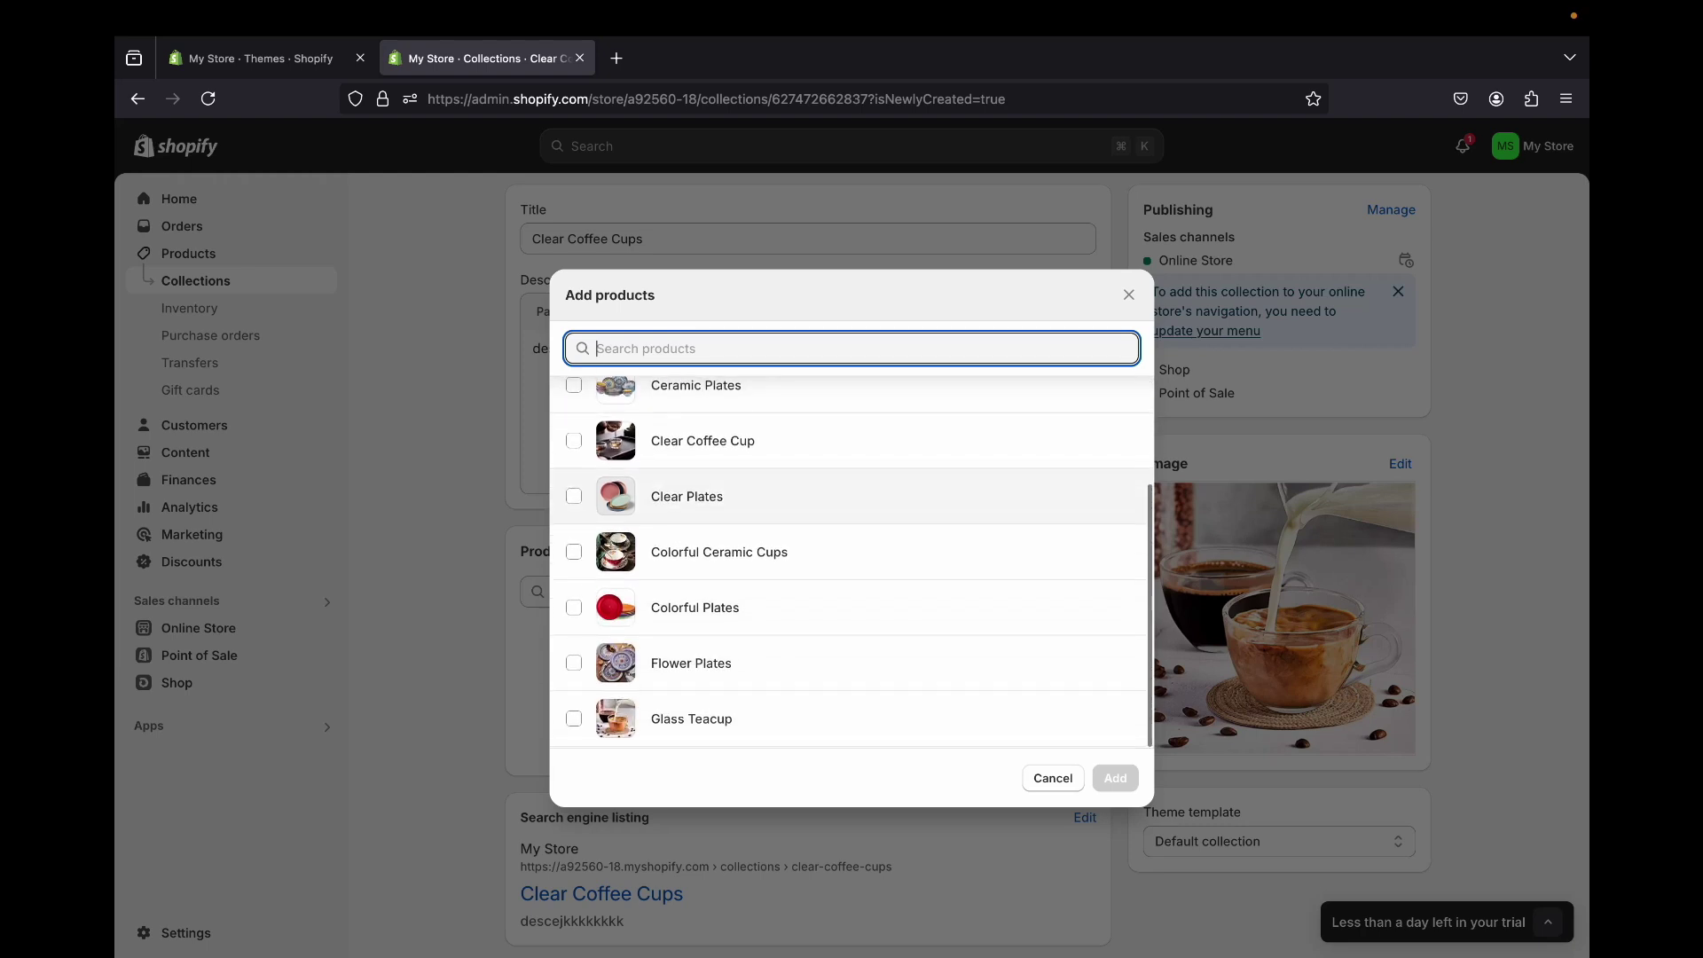
left_click(573, 718)
scroll(851, 561, "up", 3)
left_click(574, 571)
left_click(1115, 778)
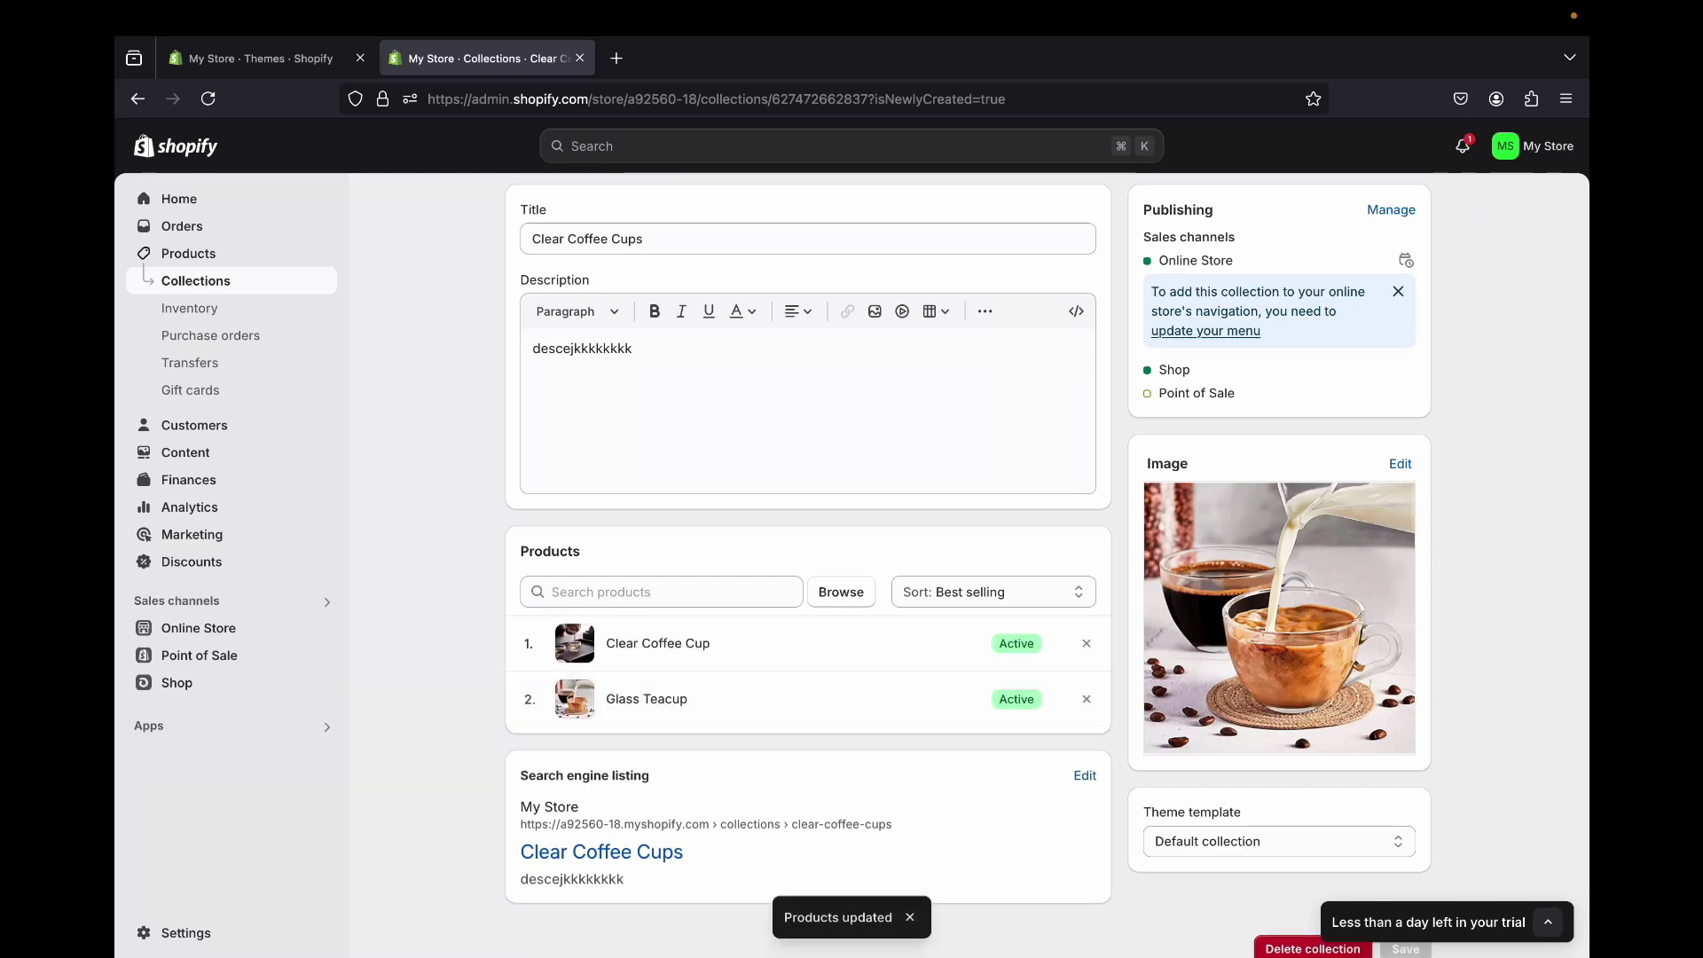
scroll(852, 561, "up", 3)
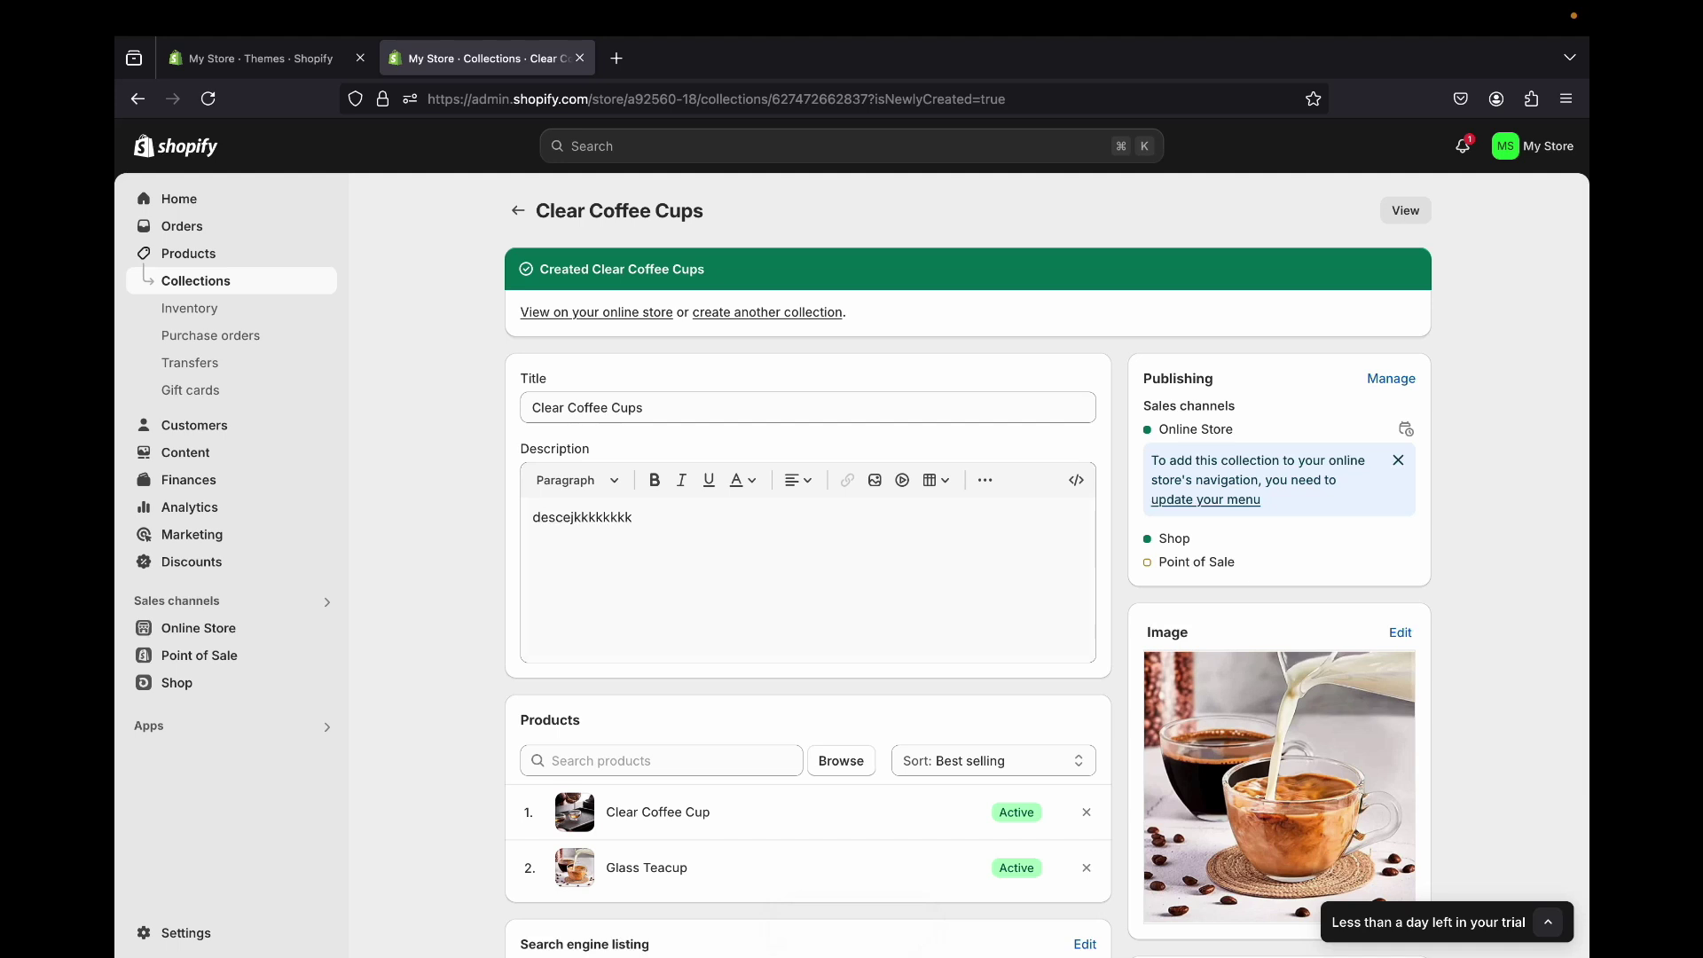
left_click(518, 210)
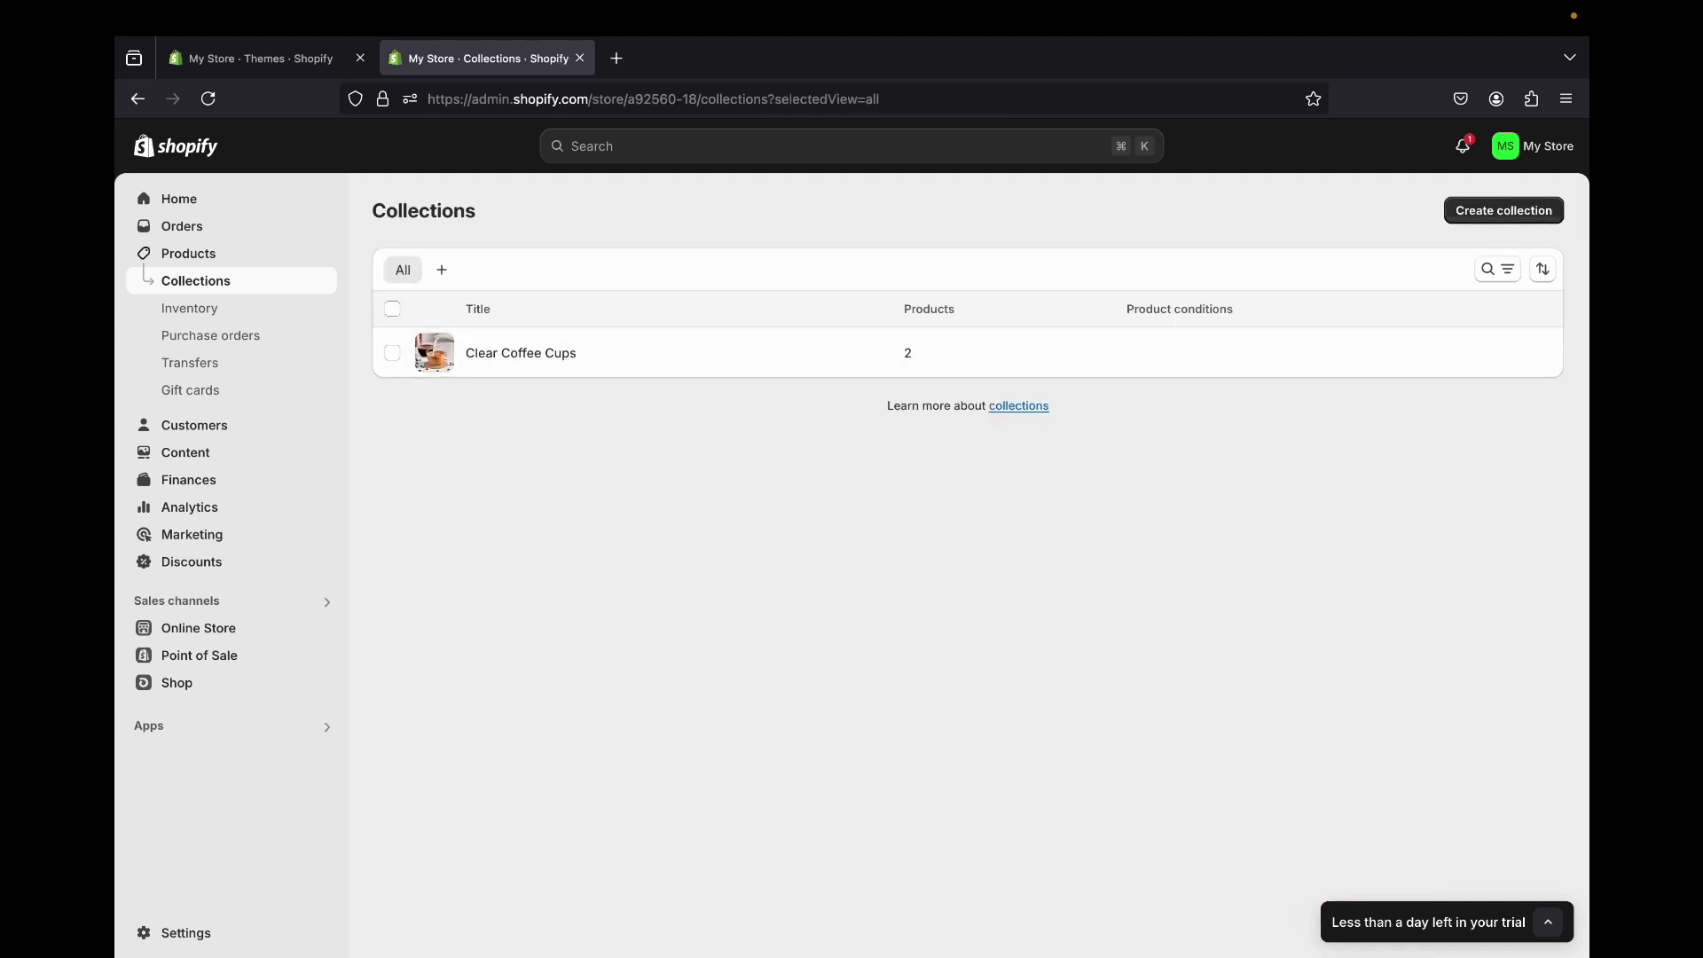
- Start a new automated collection titled "Ceramic Coffee Cups" with the placeholder description "hbdwbfwi"
left_click(1504, 210)
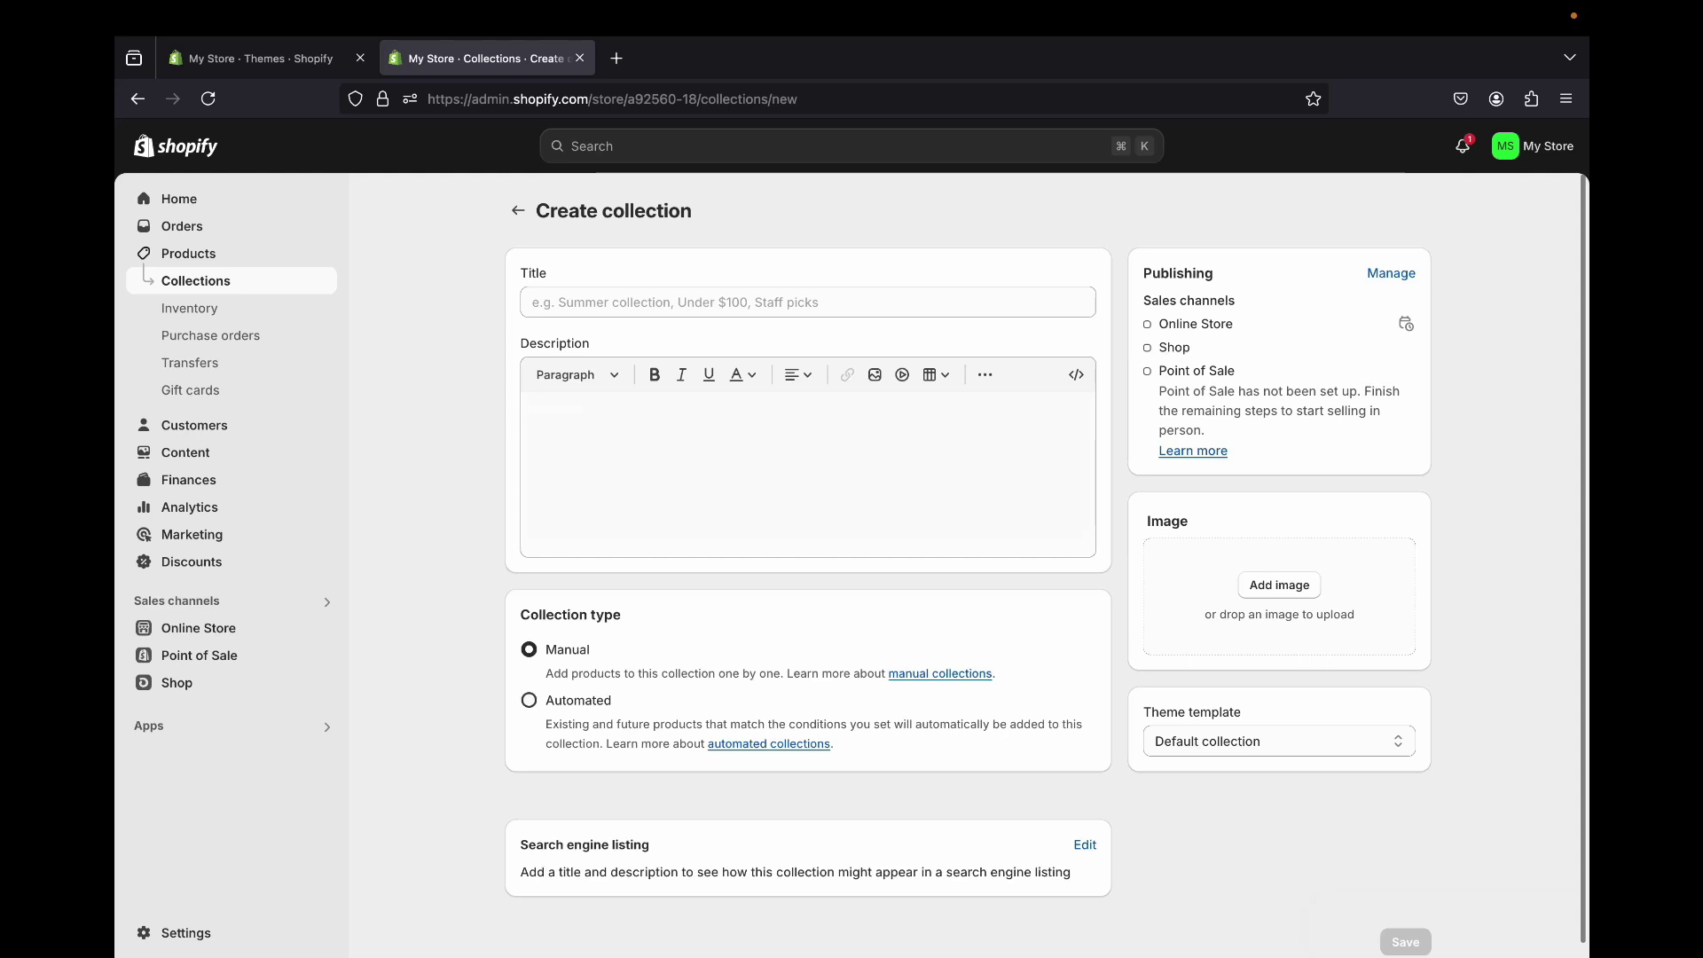
left_click(529, 700)
left_click(537, 306)
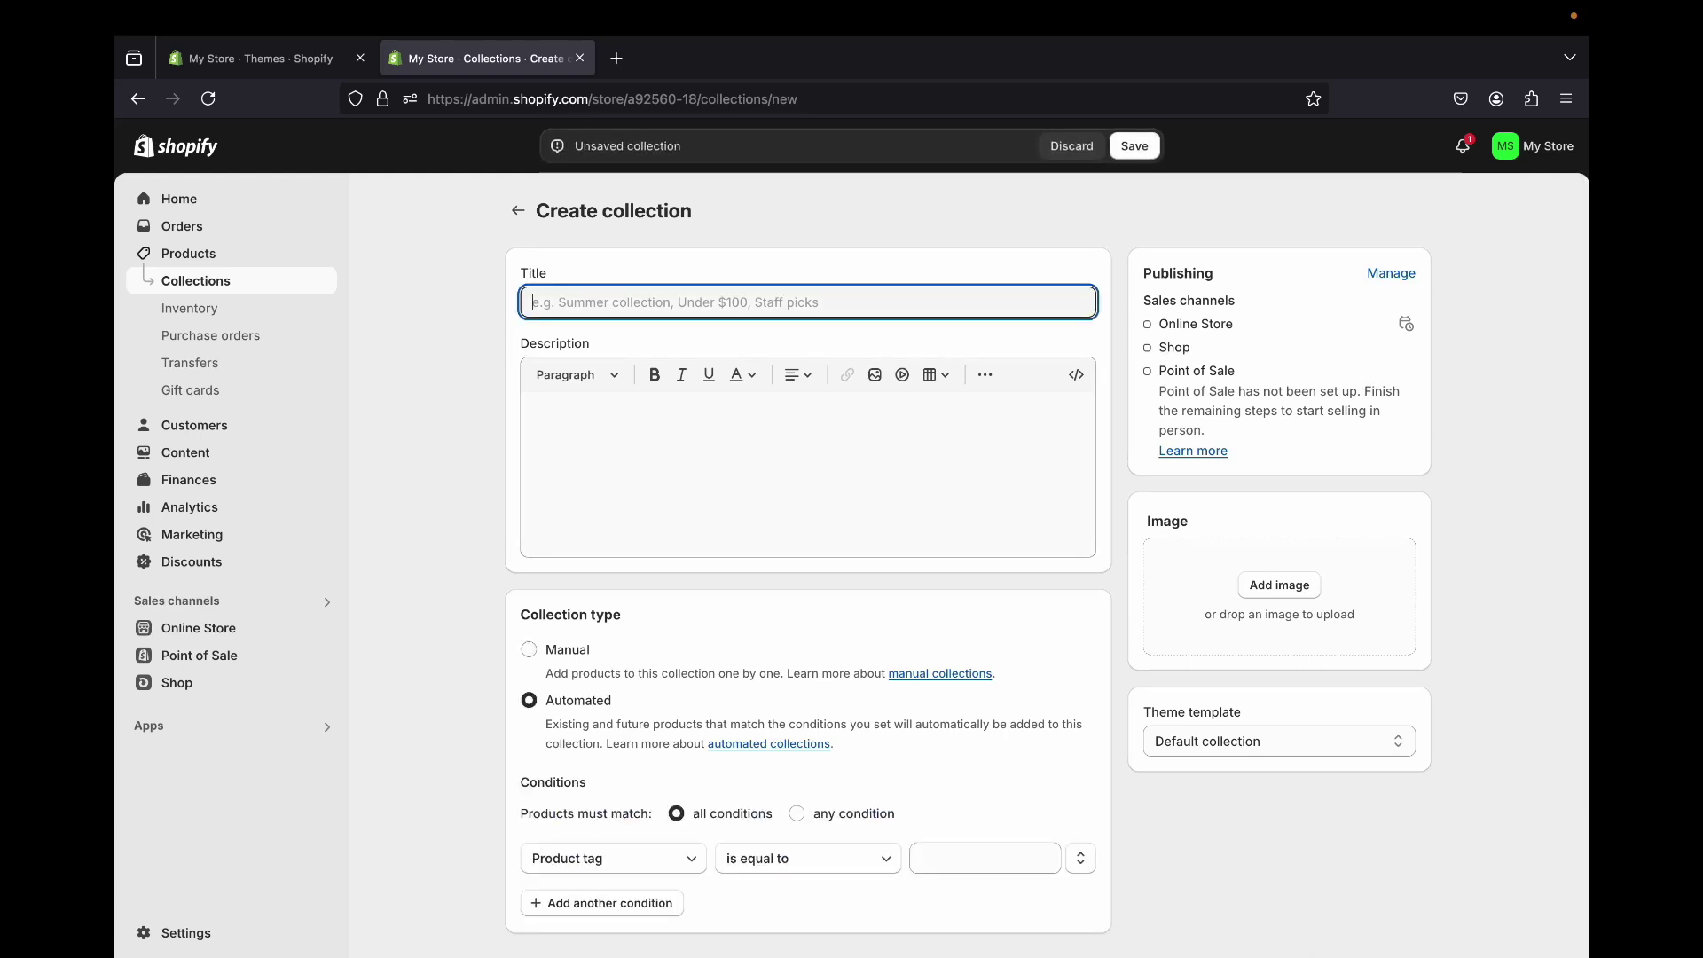
type("Ceramic ")
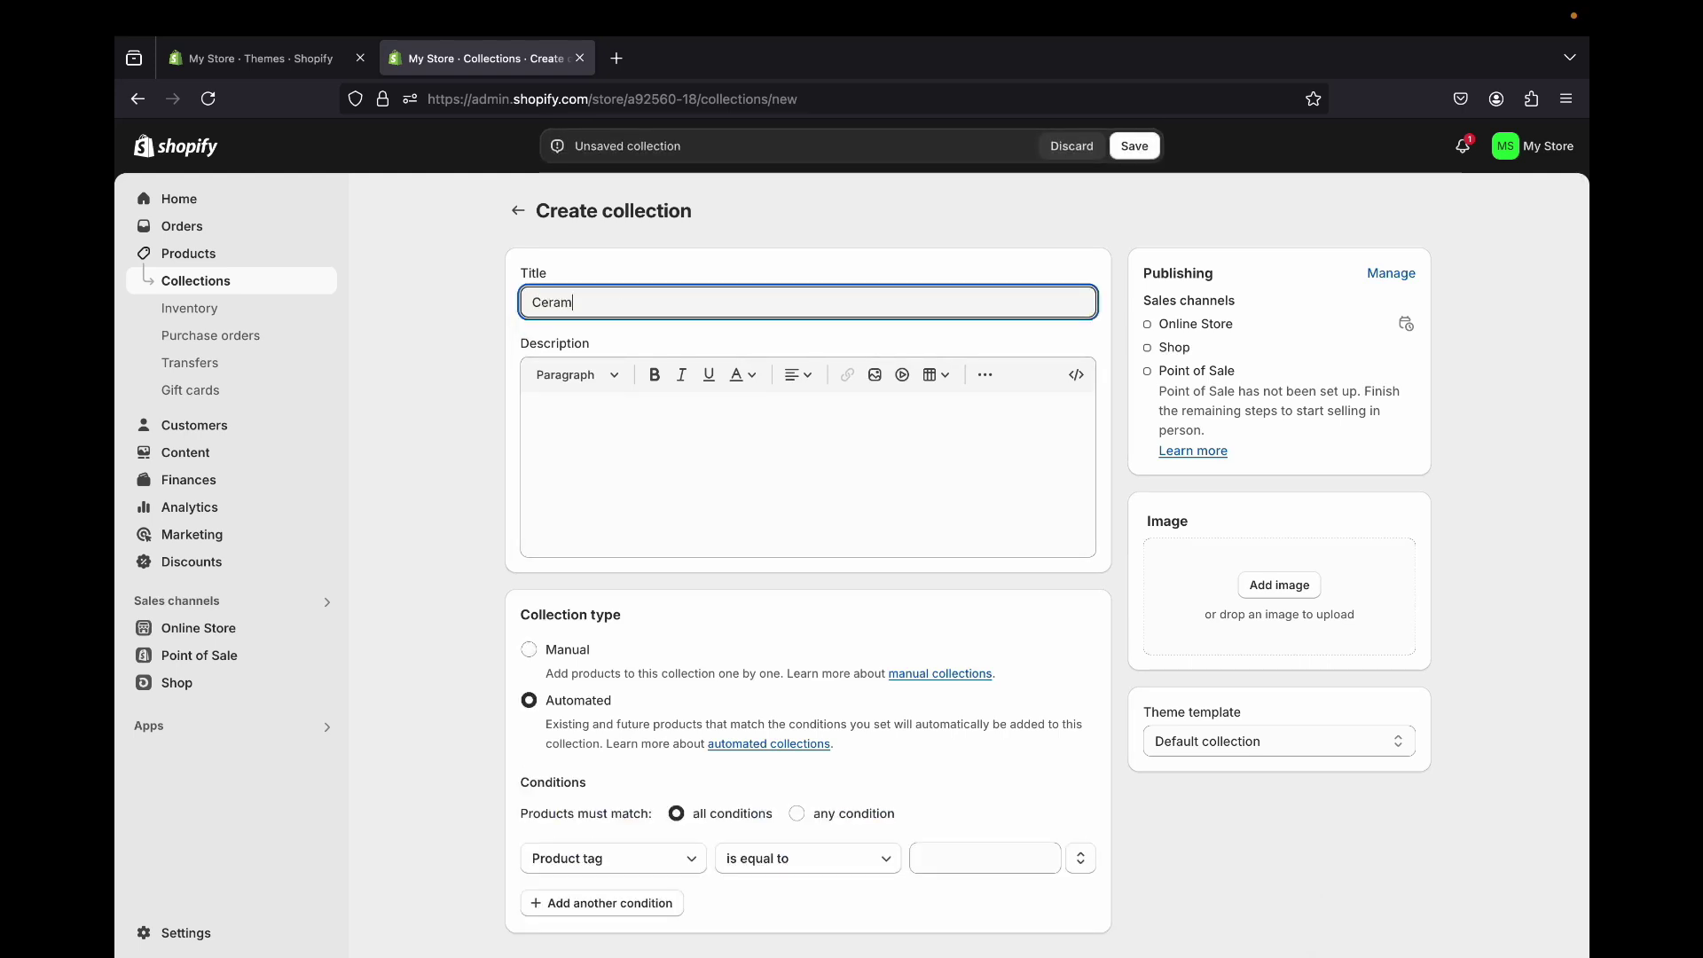
type("Coffee Cups")
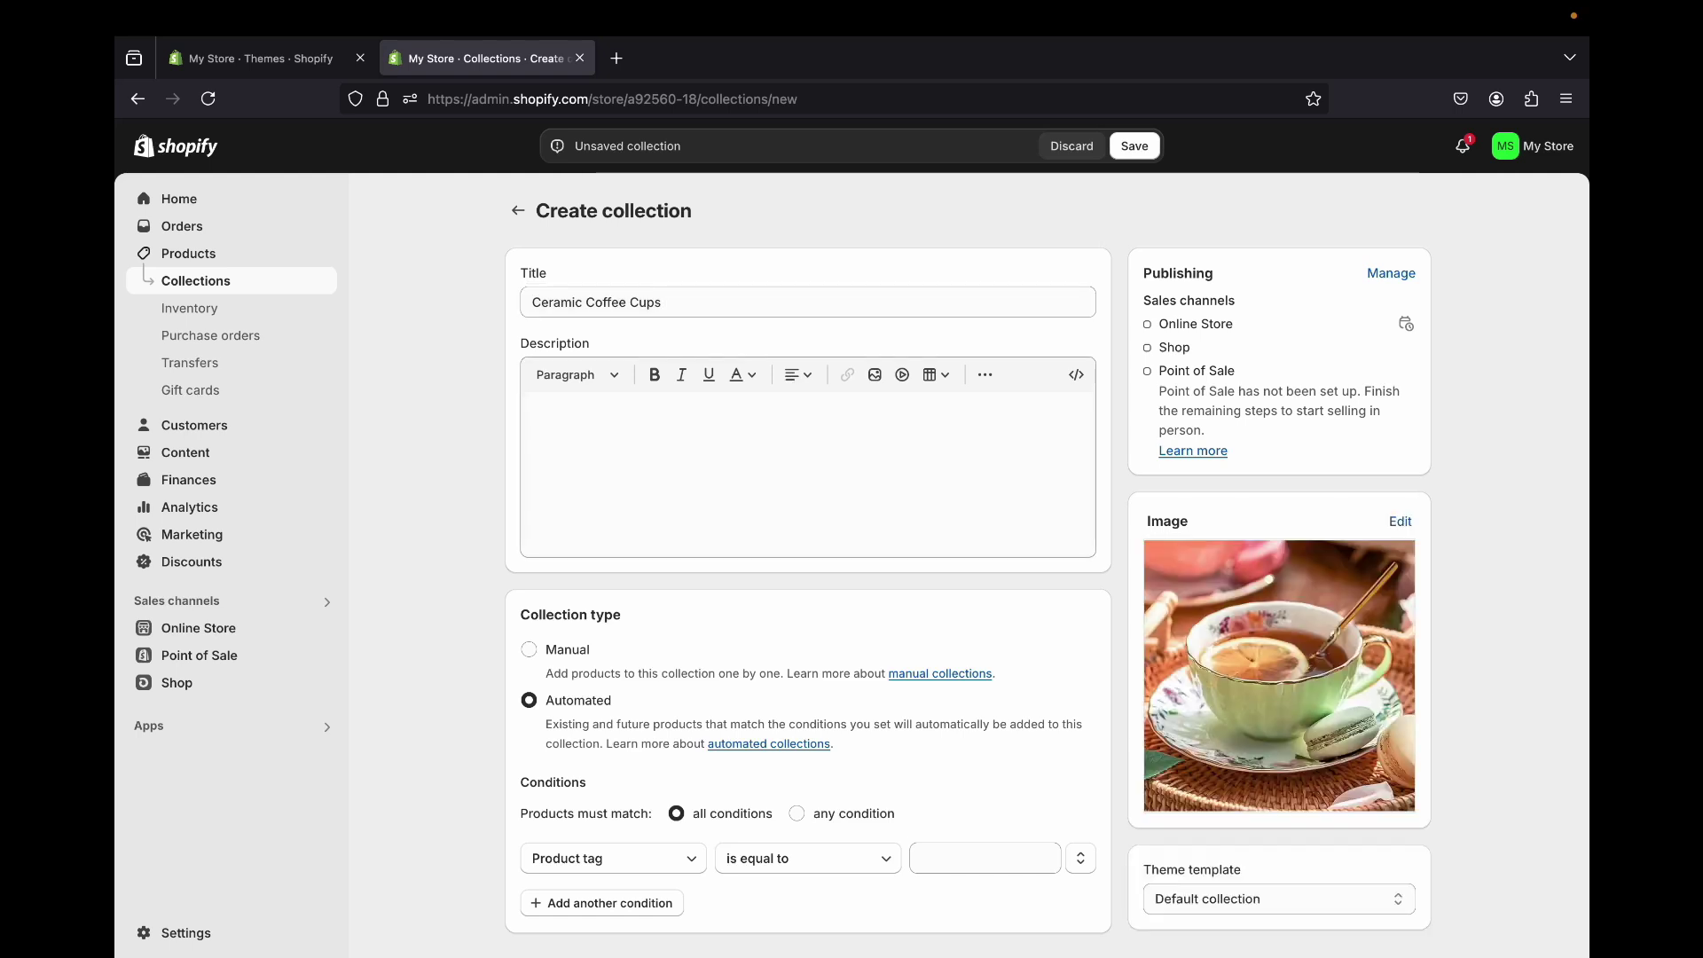
left_click(534, 412)
type("hbdwbfwi")
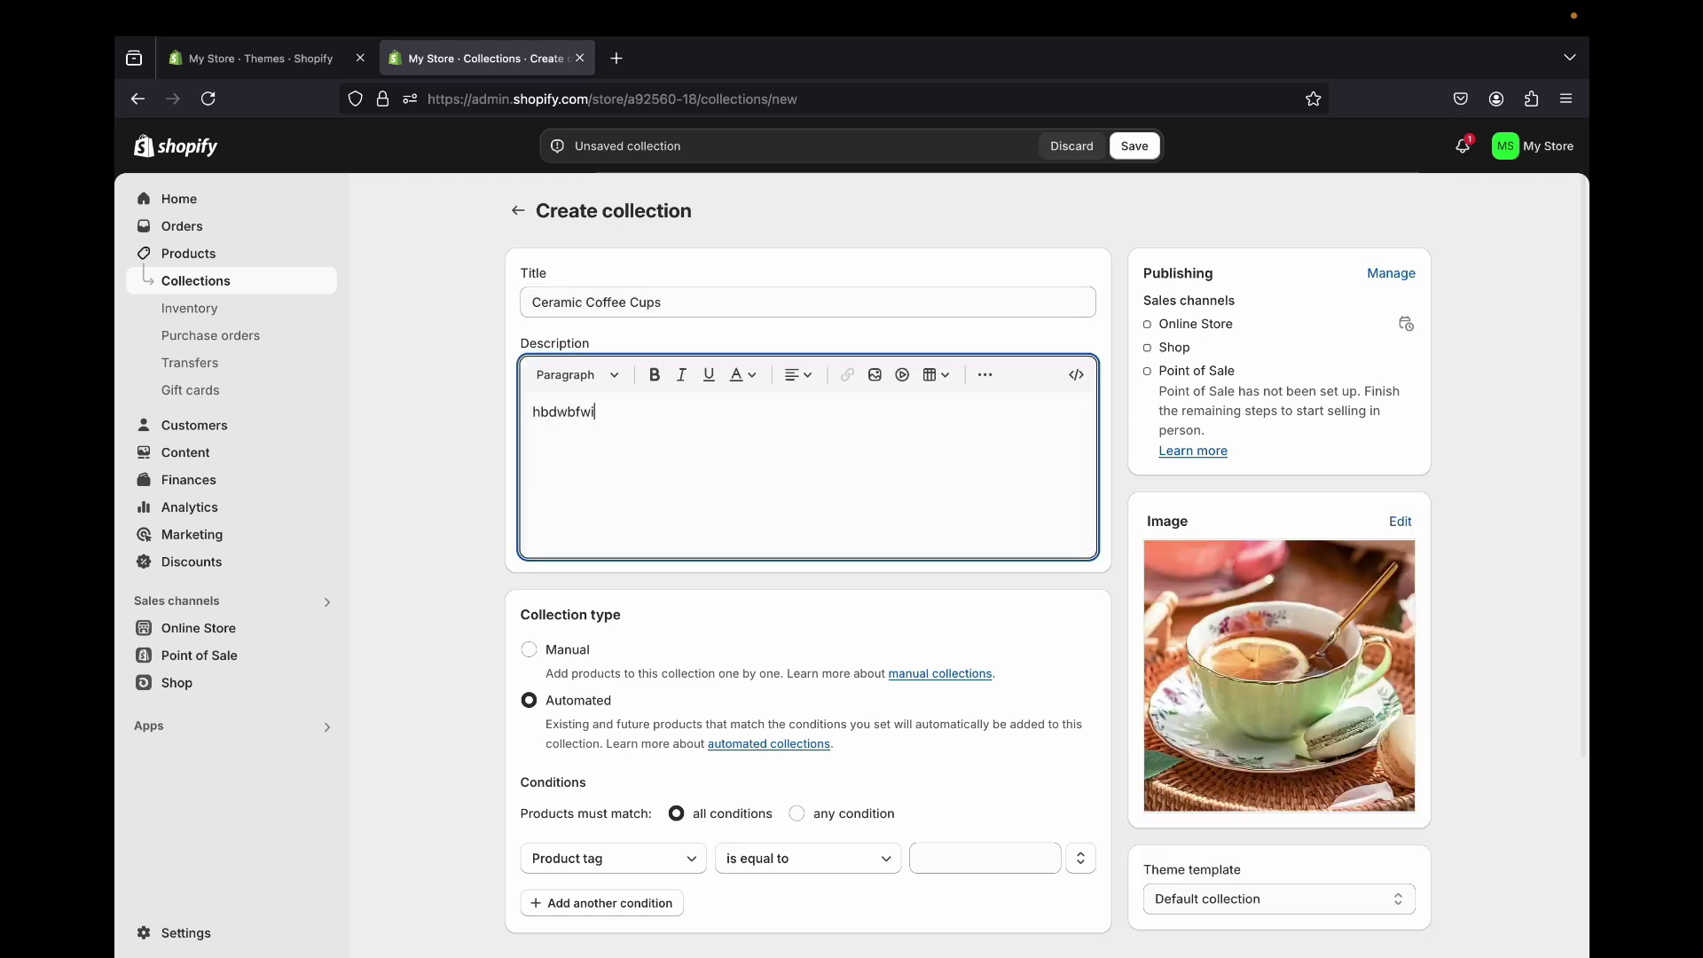
- Set the collection's first condition to product tag is equal to "ceramic"
scroll(1046, 574, "down", 3)
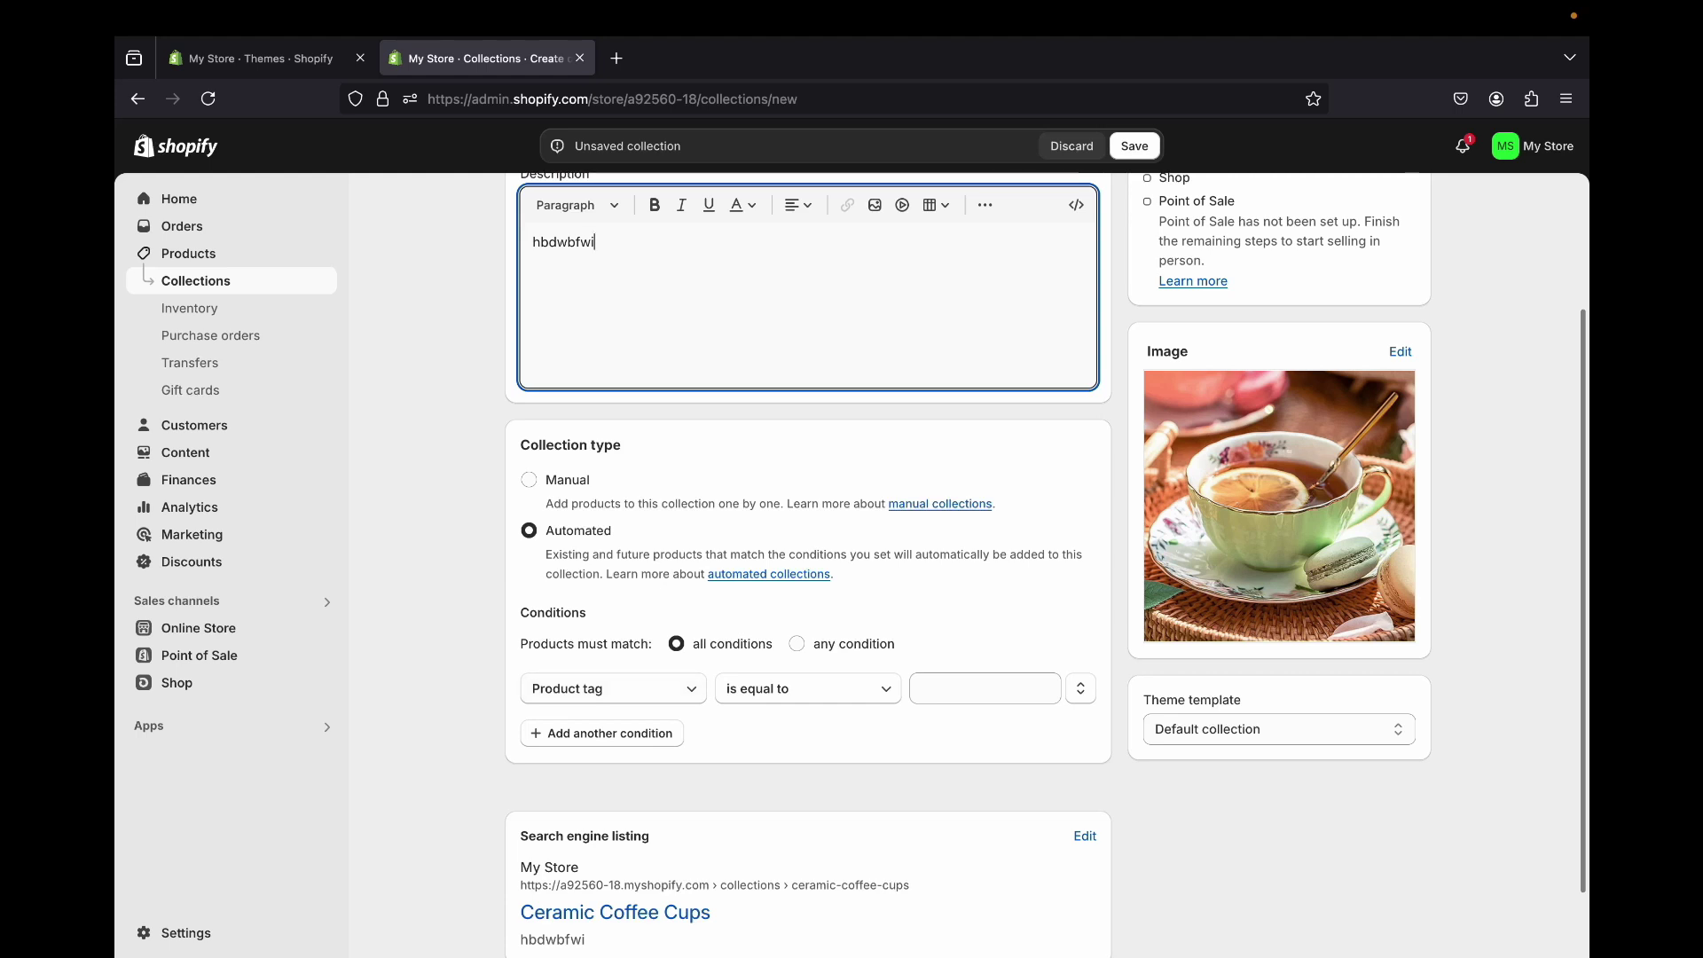
scroll(1046, 564, "down", 1)
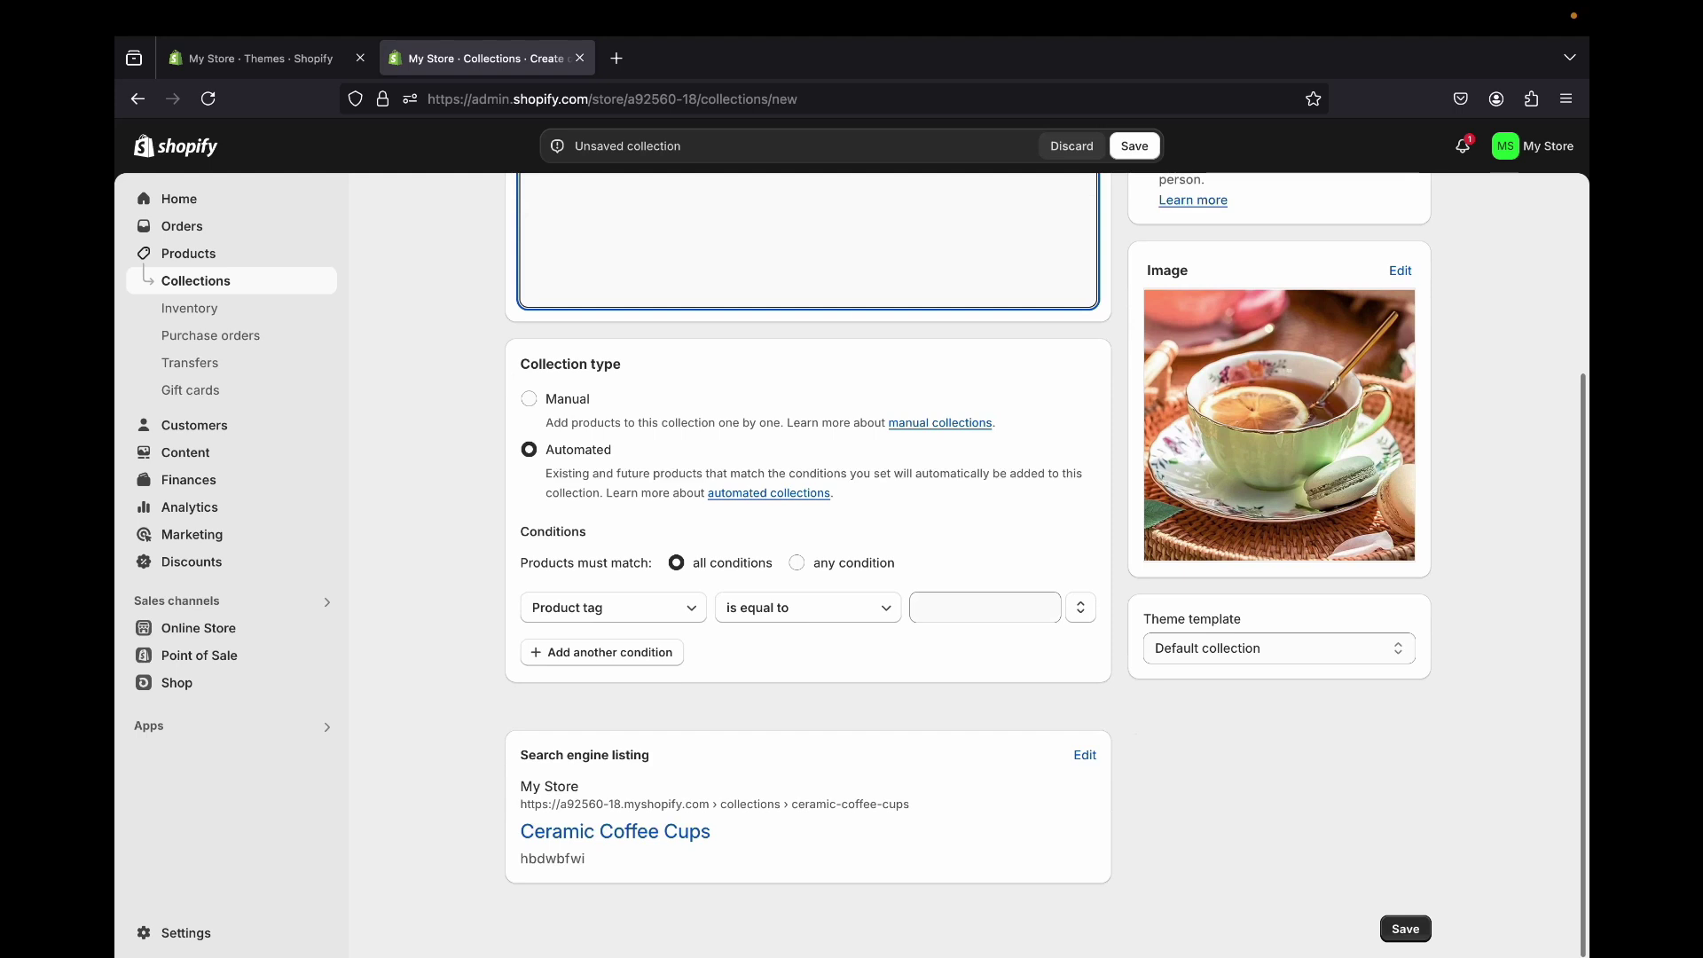
left_click(985, 608)
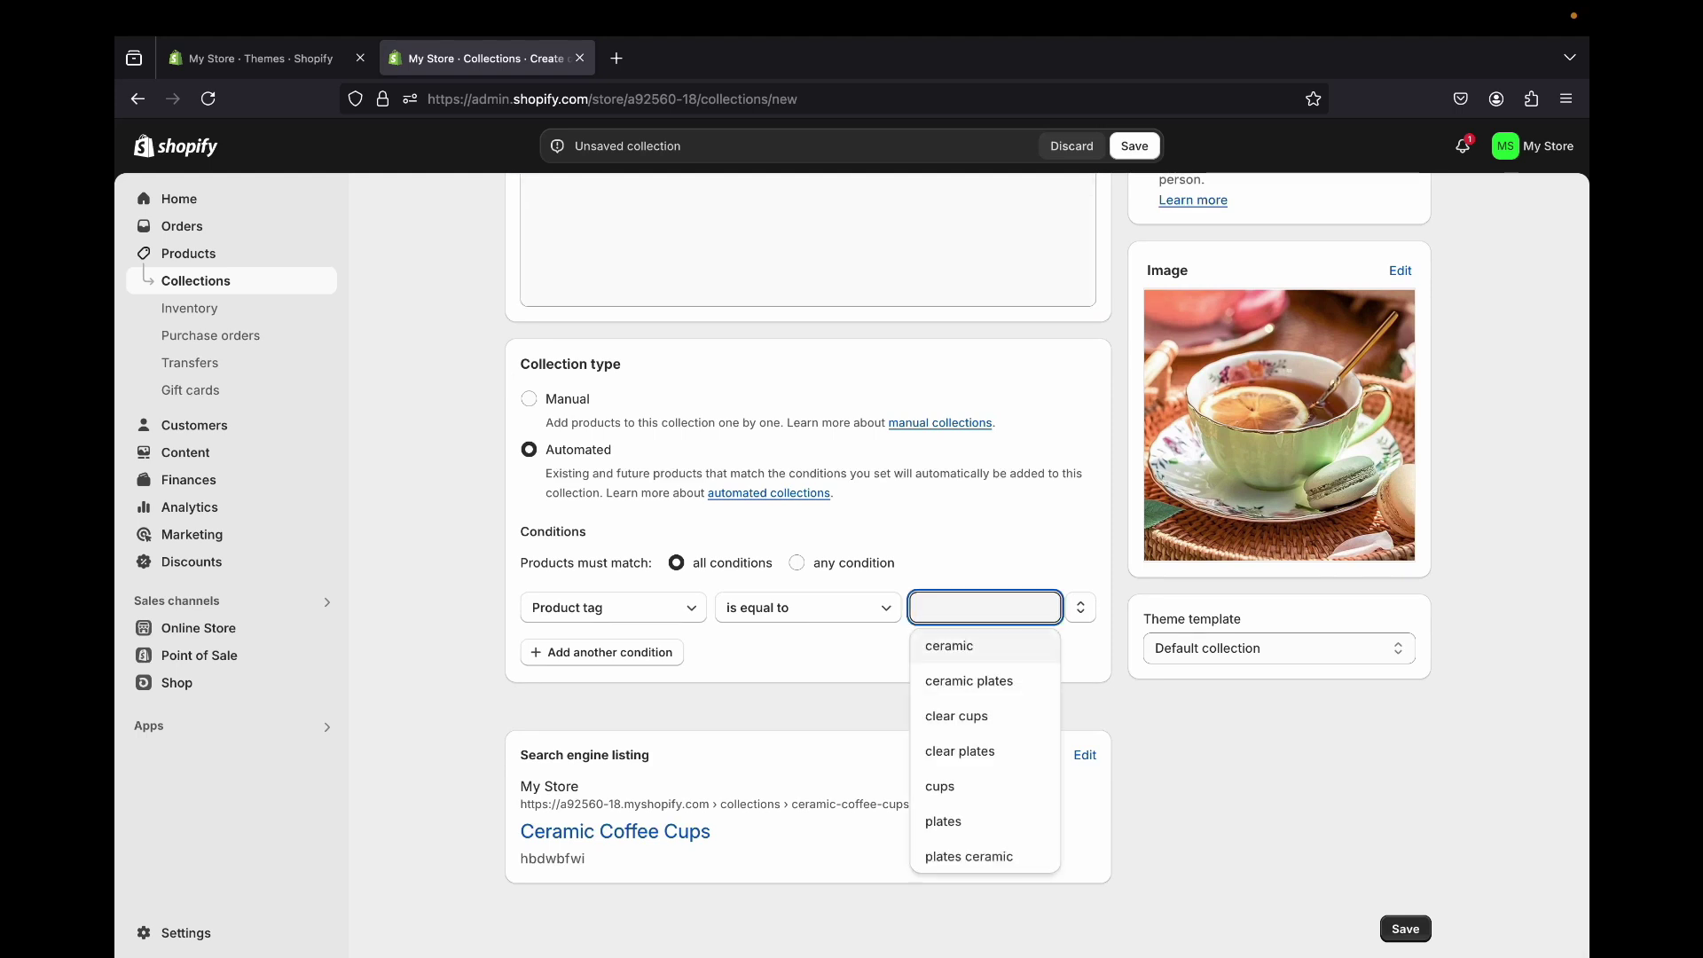
left_click(947, 645)
scroll(808, 656, "down", 2)
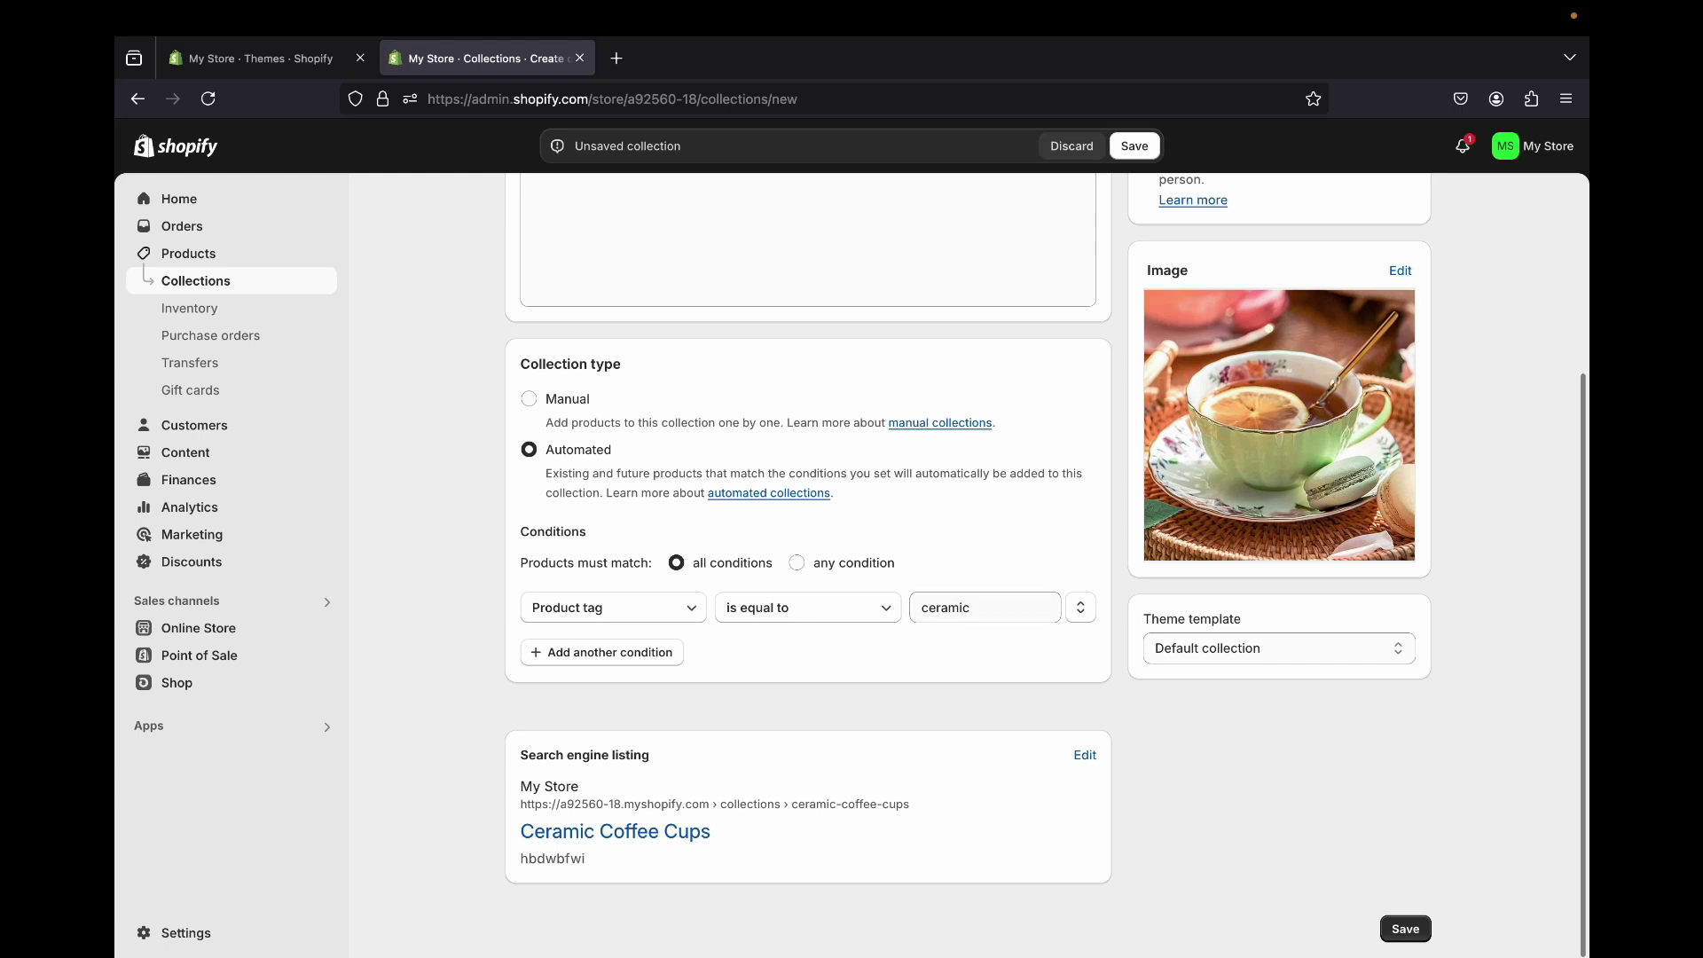
- Add a second condition requiring the product tag to be equal to "ceramic cups"
left_click(601, 652)
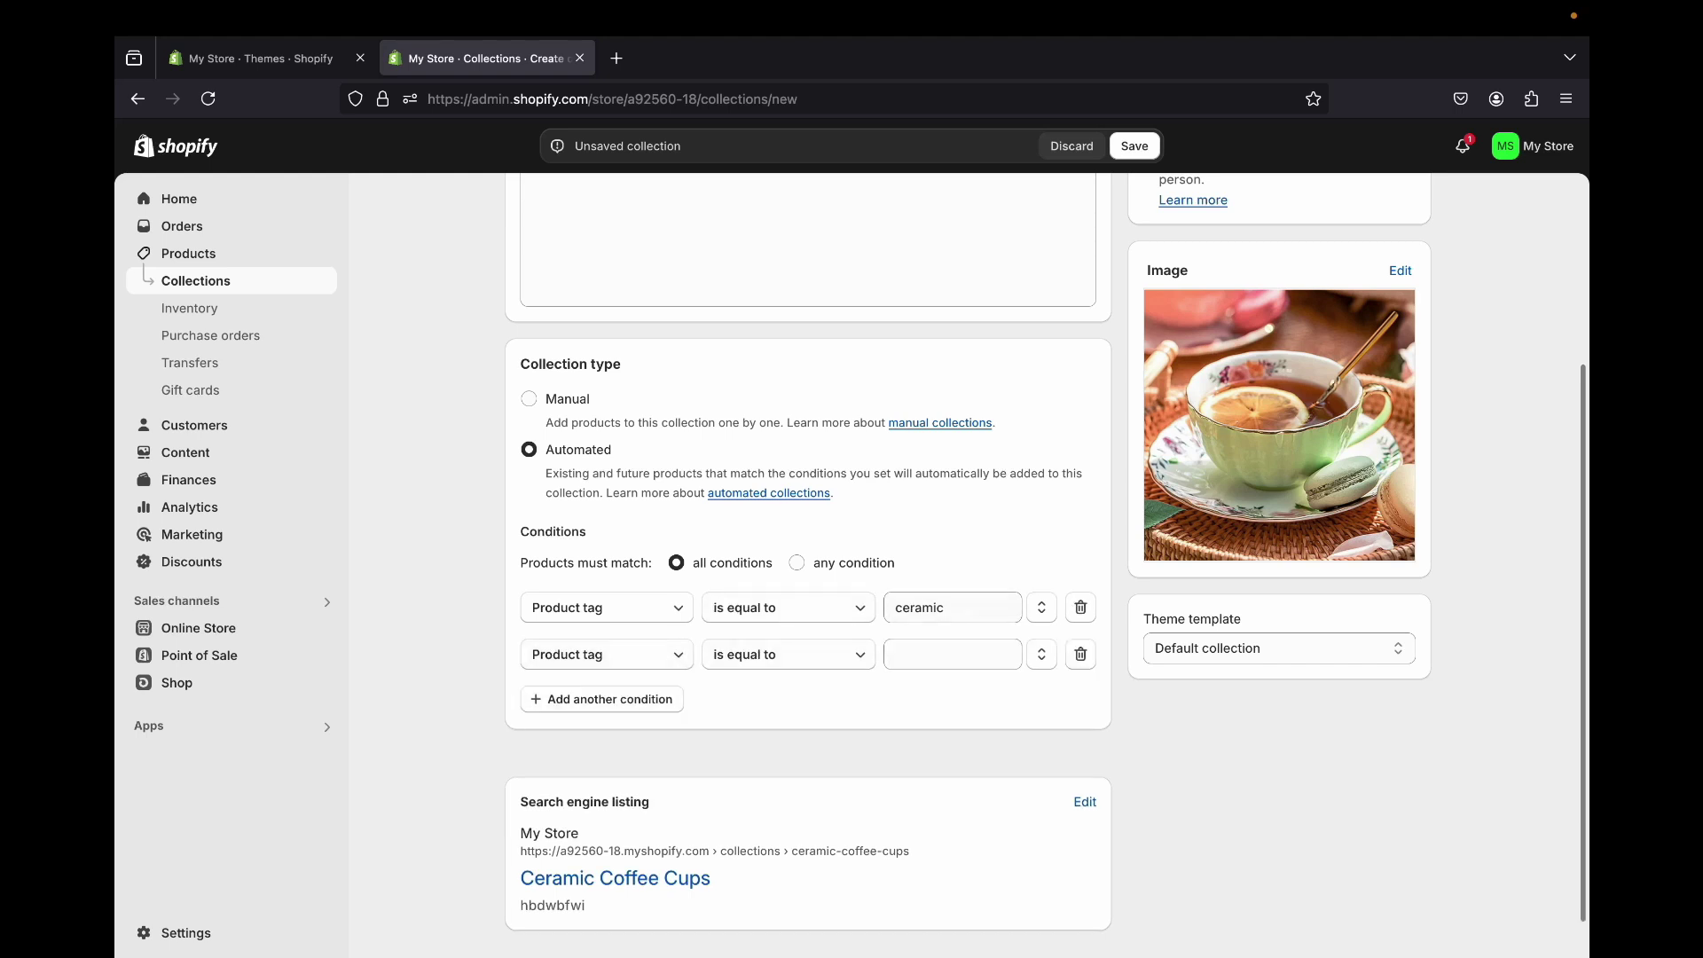
left_click(952, 654)
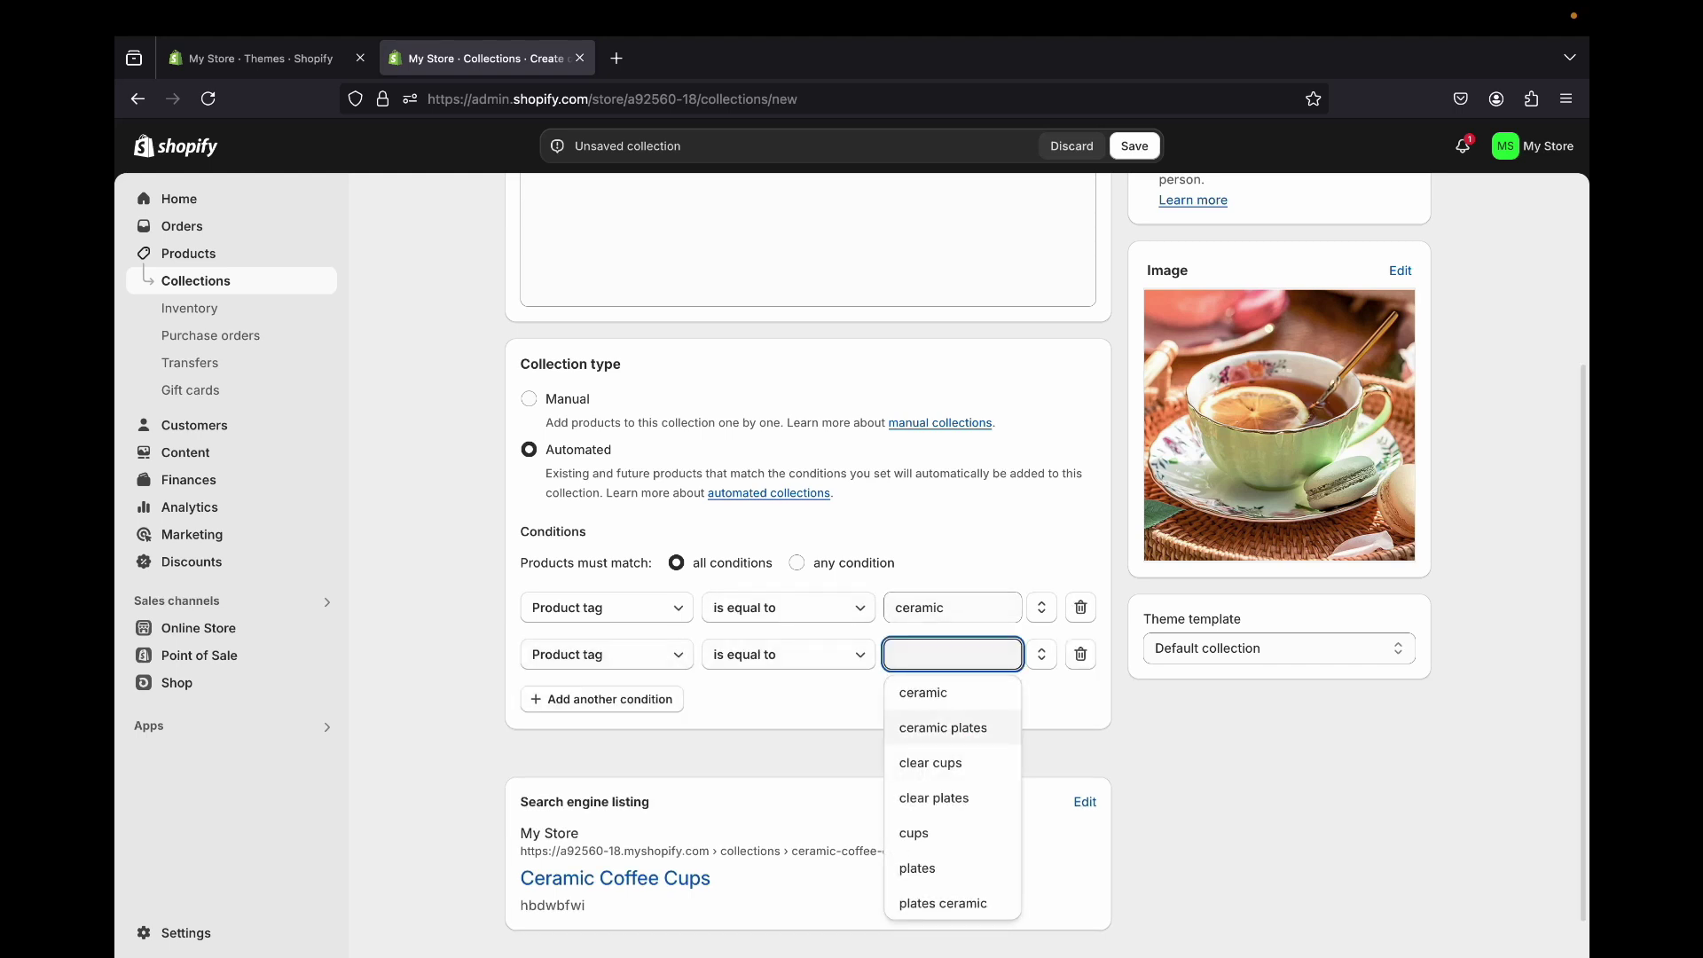
type("ceramic cups")
key("Tab")
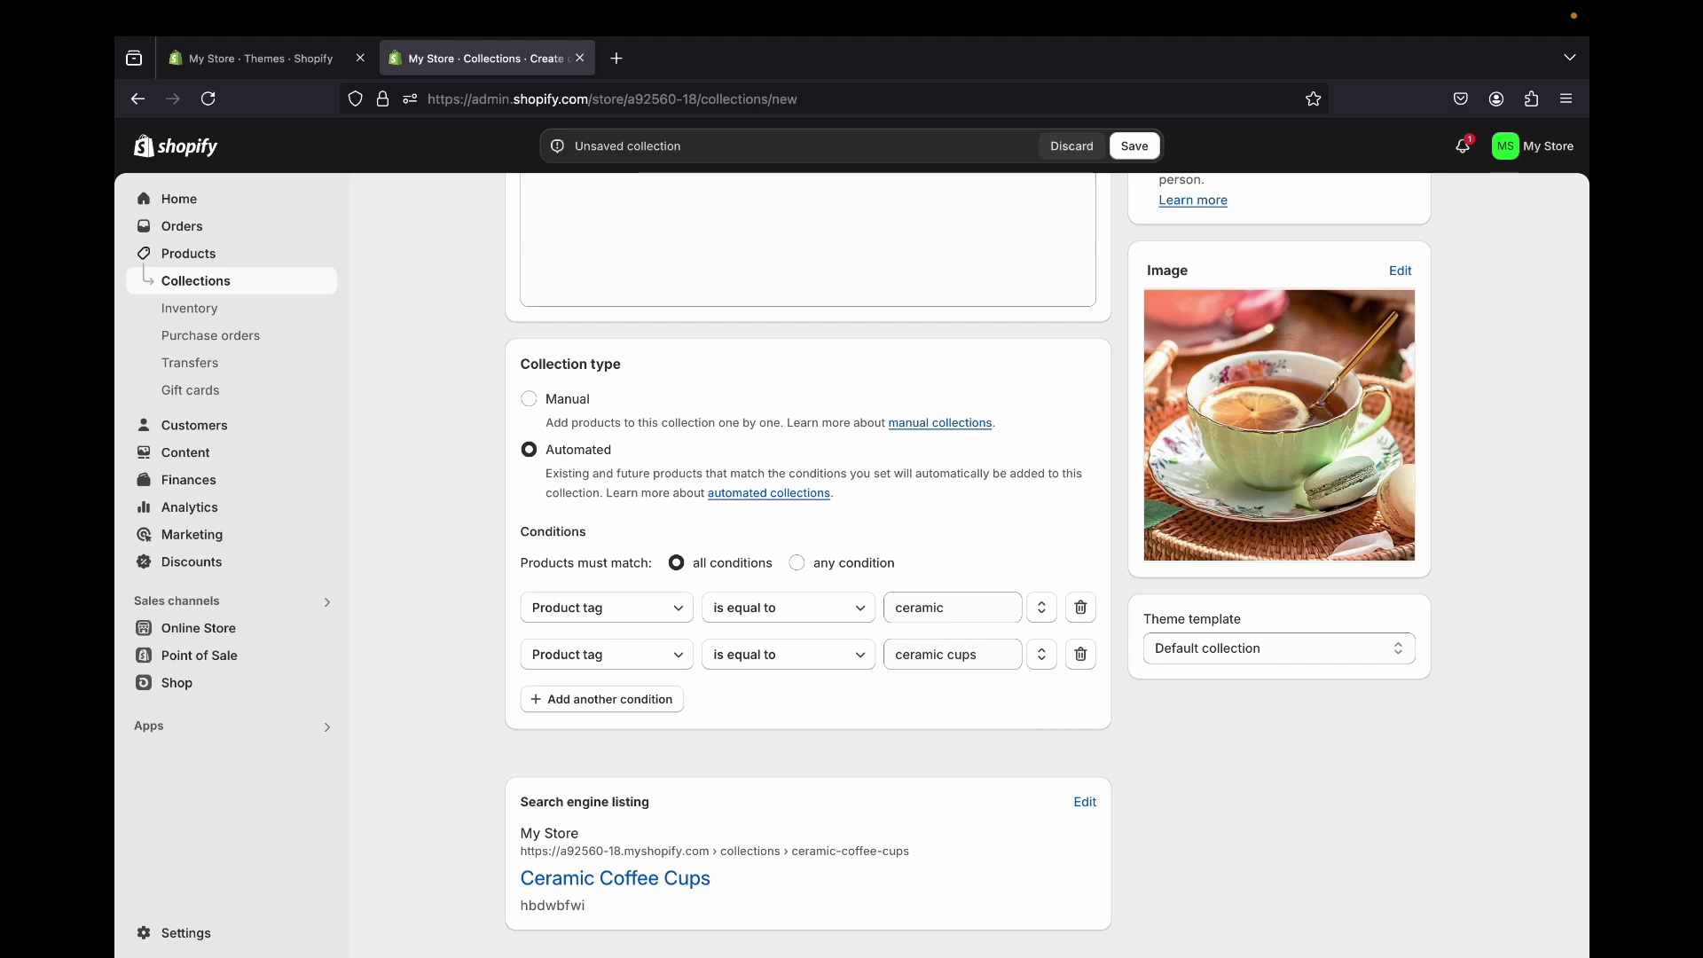
- Let products match any condition, save the Ceramic Coffee Cups collection, and return to the collection list
scroll(894, 698, "up", 2)
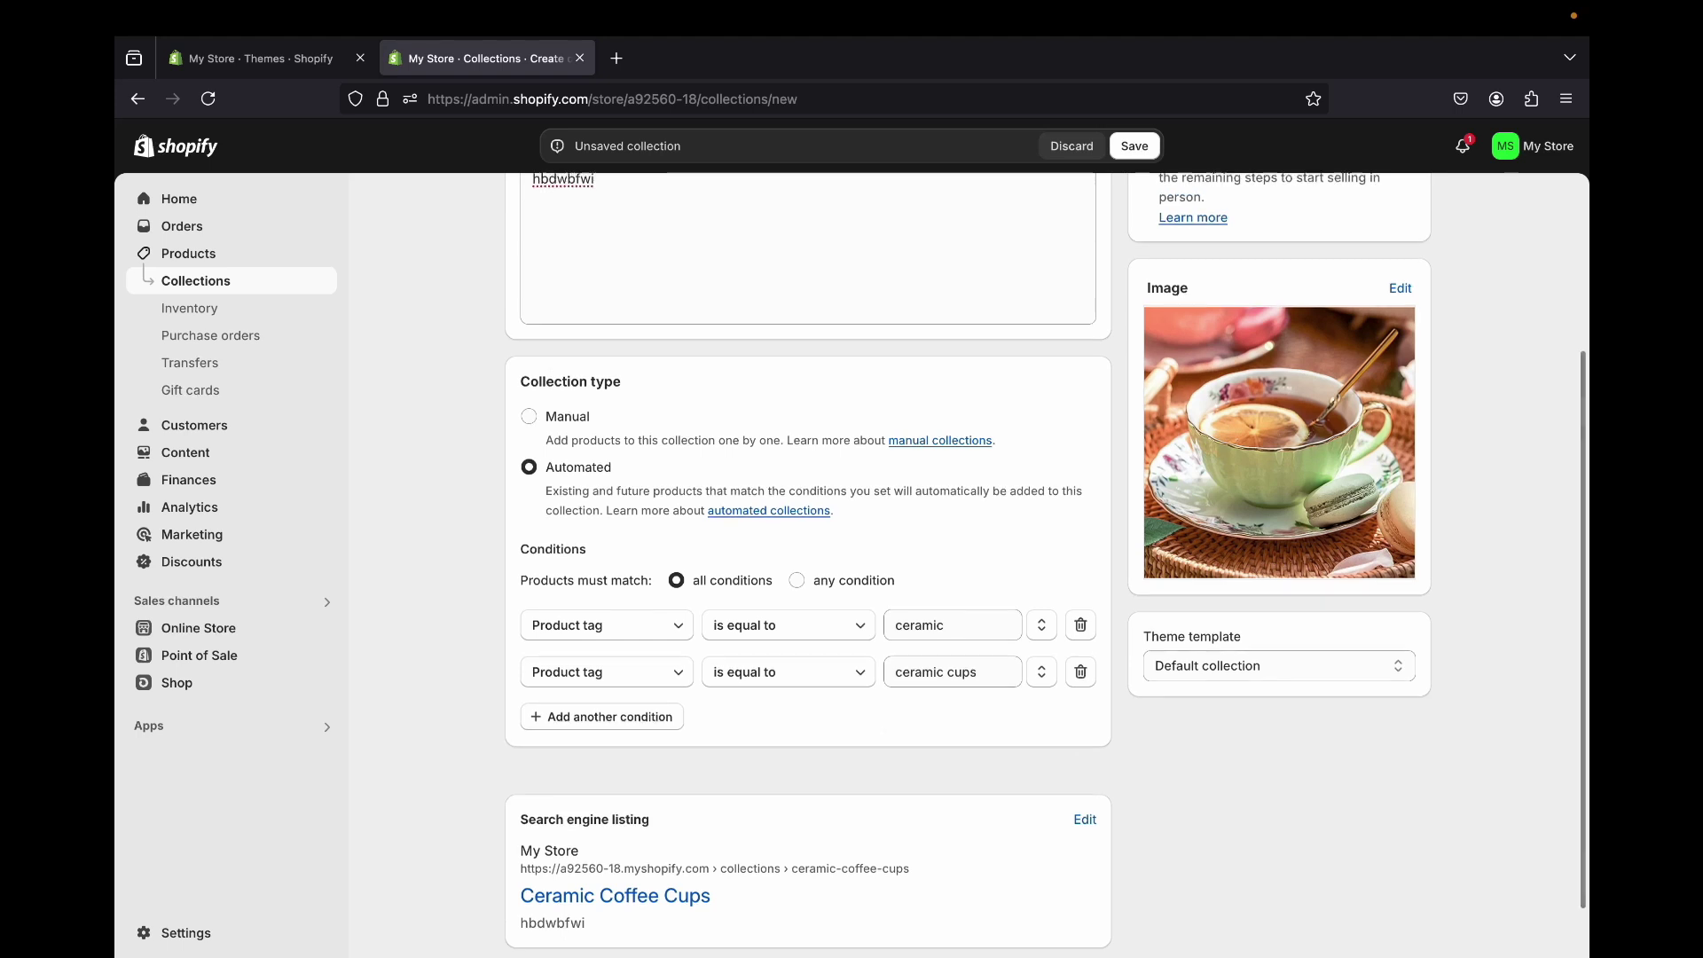
left_click(797, 619)
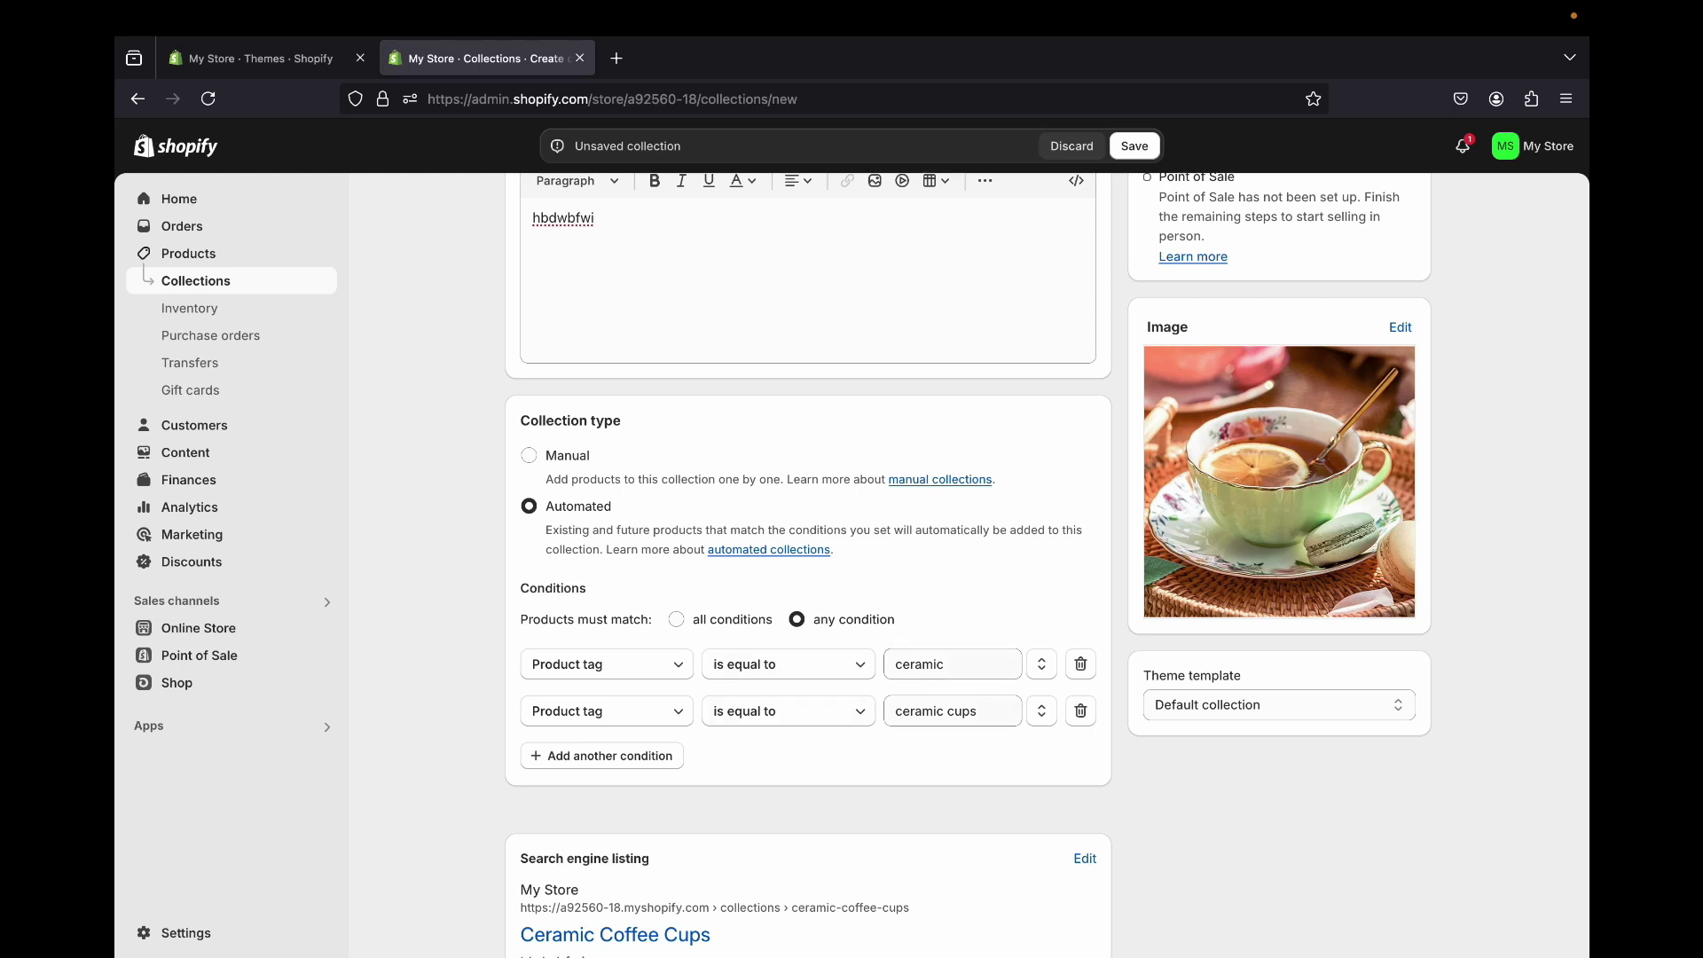
scroll(1041, 564, "down", 2)
scroll(1042, 565, "up", 5)
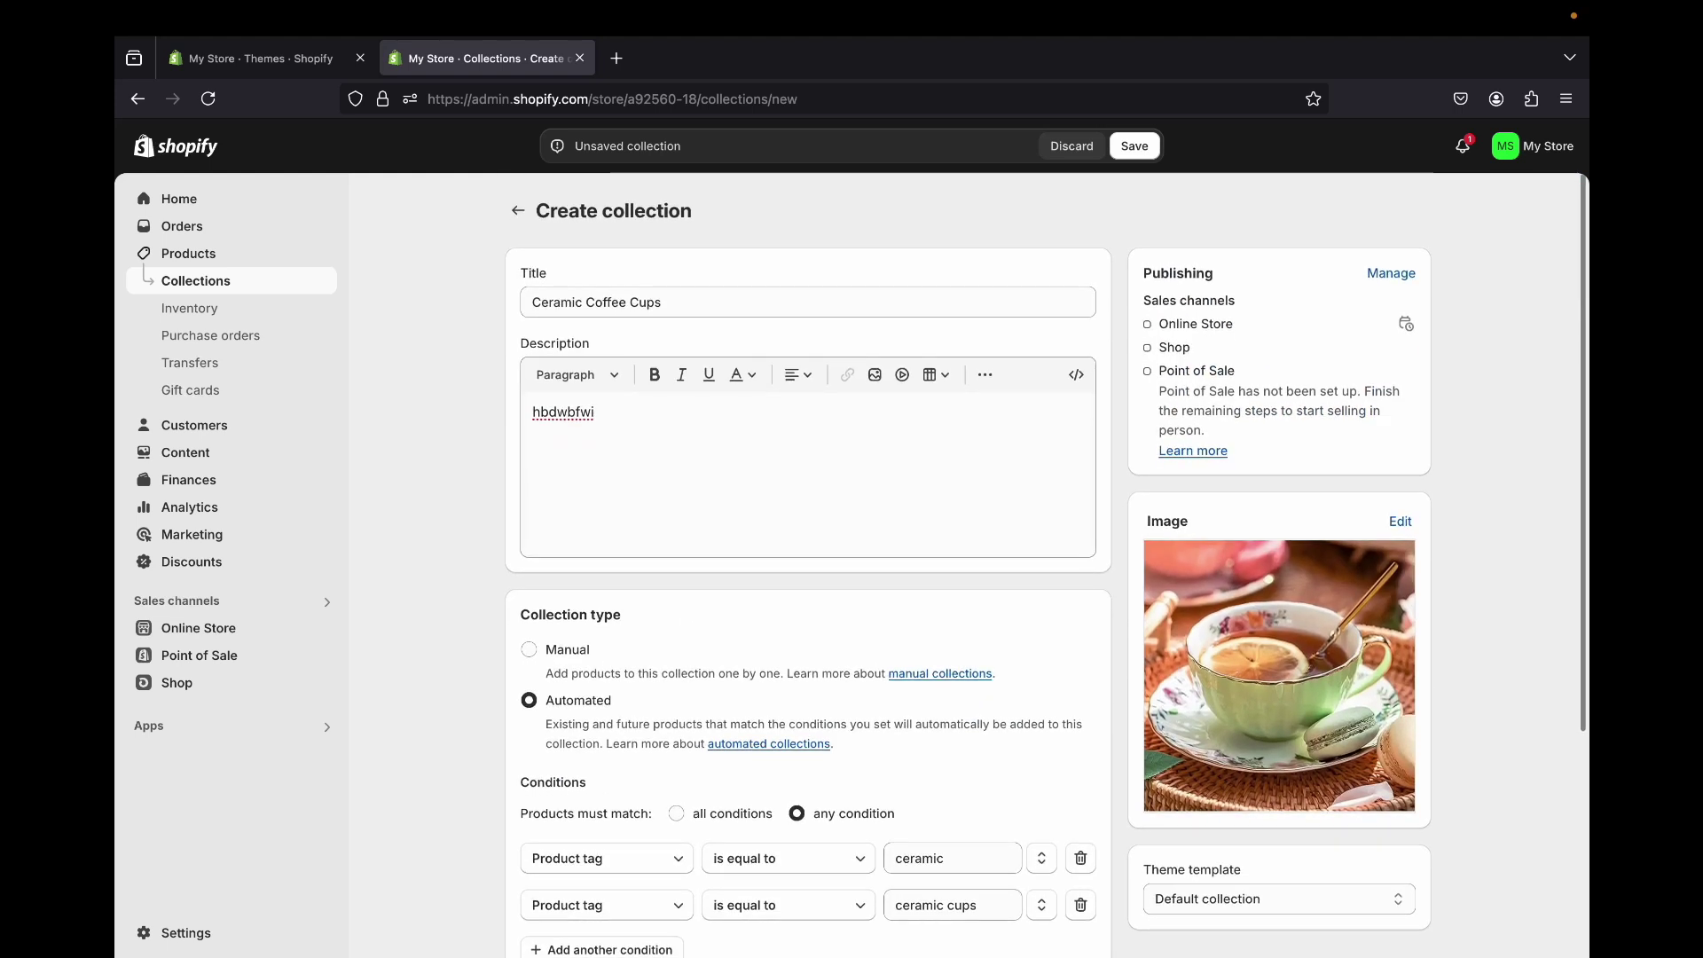
left_click(1134, 145)
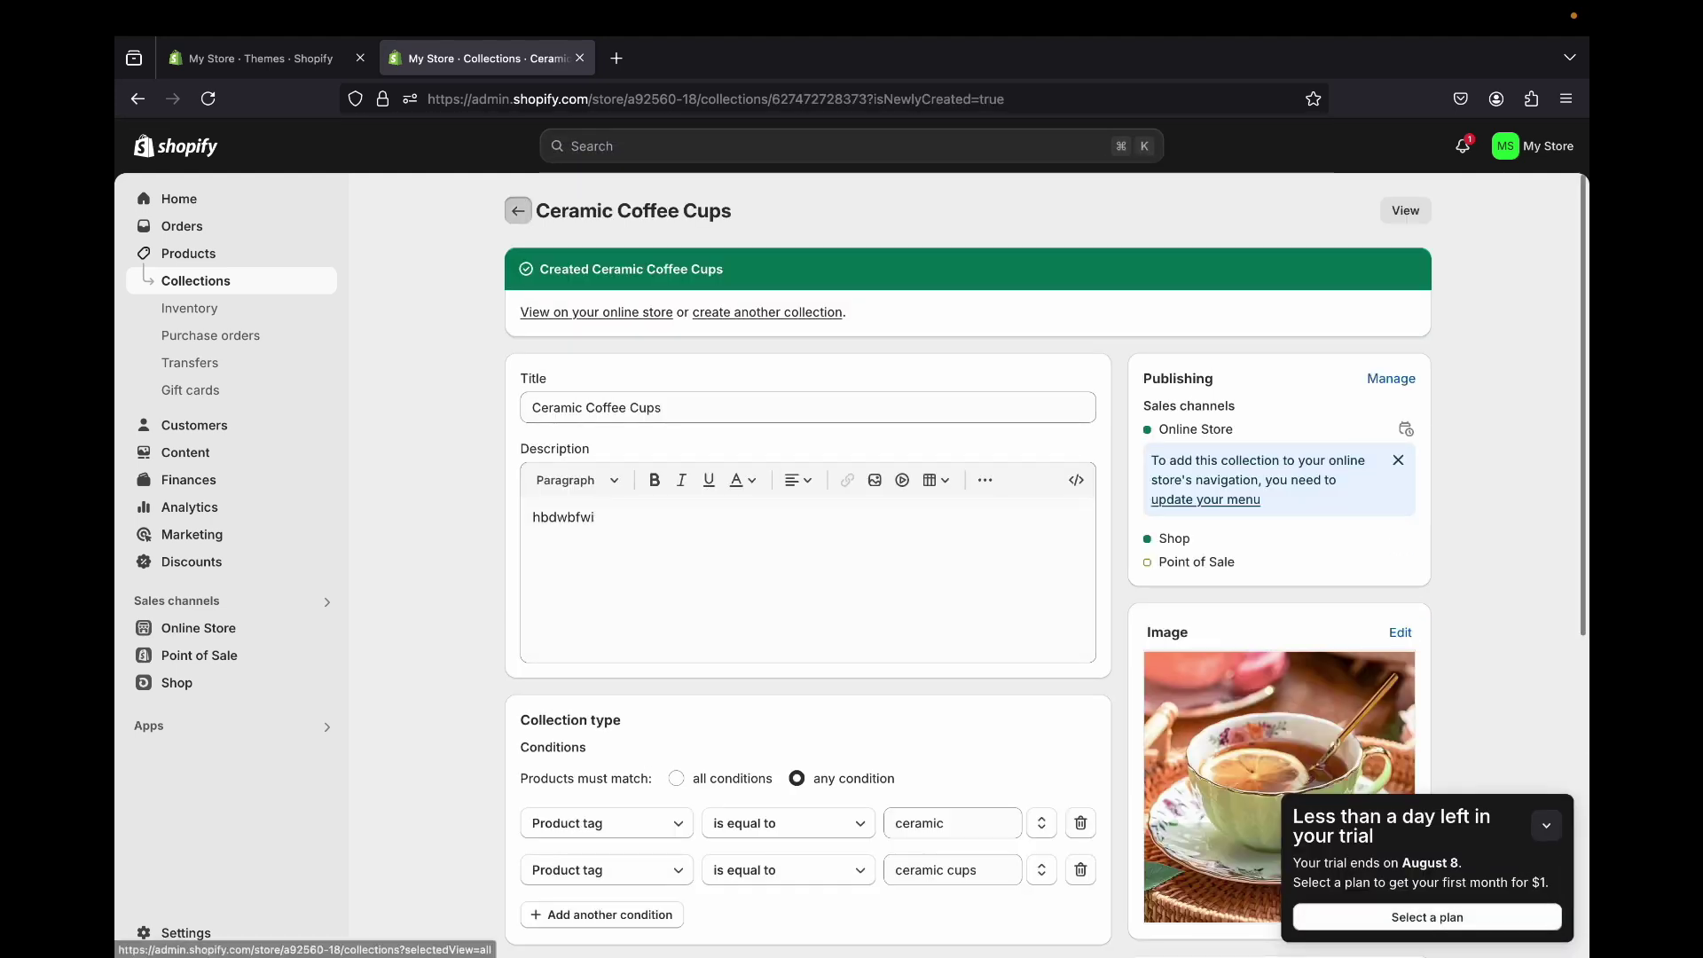
left_click(517, 210)
left_click(1546, 825)
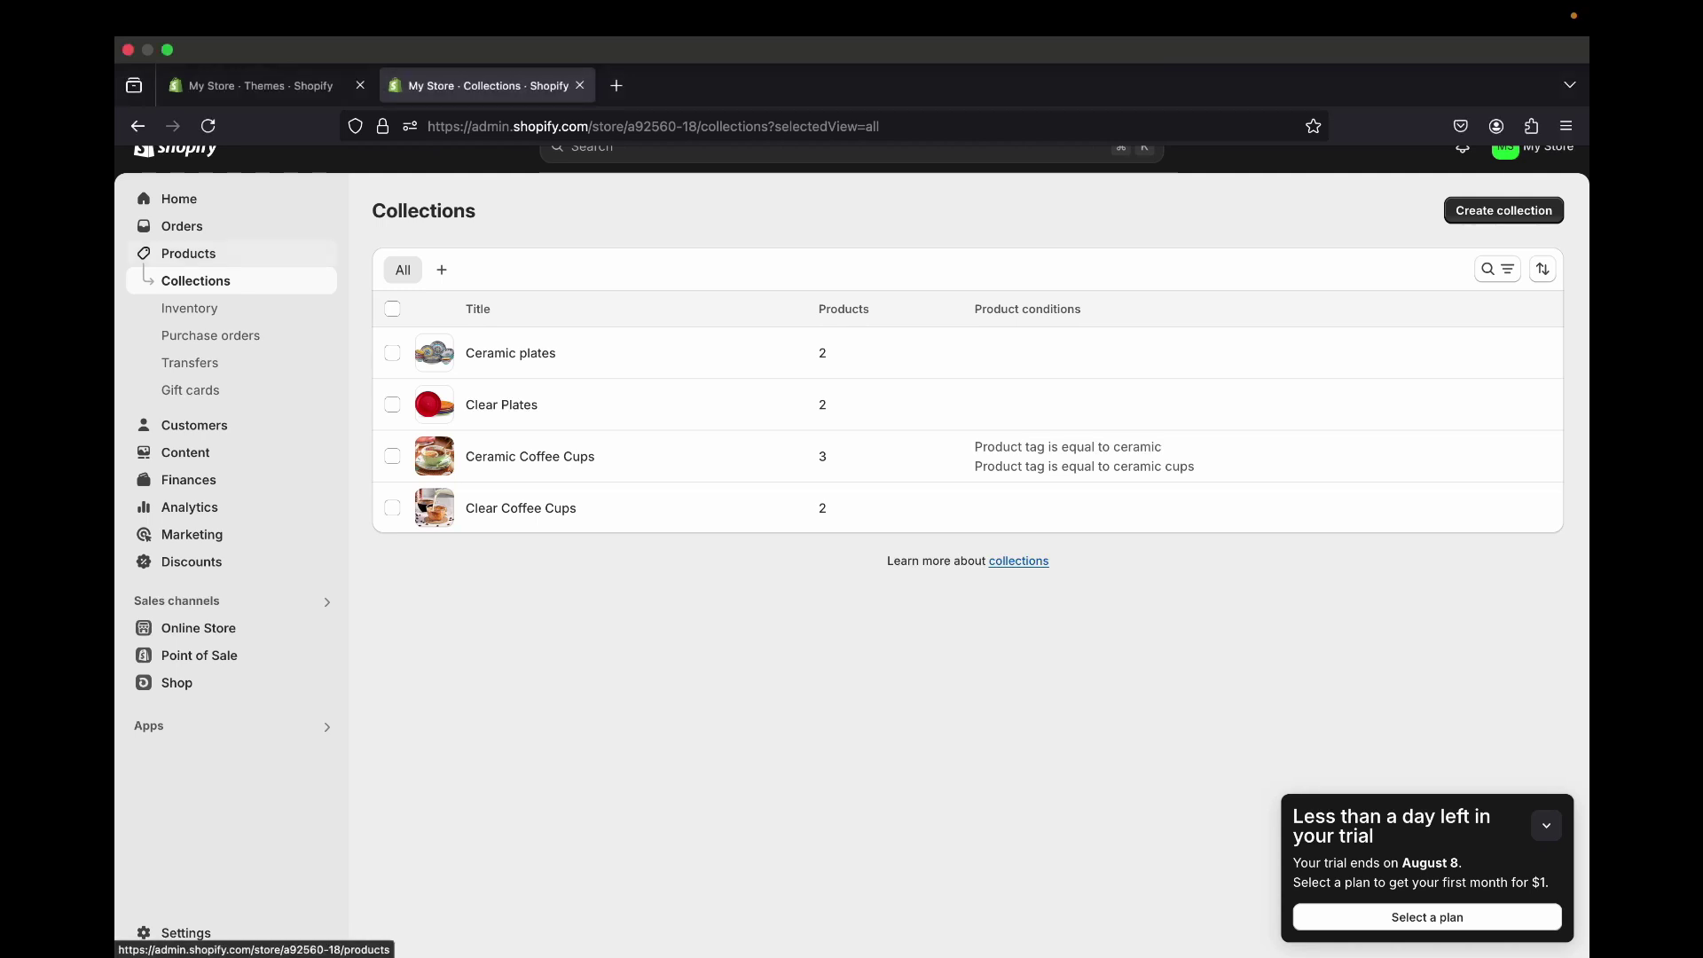
- Open the current Craft theme in the theme editor and look over its home page preview
left_click(188, 253)
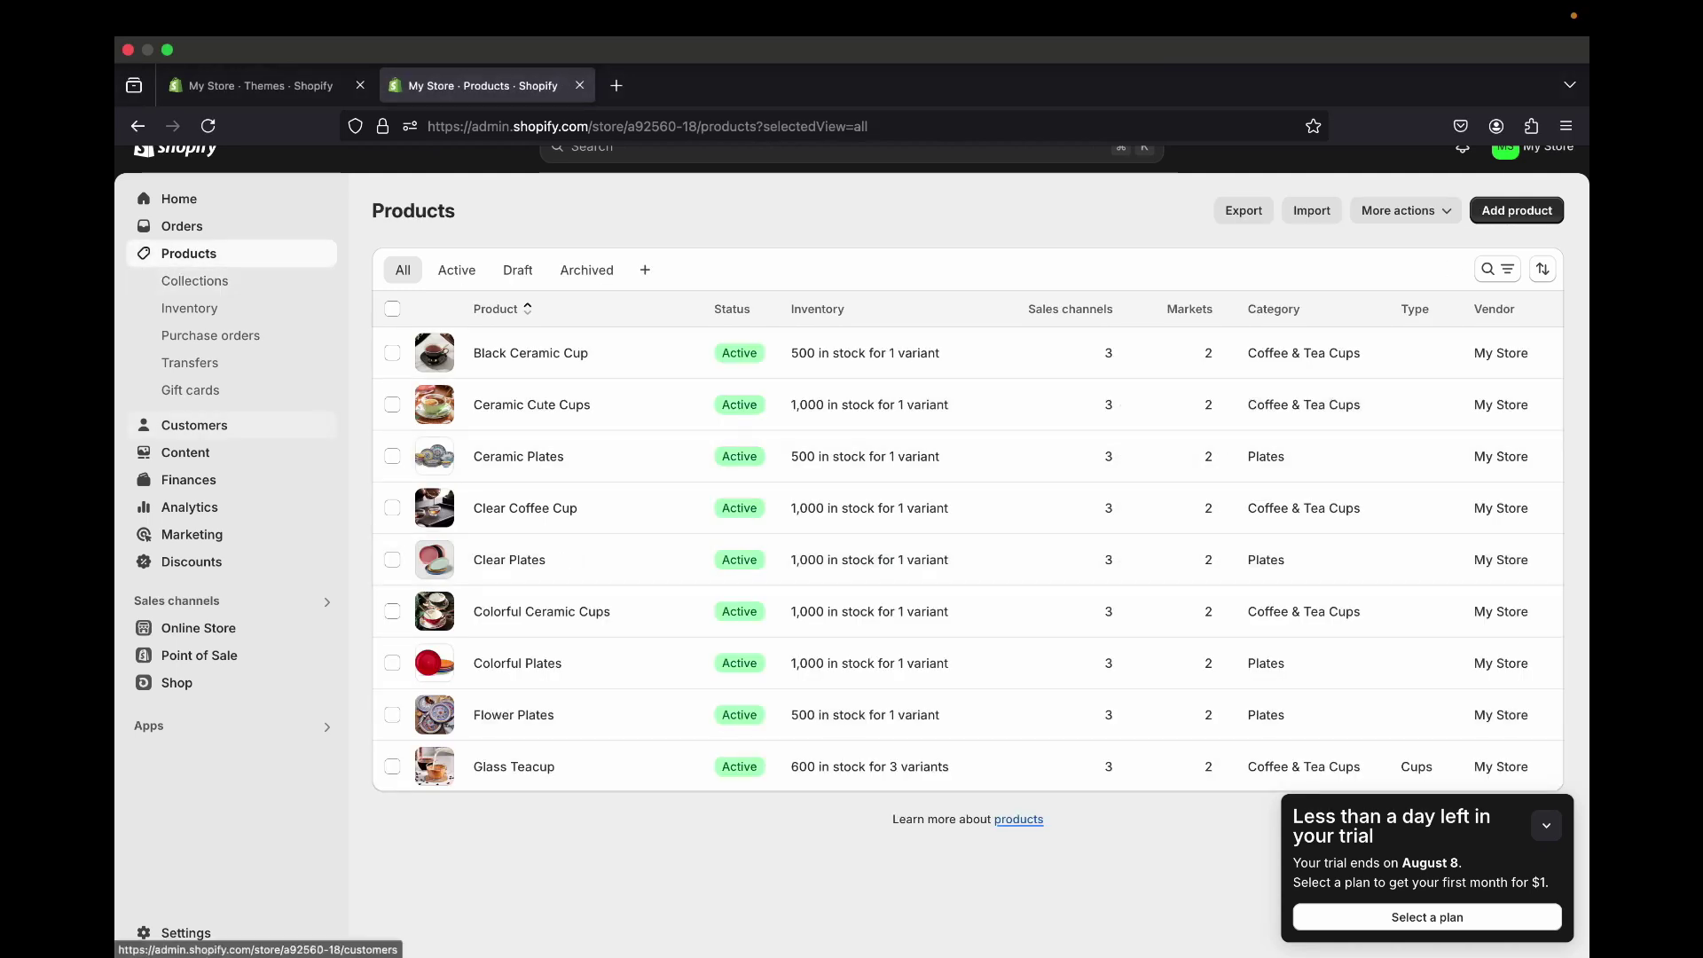
left_click(195, 280)
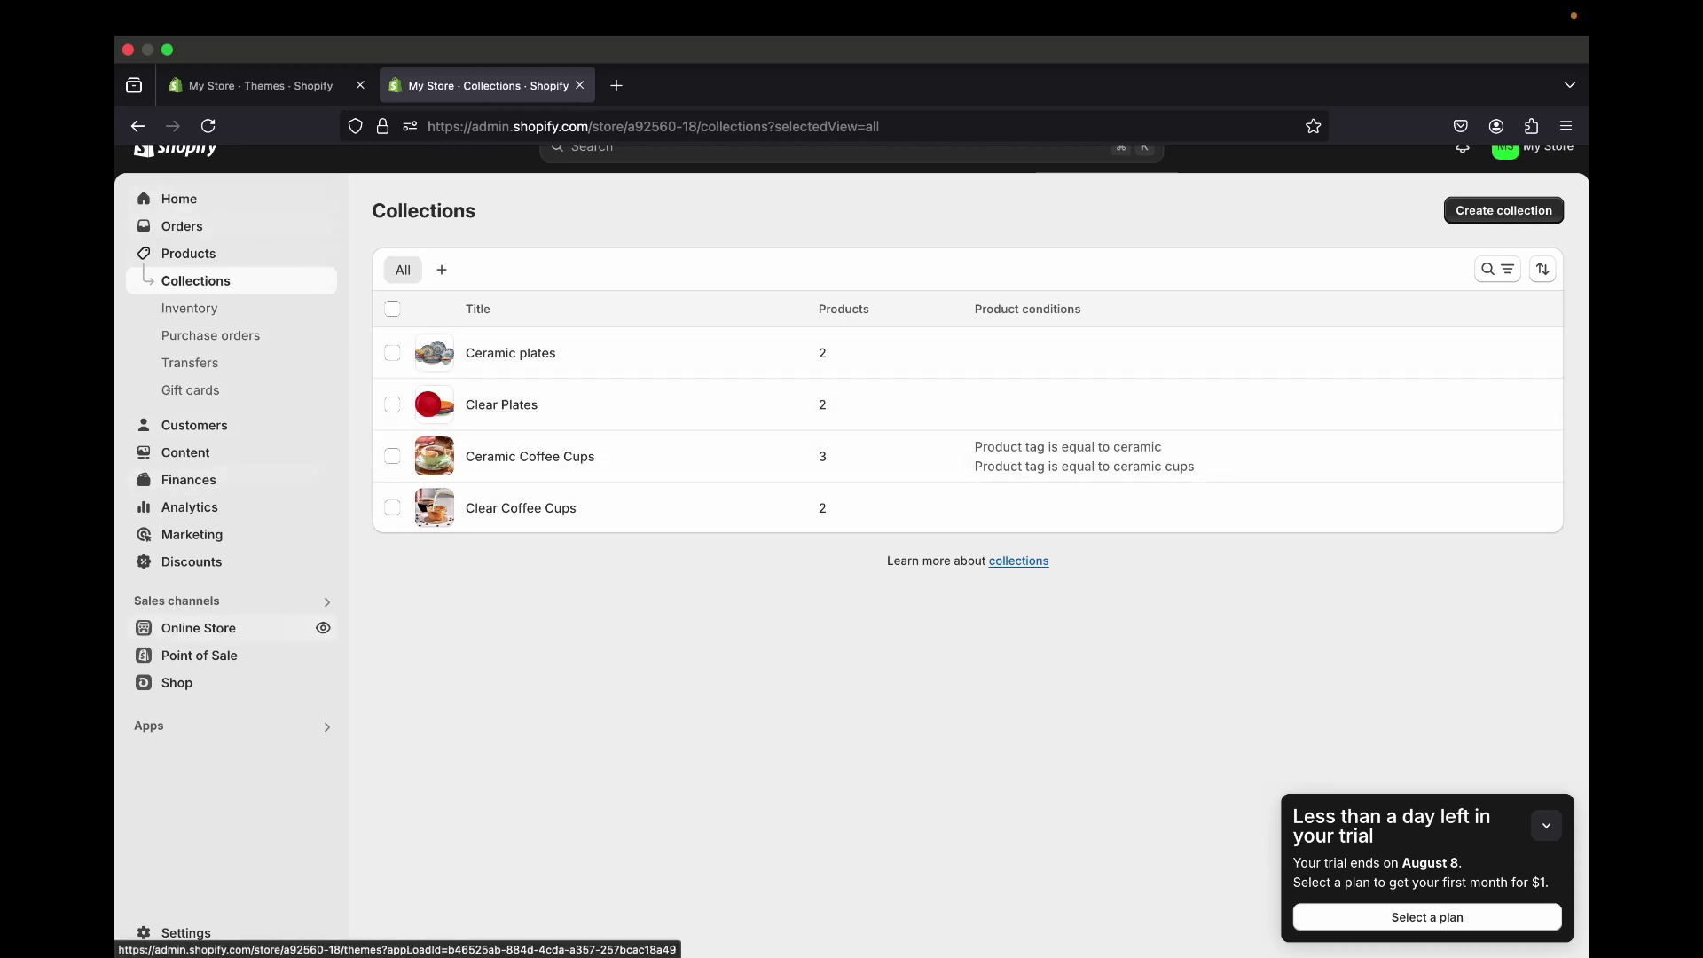
left_click(198, 628)
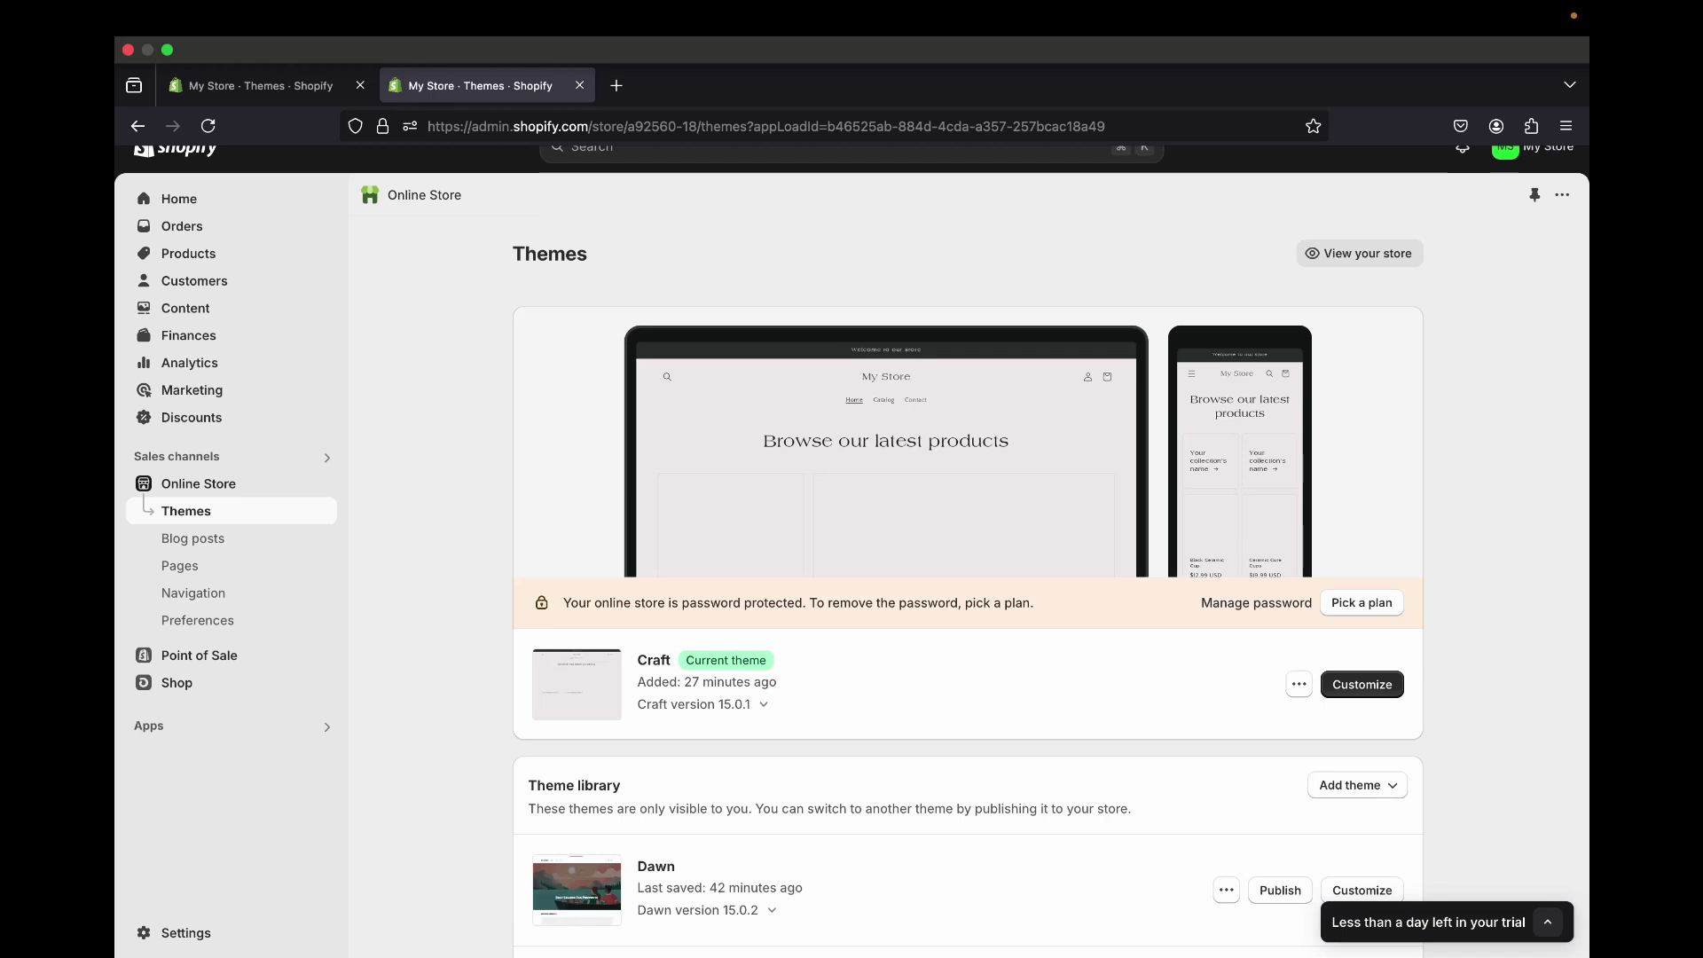
left_click(1362, 685)
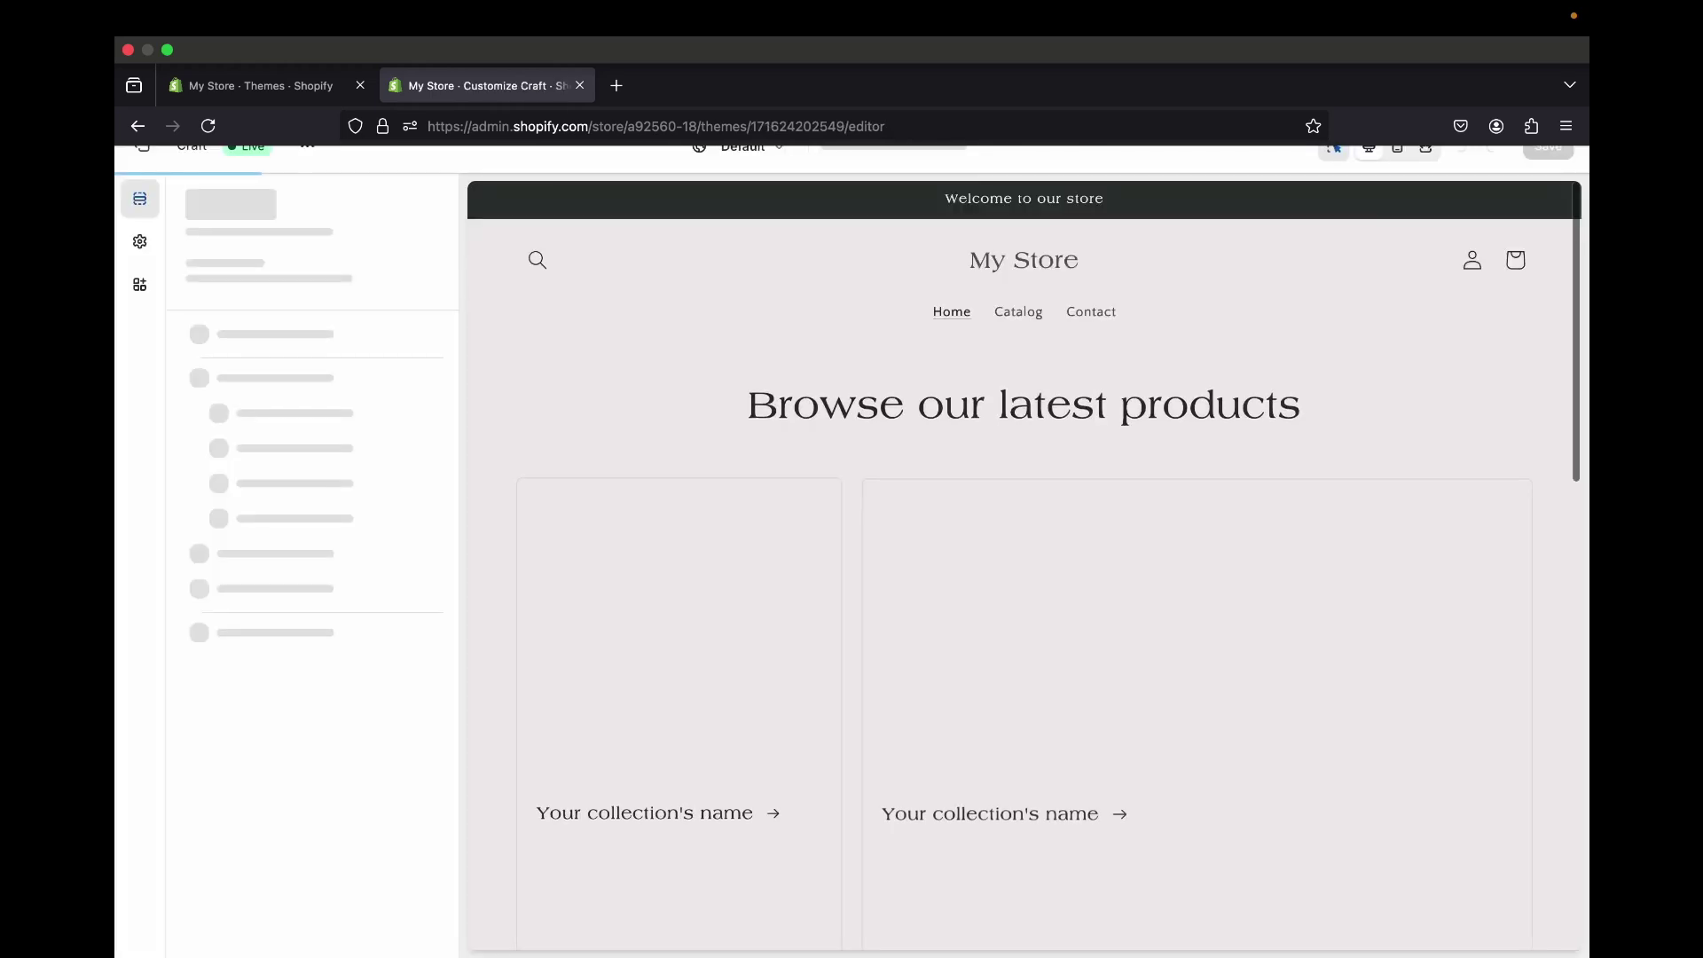
scroll(1023, 565, "down", 7)
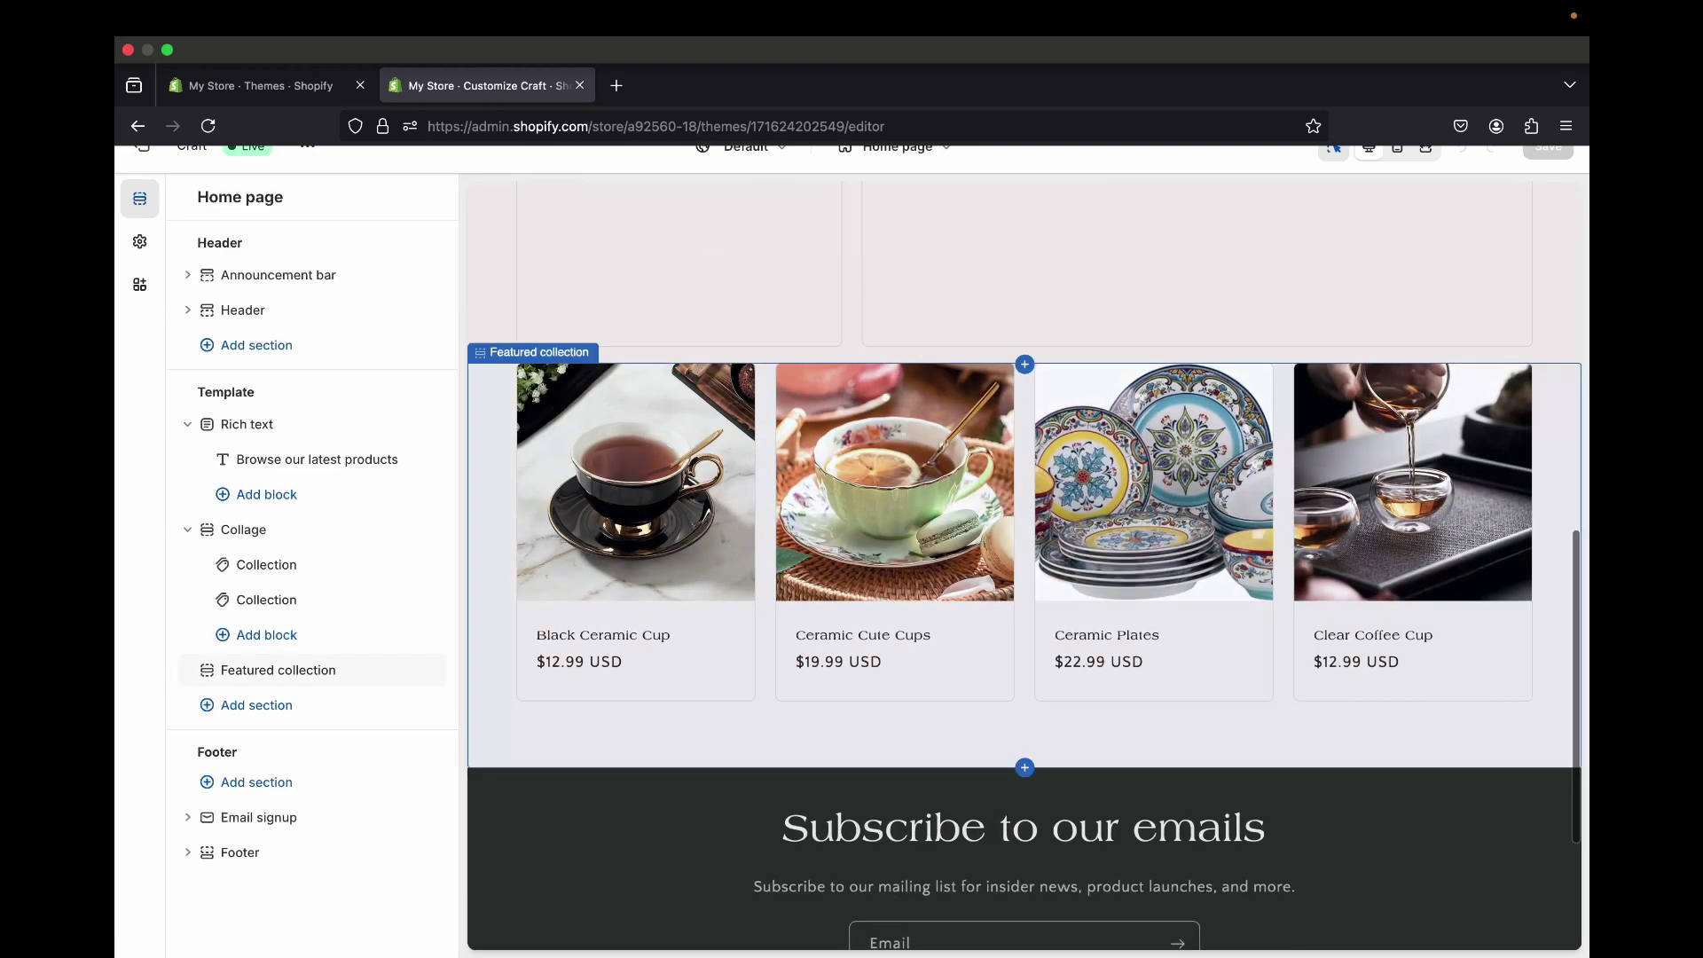
scroll(1024, 565, "up", 8)
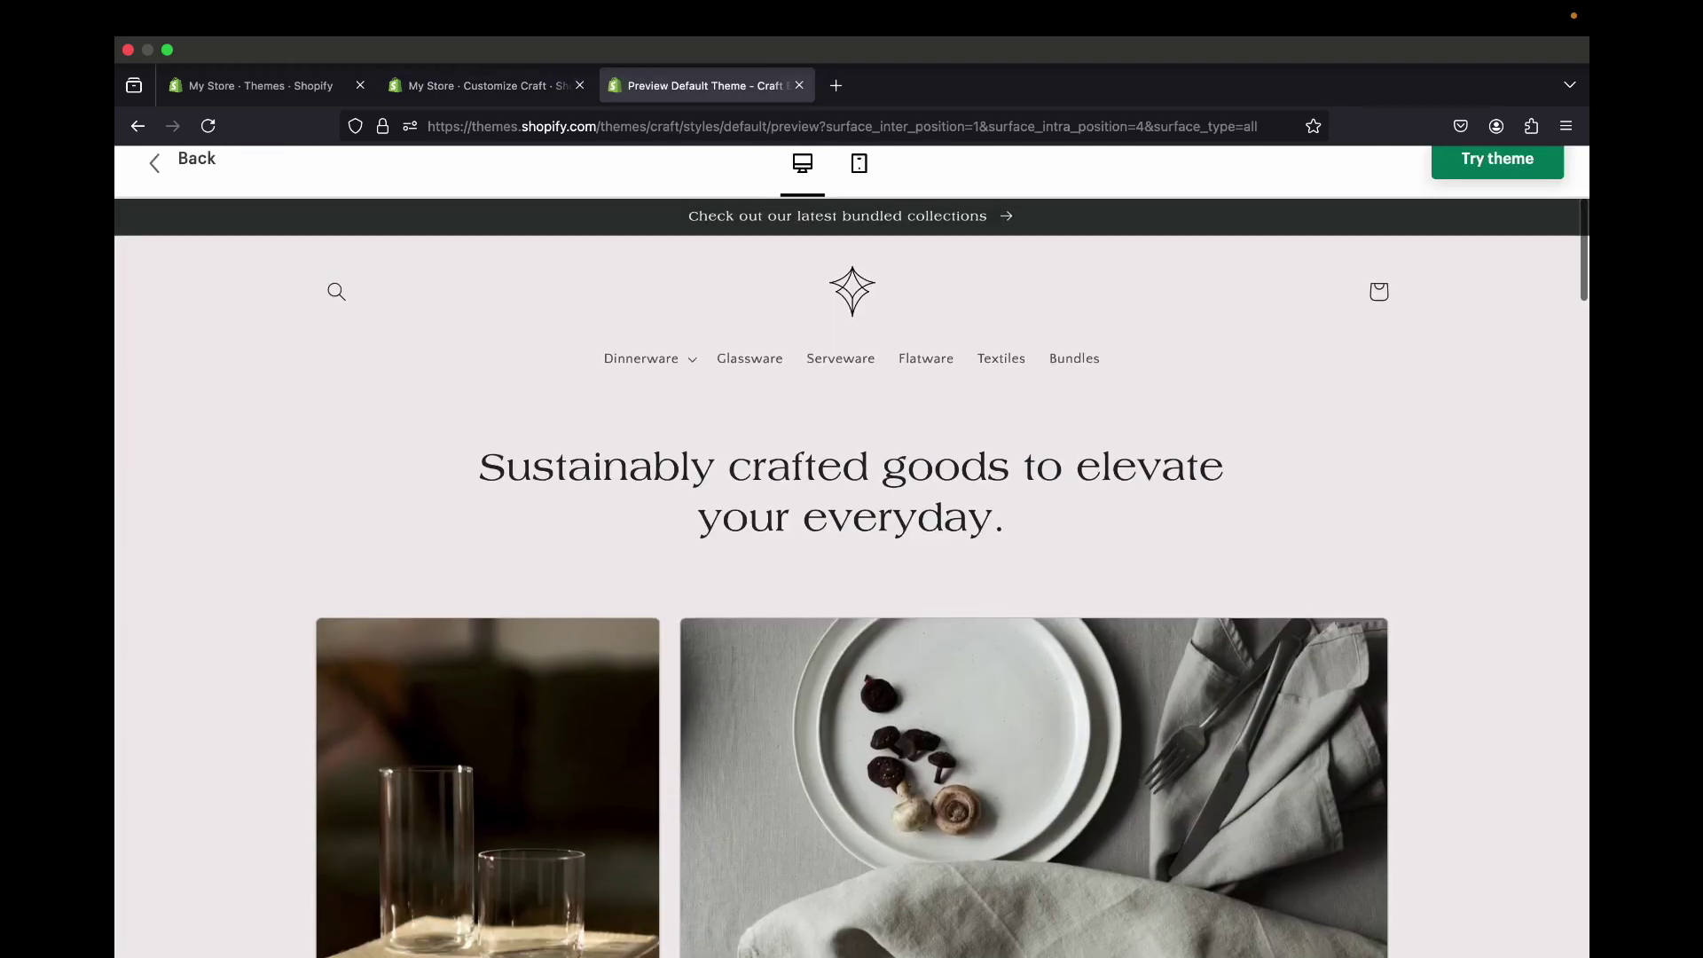
- Examine the Craft demo store's home page sections and compare them with the home page in the theme editor
scroll(852, 577, "down", 3)
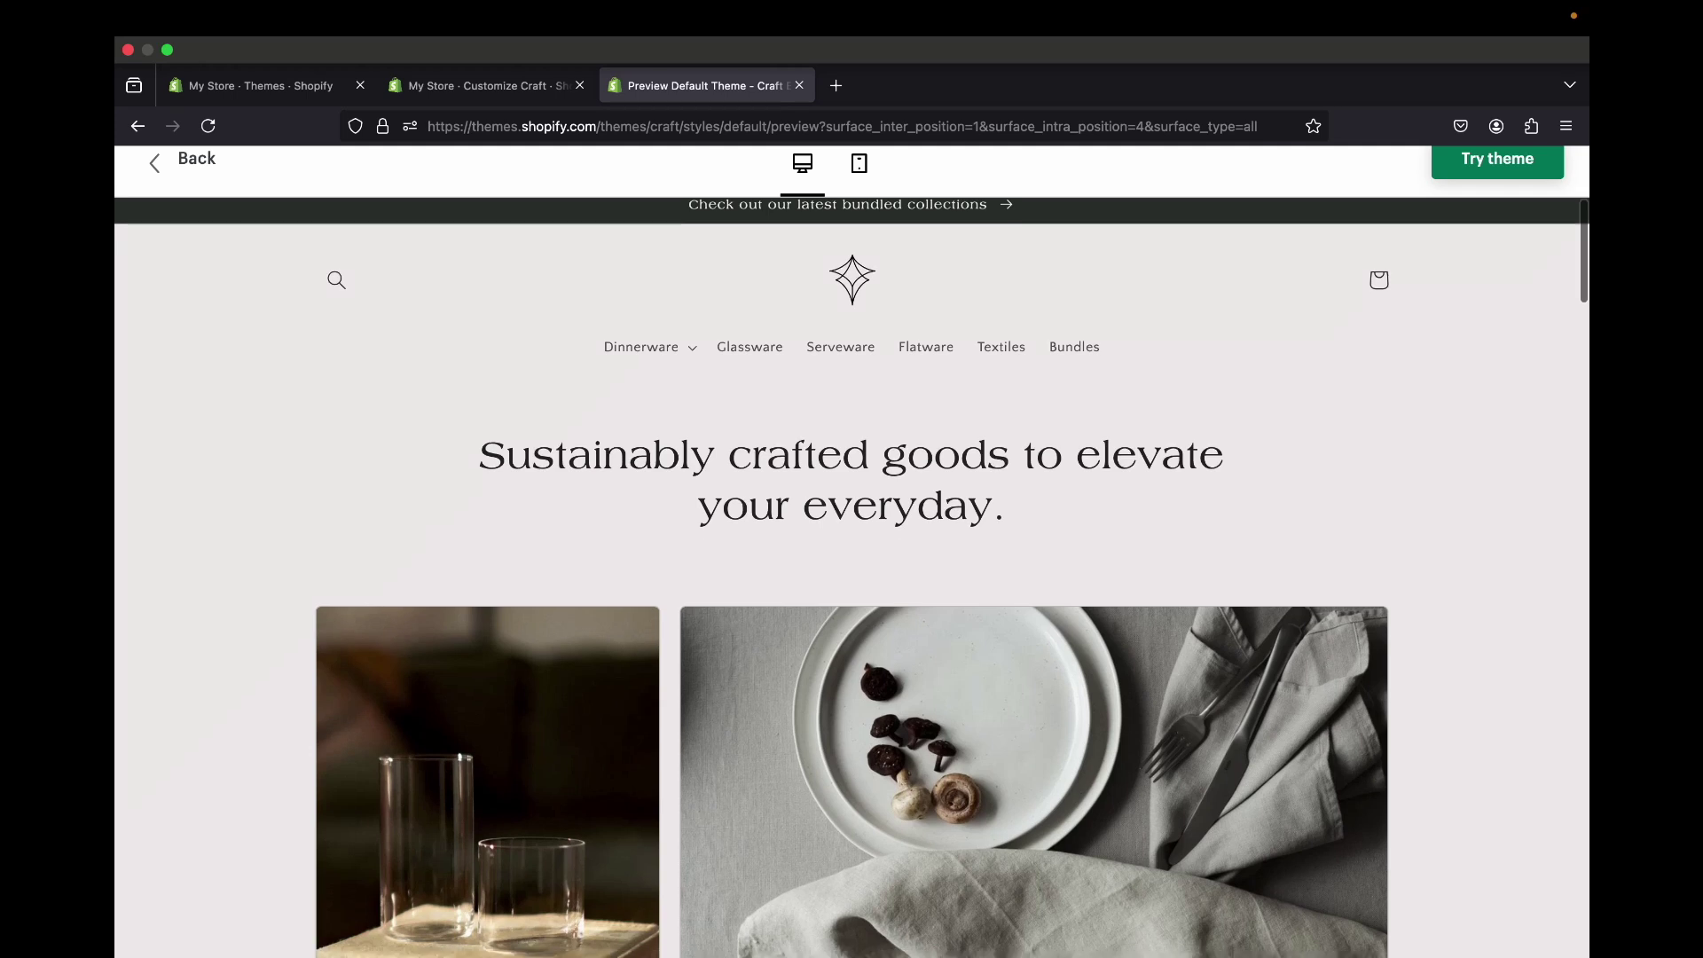
scroll(852, 577, "down", 7)
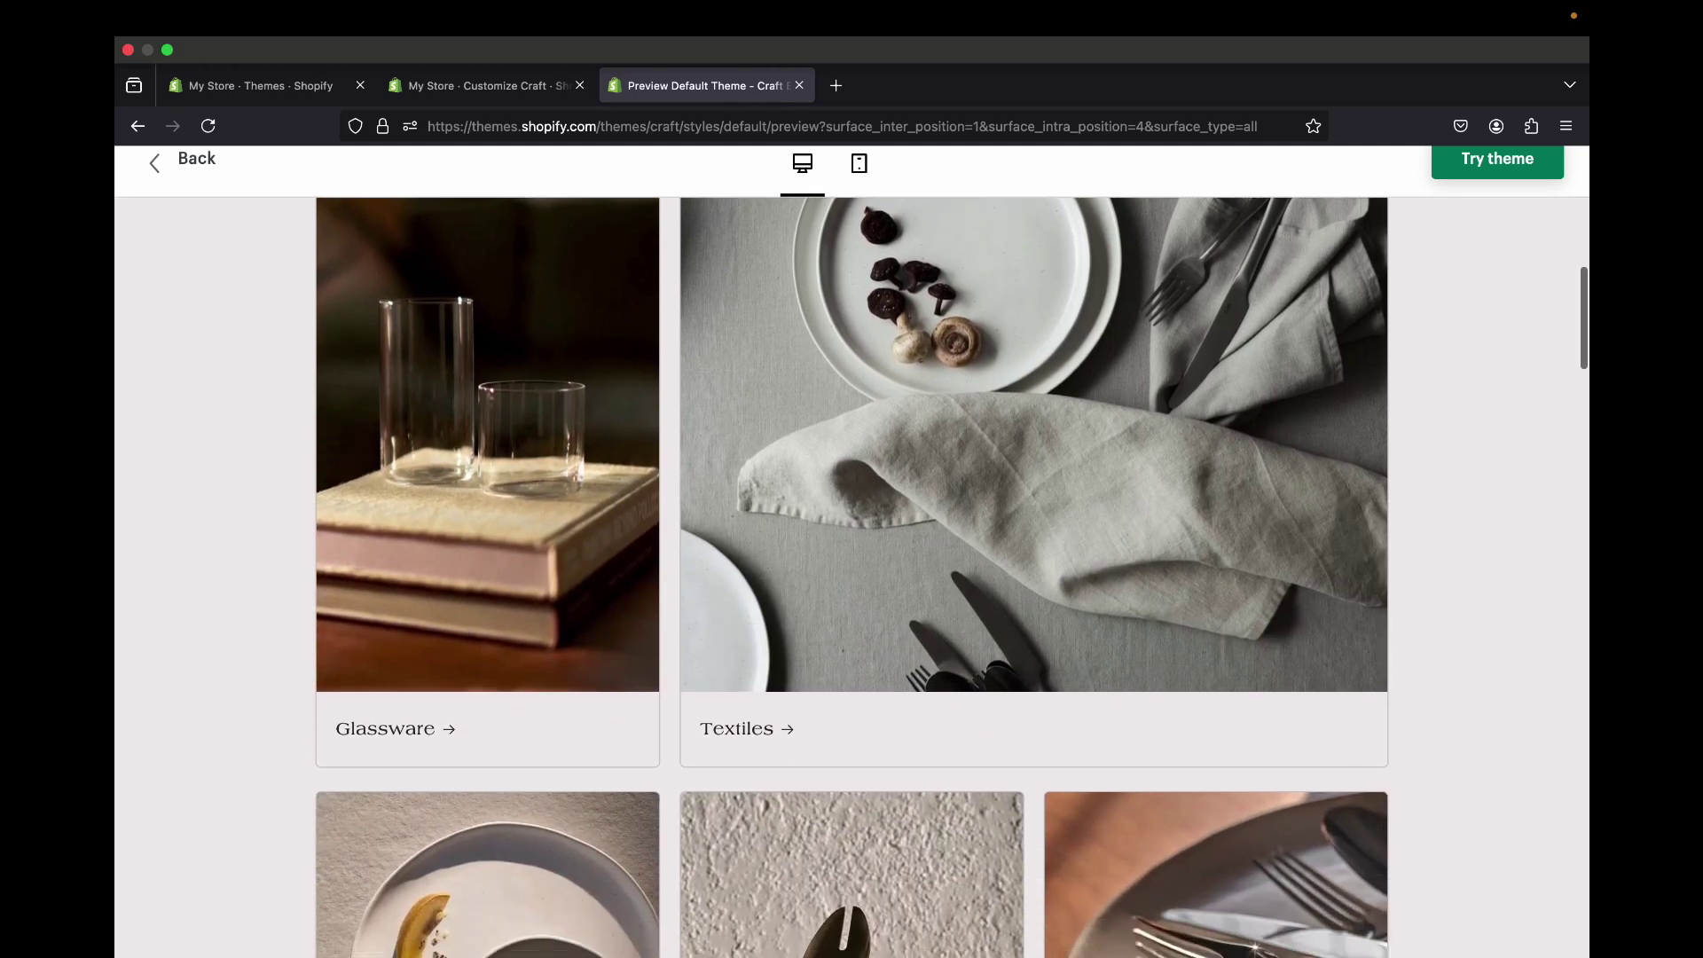
scroll(851, 577, "down", 7)
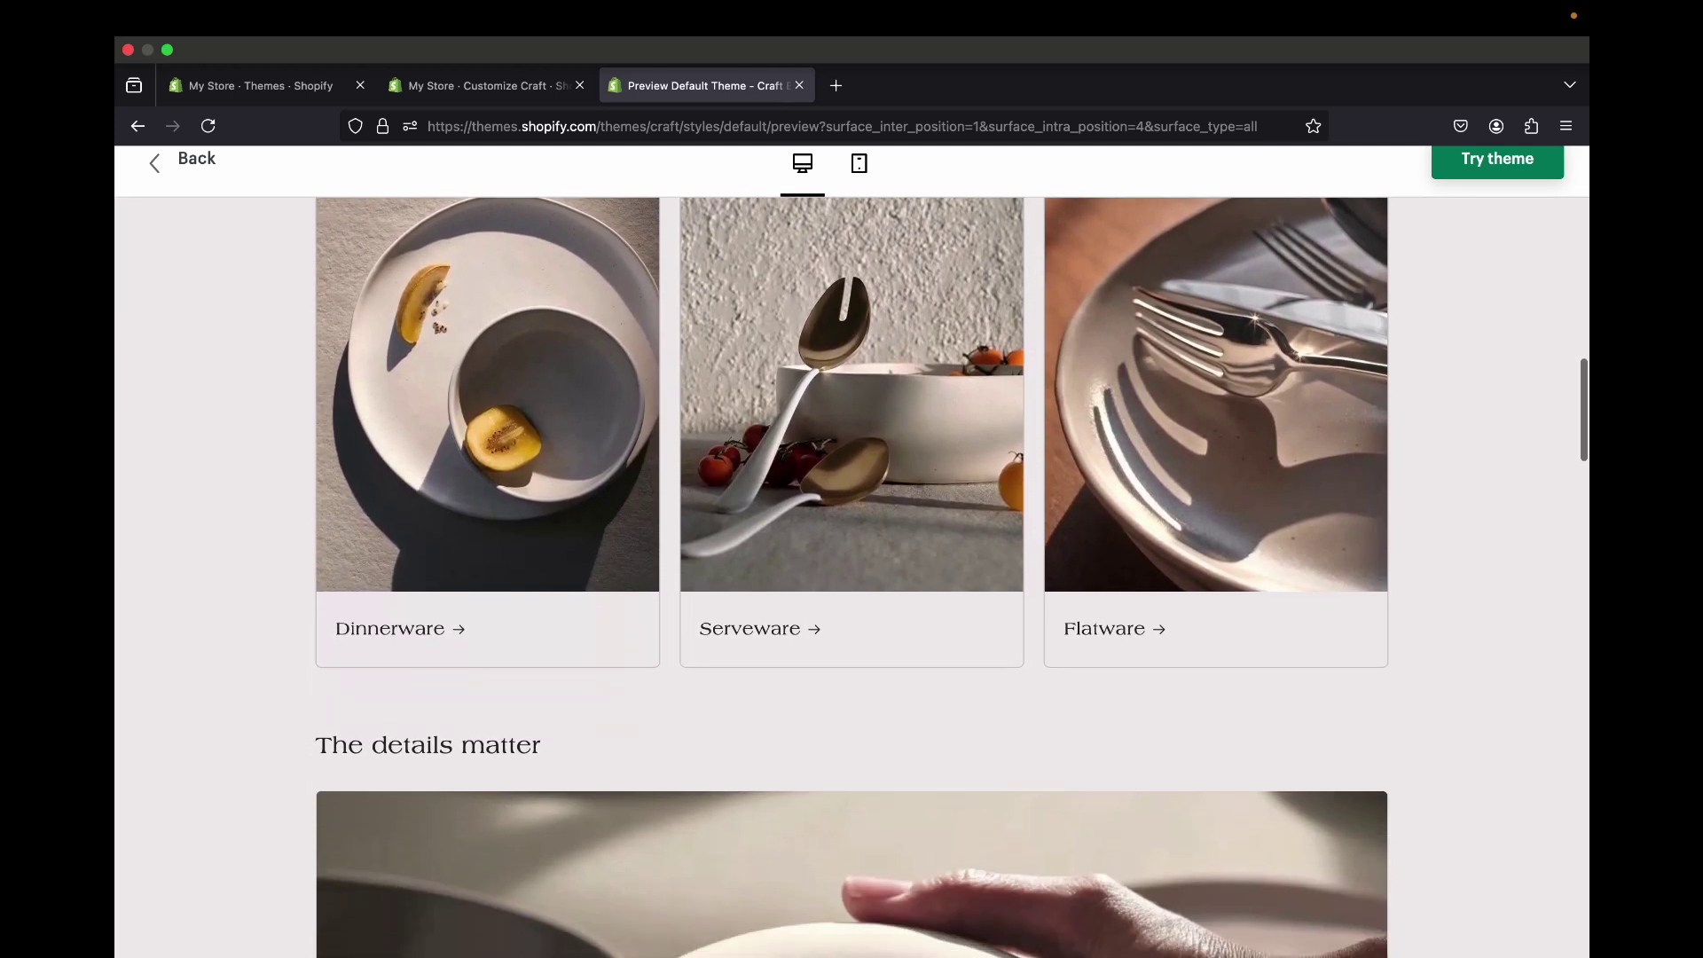
scroll(852, 577, "down", 9)
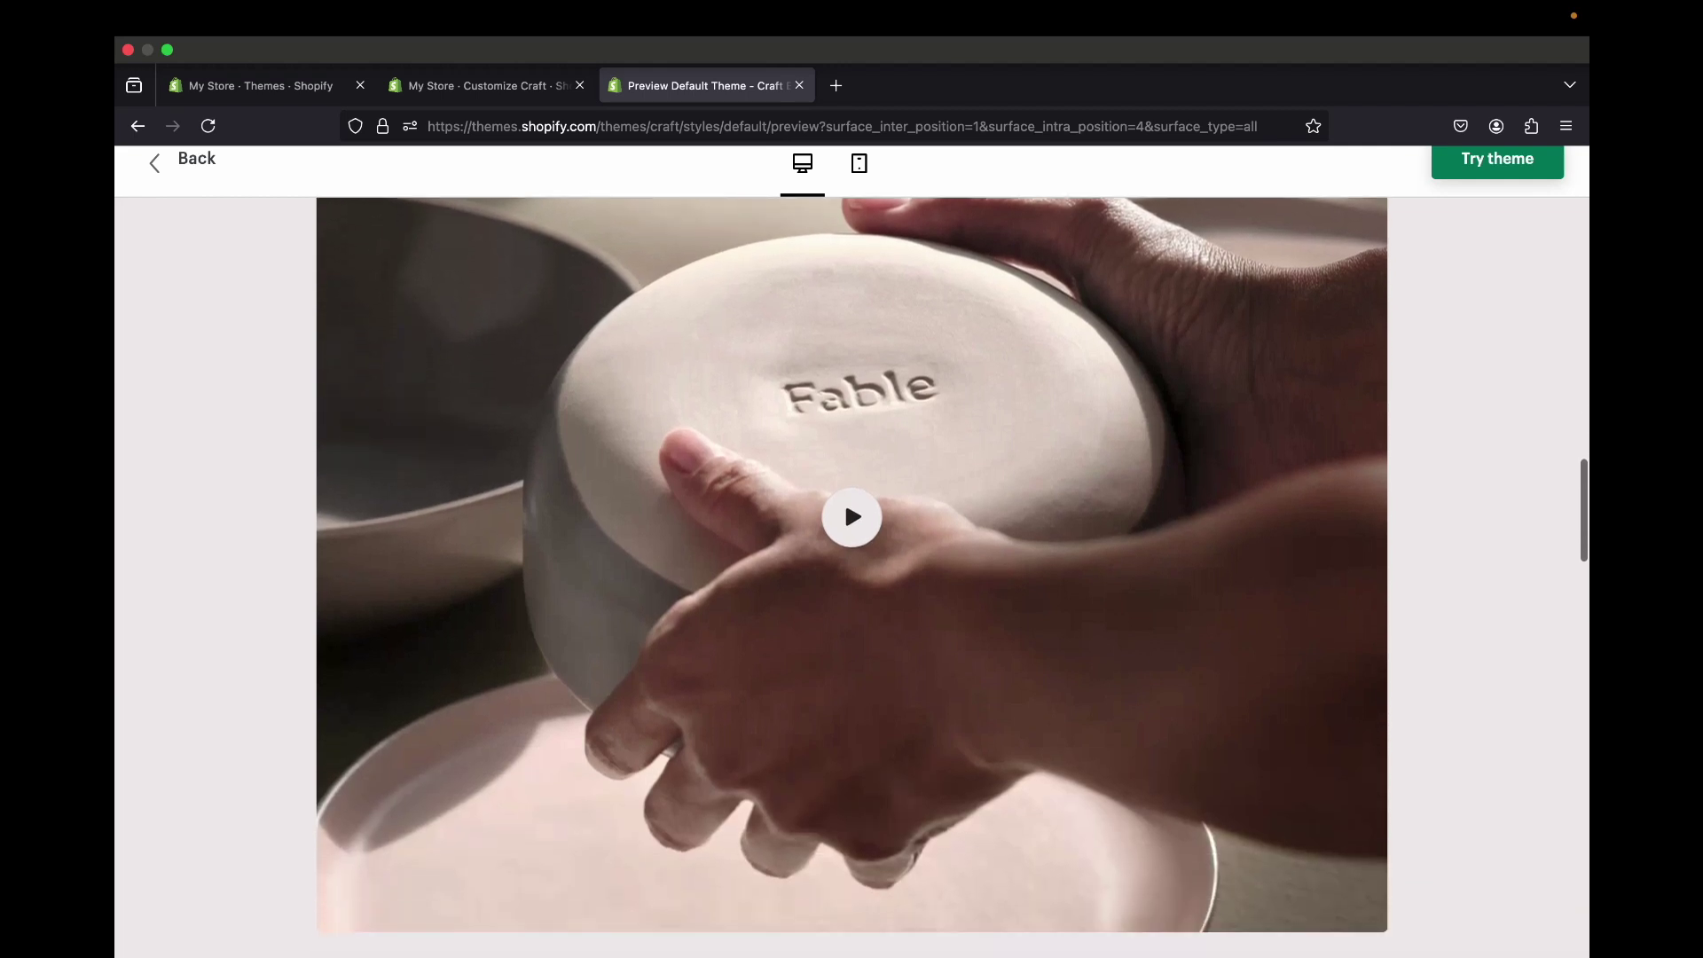
scroll(852, 577, "down", 11)
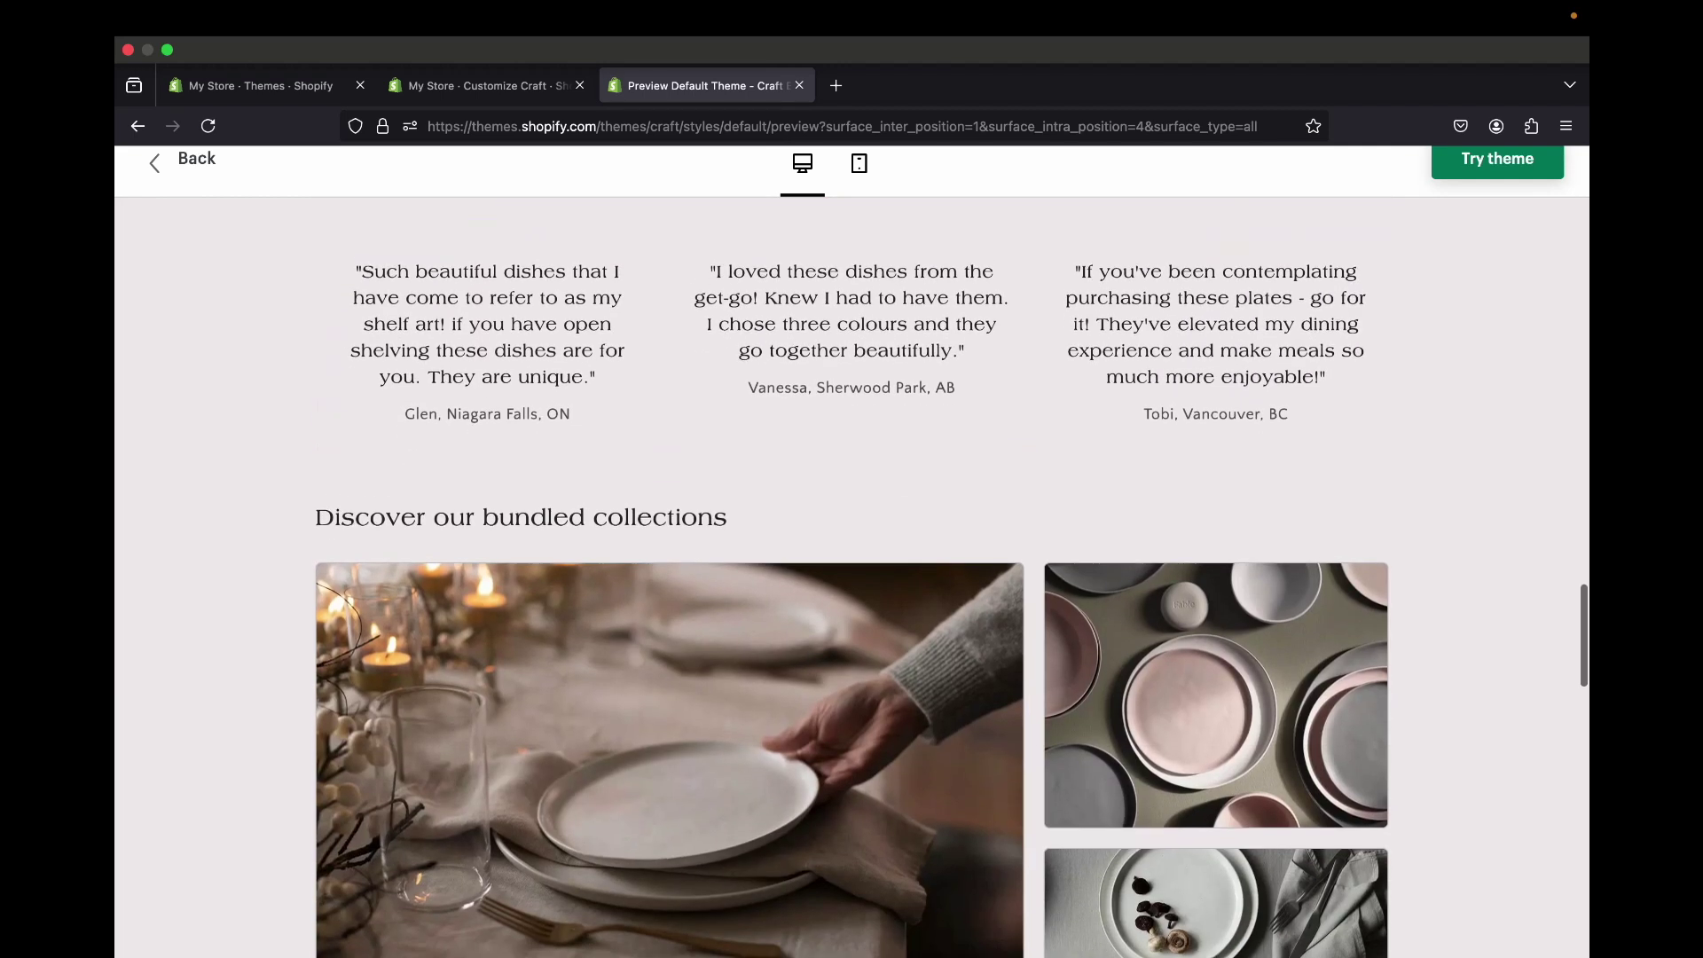
scroll(851, 576, "down", 3)
scroll(851, 576, "up", 20)
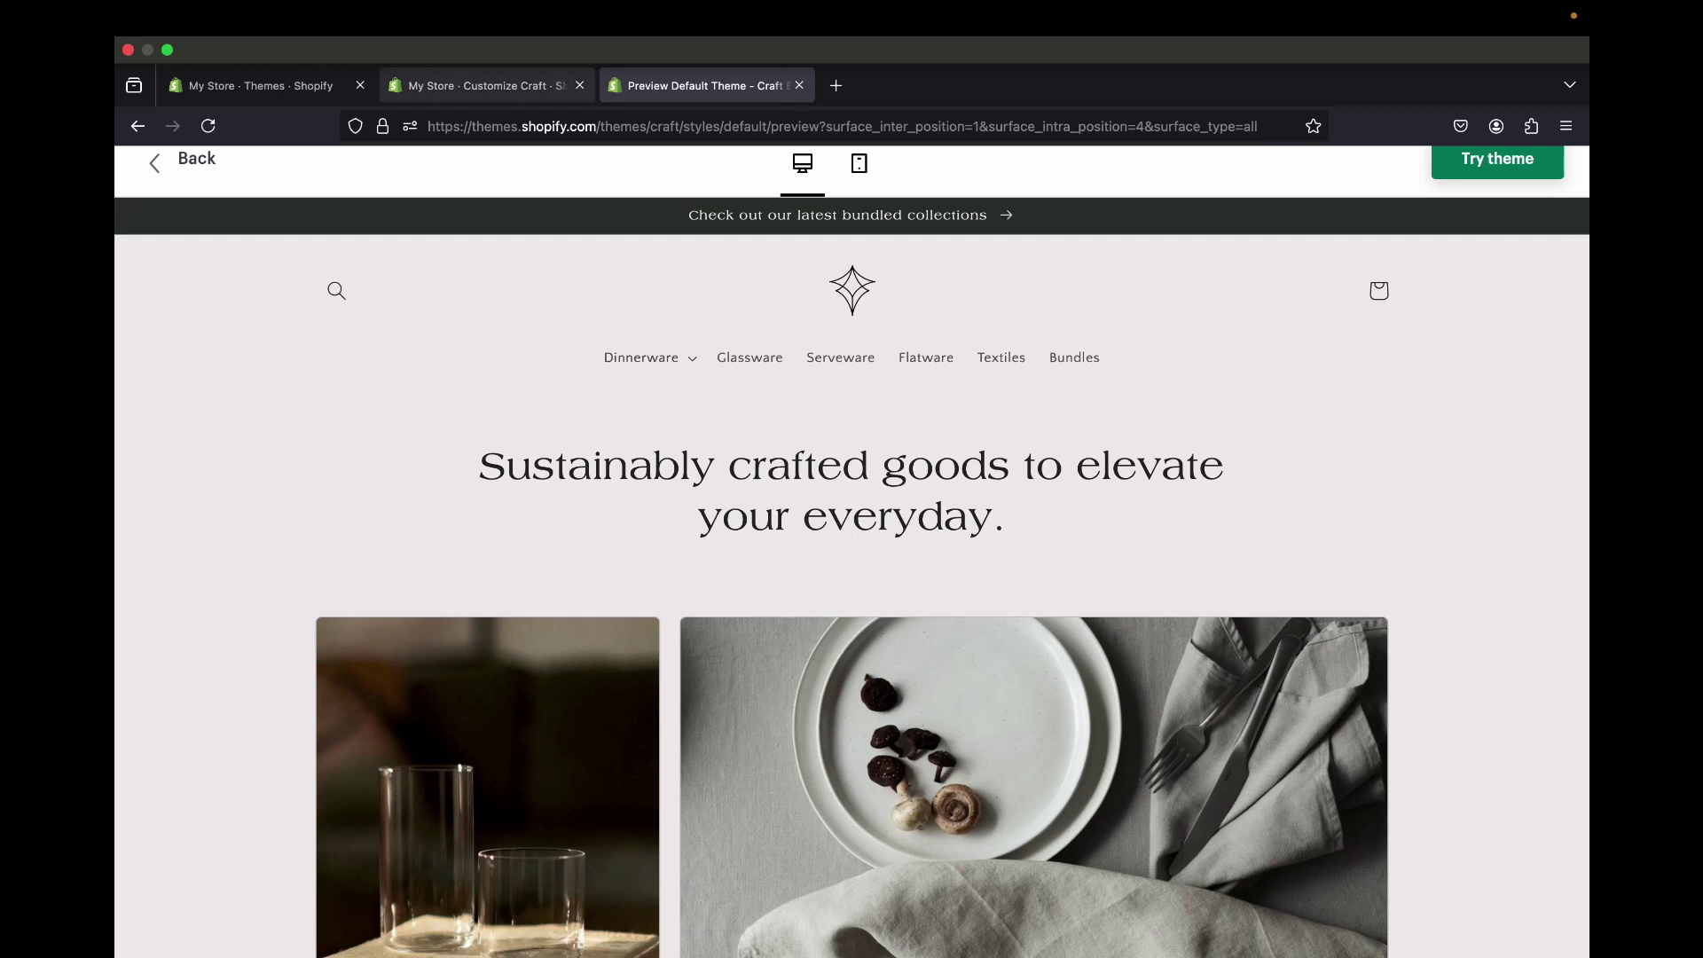
left_click(479, 85)
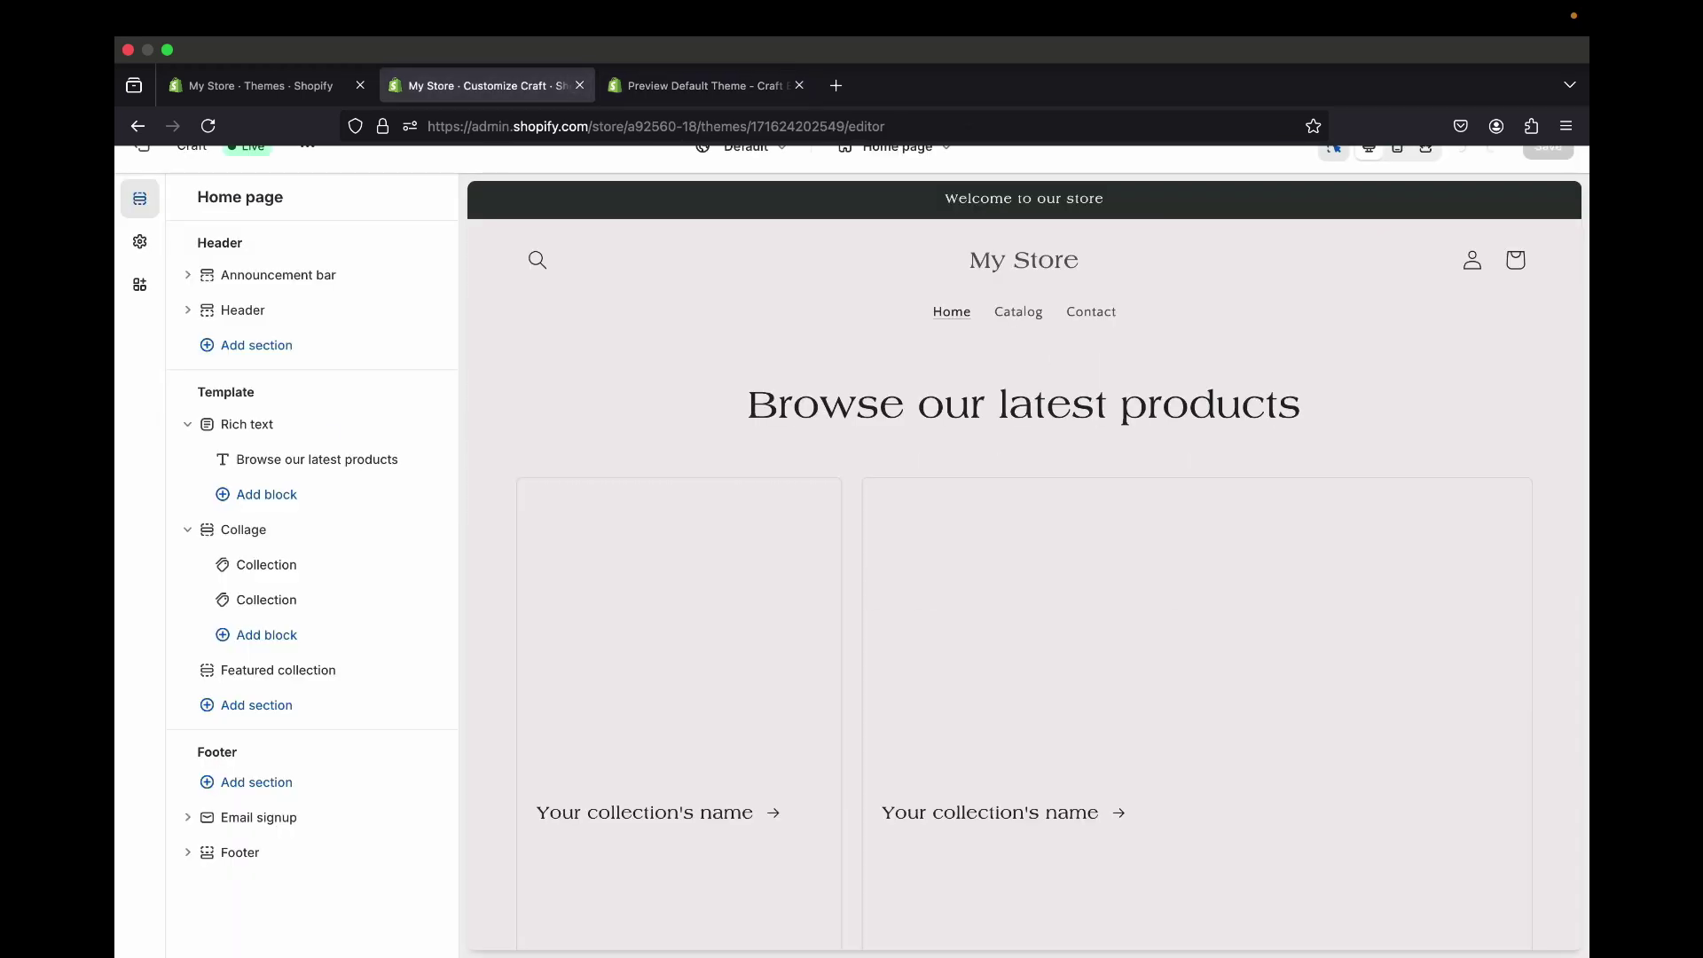
left_click(704, 85)
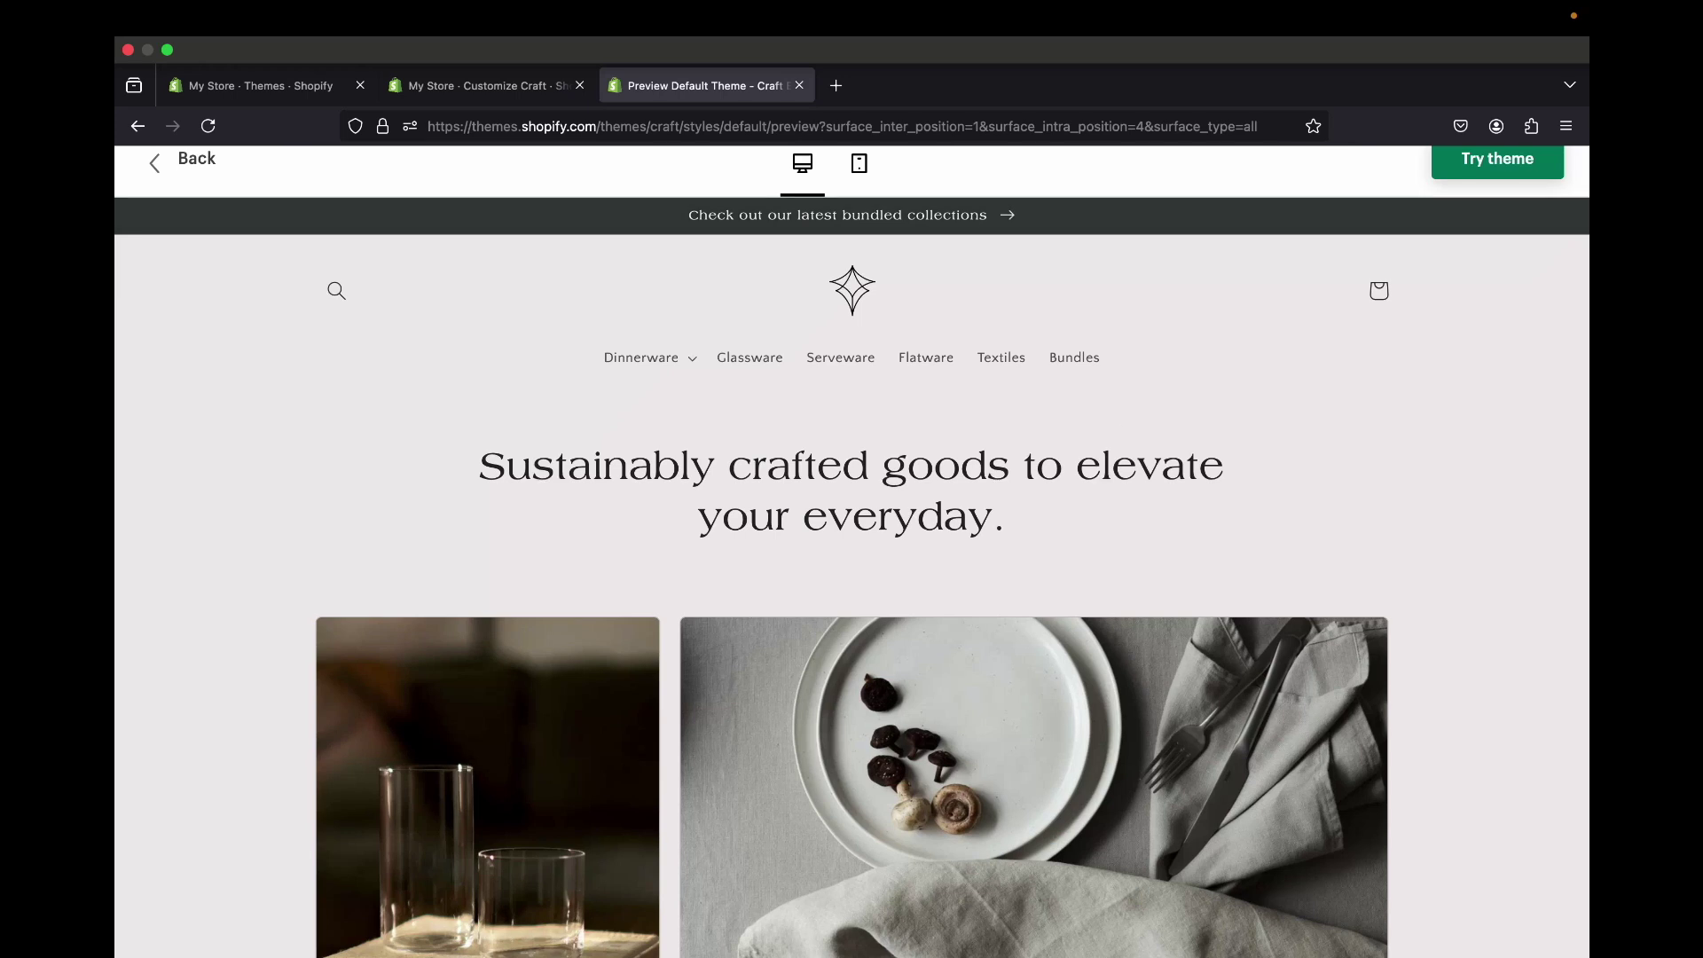
key("ctrl+Tab")
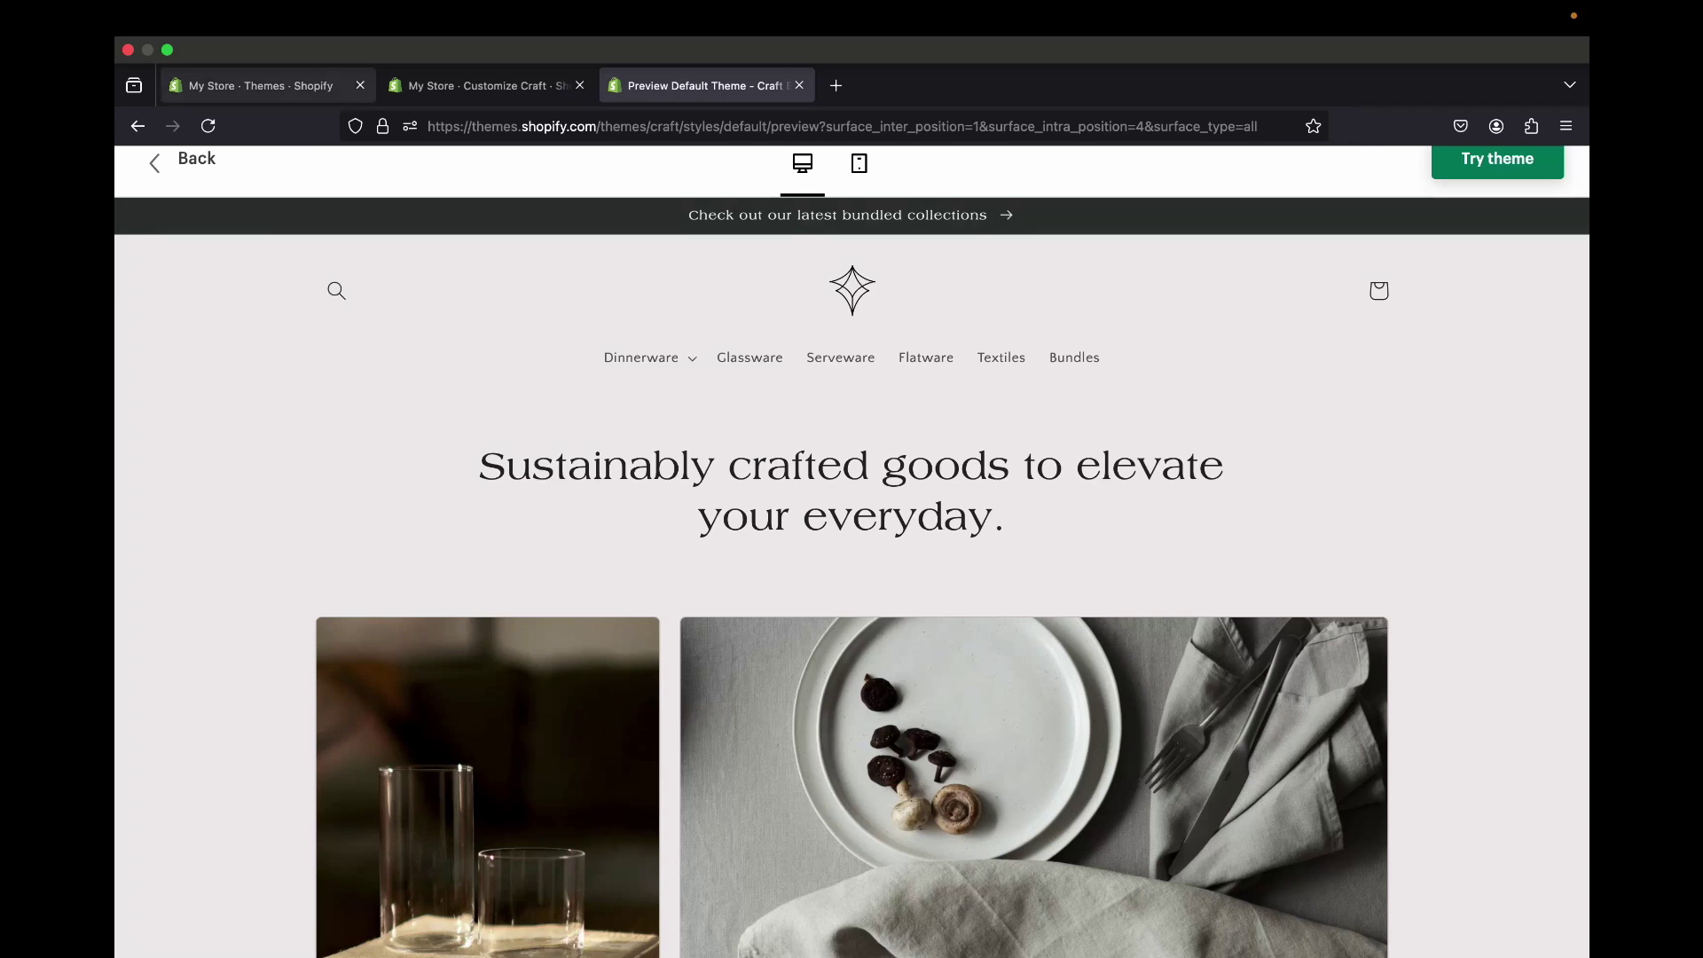
left_click(484, 86)
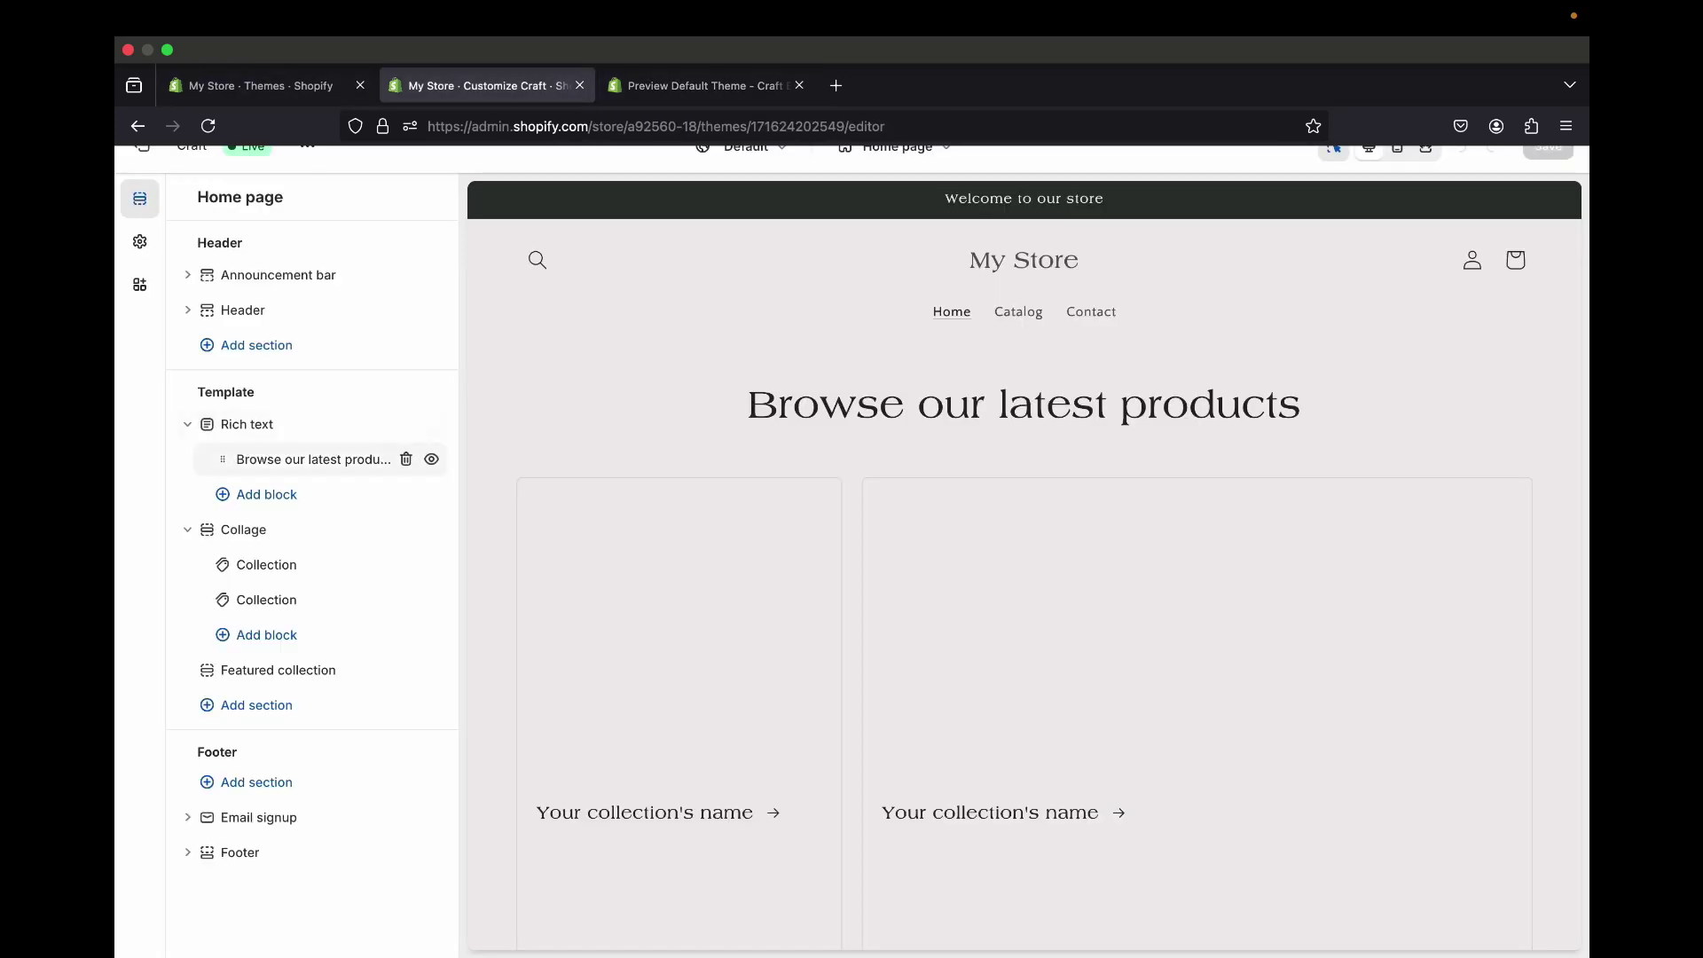
- Review the announcement bar's section settings against the Craft demo store, and return to the home page section list
left_click(276, 274)
key("ctrl+Tab")
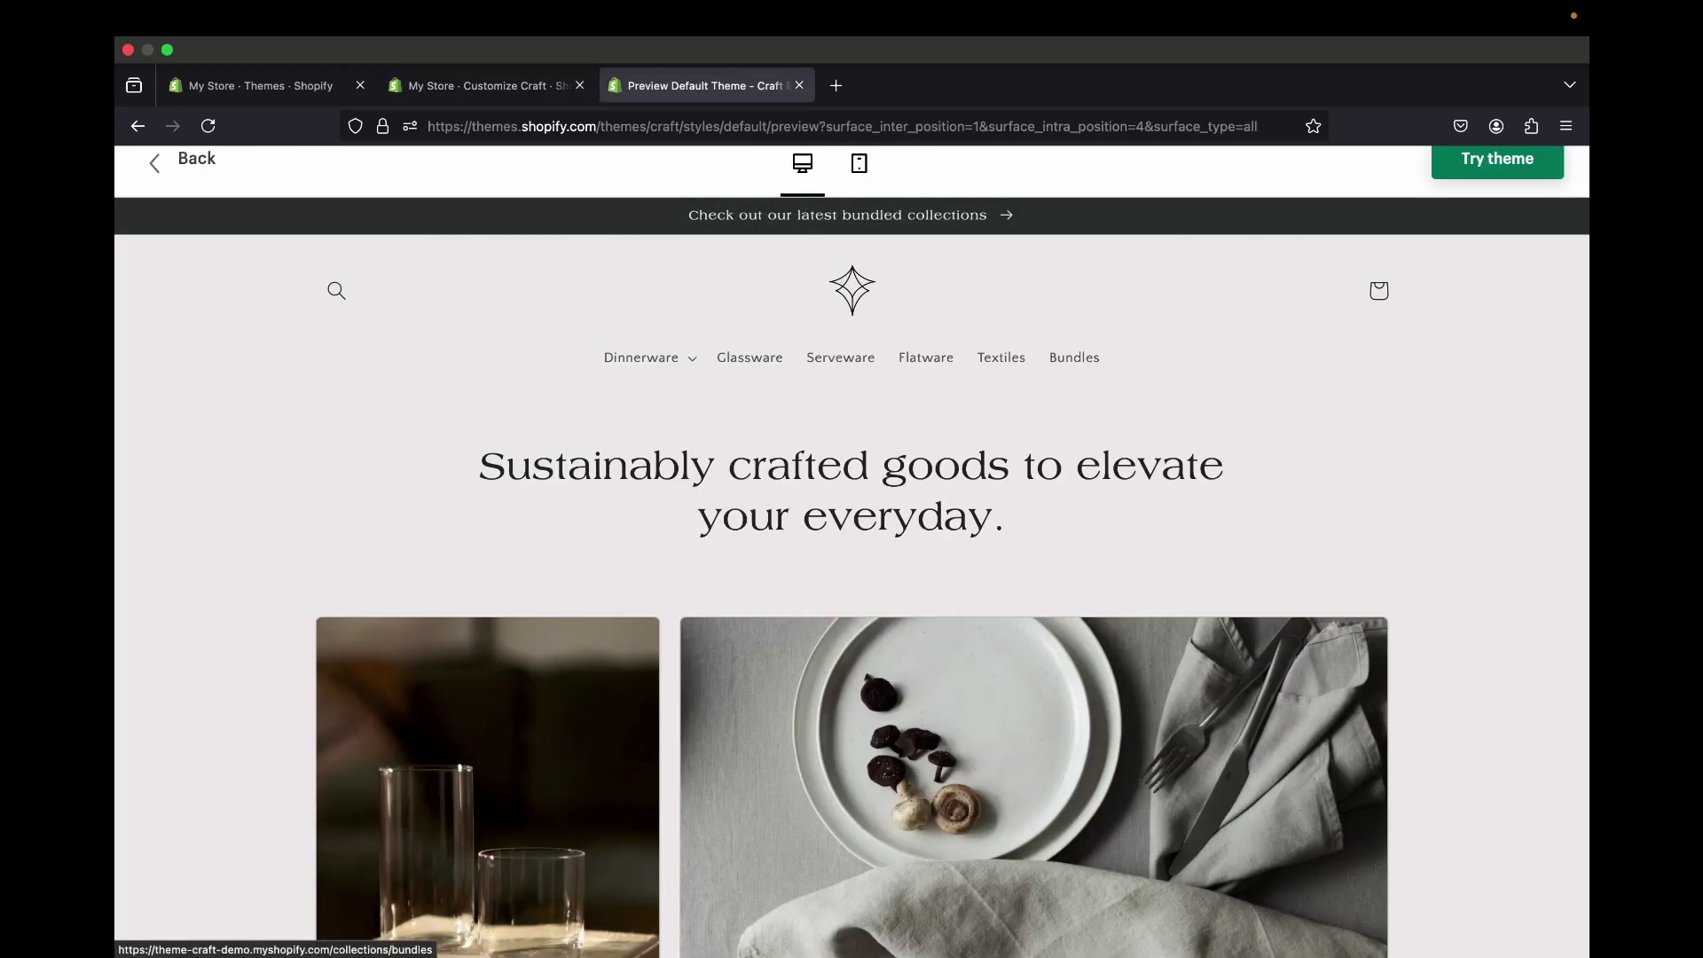
key("ctrl+shift+Tab")
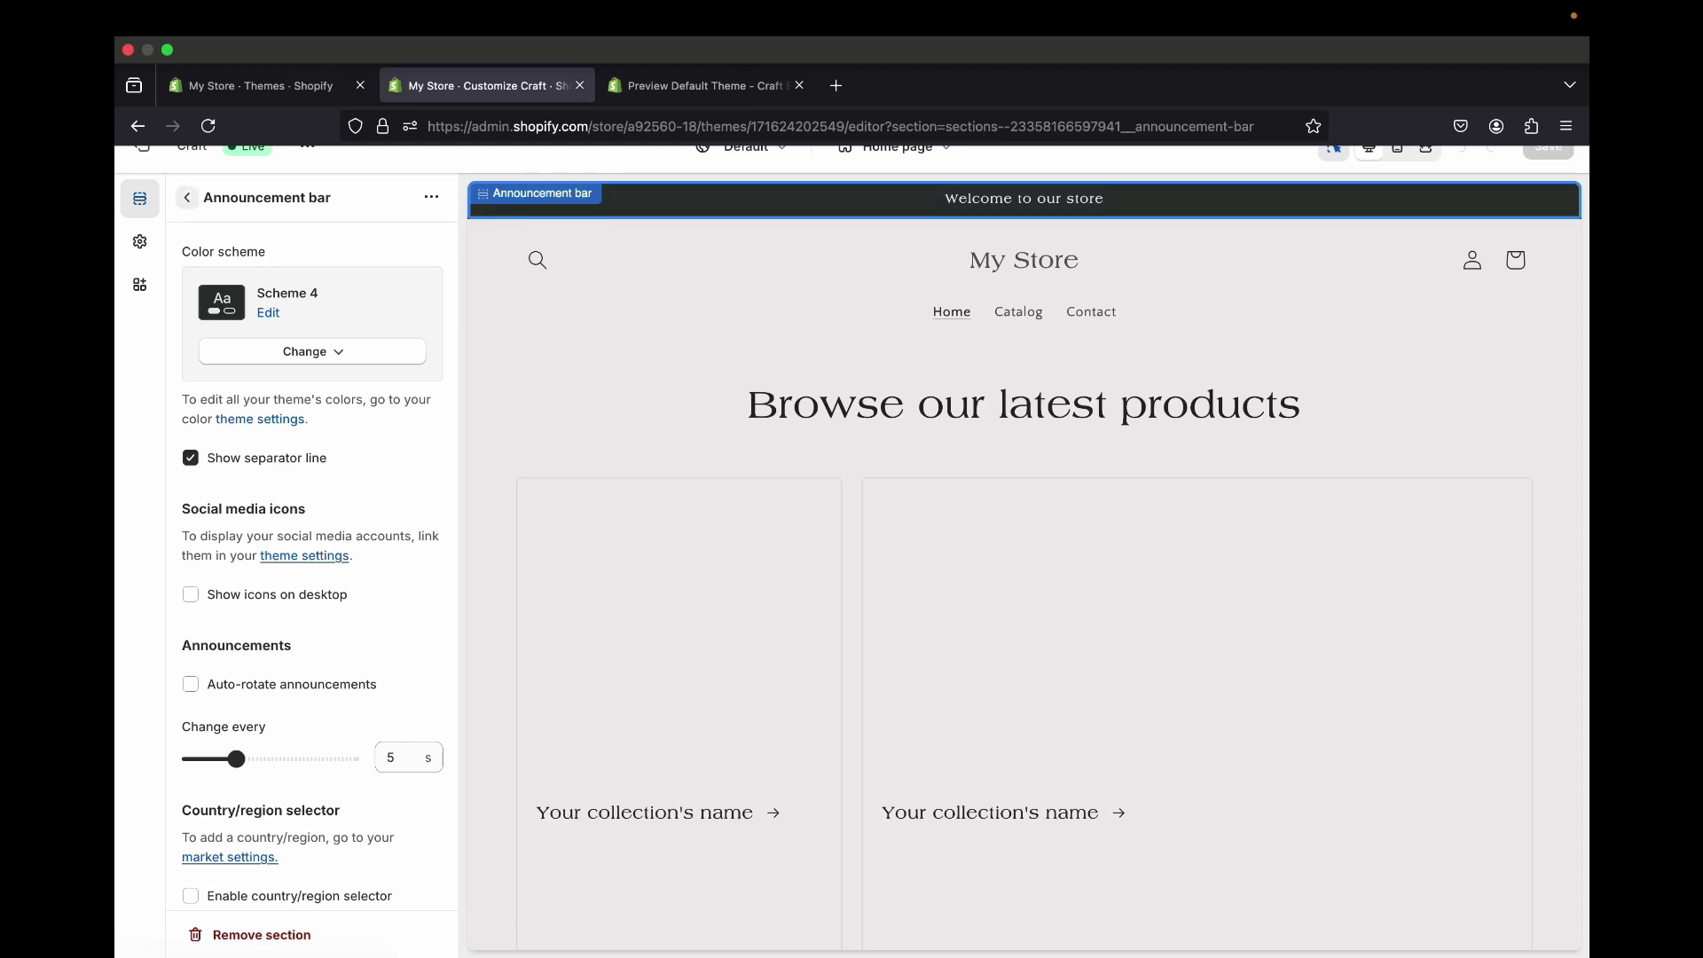
left_click(187, 197)
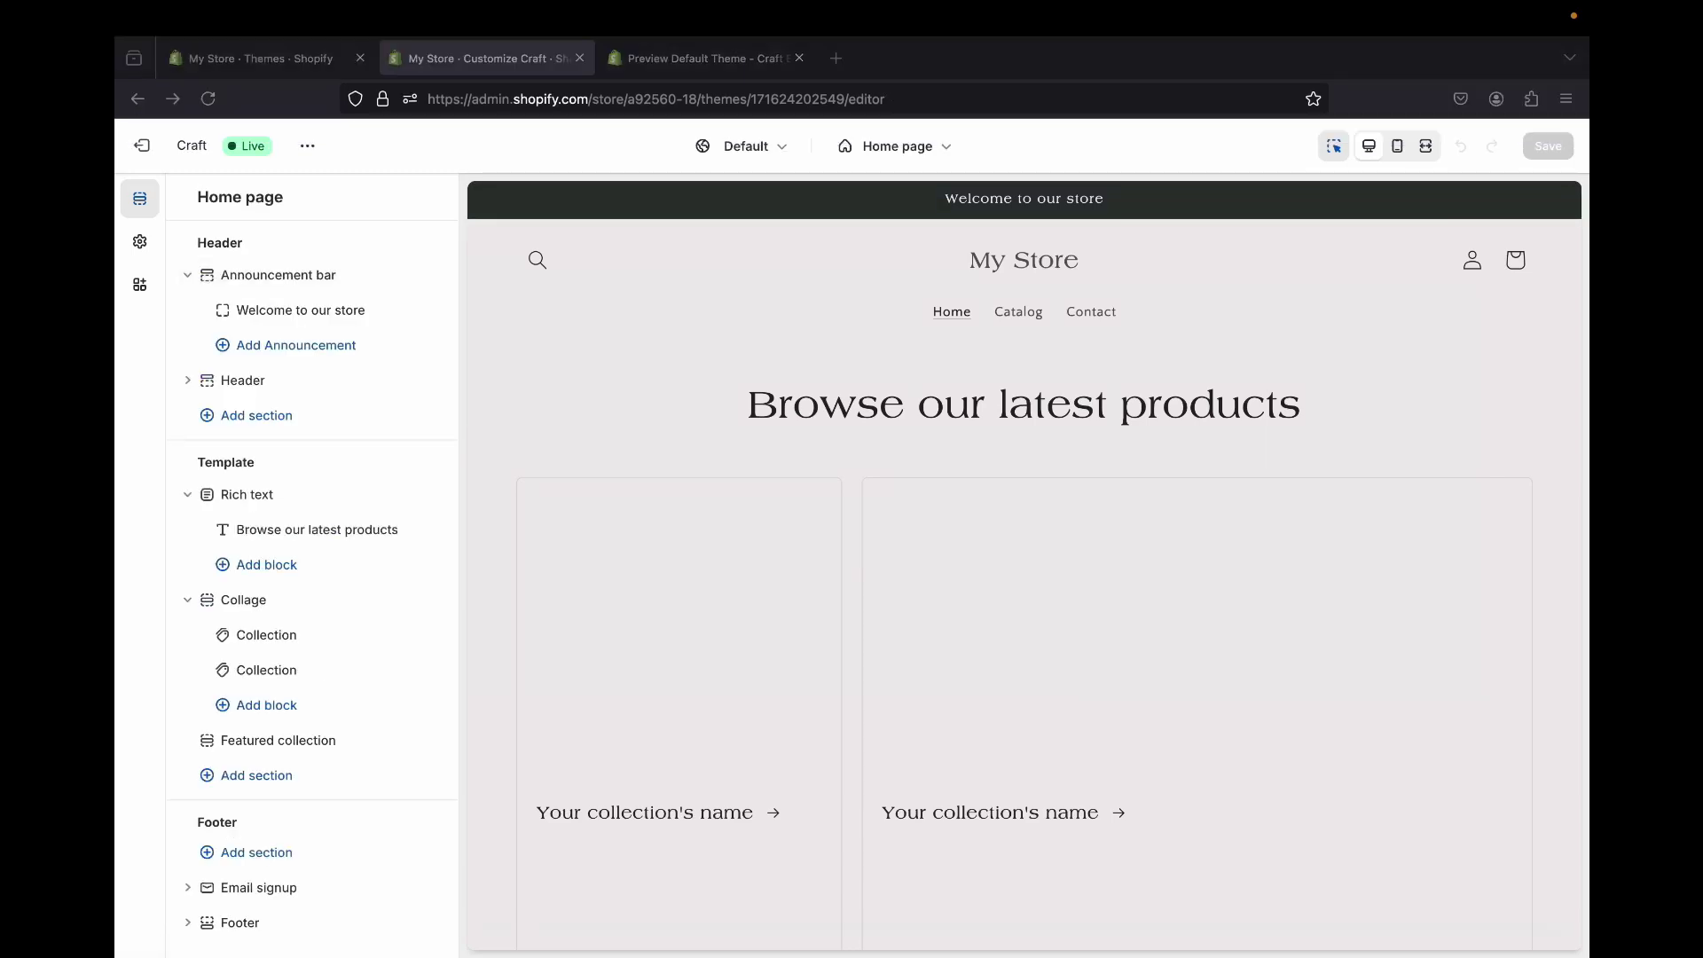
- Set the text of the "Welcome to our store" announcement to "20% Off The Entire Store"
left_click(301, 310)
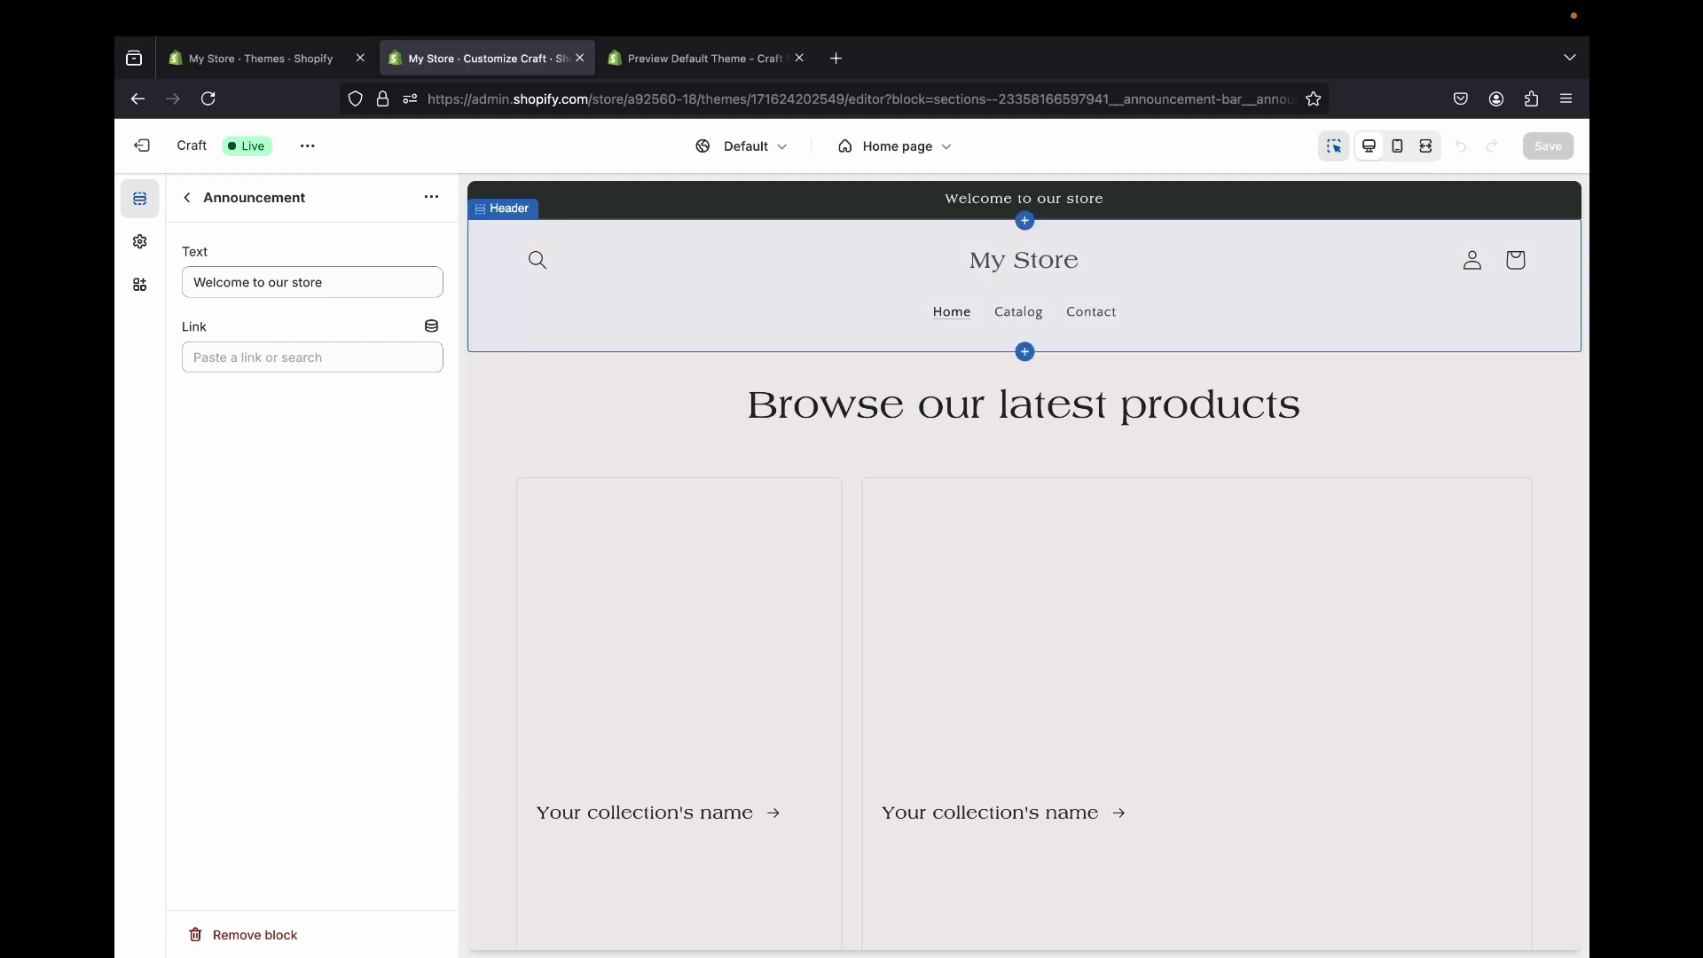
left_click(698, 58)
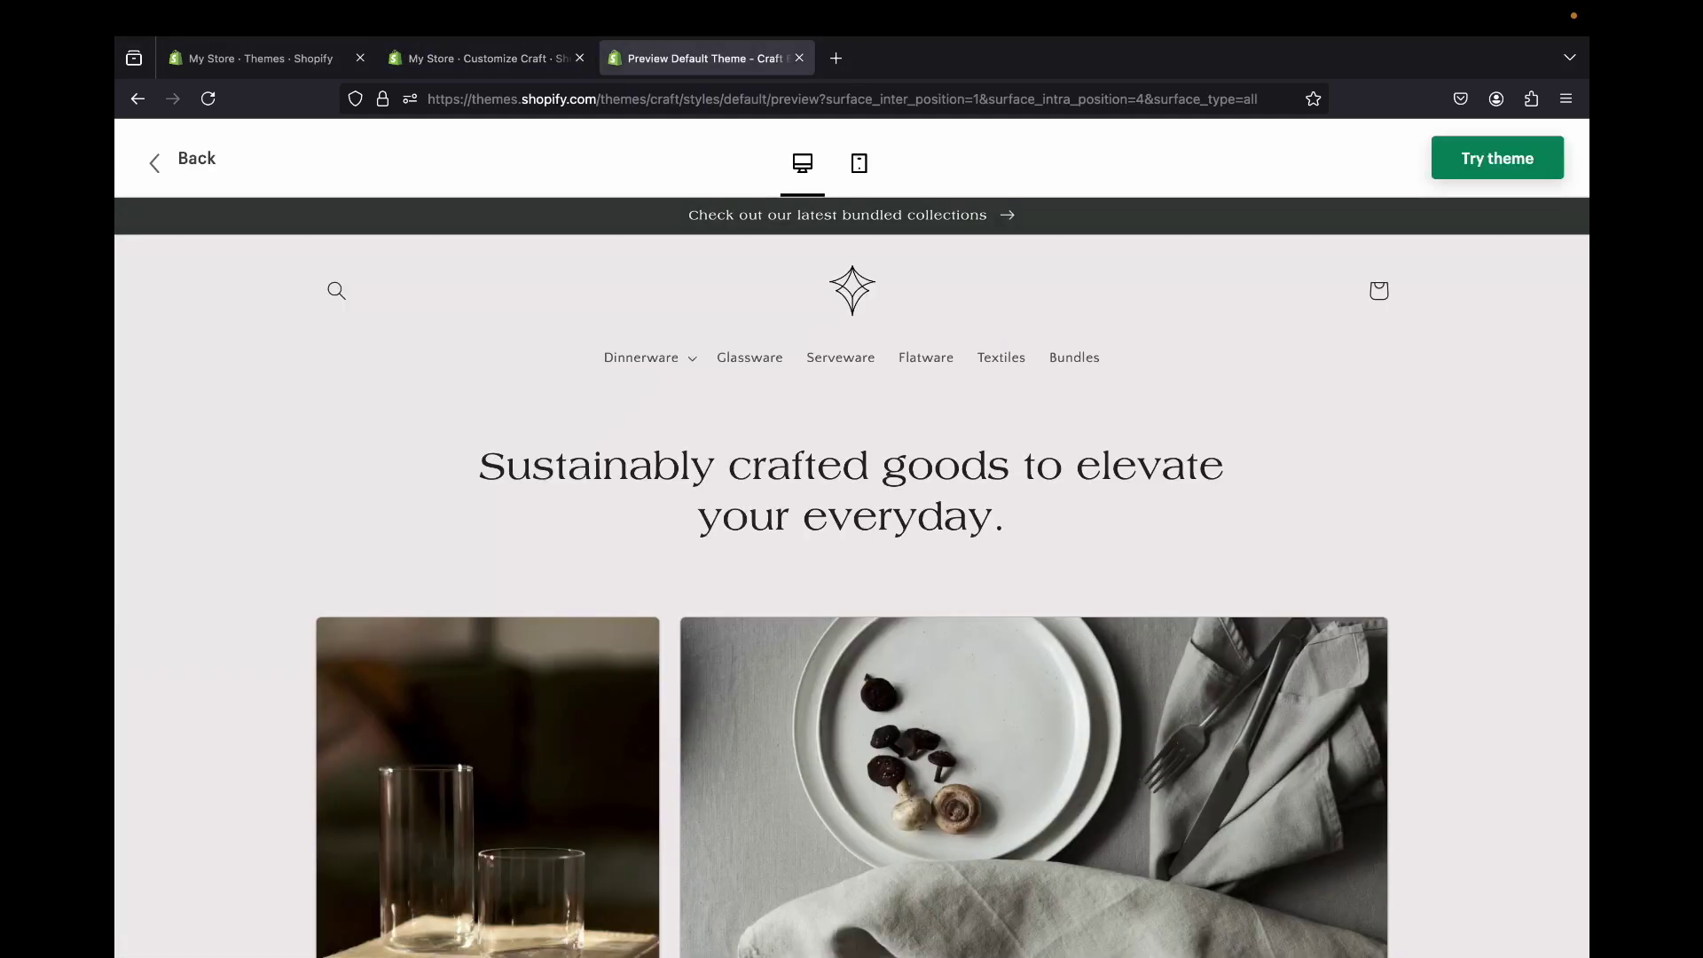
key("ctrl+shift+Tab")
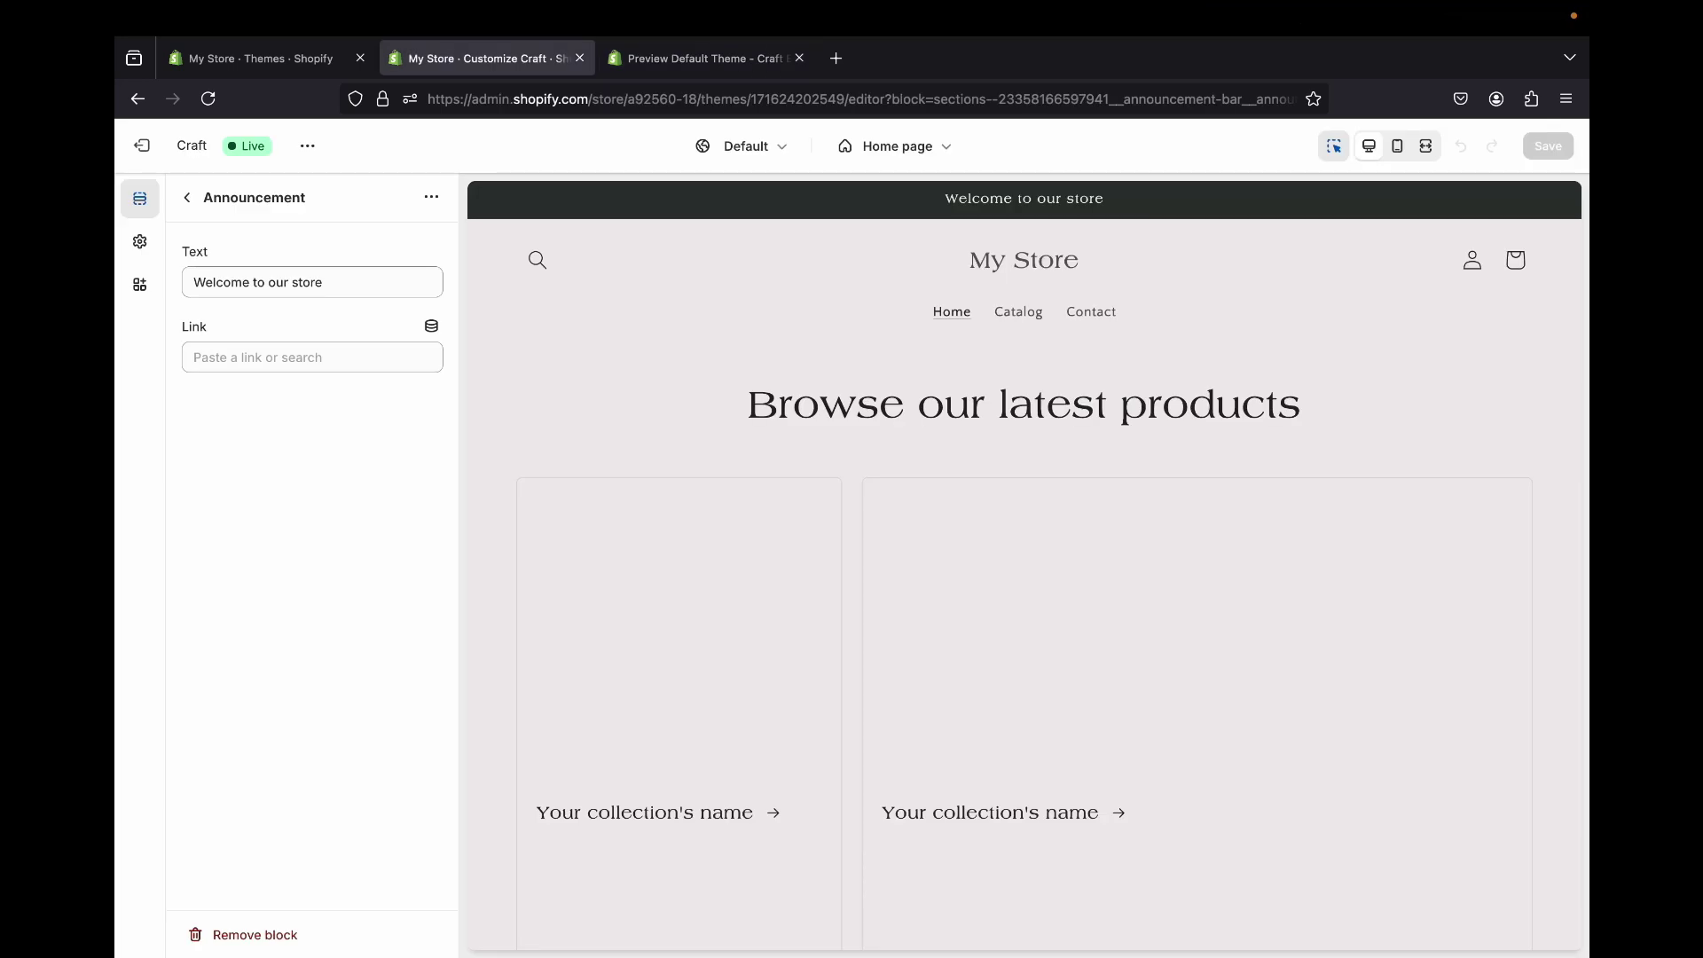
triple_click(258, 282)
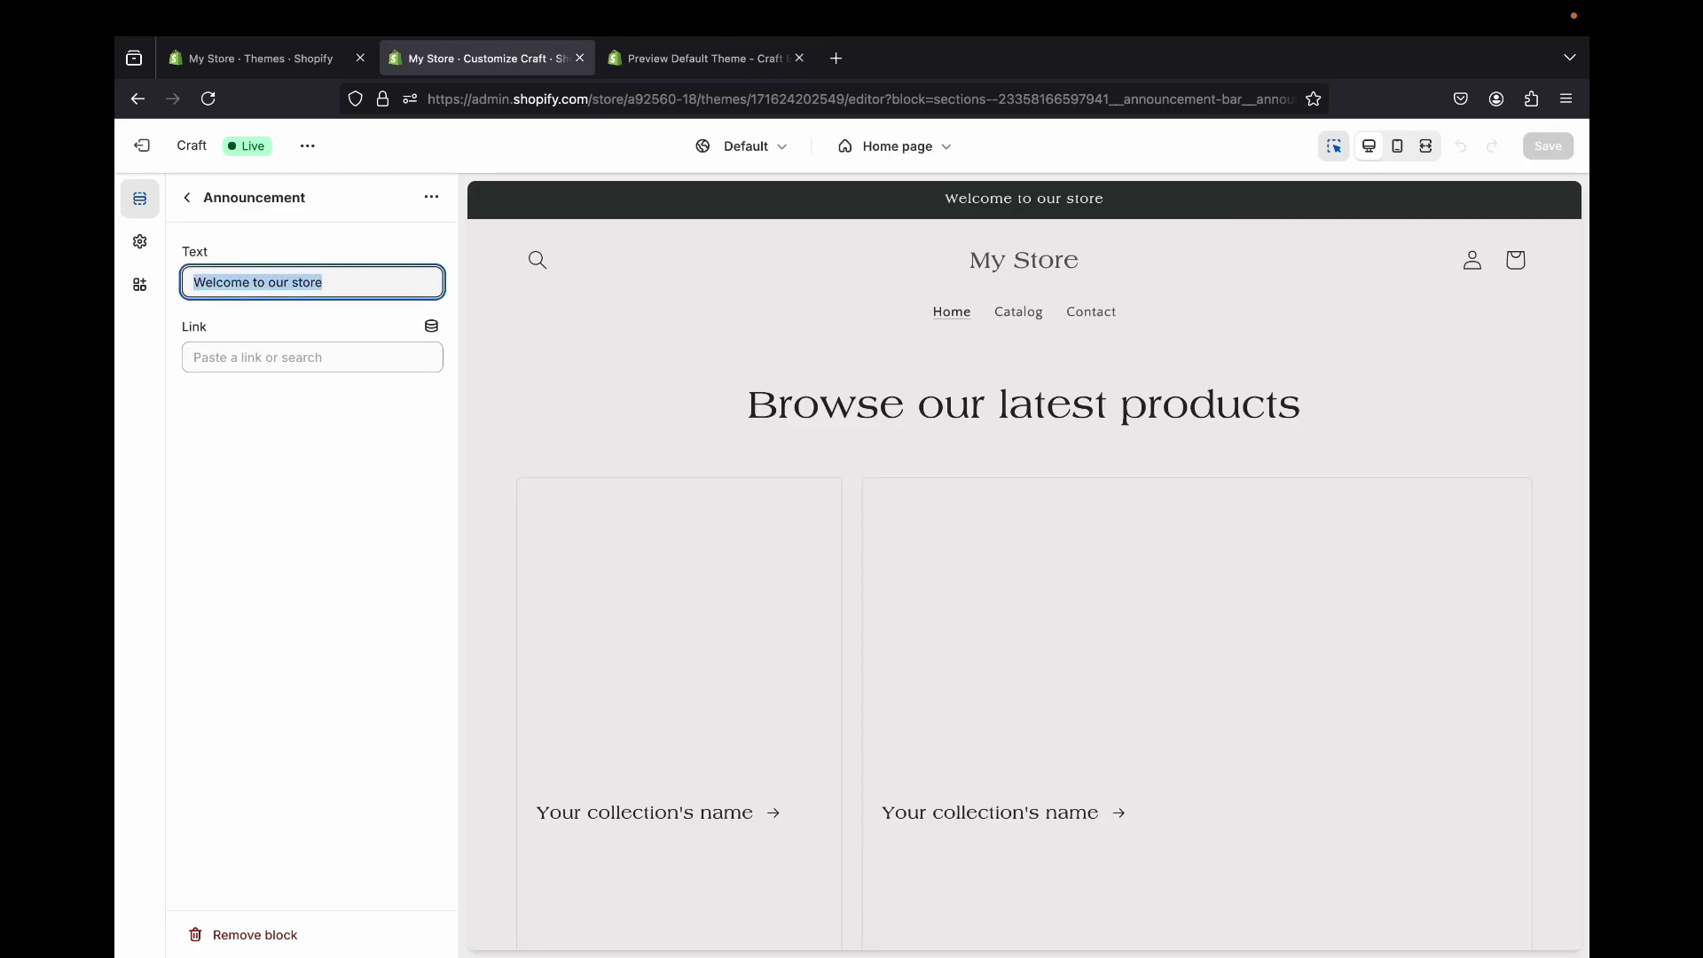
type("20")
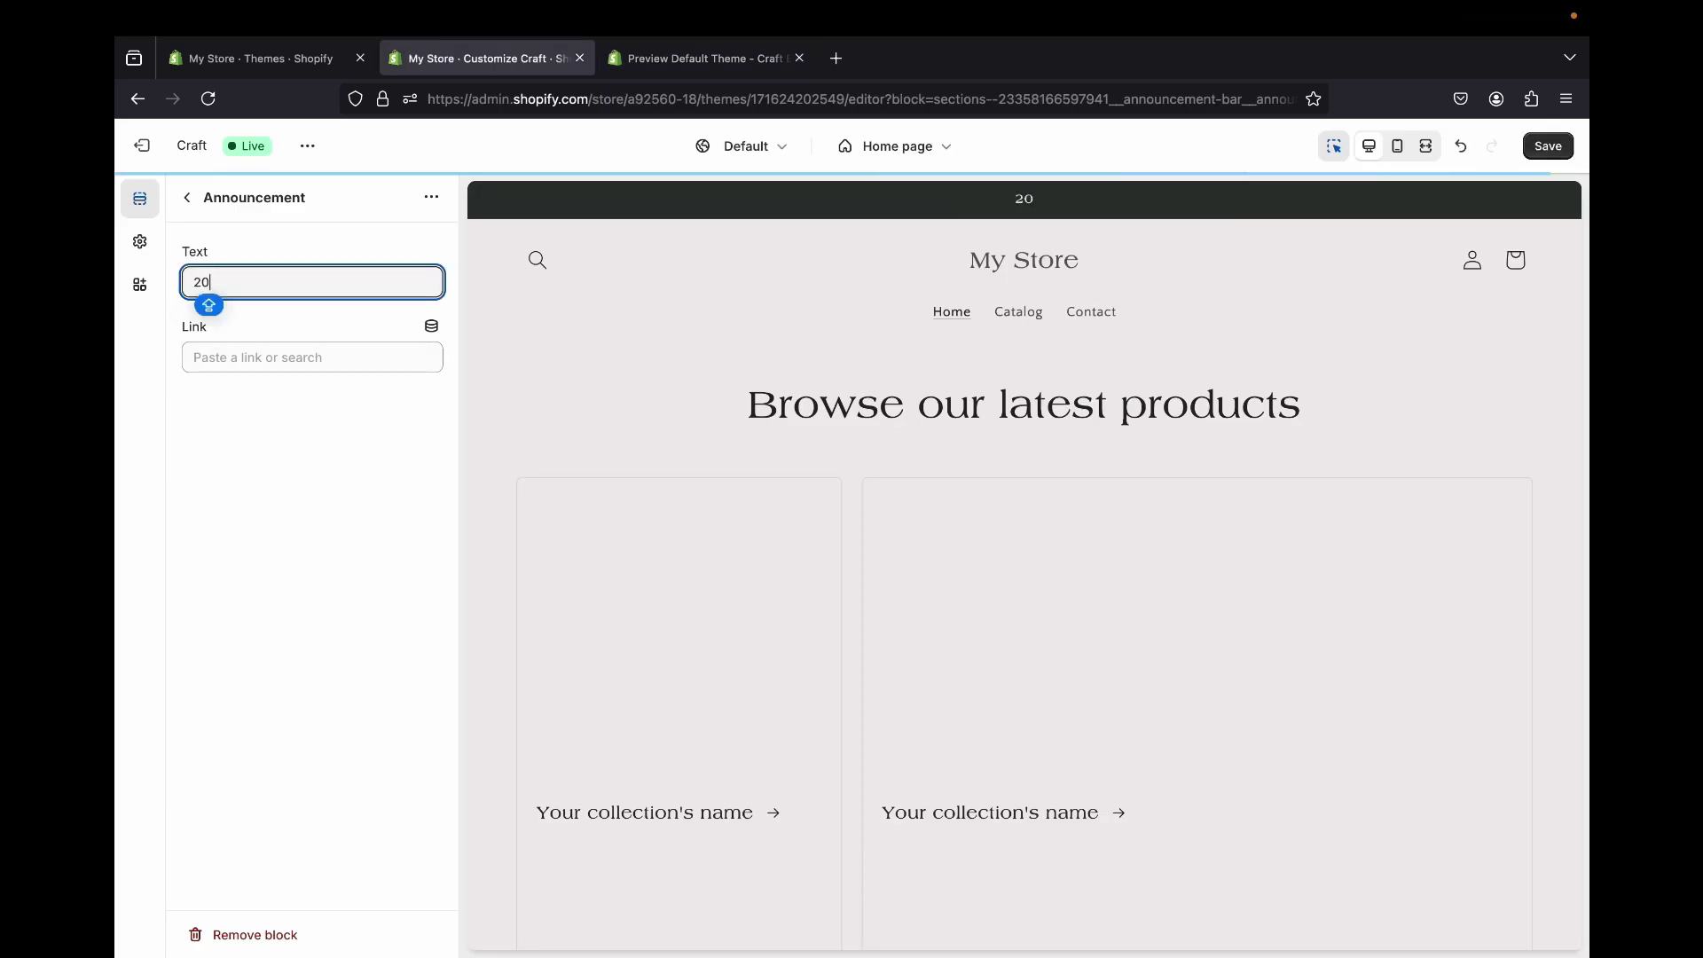
type("% o")
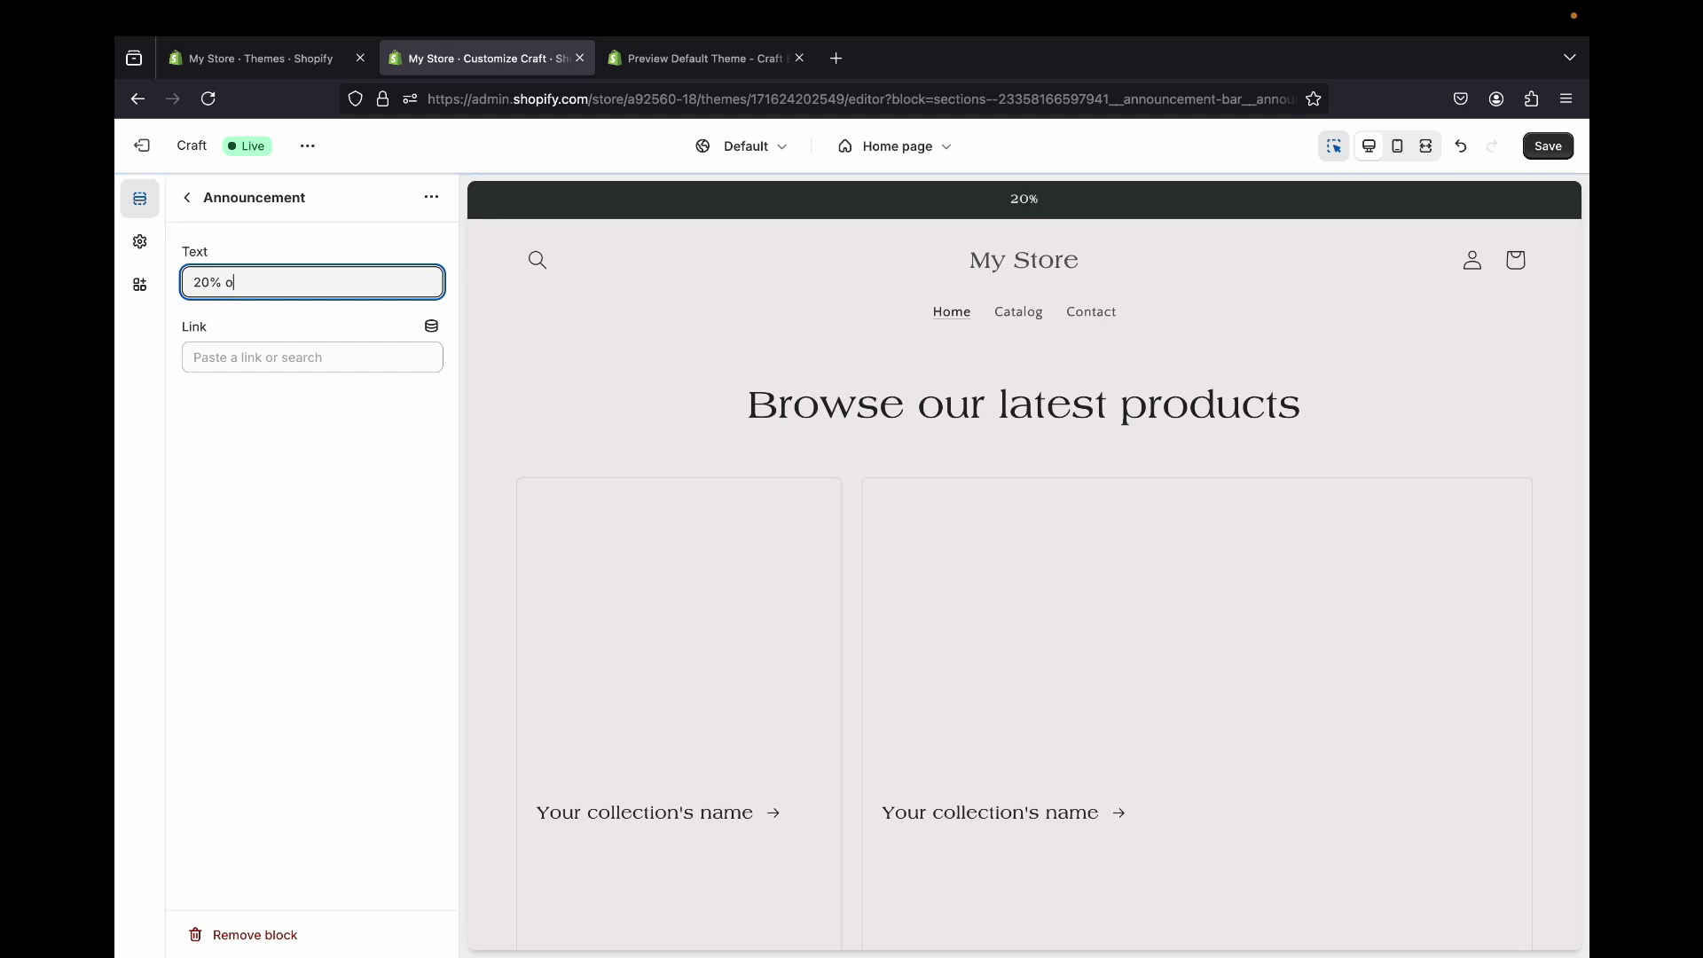
key("BackSpace")
type("Off The Entire Store")
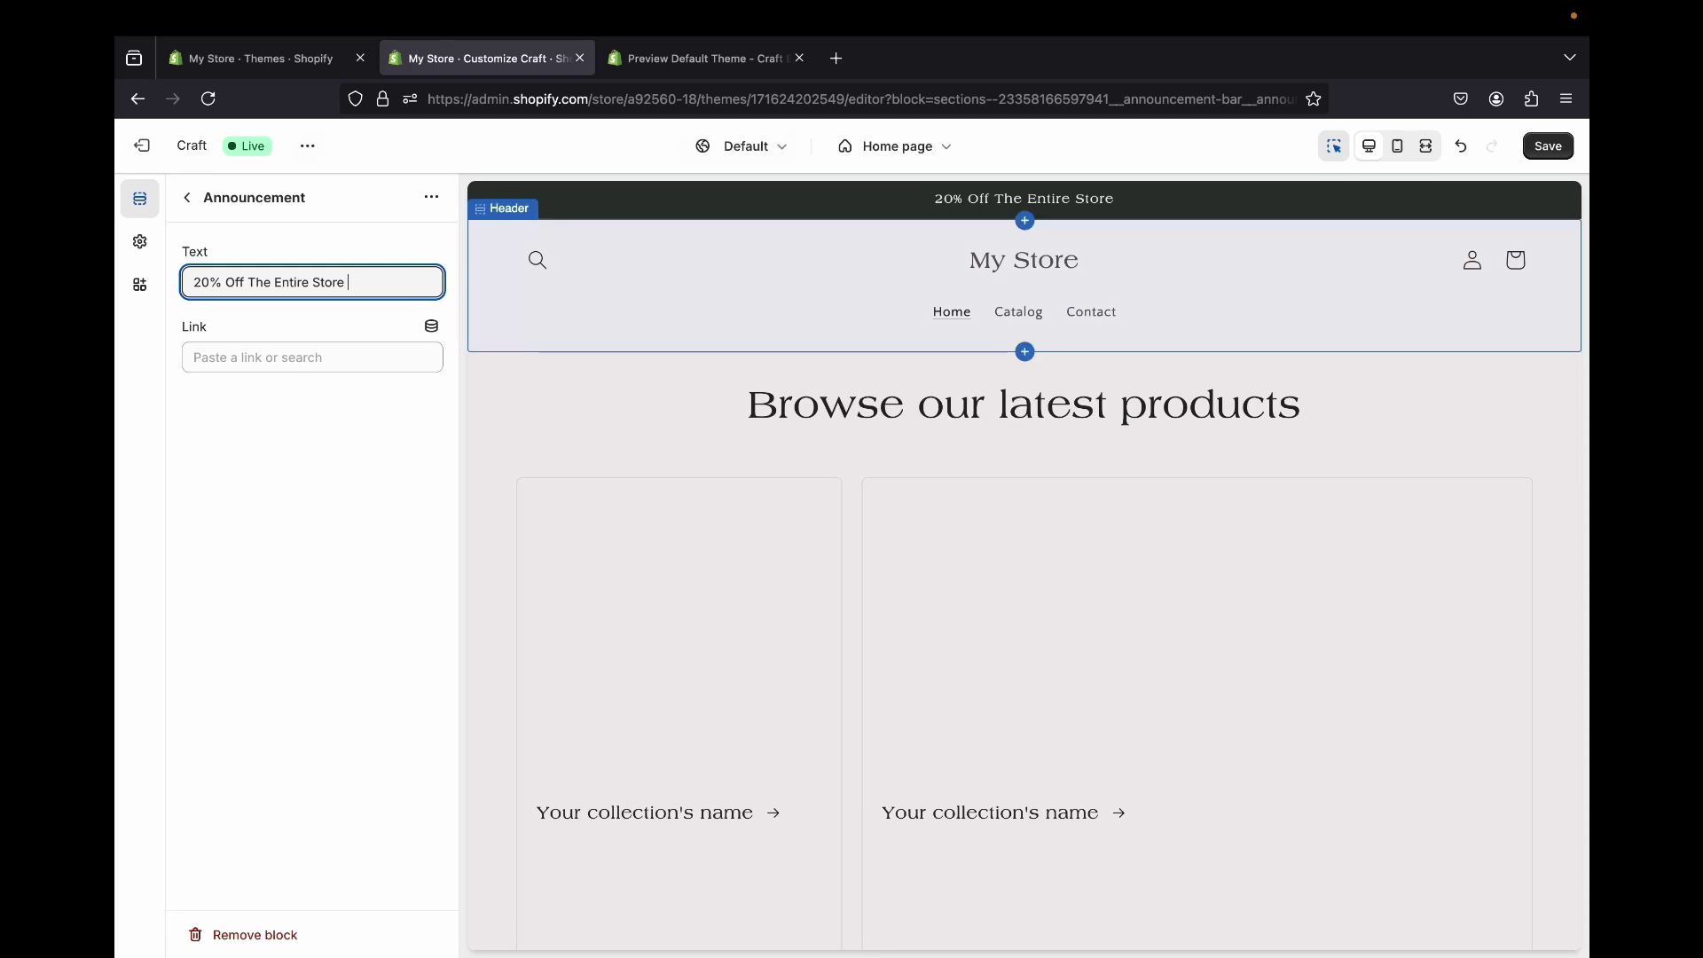
- Look through the Bundles collection page in the Craft demo store and return to the demo's home page
left_click(705, 57)
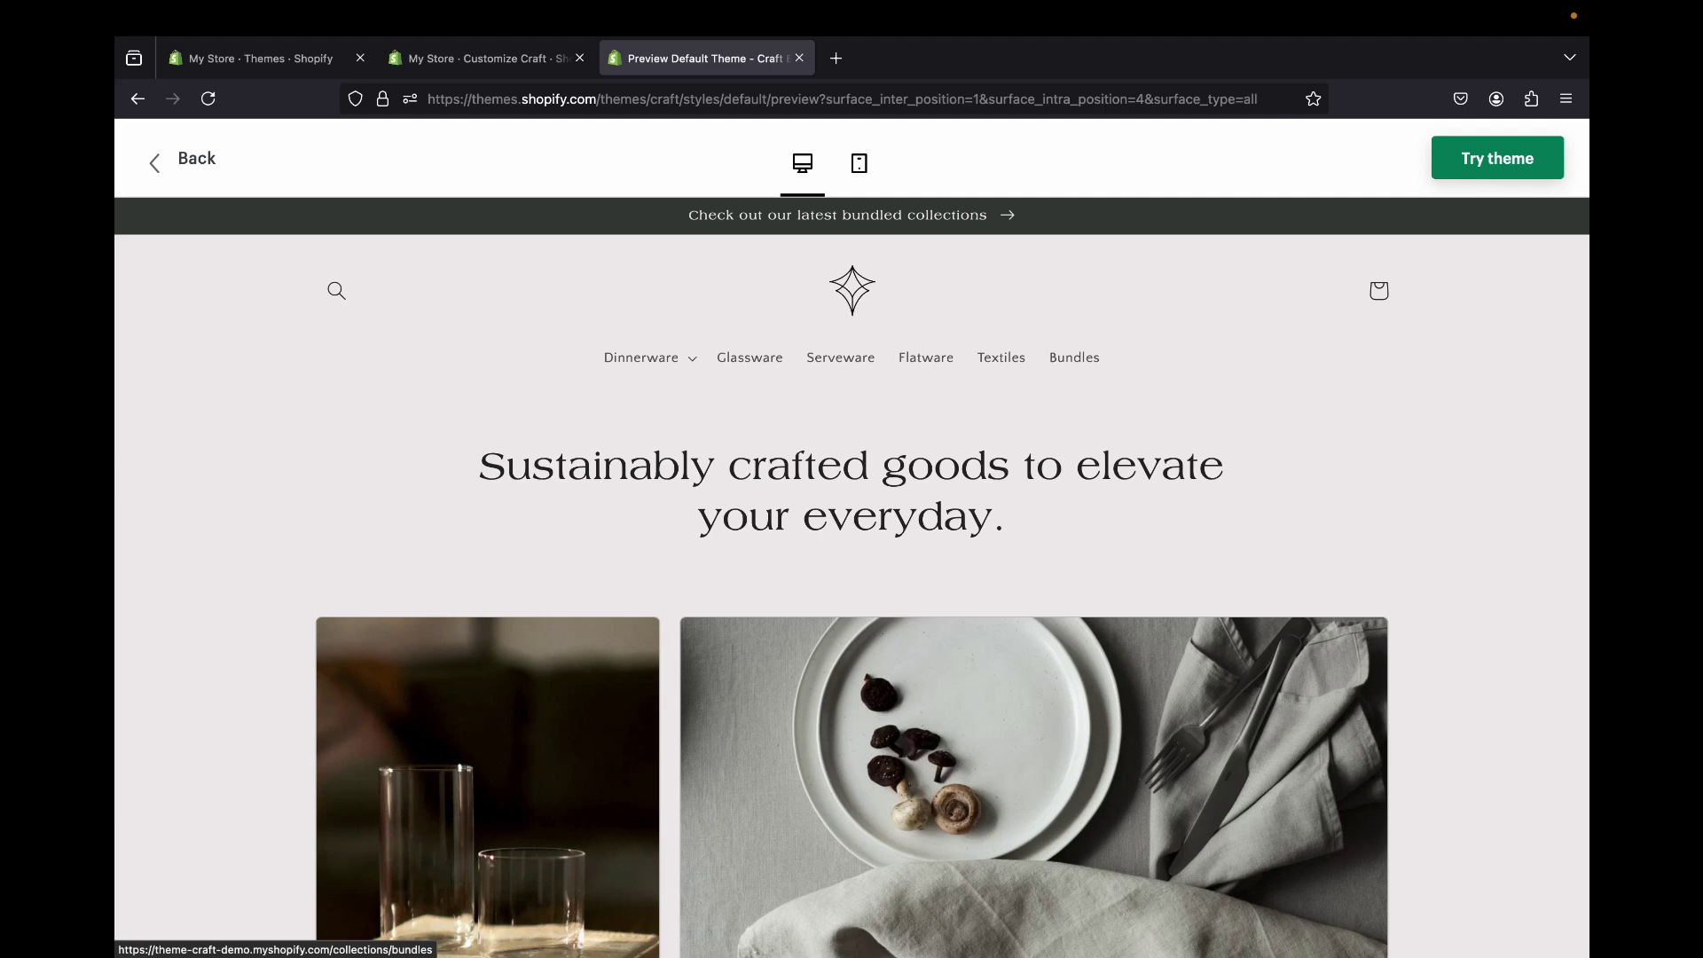
left_click(1075, 356)
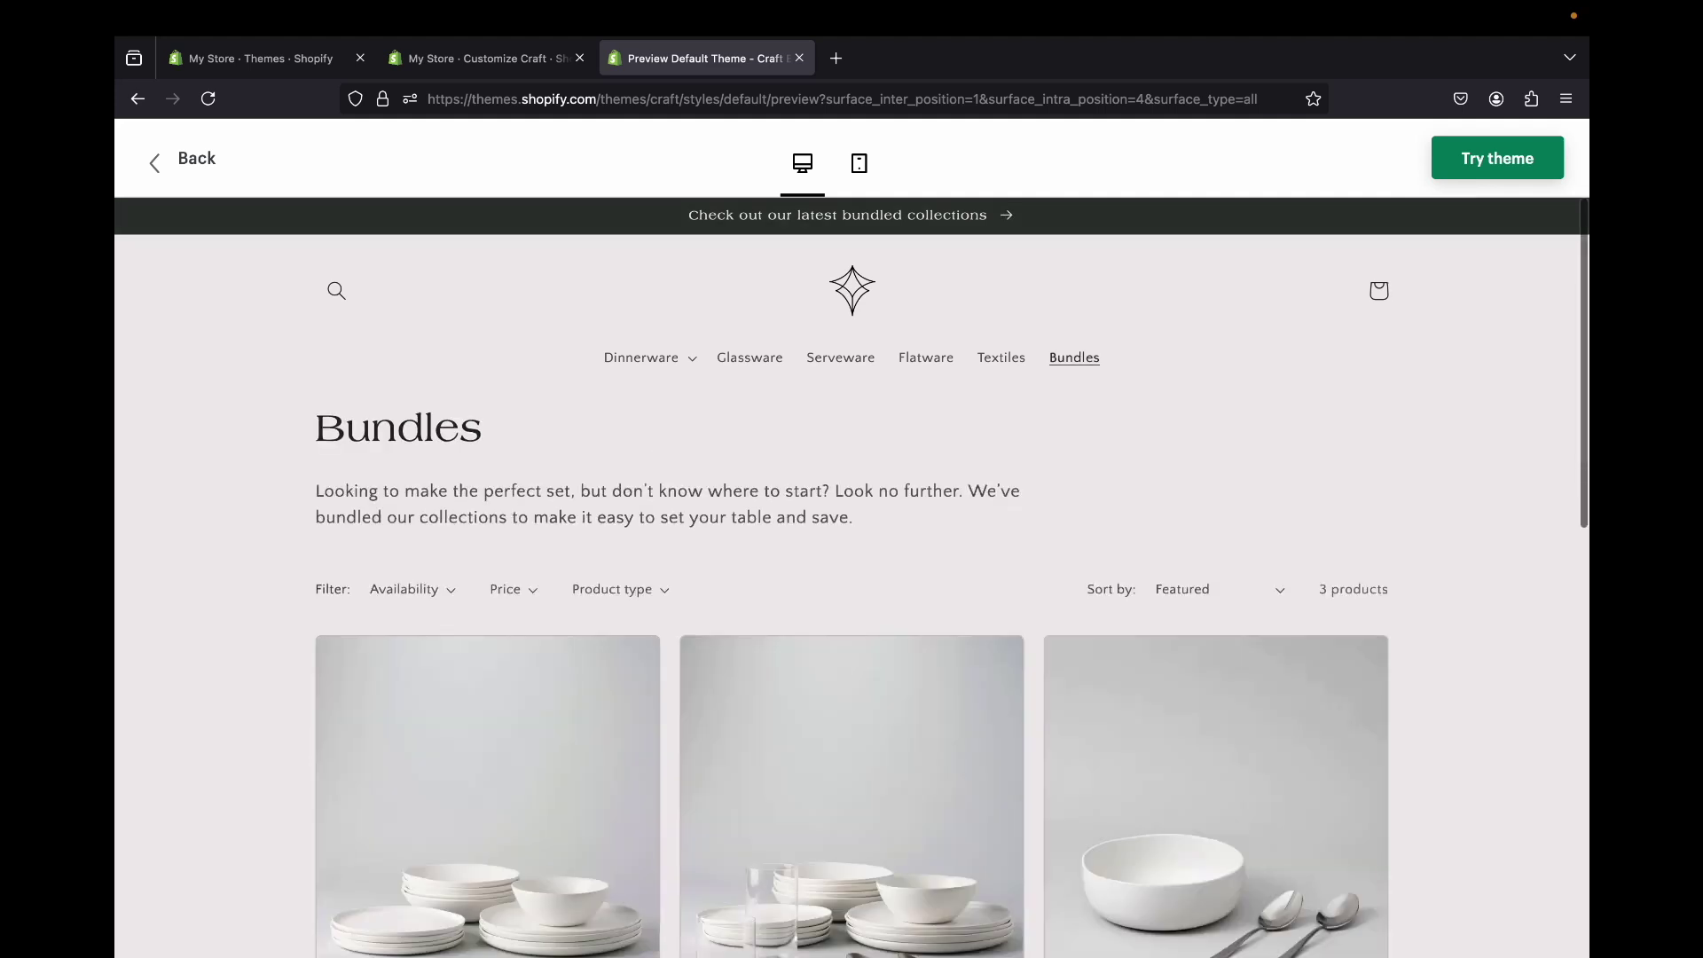
scroll(750, 357, "down", 5)
scroll(764, 488, "up", 5)
scroll(602, 608, "down", 4)
scroll(605, 607, "up", 4)
left_click(851, 293)
- Link the announcement in the theme editor to All collections, save the theme, and return to the home page section list
left_click(482, 57)
left_click(311, 357)
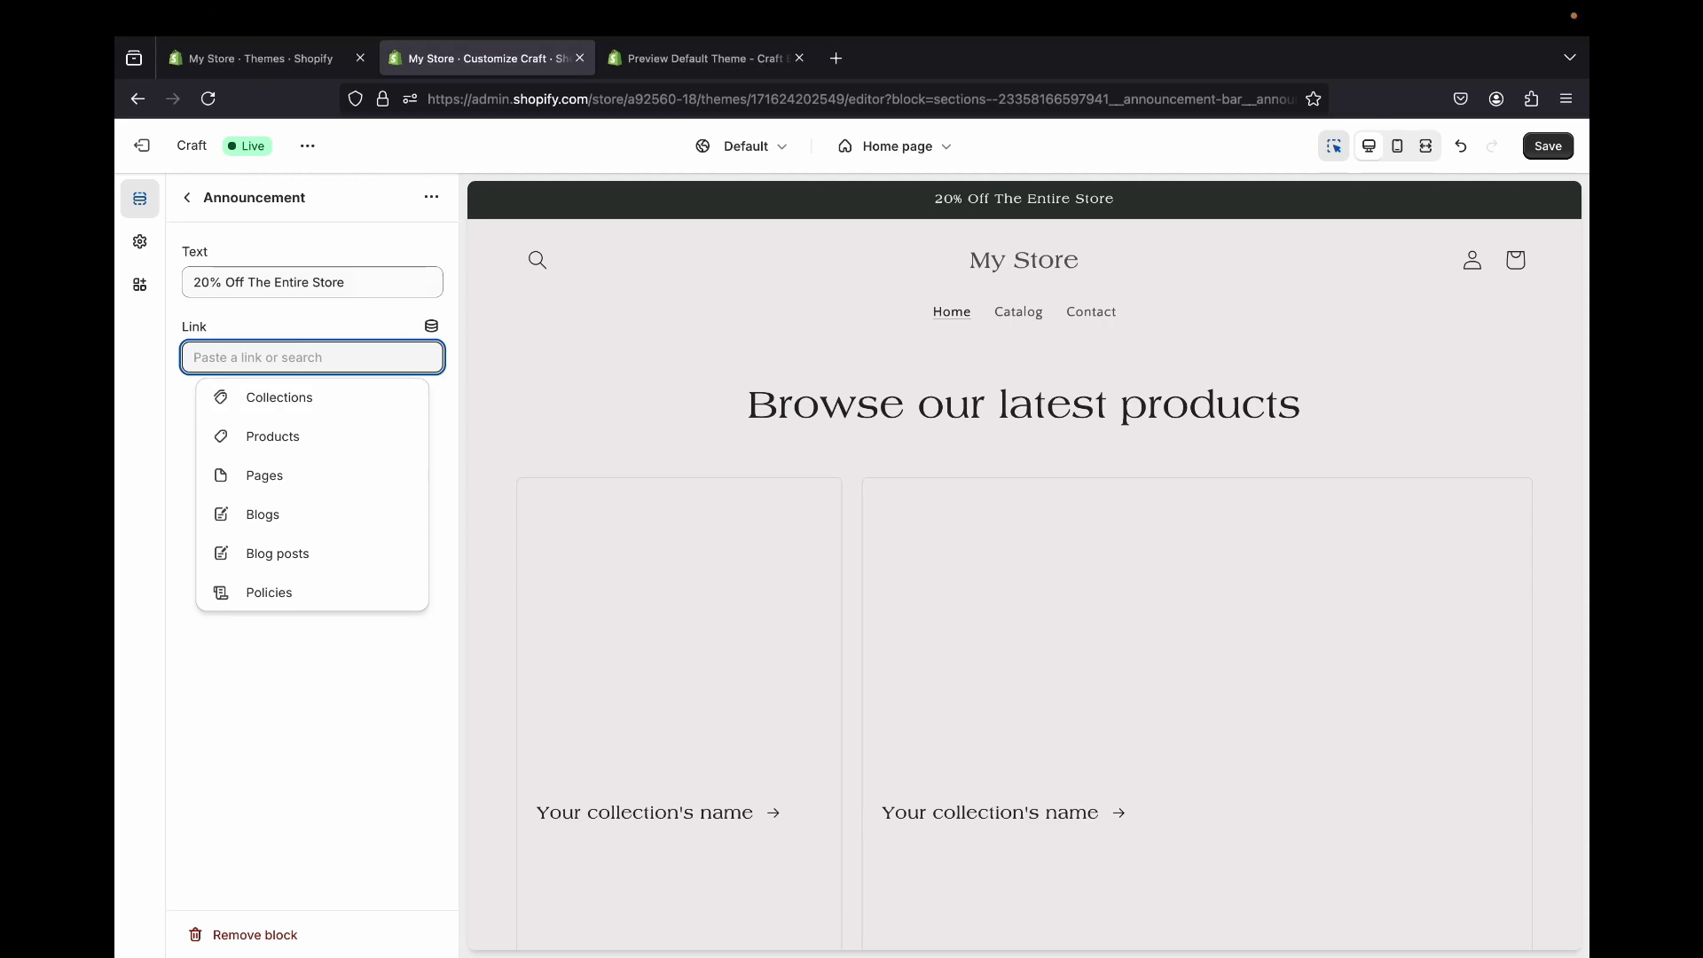
left_click(278, 397)
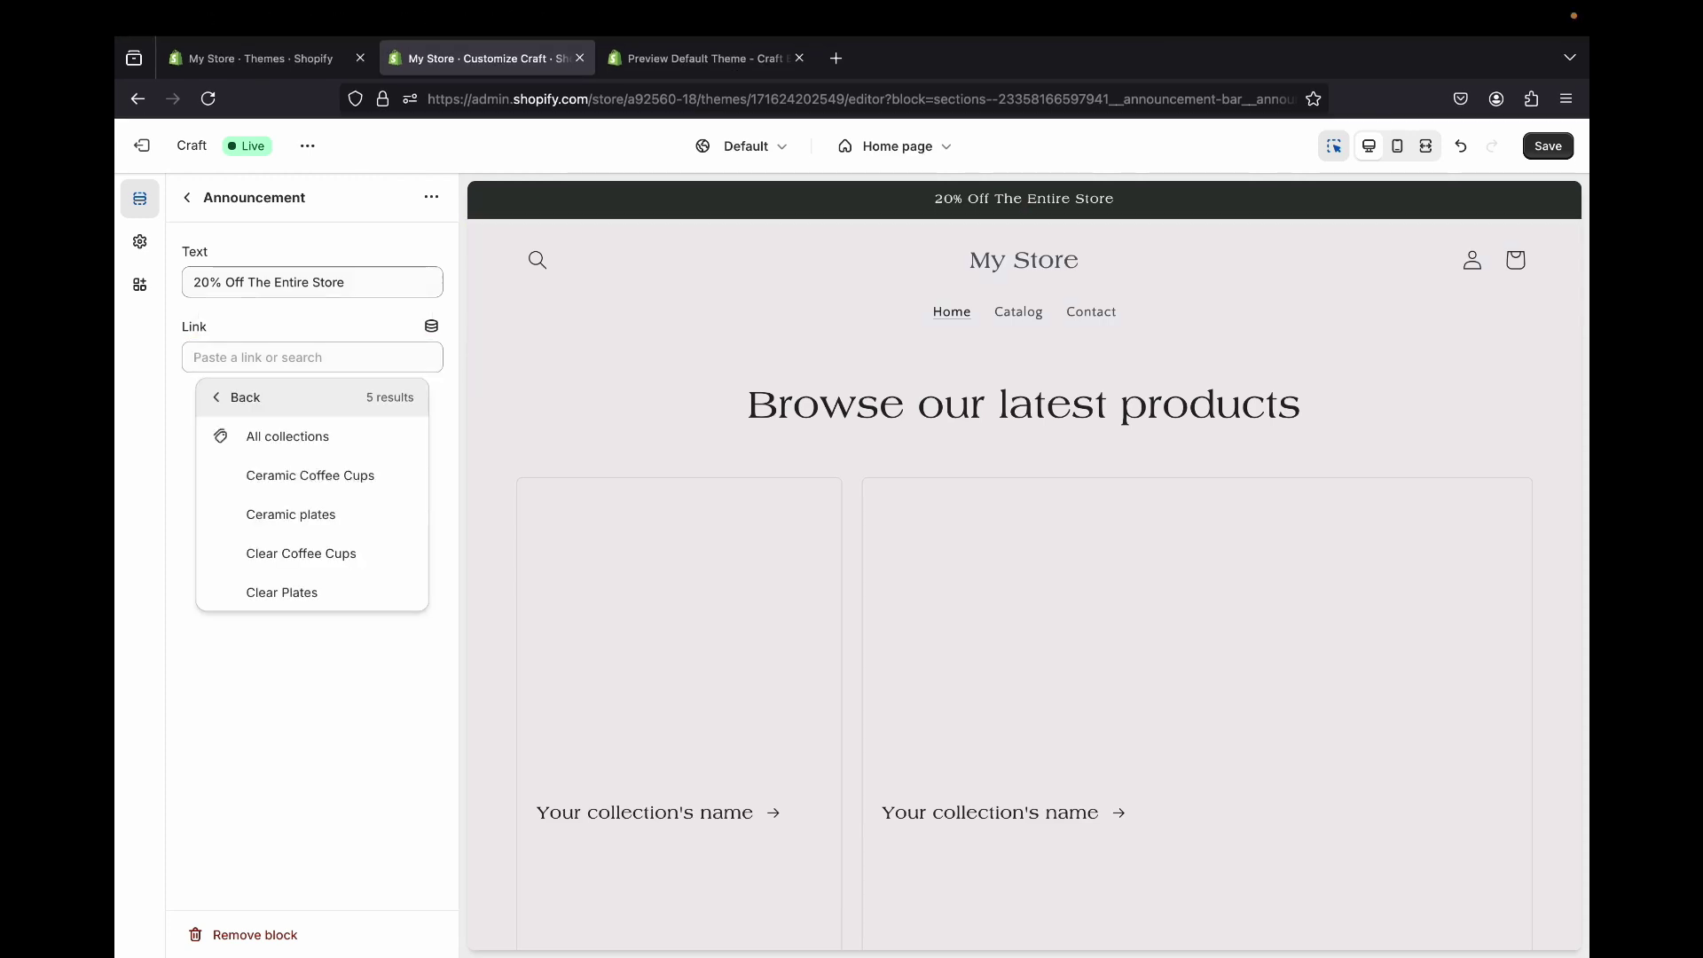
left_click(287, 436)
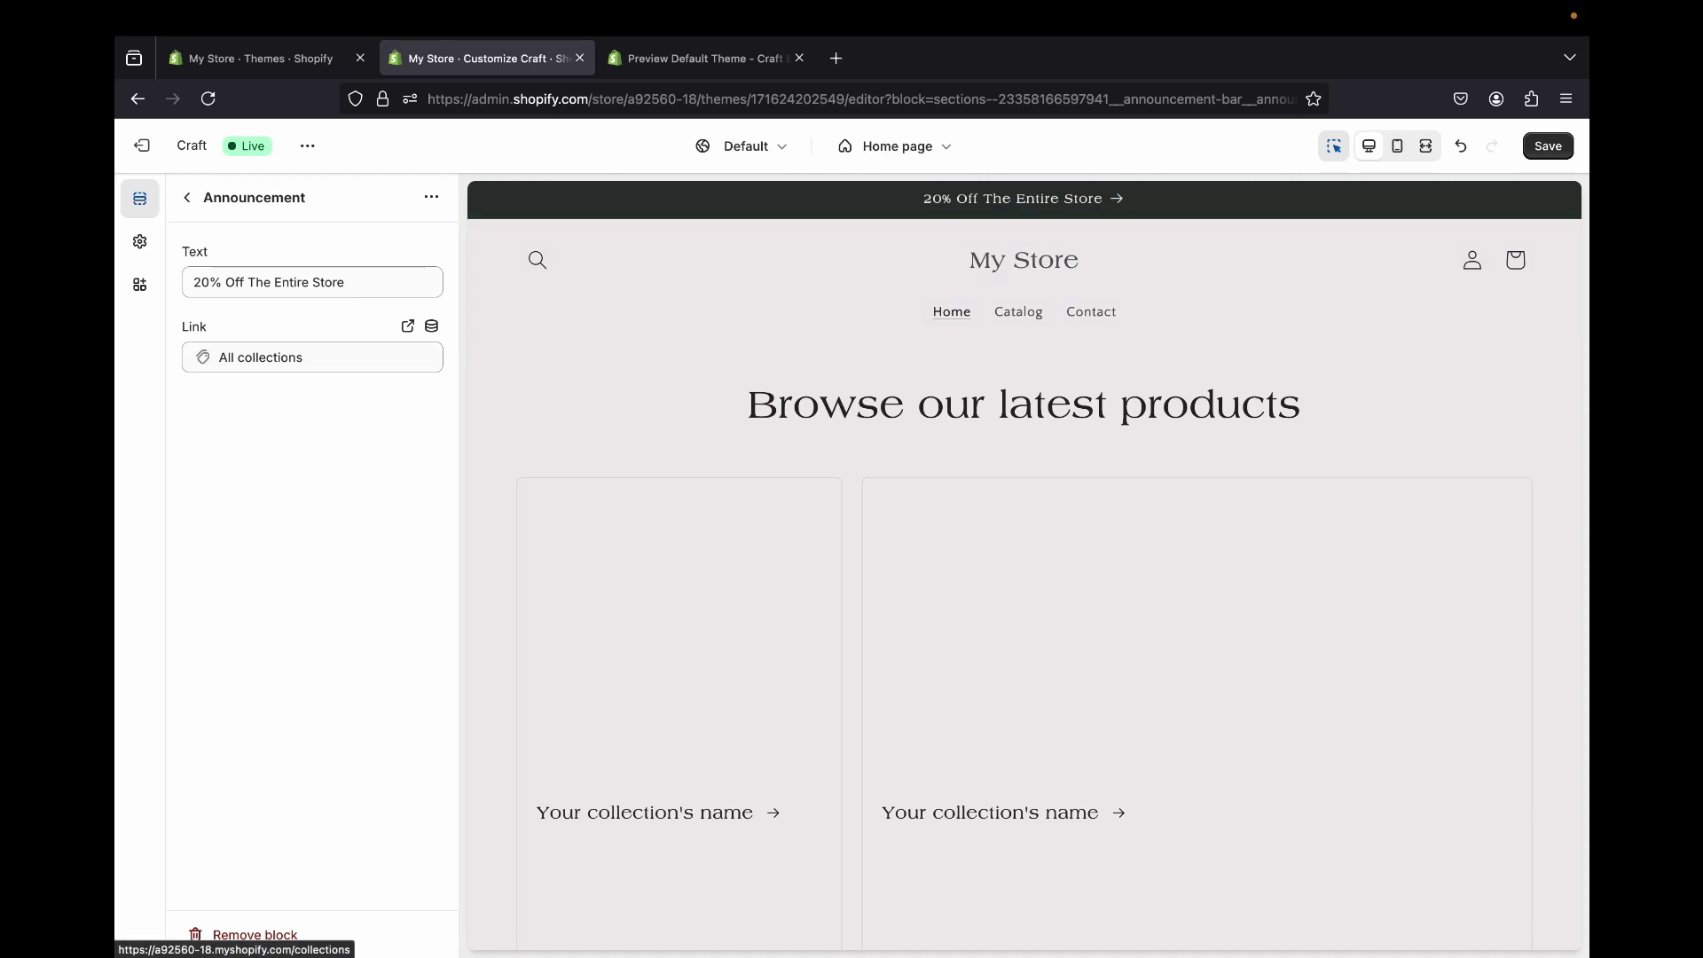
left_click(1548, 146)
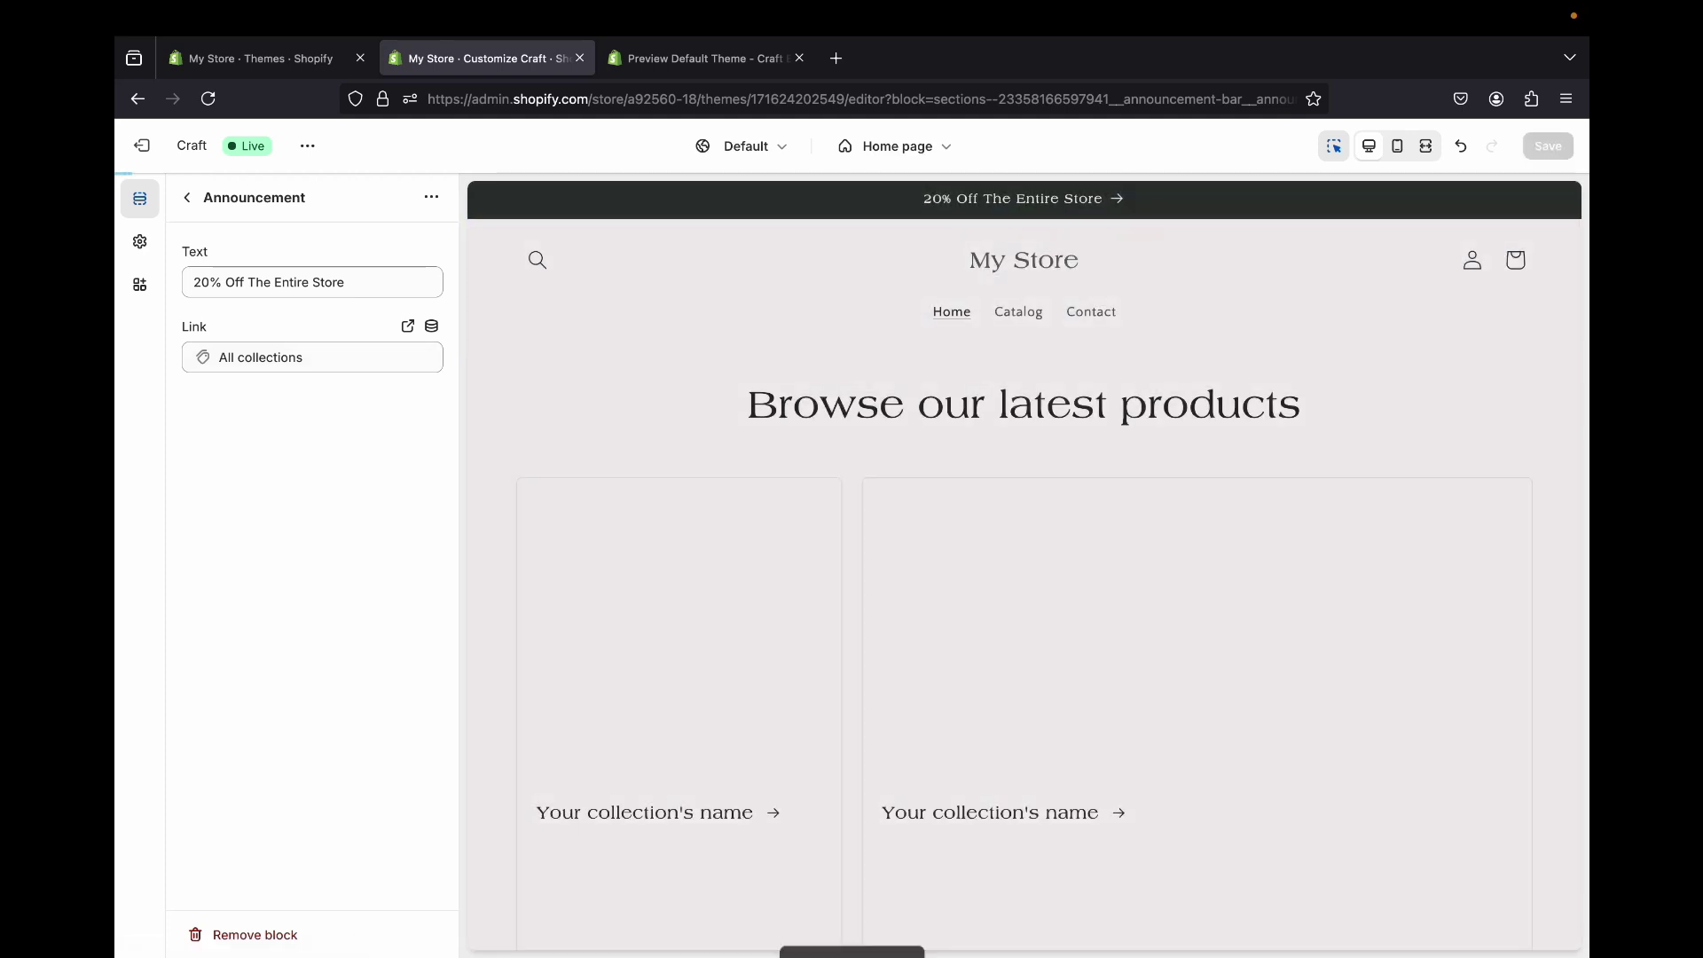
left_click(187, 197)
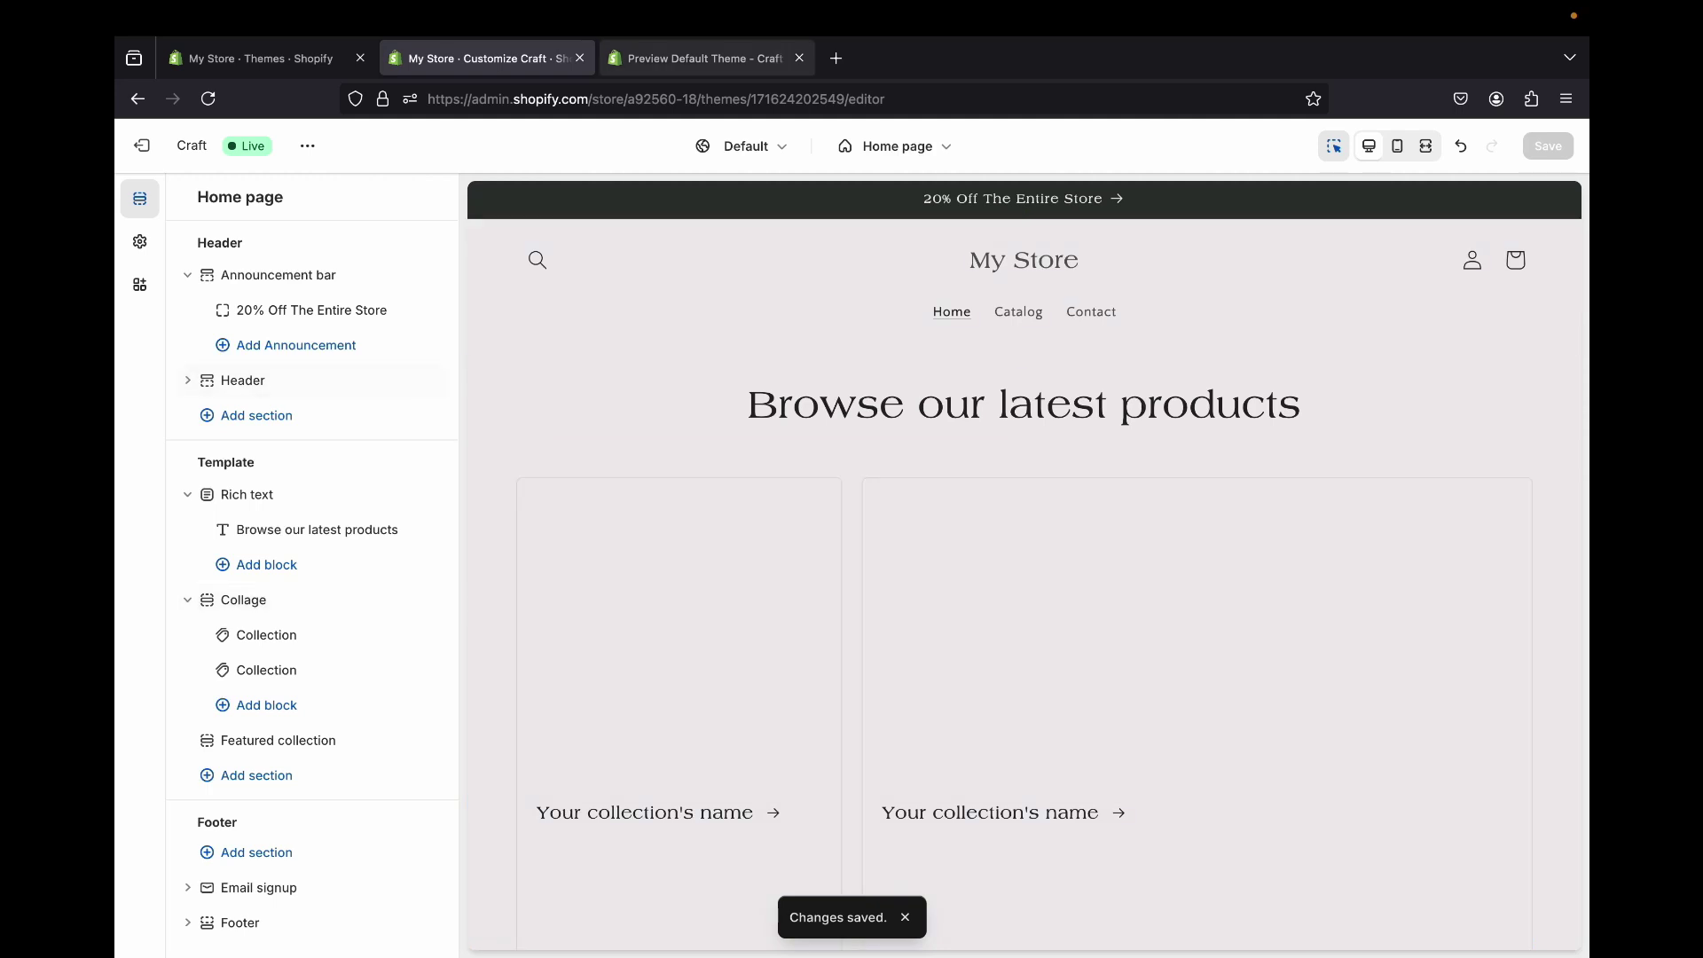
- Compare the Craft demo store's header and navigation with the store's own header in the theme editor
left_click(697, 58)
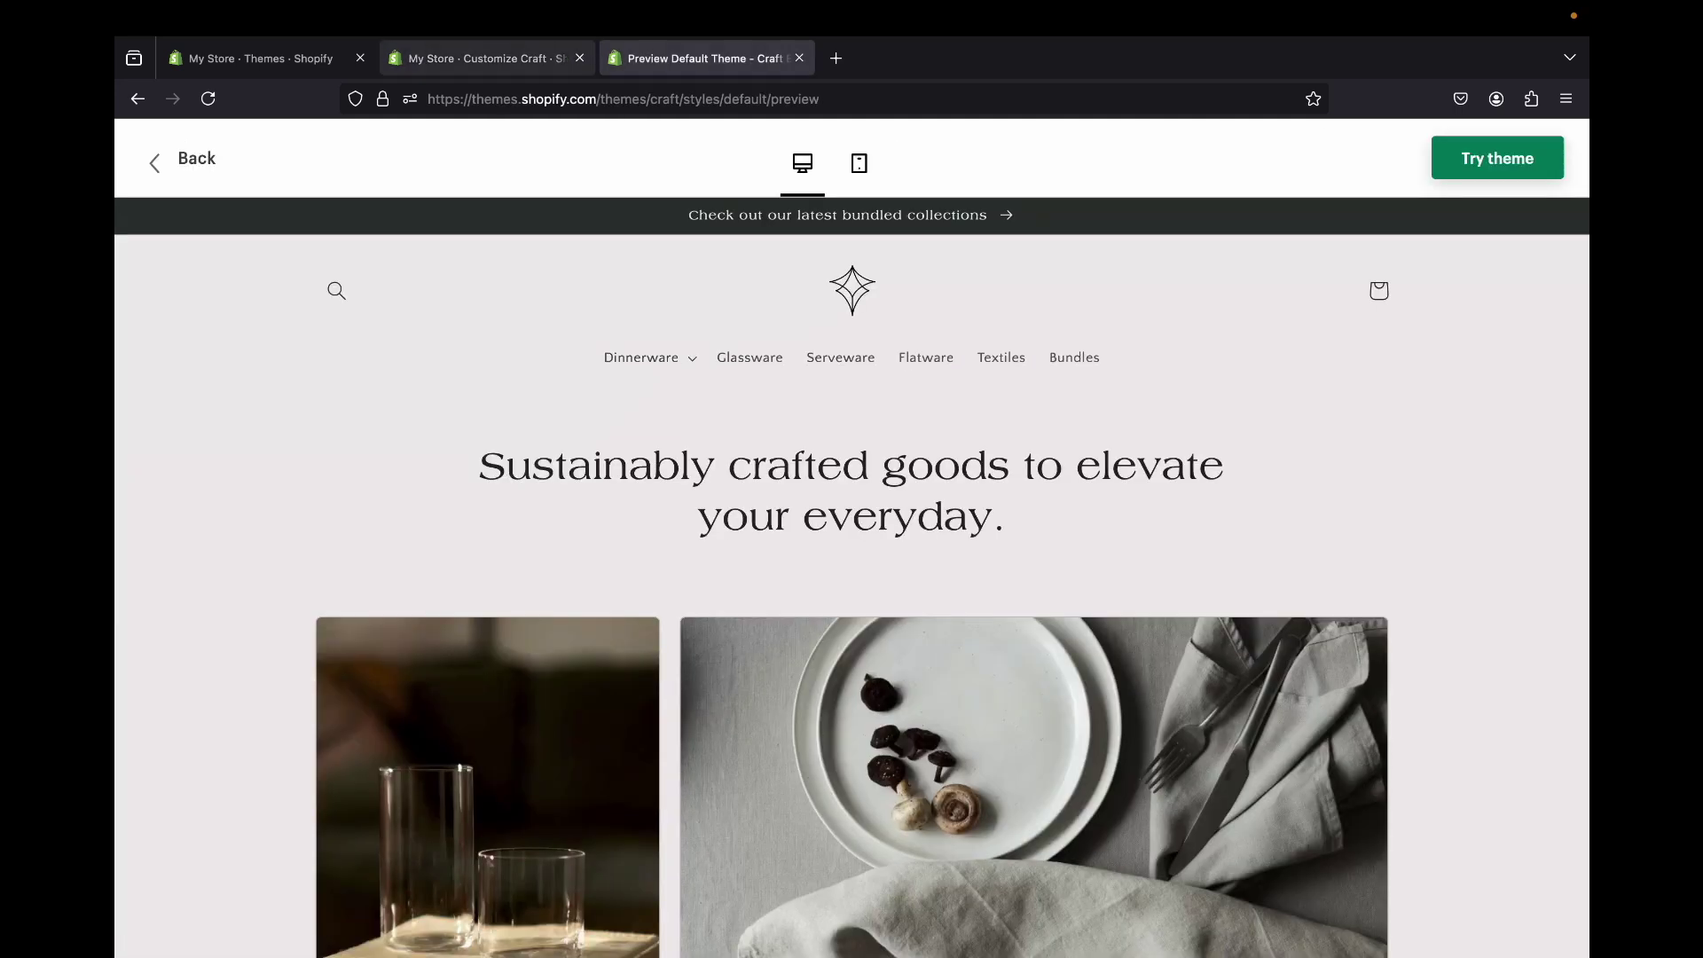
left_click(483, 57)
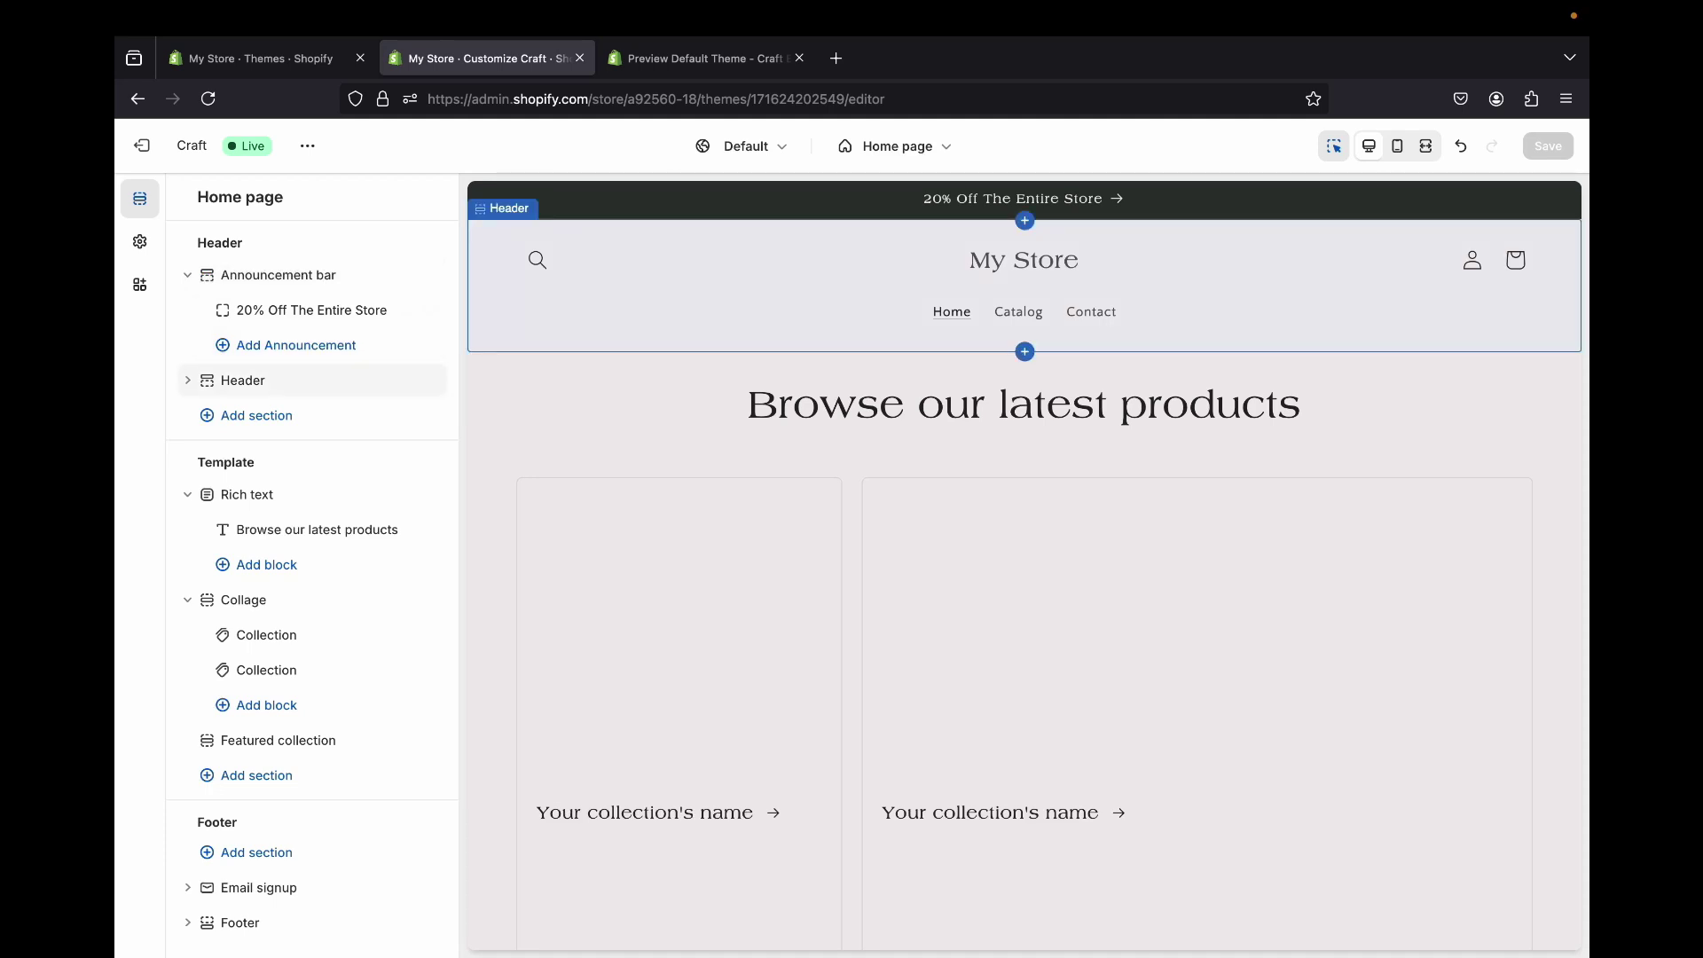
- Open the Header section's logo settings and set the uploaded PNG image named logo as the store logo
left_click(242, 380)
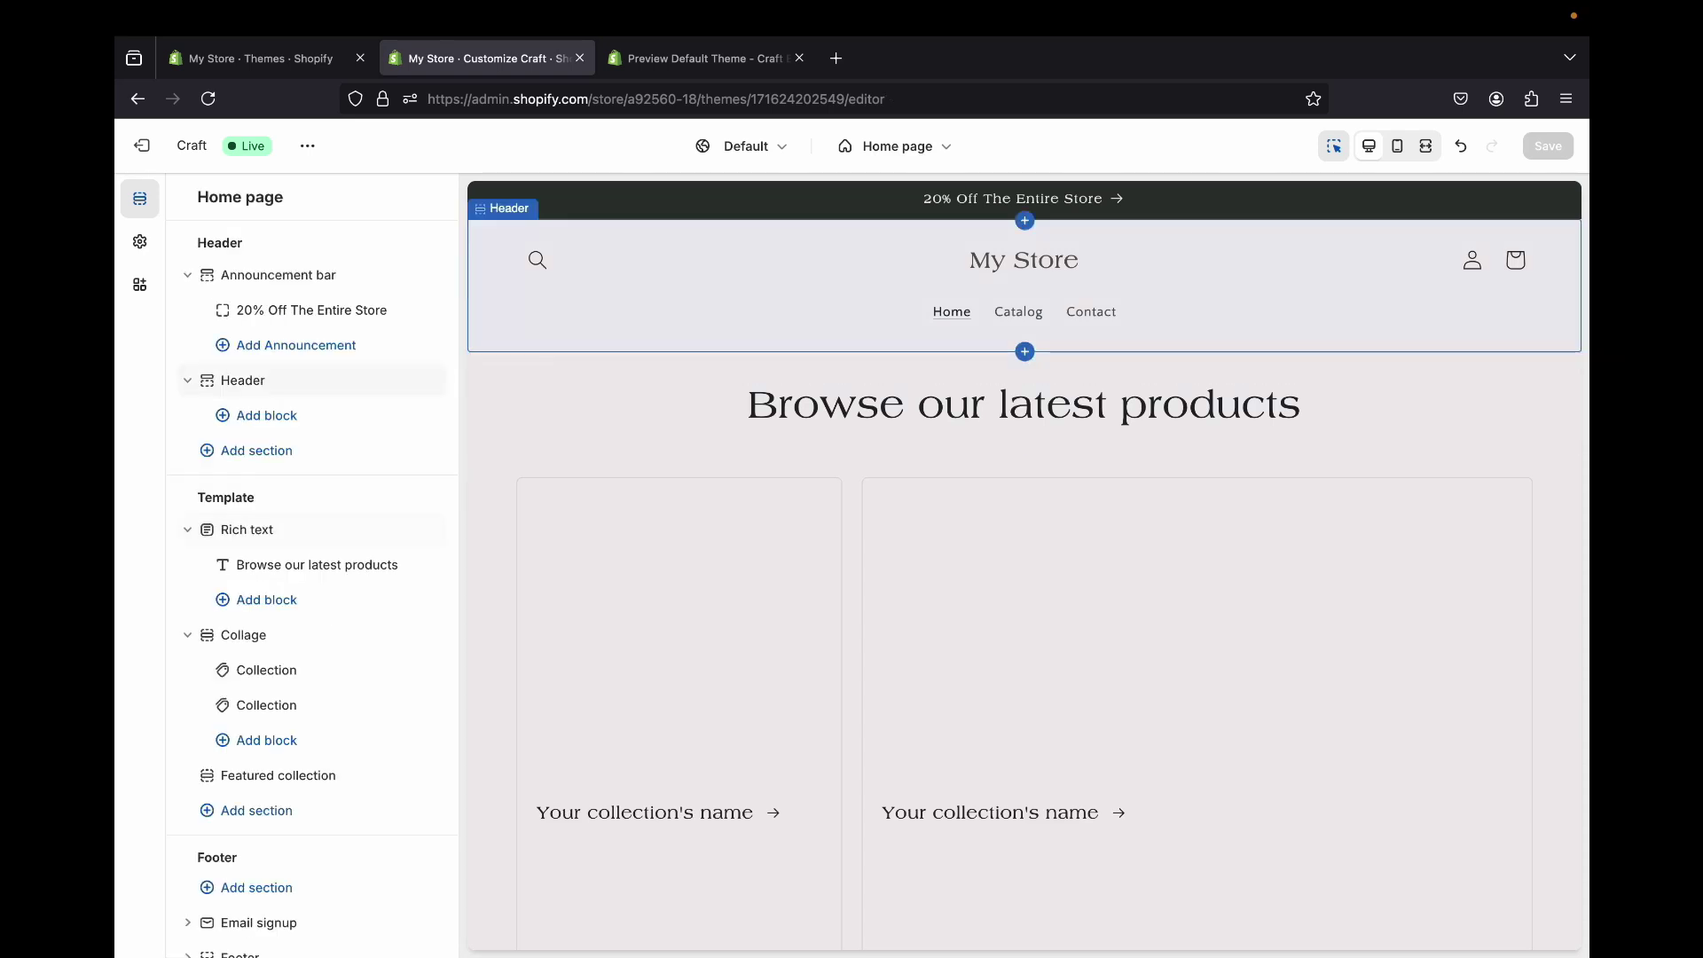
left_click(242, 380)
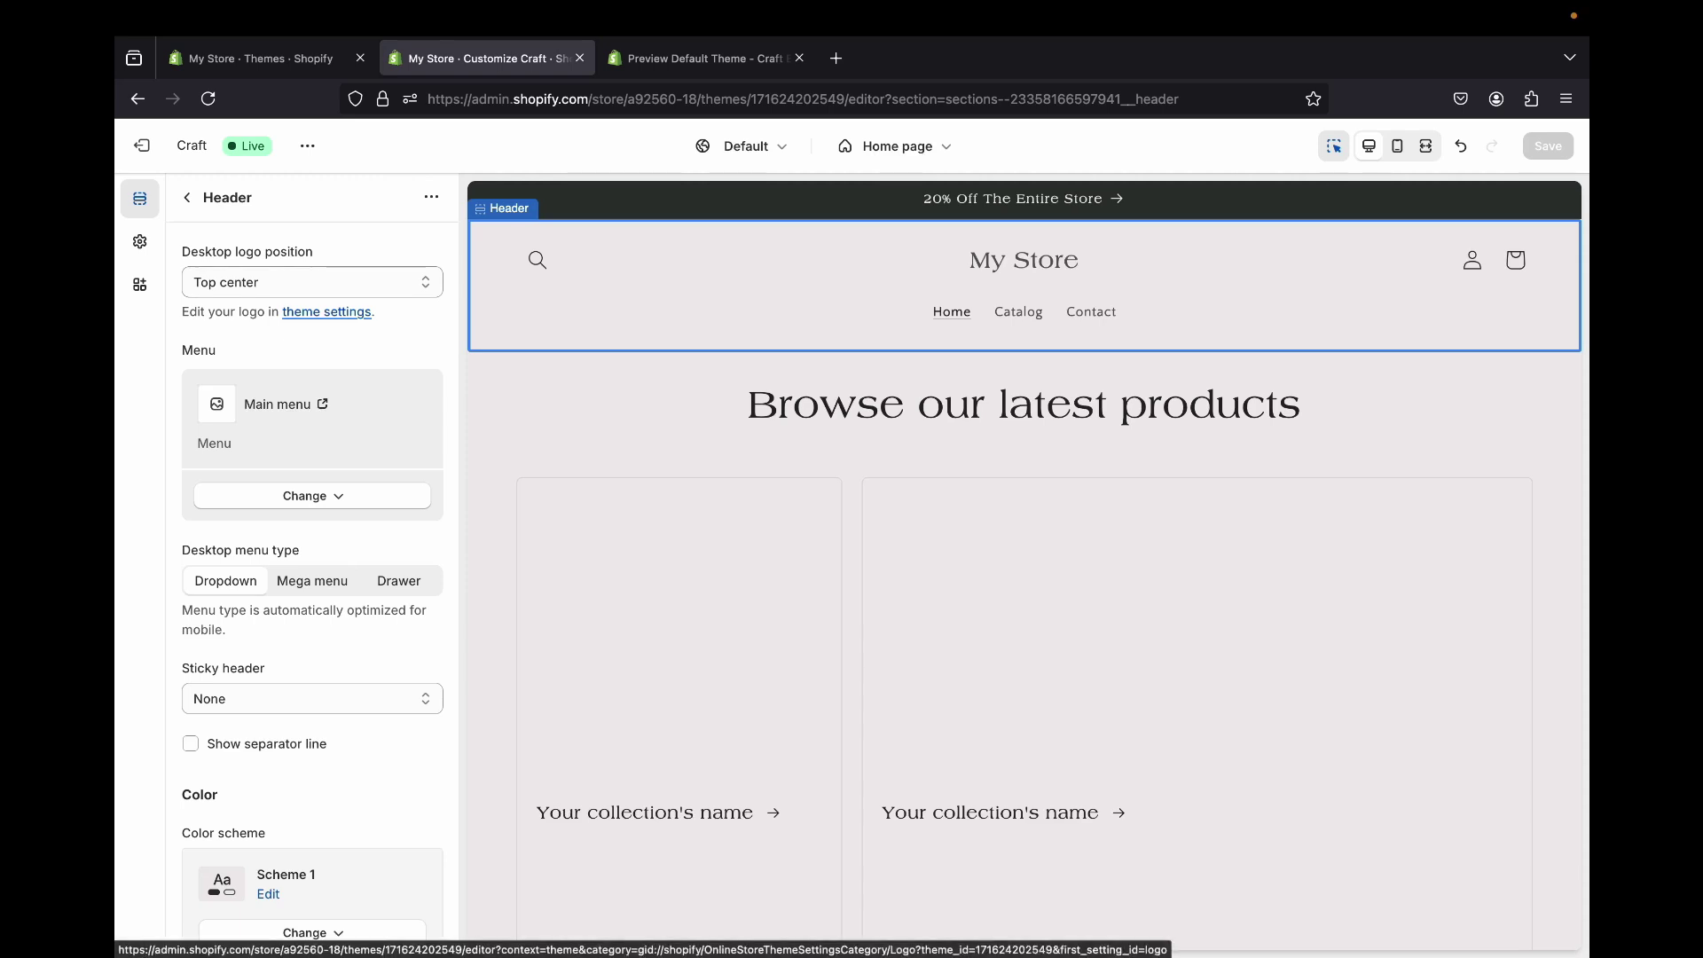
left_click(326, 312)
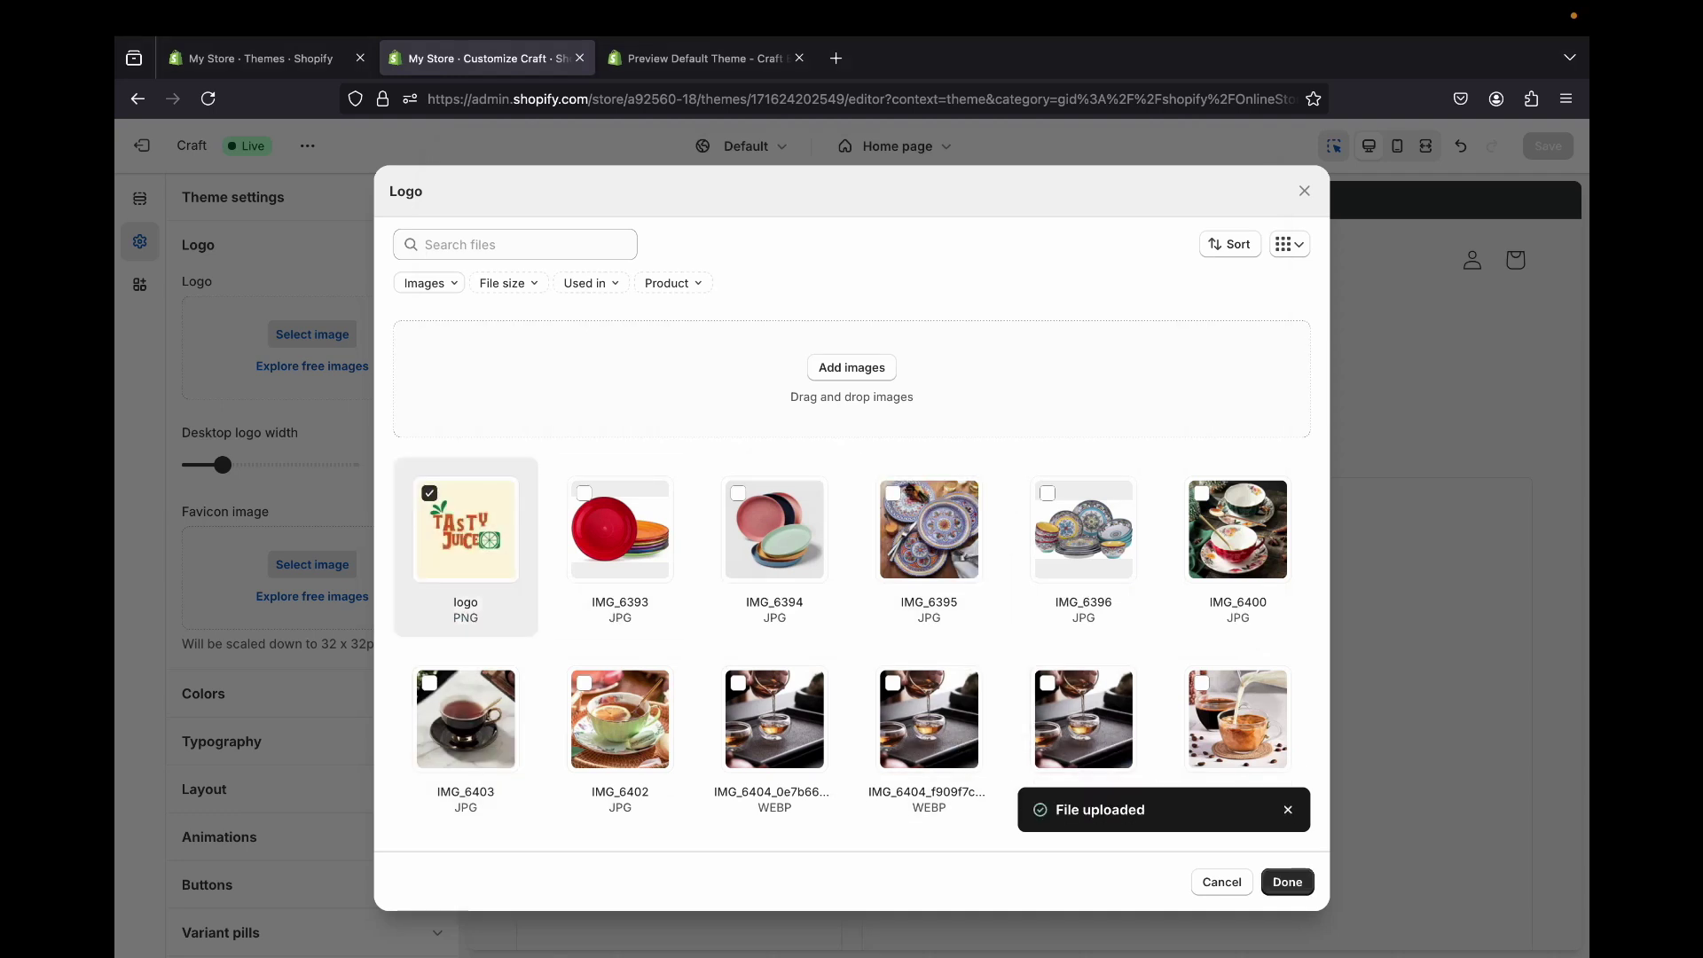
left_click(1287, 882)
left_click(1287, 886)
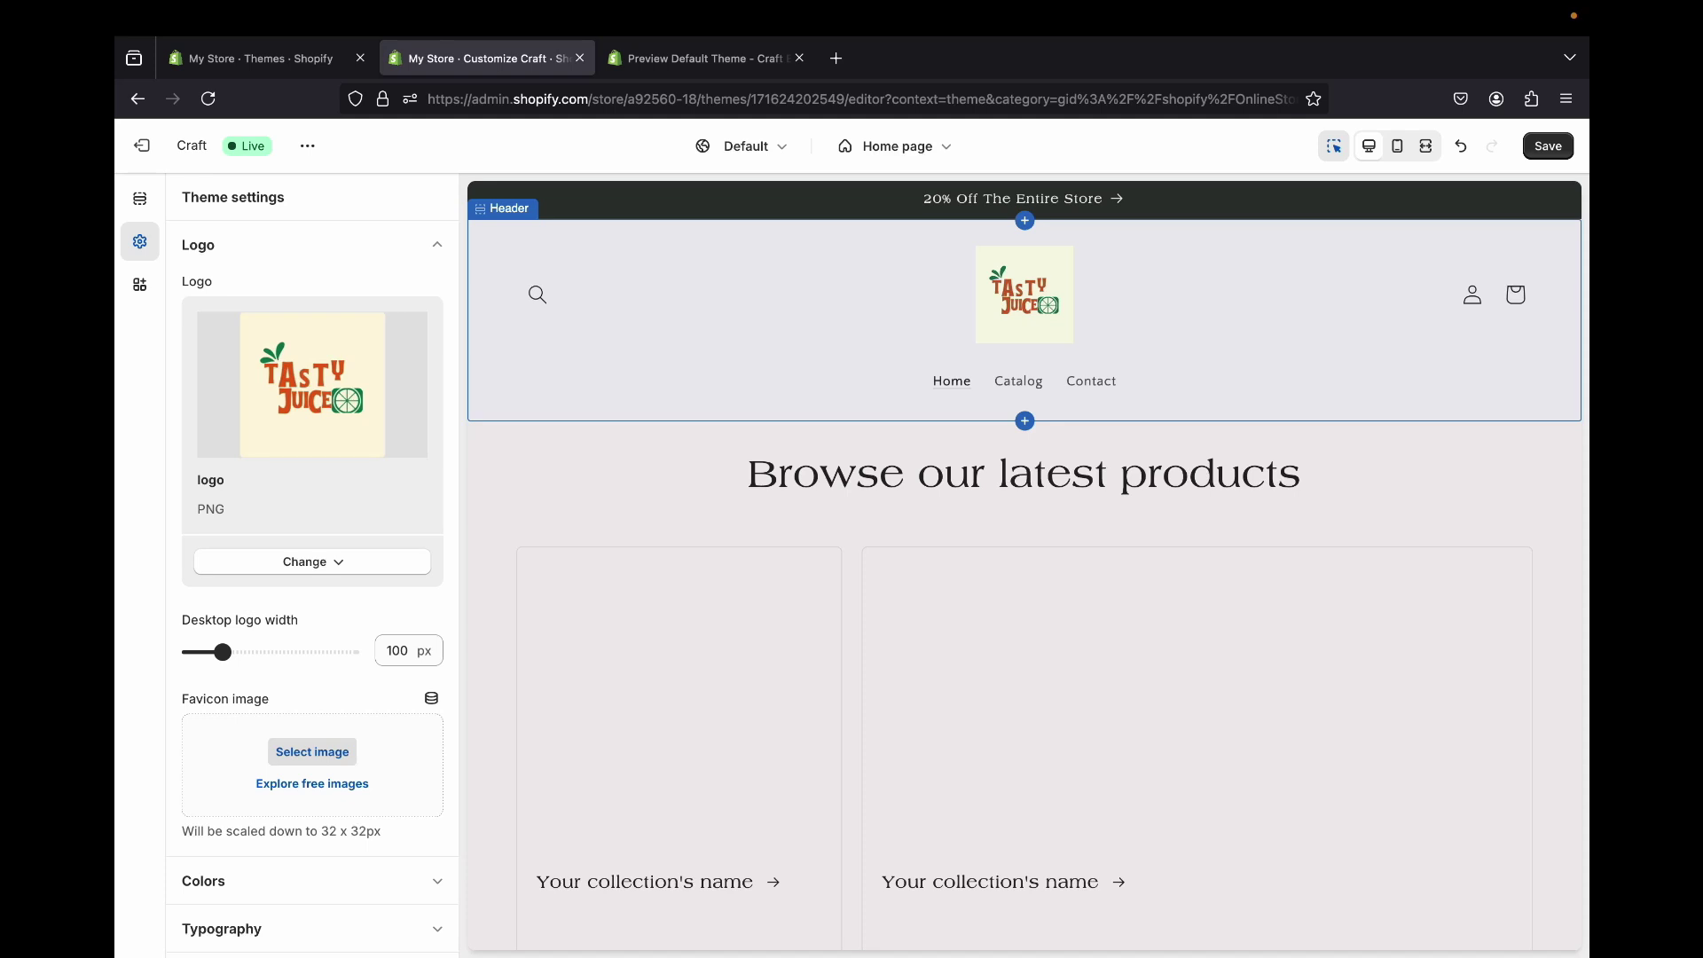
- Compare the logo with the Craft demo store, set the desktop logo width to 50 px, save the theme, and return to the section list
left_click(697, 57)
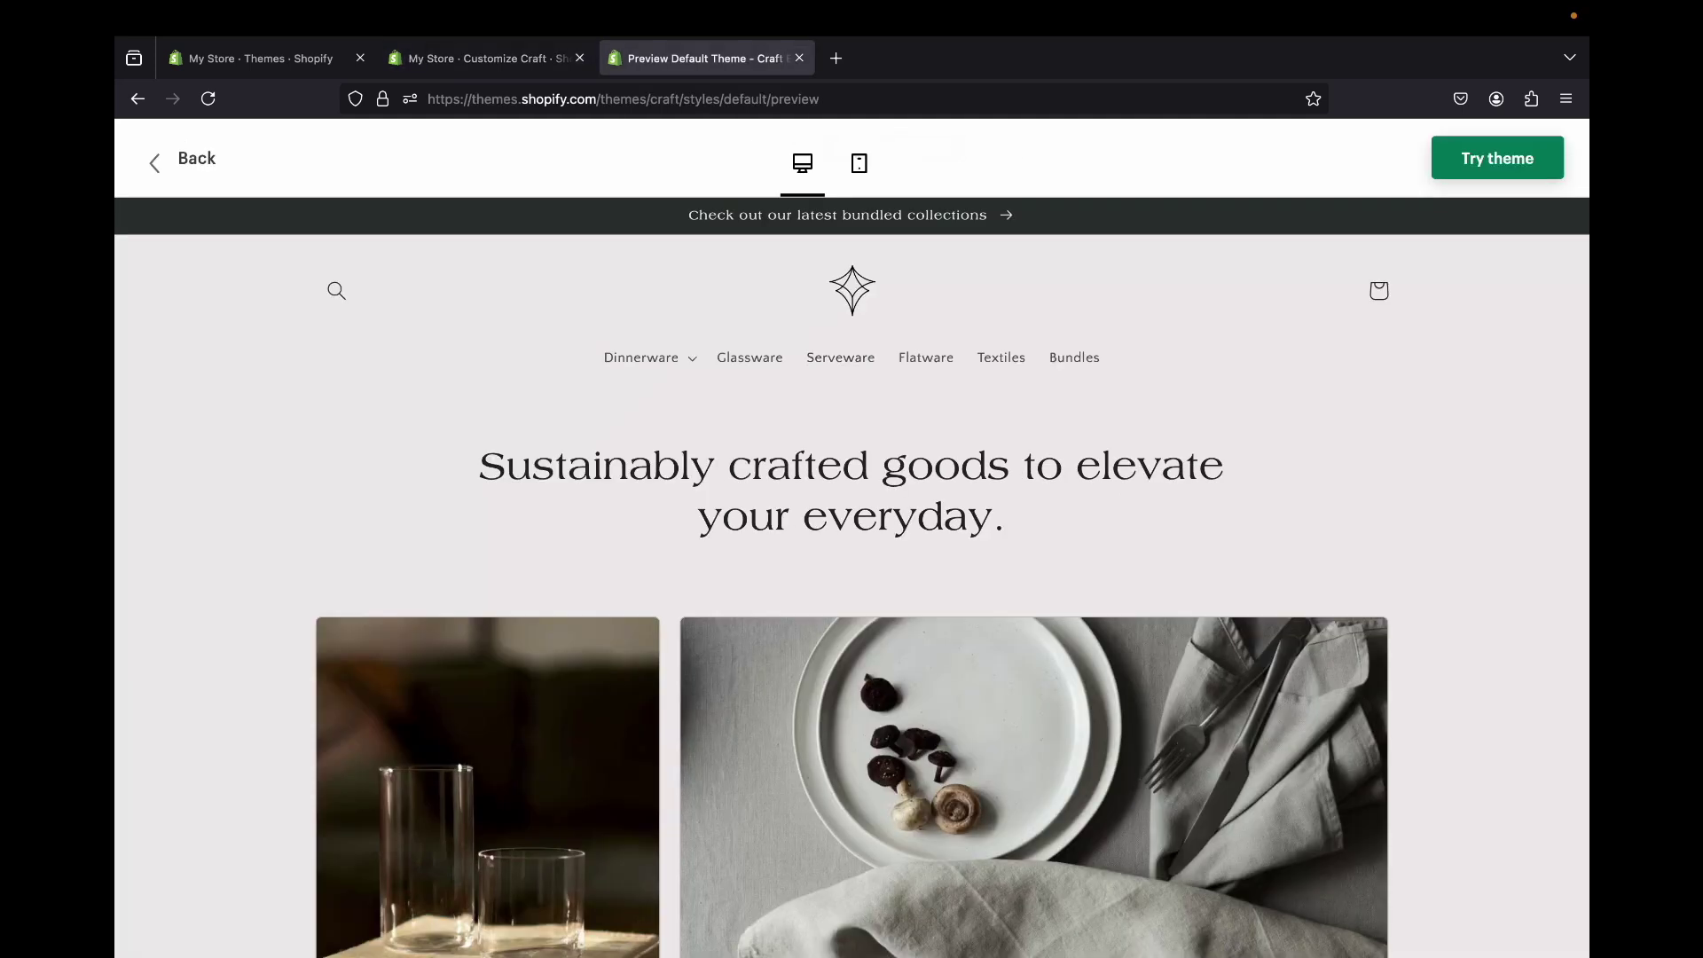
key("ctrl+shift+Tab")
left_click_drag(223, 652, 203, 652)
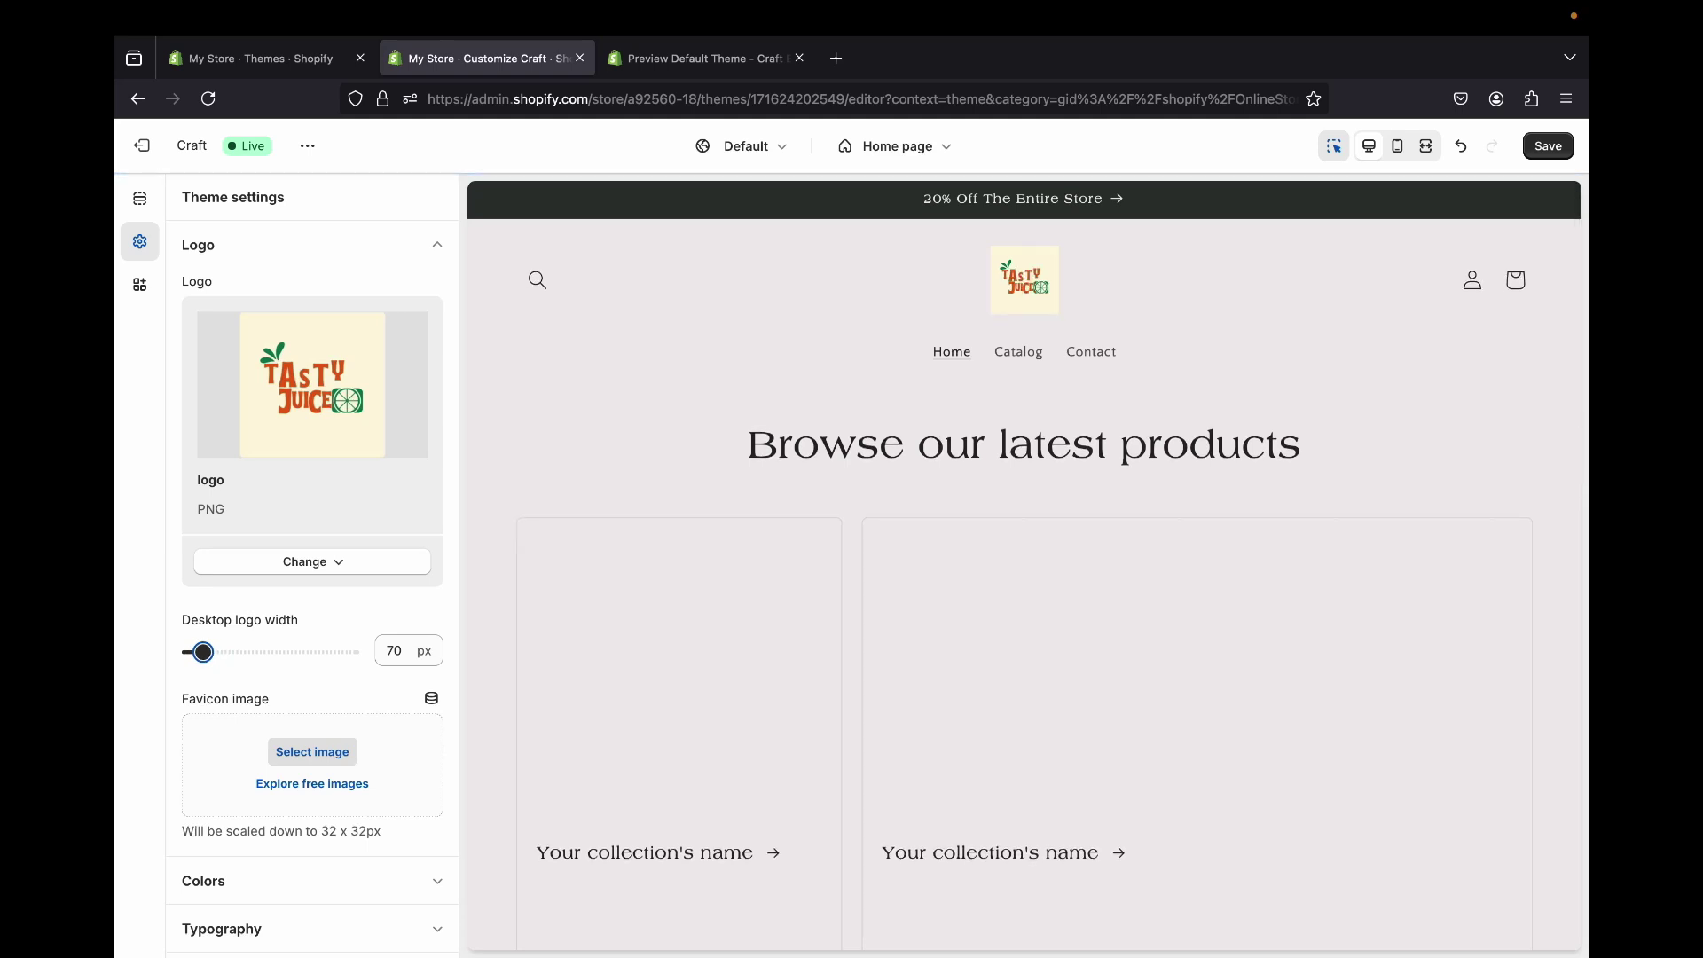
key("Left")
key("Left")
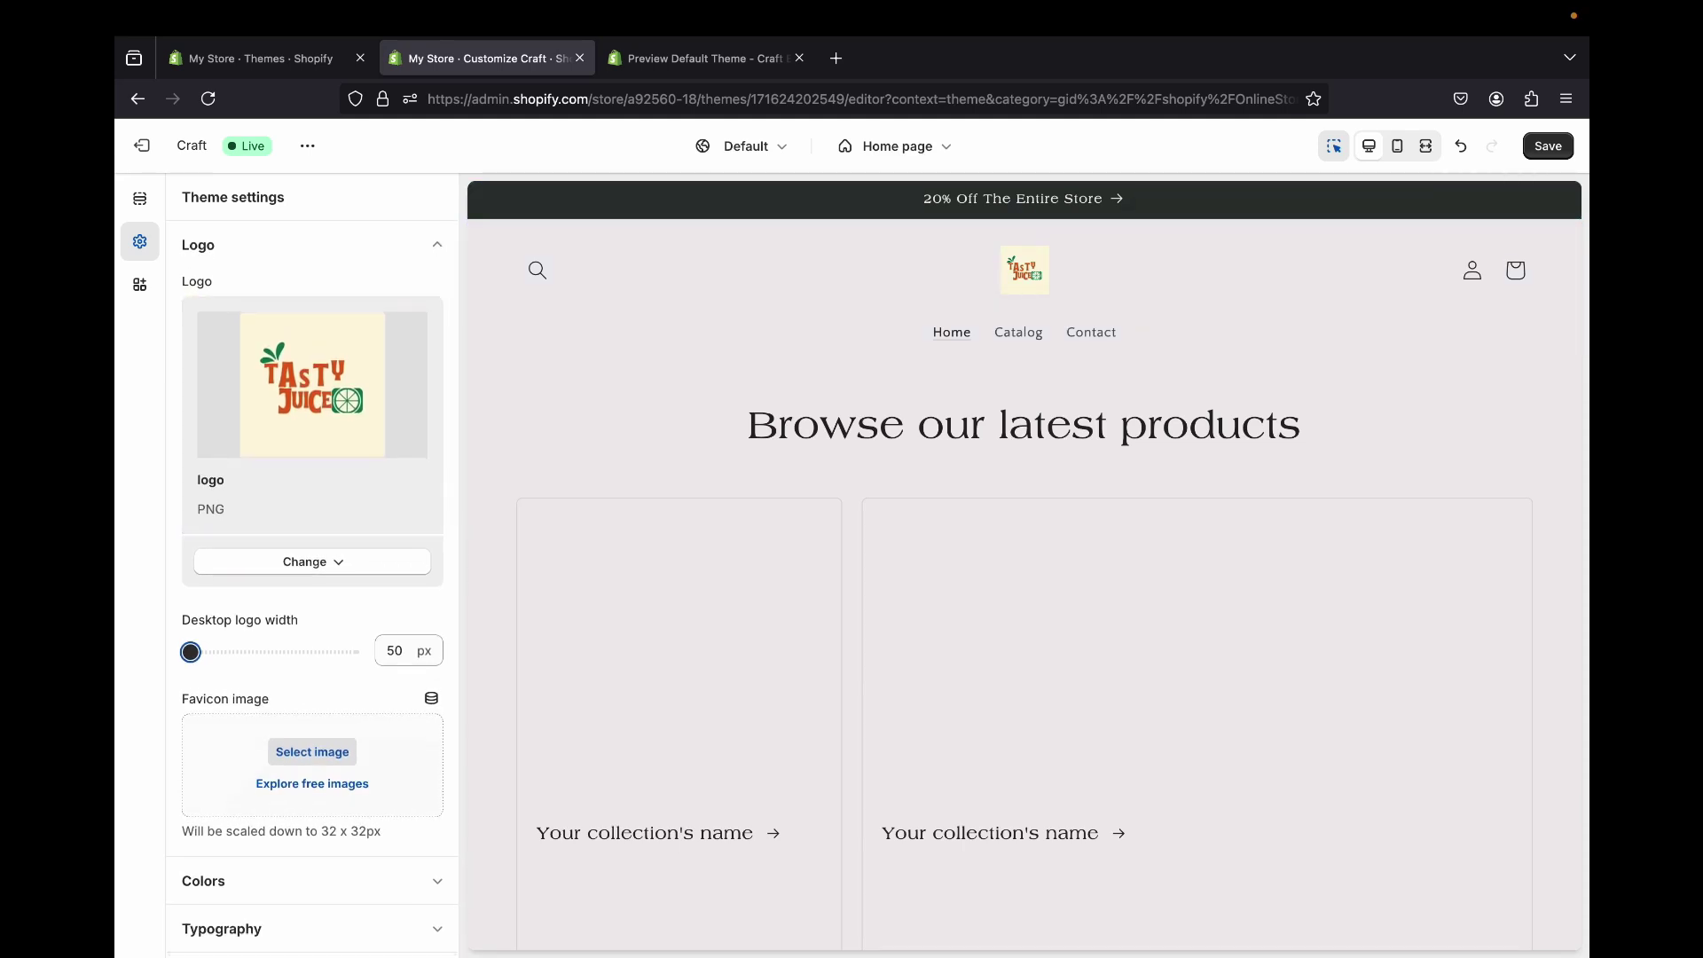
left_click(1531, 155)
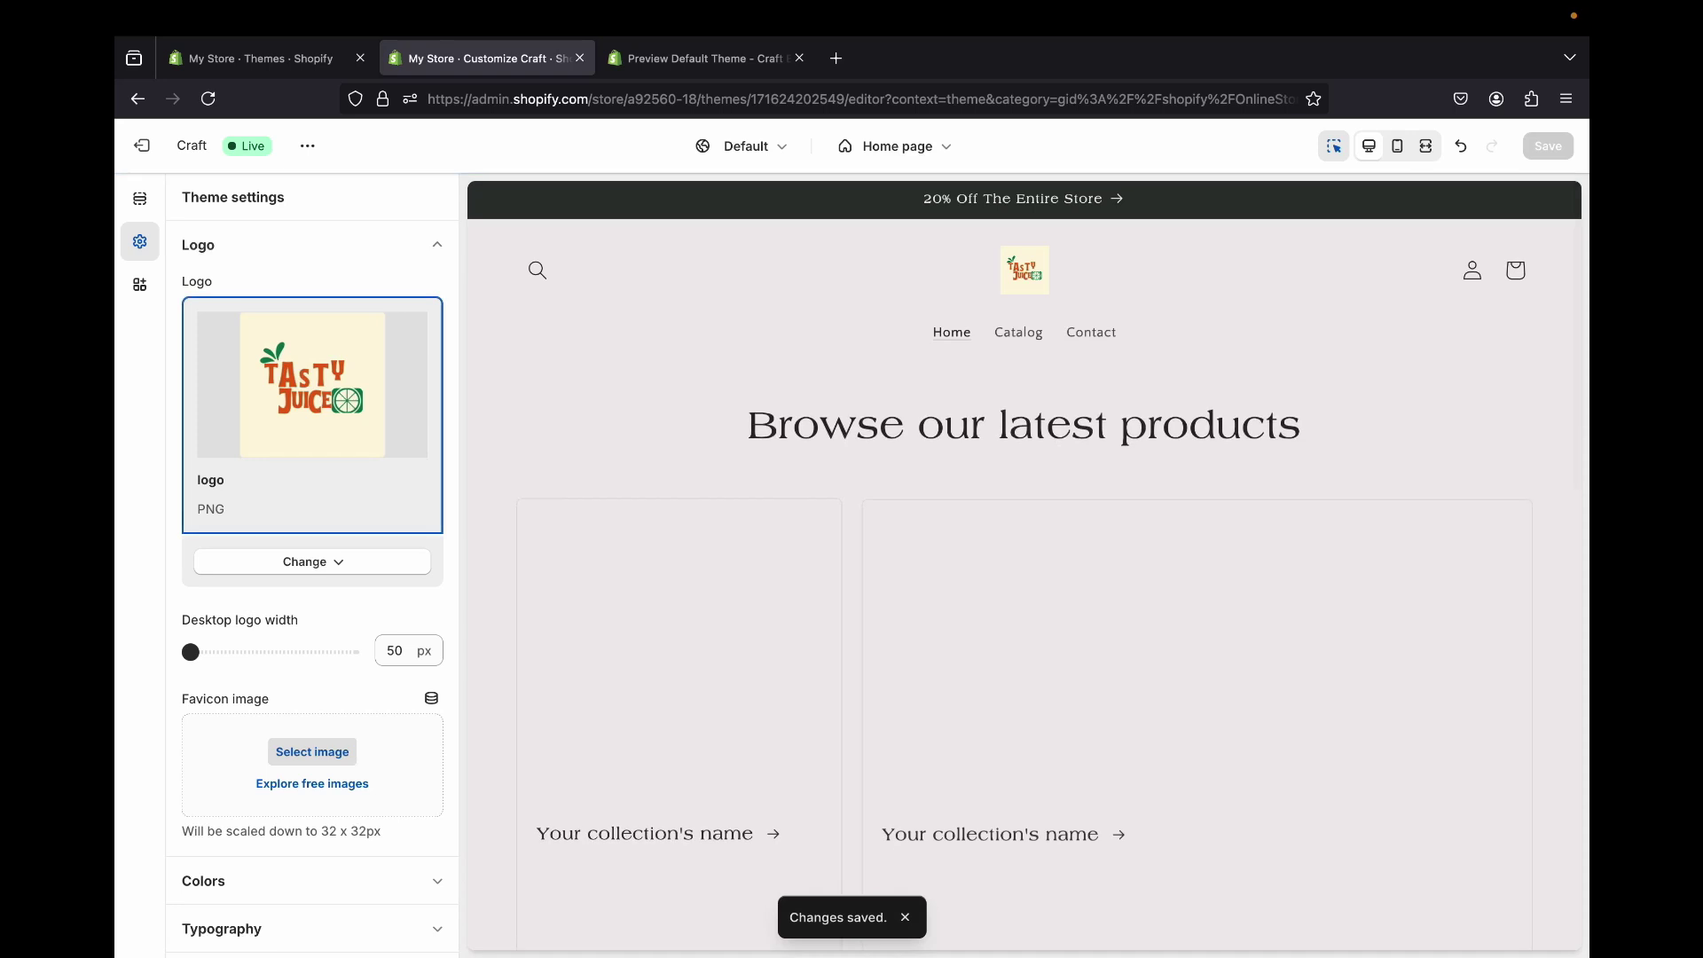
left_click(140, 199)
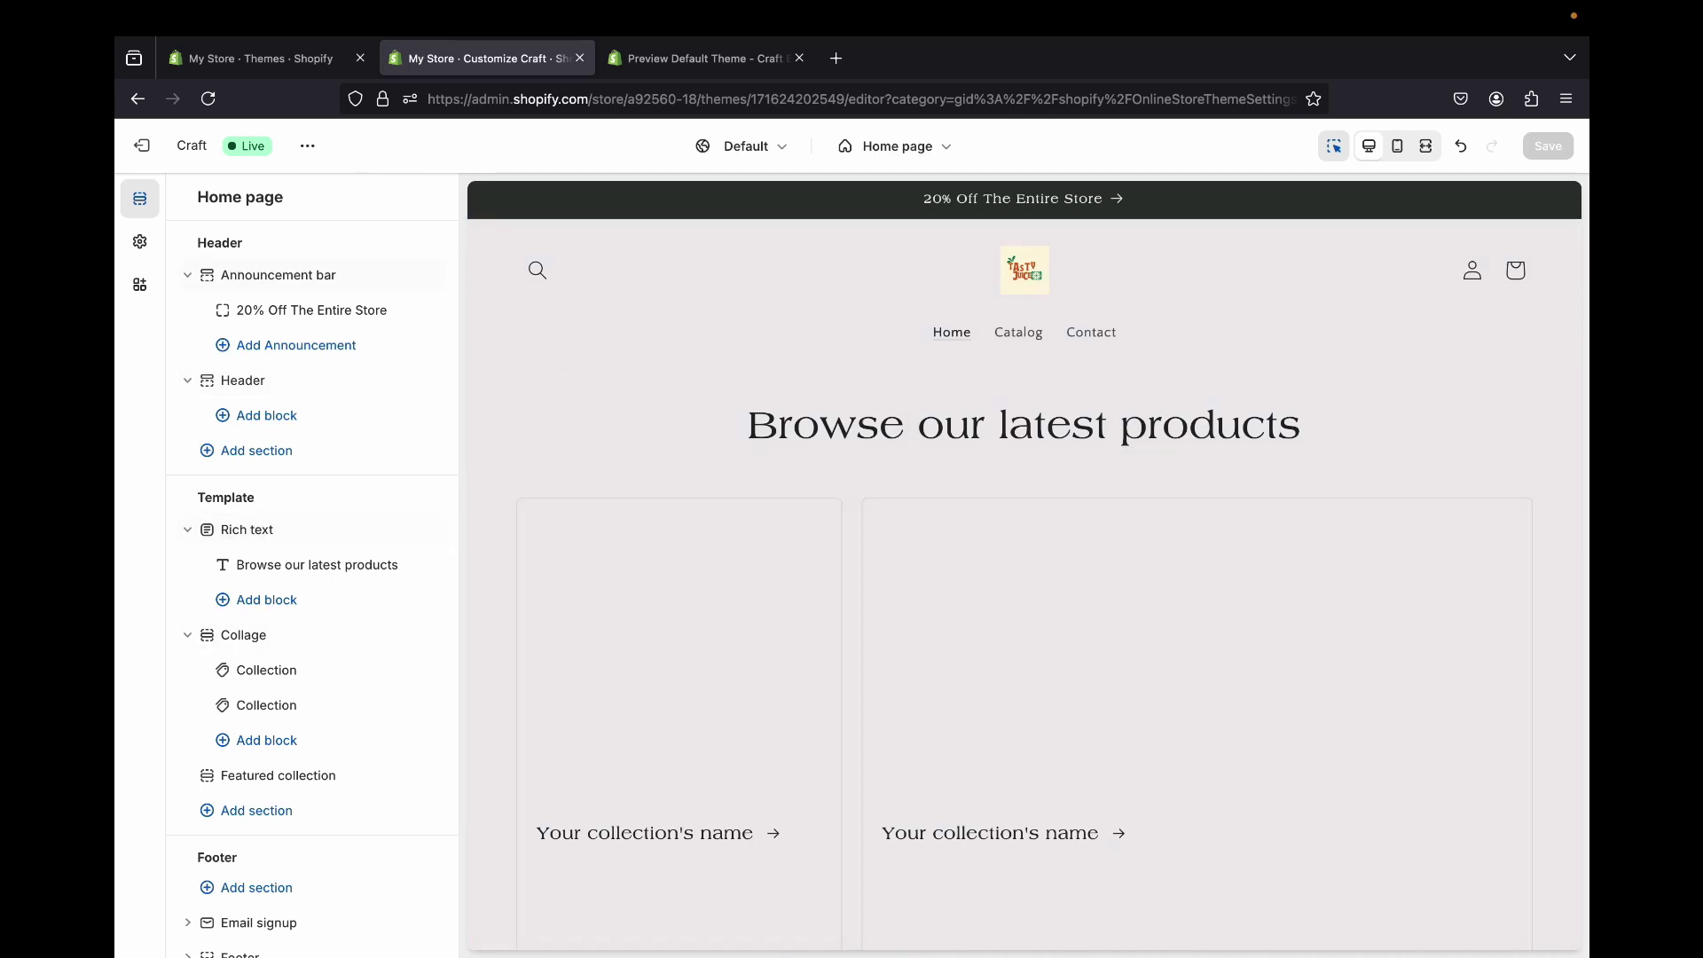
- Copy the heading "Sustainably crafted goods to elevate your everyday." from the Craft demo store's home page and return to the theme editor
left_click(705, 58)
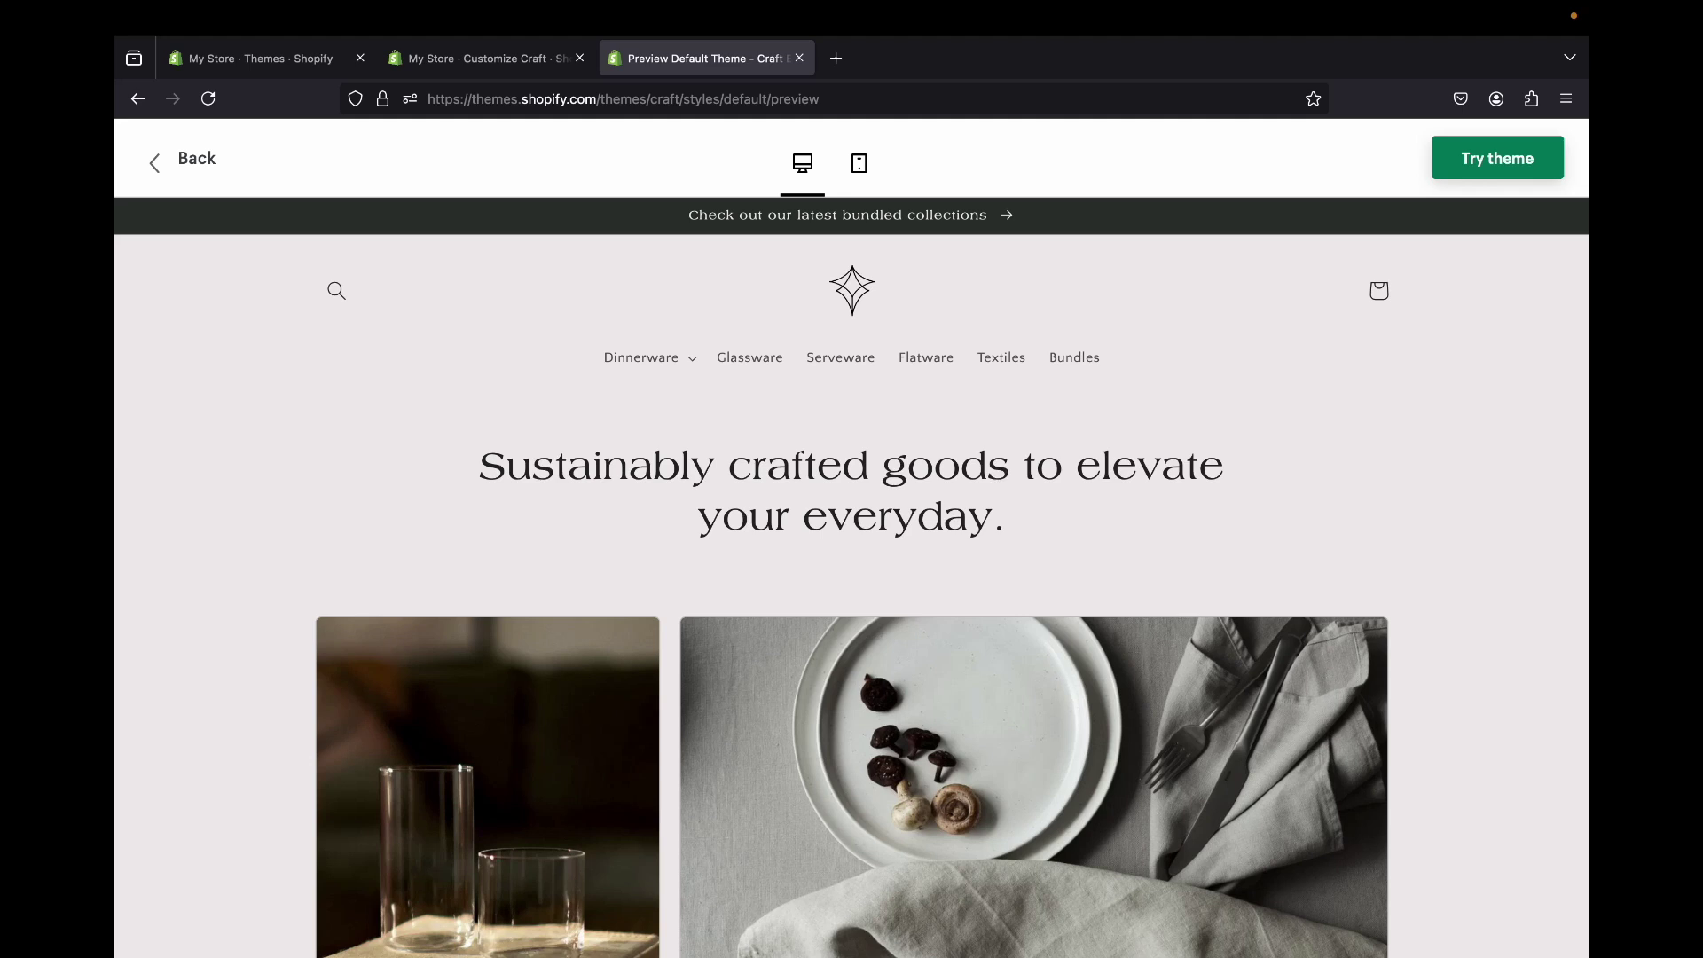
left_click_drag(479, 466, 1006, 518)
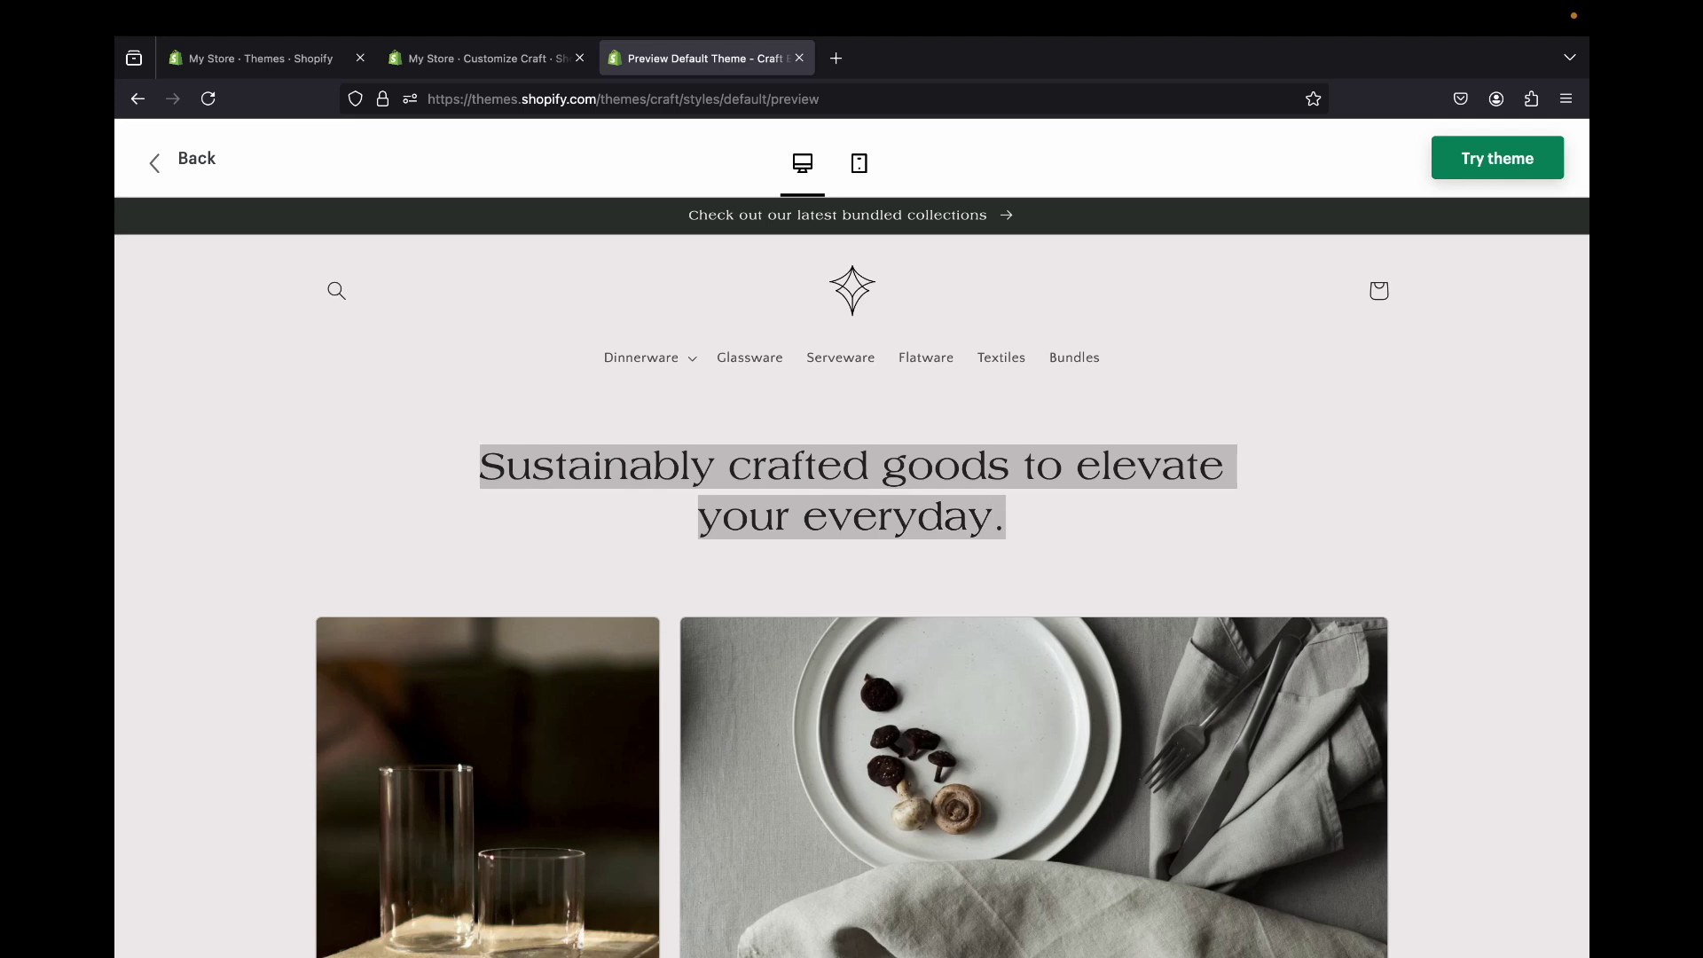
right_click(964, 499)
left_click(1012, 517)
left_click(483, 75)
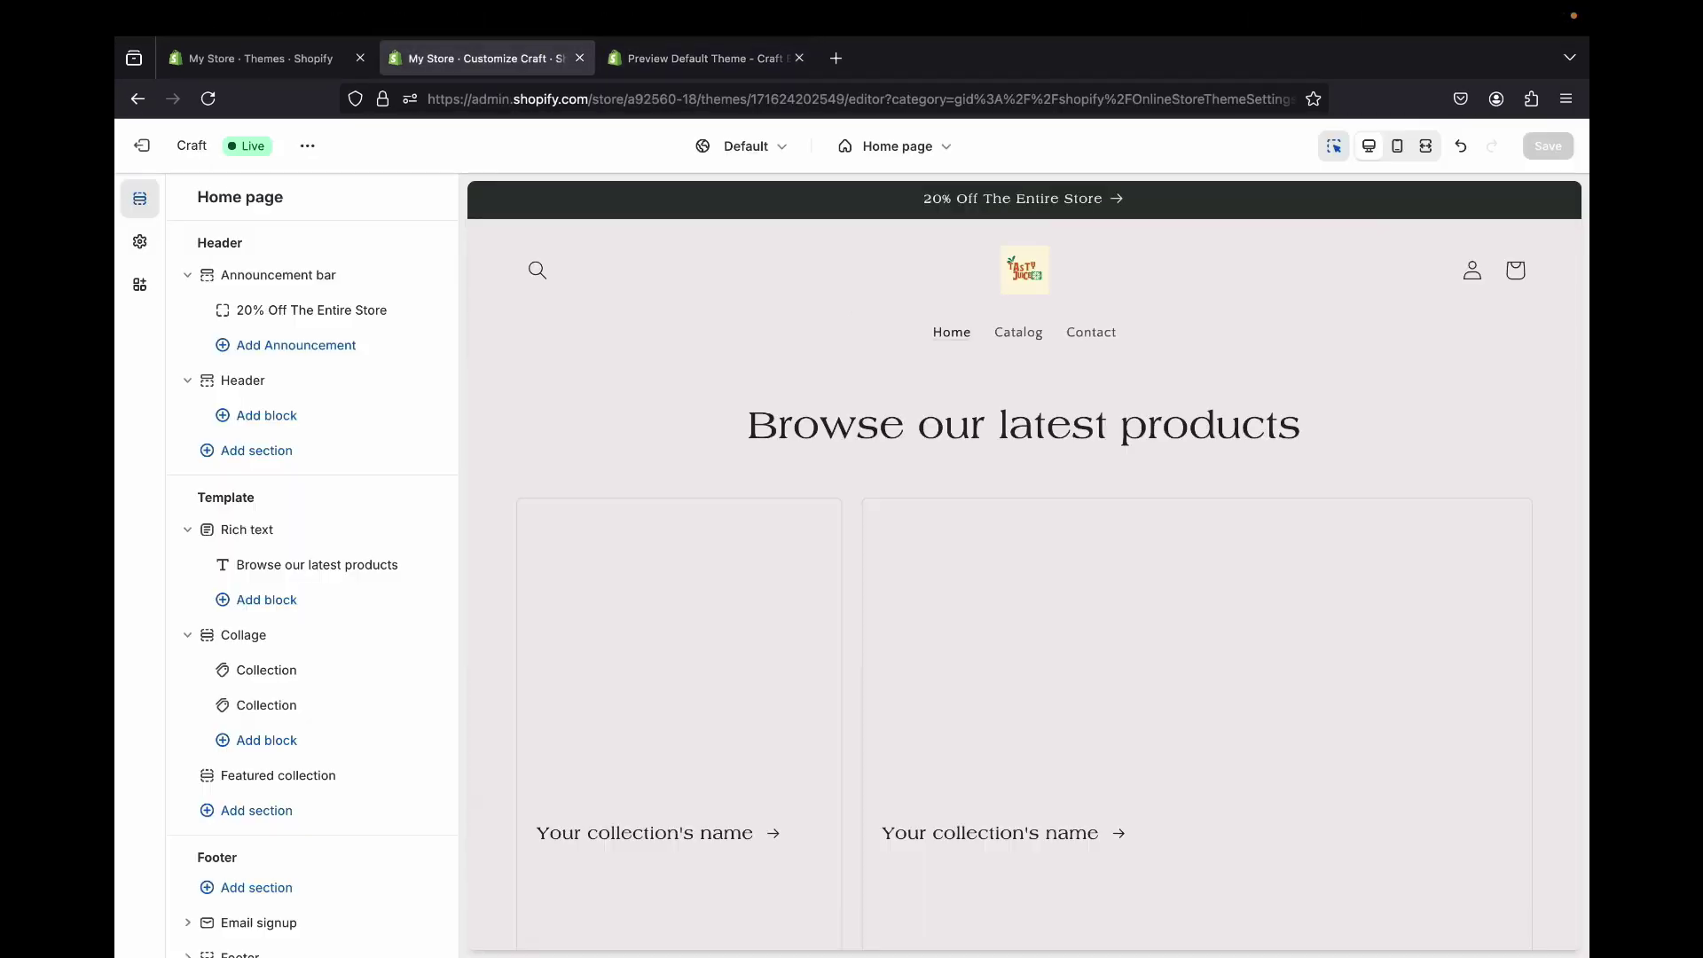
- Replace the Rich text section's heading with the copied "Sustainably crafted goods to elevate your everyday.", check the heading size options, and return to the section list
left_click(317, 564)
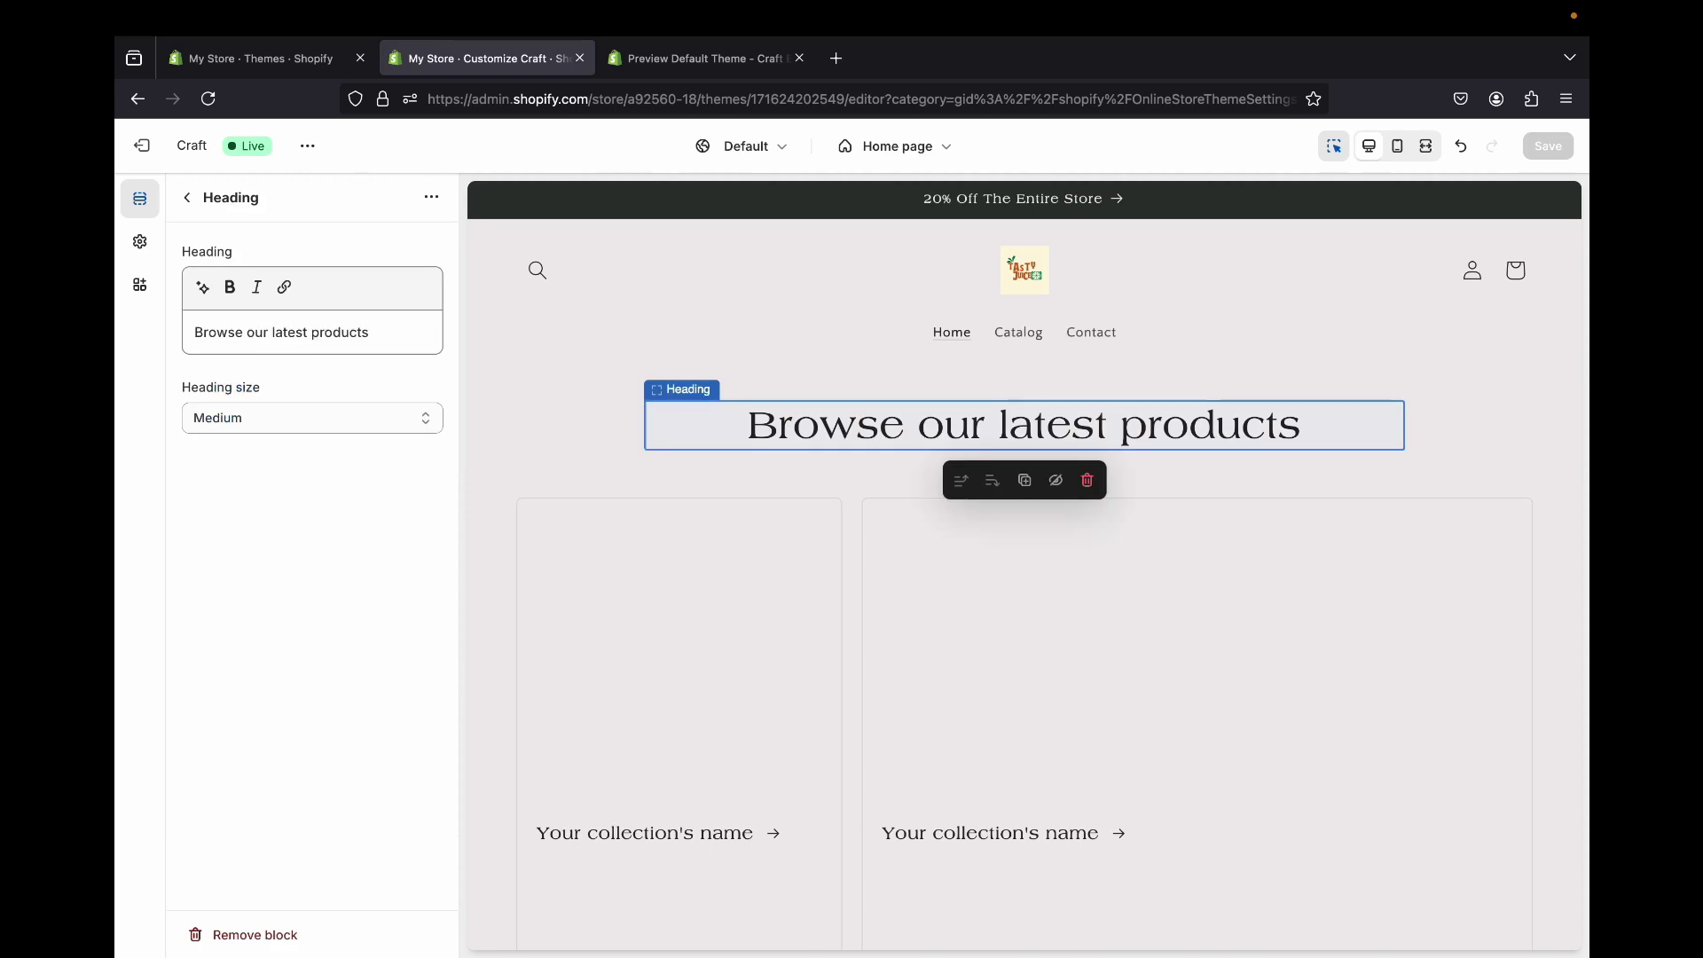
left_click_drag(370, 332, 322, 331)
left_click(370, 332)
key("super+a")
key("BackSpace")
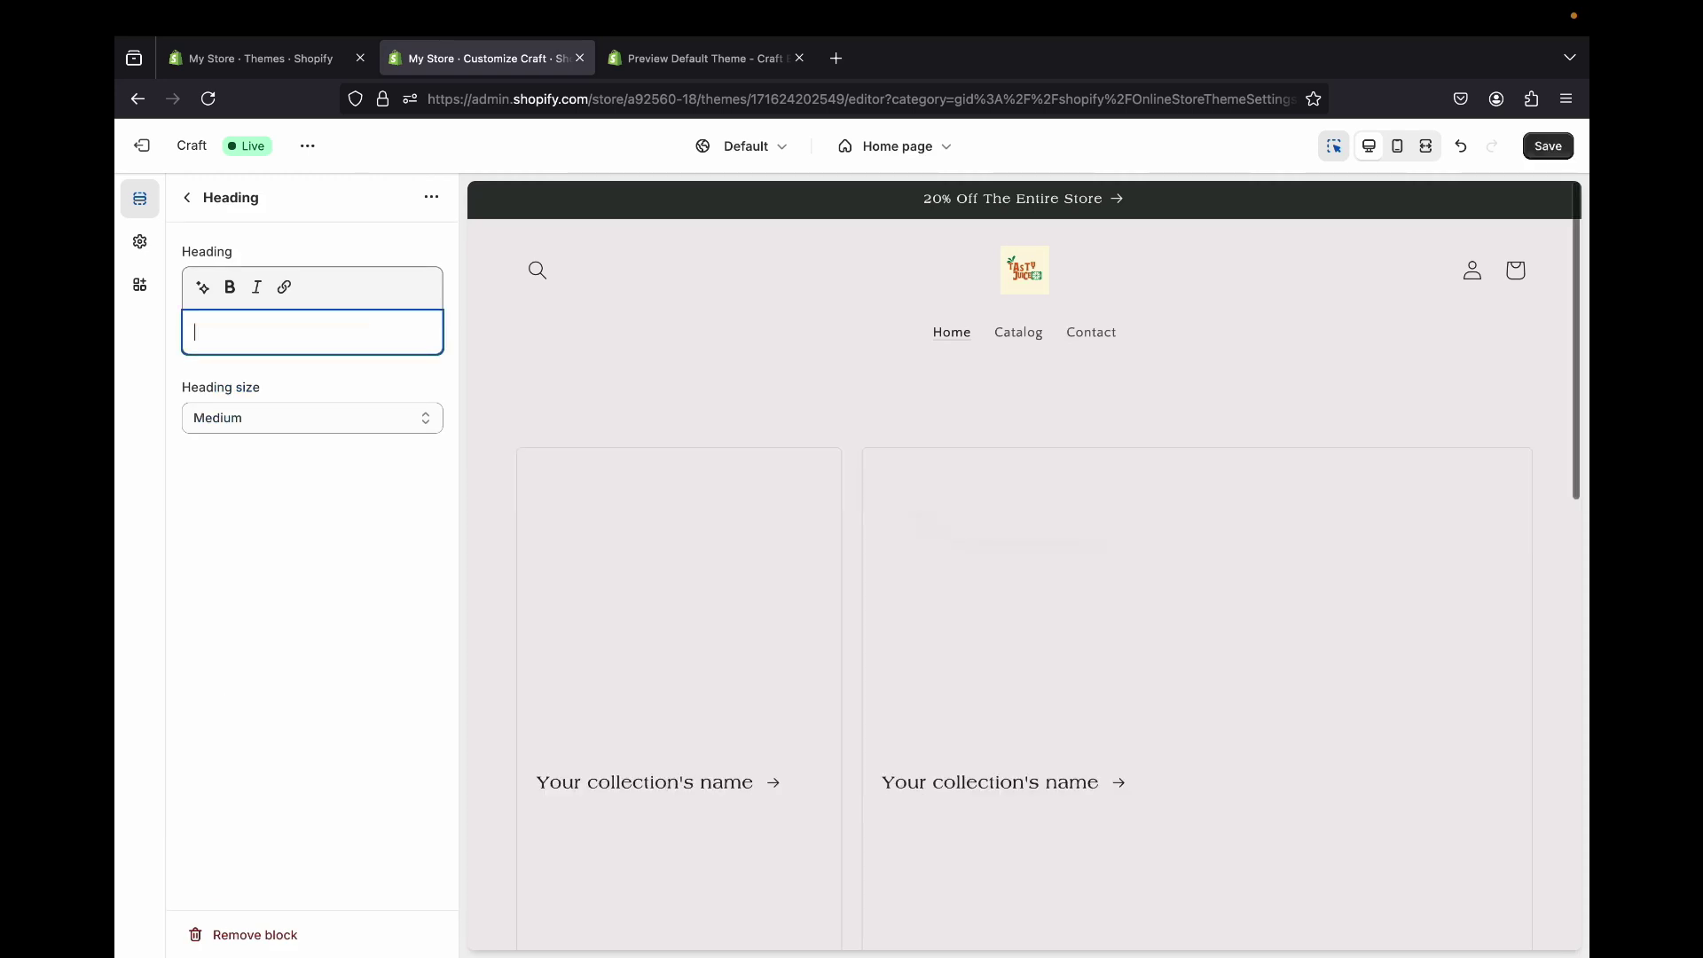
right_click(223, 332)
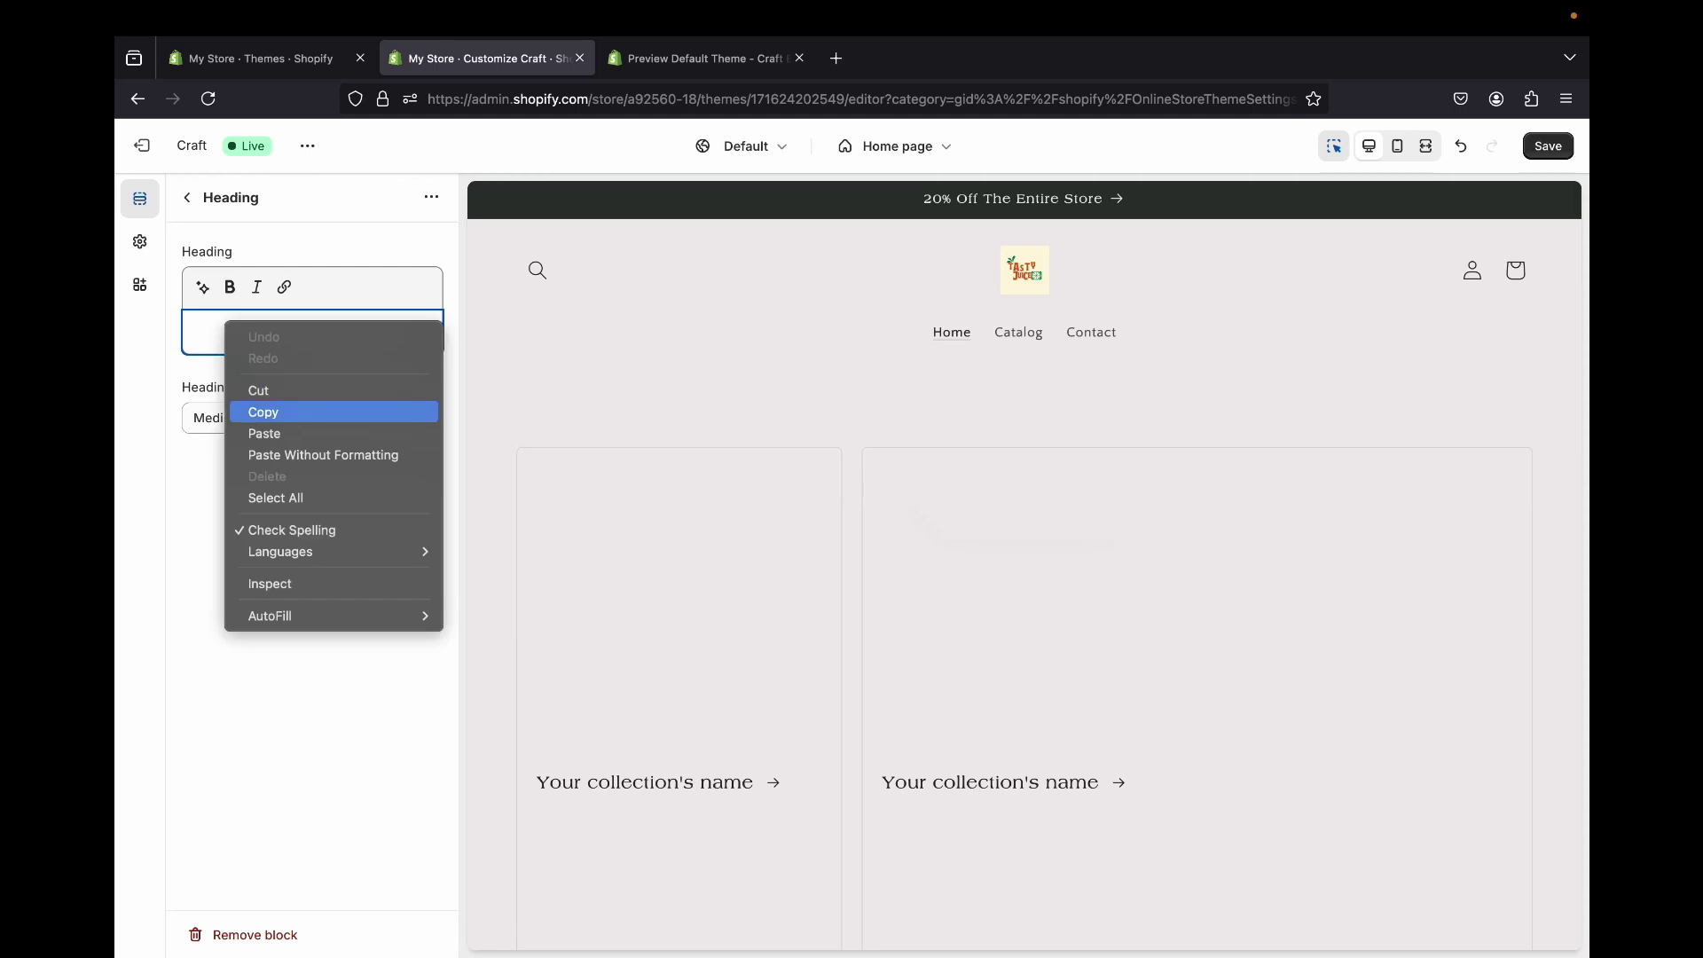
left_click(266, 433)
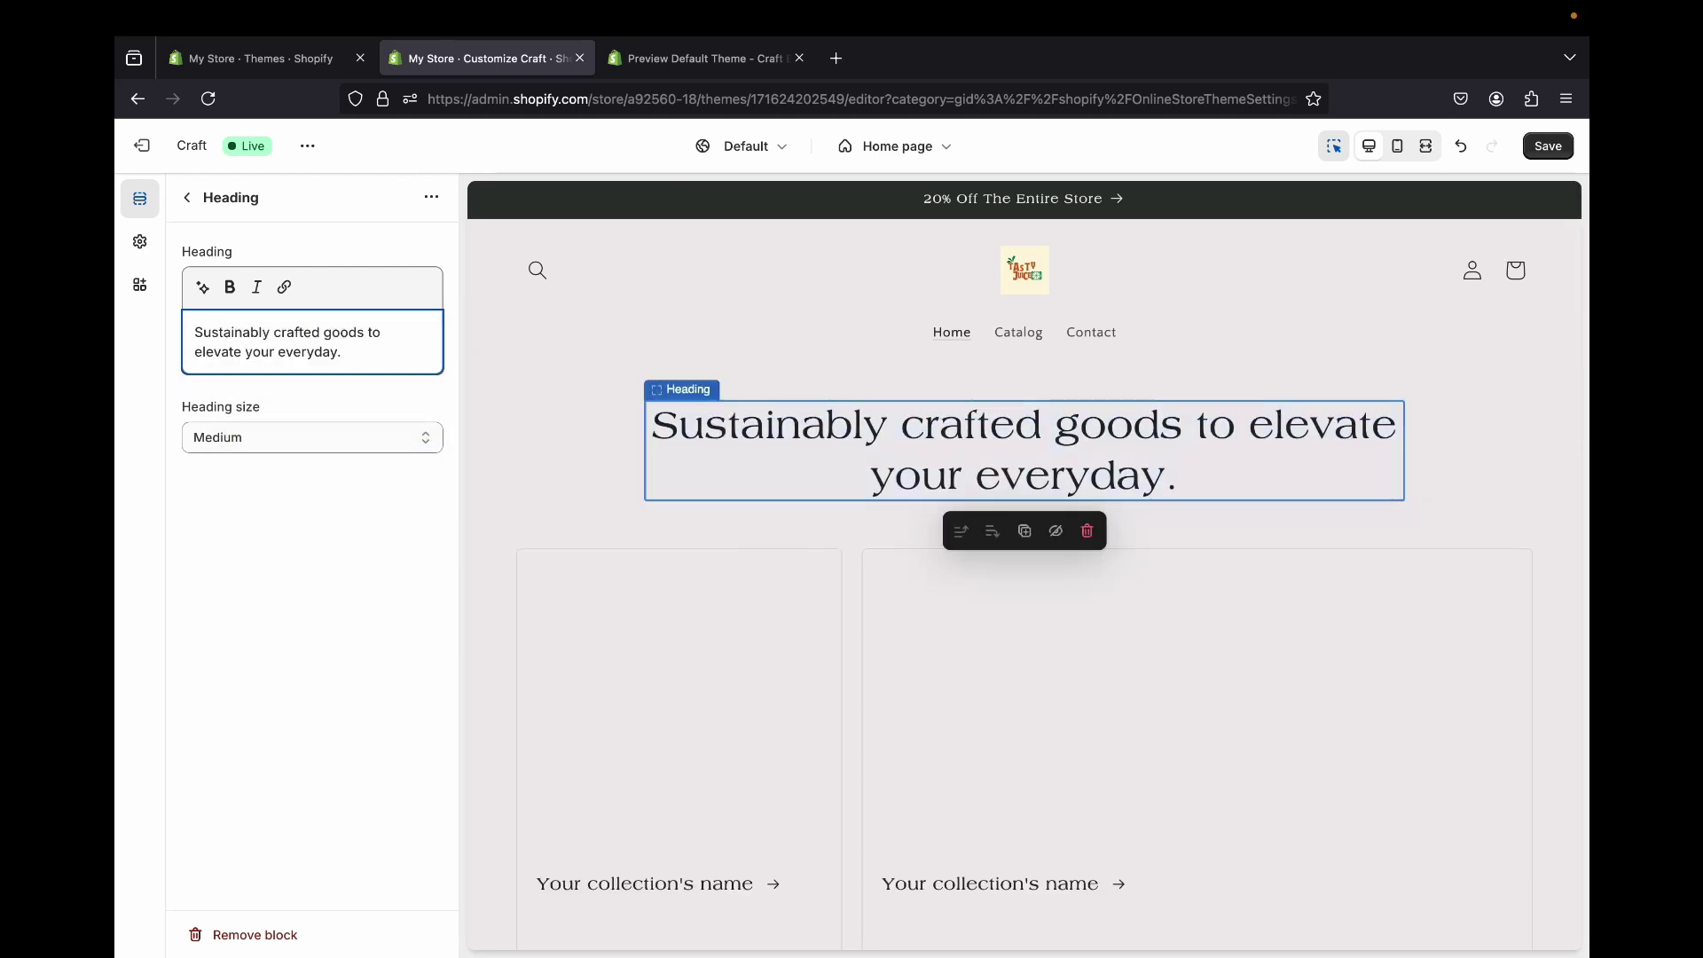
left_click(266, 436)
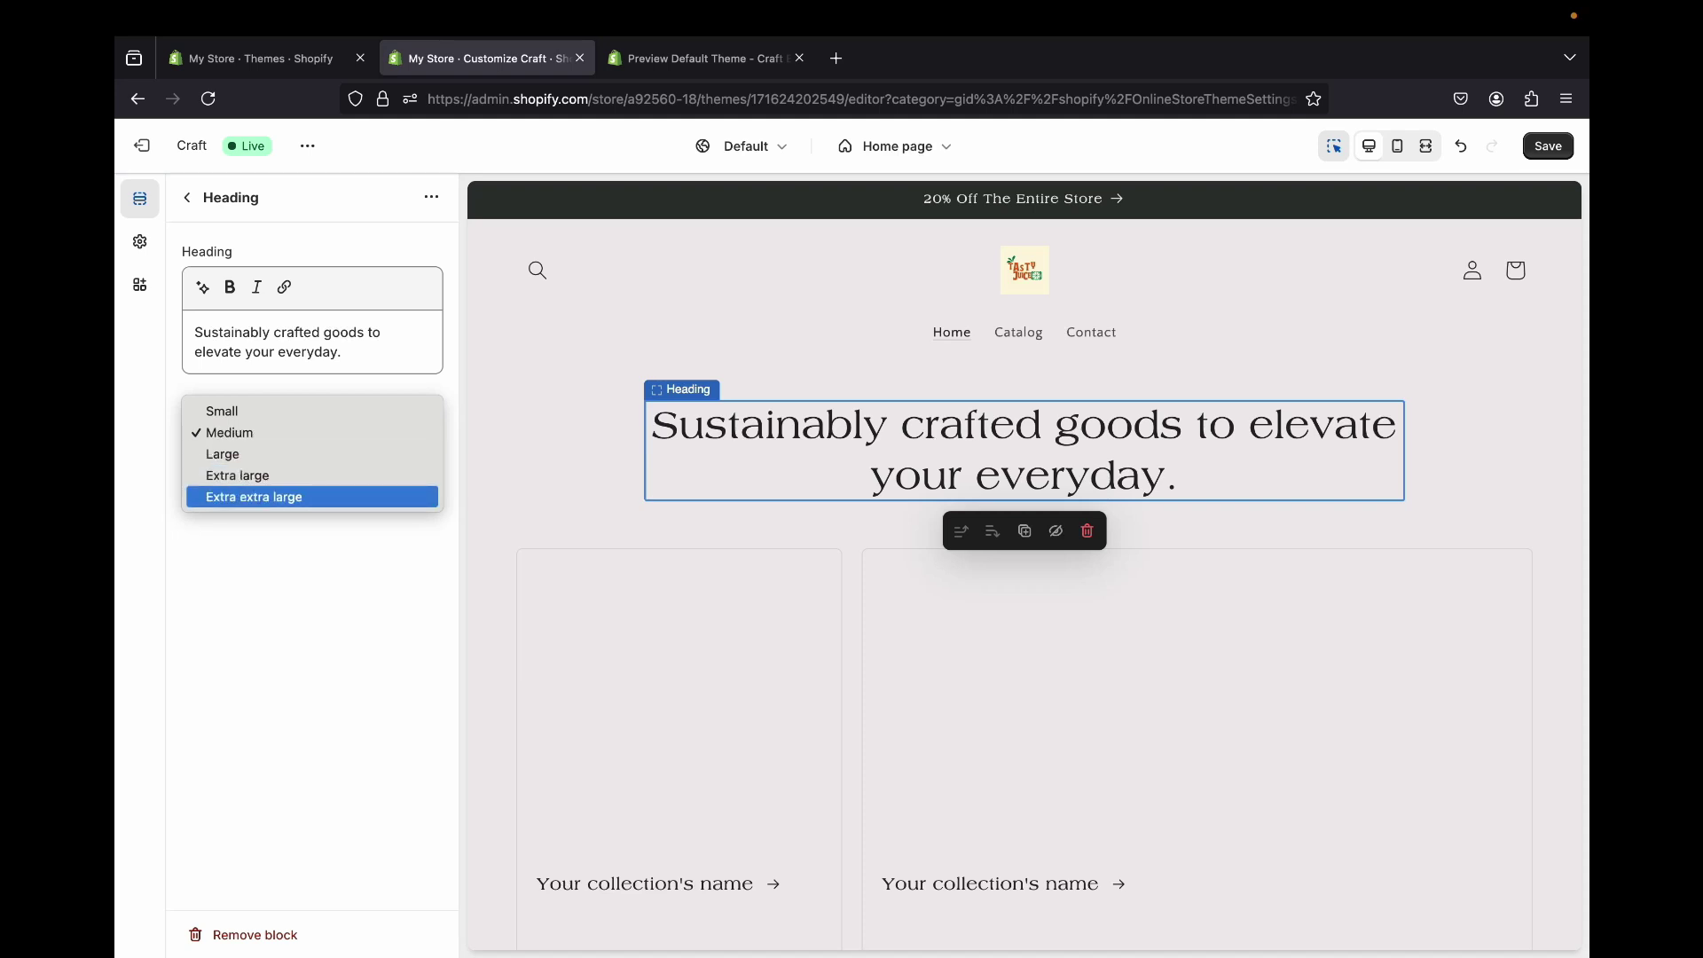
key("Escape")
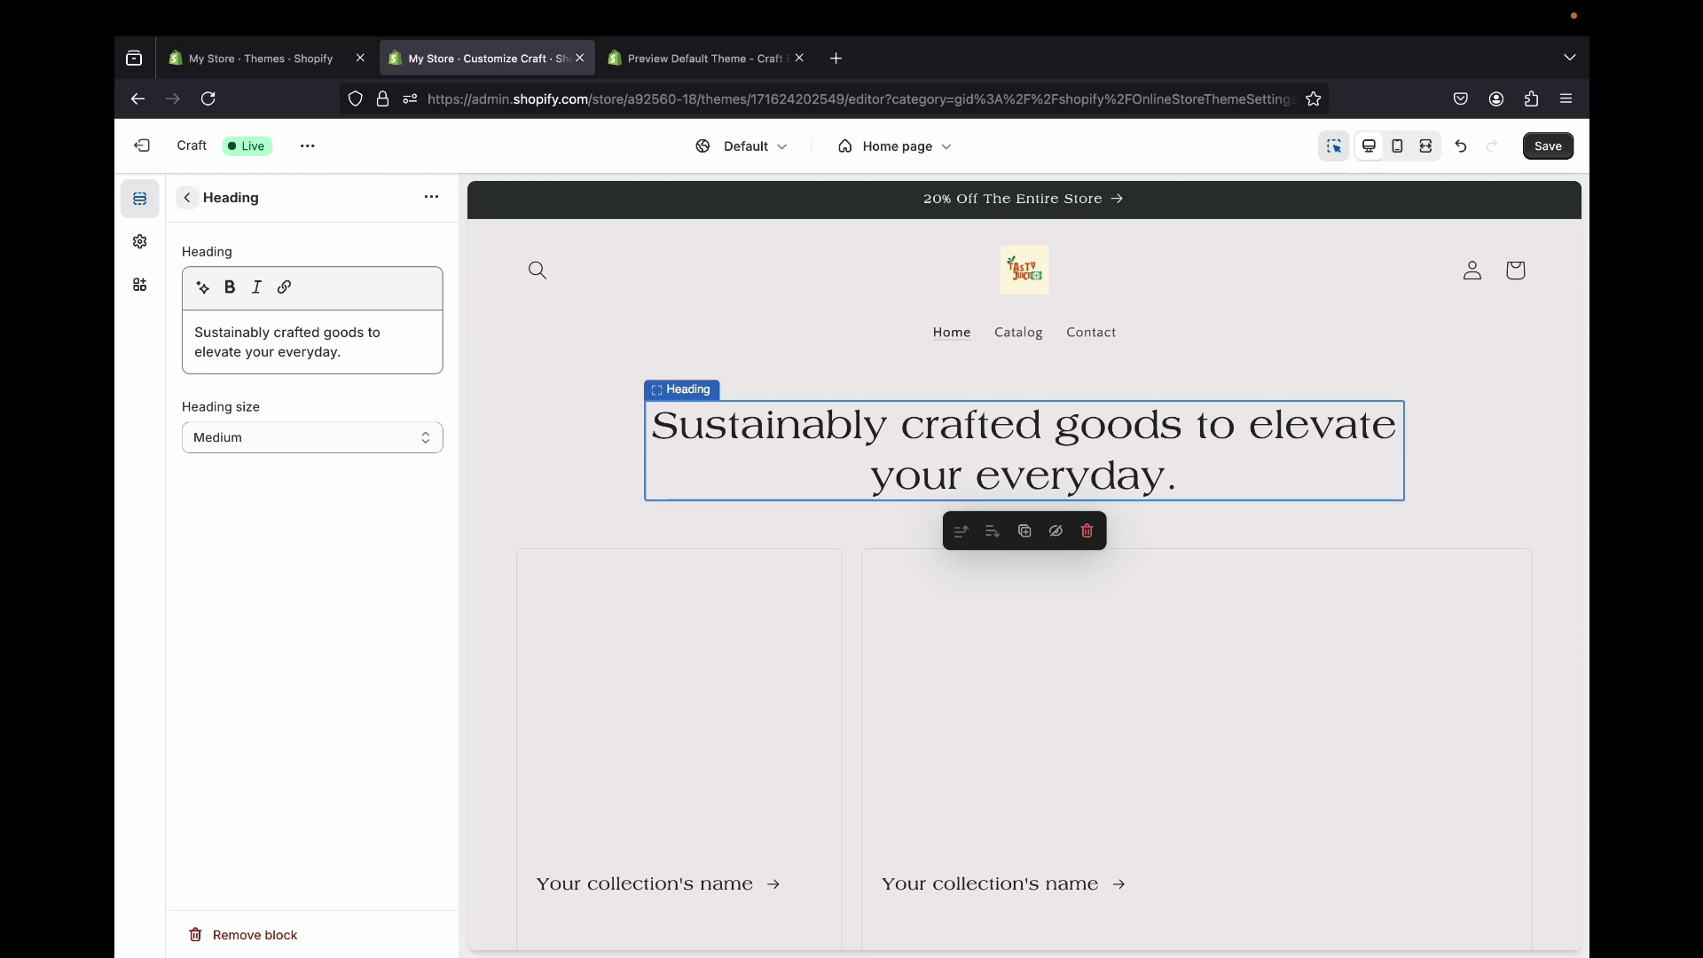
left_click(187, 197)
- Examine the layout of the collection tiles on the Craft demo store's home page
left_click(698, 58)
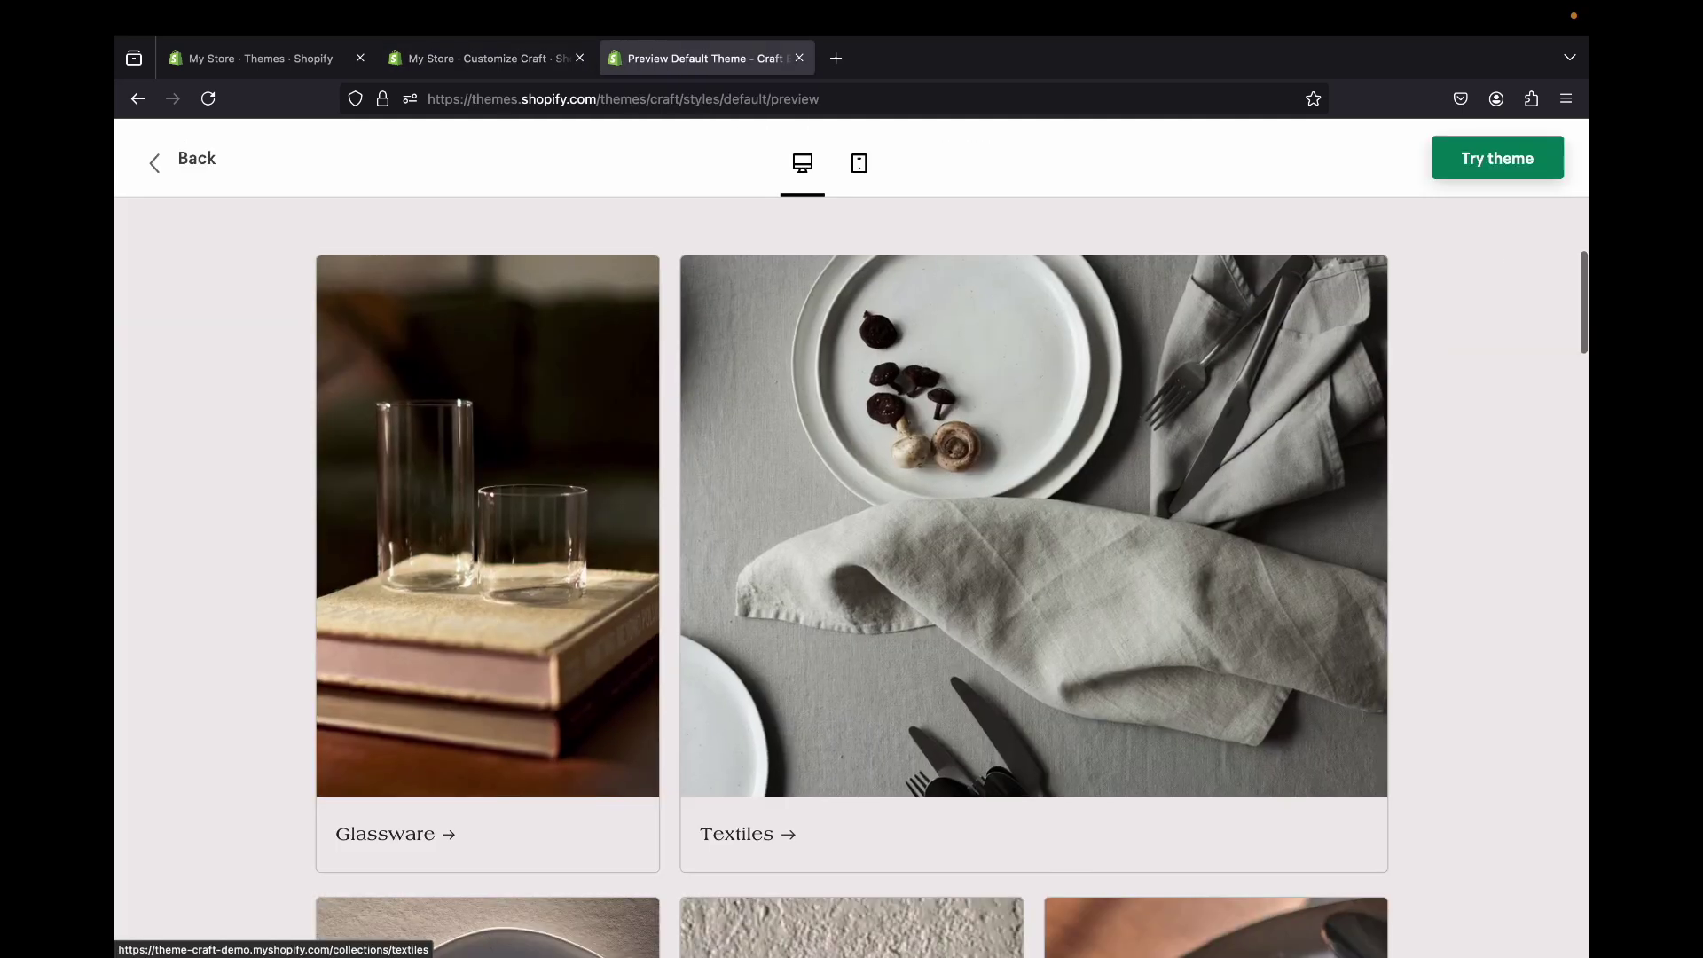
scroll(852, 577, "up", 2)
scroll(852, 577, "down", 15)
scroll(852, 577, "down", 2)
scroll(852, 577, "up", 10)
scroll(852, 577, "down", 5)
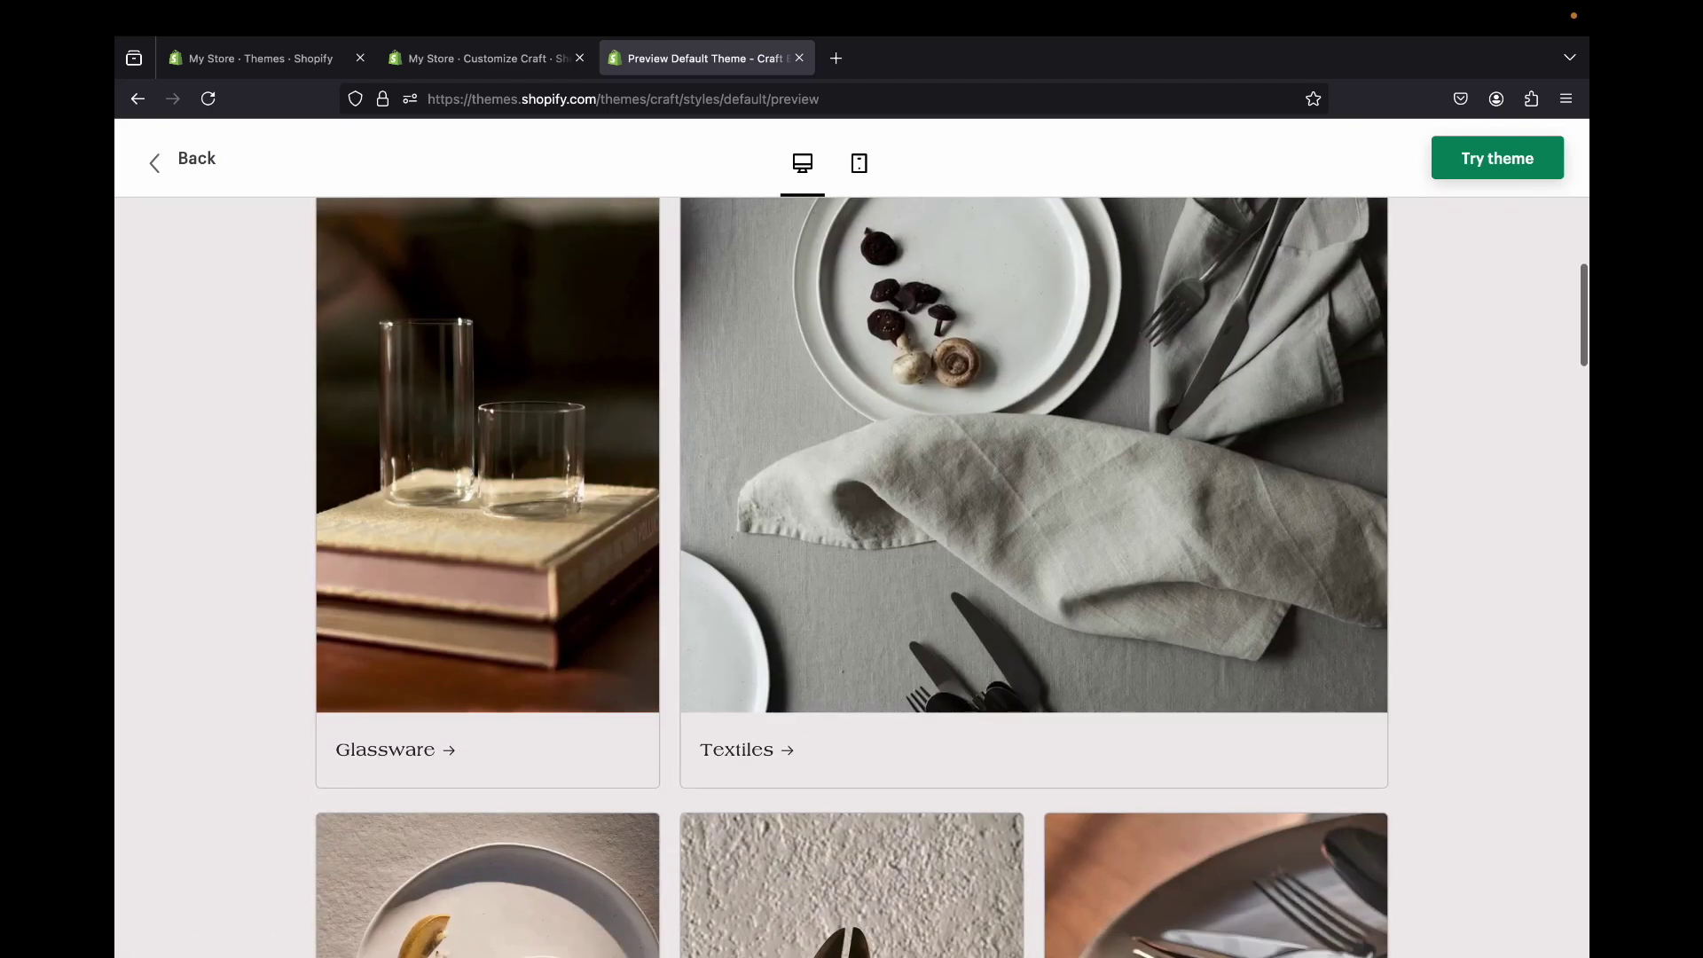
- Look through the Glassware collection page in the demo store, return to its home page, and examine the remaining collection tiles
left_click(487, 488)
scroll(852, 577, "down", 8)
scroll(852, 577, "up", 6)
scroll(430, 547, "up", 2)
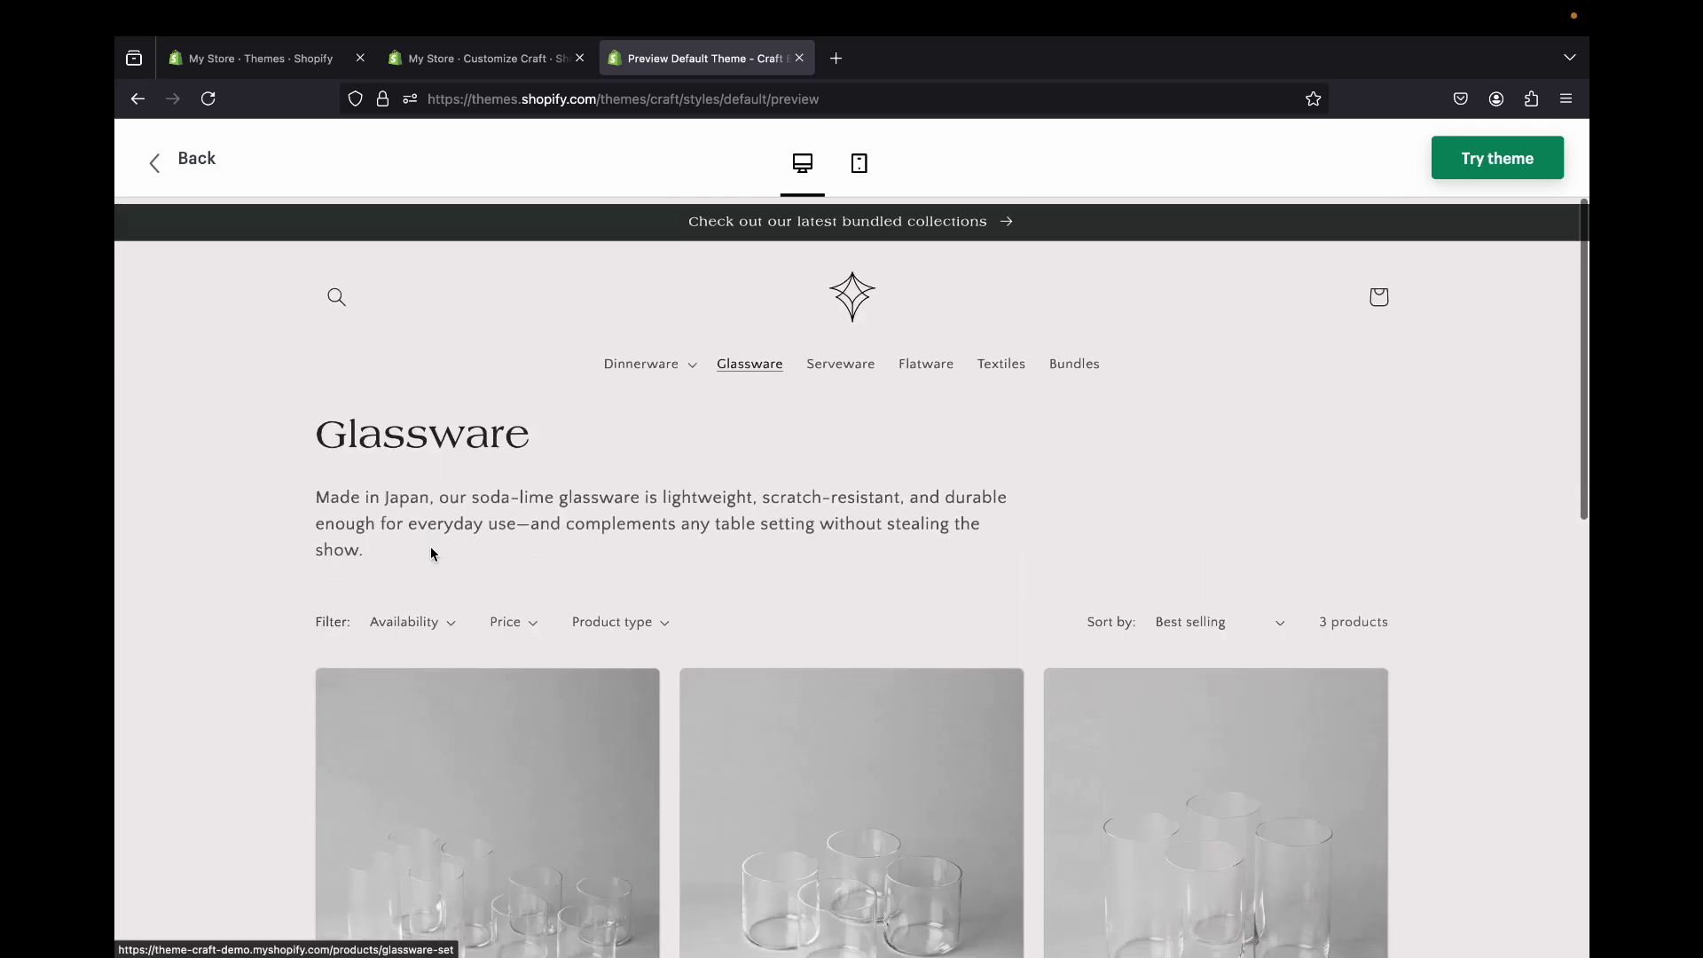
scroll(429, 547, "down", 6)
scroll(430, 554, "up", 4)
key("super+Left")
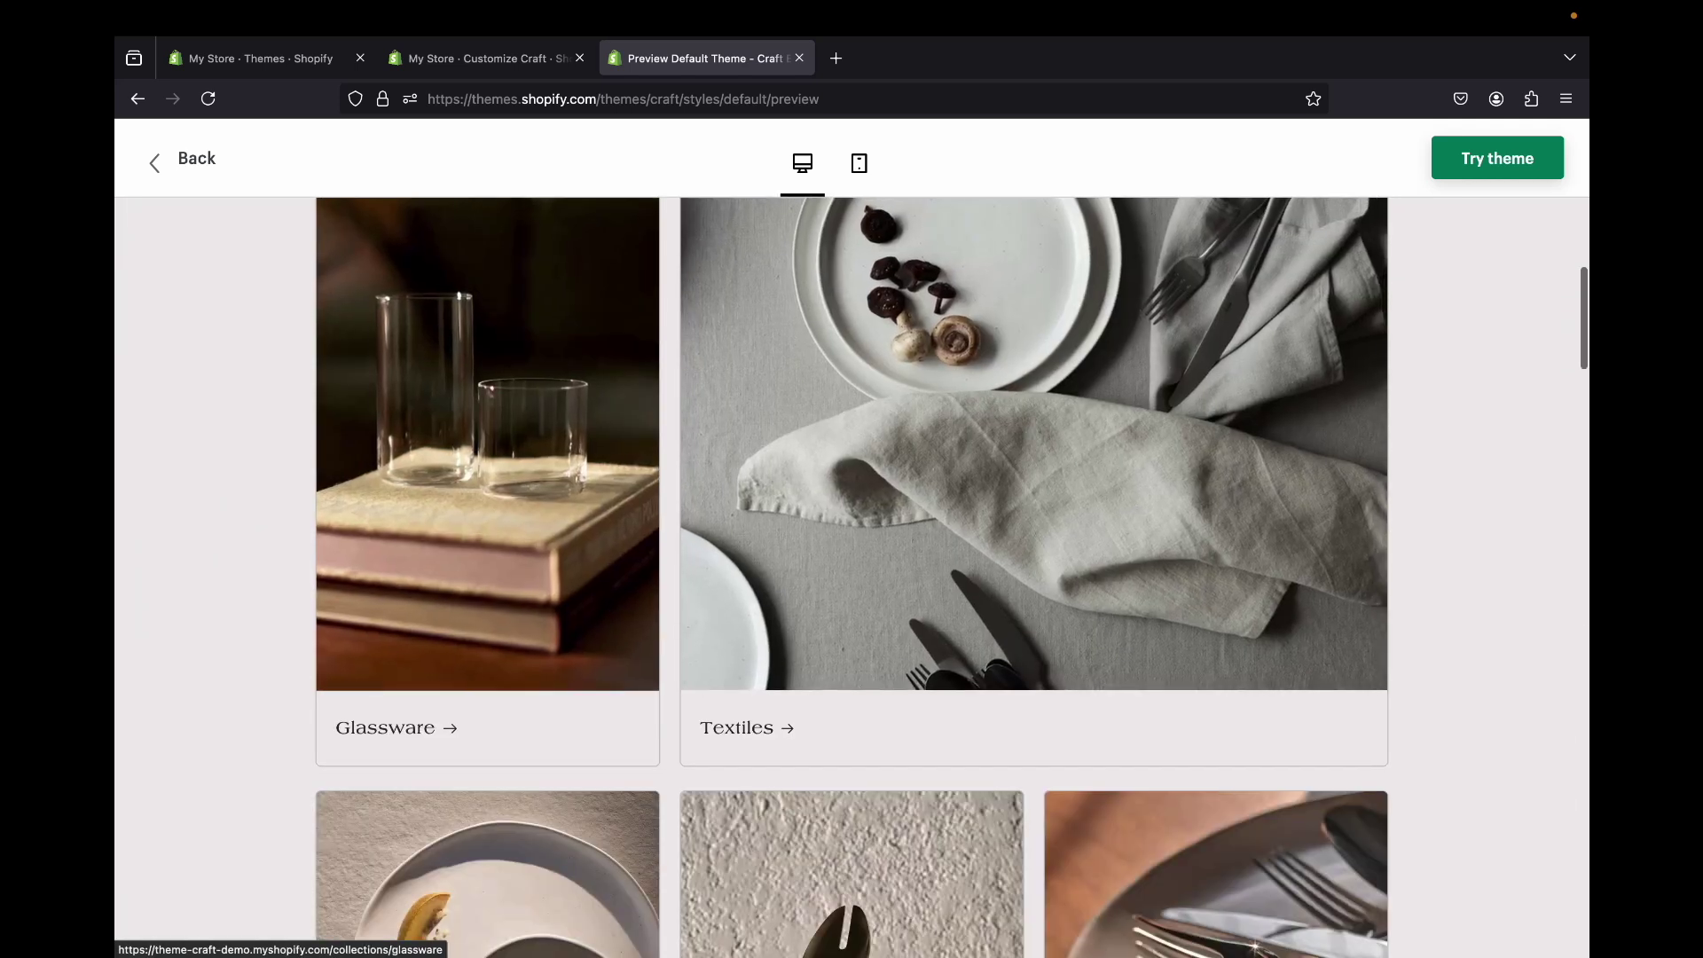
scroll(851, 532, "down", 7)
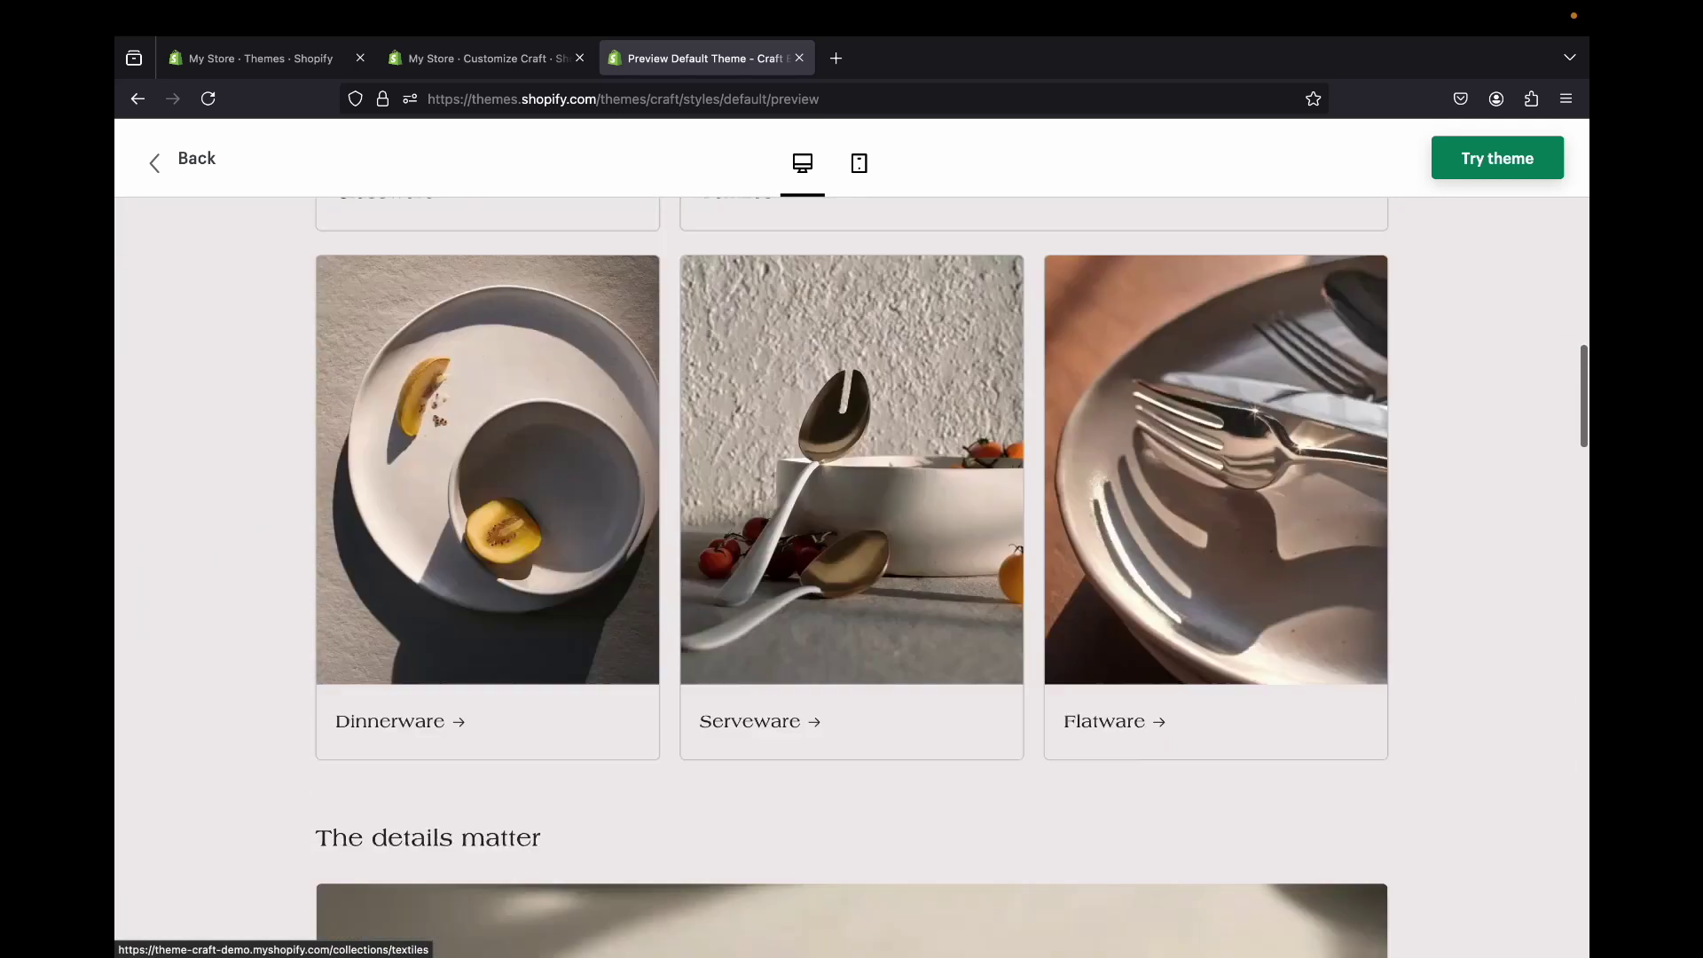
scroll(851, 533, "up", 1)
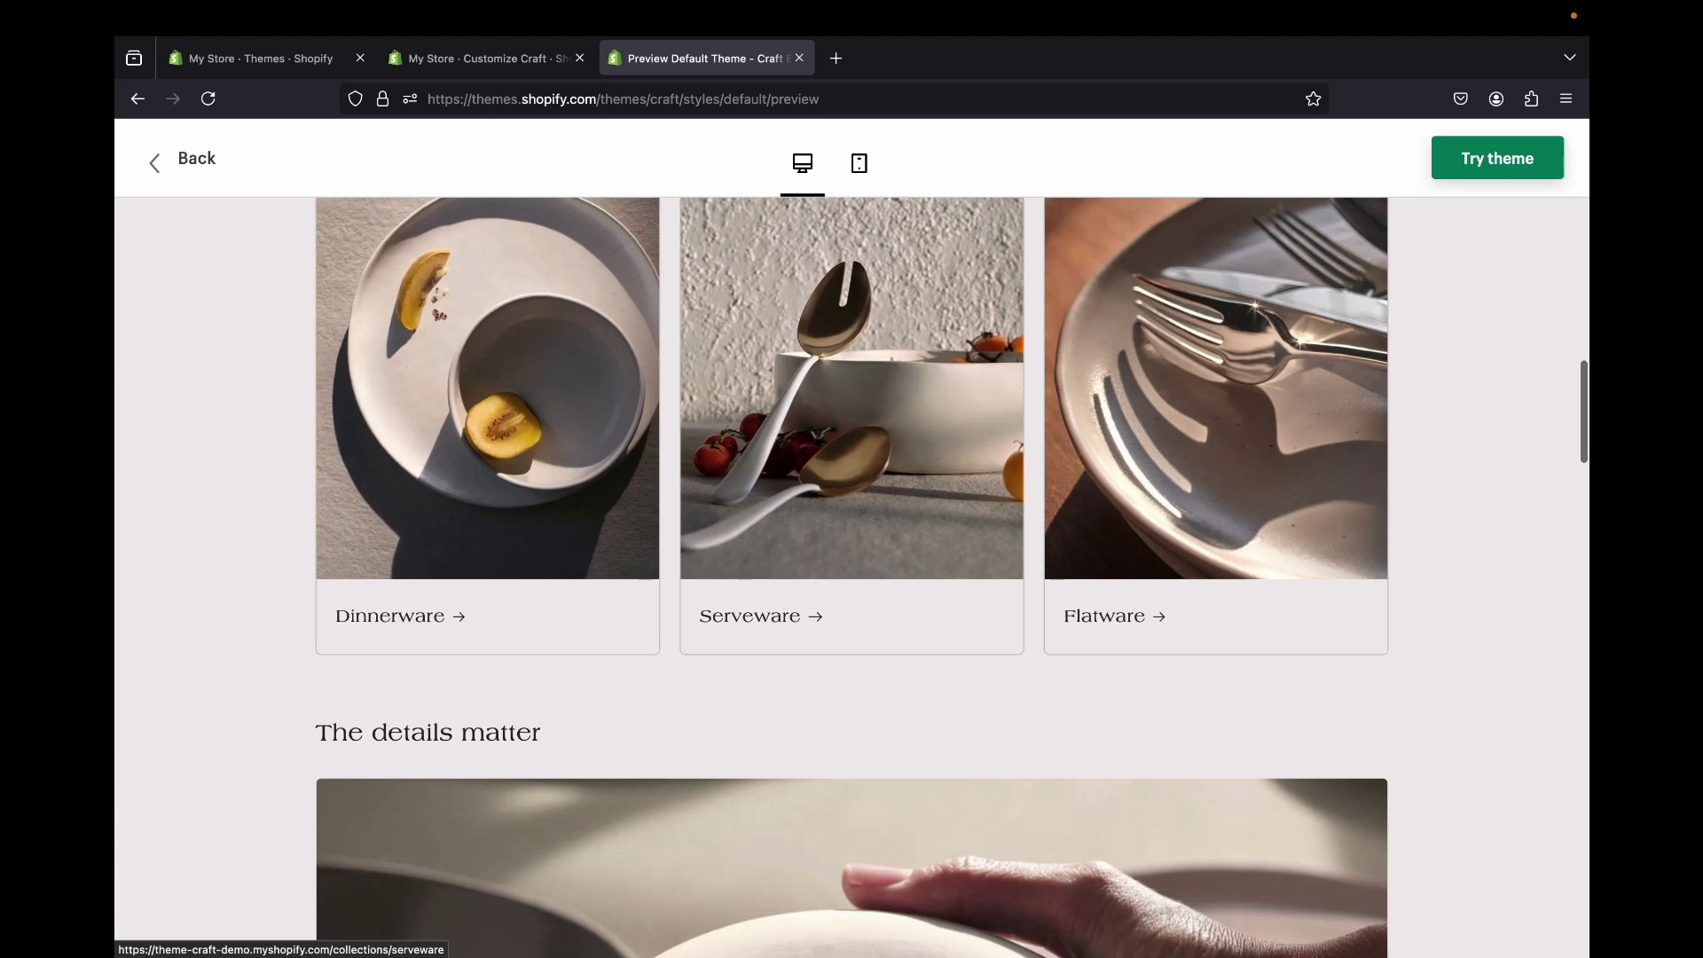
scroll(851, 577, "up", 6)
scroll(1033, 621, "down", 1)
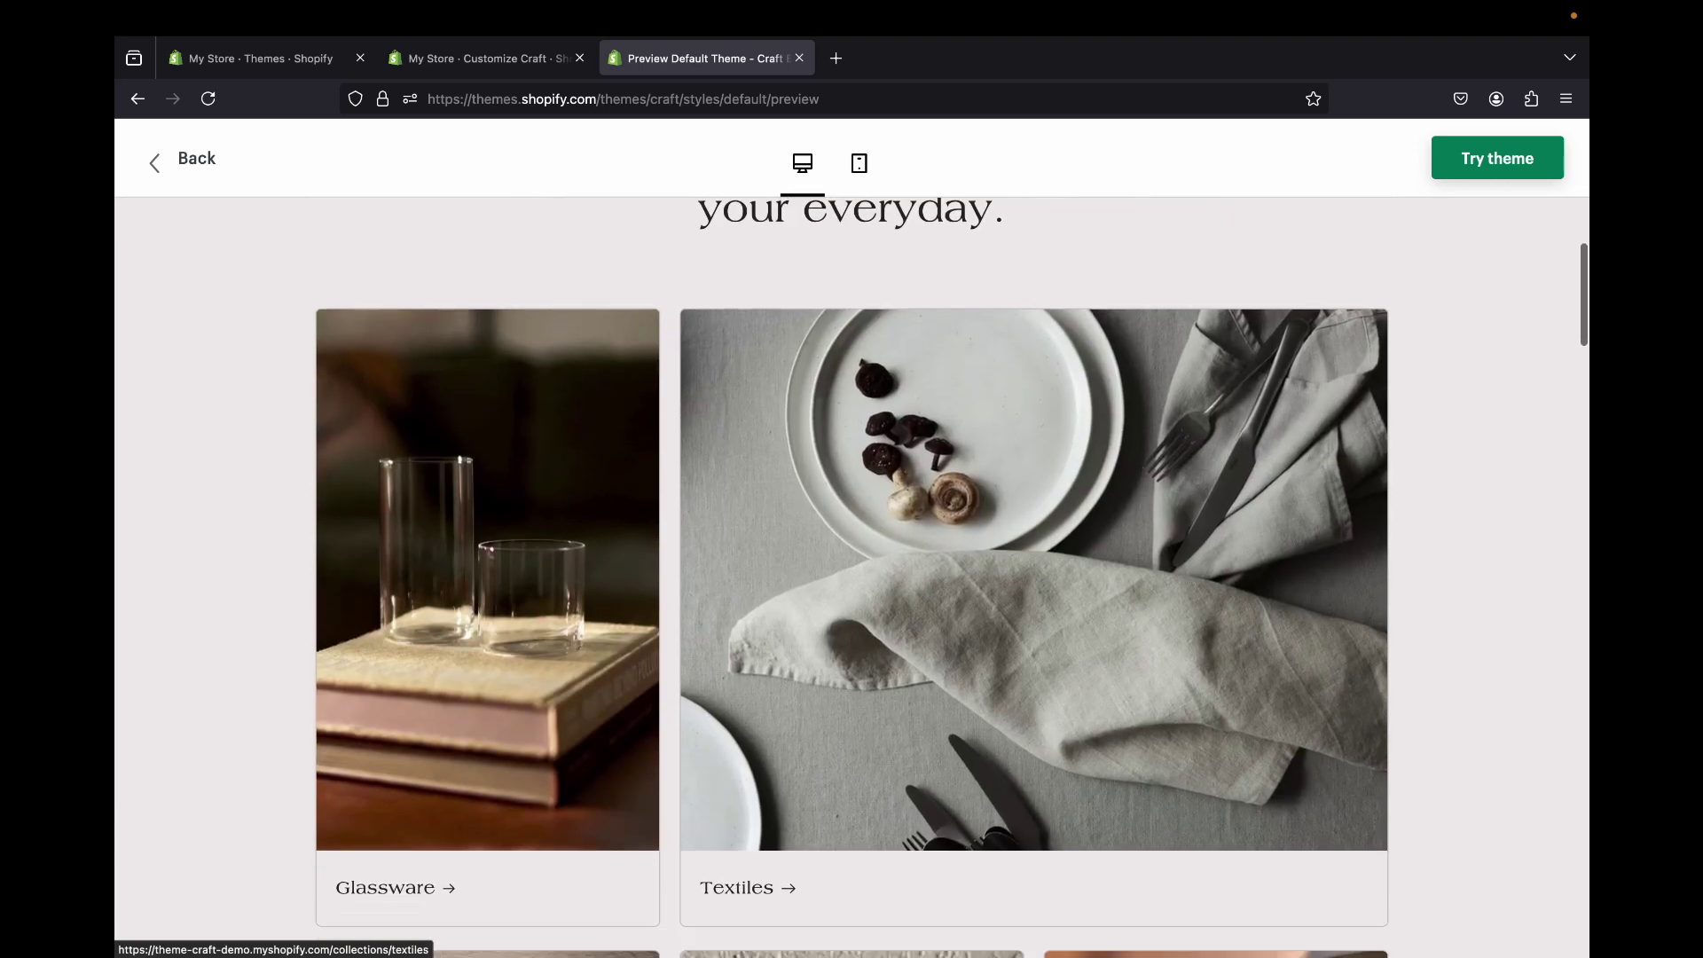
- Assign the Ceramic Coffee Cups collection to the first collection block of the Collage section in the theme editor
left_click(479, 57)
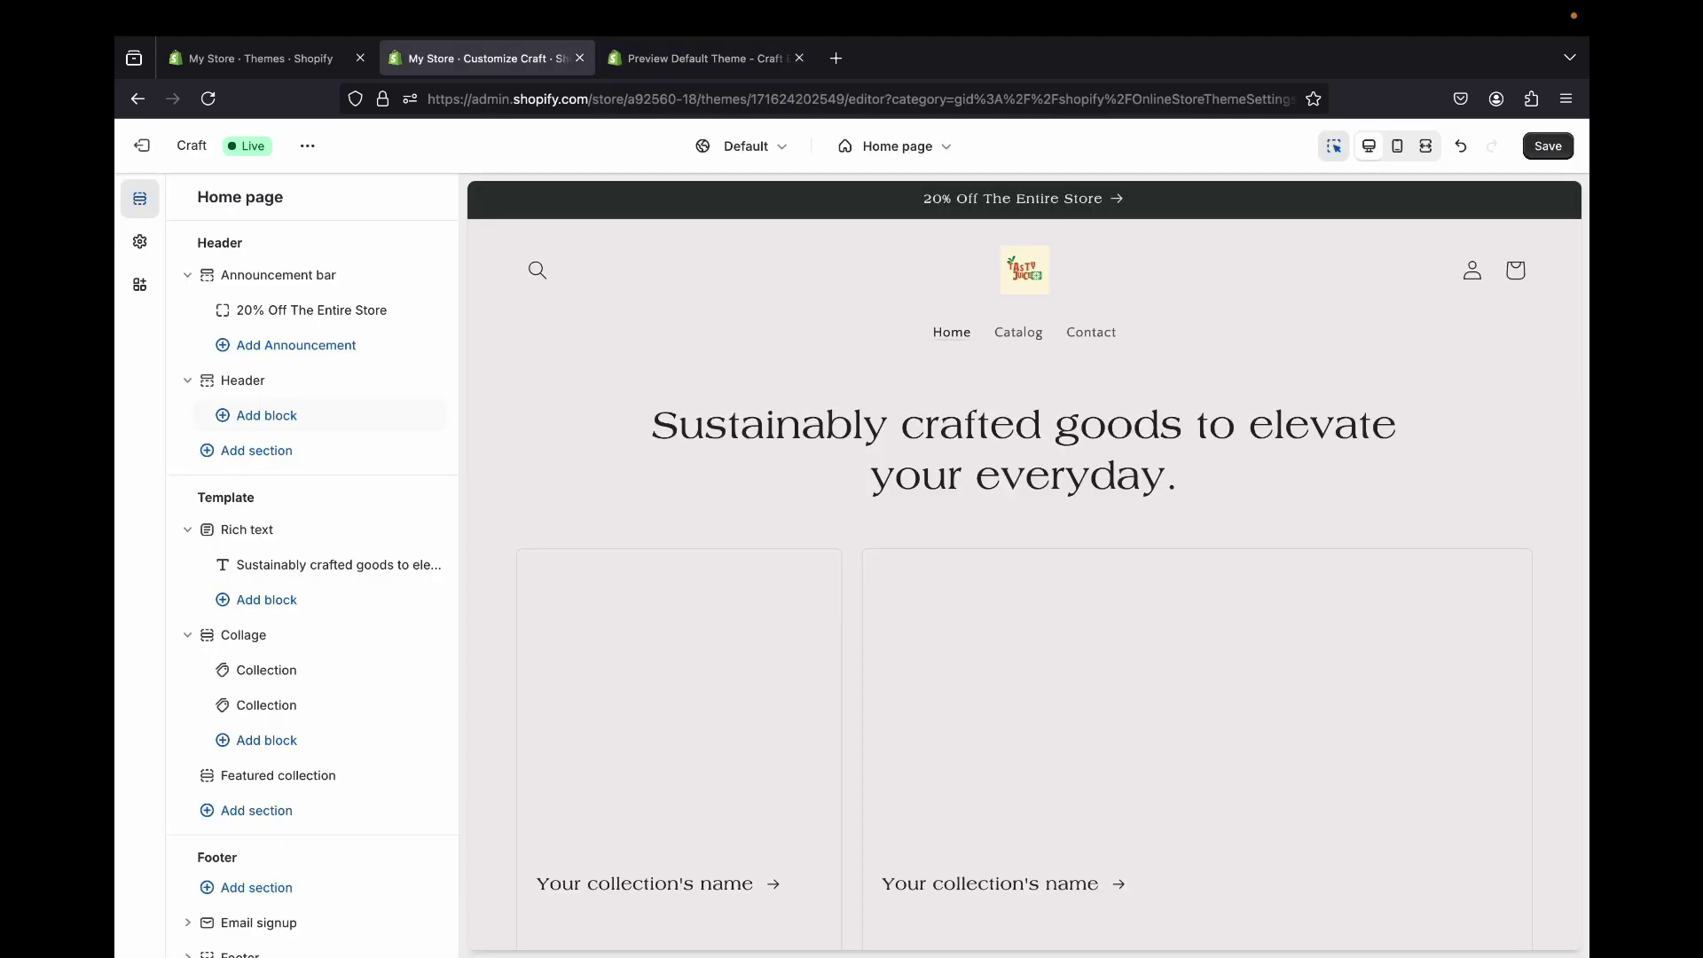
scroll(679, 621, "down", 4)
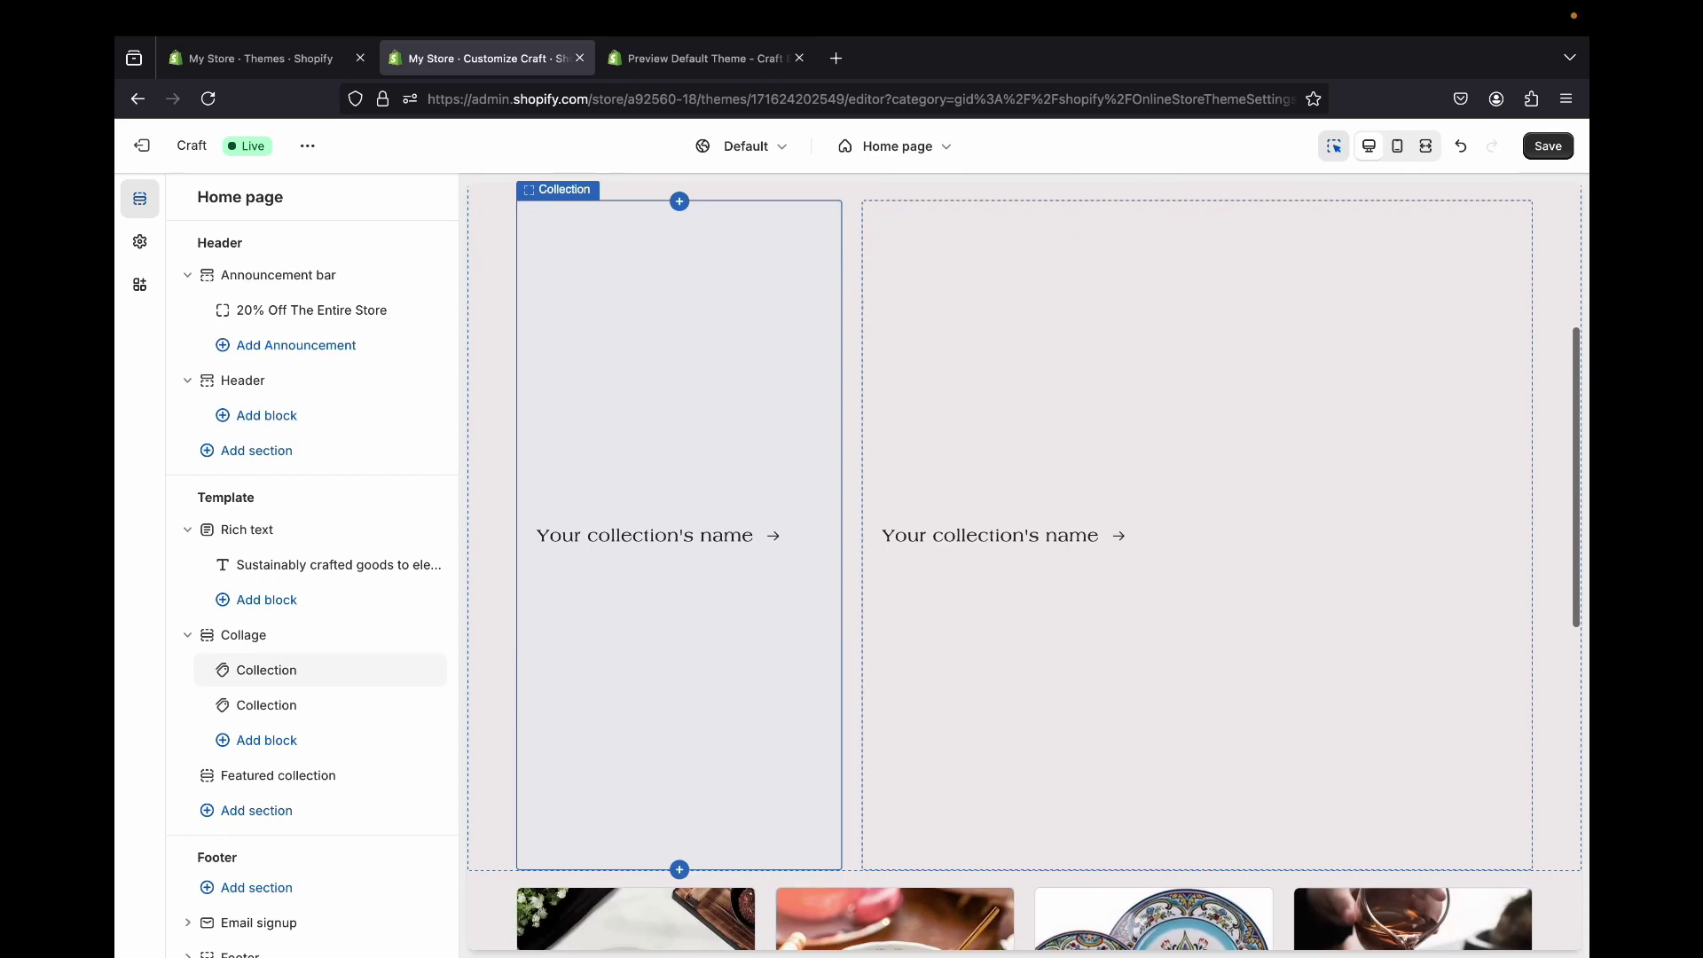
left_click(717, 507)
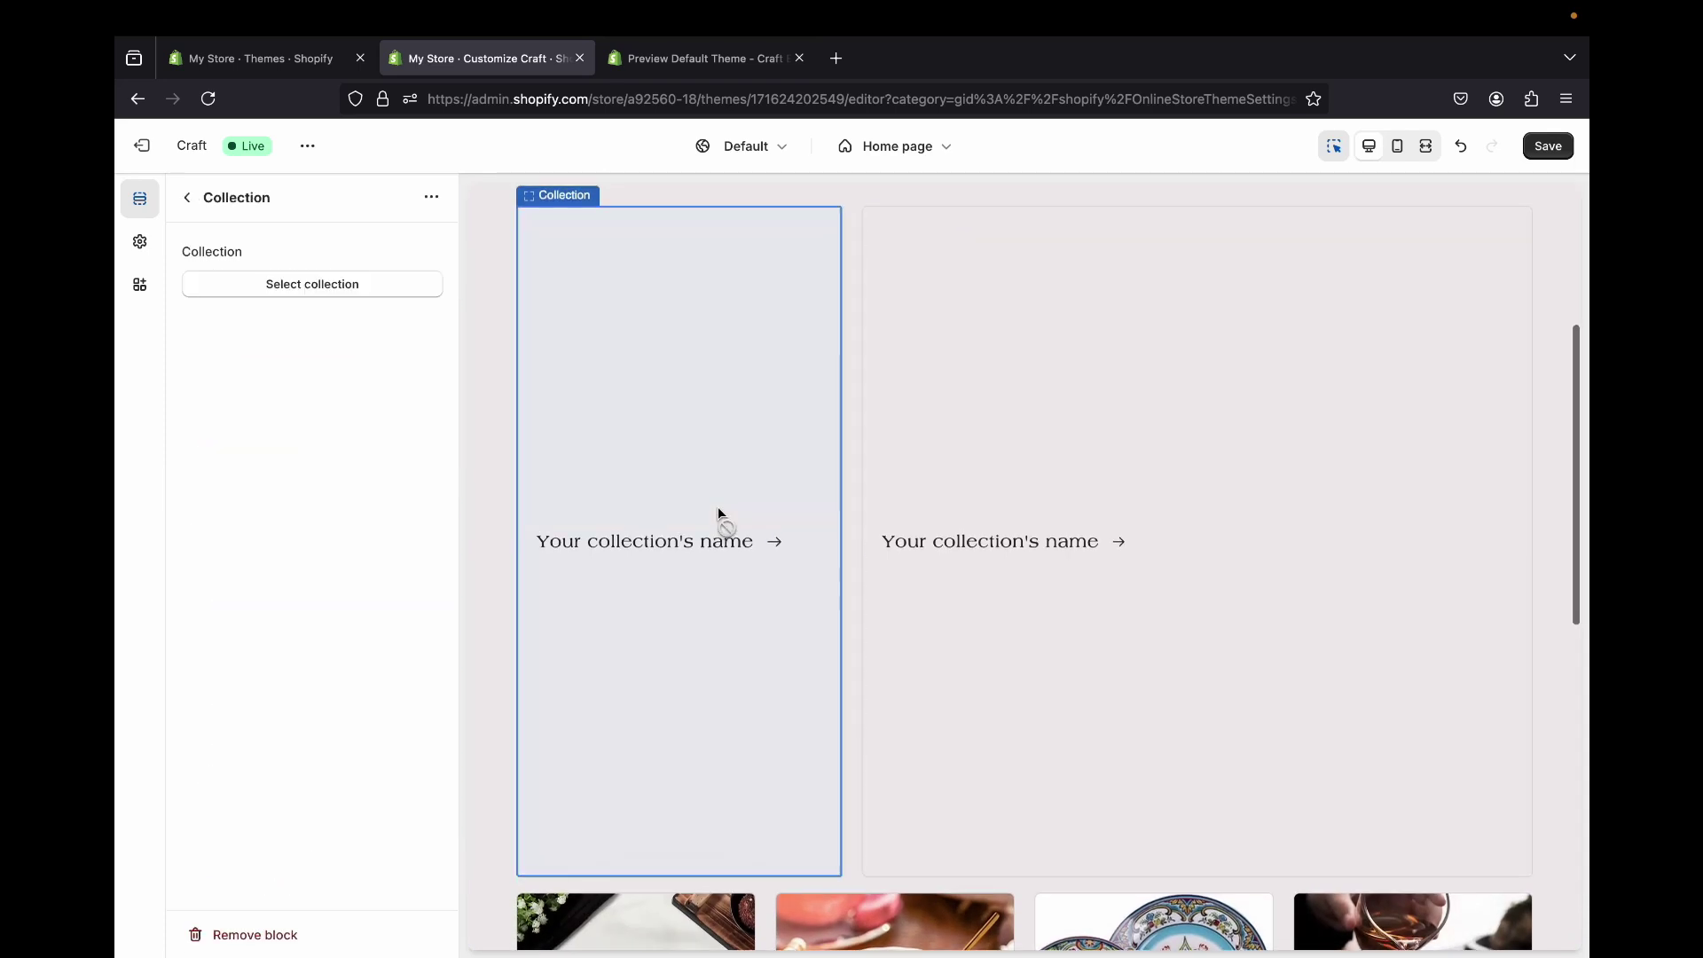
left_click(312, 283)
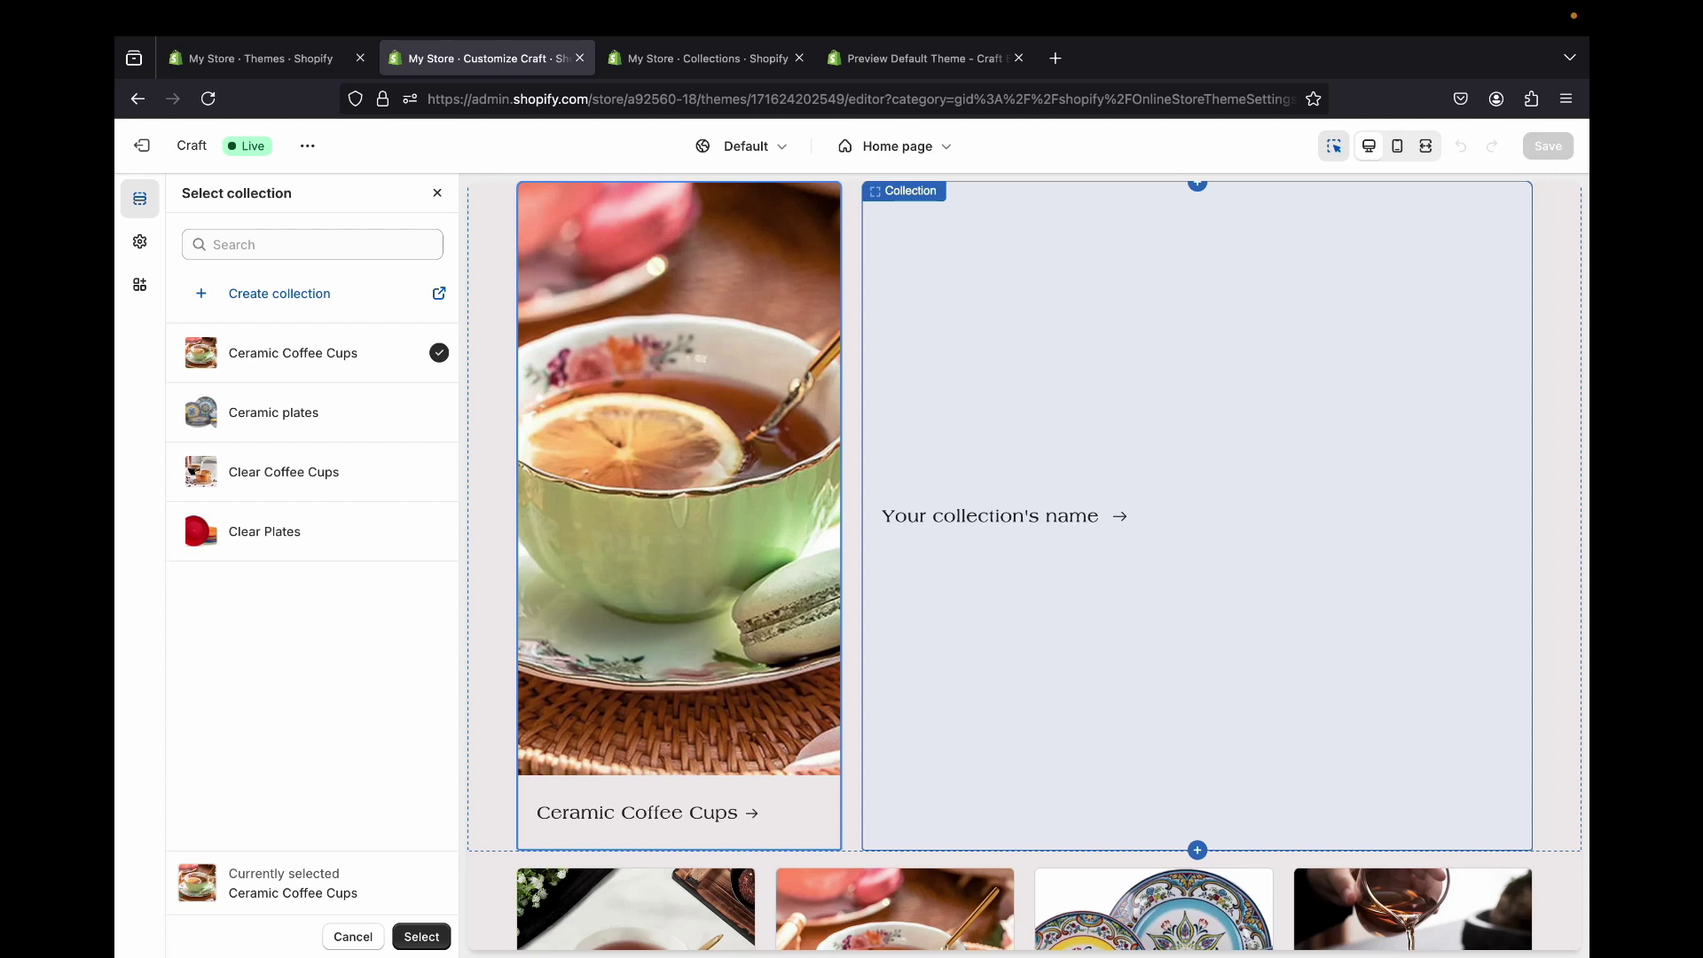
left_click(422, 937)
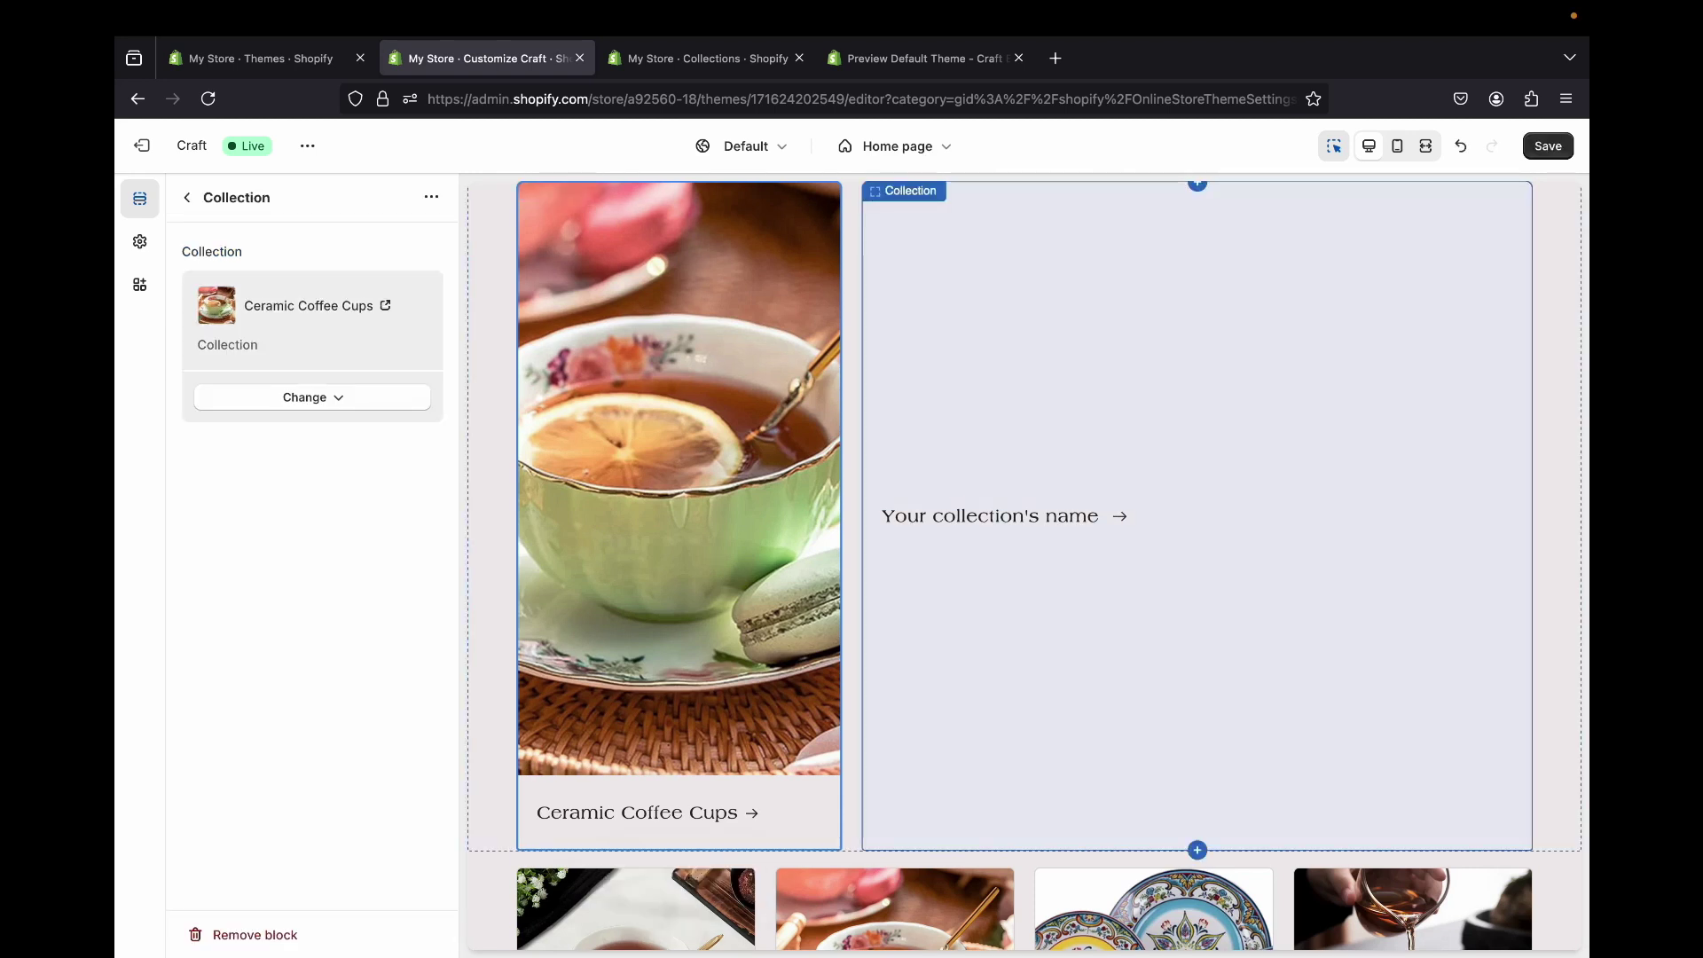
- Assign the Ceramic plates collection to the second collection block of the Collage section and save the theme
left_click(1197, 515)
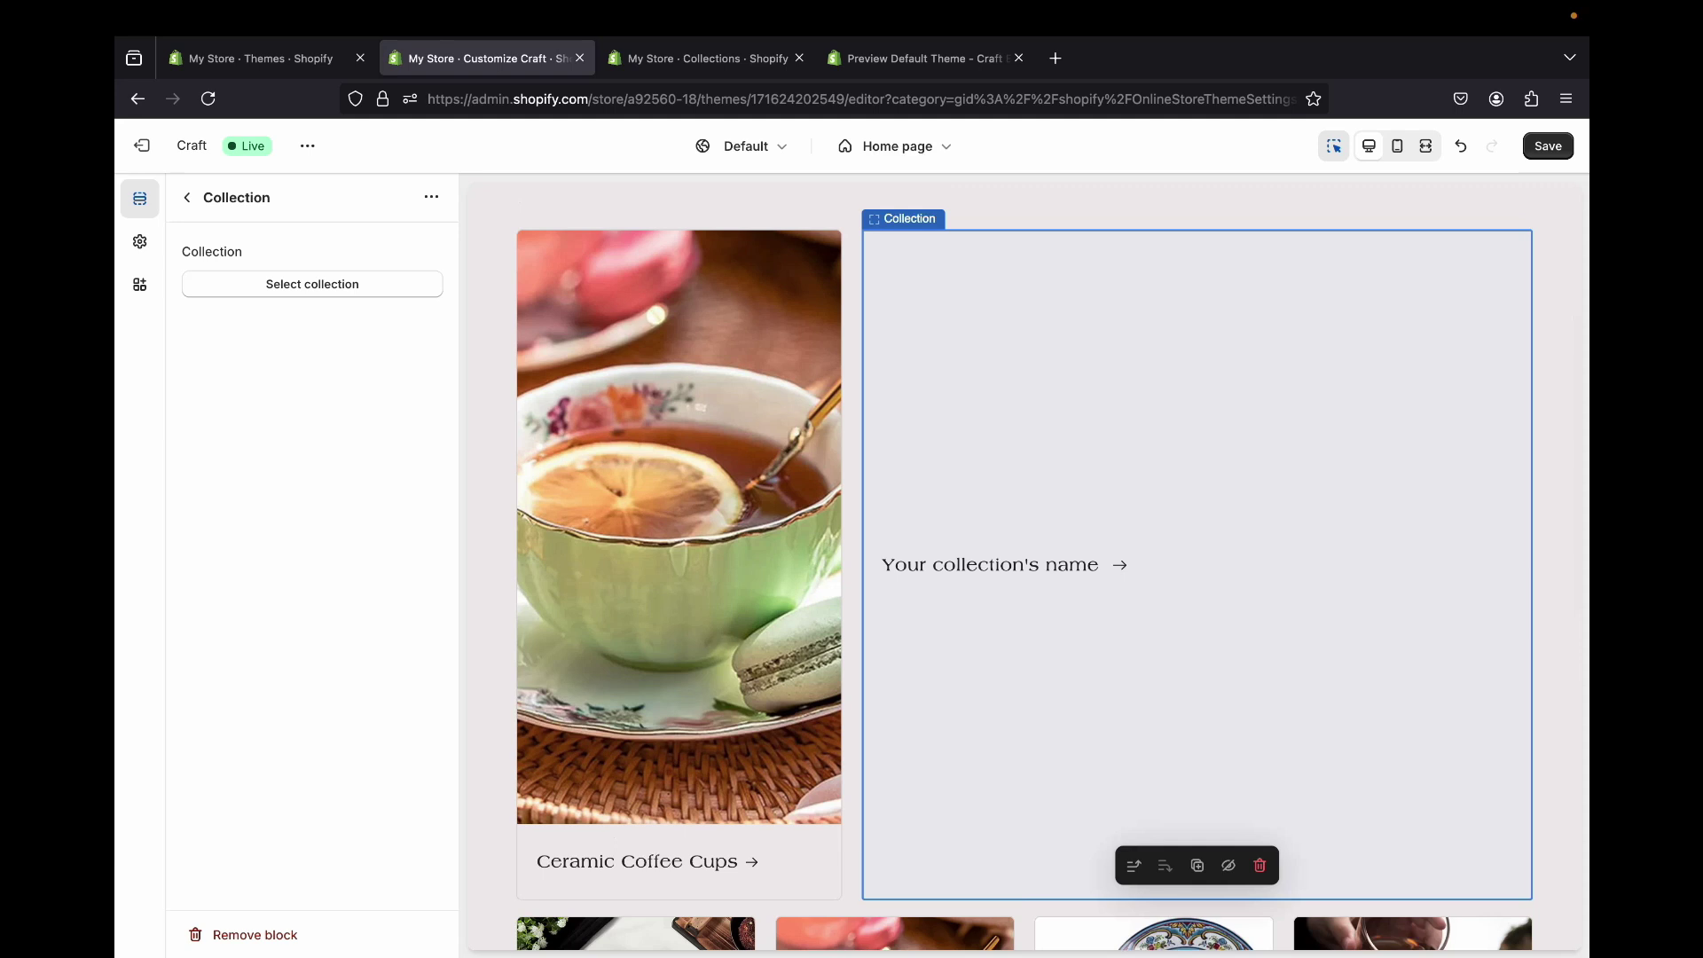
left_click(312, 283)
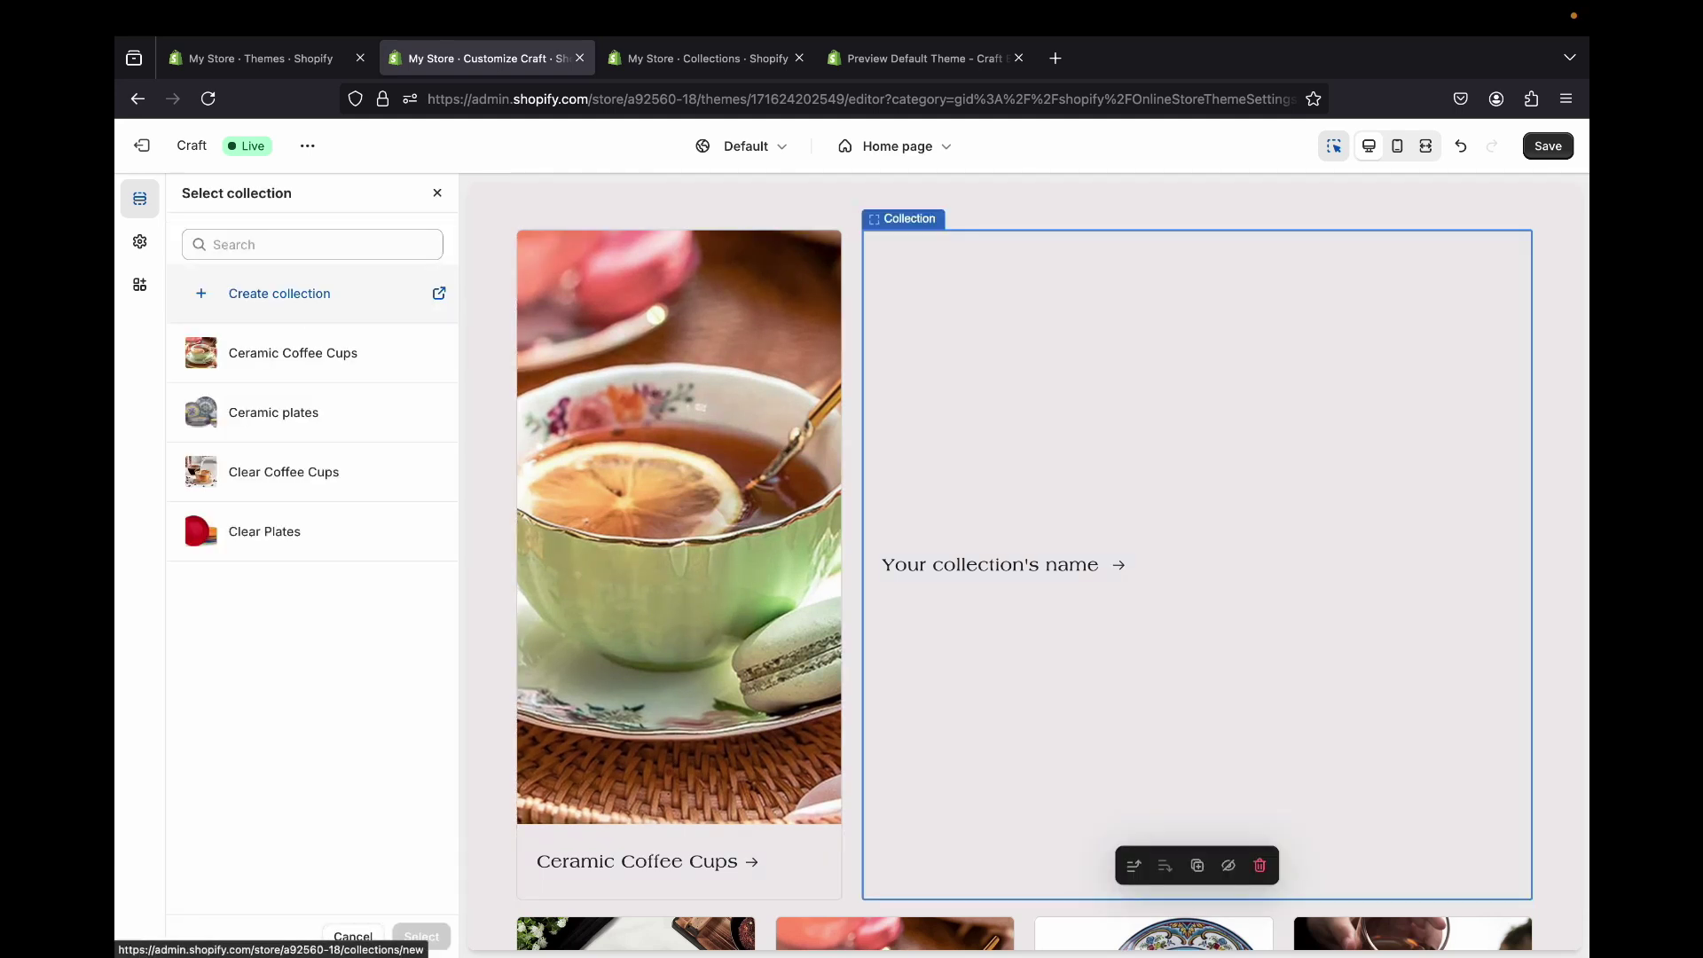
left_click(293, 471)
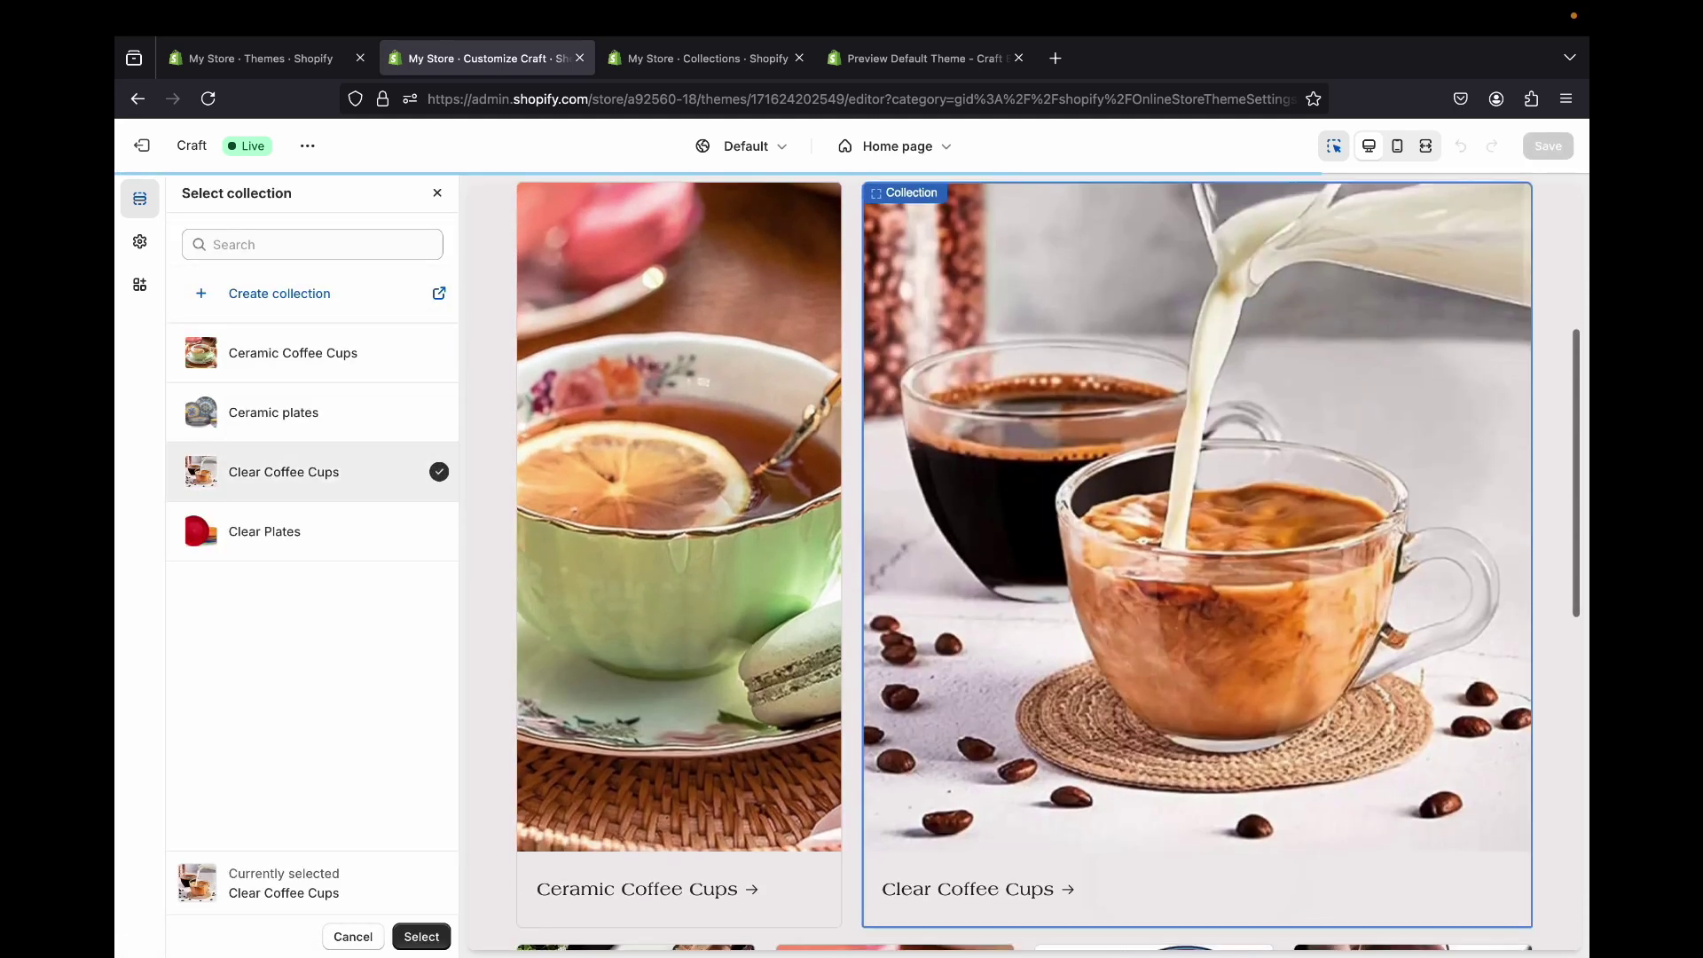
left_click(293, 352)
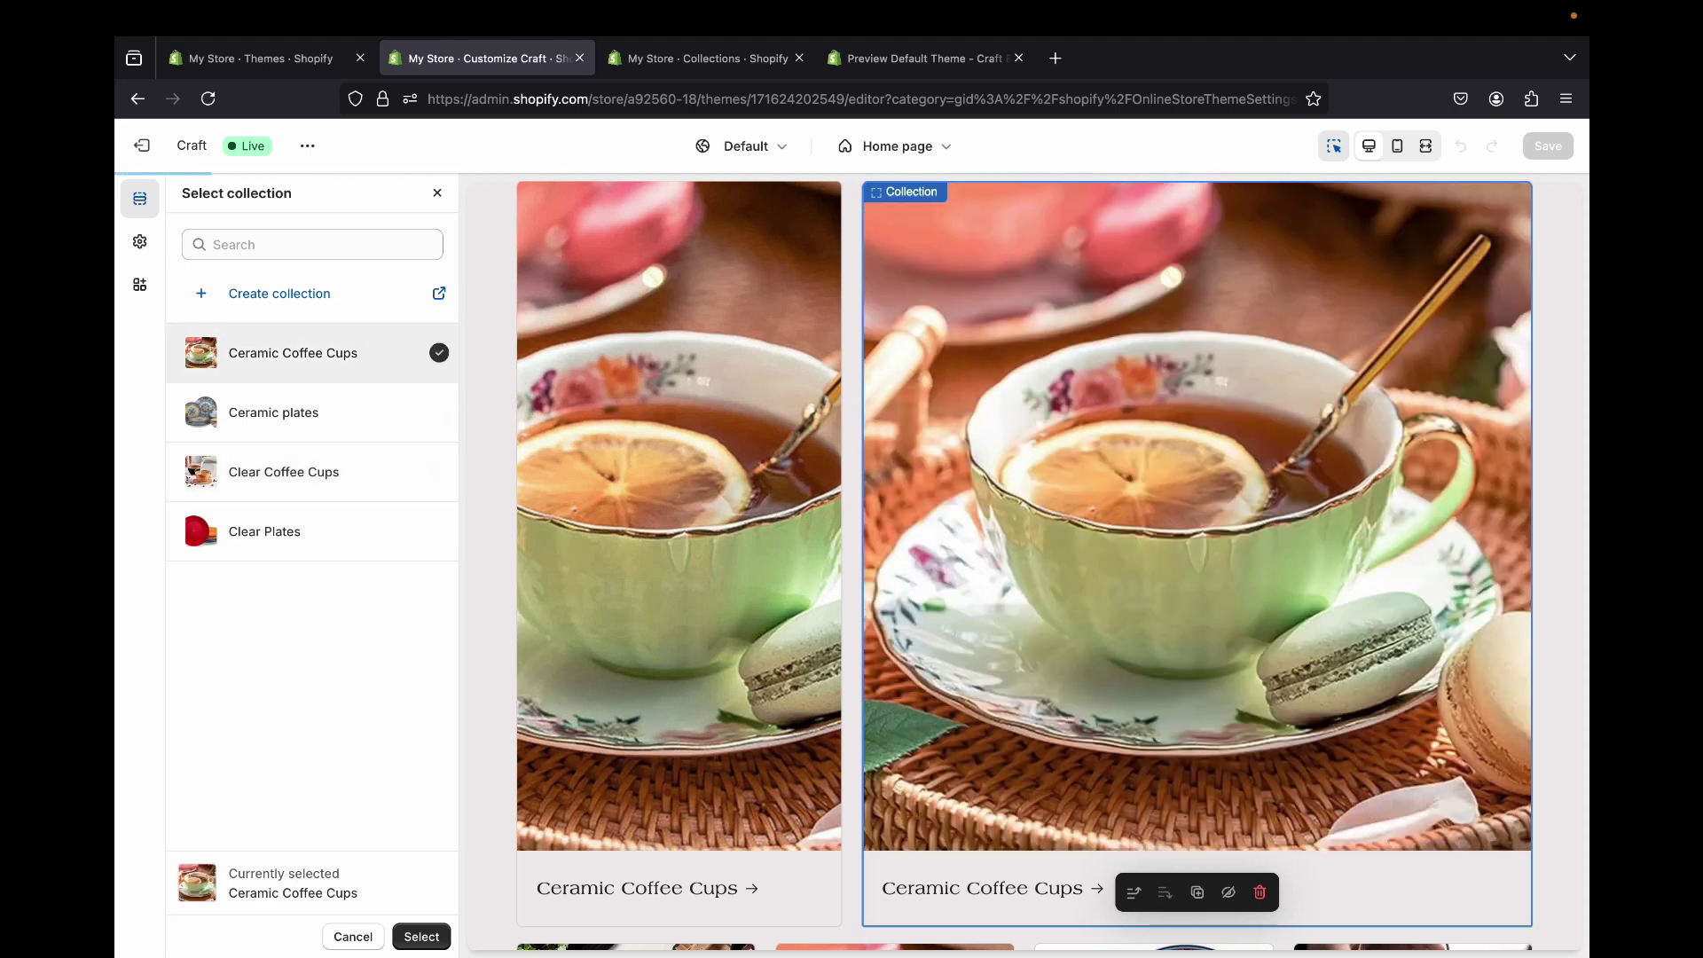
left_click(293, 412)
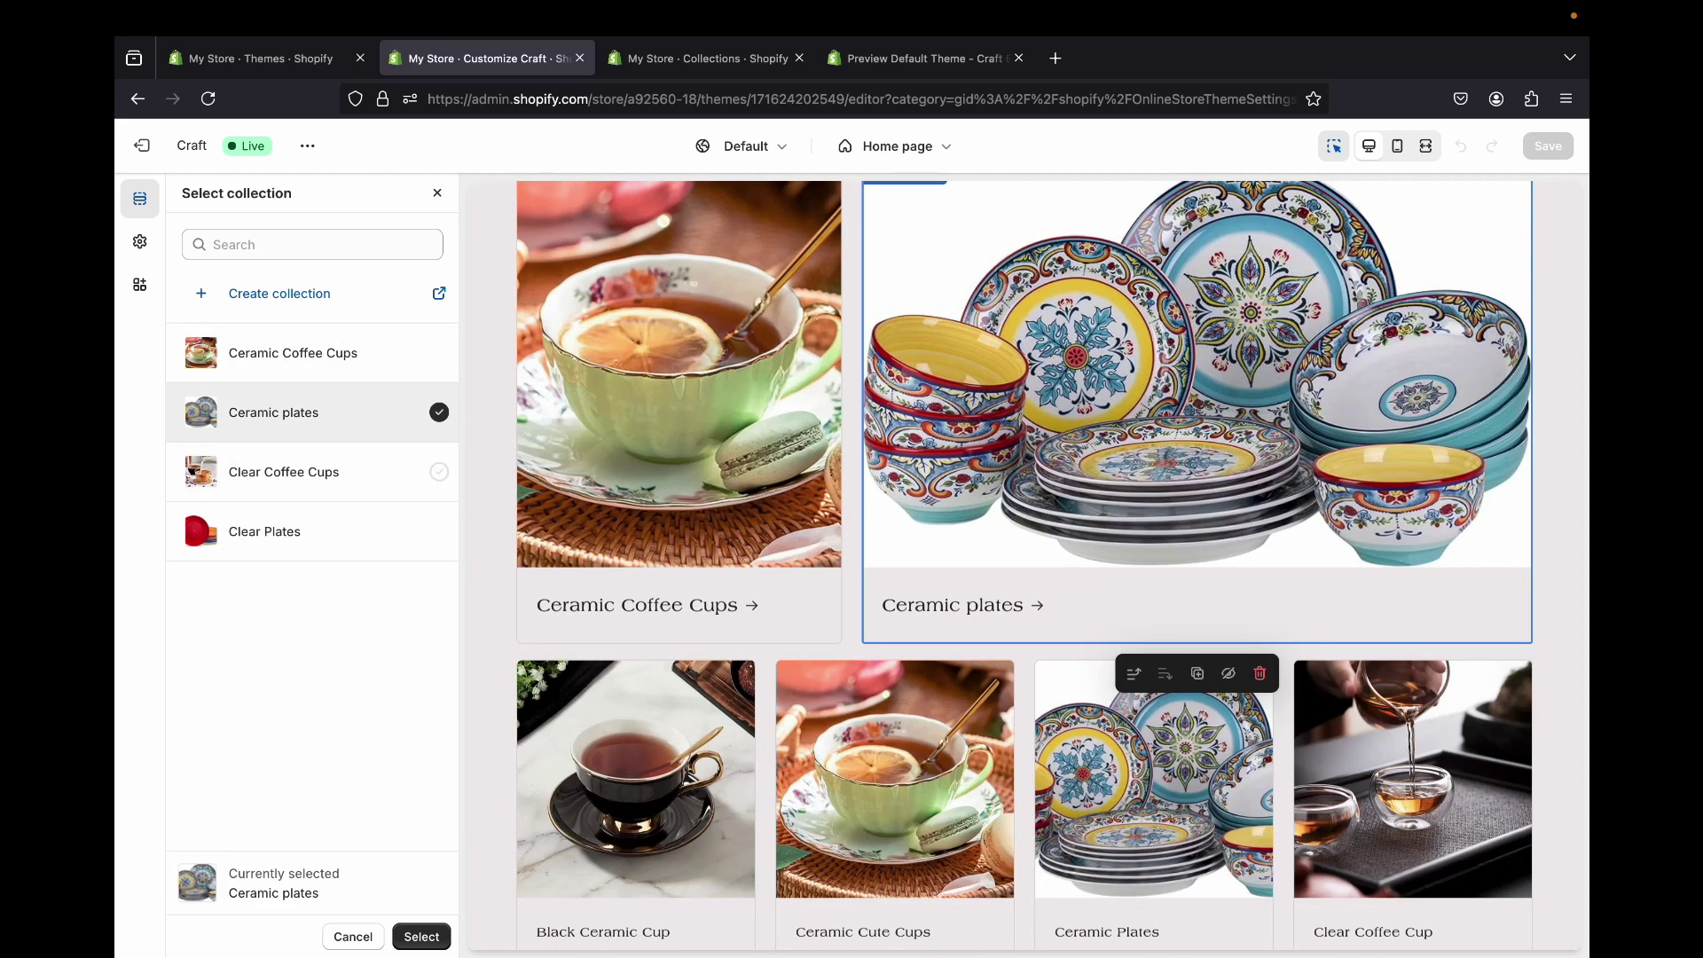
left_click(422, 937)
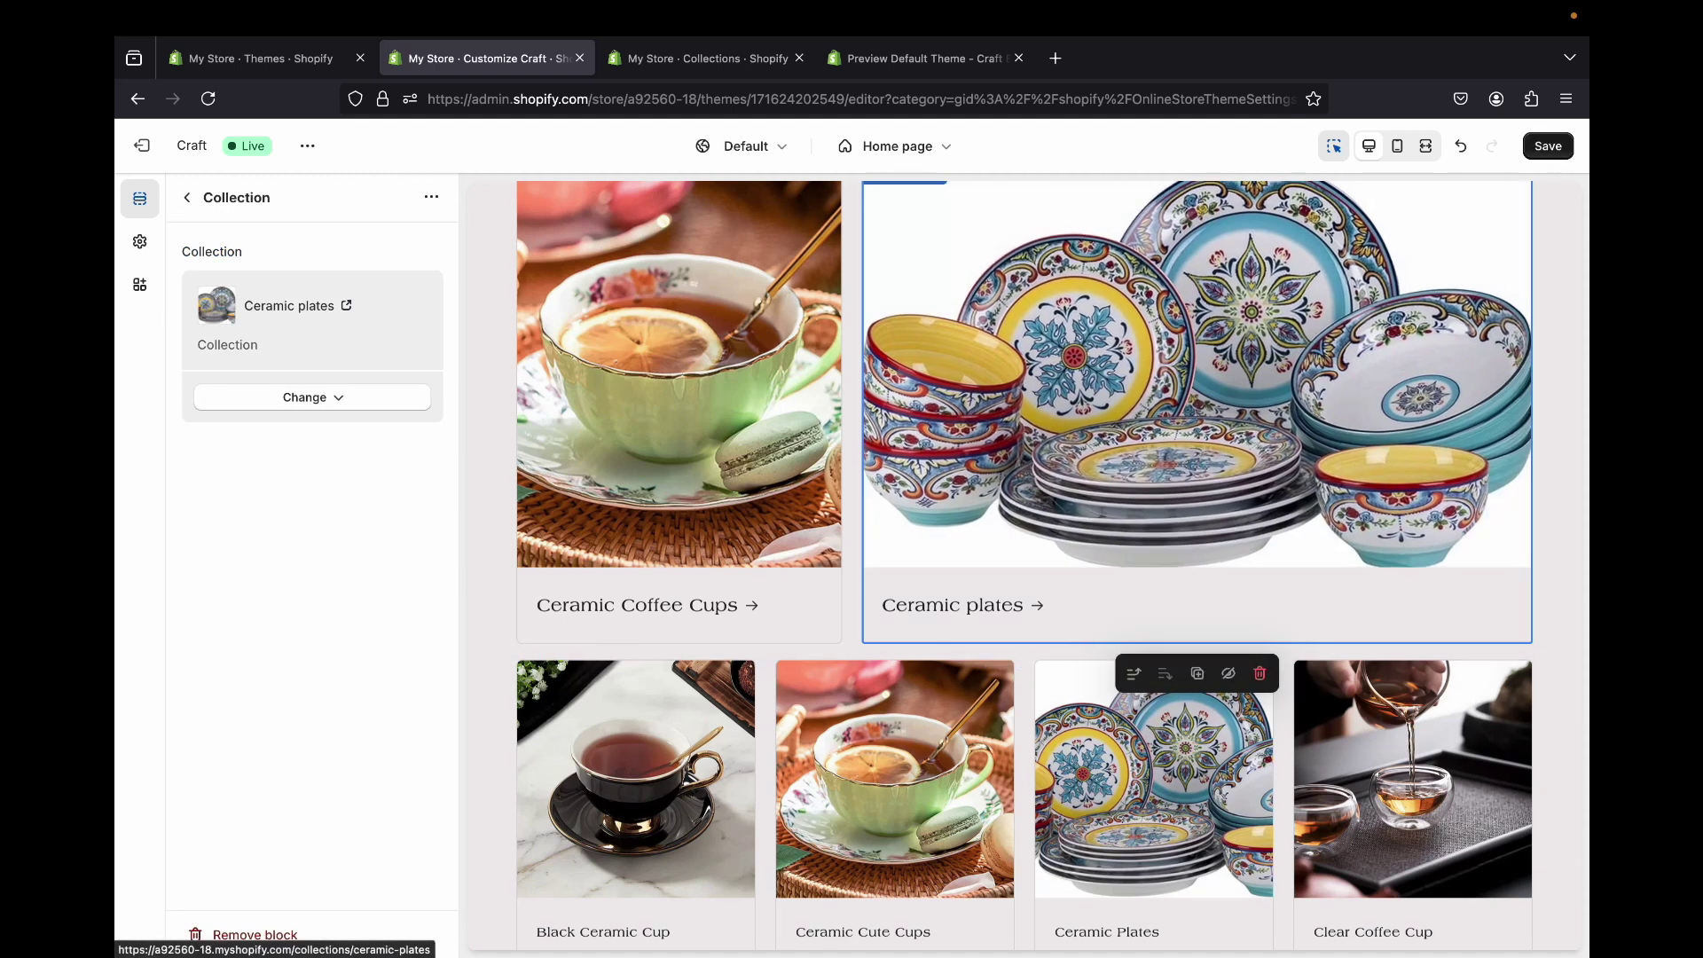
left_click(1548, 146)
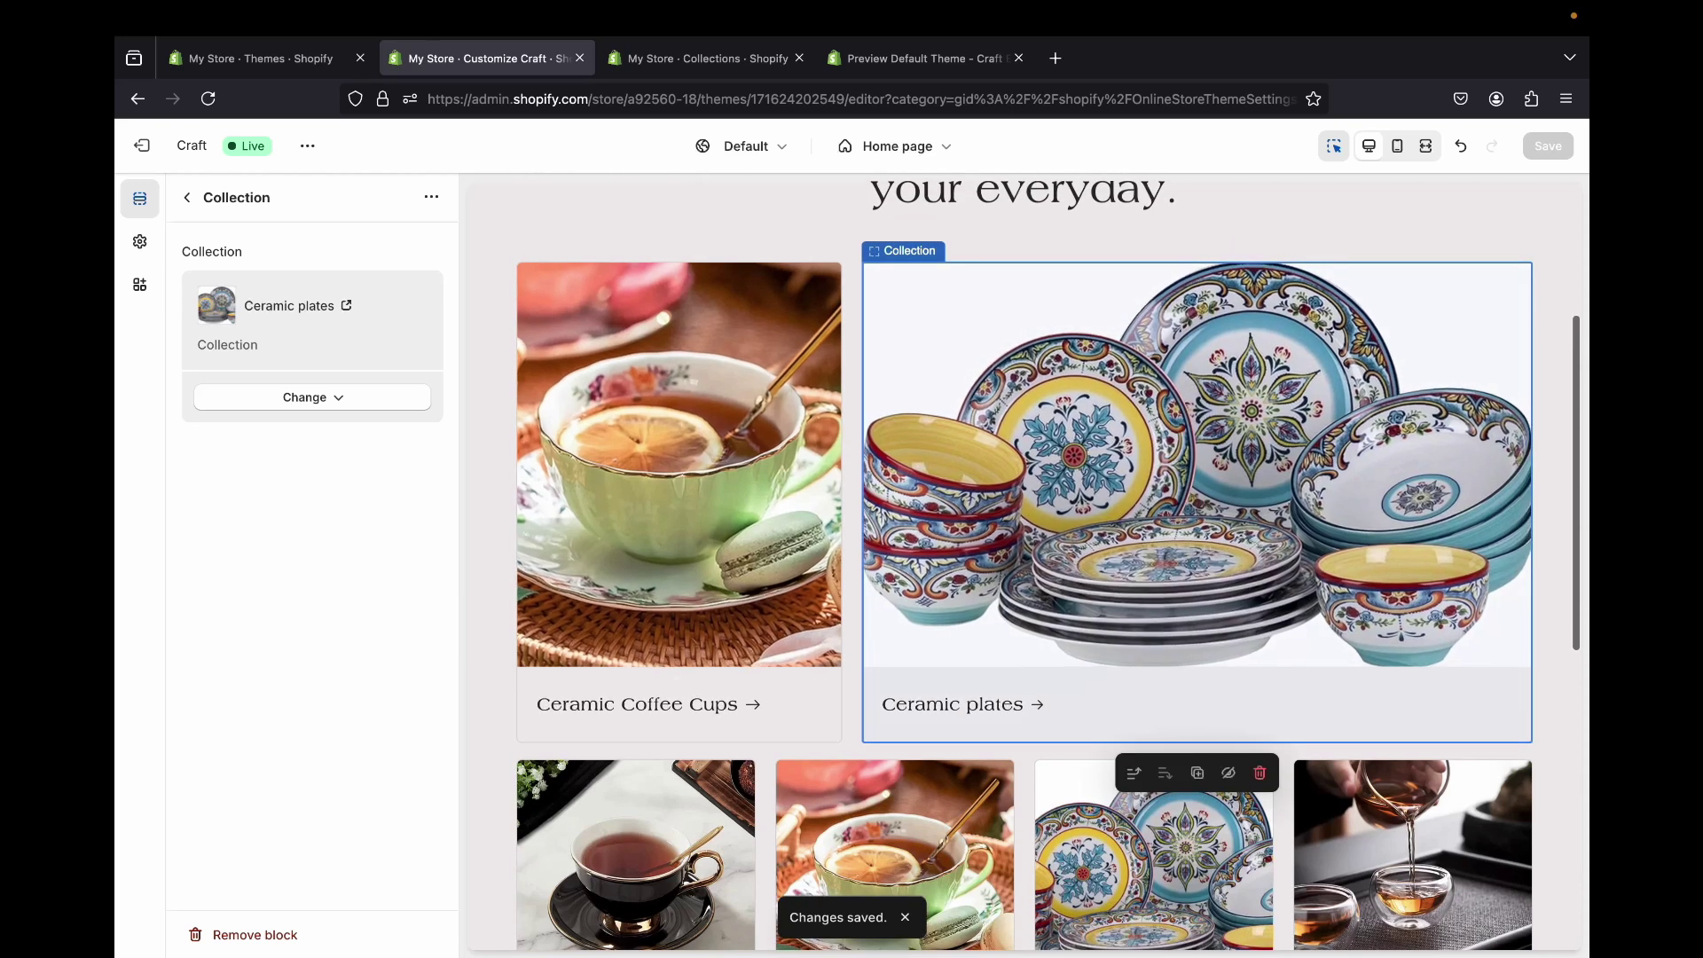
- Review the finished collage, and examine the second row of collection tiles on the Craft demo store's home page
scroll(1023, 565, "down", 1)
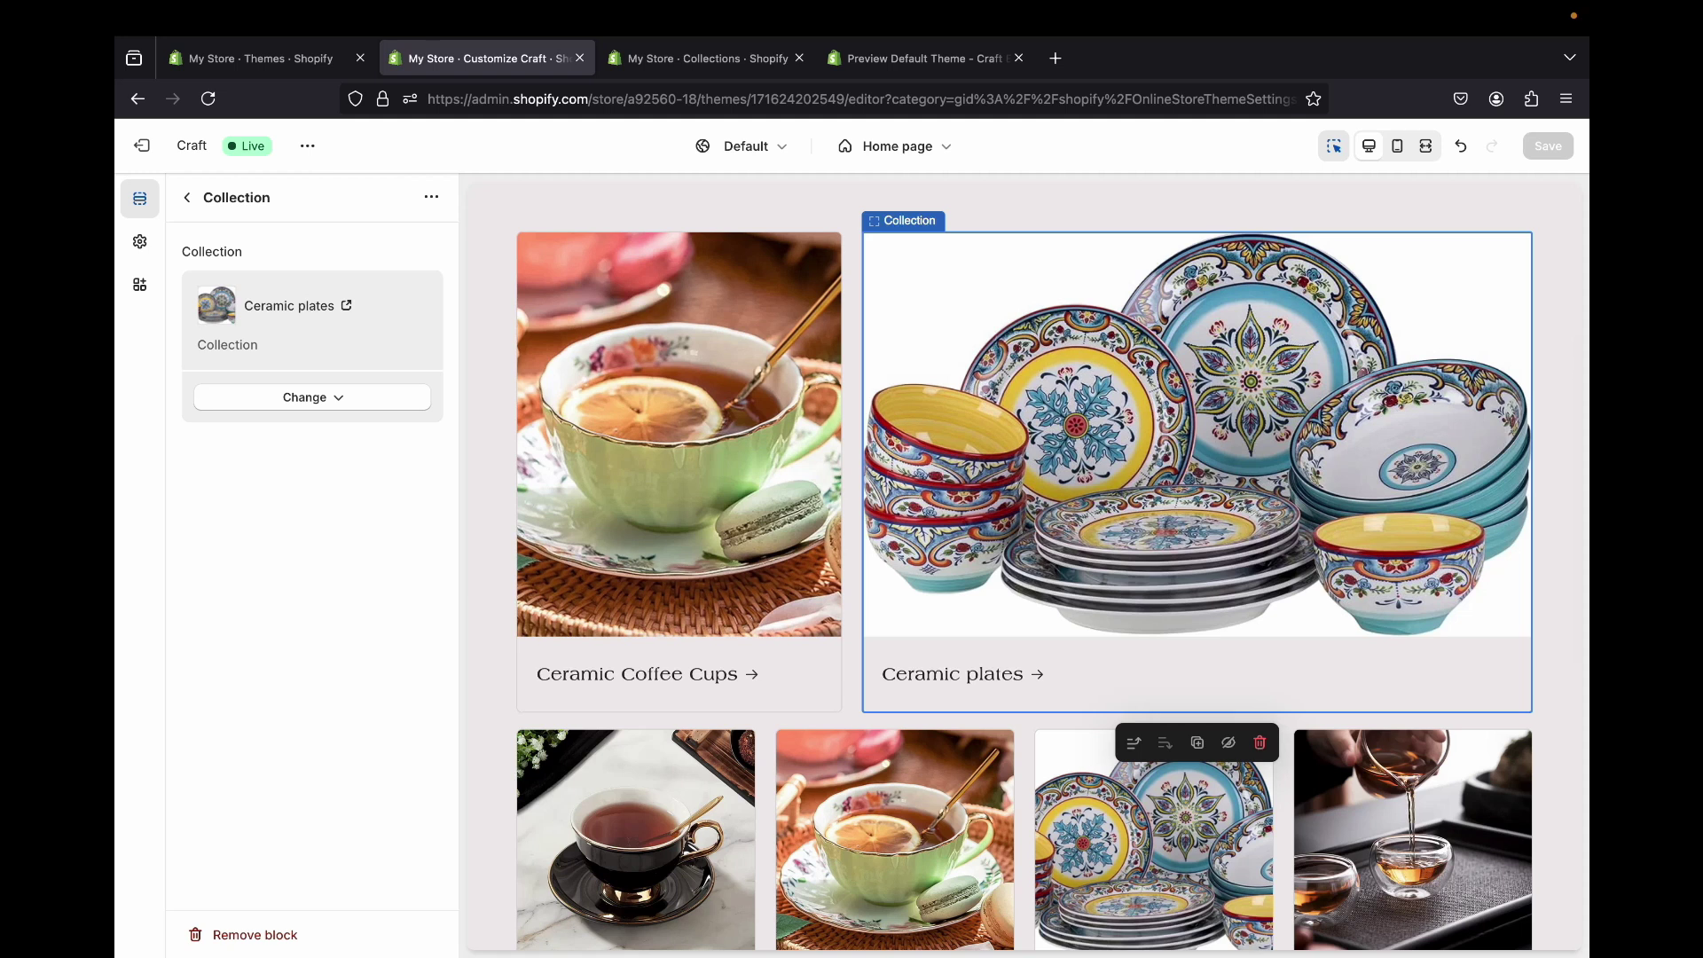
scroll(1025, 568, "down", 3)
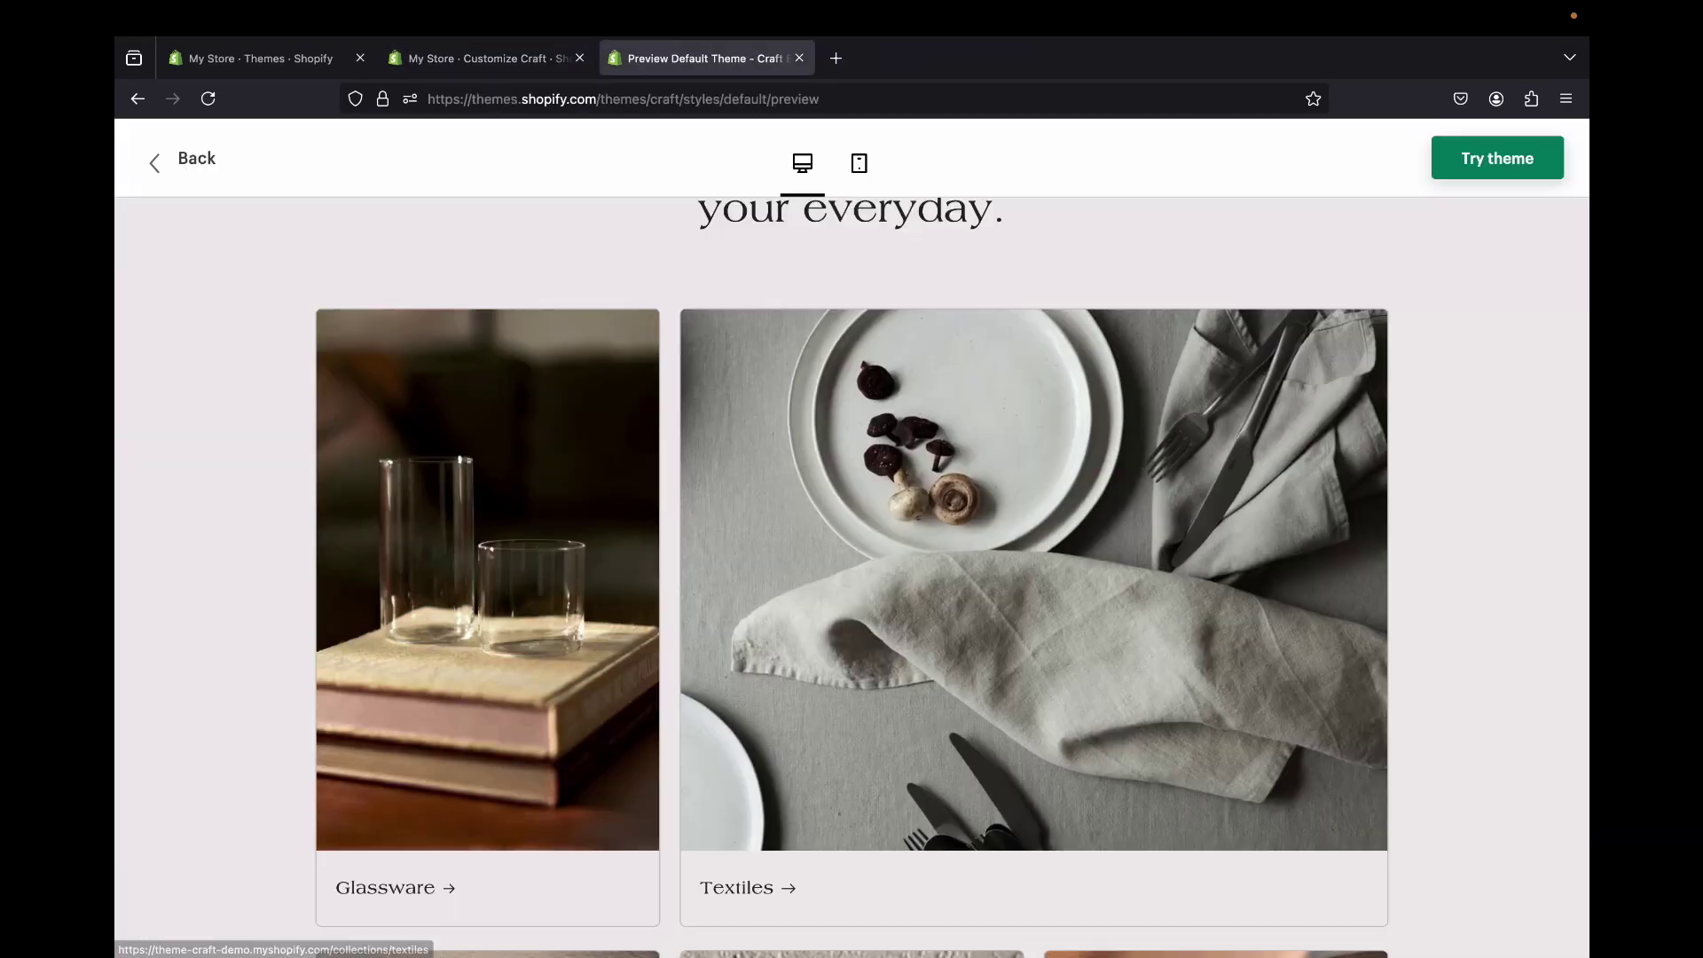
scroll(852, 577, "down", 7)
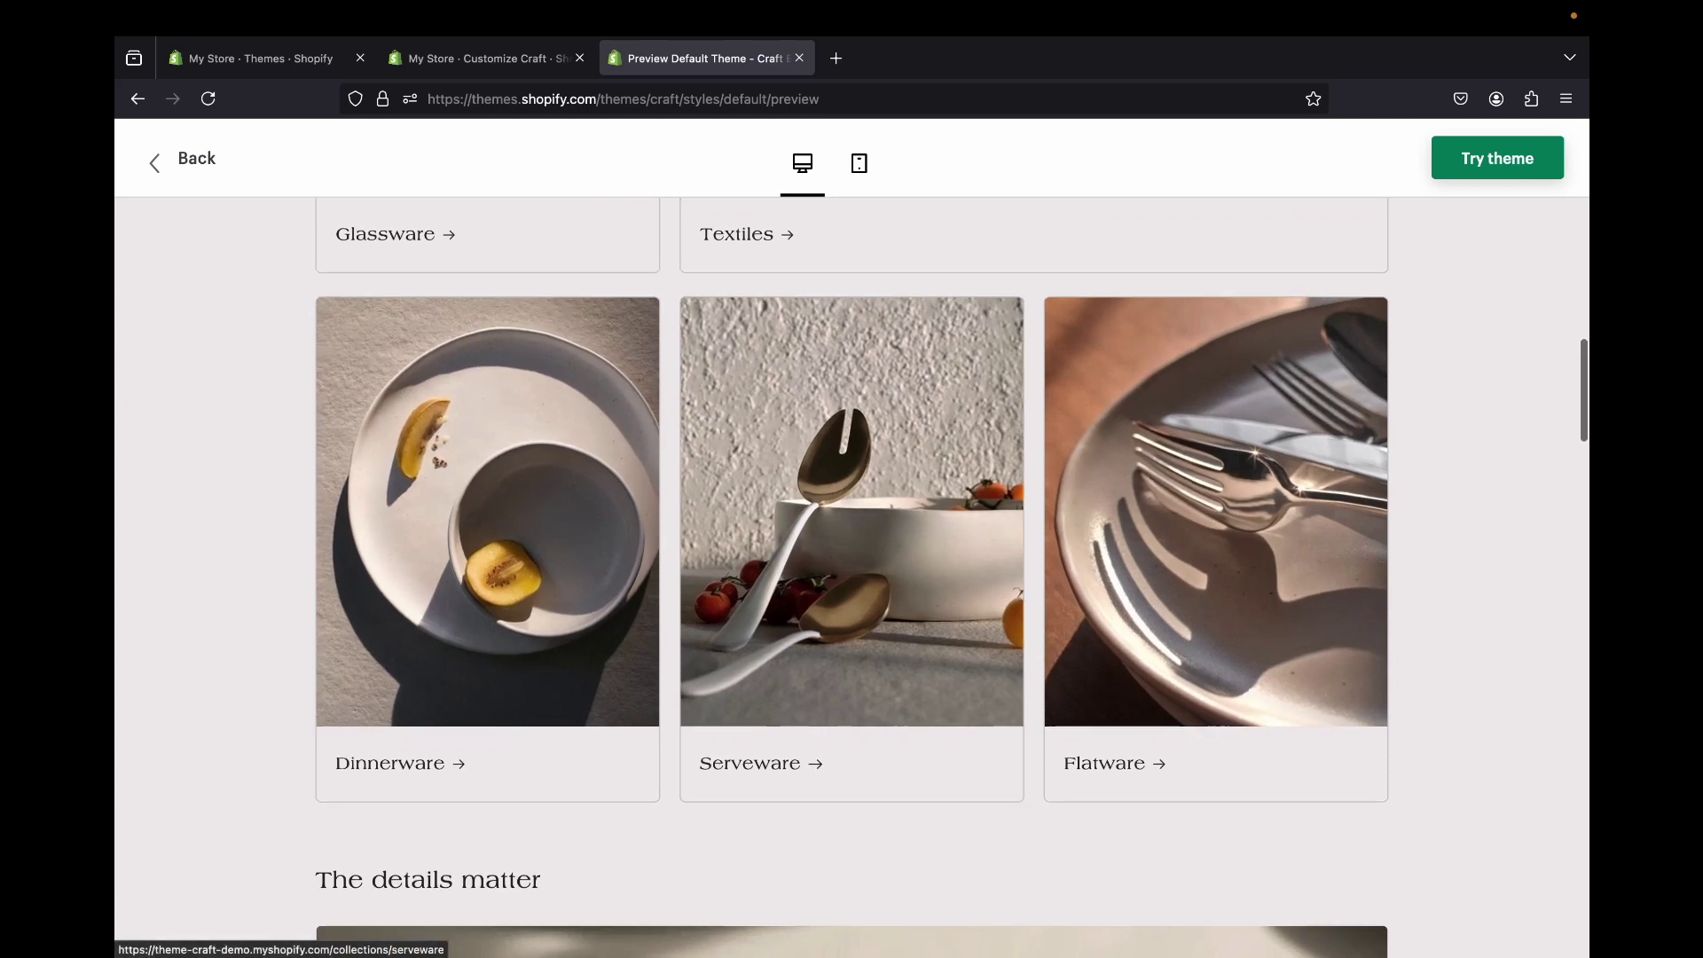
scroll(1017, 567, "down", 7)
scroll(1017, 567, "up", 7)
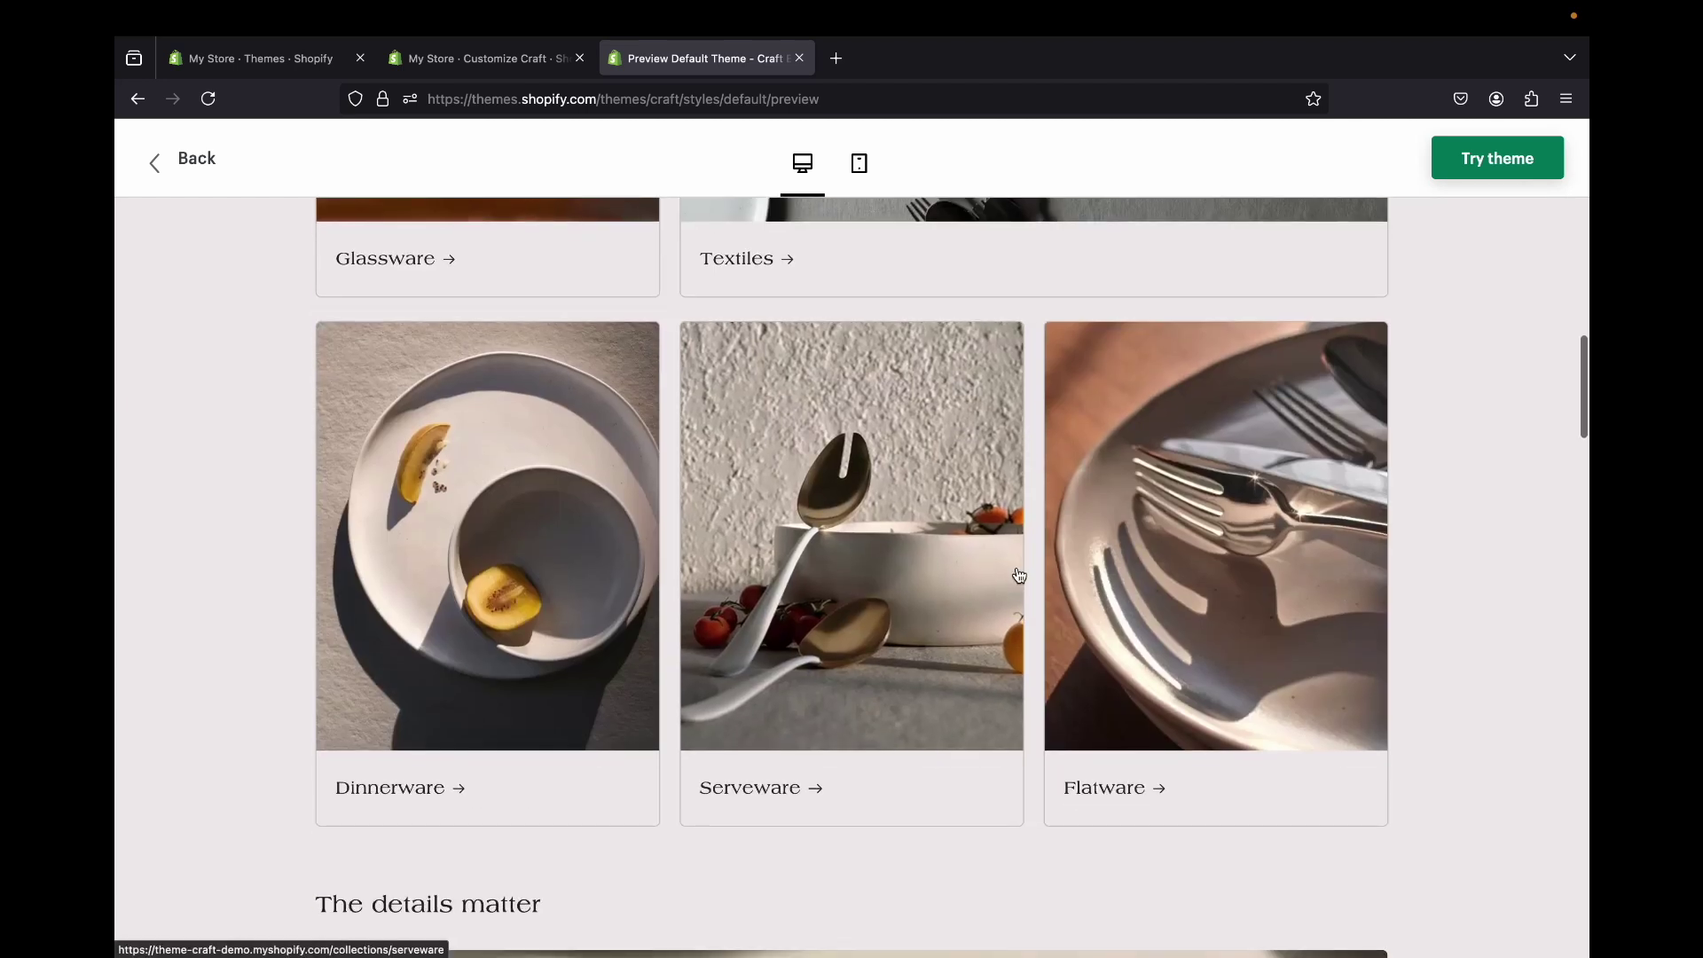
- Hide the Featured collection section of the home page template in the theme editor
left_click(479, 57)
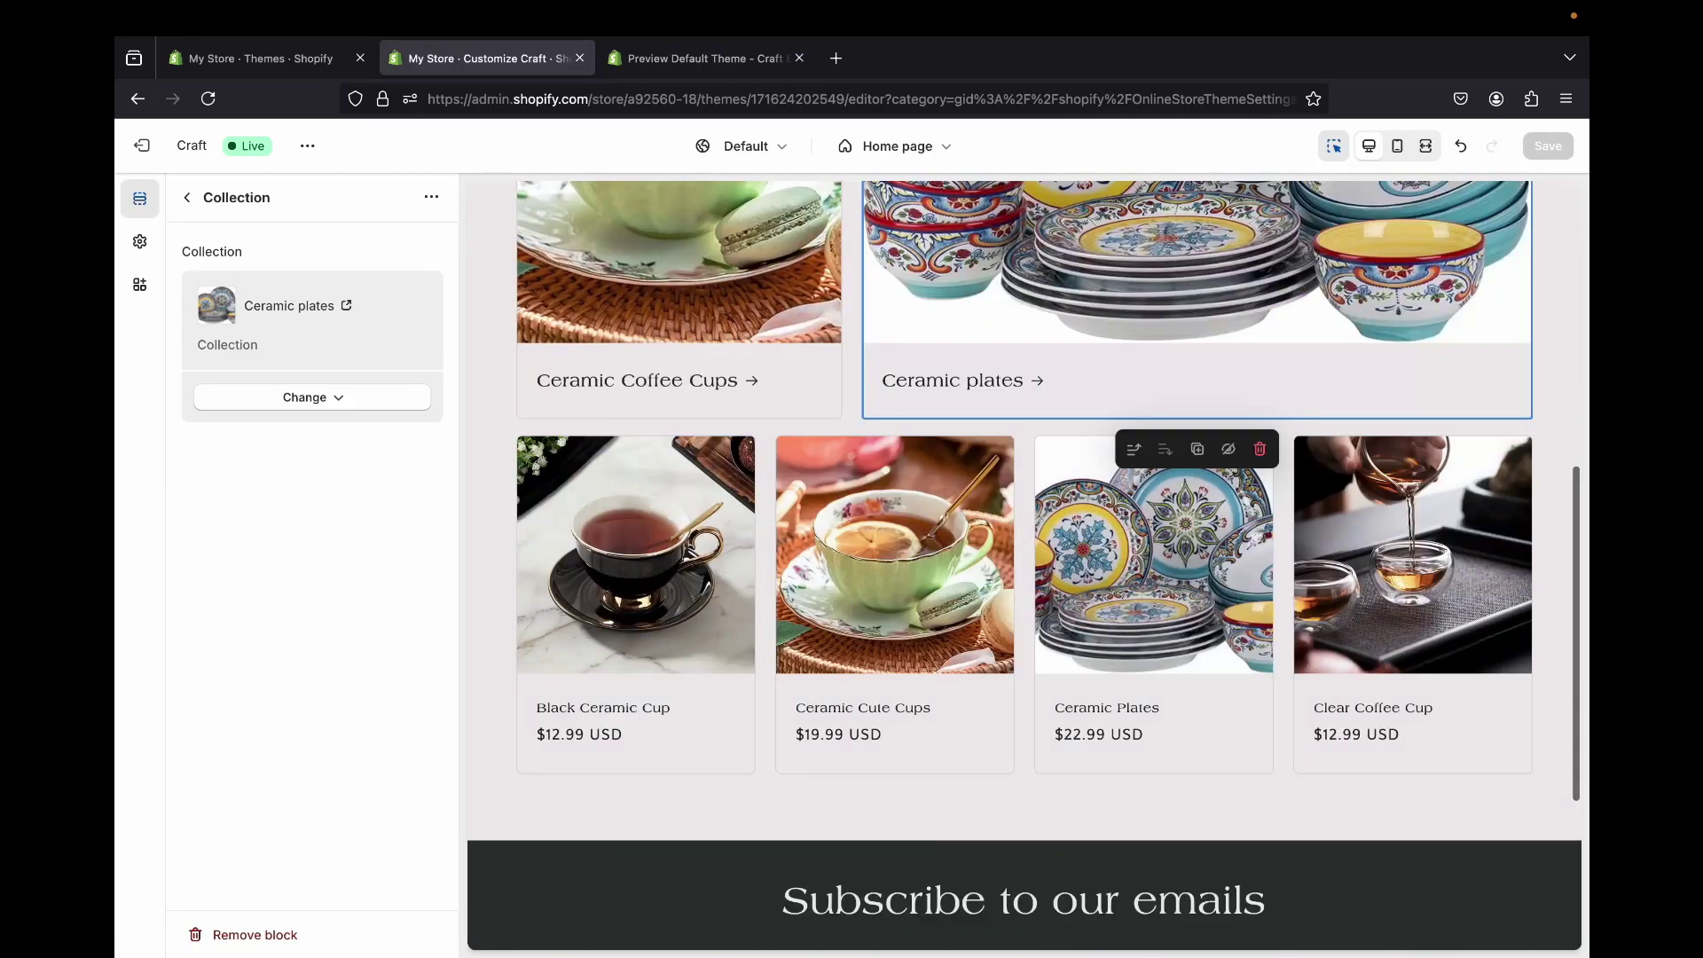
left_click(186, 197)
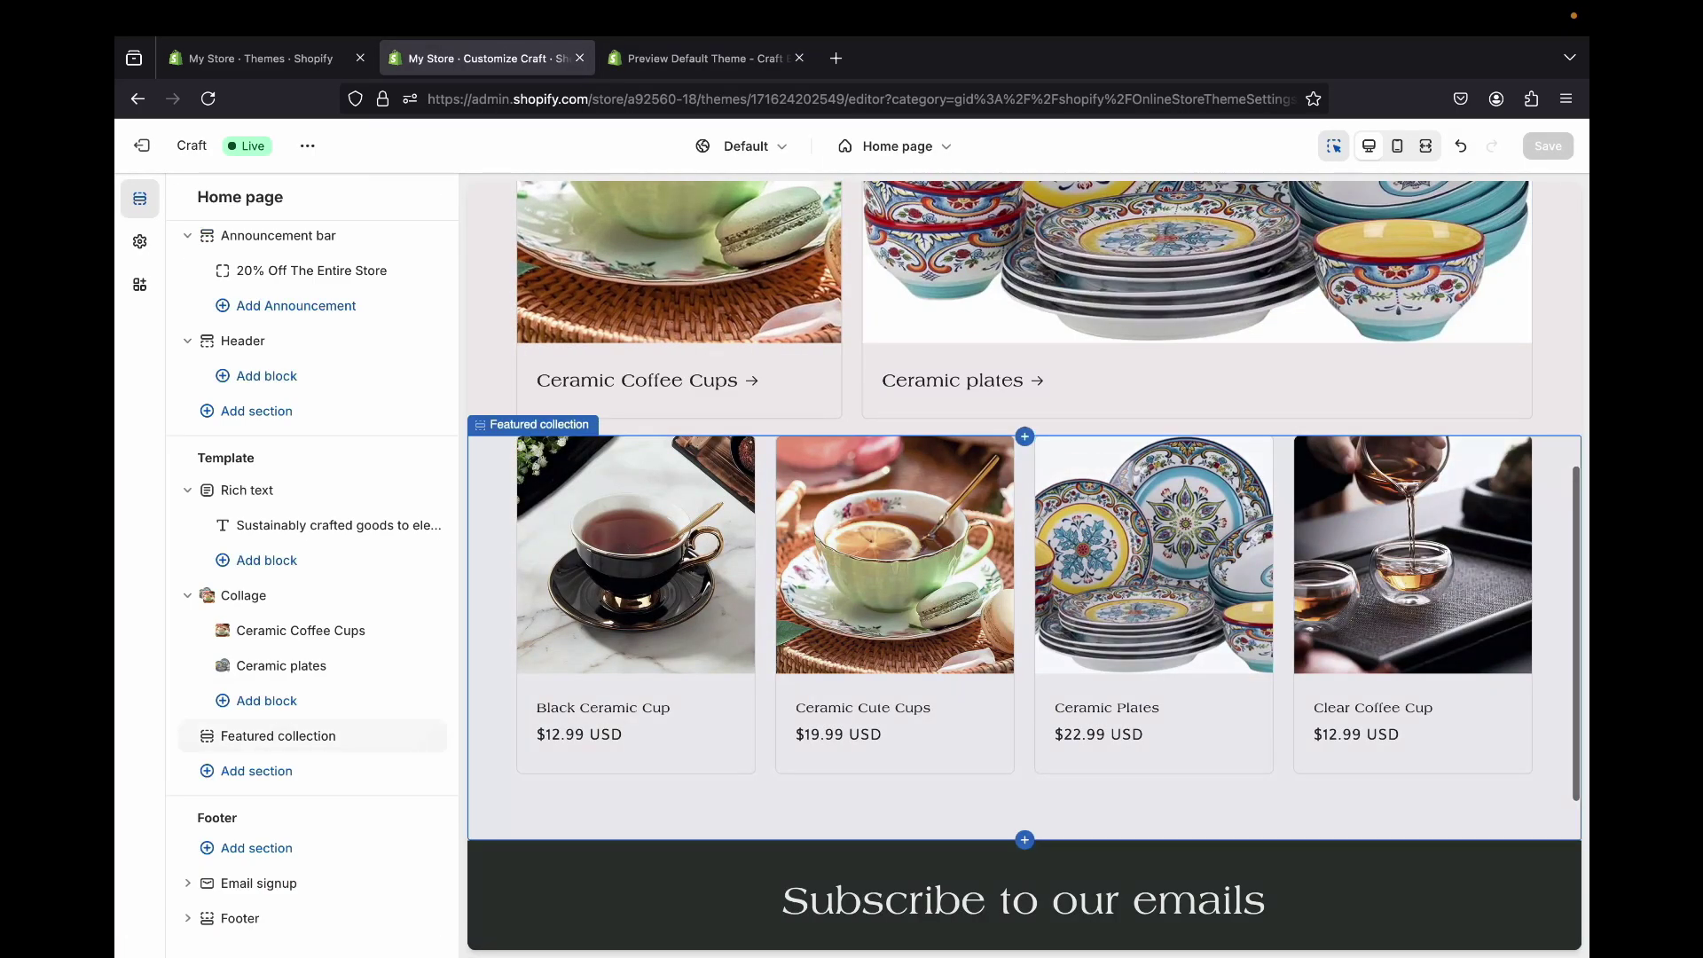
scroll(1024, 566, "up", 2)
scroll(1024, 565, "down", 1)
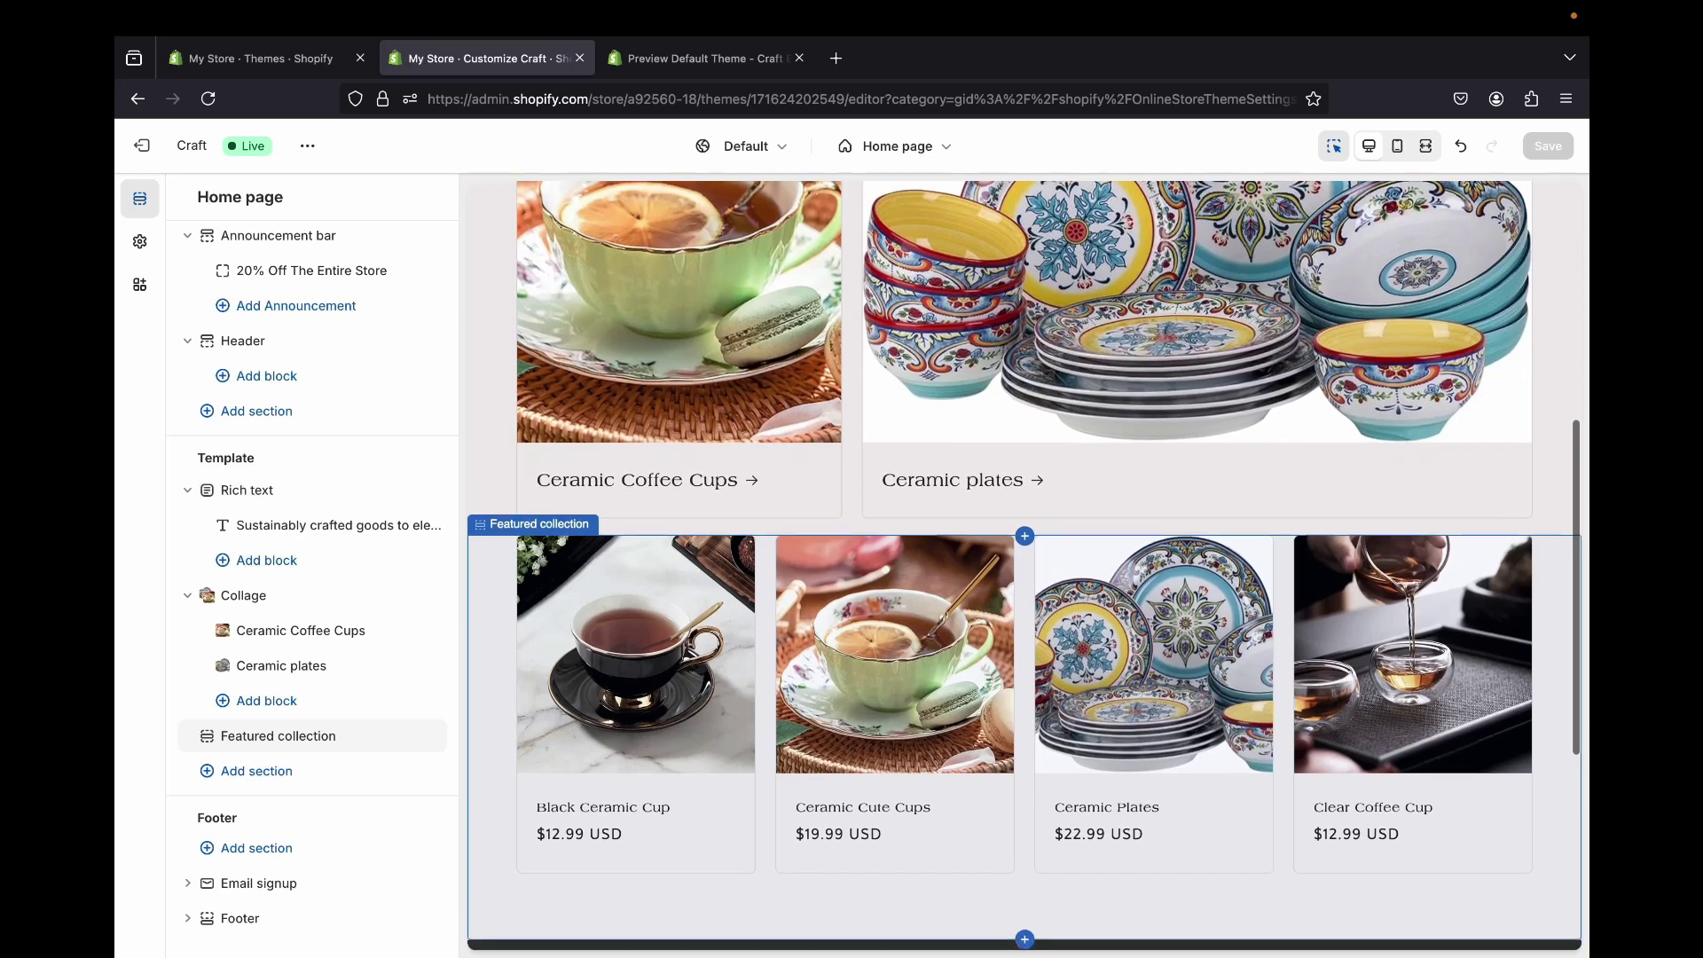
scroll(1024, 565, "down", 2)
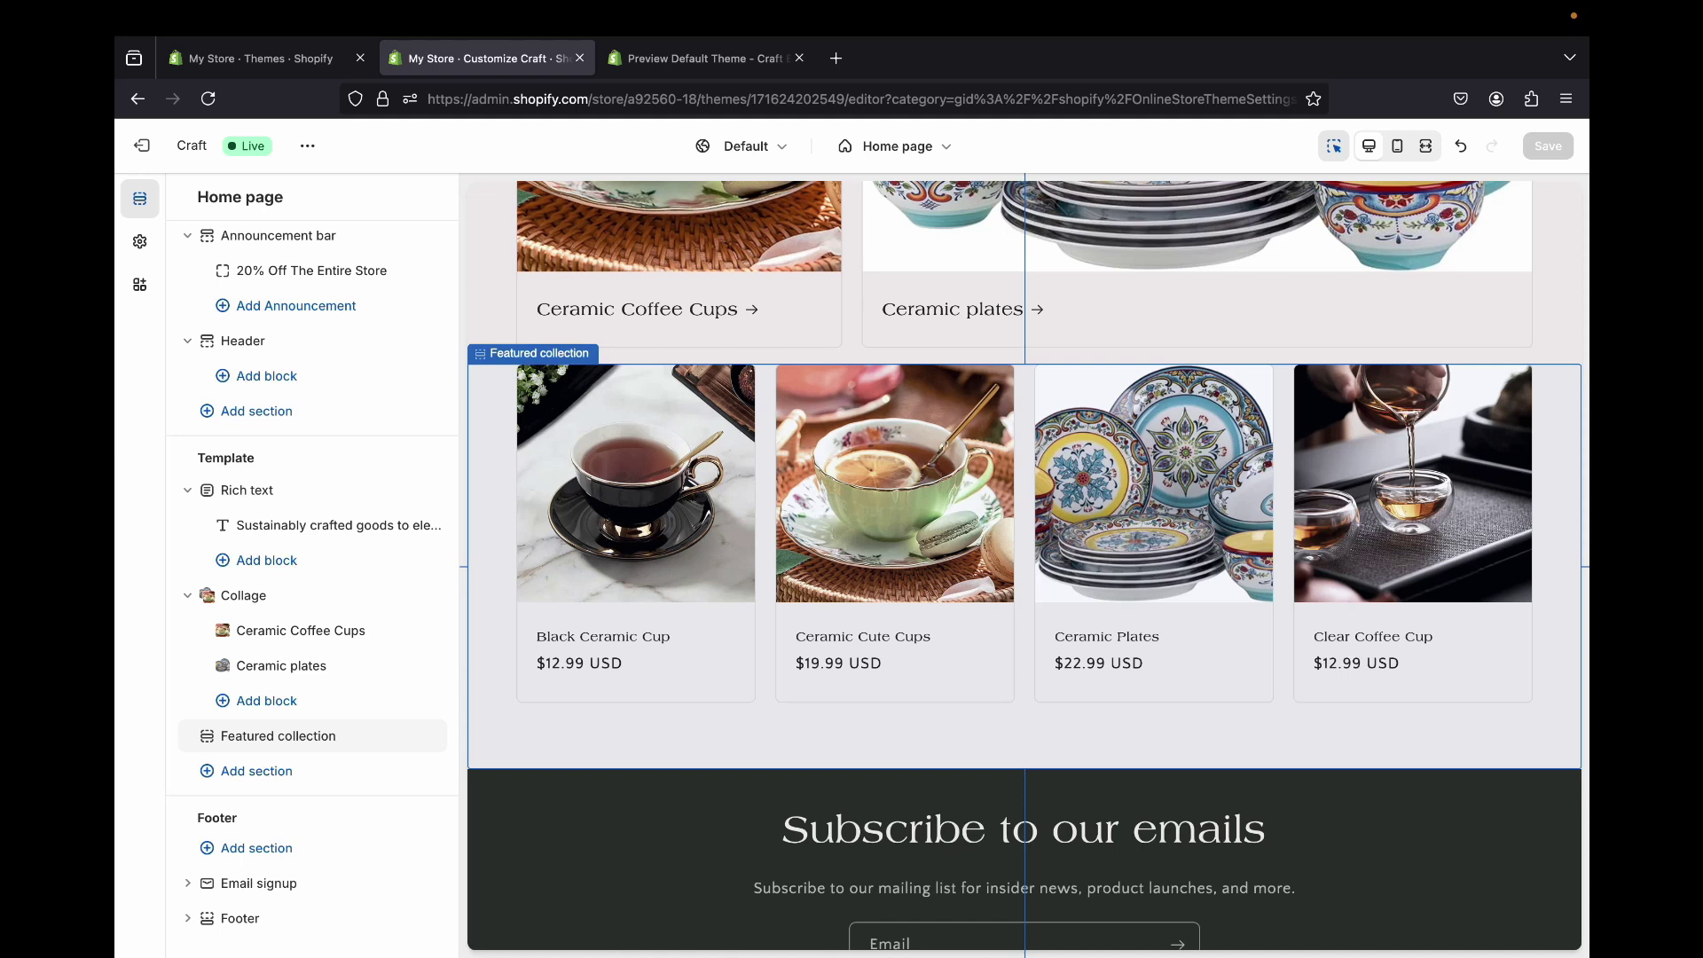
left_click(431, 736)
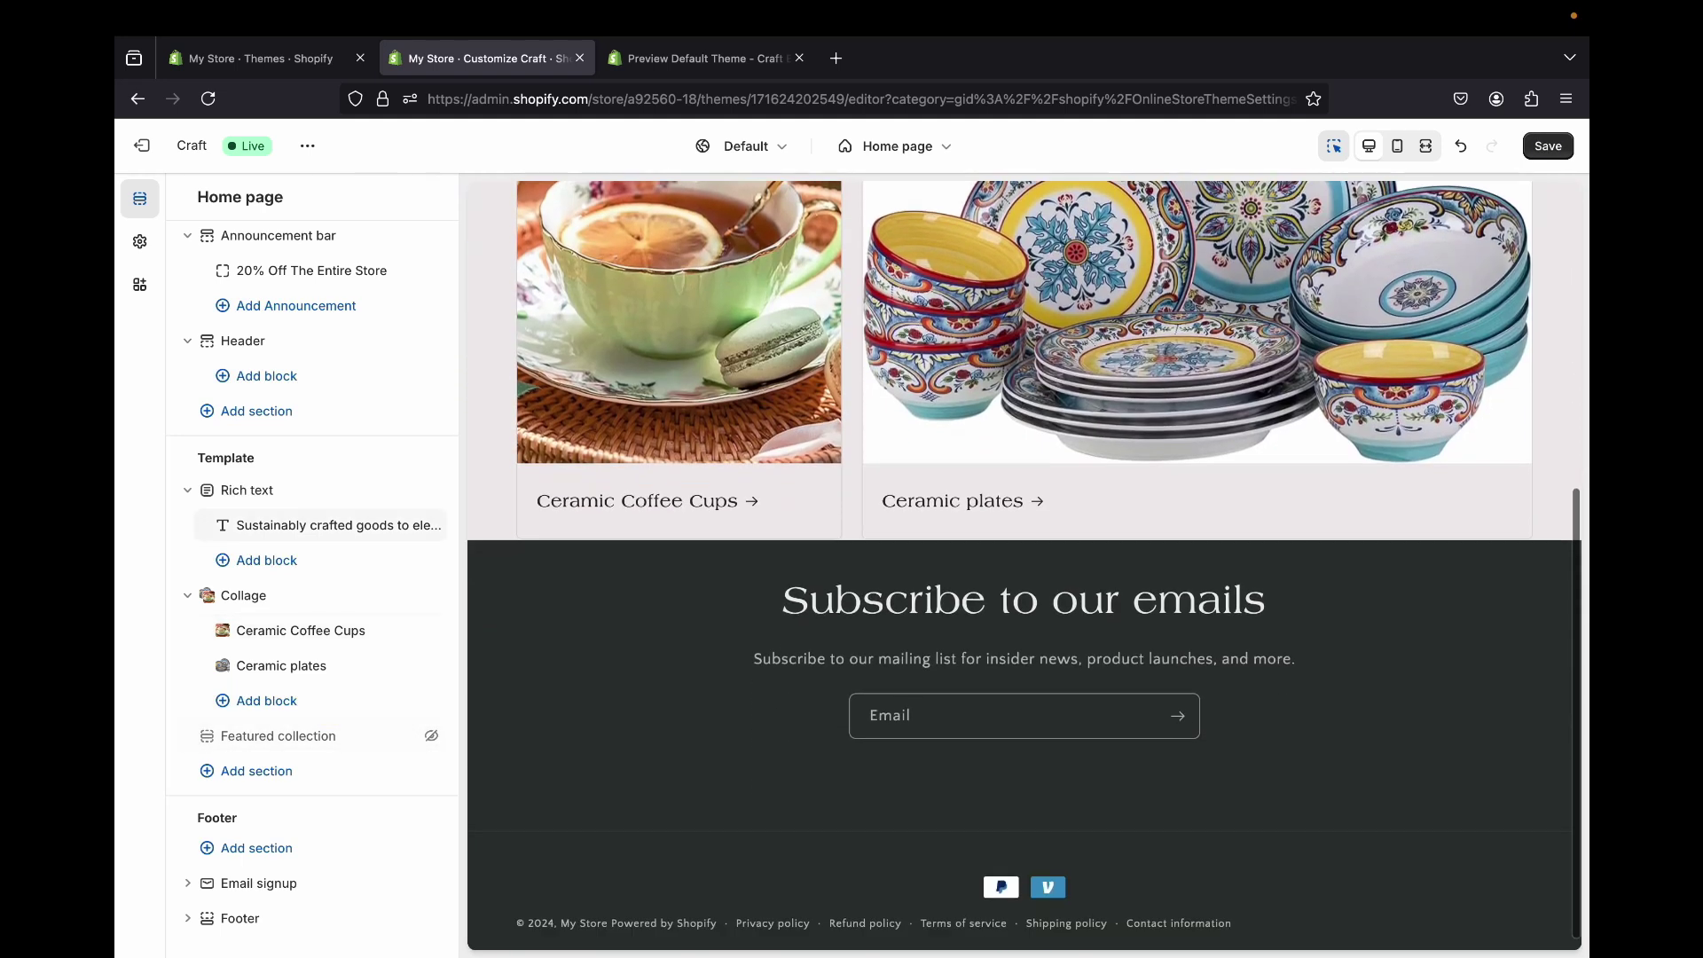
- Check the demo store's row of three collection tiles and add a Collection list section to the home page template
left_click(706, 57)
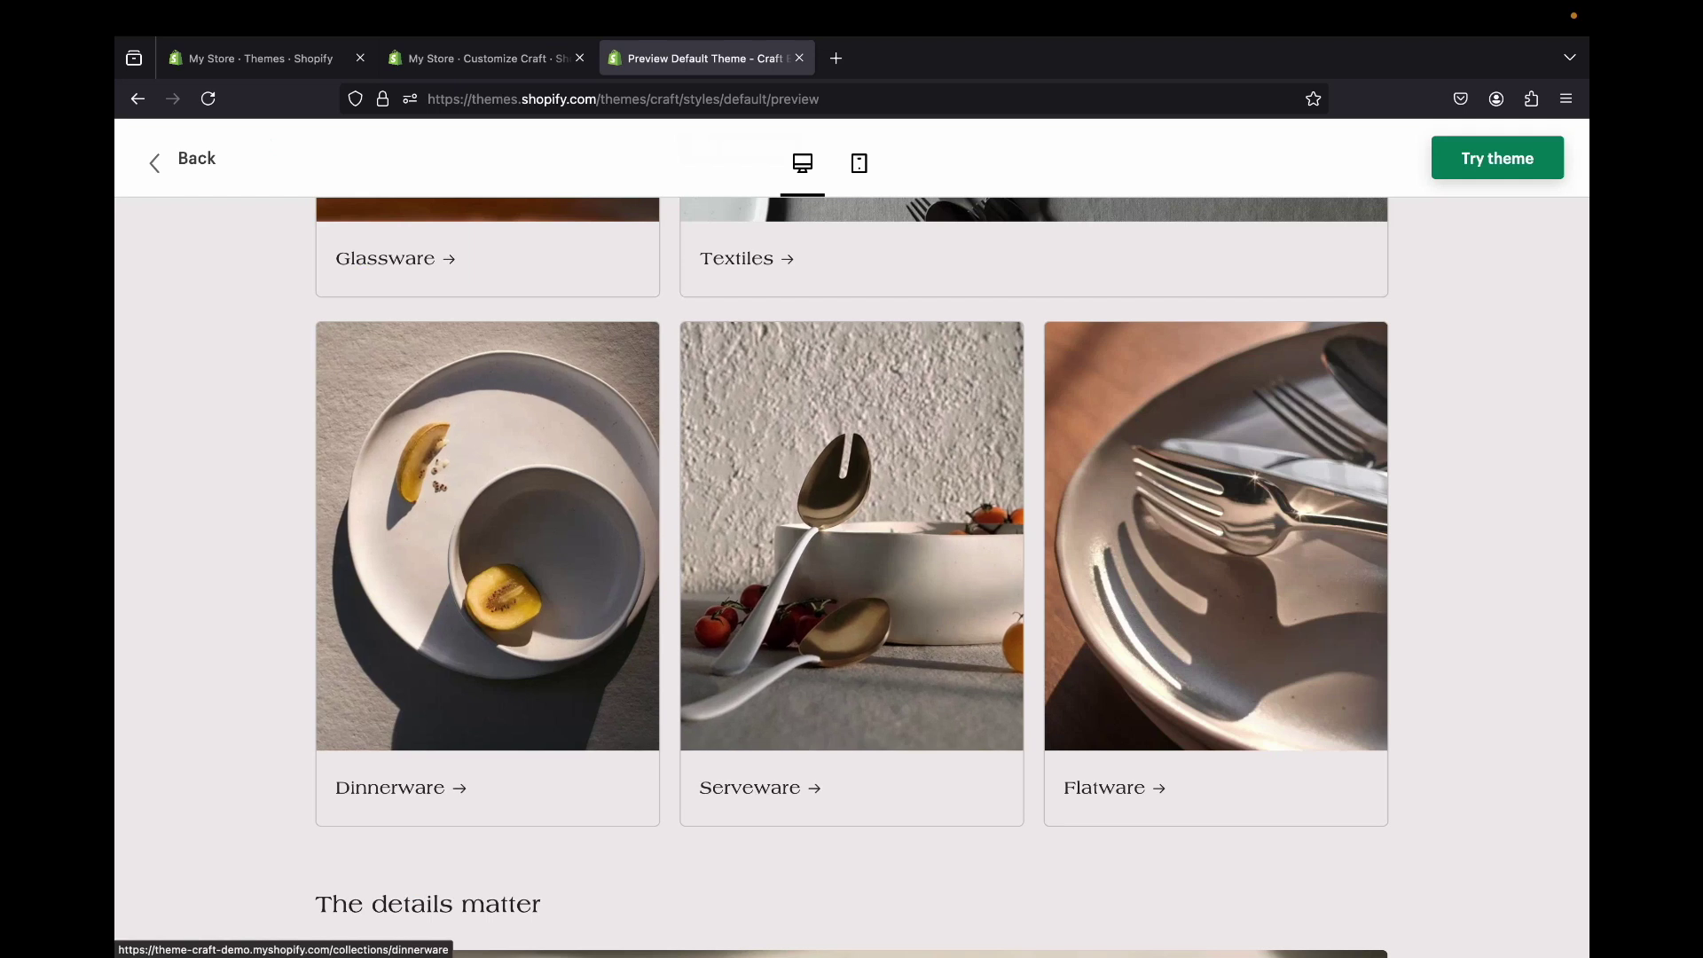
left_click(479, 58)
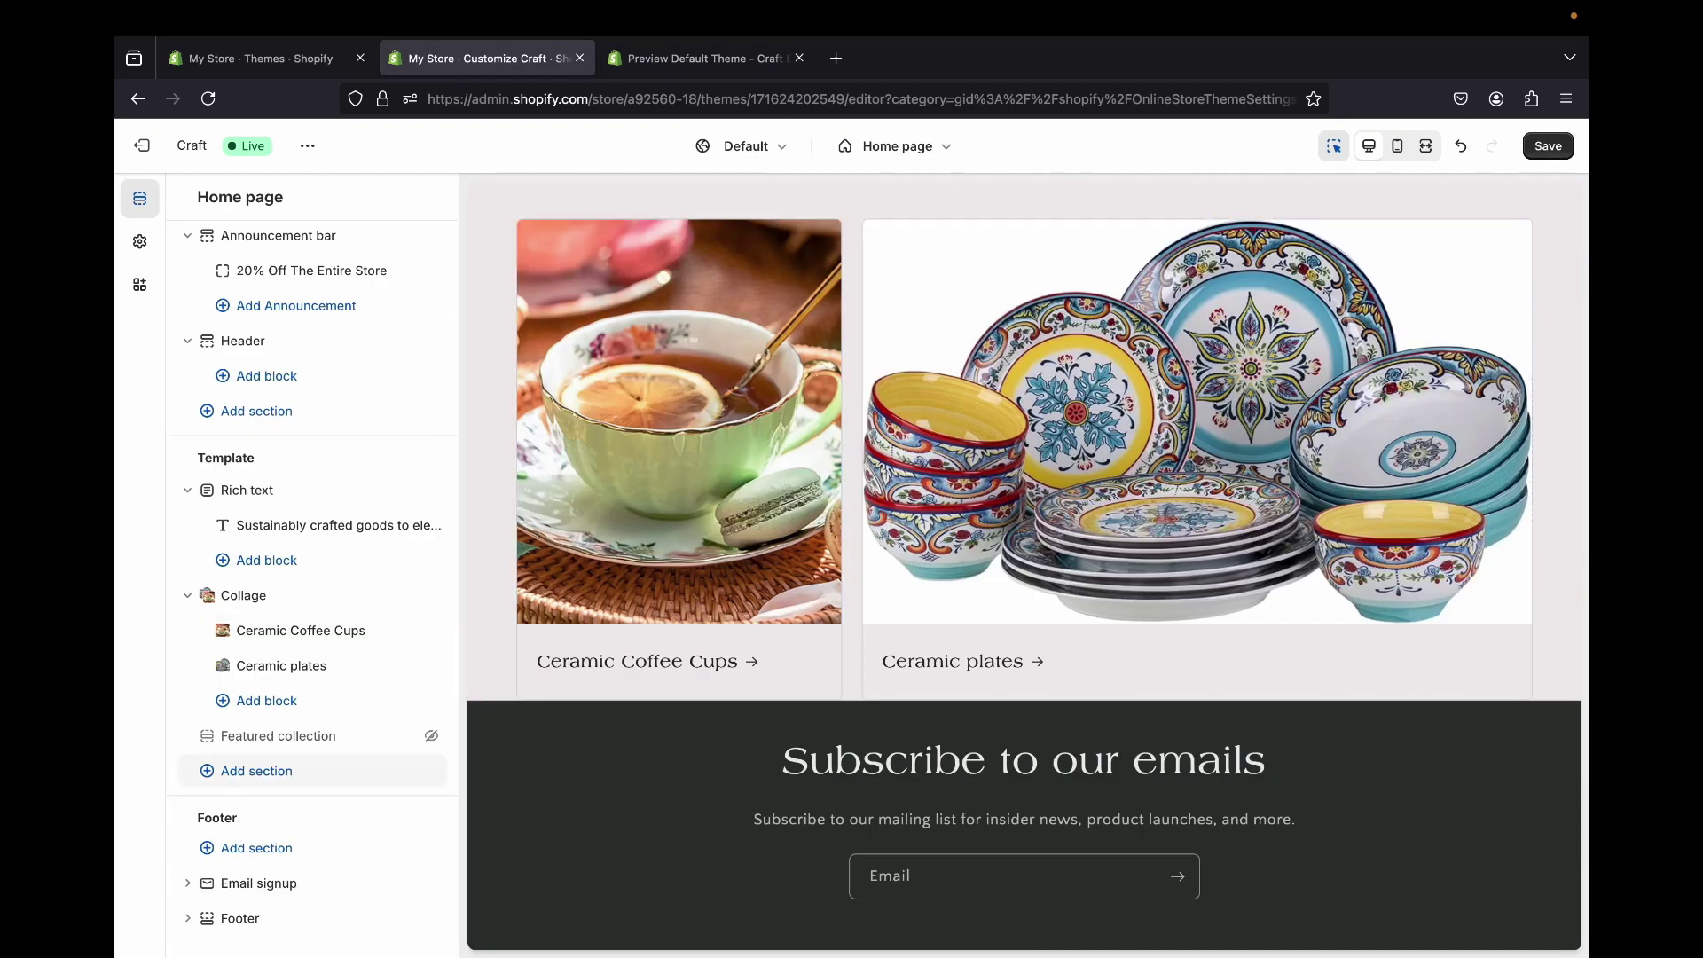
left_click(256, 771)
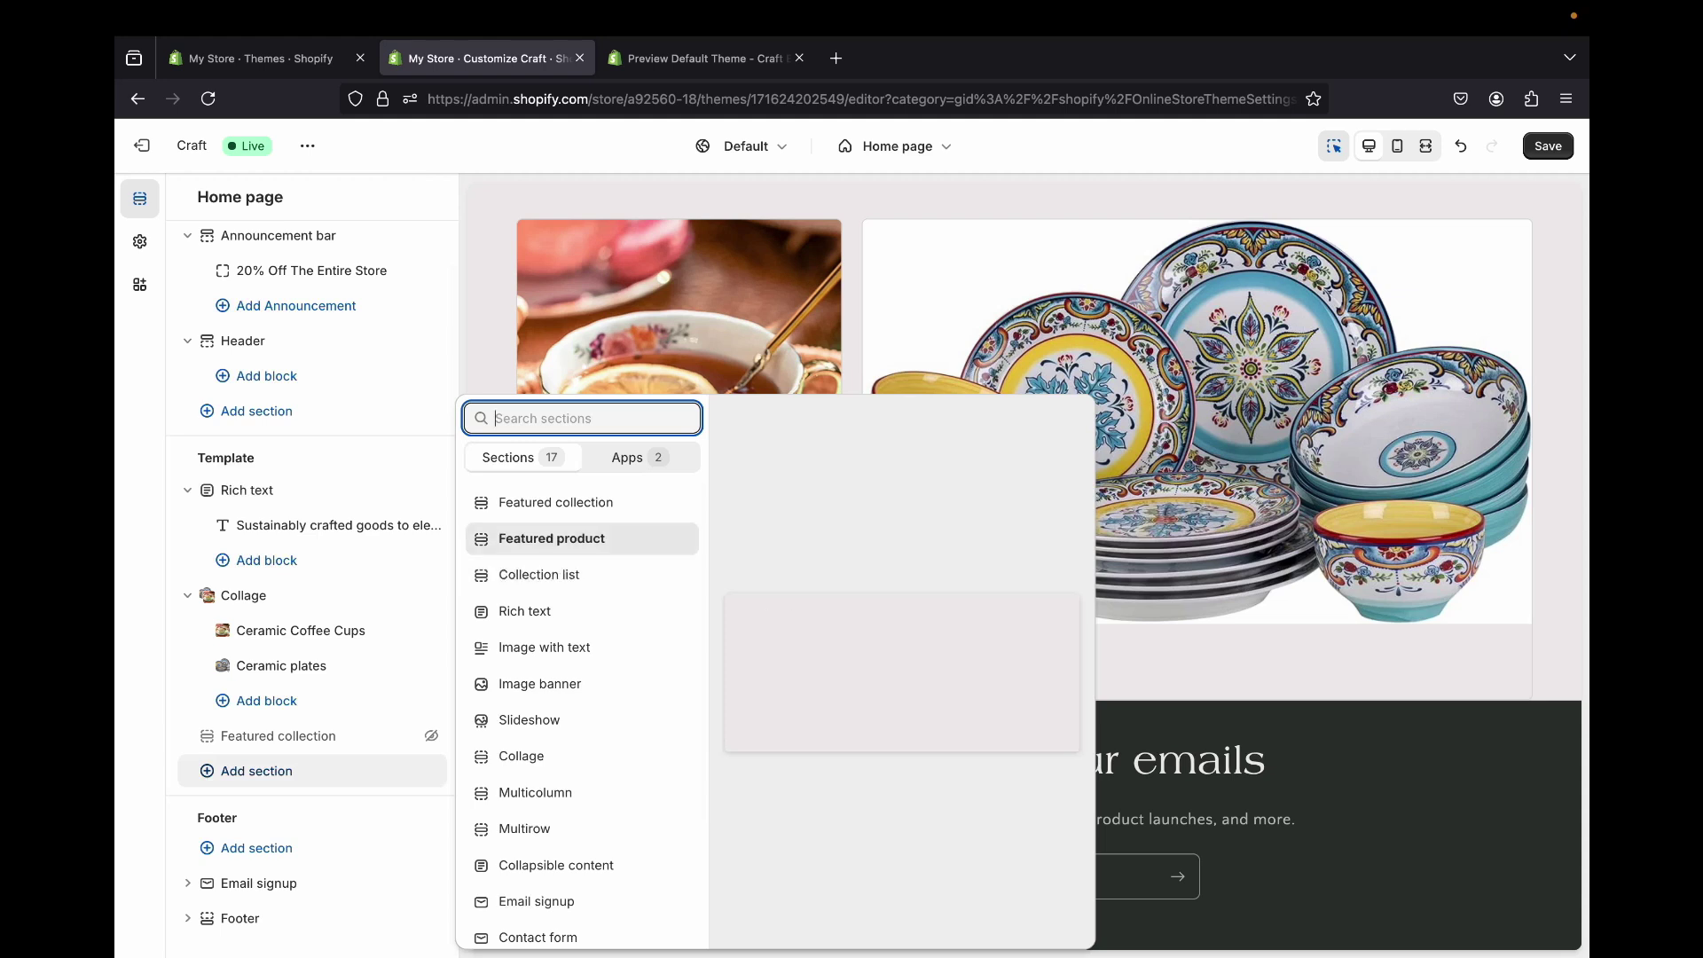
key("Down")
key("Down")
key("Down")
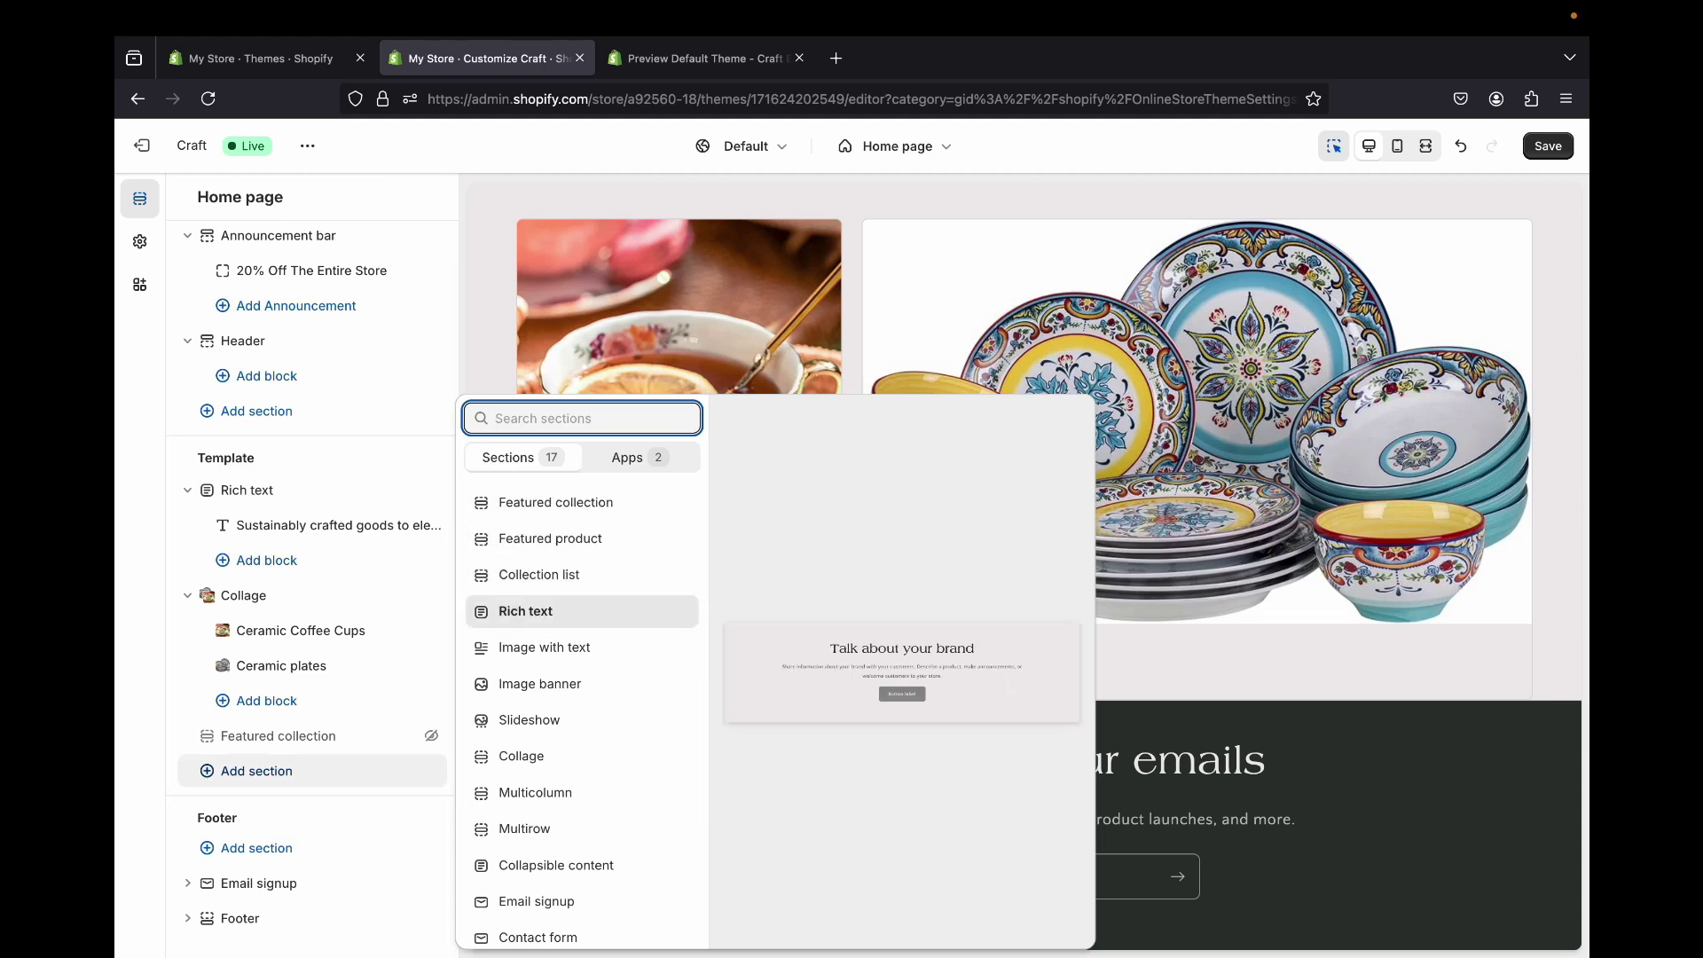
key("Up")
key("Up")
key("Down")
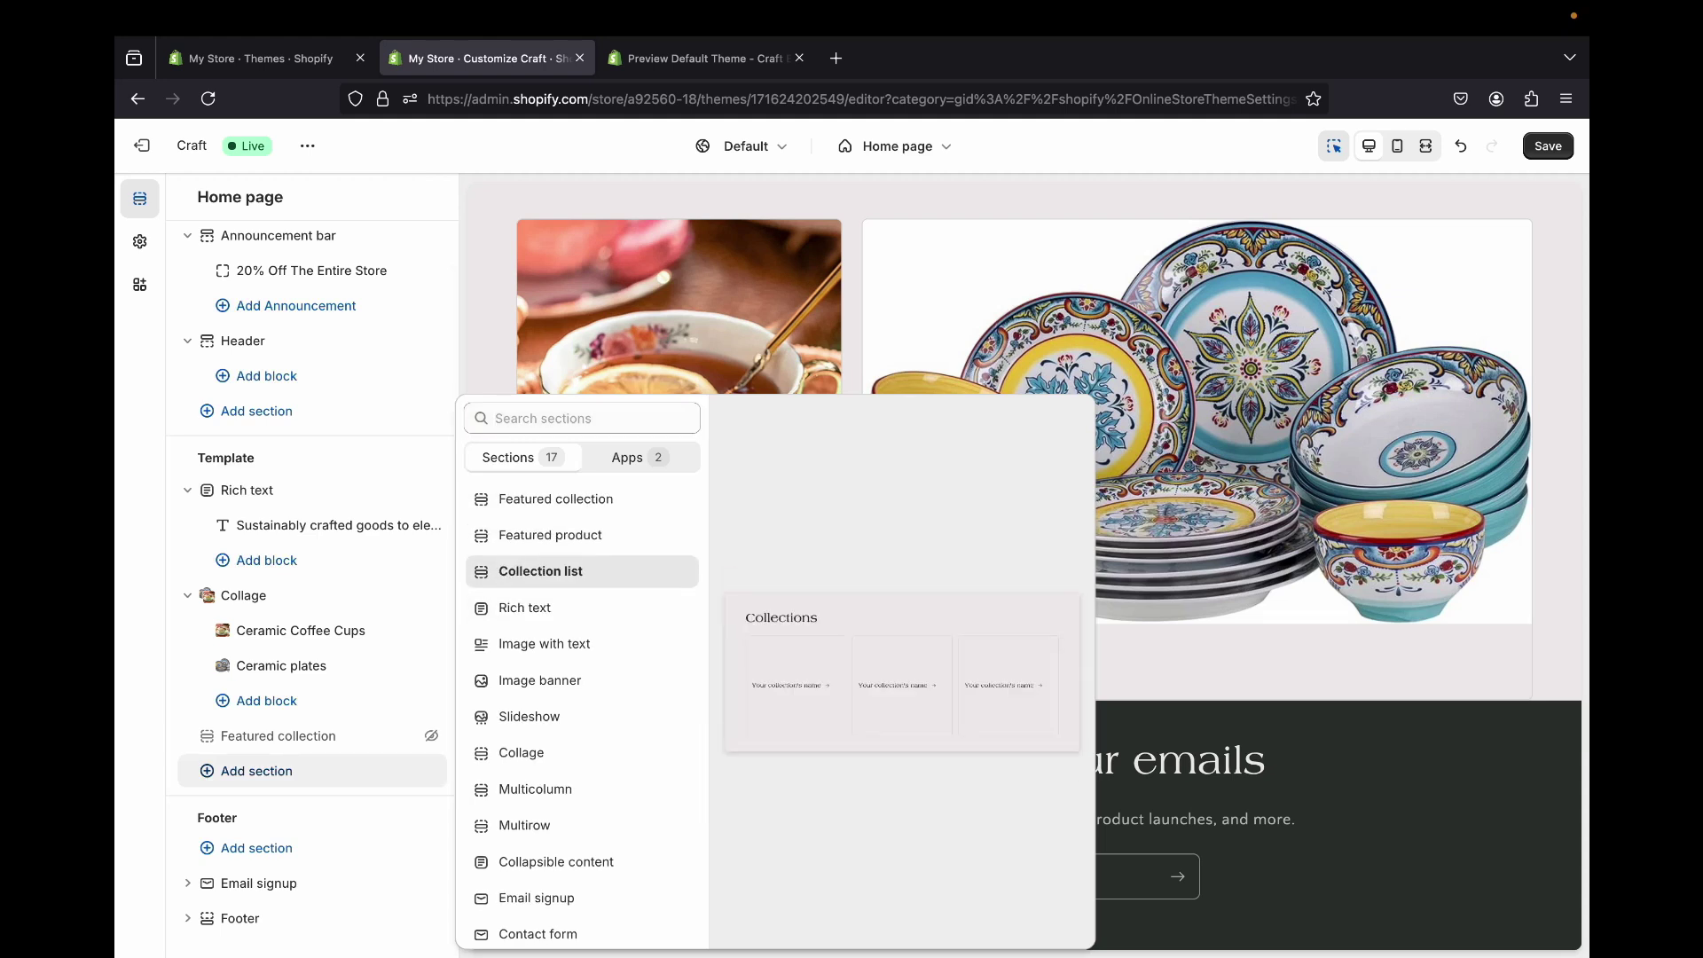
key("Escape")
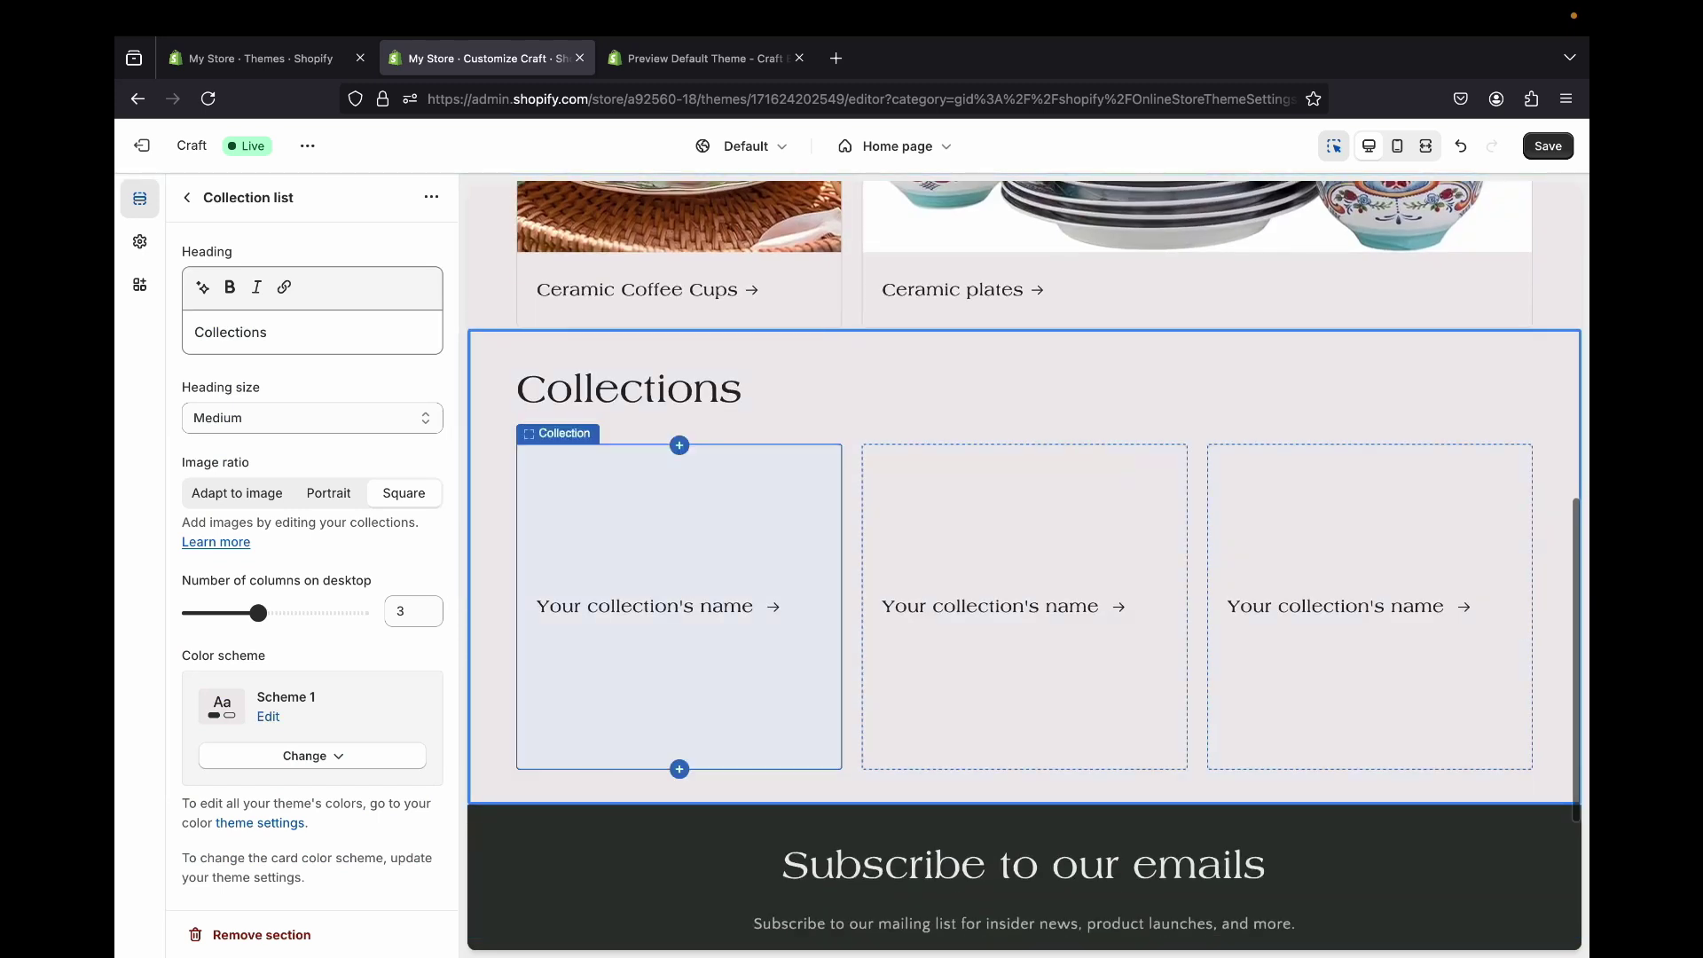
- Assign the Clear Plates collection to the first block of the Collection list section
left_click(679, 606)
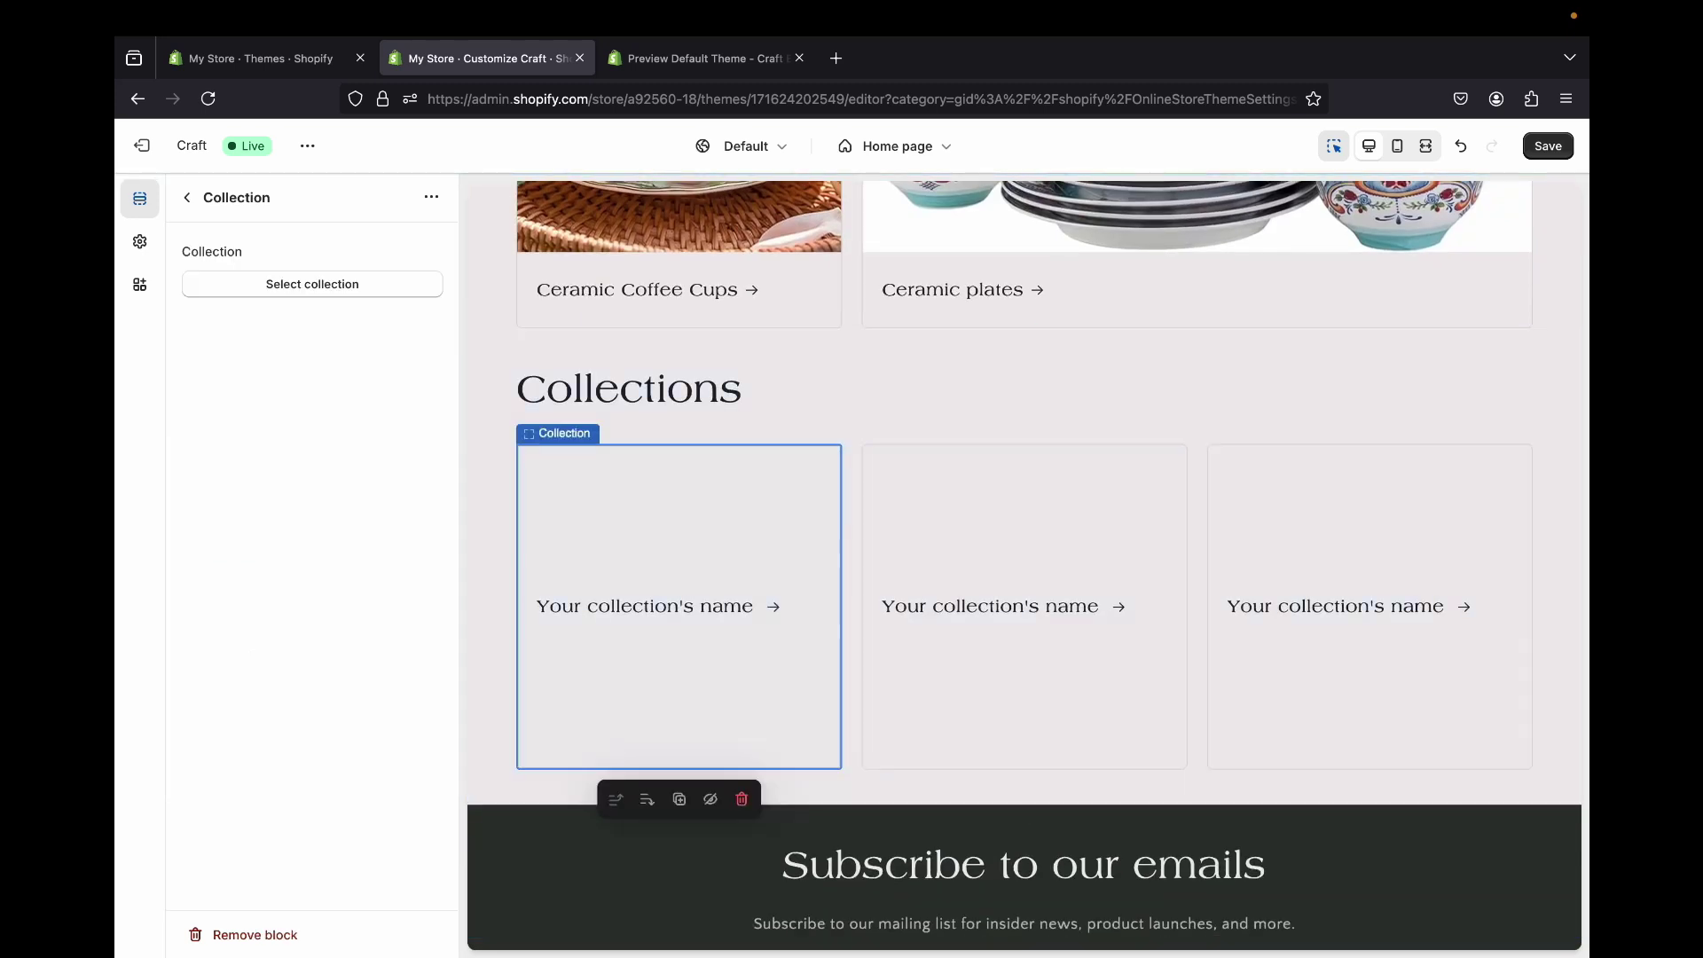
left_click(312, 284)
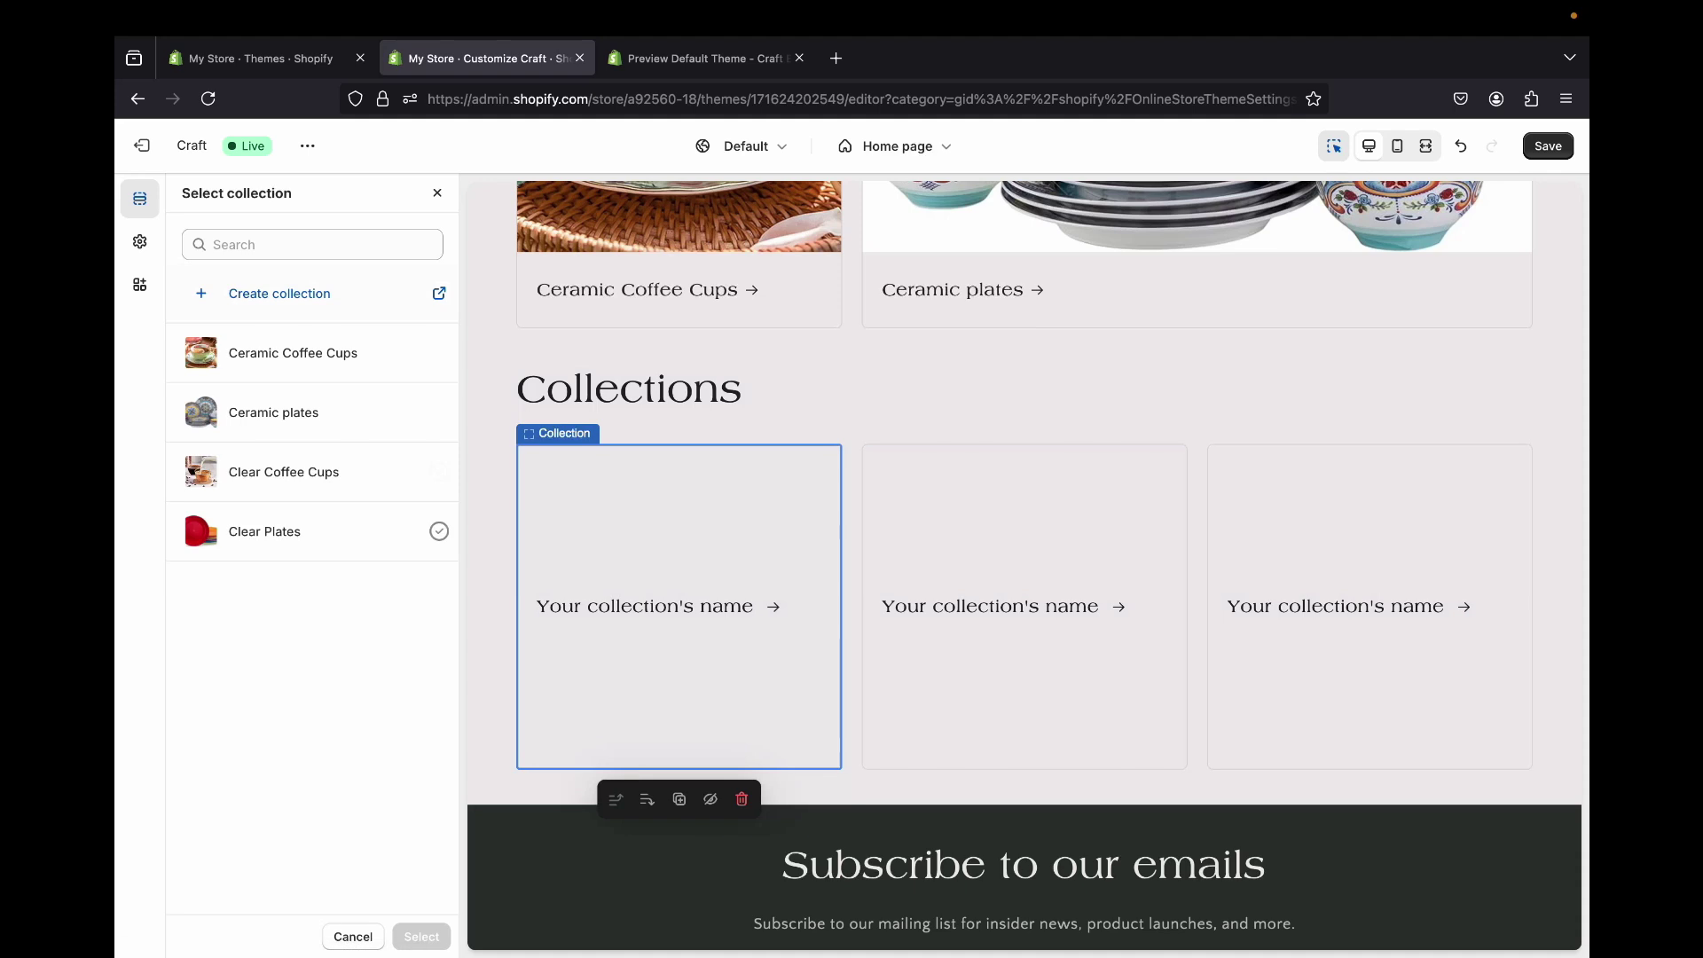
left_click(311, 531)
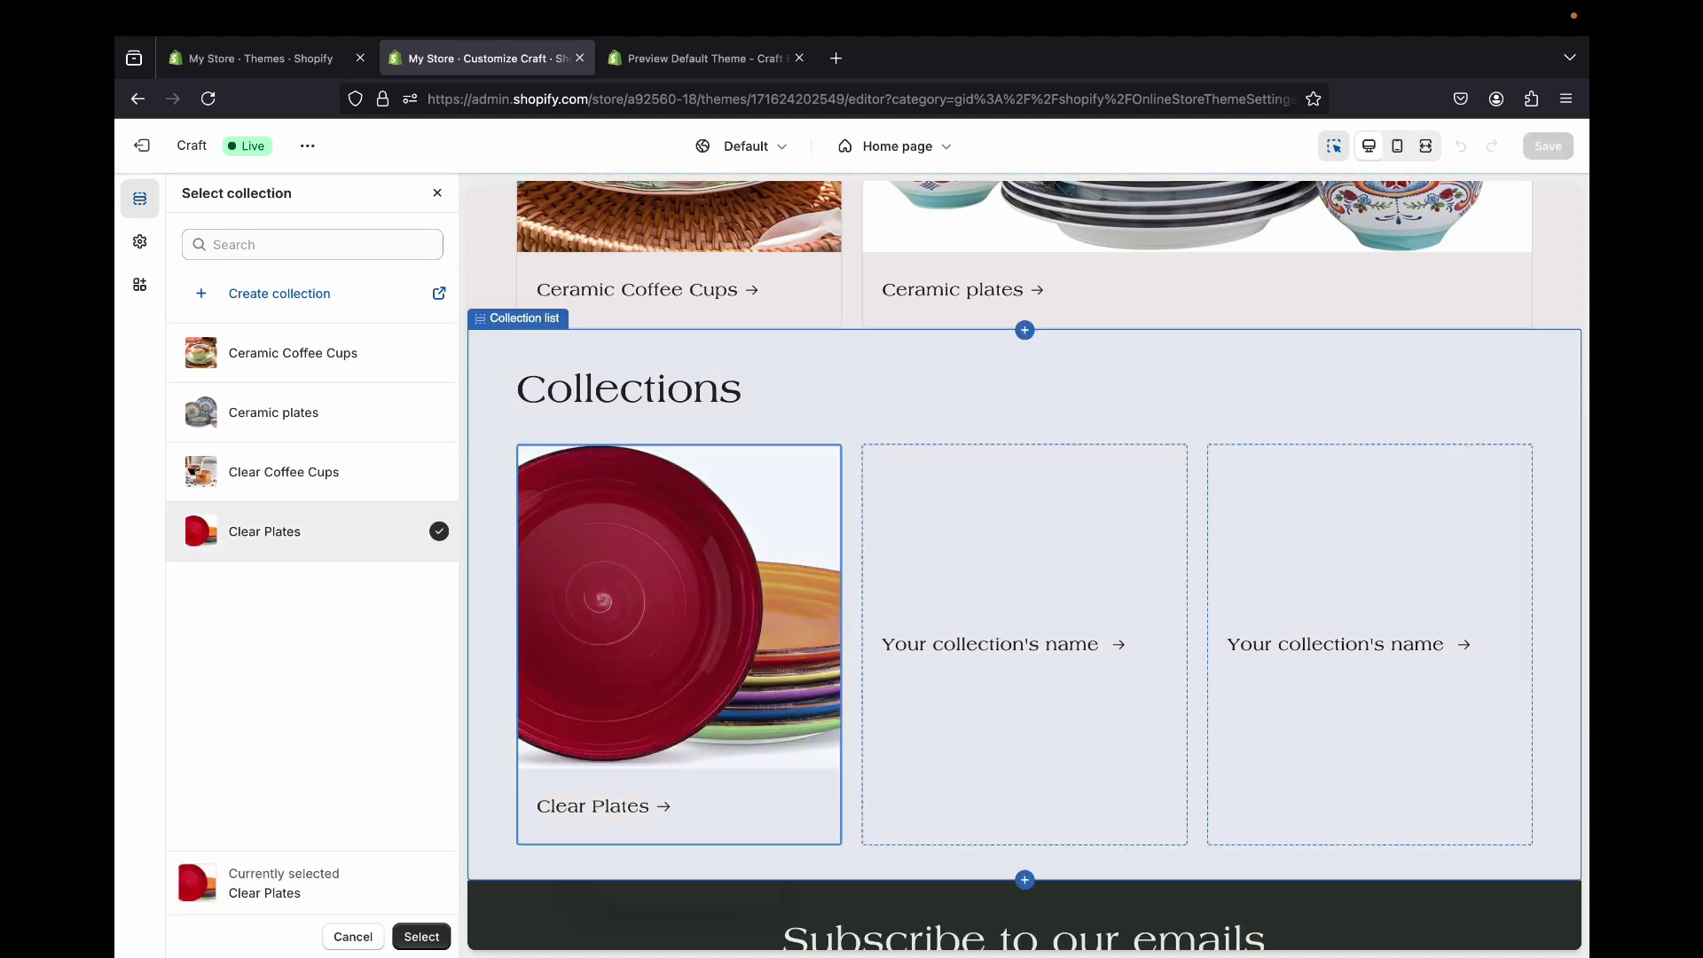
left_click(421, 936)
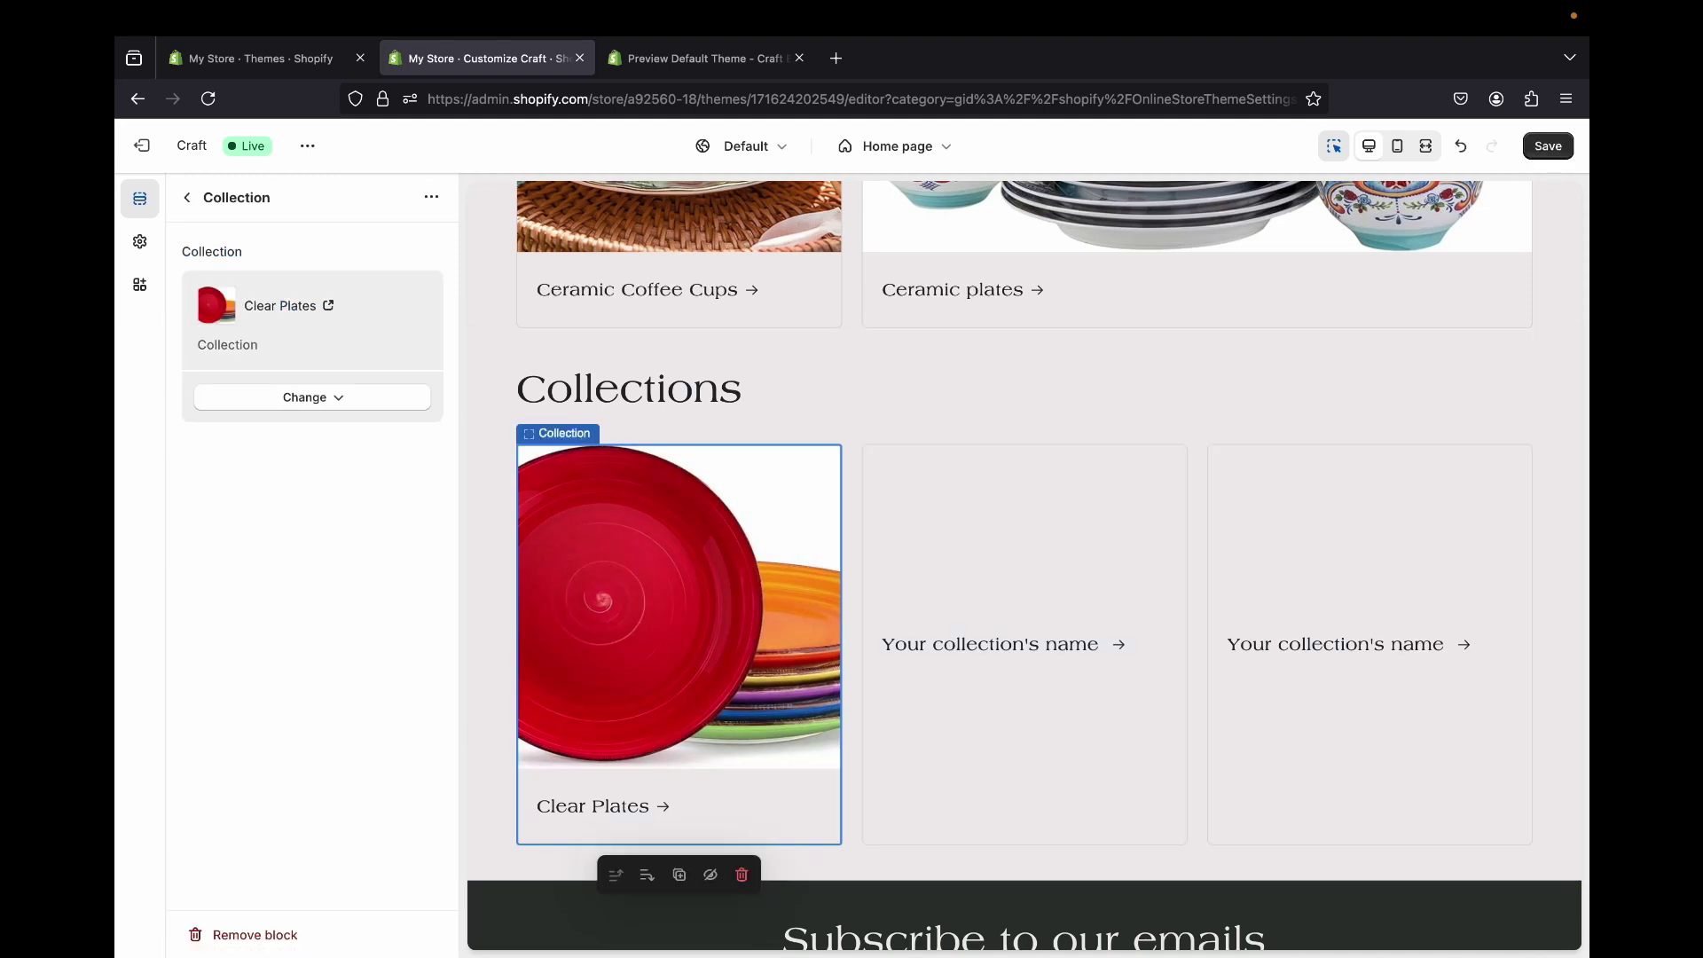
- Try to assign the Ceramic Coffee Cups collection to the second block of the Collection list section
left_click(1024, 644)
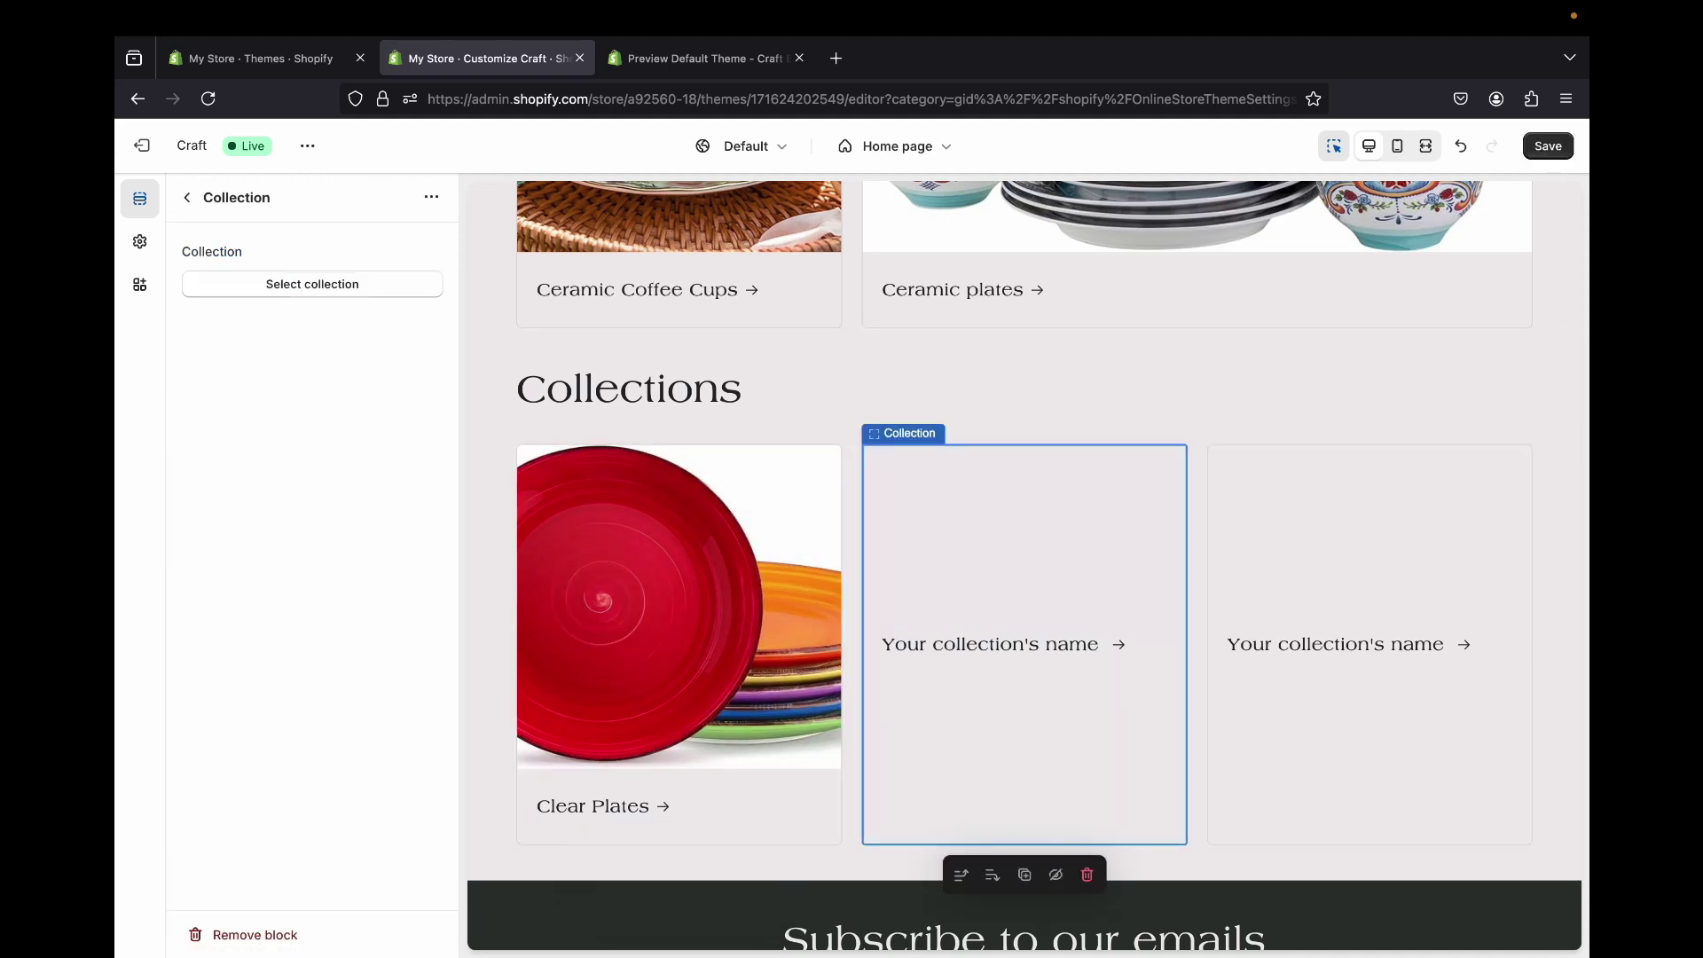
left_click(312, 284)
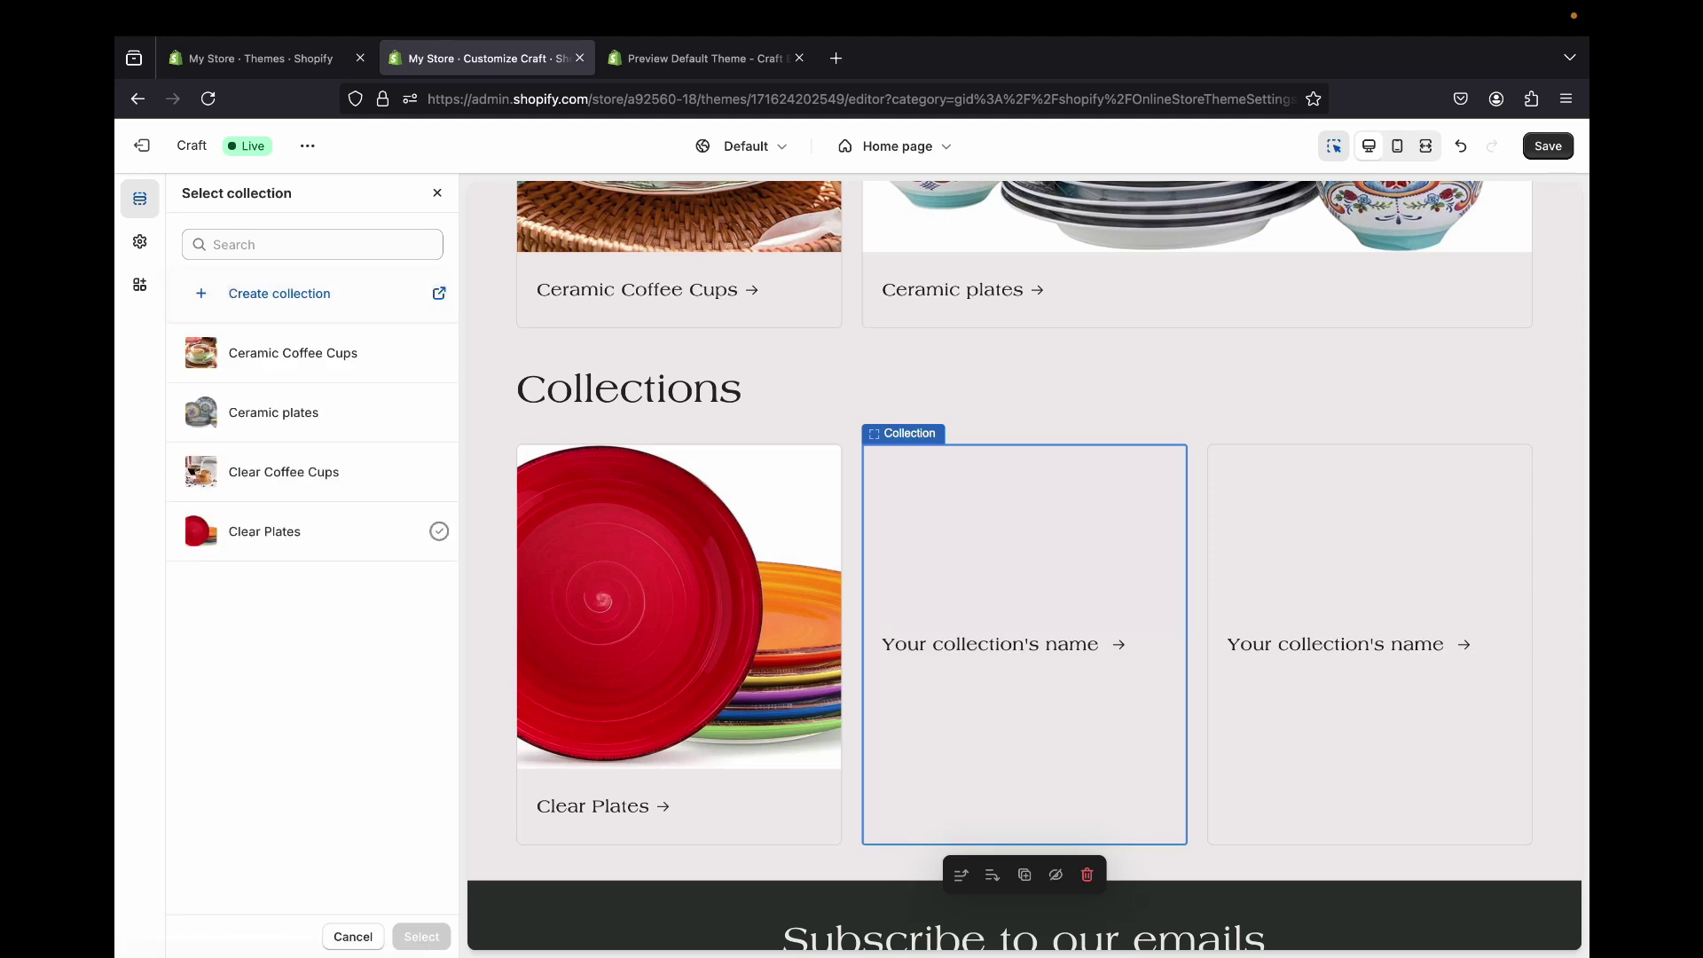
left_click(439, 352)
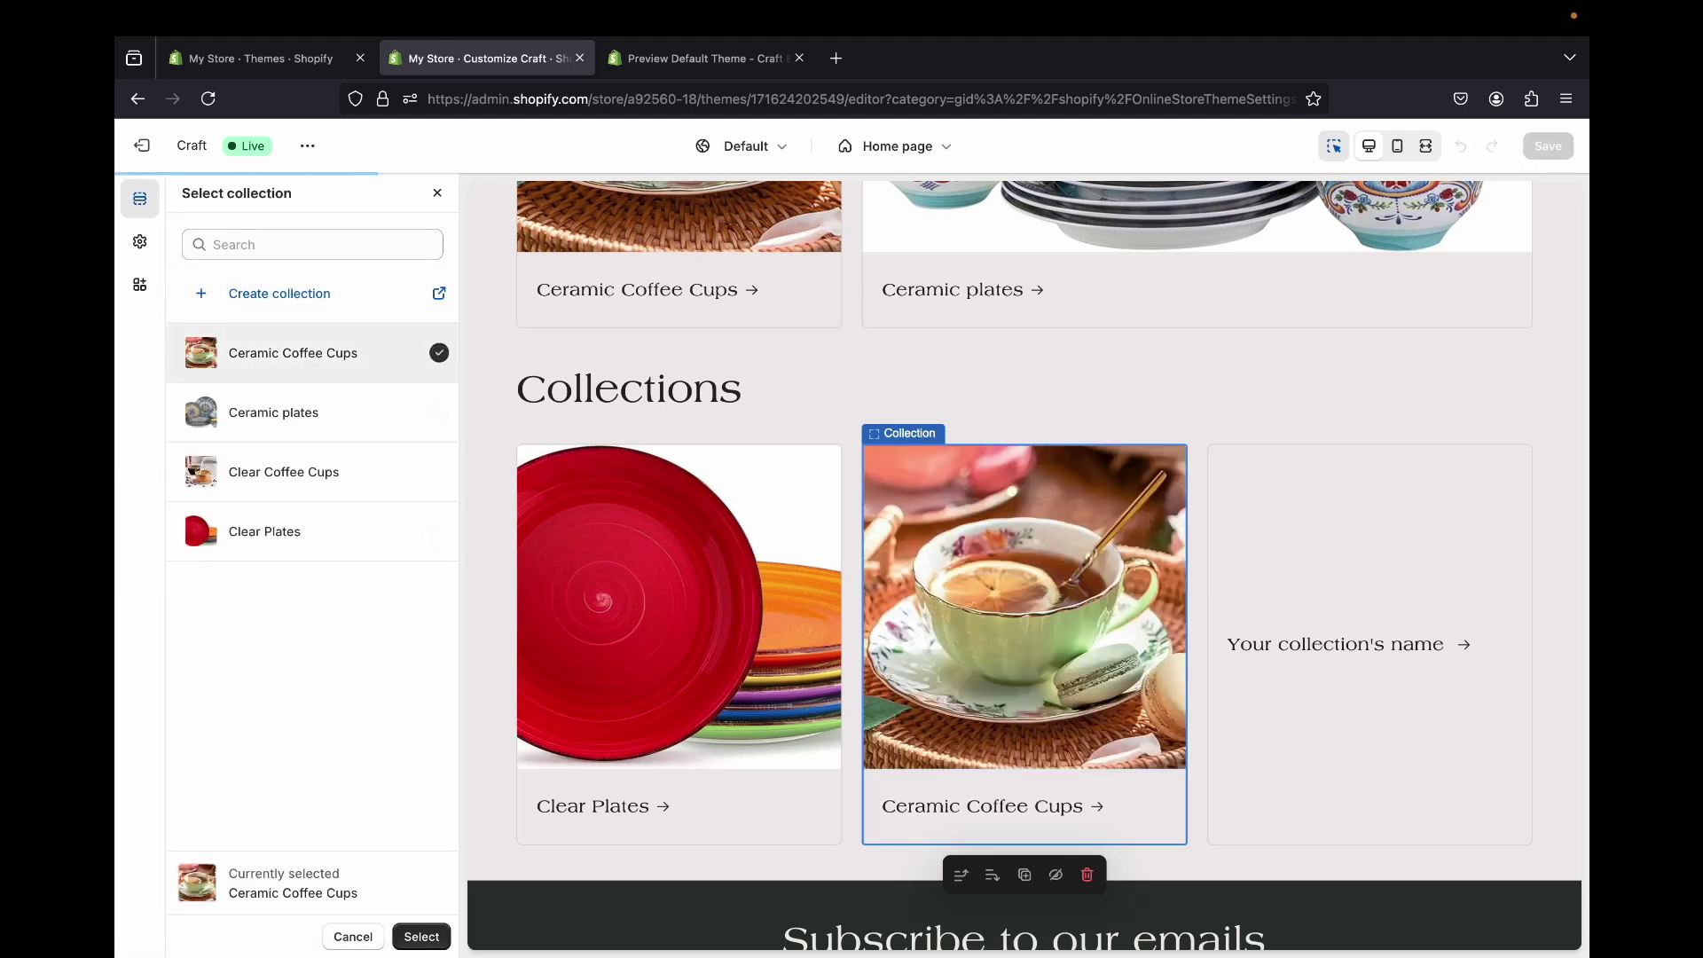
- Assign Clear Coffee Cups to the third block of the Collection list and change the first block's collection to Ceramic Coffee Cups
left_click(1369, 644)
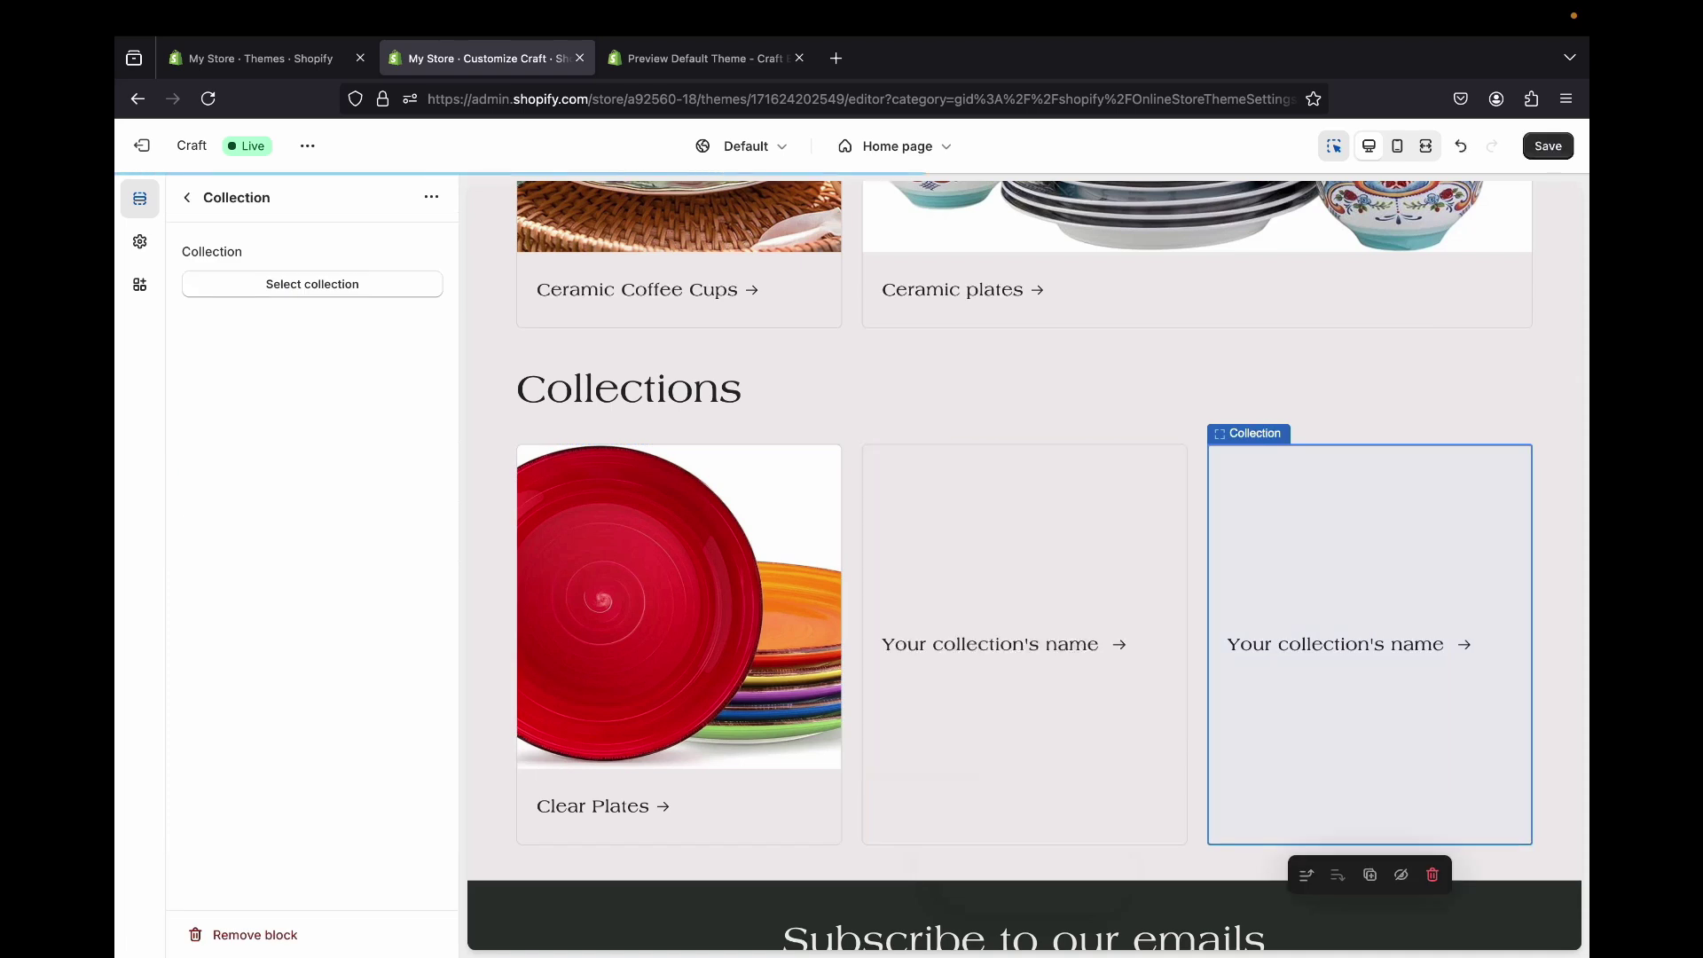
left_click(311, 283)
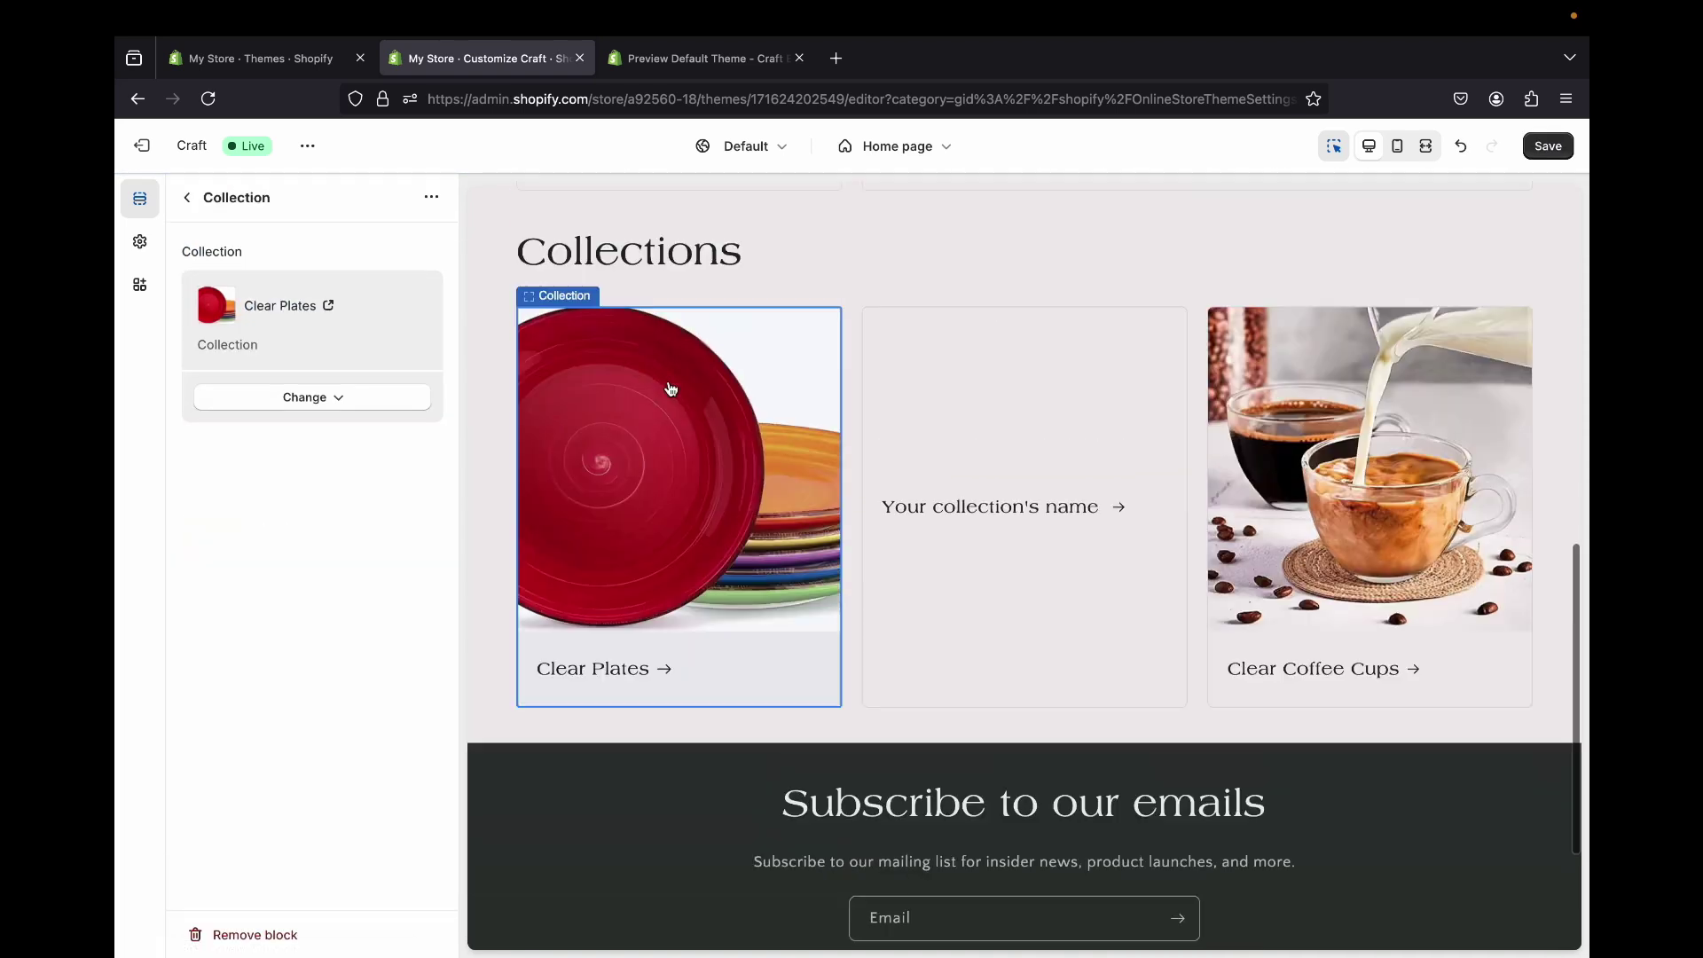
left_click(312, 396)
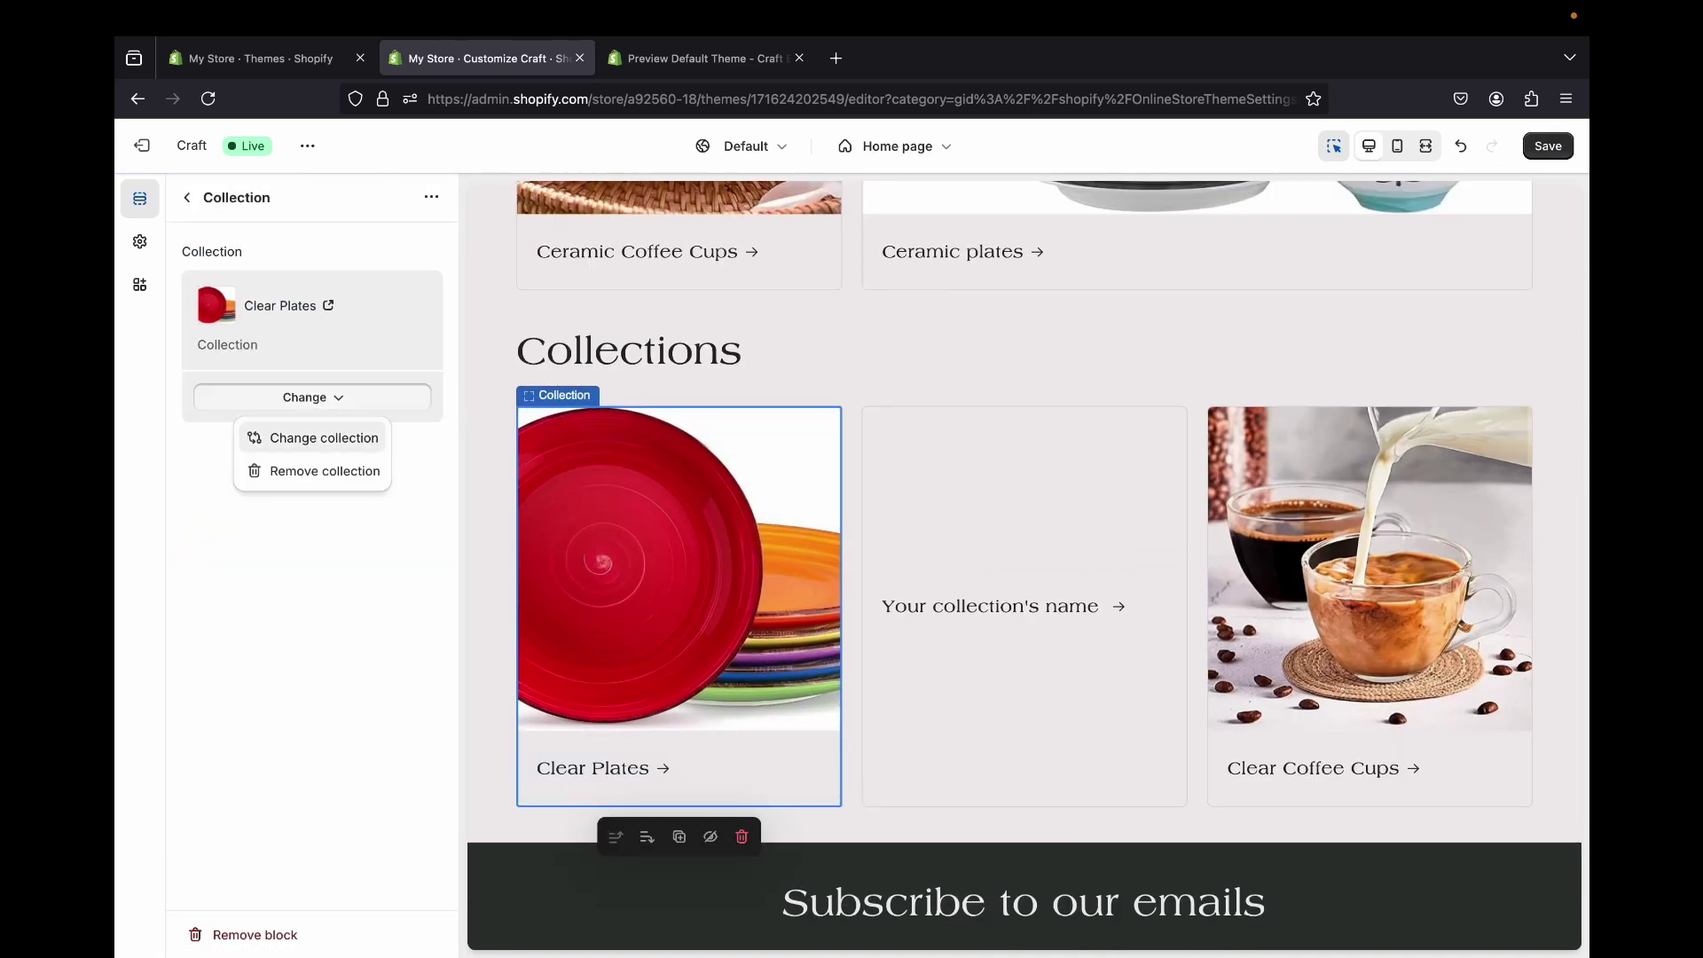
left_click(296, 438)
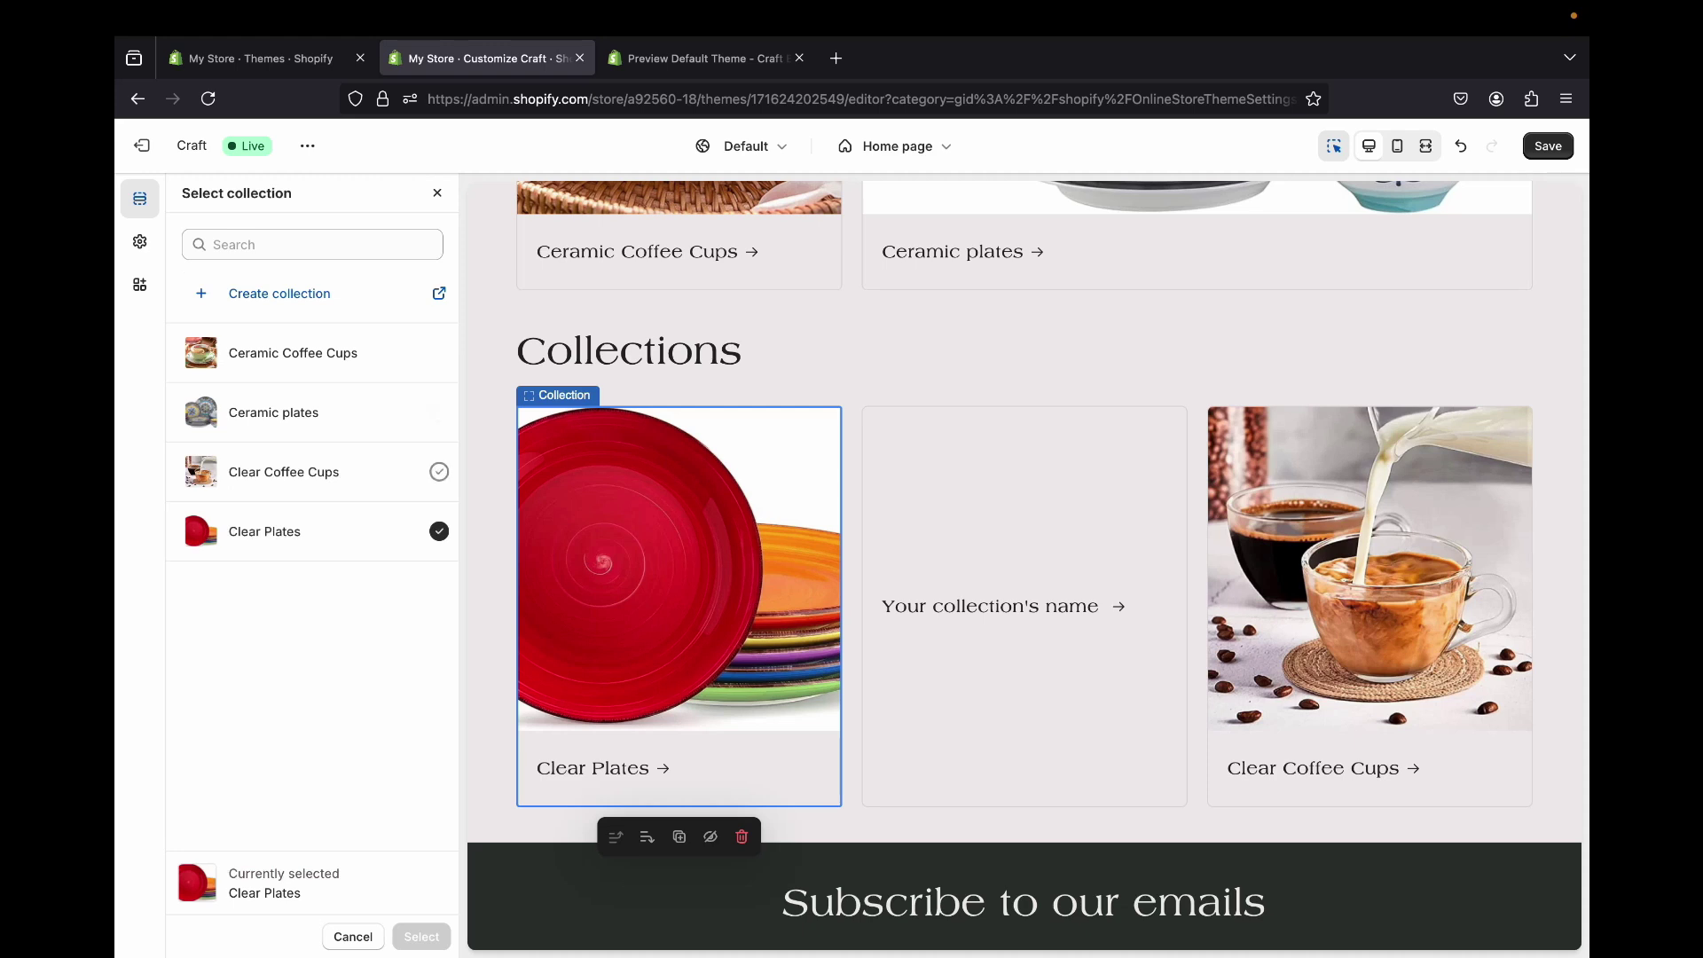
left_click(312, 352)
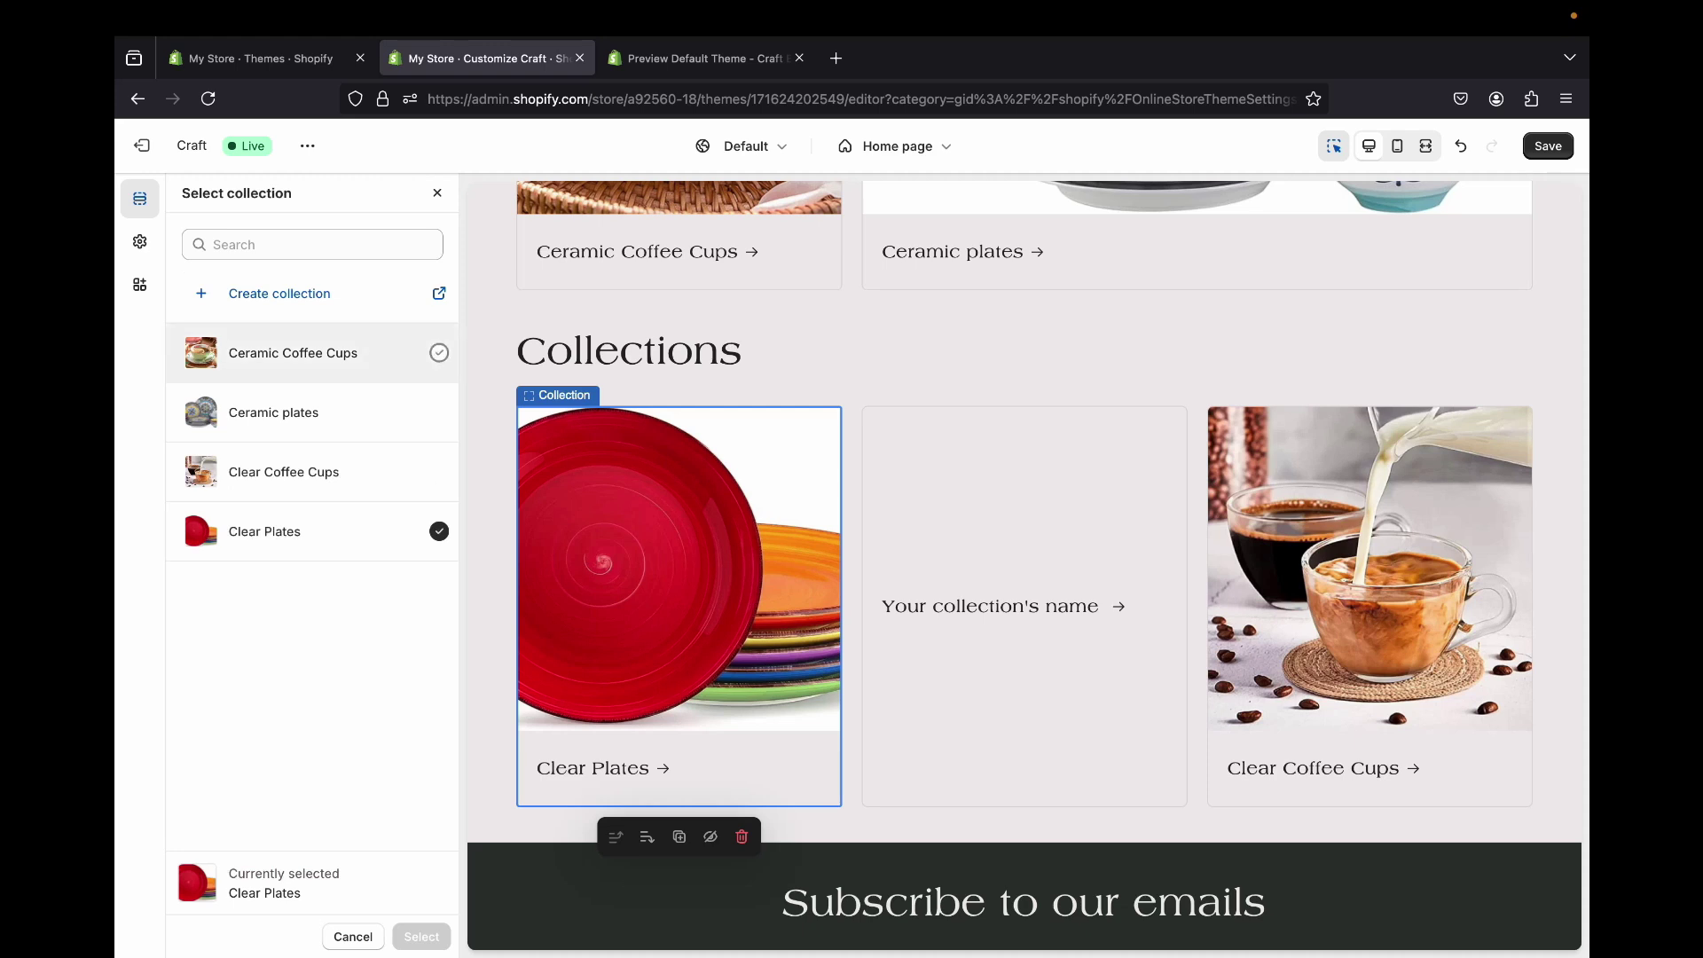
left_click(421, 937)
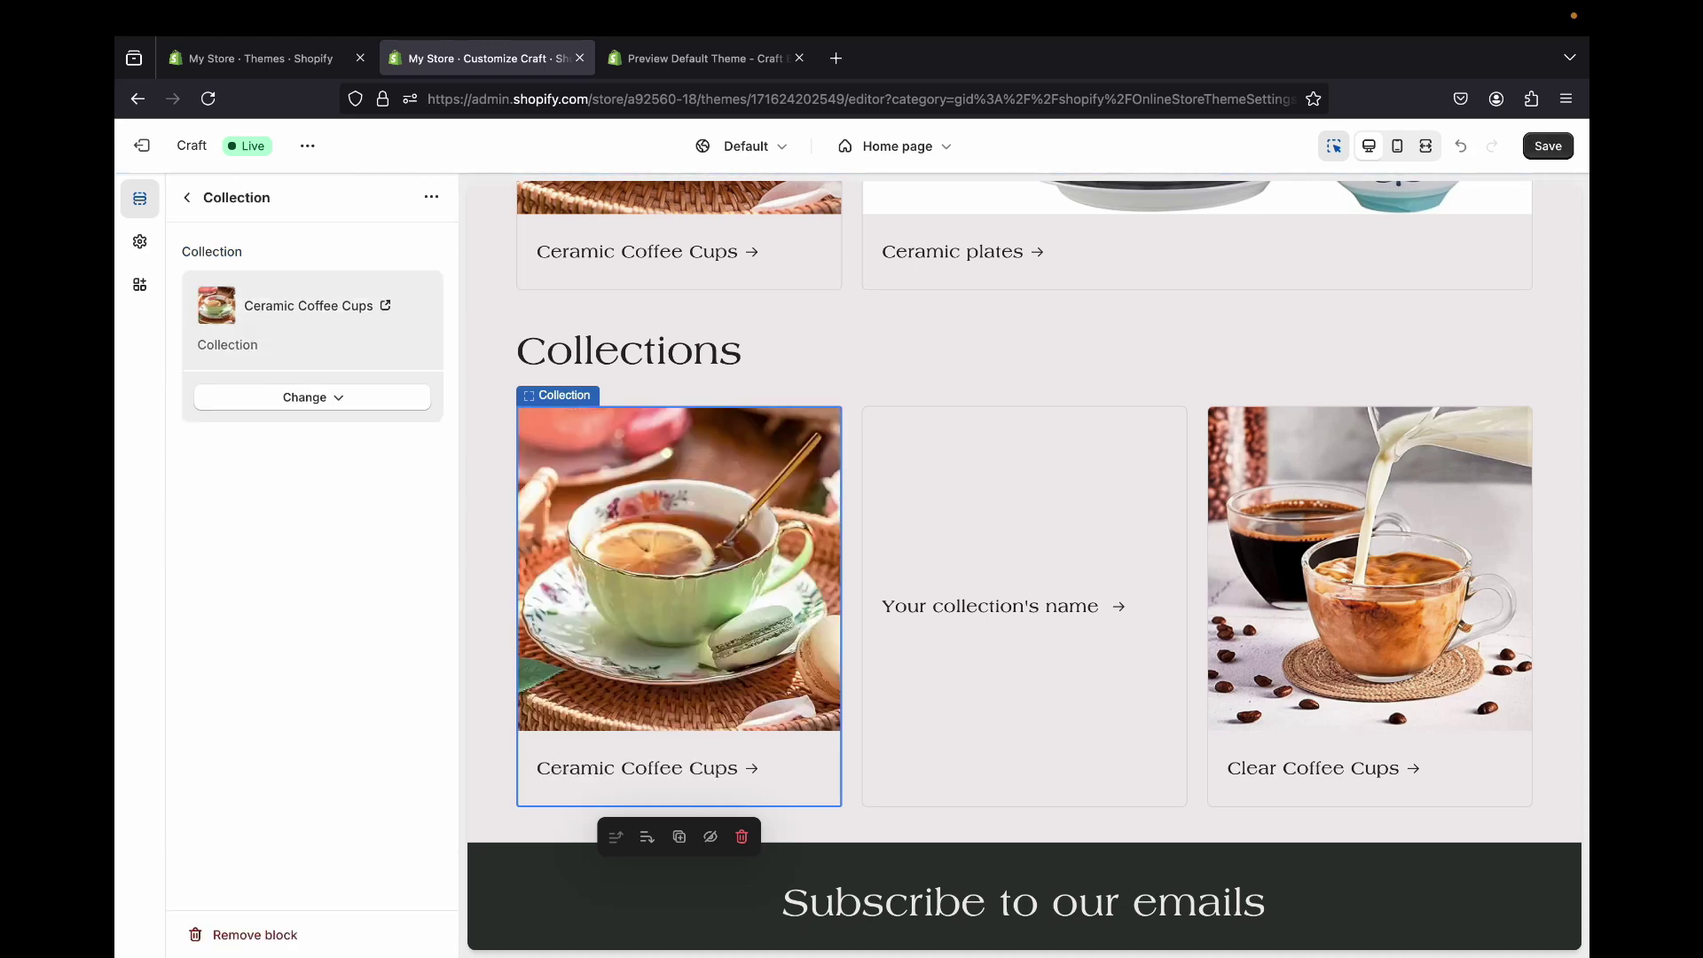
- Assign the Ceramic plates collection to the empty second block of the Collection list section
left_click(1023, 606)
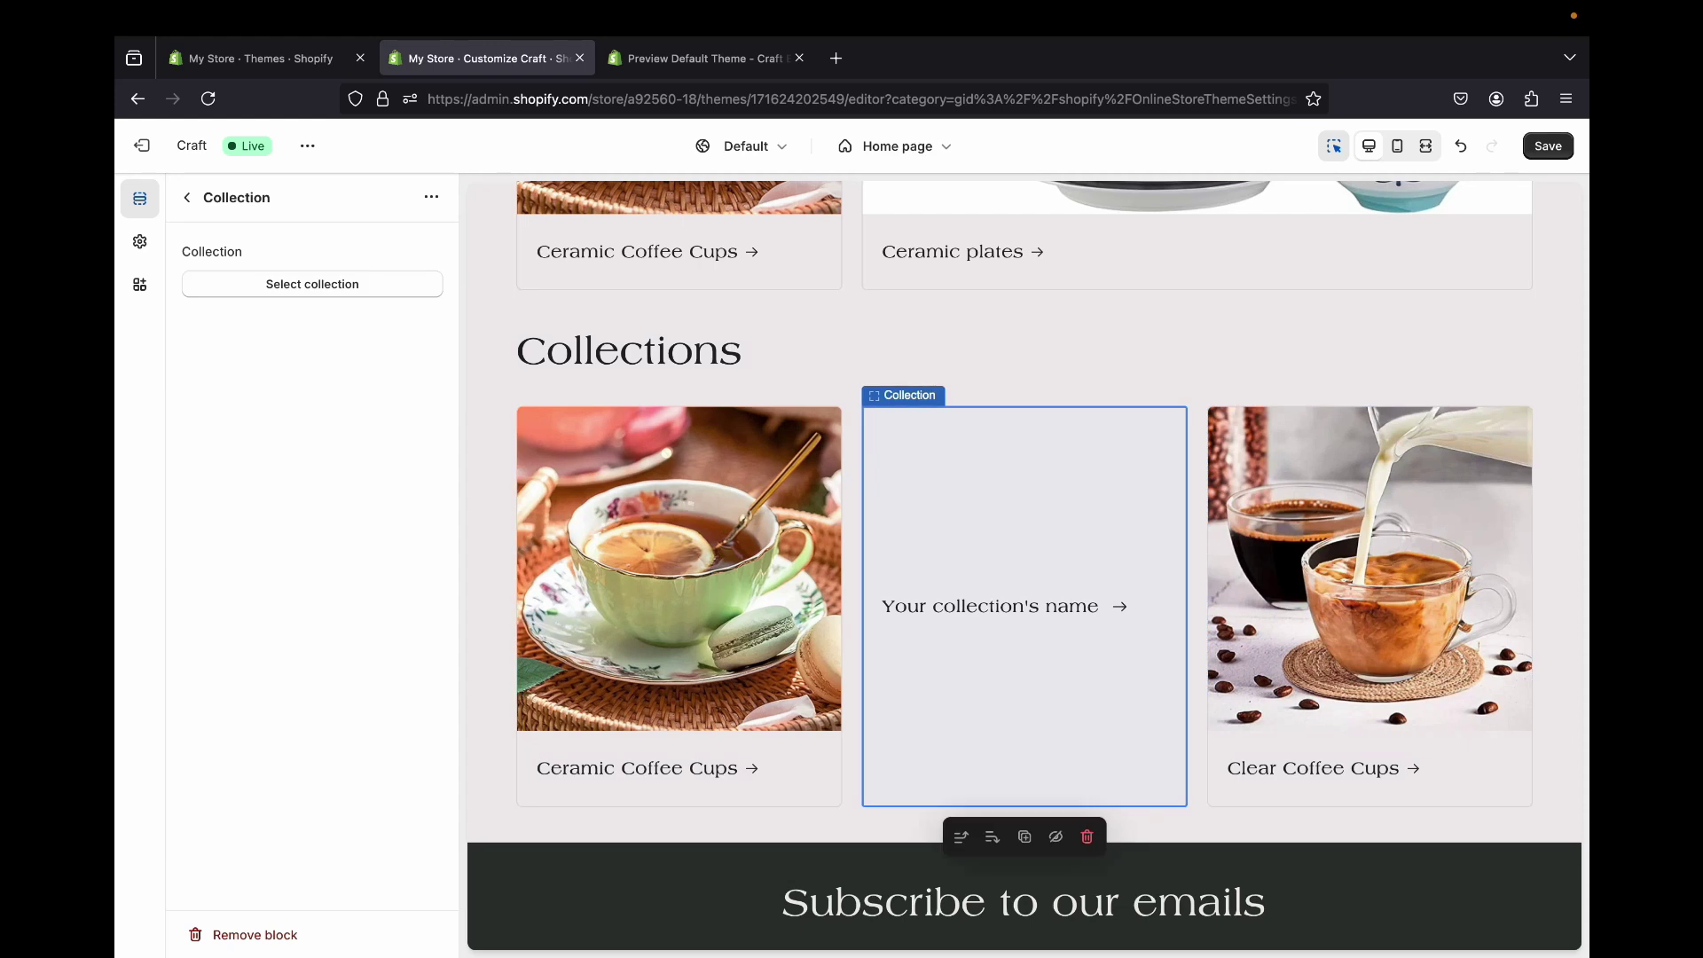
left_click(355, 277)
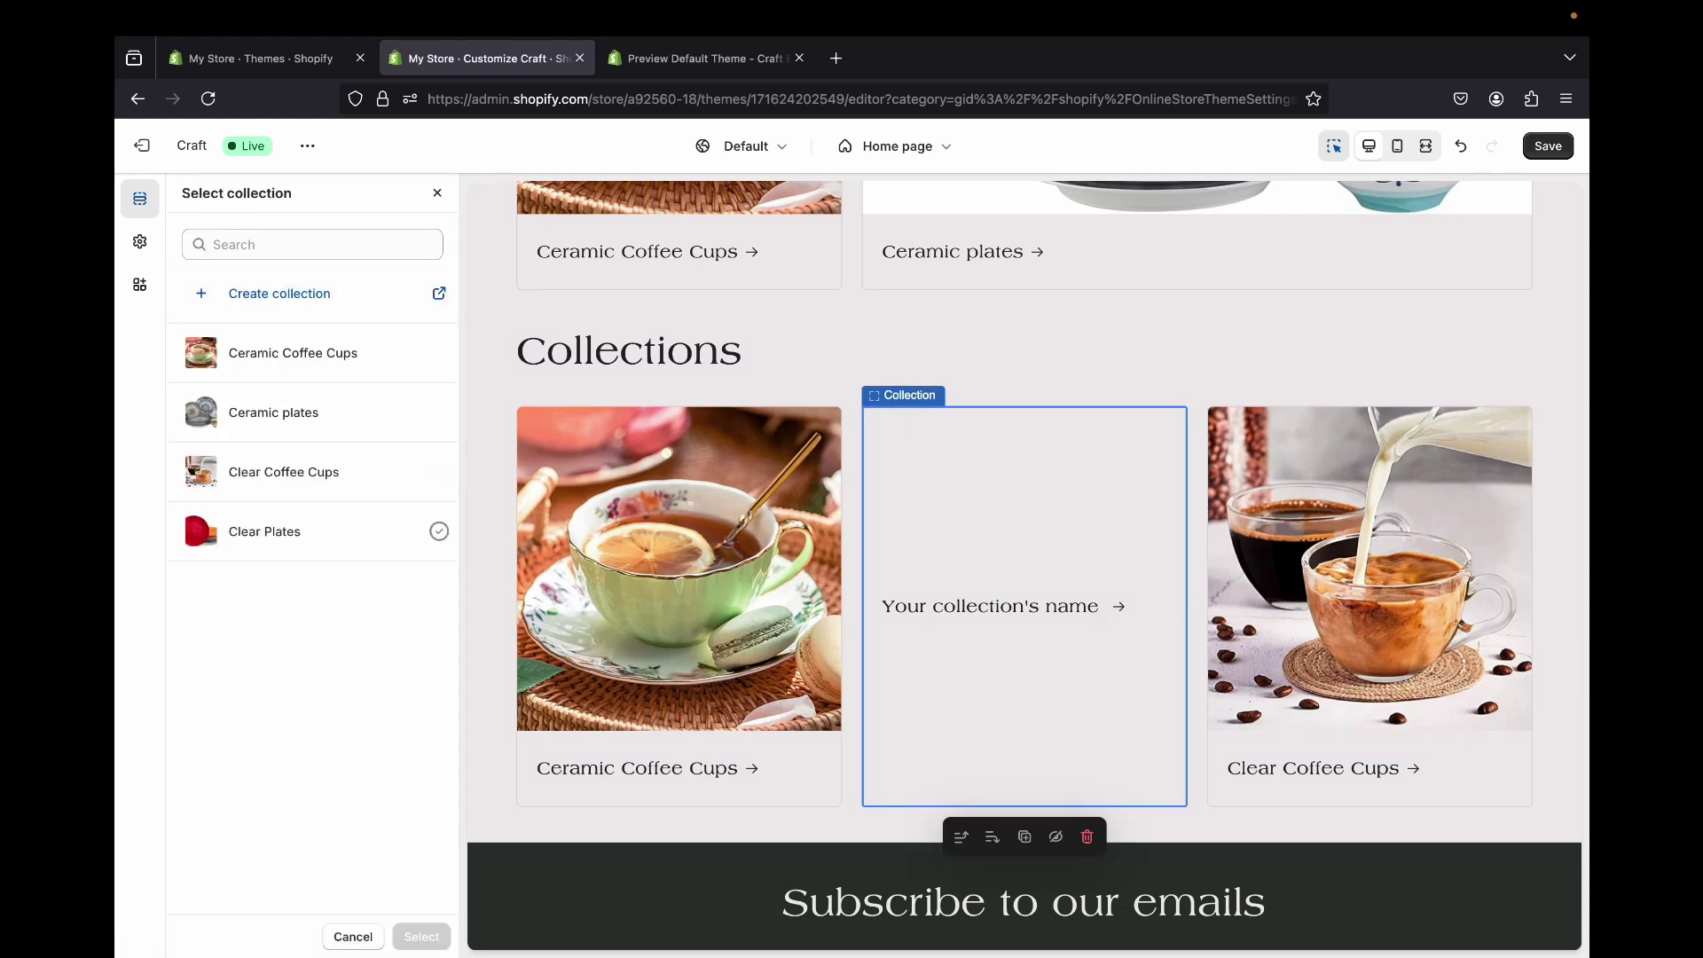
left_click(355, 412)
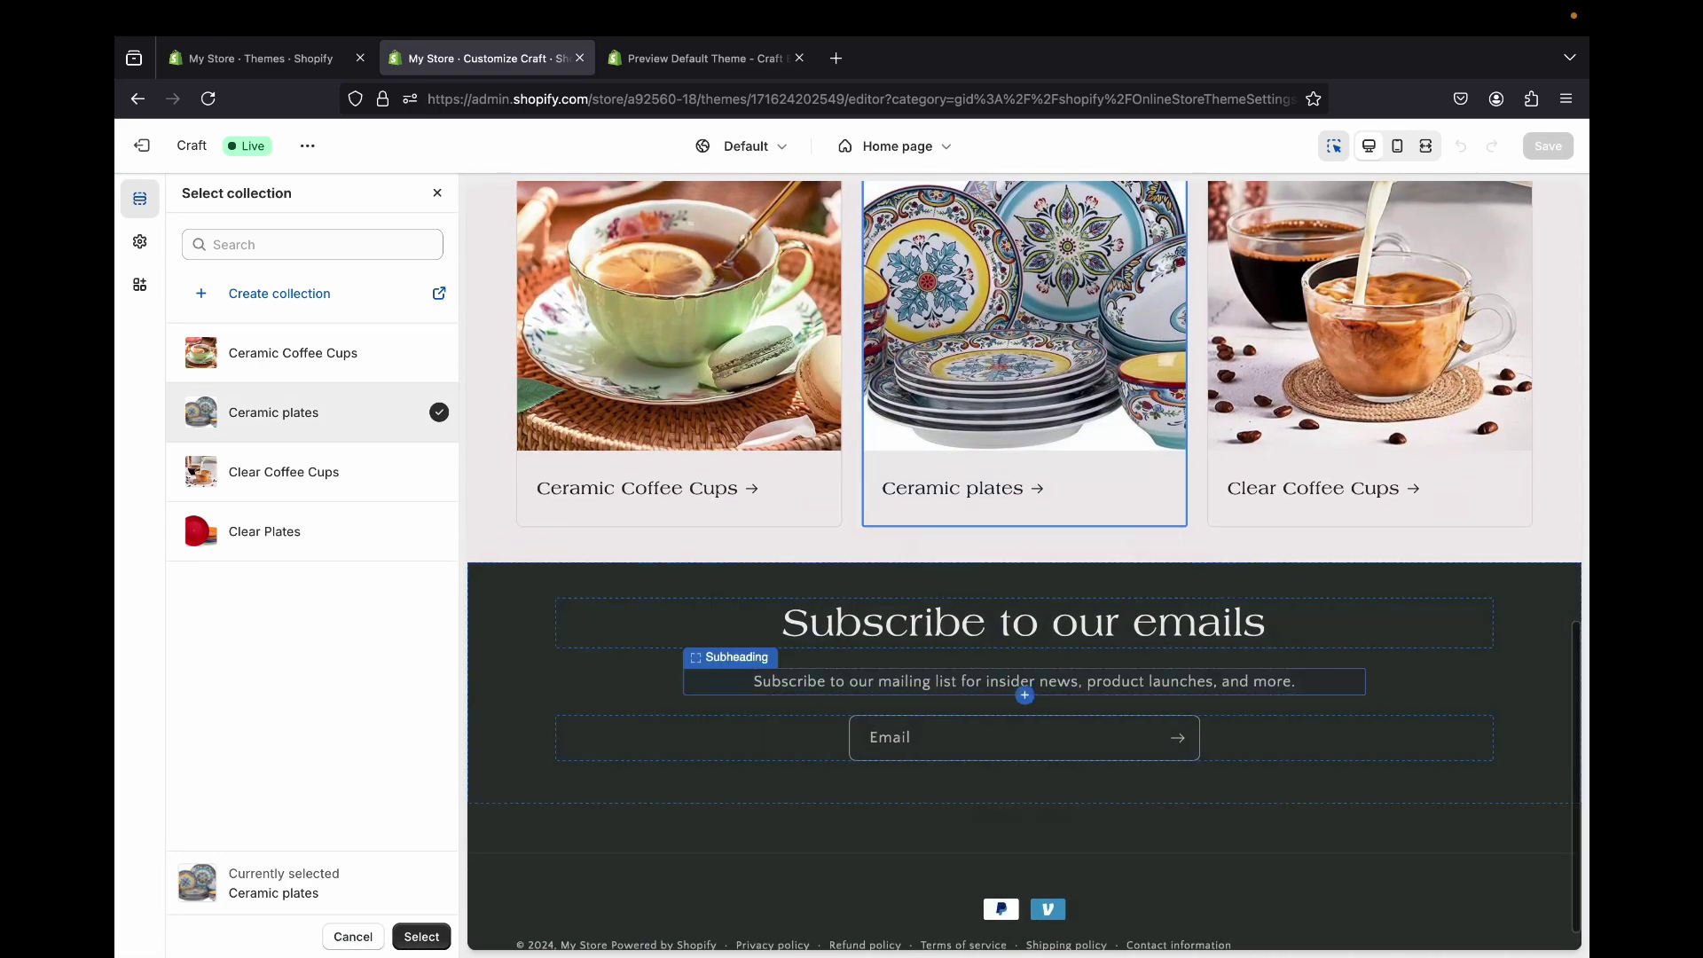
scroll(1024, 682, "up", 7)
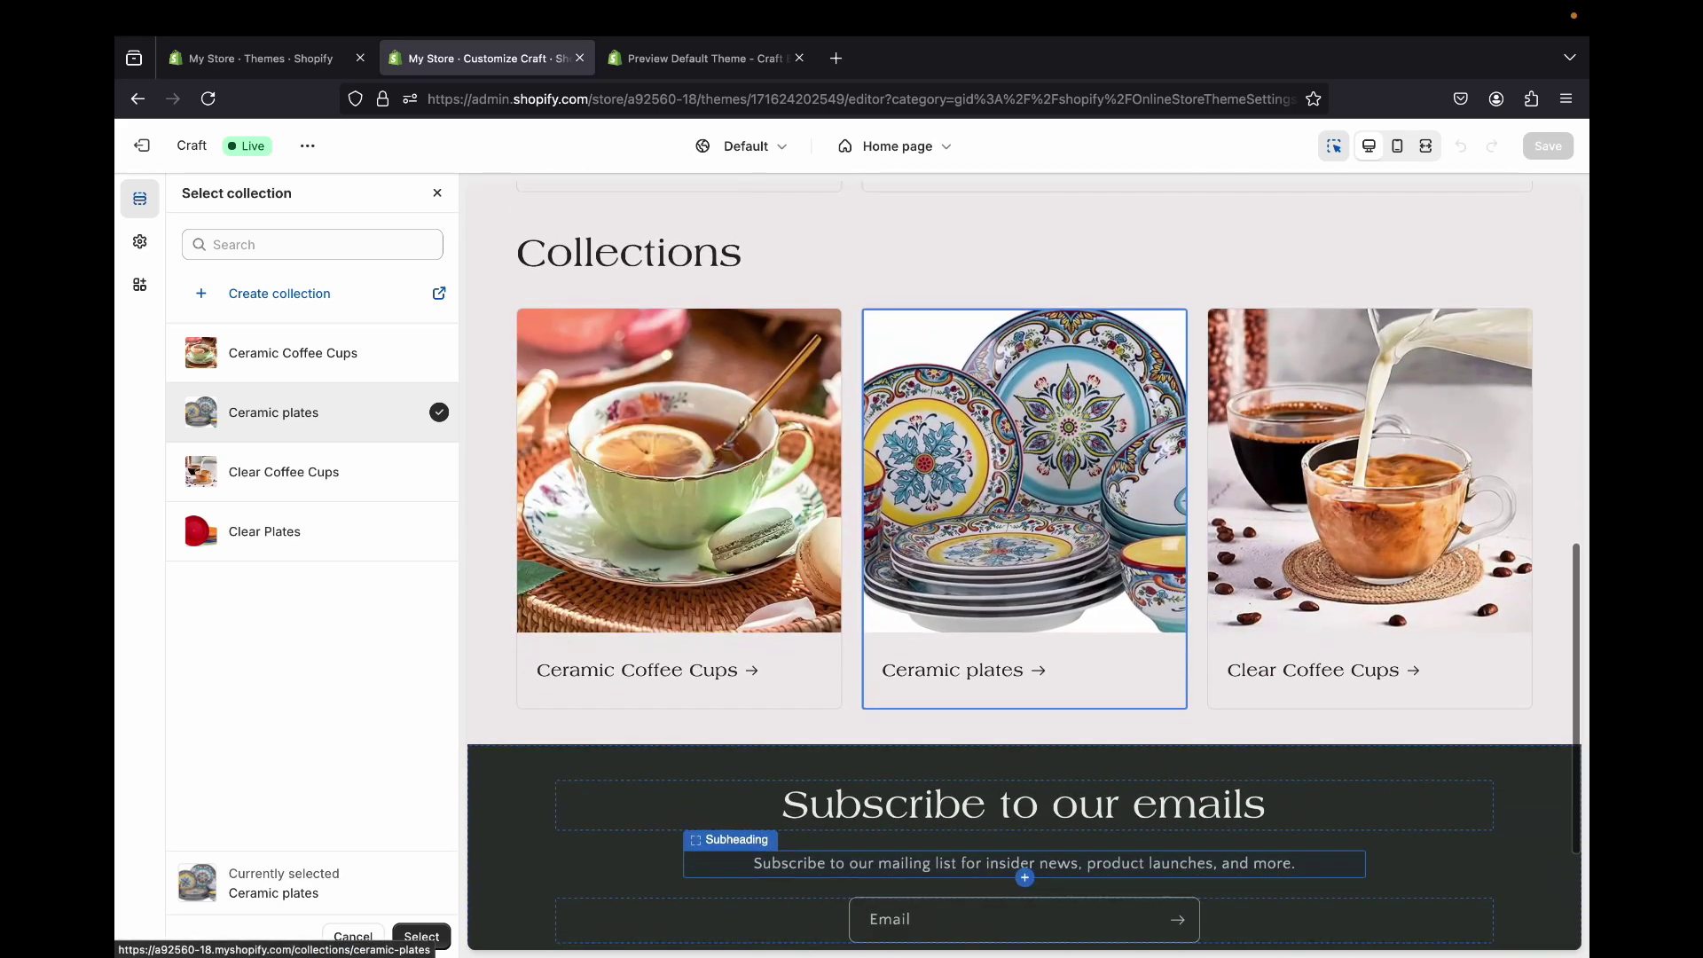
left_click(422, 936)
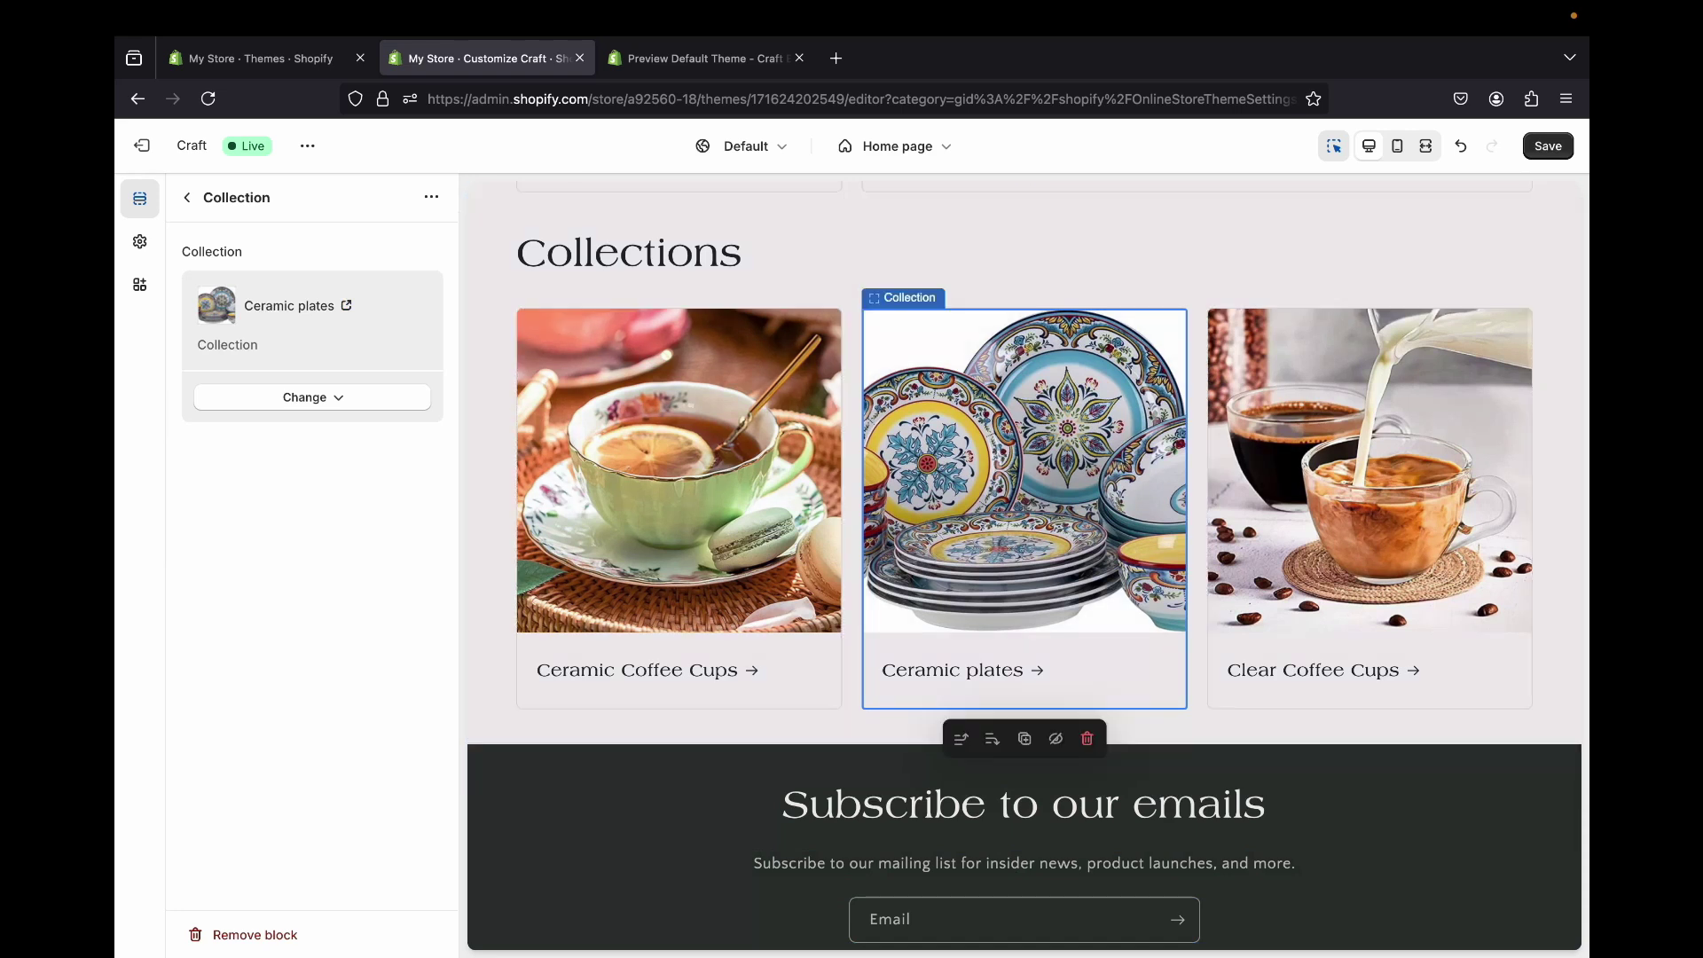
- Compare the layout and spacing of the demo store's two rows of collection tiles in the Craft theme preview
left_click(680, 58)
scroll(852, 523, "up", 6)
scroll(1034, 524, "down", 1)
scroll(1034, 523, "up", 3)
scroll(1034, 524, "down", 3)
scroll(851, 505, "down", 6)
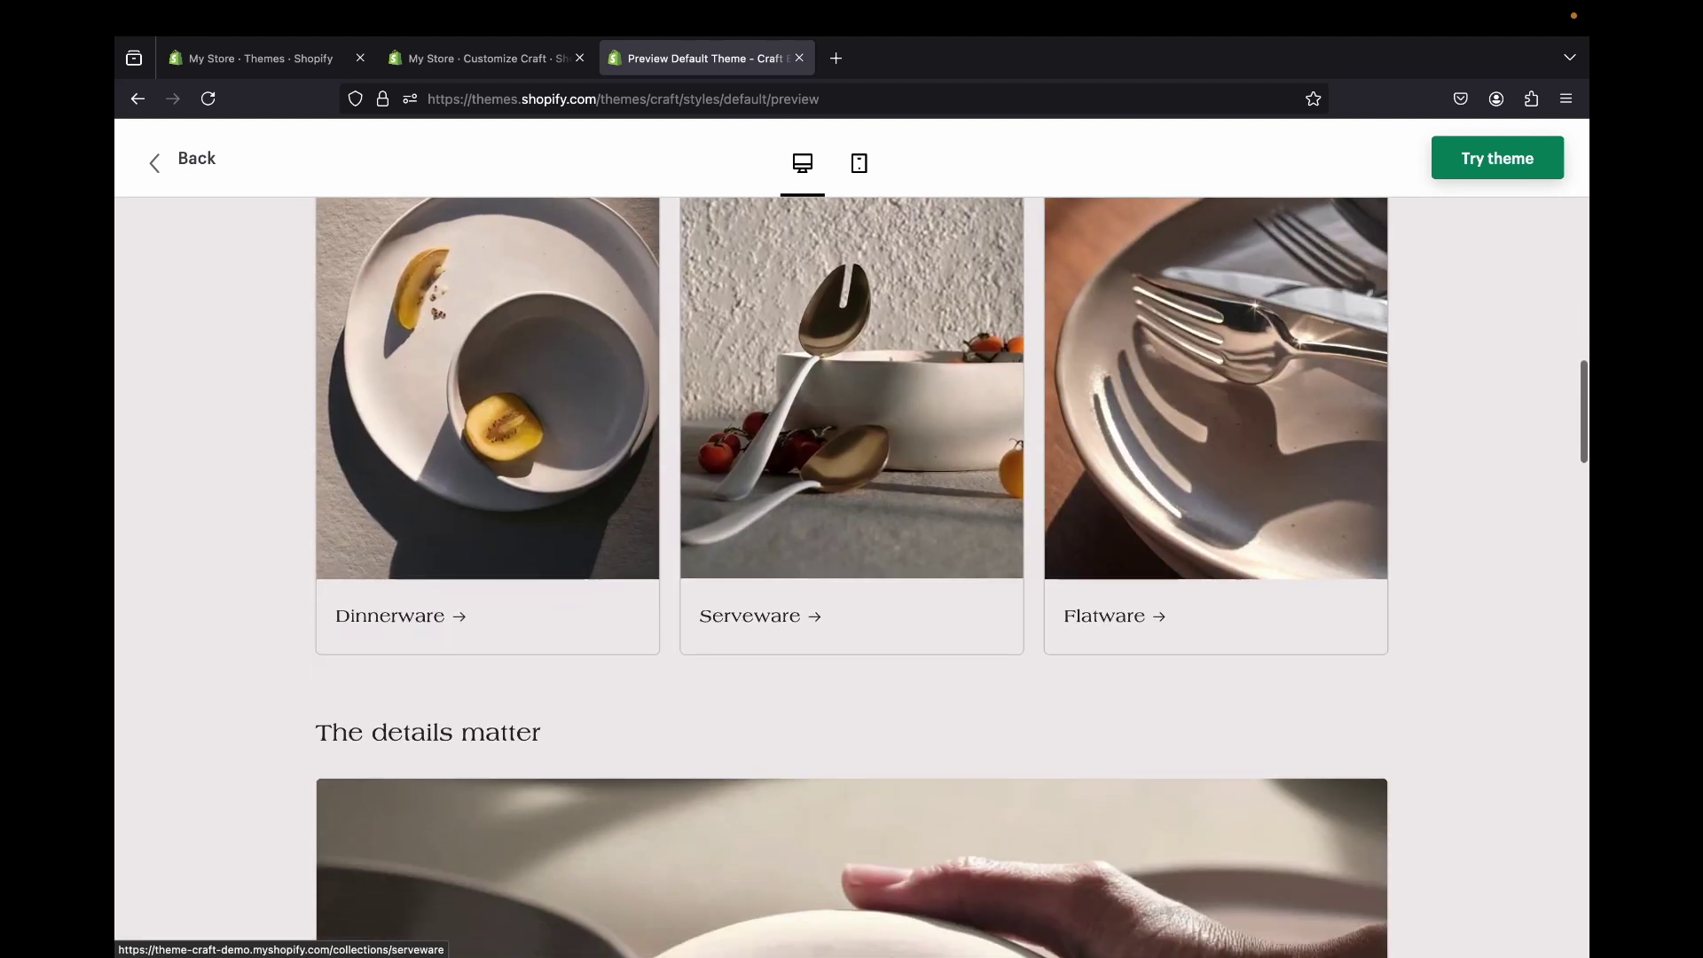
scroll(852, 506, "down", 2)
scroll(852, 505, "down", 1)
scroll(851, 506, "up", 1)
scroll(851, 505, "down", 2)
scroll(852, 577, "up", 6)
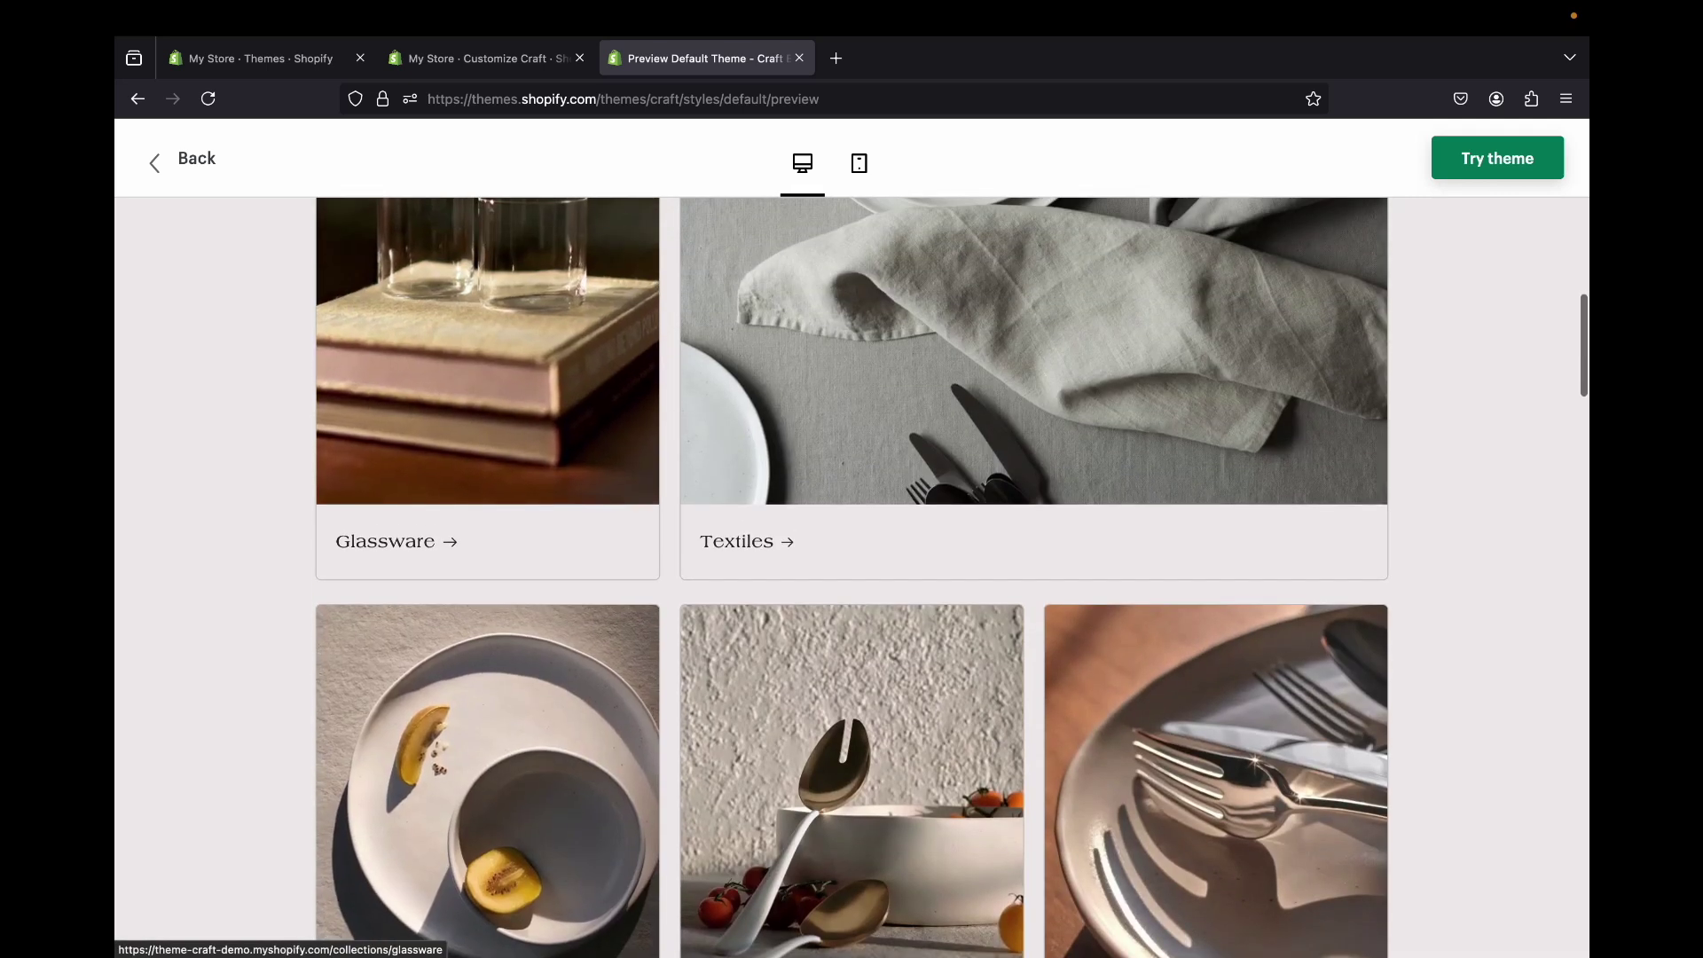
- Return to the theme editor, clear the Collection list section's heading and save the home page
left_click(479, 58)
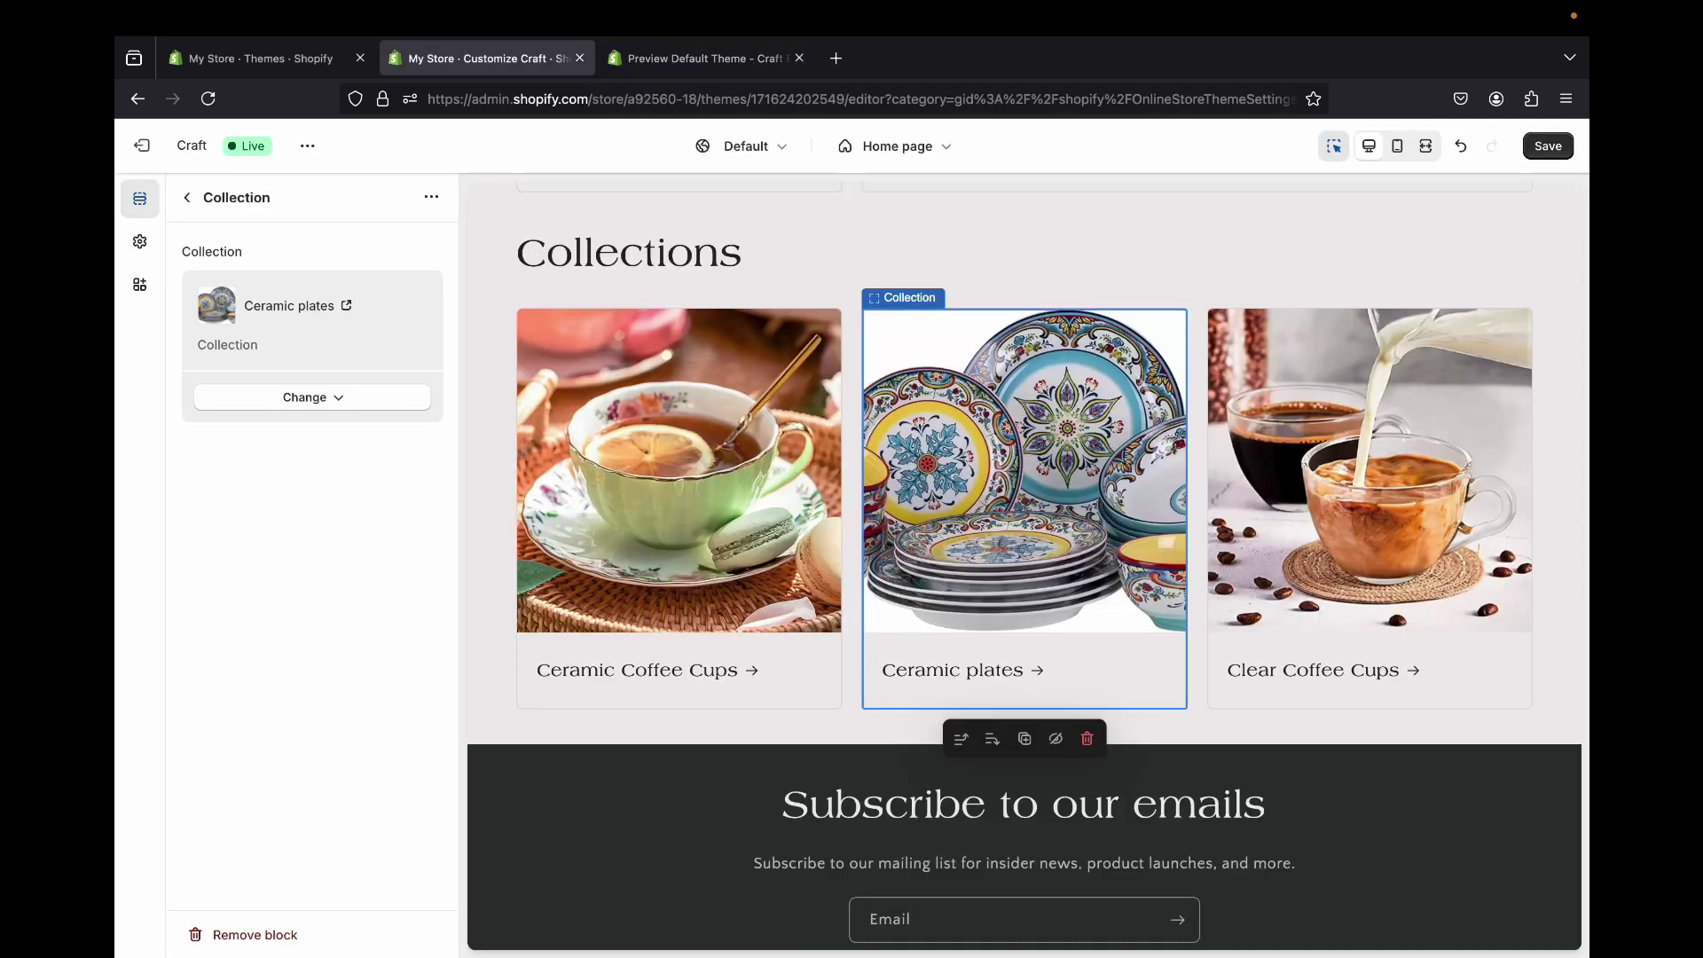
left_click(186, 197)
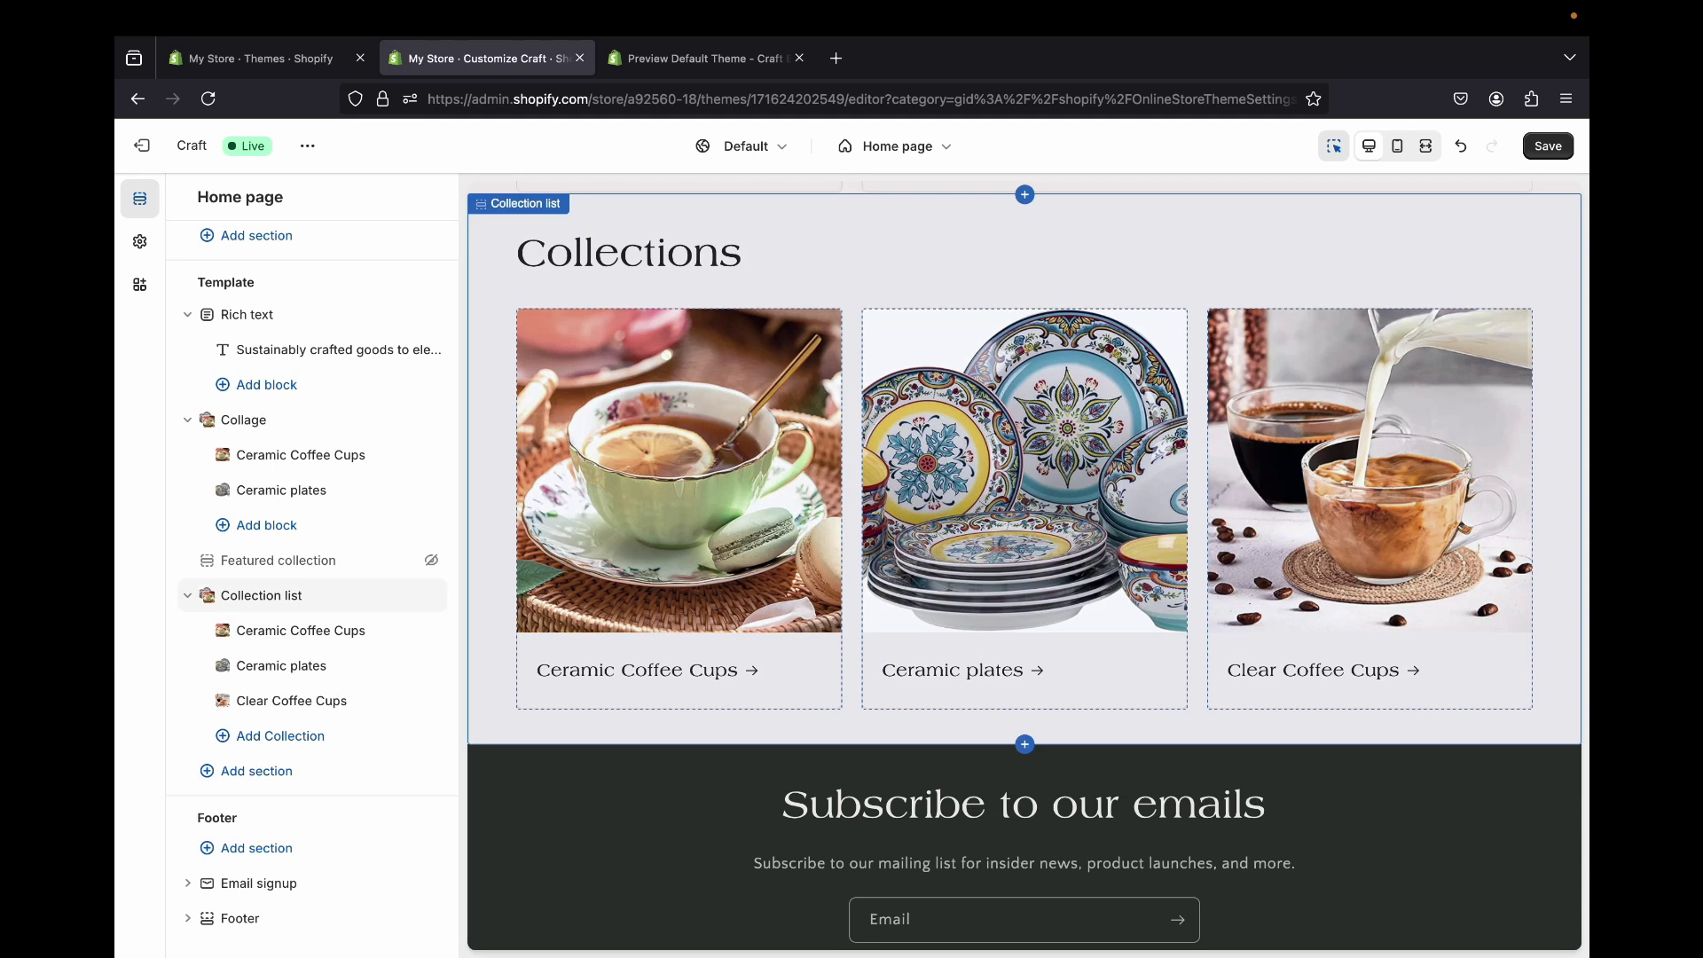
left_click(262, 595)
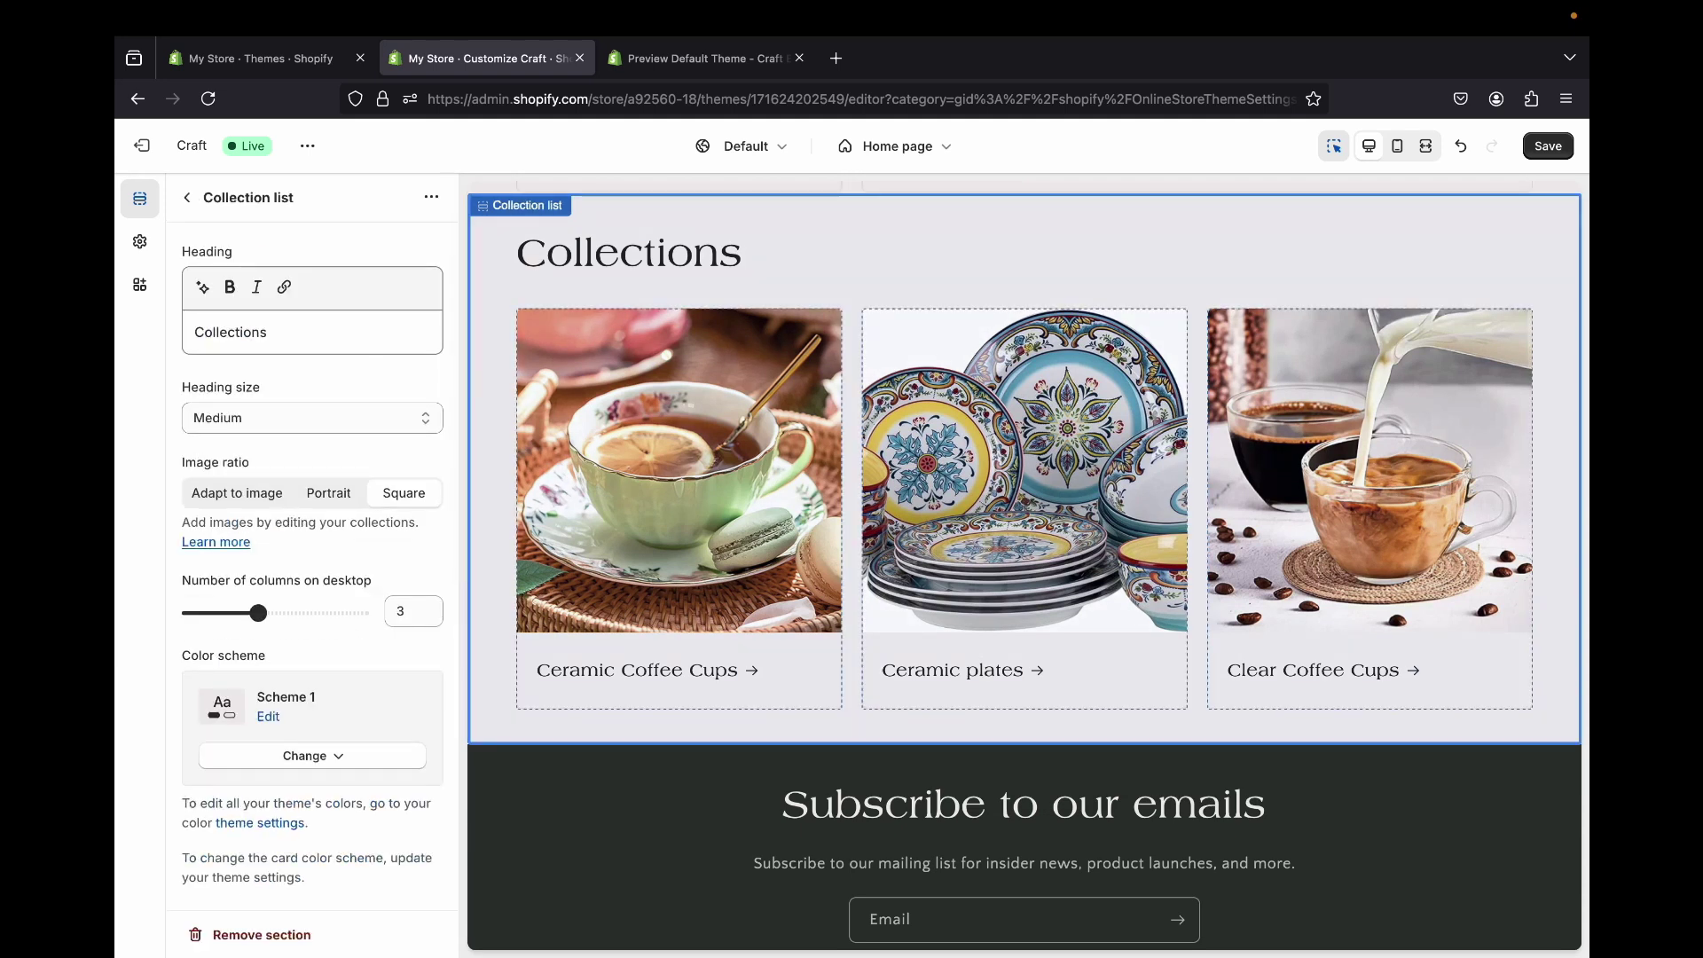
scroll(1023, 566, "up", 3)
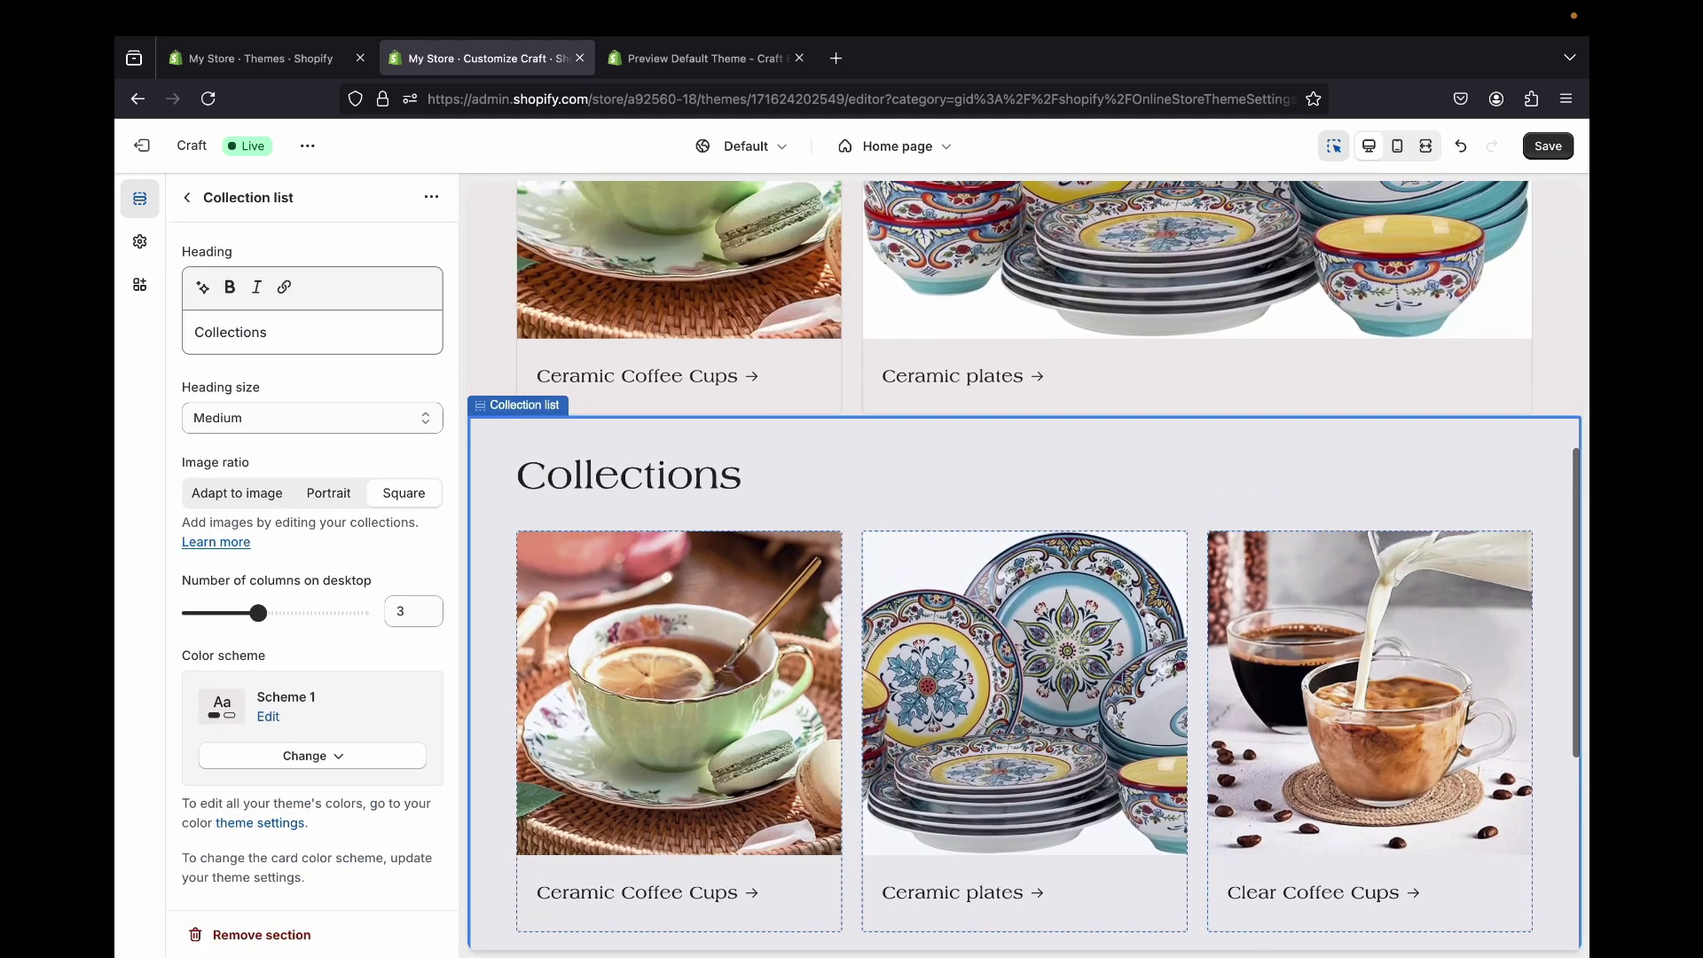
double_click(267, 332)
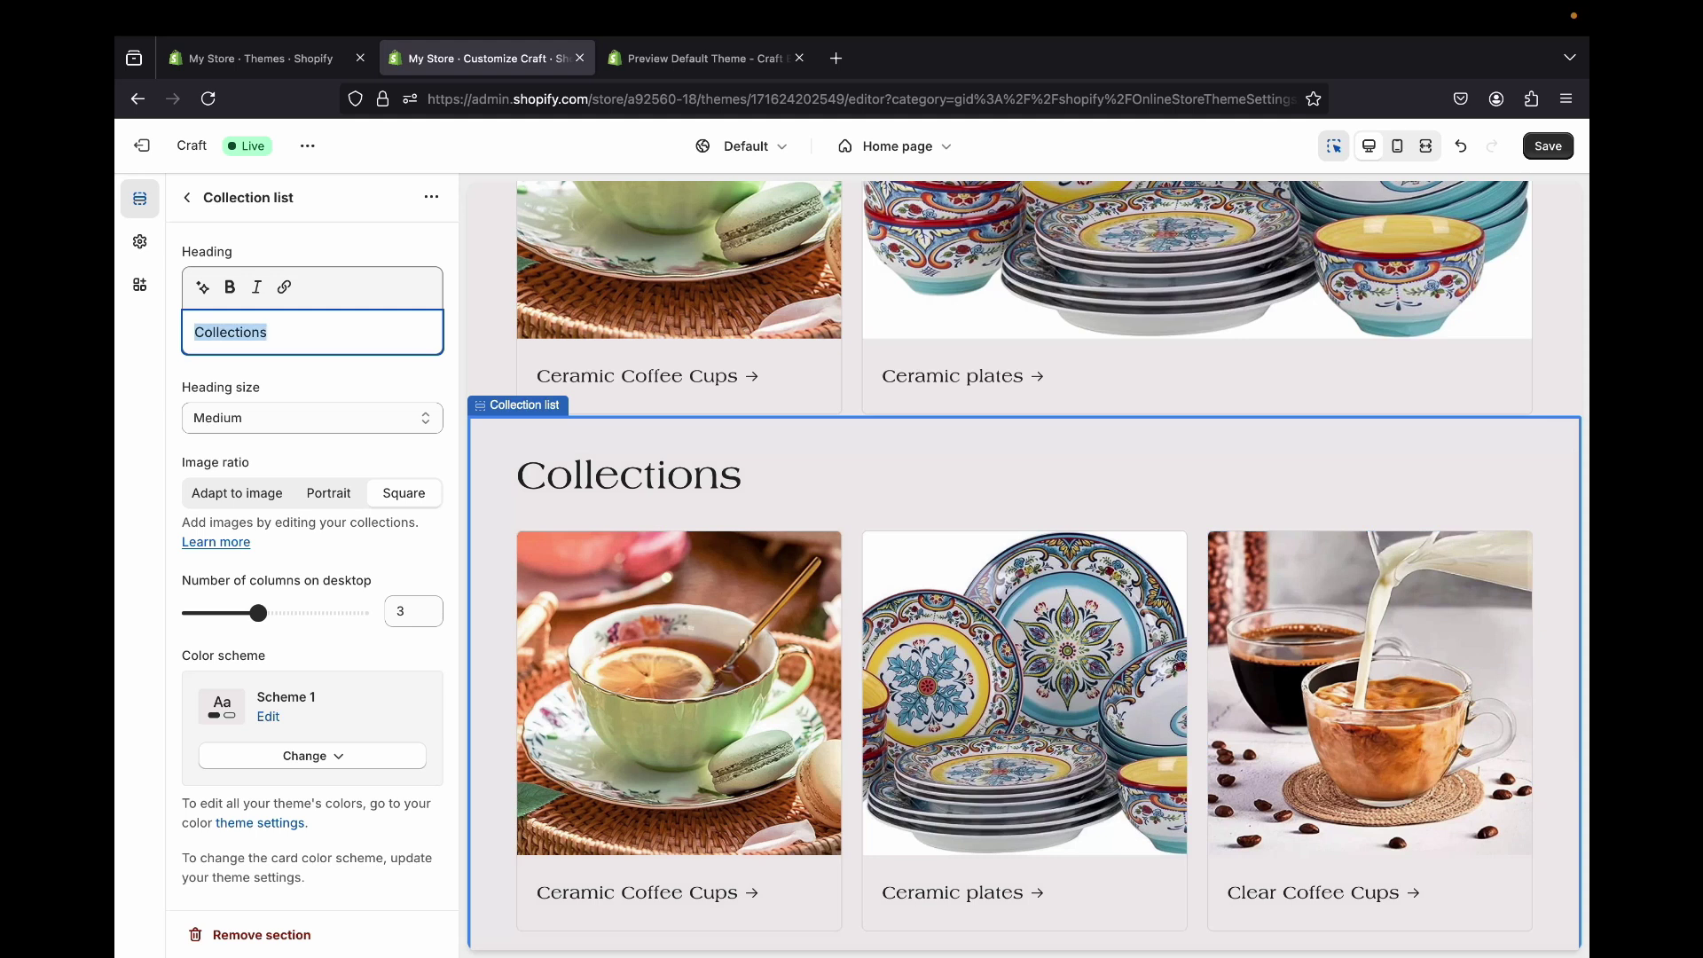
key("BackSpace")
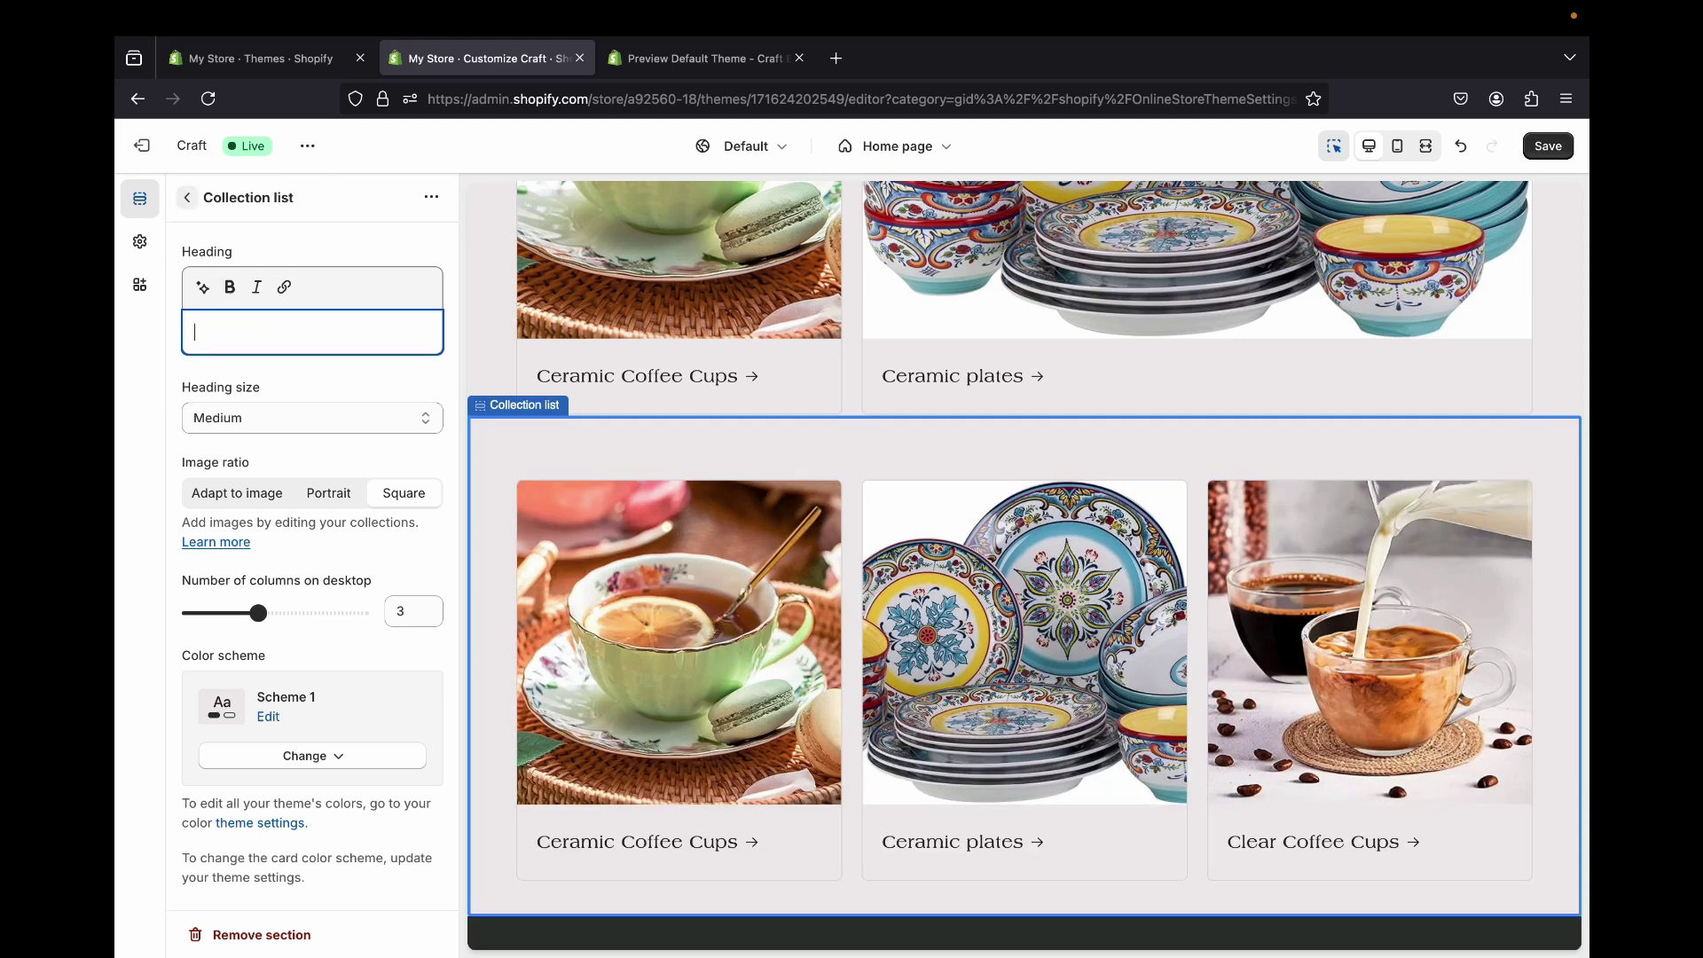
left_click(186, 197)
mouse_move(325, 541)
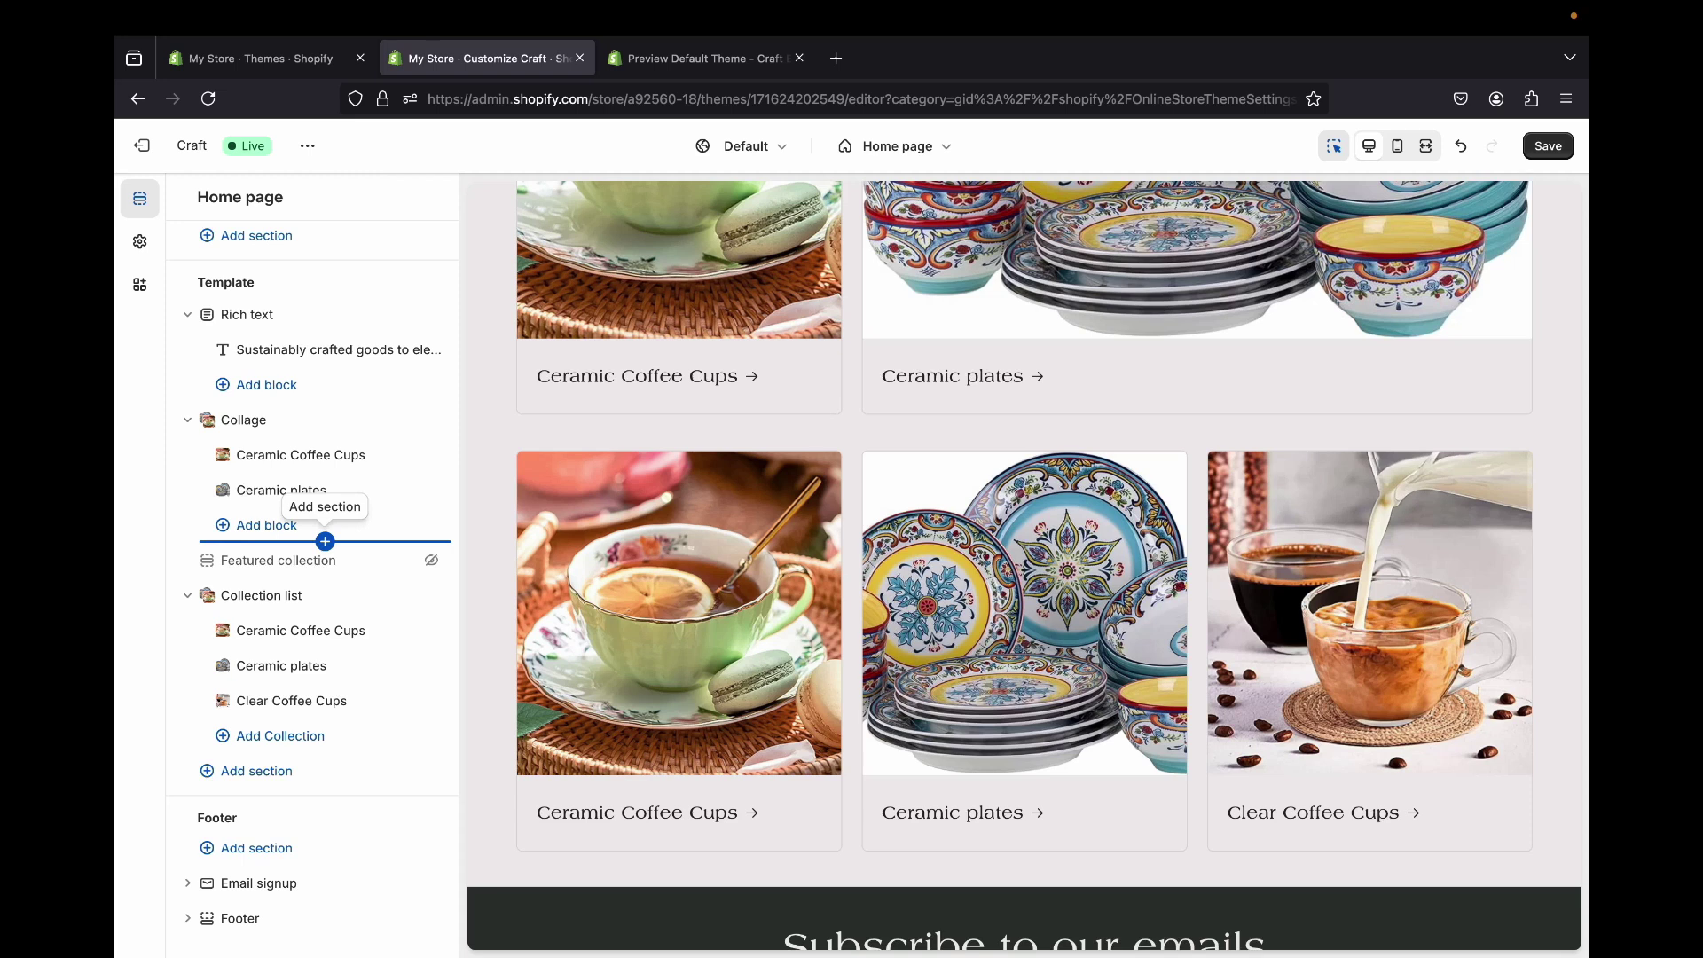
left_click(1548, 146)
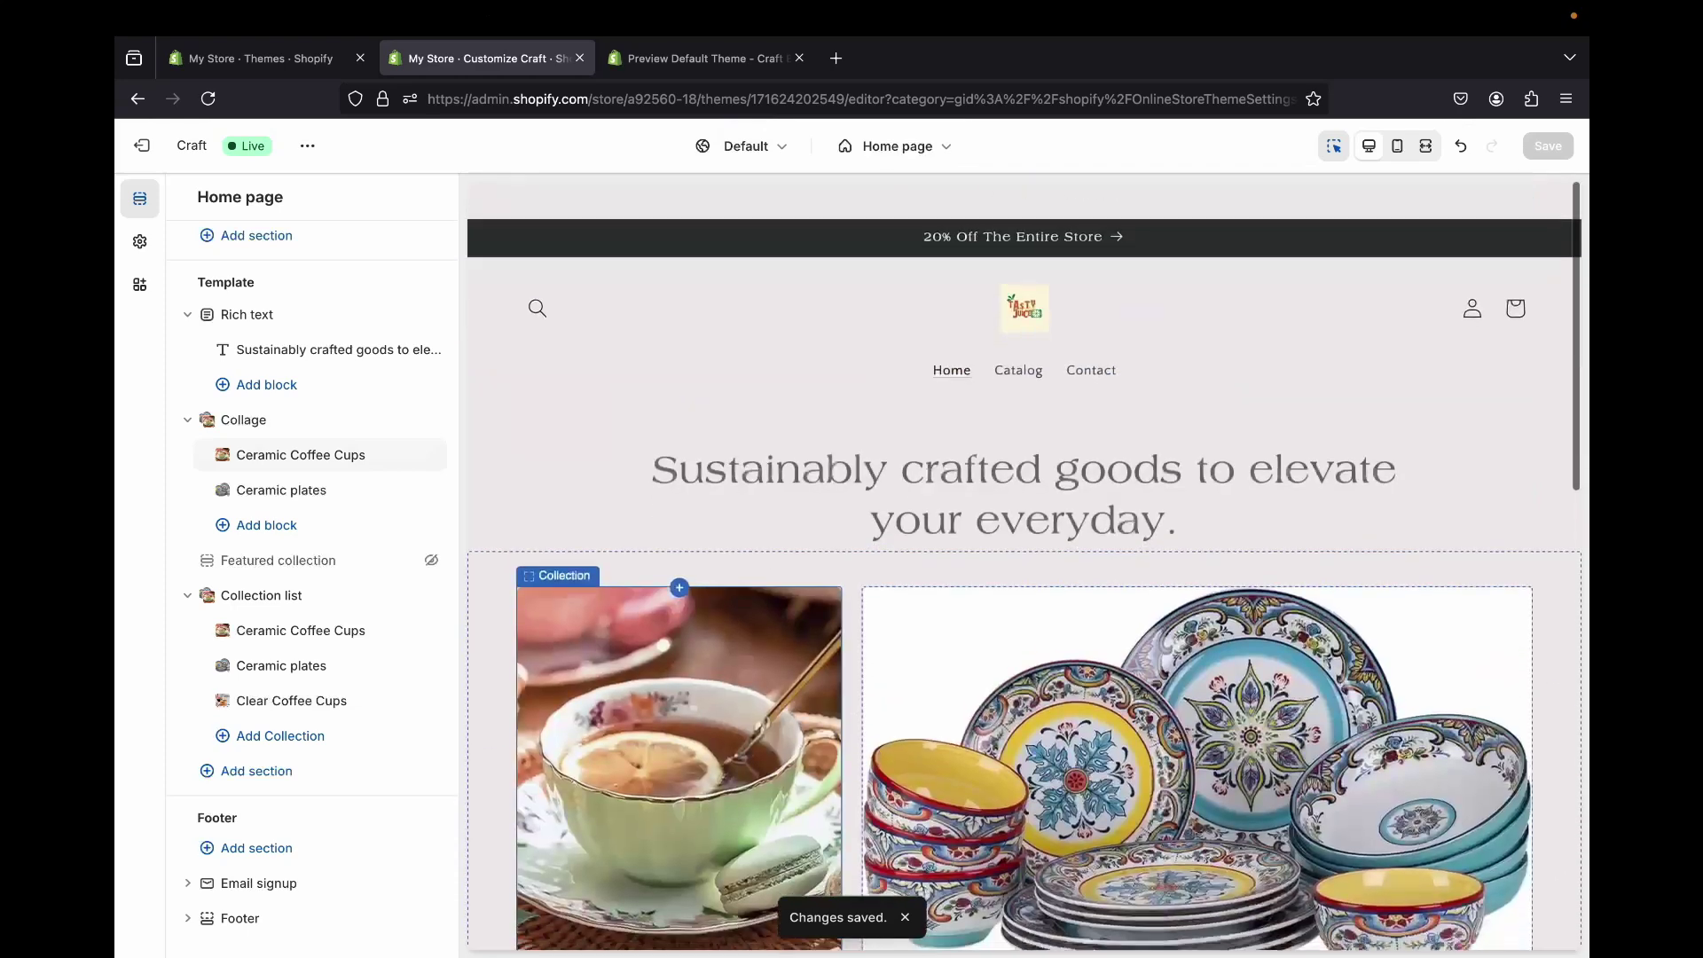
- Review the end of the home page and examine the demo store's video section below its collection tiles
scroll(1024, 565, "down", 4)
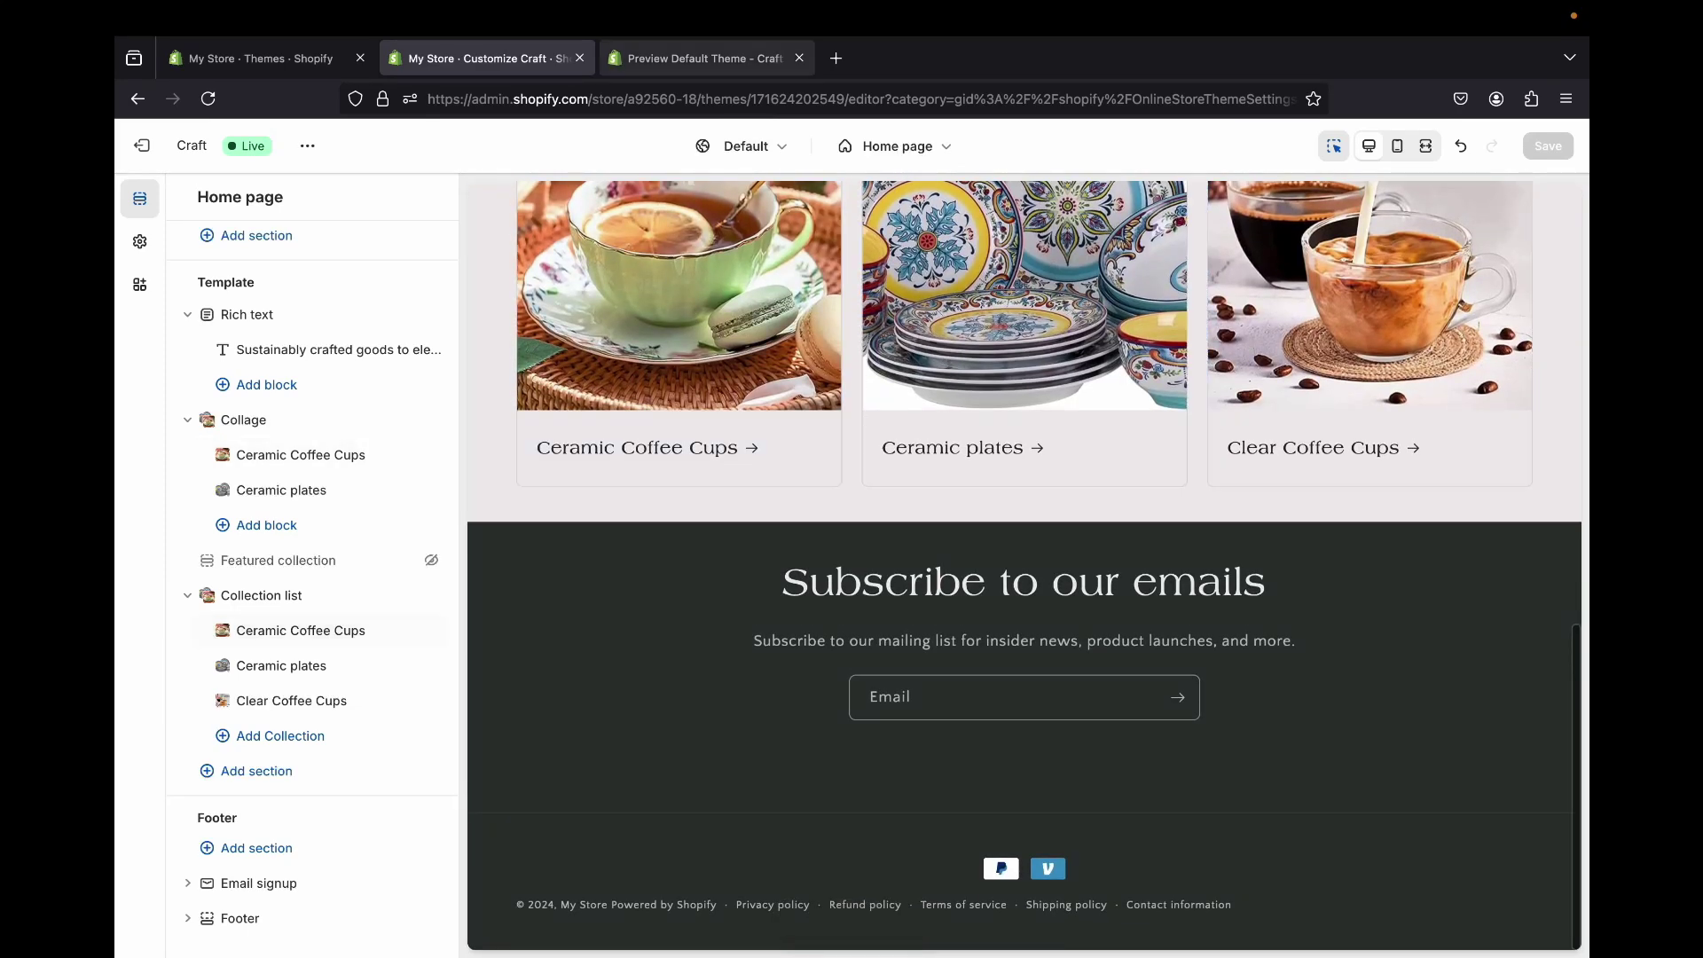
left_click(706, 58)
scroll(1033, 355, "down", 2)
scroll(851, 577, "down", 10)
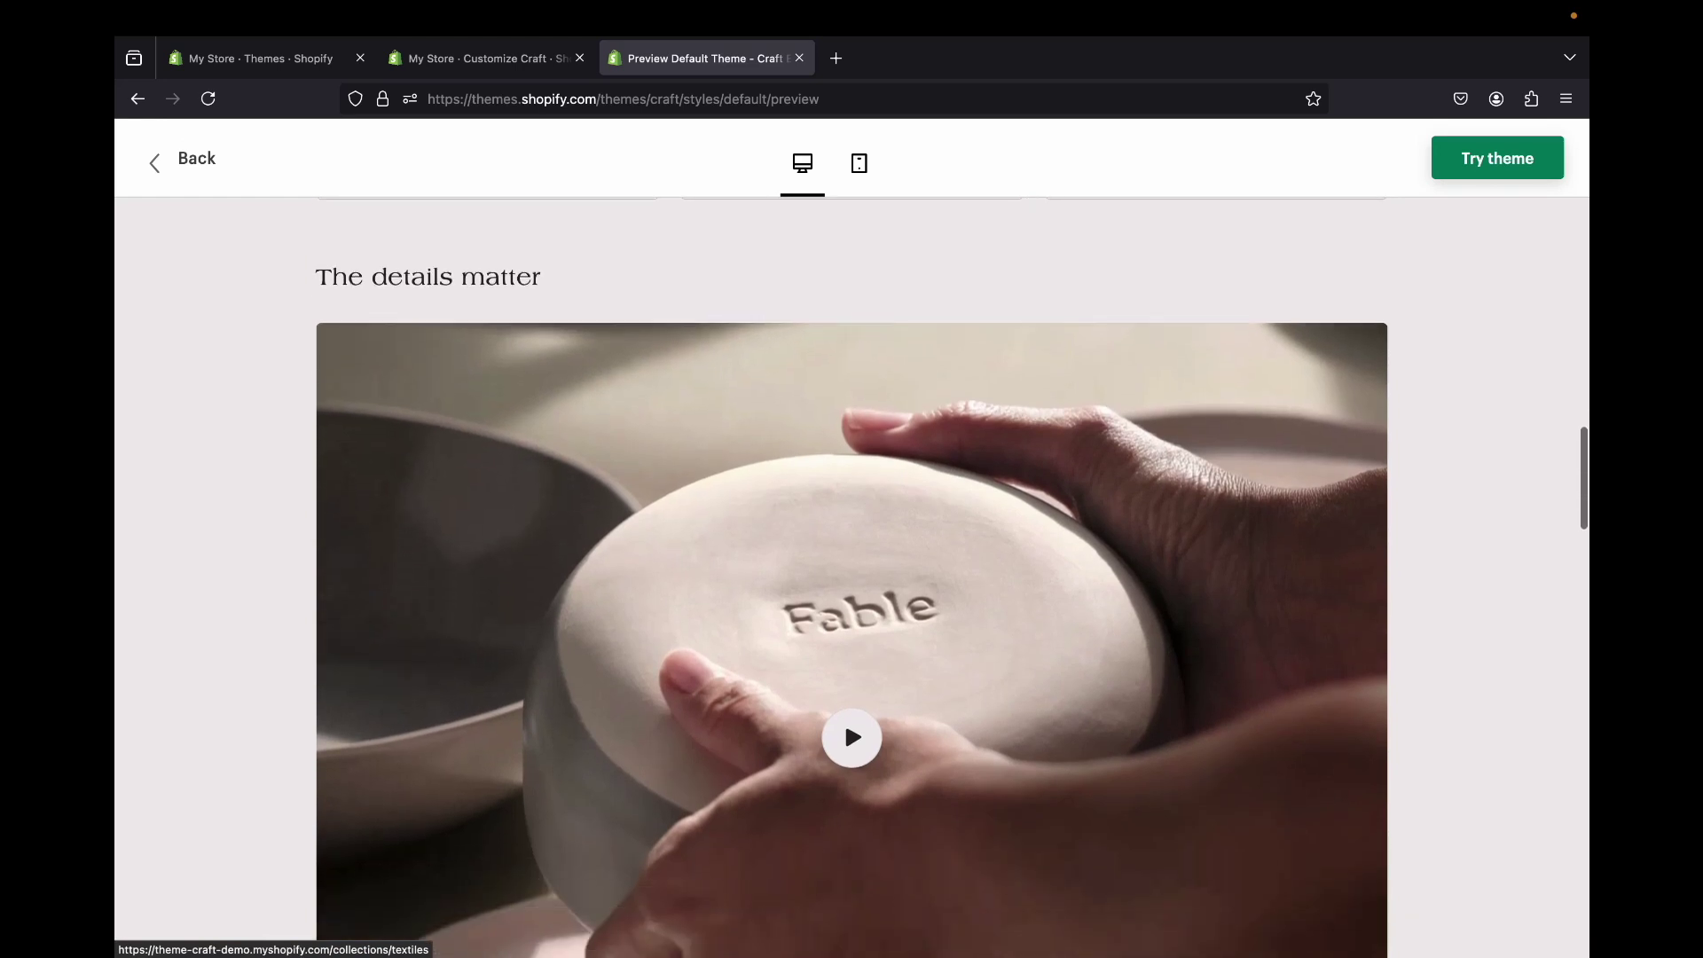
scroll(851, 577, "down", 3)
scroll(852, 577, "up", 7)
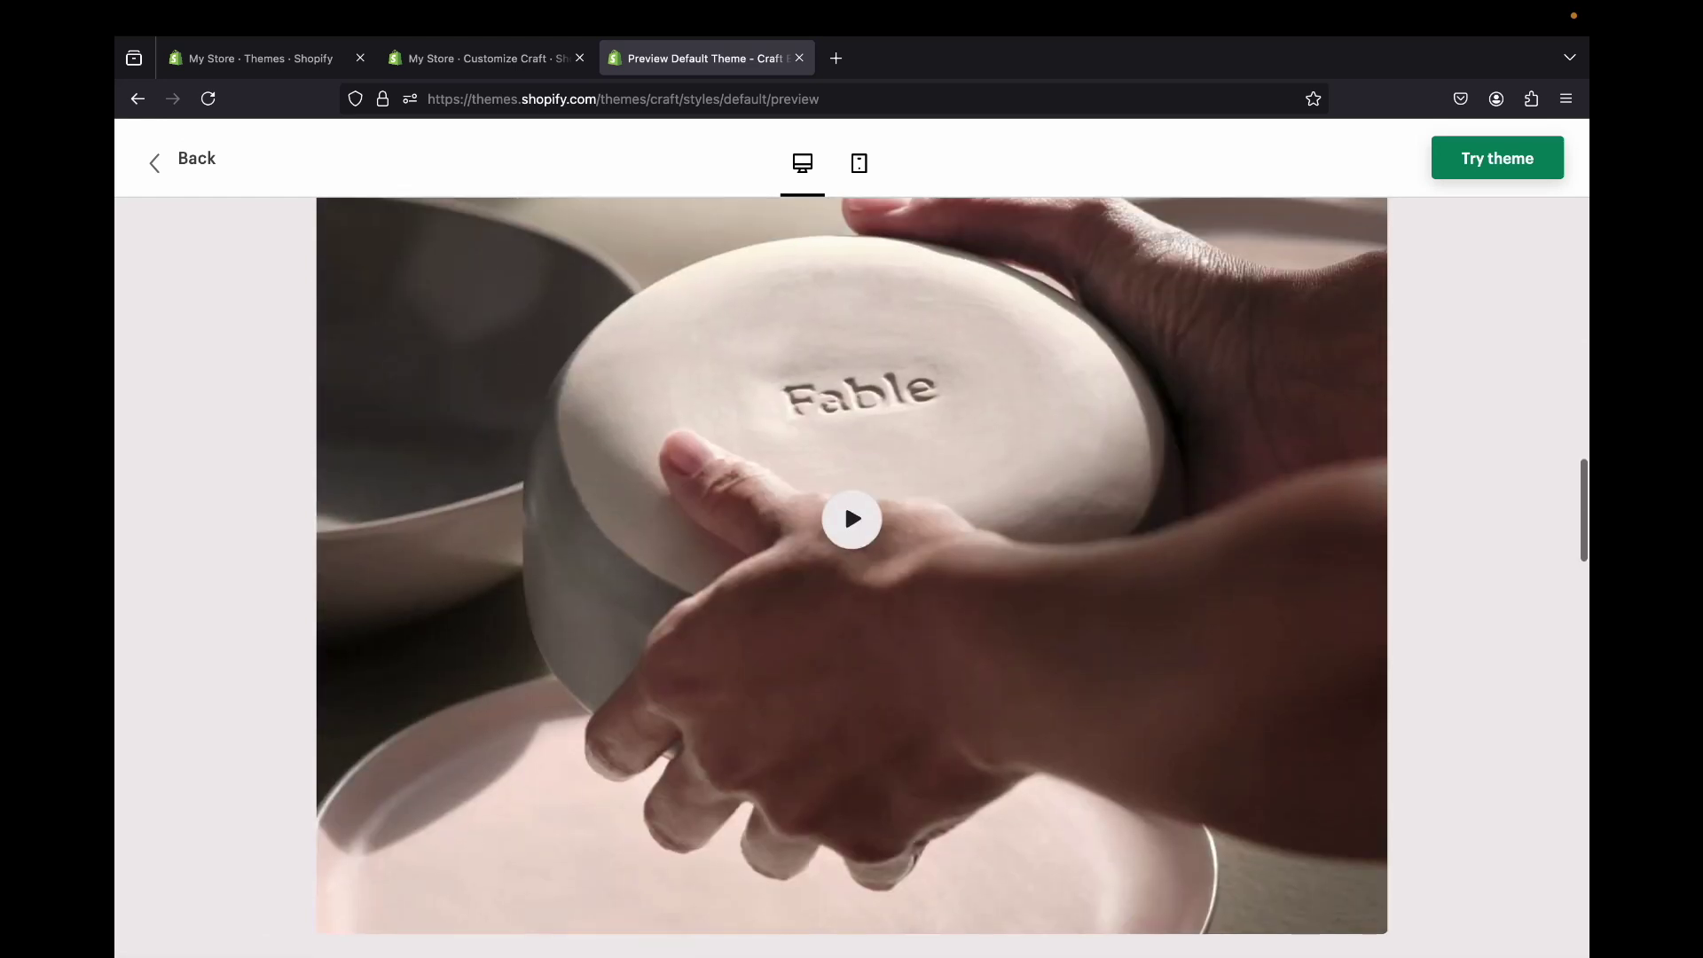
scroll(852, 576, "down", 3)
scroll(852, 568, "down", 1)
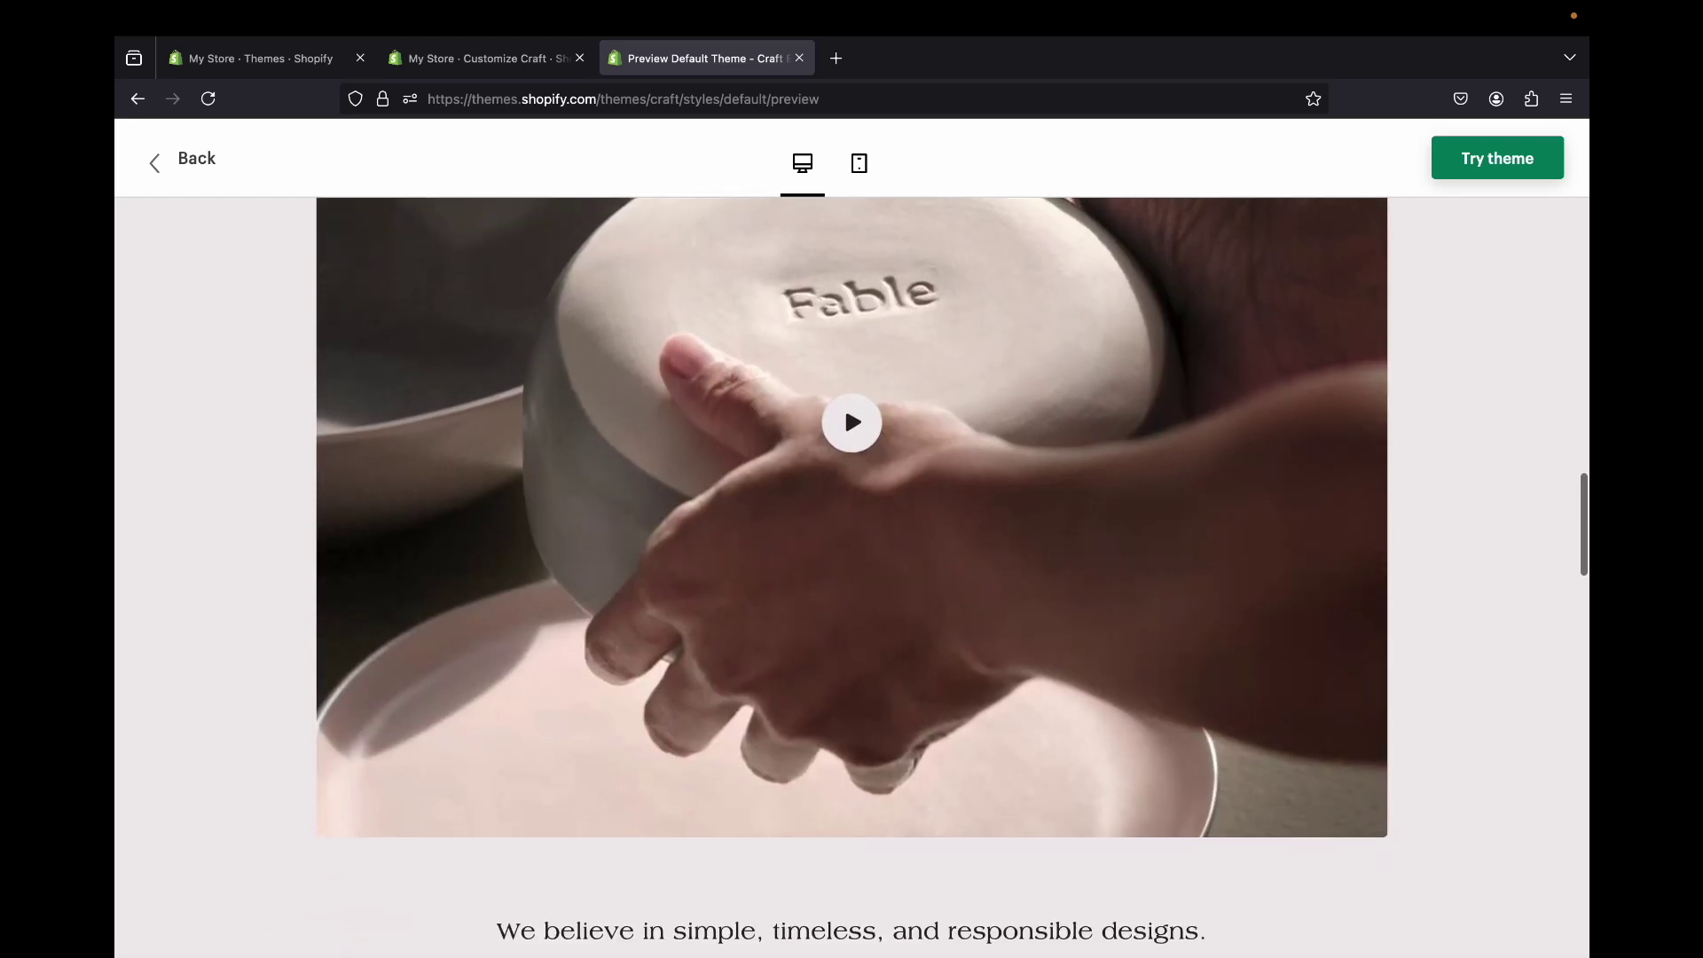
- Add a Video section below the Collection list in the home page template
left_click(479, 58)
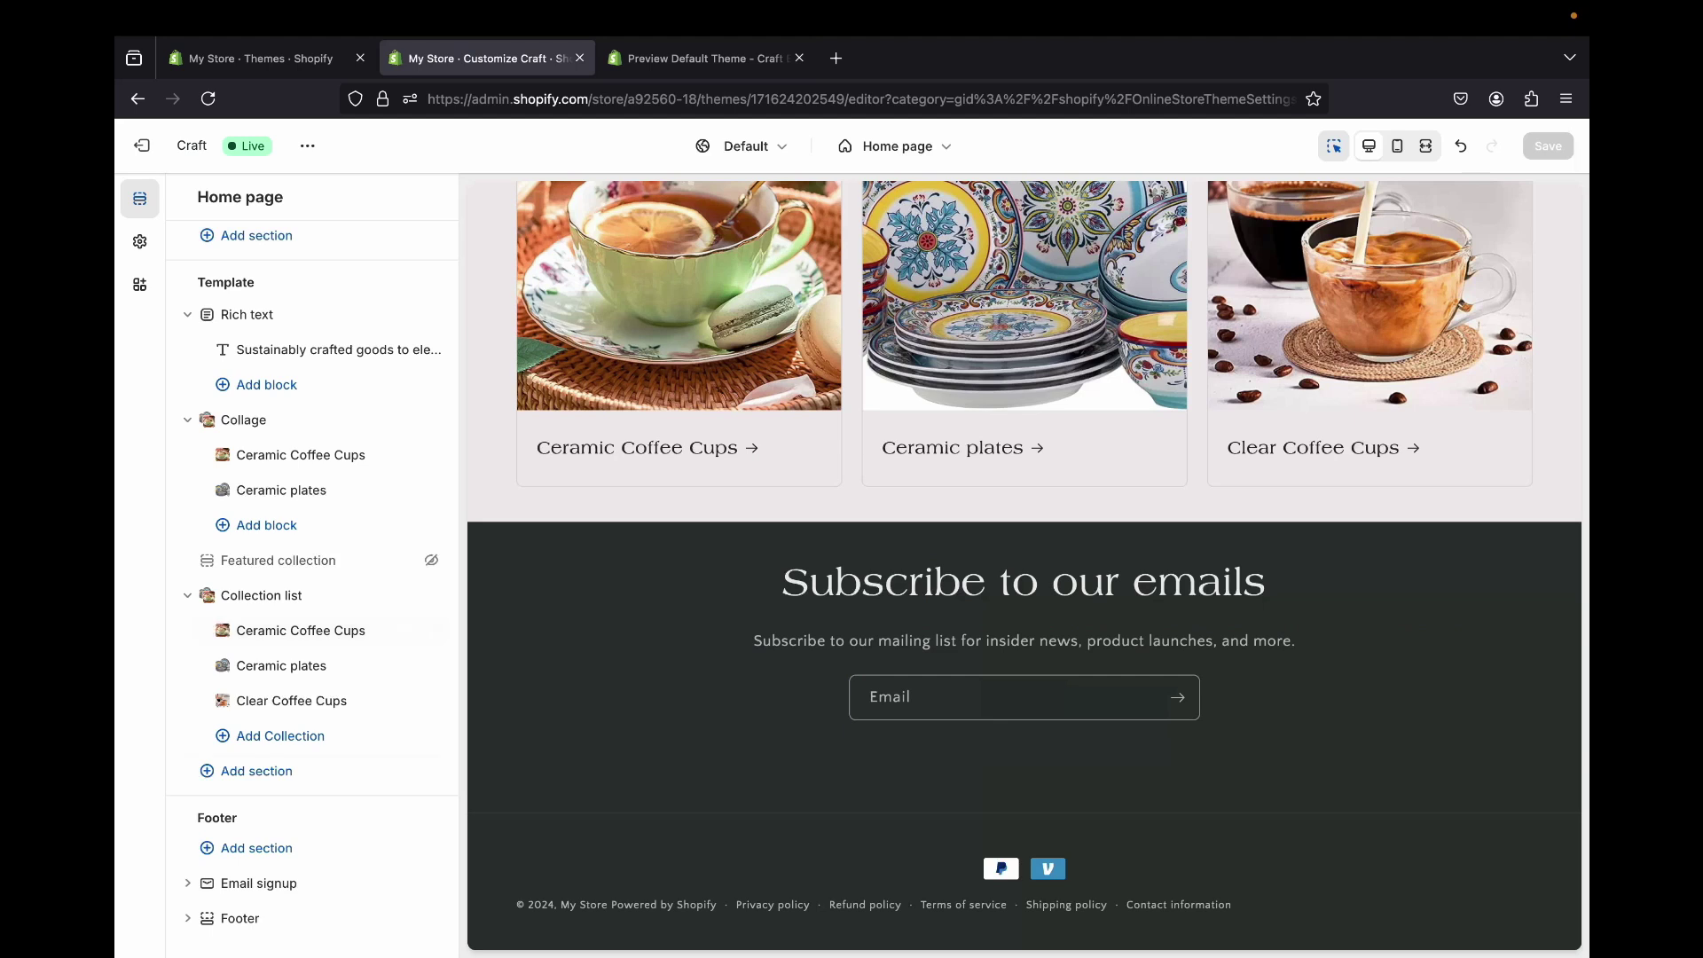
left_click(256, 770)
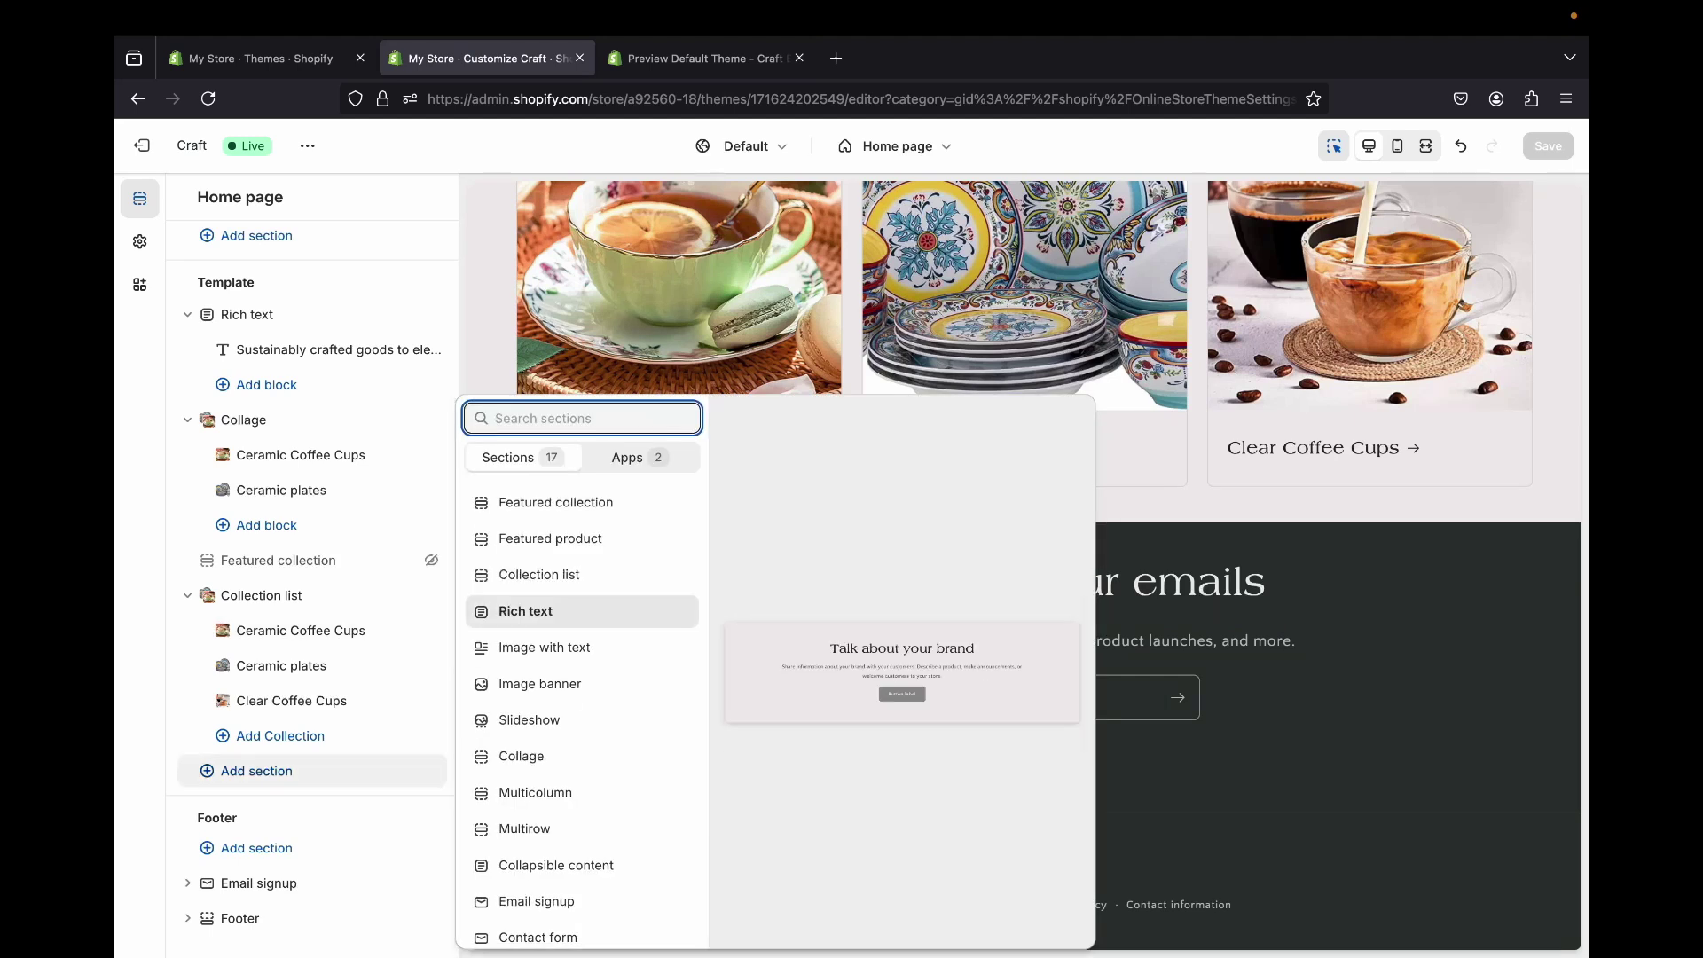
scroll(581, 754, "down", 3)
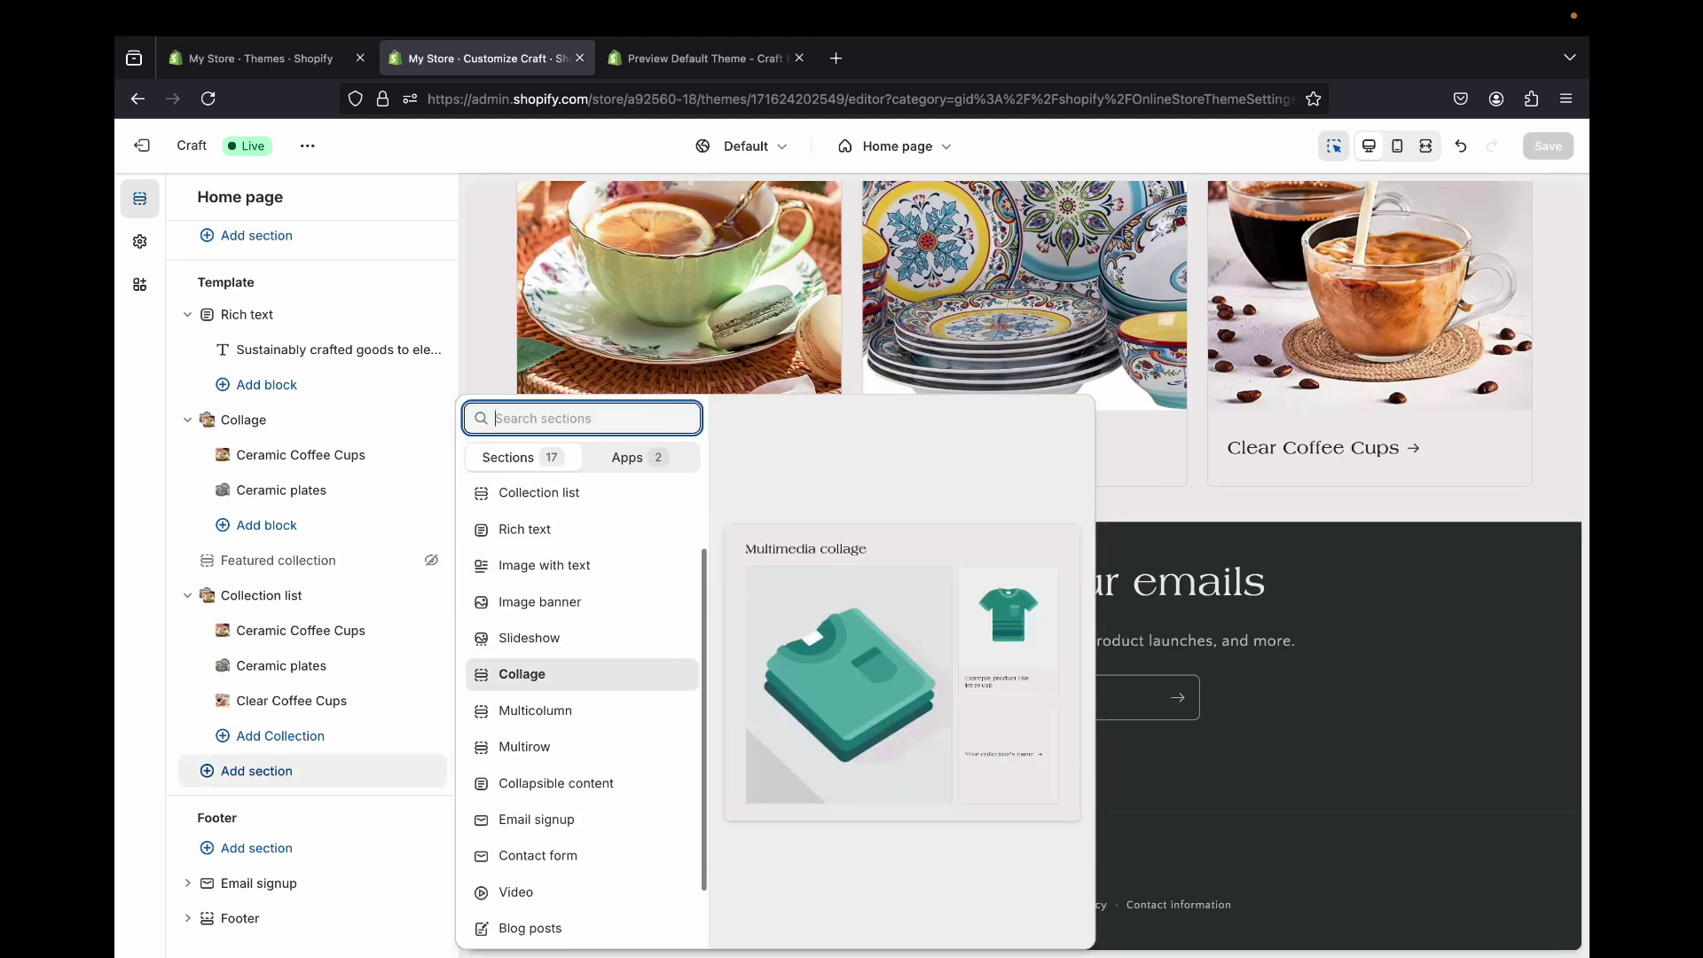
left_click(517, 819)
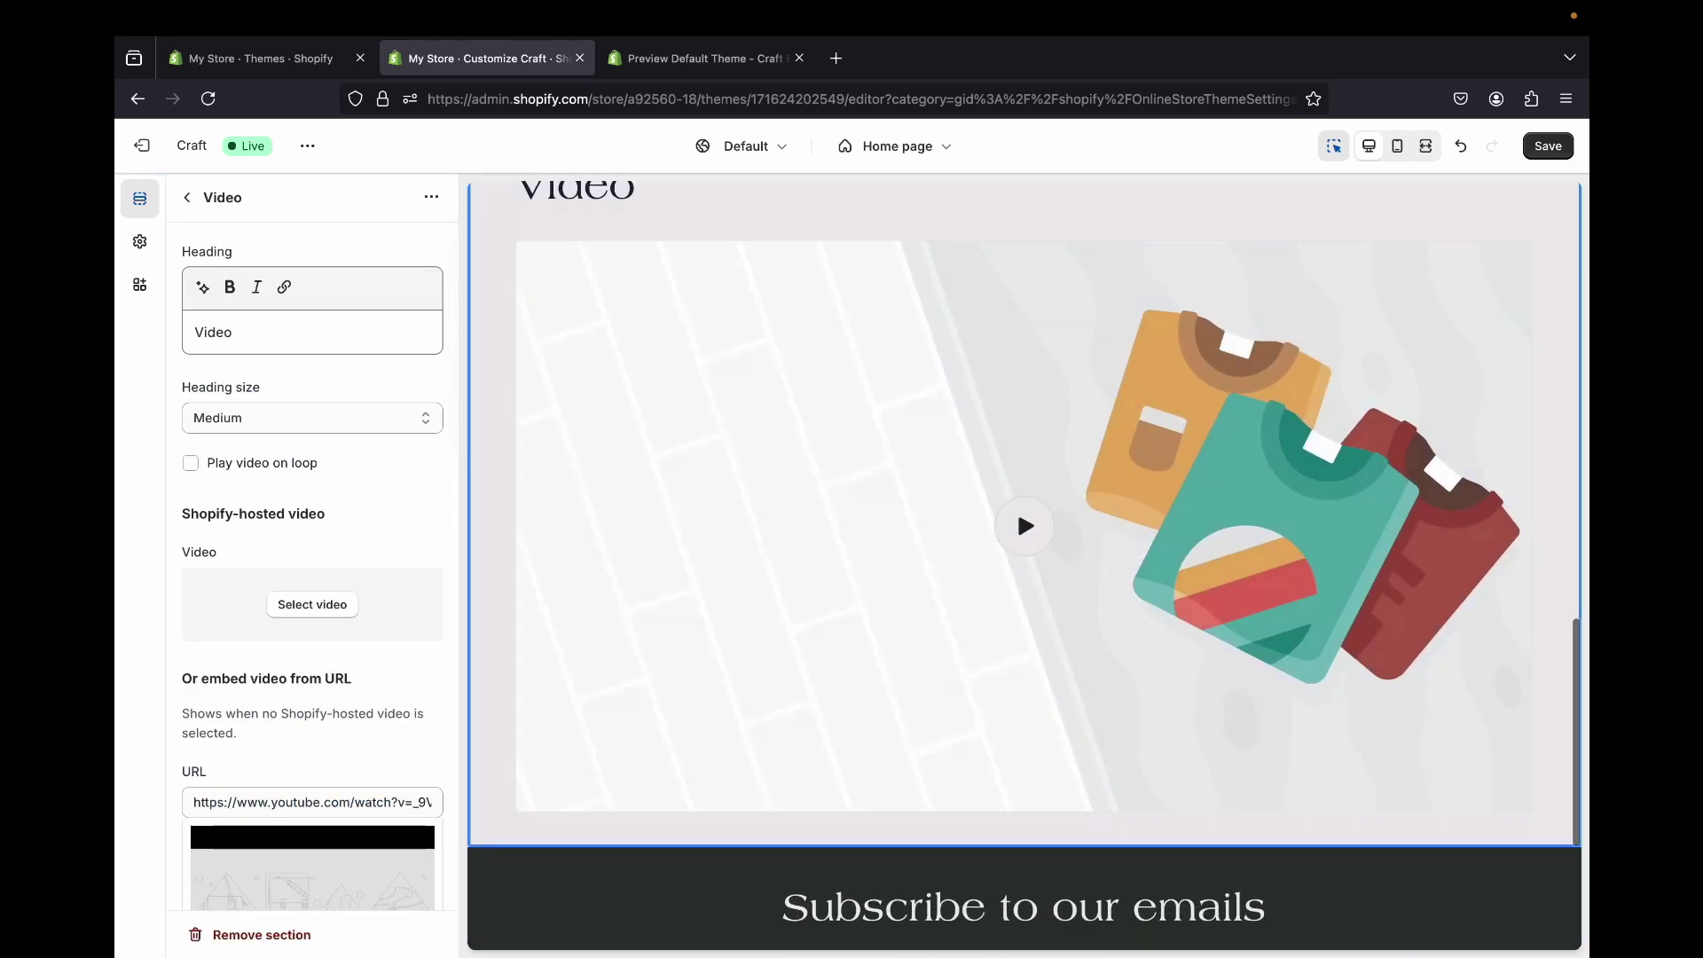
- Replace the Video section's heading with "The details matter", copied from the demo store's video section
double_click(229, 332)
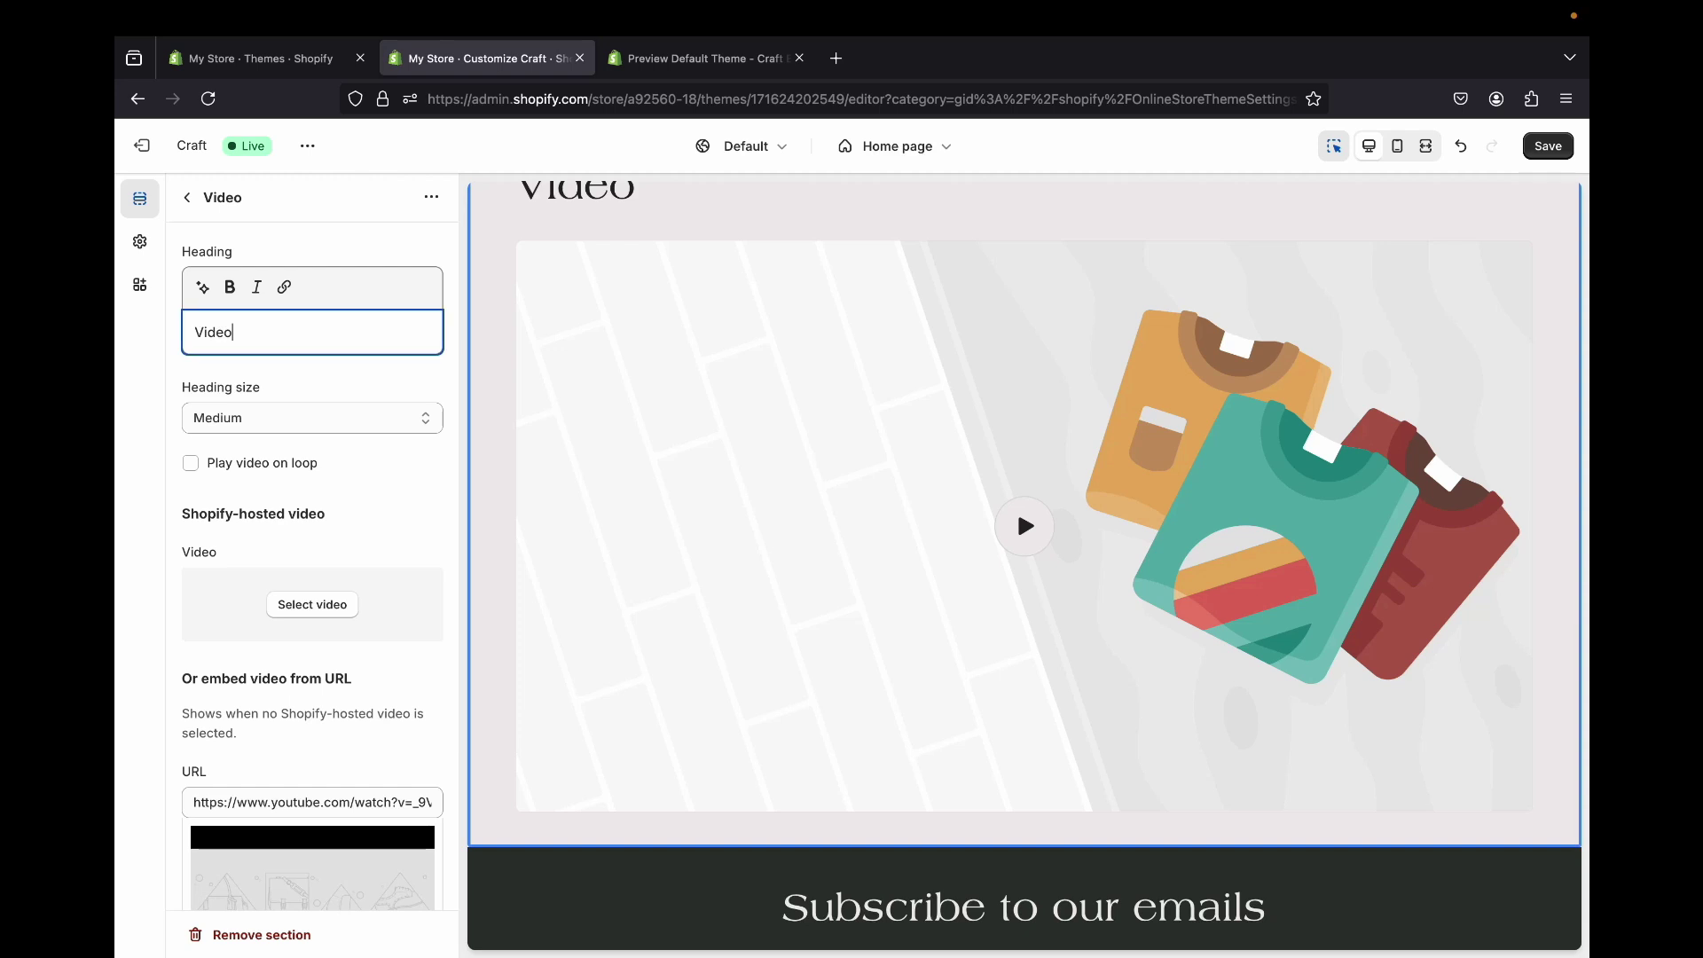
scroll(1023, 565, "up", 2)
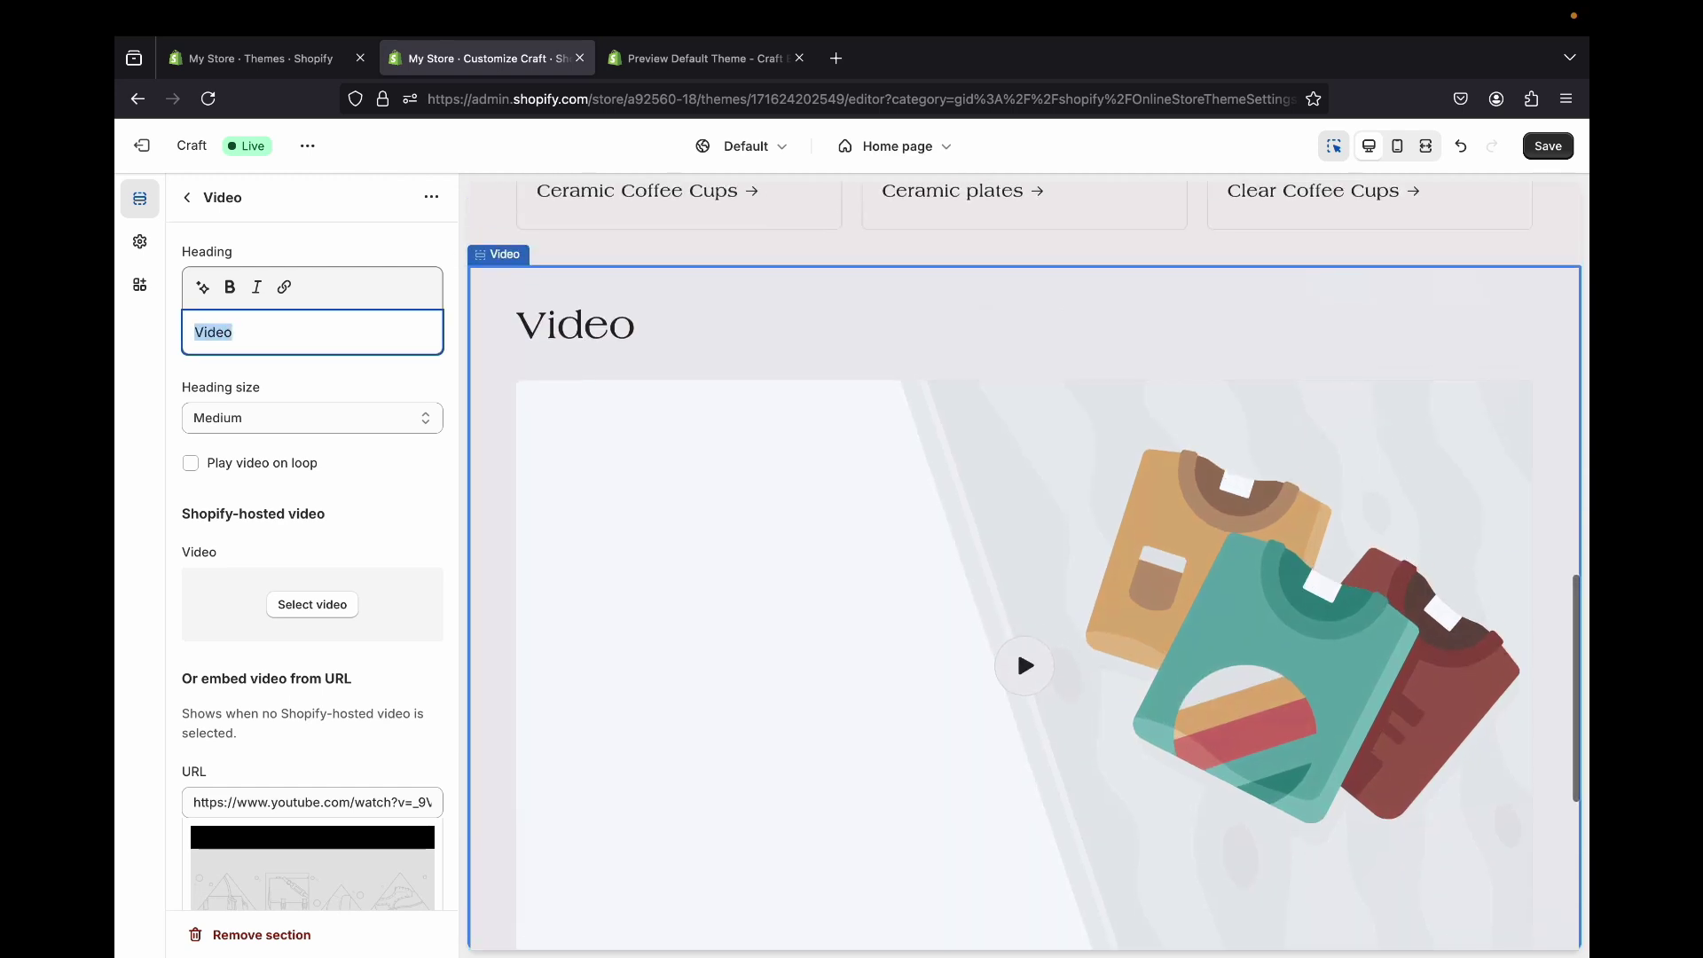
left_click(707, 58)
scroll(852, 576, "down", 2)
scroll(852, 576, "up", 10)
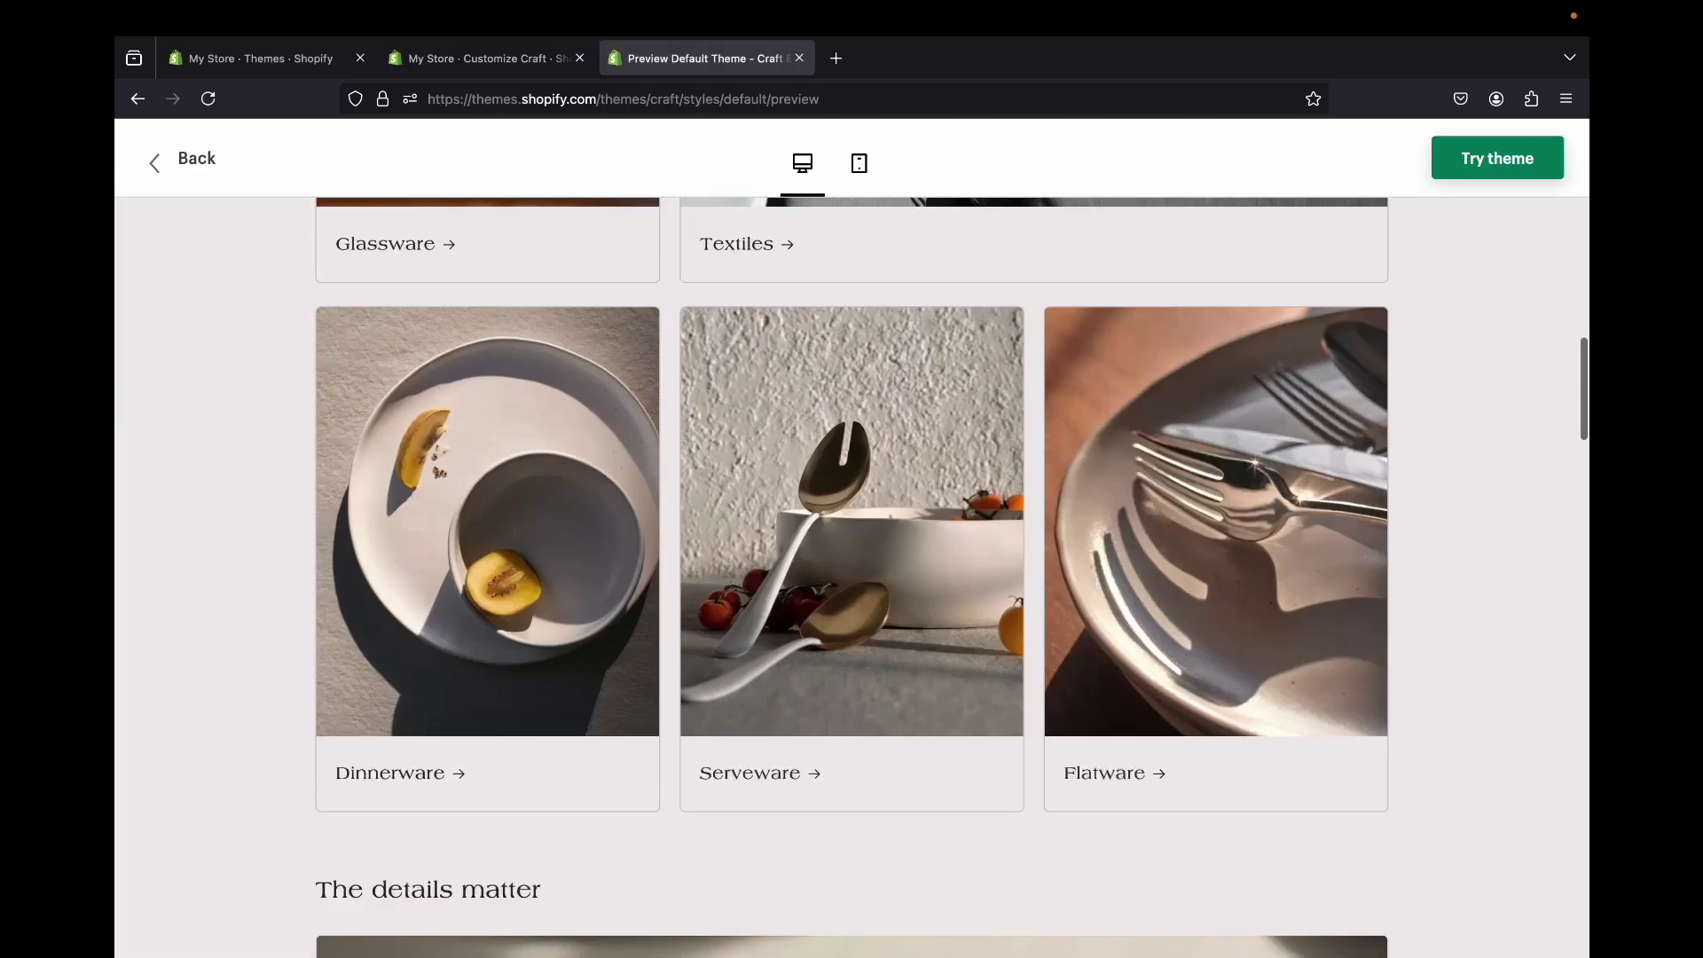
scroll(852, 577, "down", 5)
left_click_drag(541, 375, 334, 374)
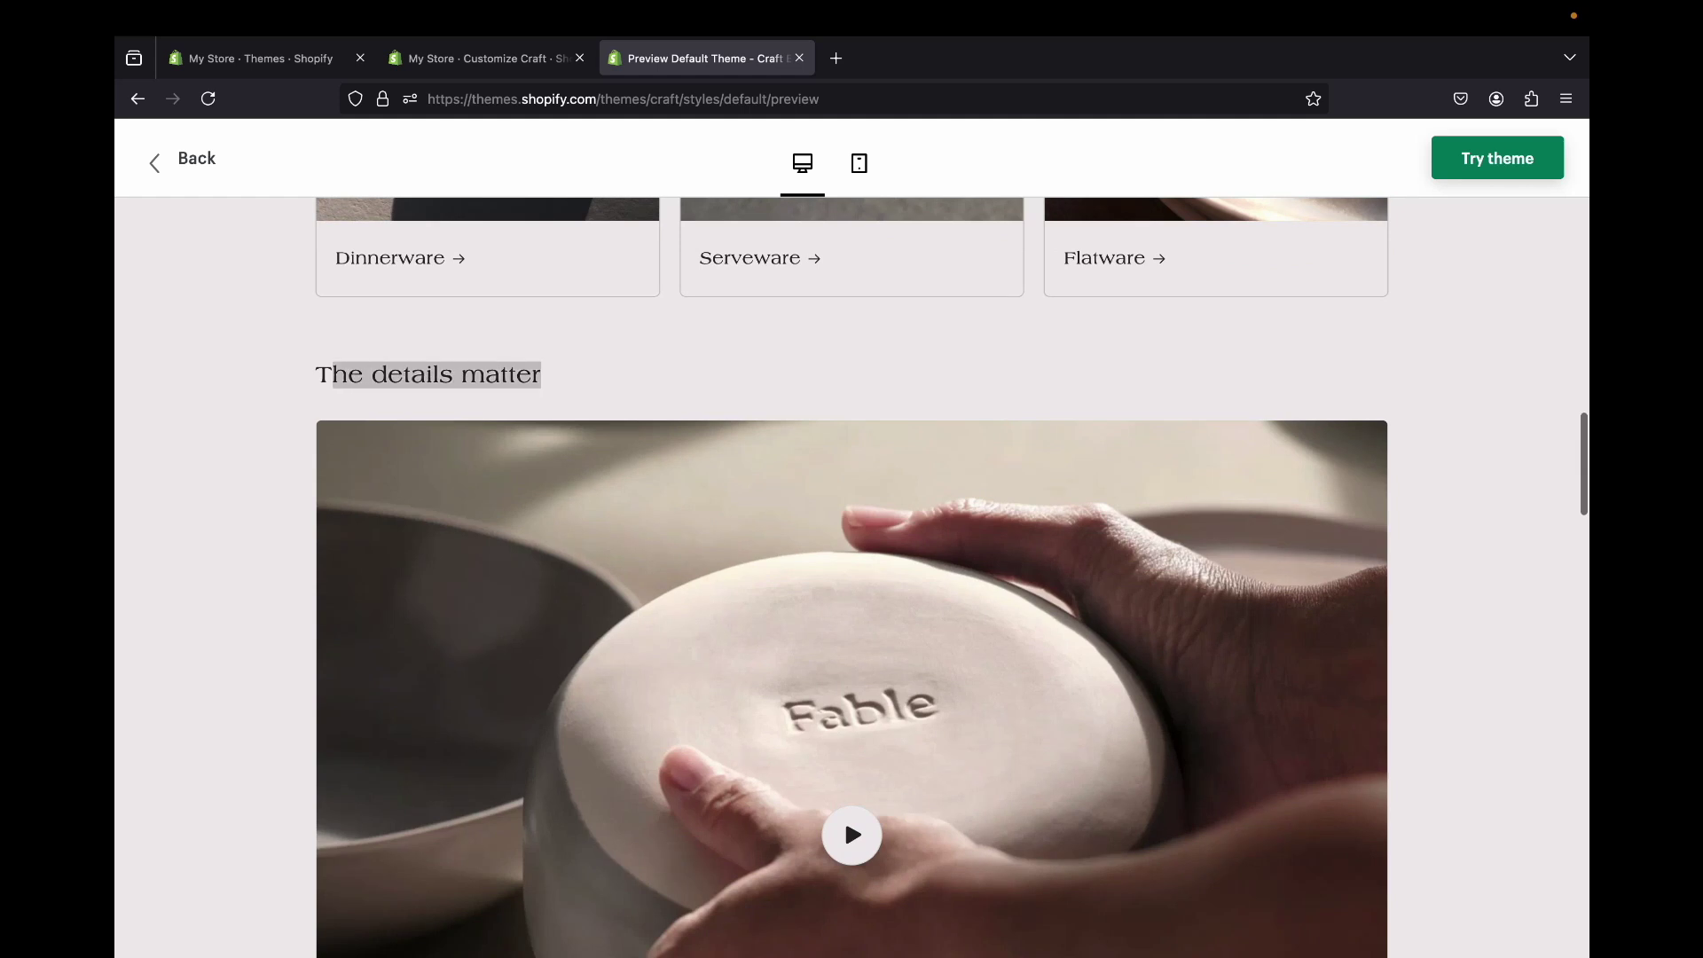
right_click(392, 361)
left_click(425, 371)
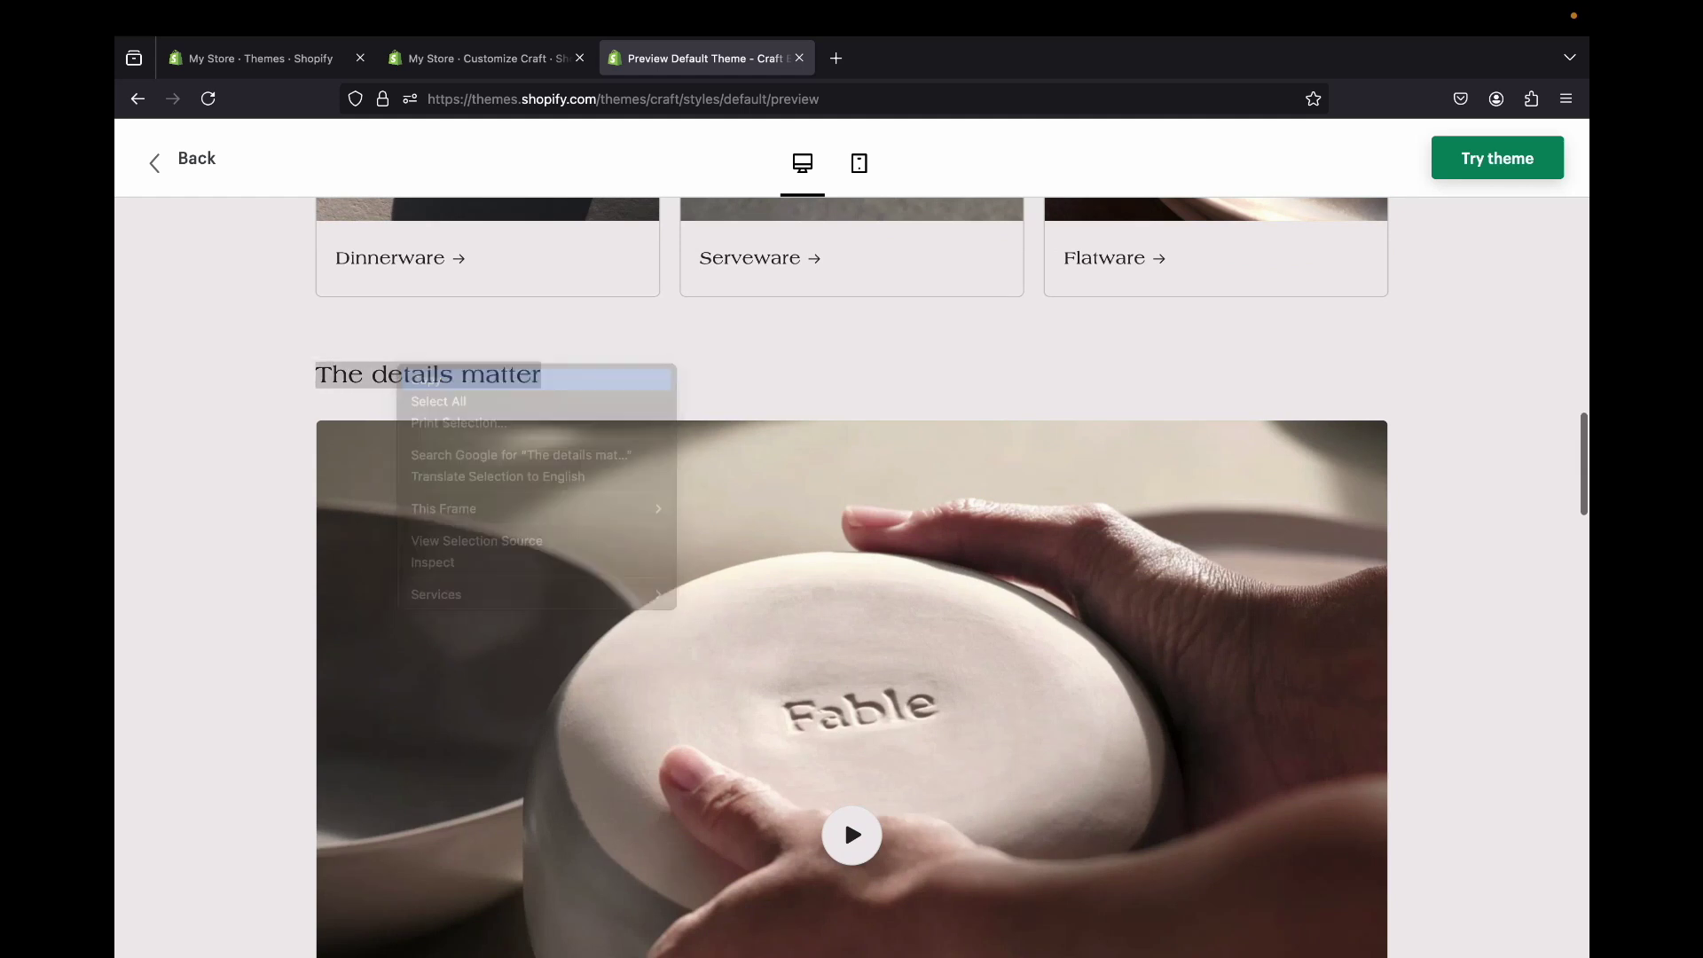
key("ctrl+shift+Tab")
right_click(303, 316)
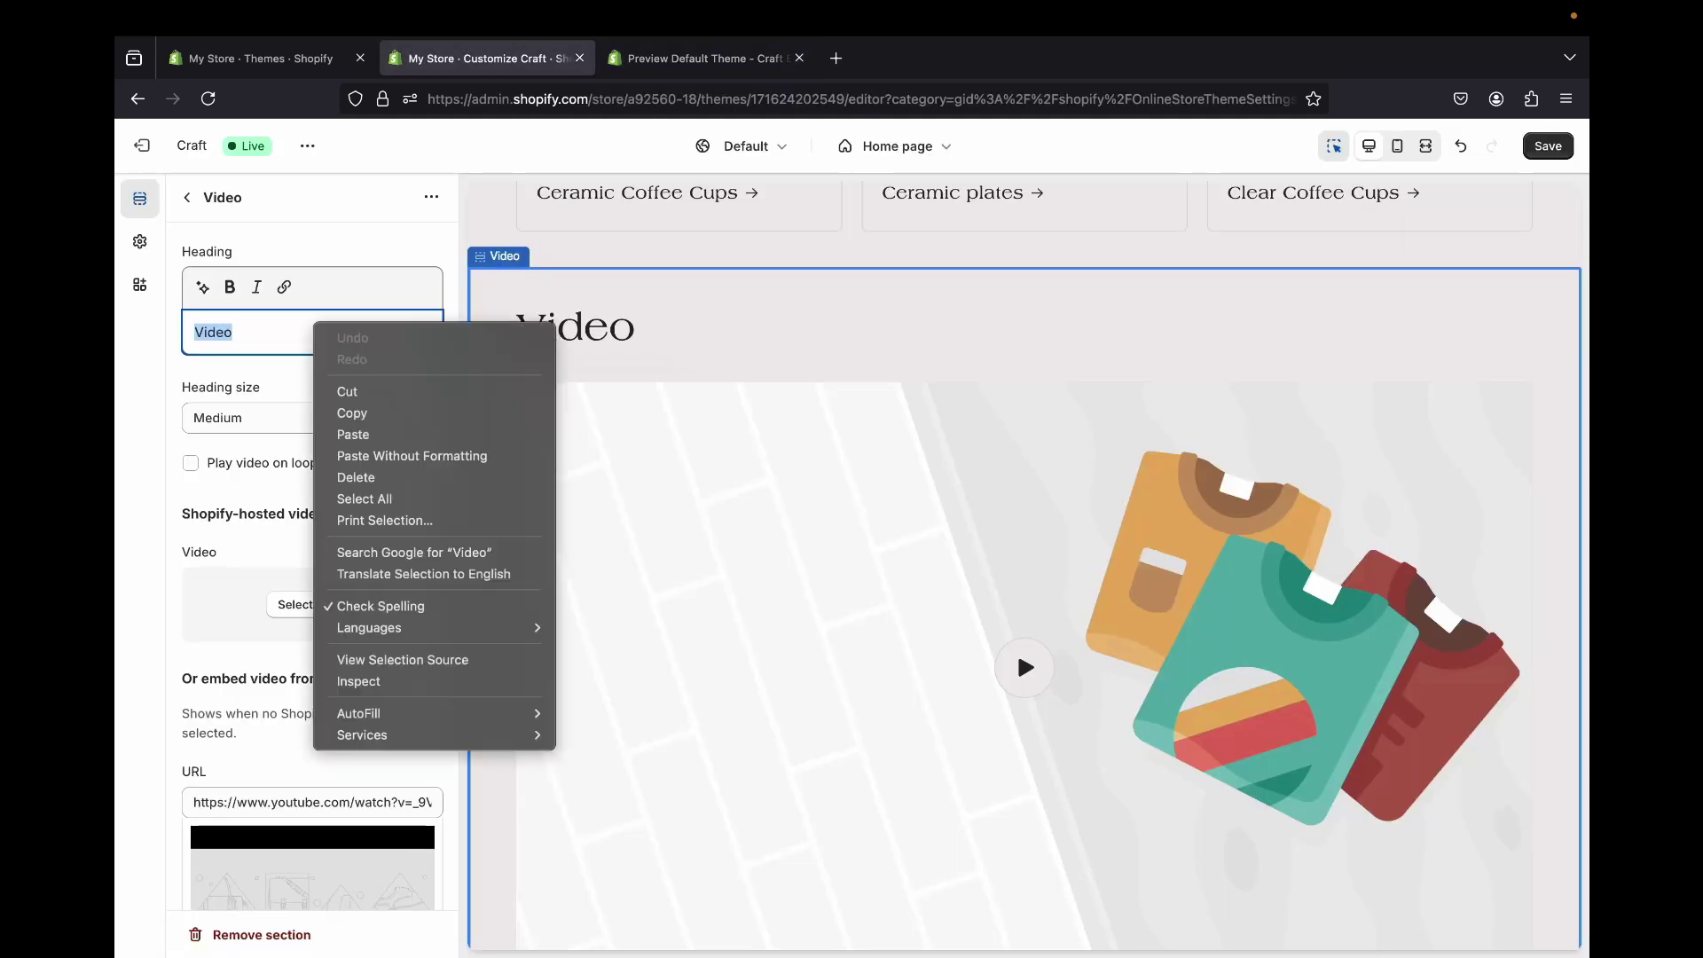
left_click(355, 434)
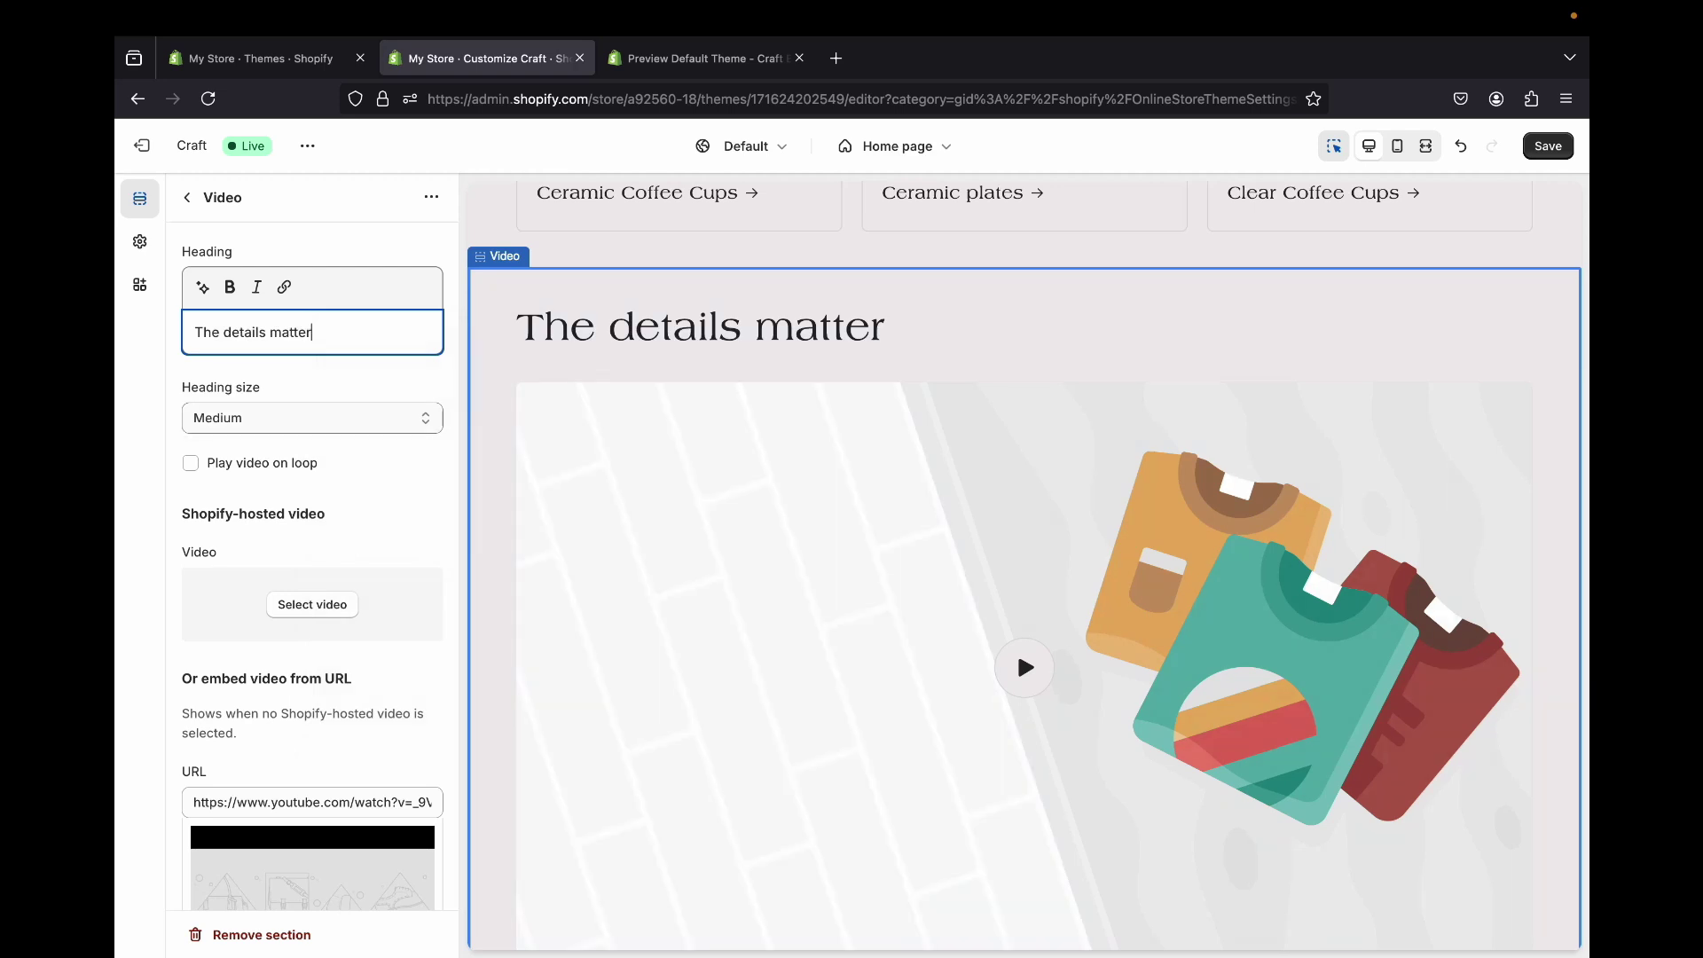
- Review the Video section in the page preview and examine its Shopify-hosted video picker and embed URL settings
scroll(681, 417, "down", 2)
scroll(682, 417, "up", 4)
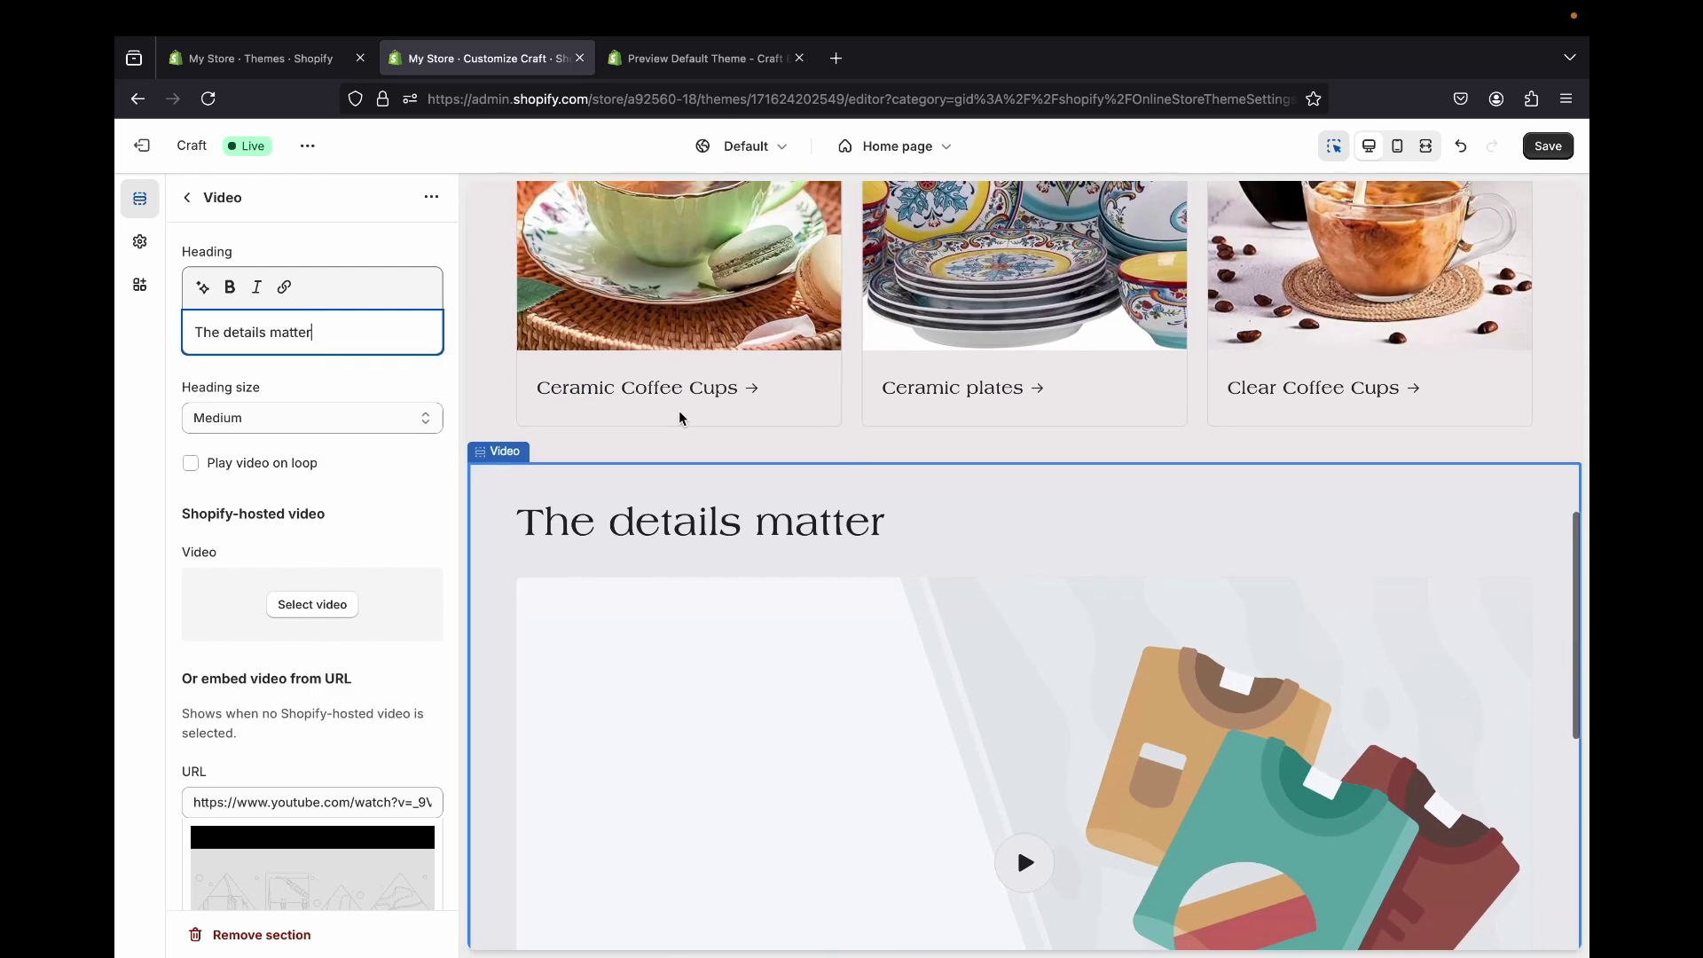
scroll(682, 417, "down", 1)
scroll(1025, 565, "down", 4)
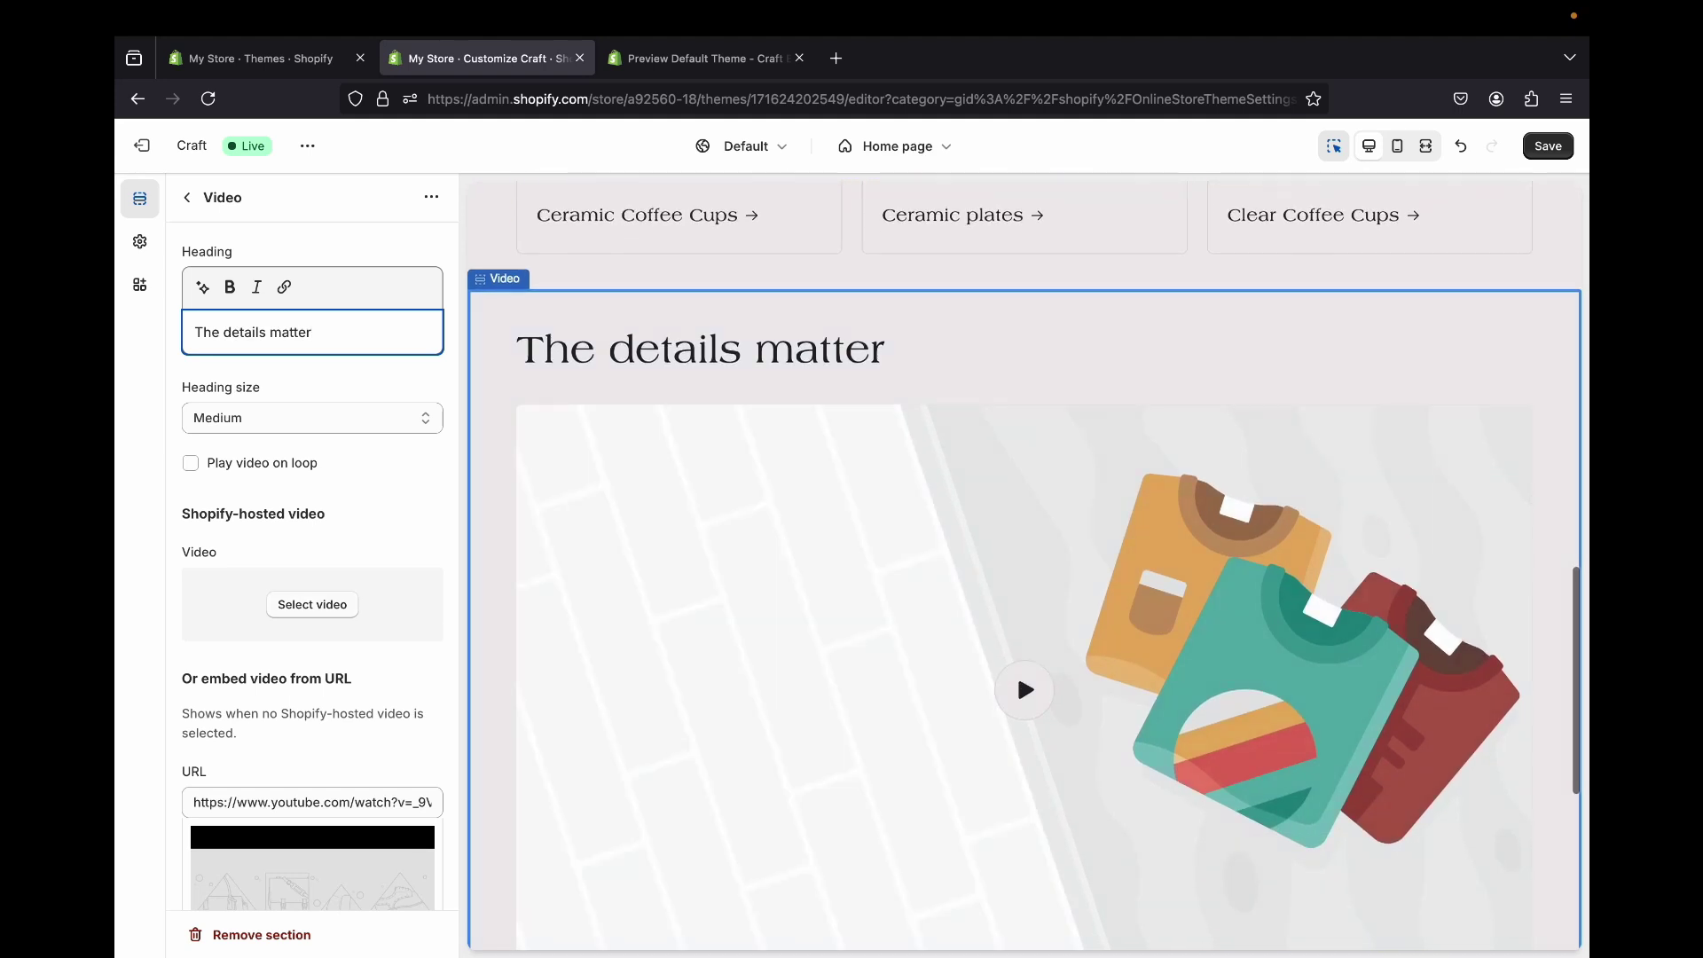
left_click(311, 604)
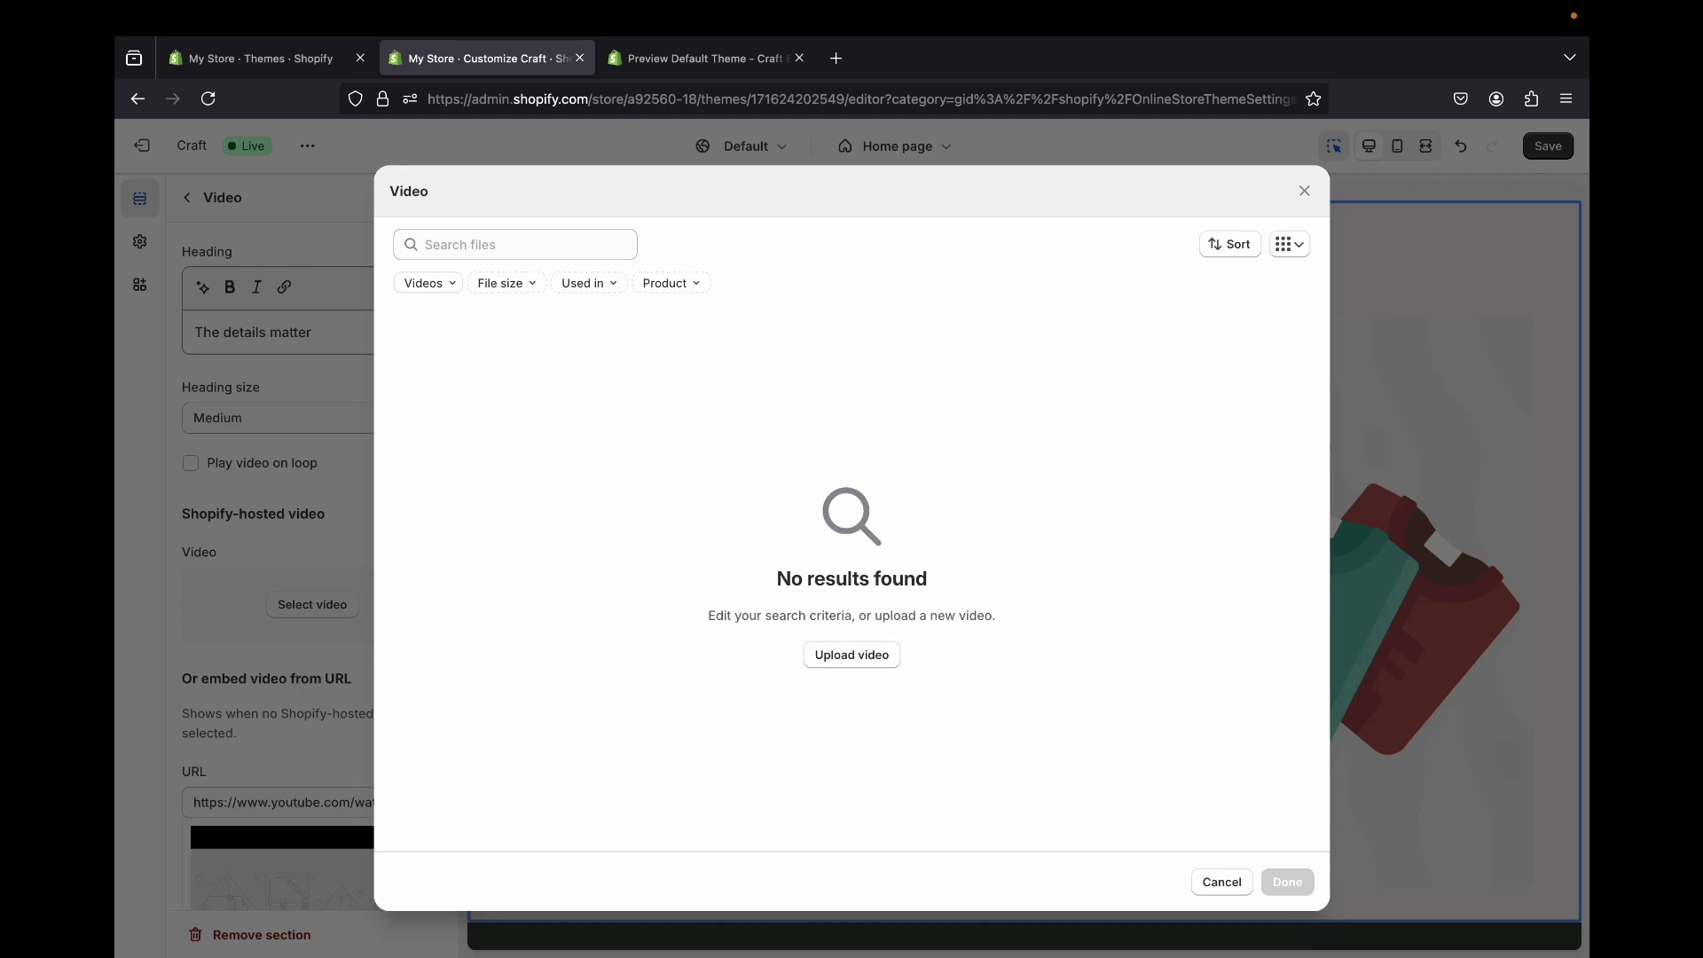
left_click(1221, 882)
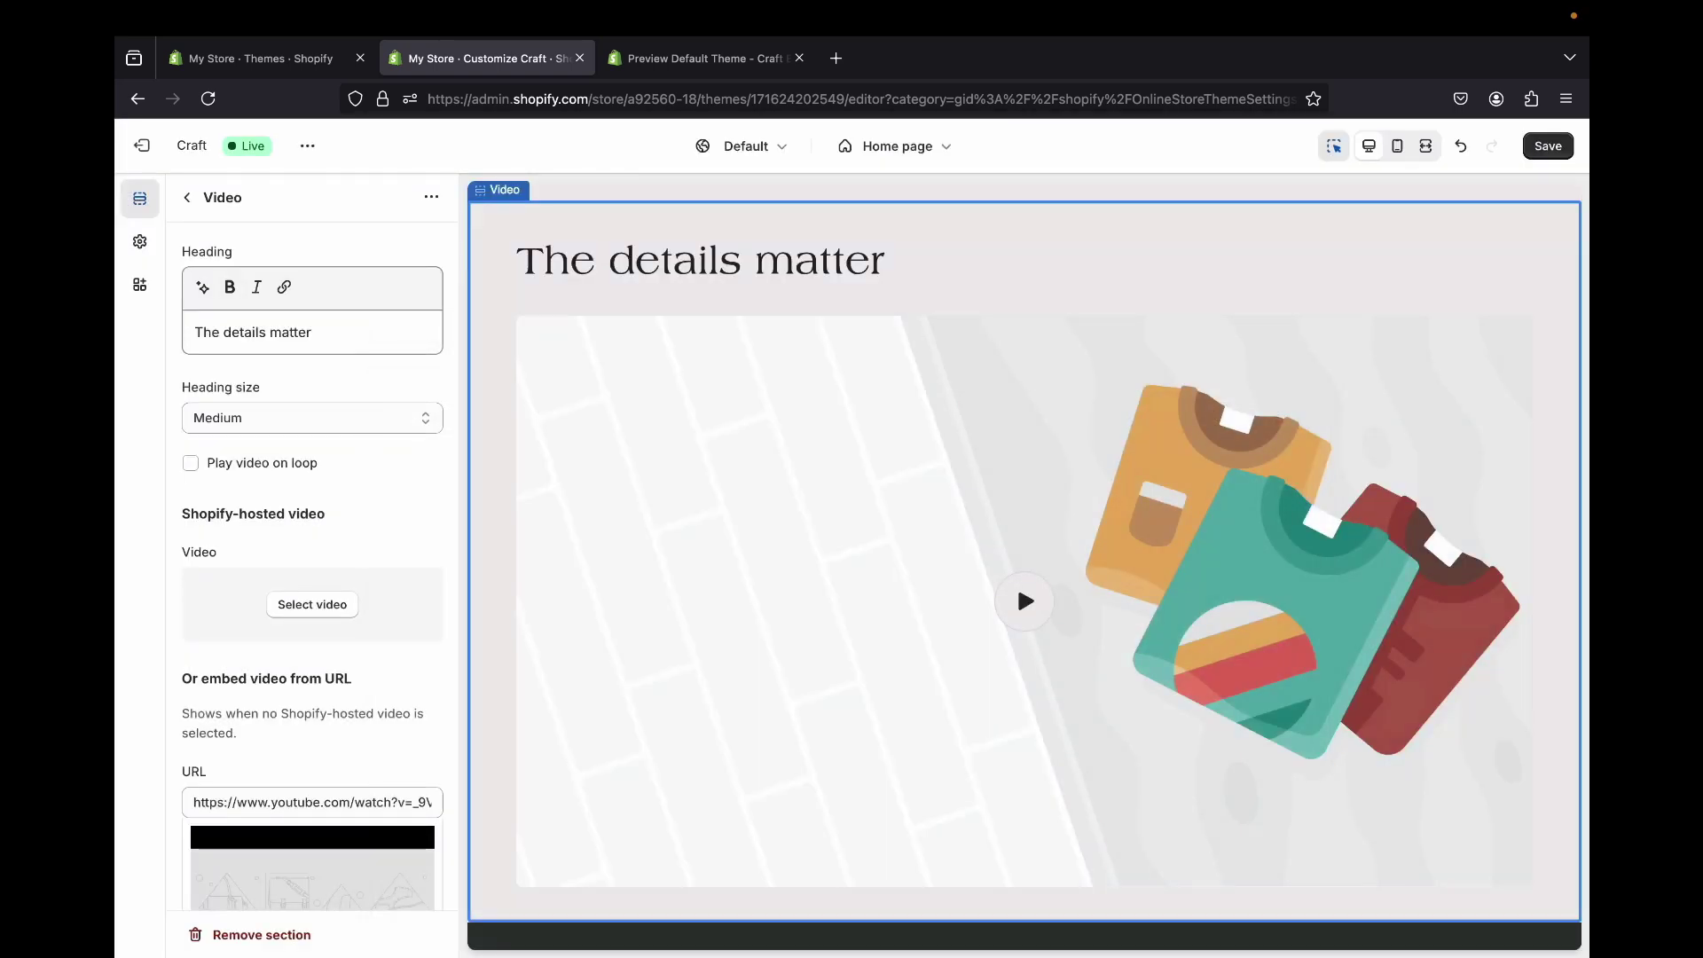
scroll(306, 805, "down", 5)
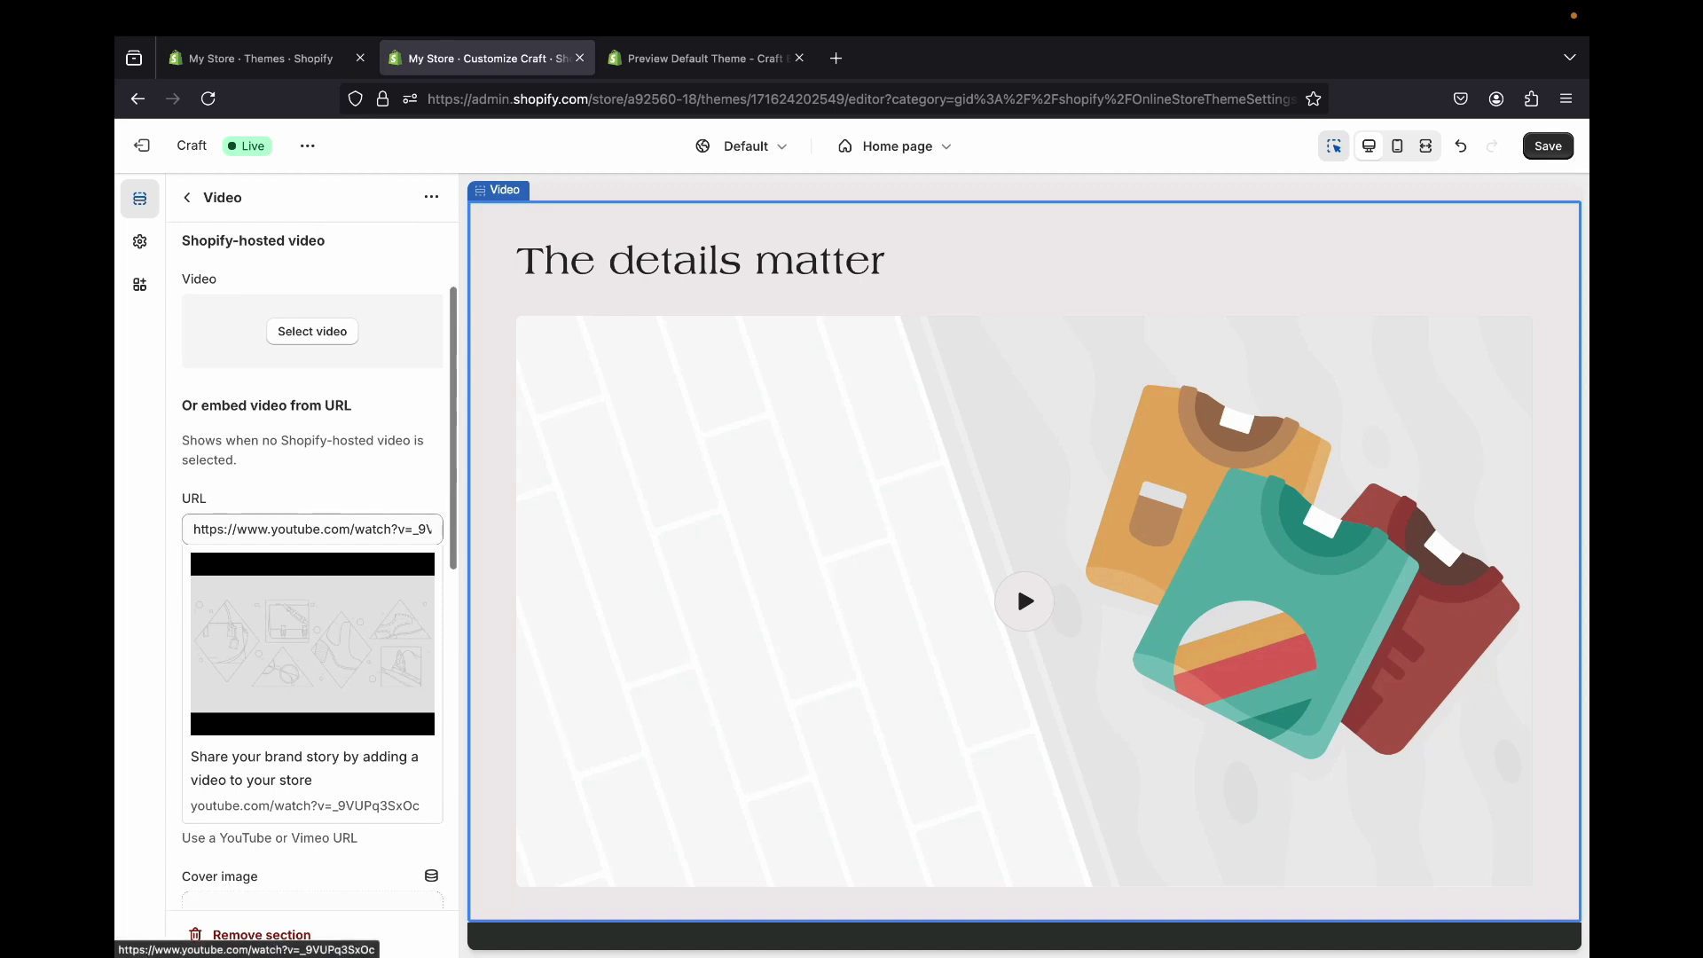
- Examine the Video section's embed URL and cover image settings and compare its preview with the demo store's video section
left_click_drag(192, 528, 444, 529)
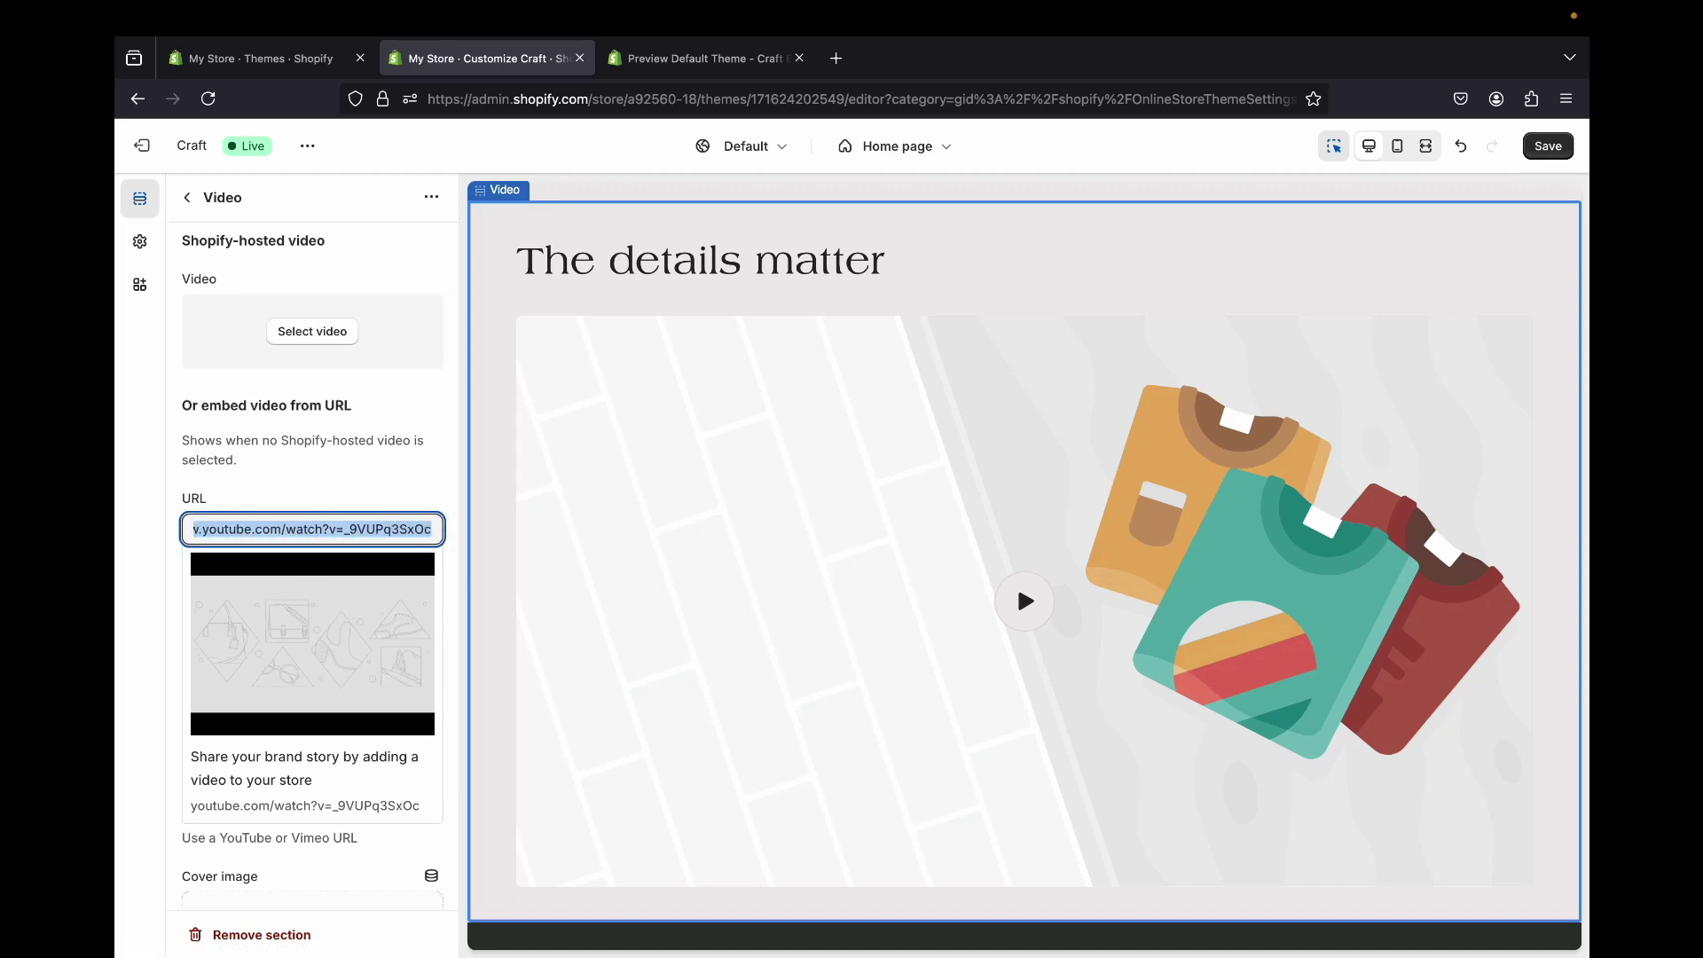
key("Escape")
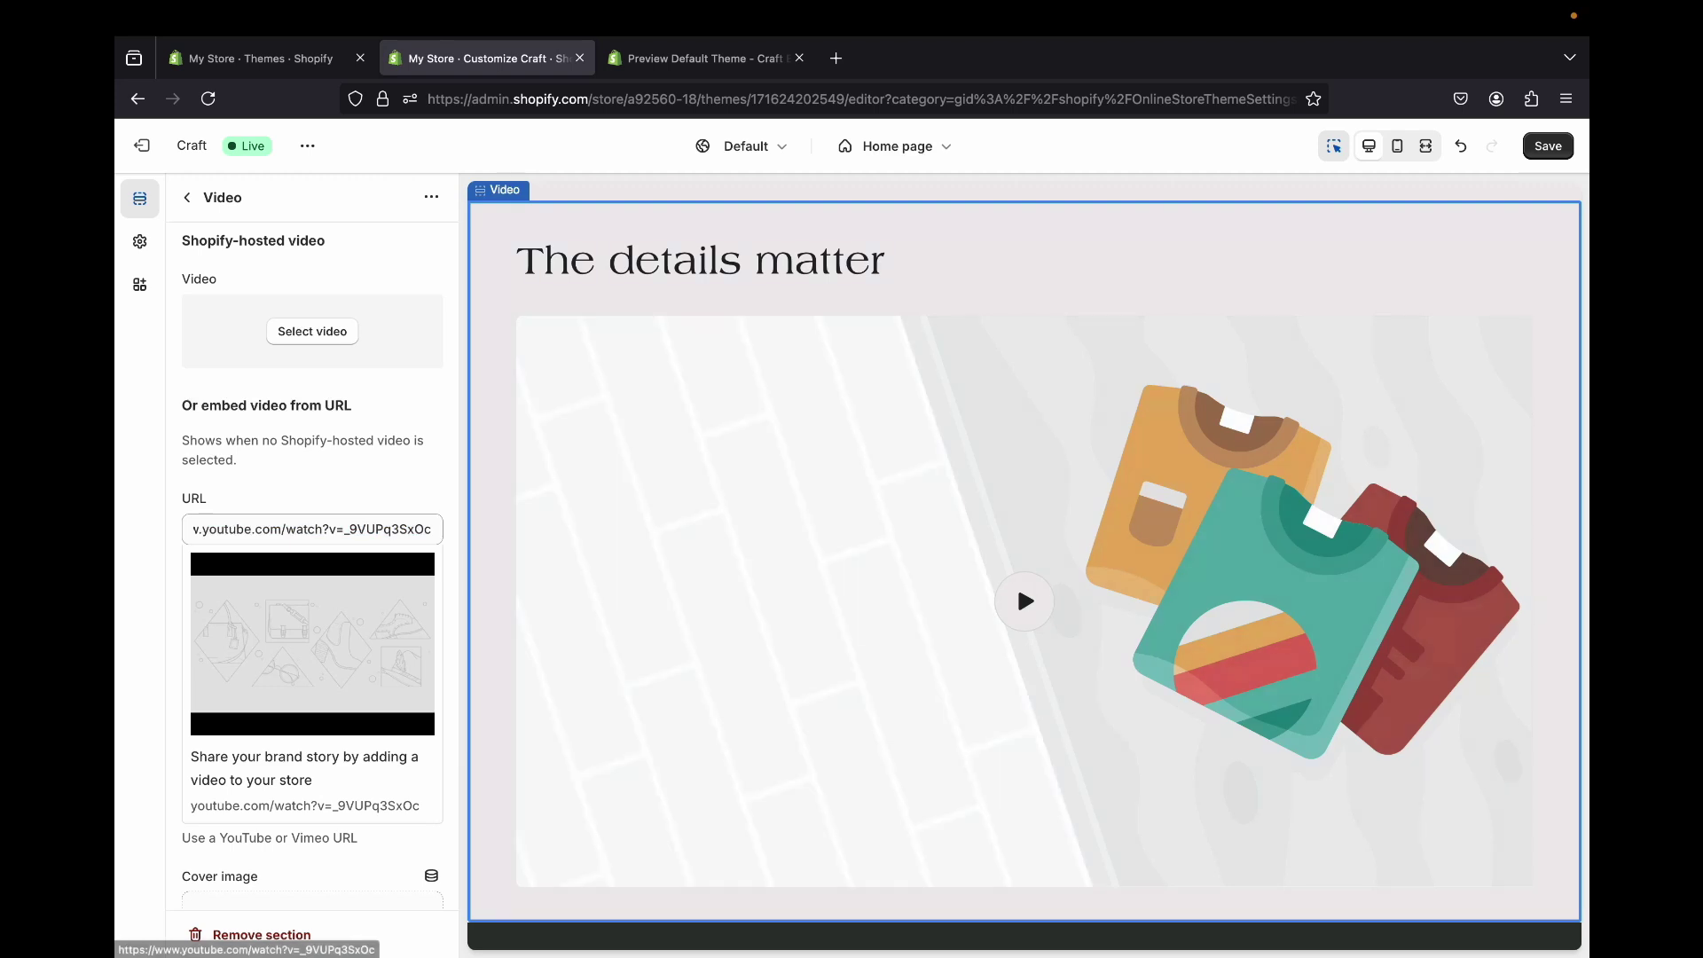
scroll(312, 559, "down", 4)
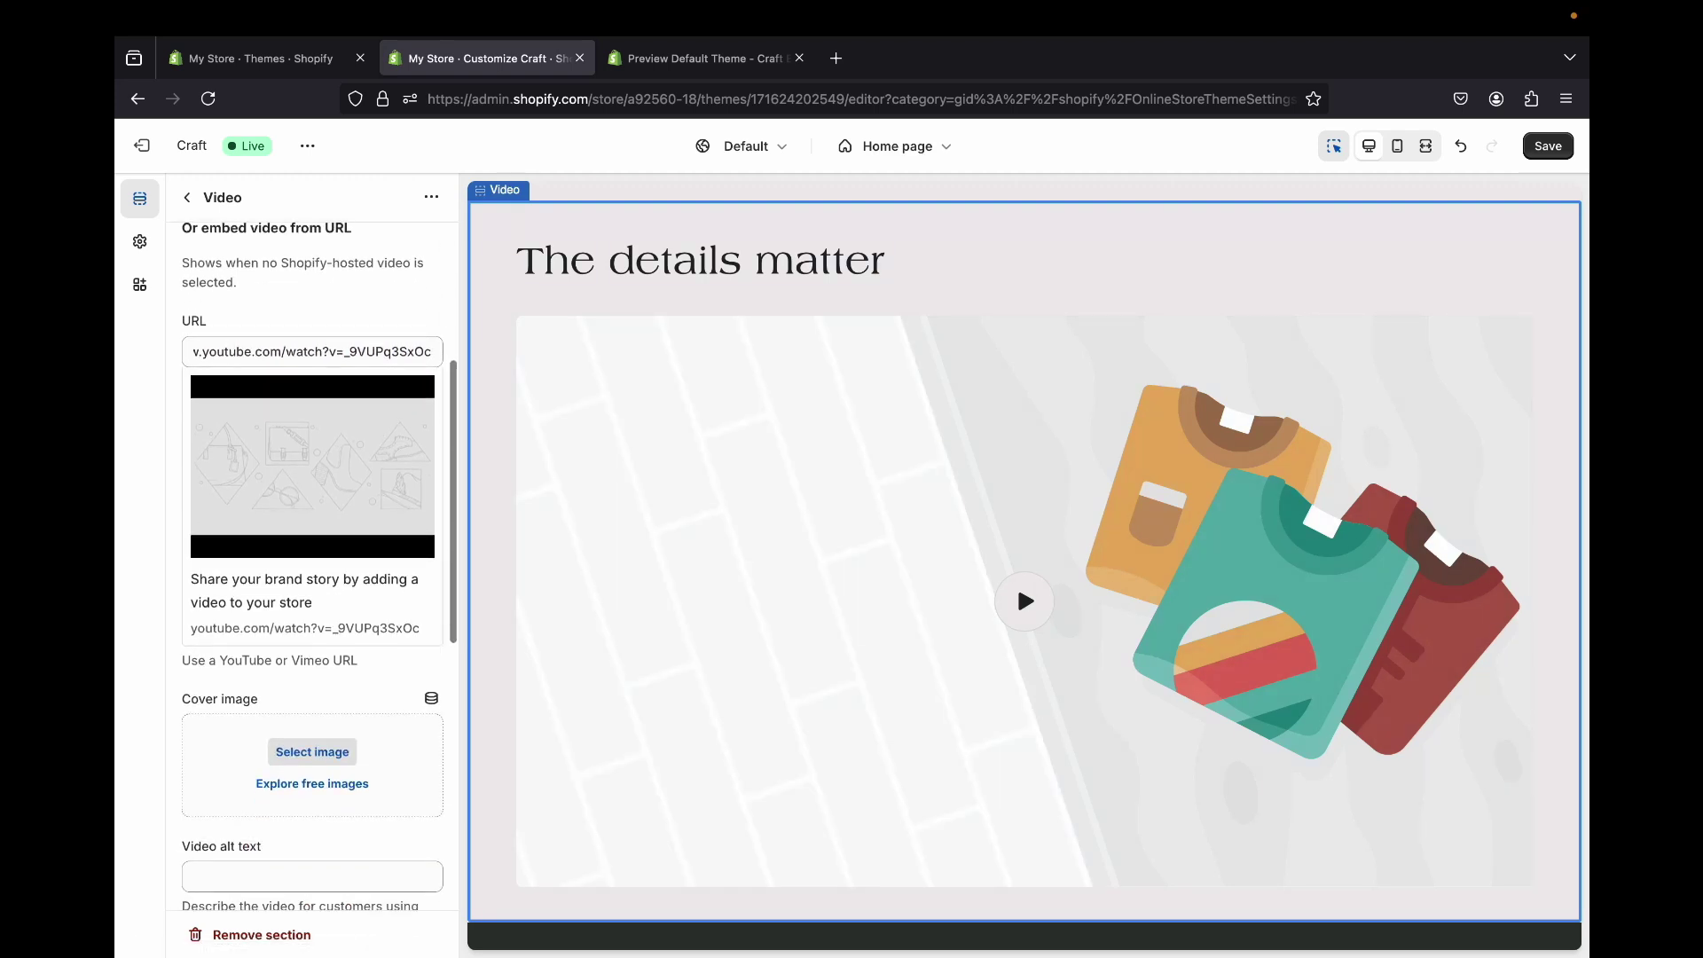
scroll(320, 723, "down", 3)
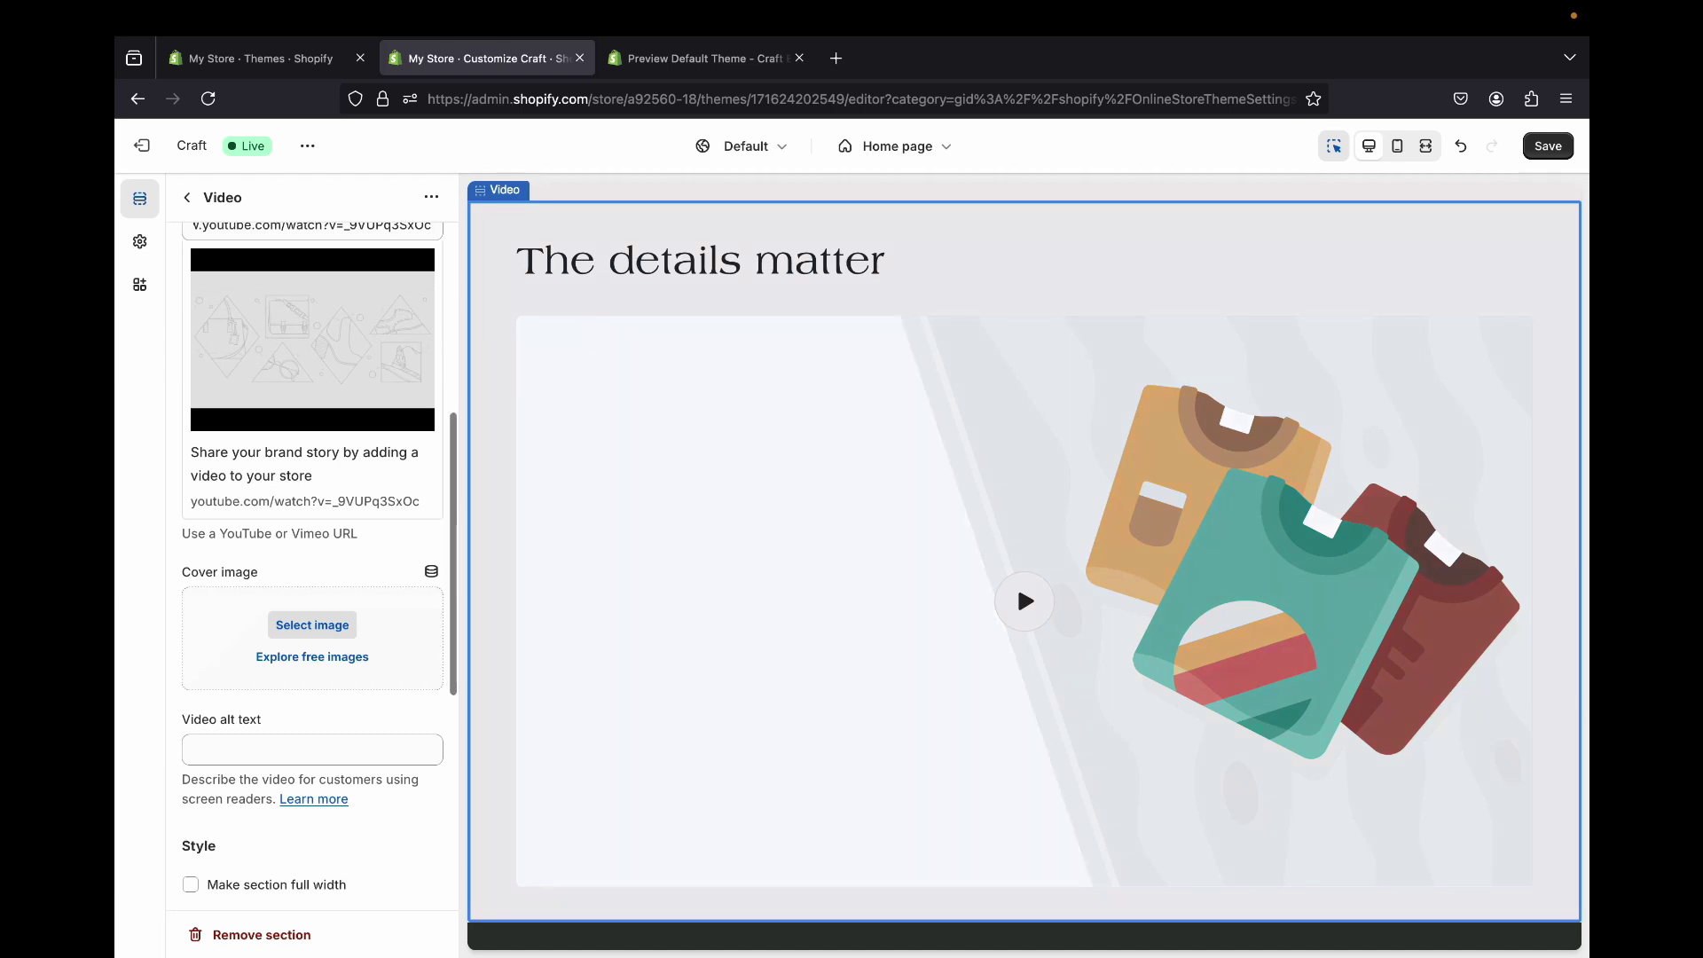
scroll(1024, 568, "down", 4)
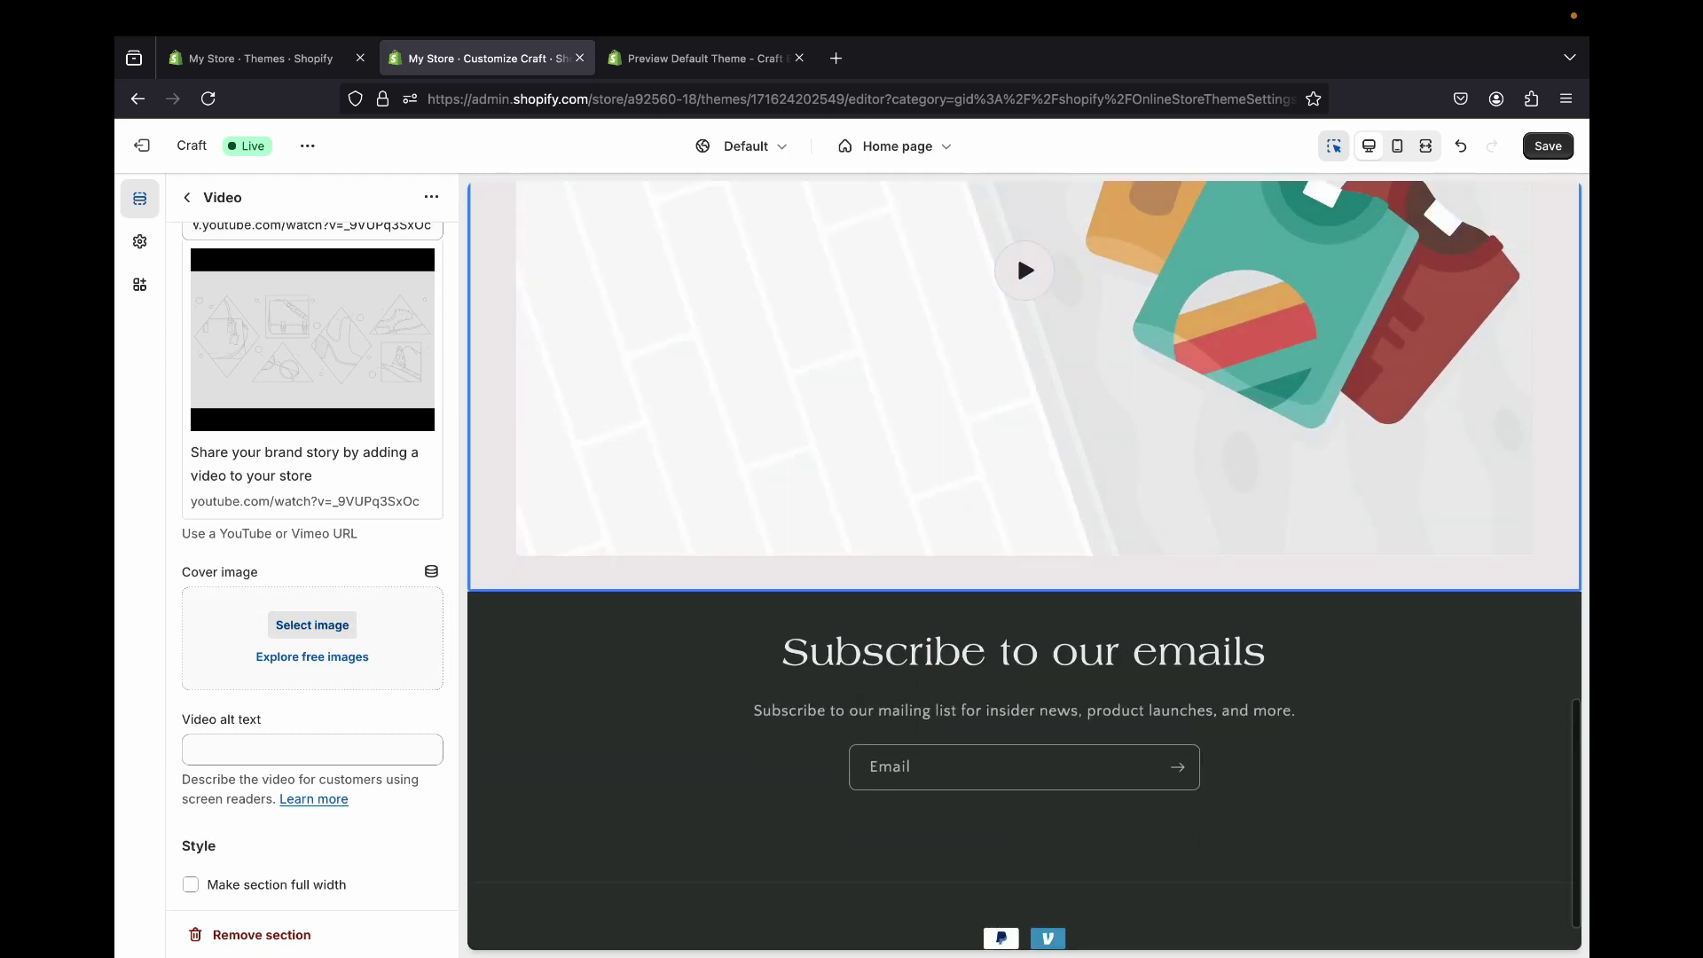
scroll(1025, 568, "up", 6)
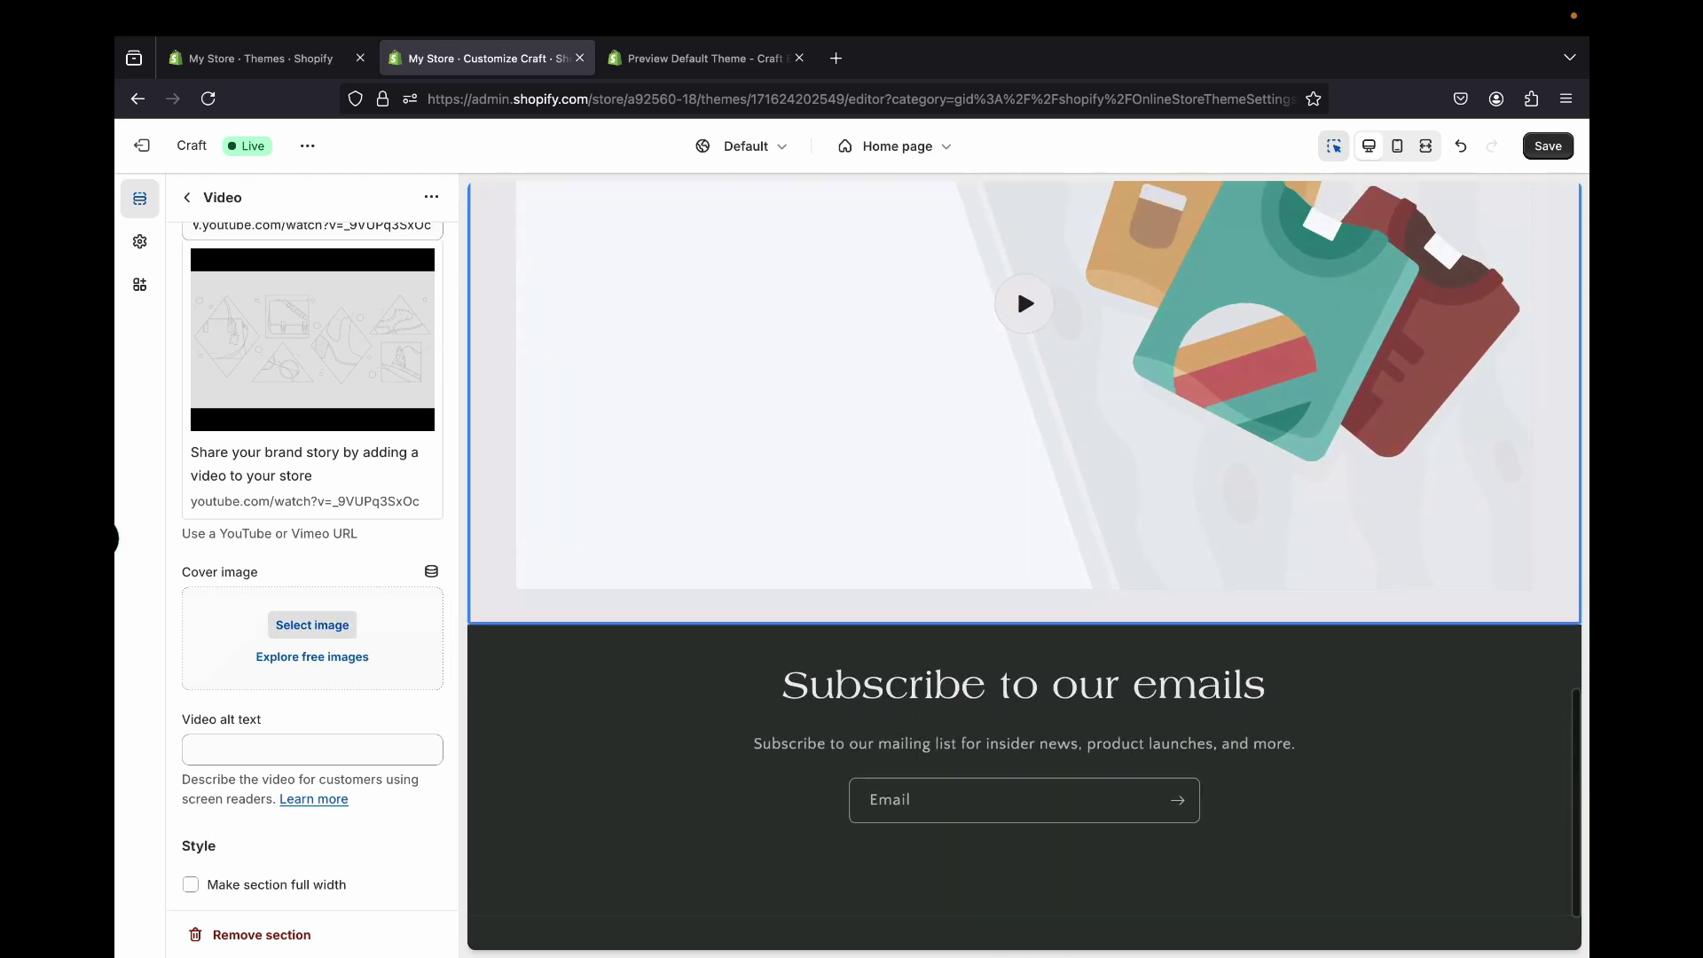
scroll(1025, 568, "down", 2)
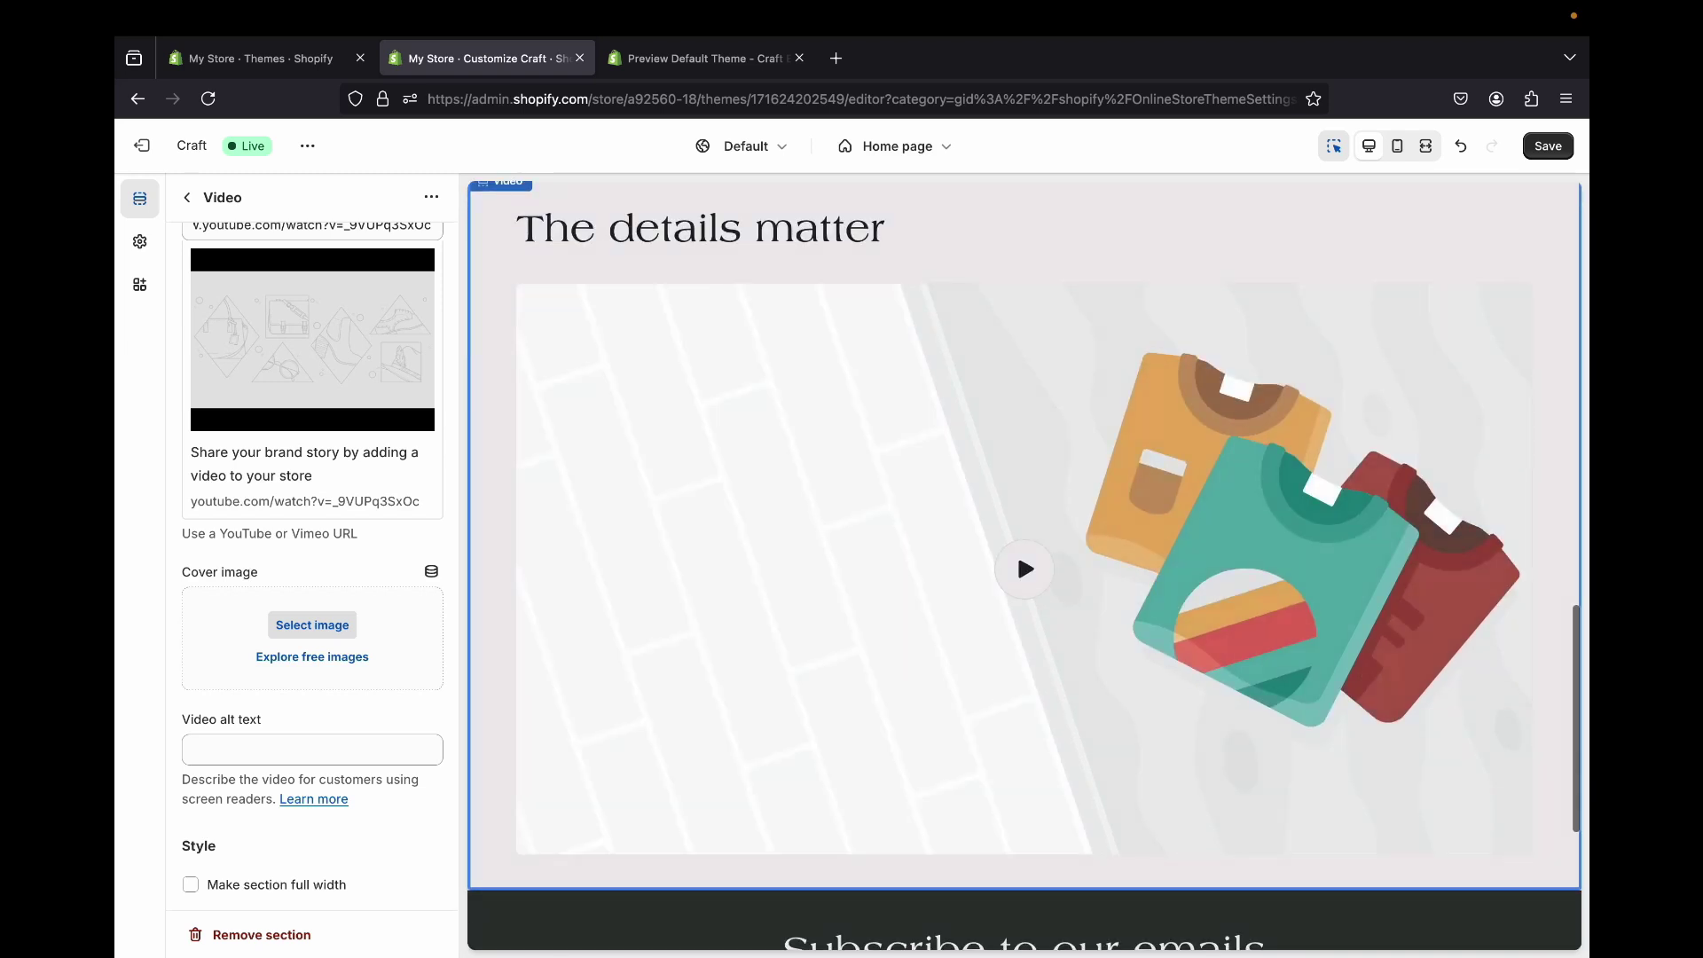
key("ctrl+Tab")
scroll(852, 576, "down", 4)
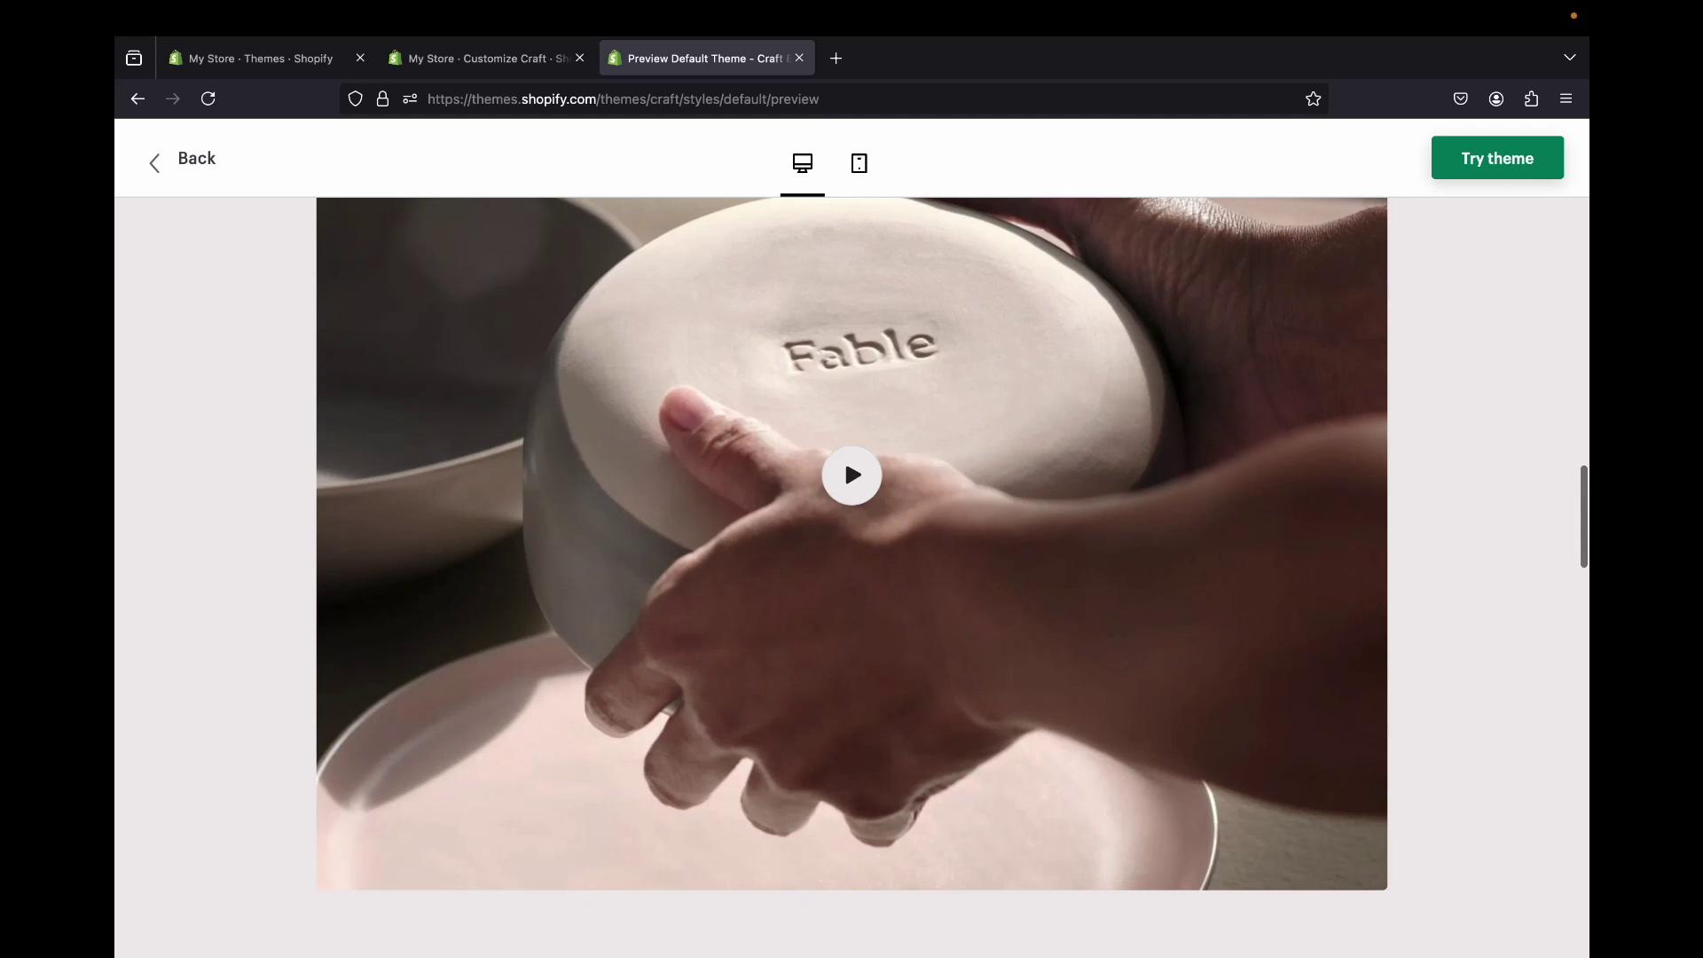
key("ctrl+shift+Tab")
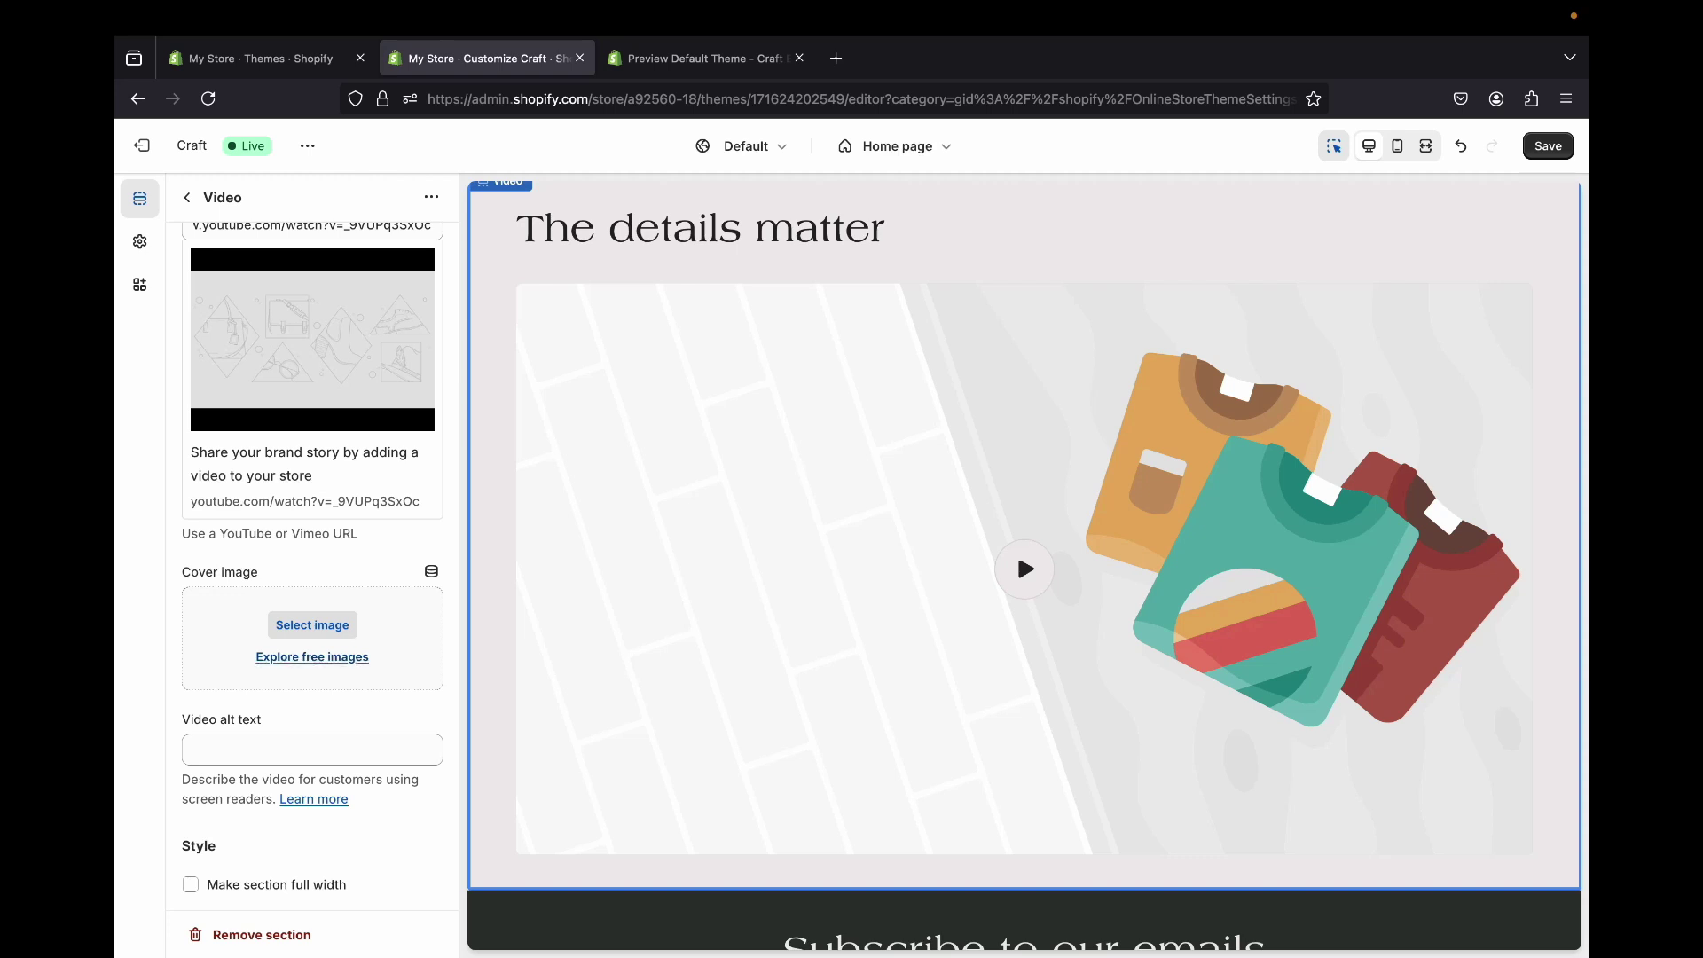
- Search the free images for "tea cups" and try the photo of tea being poured into a hand-held cup as video cover
left_click(311, 656)
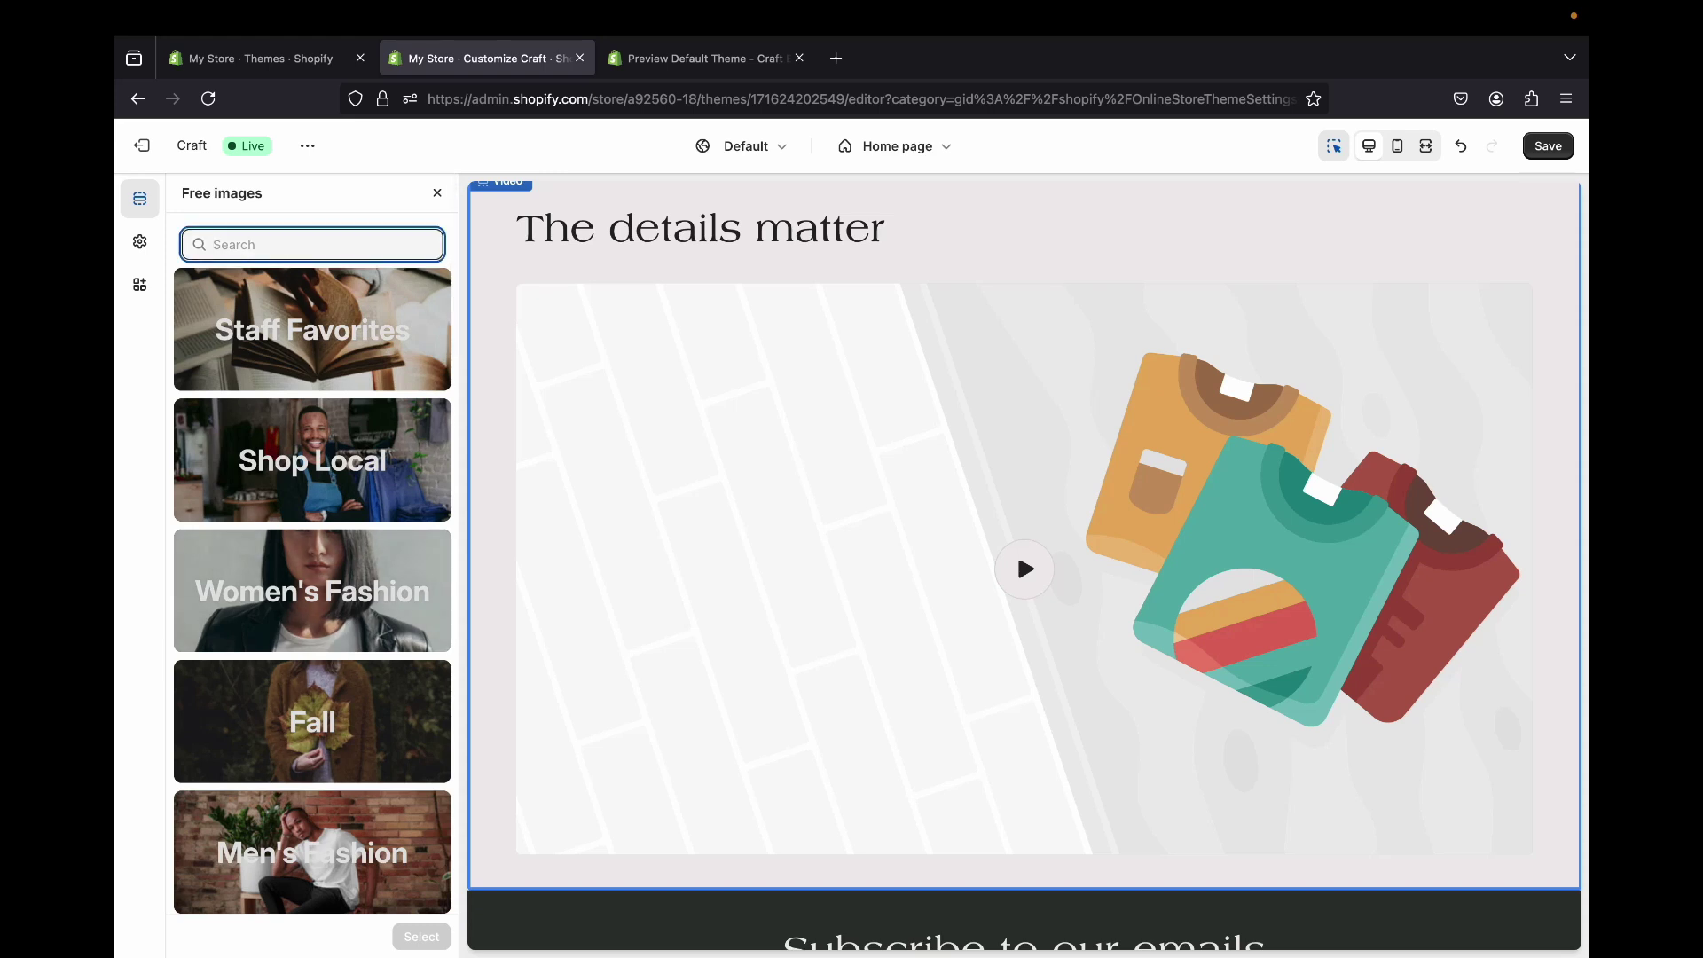
type("tea cup")
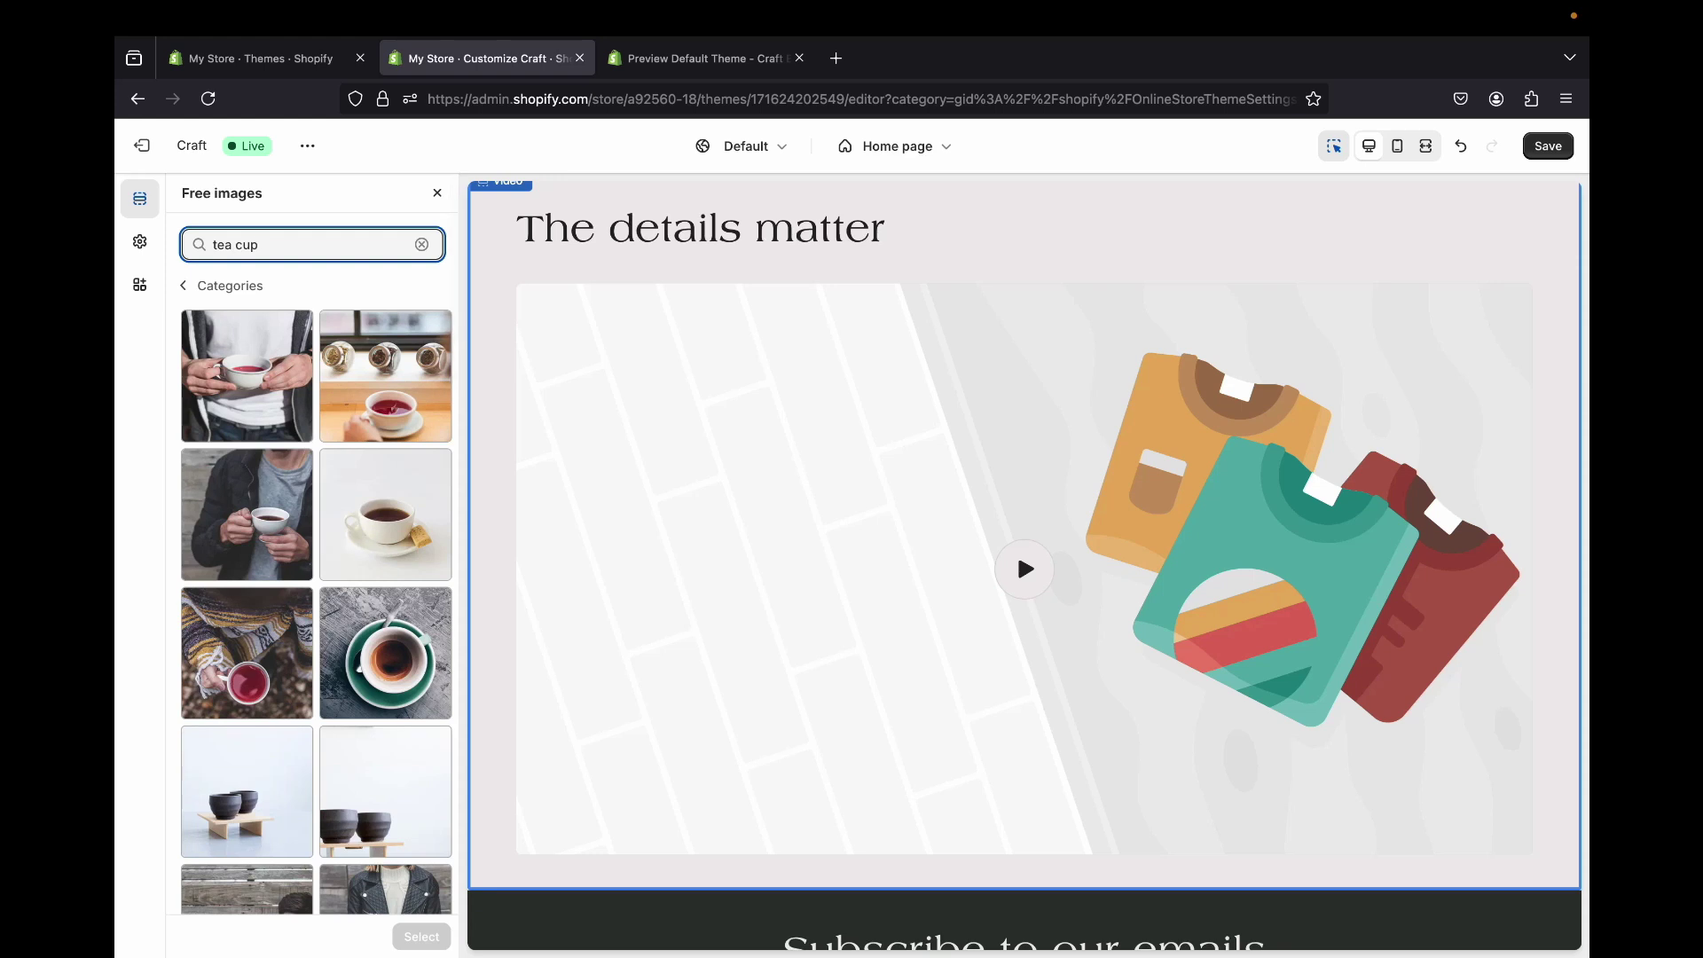
type("s")
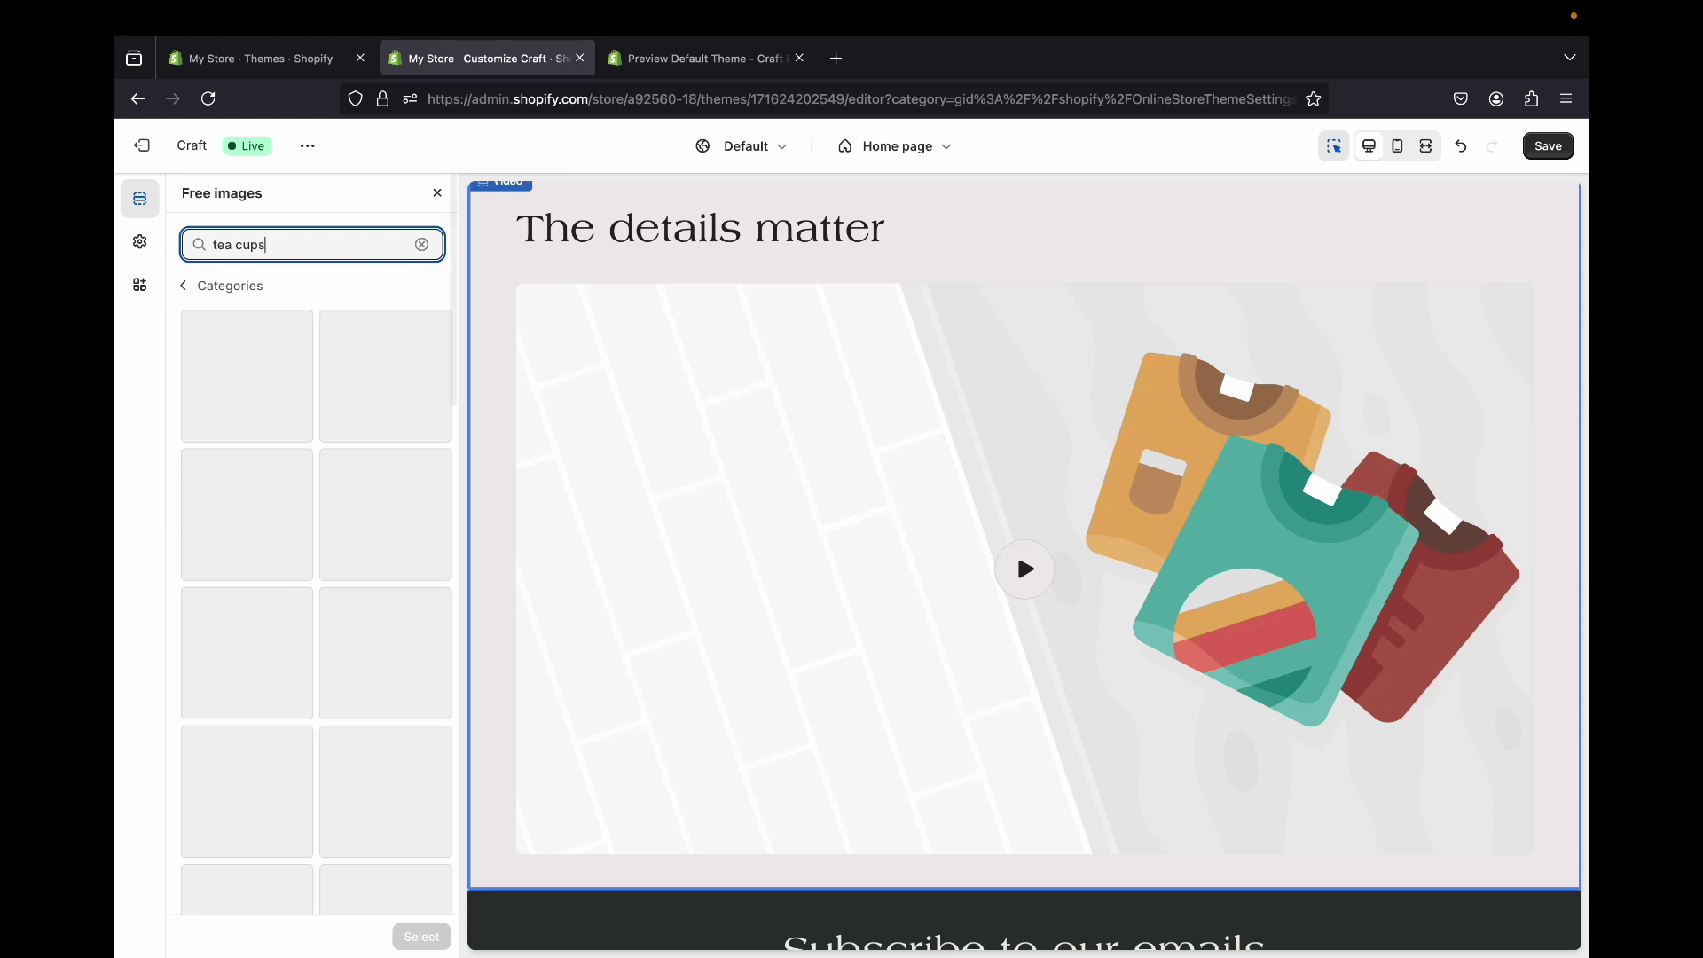
scroll(315, 546, "down", 5)
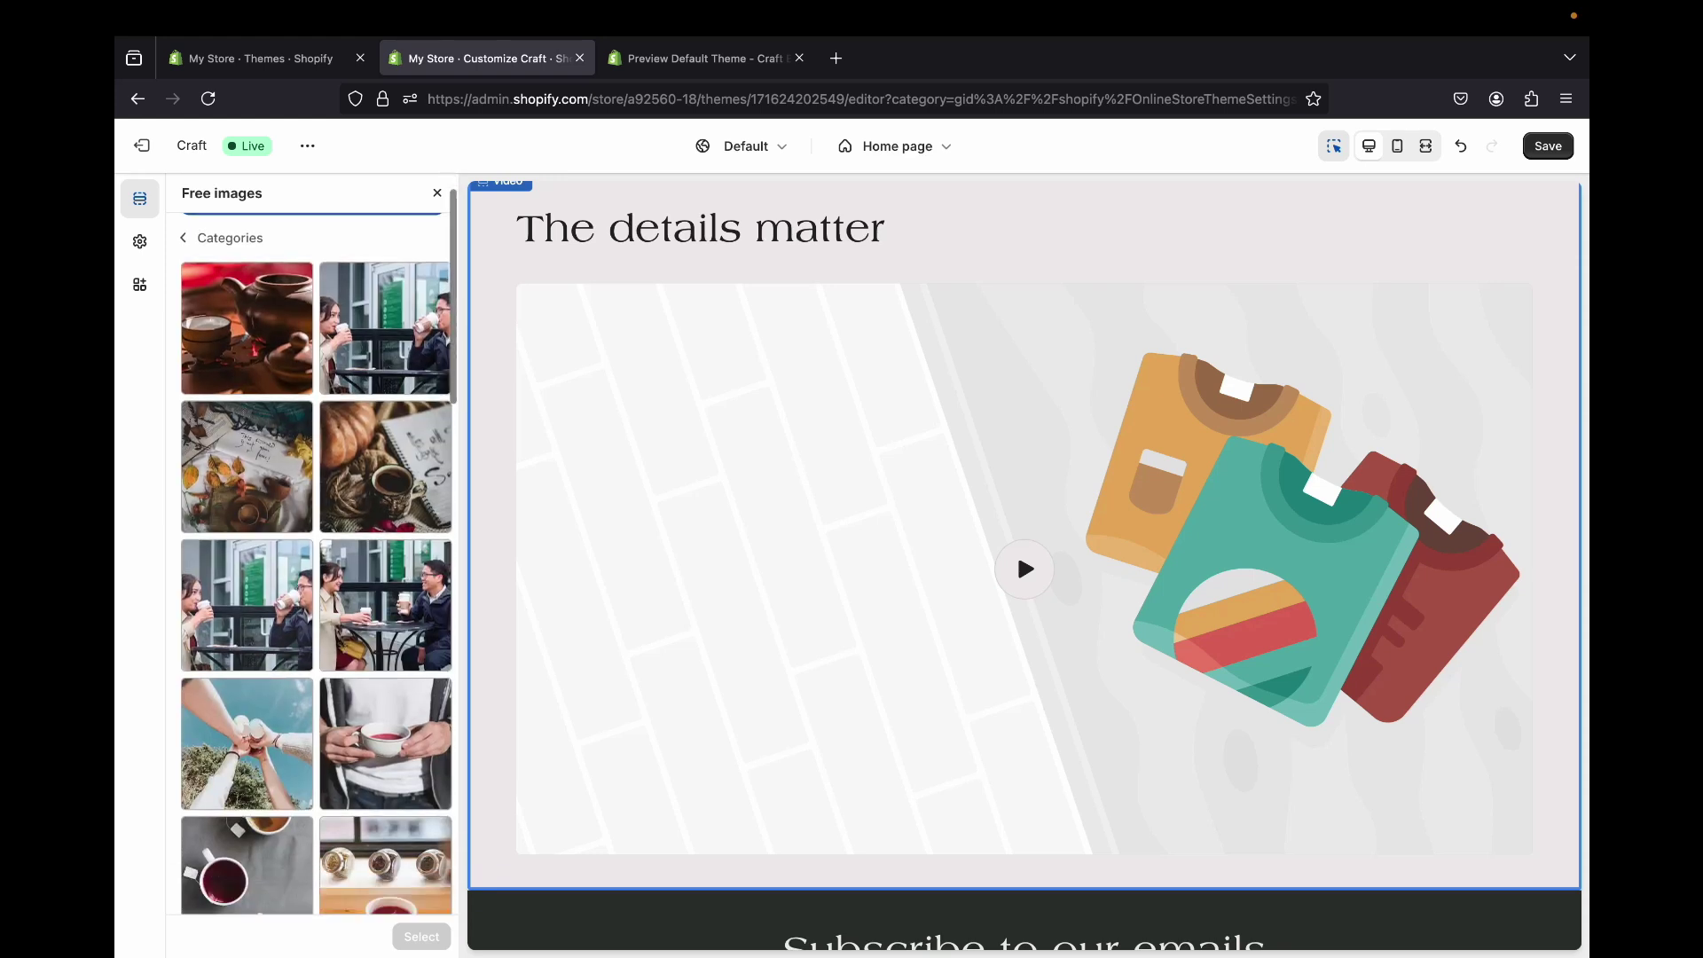
scroll(319, 564, "down", 3)
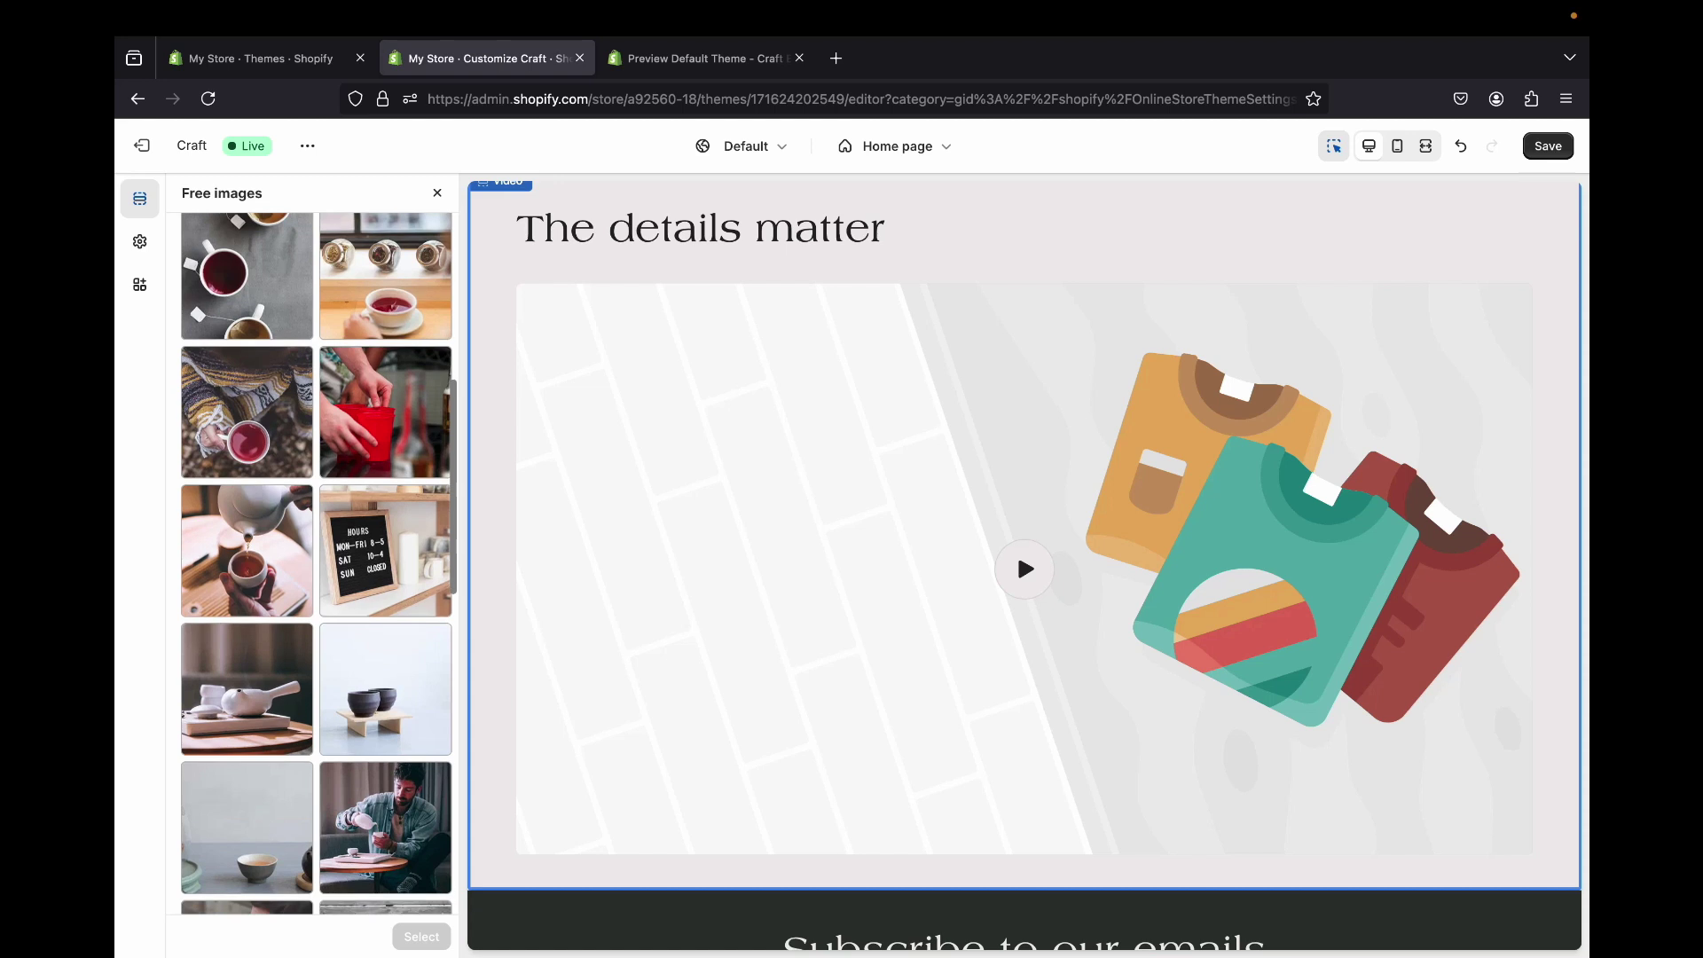
left_click(247, 550)
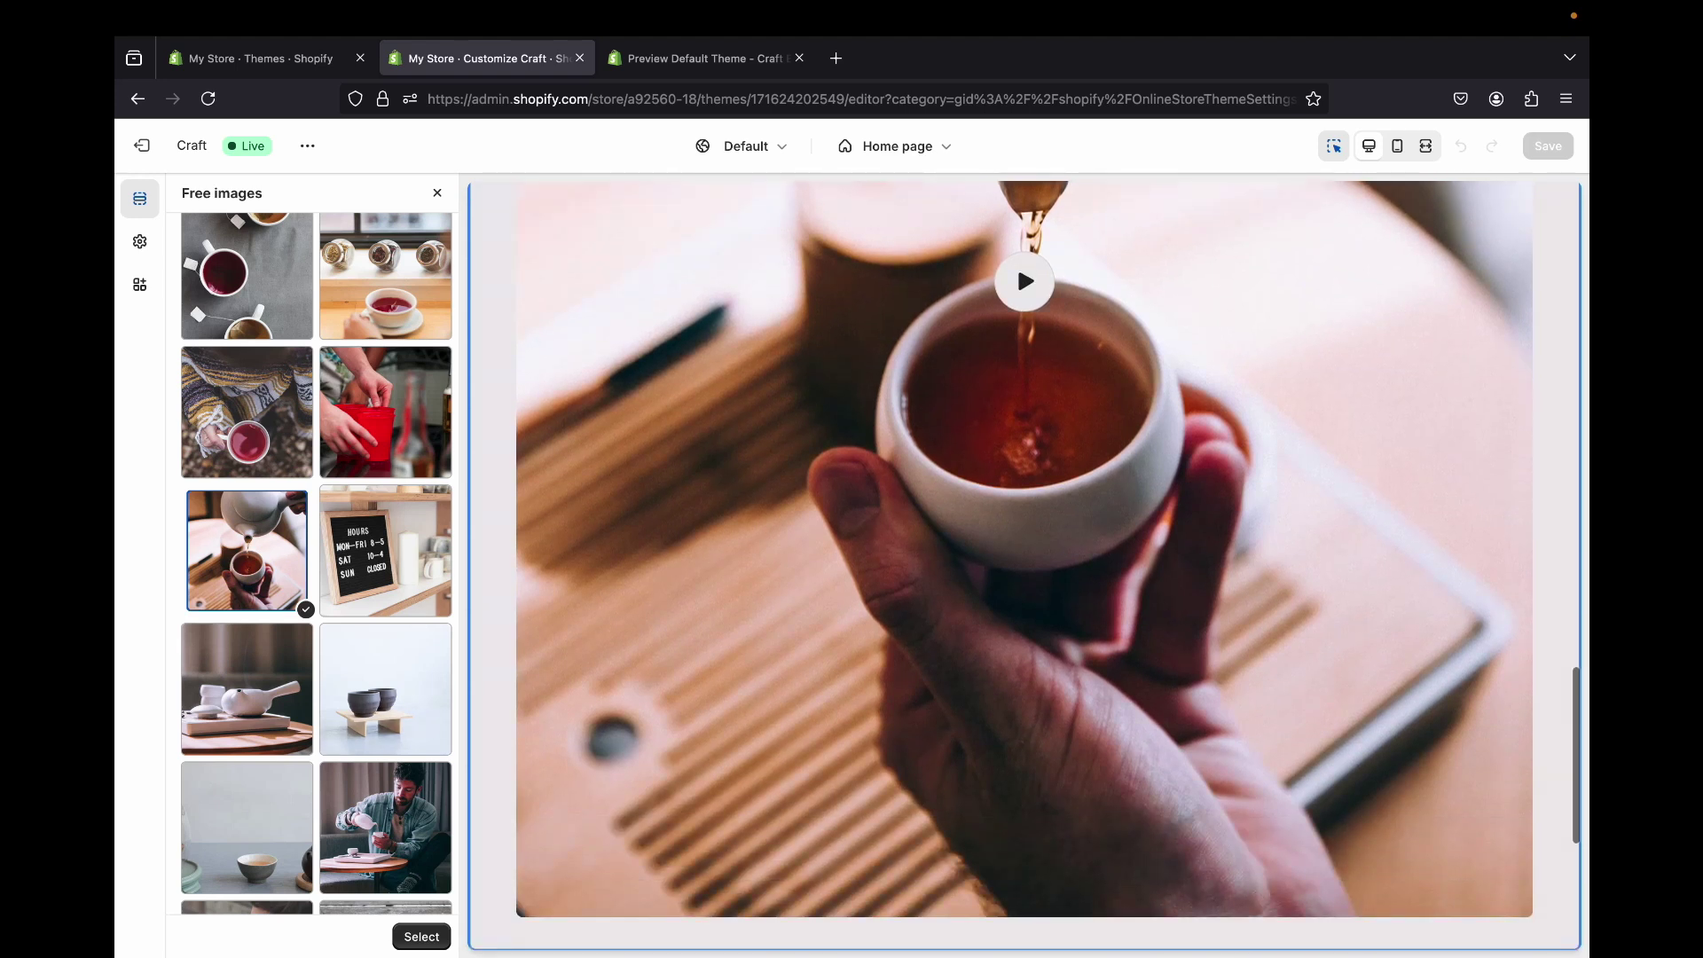
scroll(316, 565, "down", 7)
scroll(316, 564, "down", 5)
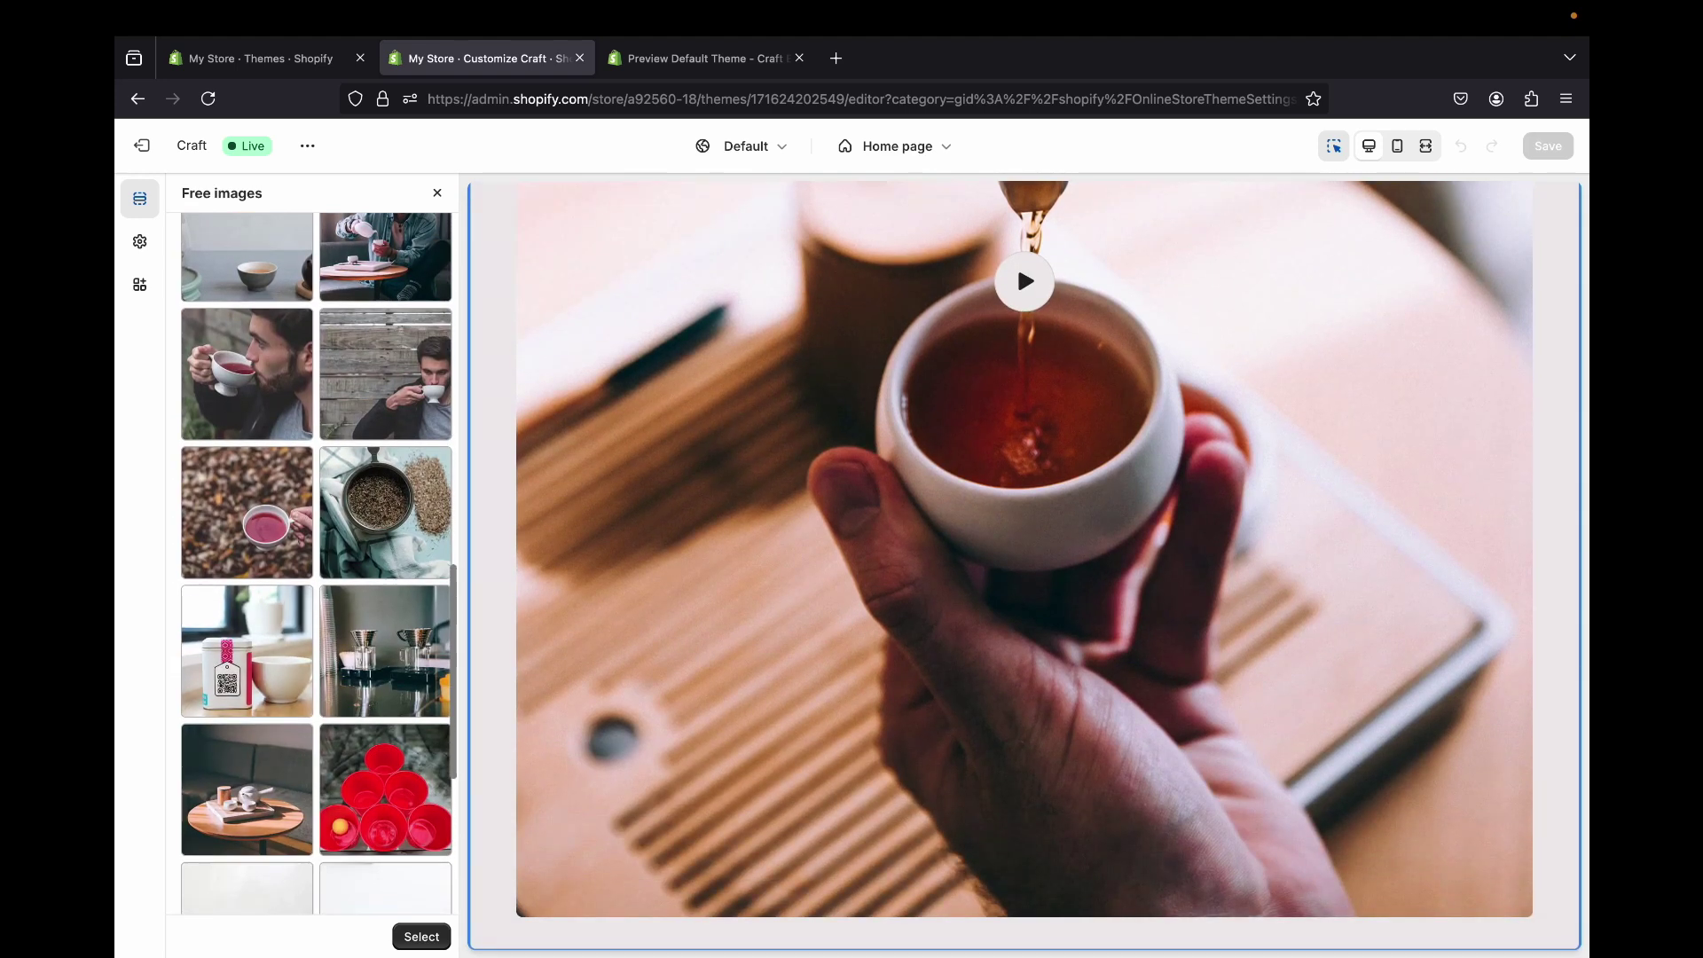
scroll(316, 565, "down", 1)
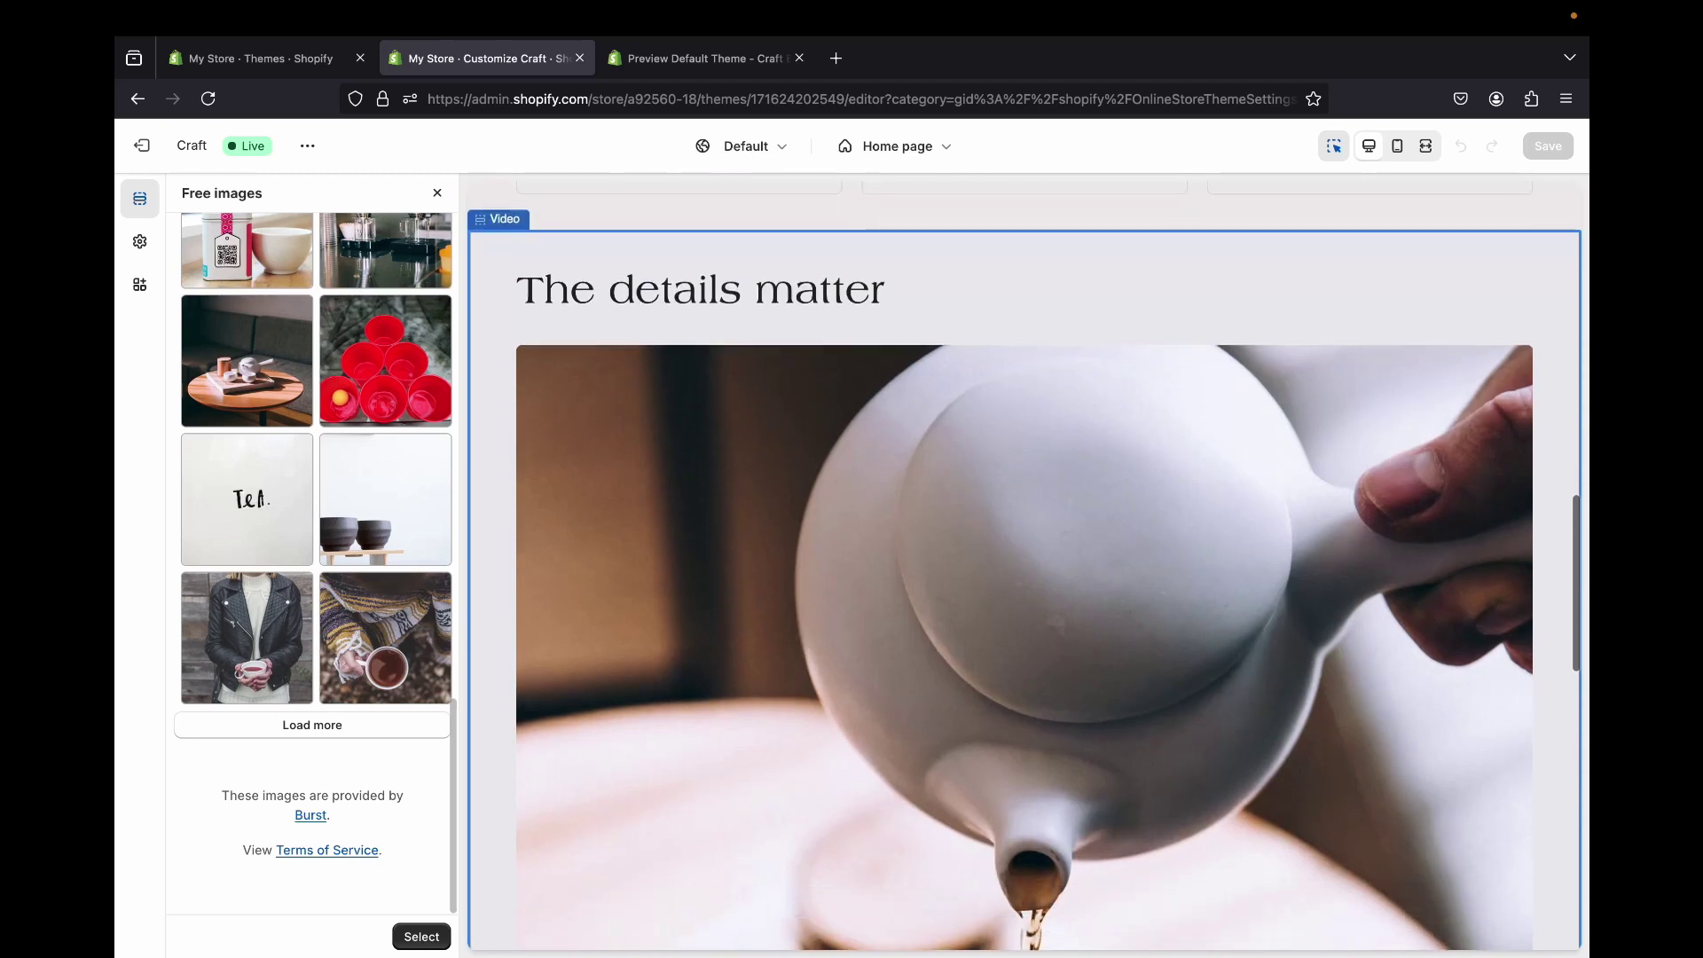
- Search the free images for "plates" and set the flat lay of varied plated food on white plates as the video's cover image
type("plates")
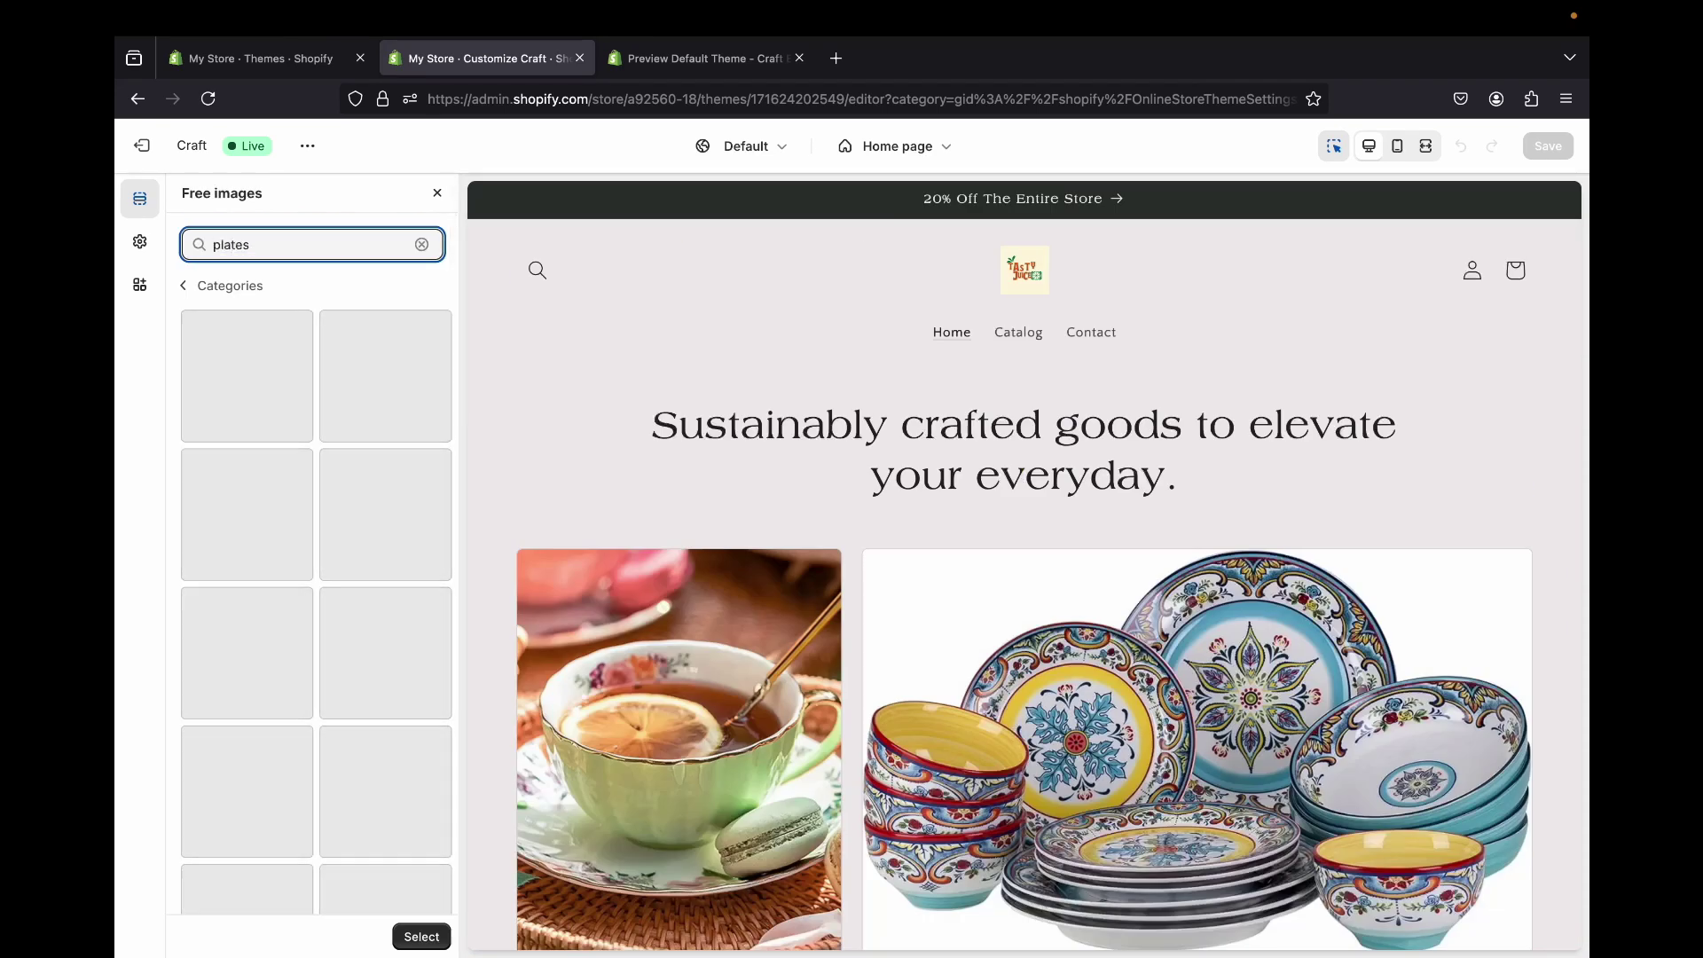
scroll(316, 564, "down", 5)
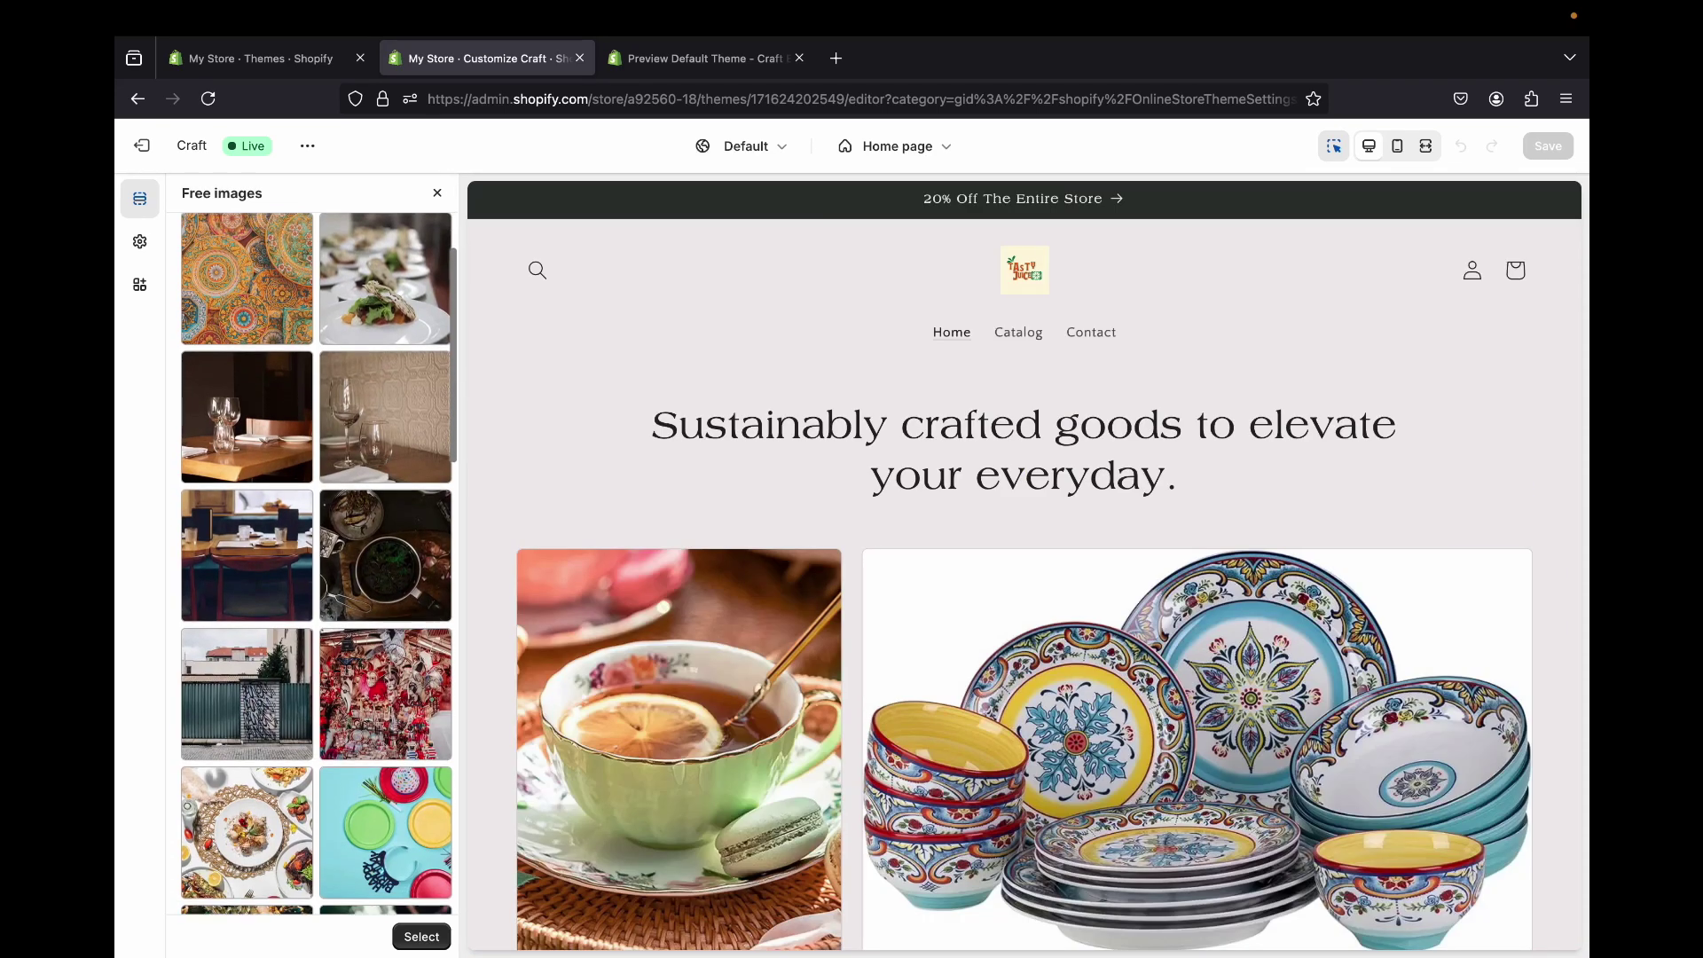
scroll(316, 564, "down", 3)
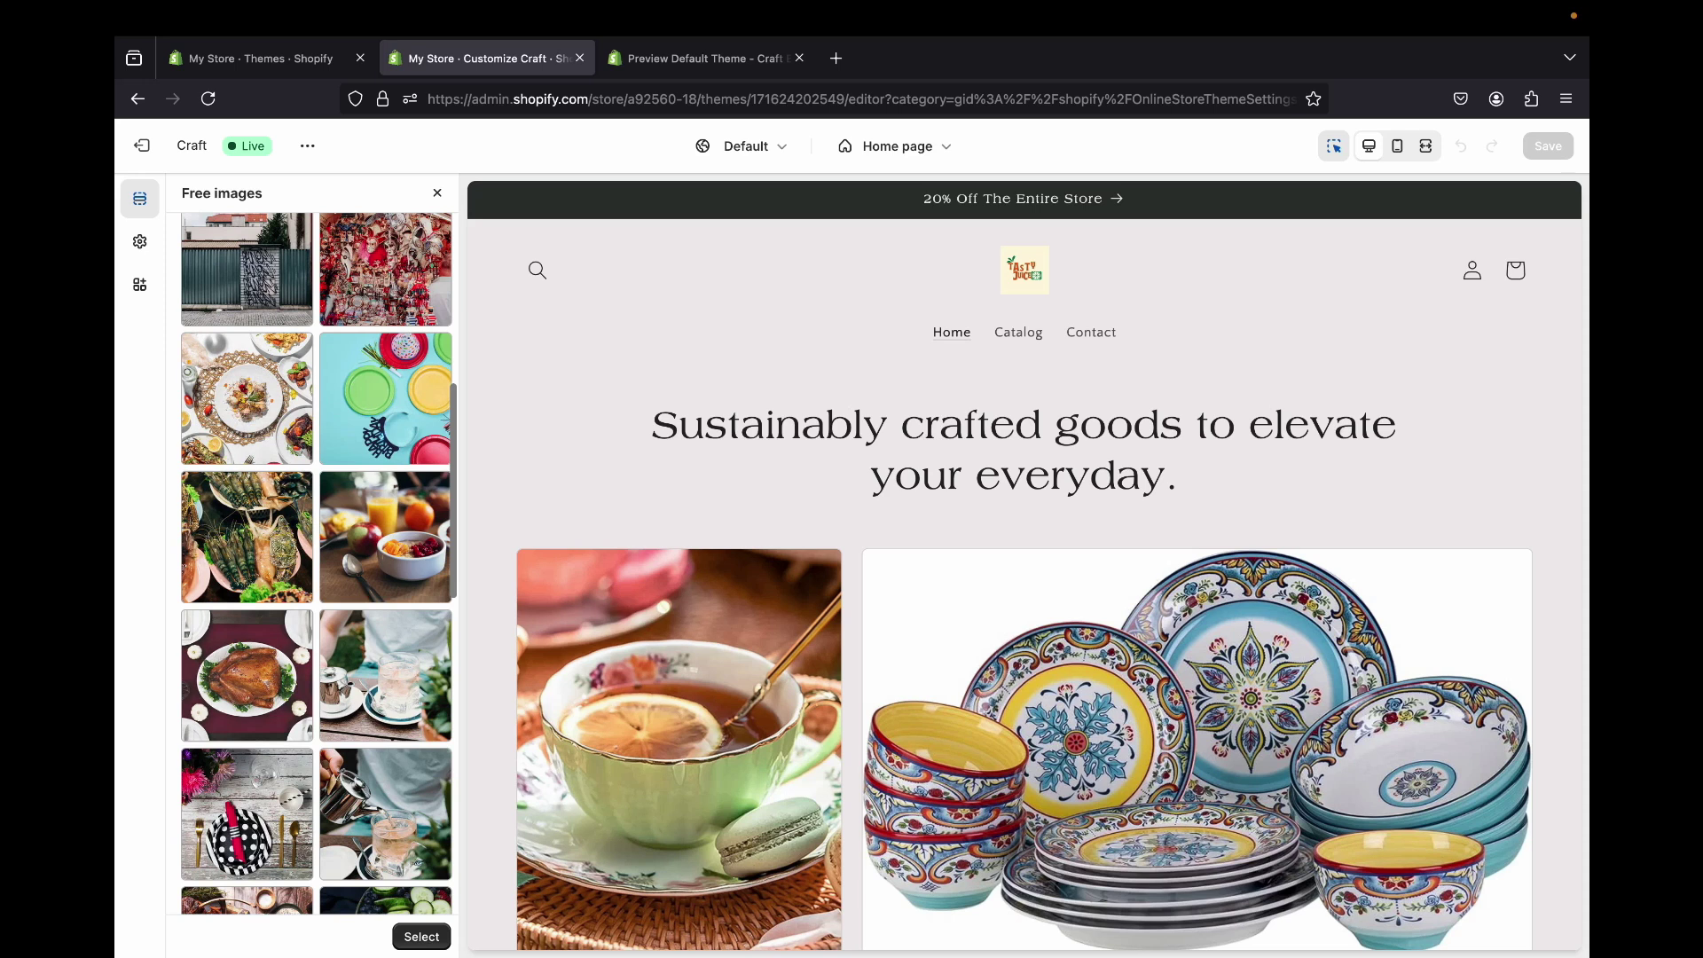
scroll(315, 565, "down", 5)
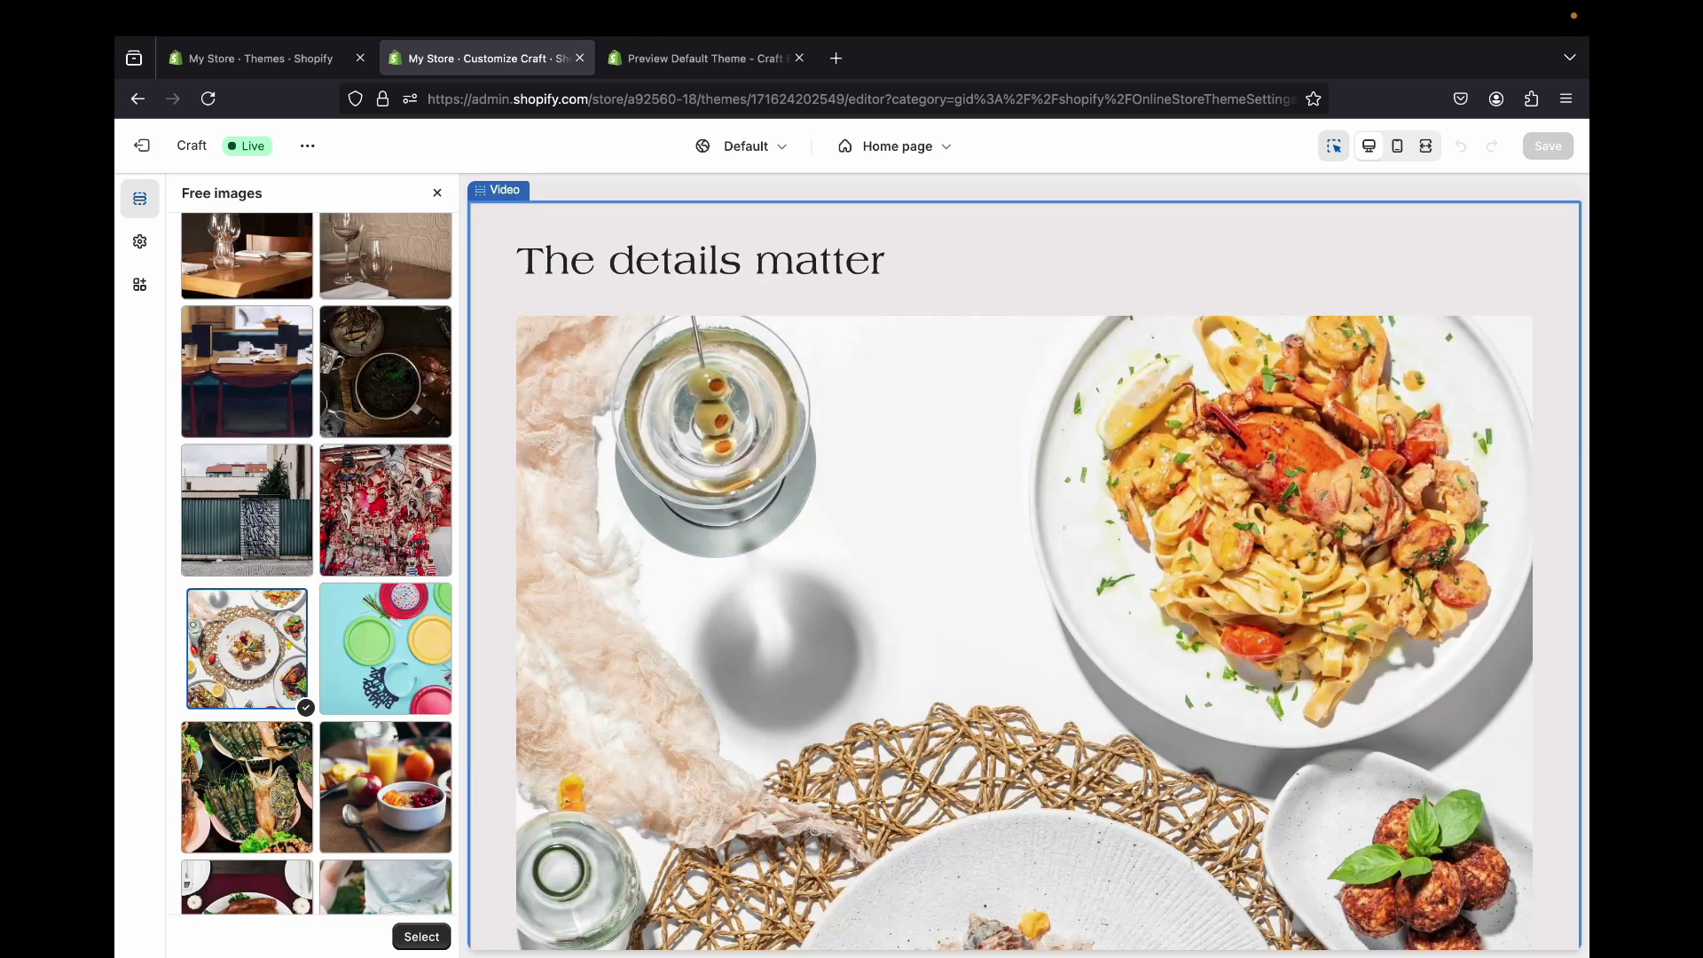
left_click(385, 648)
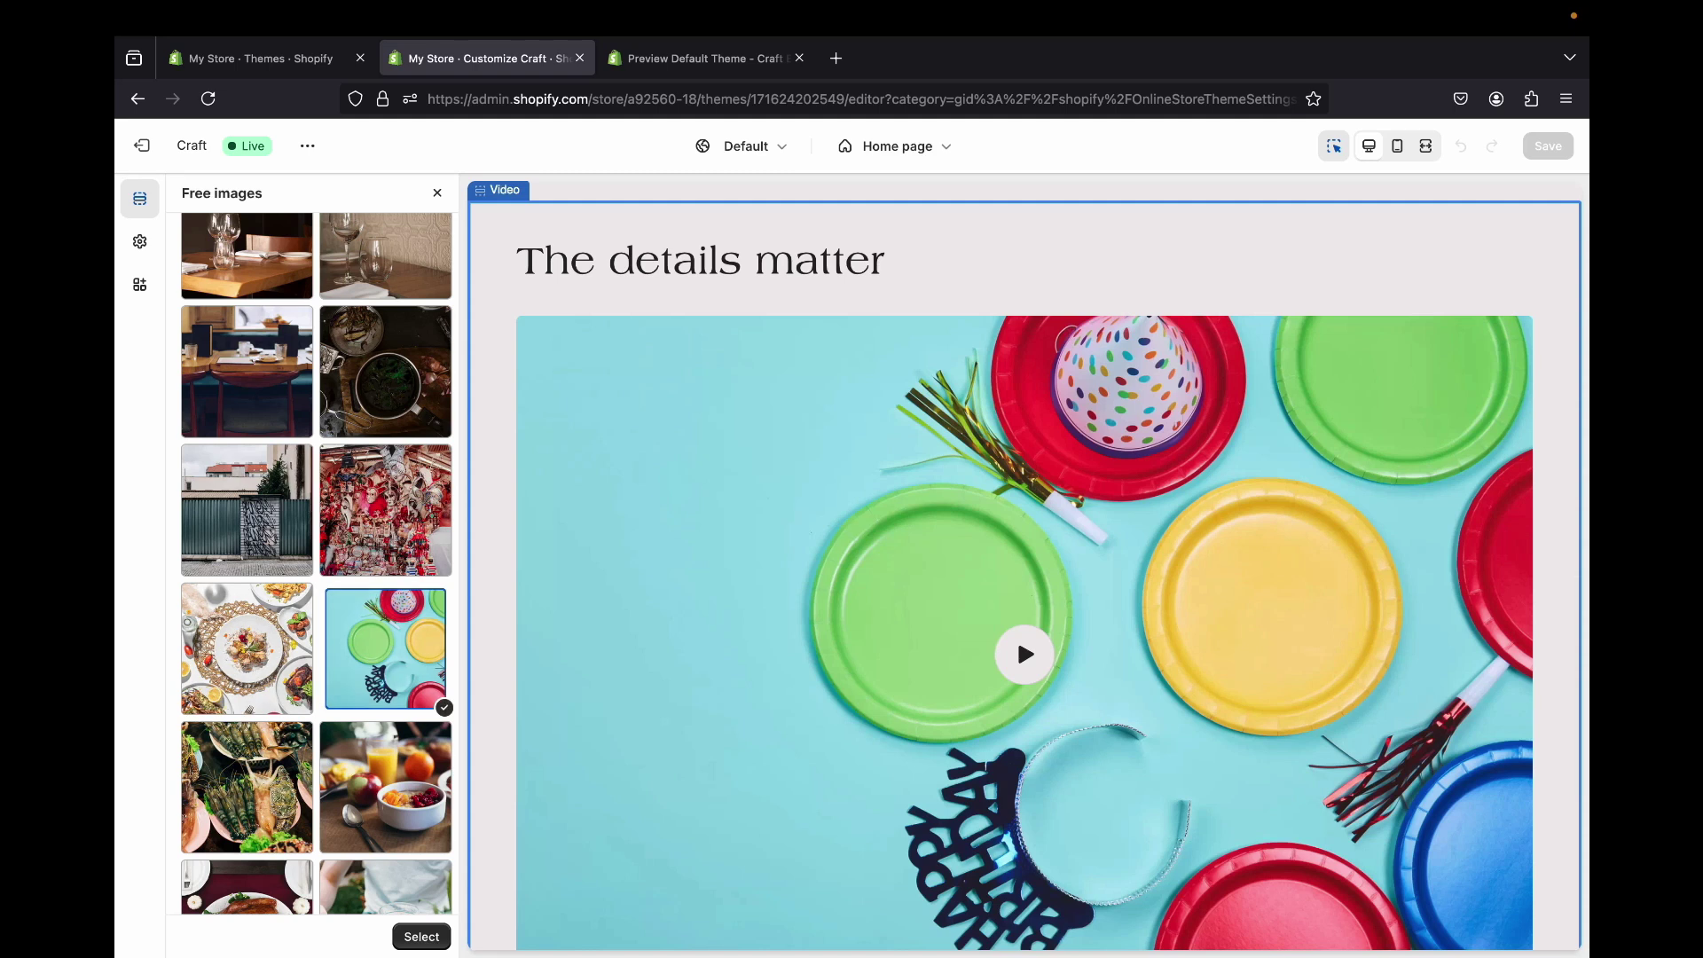
left_click(247, 648)
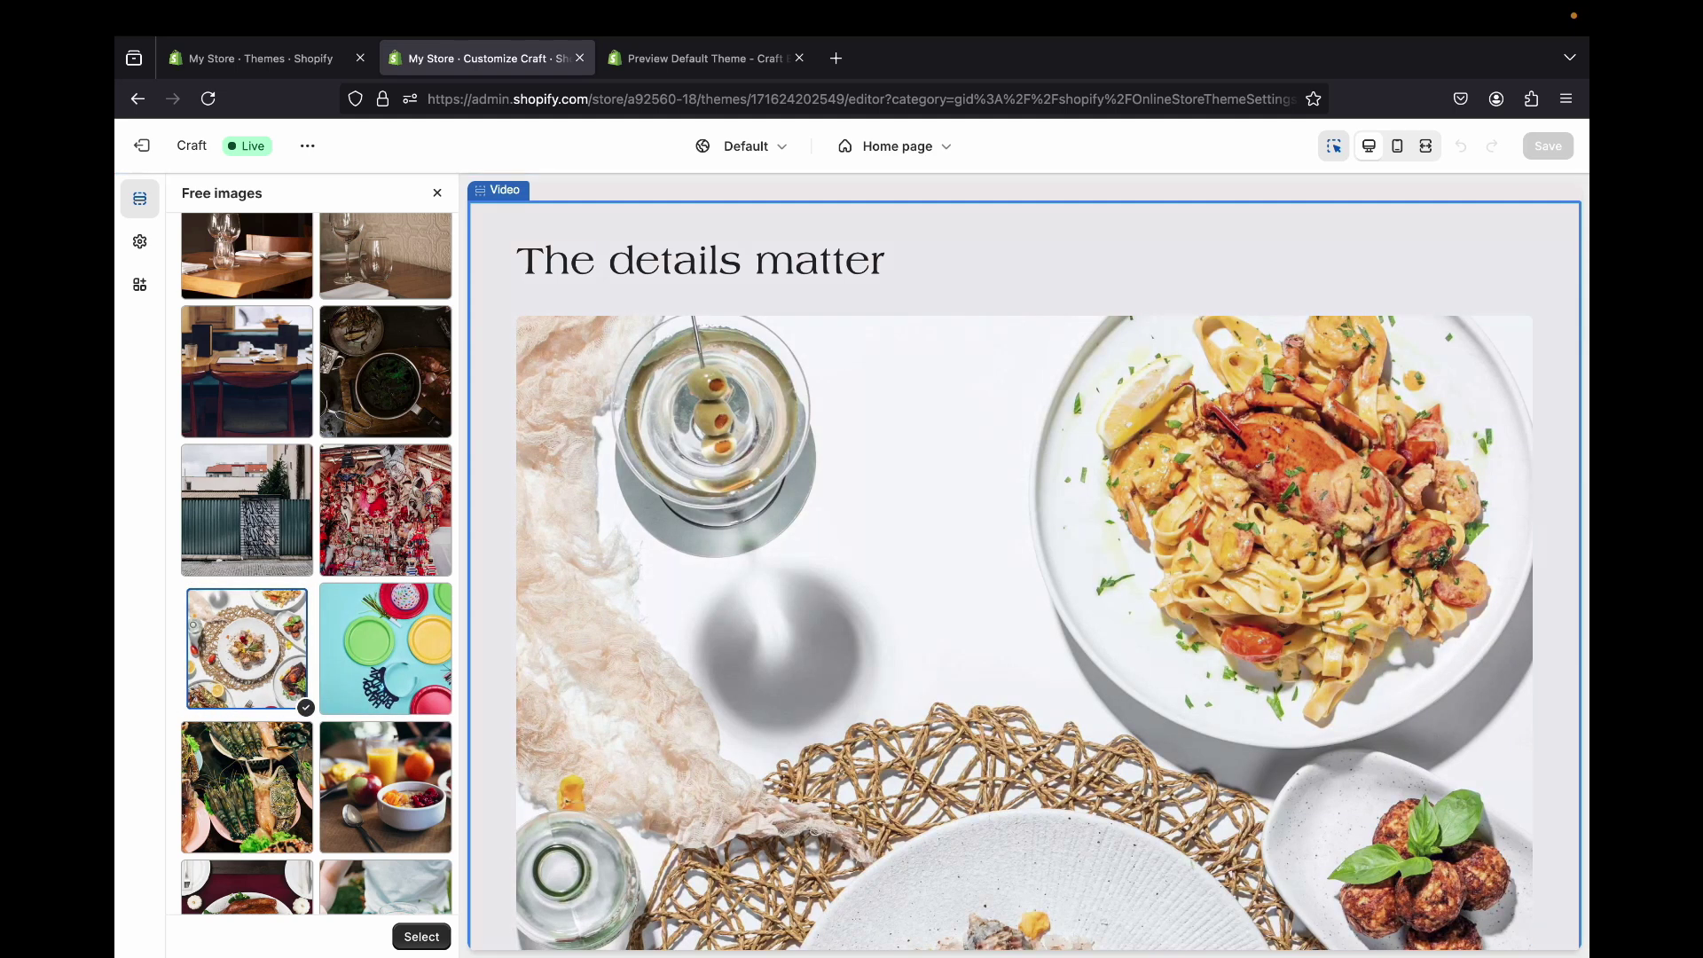
left_click(421, 937)
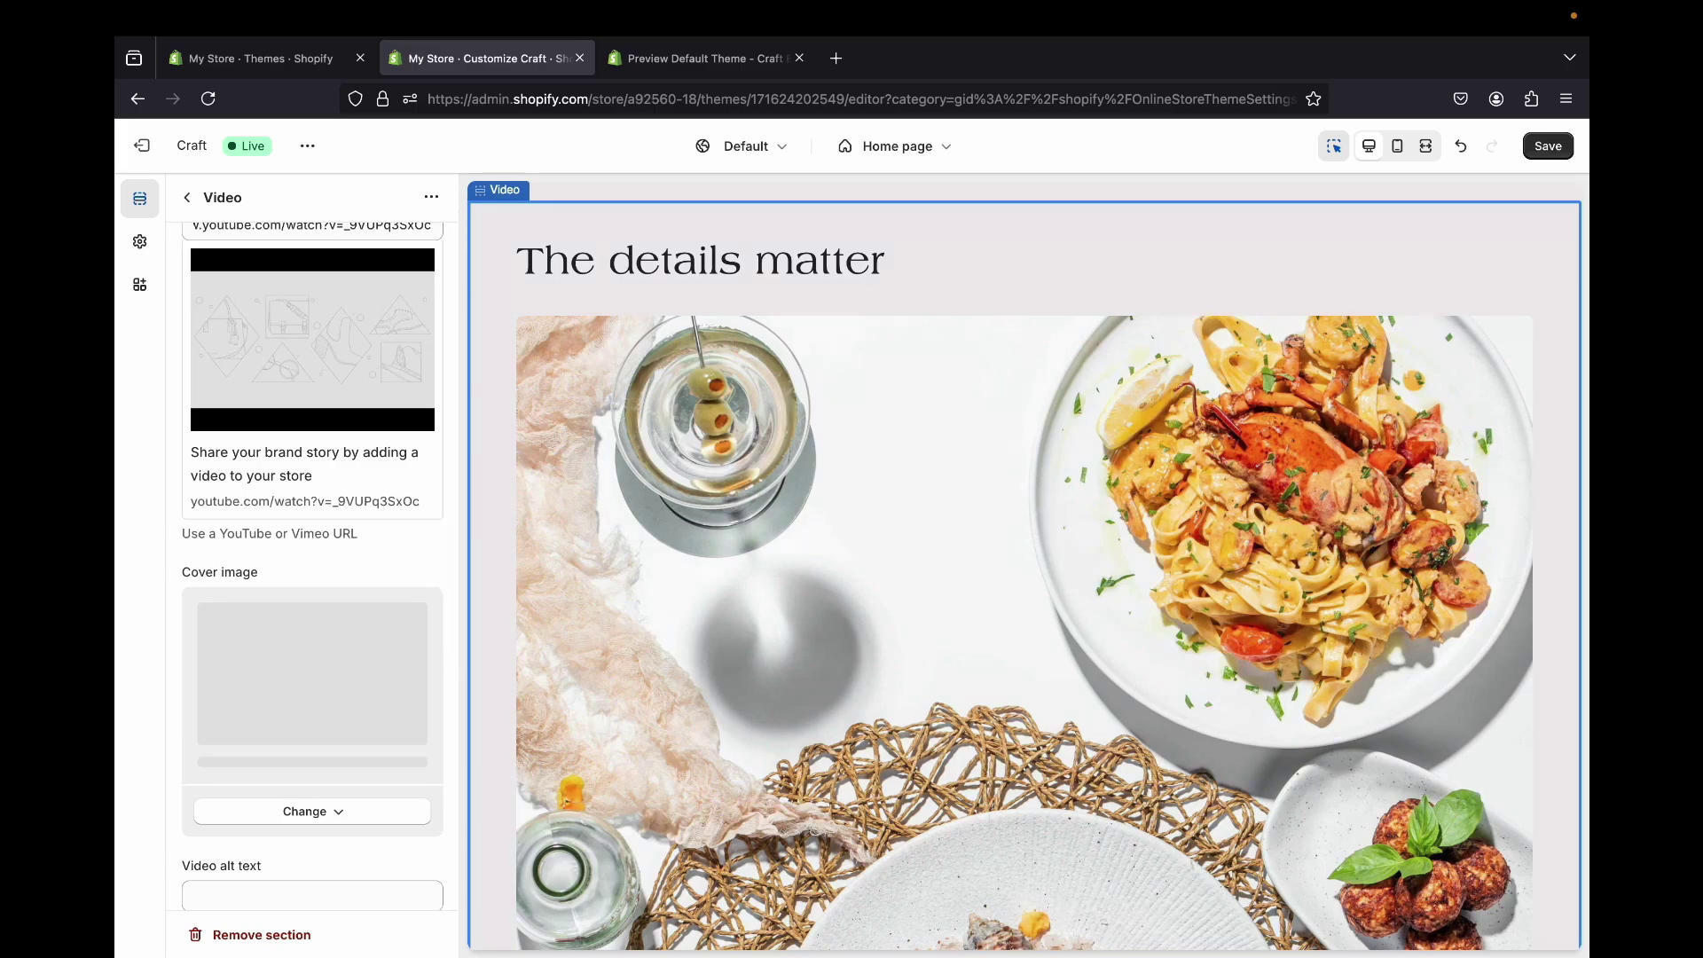
- Review the cover in the page preview and replace it with the teacup image IMG_6402 from the file library
scroll(1024, 565, "down", 12)
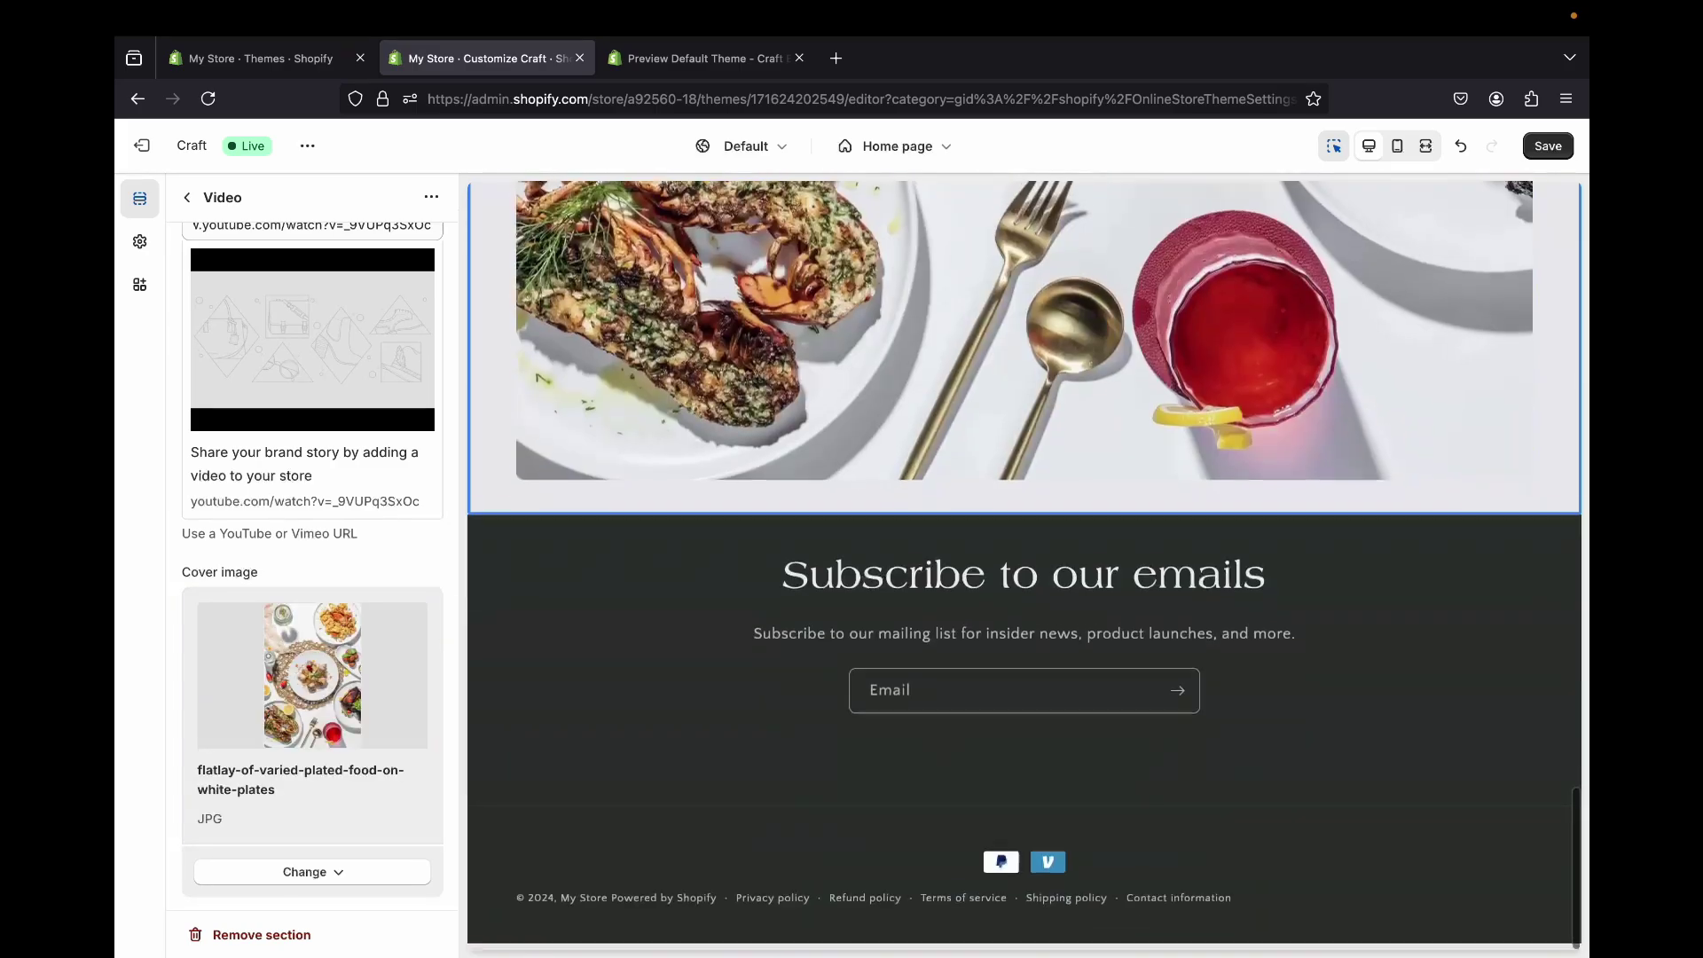
scroll(825, 494, "up", 2)
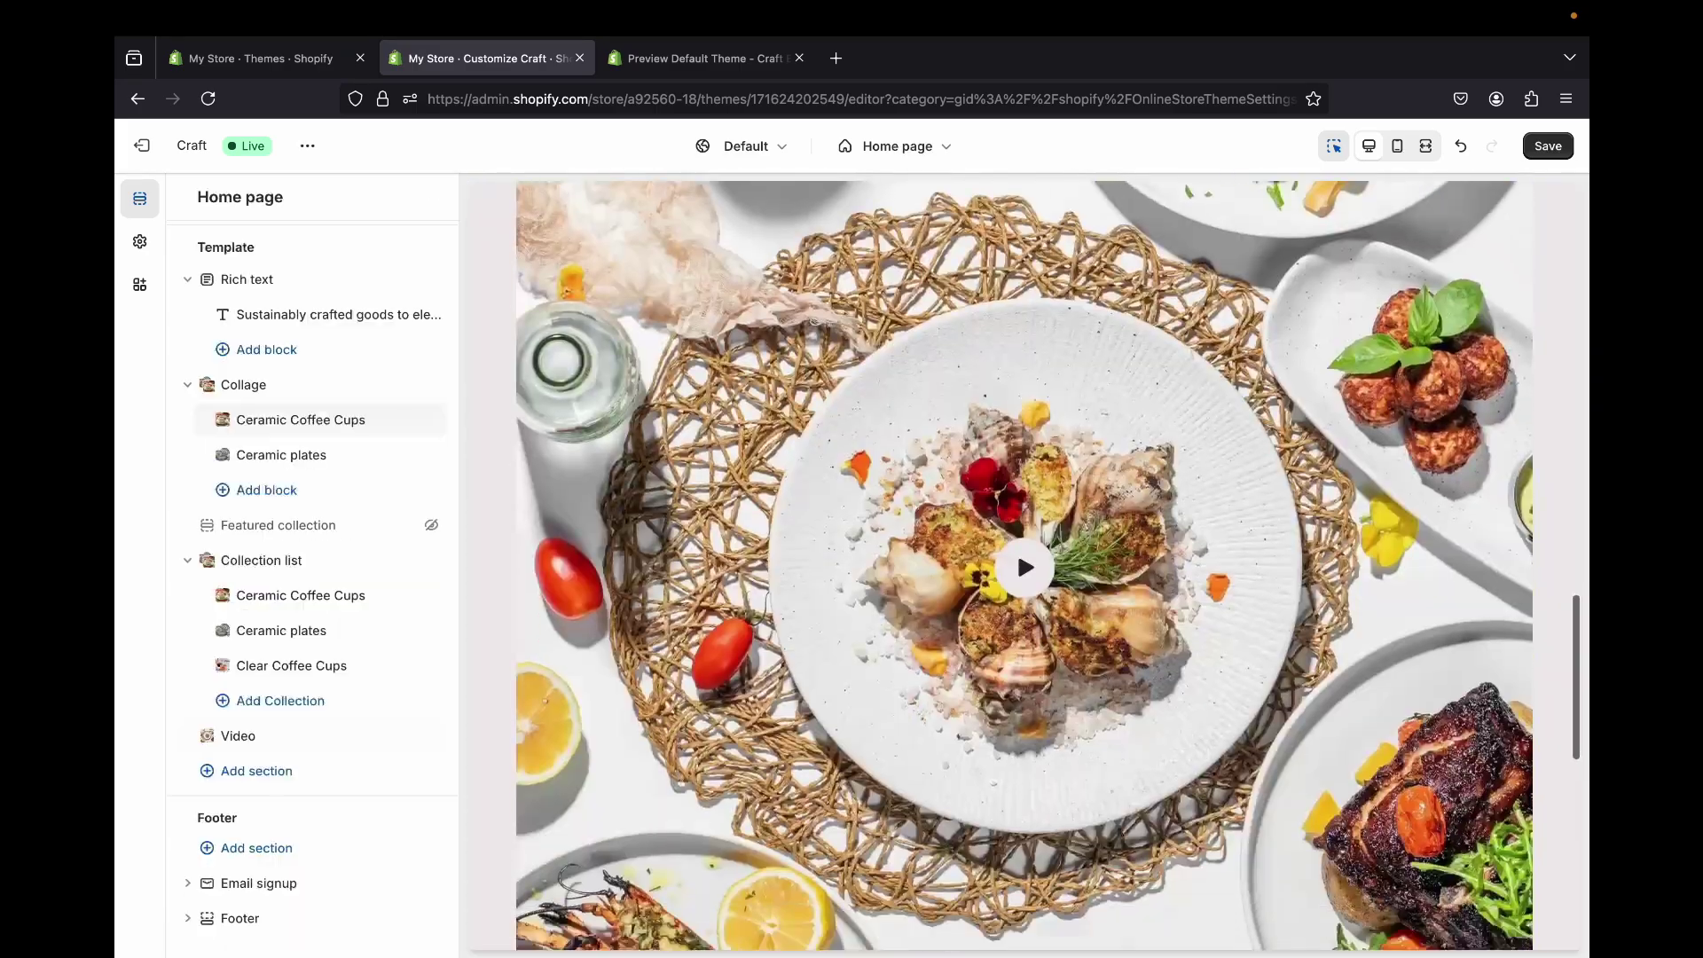
scroll(791, 353, "down", 8)
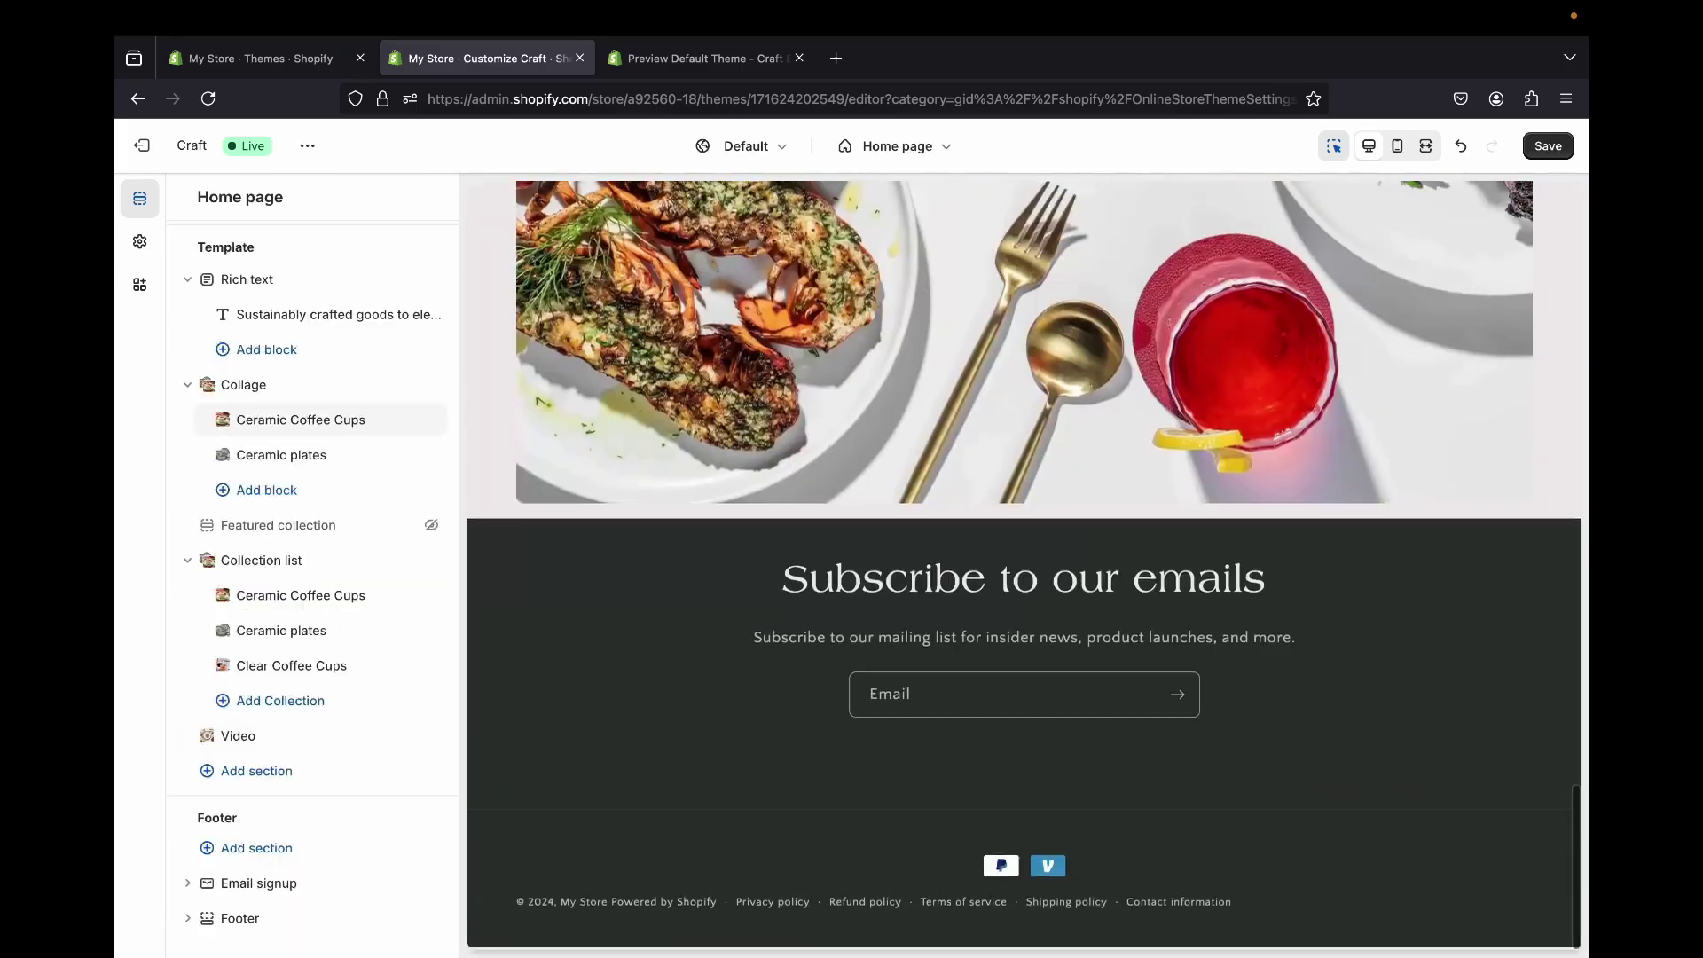
scroll(1024, 567, "up", 5)
scroll(1024, 568, "down", 5)
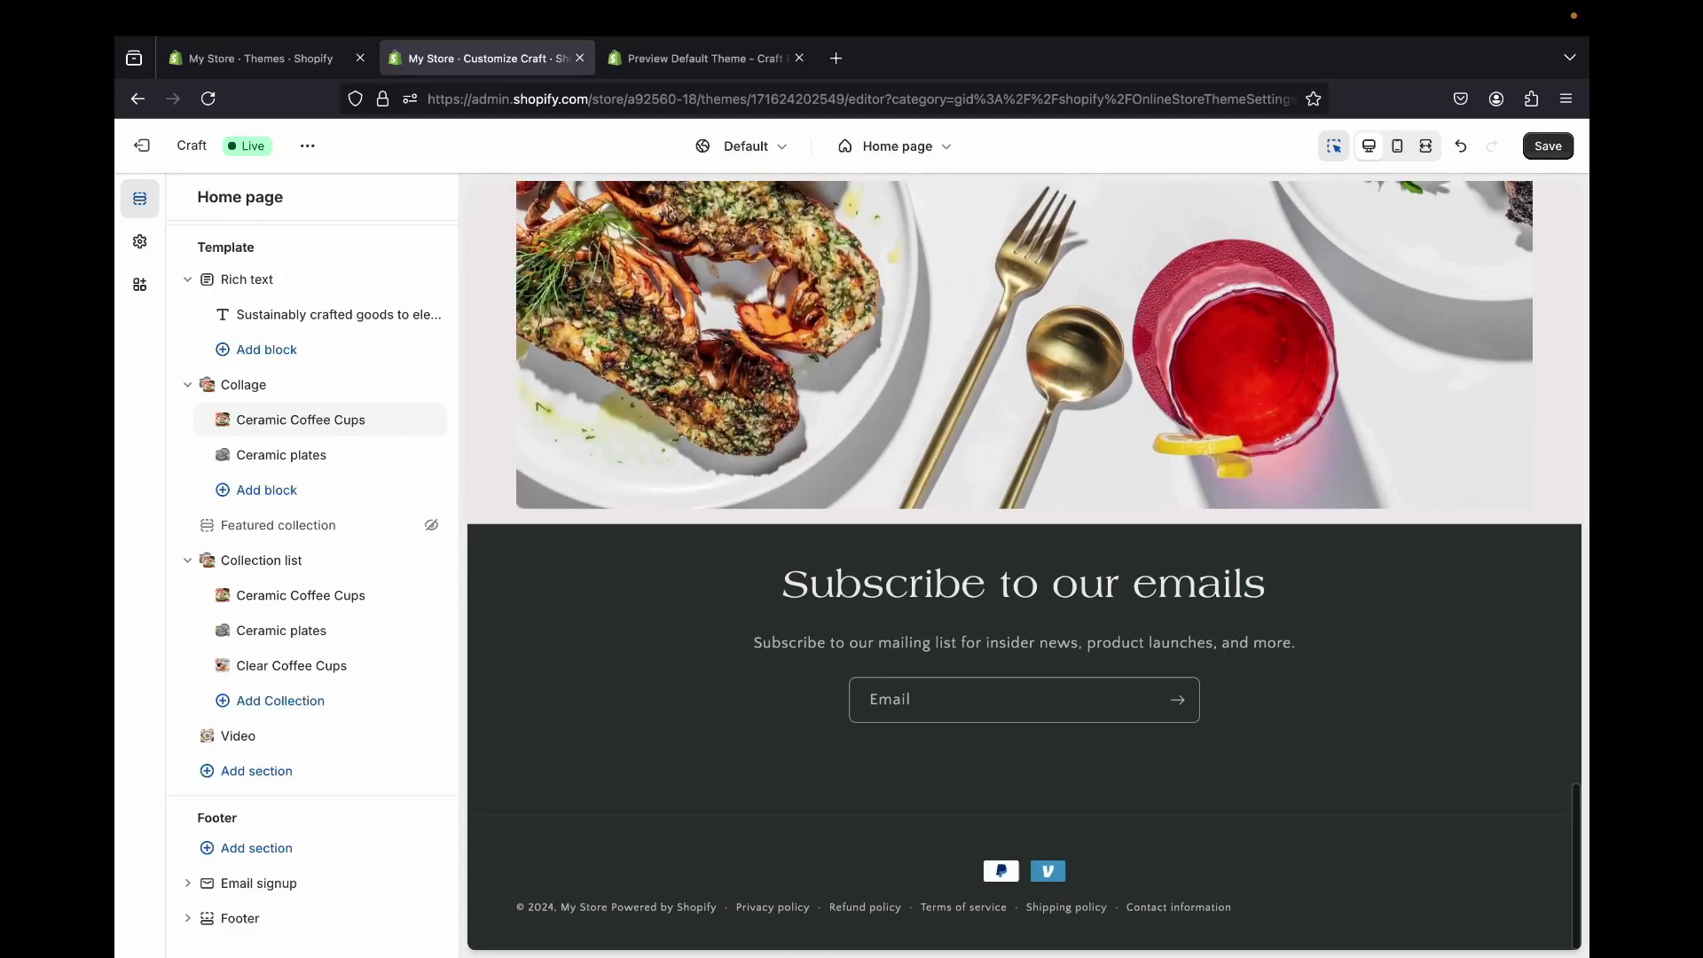
scroll(1024, 565, "up", 2)
left_click(237, 736)
scroll(312, 567, "down", 8)
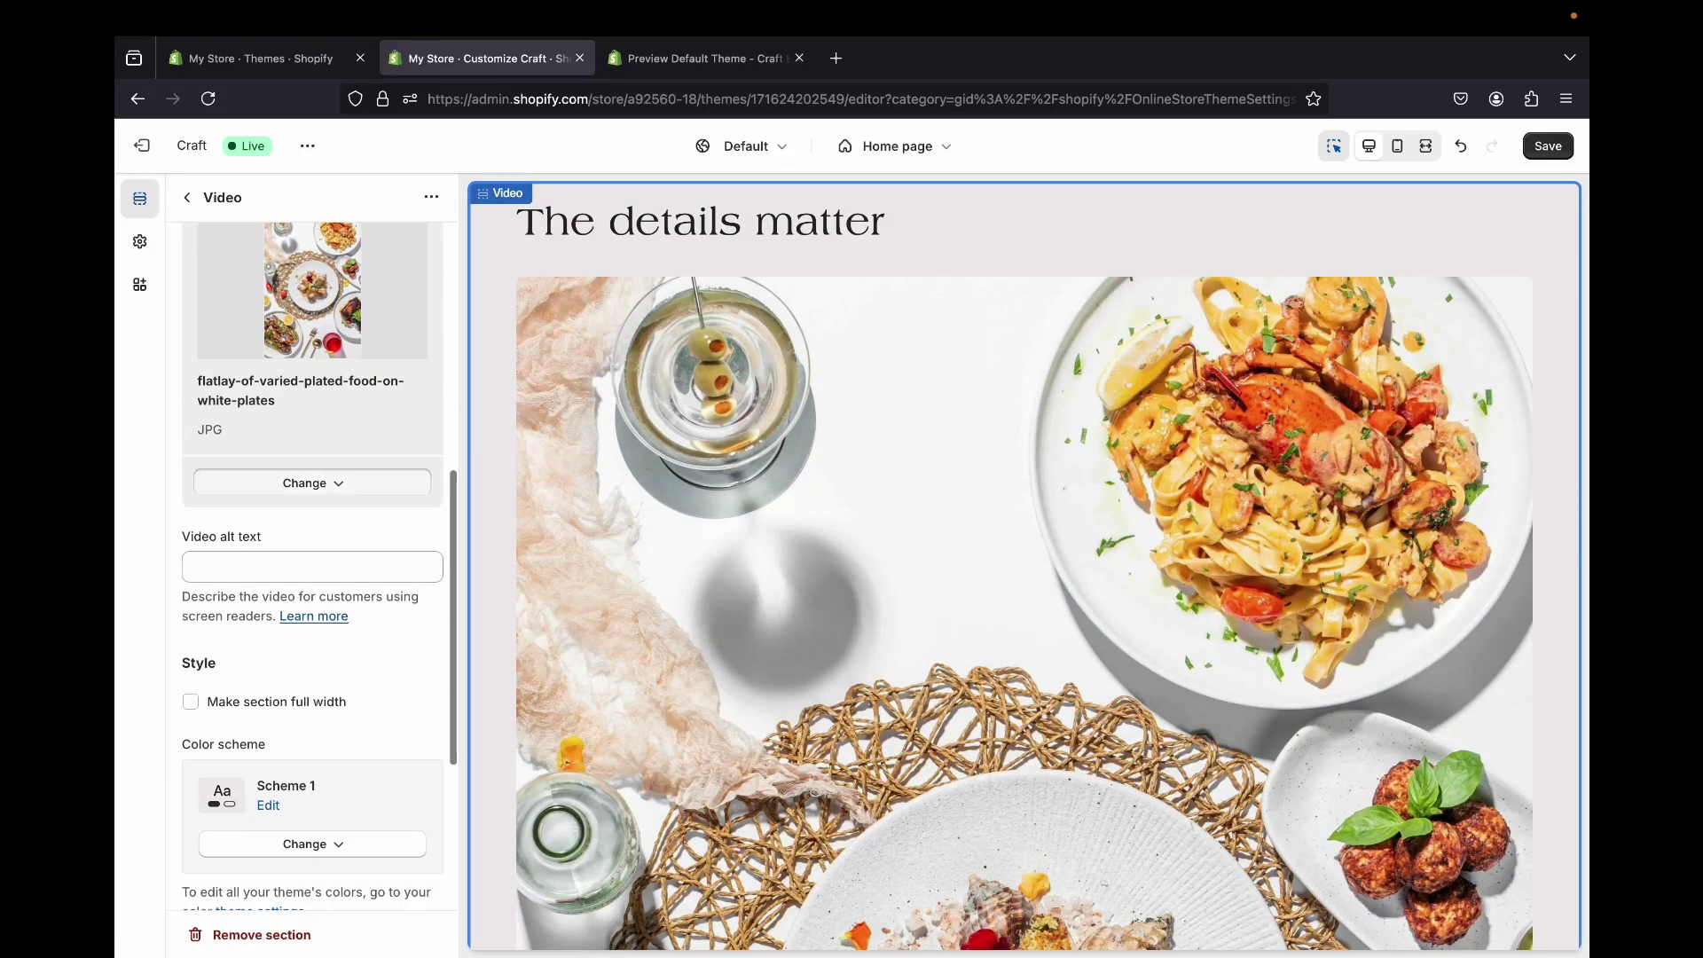
left_click(312, 483)
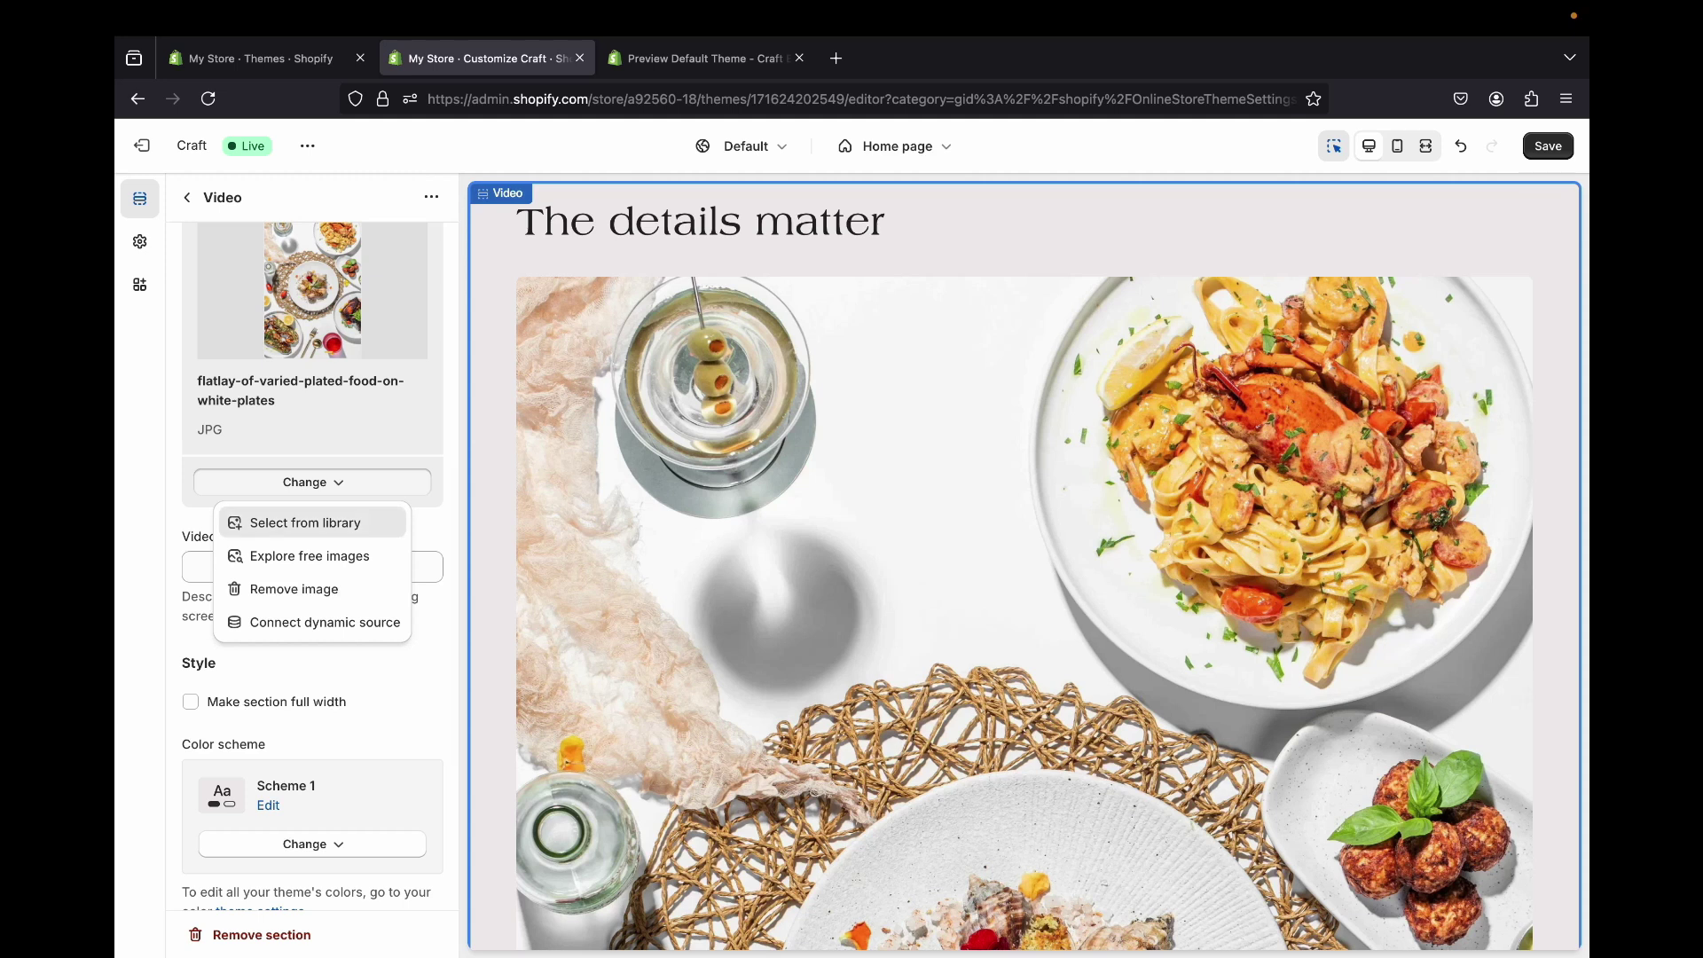
left_click(305, 523)
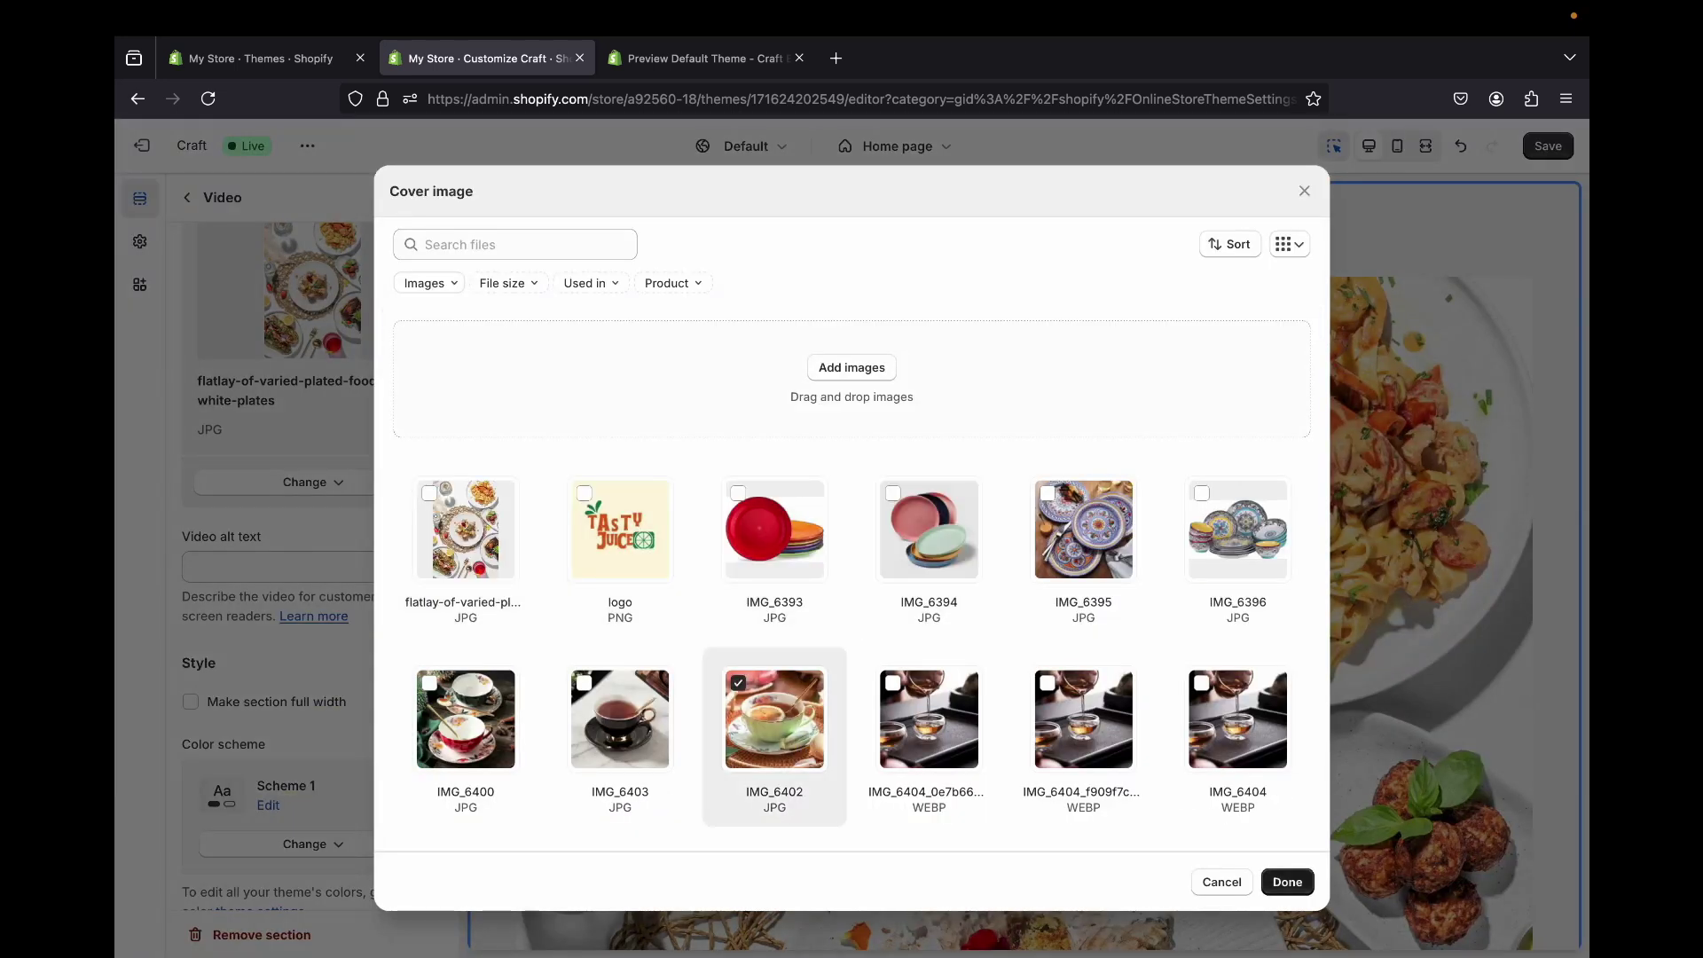
left_click(1287, 882)
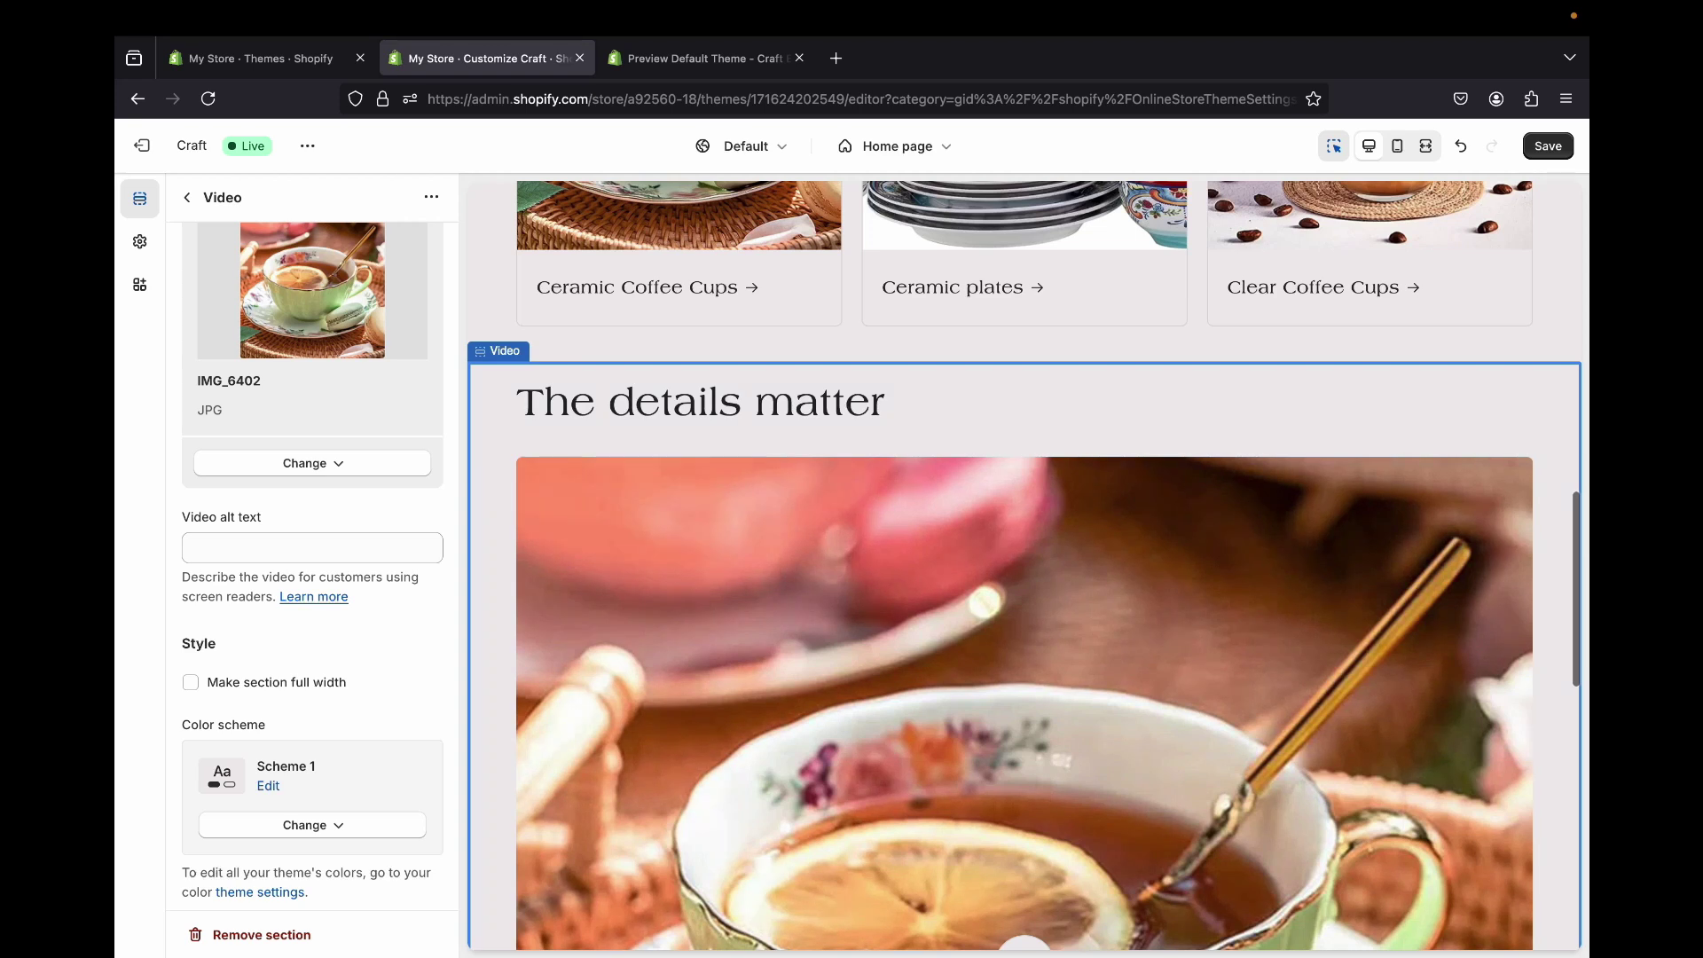
- Replace the Video section's cover image with the free photo of a coffee cup and water glass on a wooden table
left_click(319, 464)
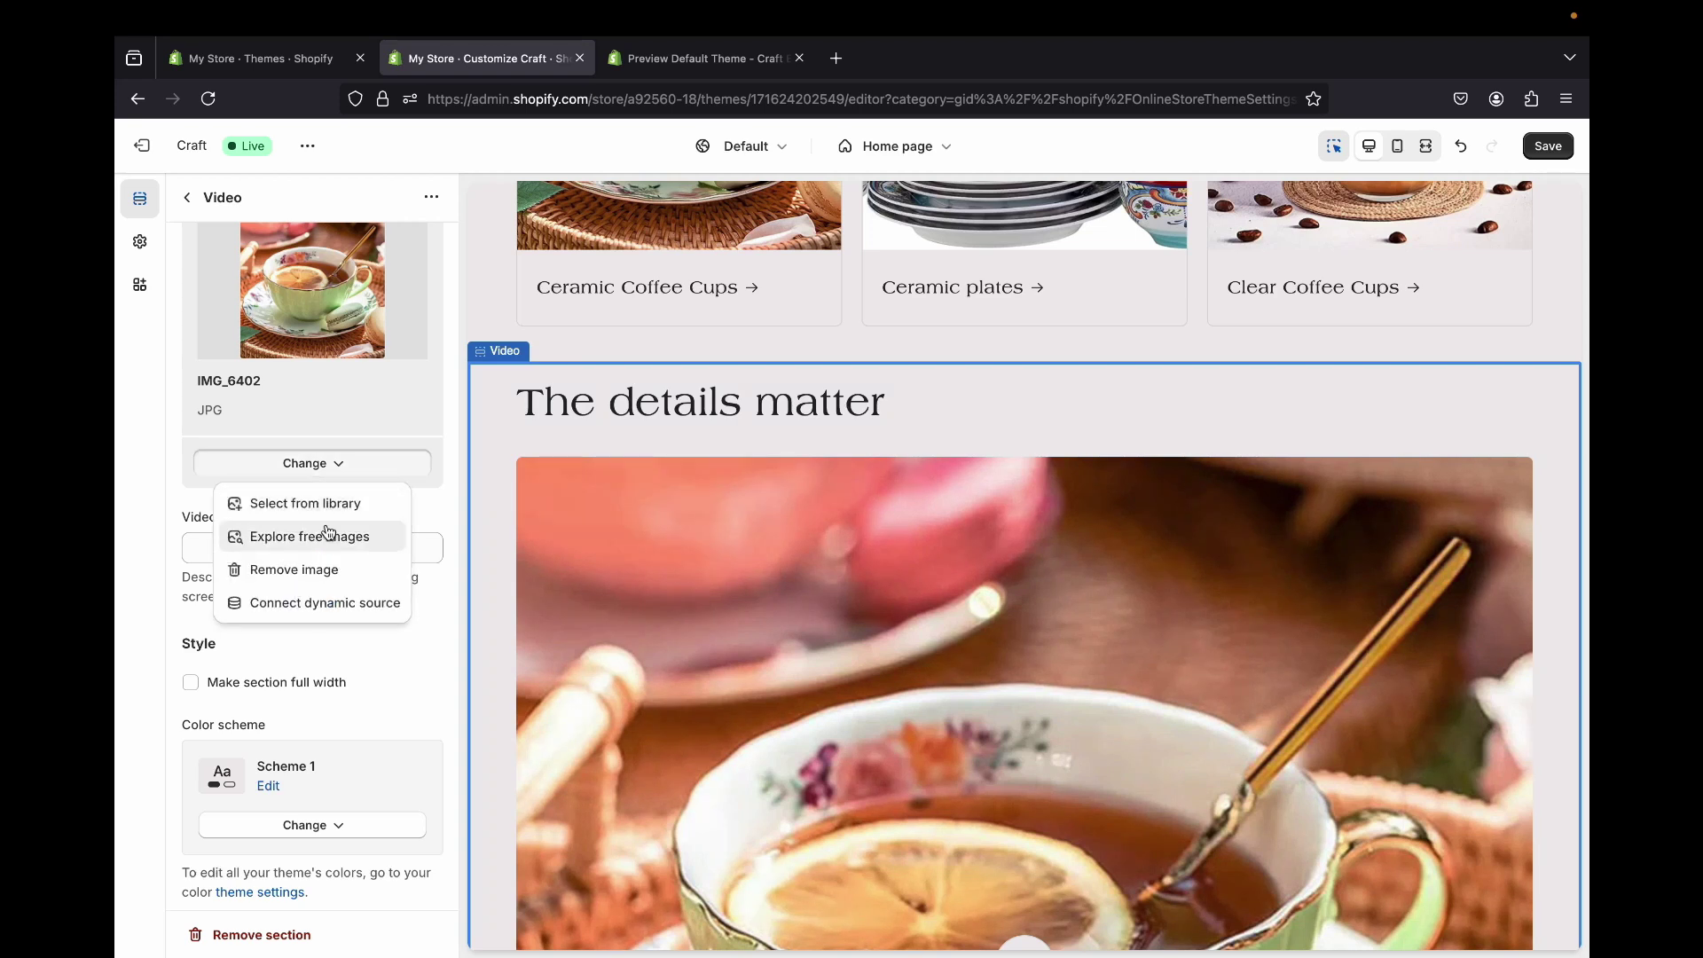
left_click(309, 537)
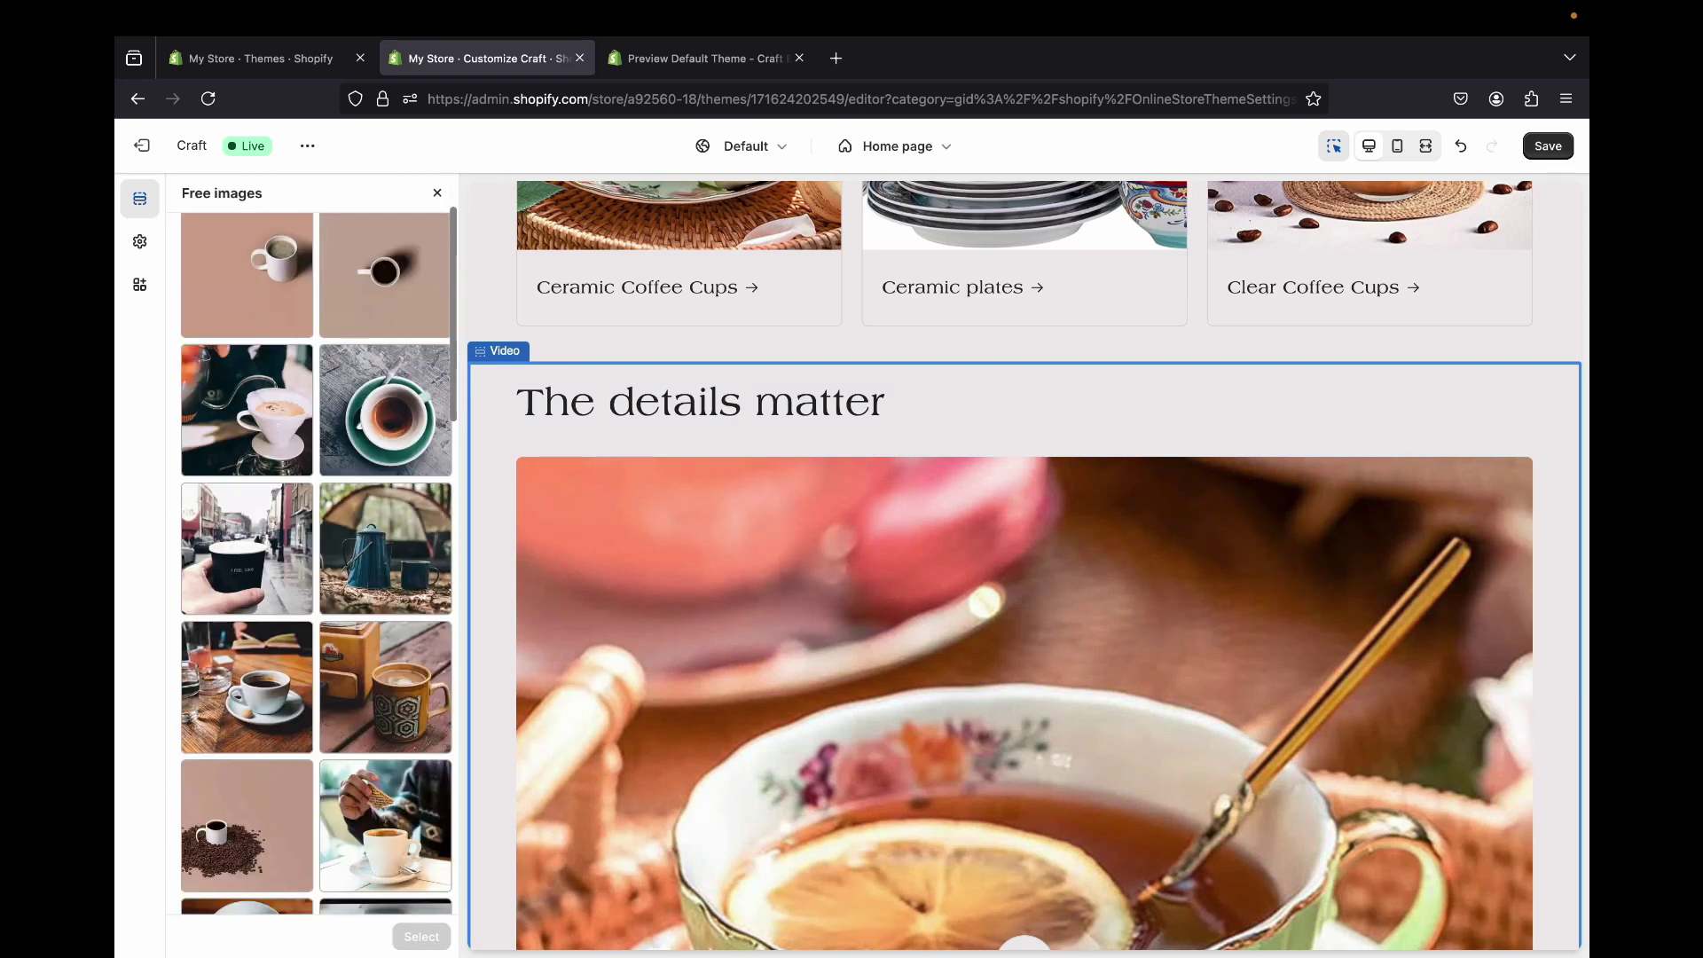
left_click(247, 685)
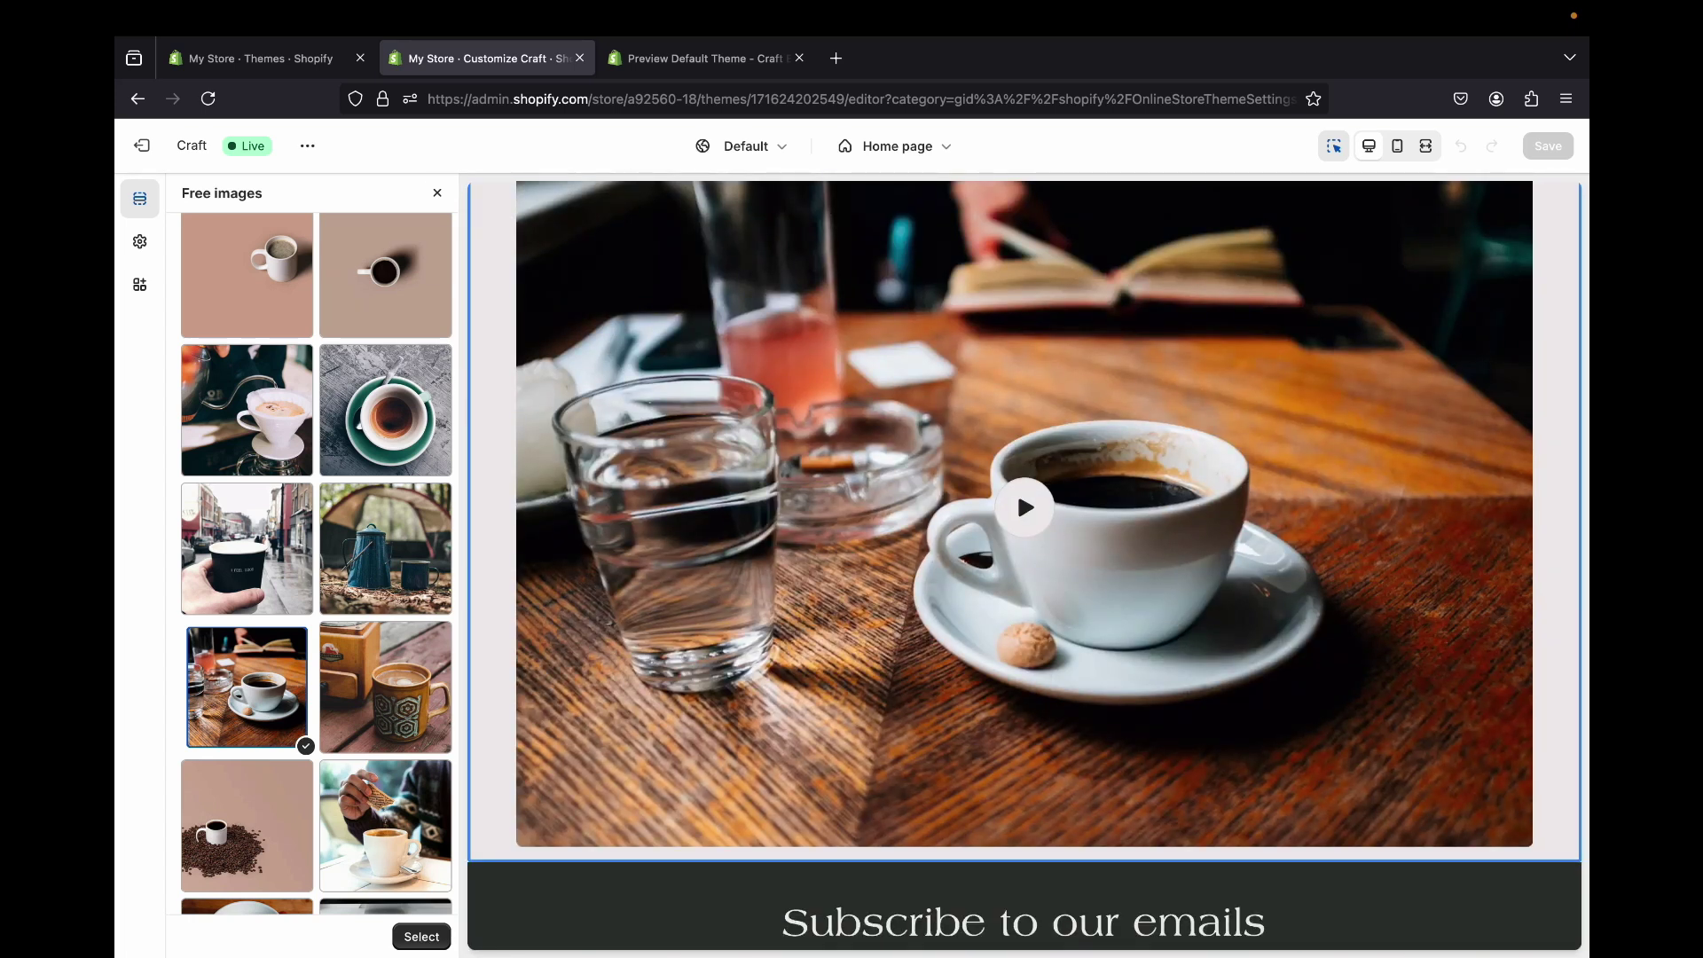
left_click(420, 937)
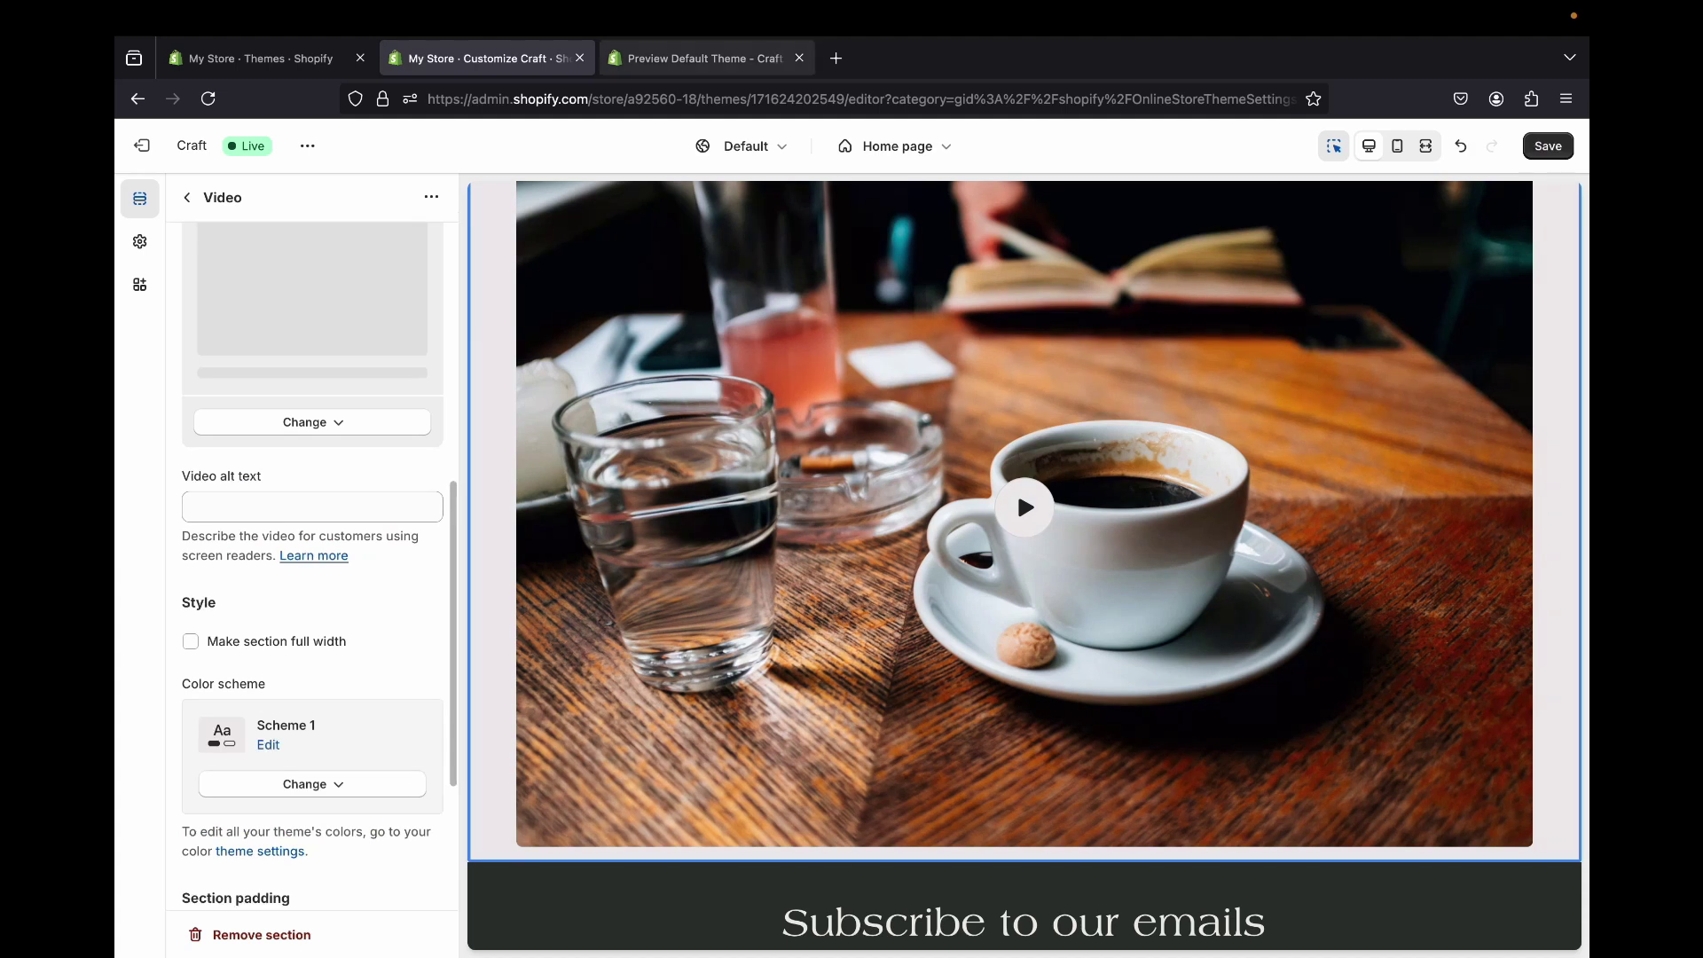
- Switch to the demo store preview and examine the text and customer quotes below its video section
left_click(698, 57)
scroll(851, 577, "down", 6)
scroll(851, 577, "up", 6)
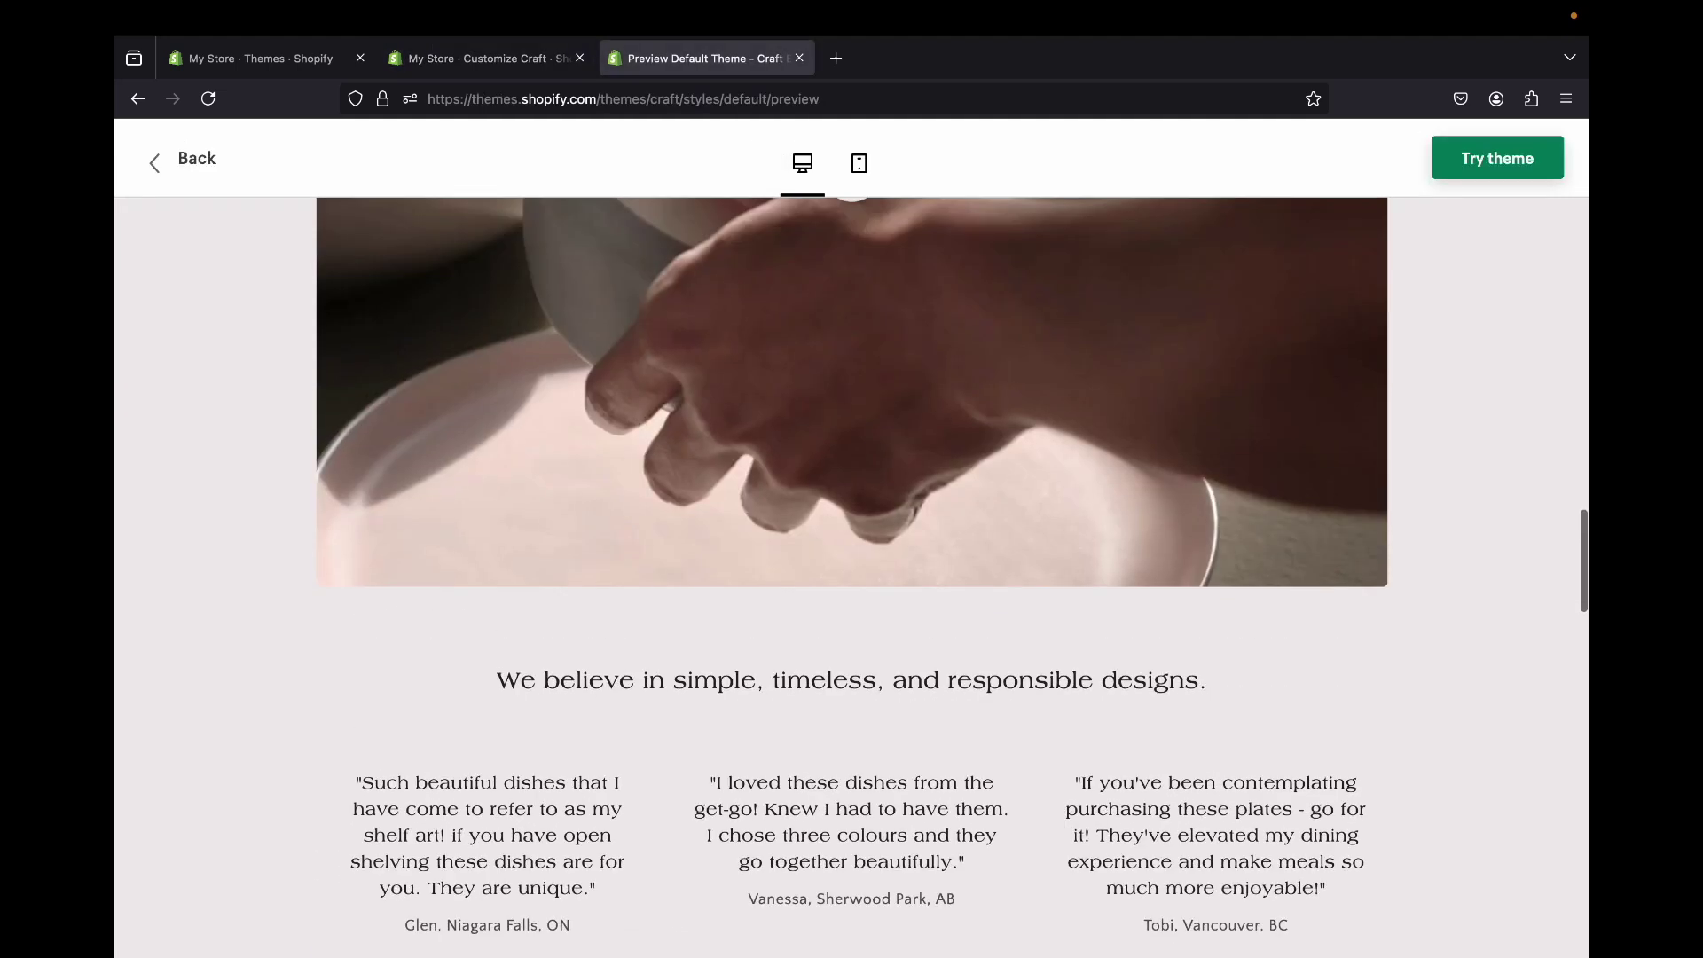
- Compare the Craft theme preview with the store's home page draft to examine which section follows the video
scroll(852, 577, "up", 5)
scroll(852, 577, "down", 7)
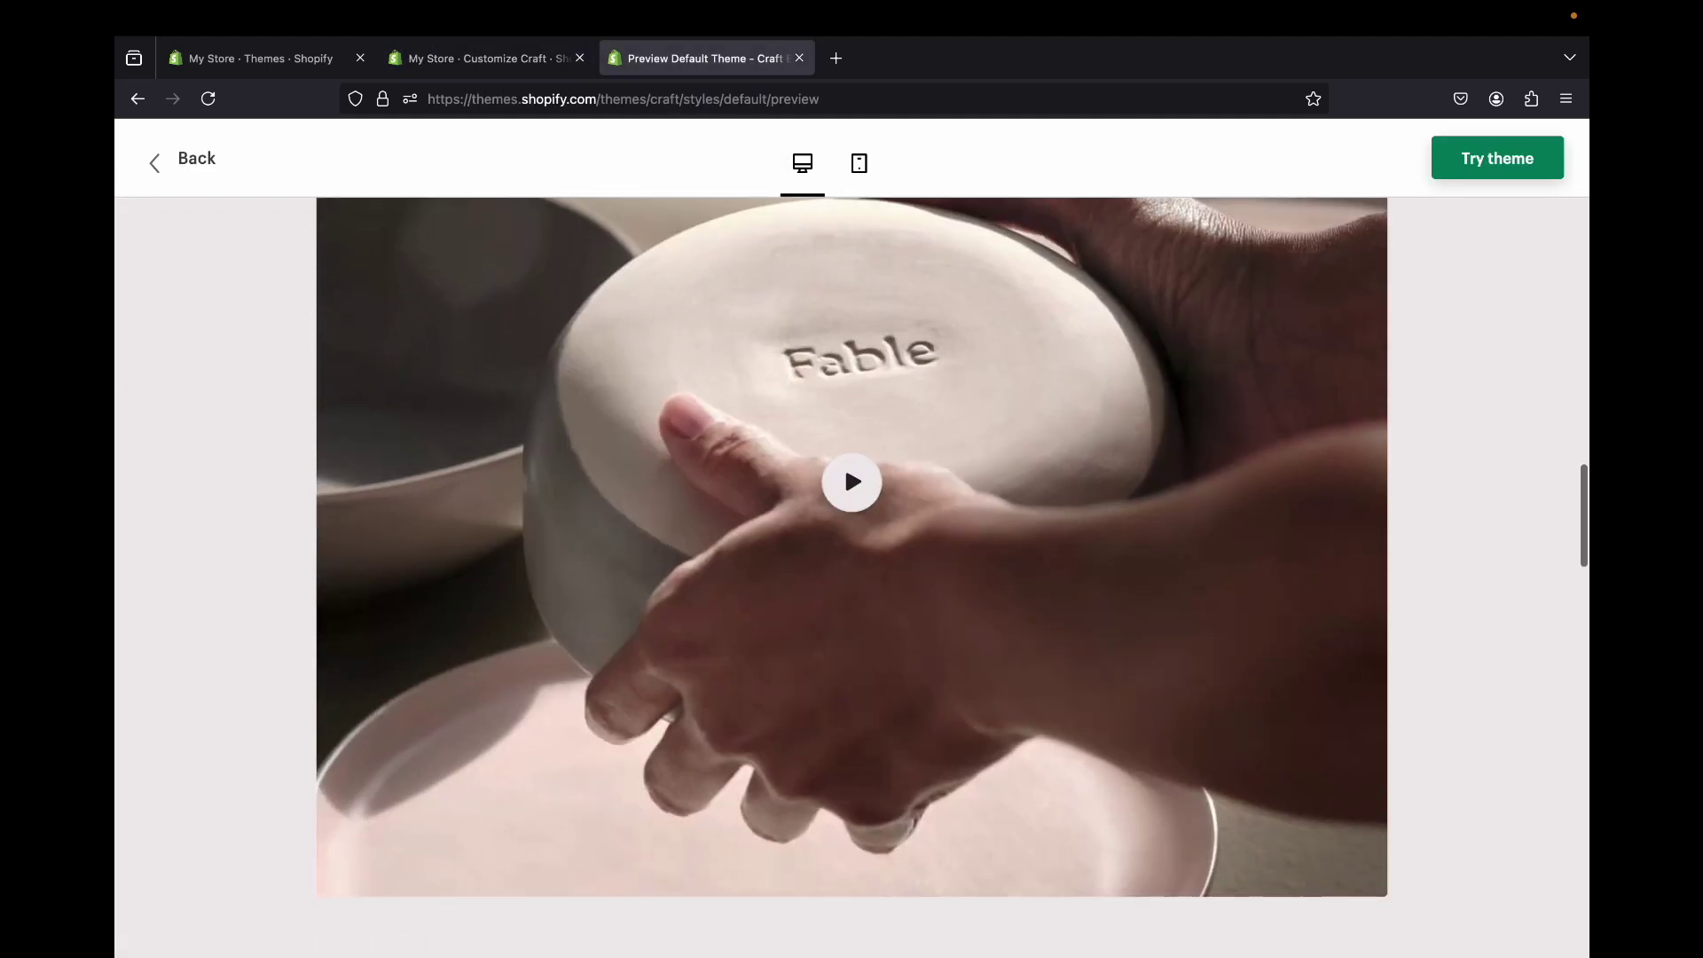
left_click(487, 57)
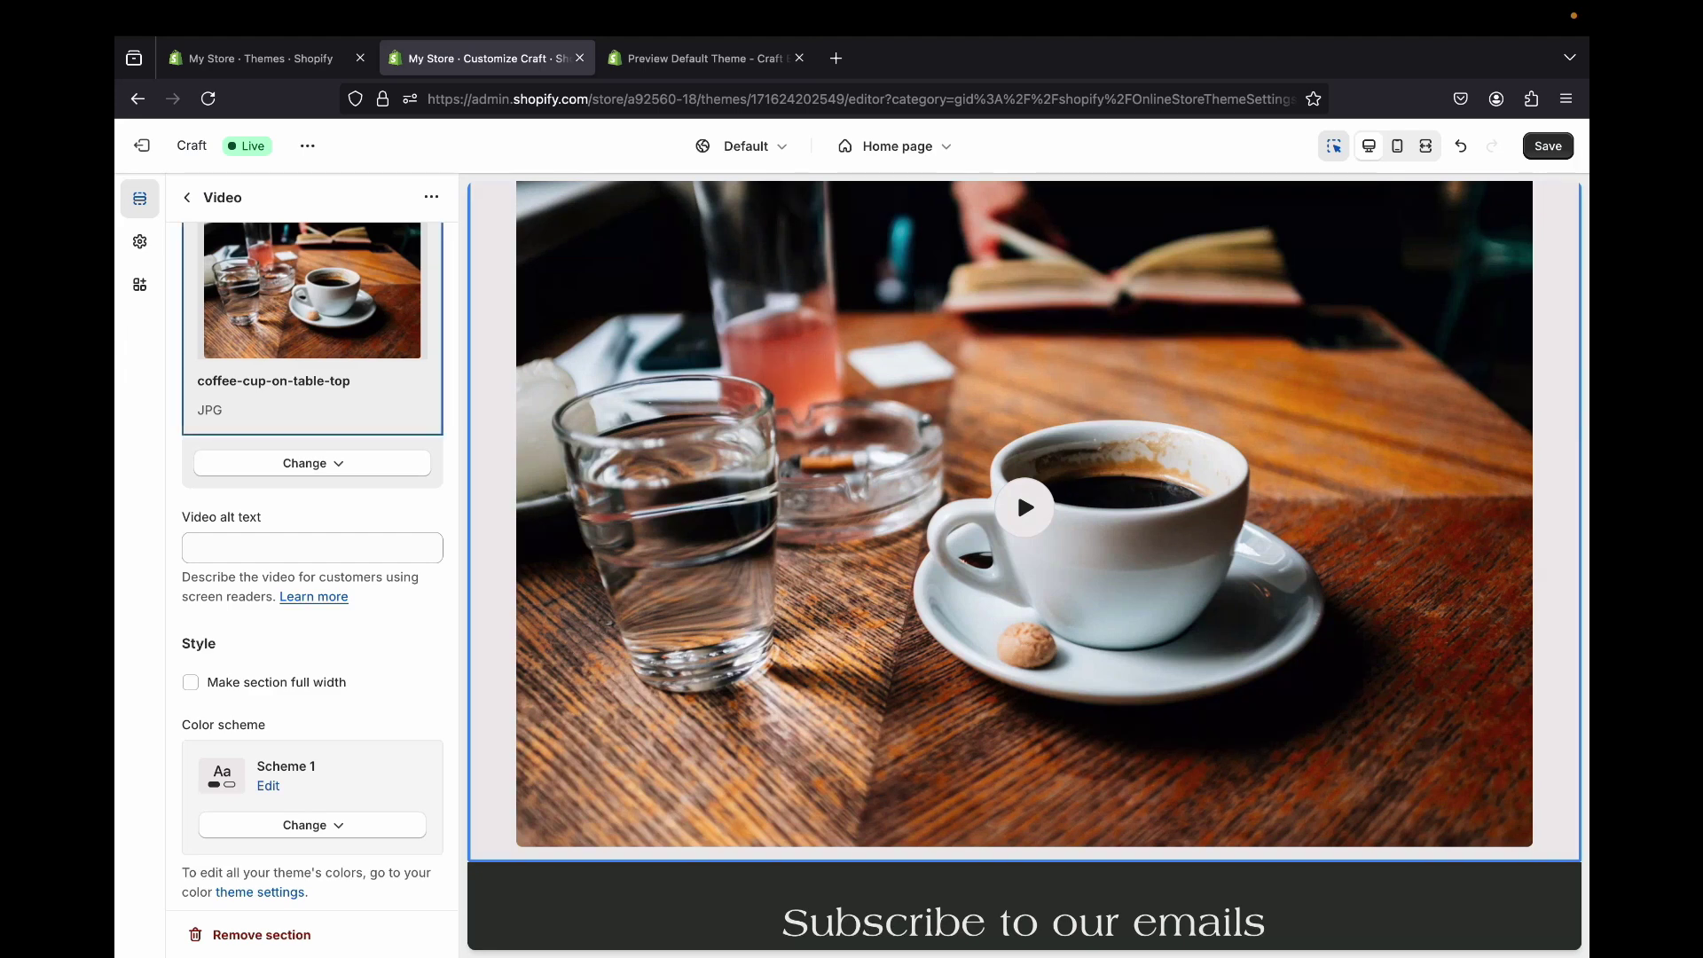
left_click(186, 197)
scroll(1024, 565, "down", 4)
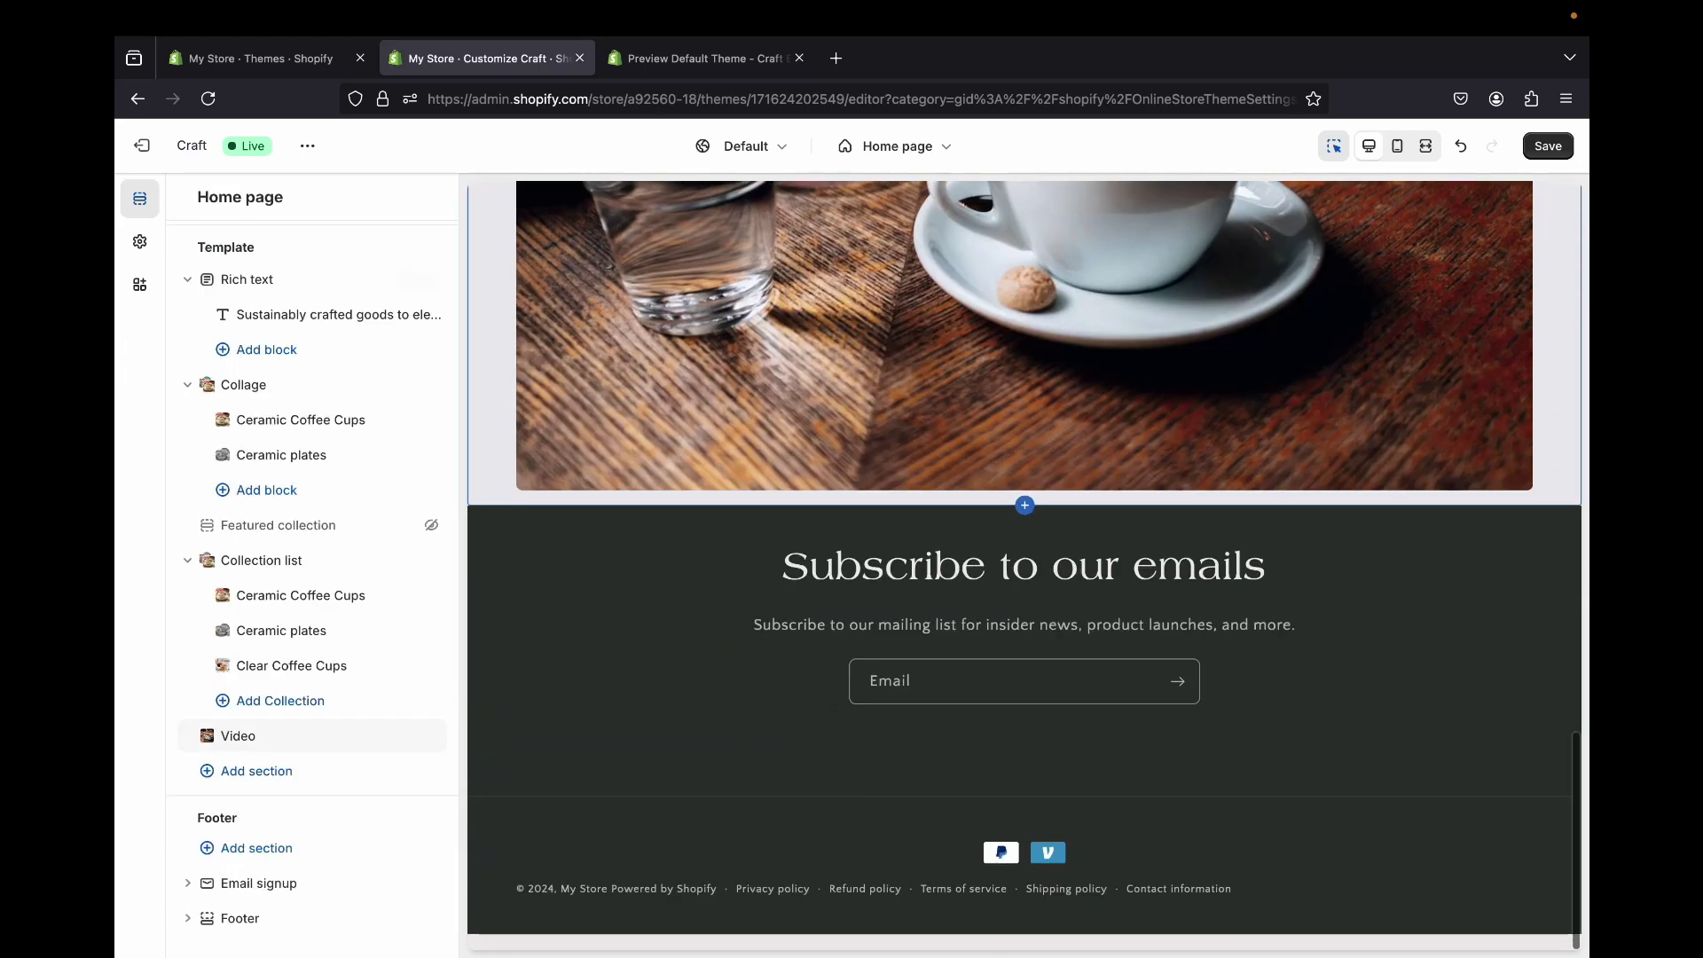
scroll(1024, 565, "up", 15)
scroll(1023, 565, "up", 4)
scroll(1023, 565, "down", 18)
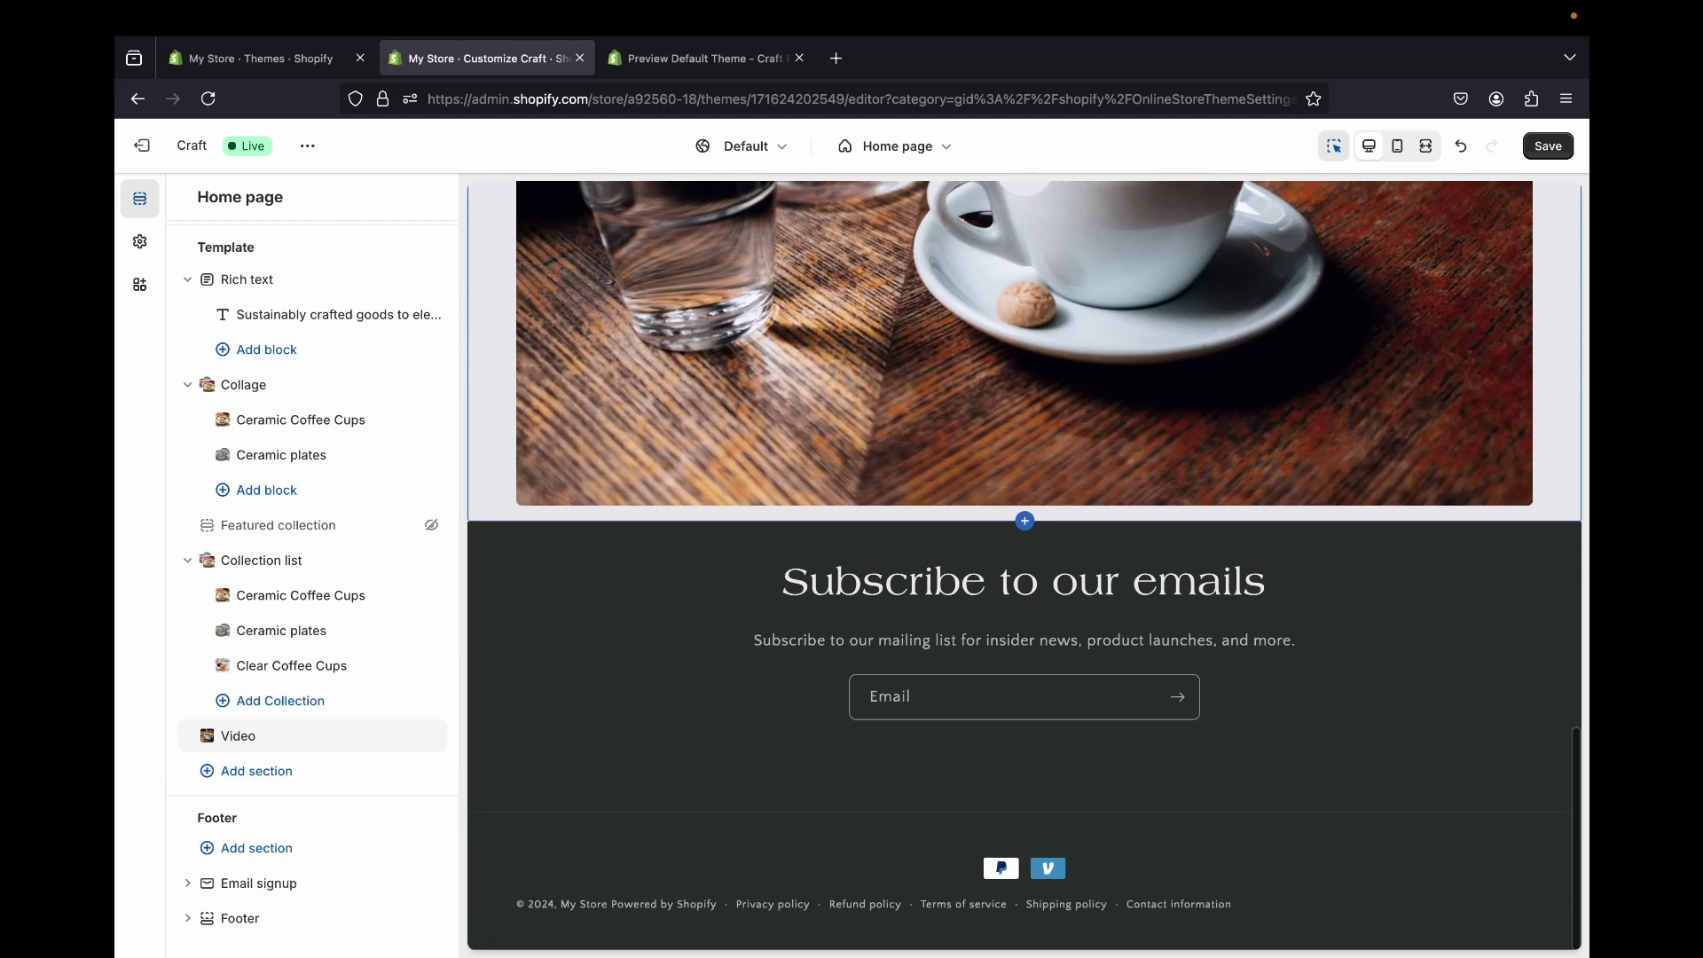
left_click(707, 57)
scroll(851, 566, "down", 2)
scroll(851, 576, "down", 6)
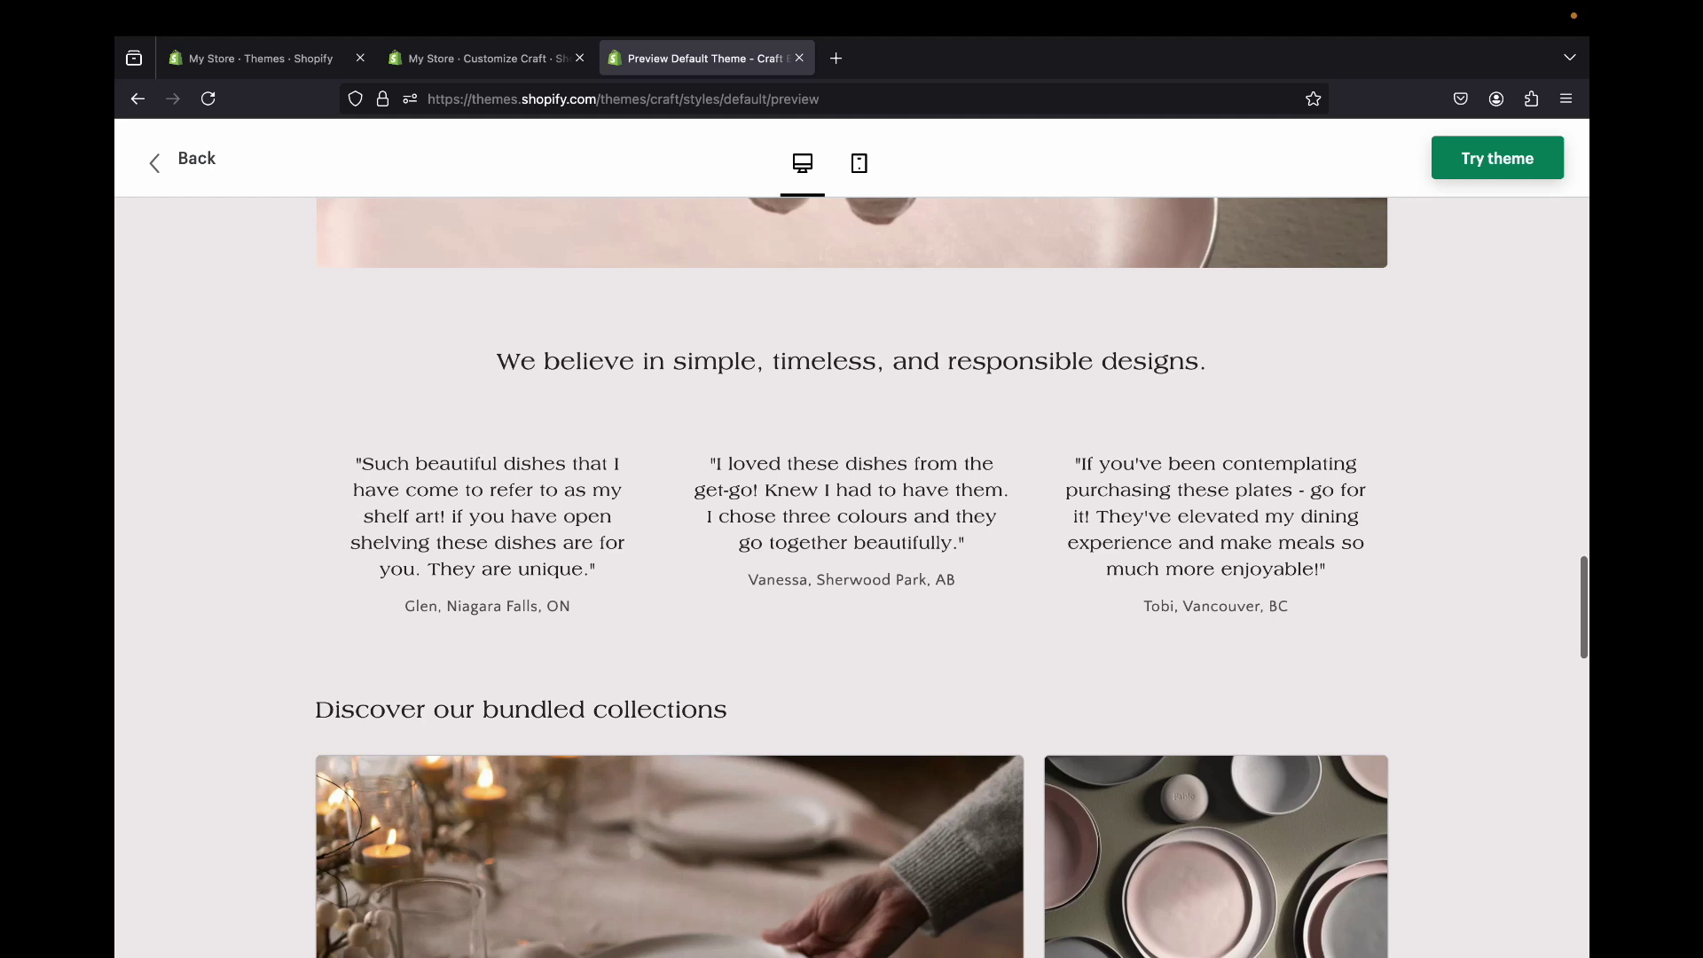
- Add a Multicolumn section below the Video section in the home page template of the theme editor
key("ctrl+shift+Tab")
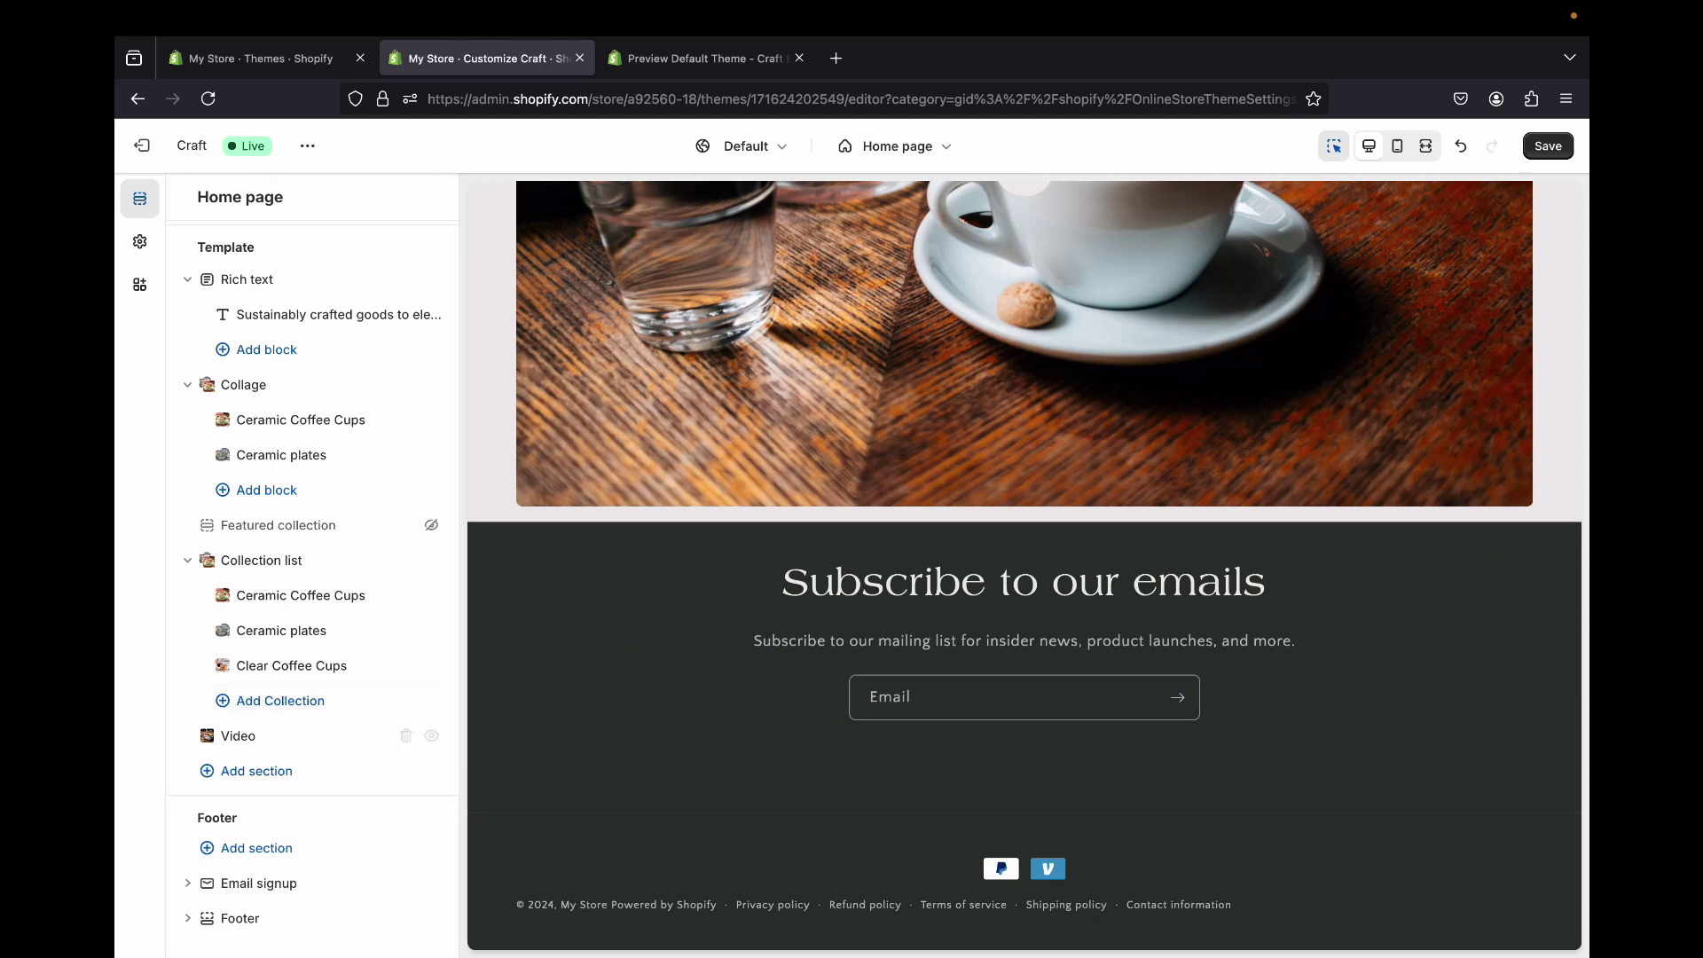
left_click(256, 771)
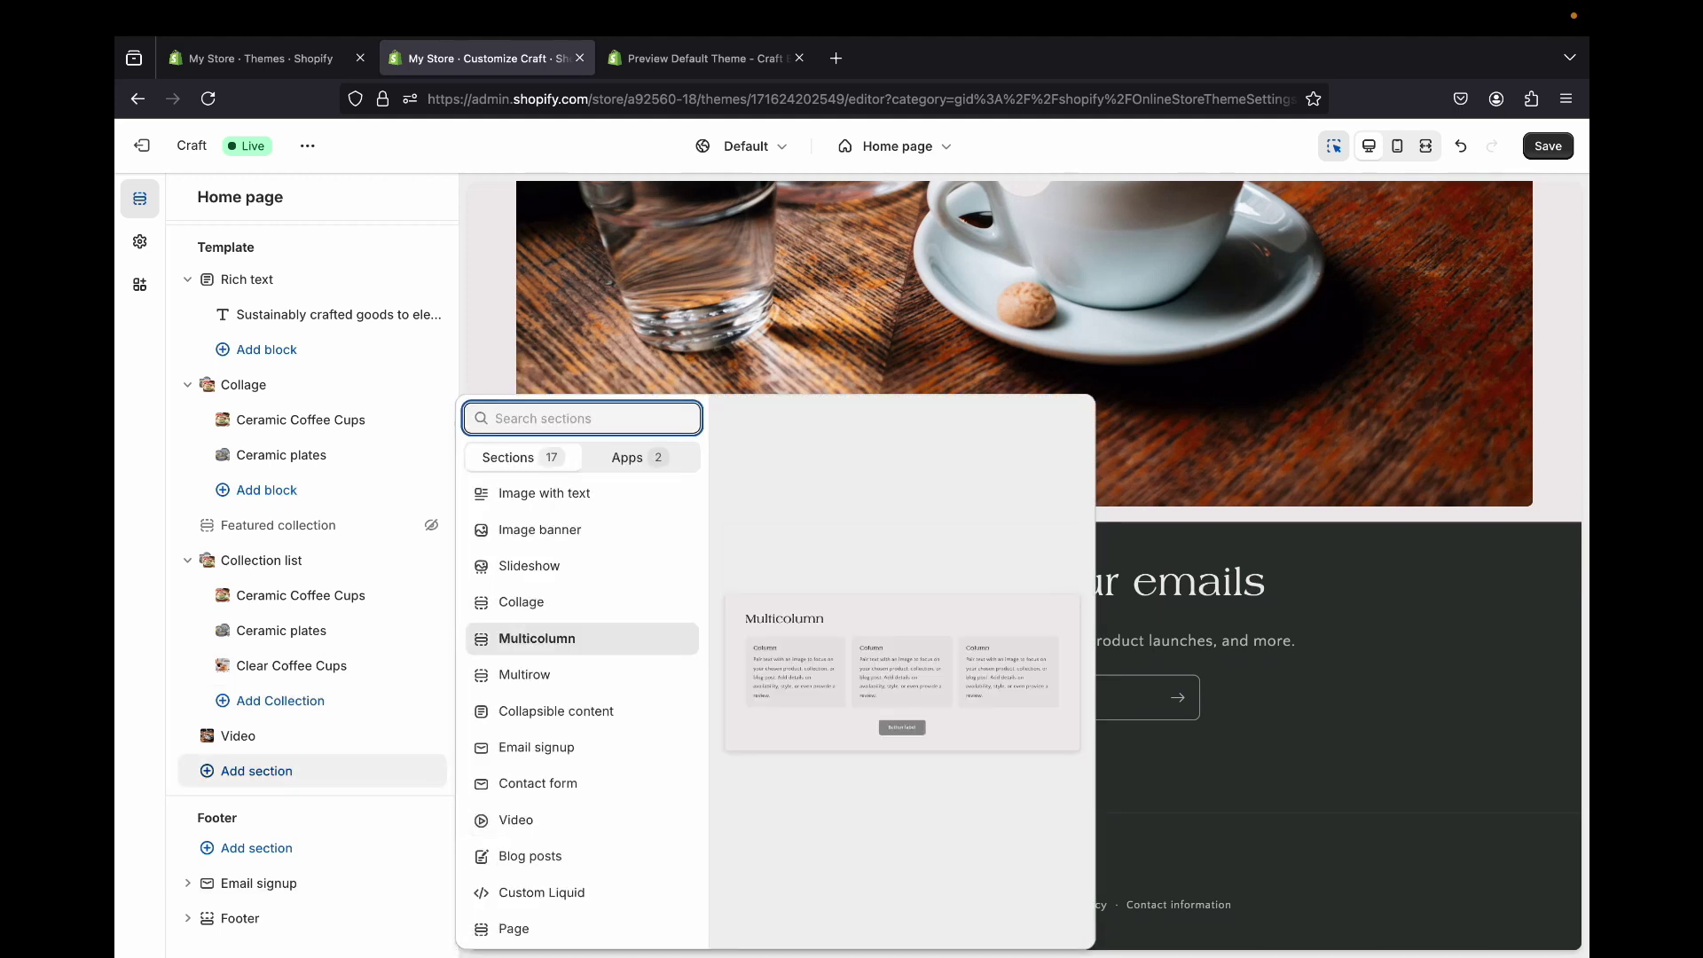
left_click(537, 639)
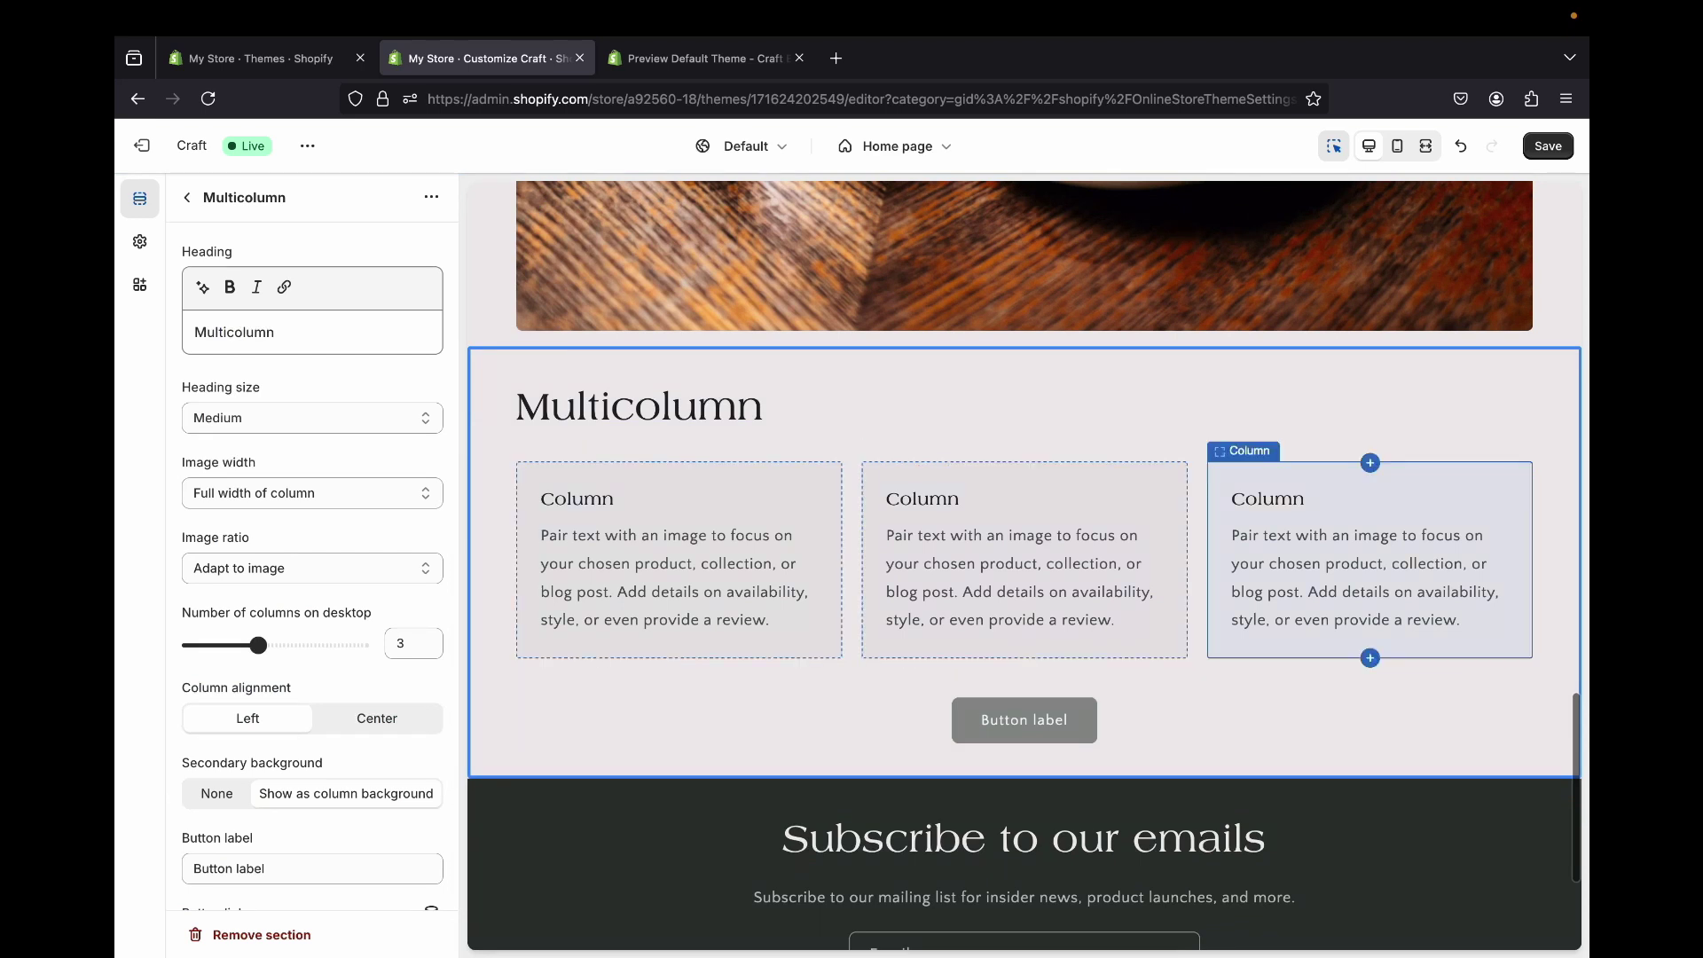
left_click(679, 559)
- Copy the heading "We believe in simple, timeless, and responsible designs." from the Craft preview and use it as the Multicolumn section's heading
key("ctrl+Tab")
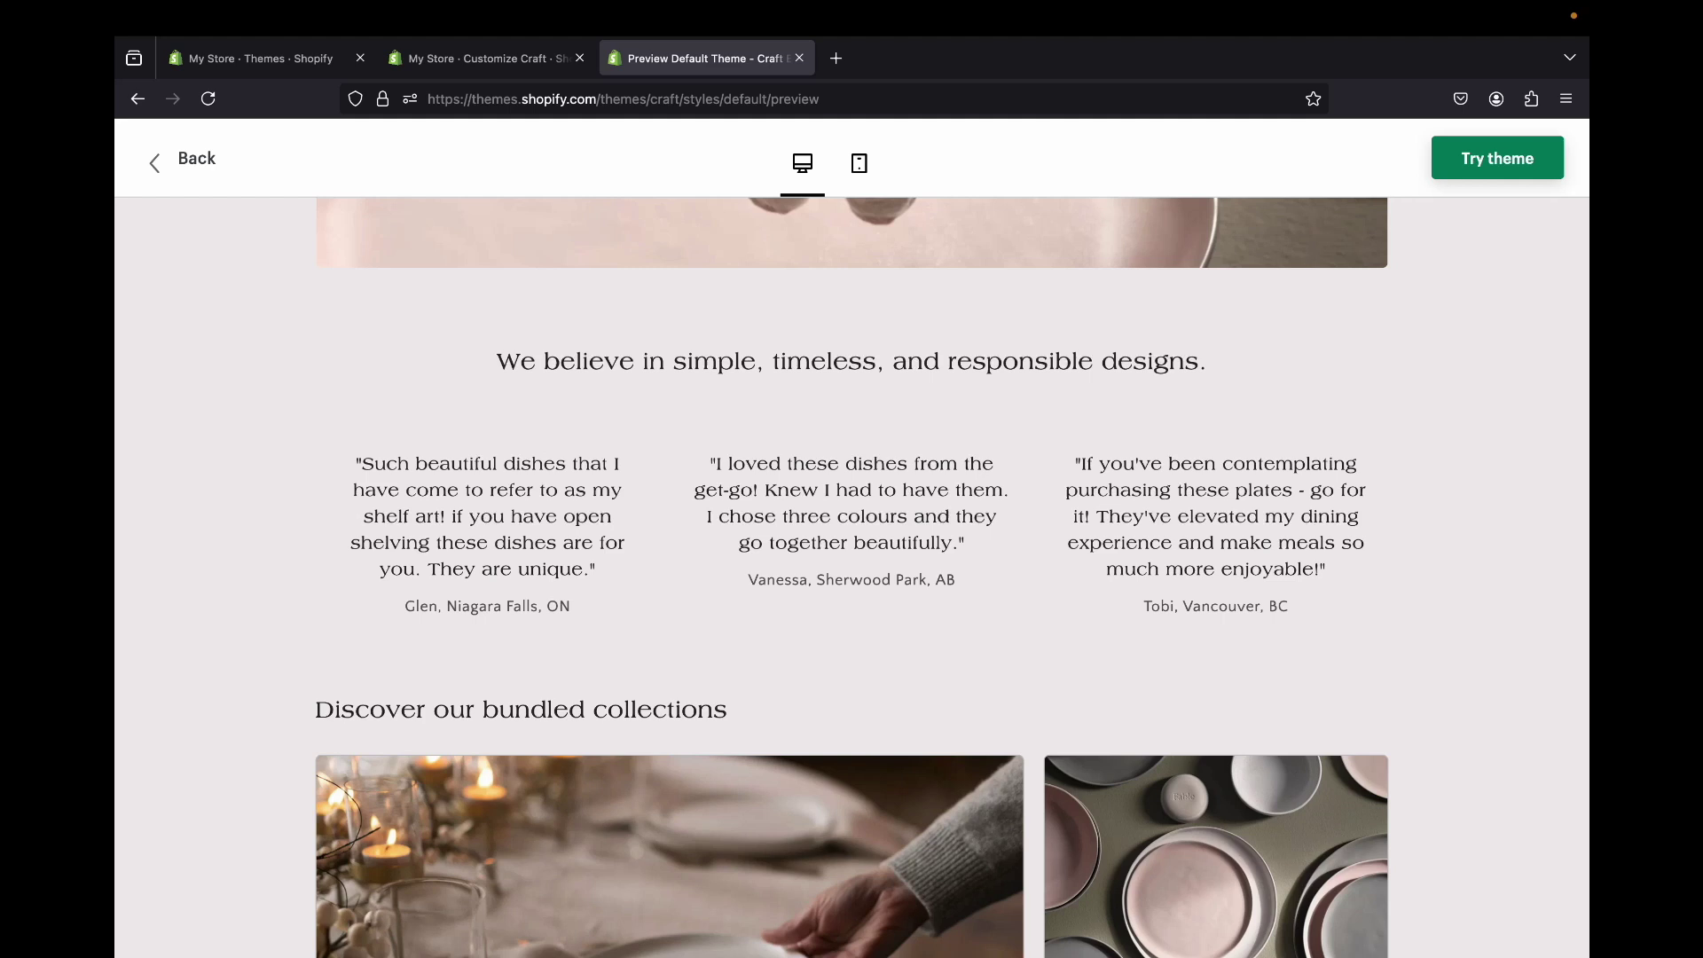
left_click_drag(497, 361, 1079, 361)
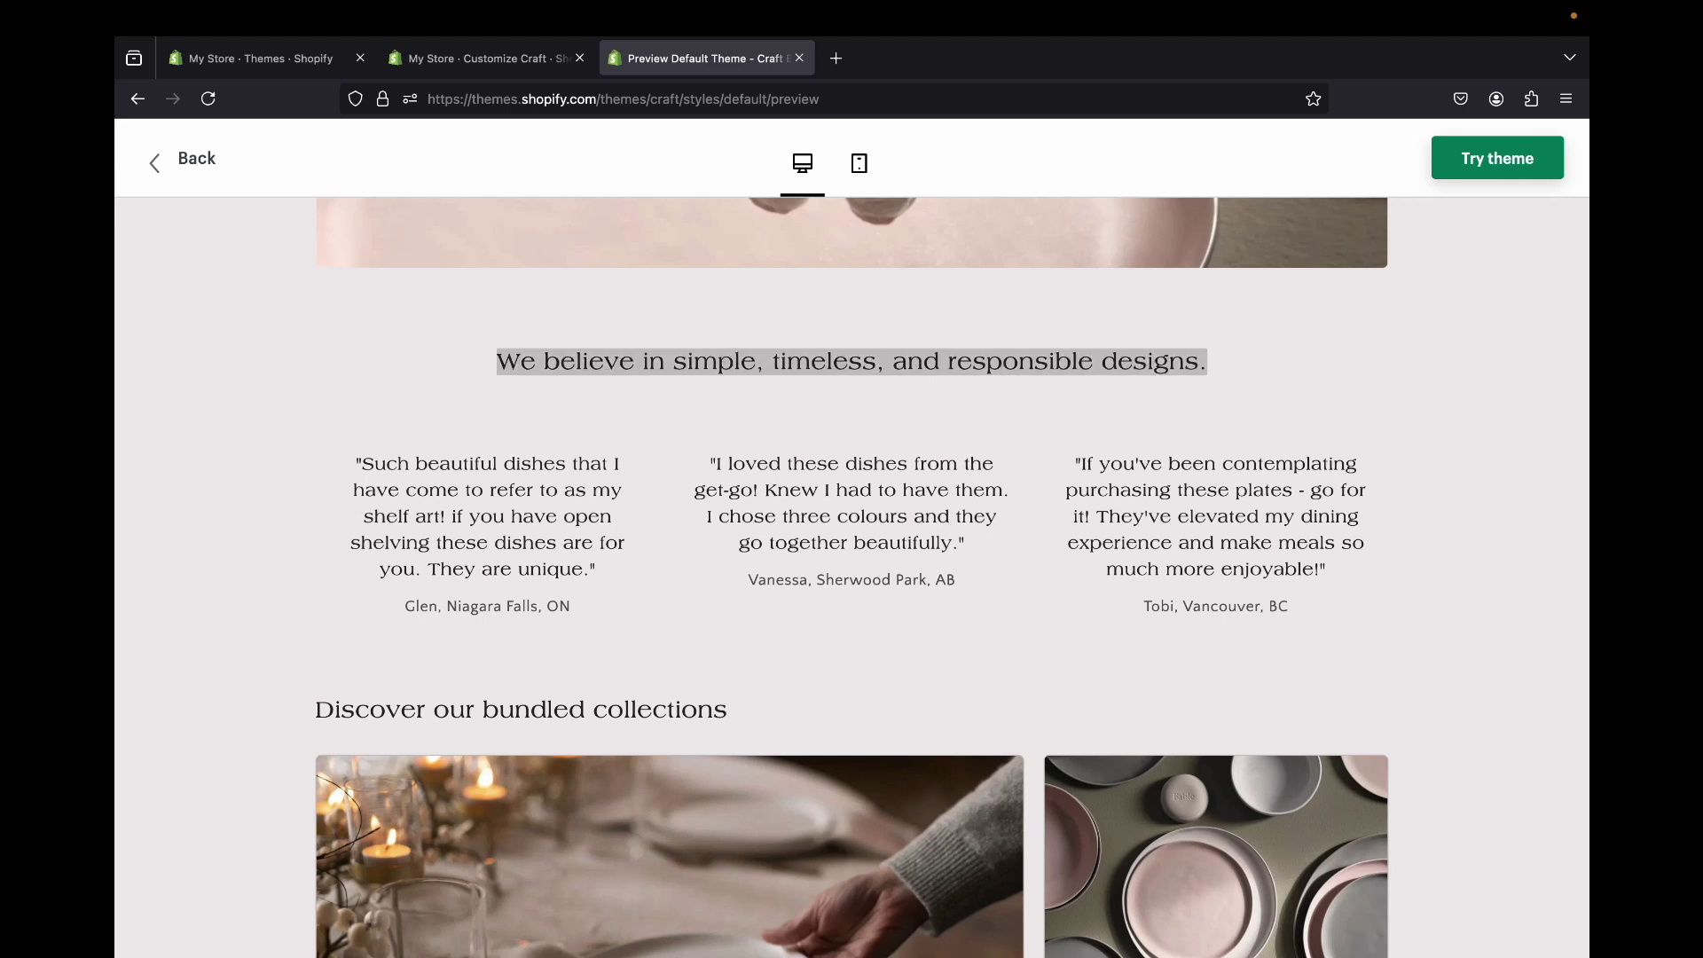
right_click(1114, 350)
left_click(1143, 364)
key("ctrl+shift+Tab")
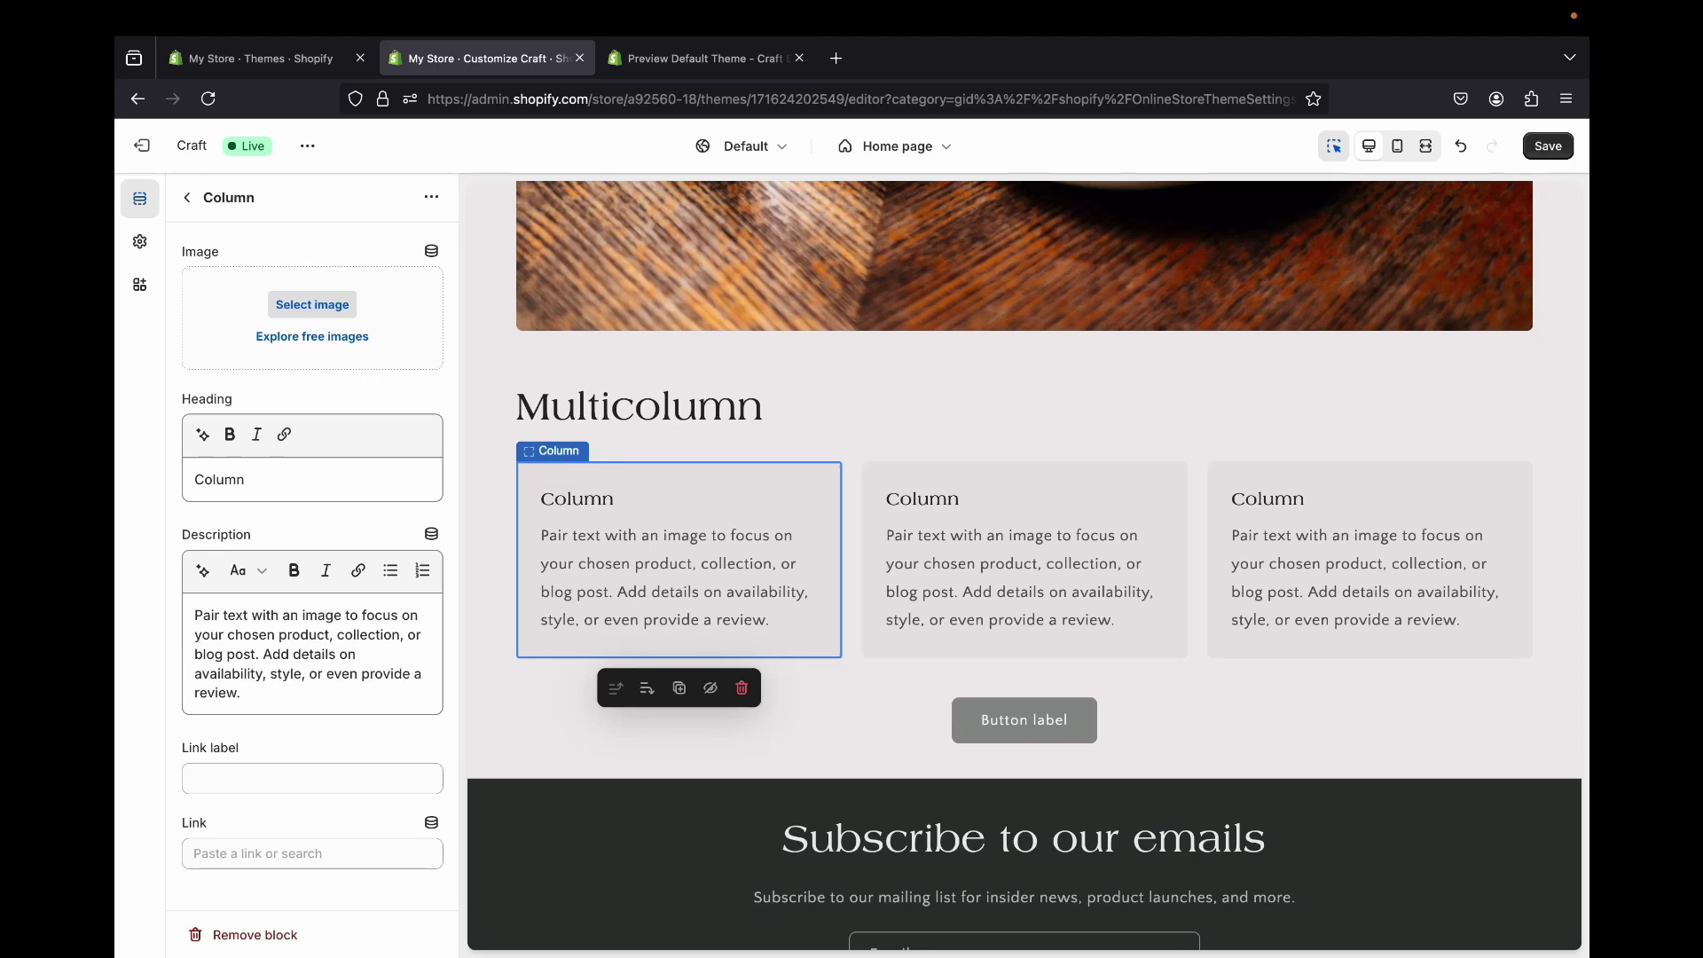
left_click(639, 406)
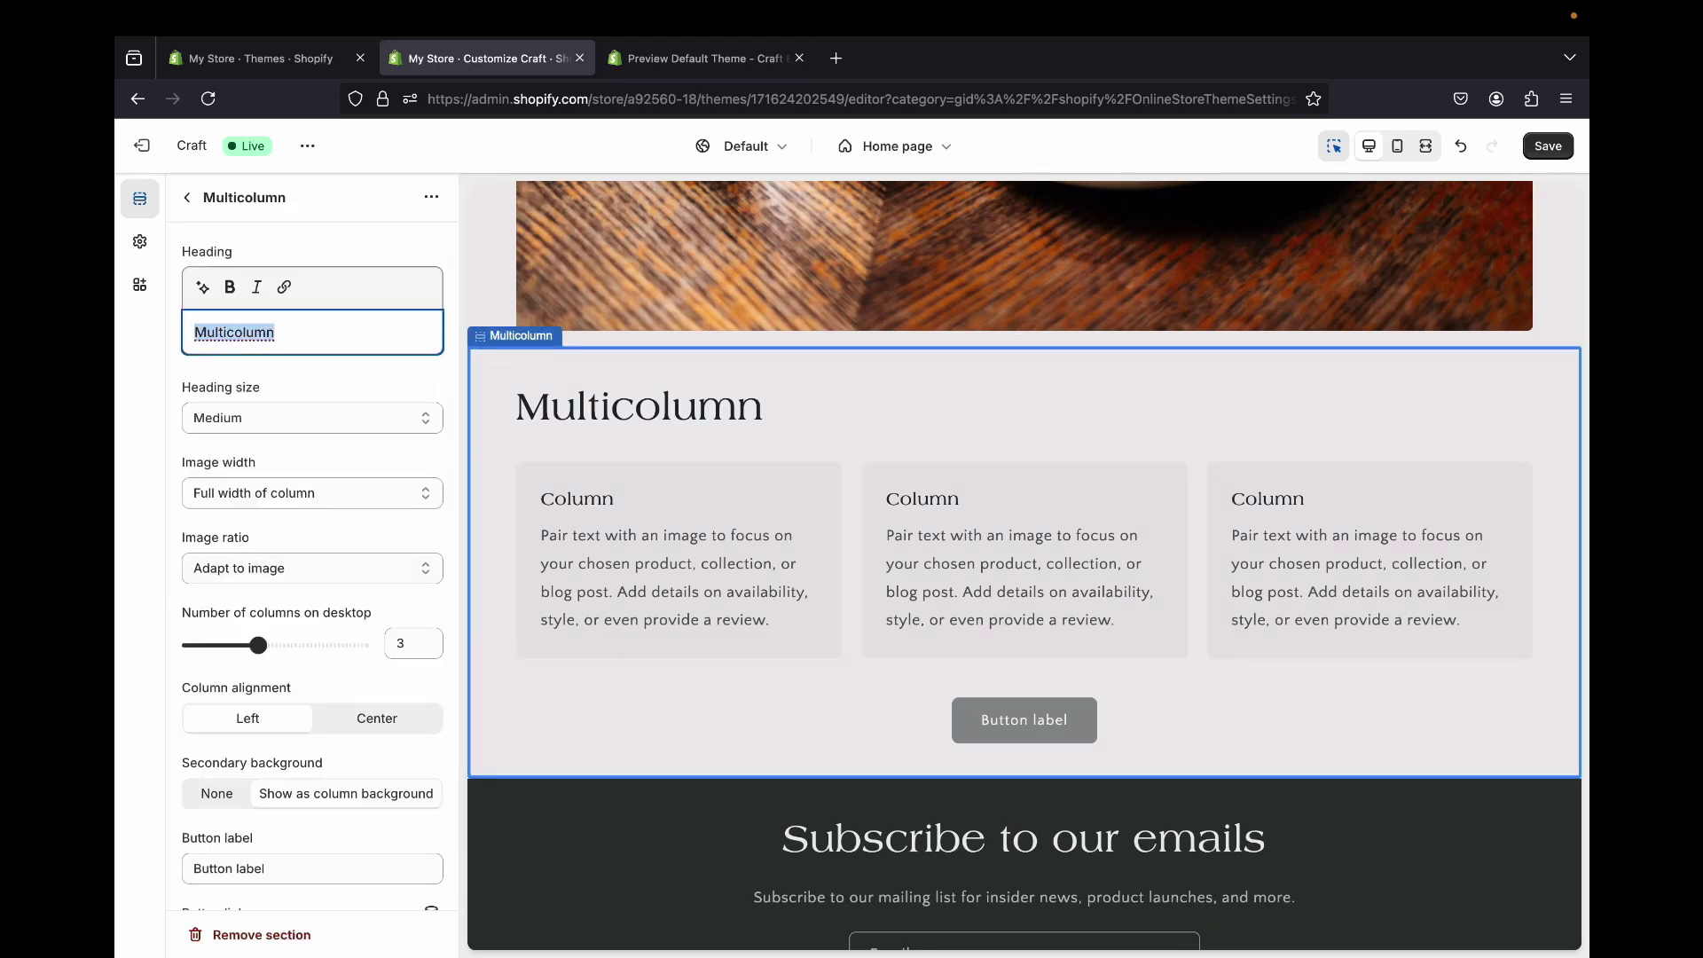
right_click(232, 331)
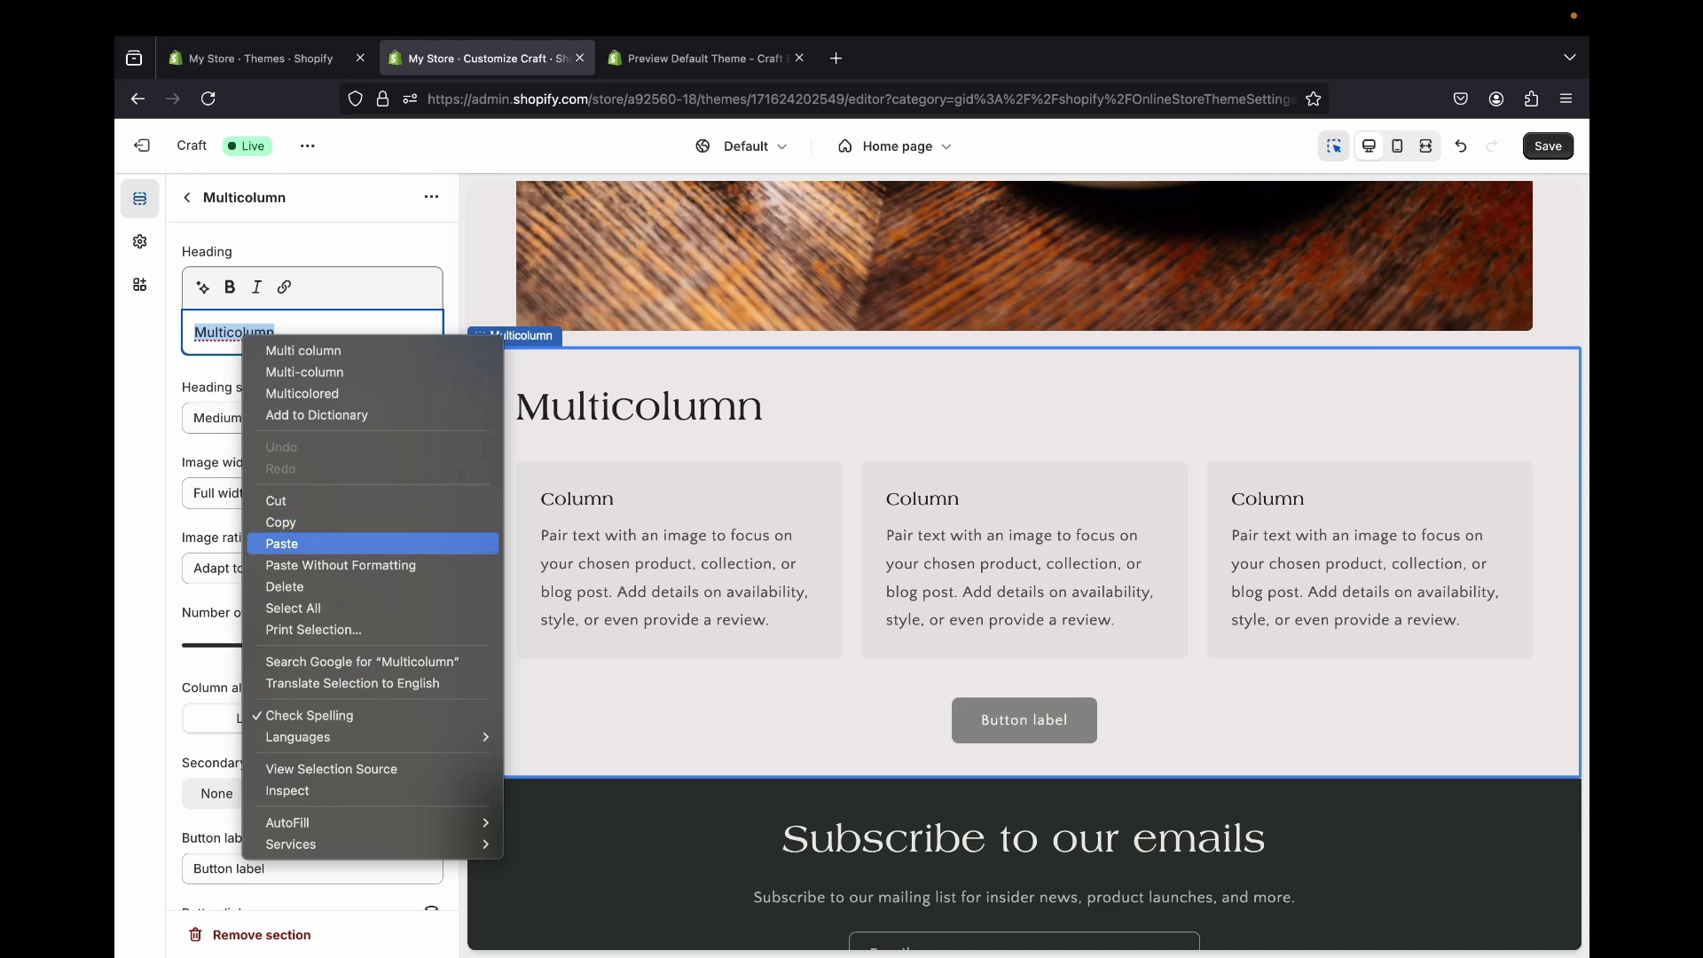
left_click(266, 543)
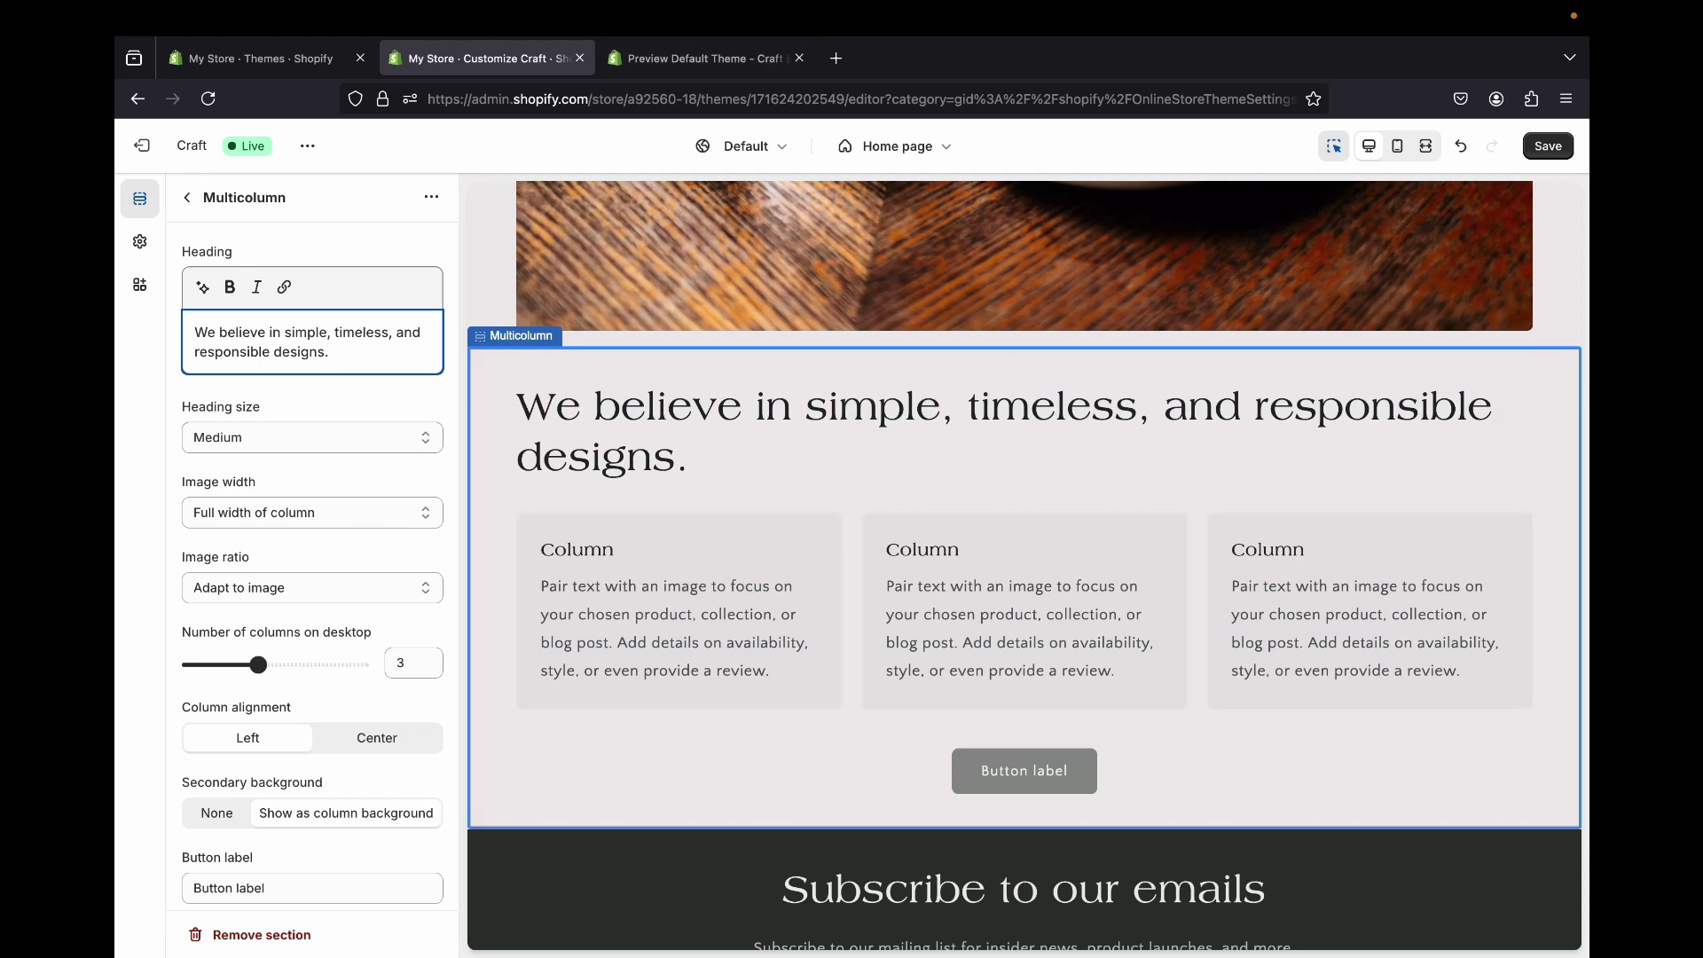
- Set the Multicolumn section's heading size to Small and compare it with the Craft preview
left_click(312, 437)
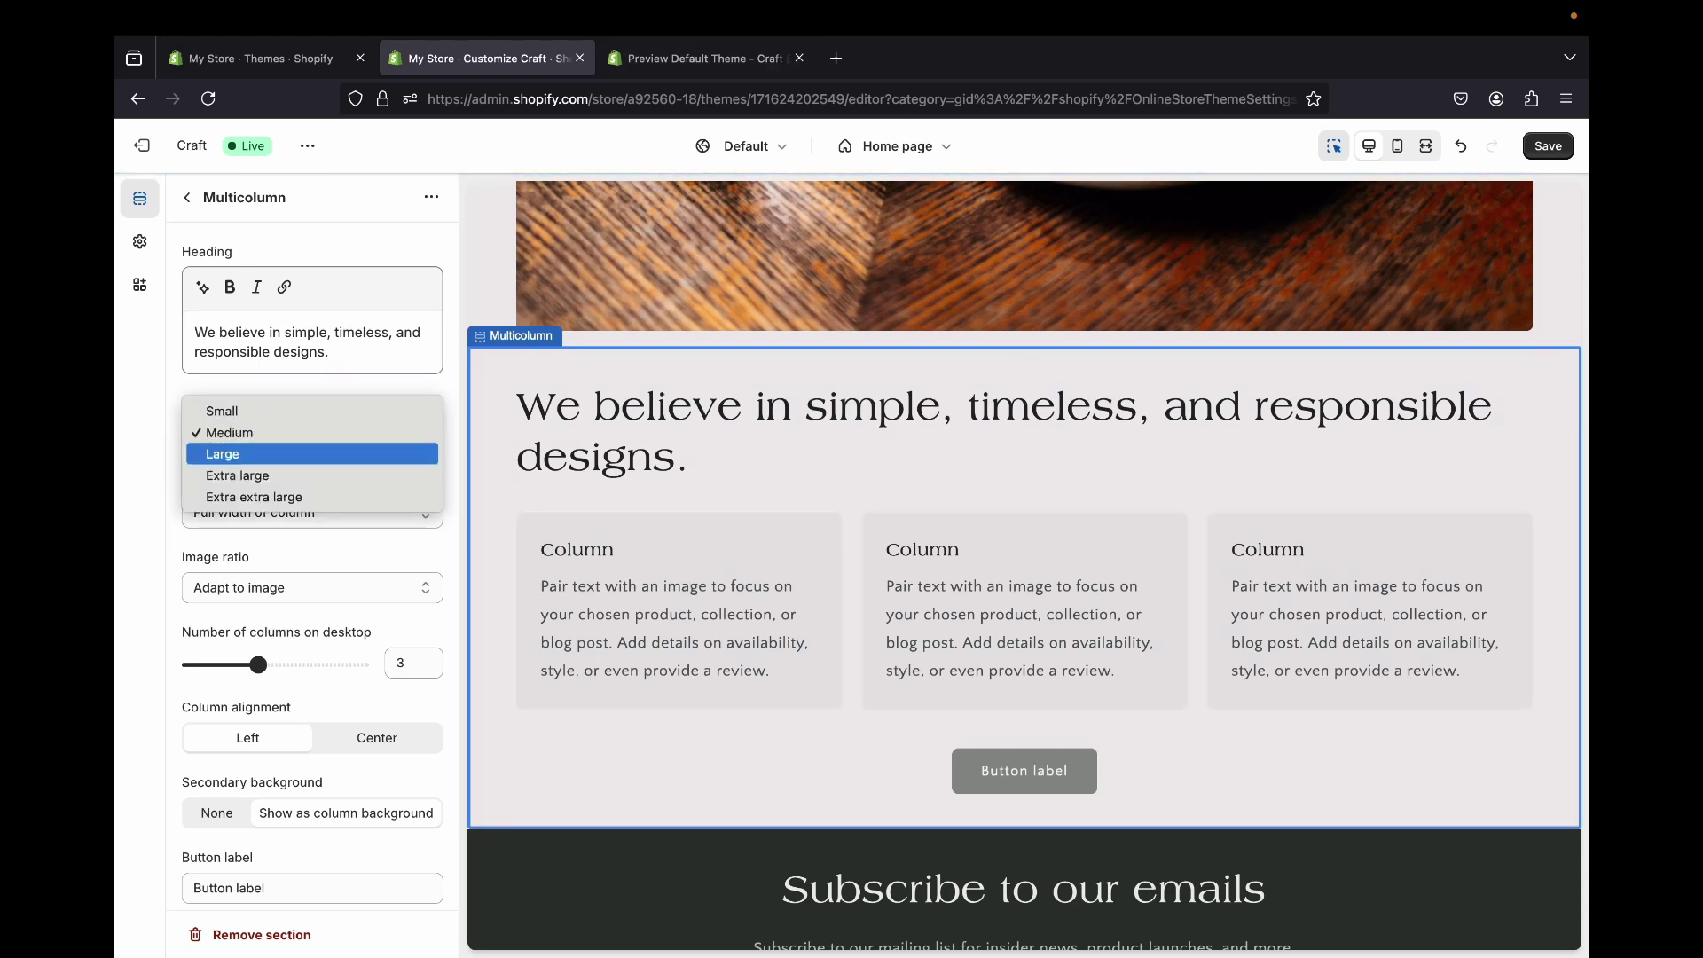
left_click(327, 418)
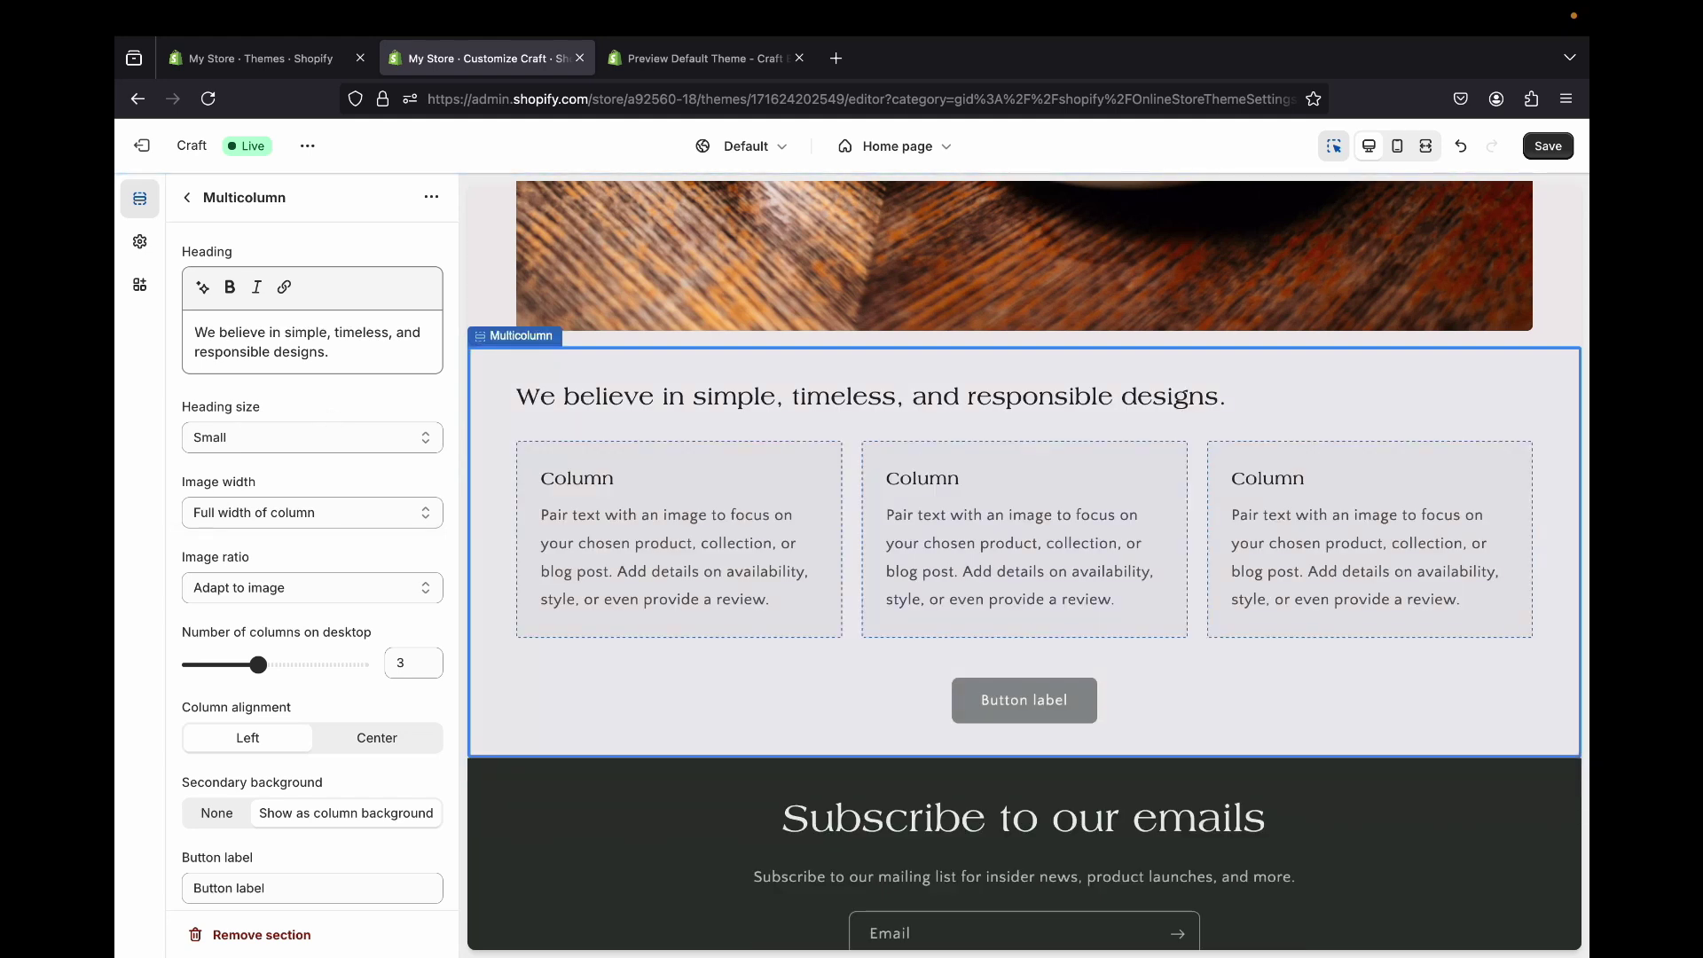
left_click(701, 58)
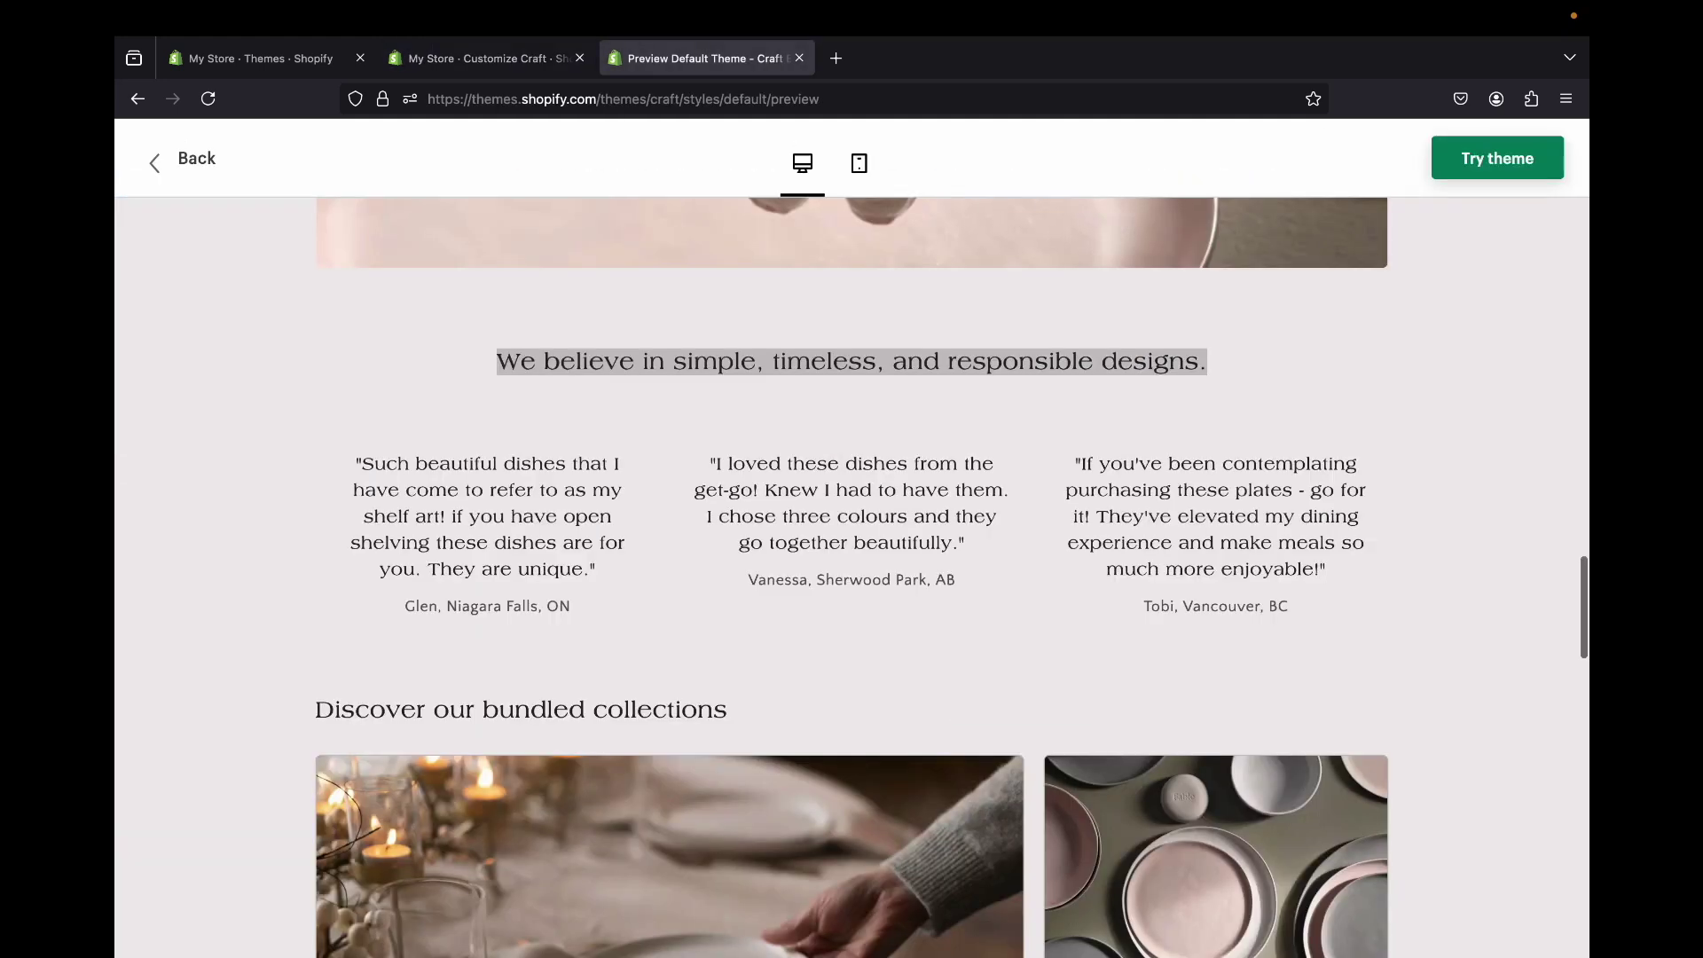
key("ctrl+shift+Tab")
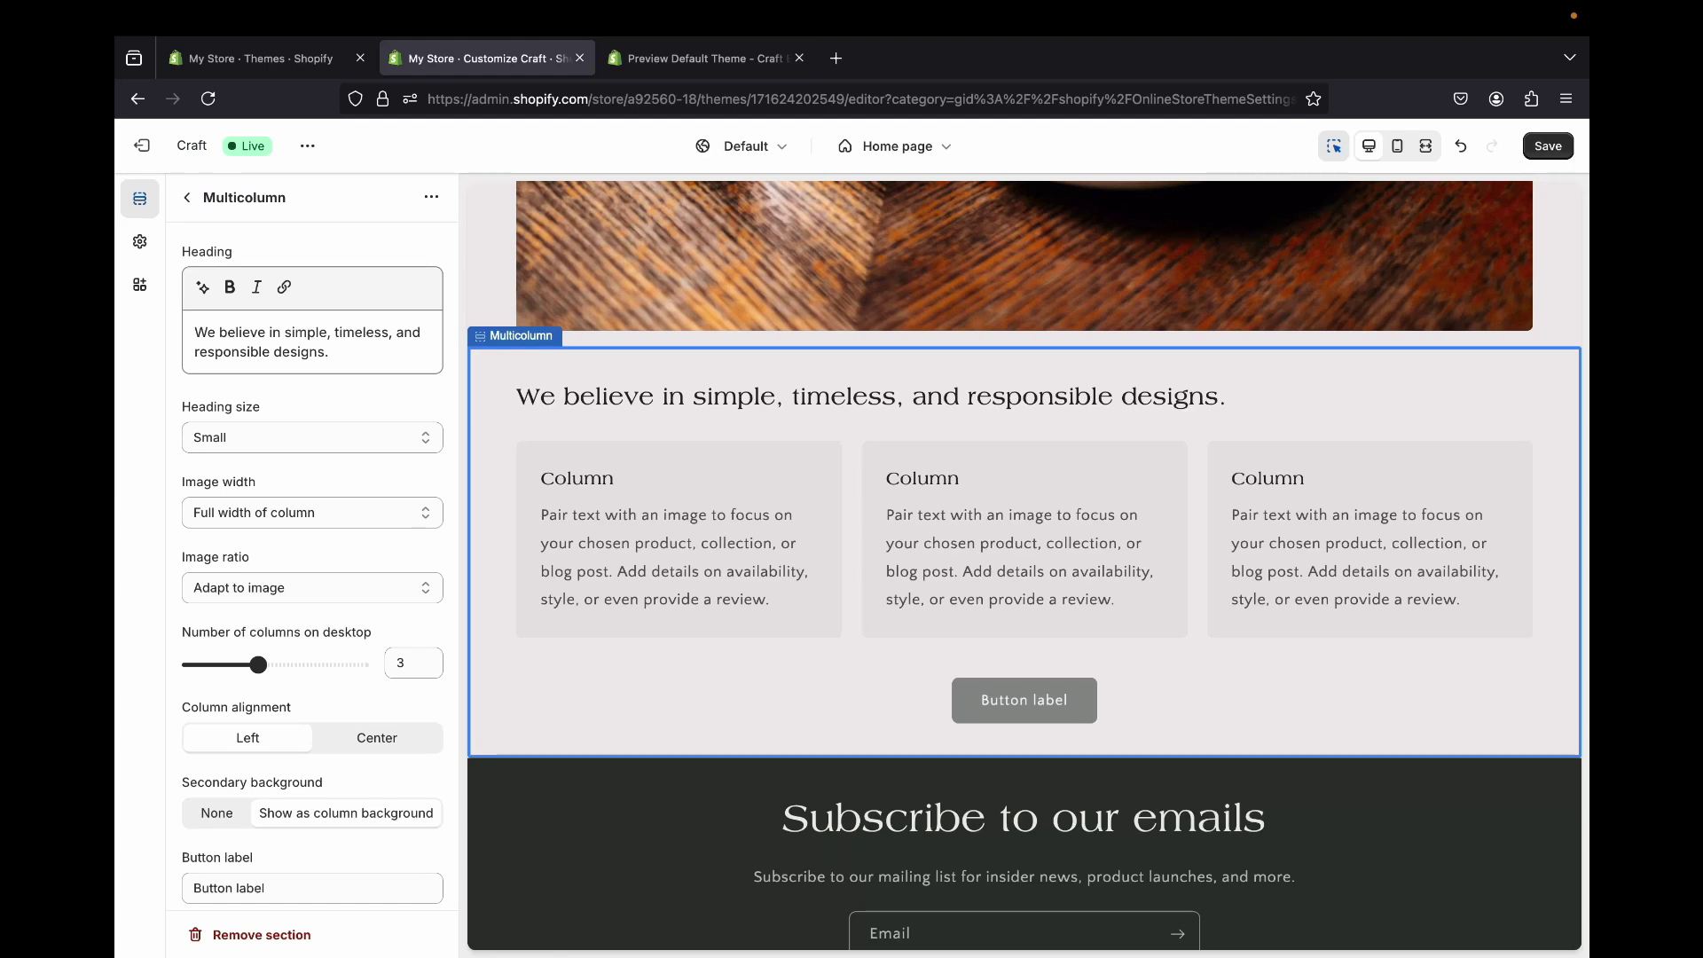
scroll(311, 565, "down", 5)
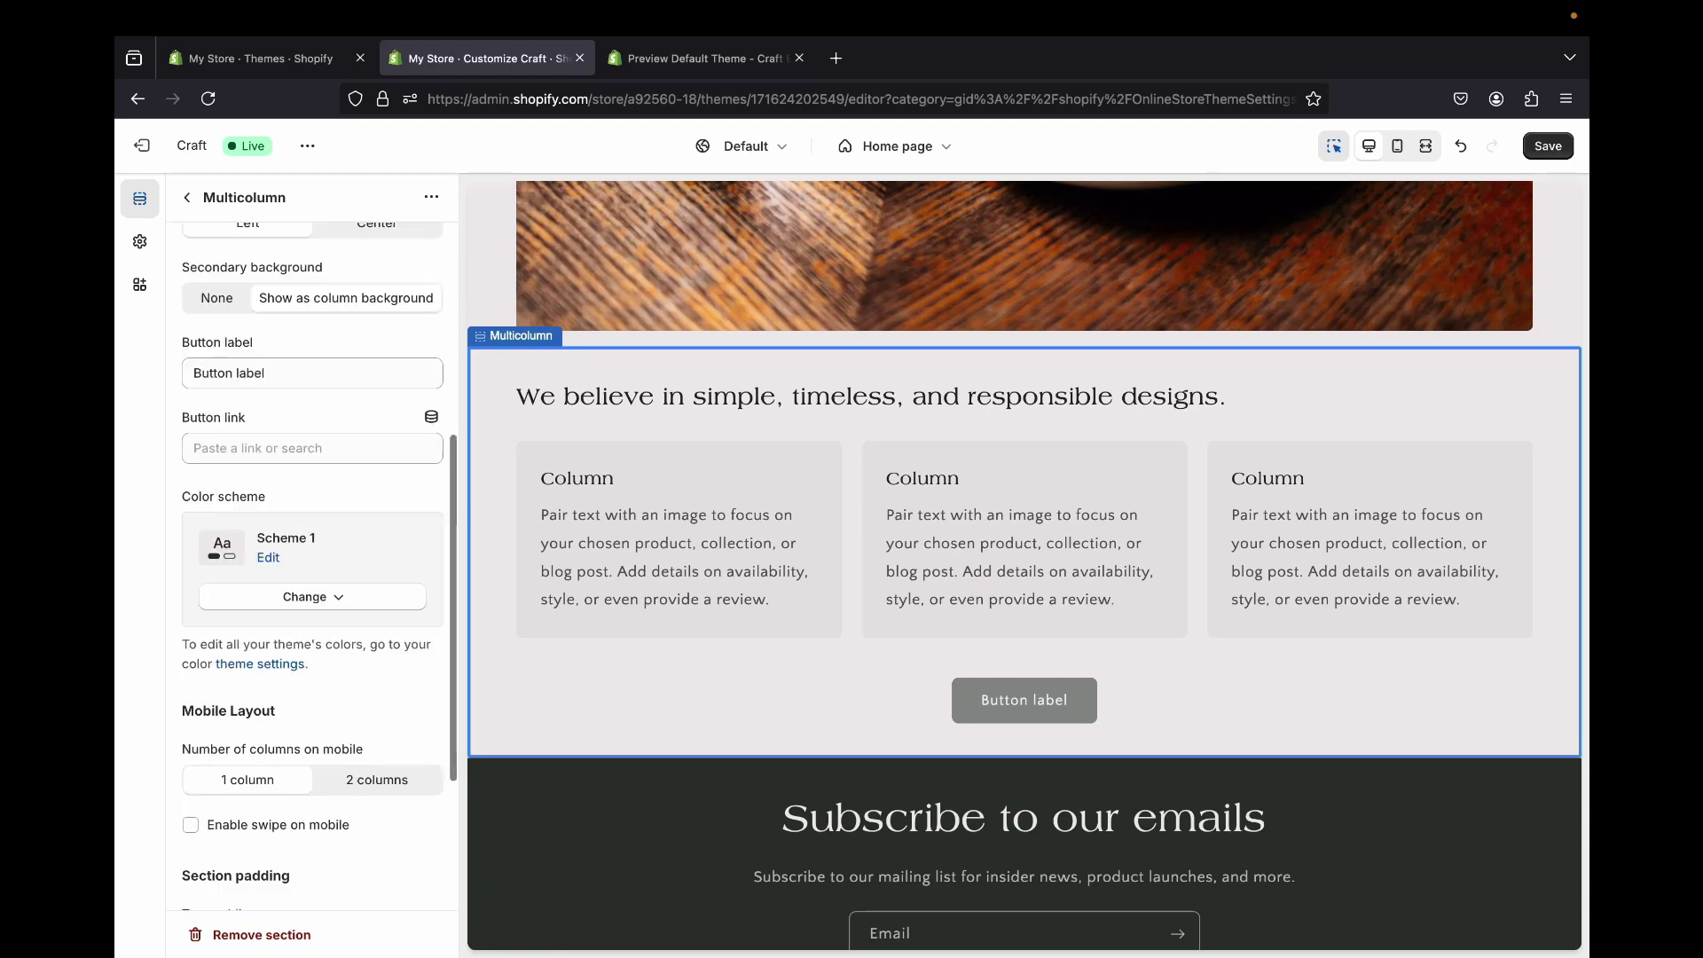
scroll(678, 565, "up", 1)
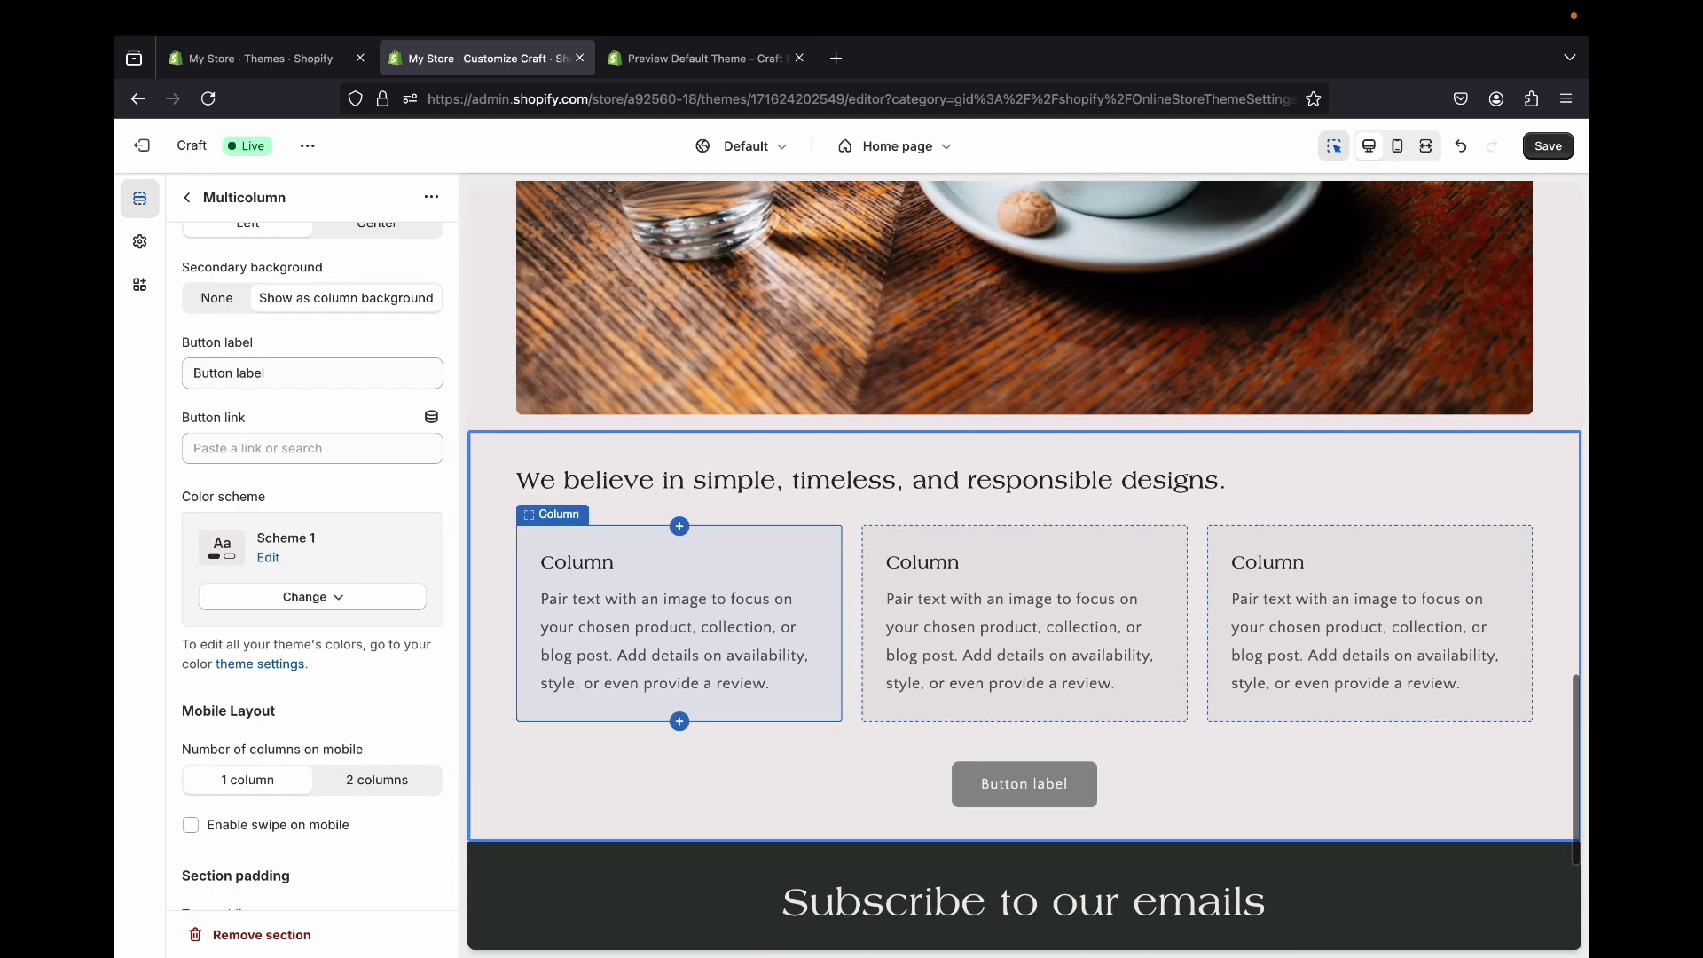
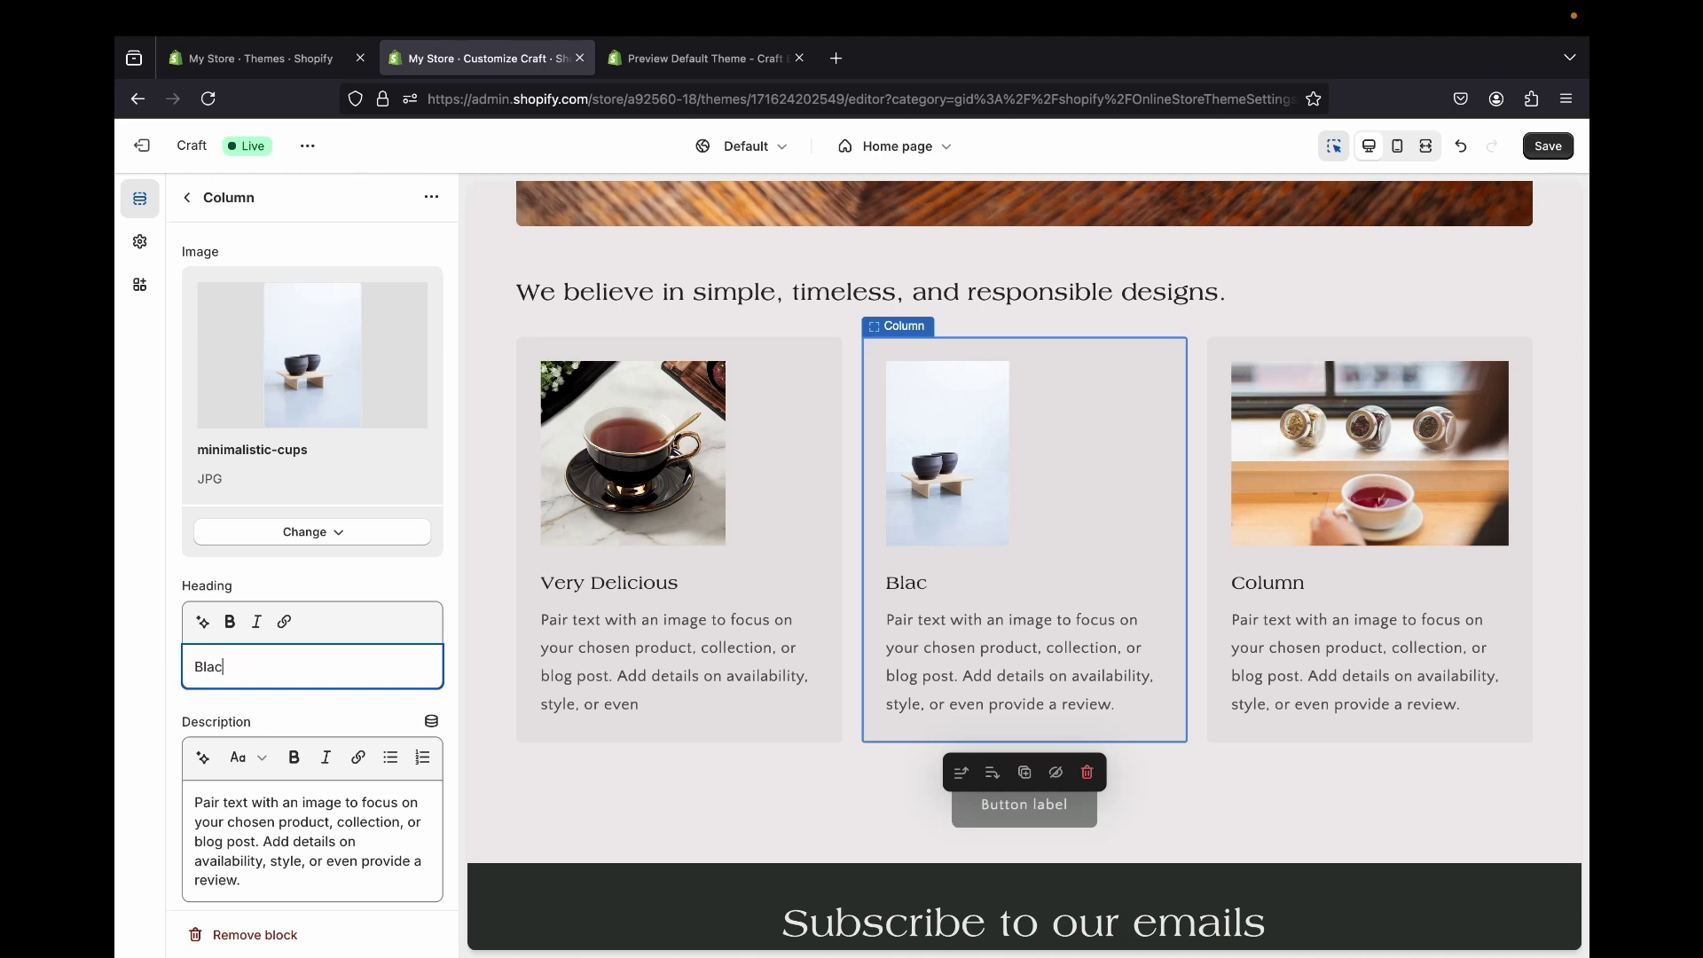
- Complete the second column's heading as "Black Ceramic Cups" and set the third column's heading to "Clear Coffee Cups"
type("Ceramic Cups")
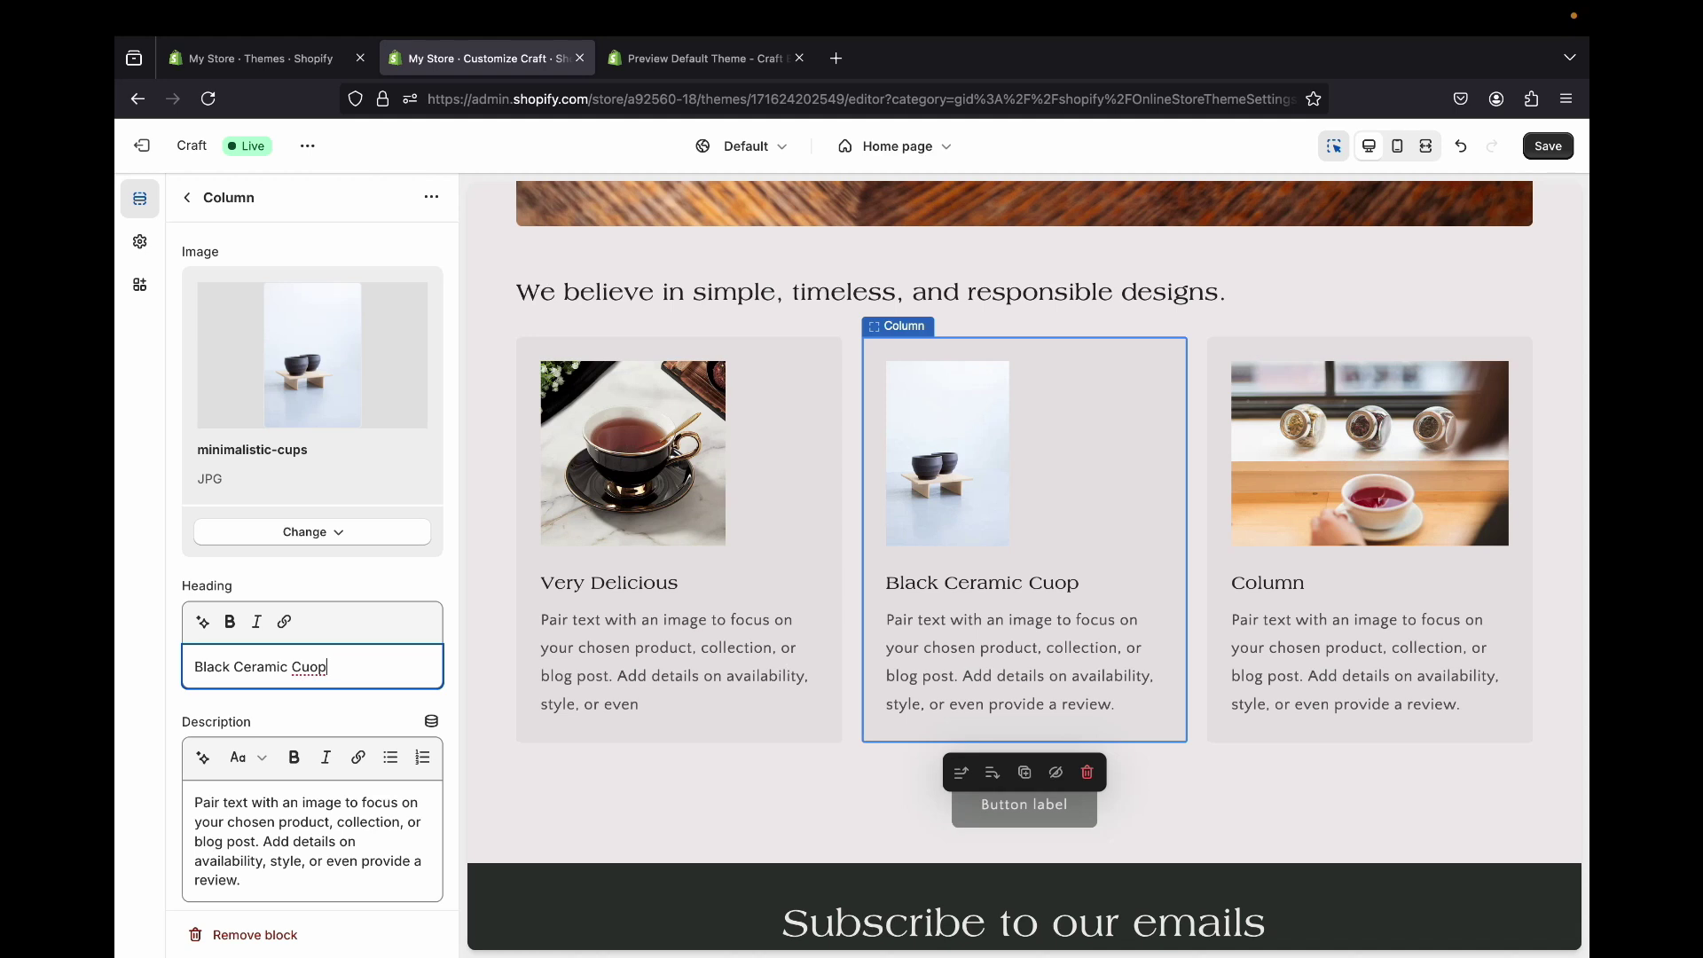
left_click(1369, 540)
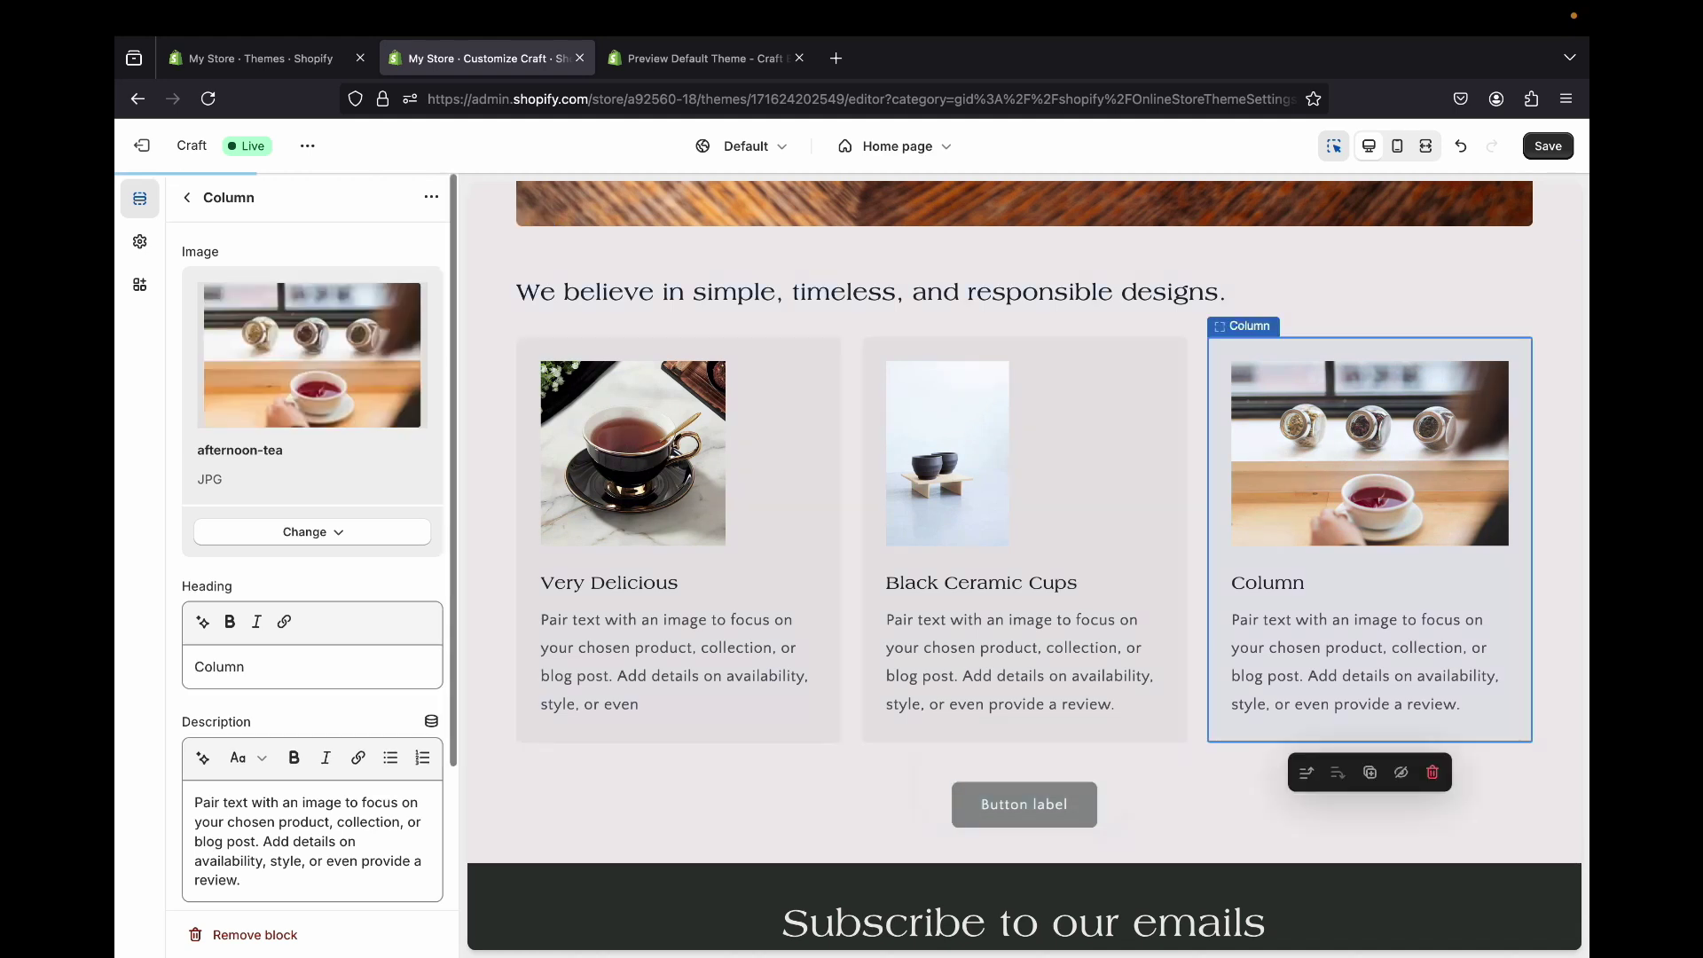
double_click(218, 666)
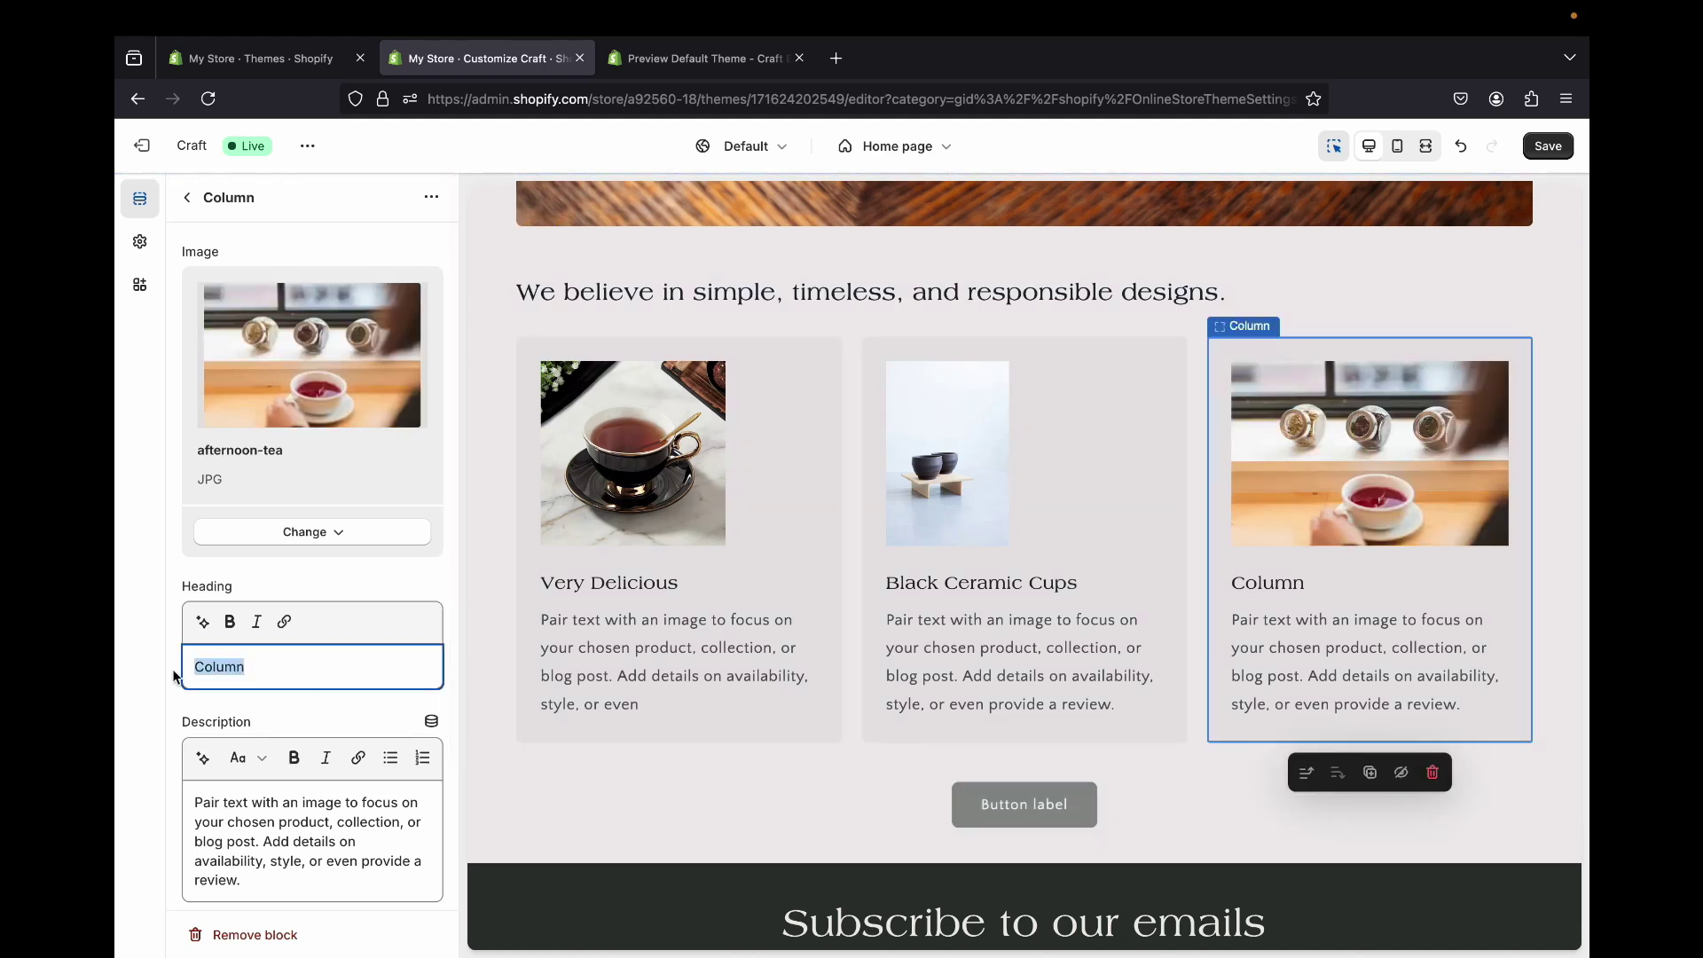
type("Clear Coffee Cups")
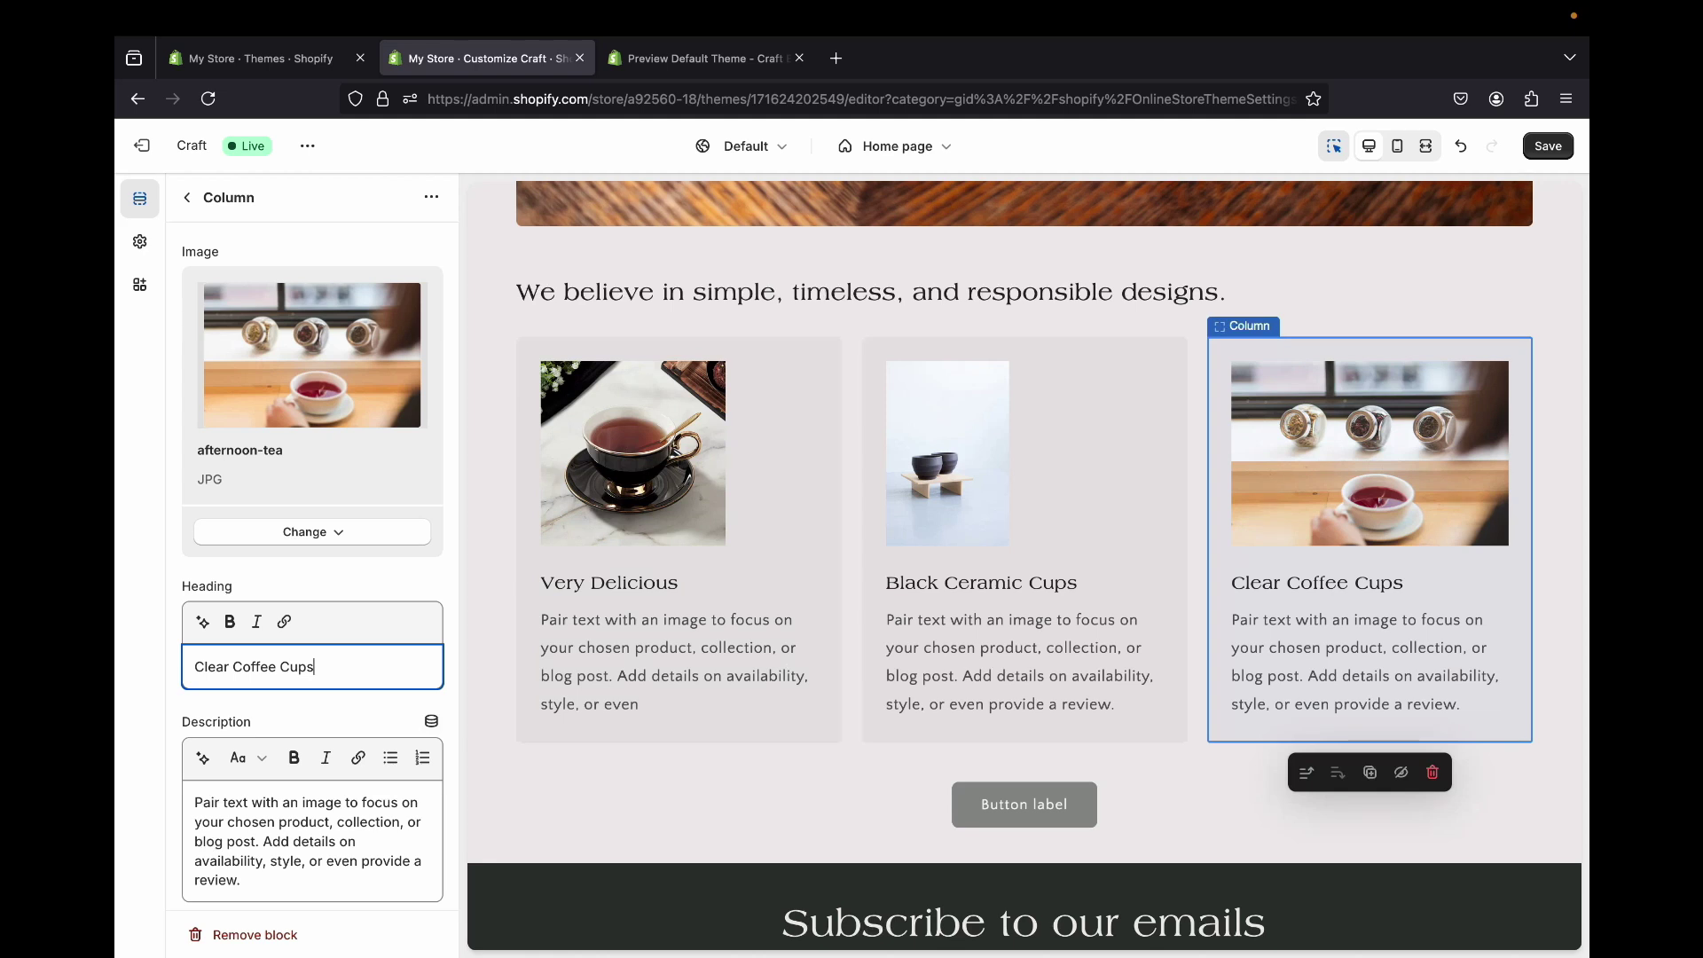
- Review the home page from the header to the footer and save the theme changes
scroll(1024, 565, "up", 20)
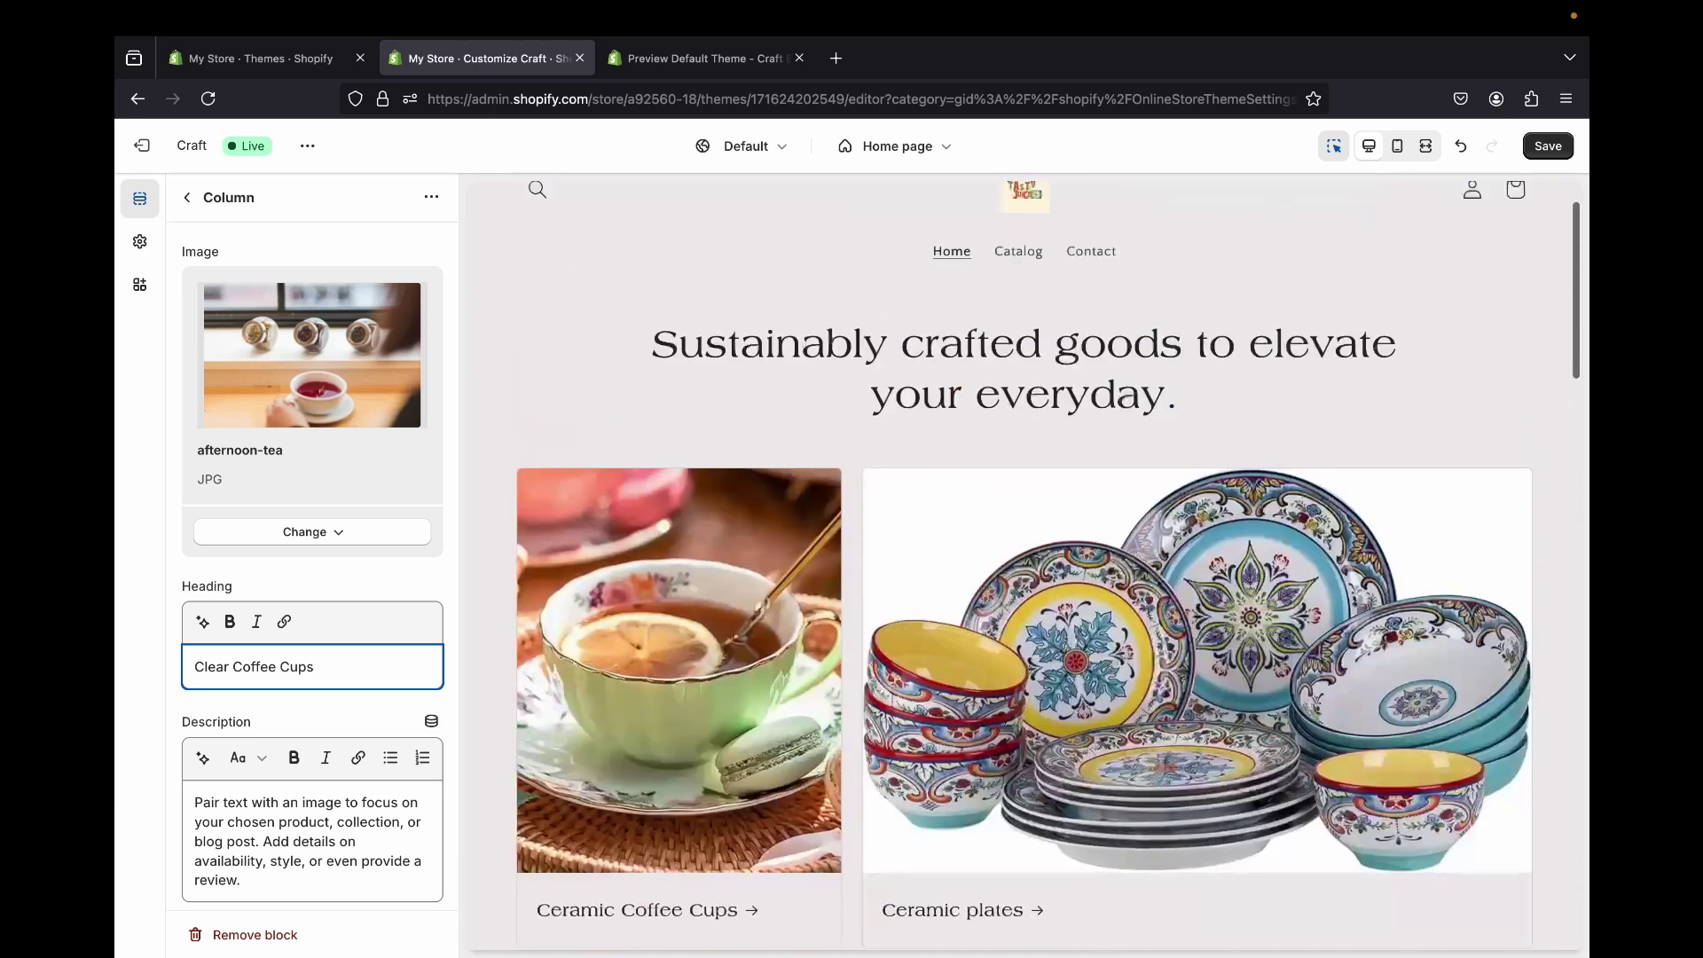
scroll(1025, 568, "down", 15)
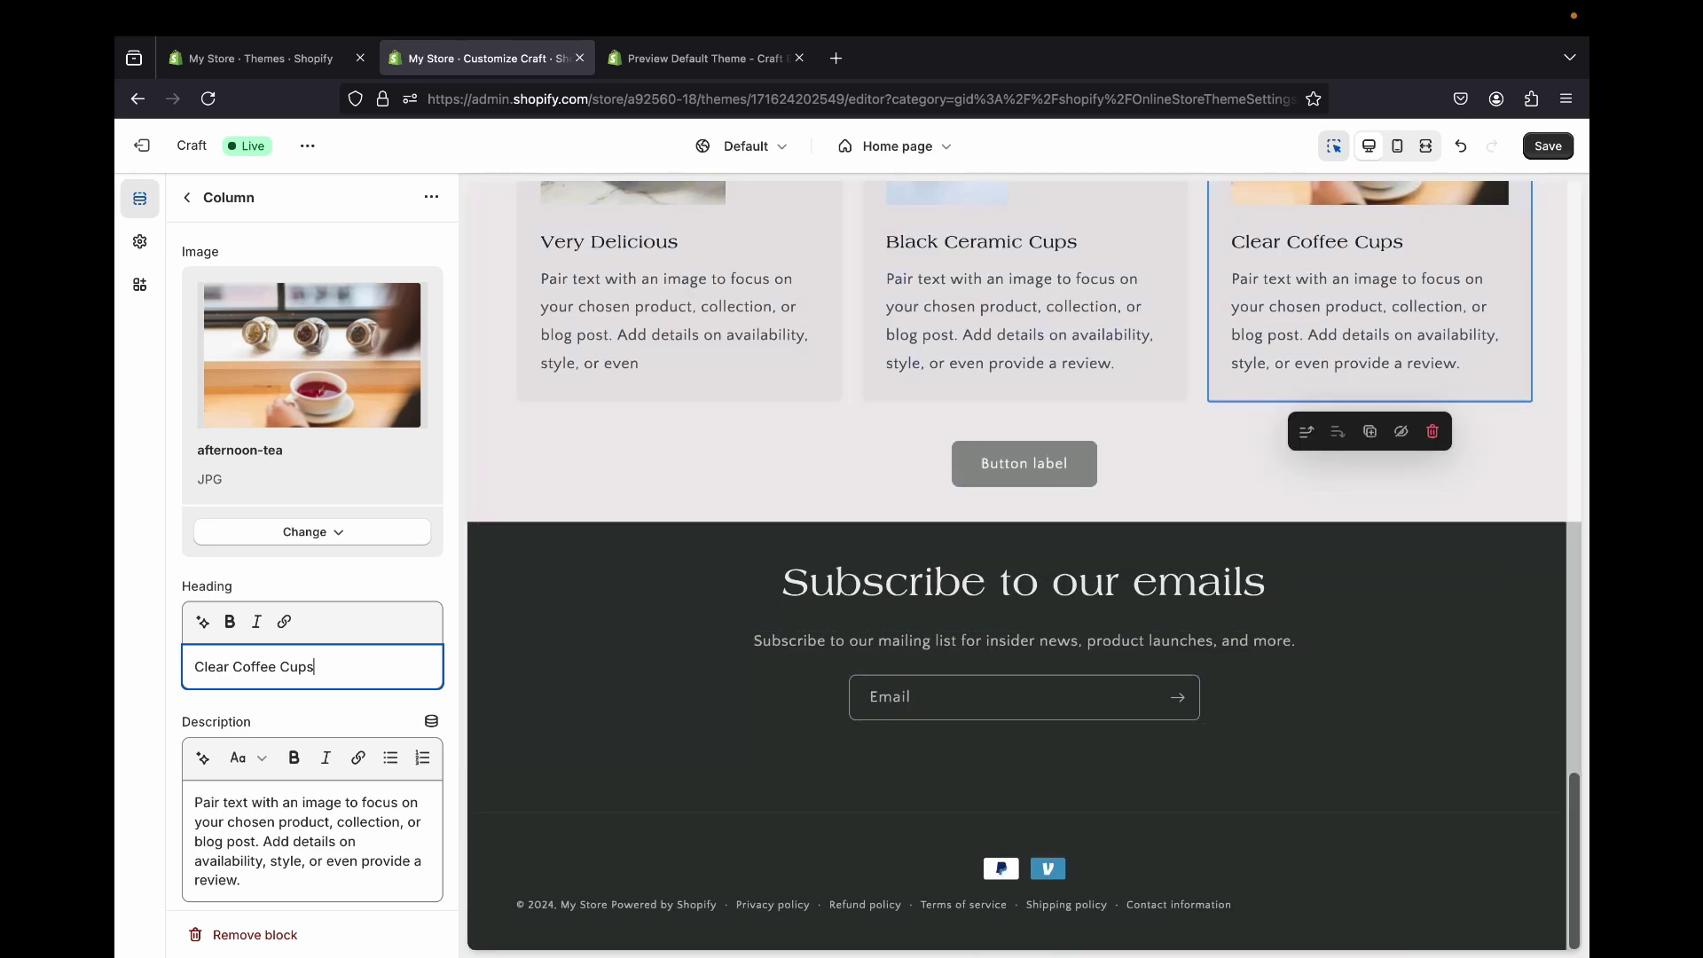
key("super+s")
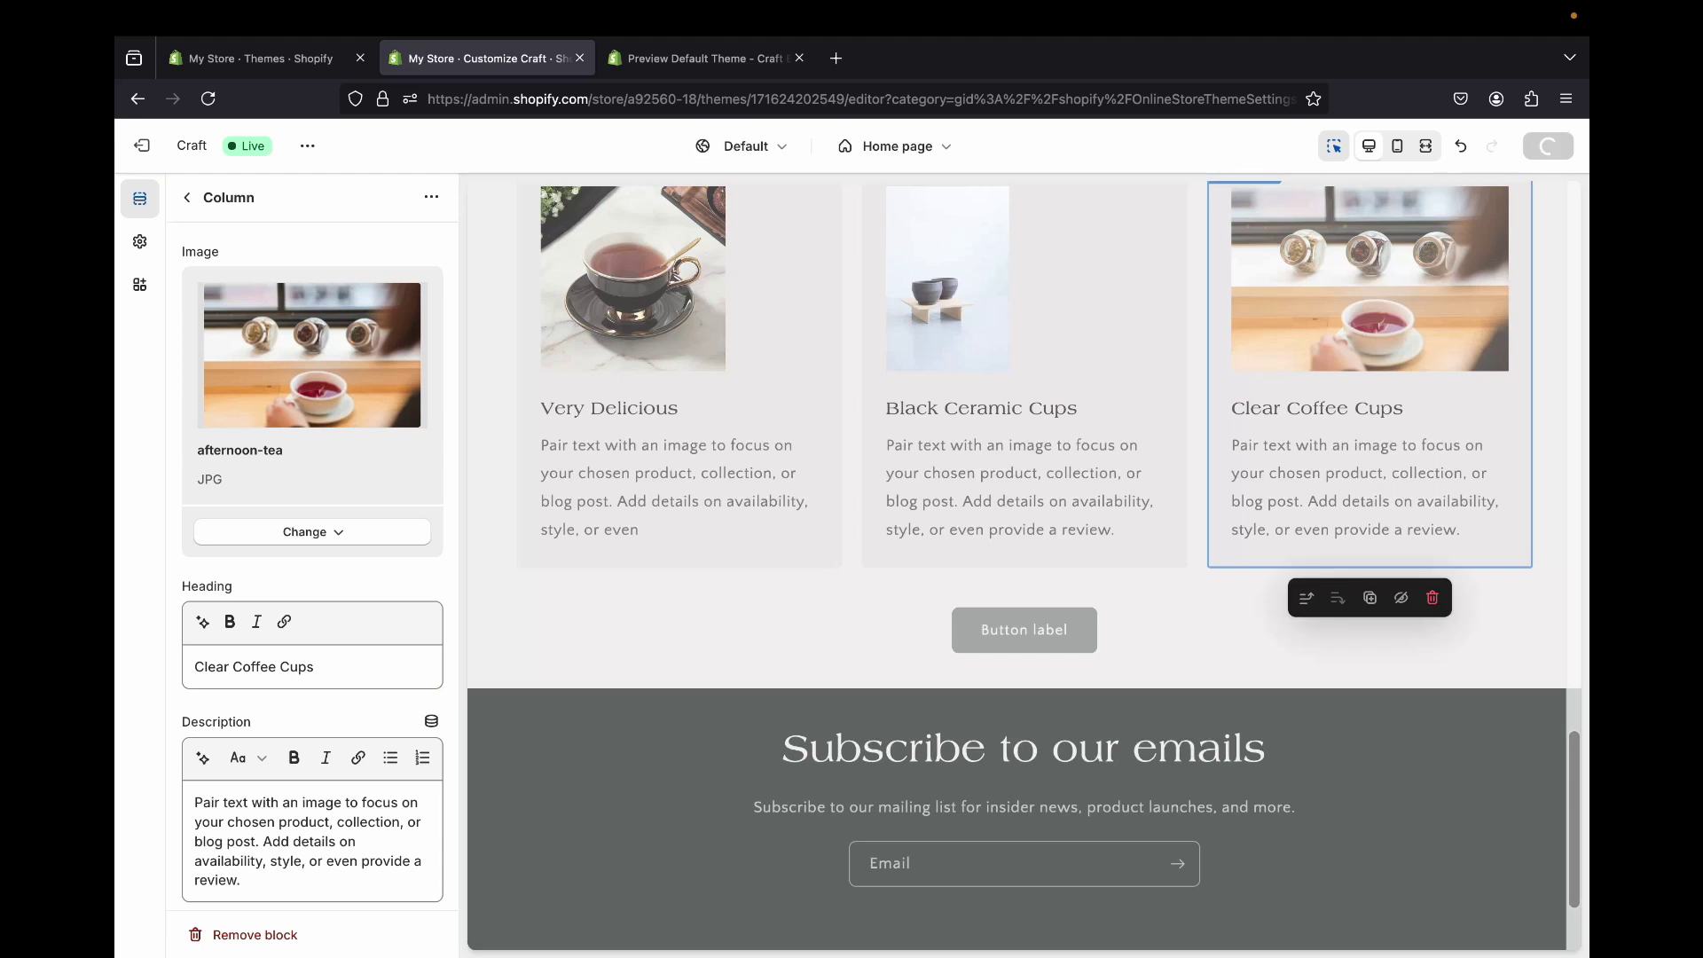
- Check the bundled collections area of the Craft preview, and clear the button label of the store's Multicolumn section
key("ctrl+Tab")
scroll(694, 485, "down", 5)
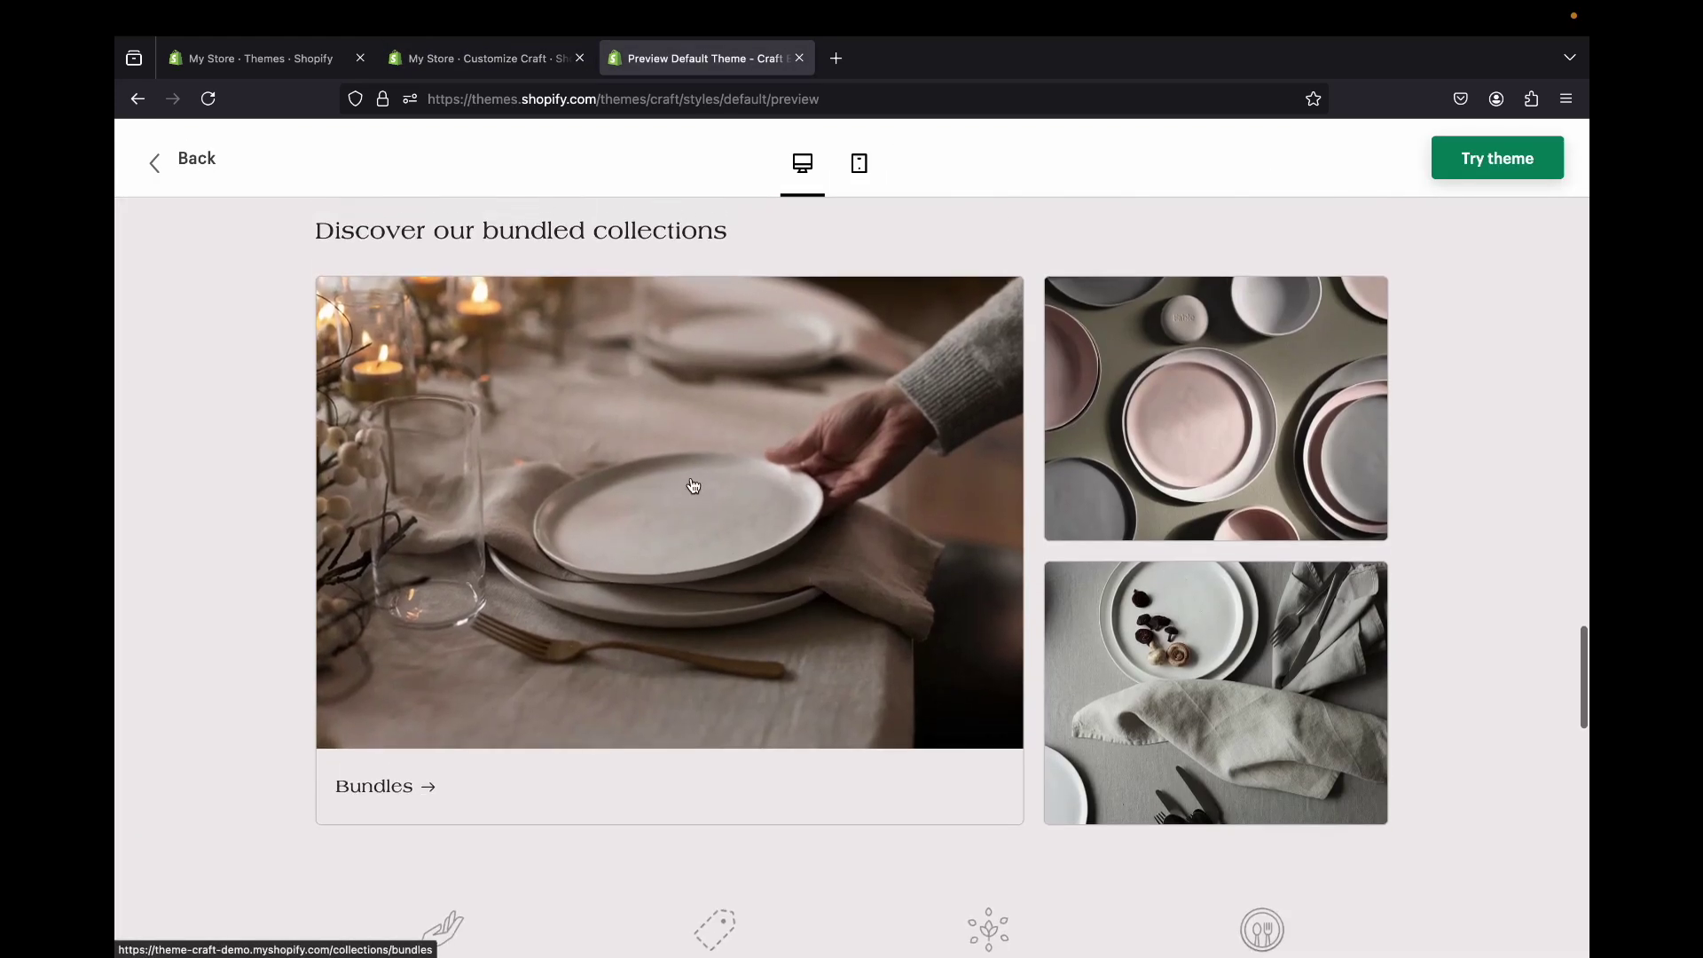
scroll(690, 483, "up", 1)
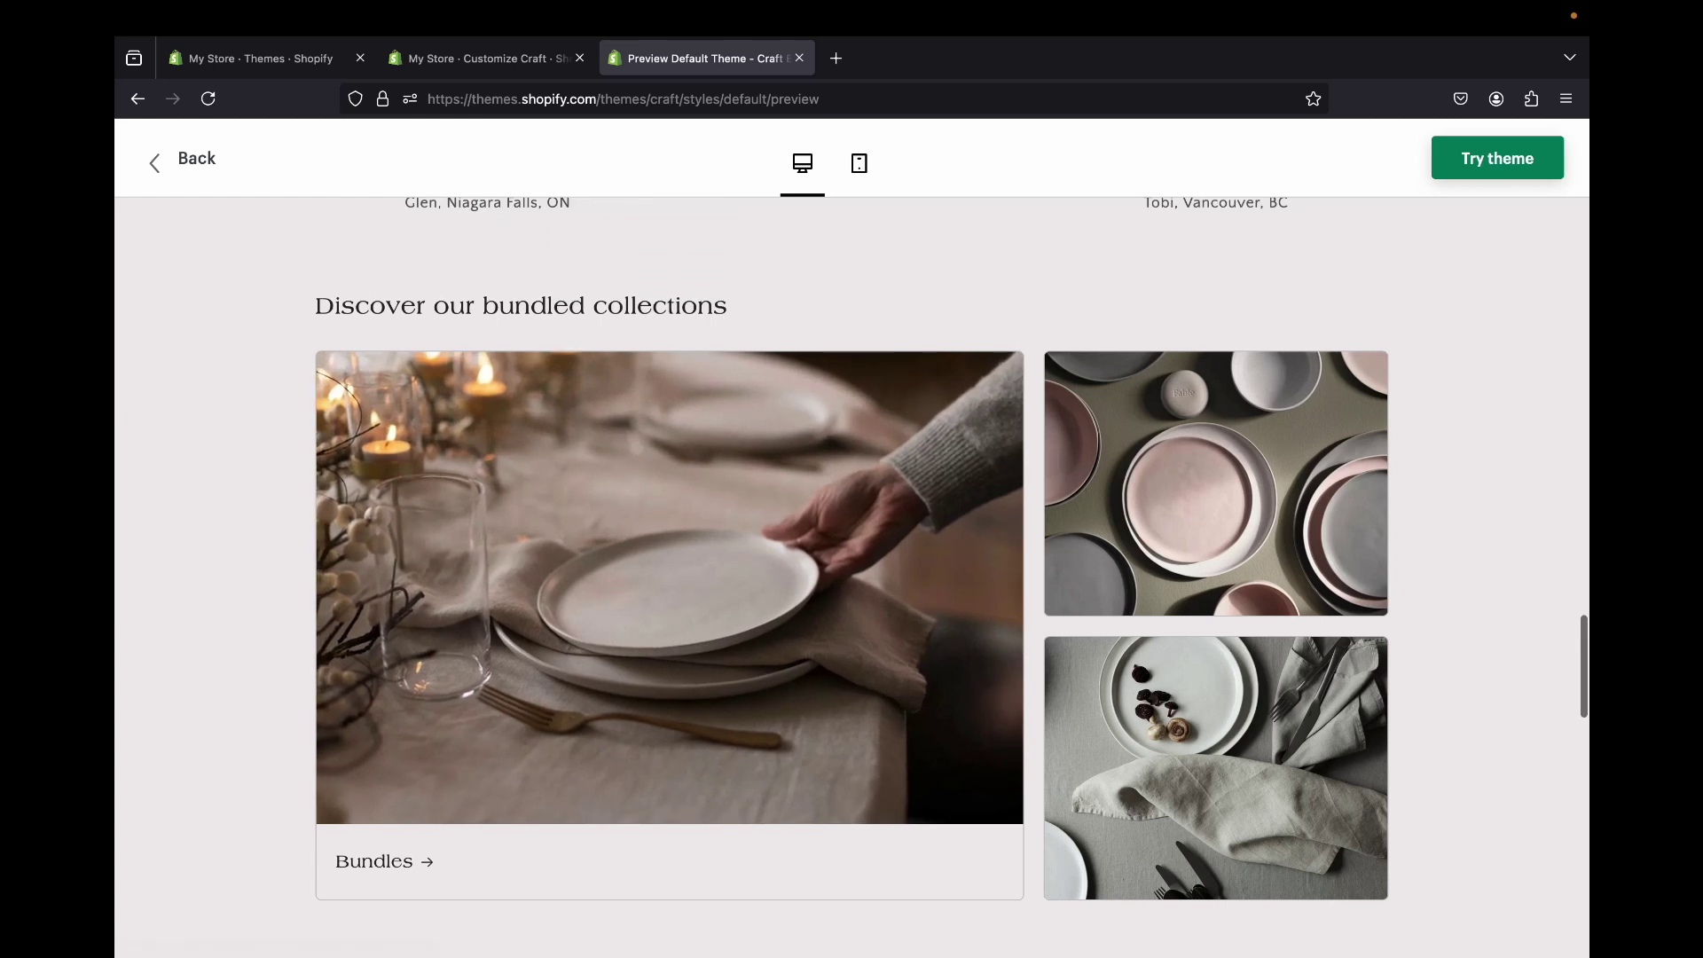
scroll(852, 576, "down", 3)
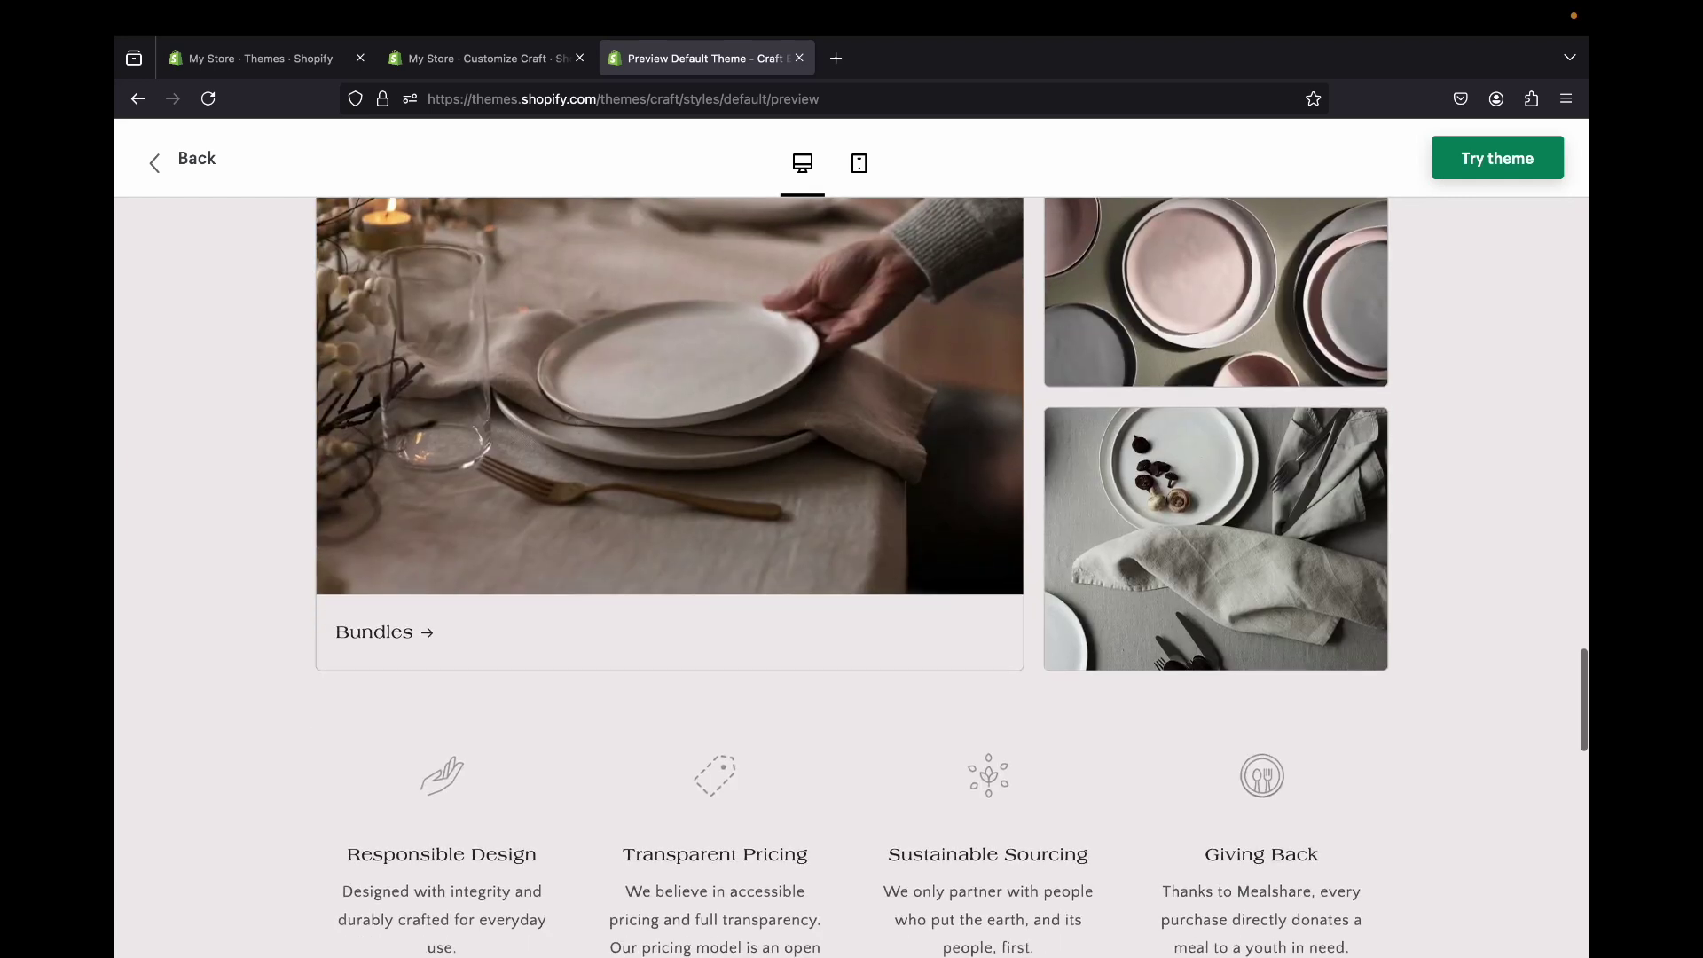
left_click(483, 58)
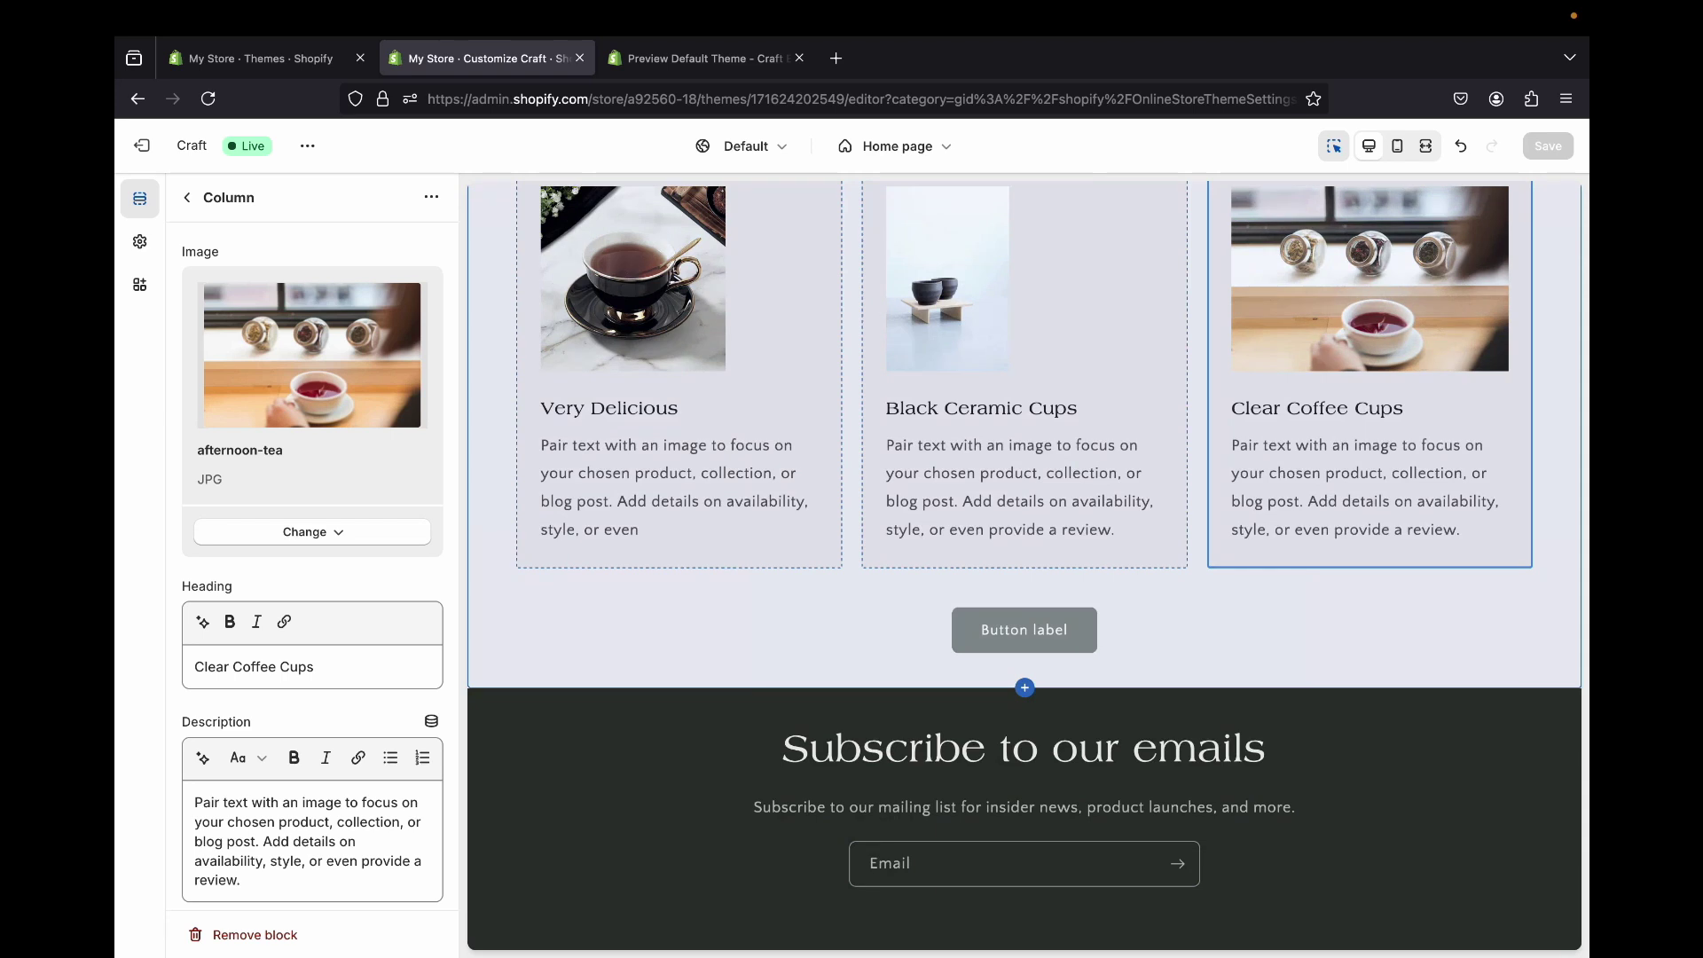
left_click(985, 646)
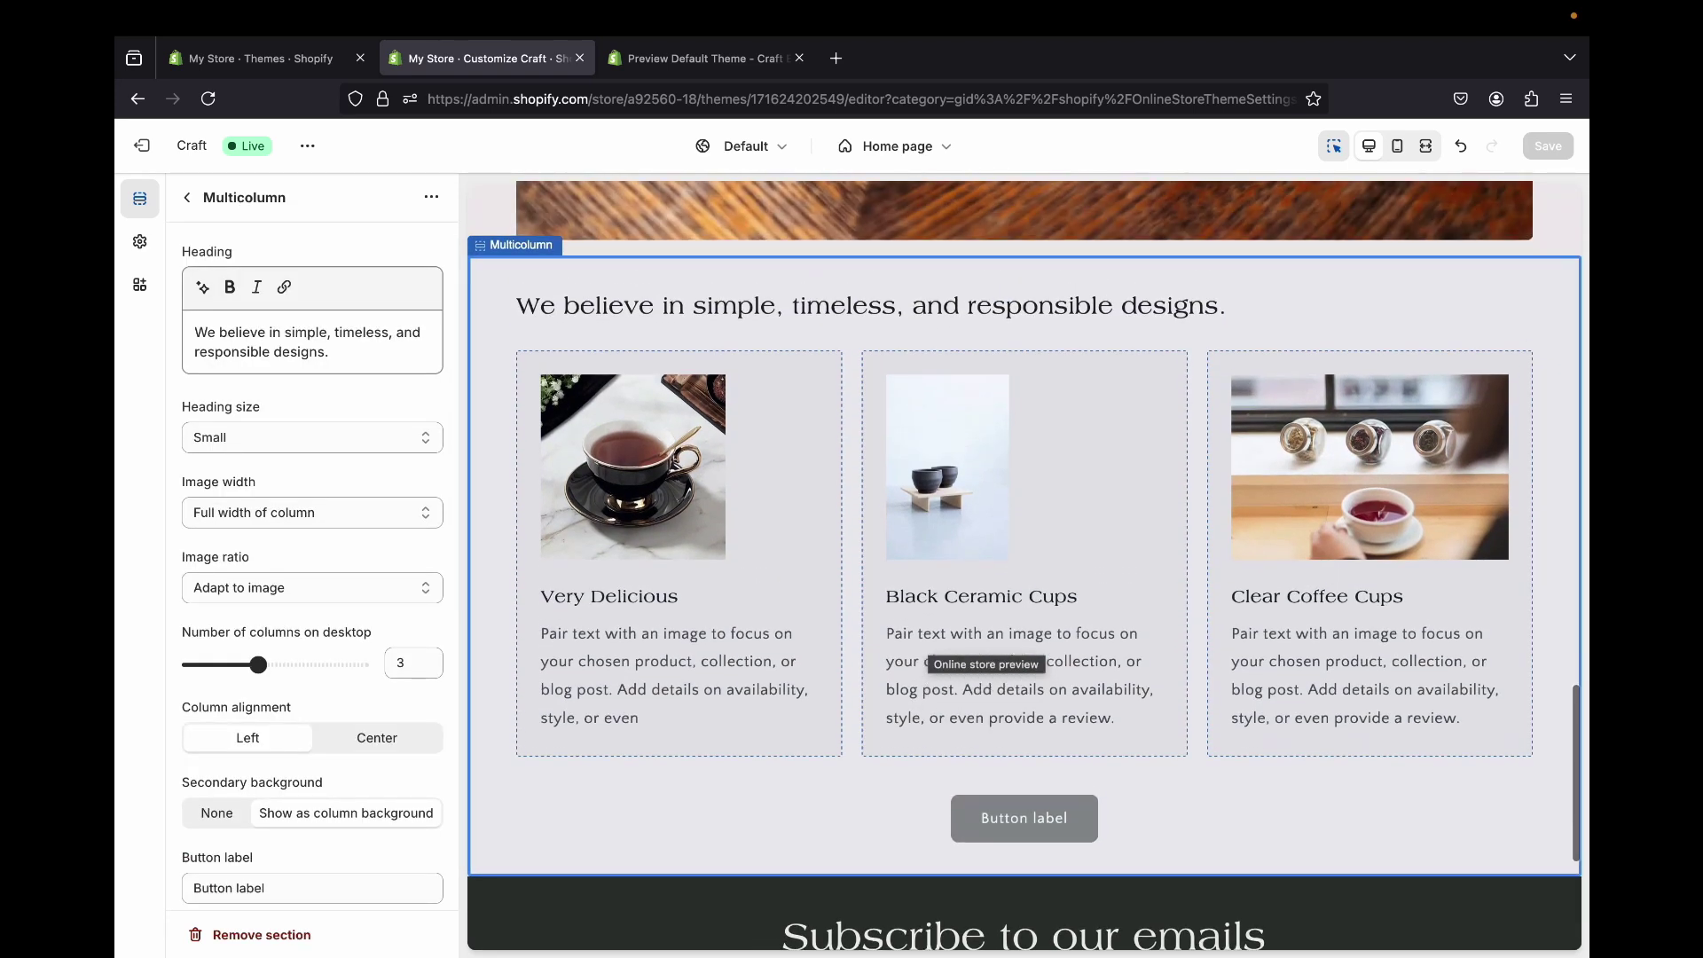
scroll(311, 565, "down", 3)
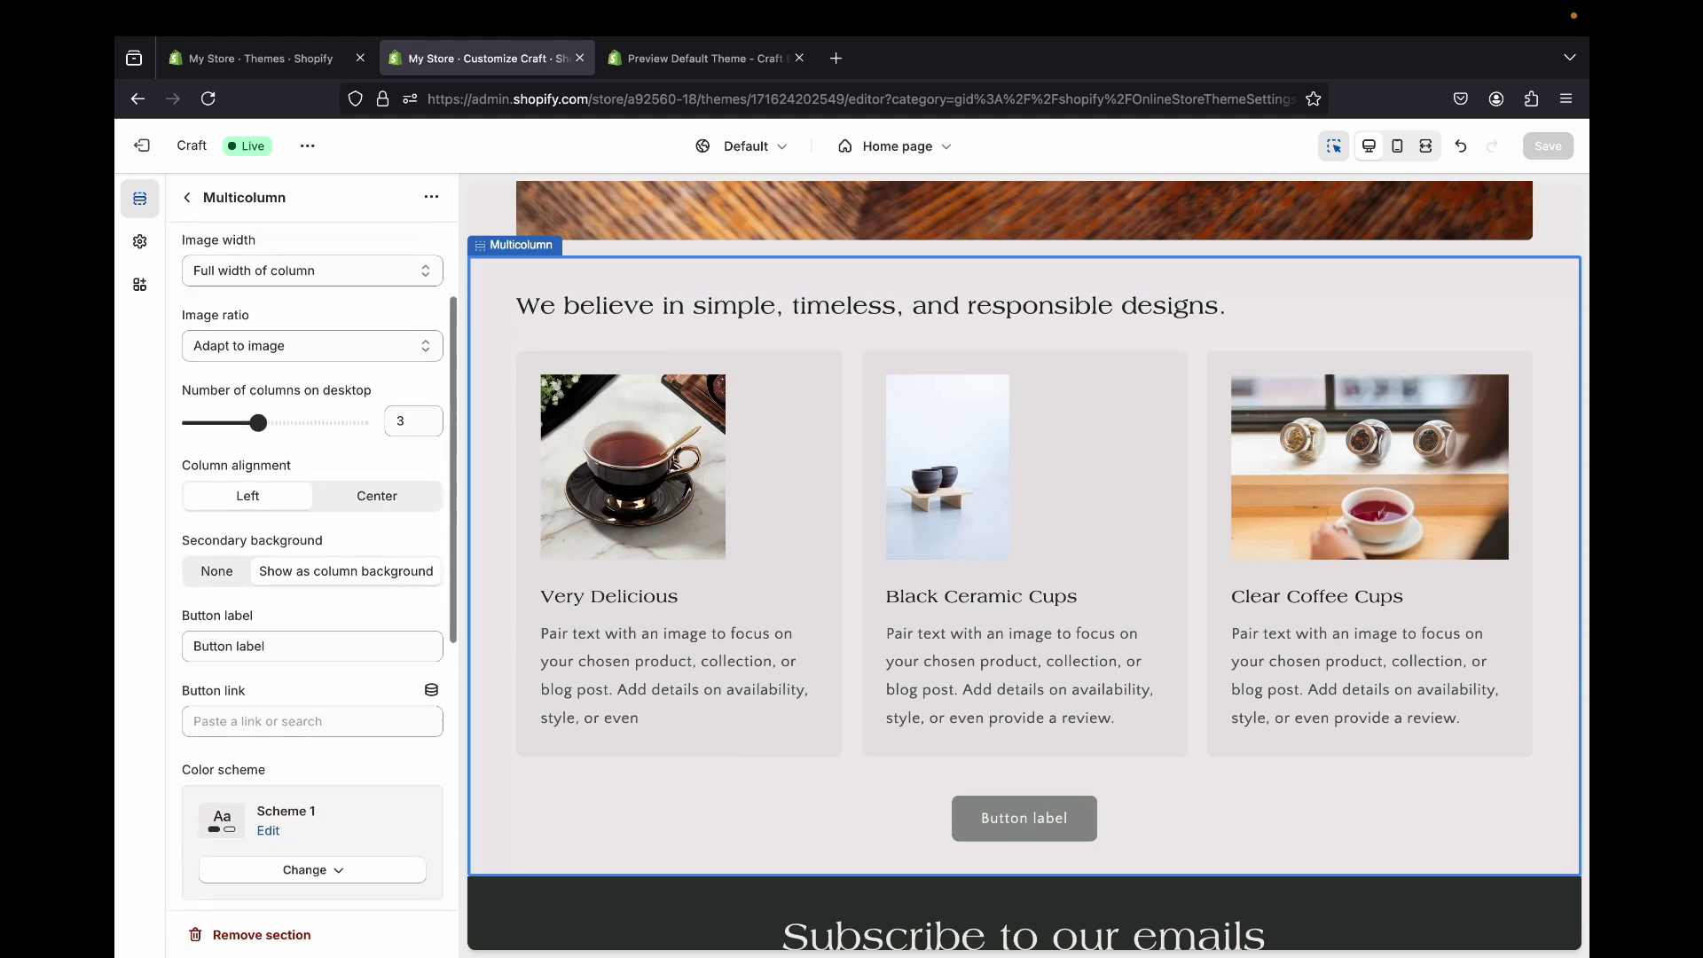
left_click(311, 598)
key("super+a")
key("BackSpace")
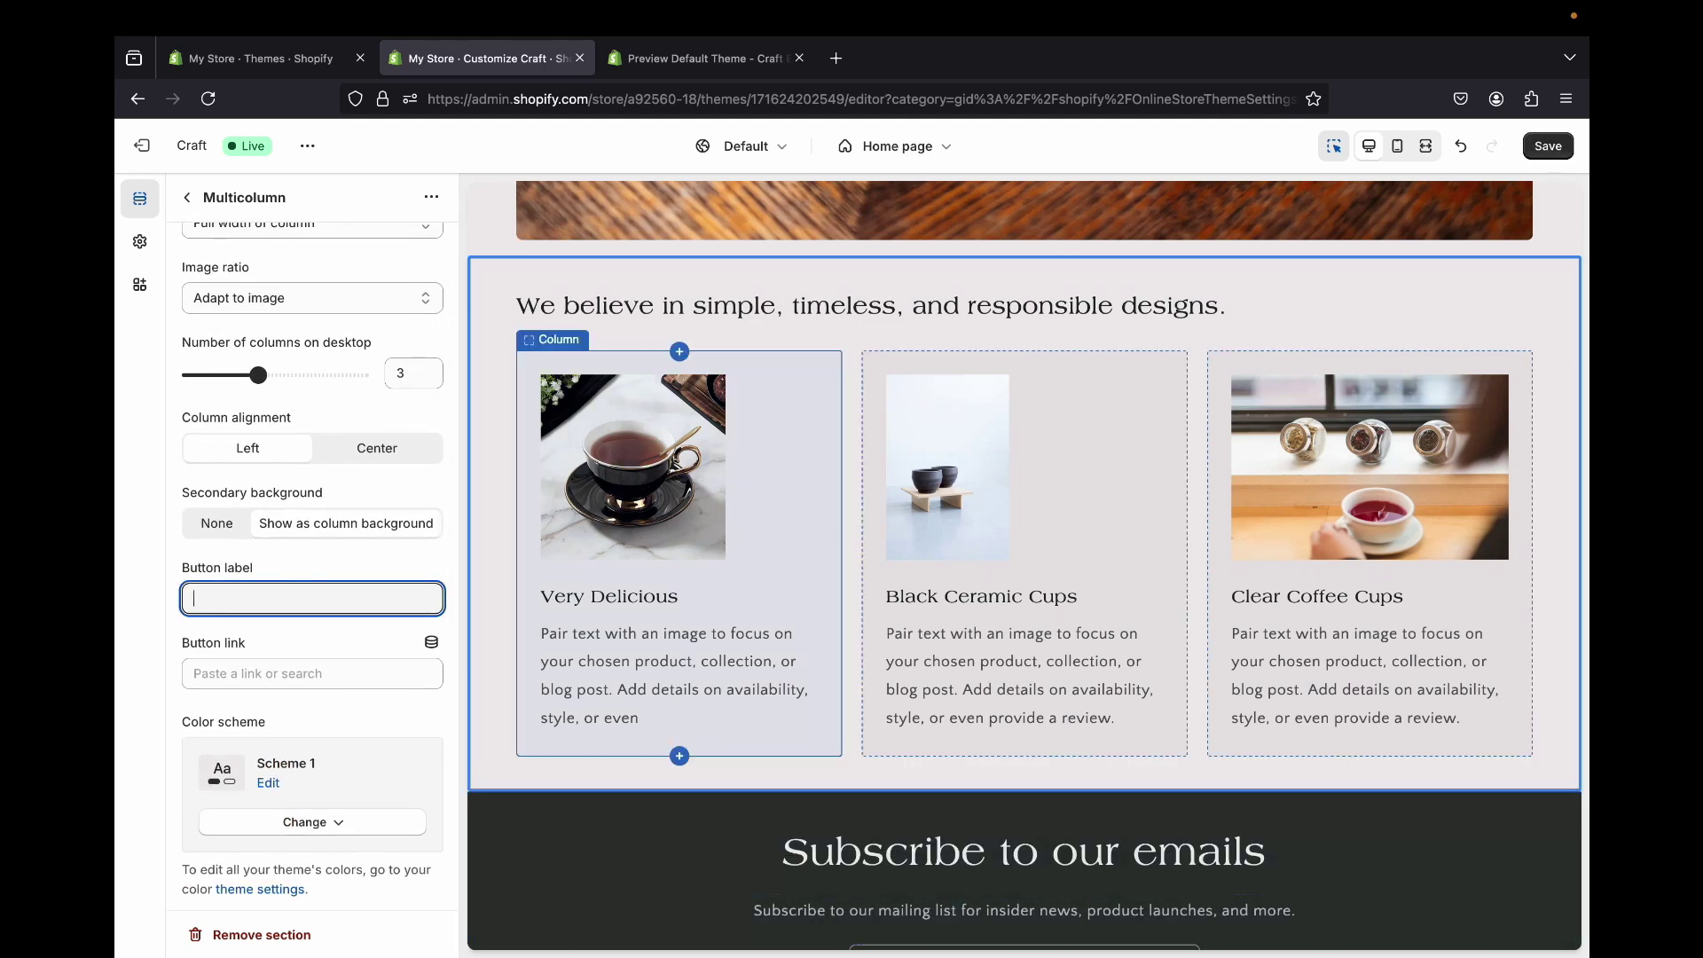
- Add a Collage section below the Multicolumn section, checking the Craft preview's bundled collections layout for reference
left_click(186, 197)
key("Escape")
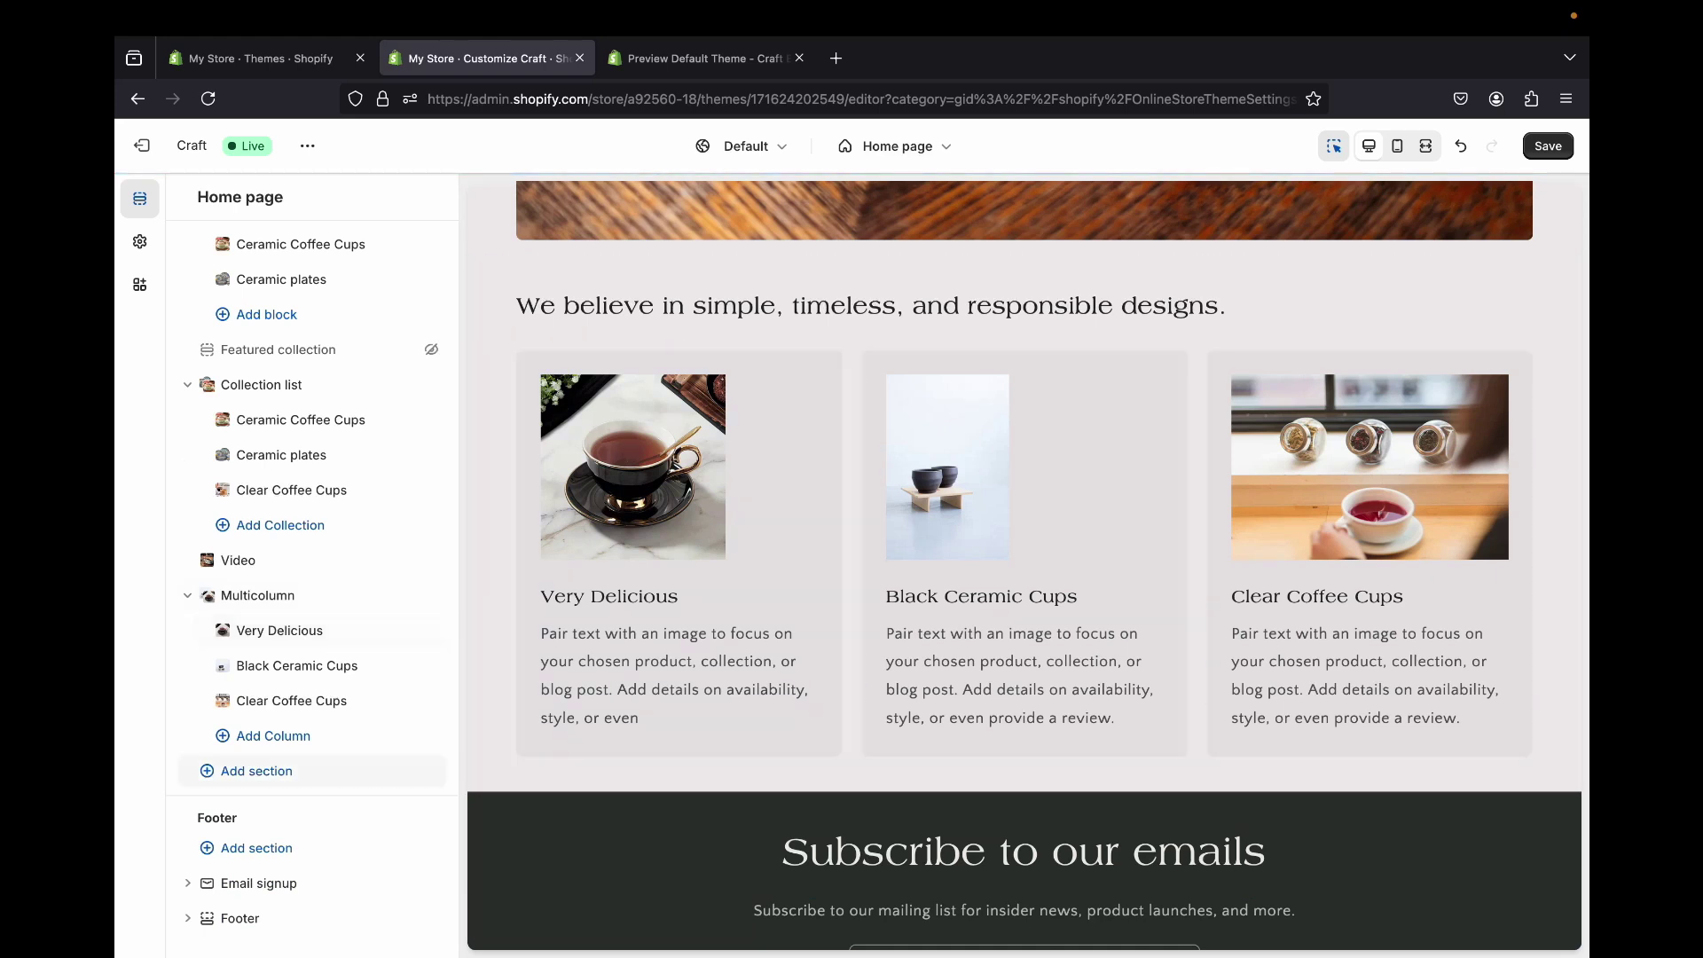
left_click(256, 771)
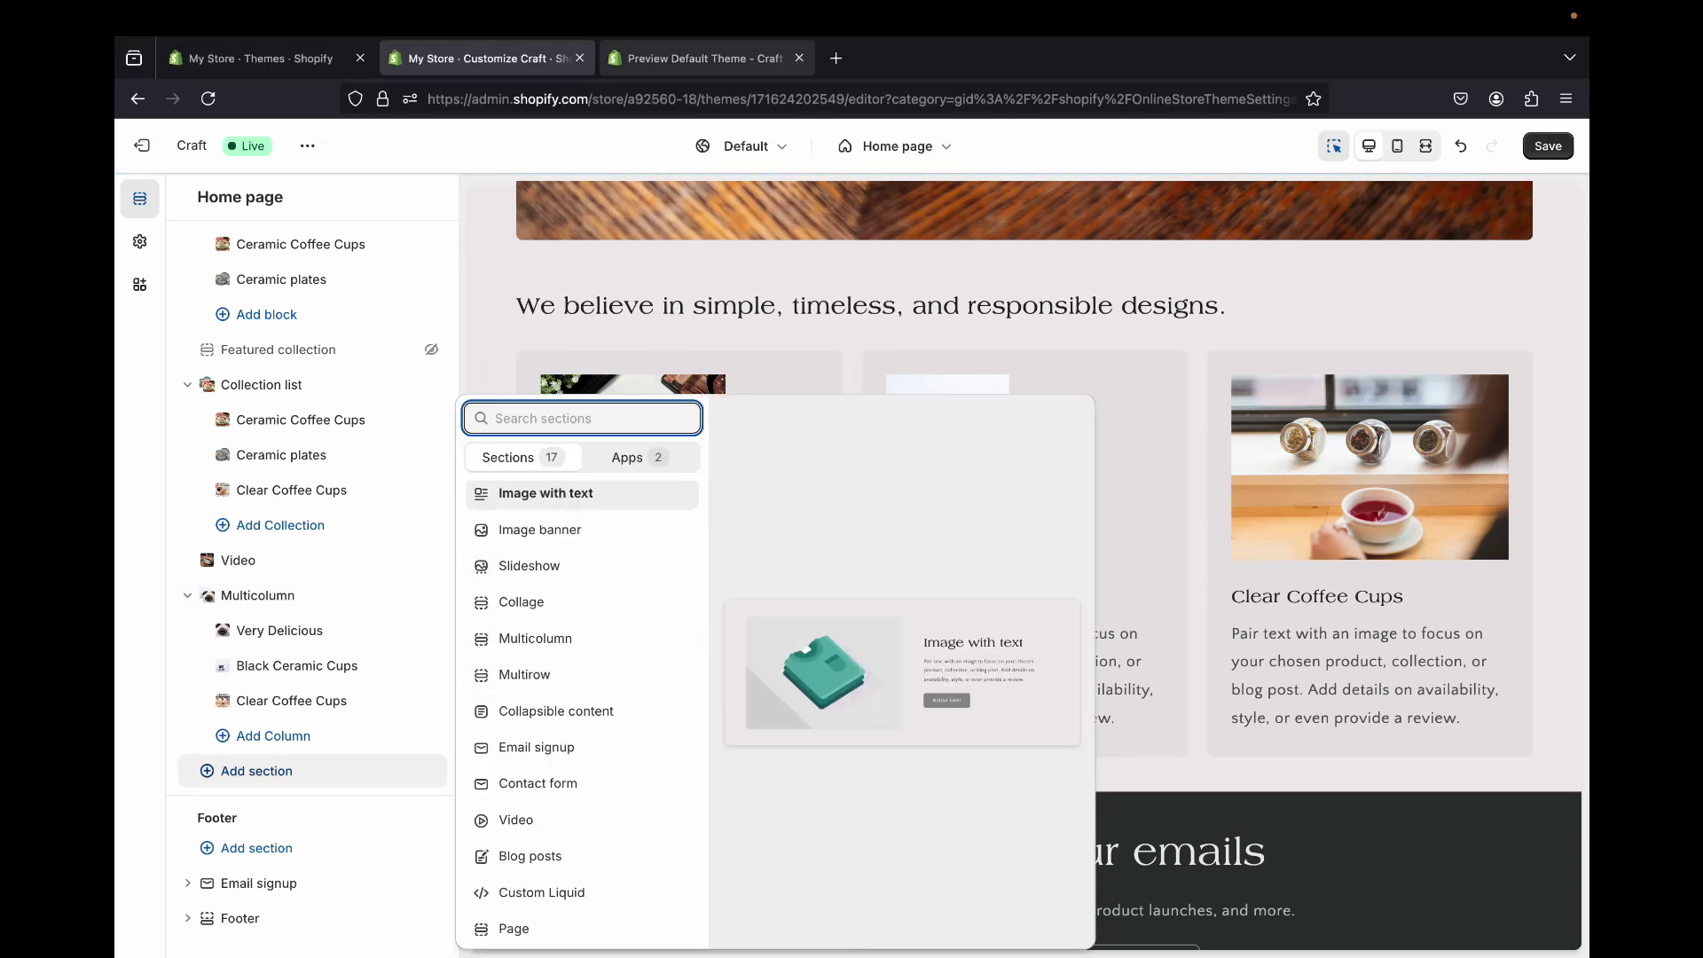
left_click(706, 58)
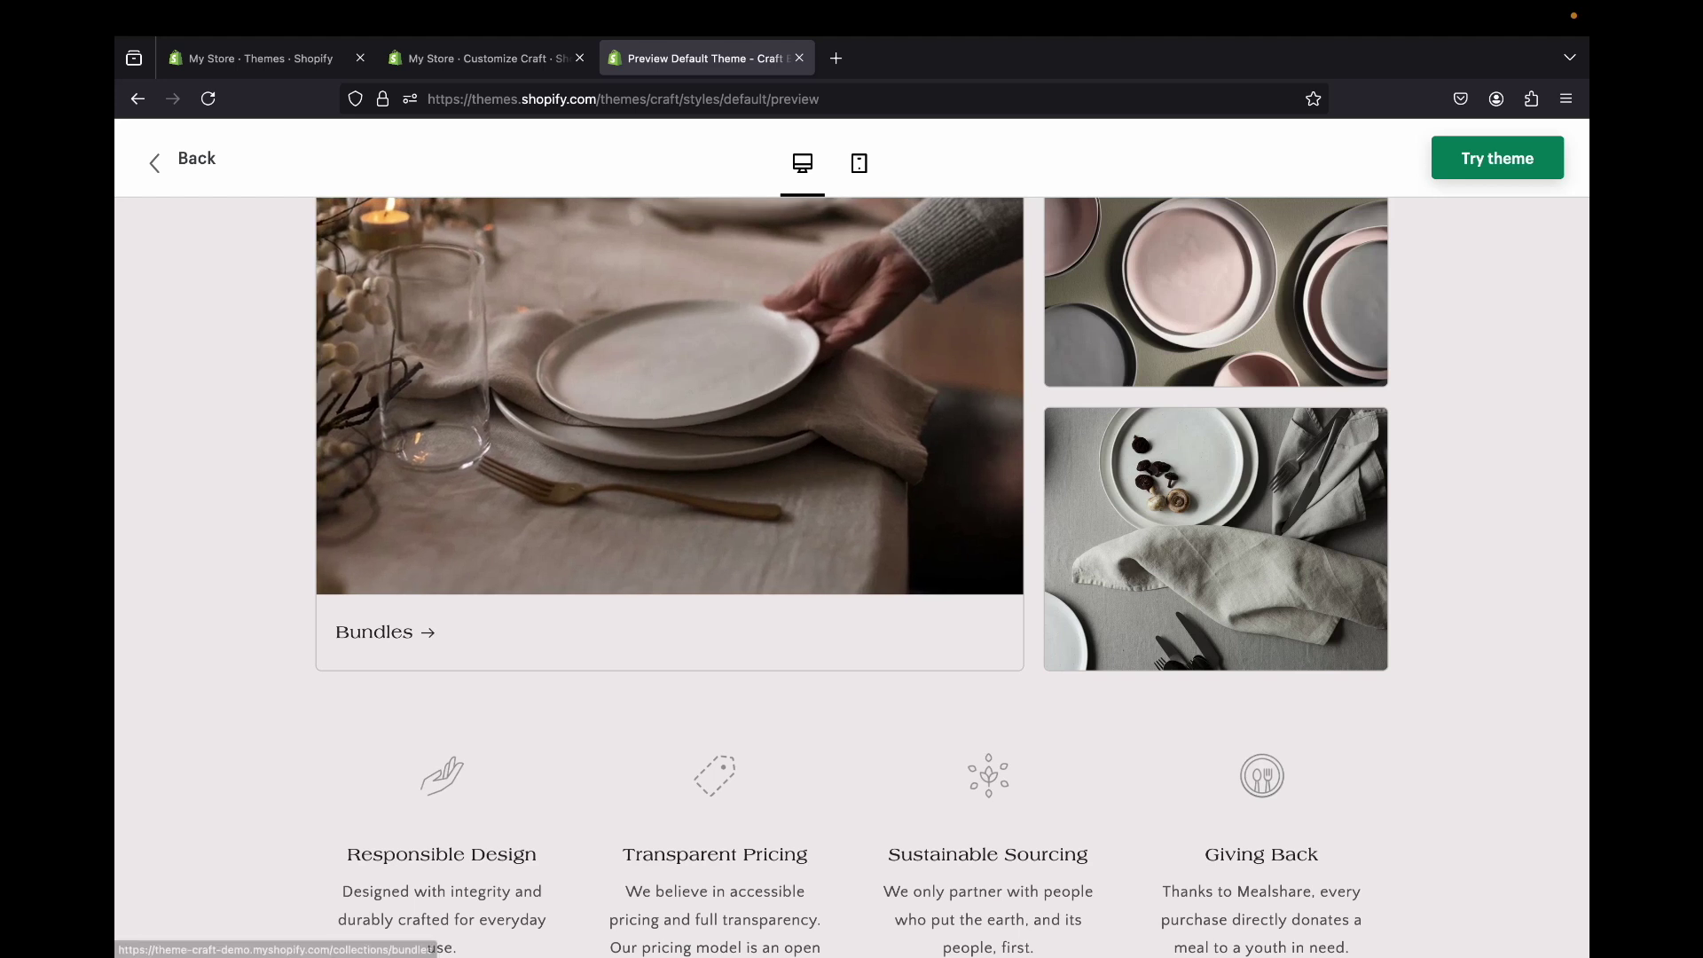
left_click(486, 57)
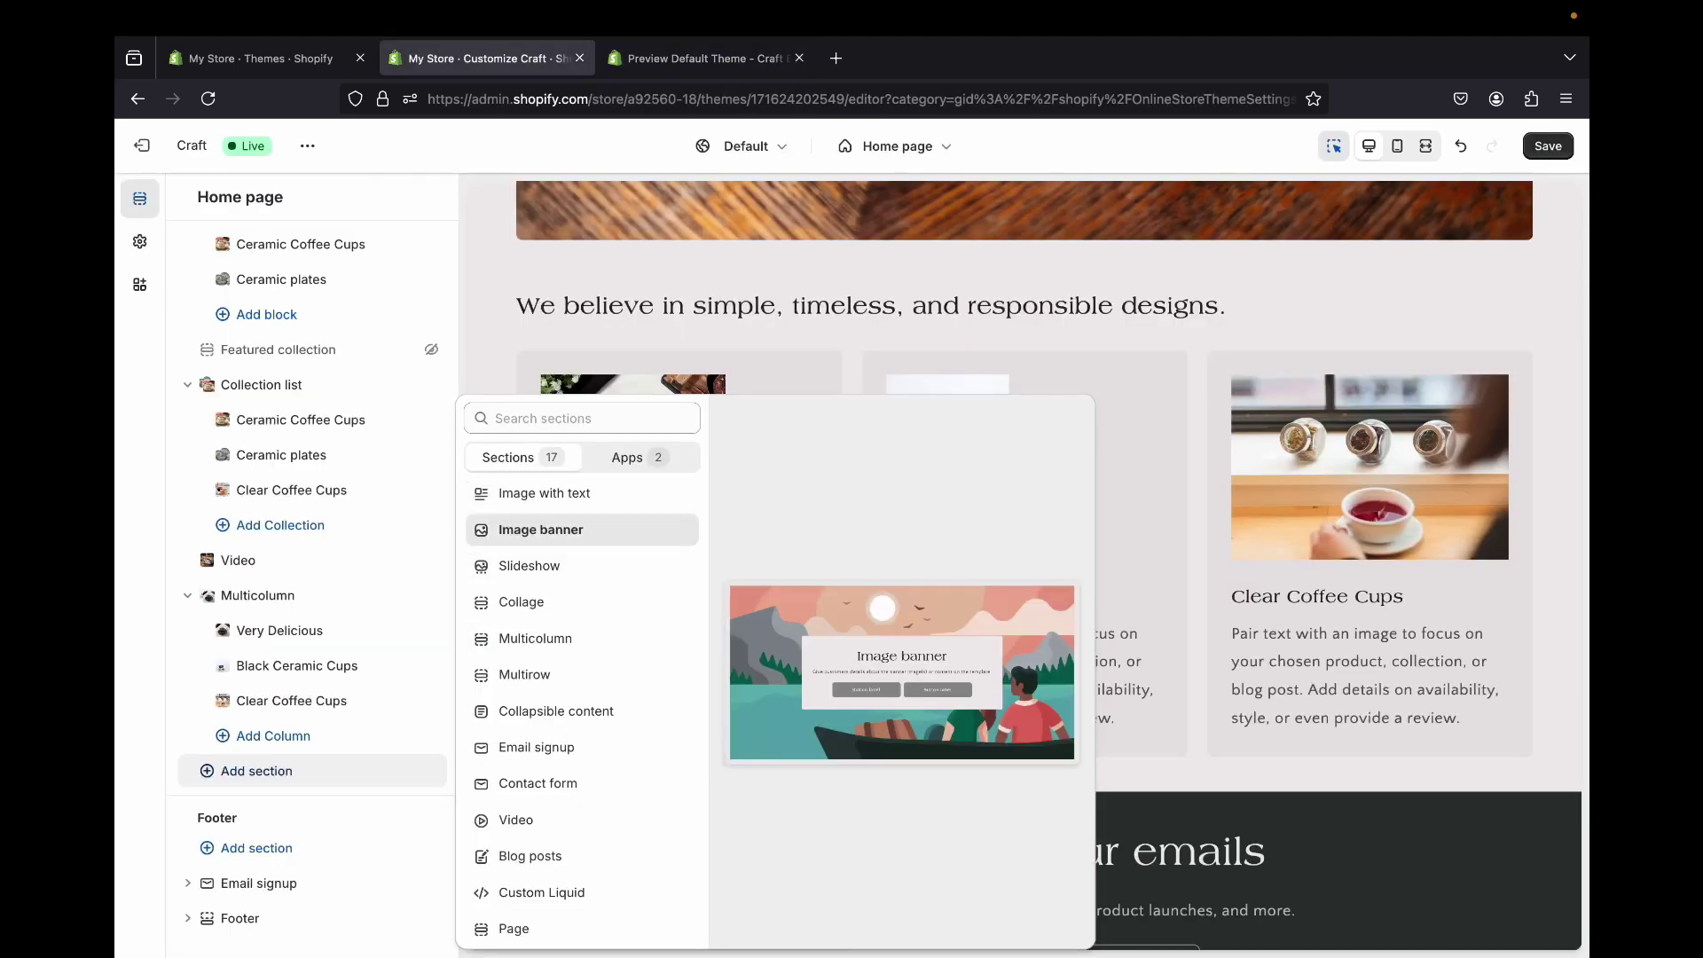
scroll(582, 745, "up", 2)
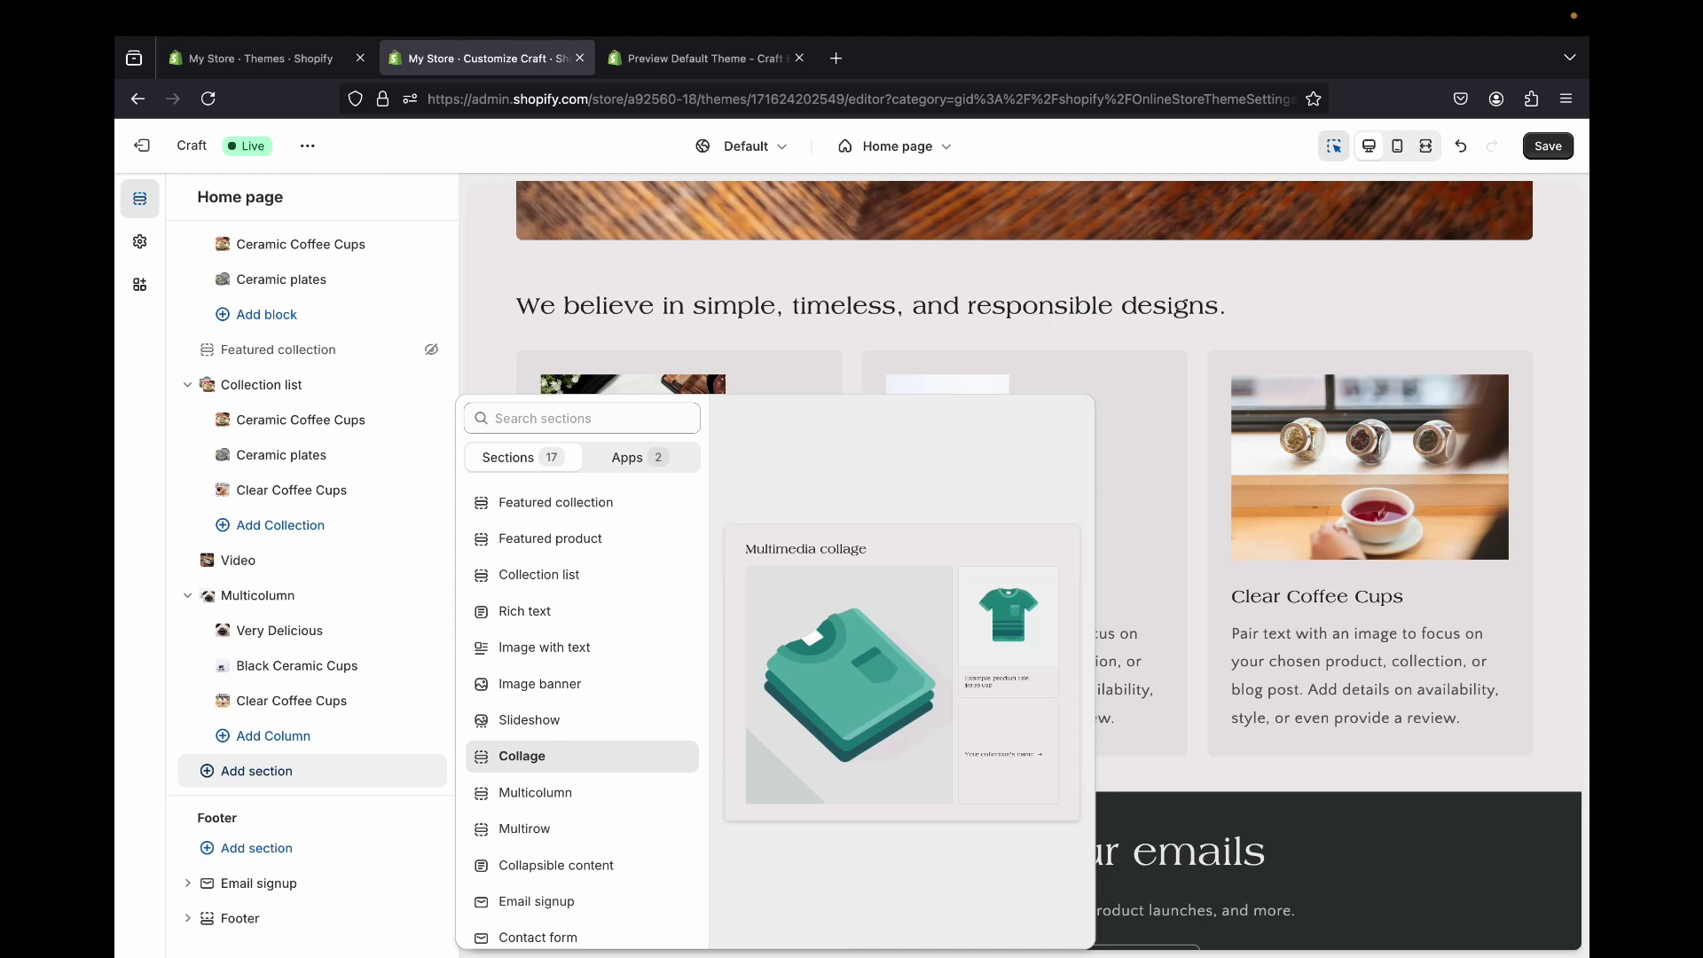
left_click(522, 756)
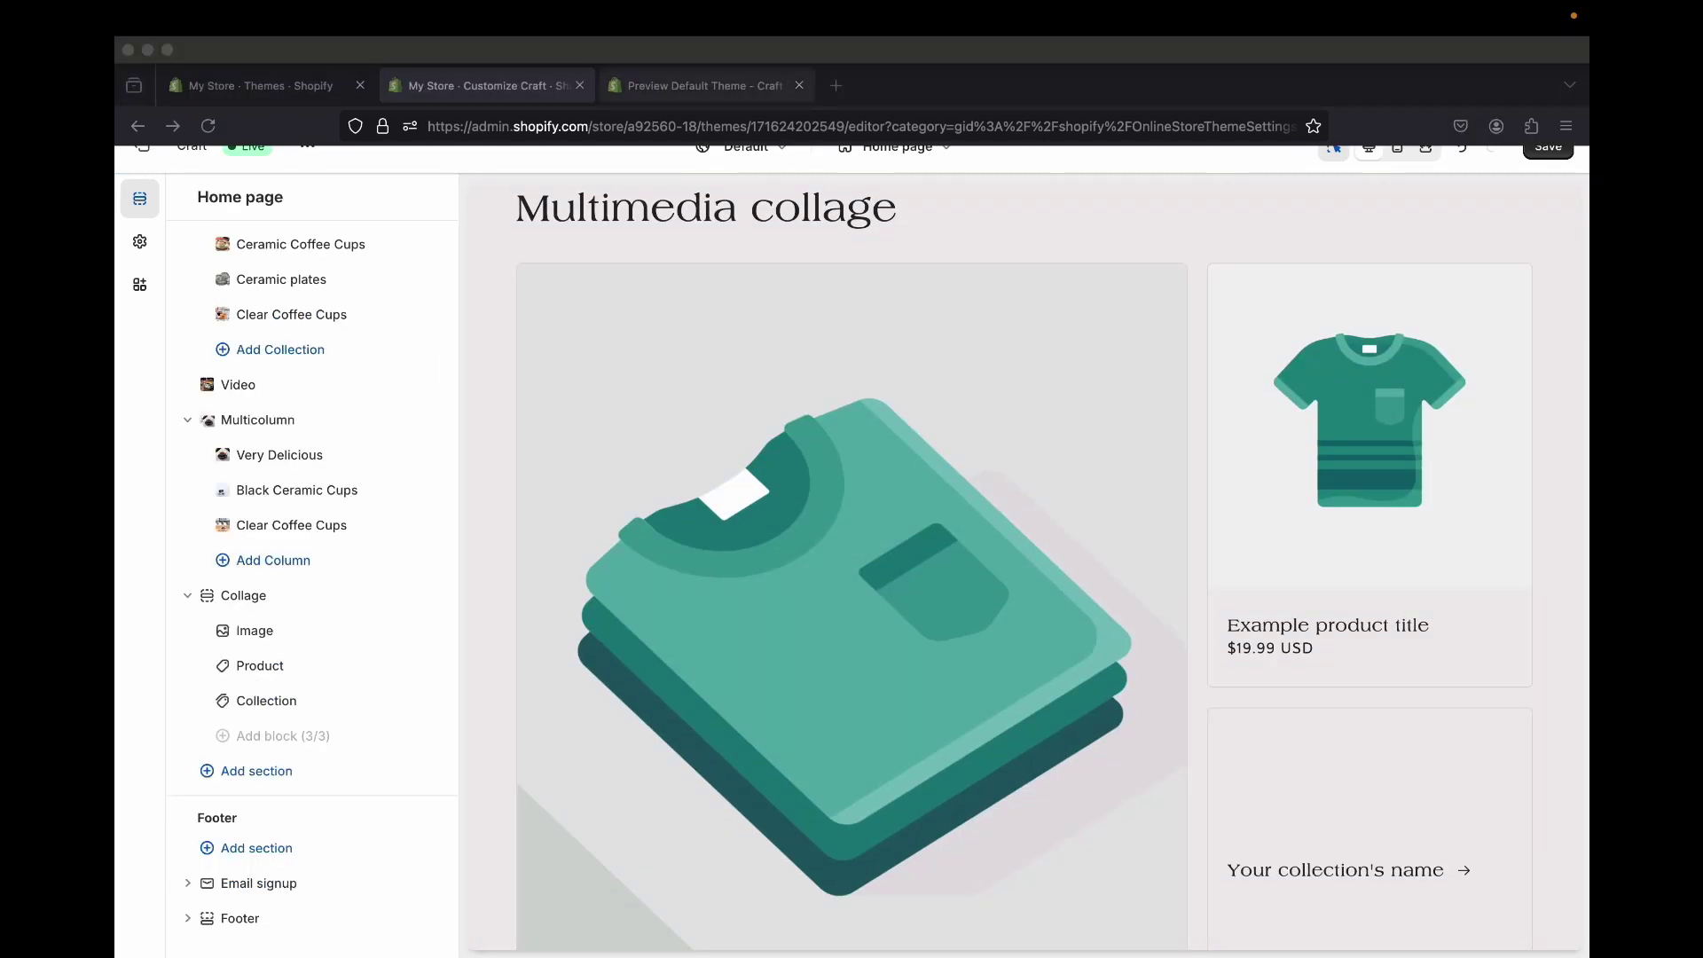
- Compare the Collage with the Craft preview and move its Collection block above the Image and Product blocks
left_click(700, 85)
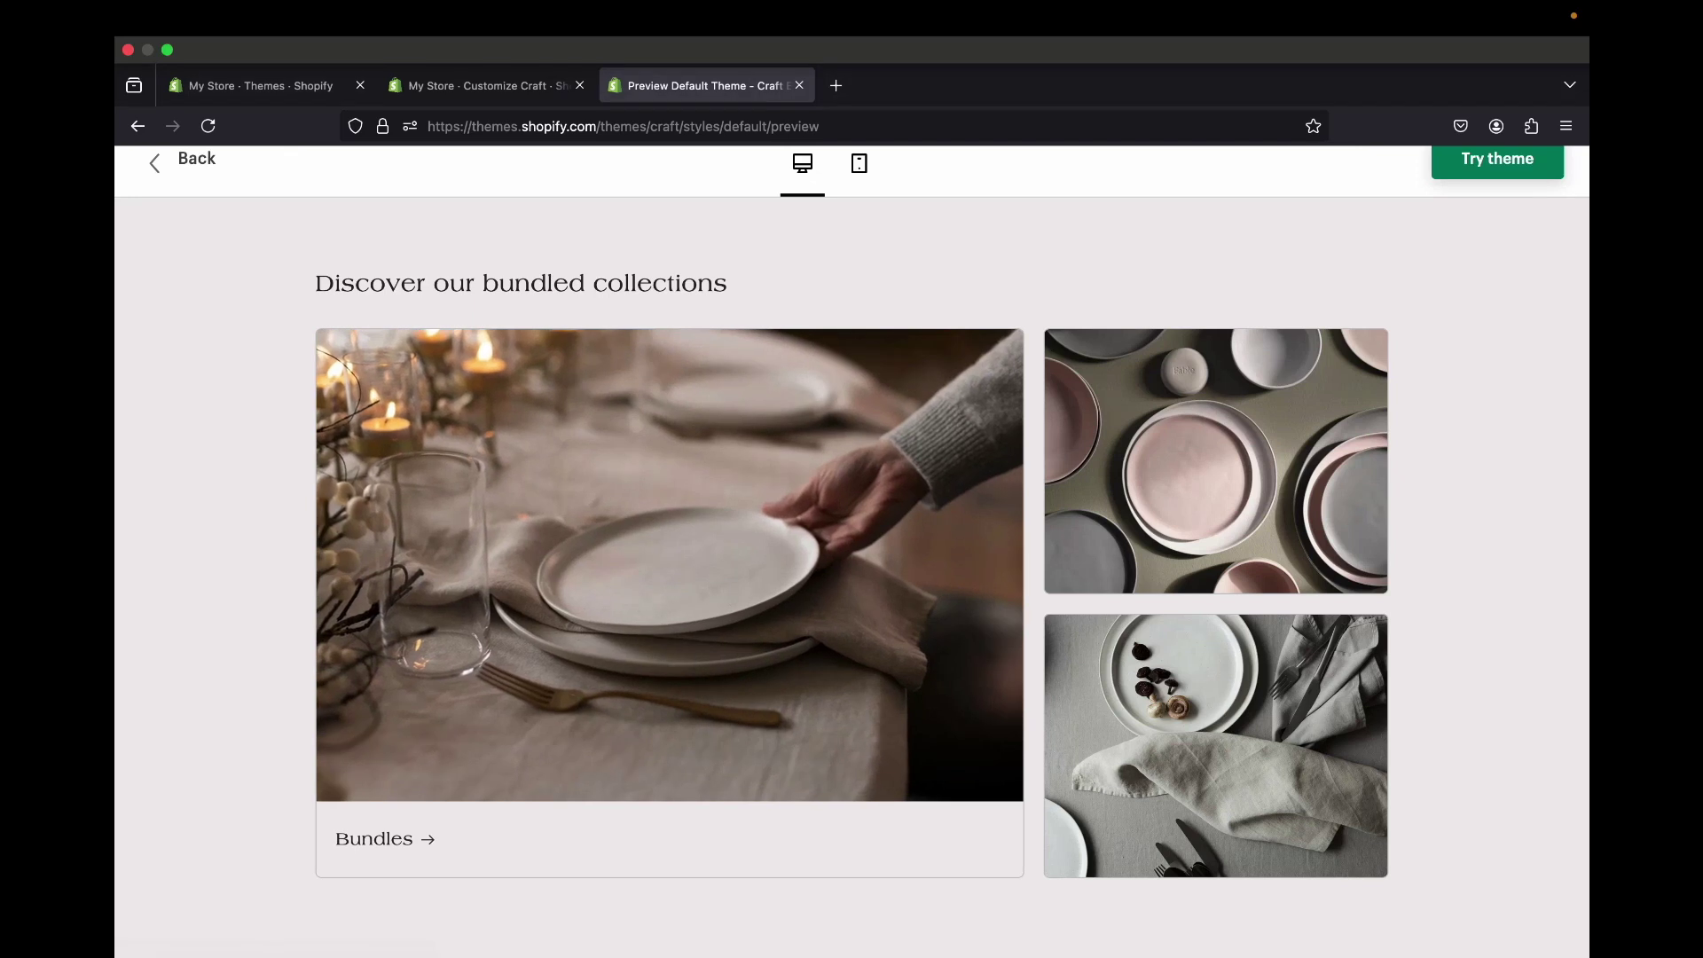
left_click(485, 85)
scroll(1024, 565, "down", 3)
scroll(1024, 565, "up", 1)
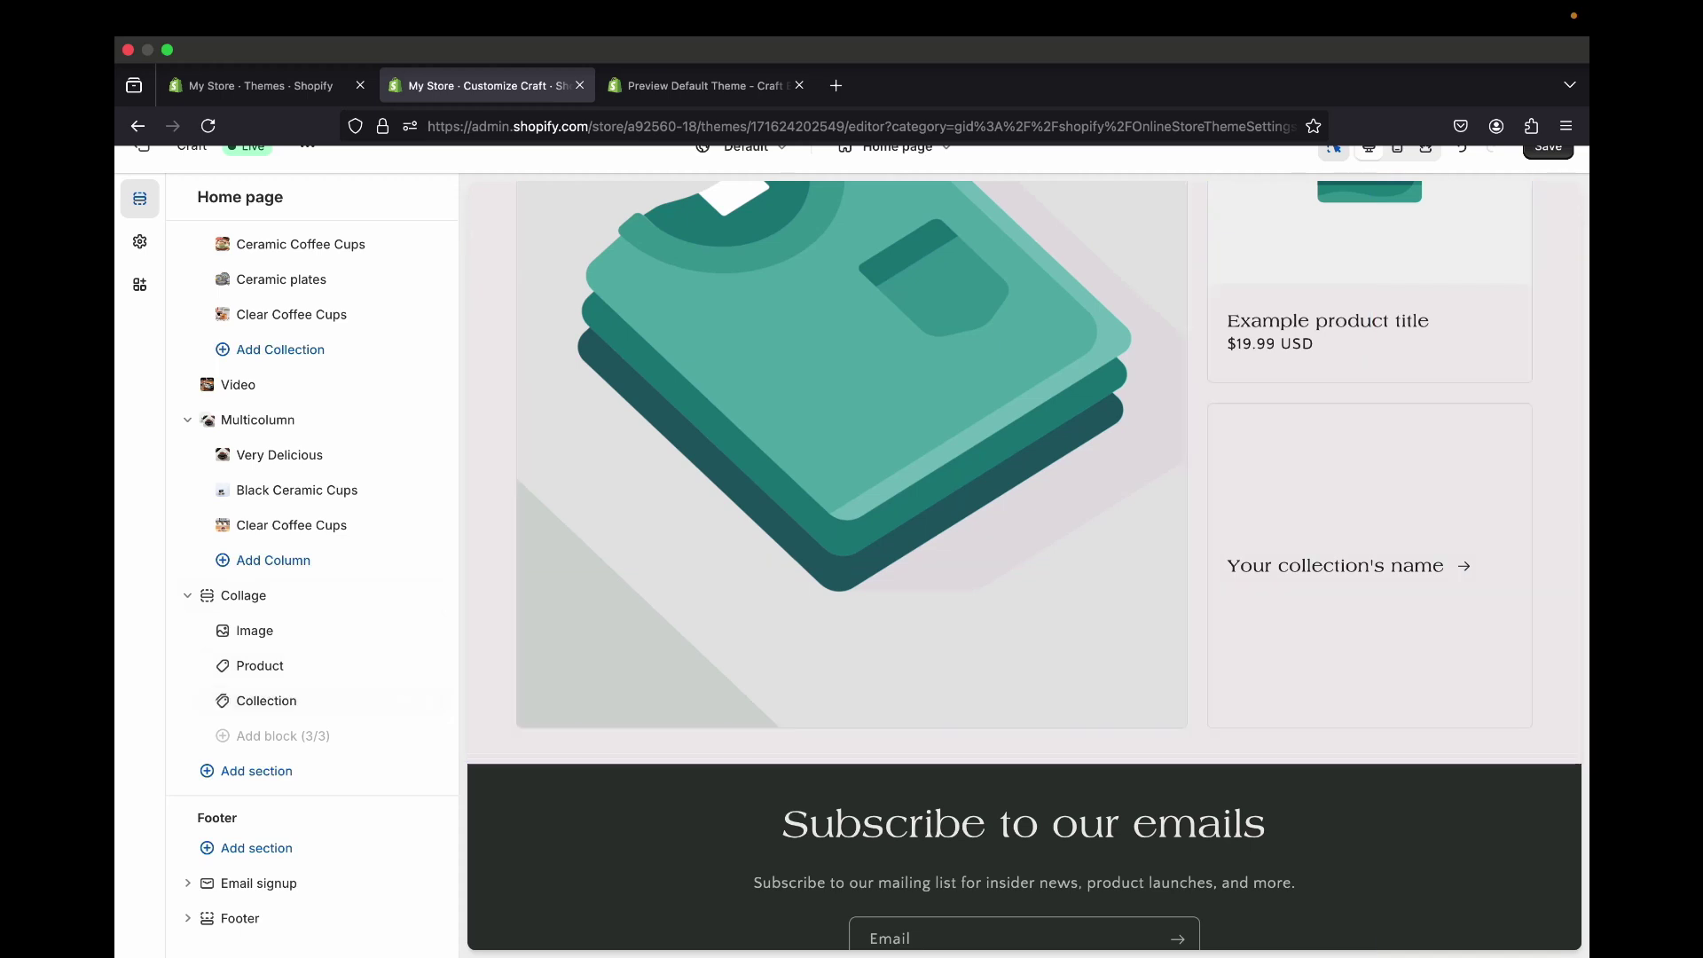
left_click_drag(223, 701, 249, 635)
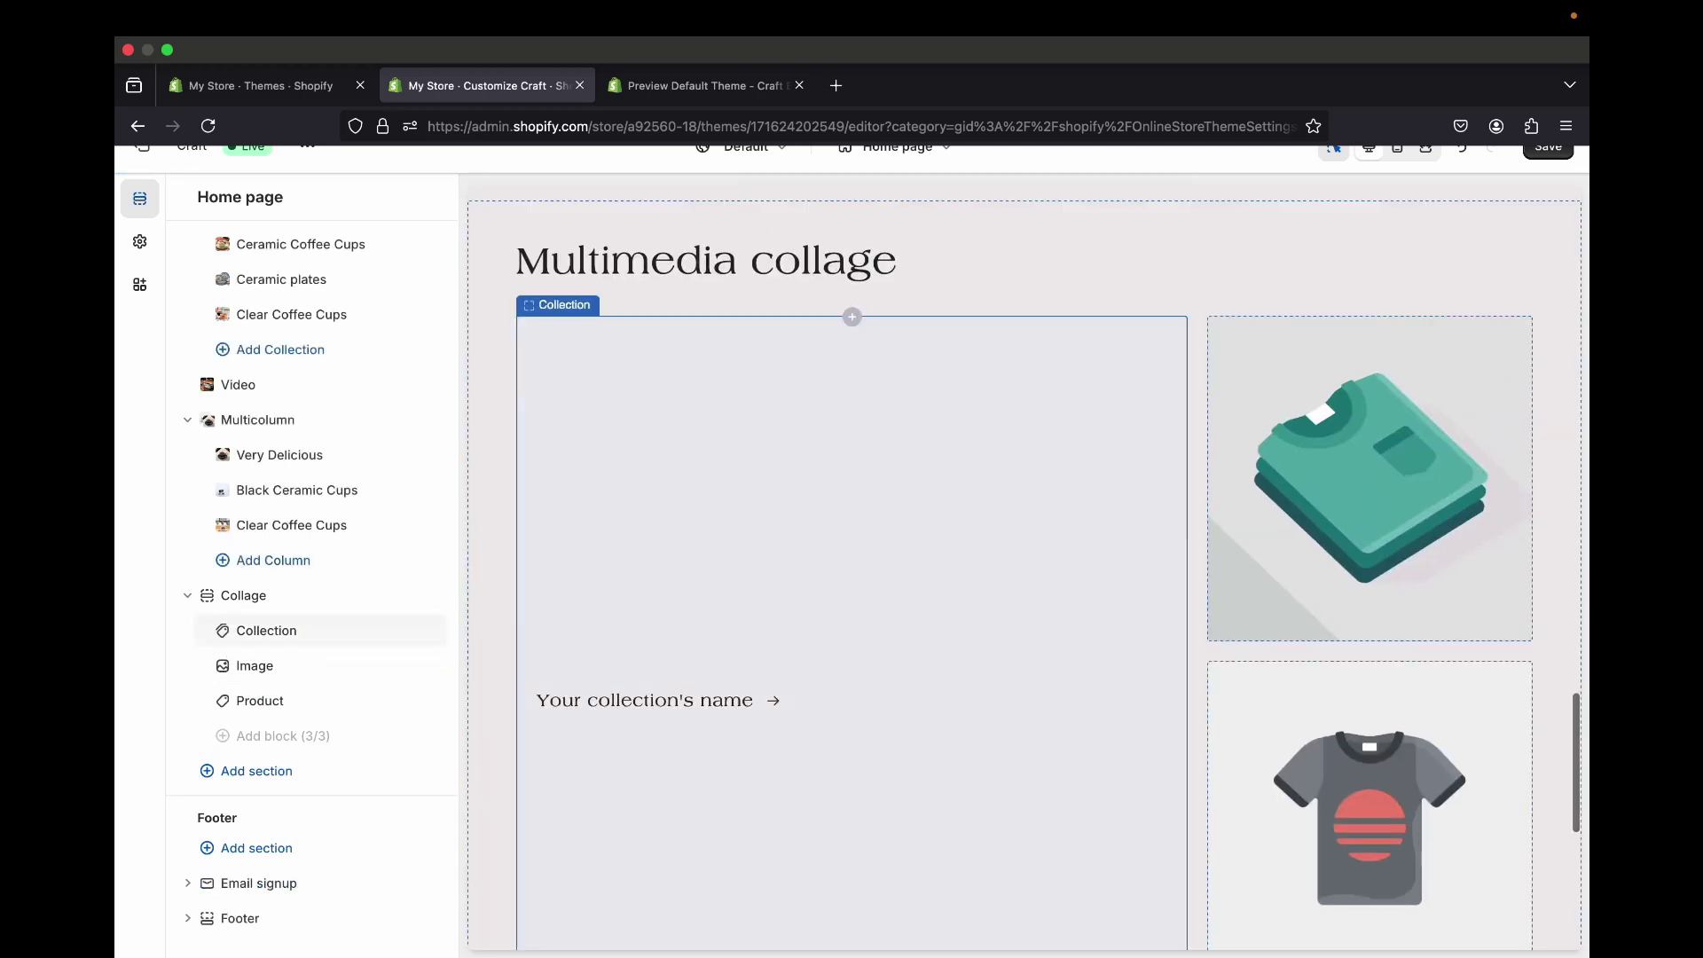
scroll(852, 566, "down", 5)
scroll(852, 566, "up", 1)
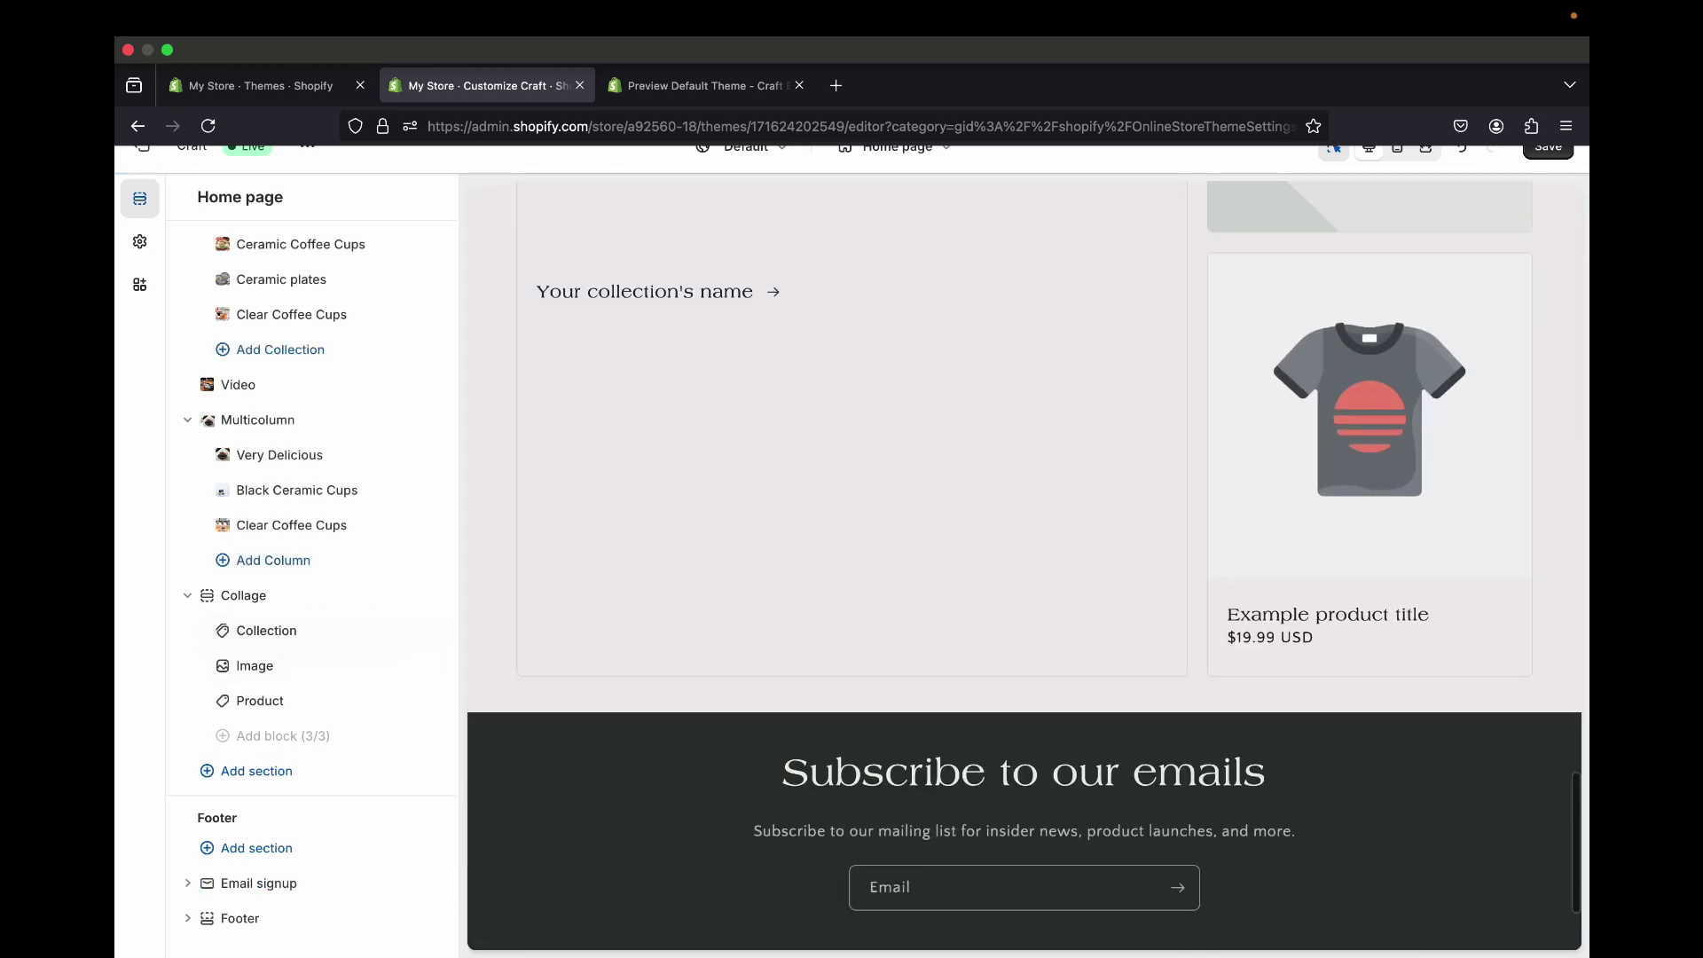
- Assign the Clear Coffee Cups collection to the Collage section's Collection block
left_click(266, 631)
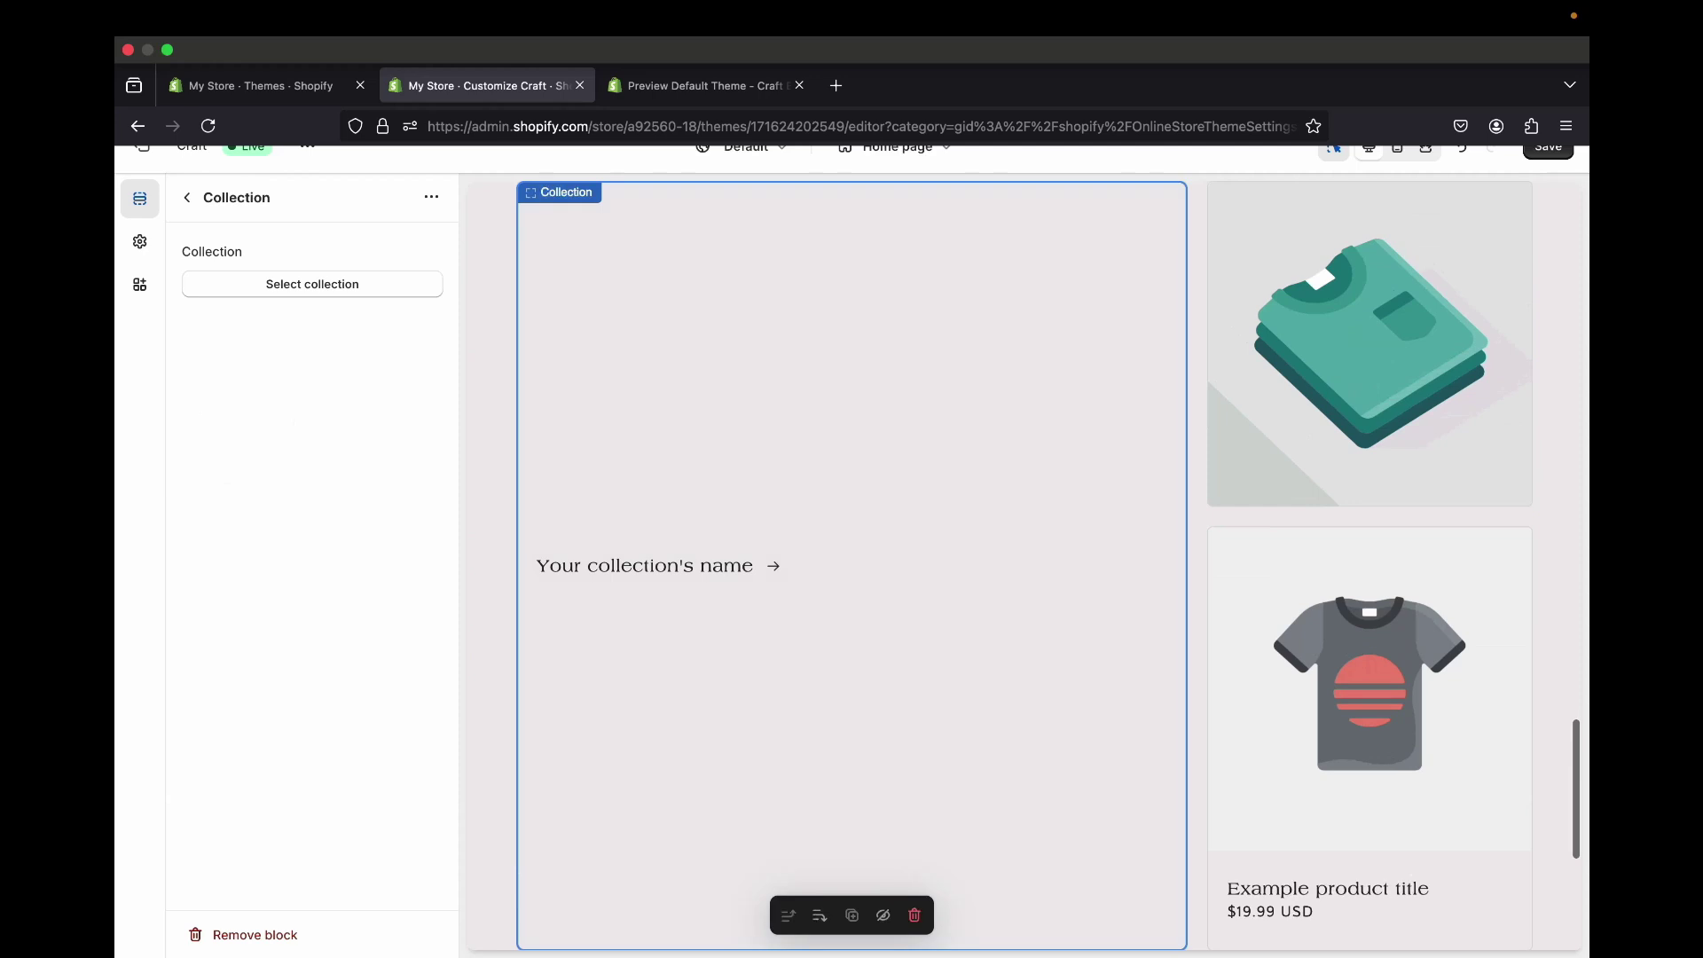
left_click(312, 283)
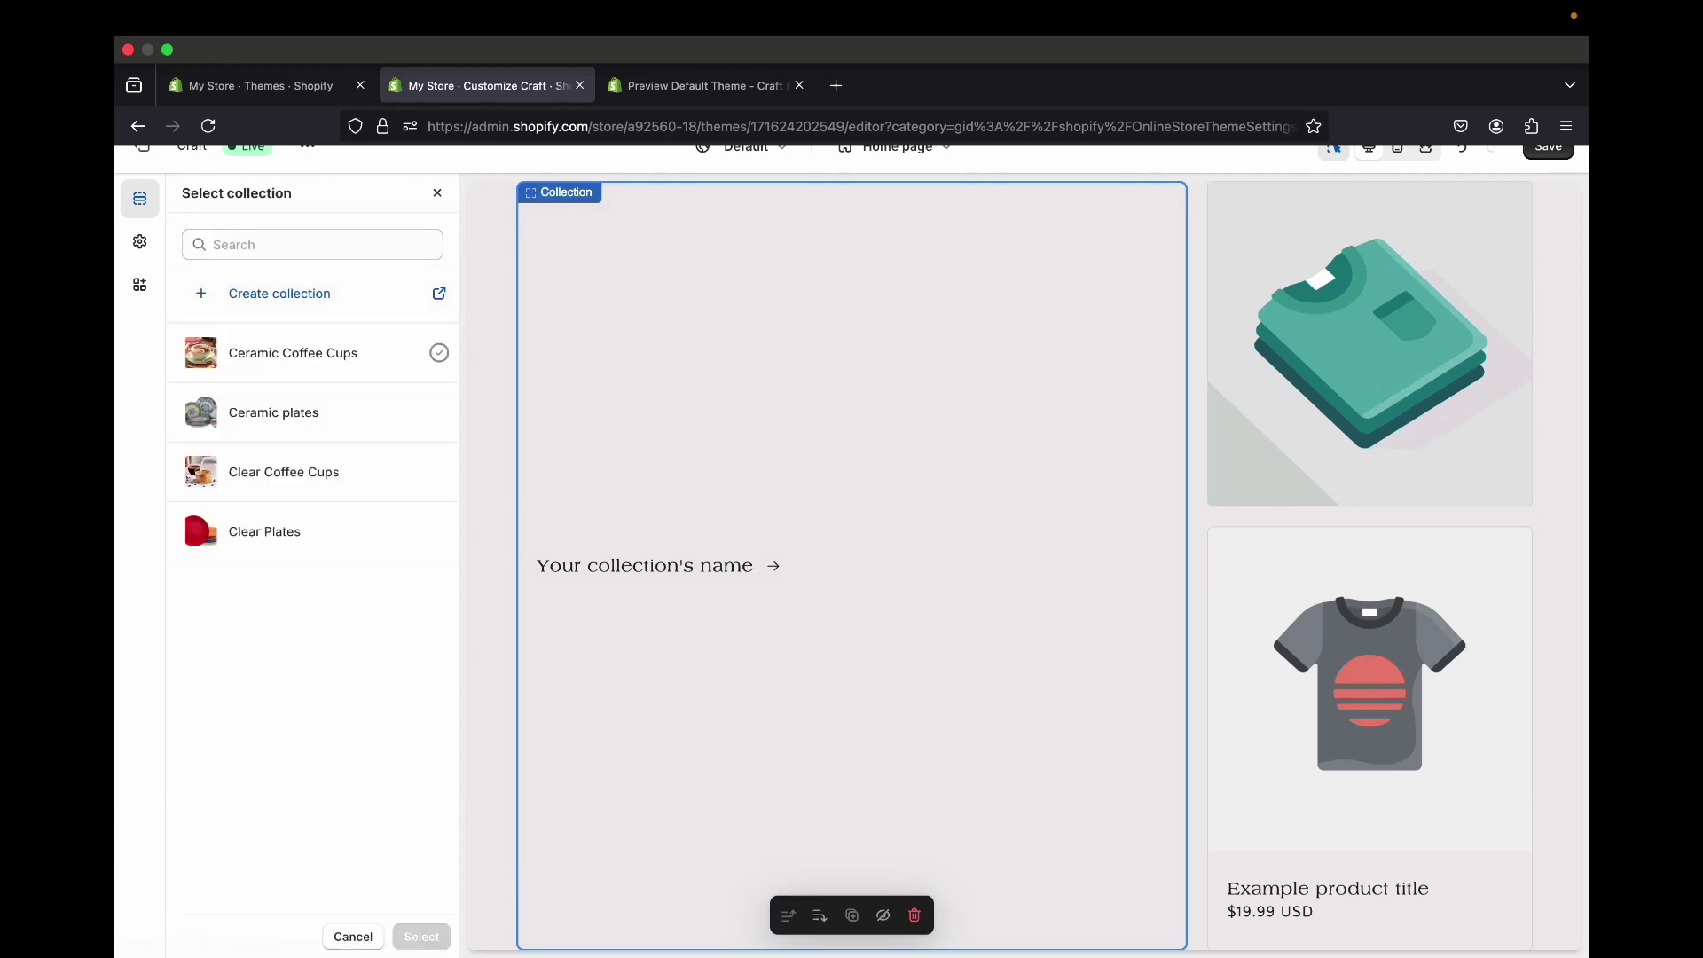
left_click(312, 472)
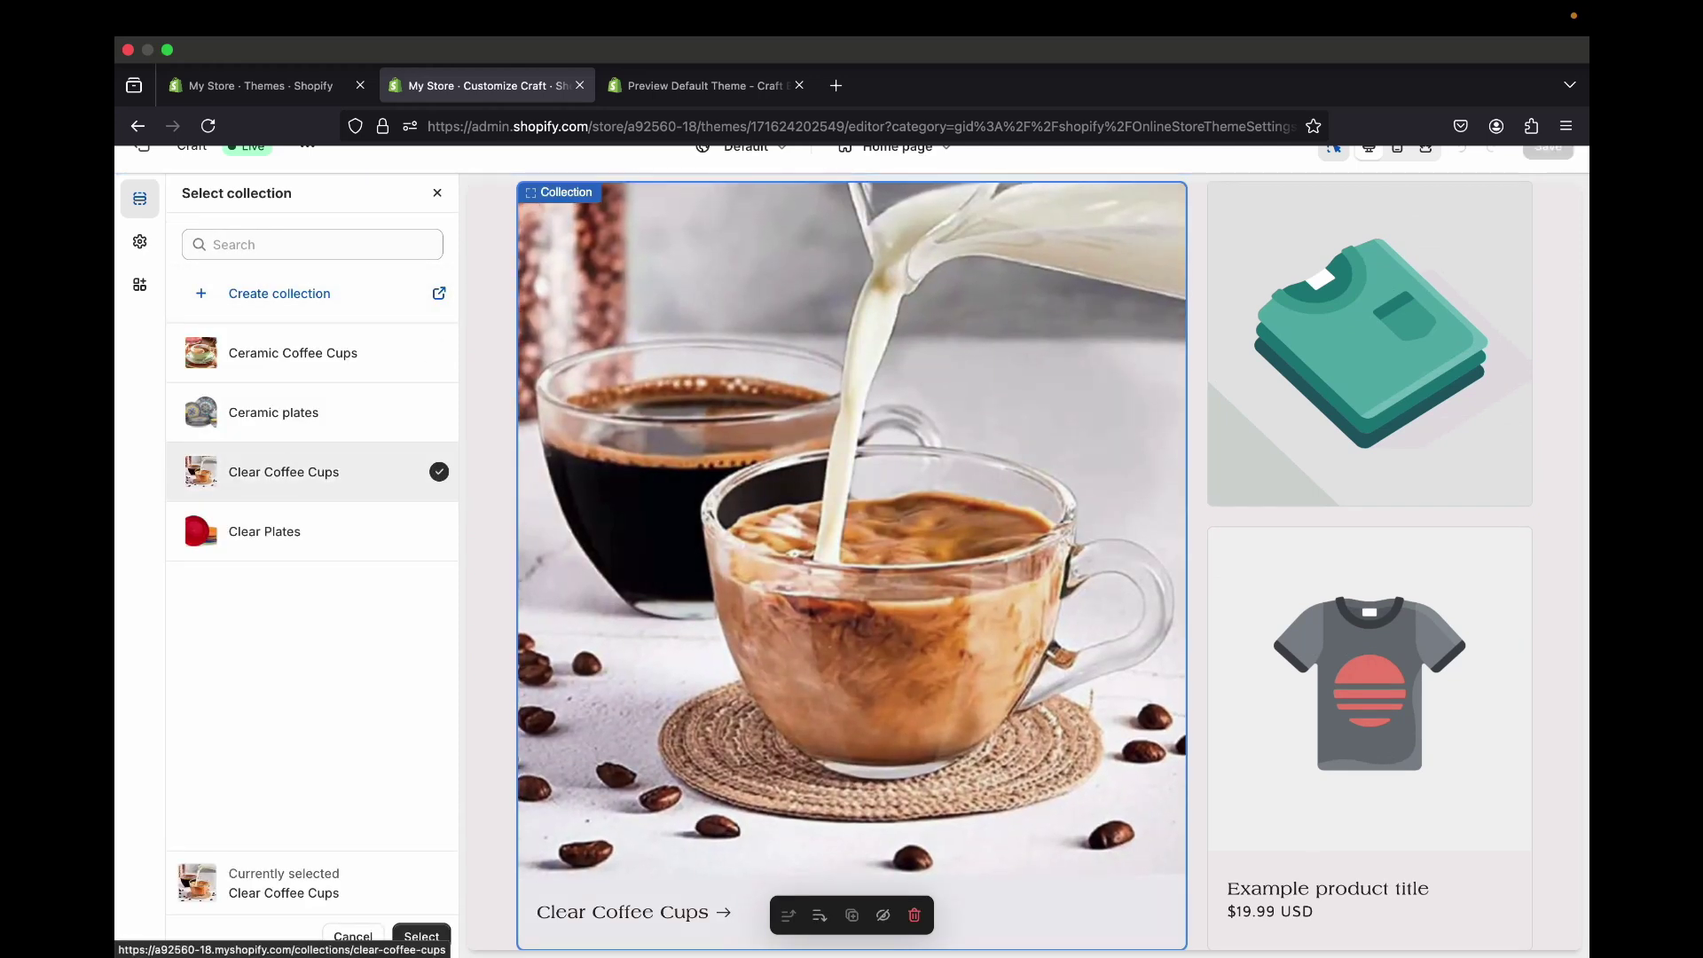
scroll(852, 566, "down", 1)
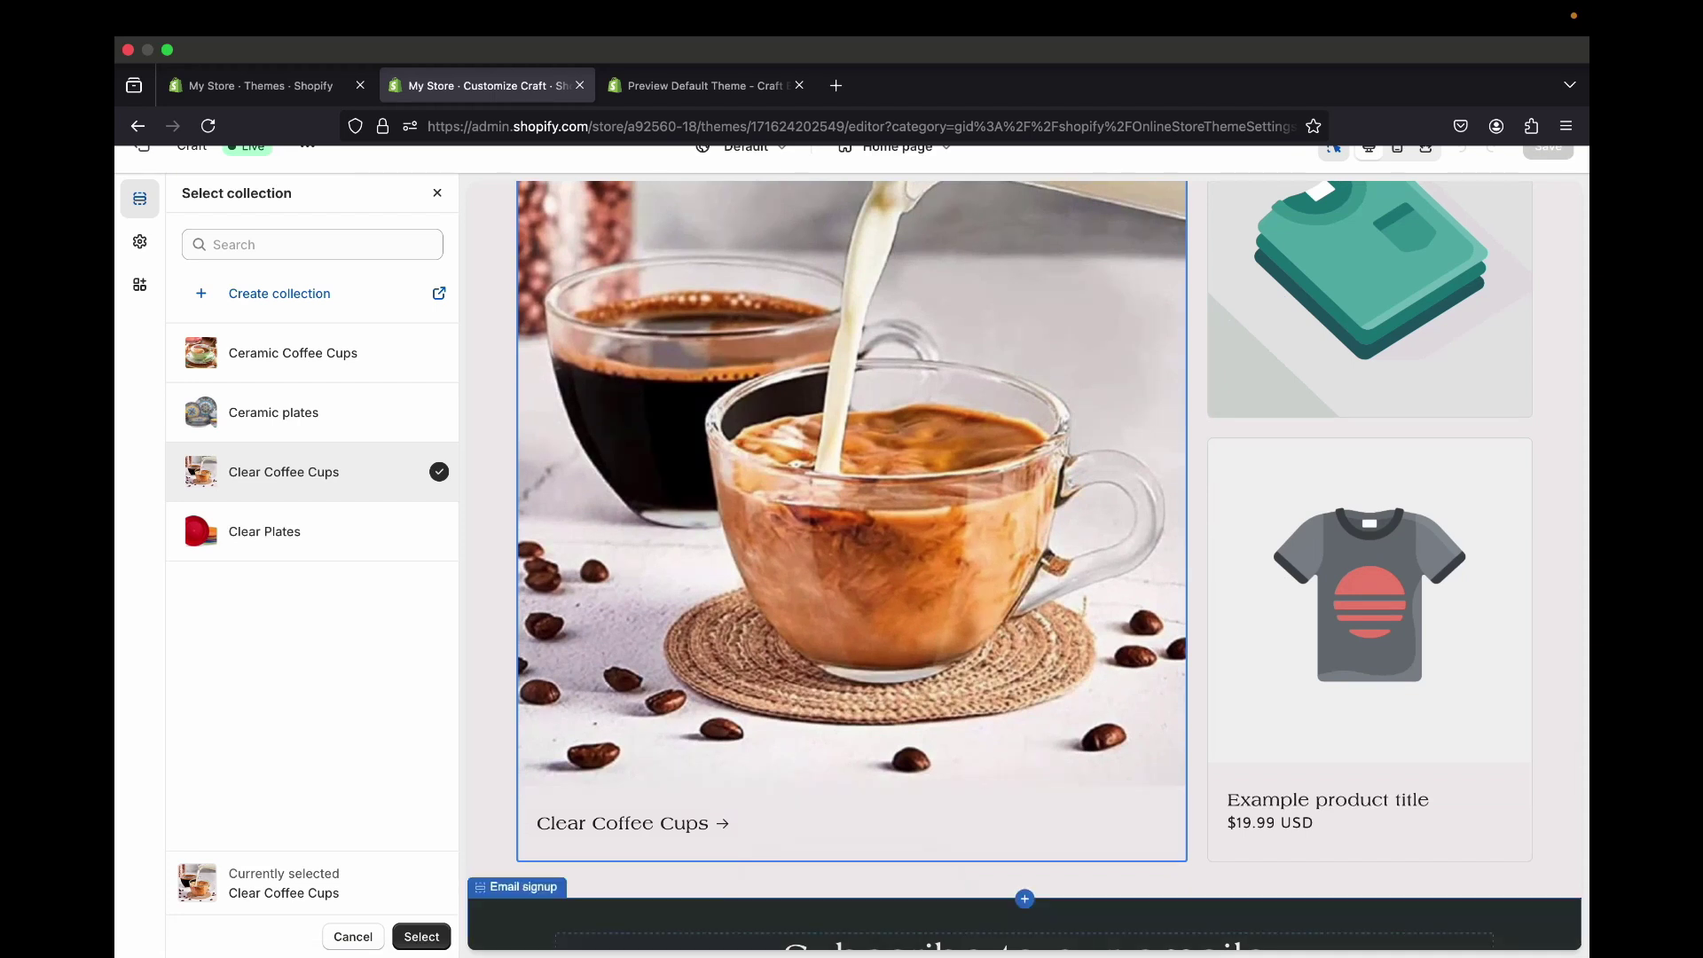
left_click(421, 936)
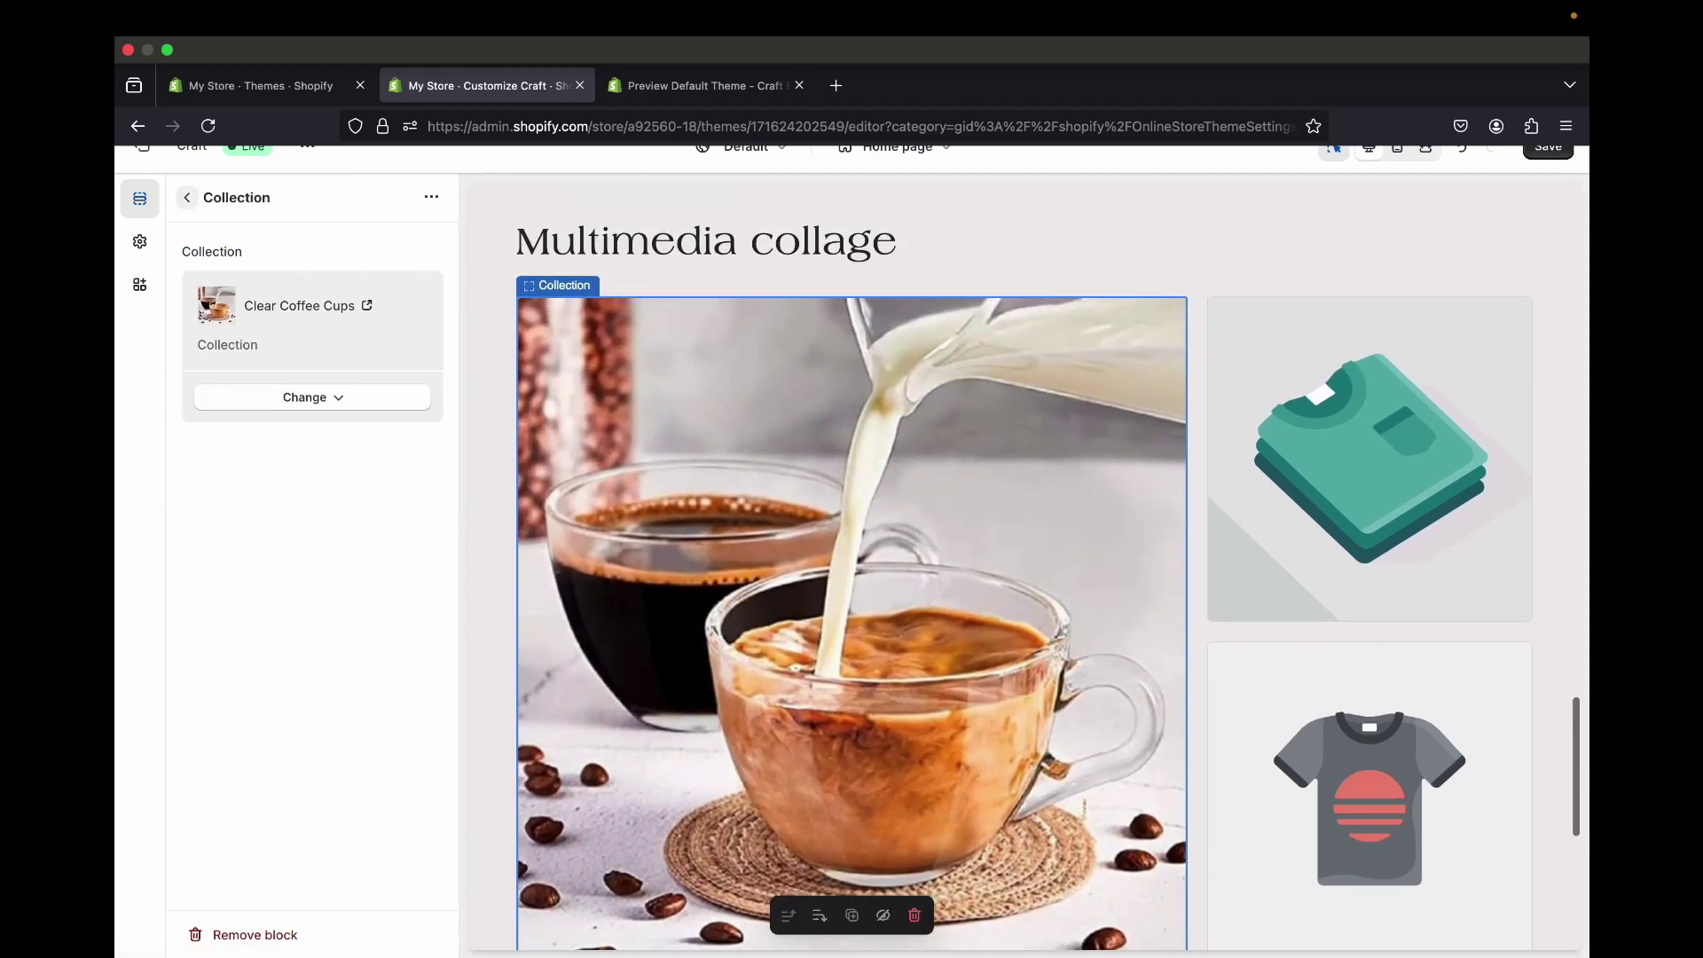
left_click(186, 196)
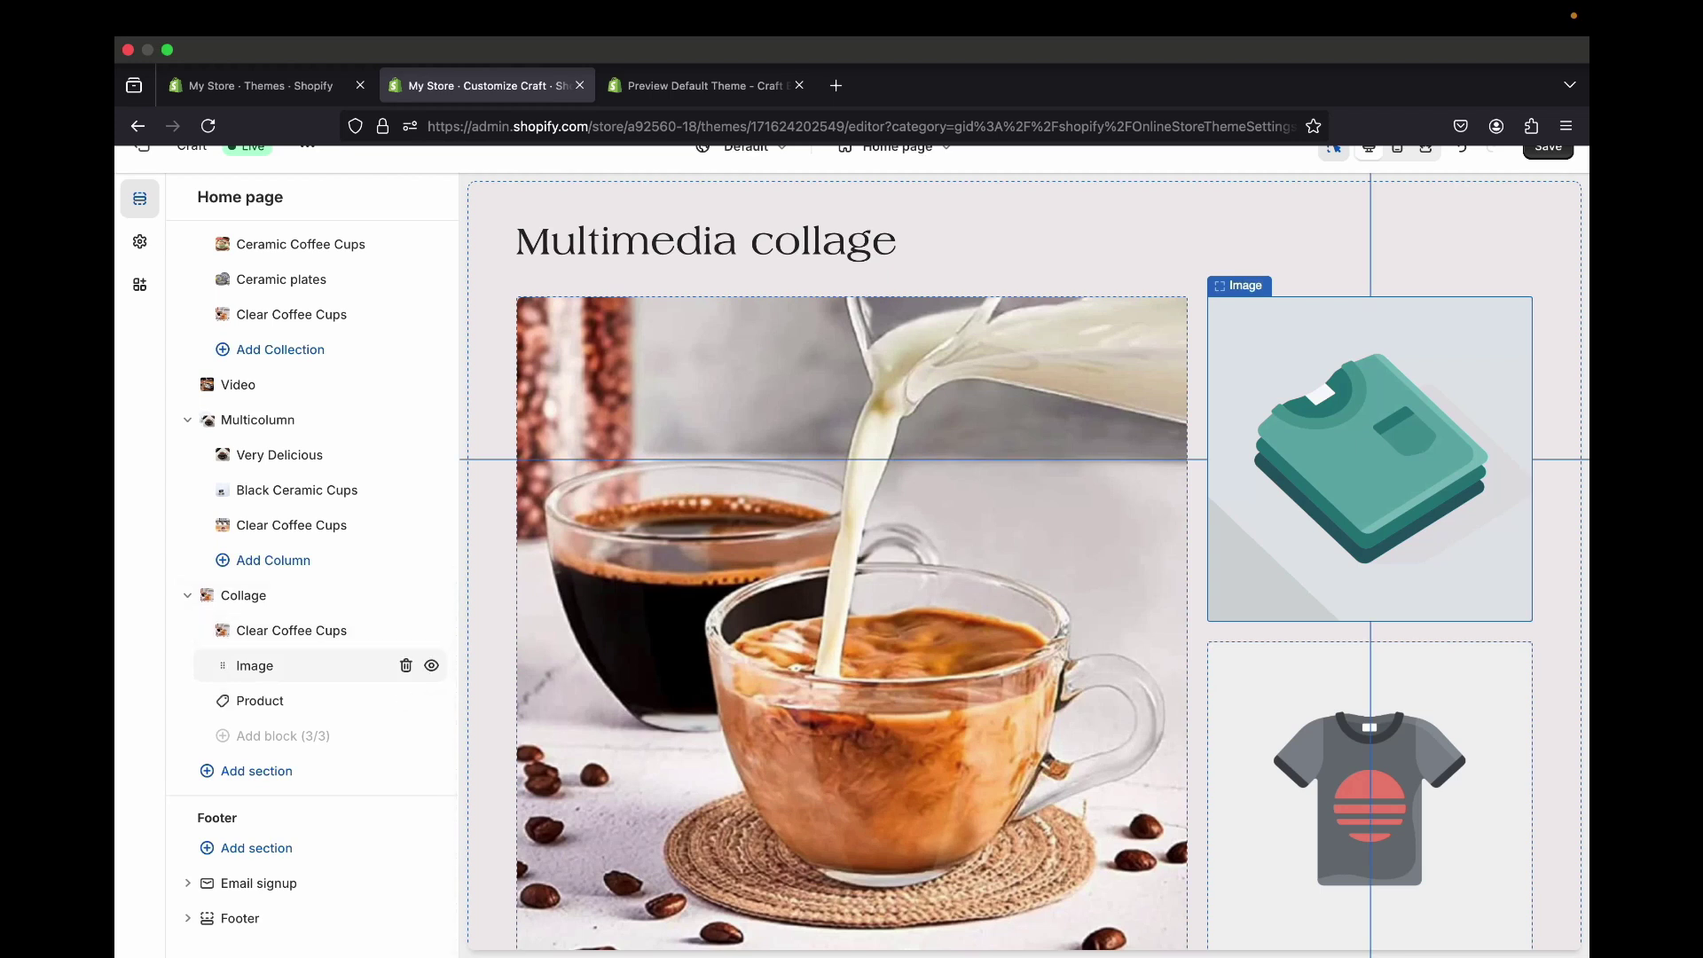
- Search the free images for "cups" and use the white teapot on a wooden table for the Collage's Image block
left_click(272, 666)
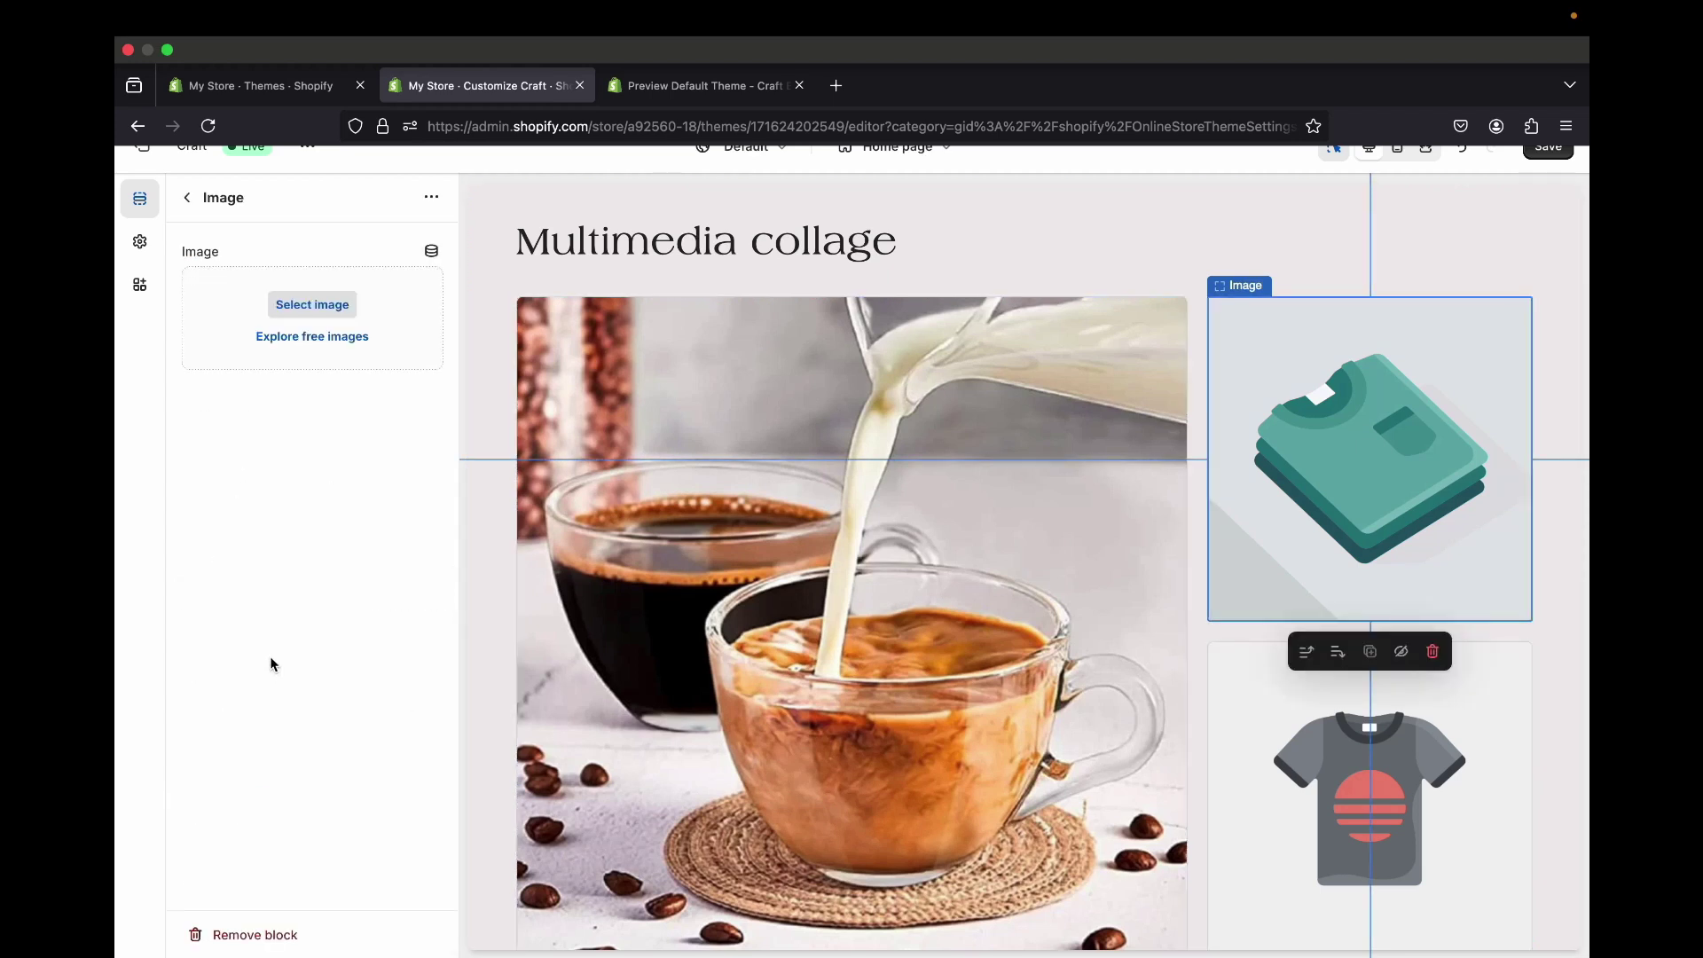
left_click(312, 336)
left_click(312, 244)
type("cups")
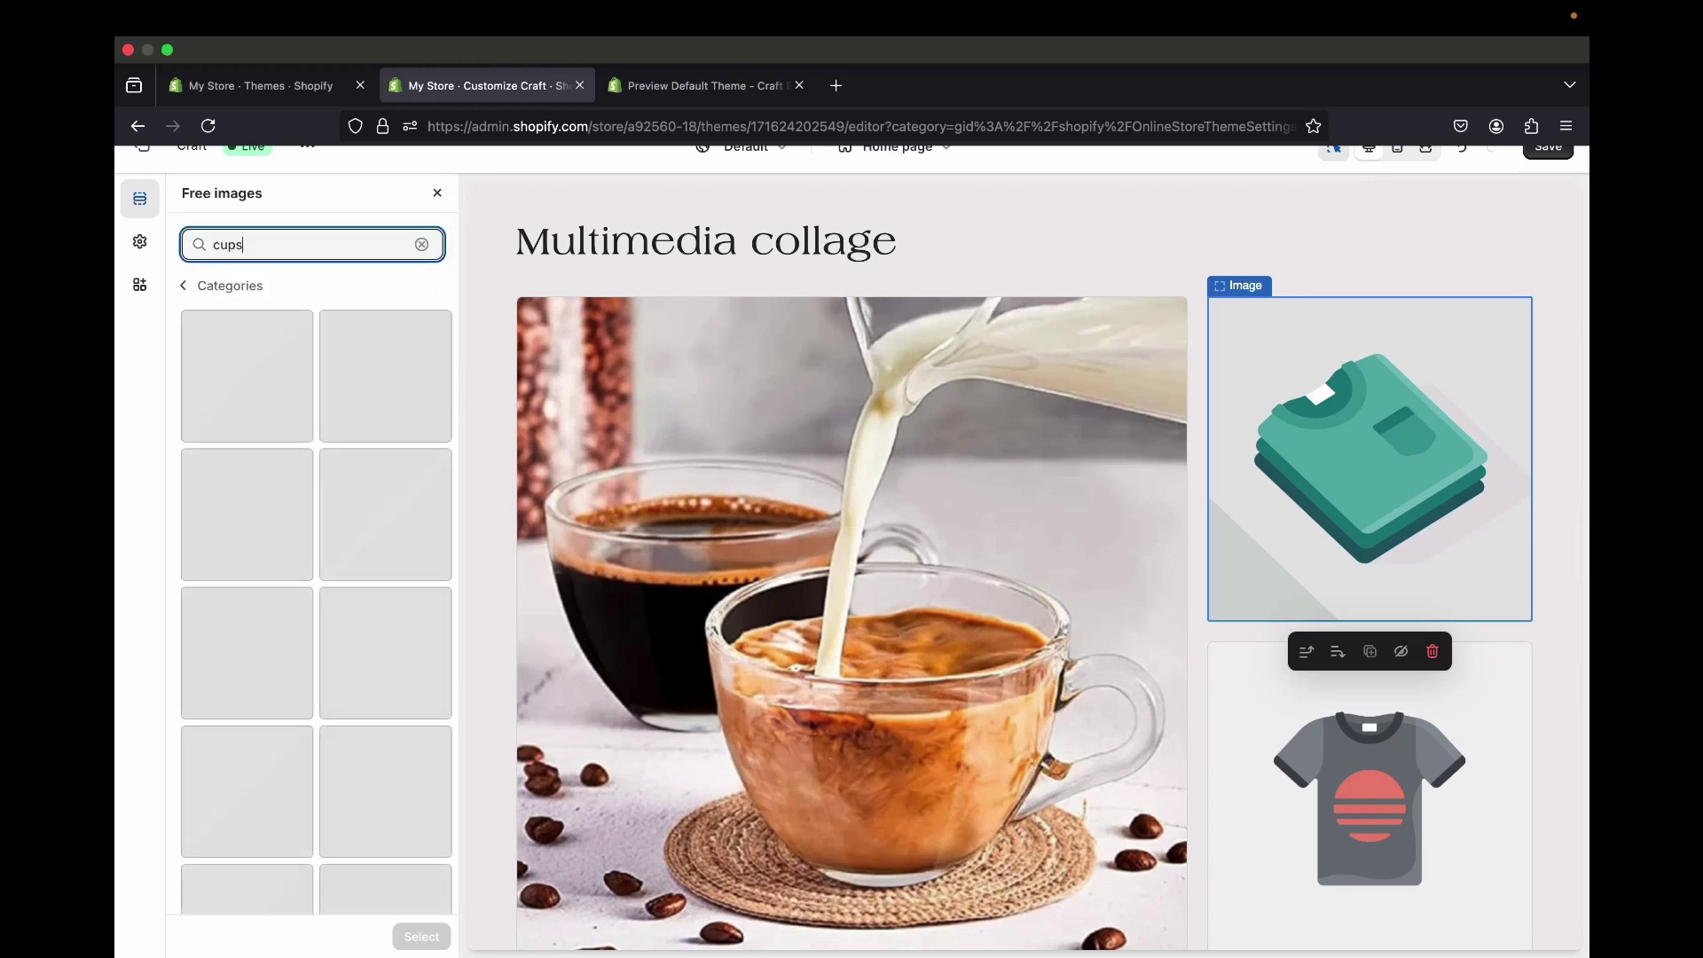
scroll(316, 564, "down", 6)
scroll(385, 532, "down", 2)
left_click(247, 370)
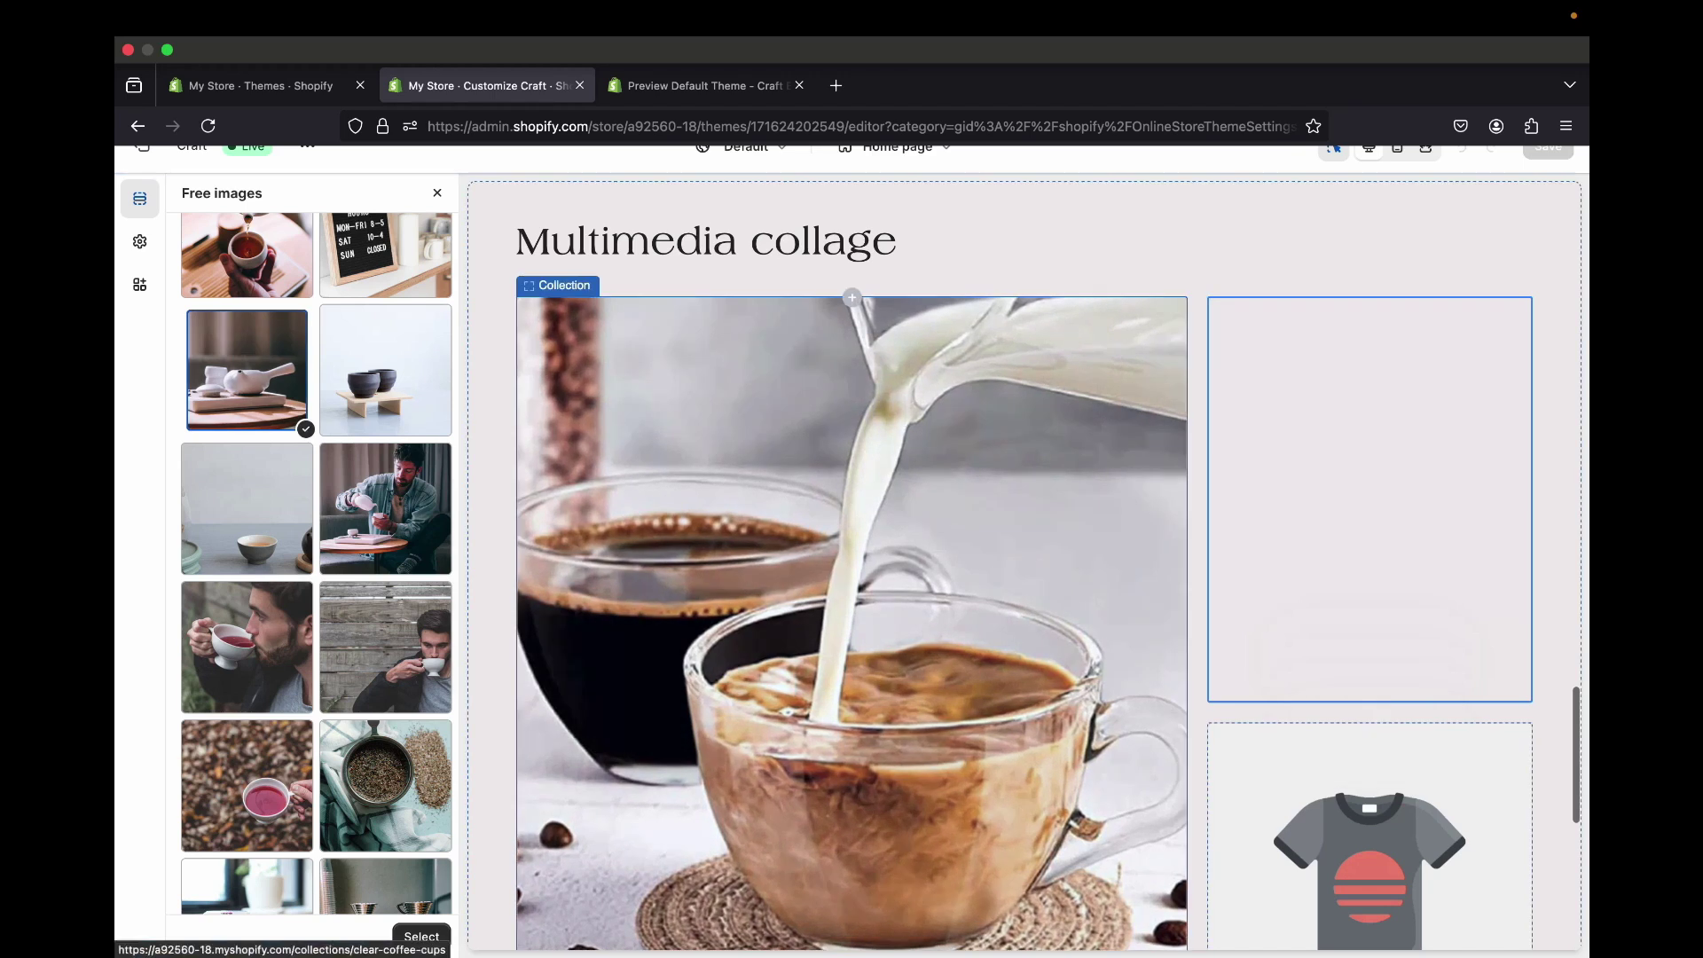
scroll(1373, 565, "down", 5)
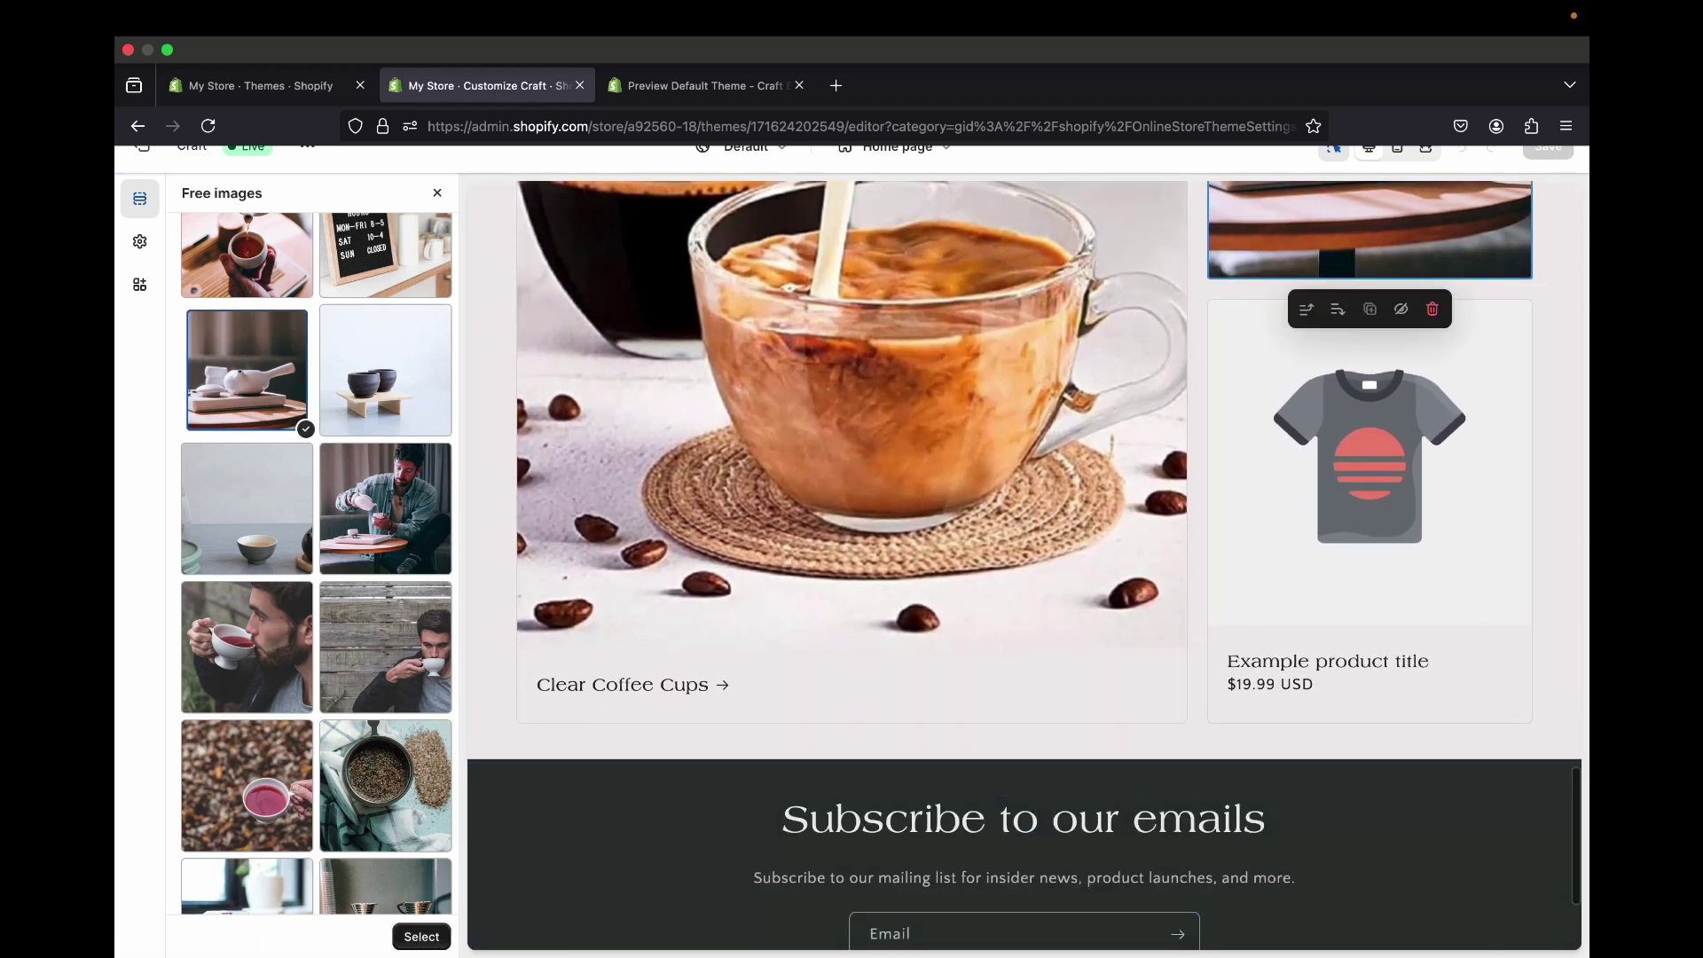
left_click(421, 937)
- Assign the Black Ceramic Cup product to the Collage's Product block and review the section on the page
left_click(240, 699)
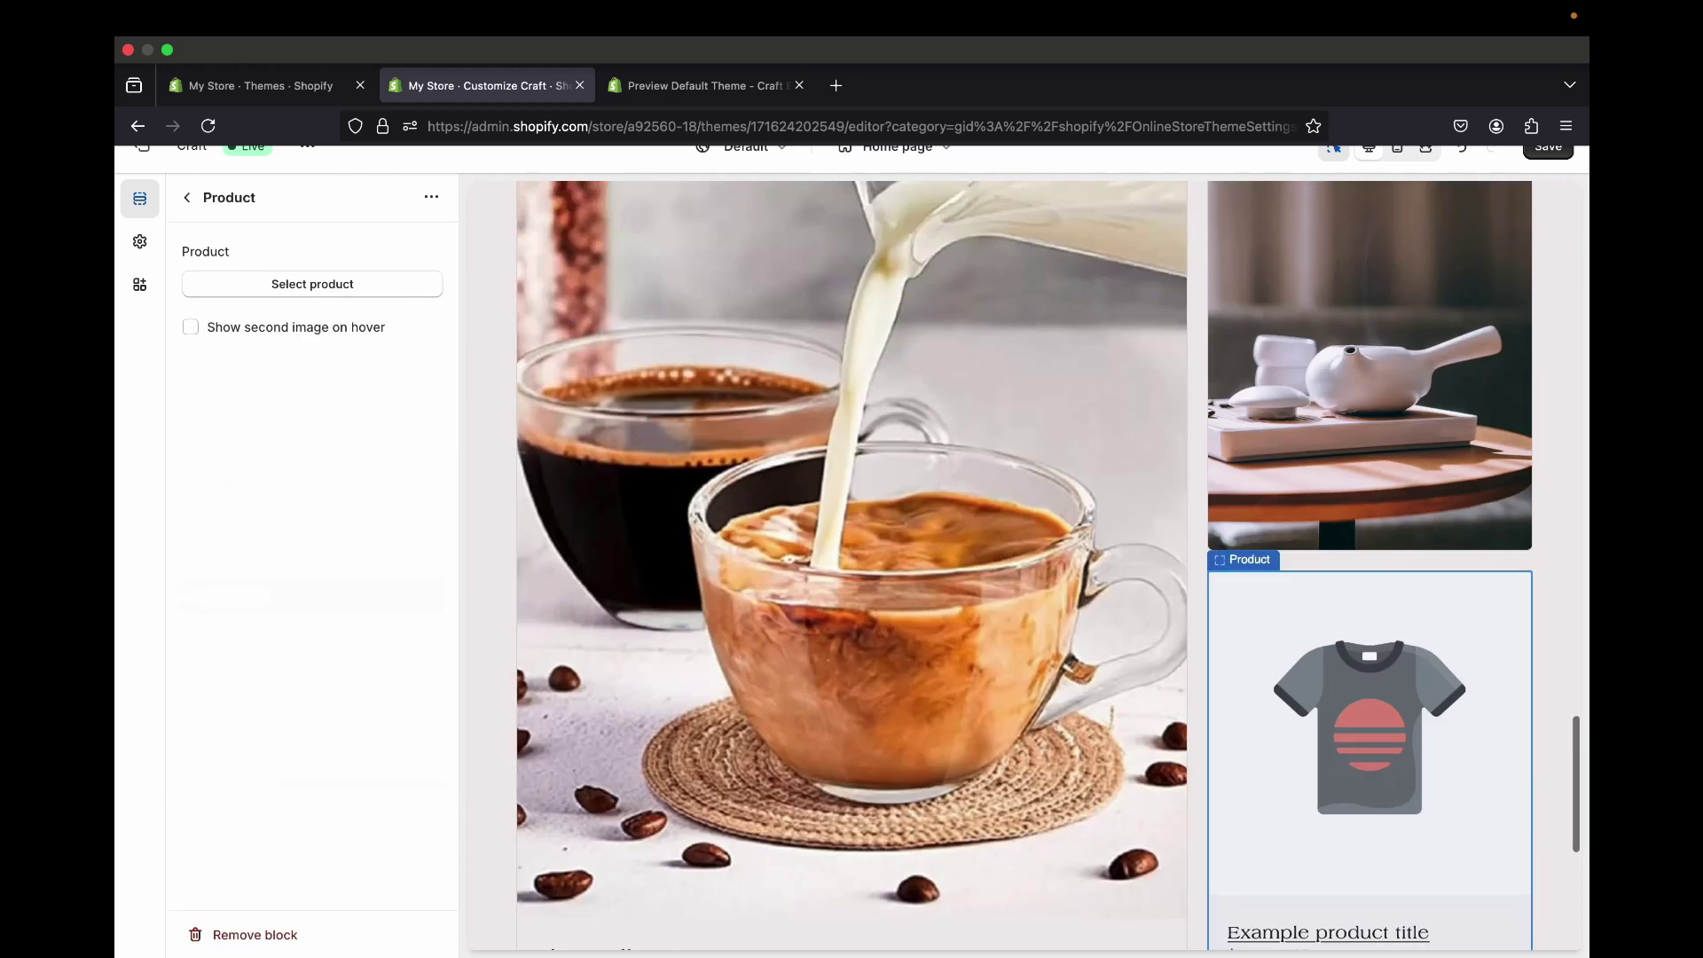
left_click(312, 284)
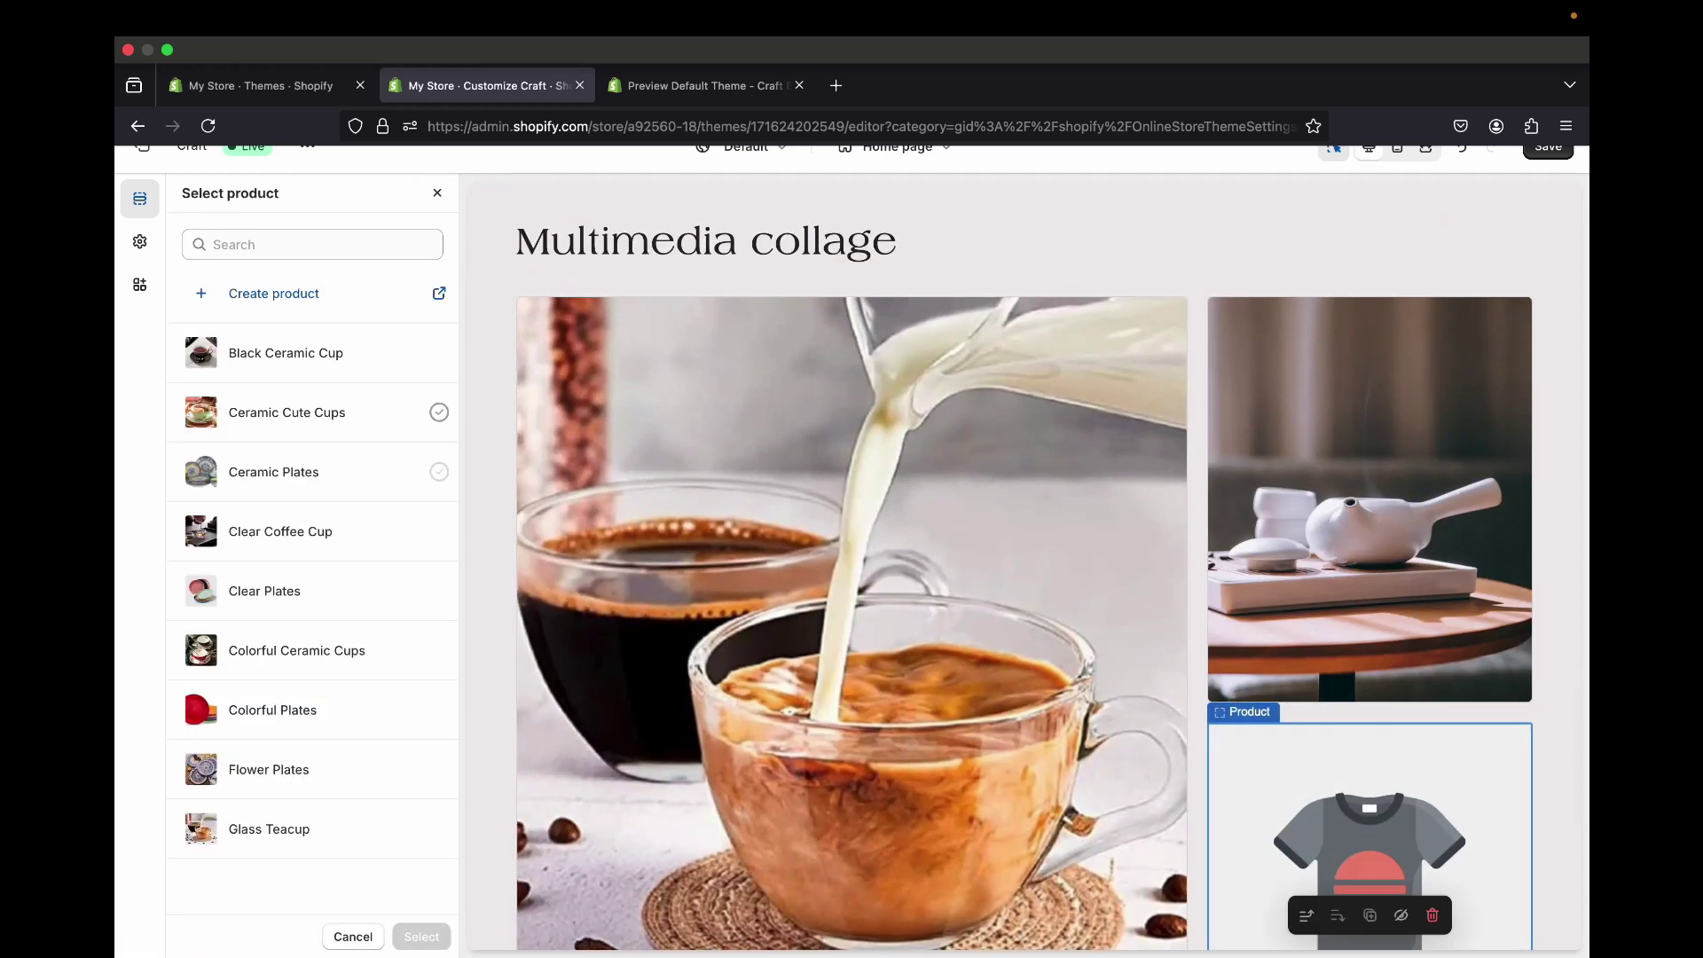
left_click(286, 352)
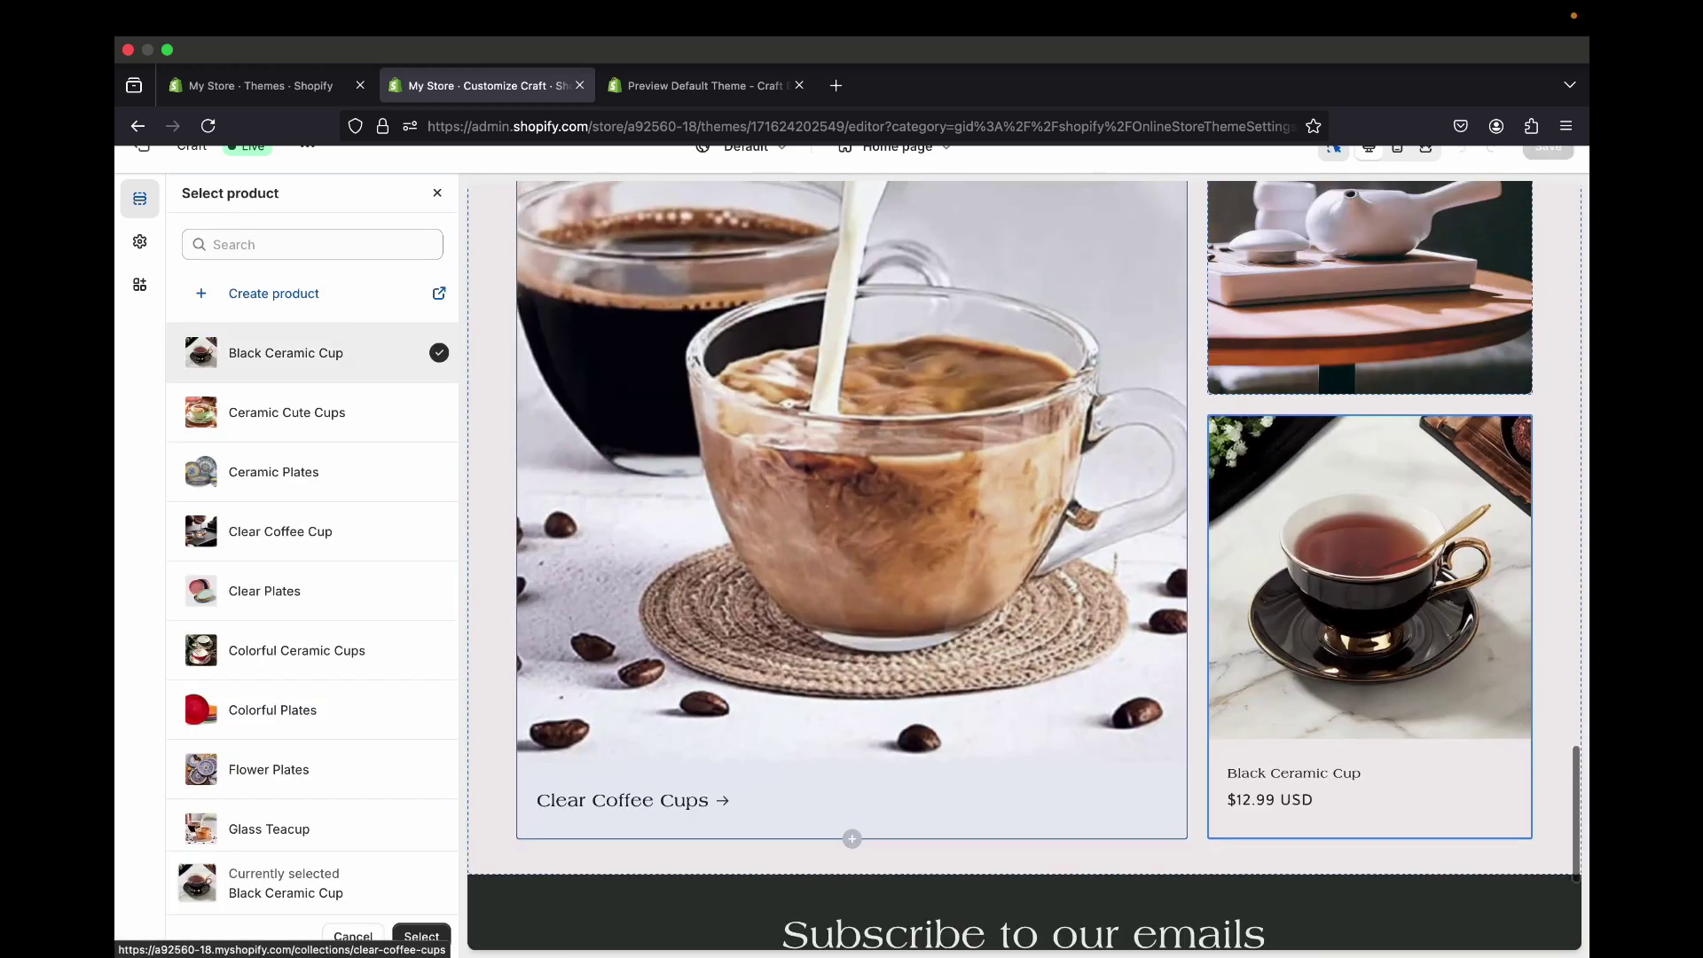
left_click(421, 936)
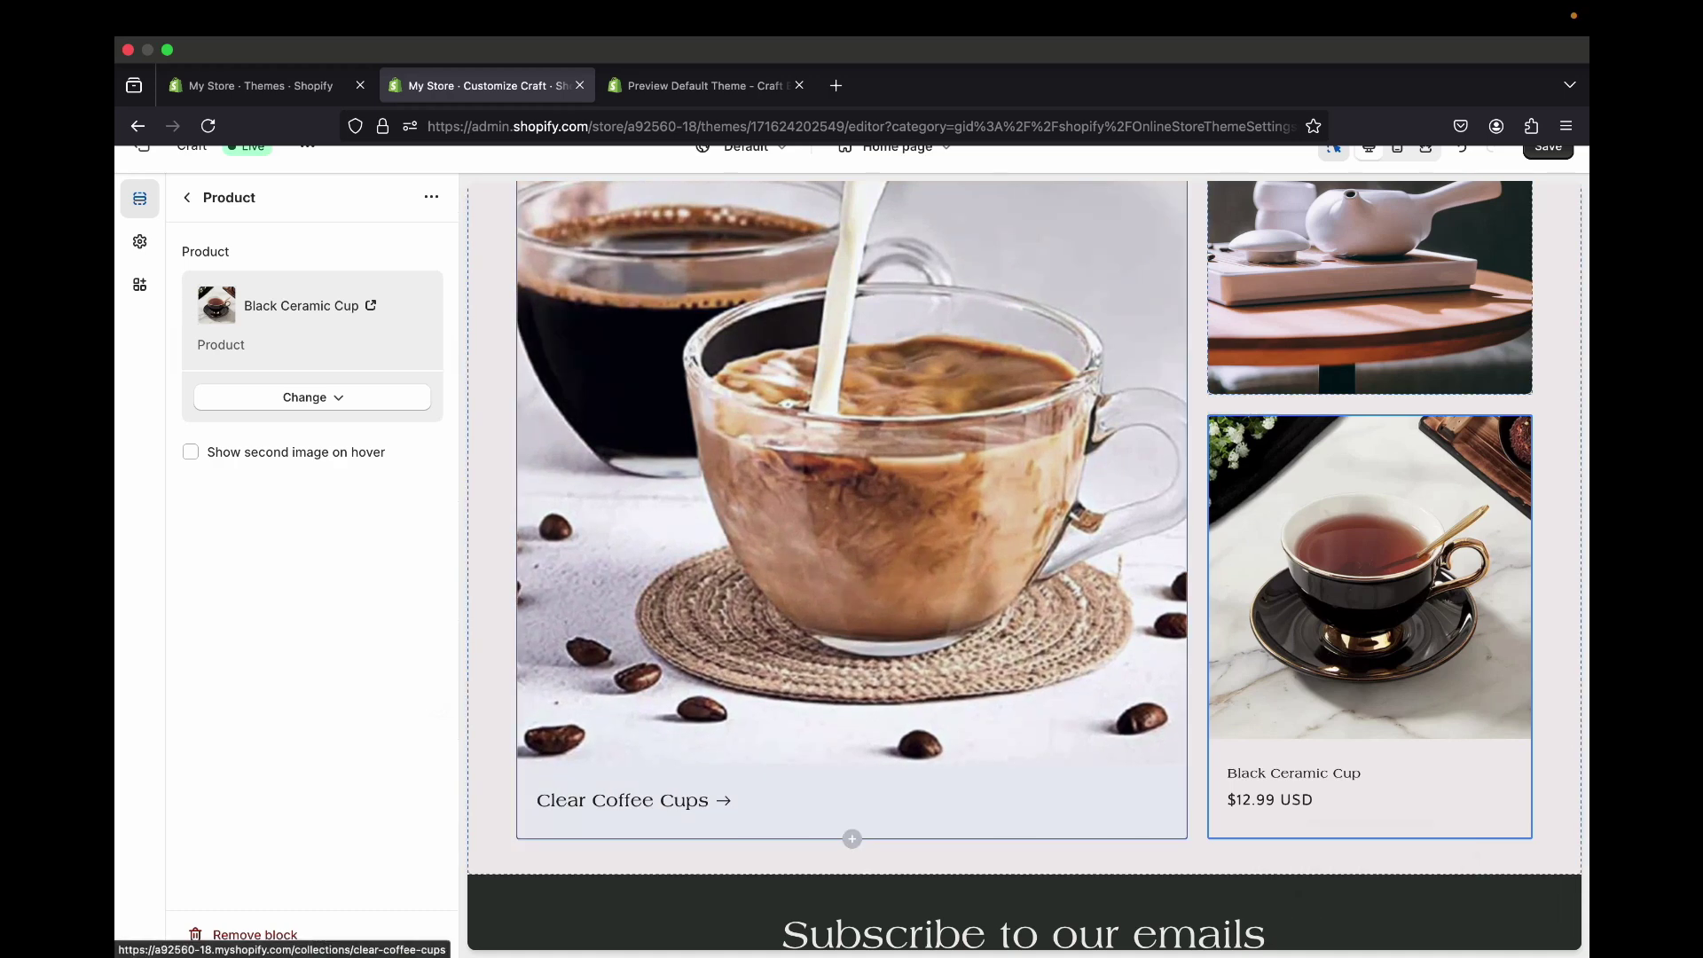
scroll(852, 832, "up", 10)
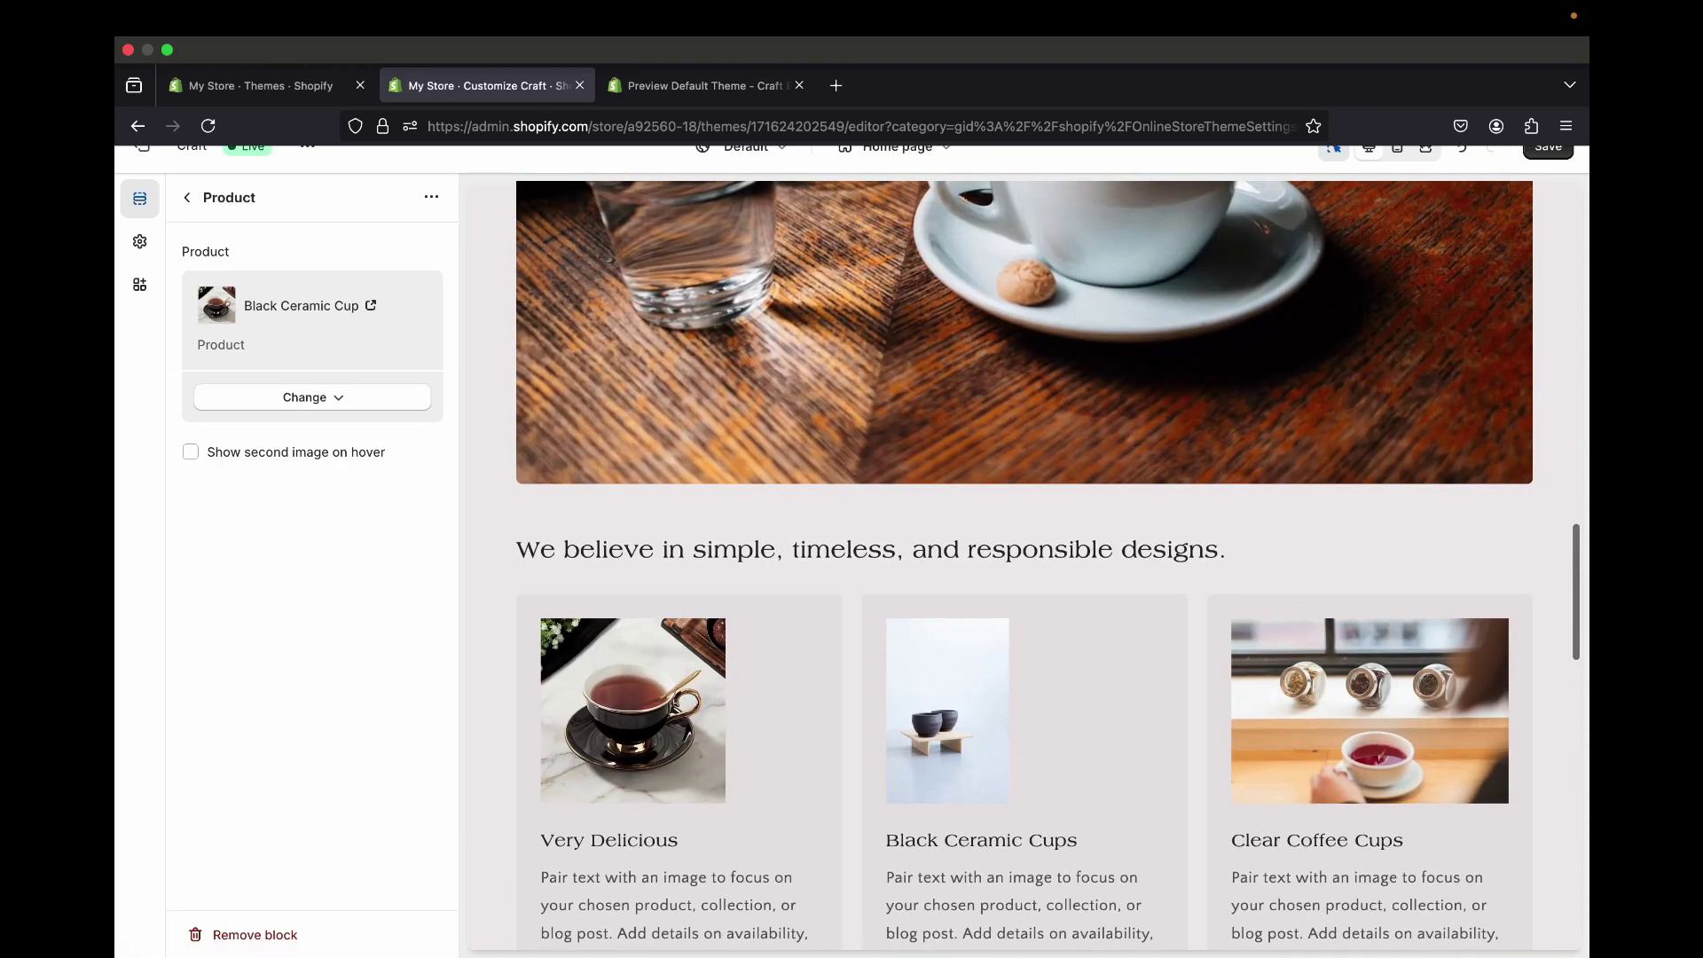
left_click(186, 197)
scroll(1025, 567, "down", 12)
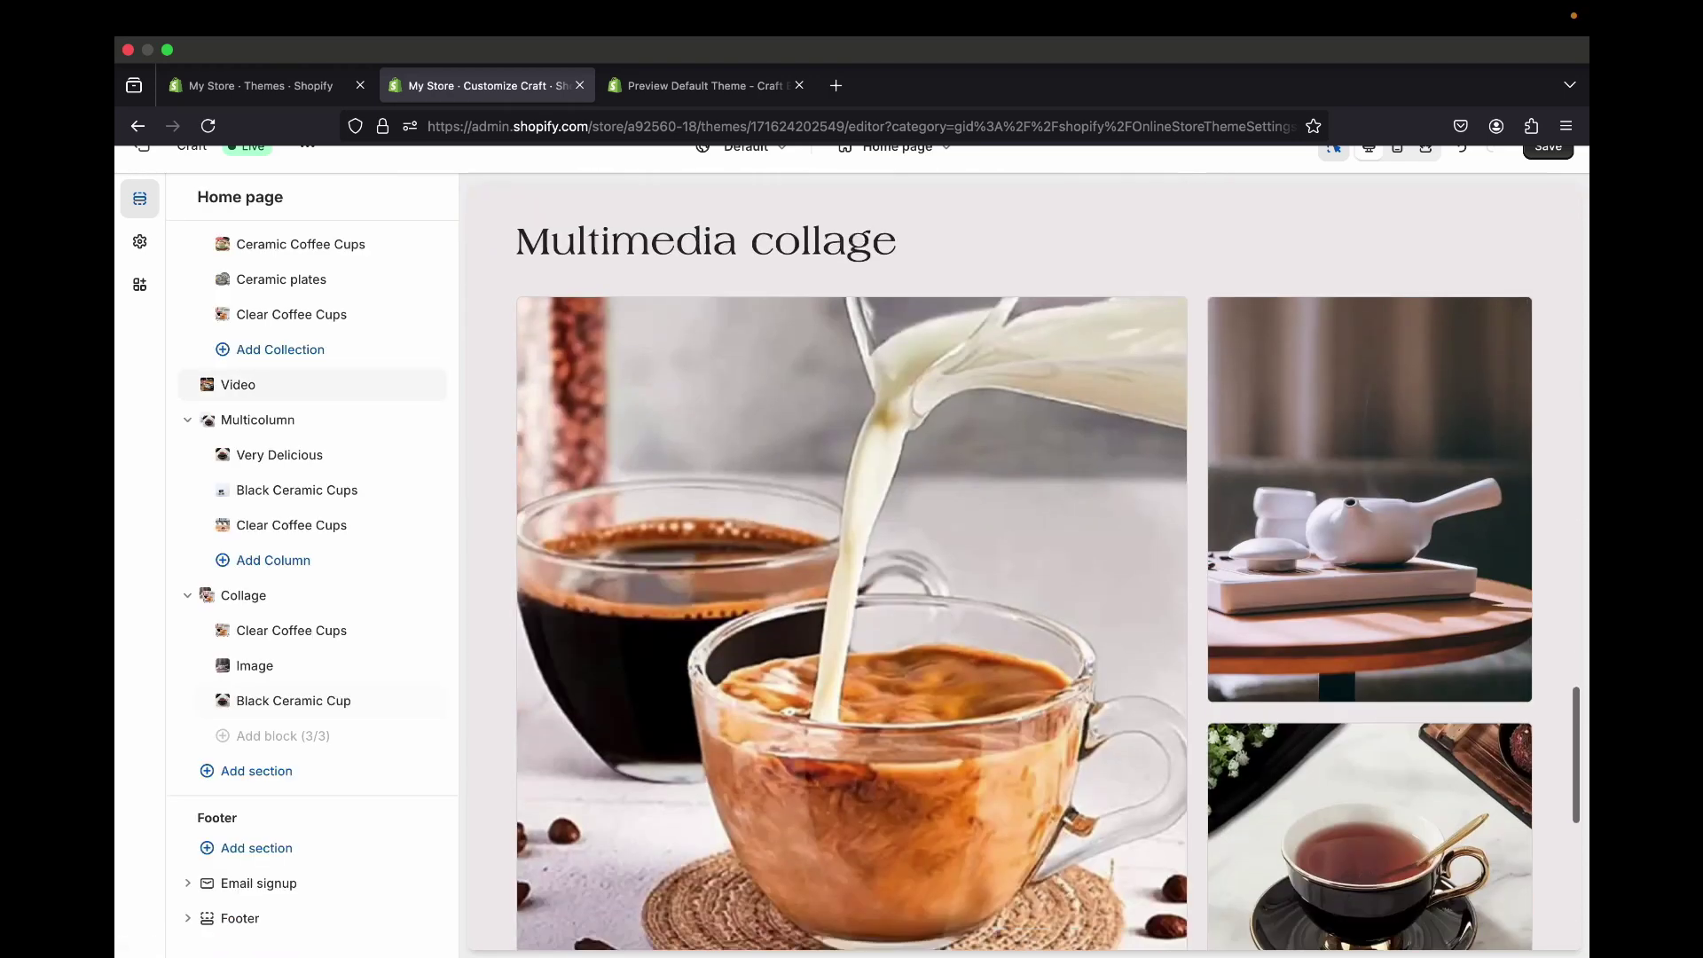
scroll(1025, 568, "up", 10)
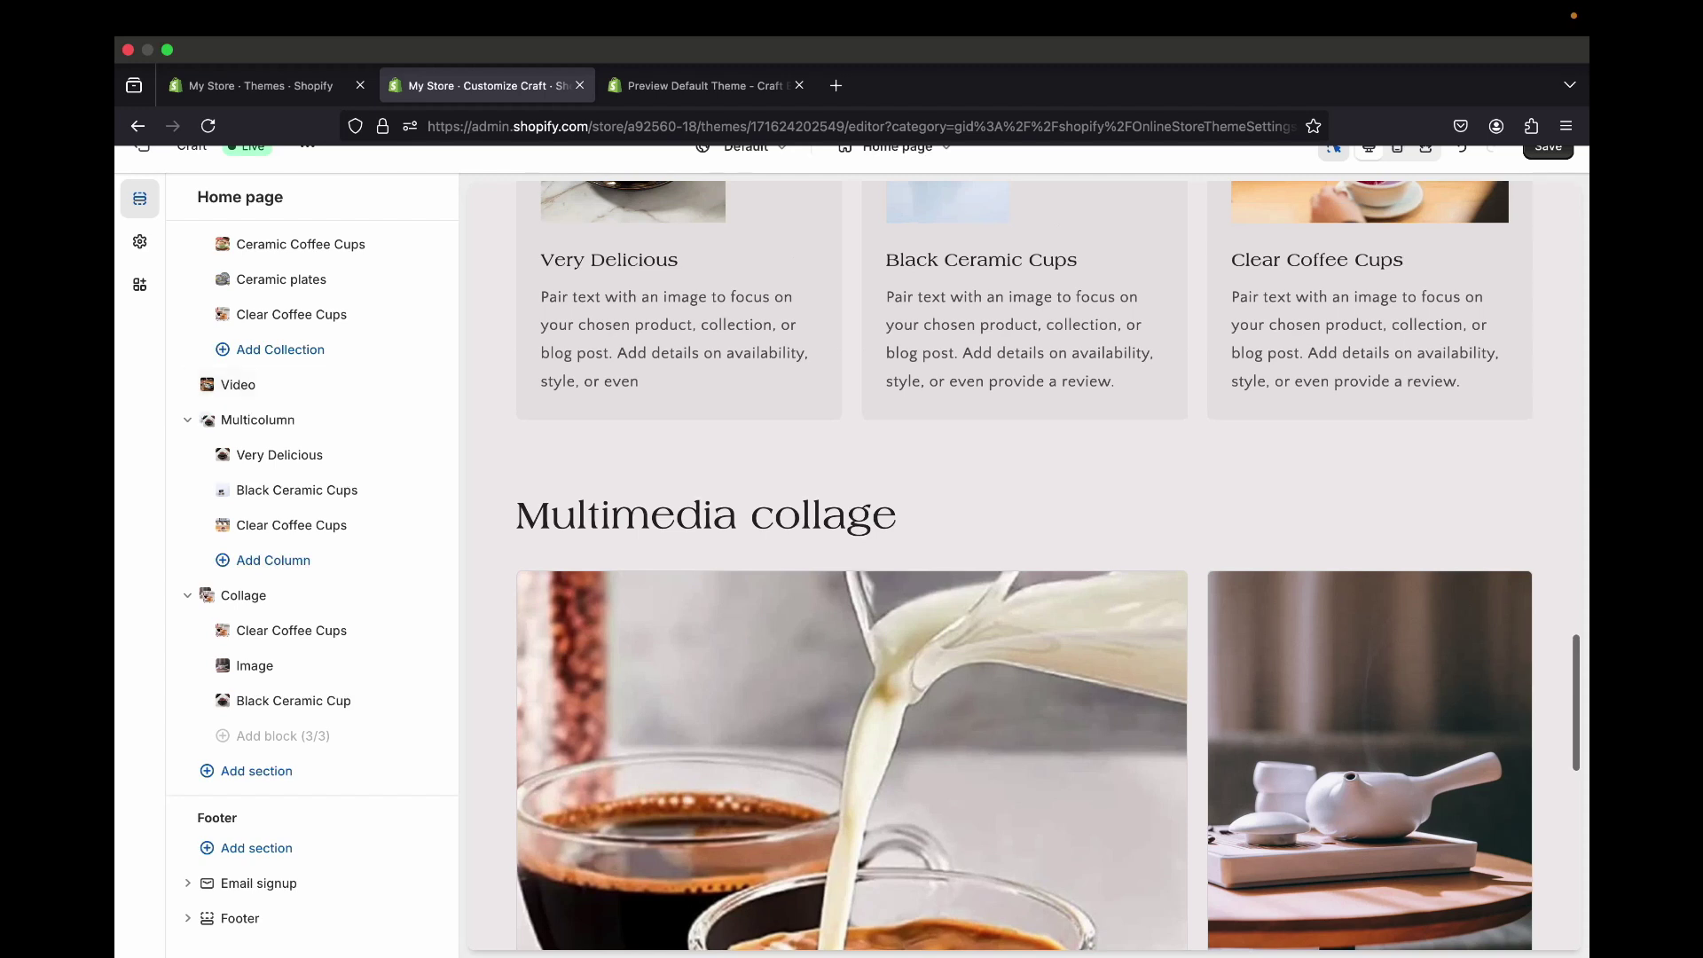
- Copy the heading "Discover our bundled collections" from the Craft preview and return to the theme editor
left_click(701, 85)
scroll(675, 577, "up", 3)
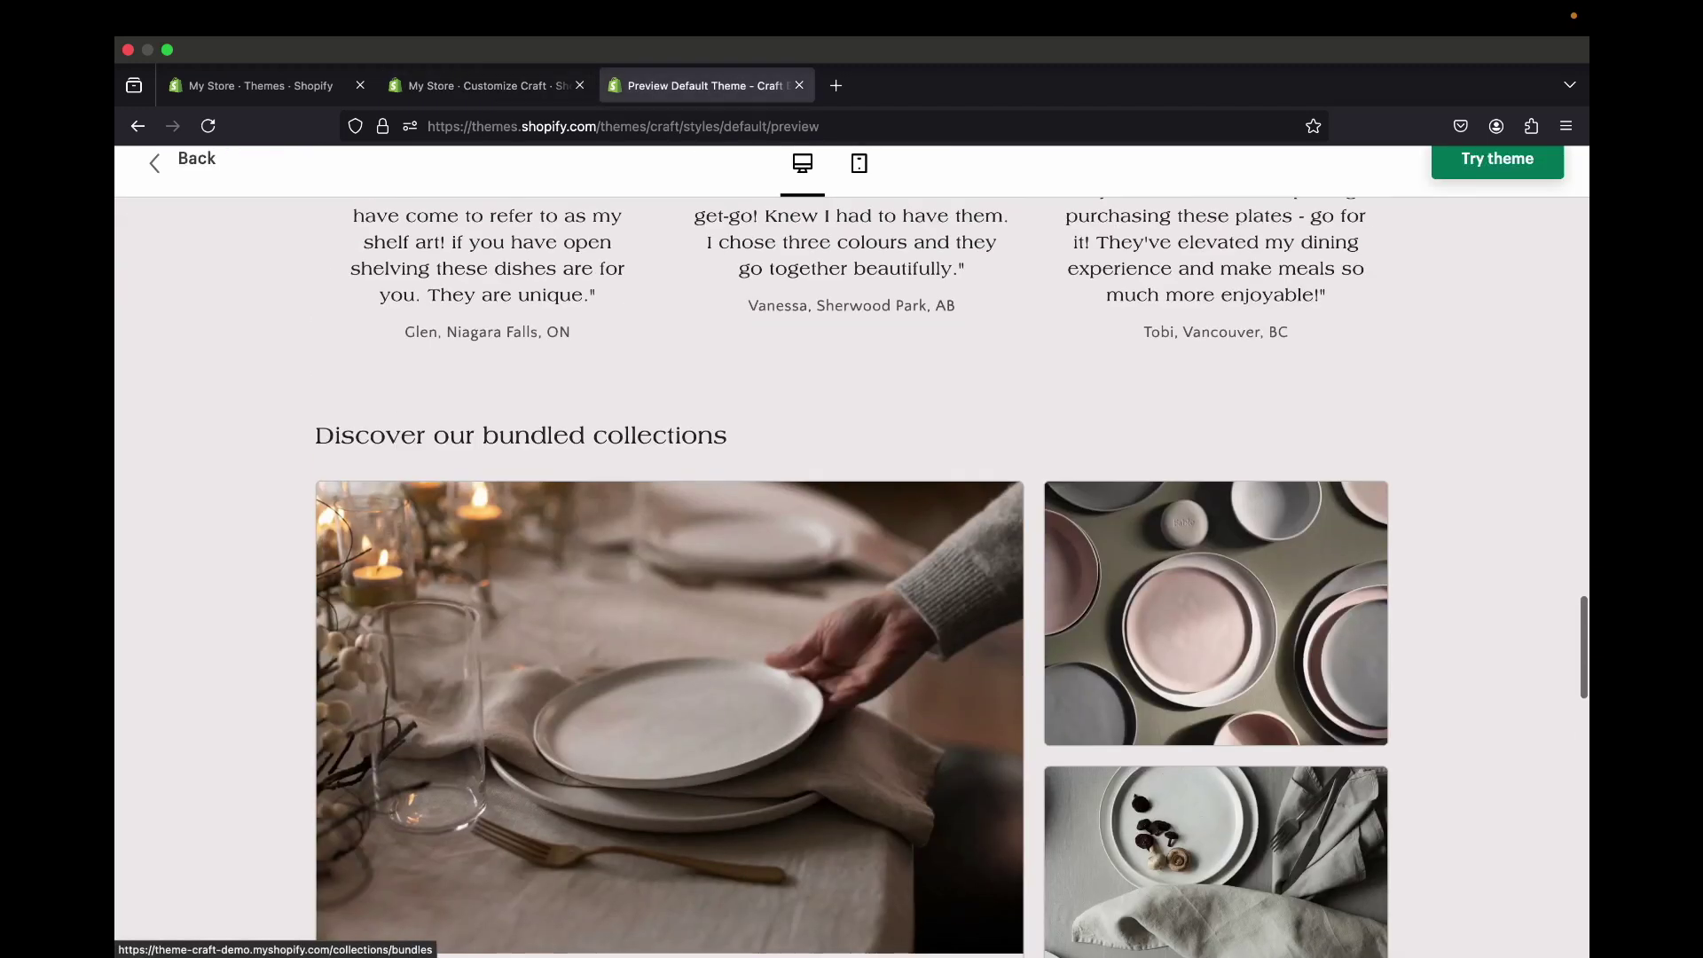
left_click_drag(315, 436, 727, 436)
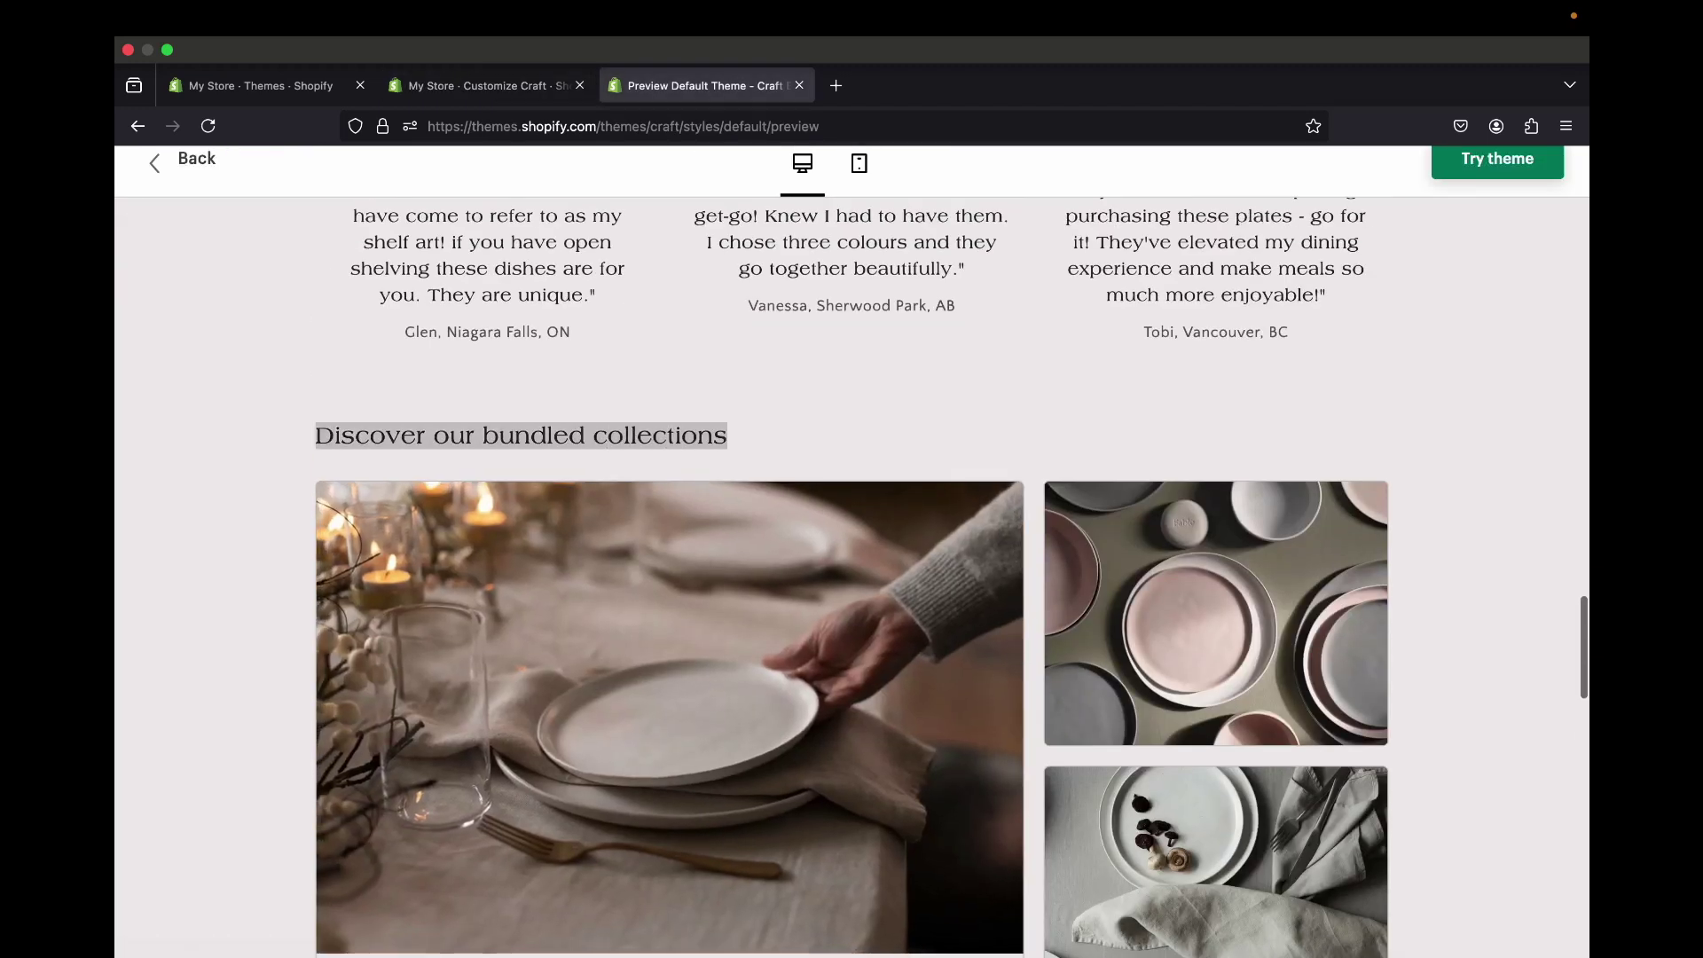
right_click(679, 429)
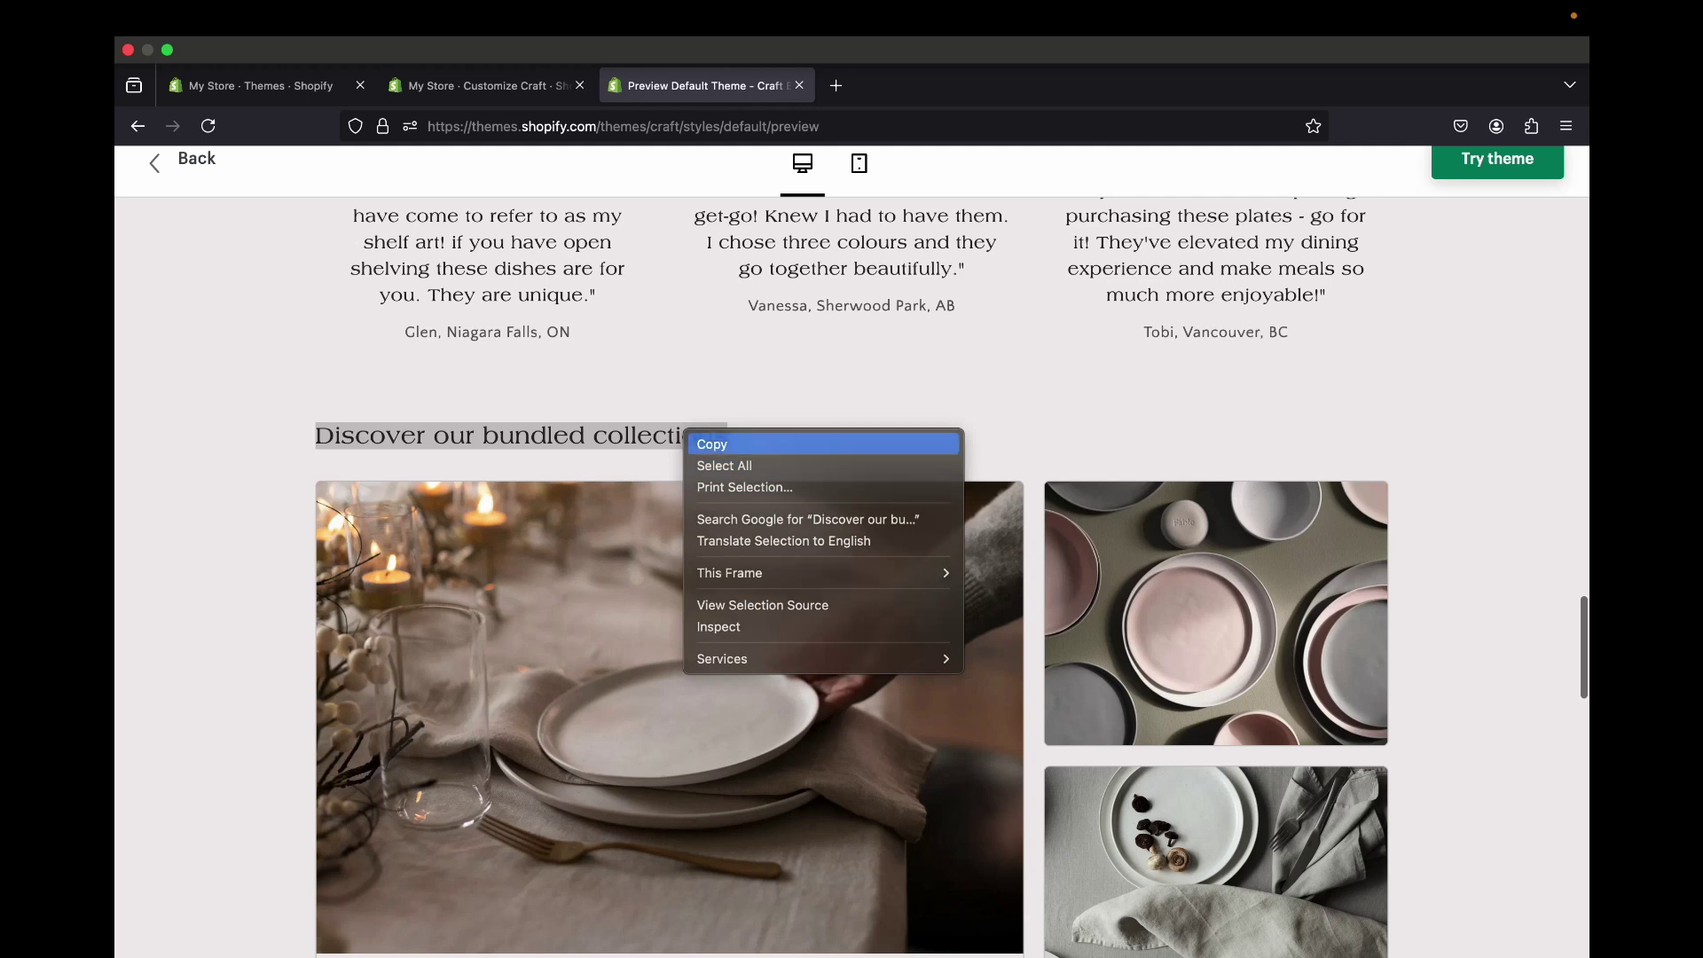
left_click(709, 442)
left_click(487, 85)
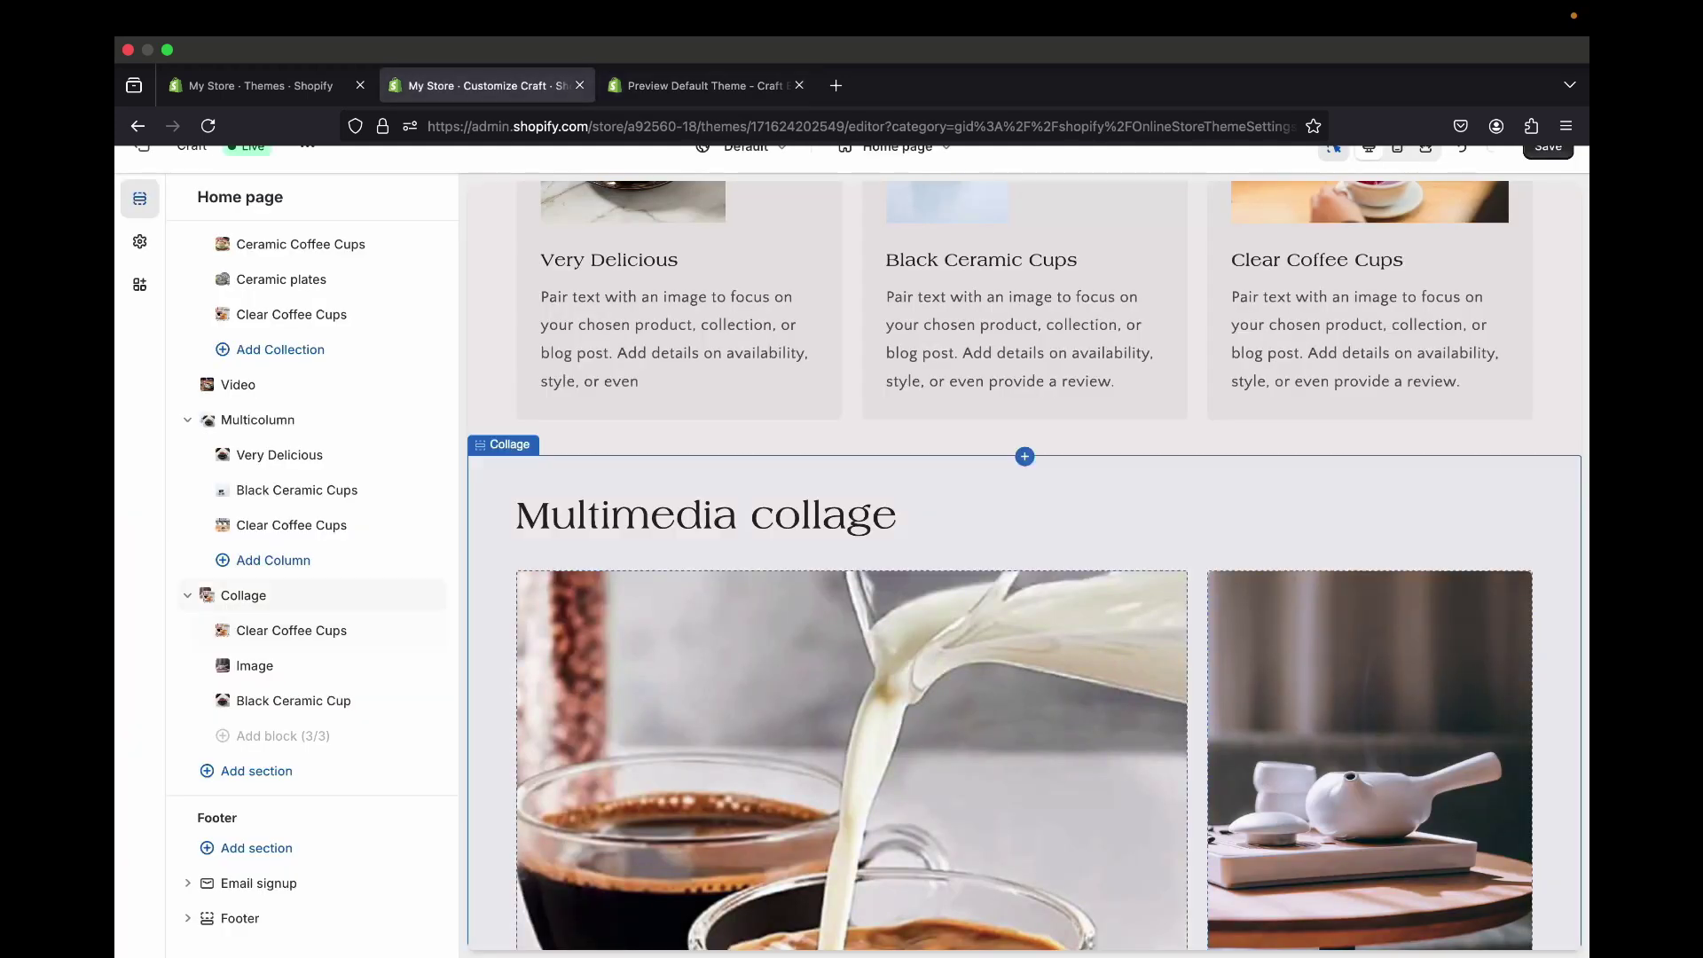
- Replace the Collage section's heading with "Discover our bundled collections" and save the theme changes
left_click(238, 596)
triple_click(255, 332)
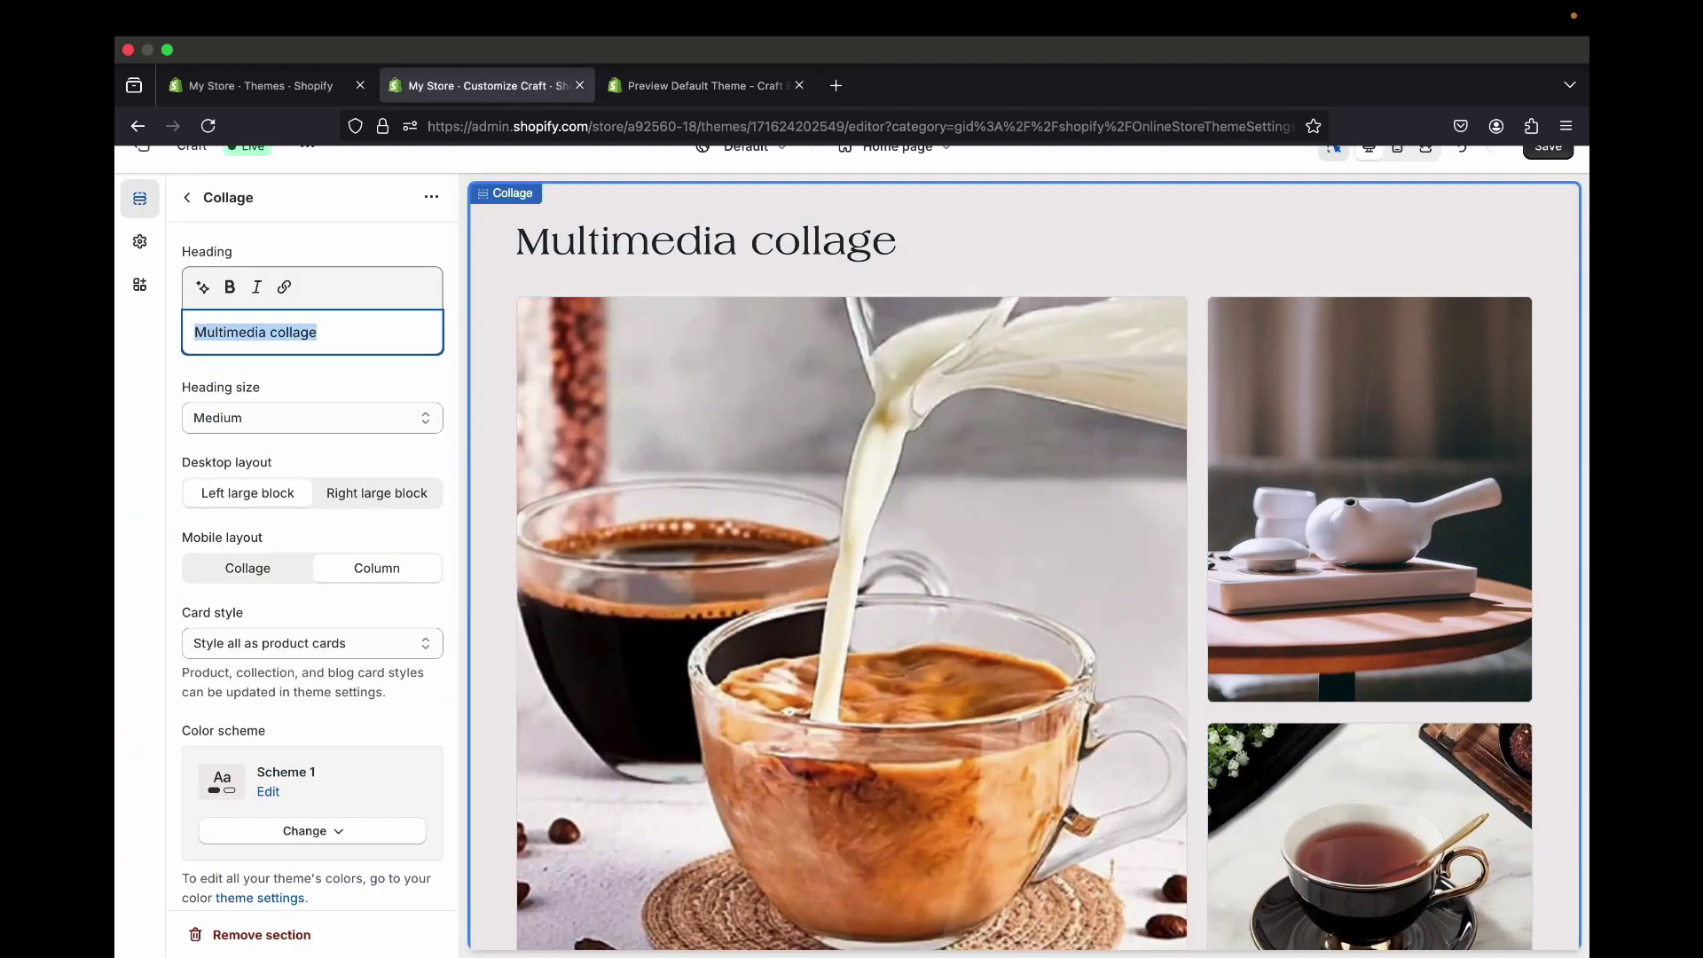
right_click(257, 321)
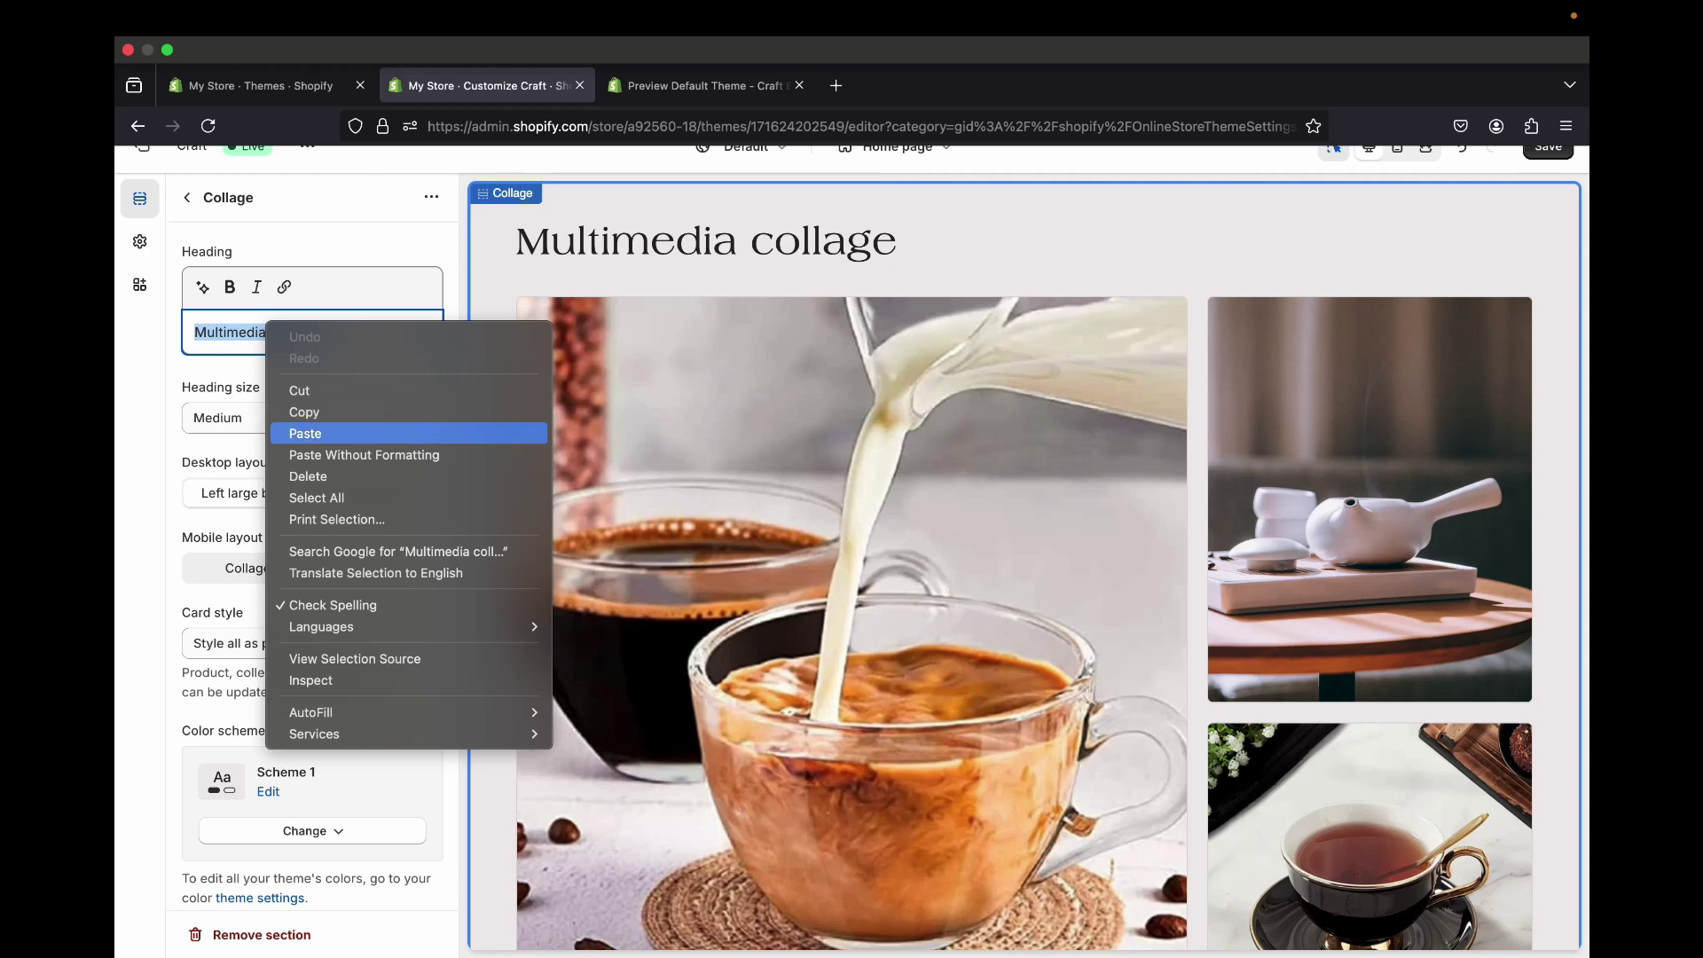
left_click(292, 432)
left_click(1548, 150)
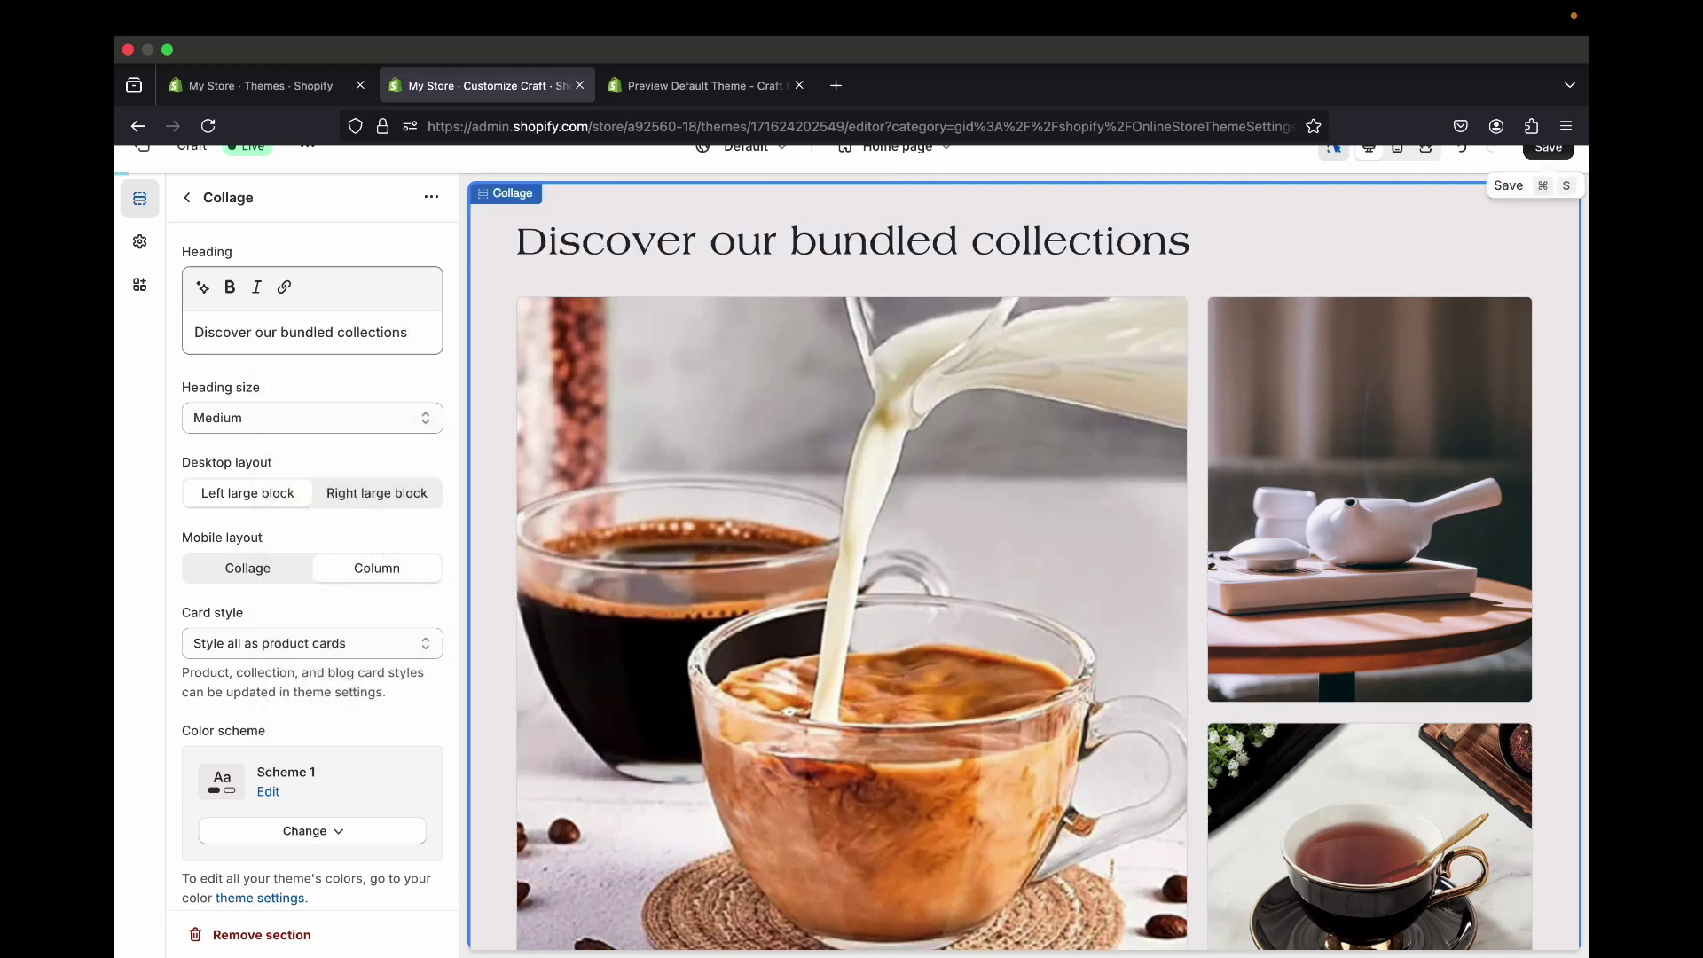
- Compare the bundled collections heading with the Craft preview and set the Collage section's heading size to Small
left_click(698, 85)
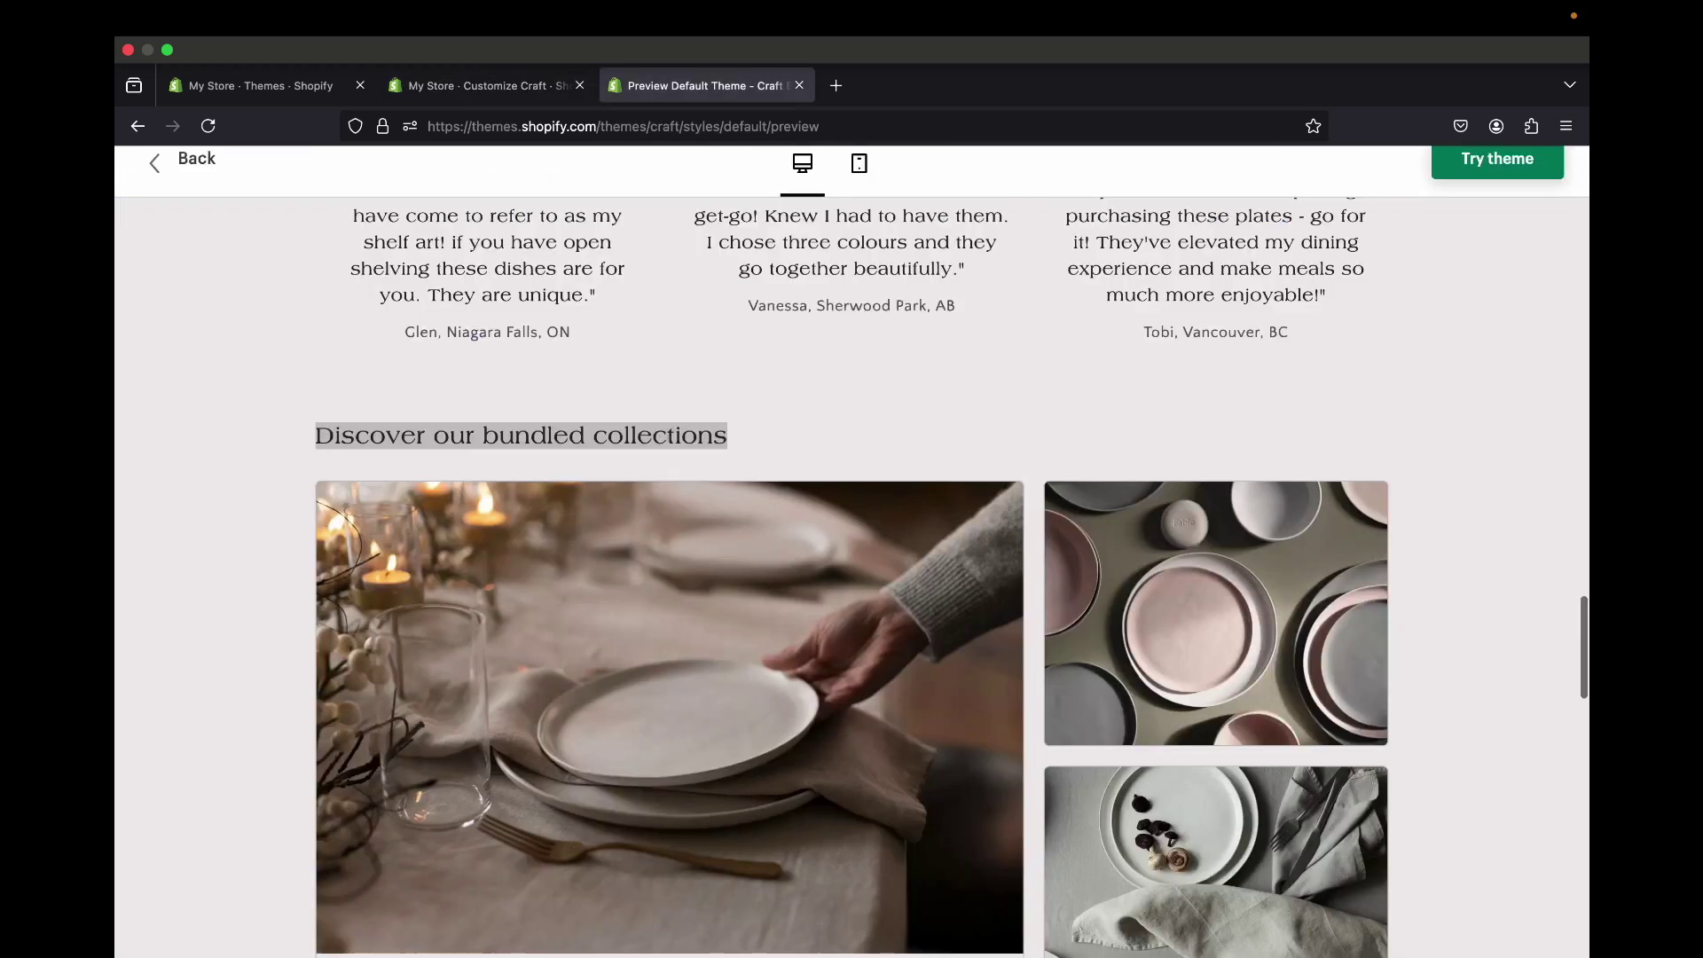
key("ctrl+shift+Tab")
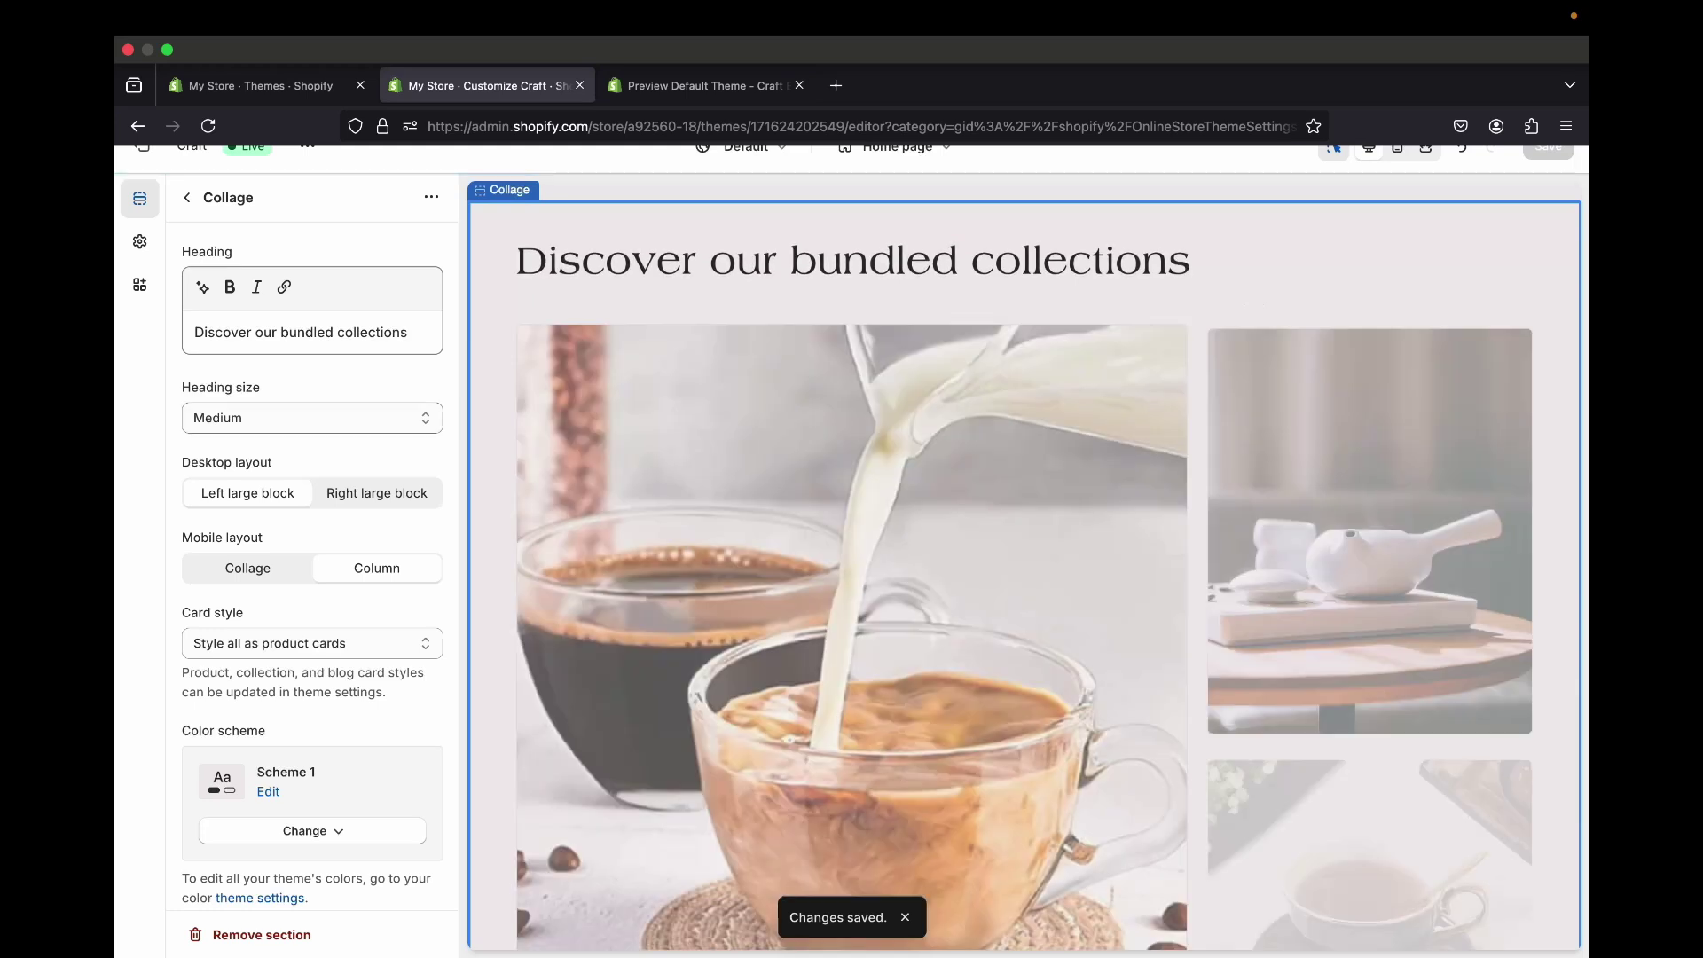
left_click(342, 418)
left_click(342, 391)
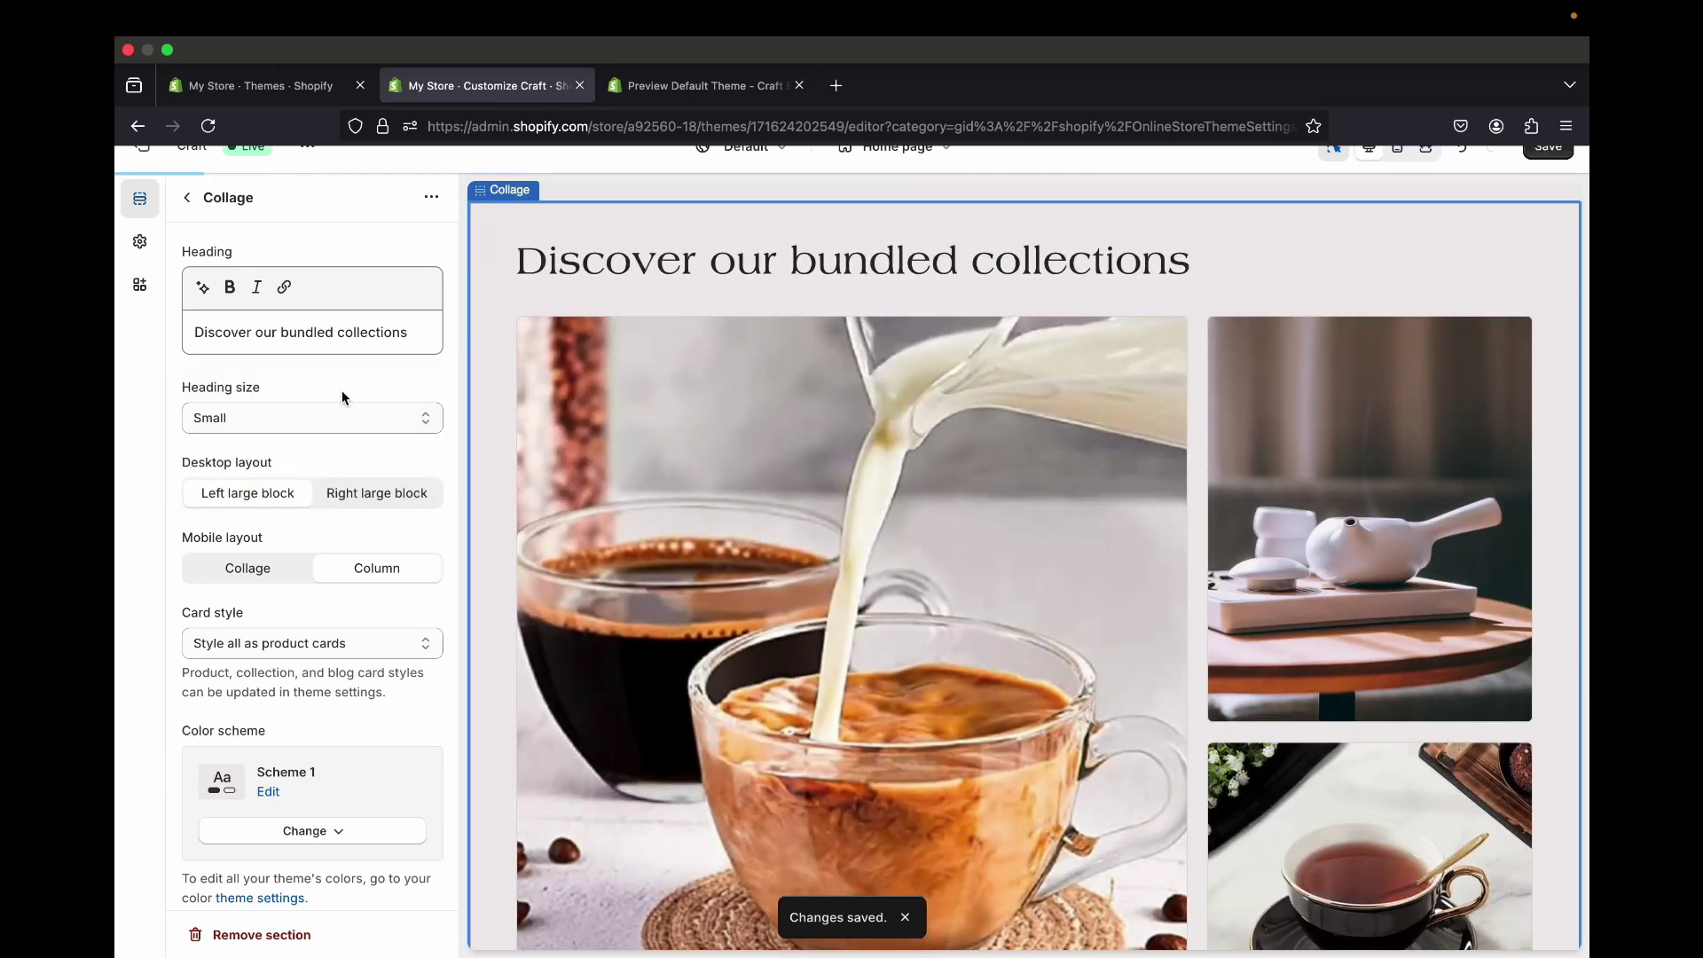
- Check the four-column section below the collage in the Craft preview and add a Multicolumn section below the store's Collage
key("ctrl+Tab")
scroll(852, 550, "down", 5)
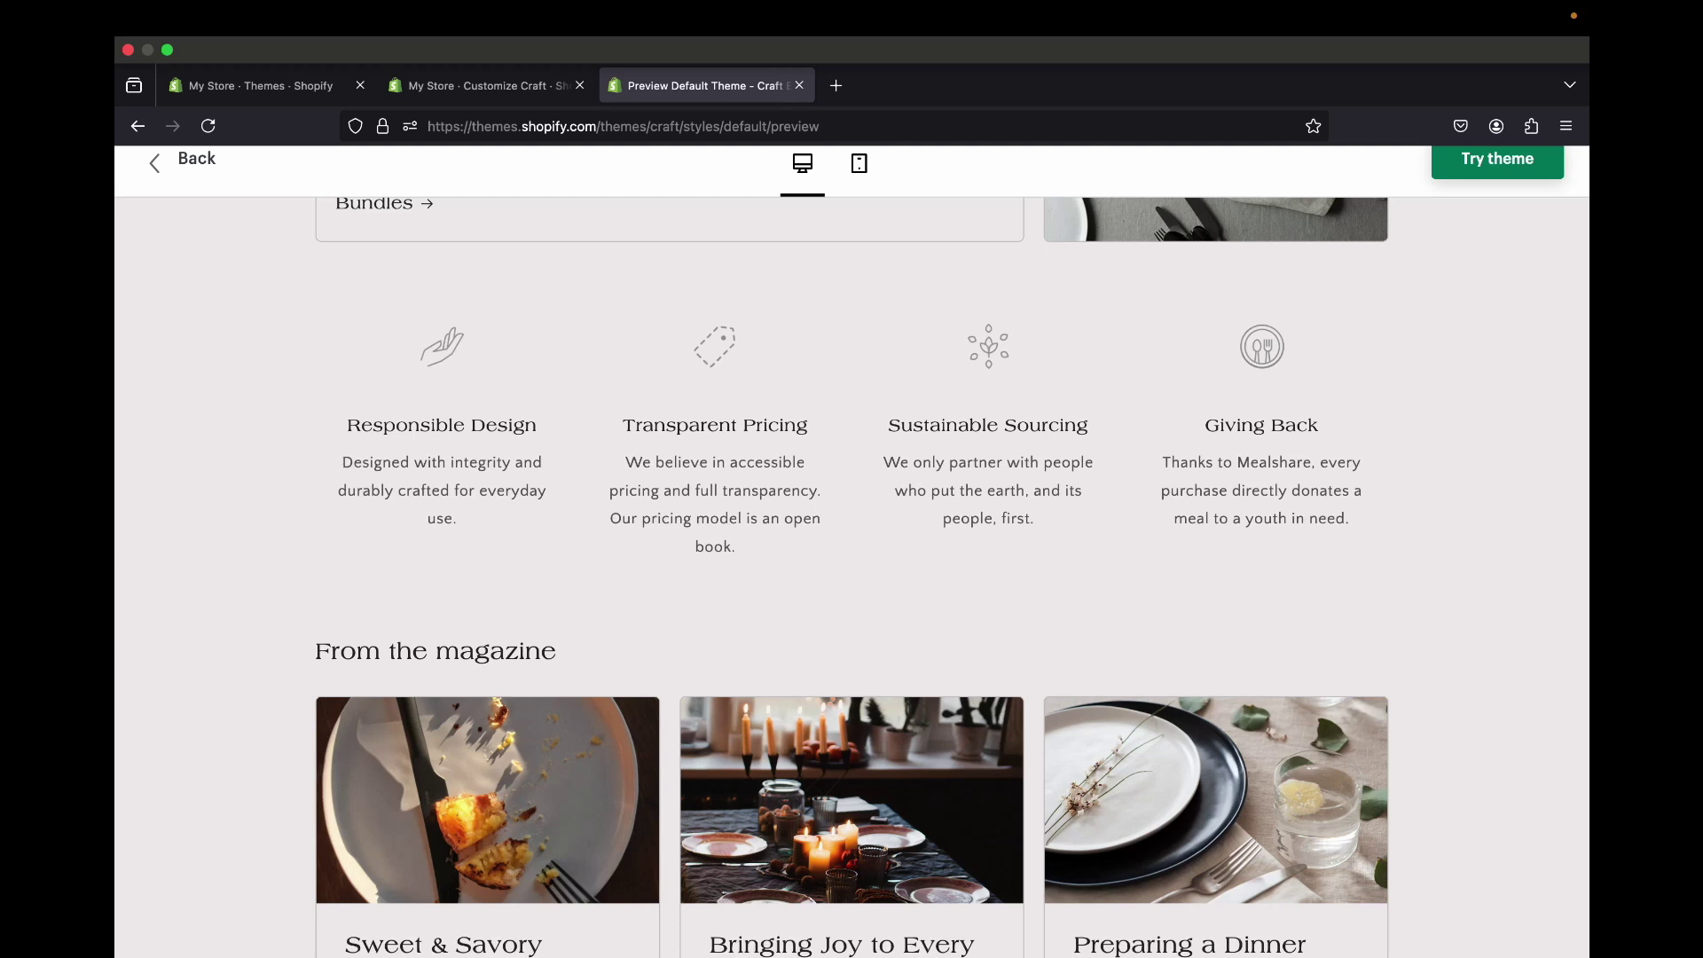
scroll(852, 577, "down", 10)
scroll(851, 577, "up", 10)
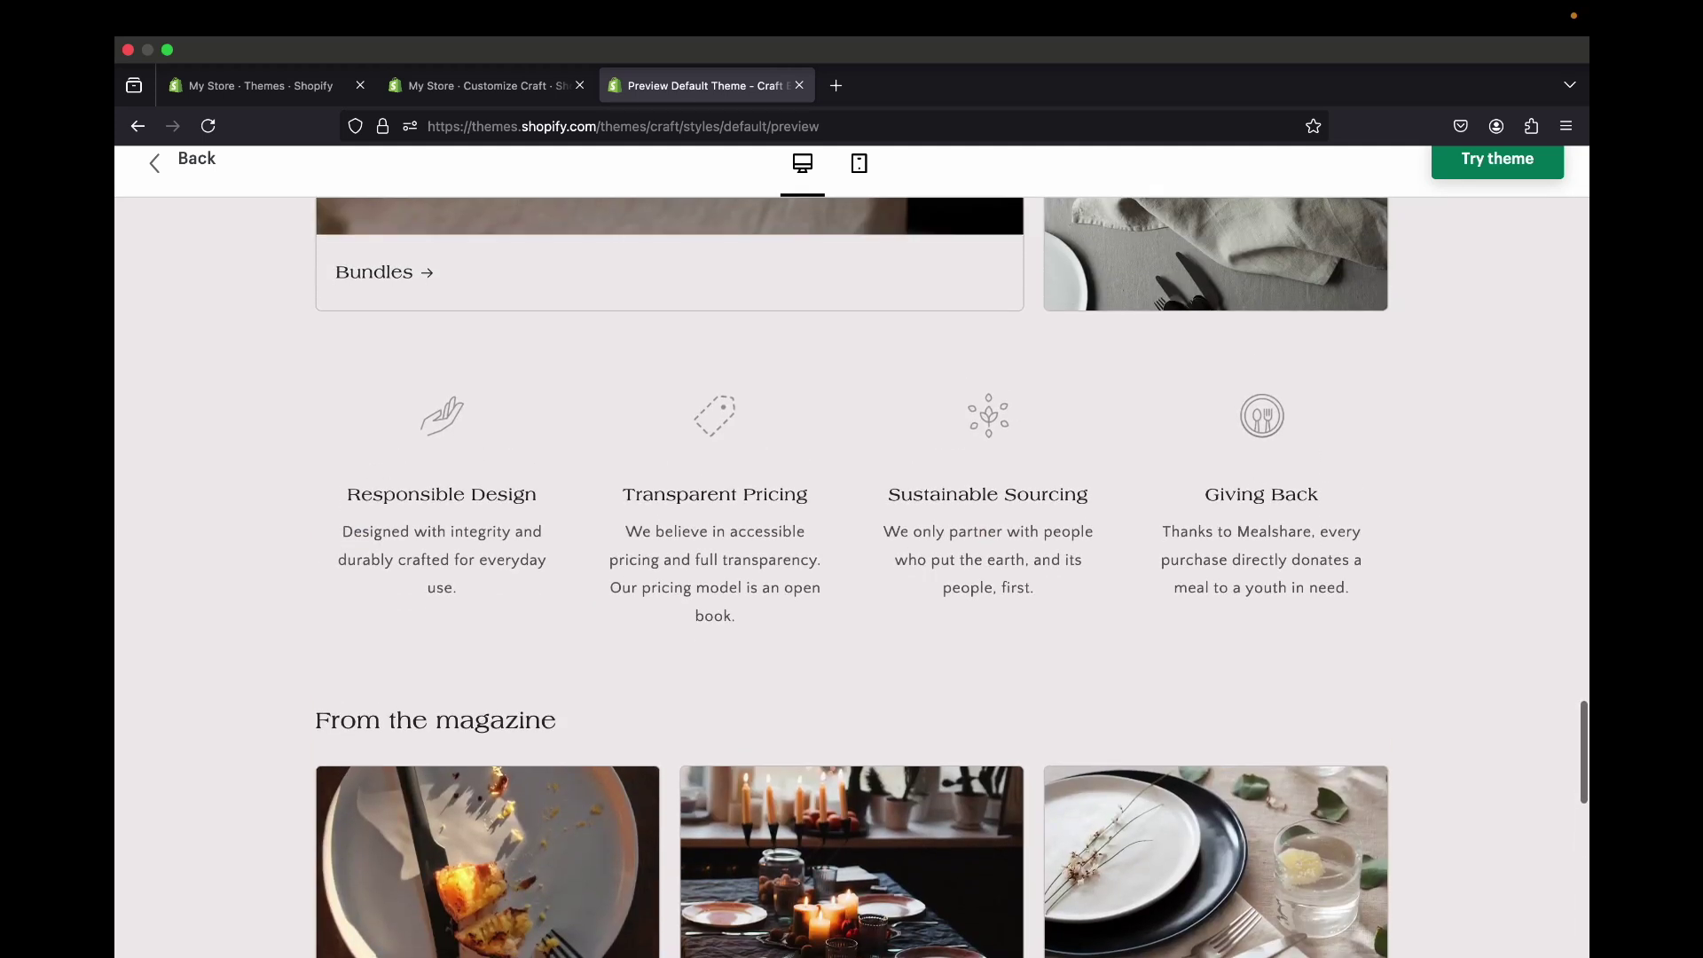
left_click(486, 85)
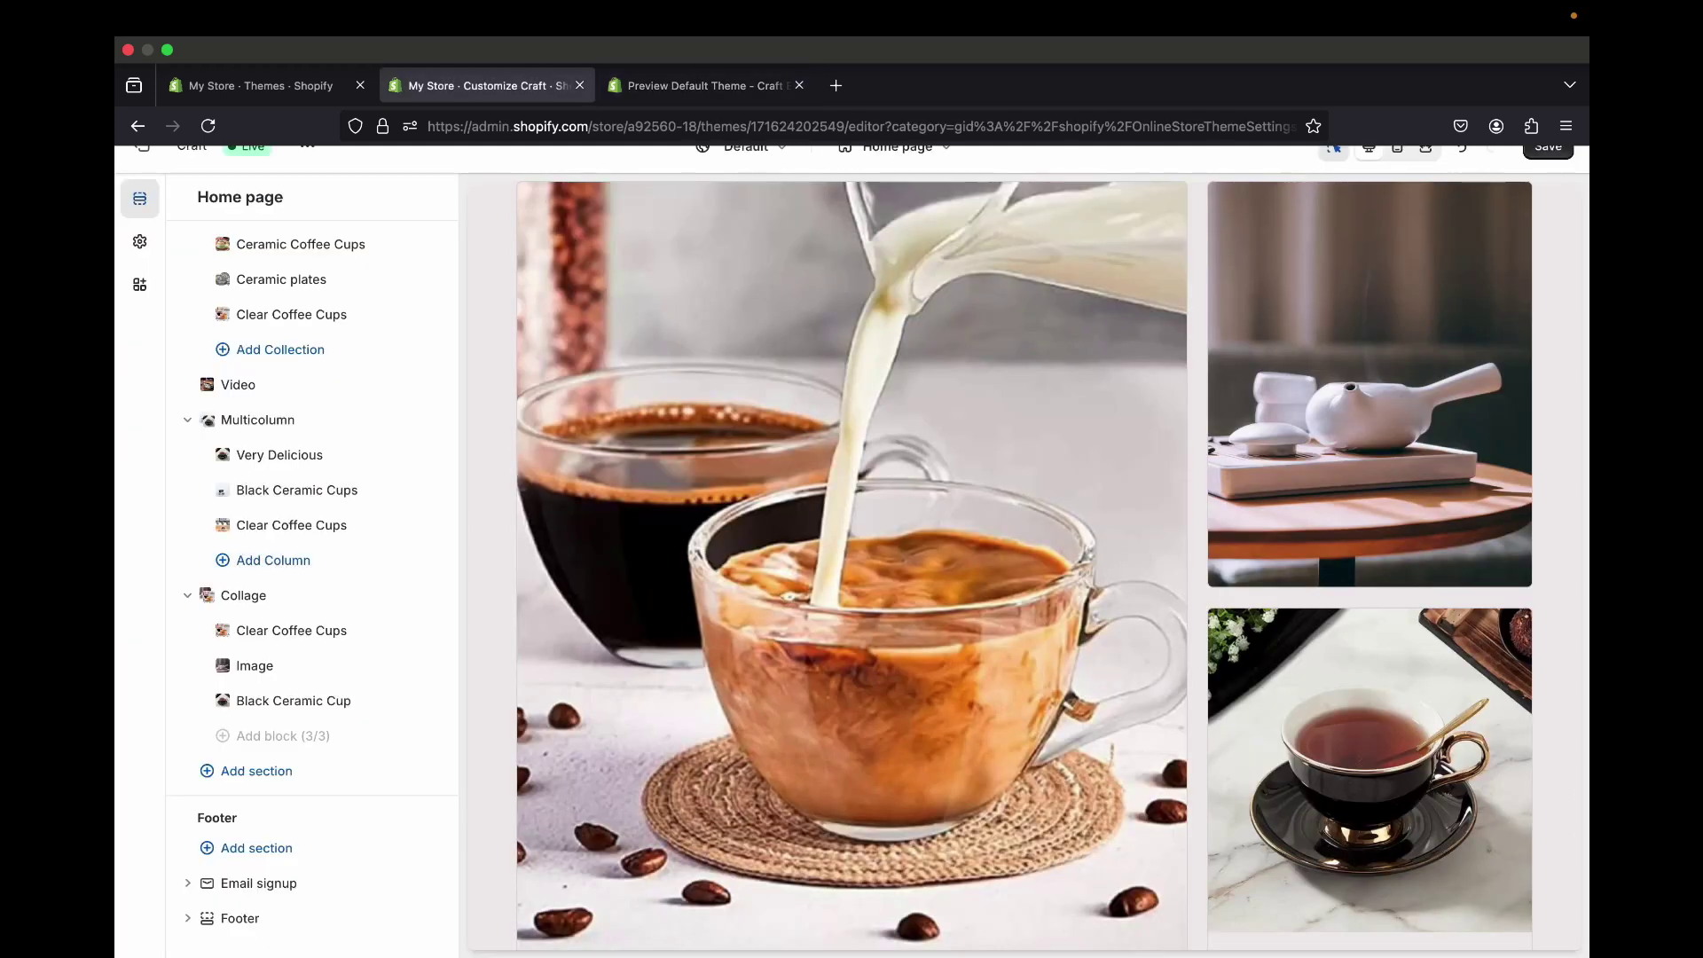
scroll(1025, 462, "down", 6)
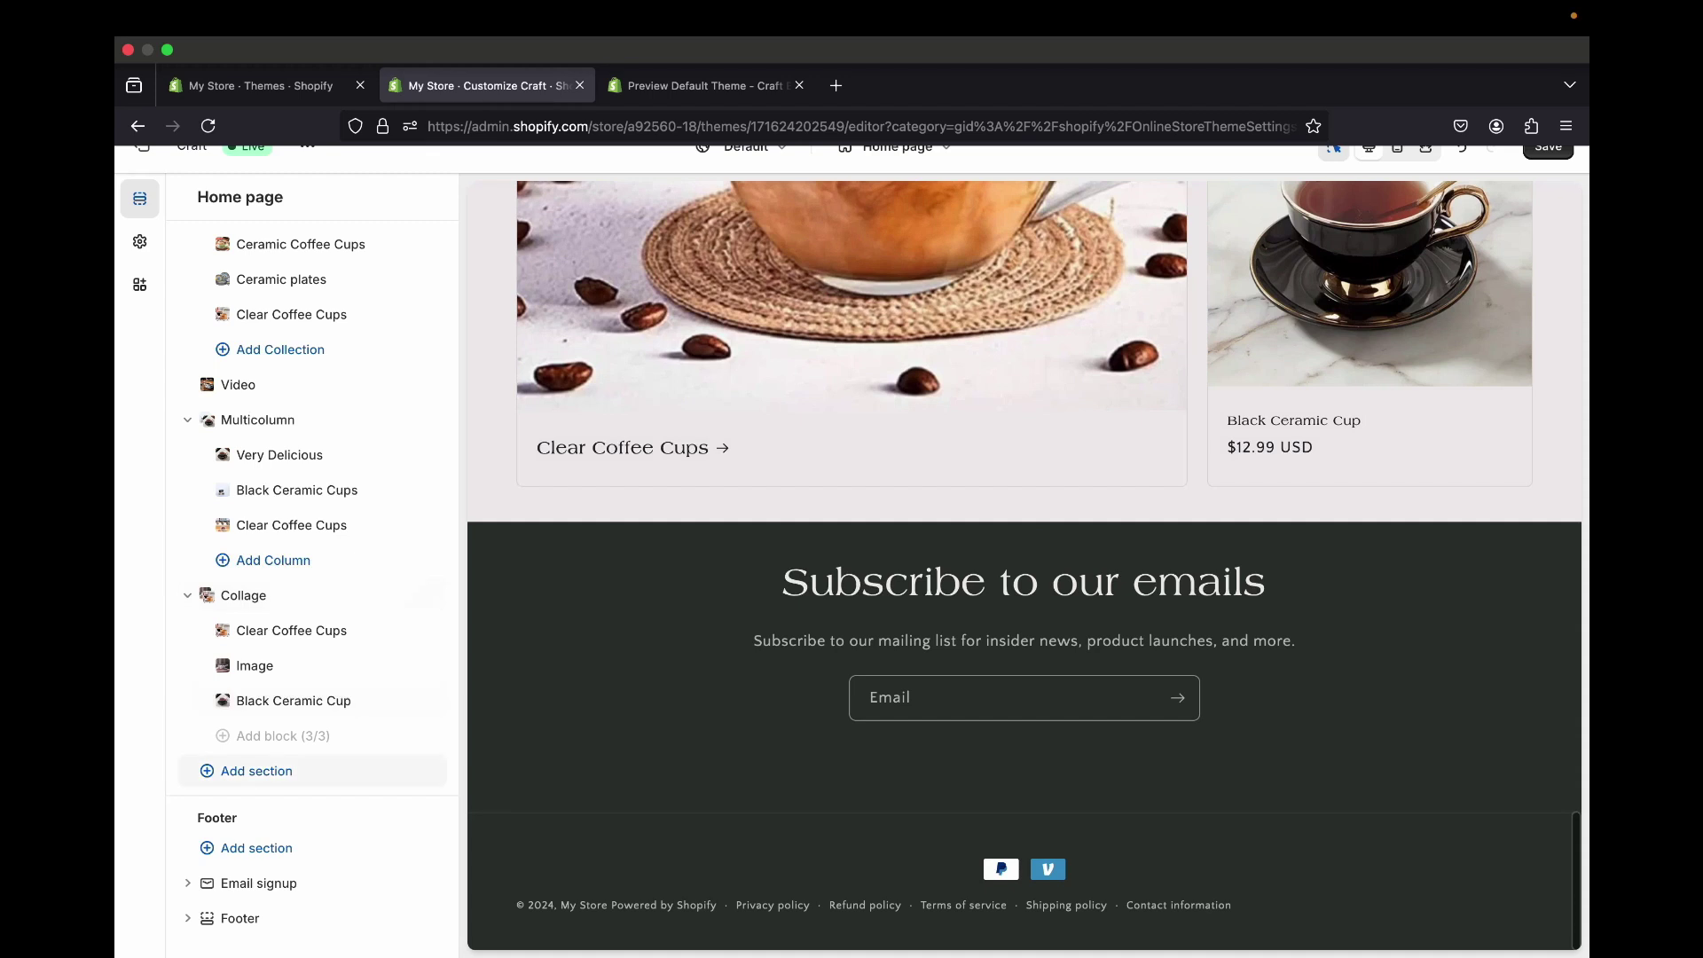
left_click(257, 770)
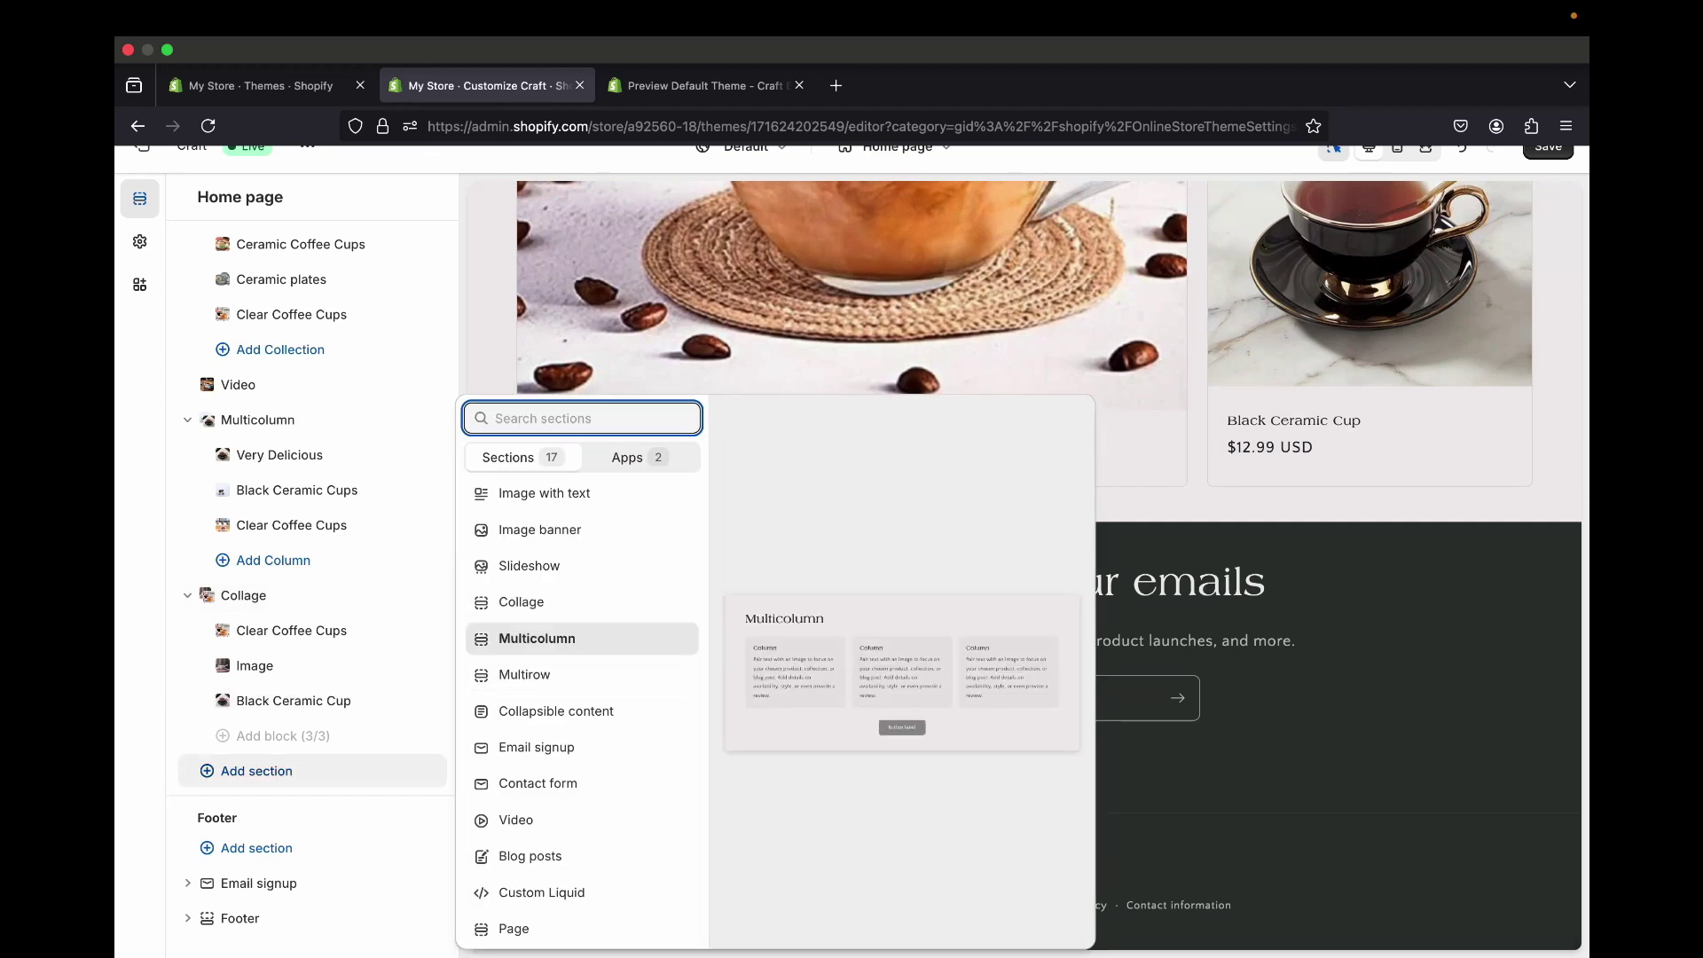
left_click(537, 638)
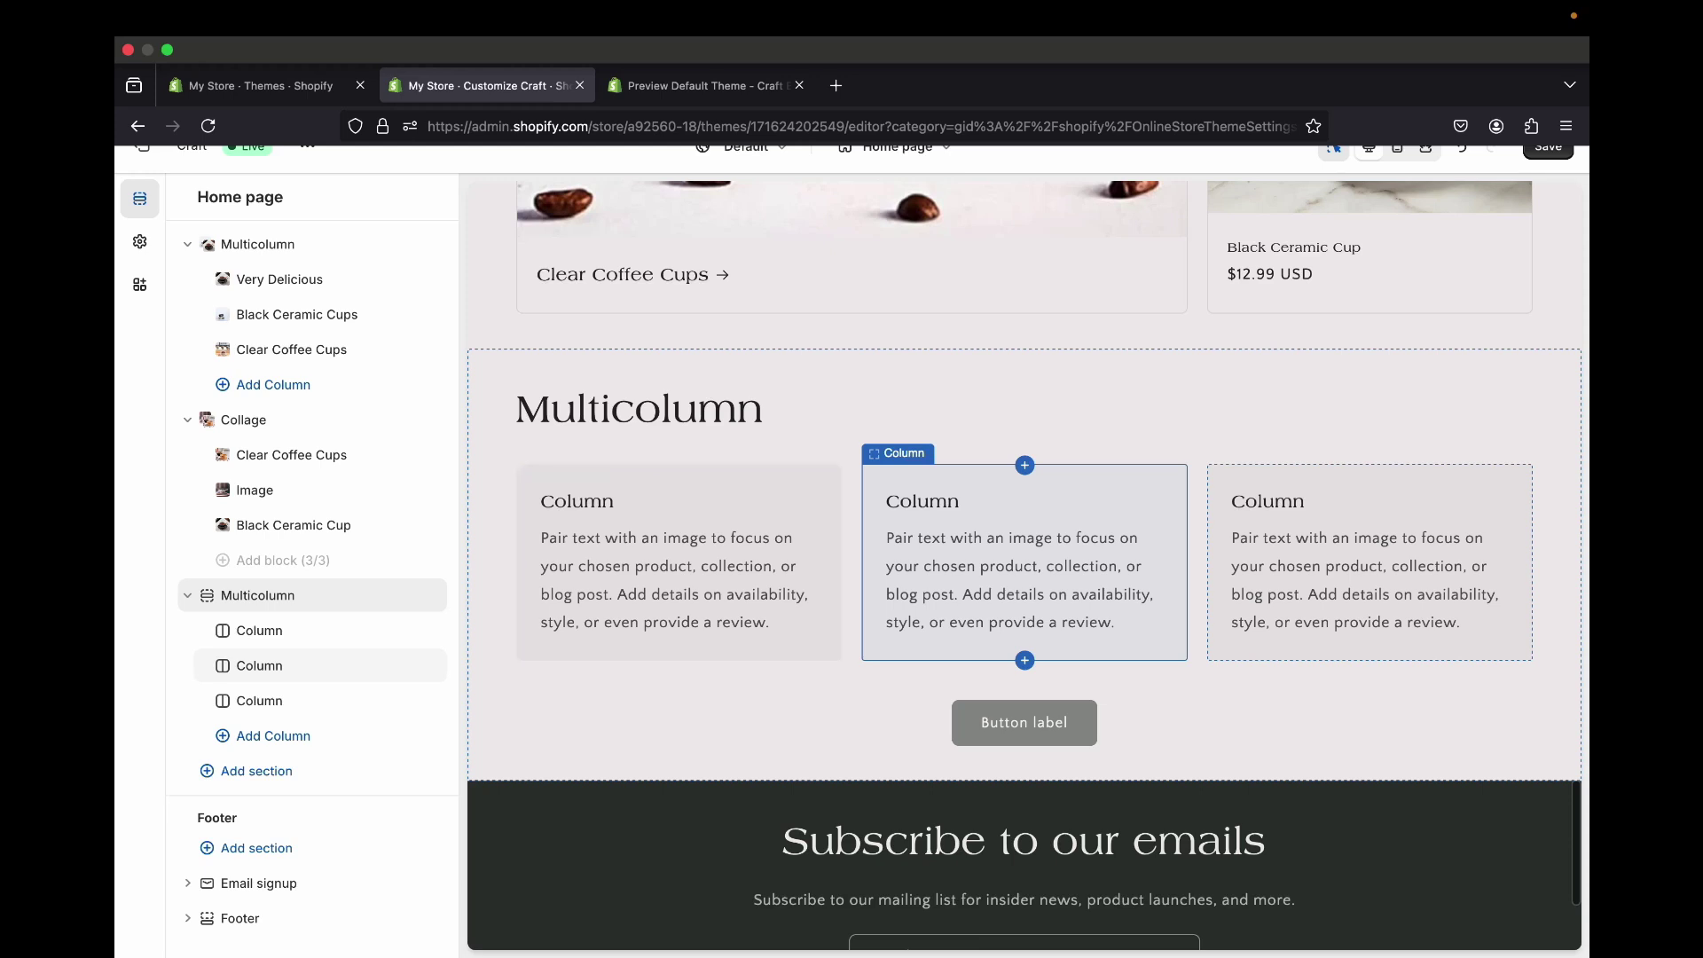
- Add a fourth column to the new Multicolumn section, comparing it with the Craft preview's layout
left_click(698, 85)
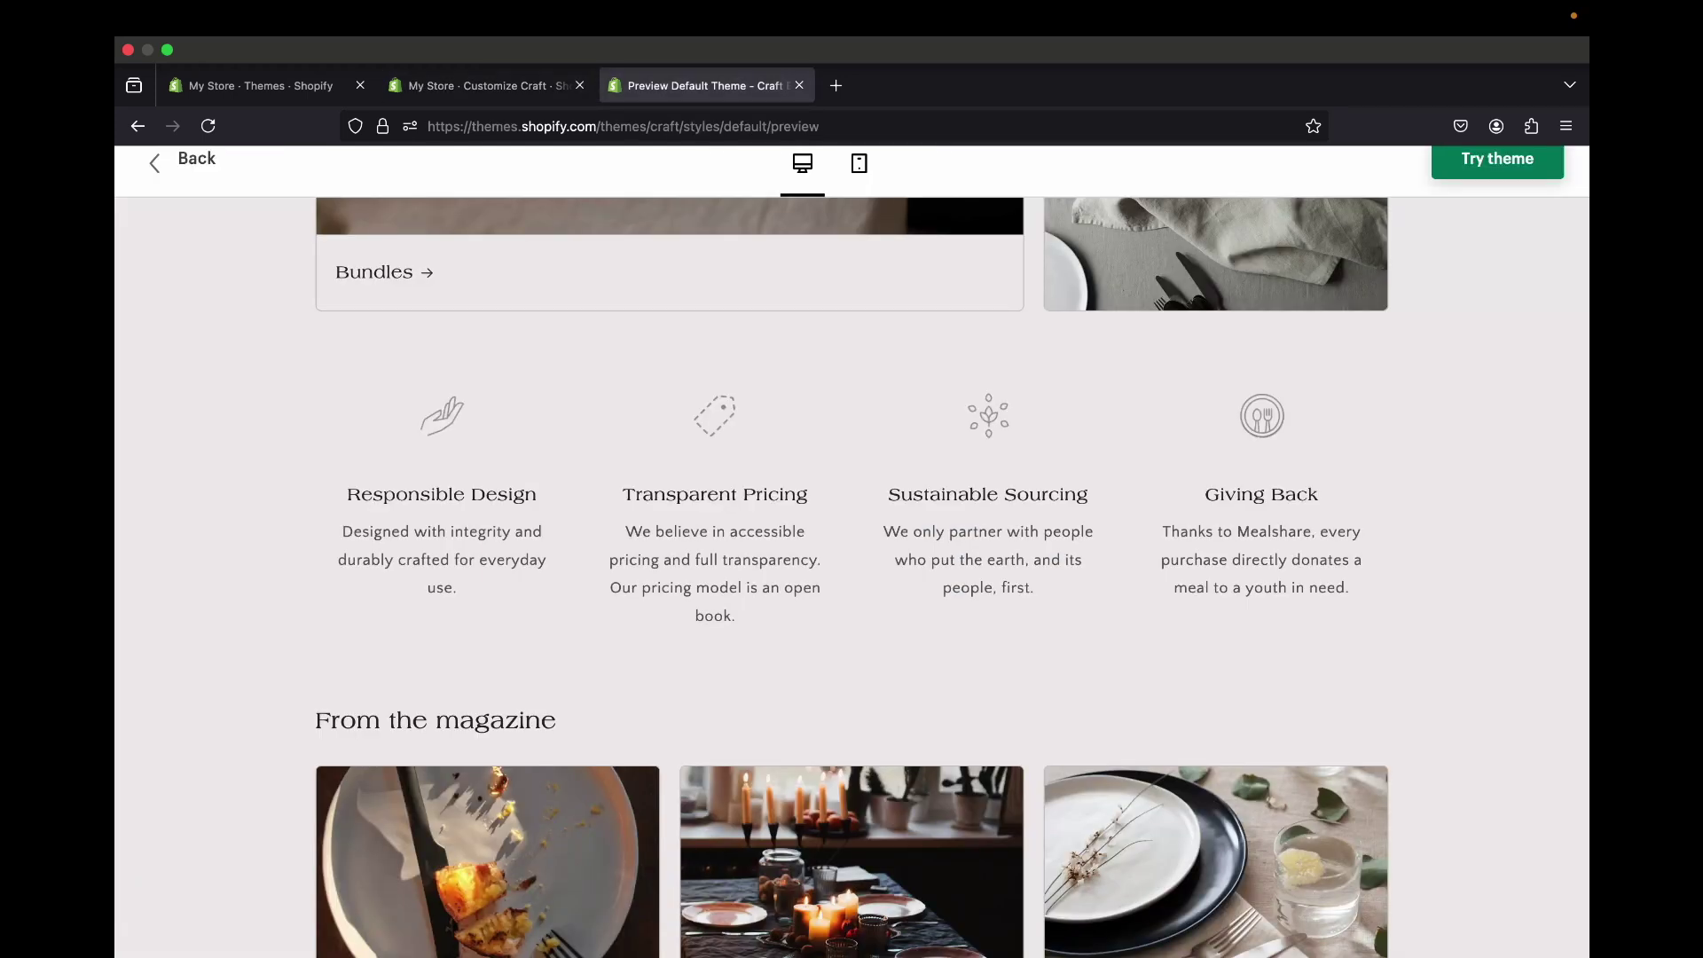
left_click(479, 85)
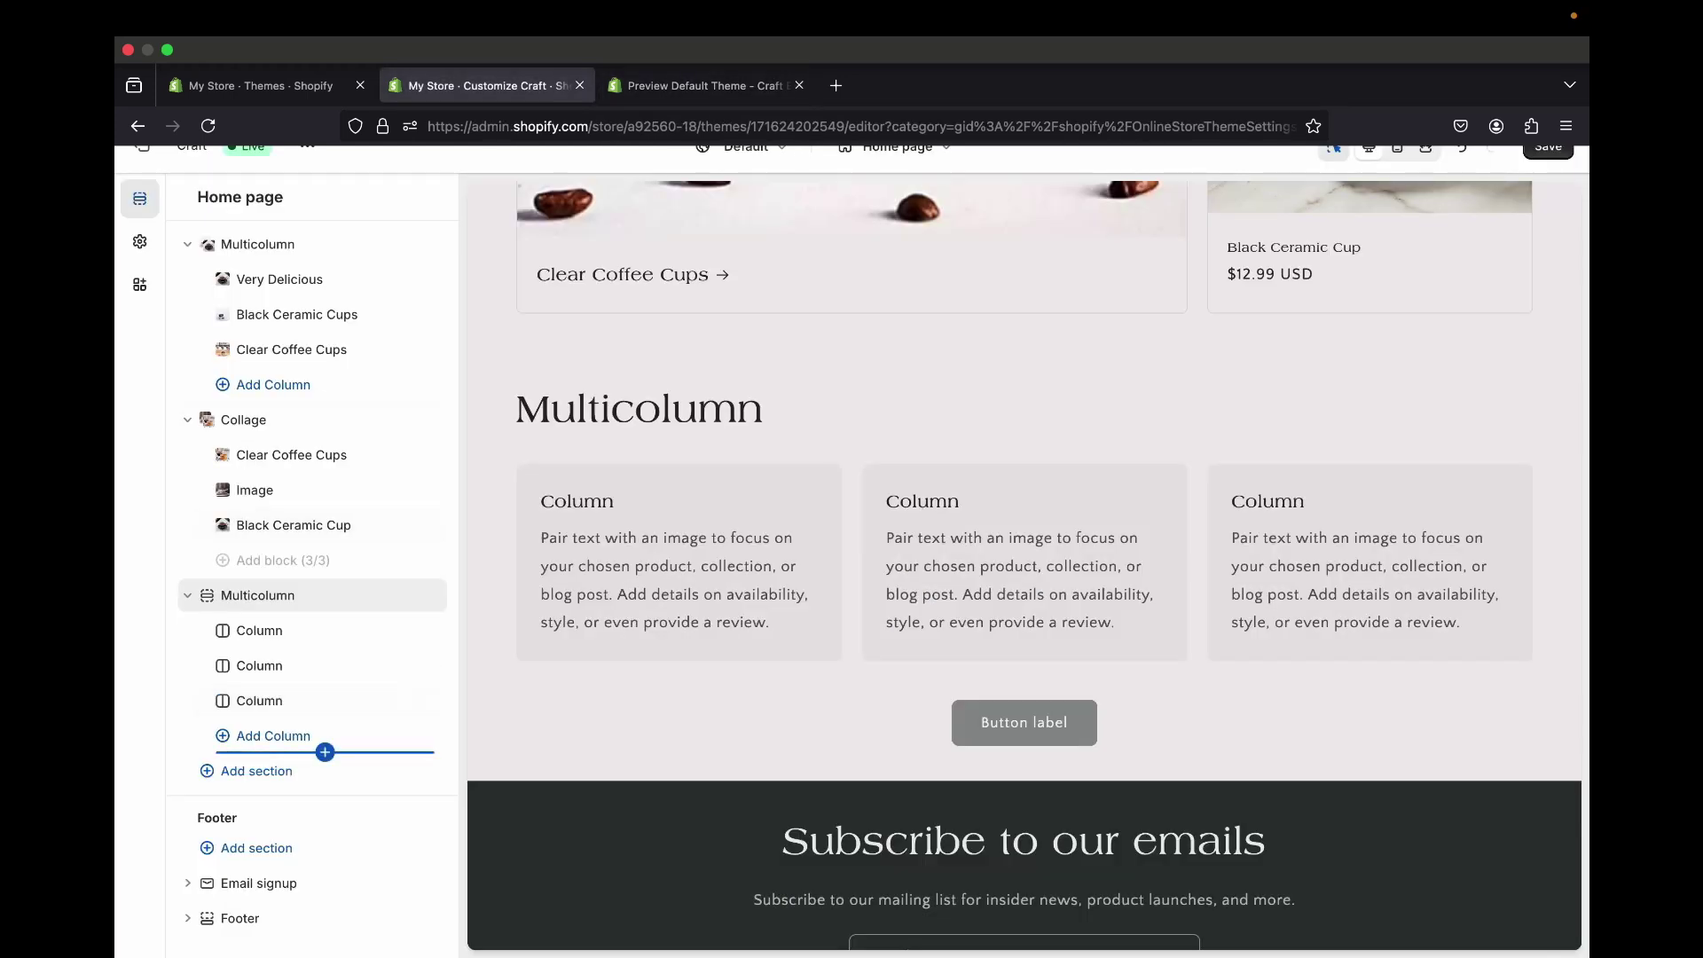
left_click(273, 736)
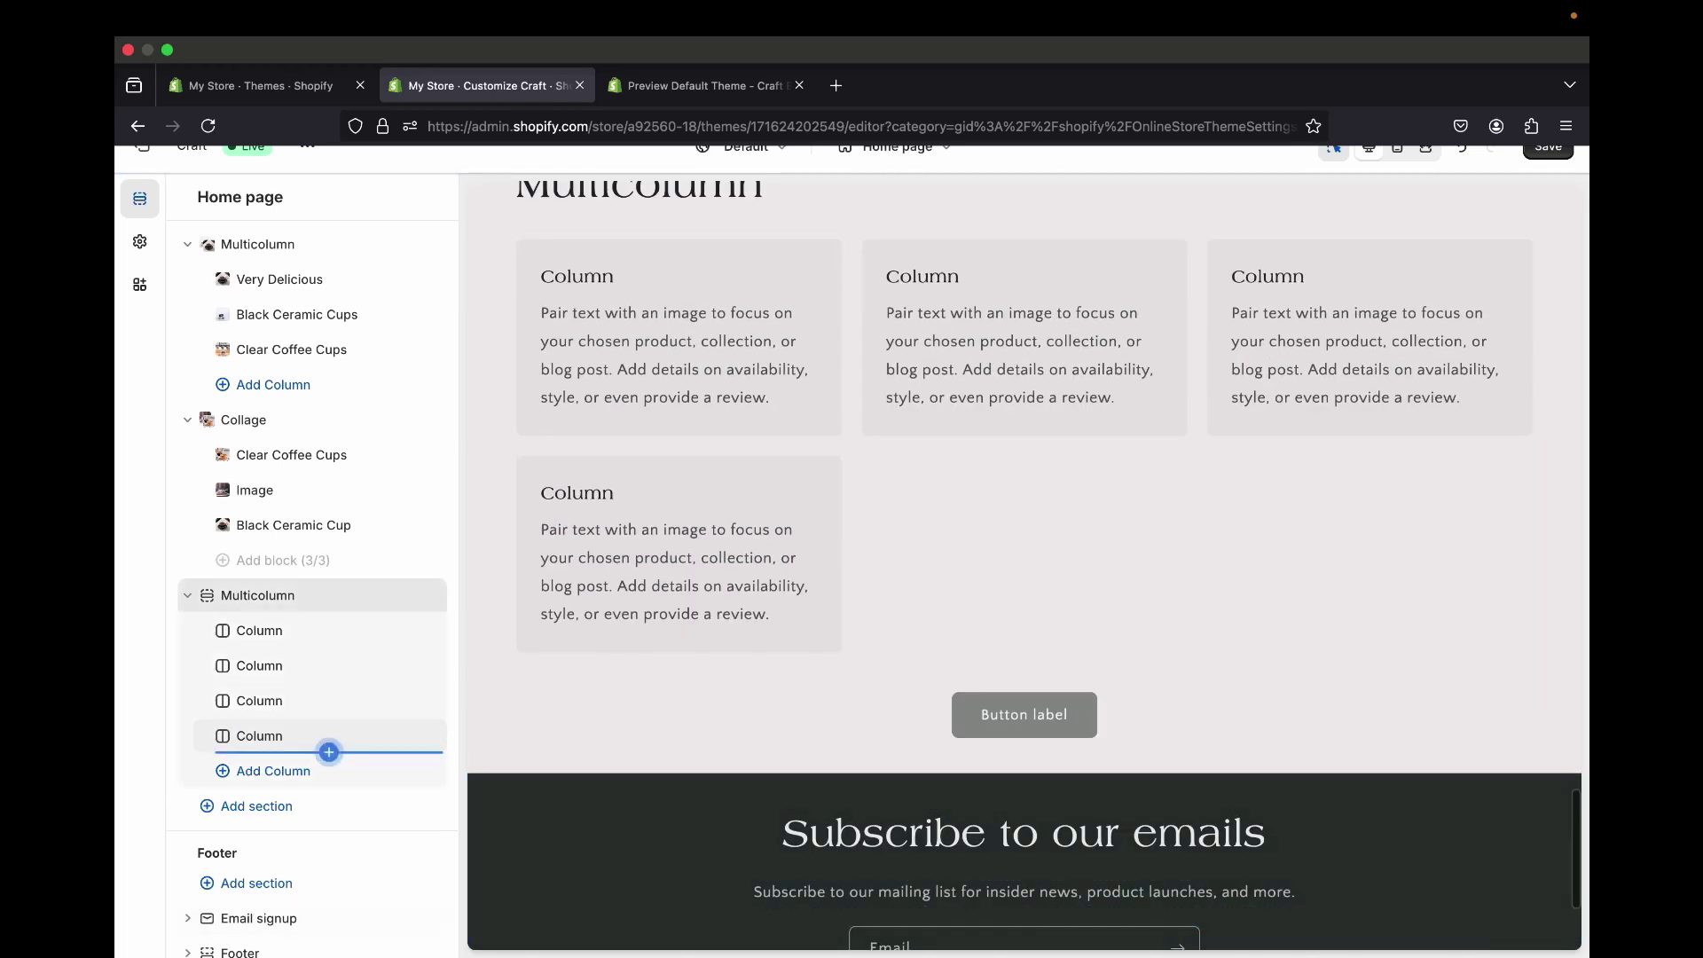
scroll(323, 763, "up", 1)
left_click(705, 85)
key("ctrl+shift+Tab")
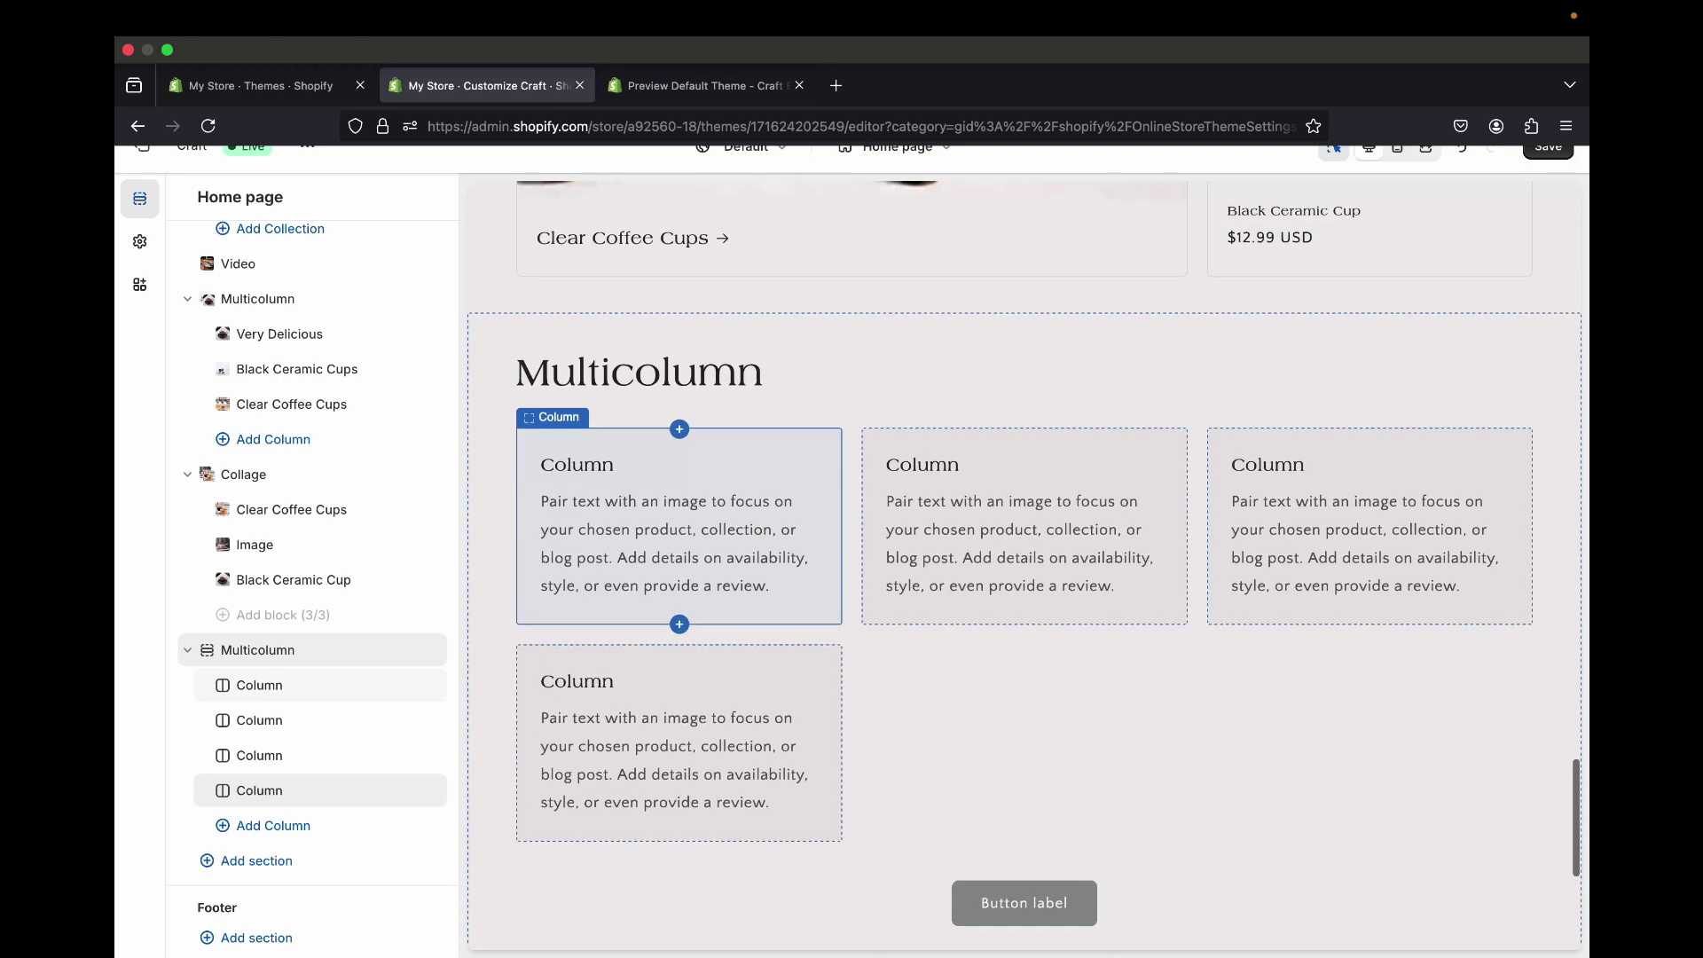
- Clear the heading of the new Multicolumn section and set its heading size to Small
left_click(257, 650)
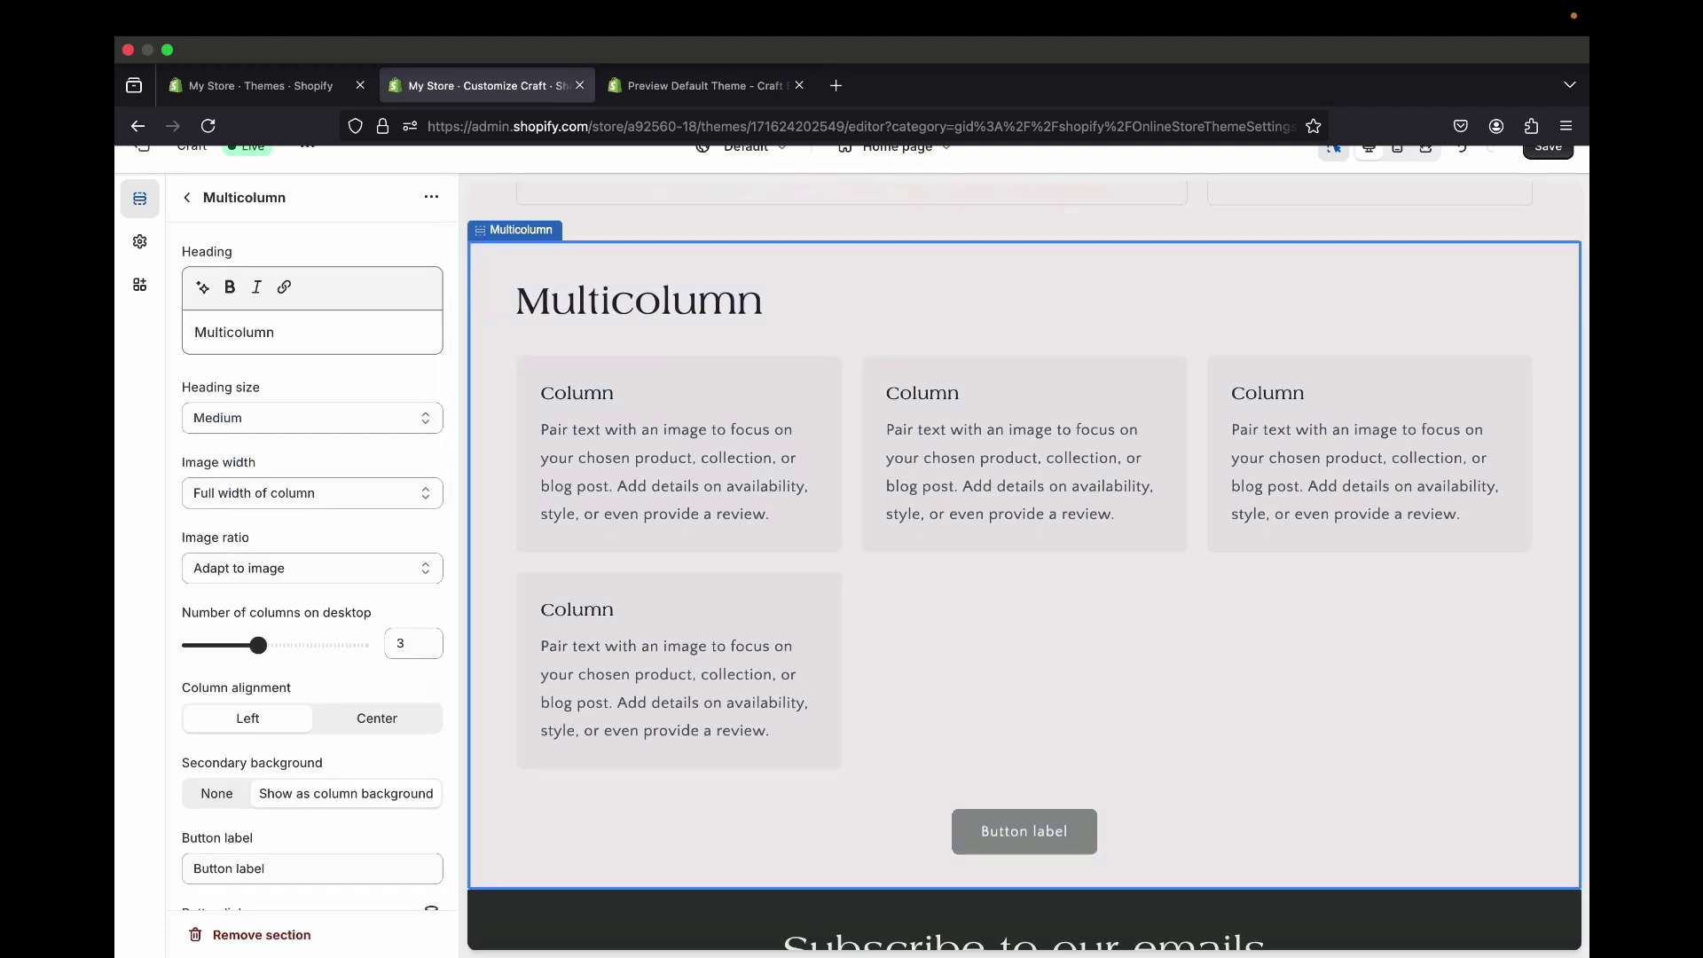
key("ctrl+a")
key("BackSpace")
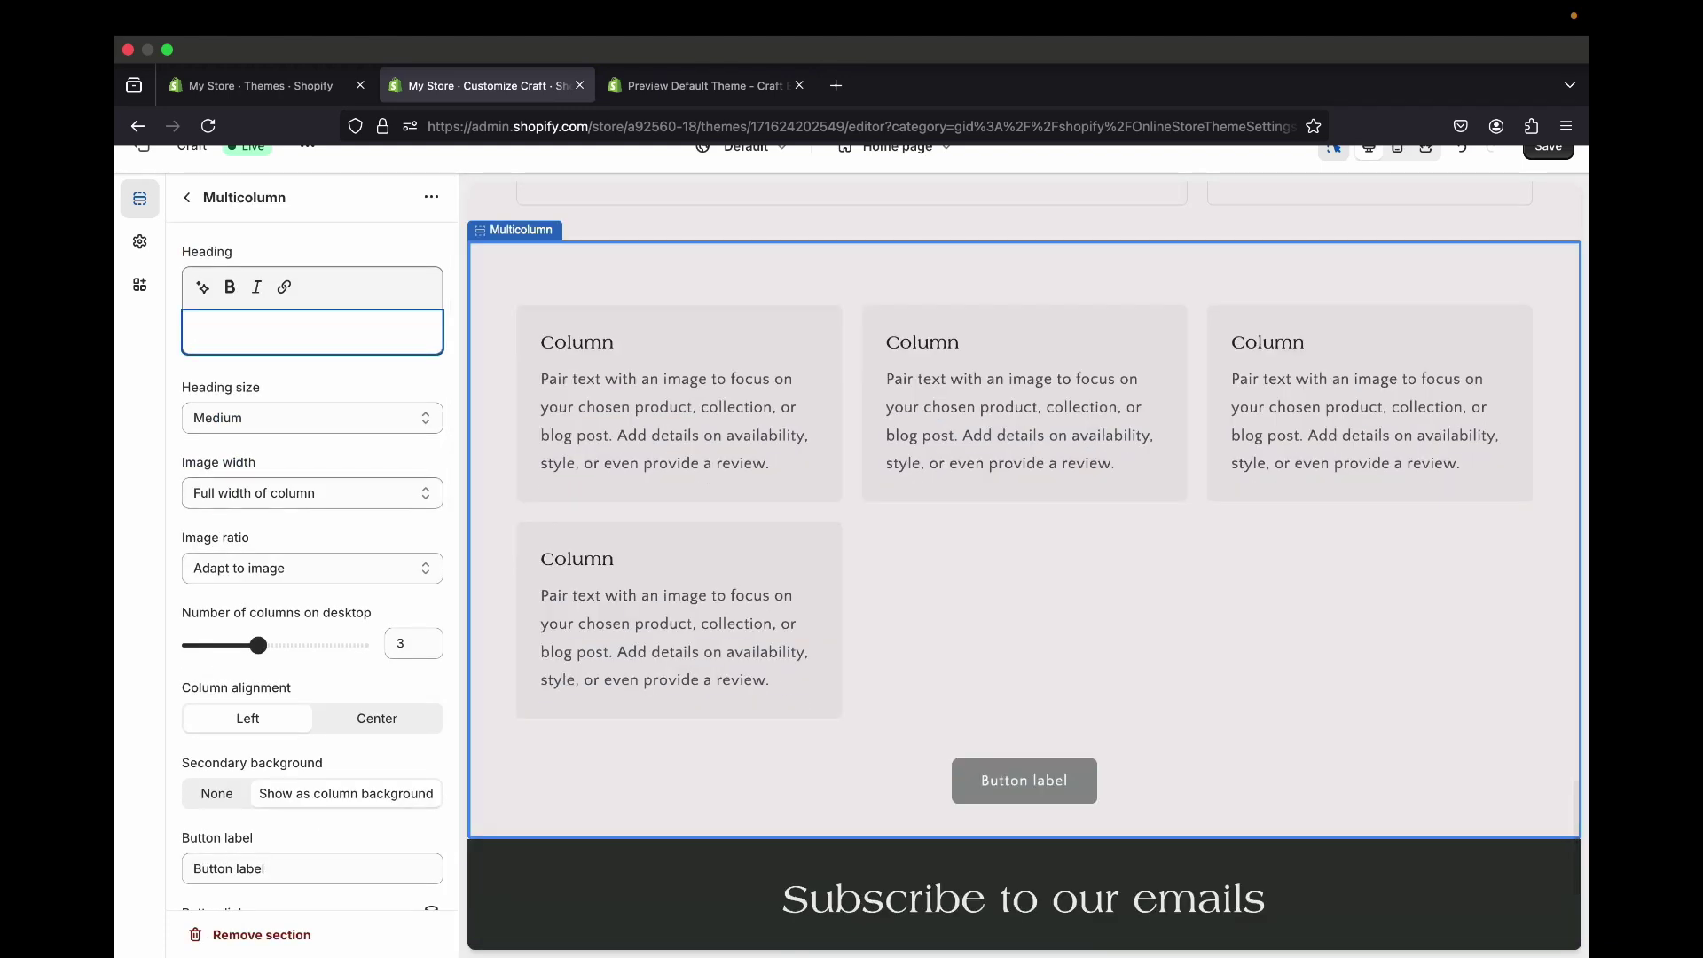
- Replace the first column's heading with "Responsible Design" and give the column the a-ruby-red-flower image
left_click(678, 402)
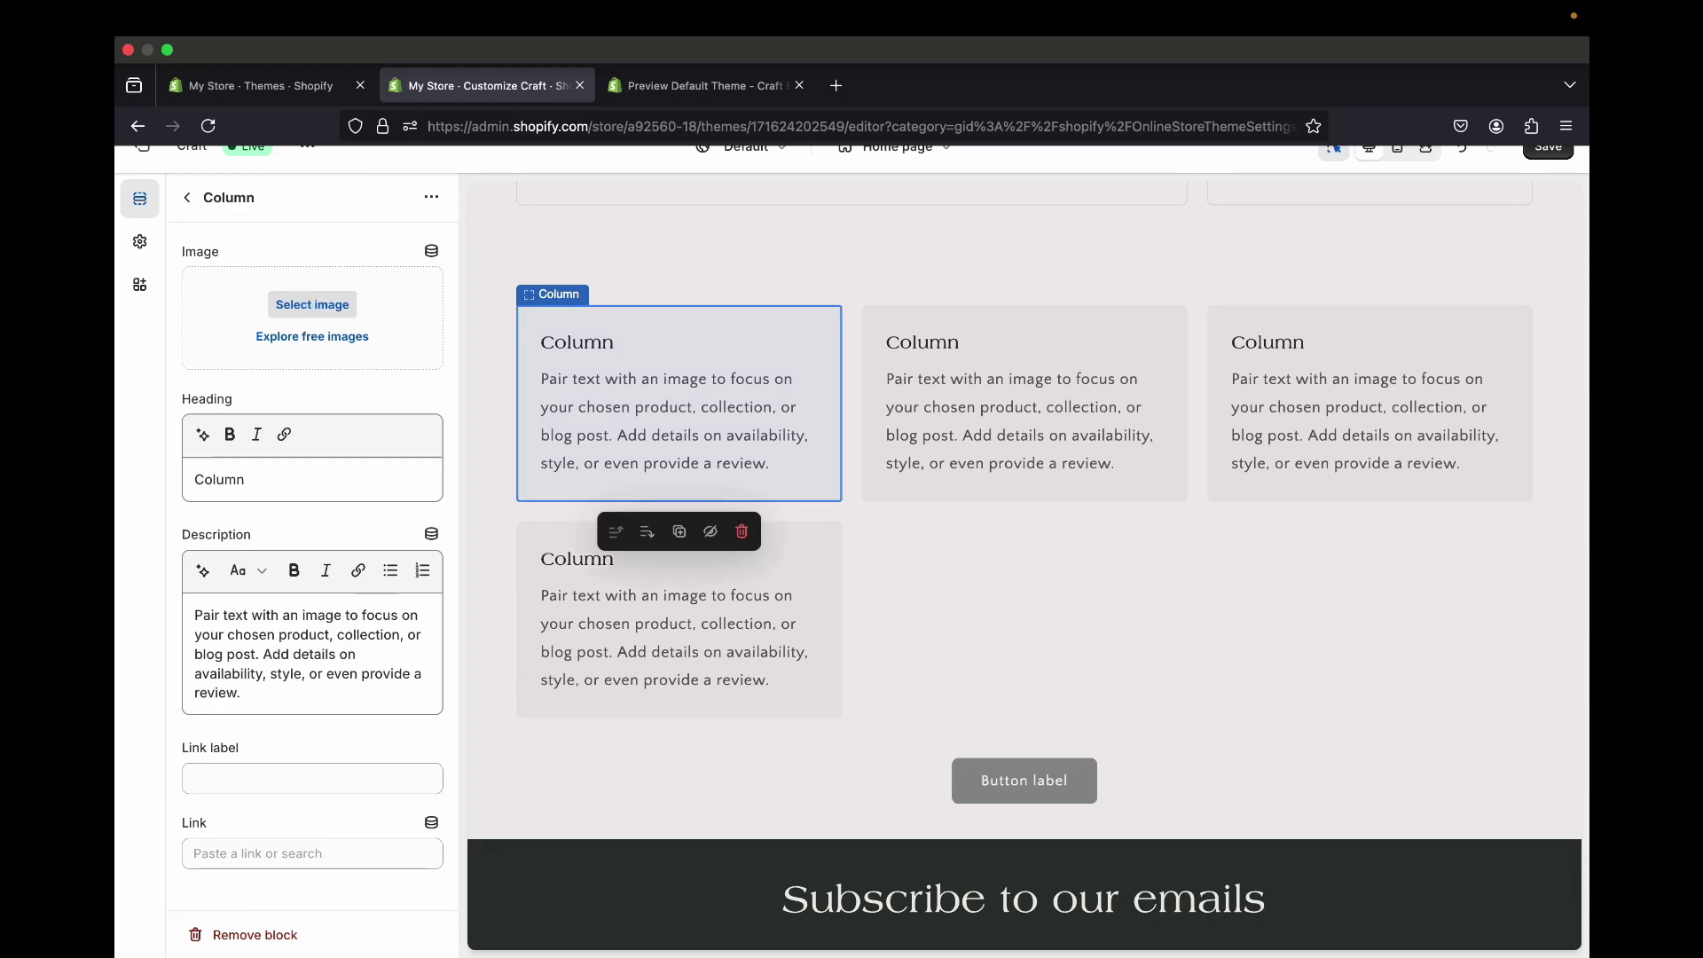
double_click(219, 480)
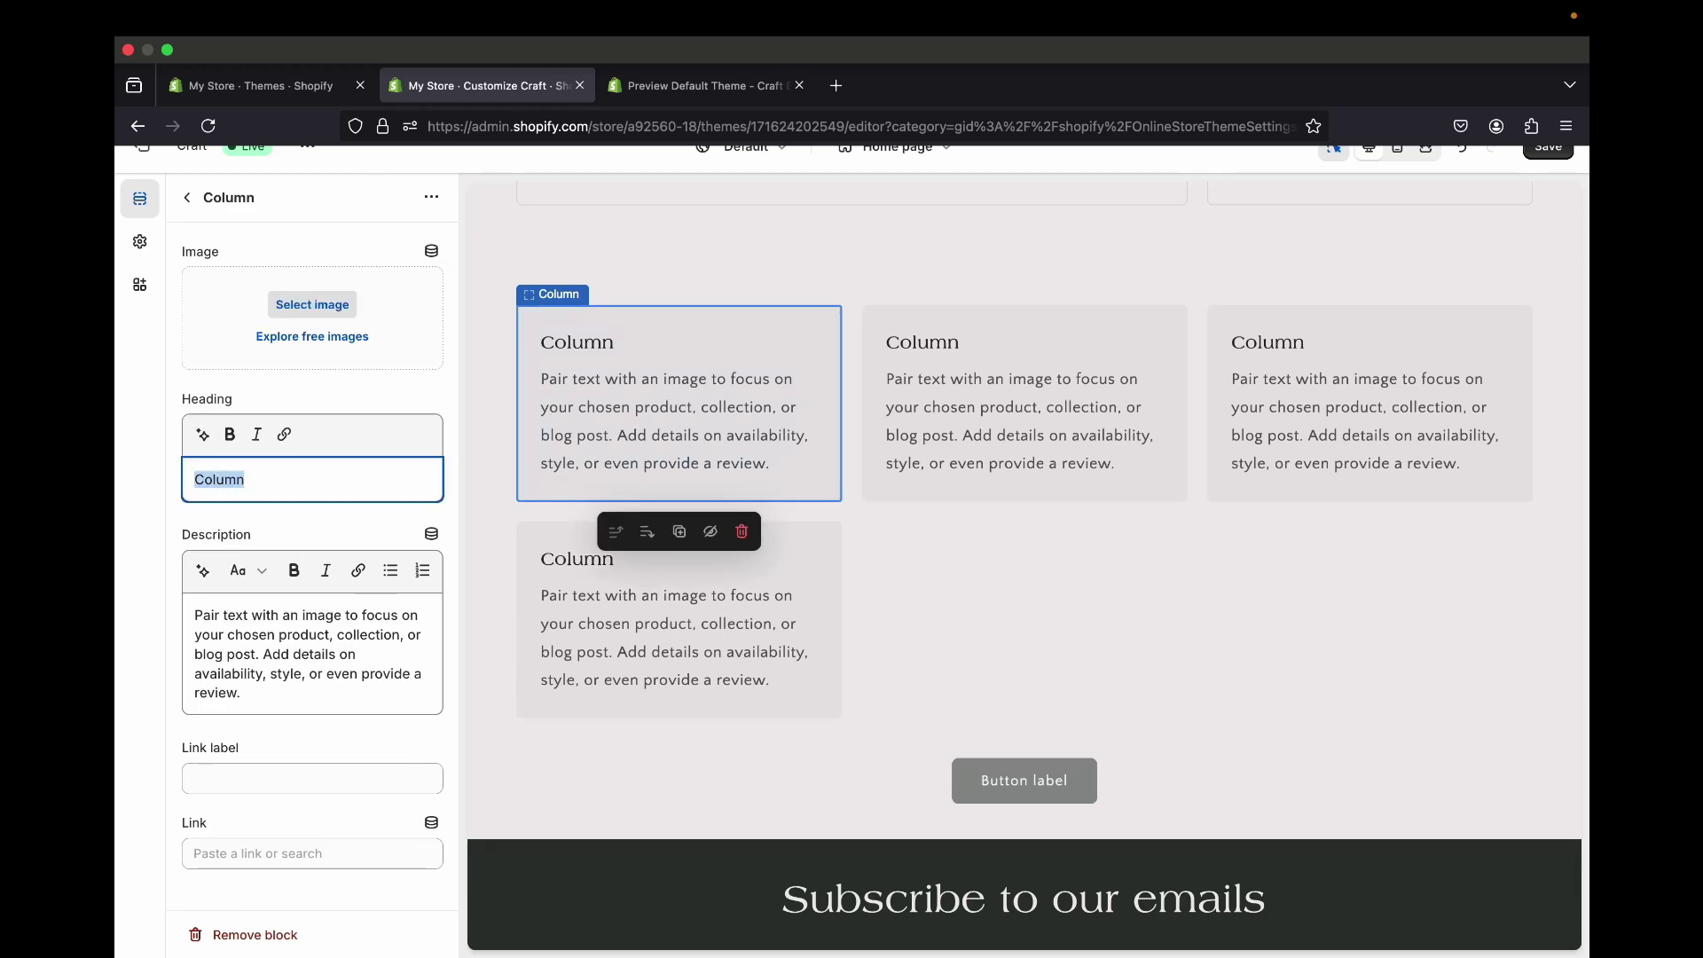
right_click(229, 478)
left_click(268, 586)
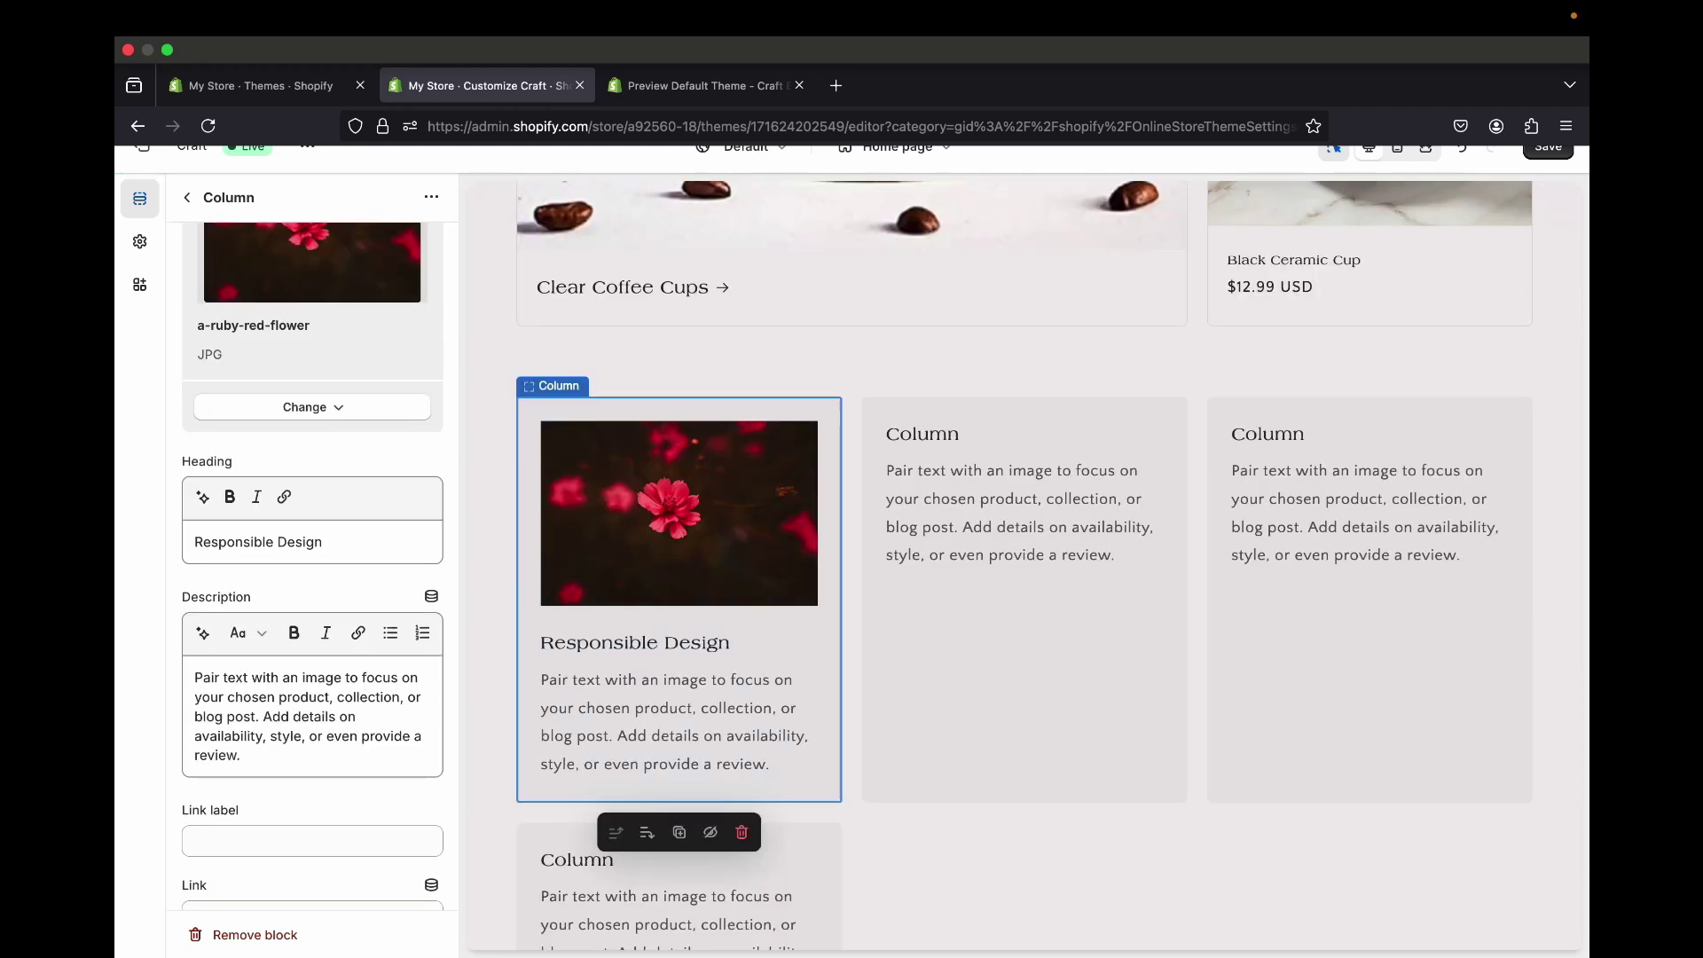
scroll(320, 568, "down", 2)
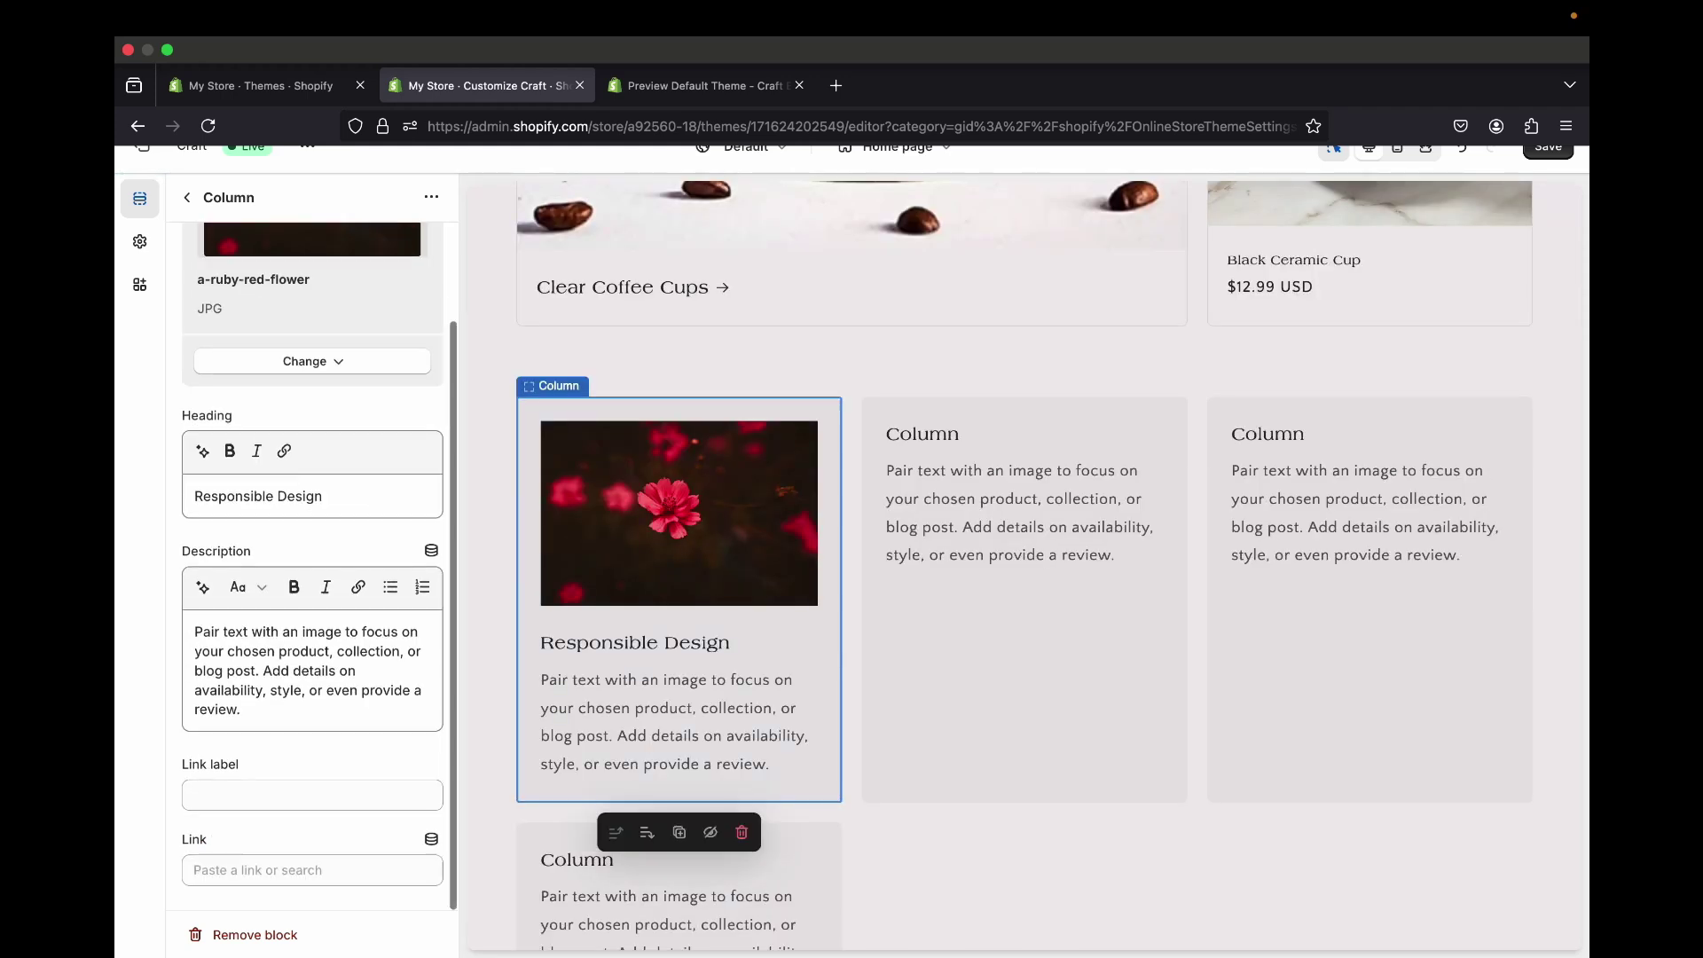
- Examine the "From the magazine" section below the four columns in the Craft preview and return to the theme editor
left_click(706, 86)
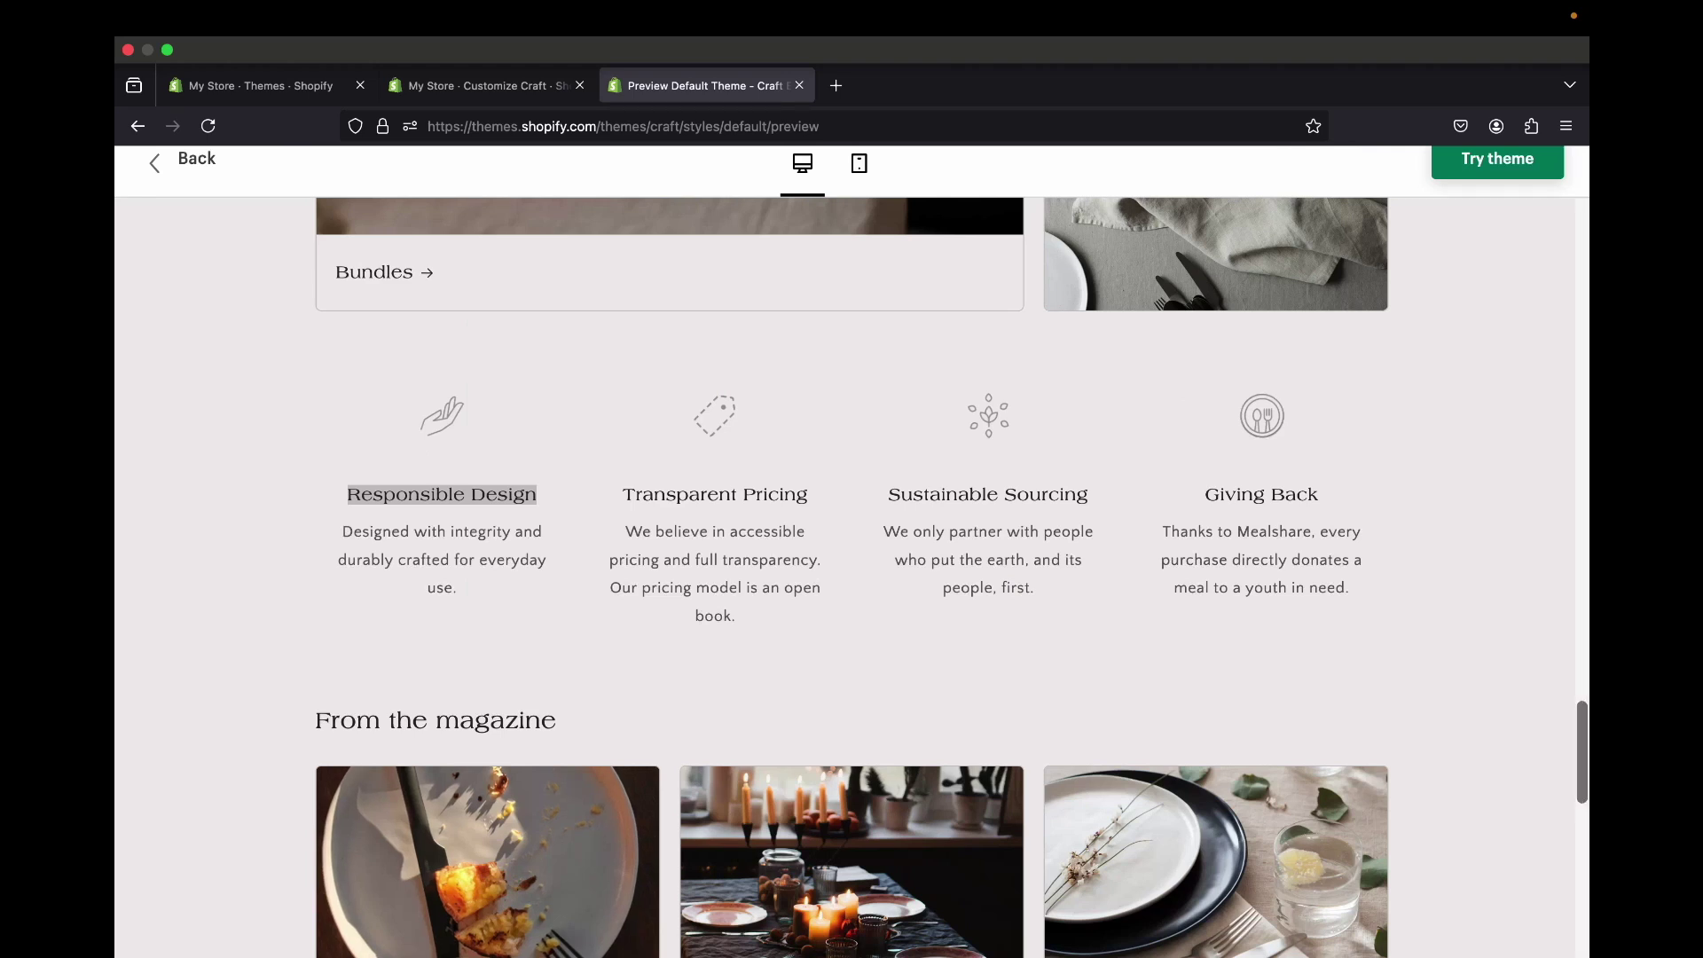
scroll(488, 621, "down", 5)
scroll(488, 621, "up", 1)
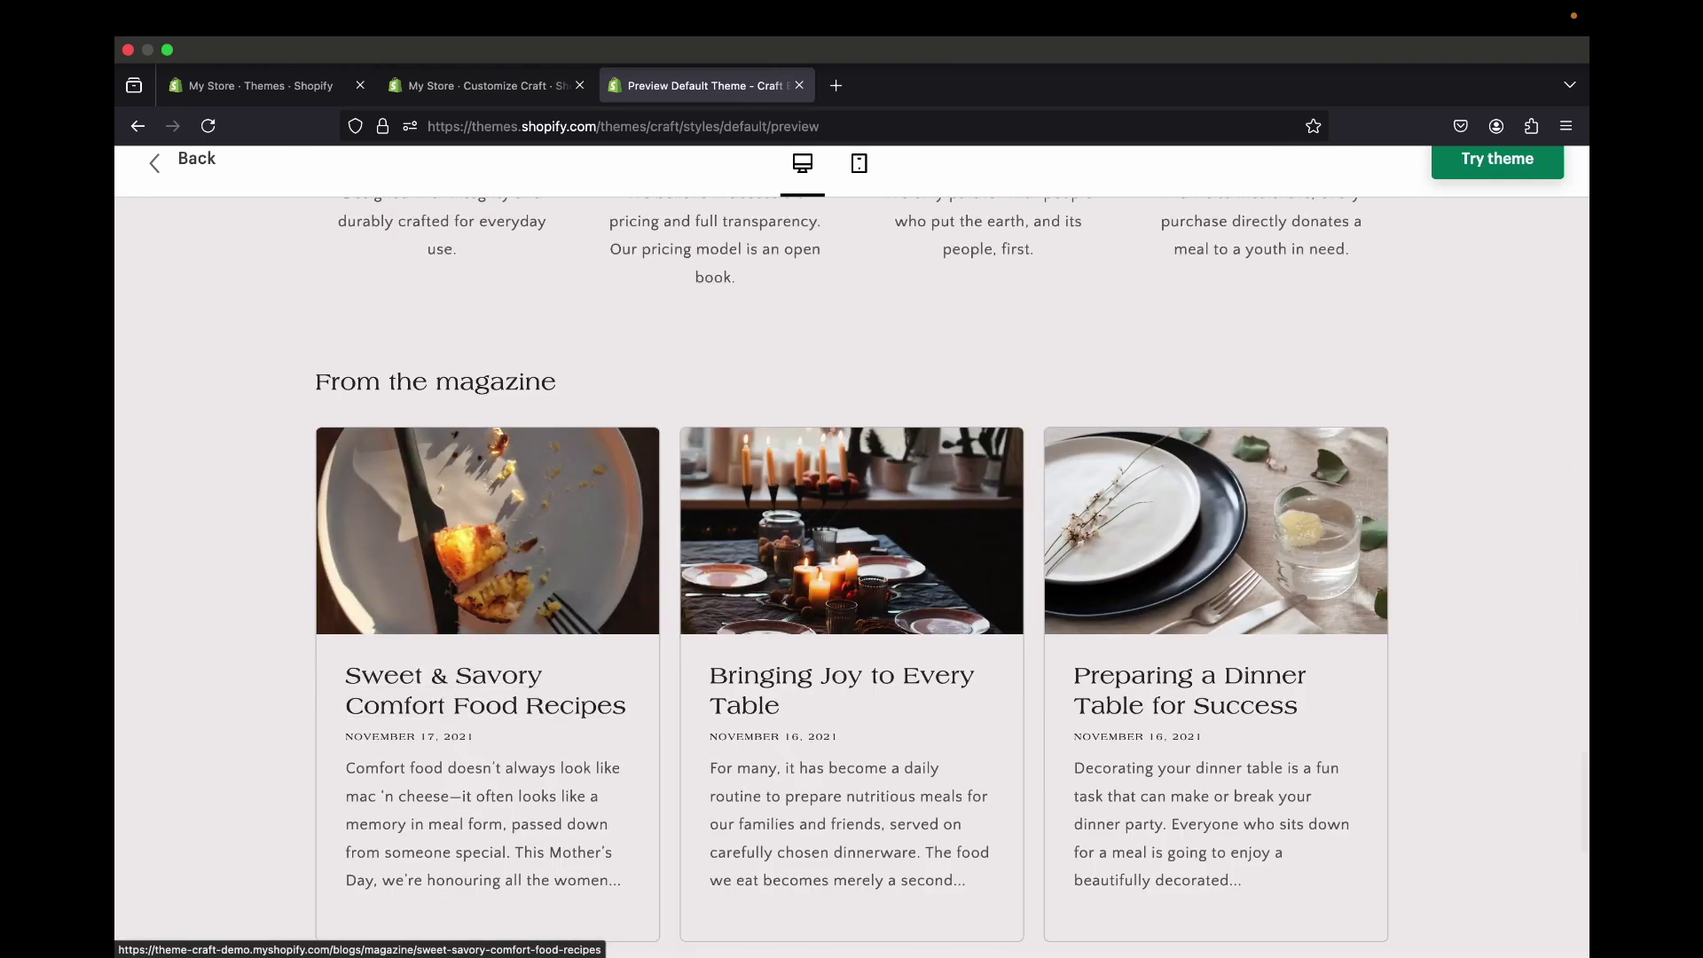
scroll(742, 327, "up", 2)
scroll(742, 327, "down", 1)
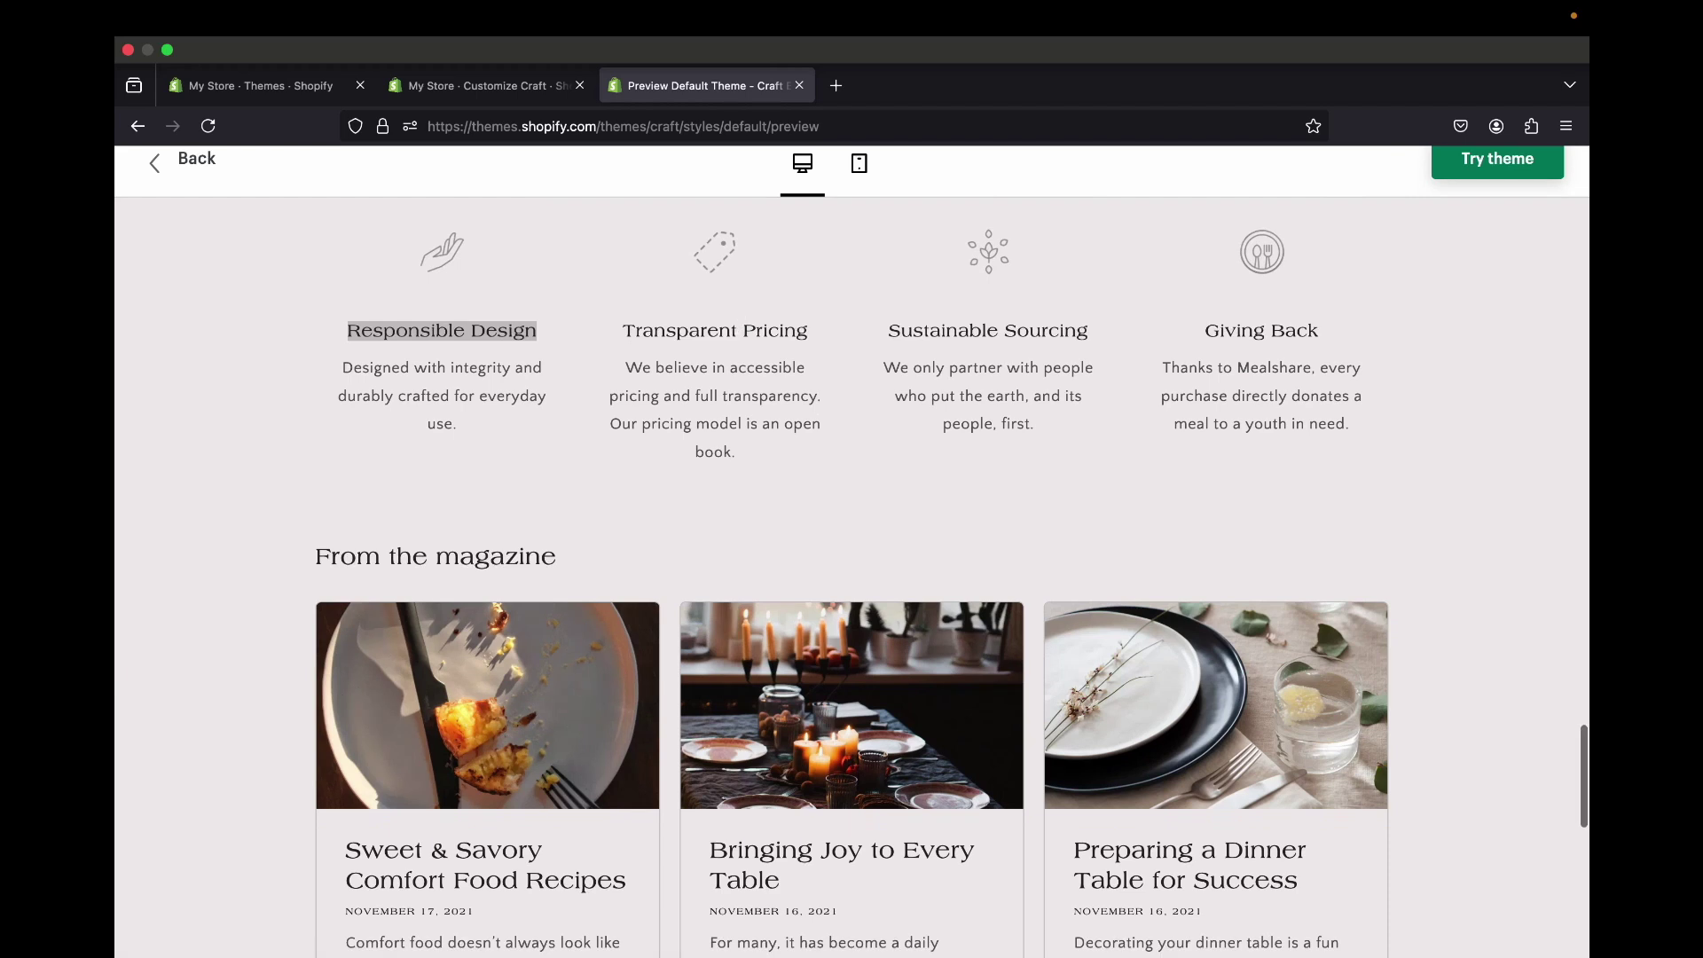
scroll(488, 692, "down", 2)
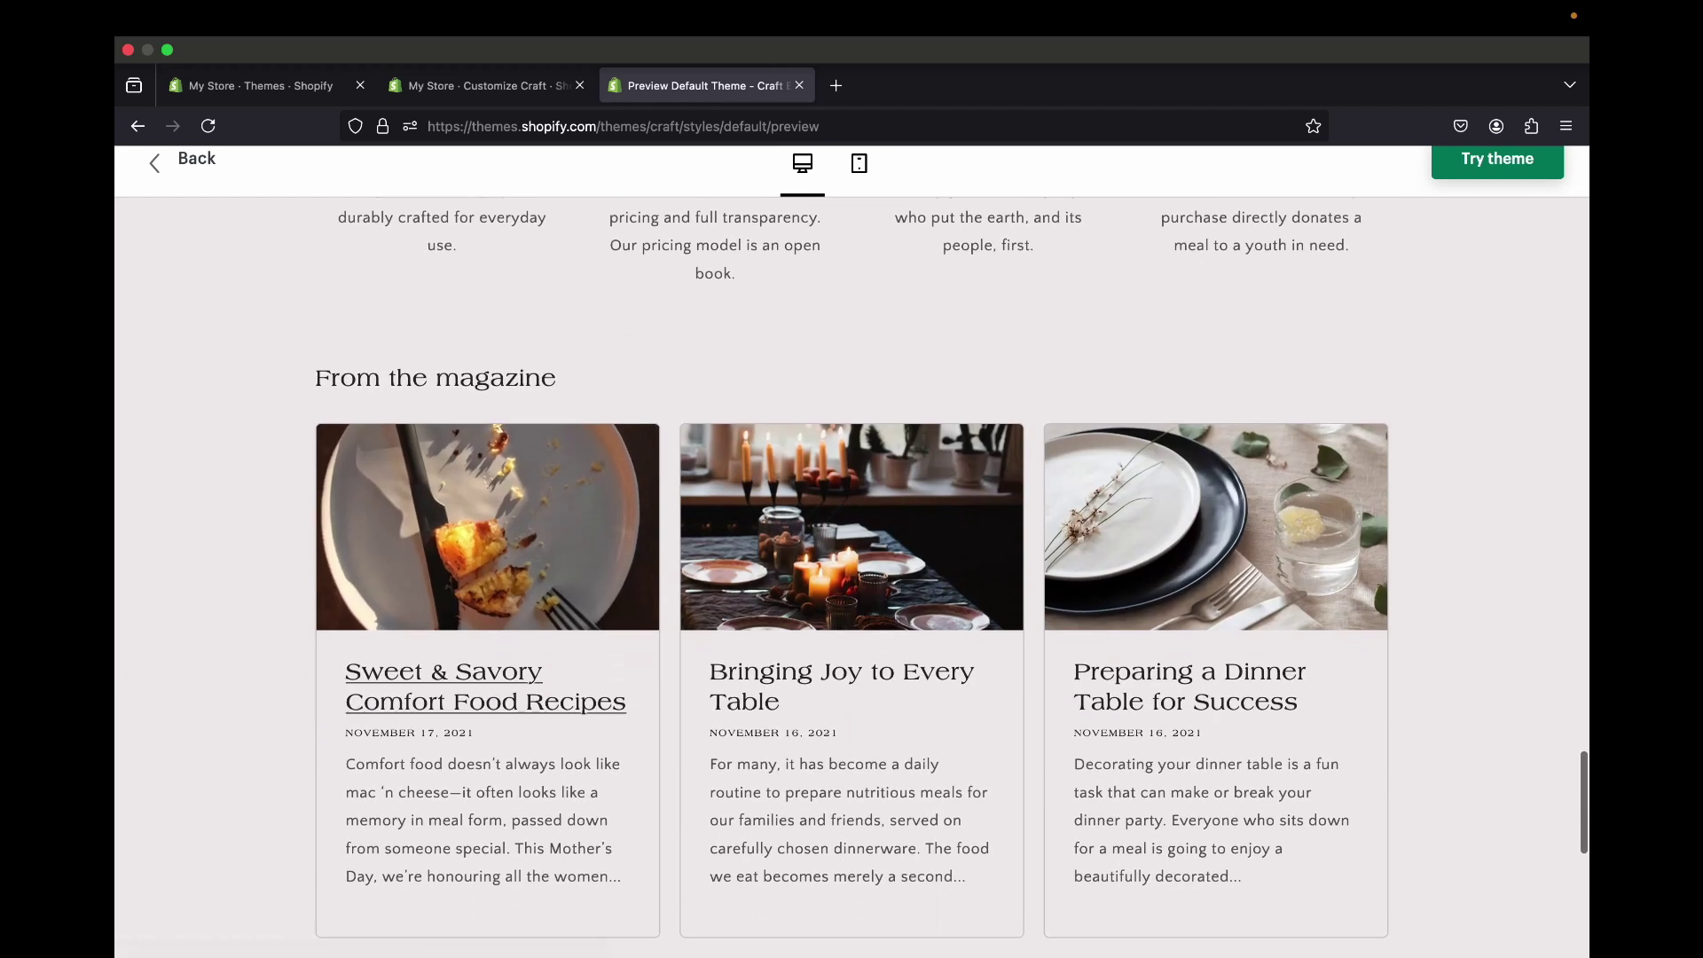
scroll(488, 621, "down", 1)
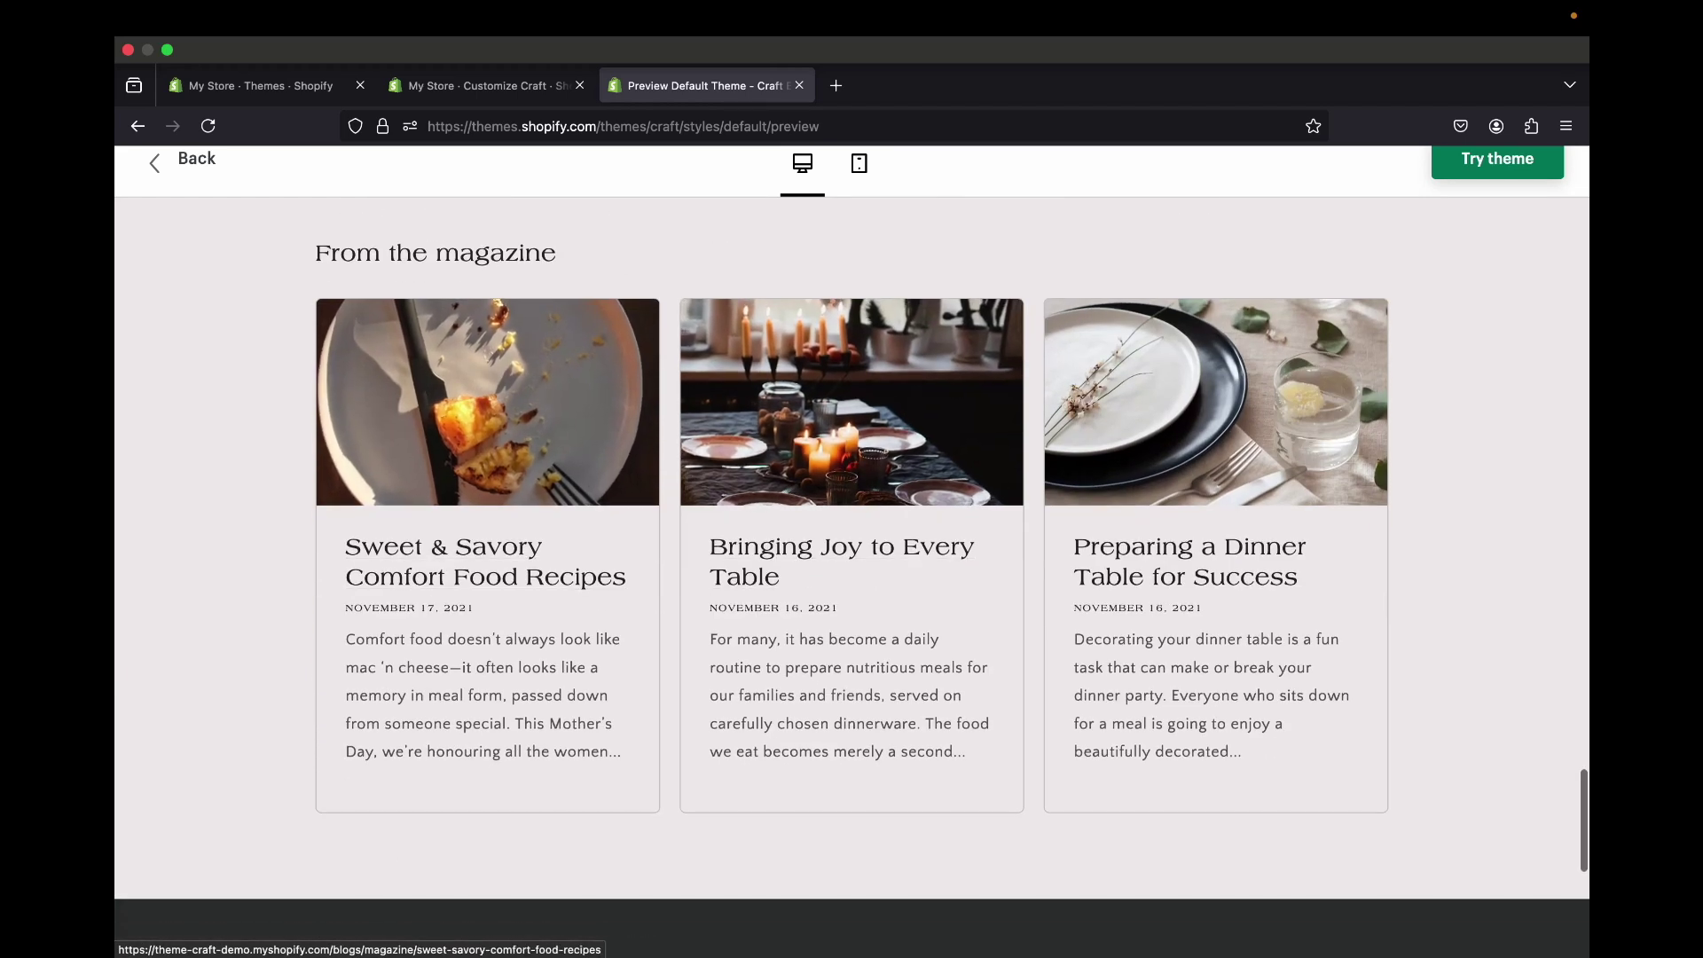
left_click(484, 85)
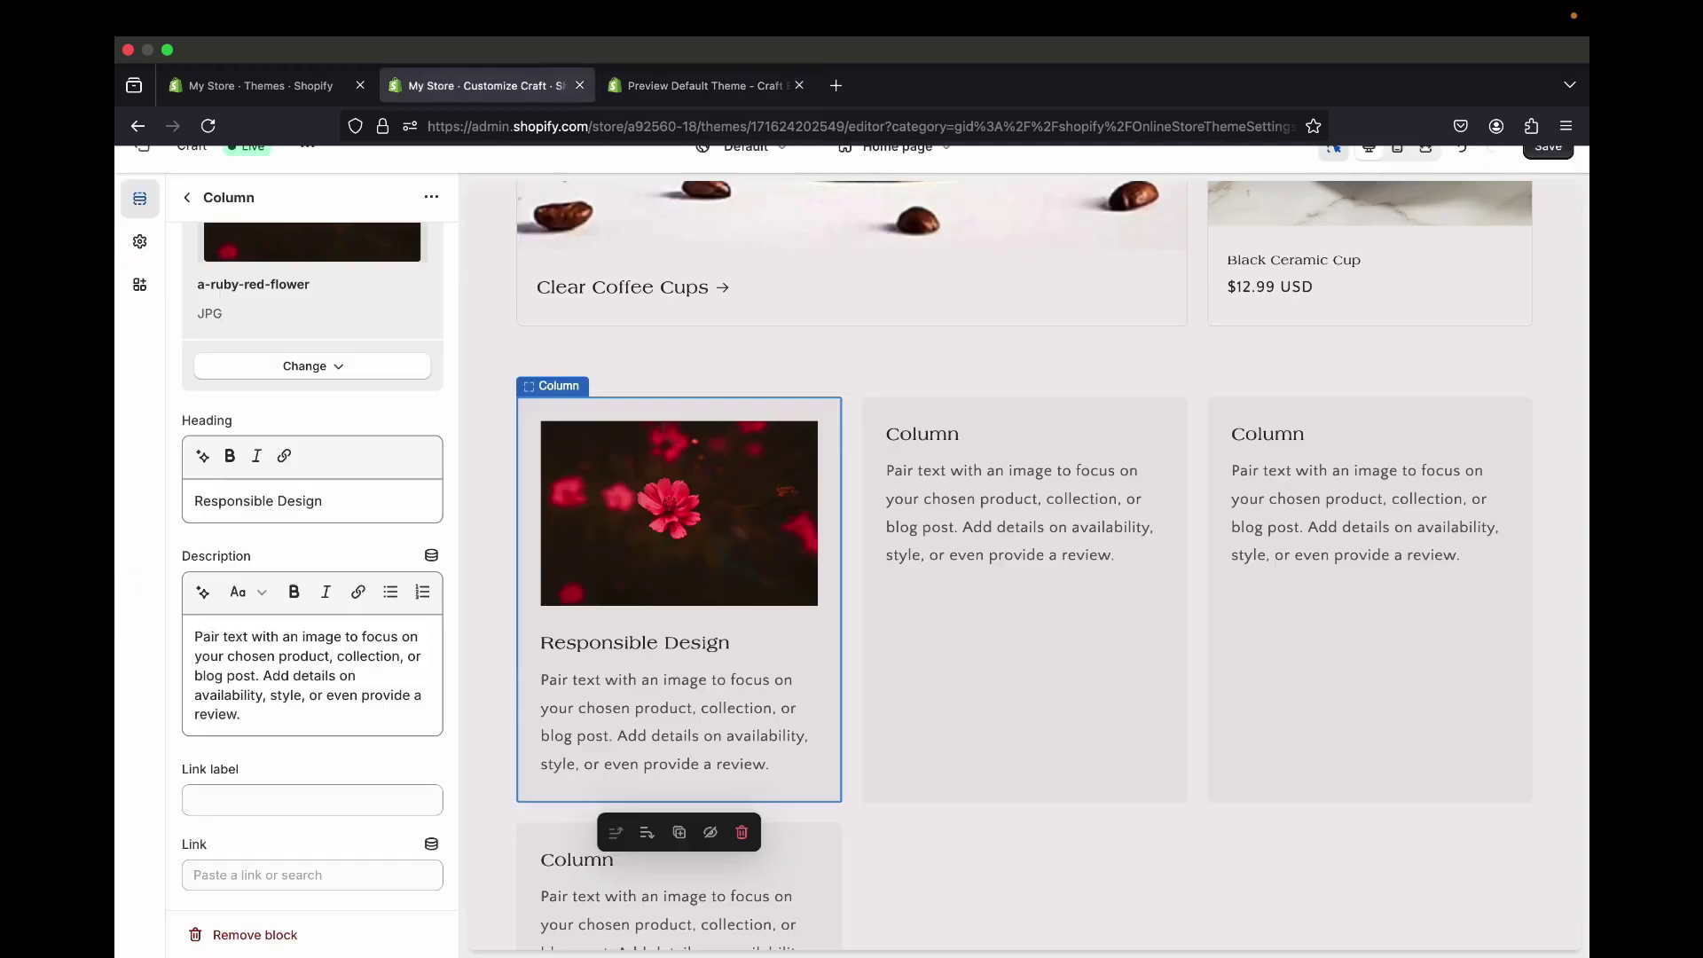
- Hide the fourth column of the new Multicolumn section from the home page
left_click(520, 351)
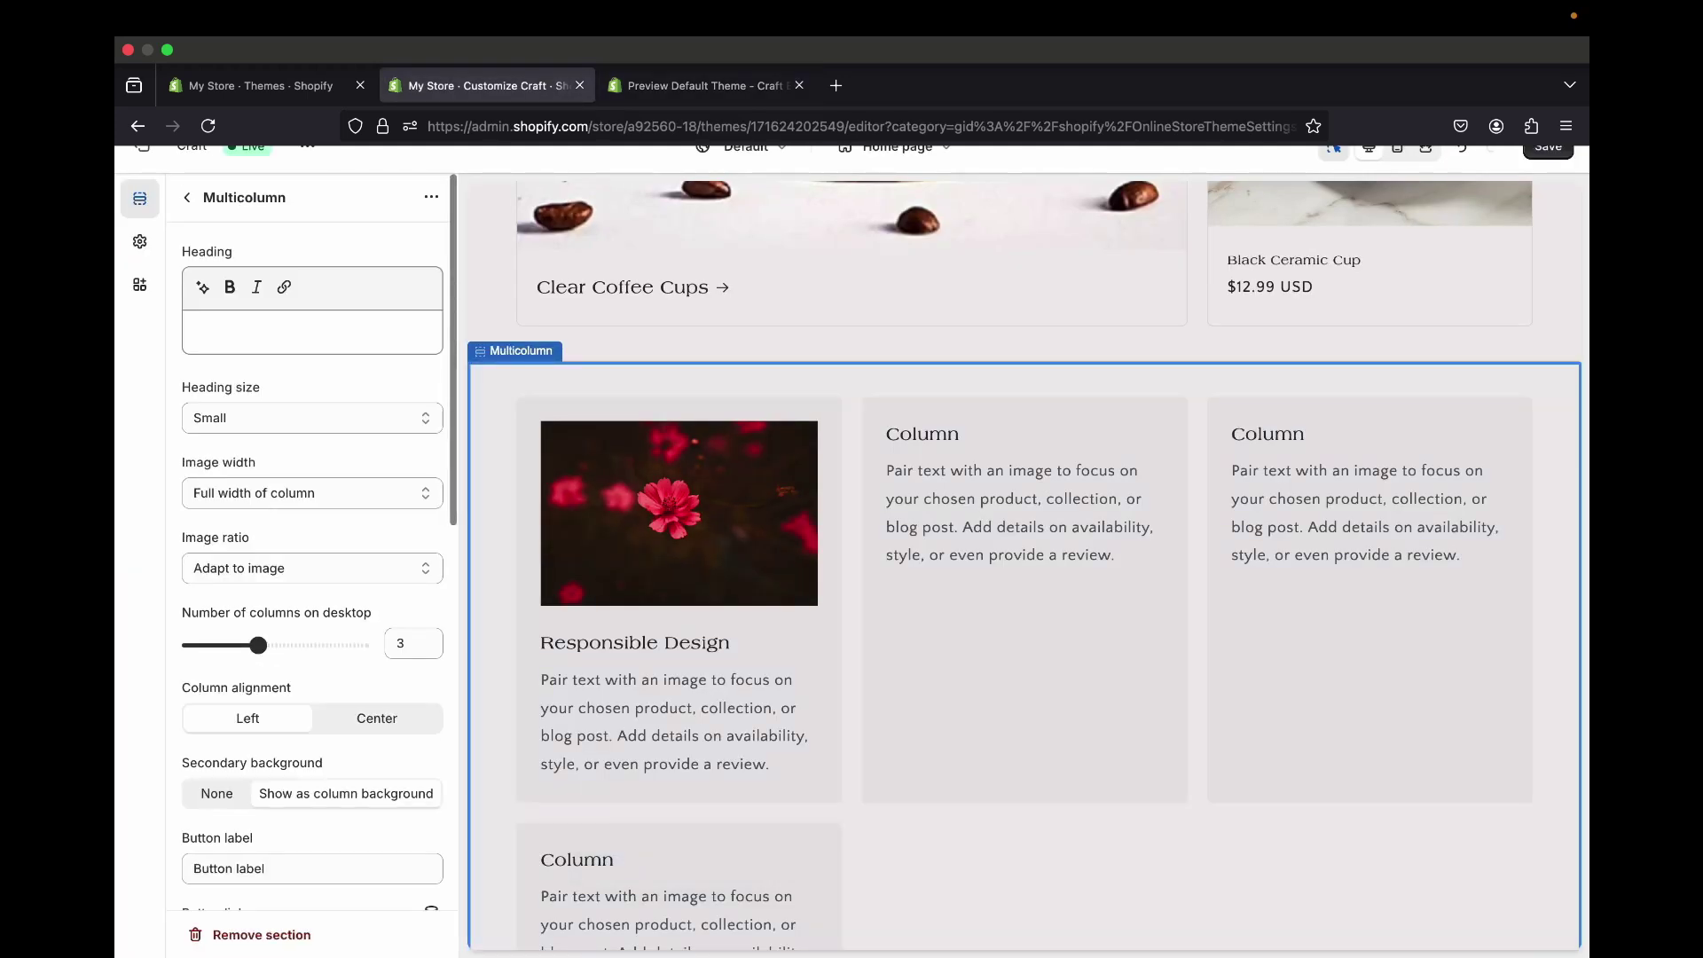
left_click(187, 197)
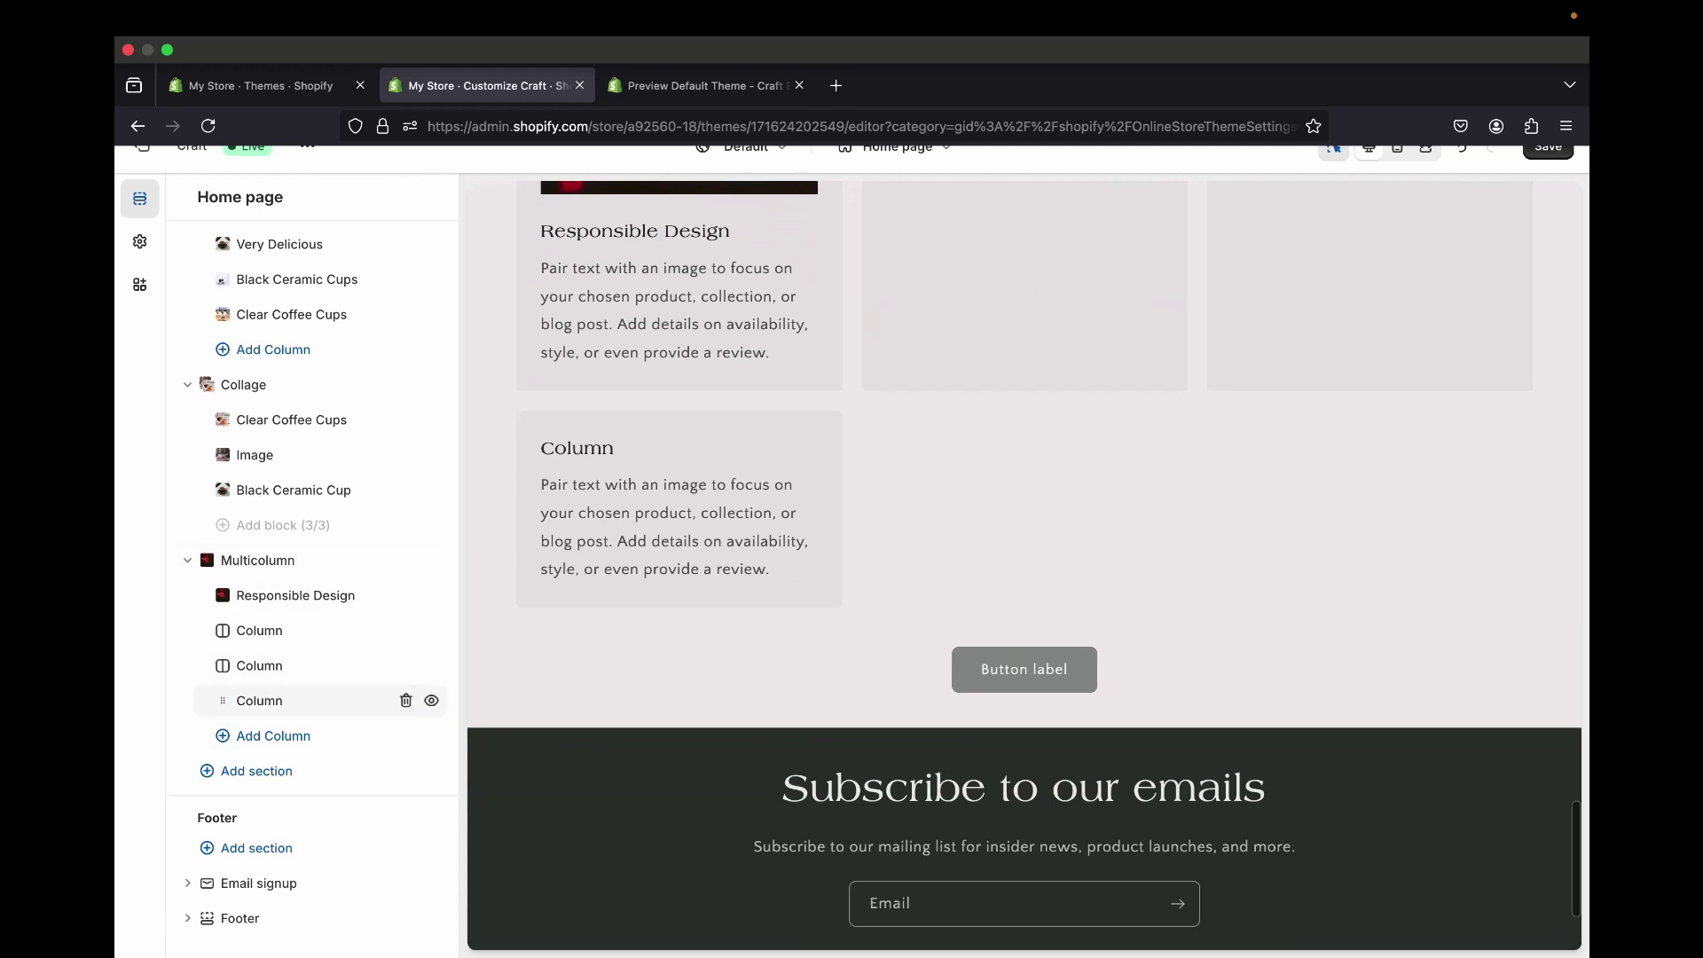
left_click(431, 701)
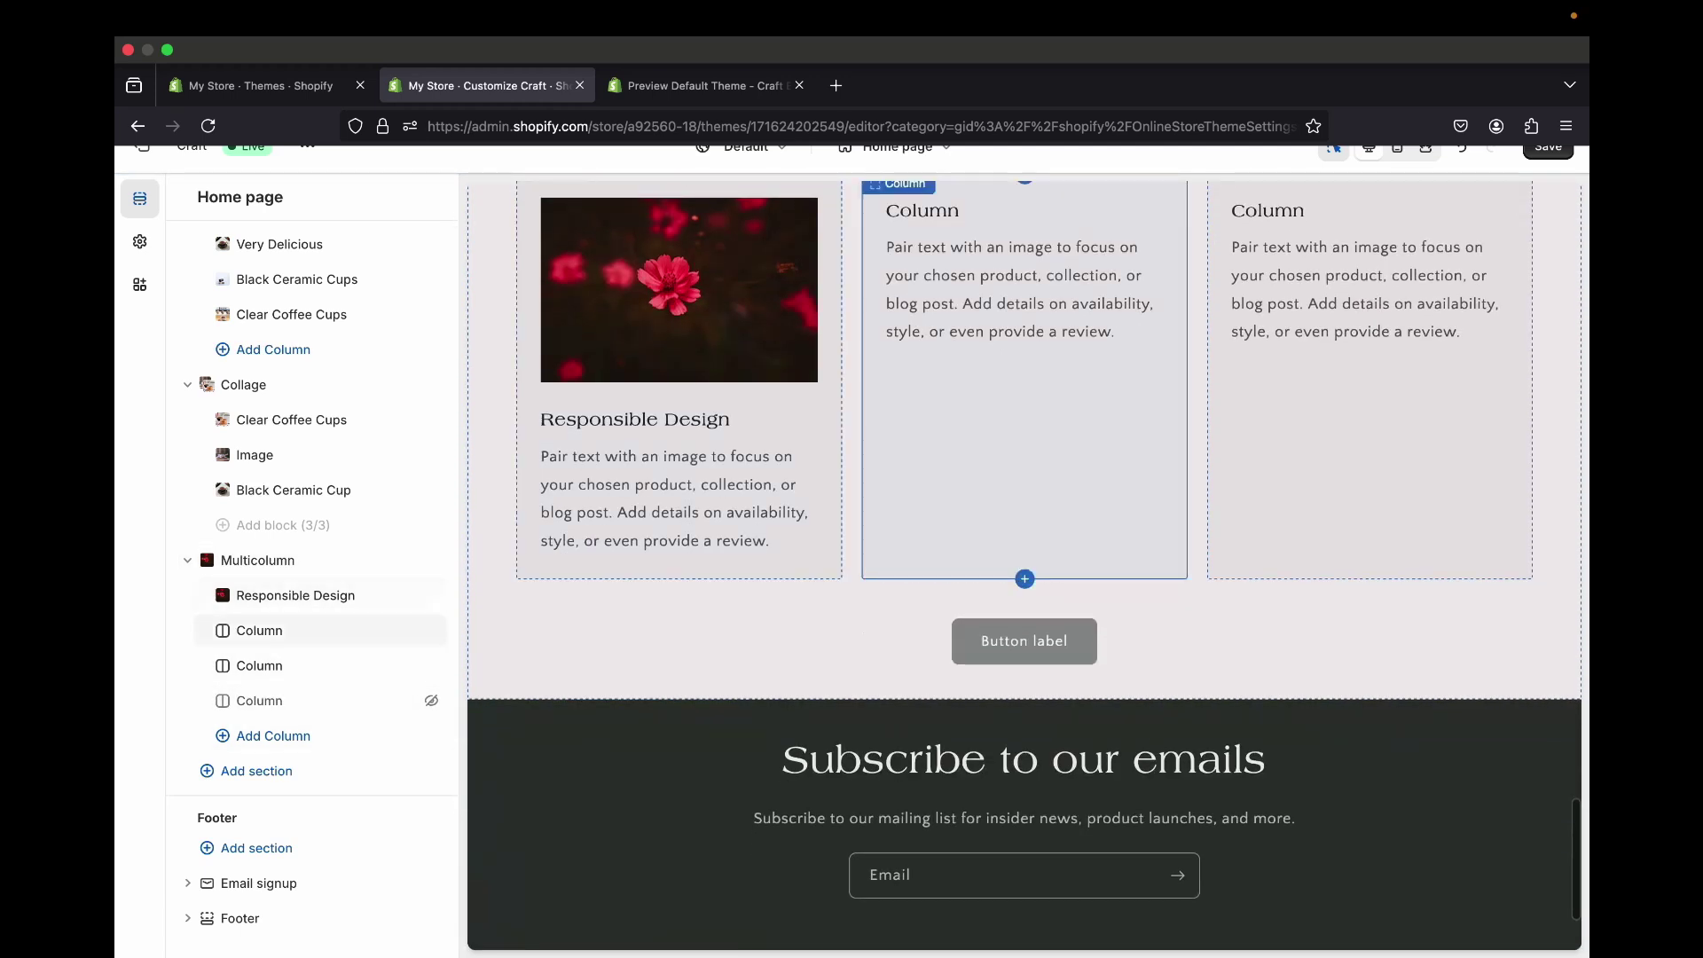
- Remove the new Multicolumn section's button by clearing its button label, and return to the home page's section list
left_click(1024, 603)
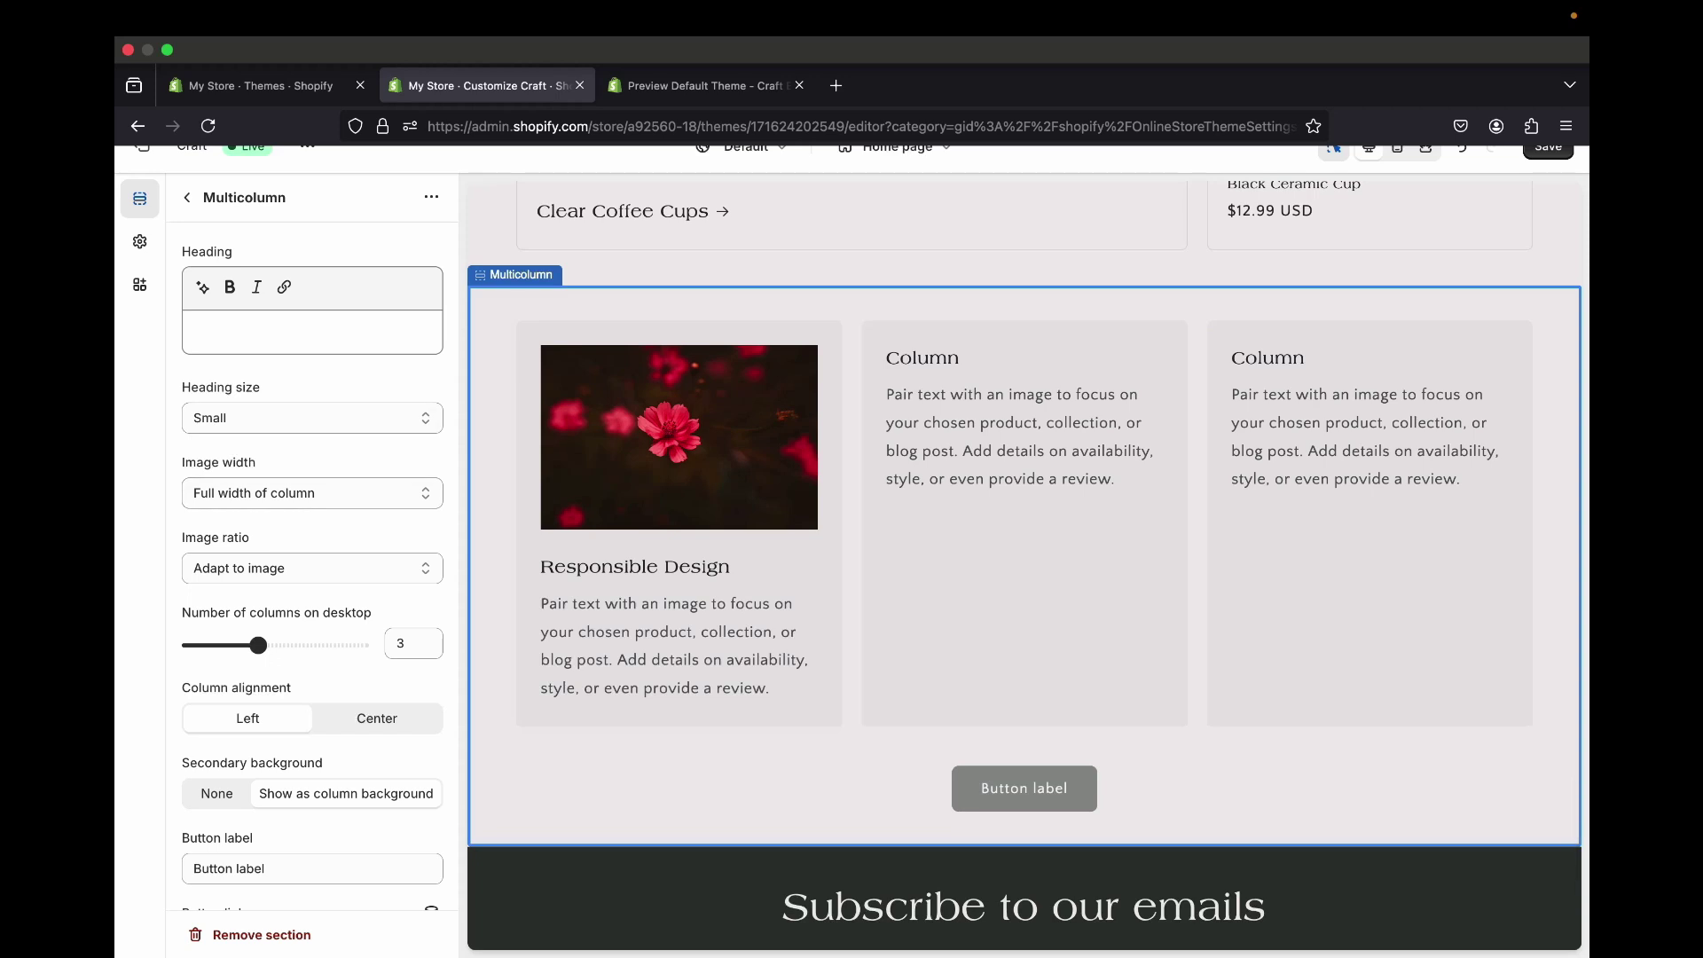
left_click(1024, 603)
left_click(1023, 788)
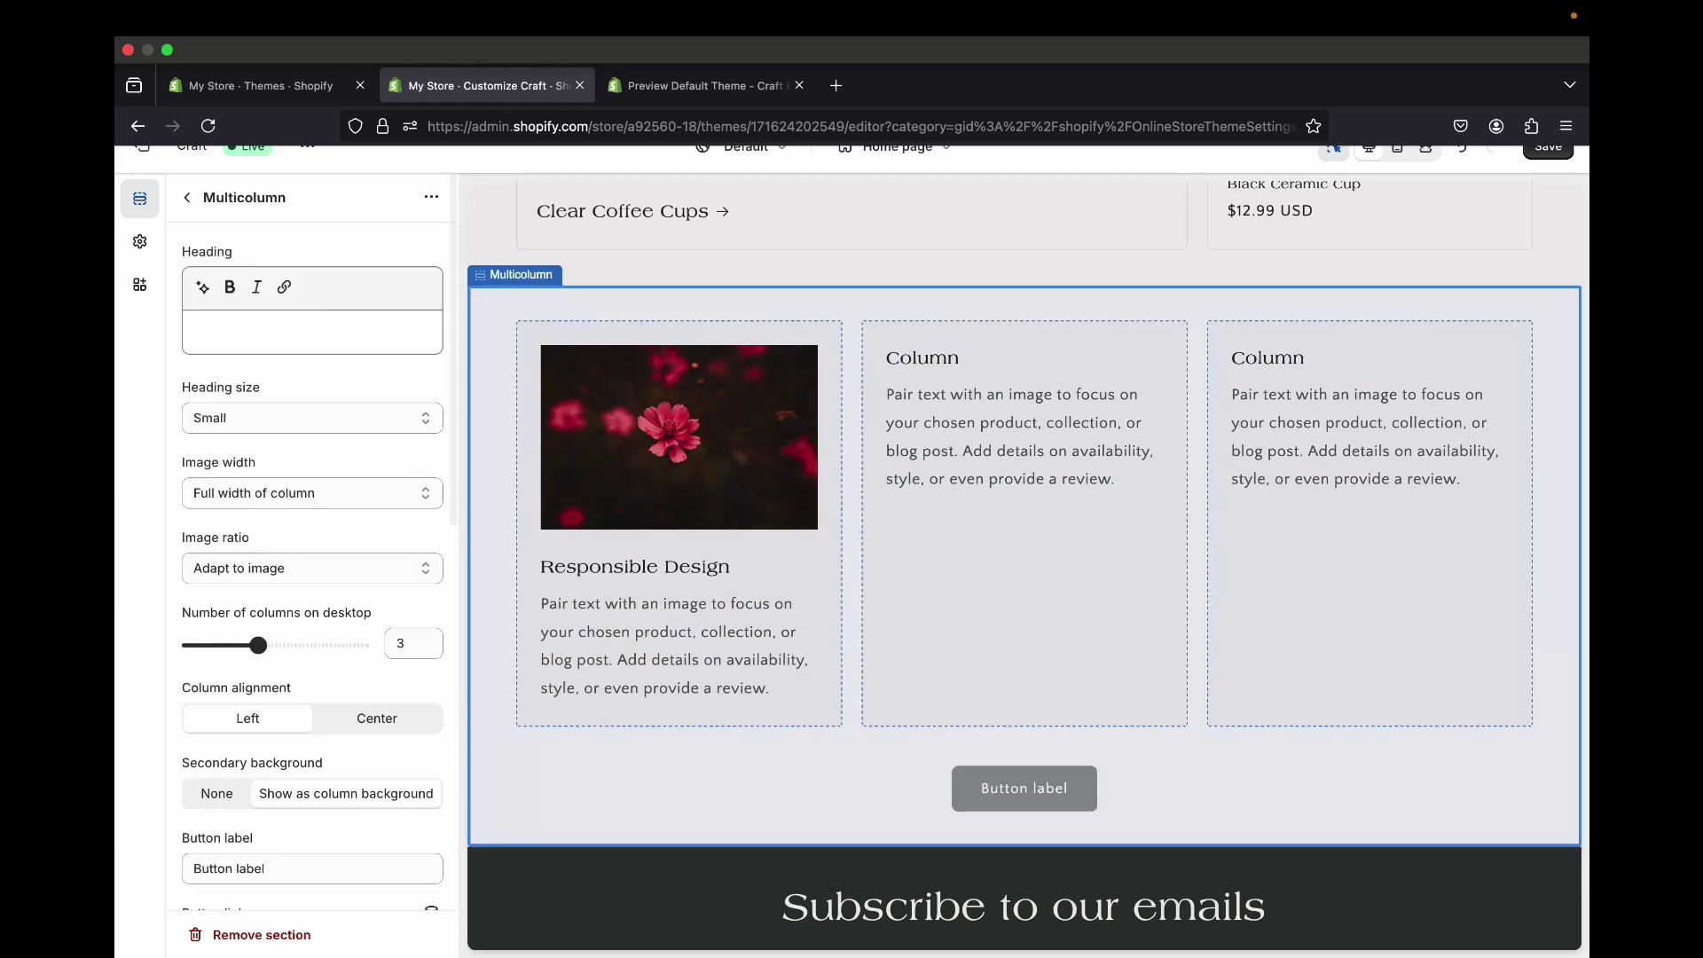
scroll(313, 567, "down", 6)
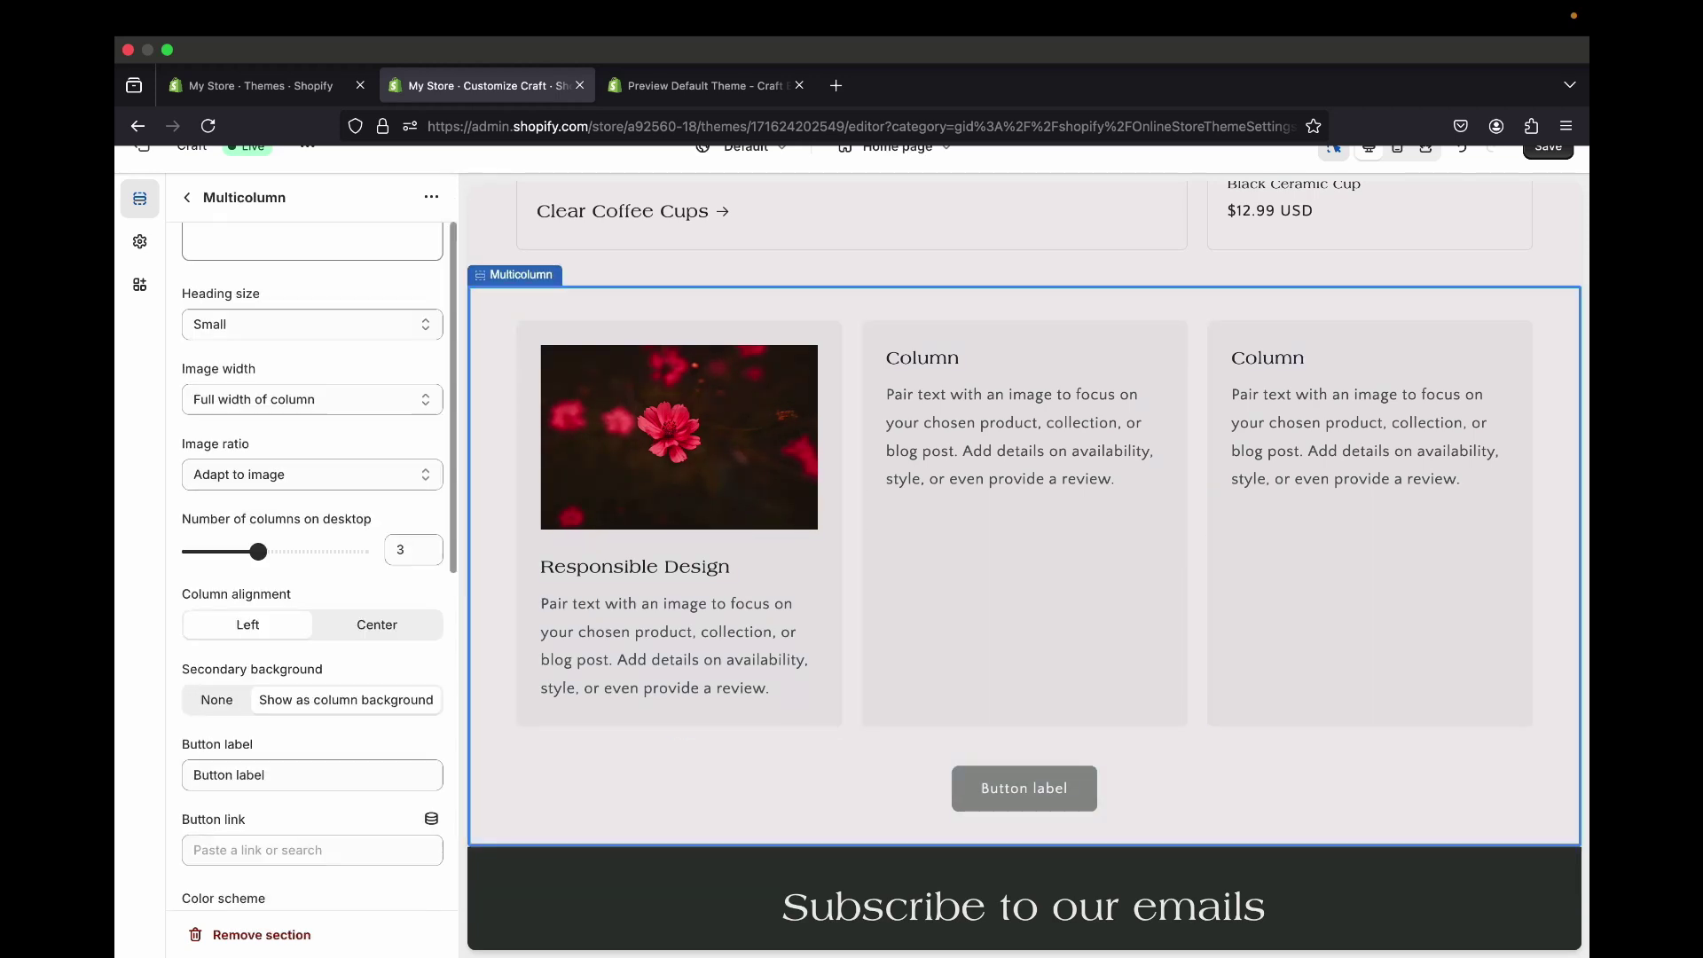
triple_click(229, 333)
key("BackSpace")
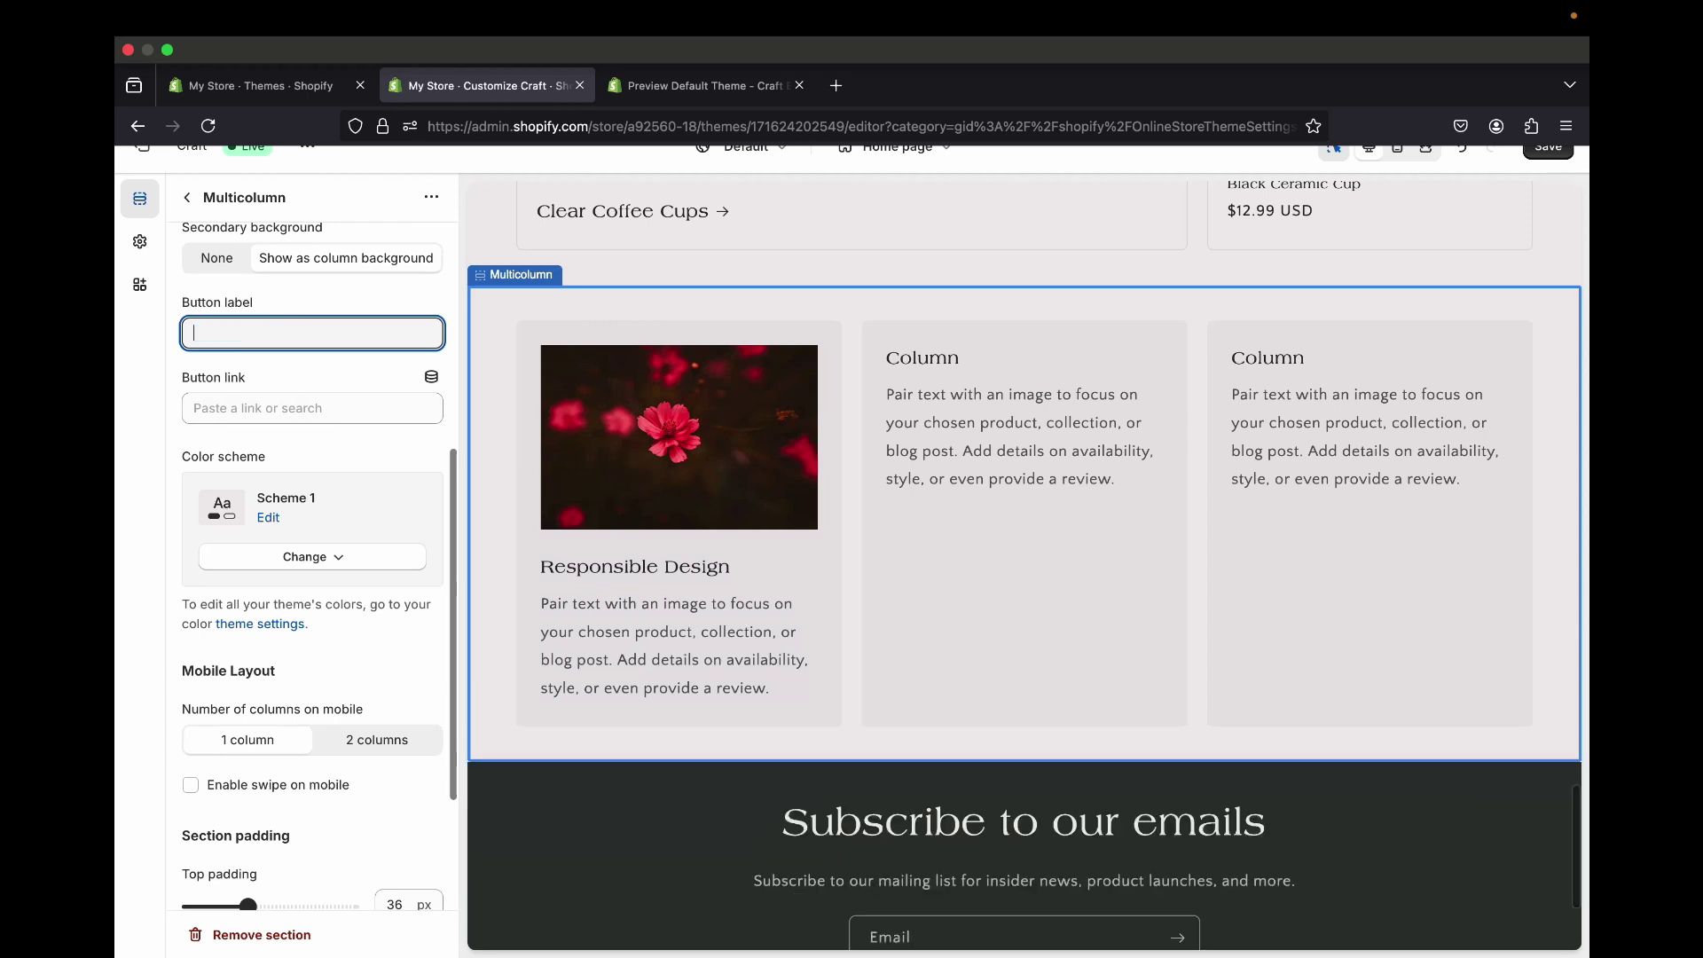
left_click(187, 197)
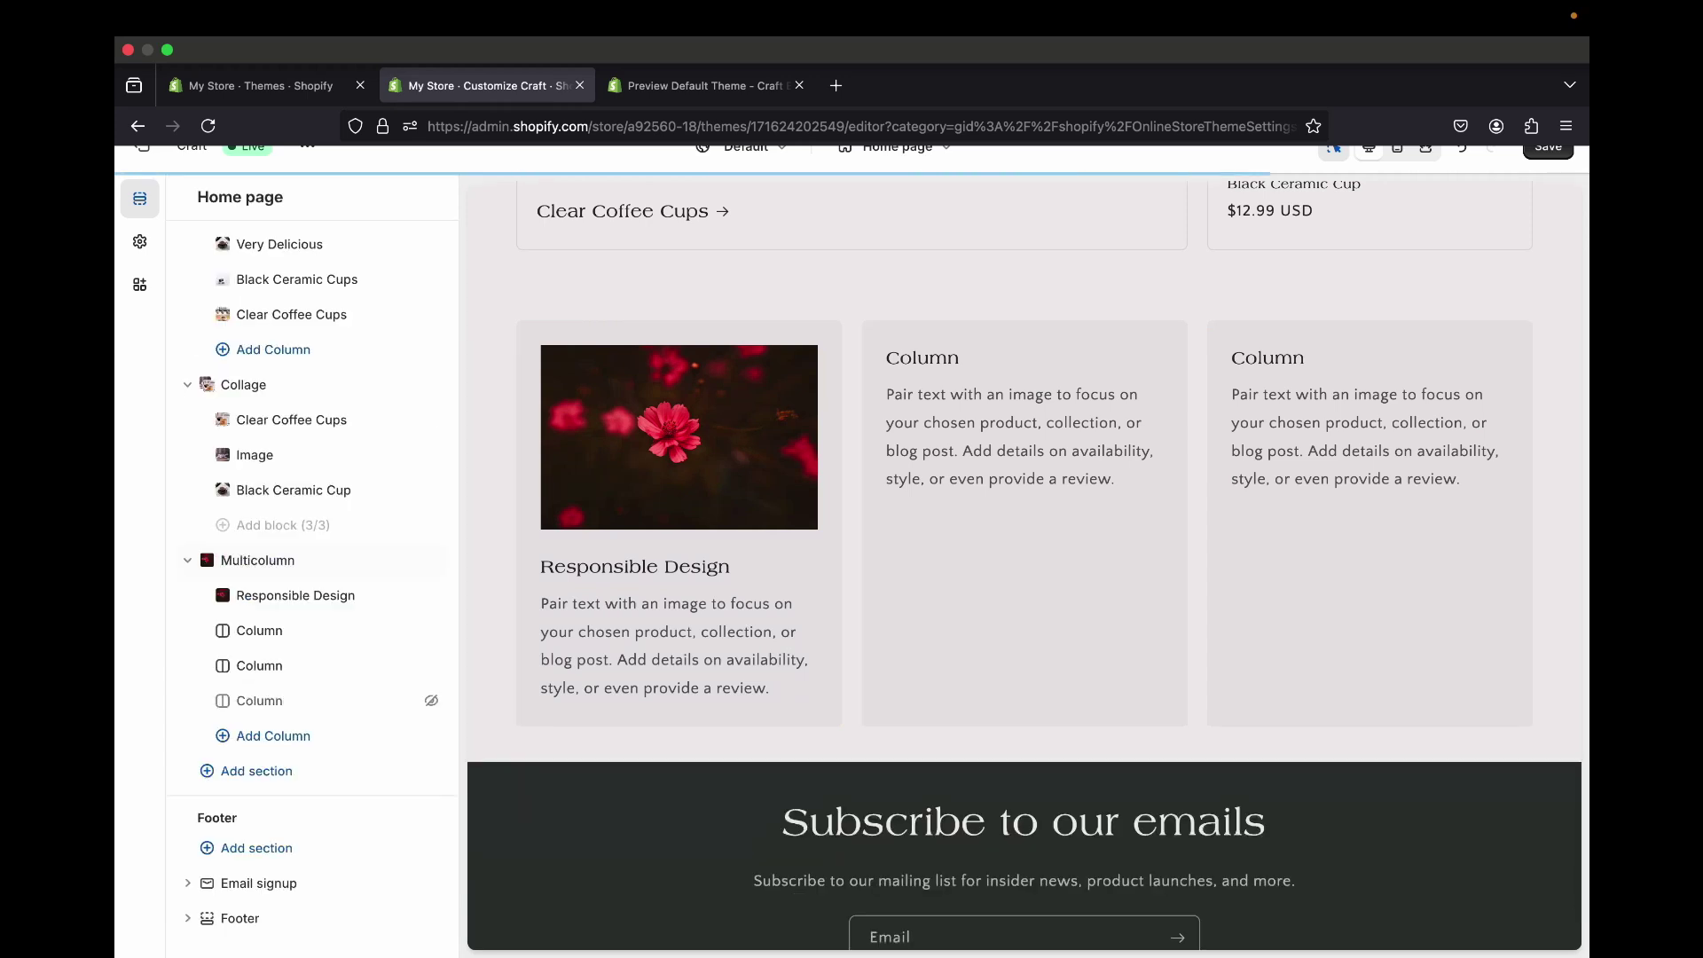
- Add a Blog posts section to the home page template below the second Multicolumn section
scroll(678, 443, "down", 2)
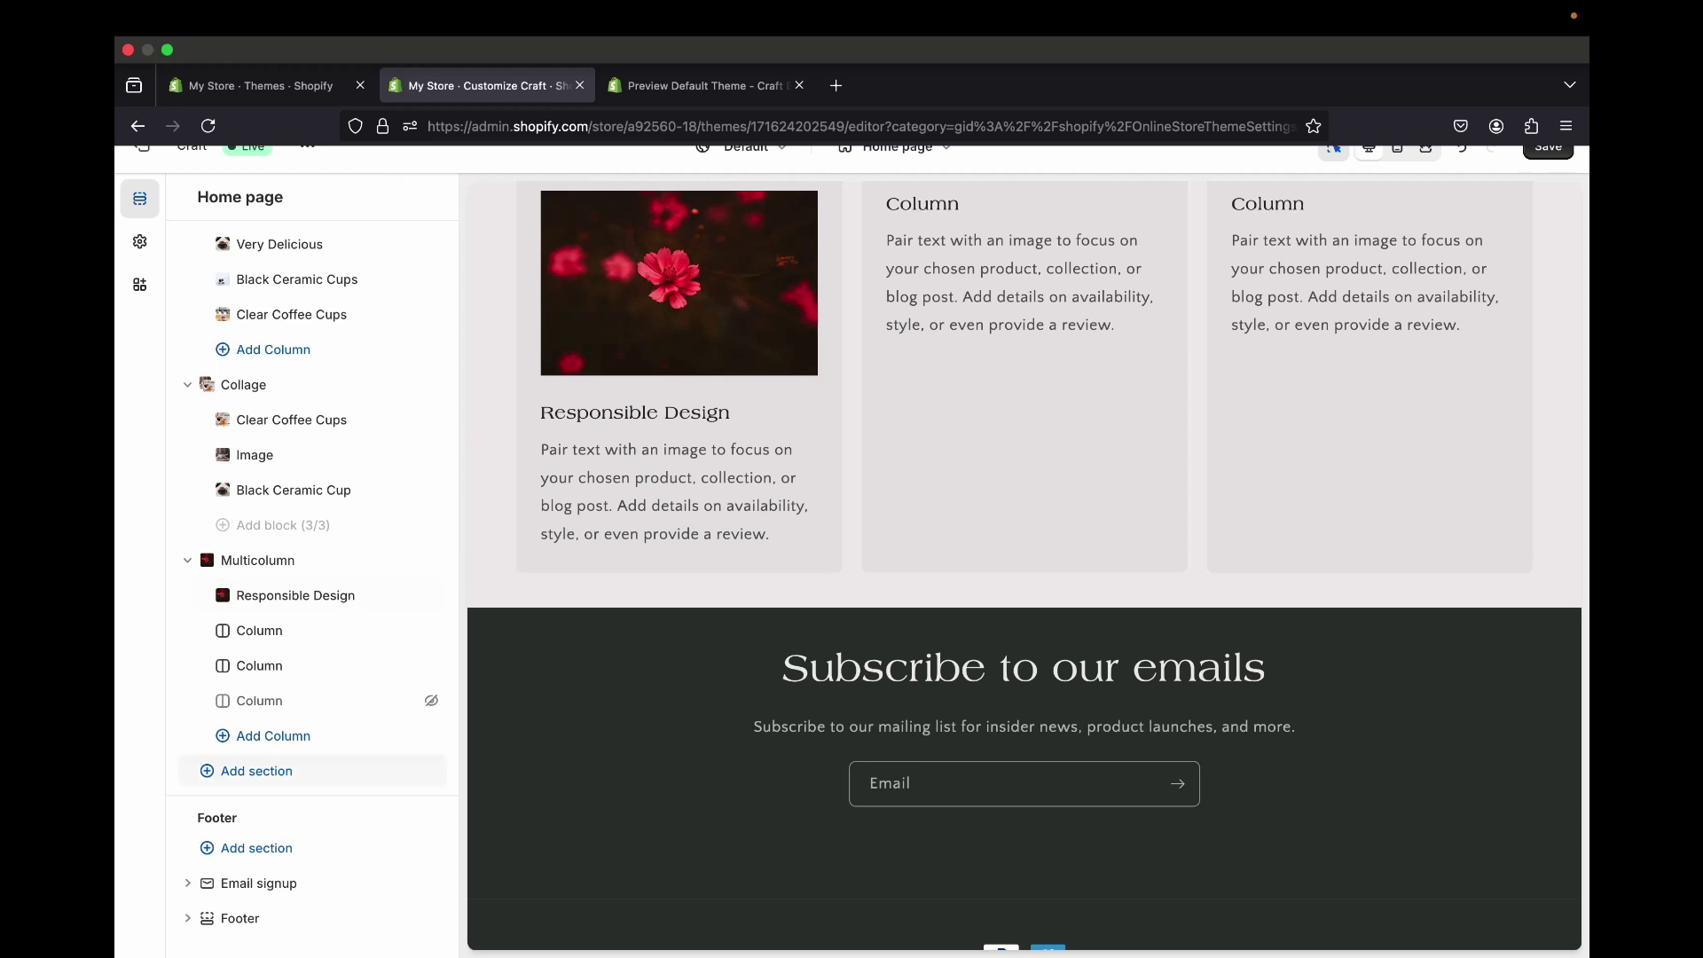
left_click(256, 771)
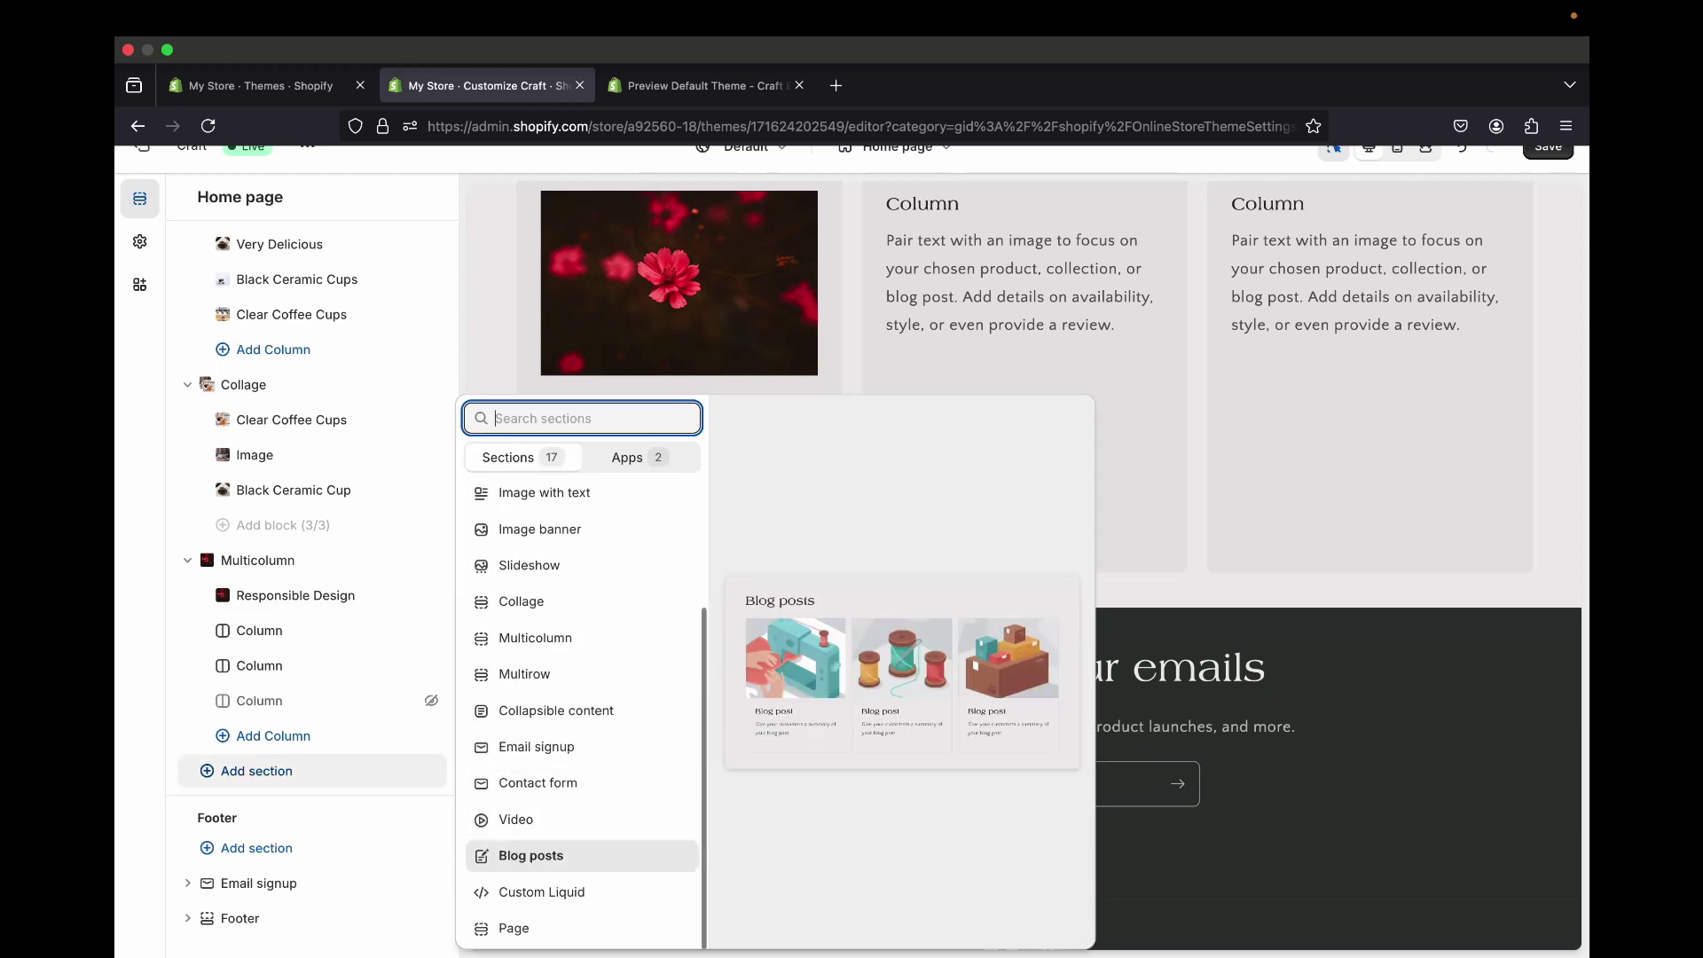
left_click(531, 855)
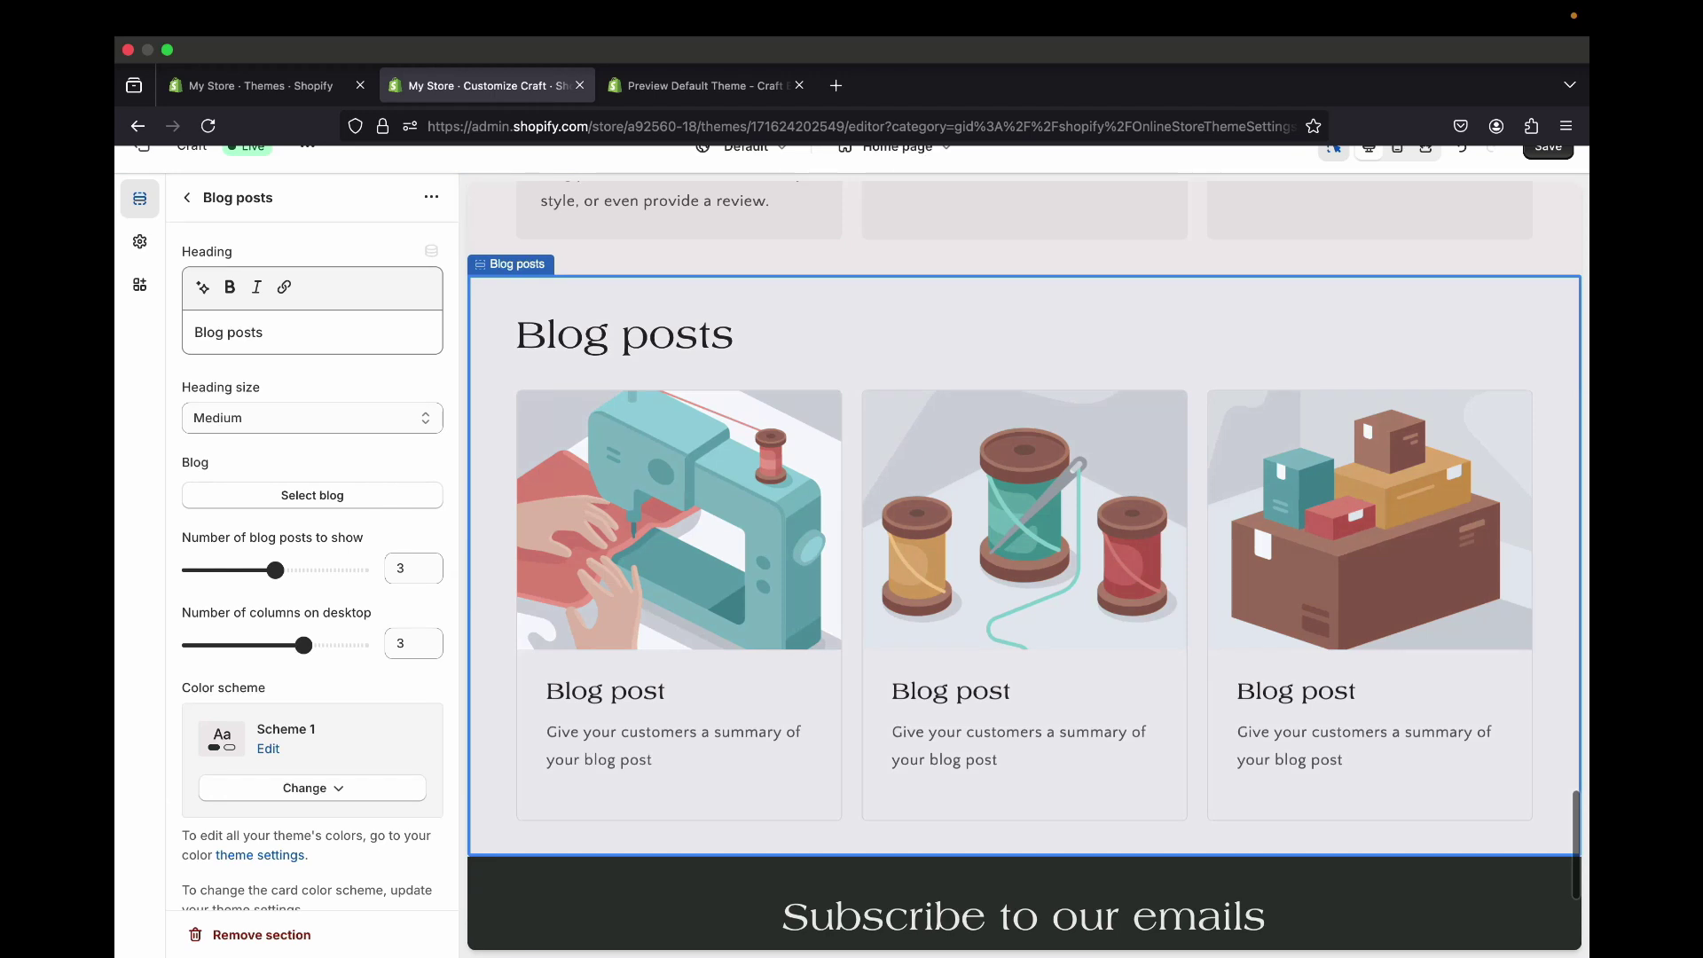
- Replace the Blog posts section's heading with "From the magazine", taken from the Craft preview, and return to the section list
left_click(706, 86)
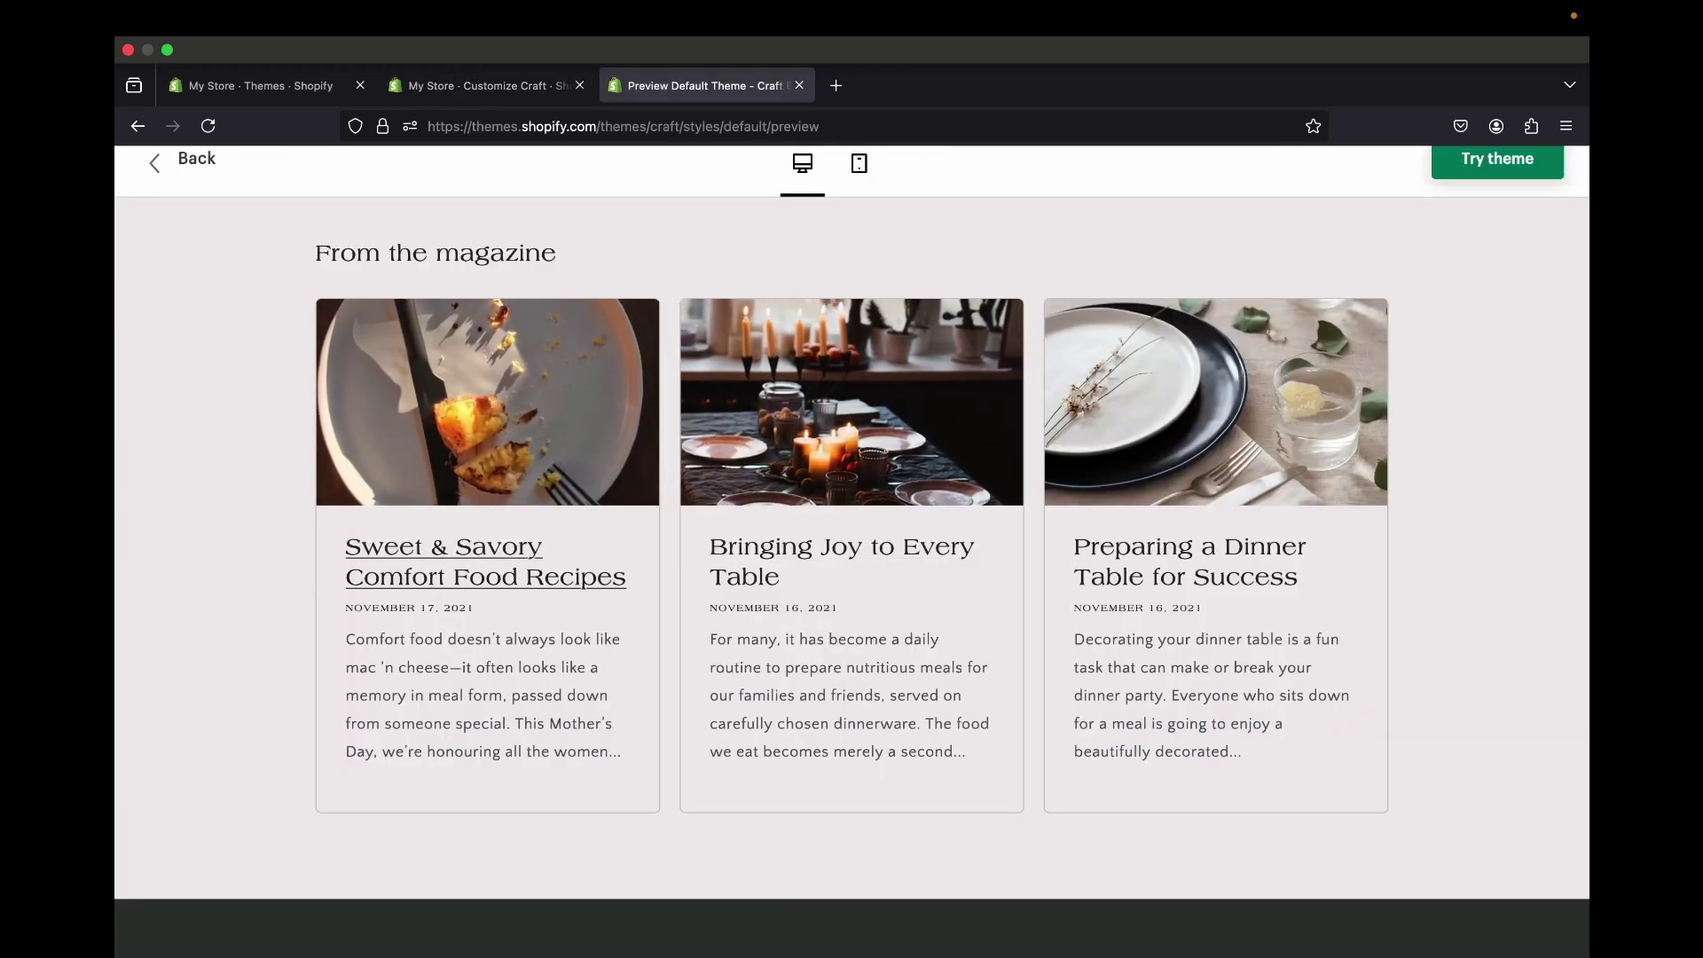
key("ctrl+shift+Tab")
left_click_drag(268, 332, 194, 332)
right_click(258, 323)
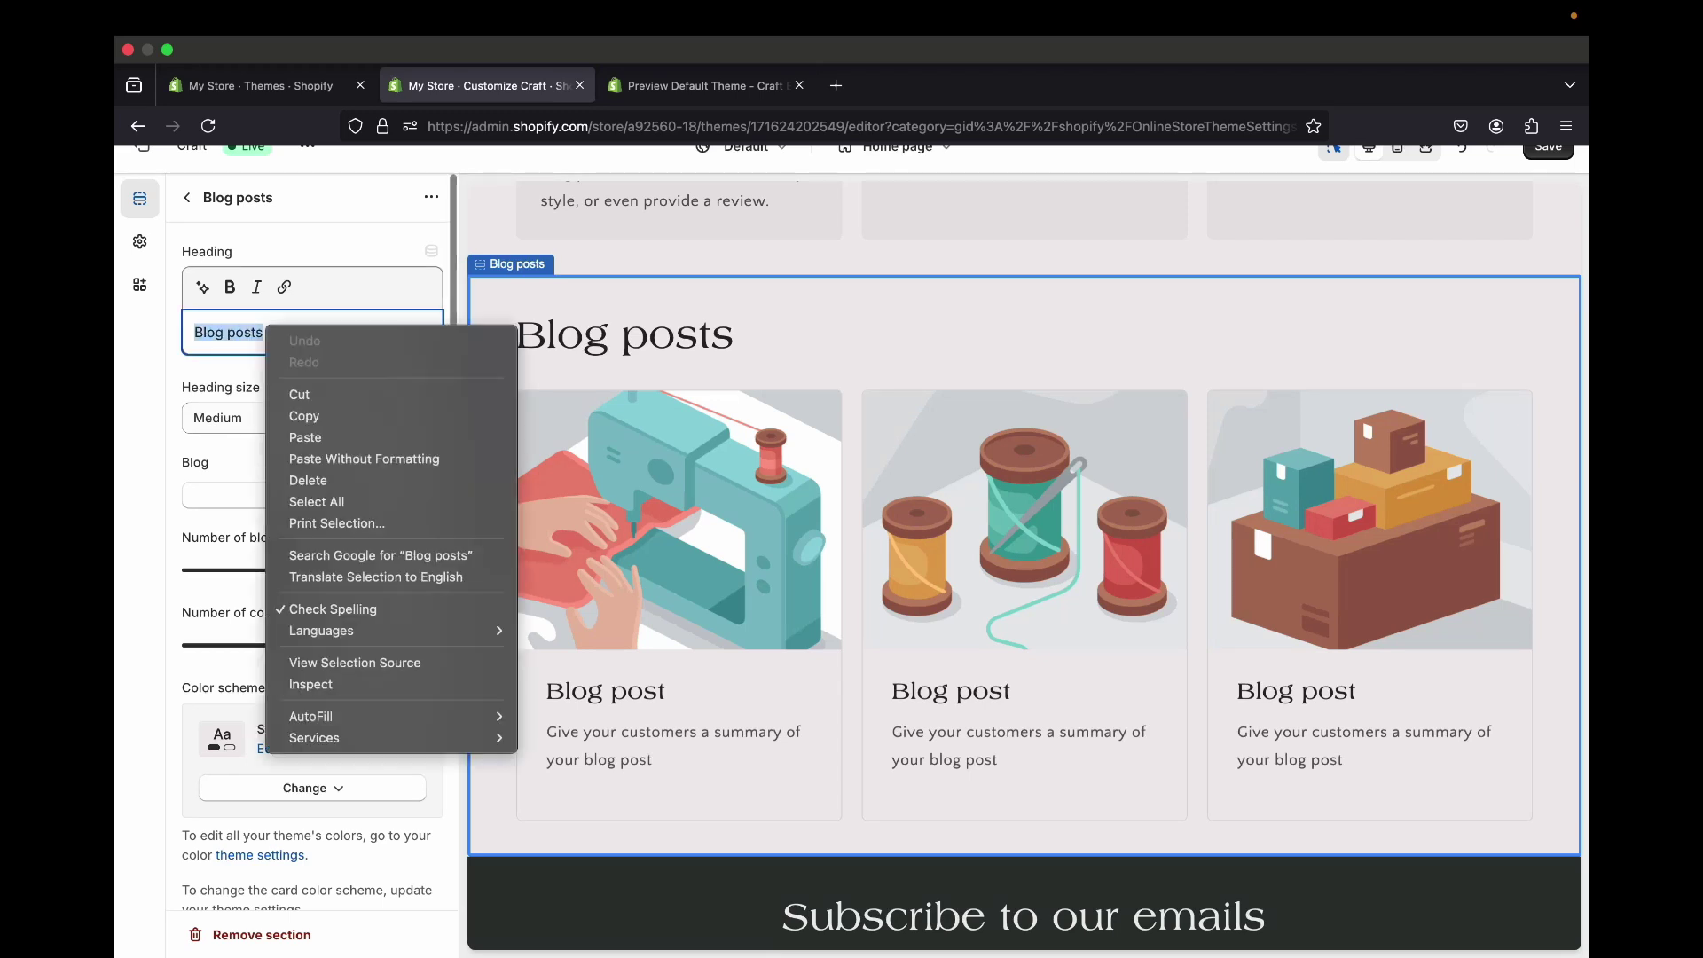
left_click(302, 439)
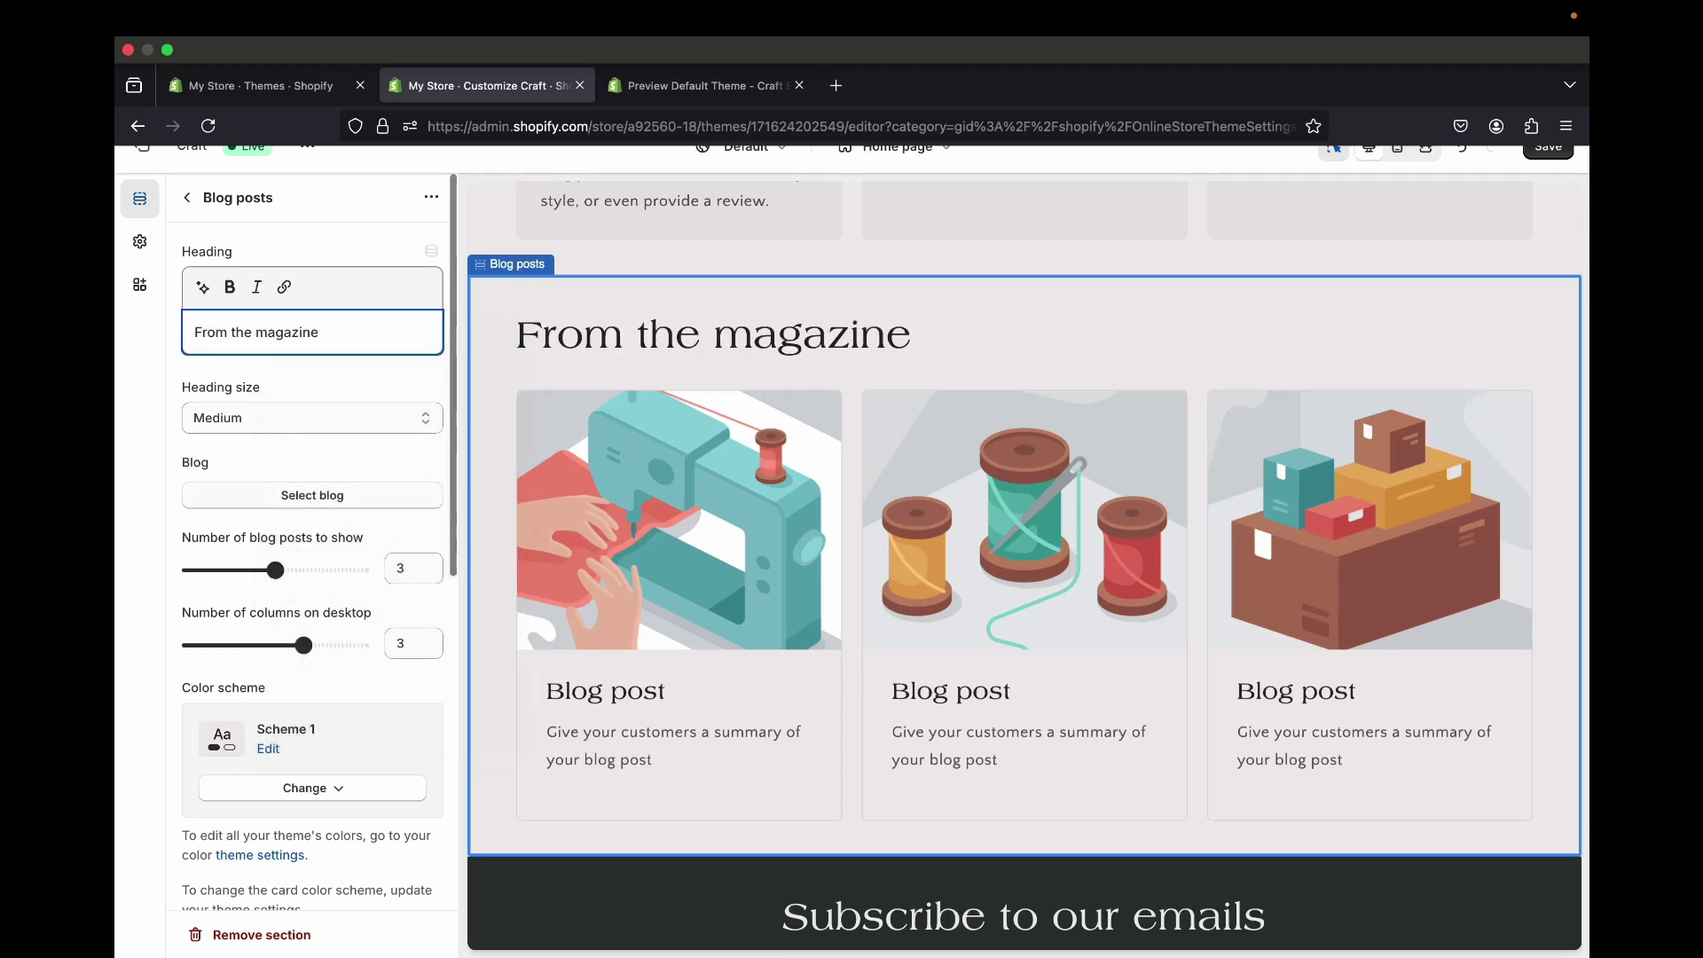
left_click(186, 196)
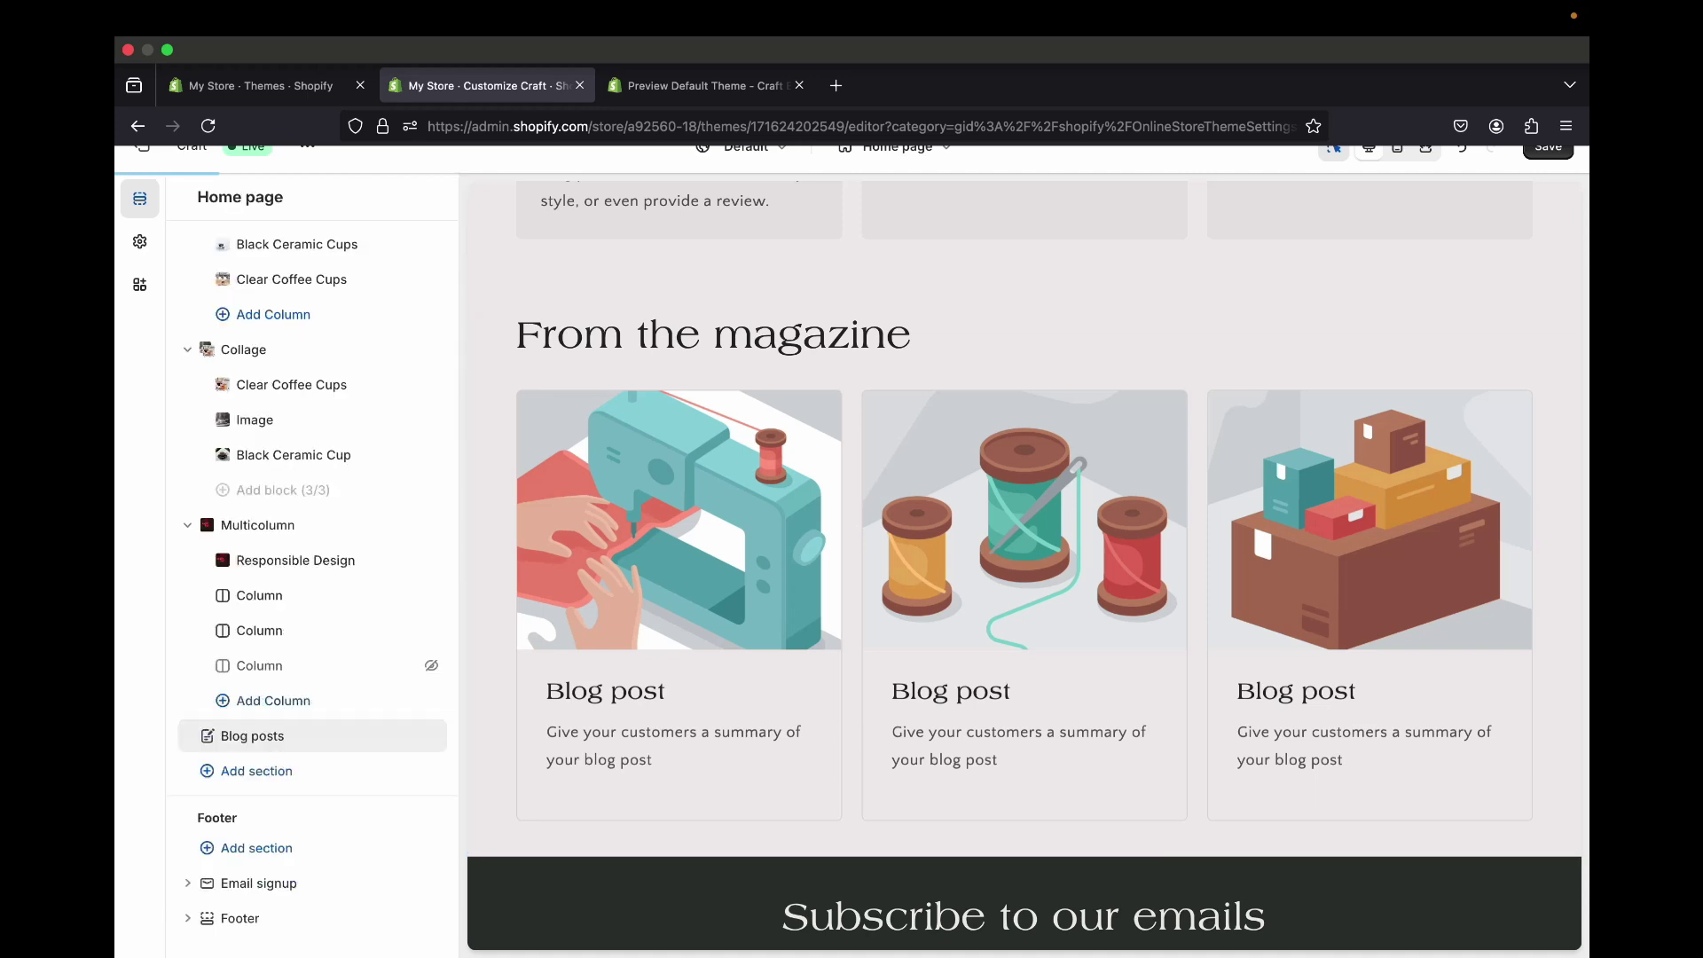
- Reopen the Blog posts section's settings and, from its blog selection, create a new blog titled "Ceramic Plates...."
left_click(266, 734)
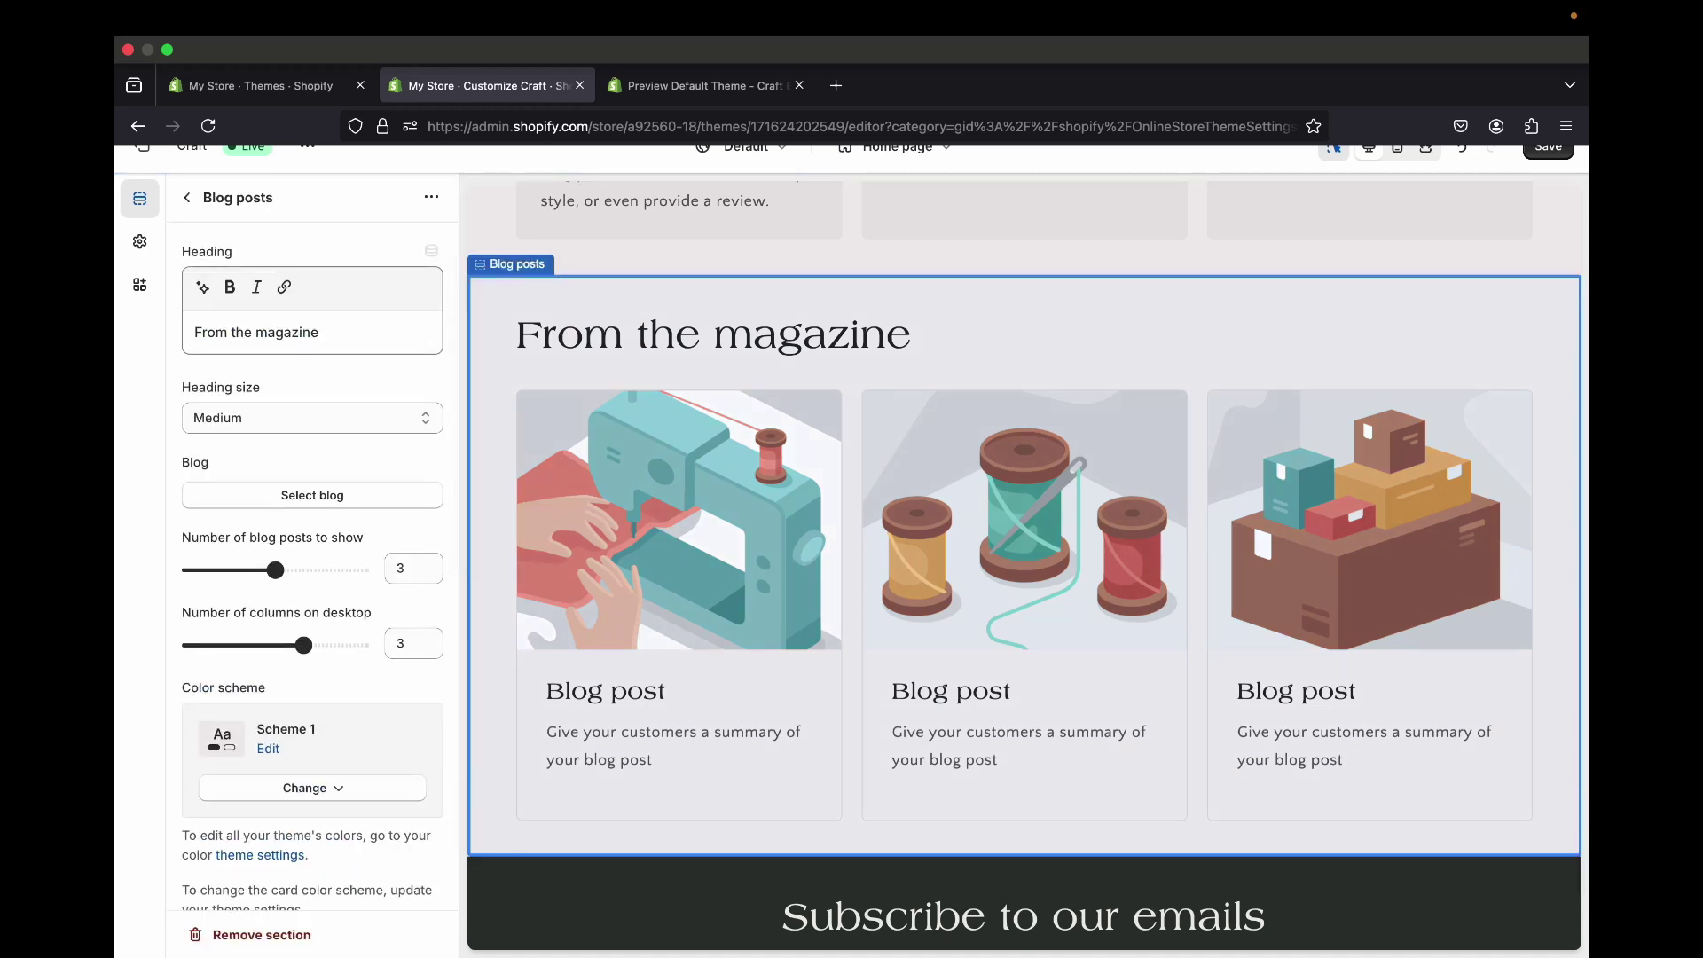
scroll(1024, 565, "up", 1)
scroll(1025, 568, "down", 5)
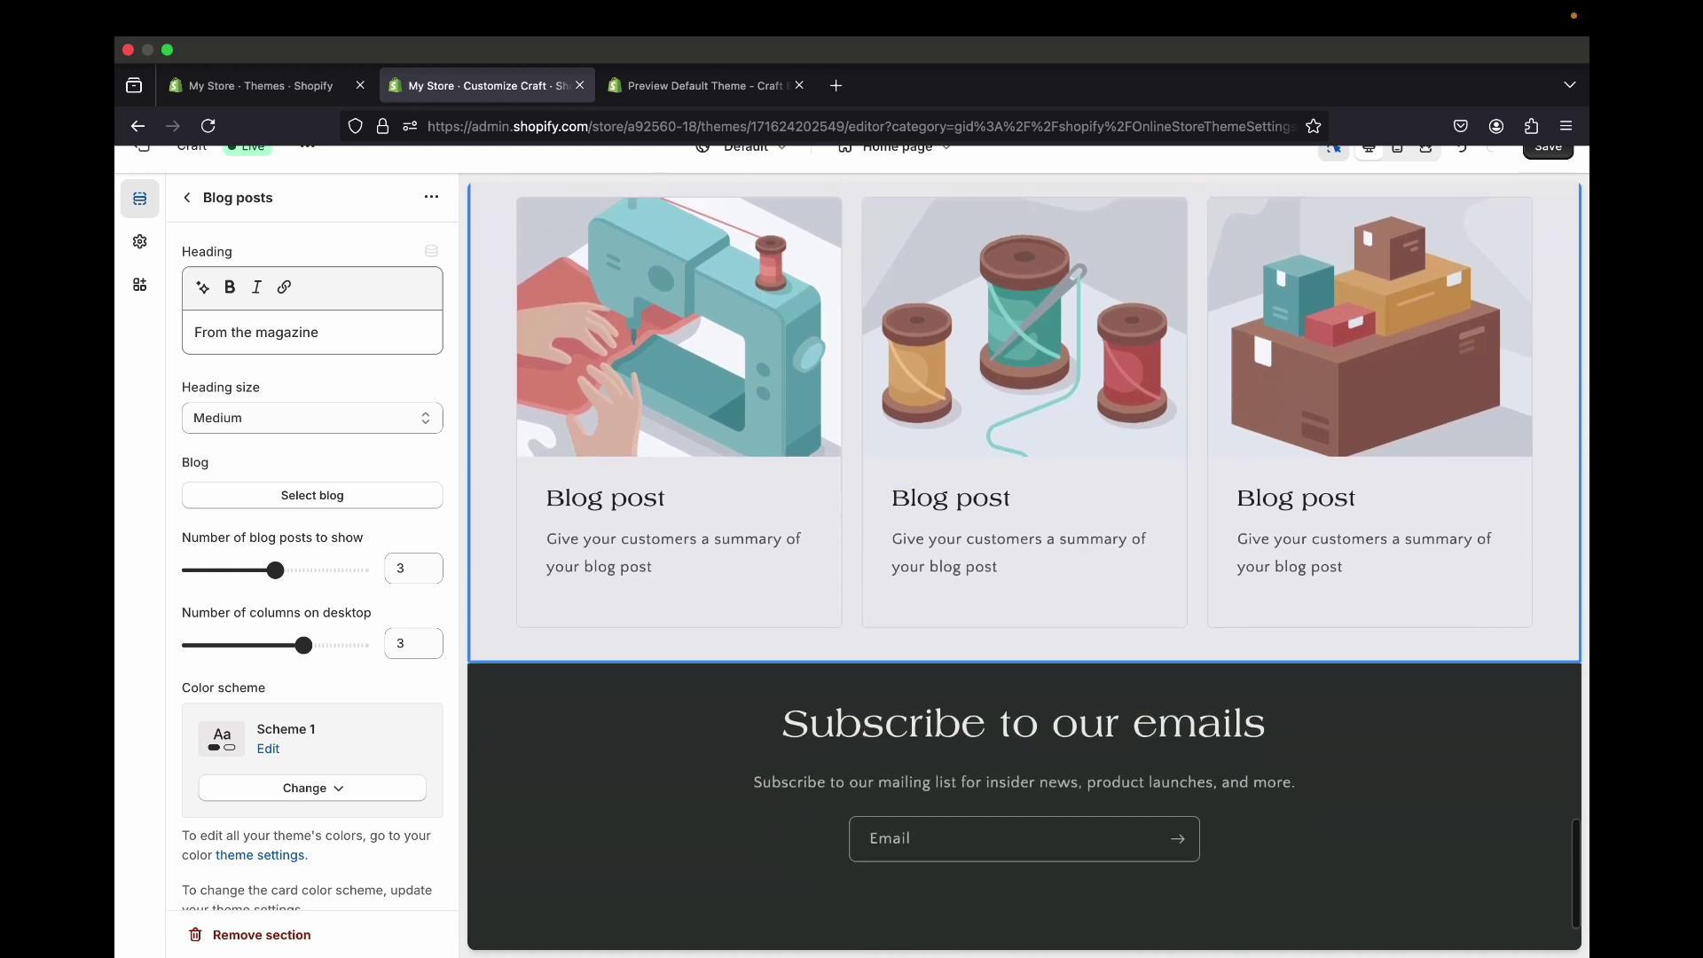
scroll(310, 568, "down", 2)
scroll(310, 567, "up", 2)
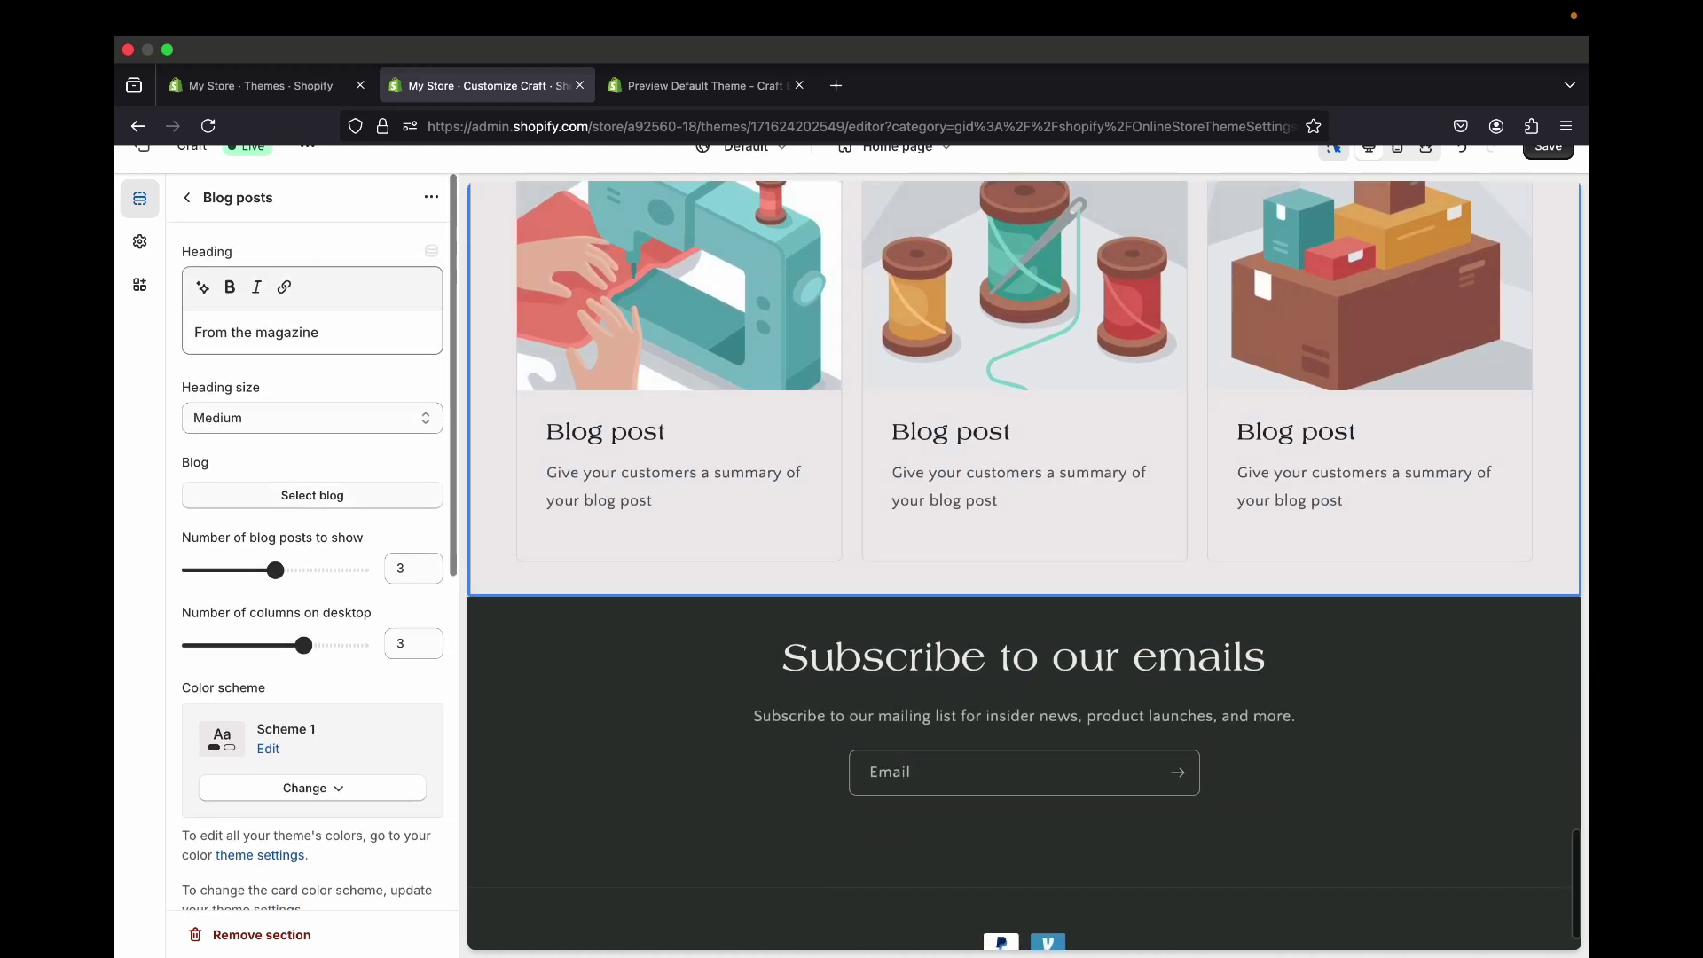
left_click(312, 496)
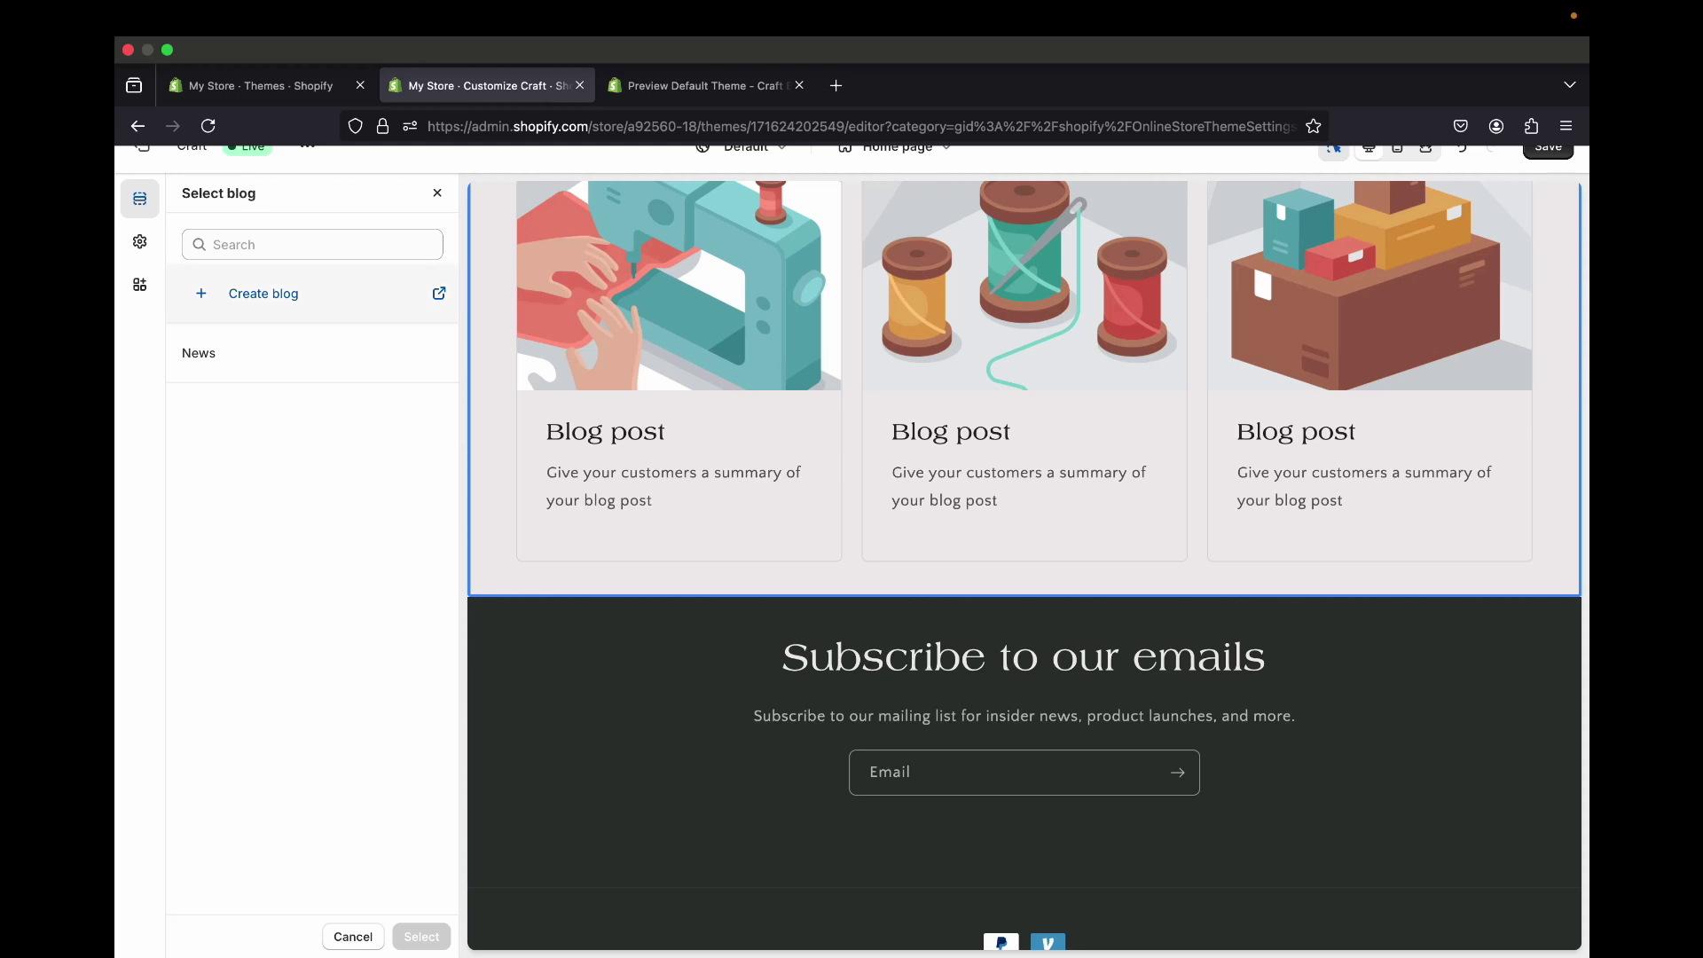
left_click(263, 293)
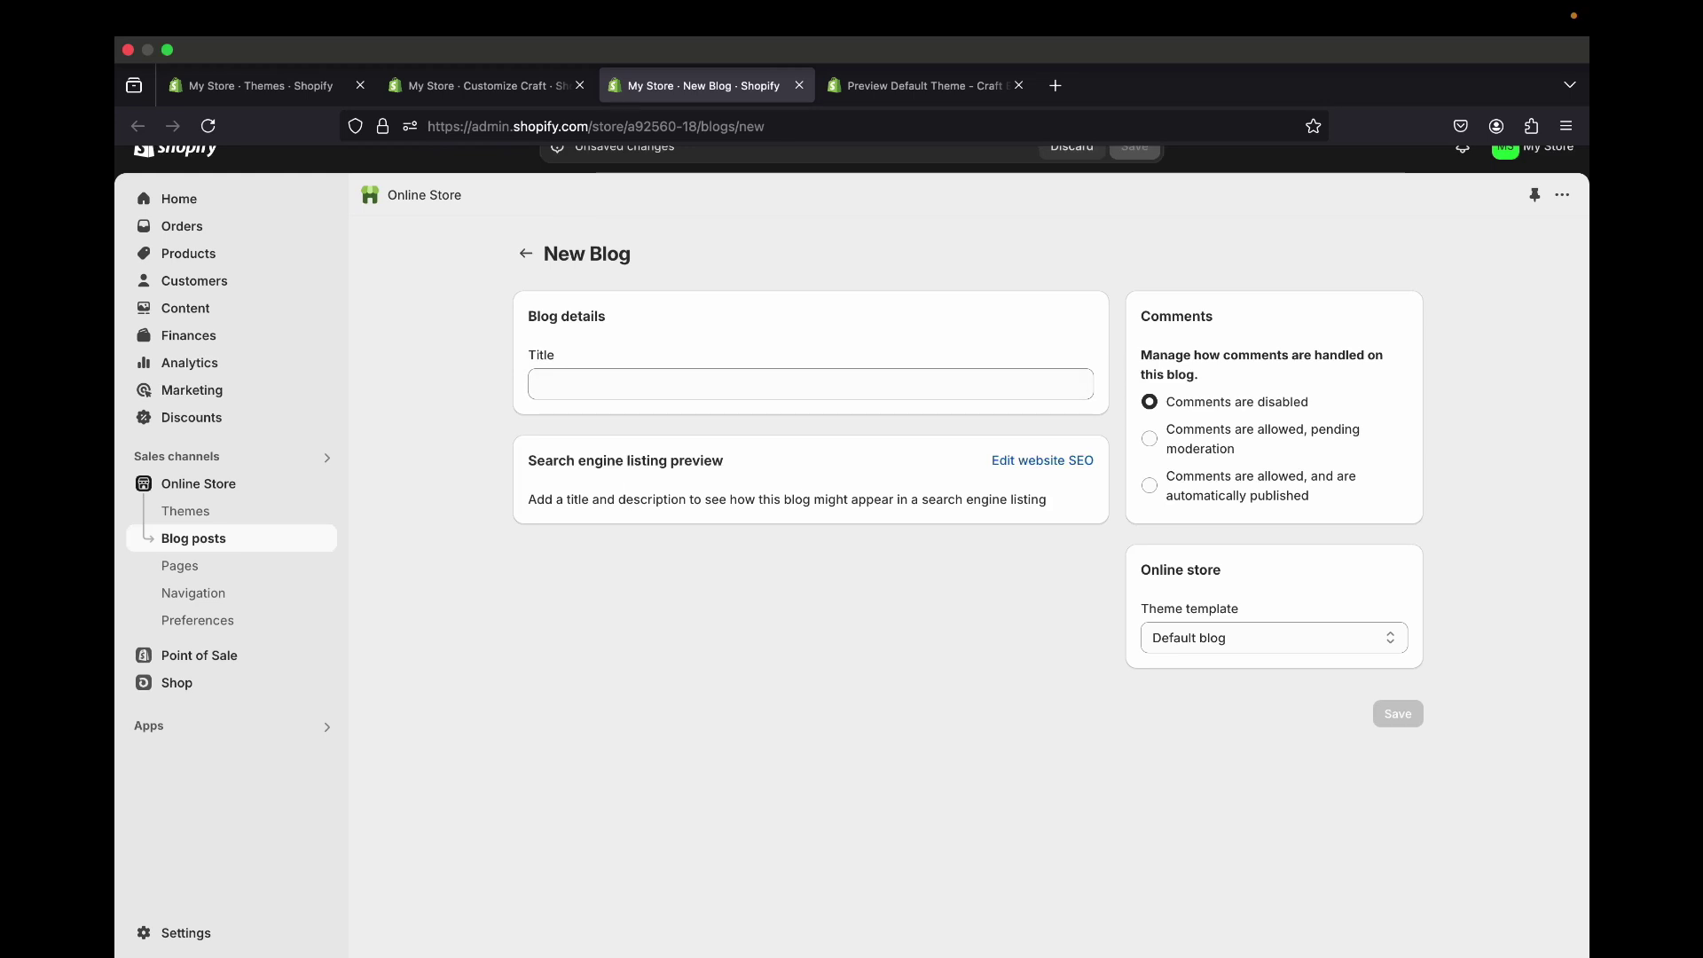
left_click(541, 384)
type("C")
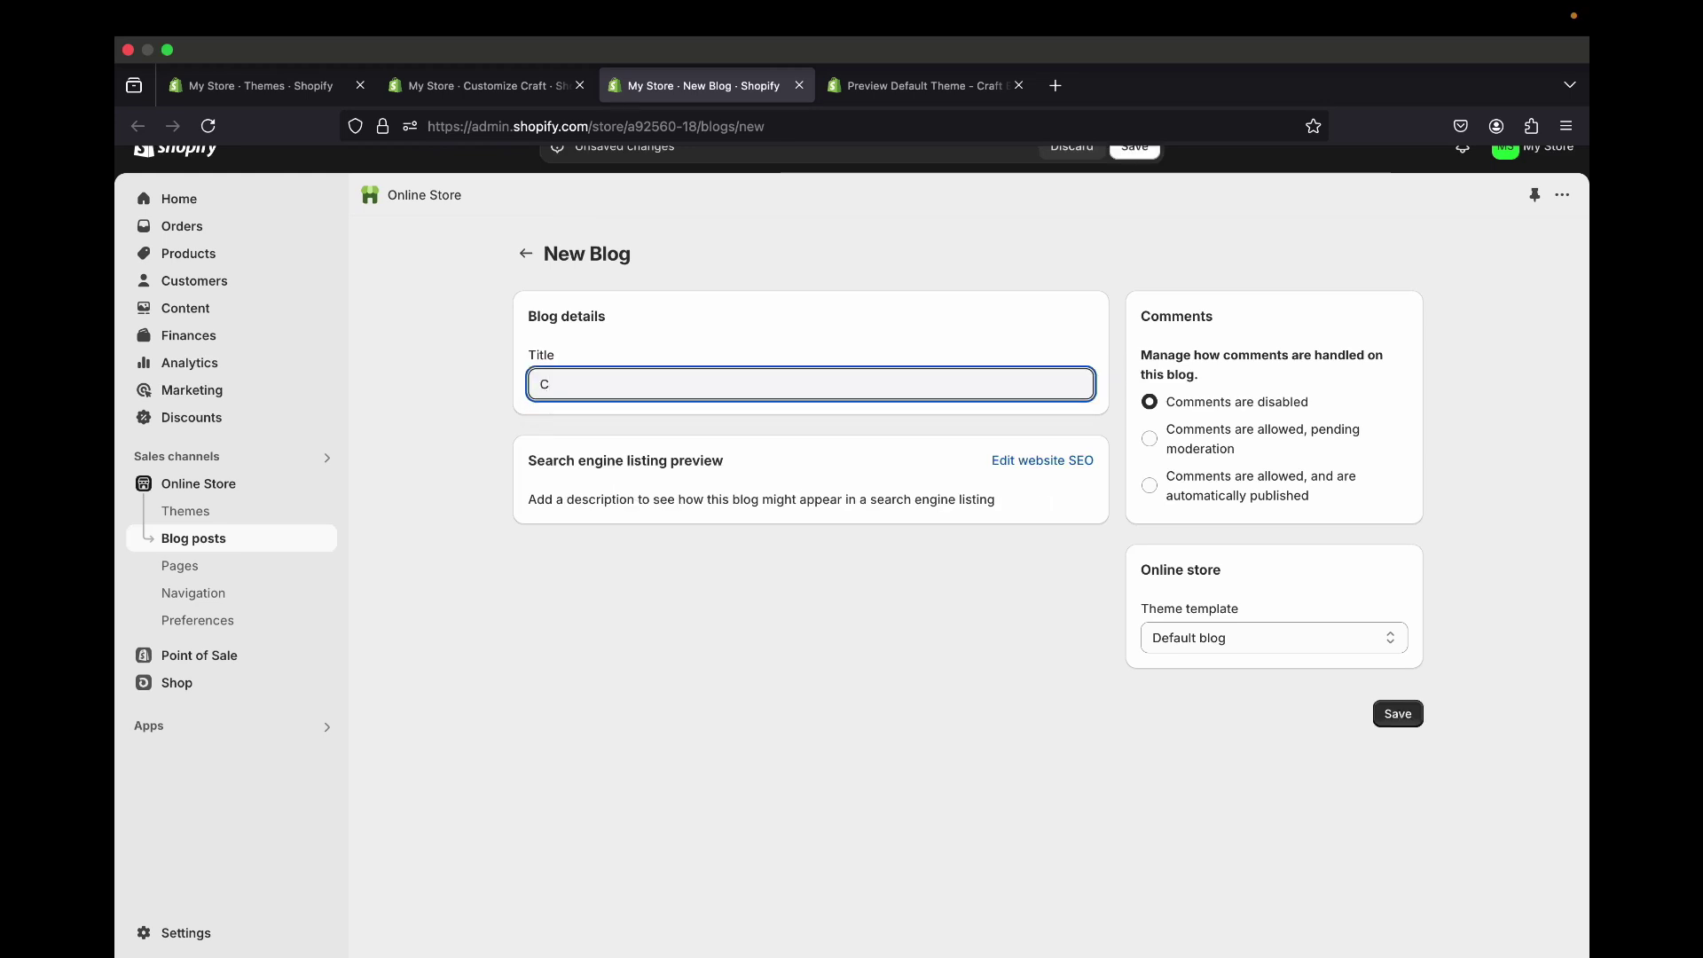
type("eramic Plates....")
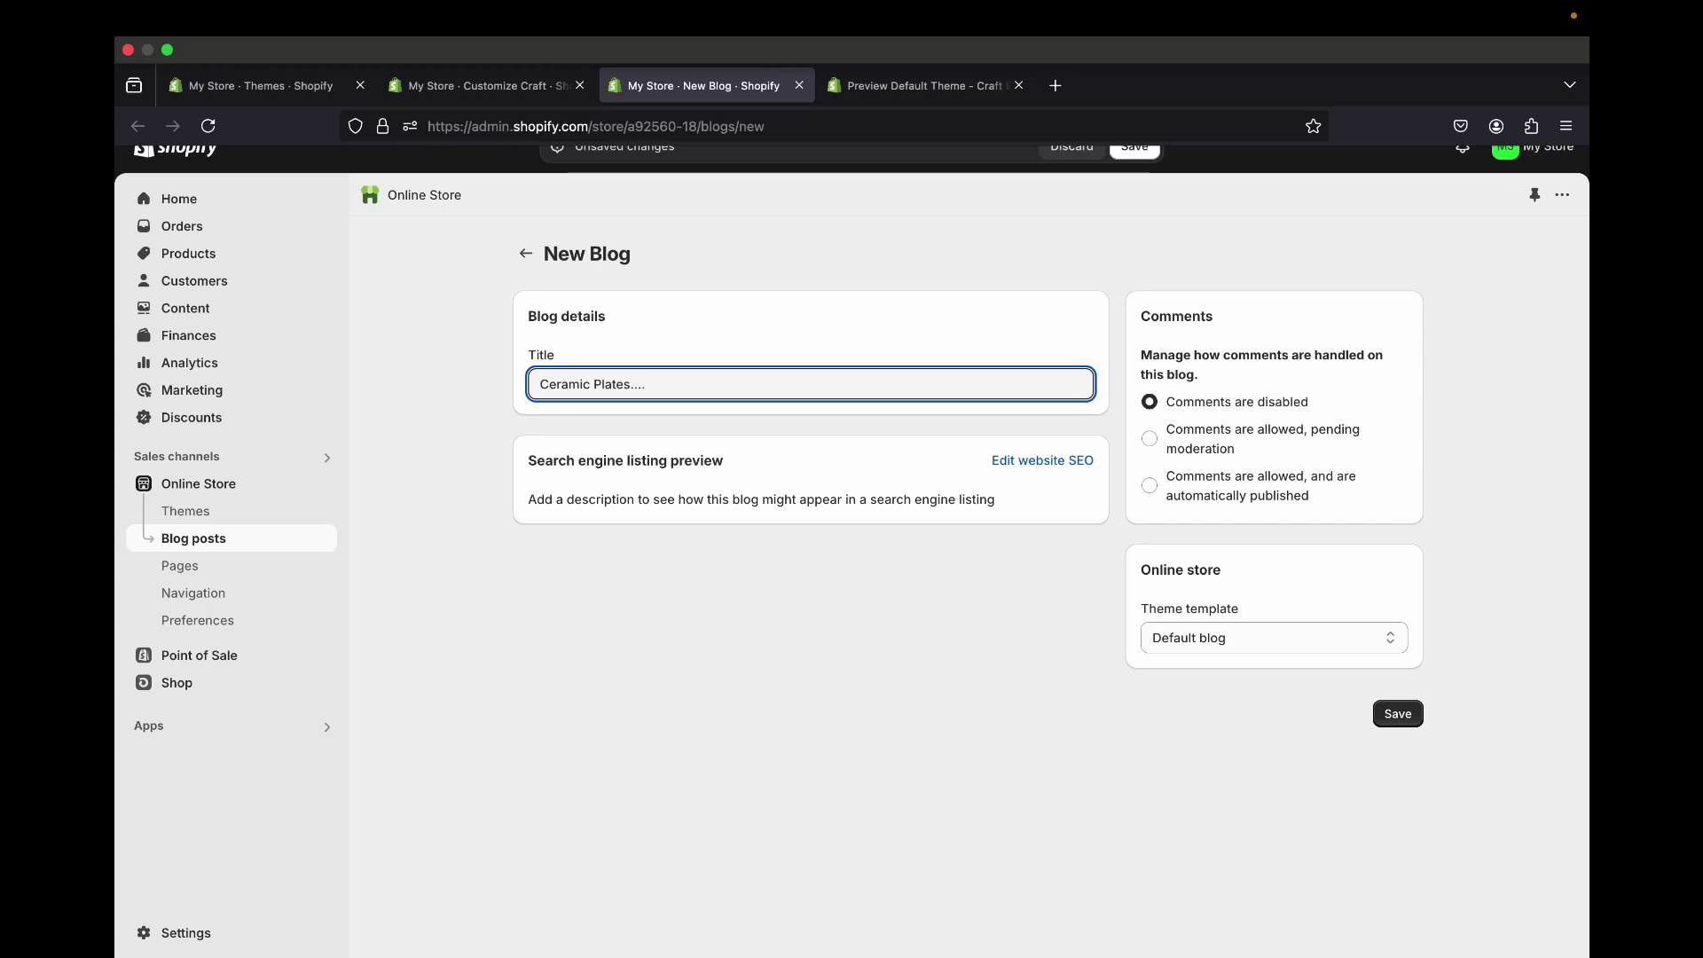
left_click(1399, 713)
- Fill in a new blog post with the title "Blog 1" and the content "hiuwahfawliufhalrfjnael"
left_click(582, 349)
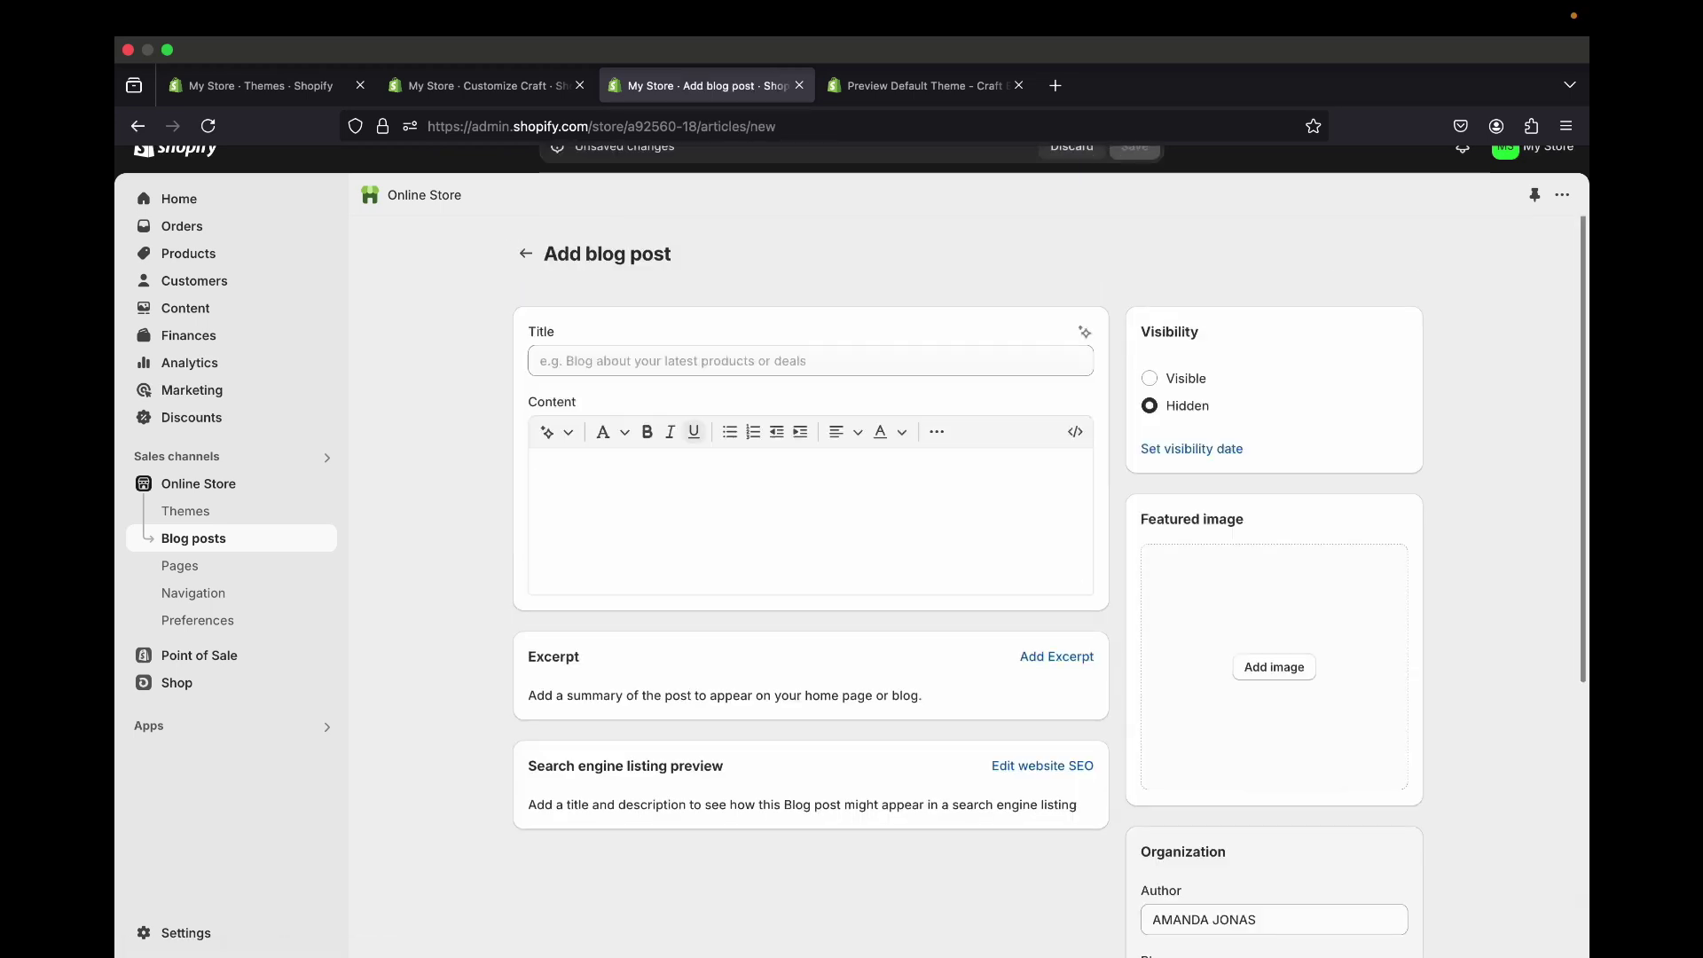
left_click(540, 362)
left_click(537, 467)
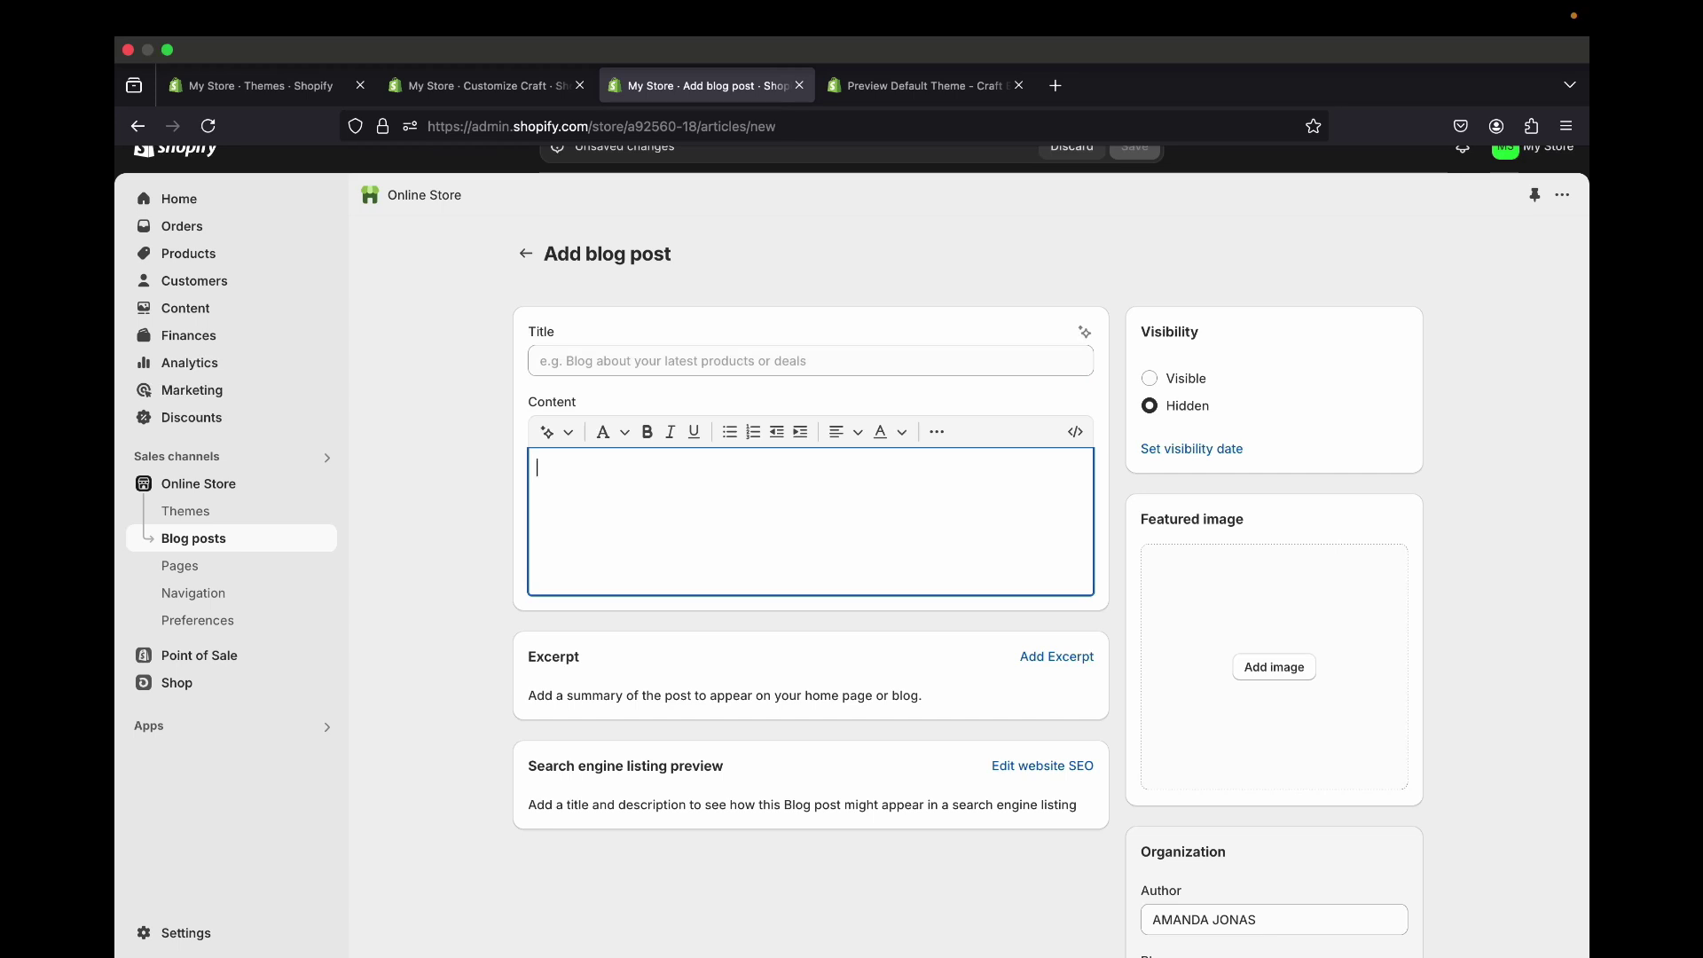
type("hiuwahfawliufhalrfjnael")
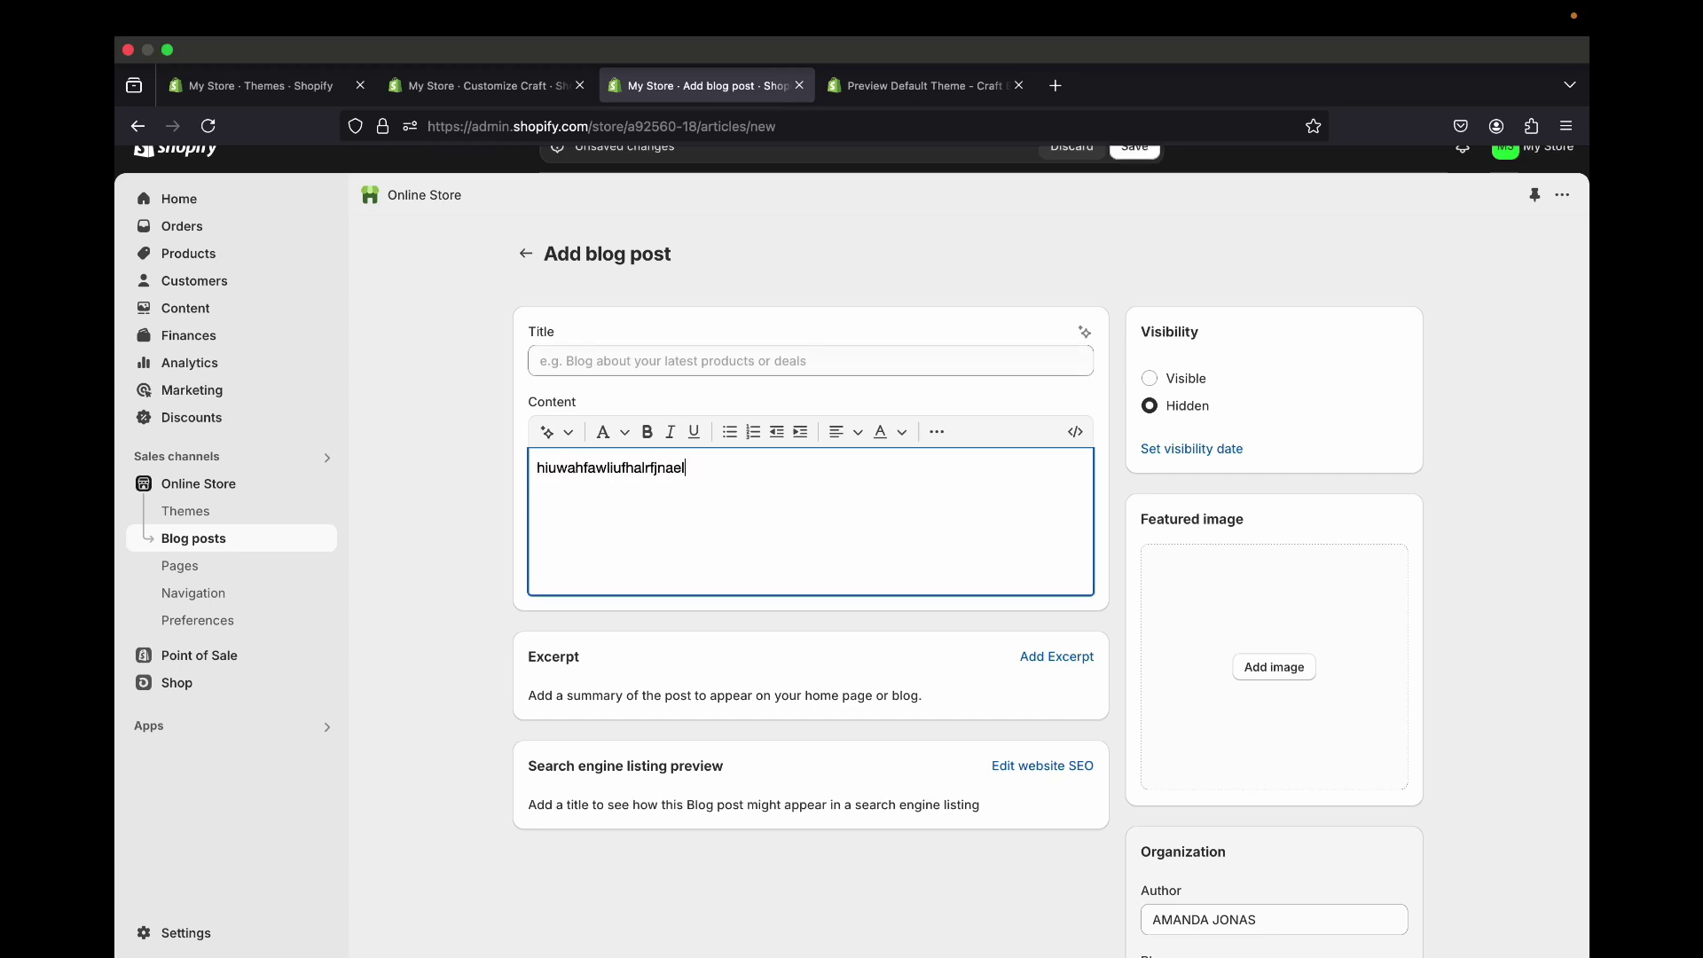
left_click(541, 362)
type("Blog 1")
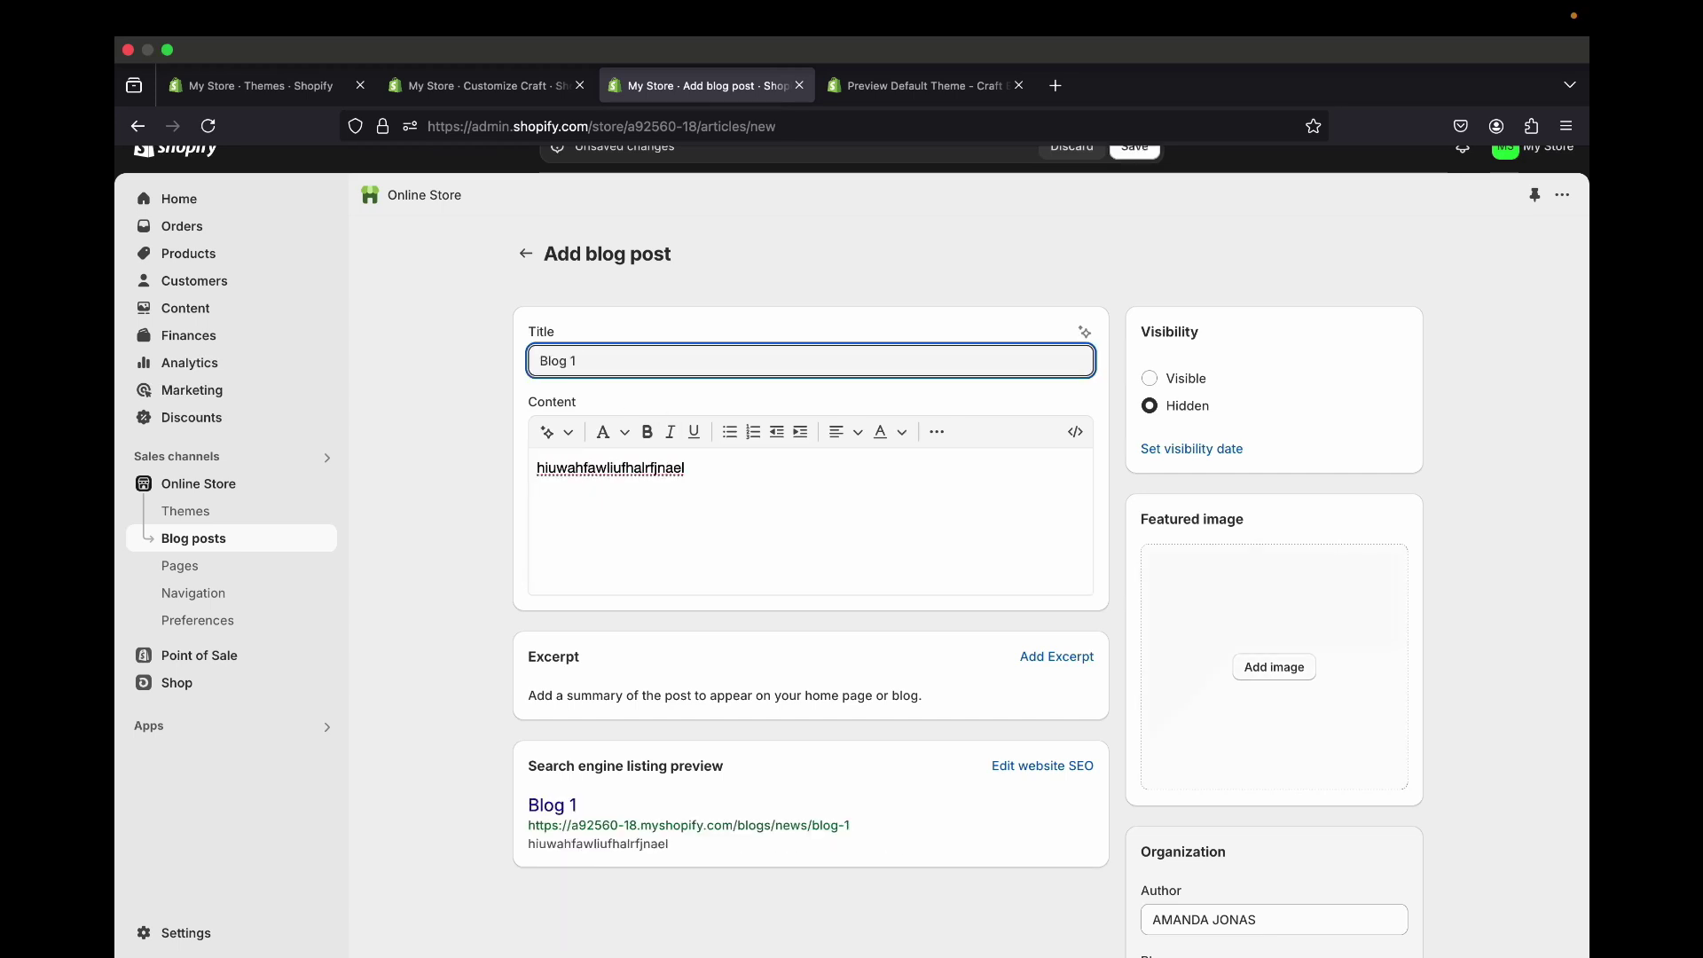
- Add the picture of stacked coloured plates as the post's featured image and save the blog post
left_click(1273, 666)
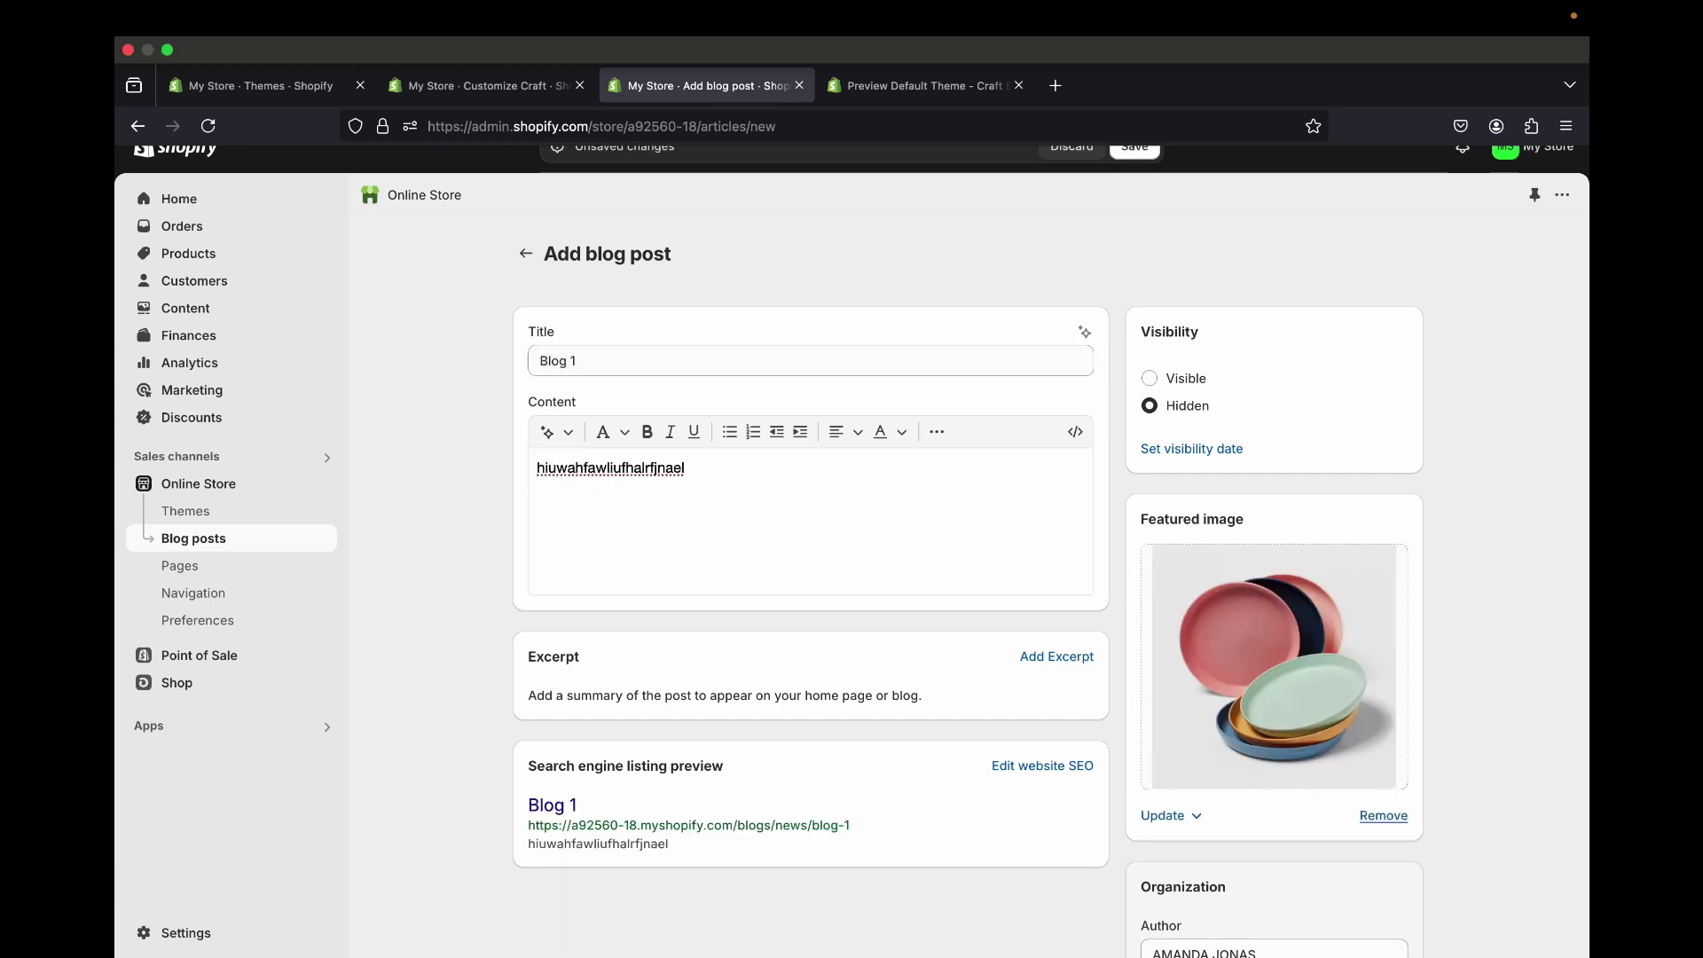
scroll(969, 565, "down", 5)
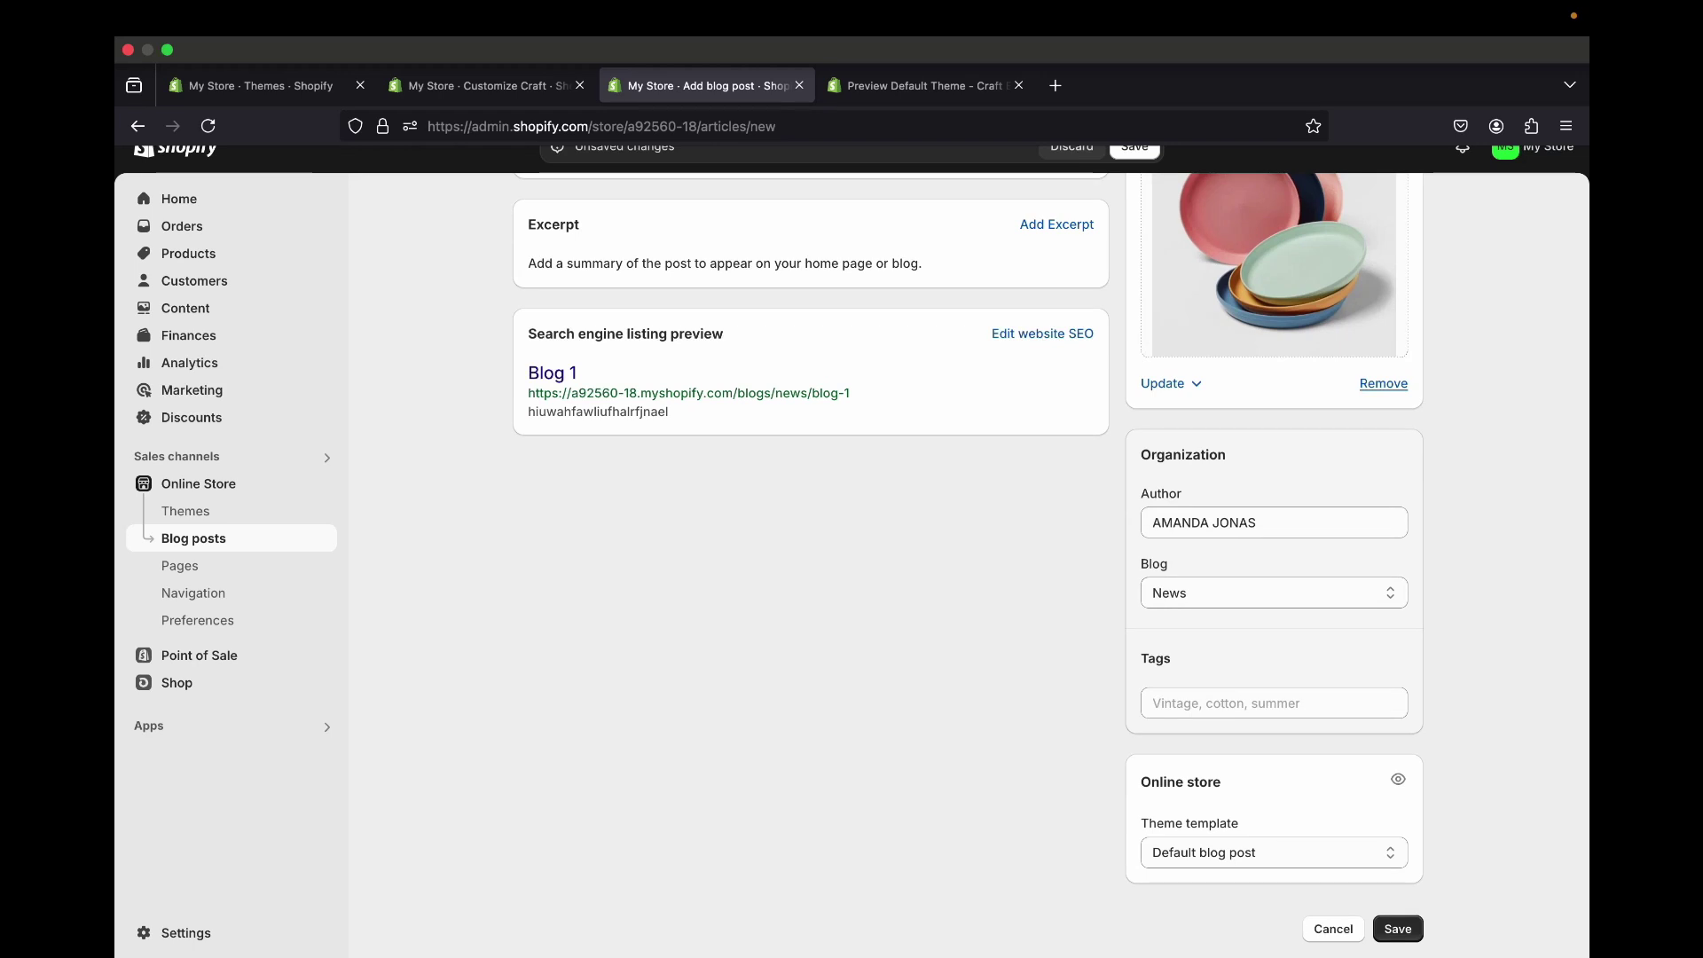
left_click(1397, 928)
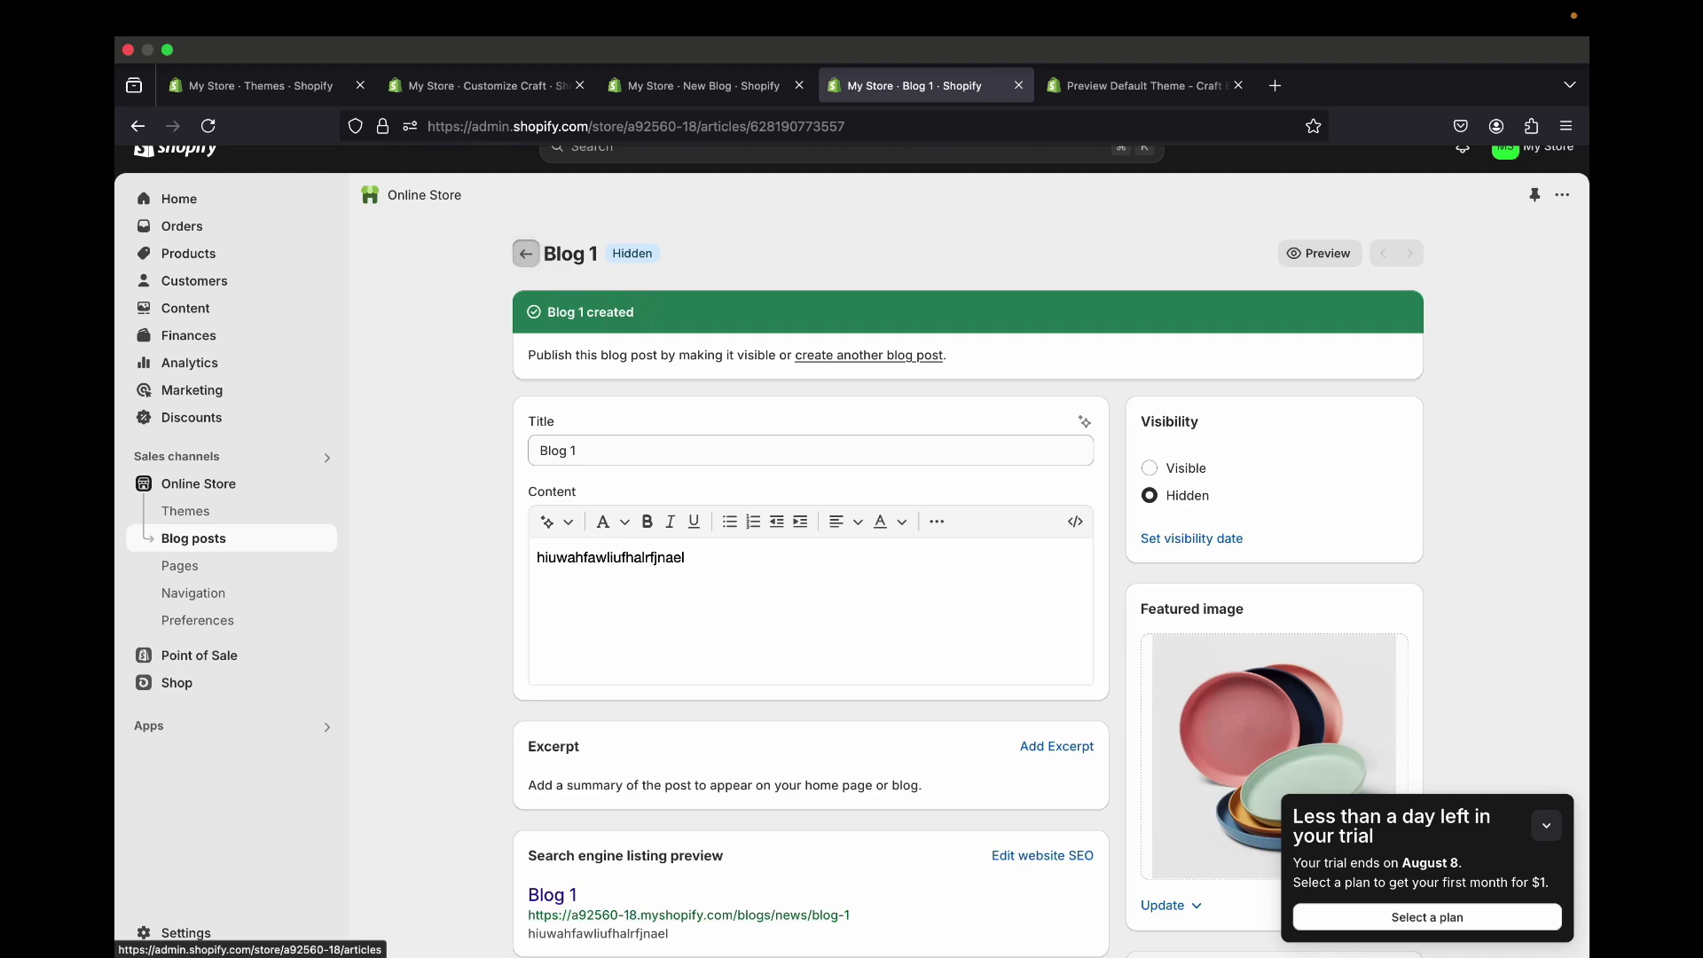
left_click(526, 254)
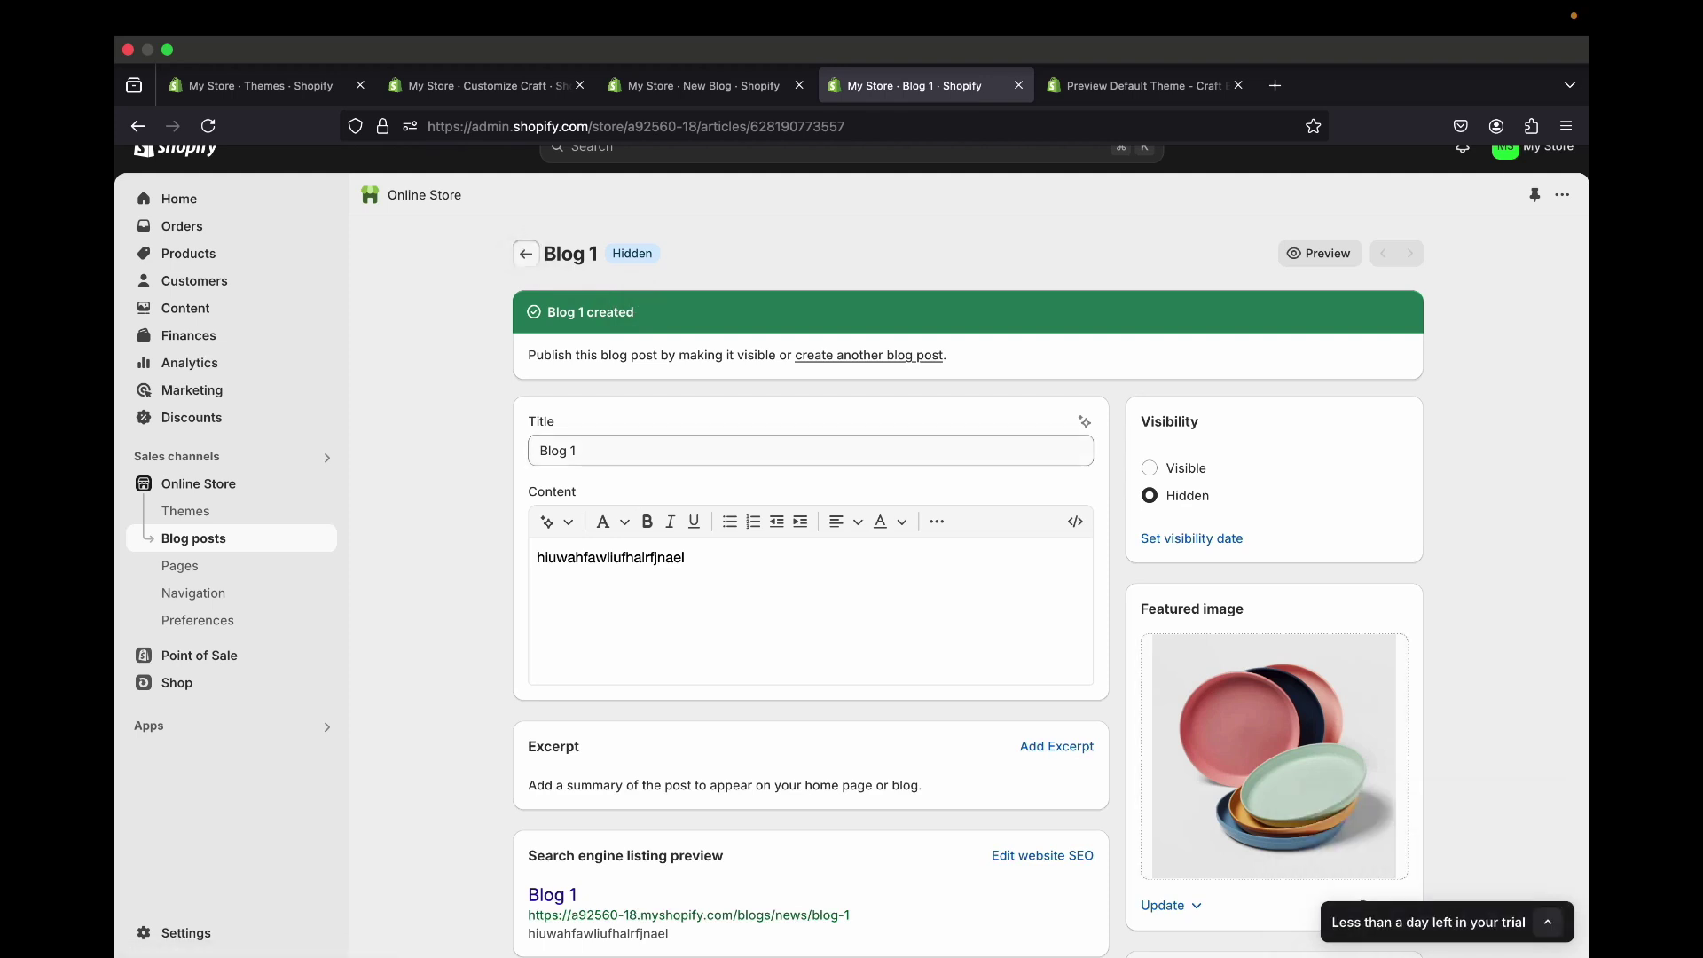
- Set the Blog 1 post's visibility to Visible, save it and return to the blog posts list
left_click(1150, 468)
scroll(972, 568, "down", 1)
scroll(972, 568, "up", 1)
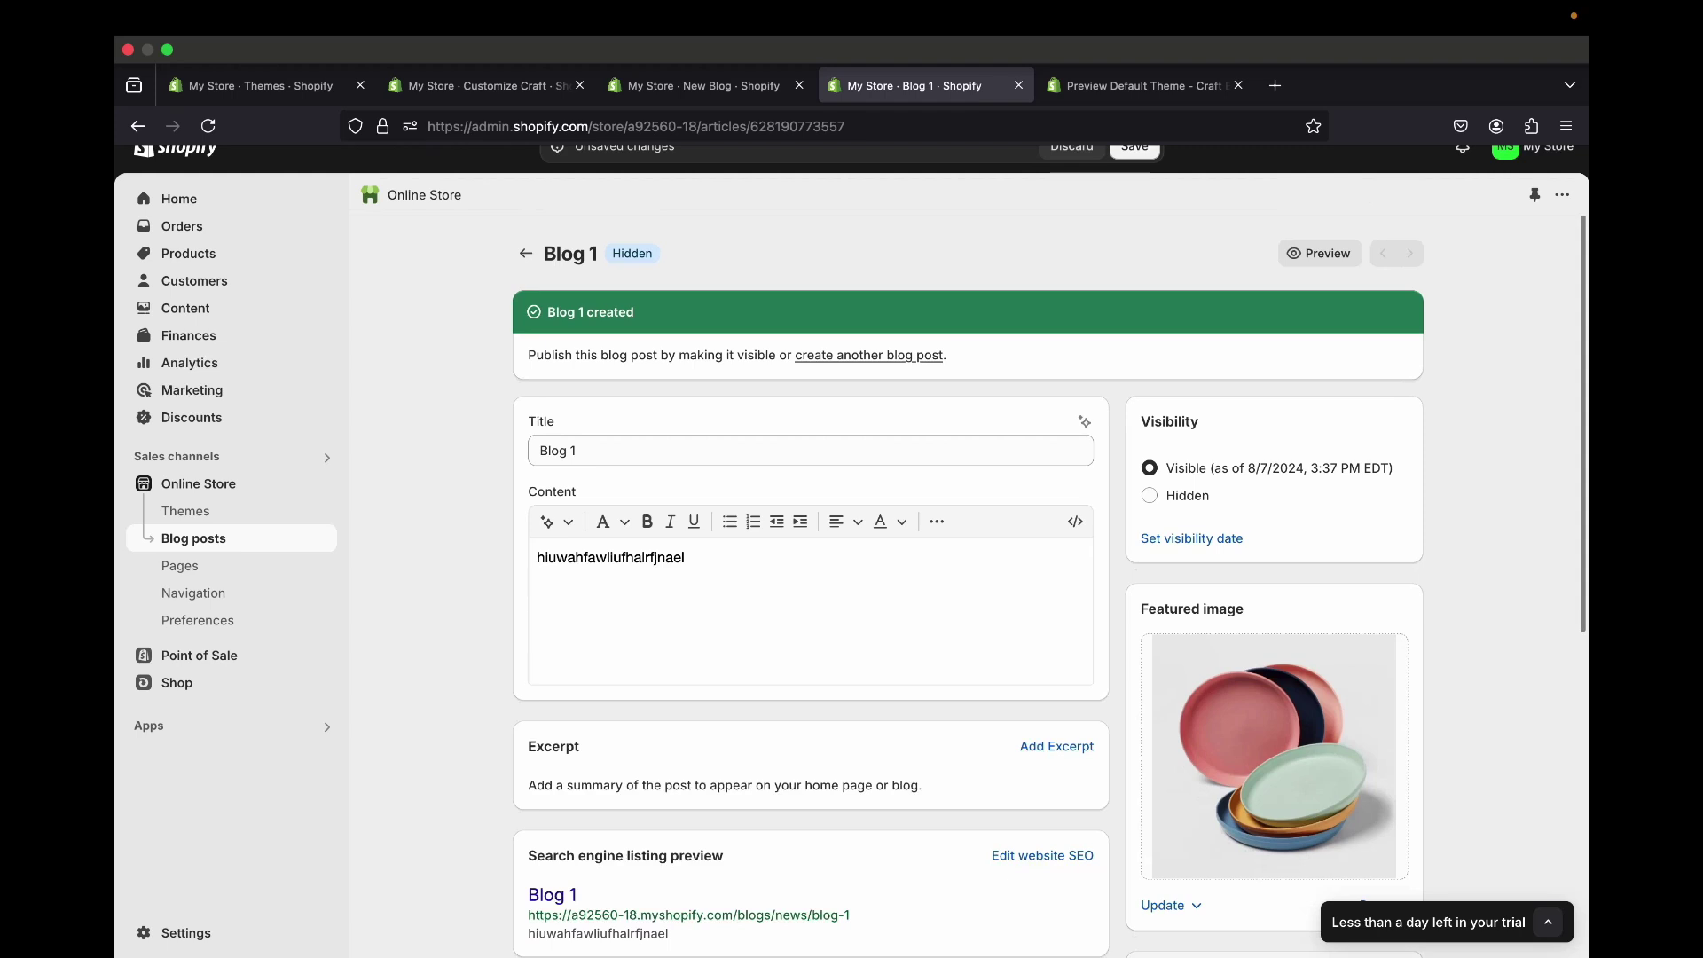
left_click(1134, 148)
left_click(525, 253)
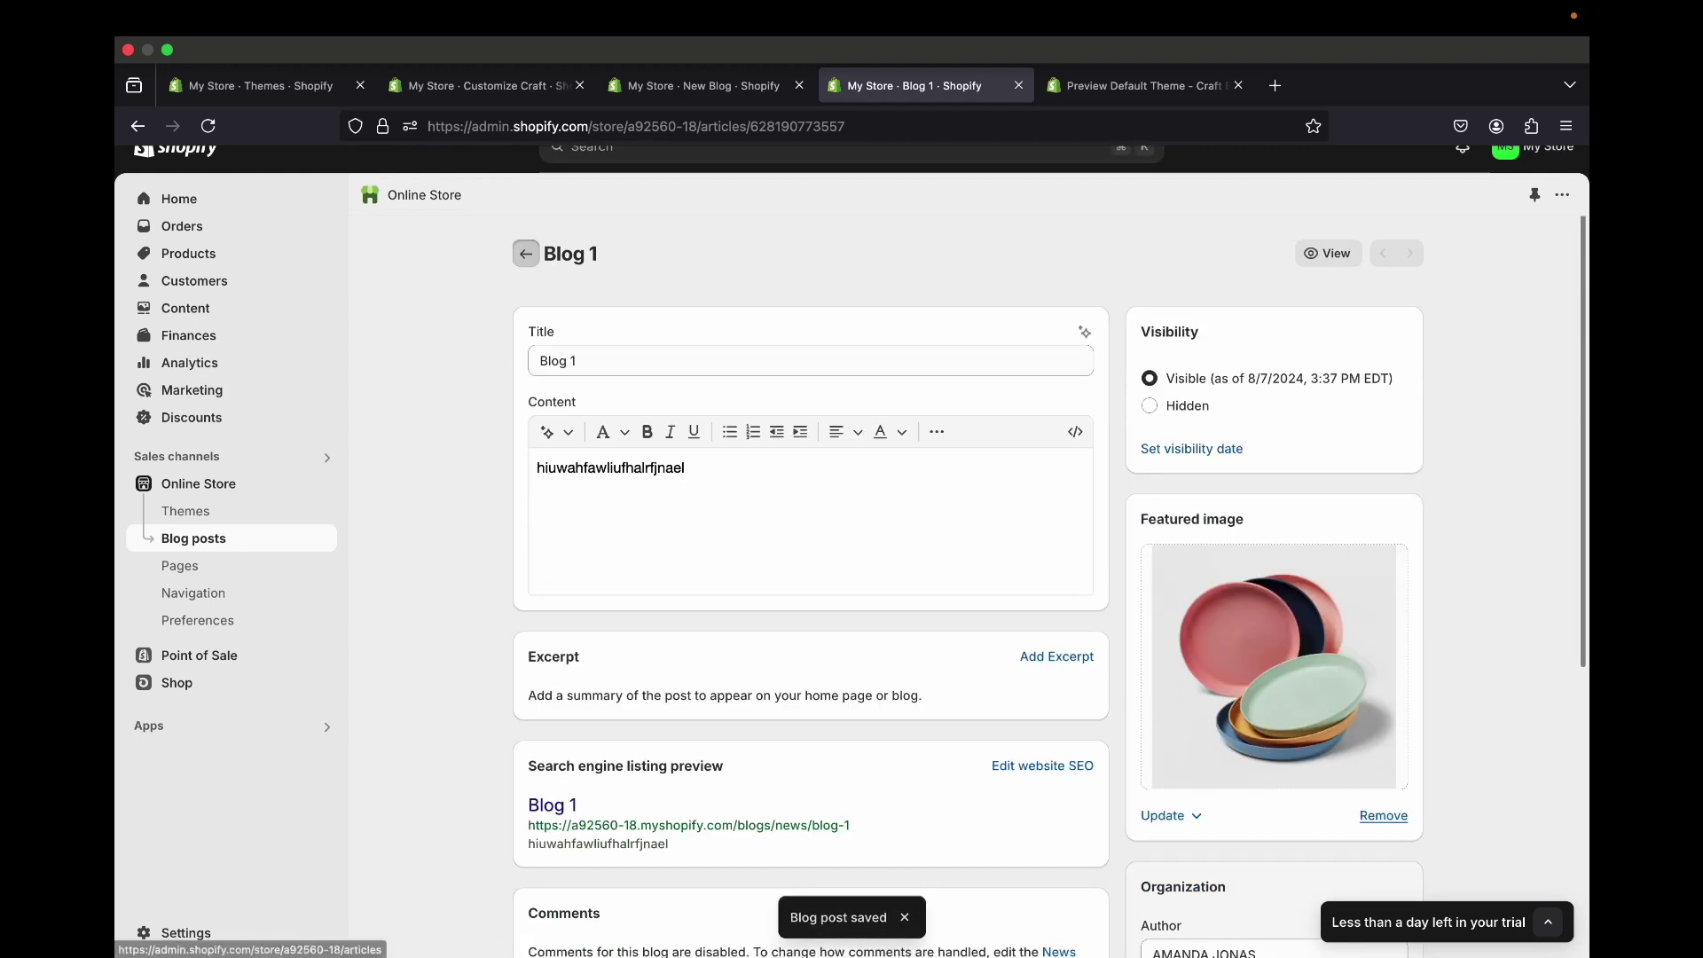
left_click(525, 254)
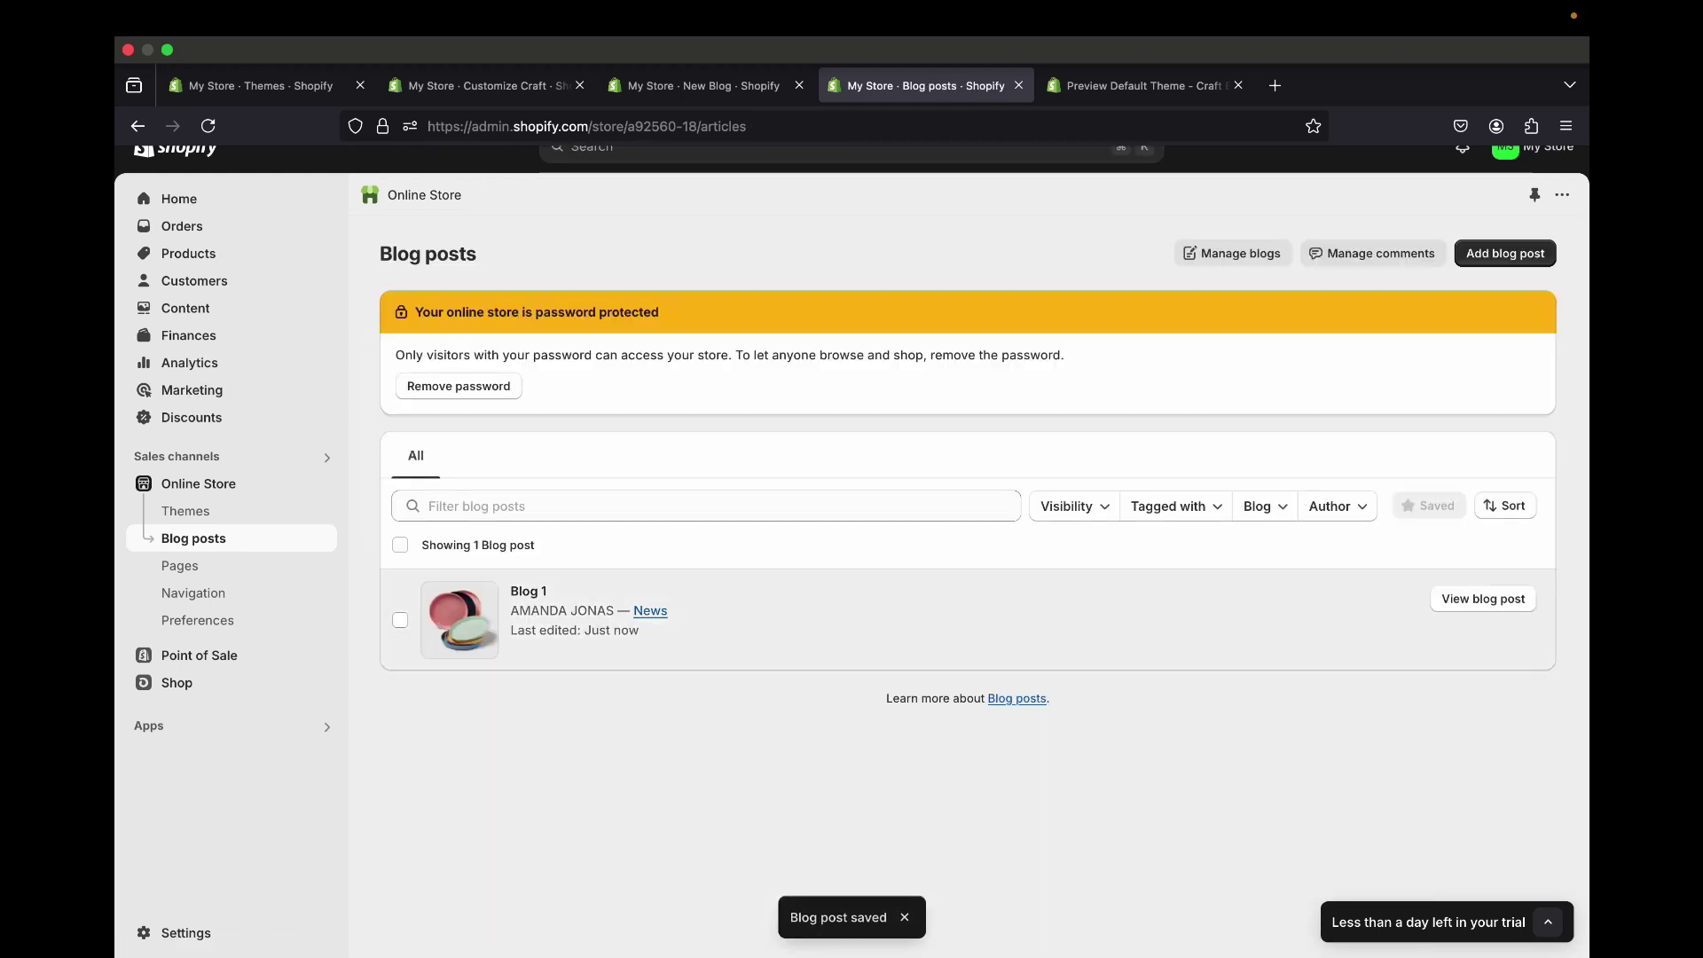
- Close the leftover New Blog page, assign the News blog to the Blog posts section in the theme editor and save the theme
left_click(703, 85)
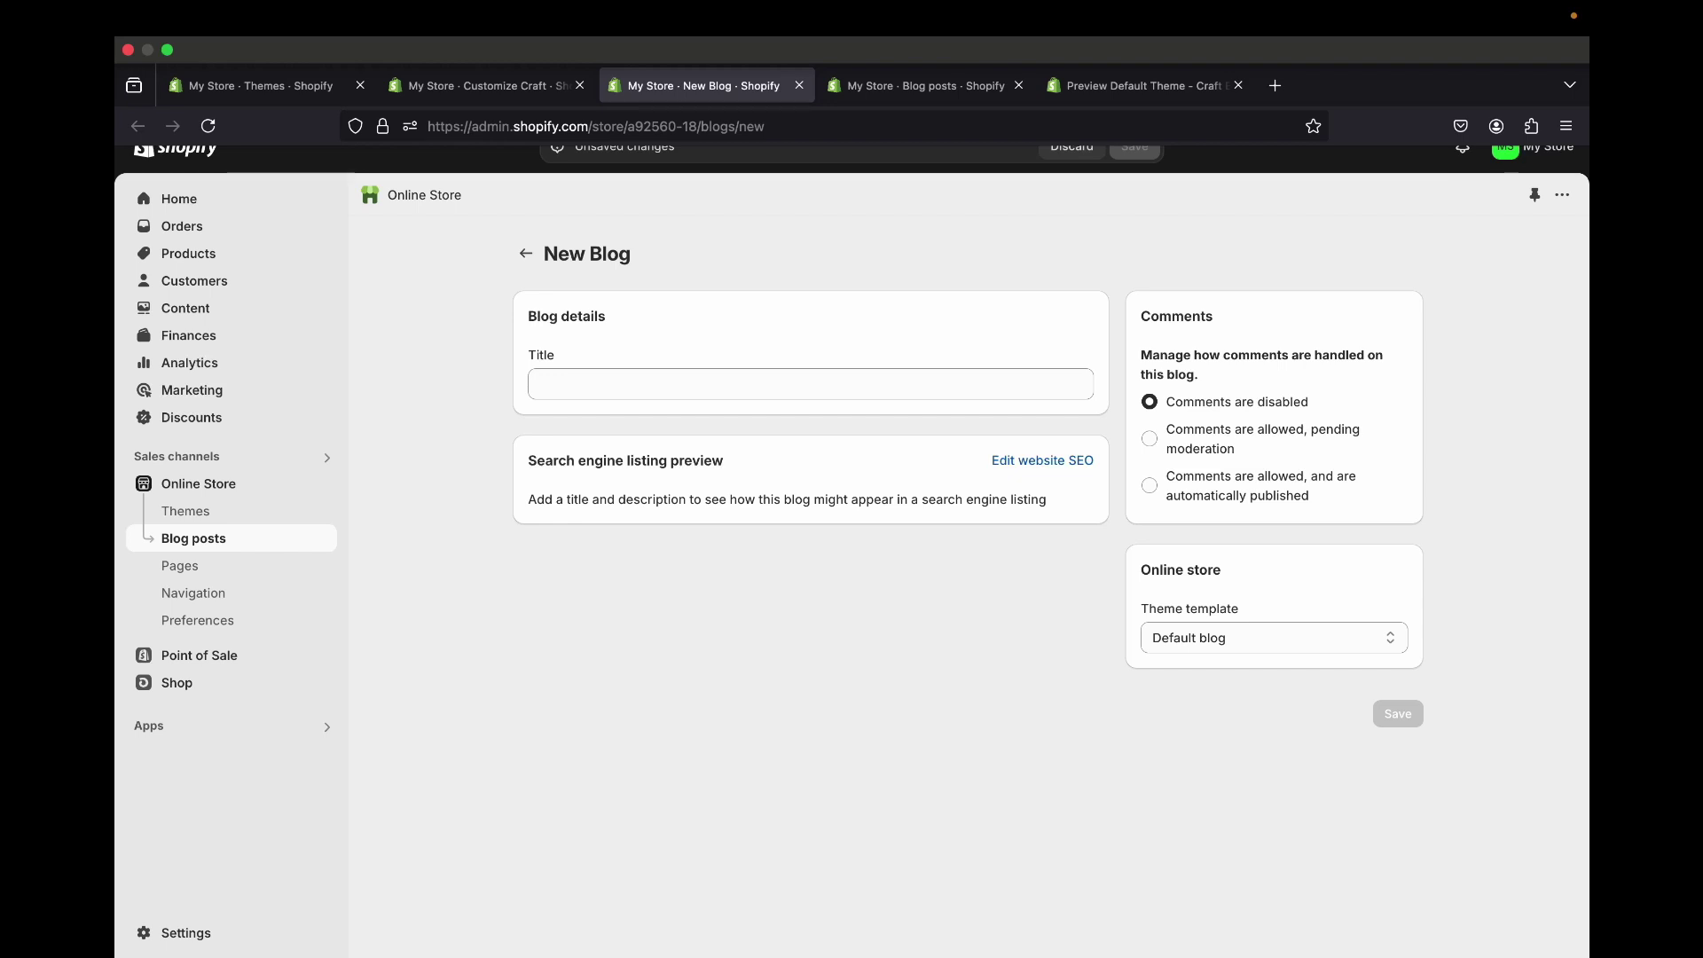
key("ctrl+shift+Tab")
left_click(799, 86)
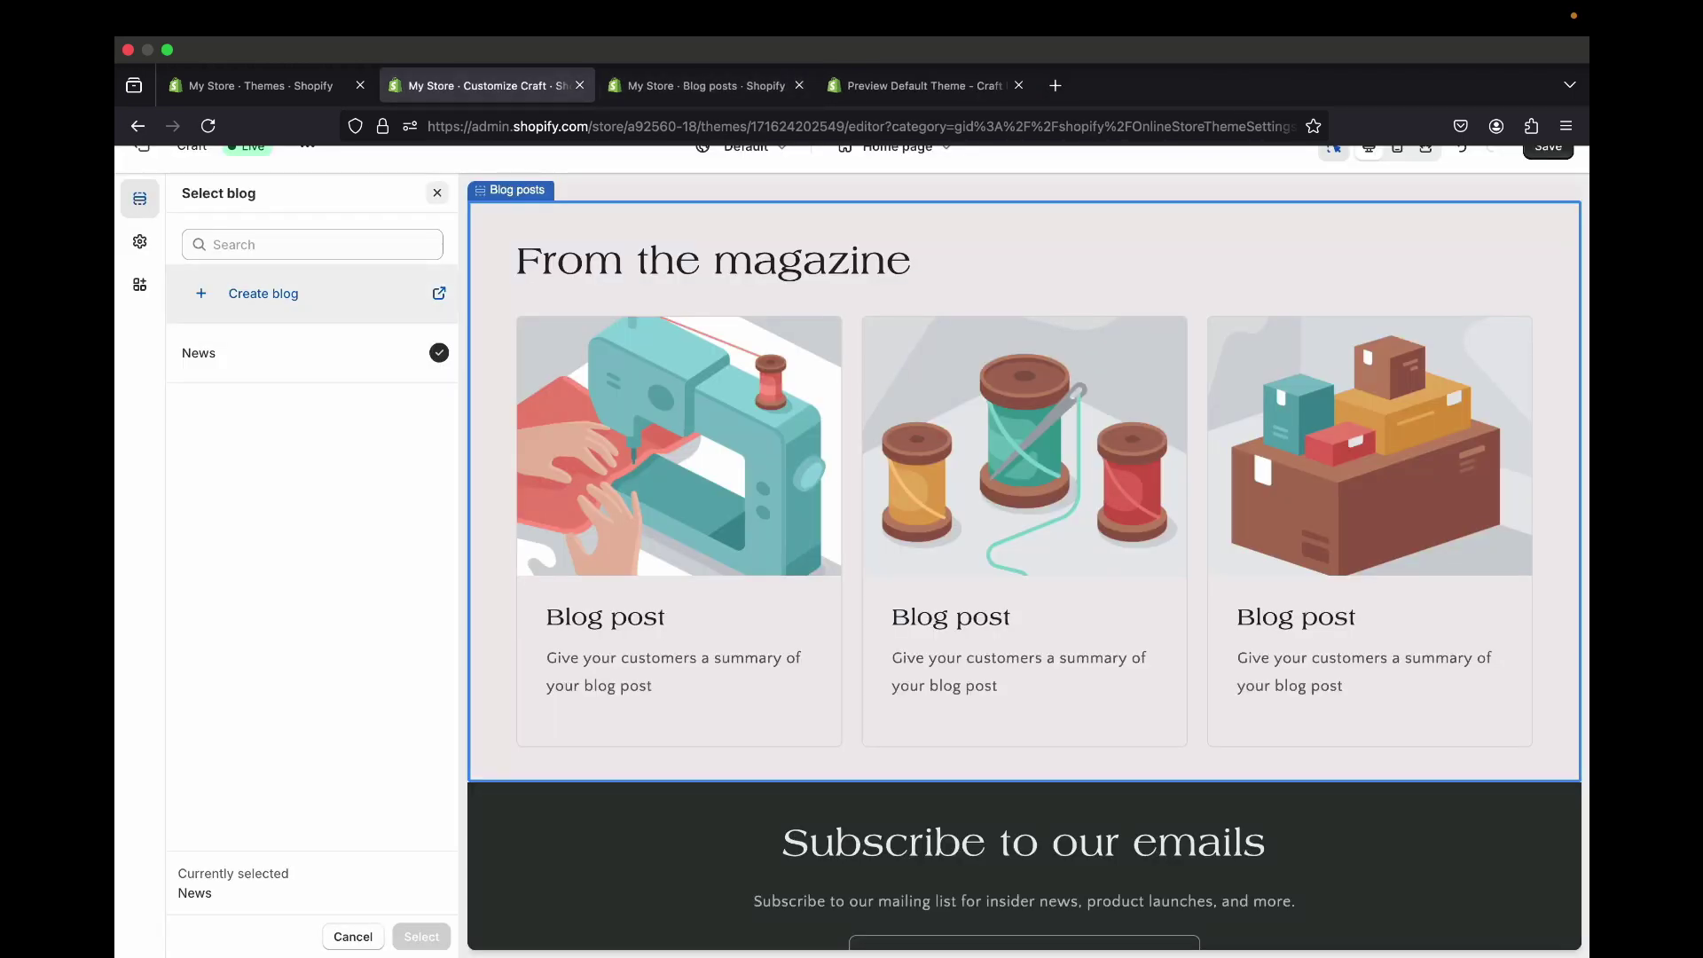
left_click(207, 125)
key("Escape")
key("super+s")
- Review the home page down to the "From the magazine" section and compare that section with its counterpart in the Craft preview
scroll(788, 364, "up", 5)
scroll(787, 364, "down", 8)
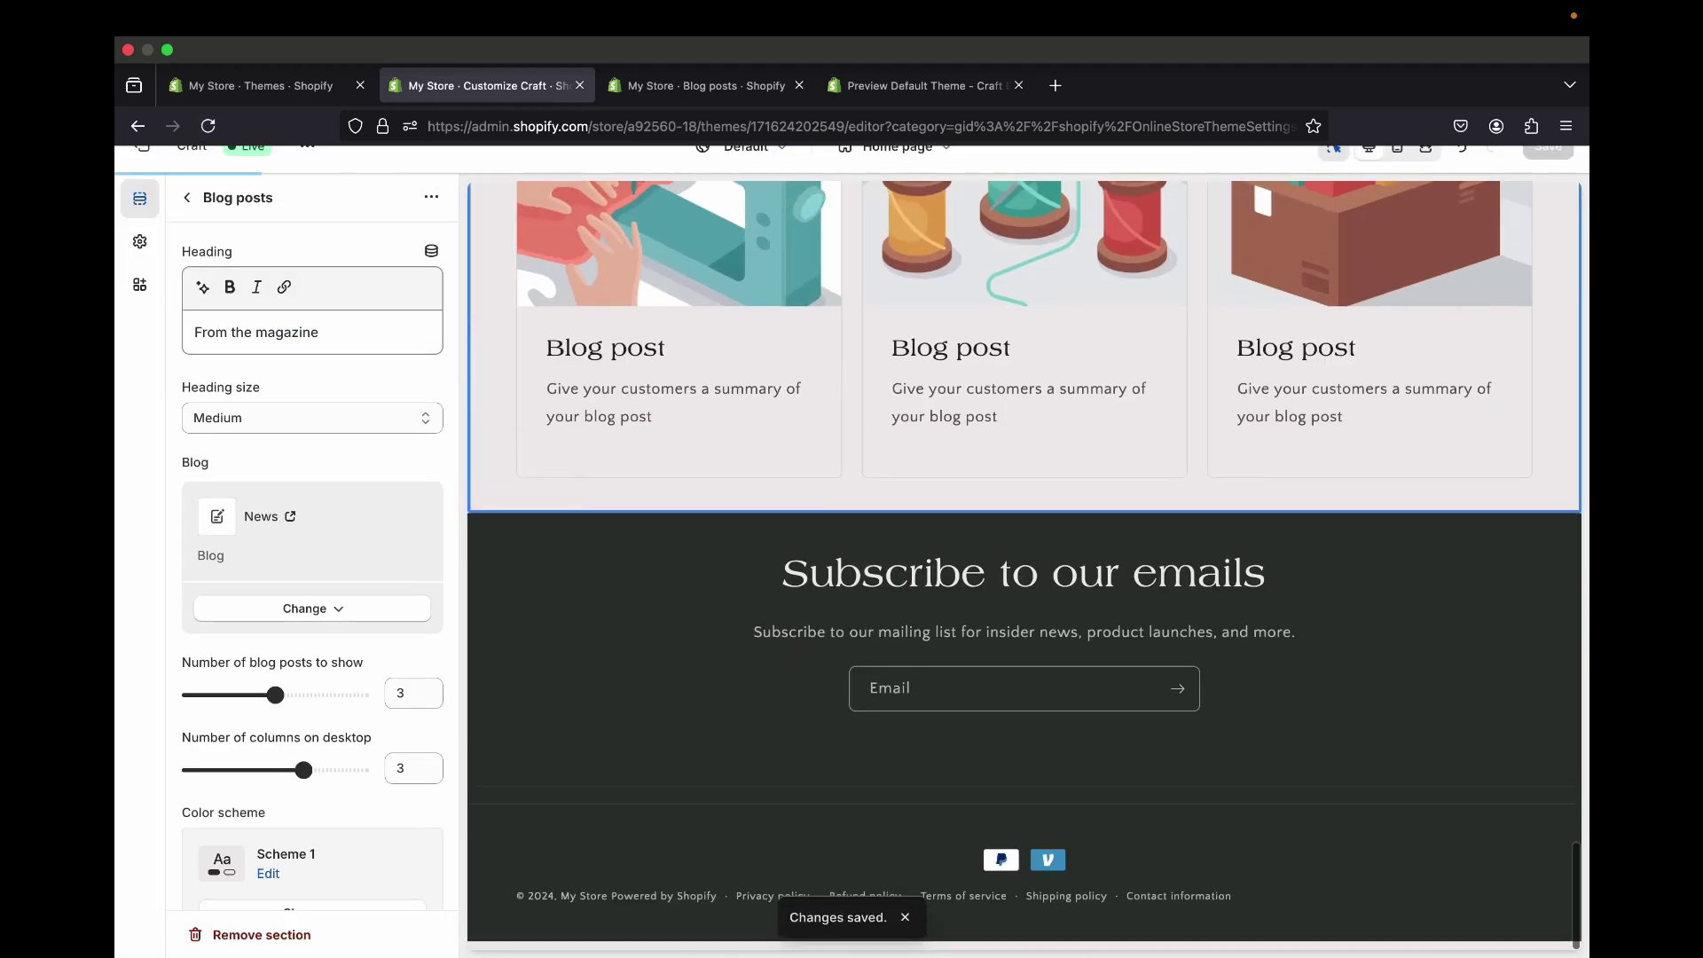
scroll(678, 400, "up", 4)
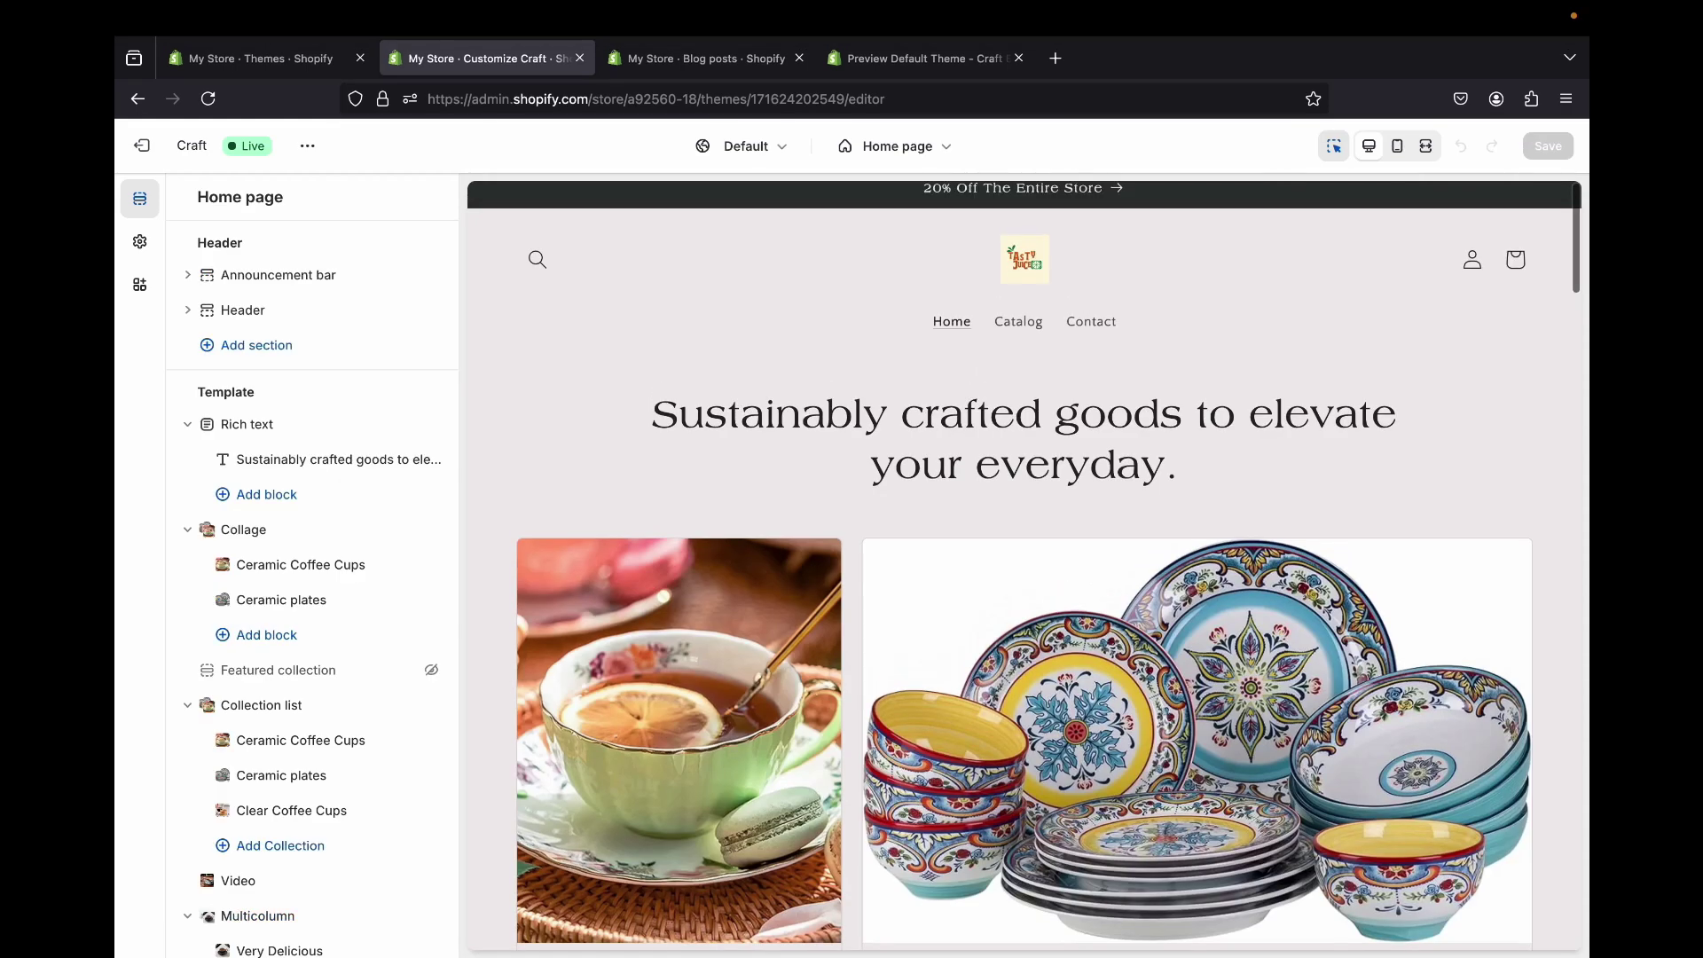
scroll(1024, 559, "down", 15)
scroll(1025, 559, "down", 10)
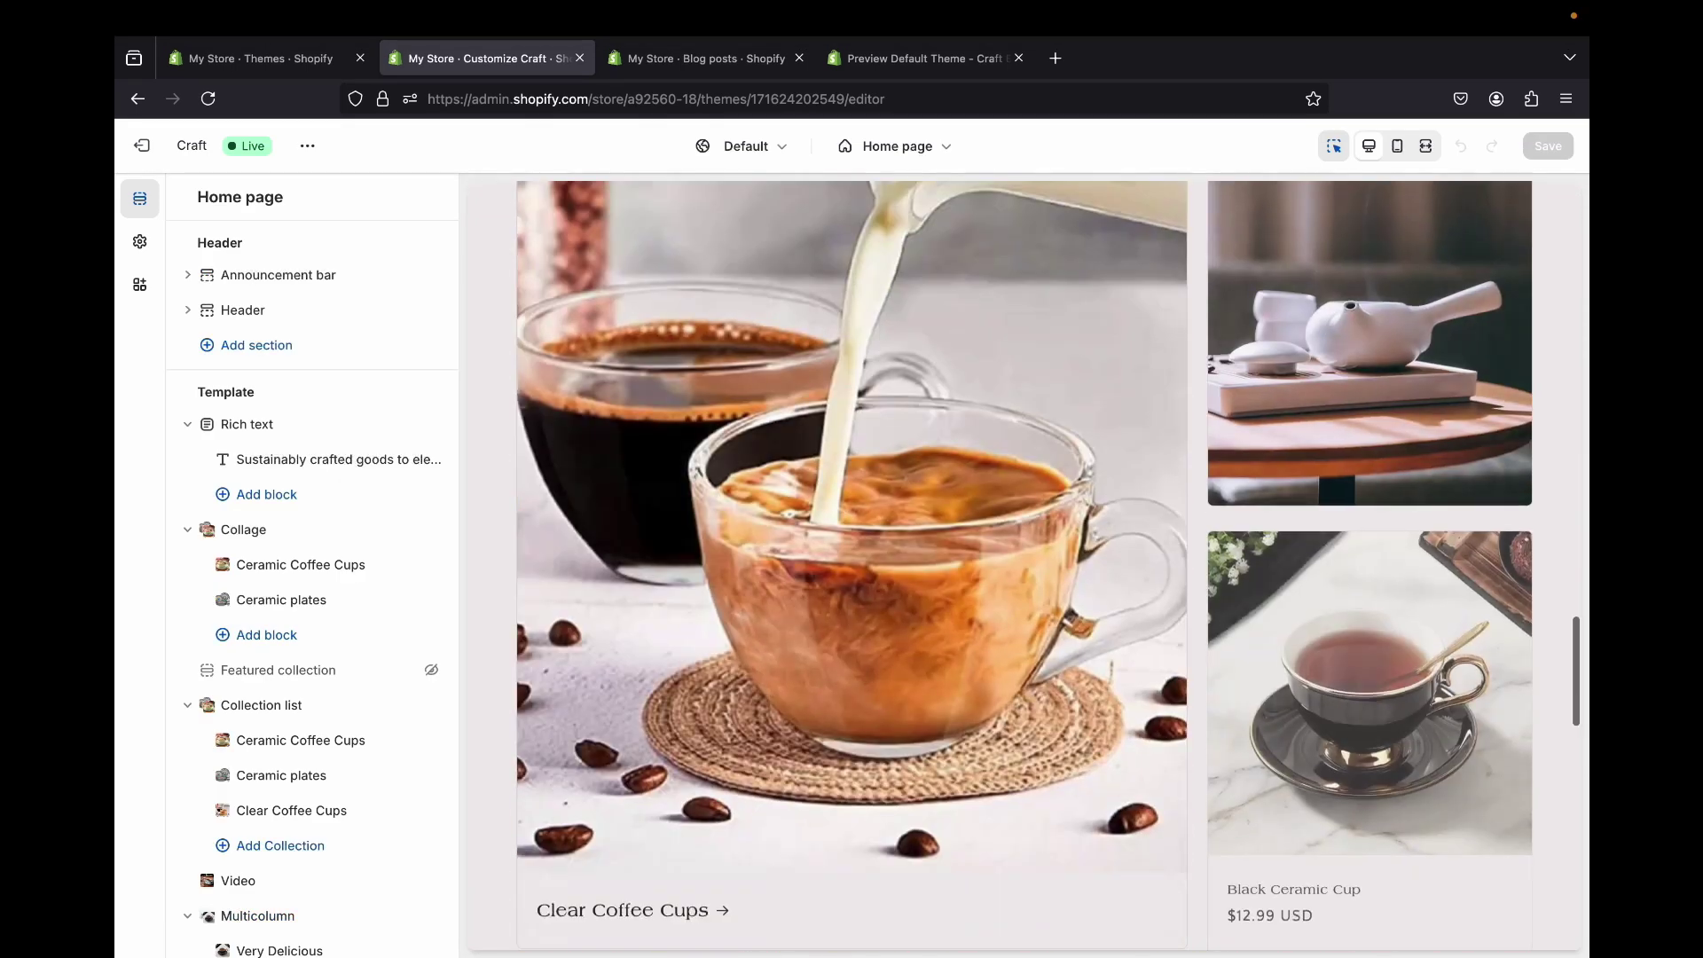
scroll(1025, 559, "up", 5)
scroll(1025, 559, "down", 3)
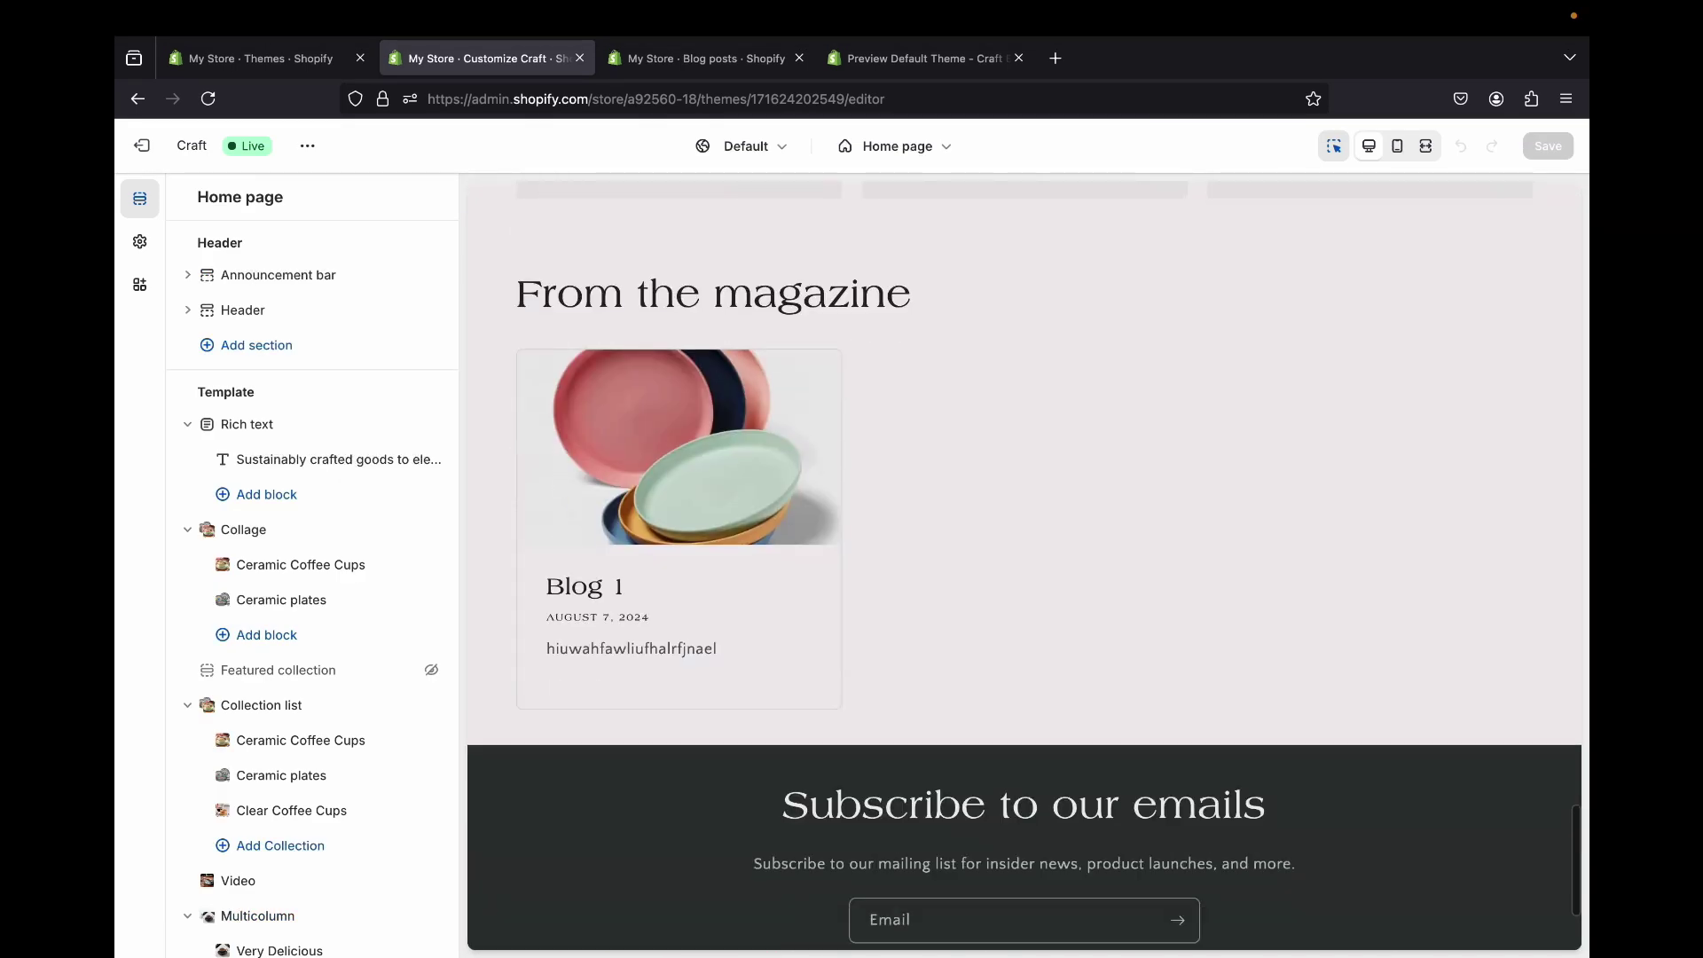
left_click(1024, 488)
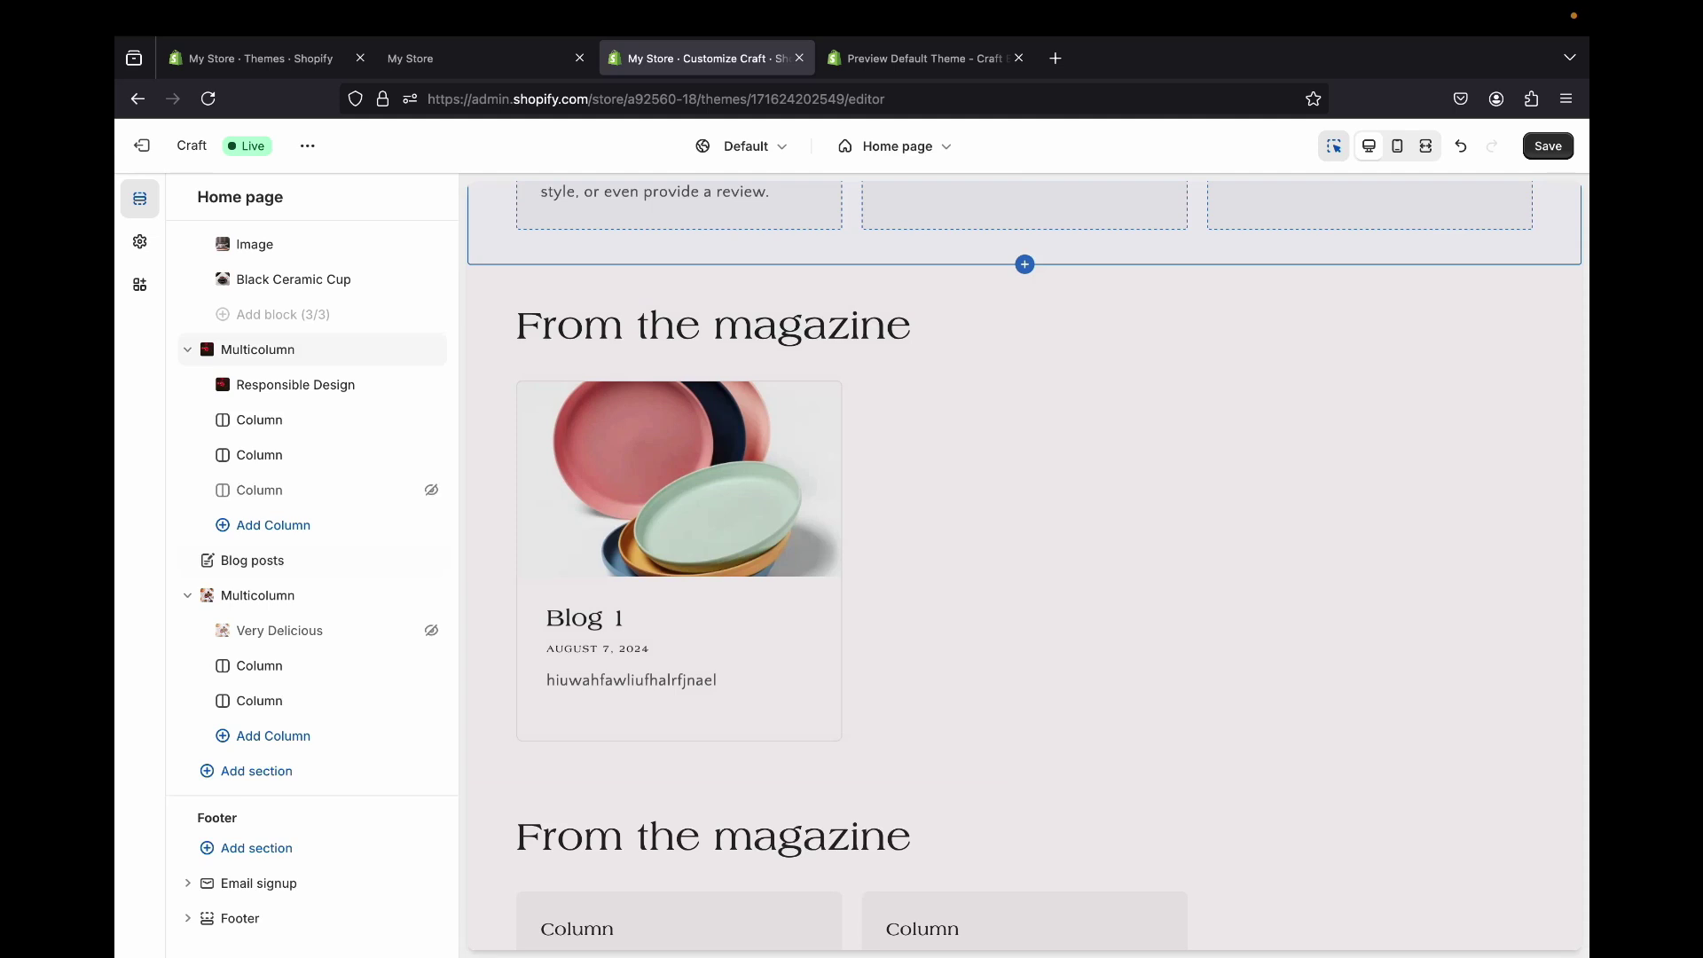
key("ctrl+Tab")
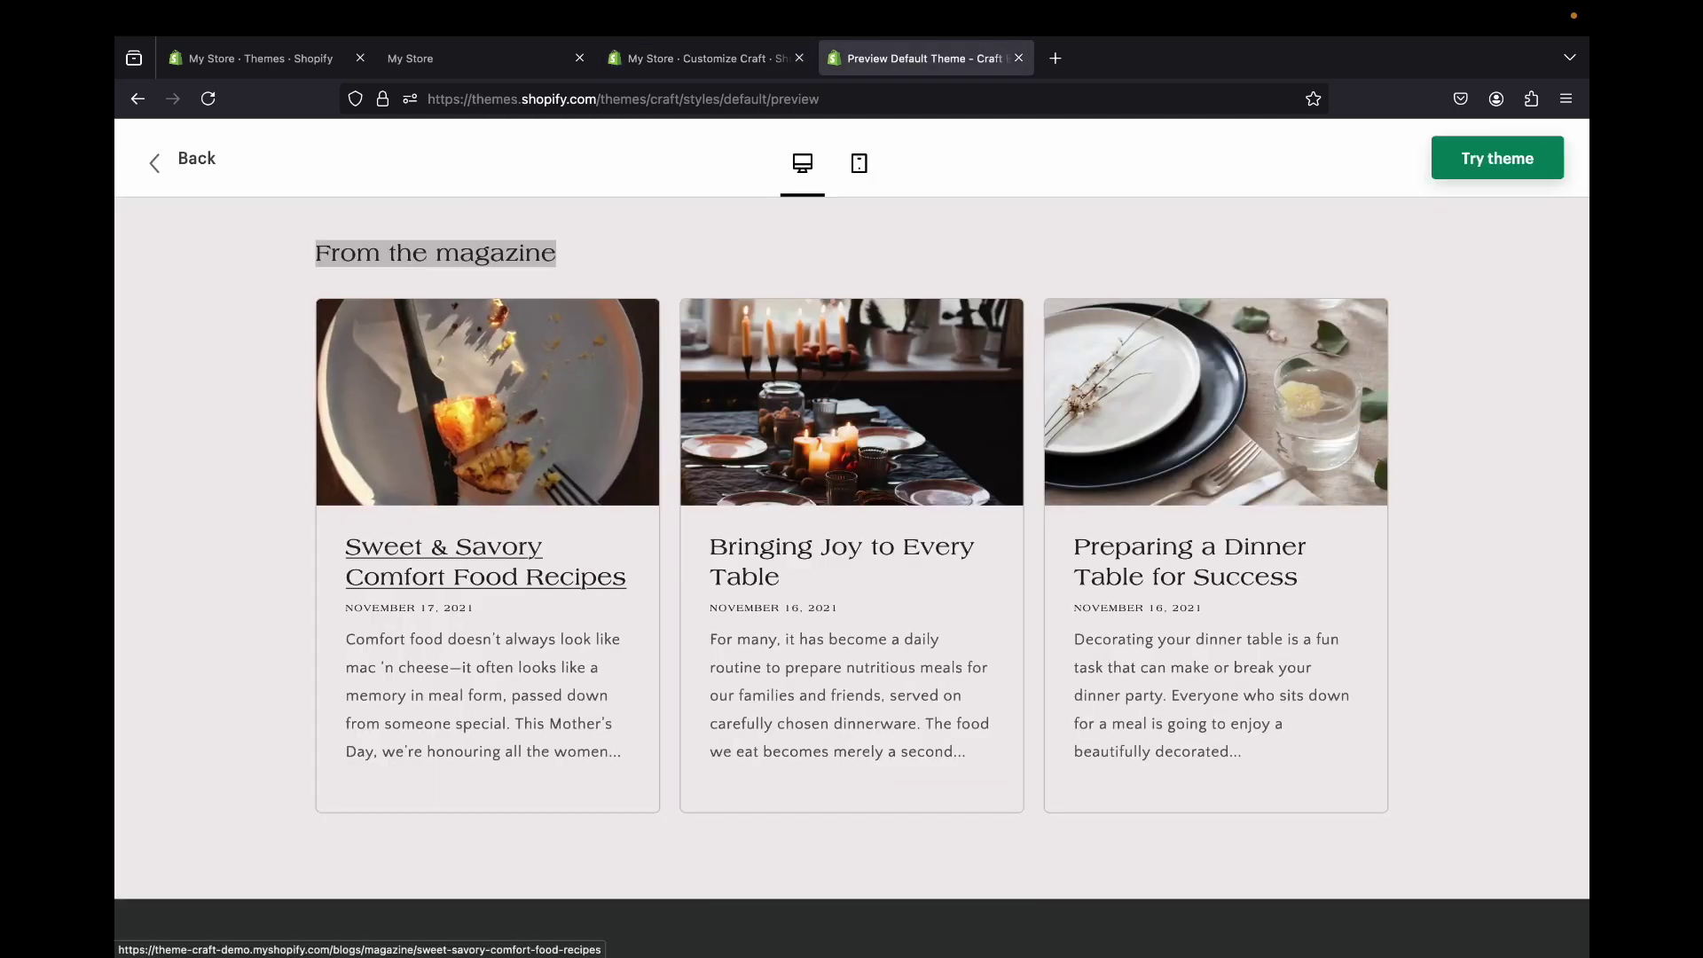
key("ctrl+shift+Tab")
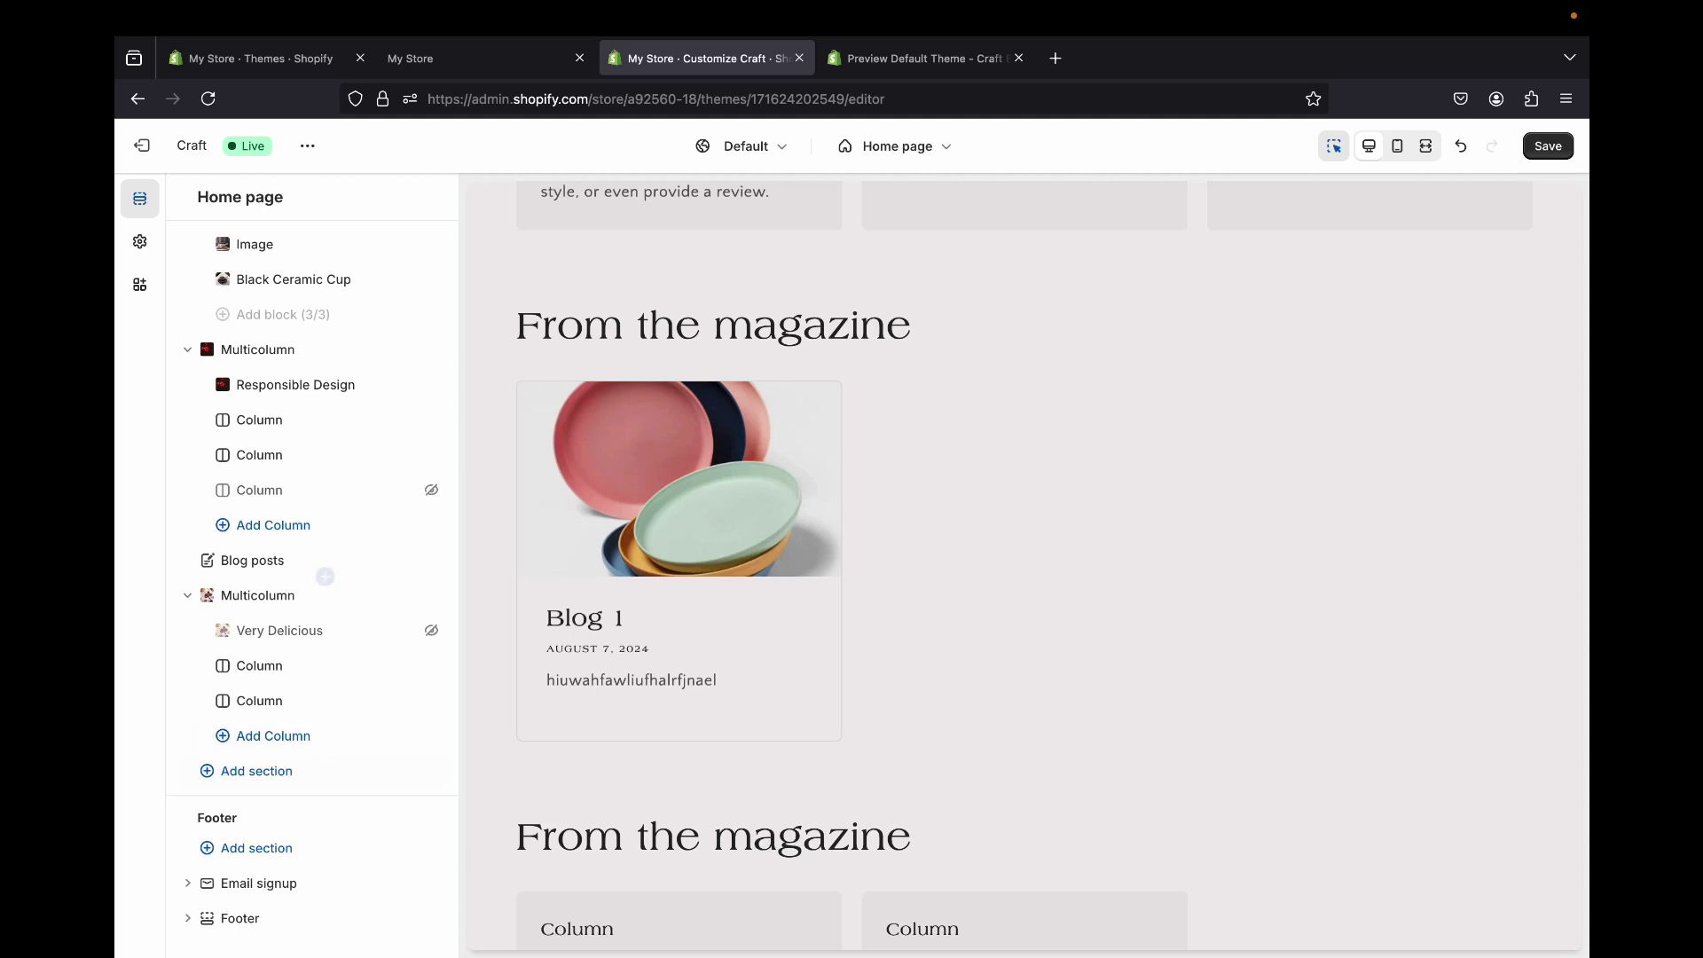
key("ctrl+shift+Tab")
key("ctrl+Tab")
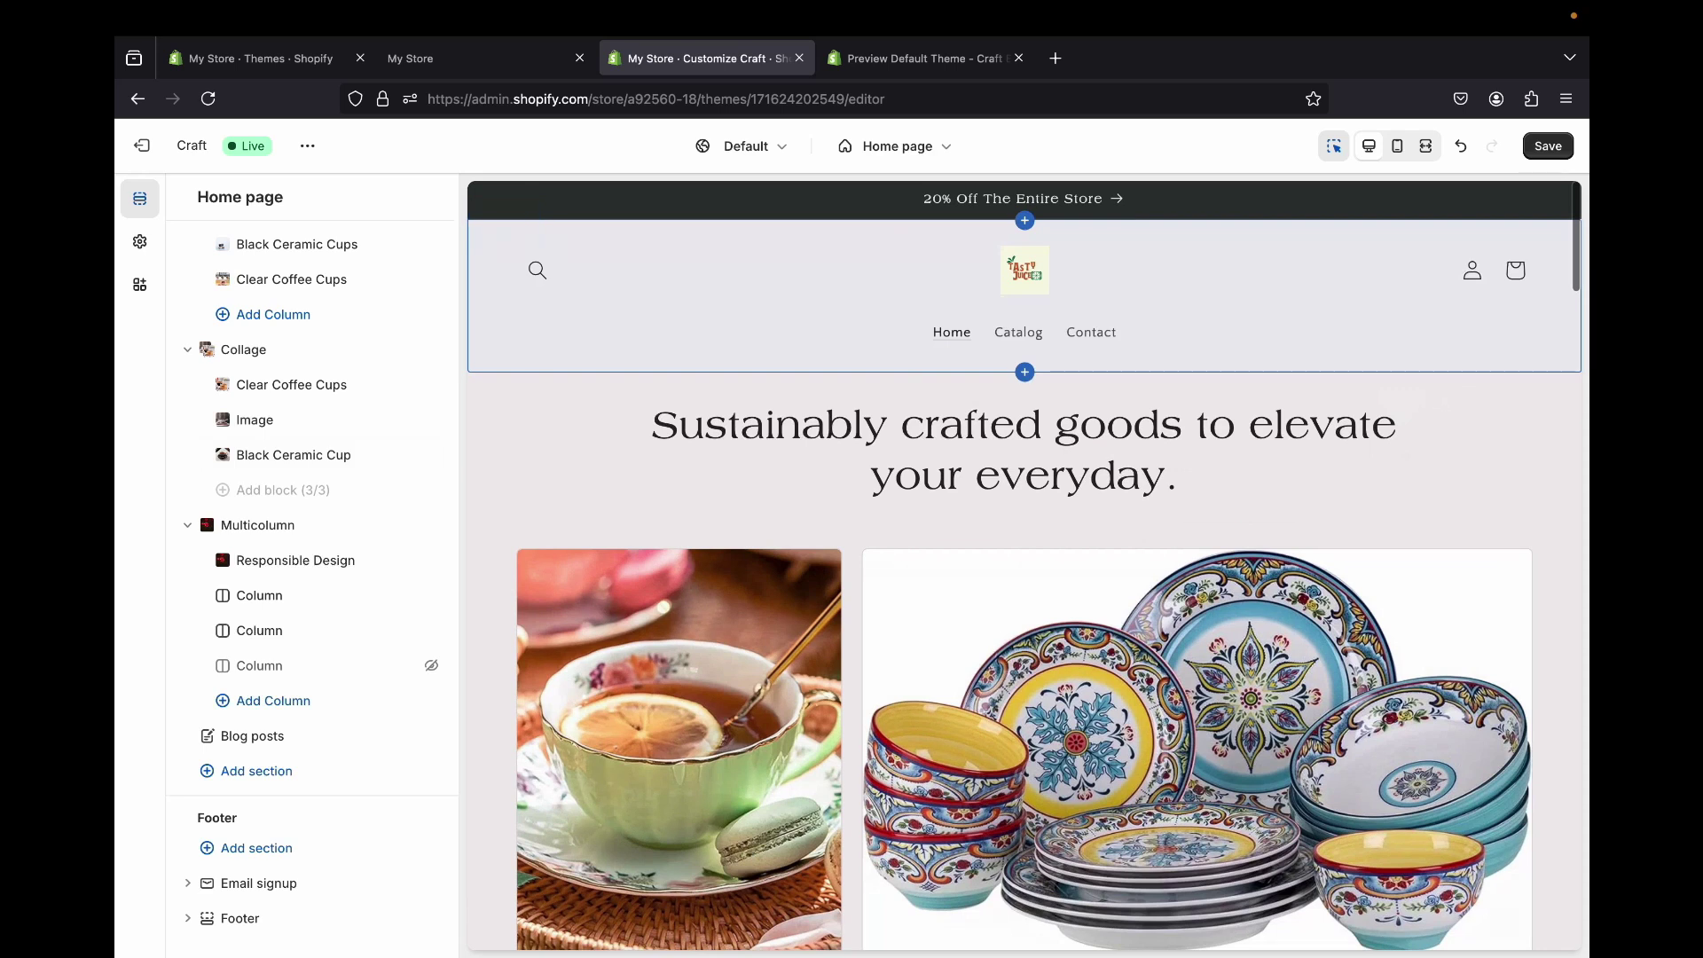
- Check the top of the Craft preview, save the customized theme and exit the theme editor
key("ctrl+Tab")
scroll(840, 358, "up", 20)
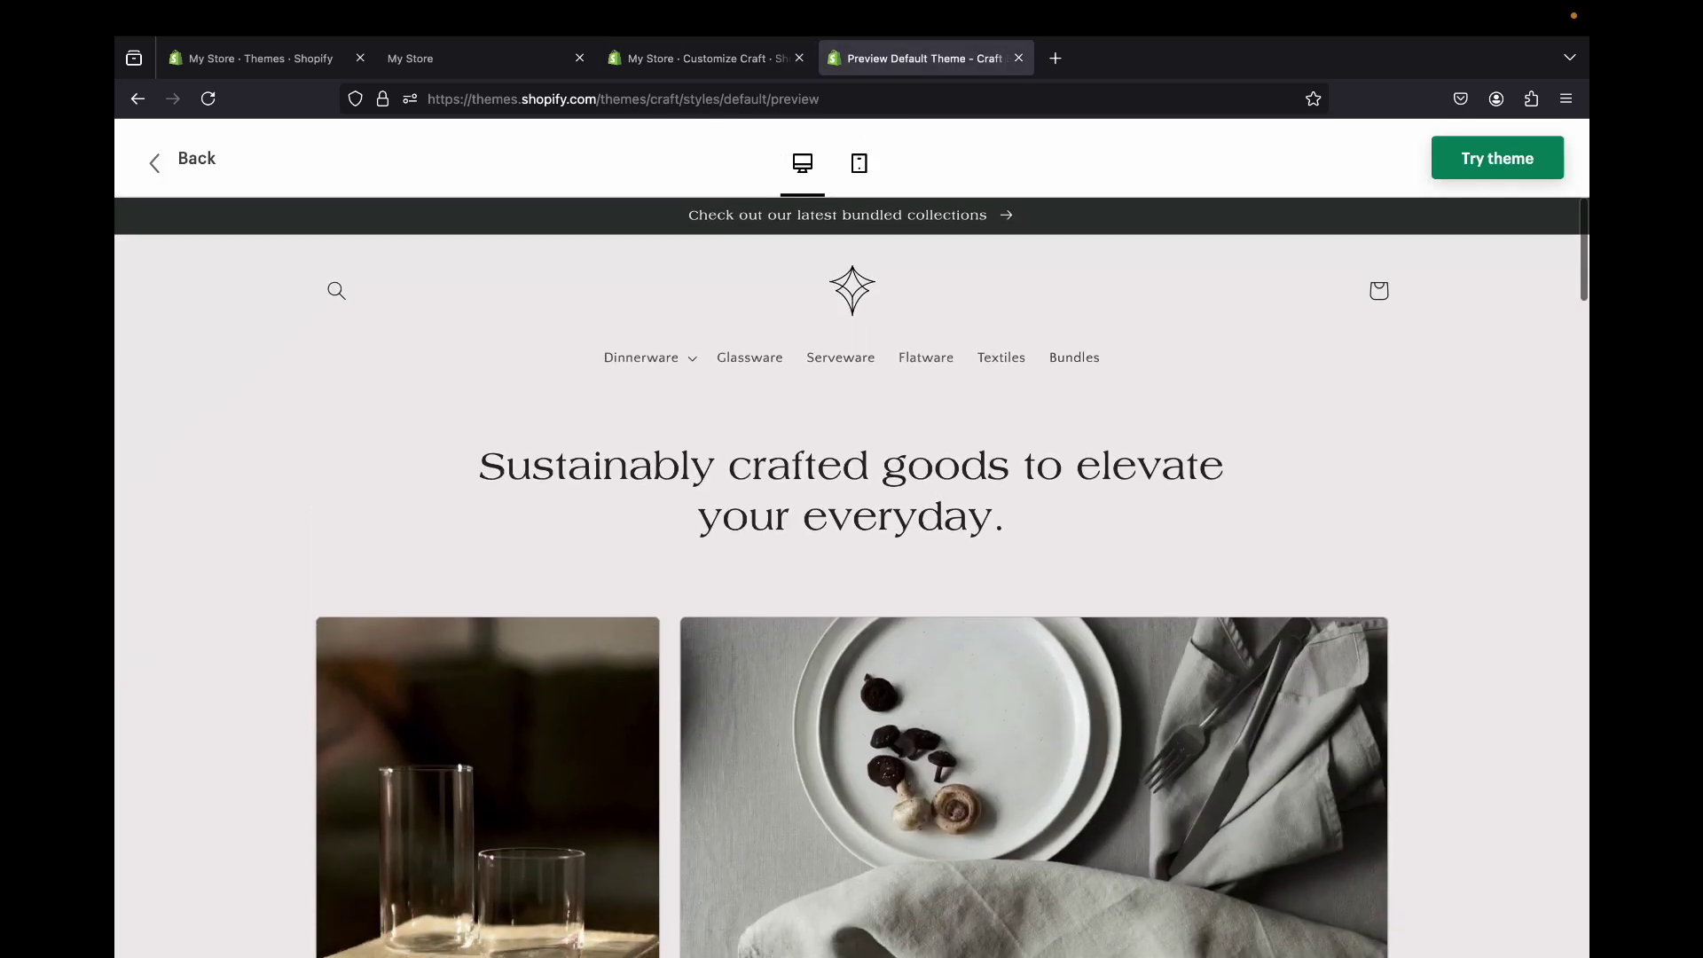
key("ctrl+shift+Tab")
key("ctrl+s")
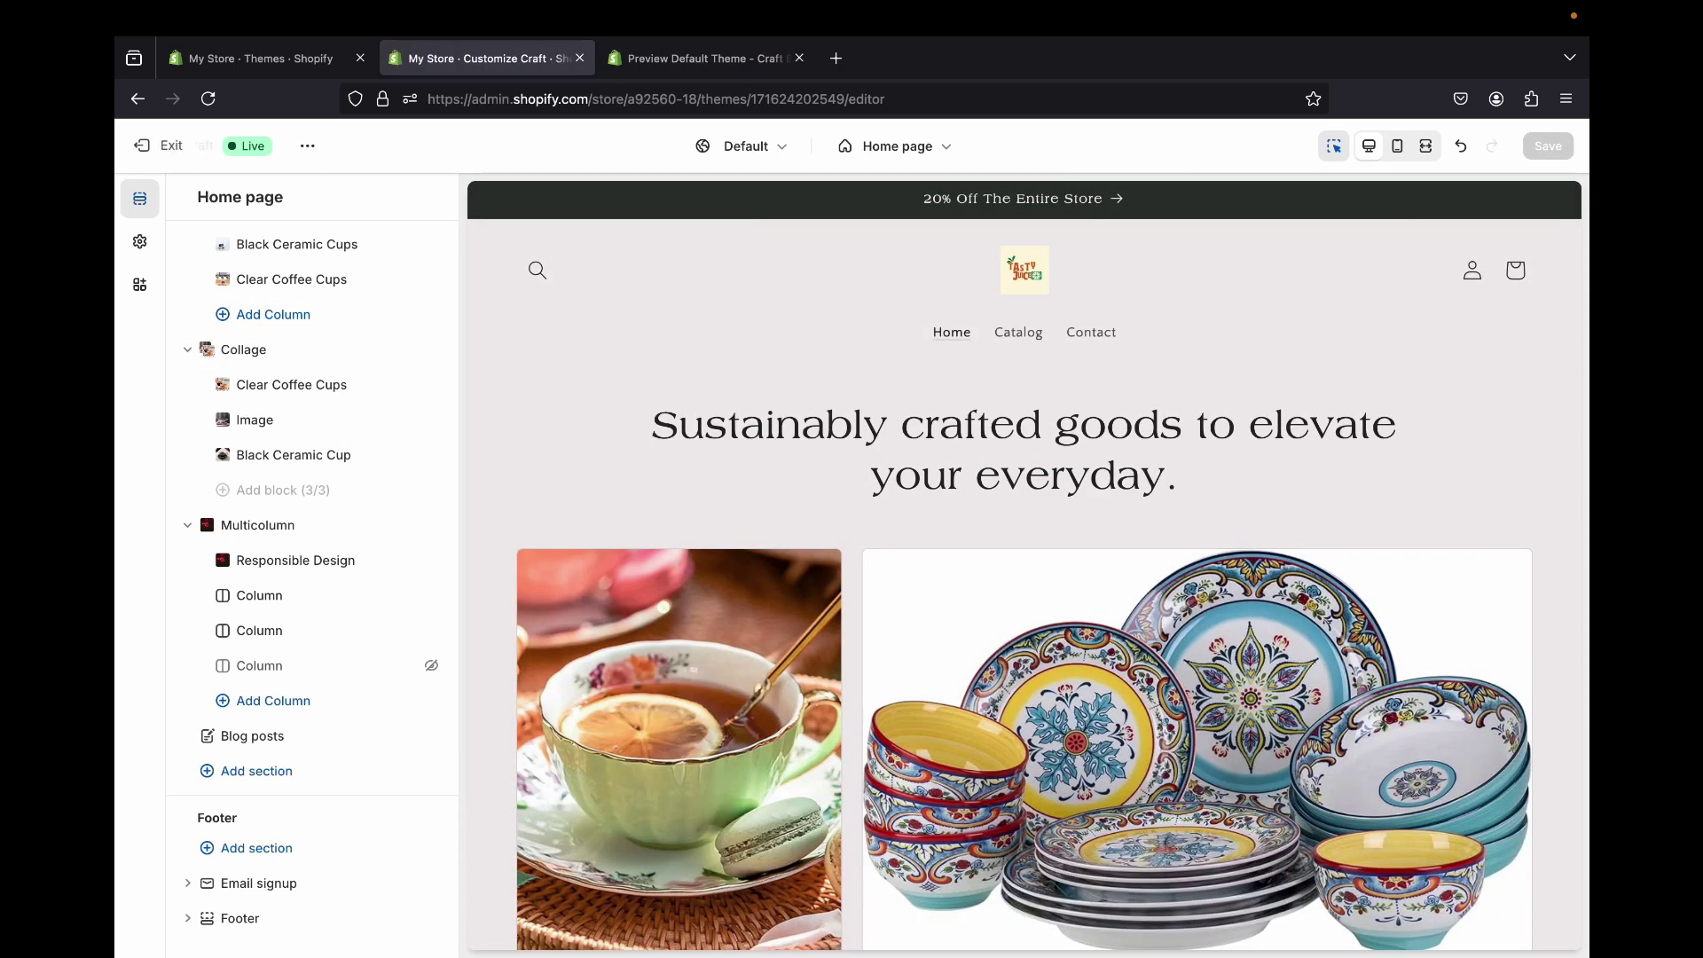
left_click(158, 146)
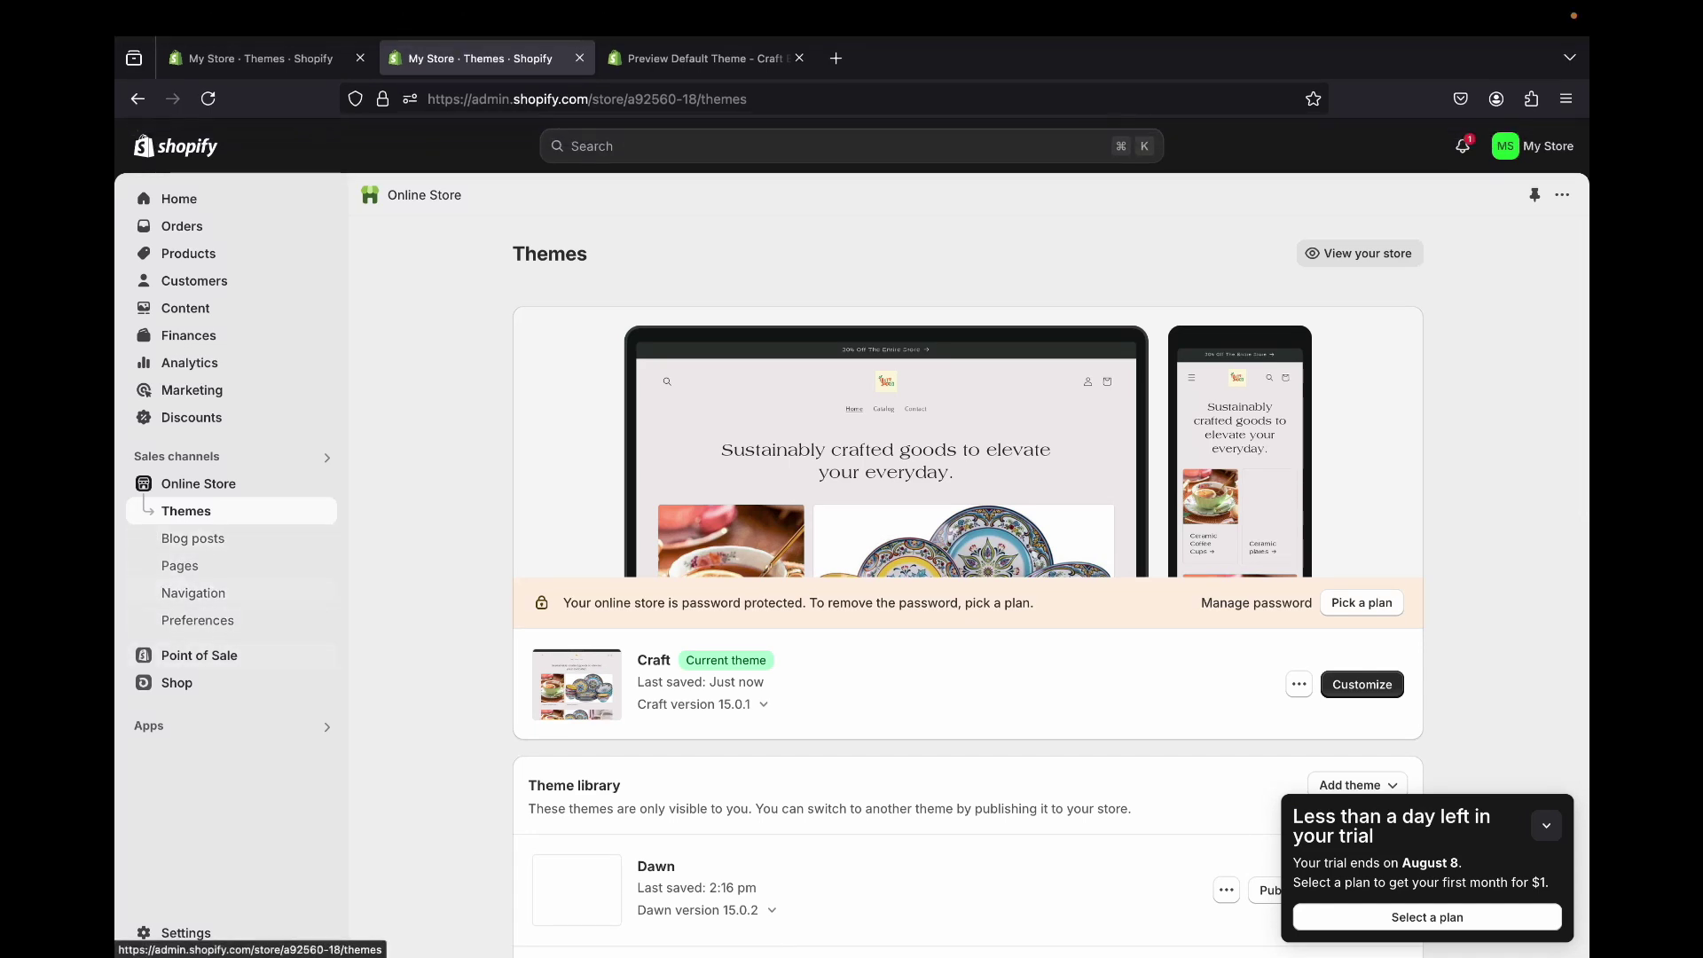
- View the live online store and review its home page from the header down to the second Multicolumn section
left_click(329, 484)
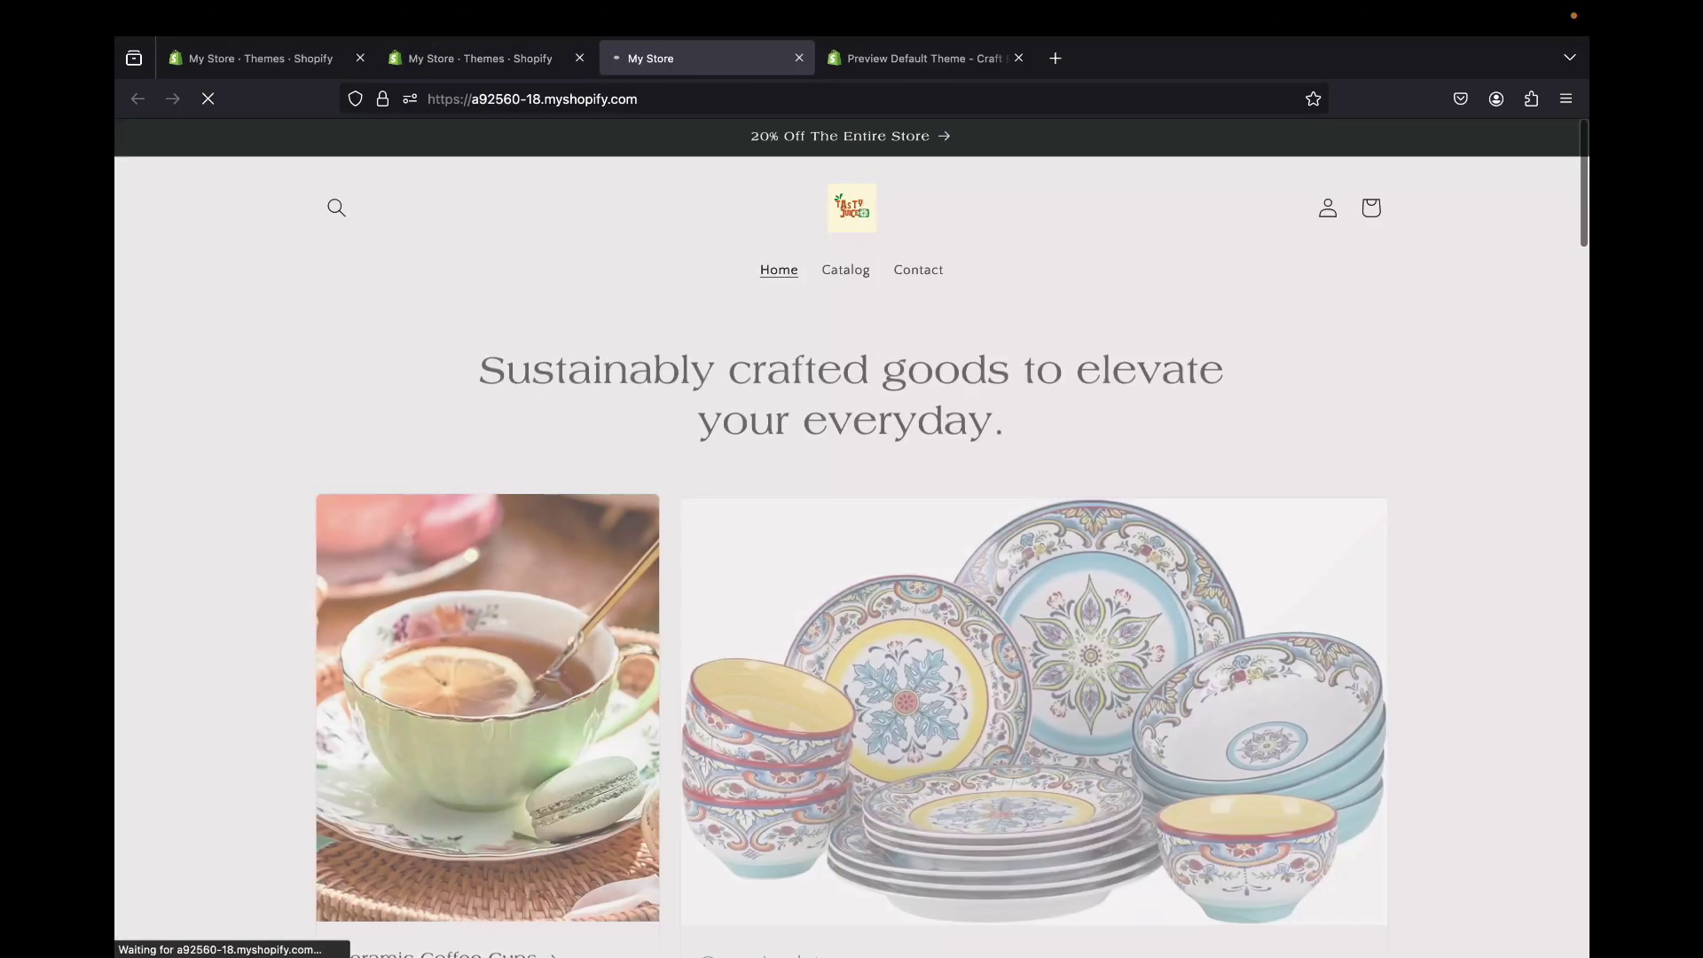
scroll(852, 532, "down", 6)
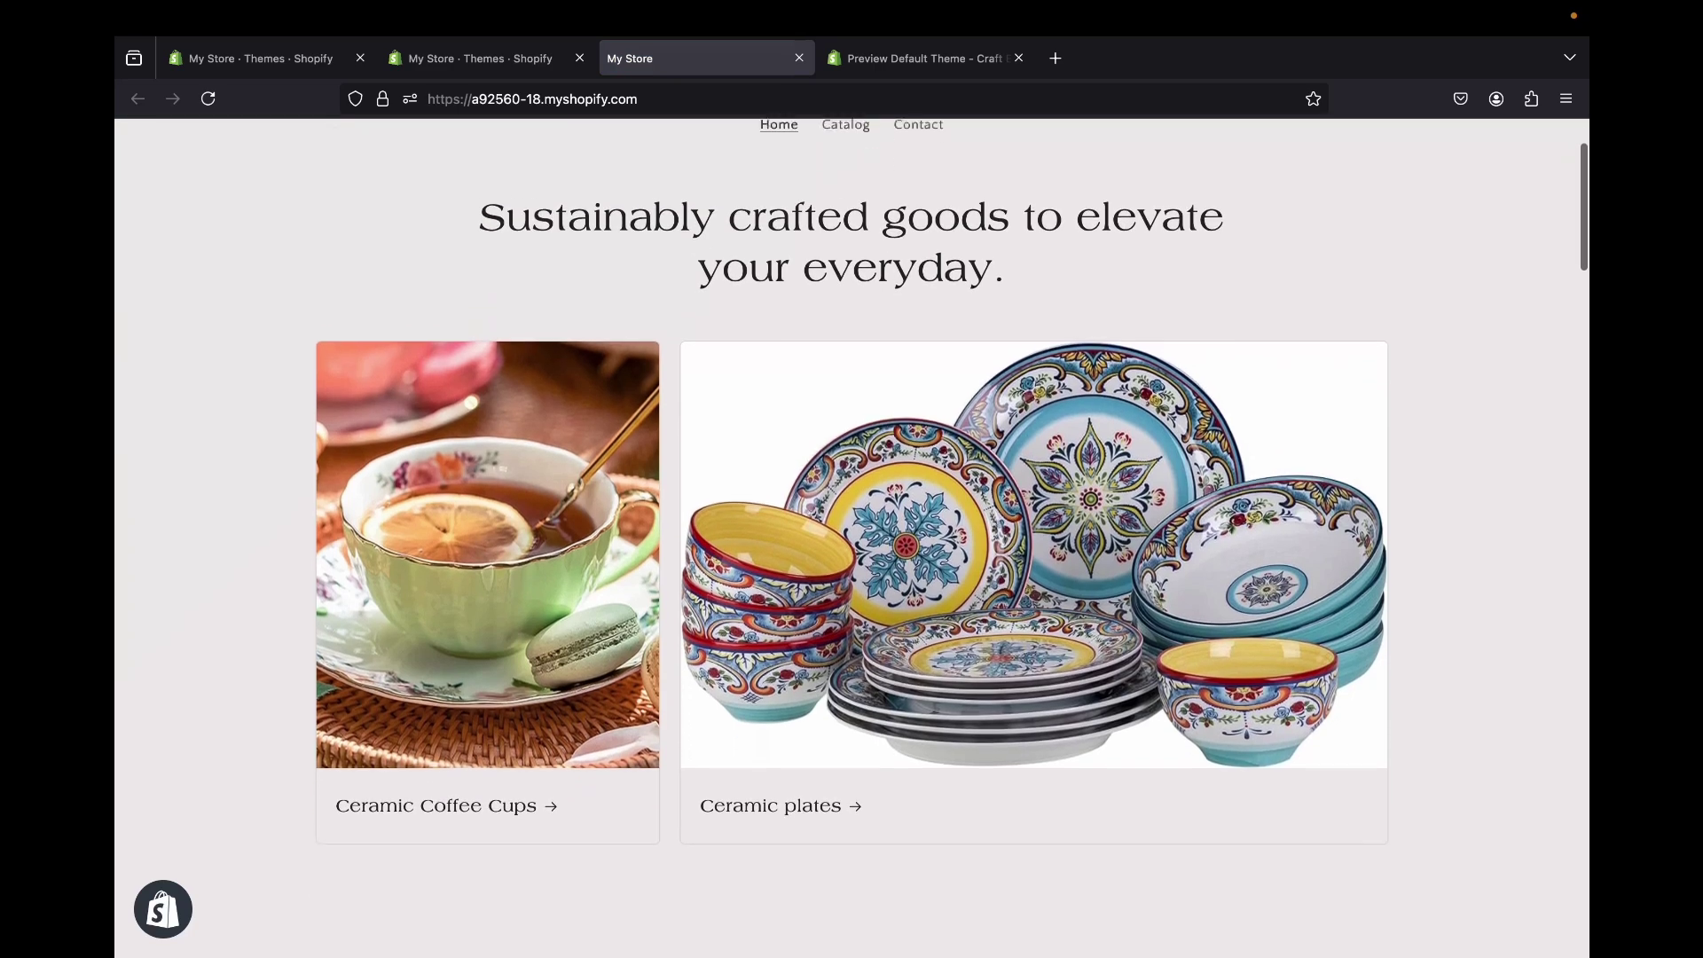
scroll(852, 533, "down", 7)
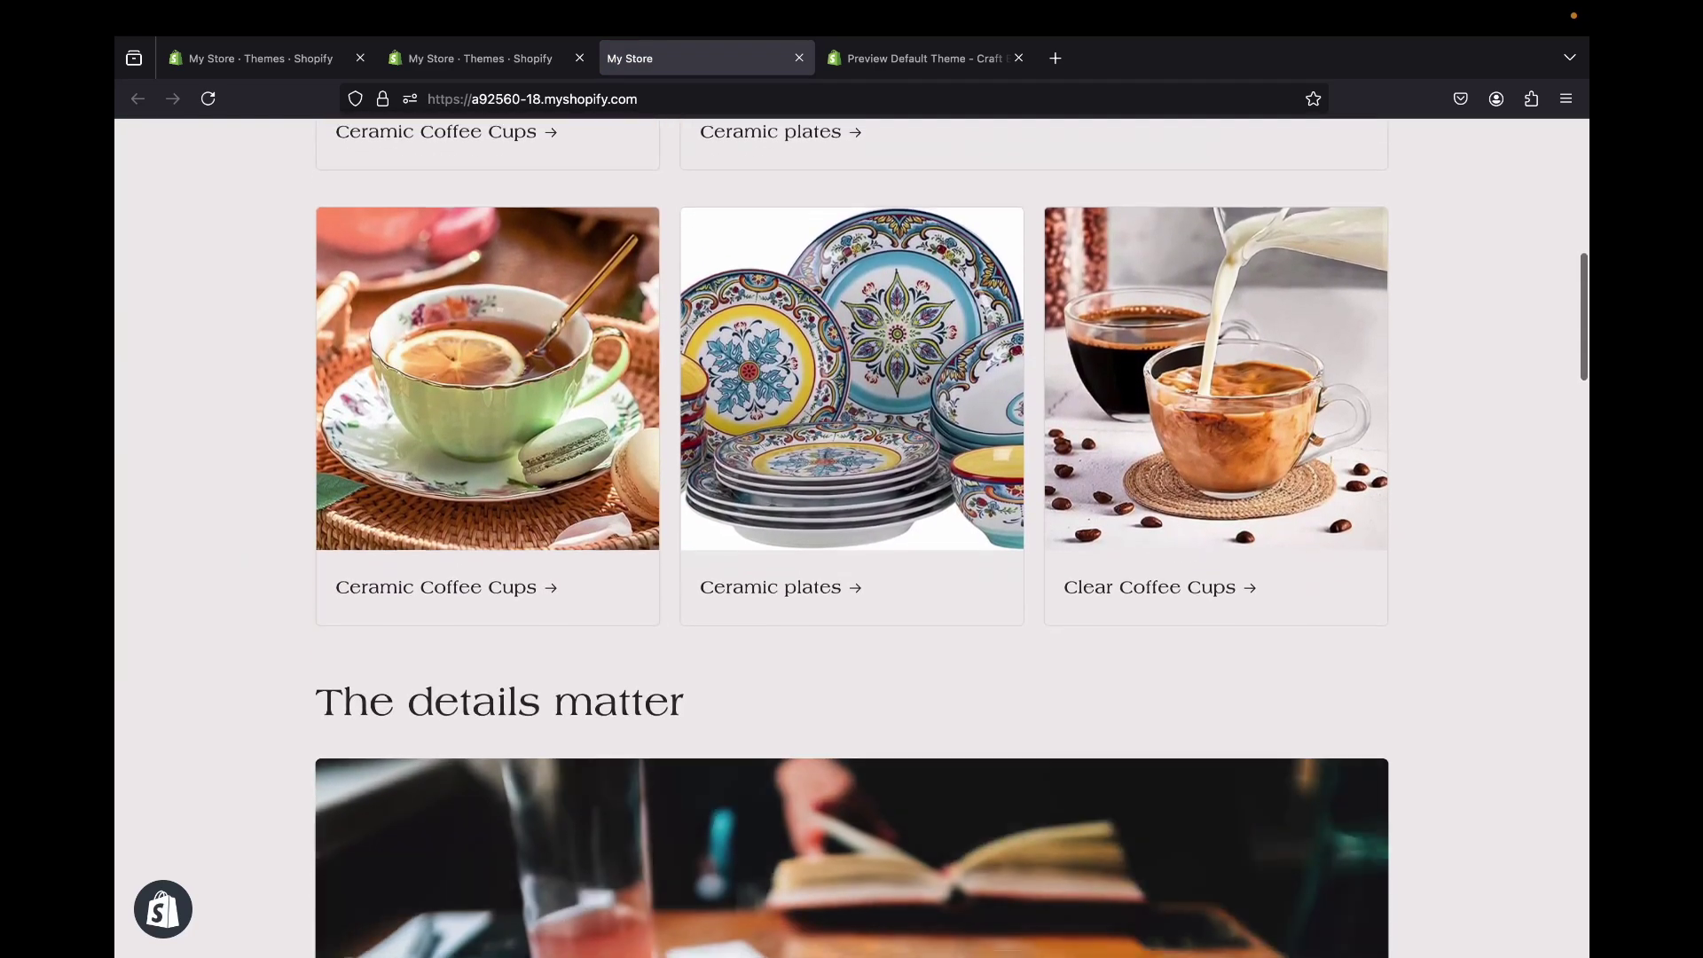
scroll(1337, 405, "down", 15)
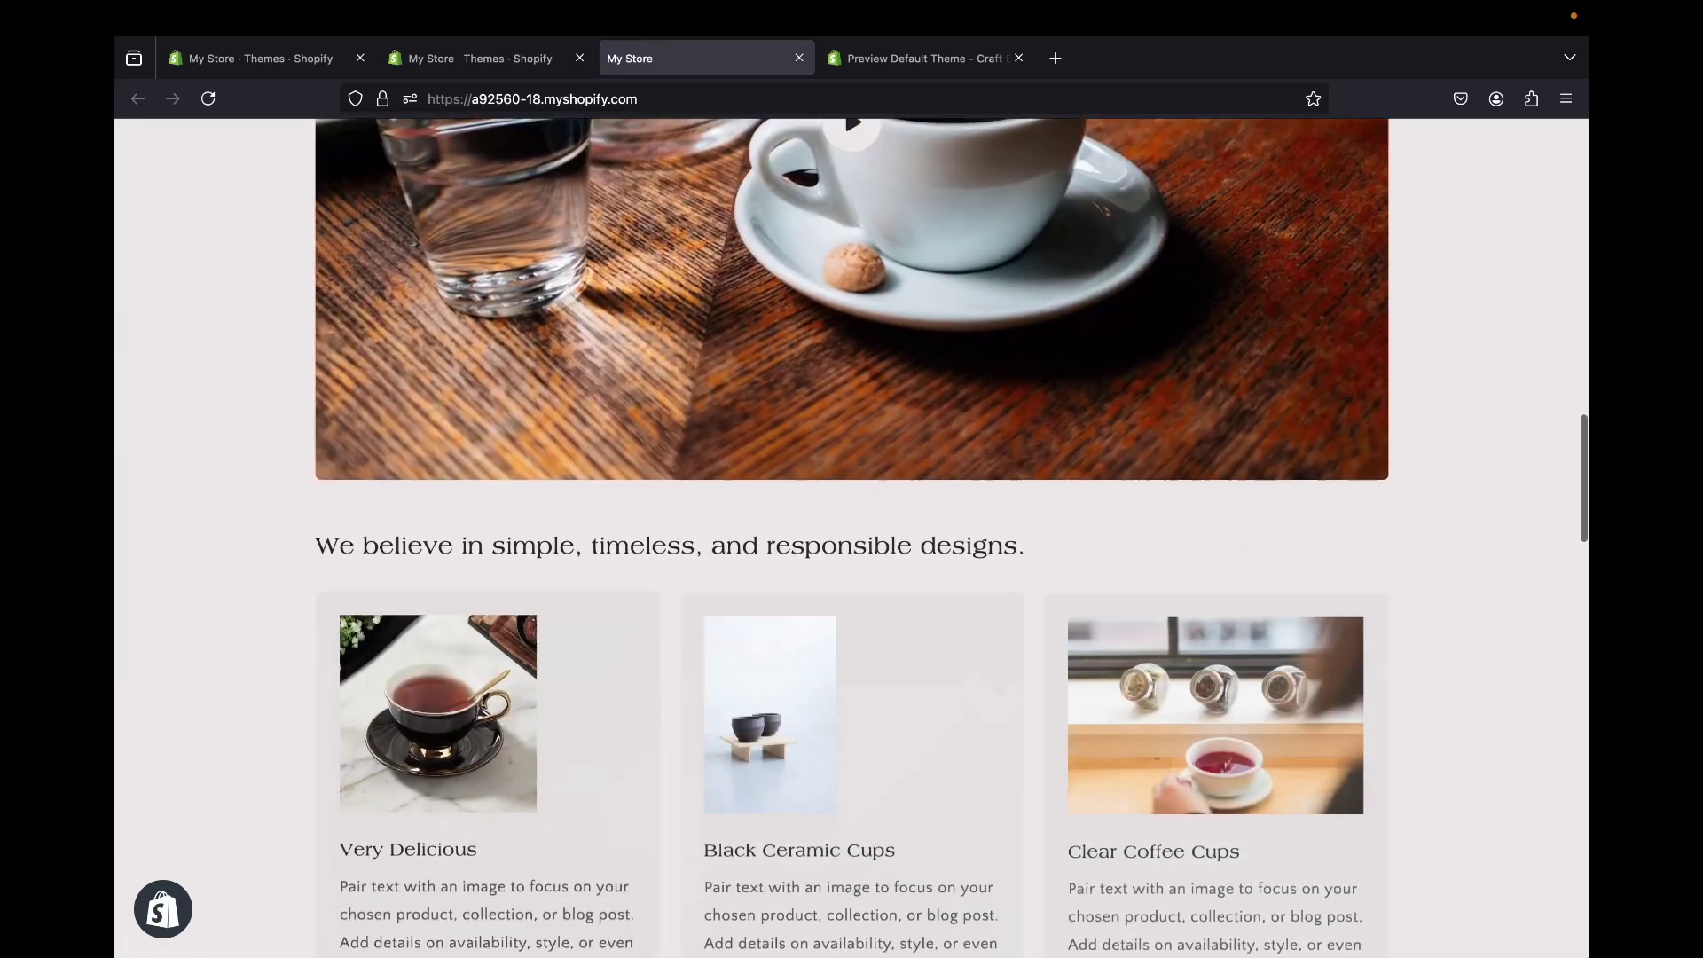
scroll(1337, 405, "down", 17)
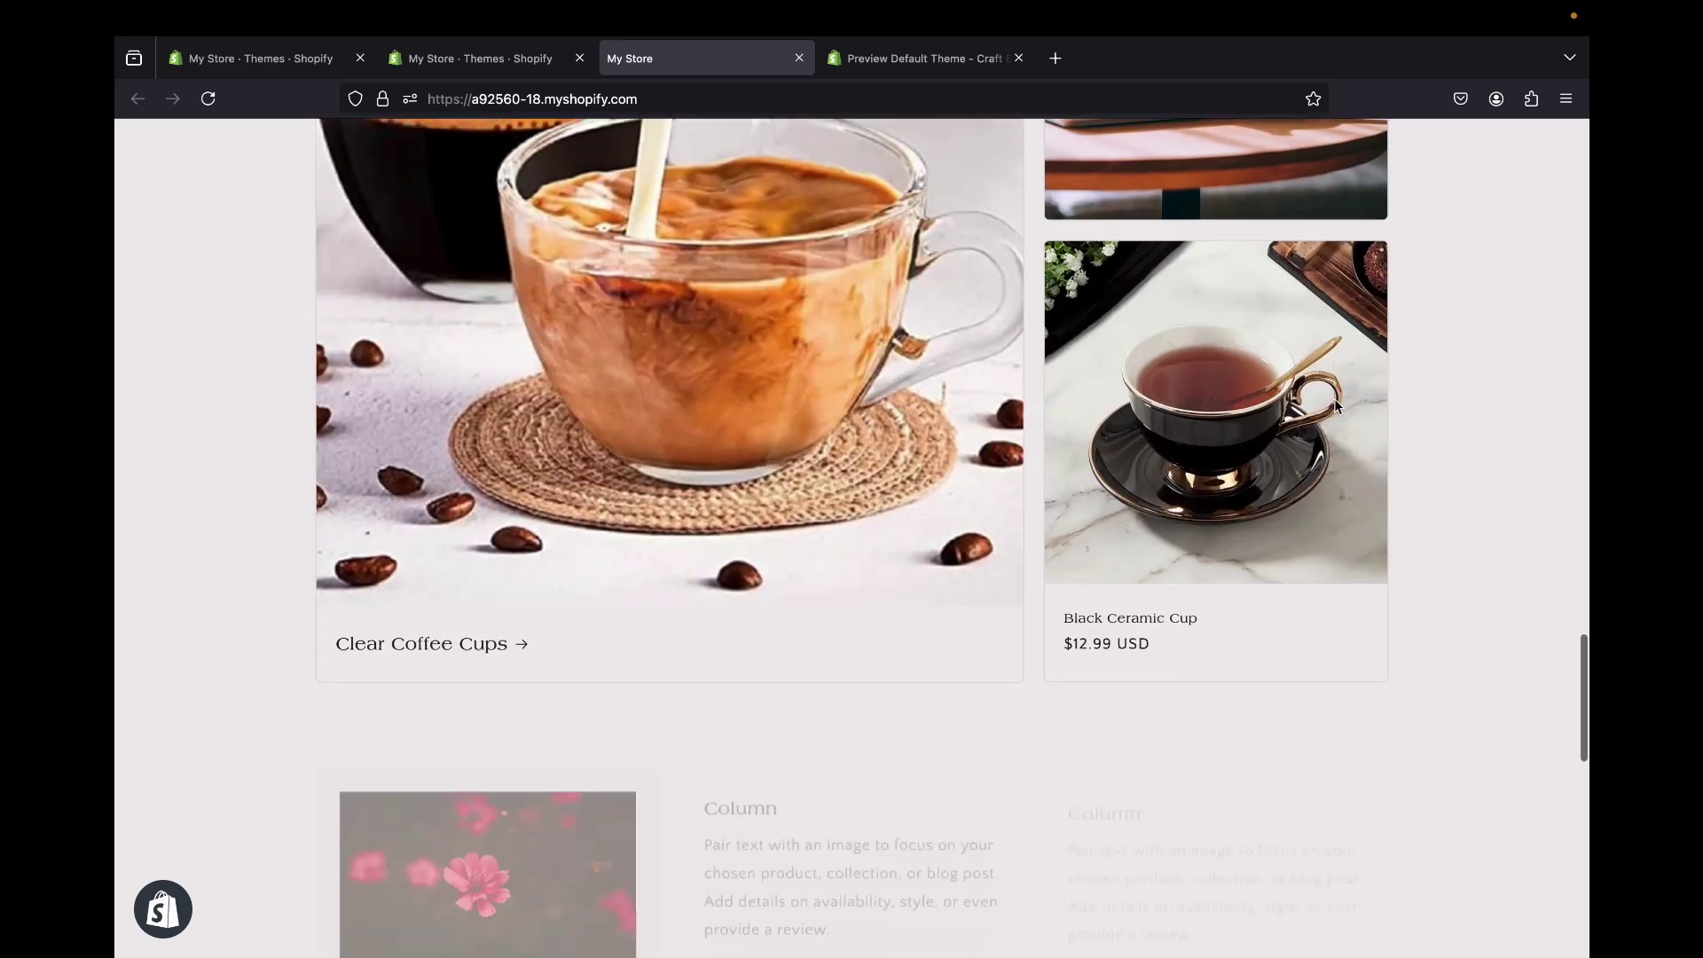
scroll(1337, 406, "up", 7)
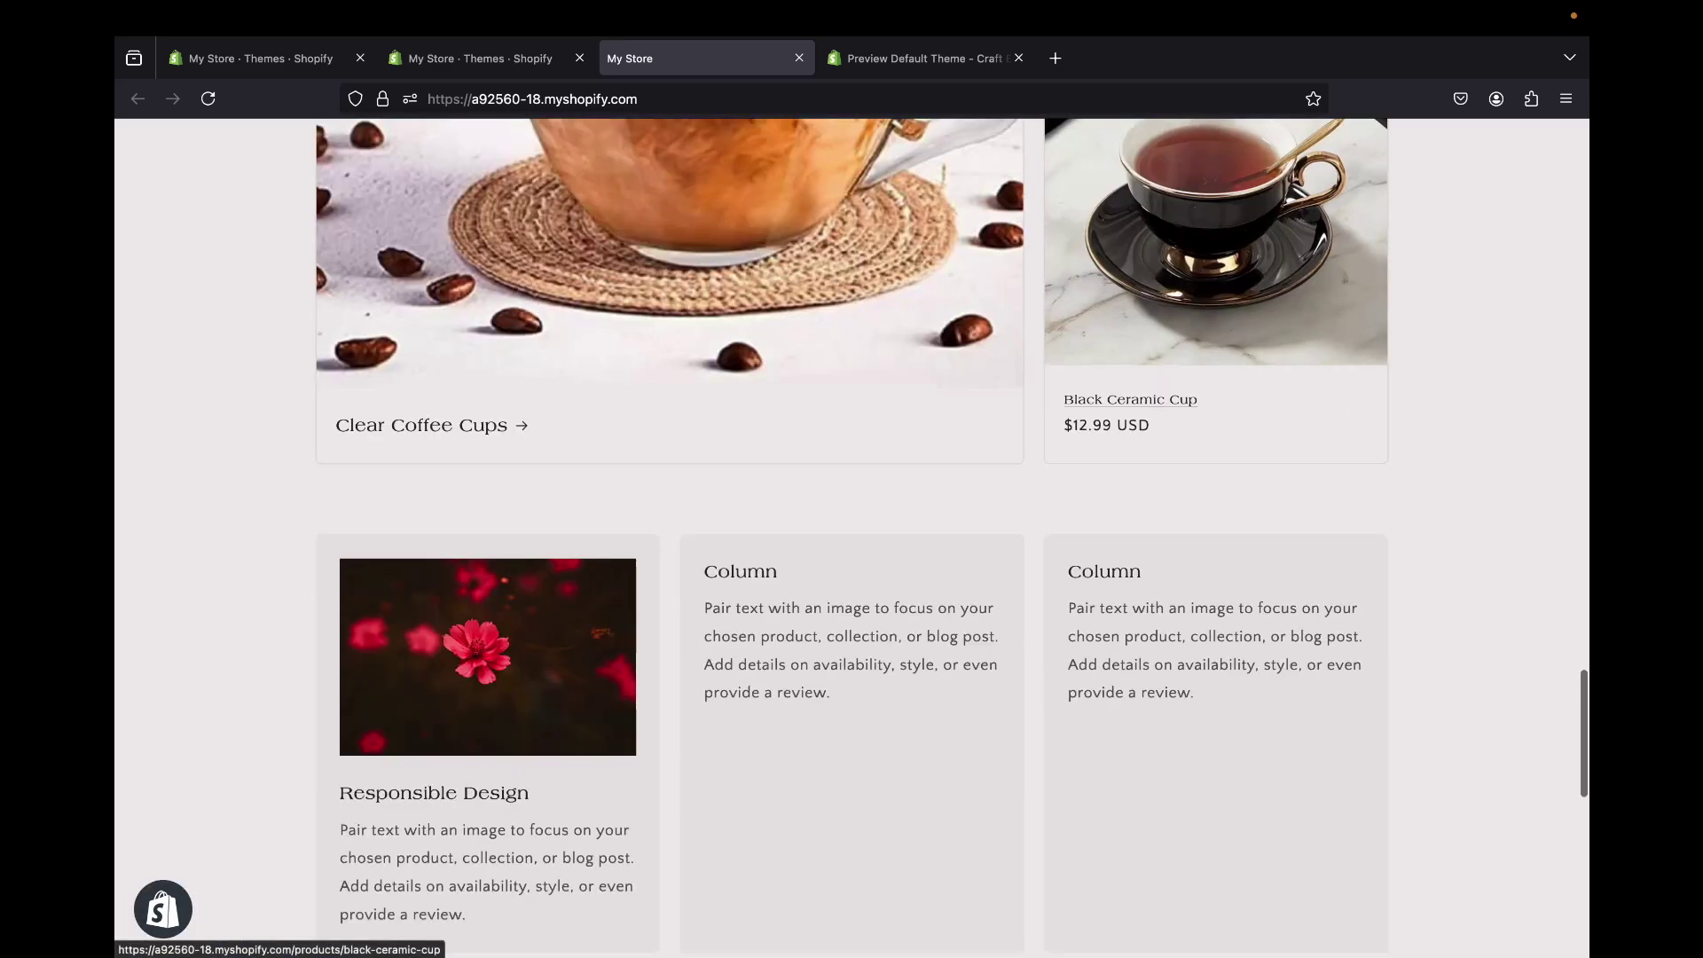
- Compare the Craft preview's sections and header navigation links with the header menu of the live store
left_click(922, 62)
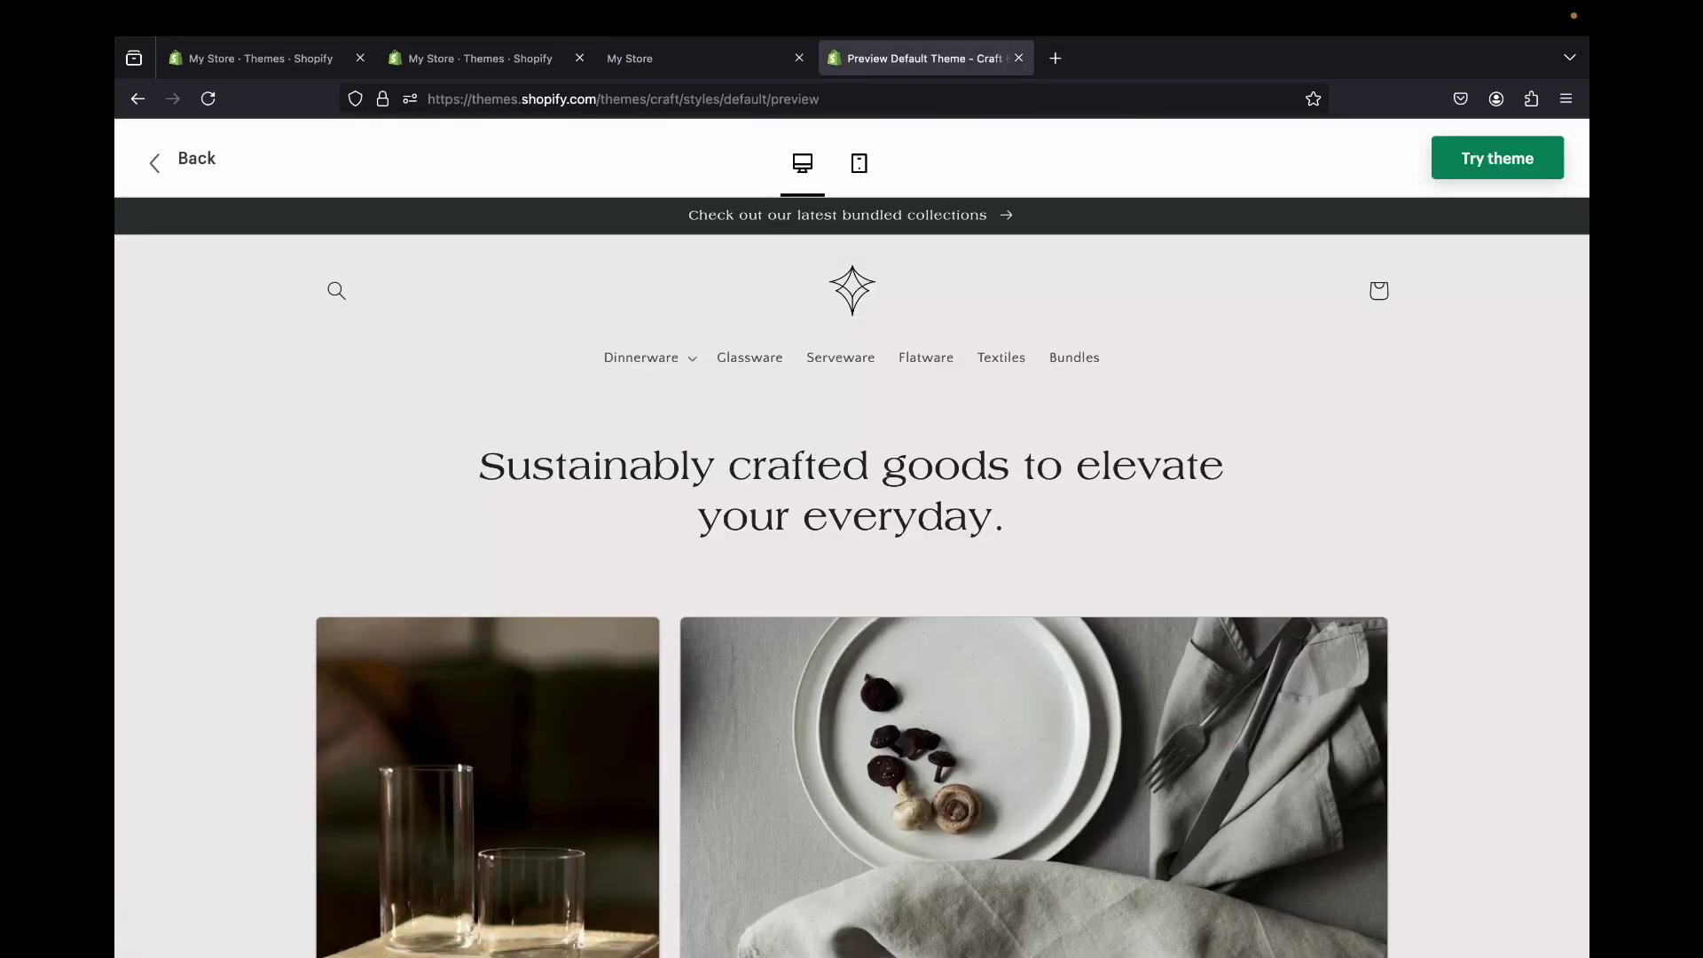
scroll(844, 446, "down", 15)
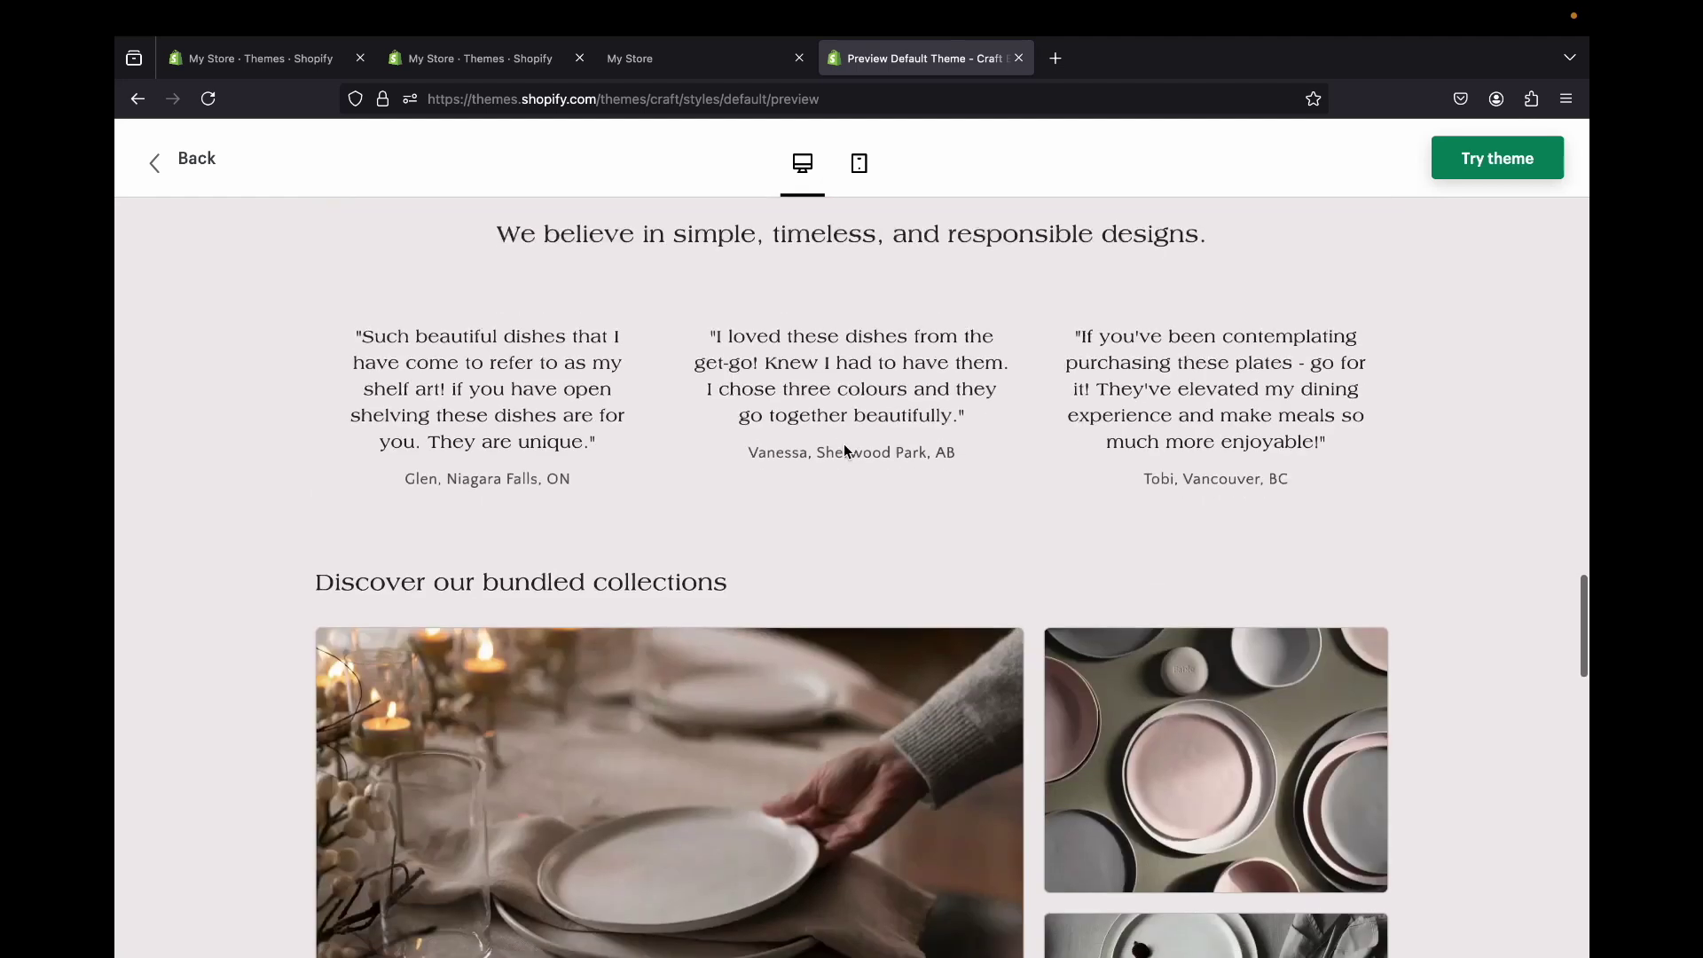
scroll(844, 452, "down", 15)
scroll(847, 452, "up", 20)
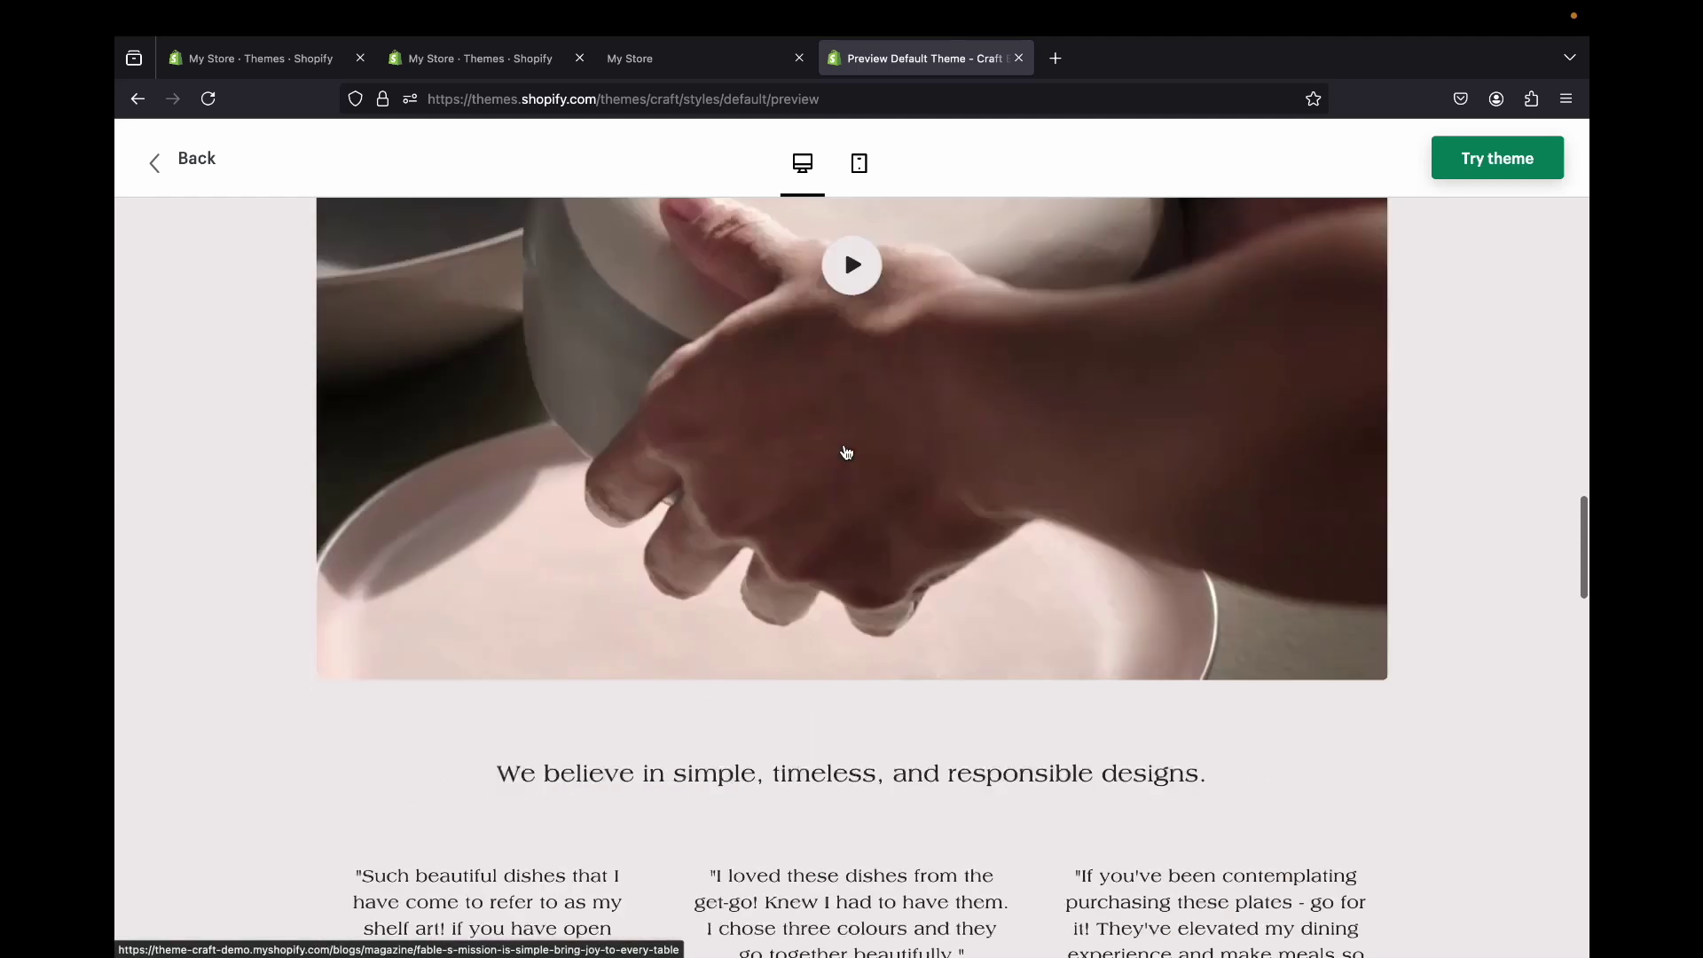
scroll(846, 453, "up", 10)
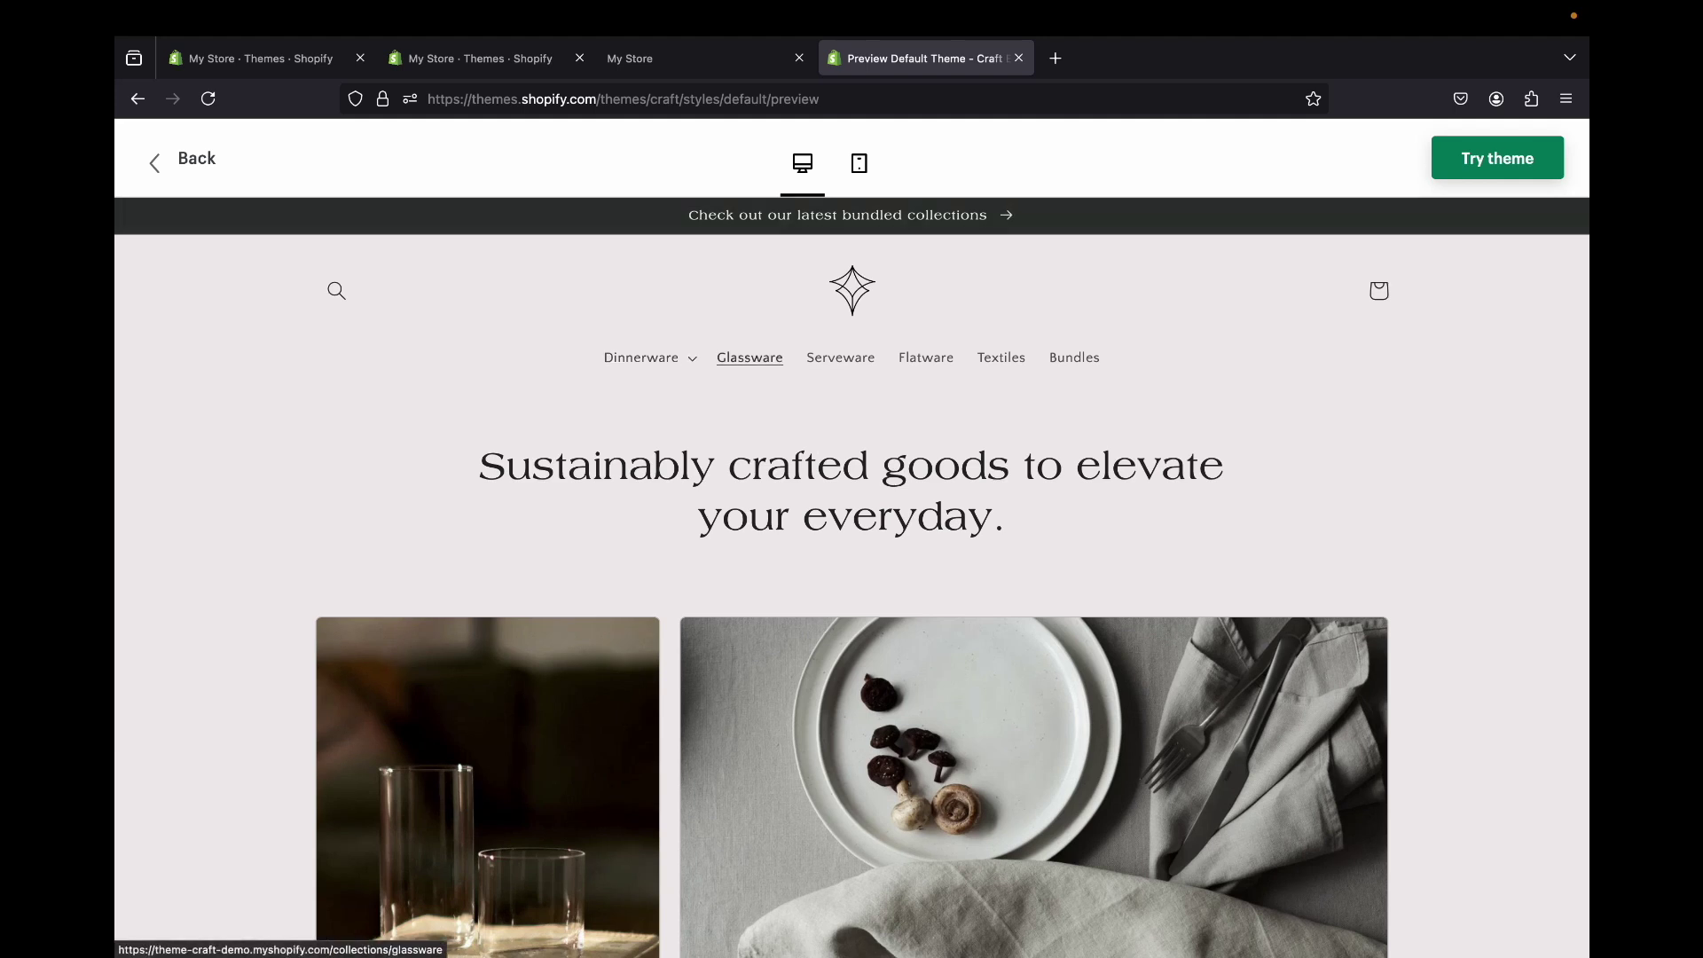
left_click(698, 58)
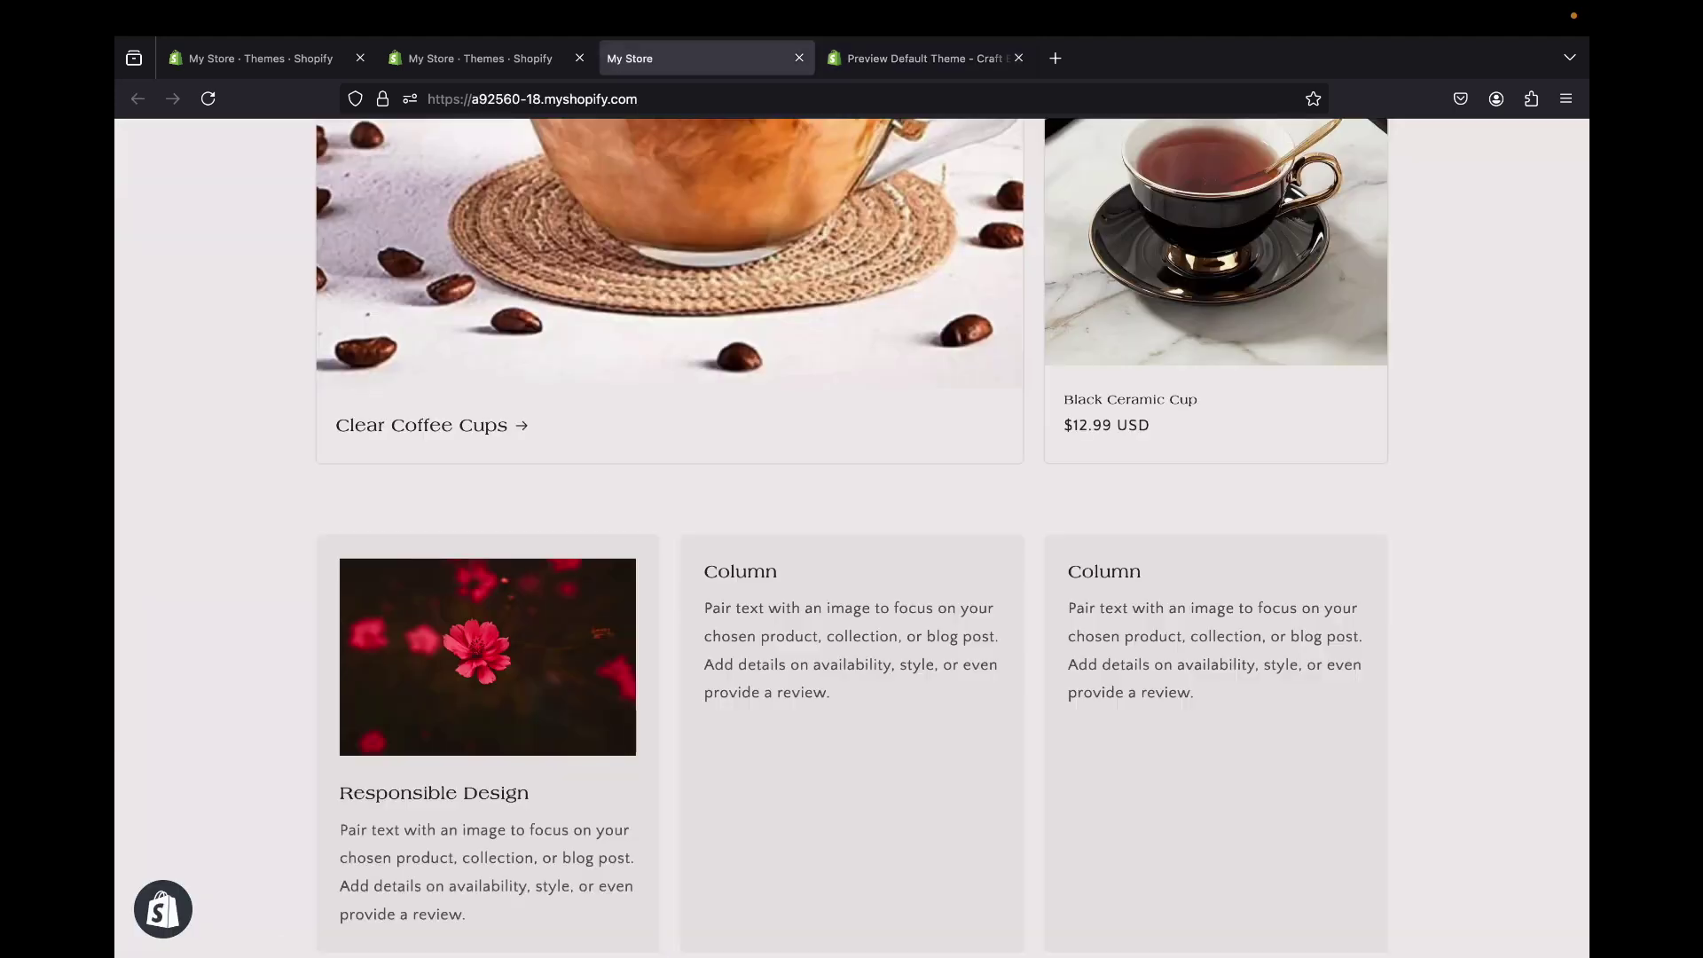
scroll(621, 355, "up", 10)
scroll(488, 550, "up", 5)
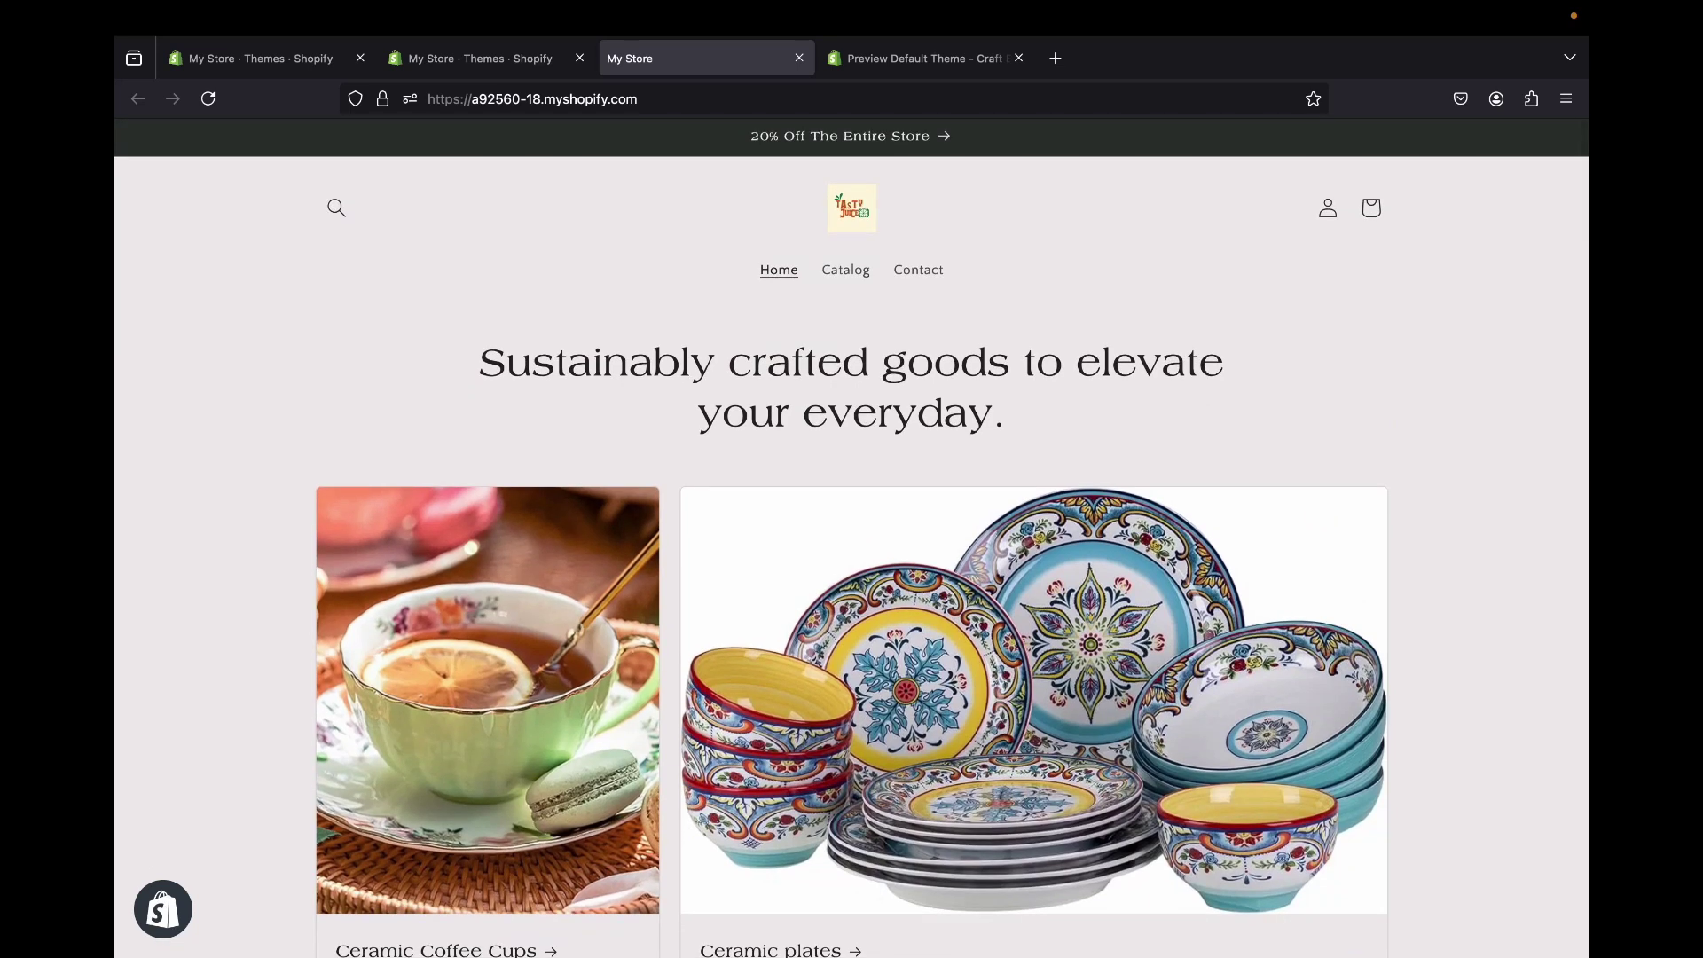
- Create a new navigation menu for the online store titled "Extra Menu"
left_click(479, 58)
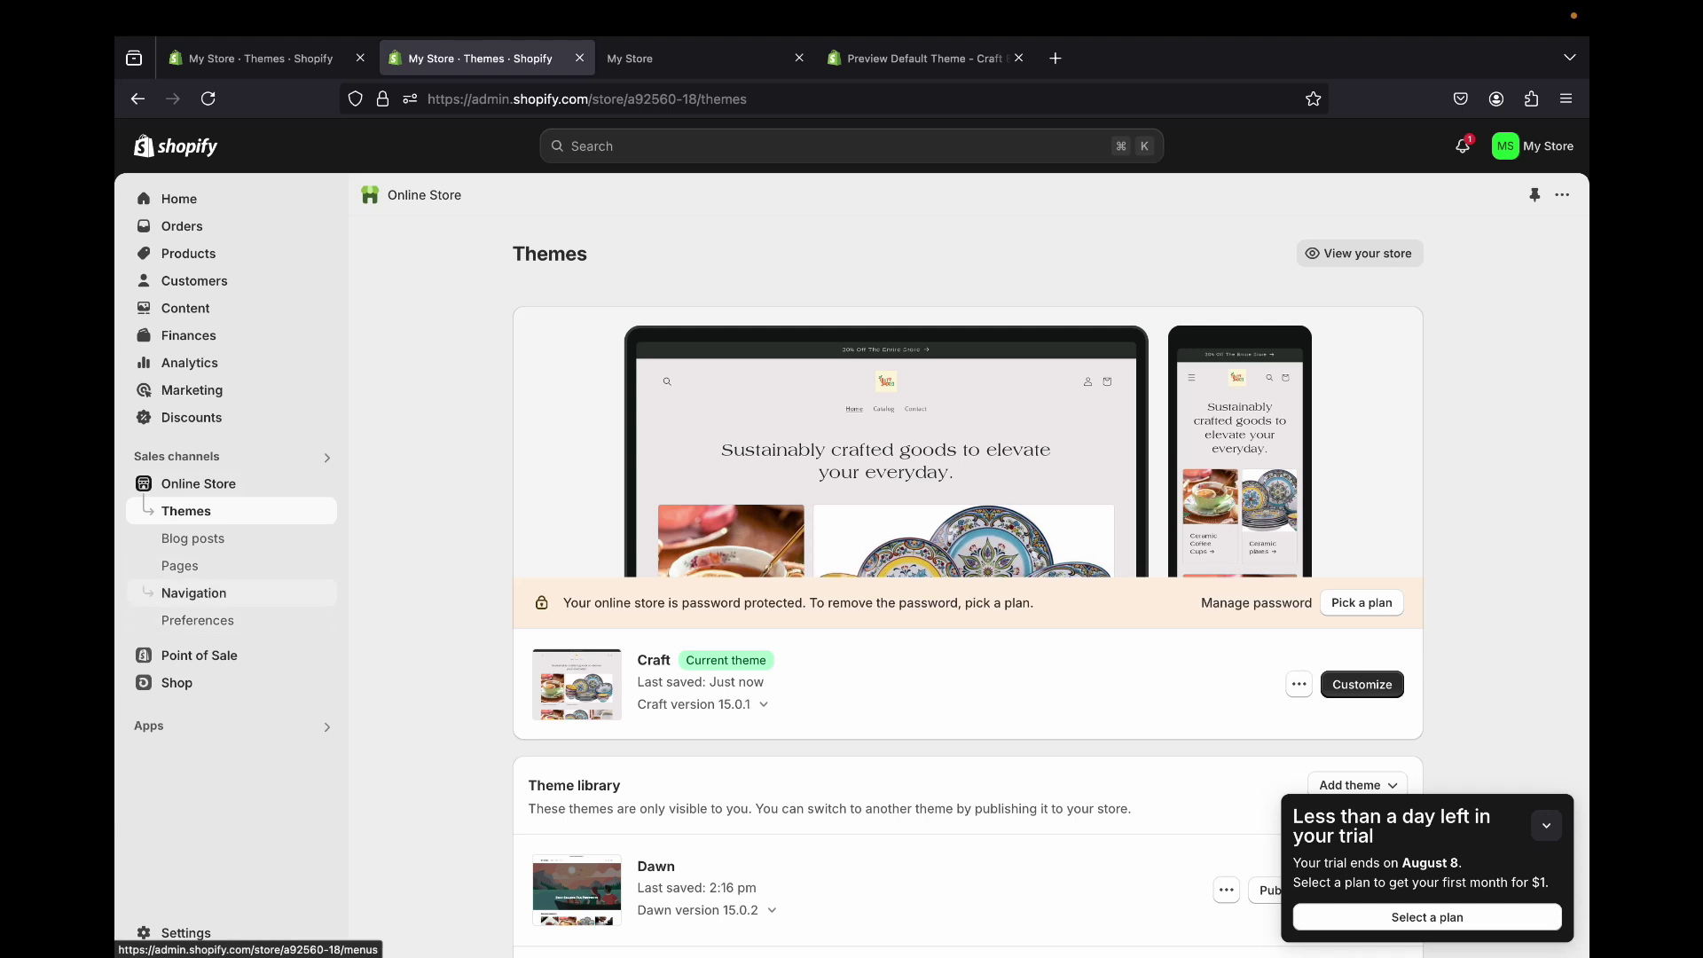
left_click(193, 592)
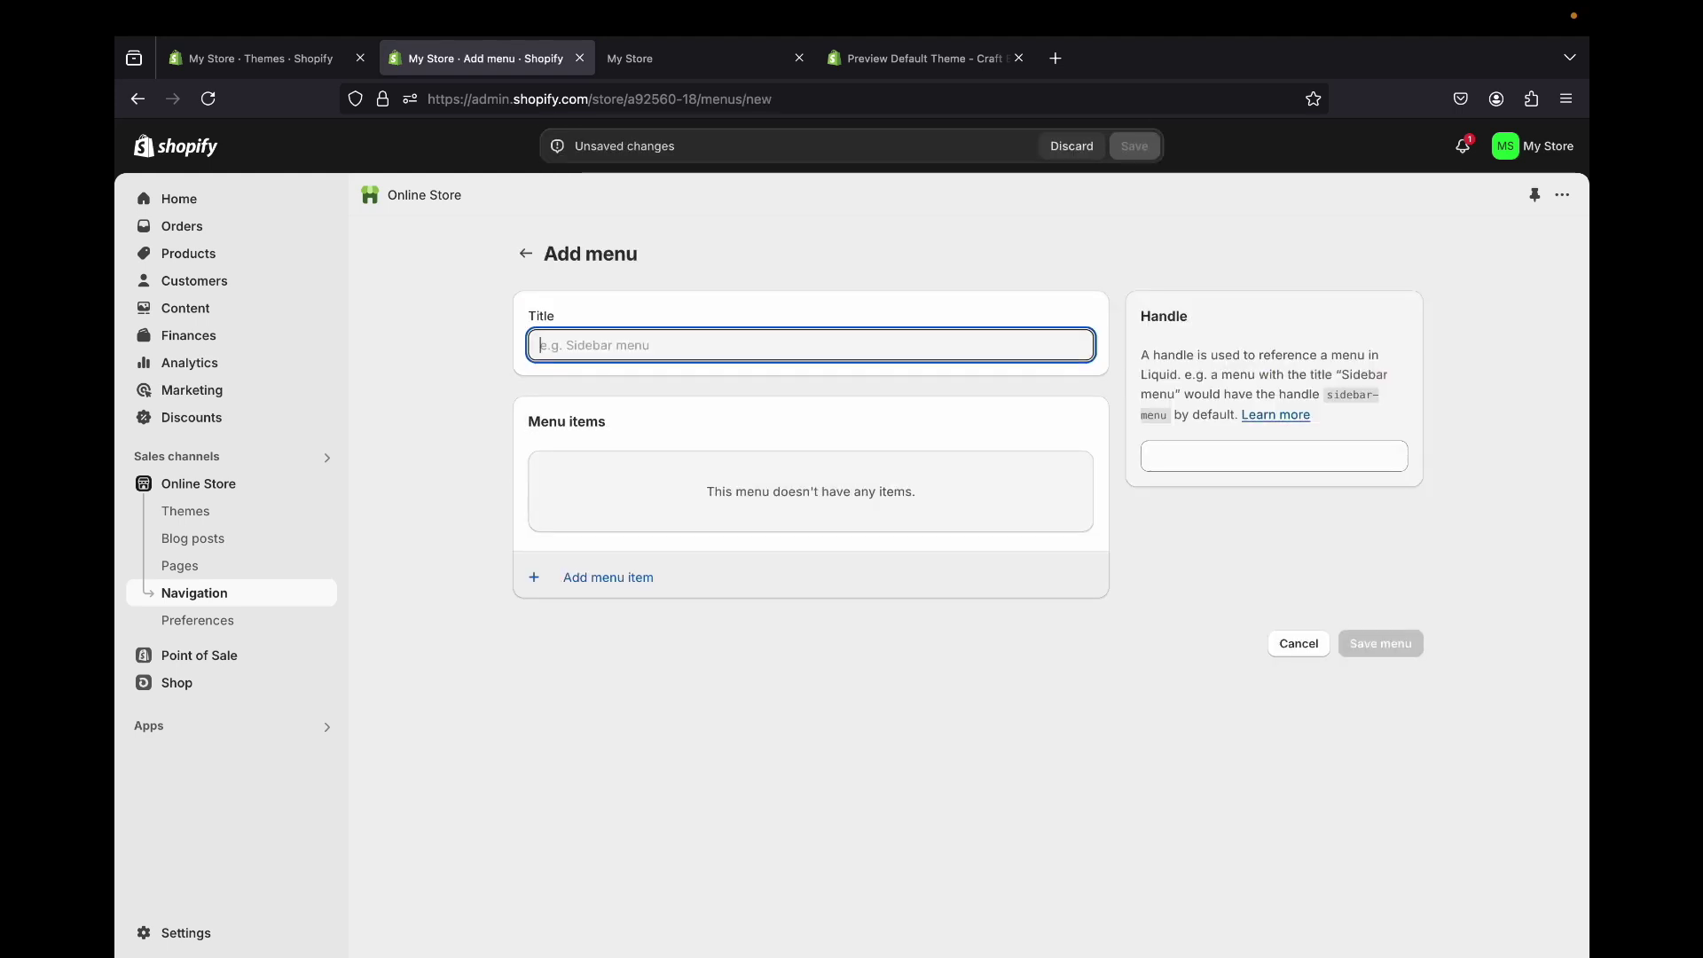
type("Ec")
key("BackSpace")
type("xtra Menu")
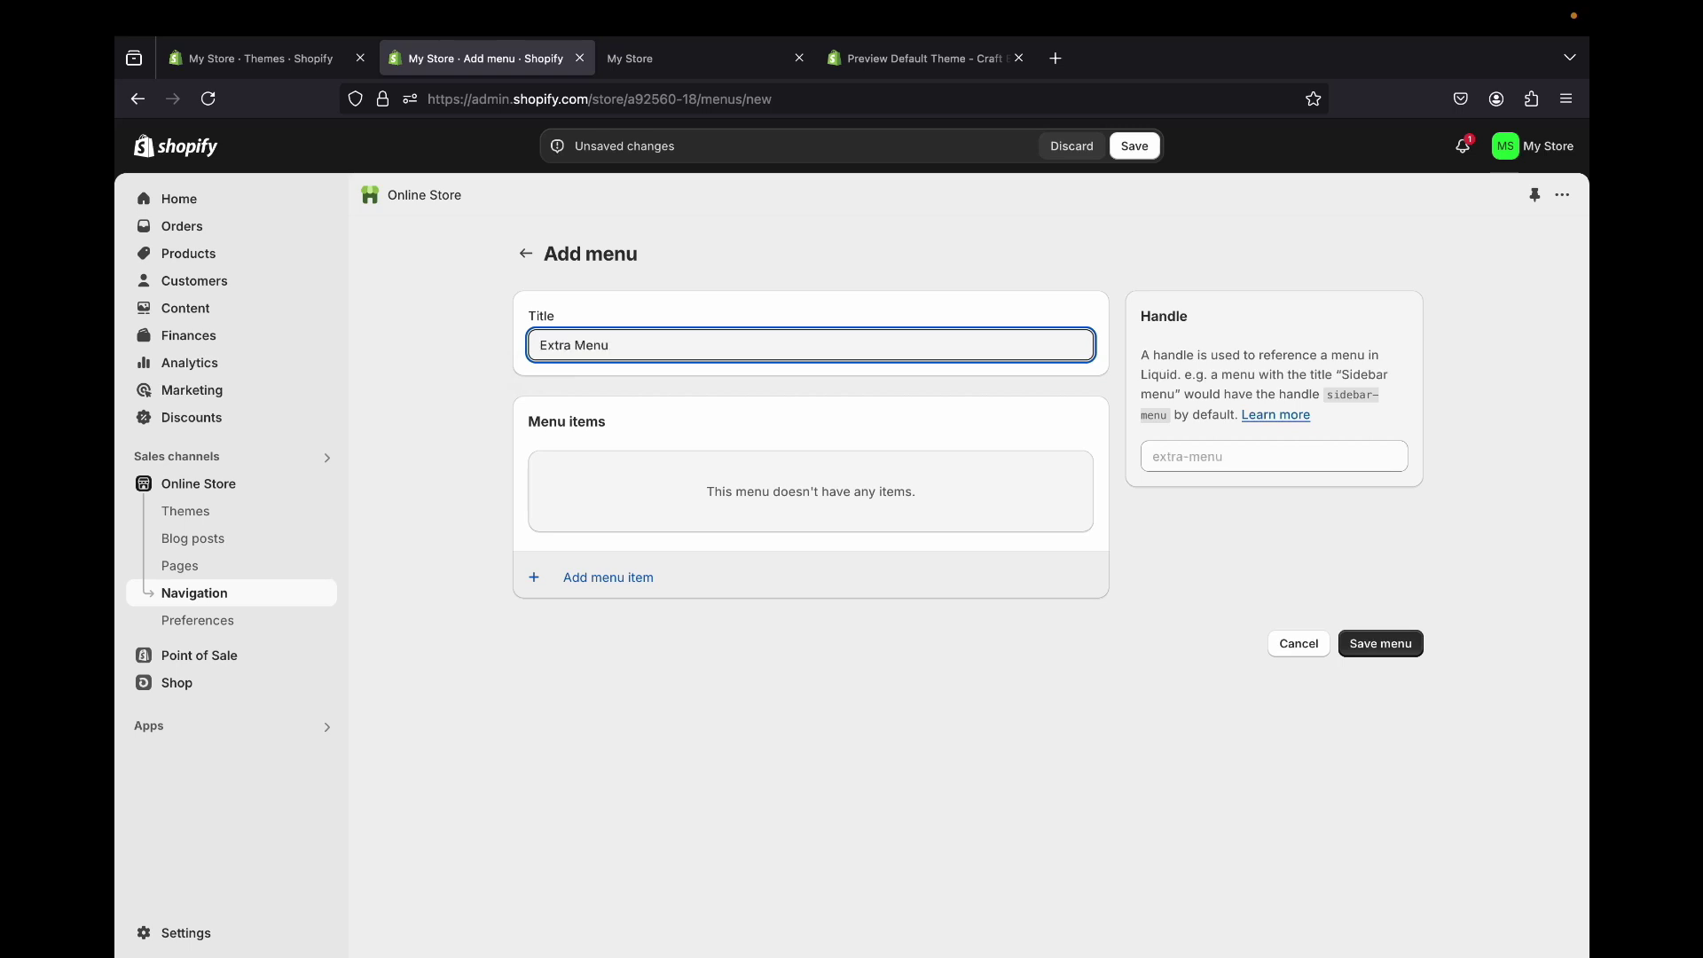
- Check the Craft preview's header links and add a menu item linked to the Ceramic Coffee Cups collection
left_click(612, 577)
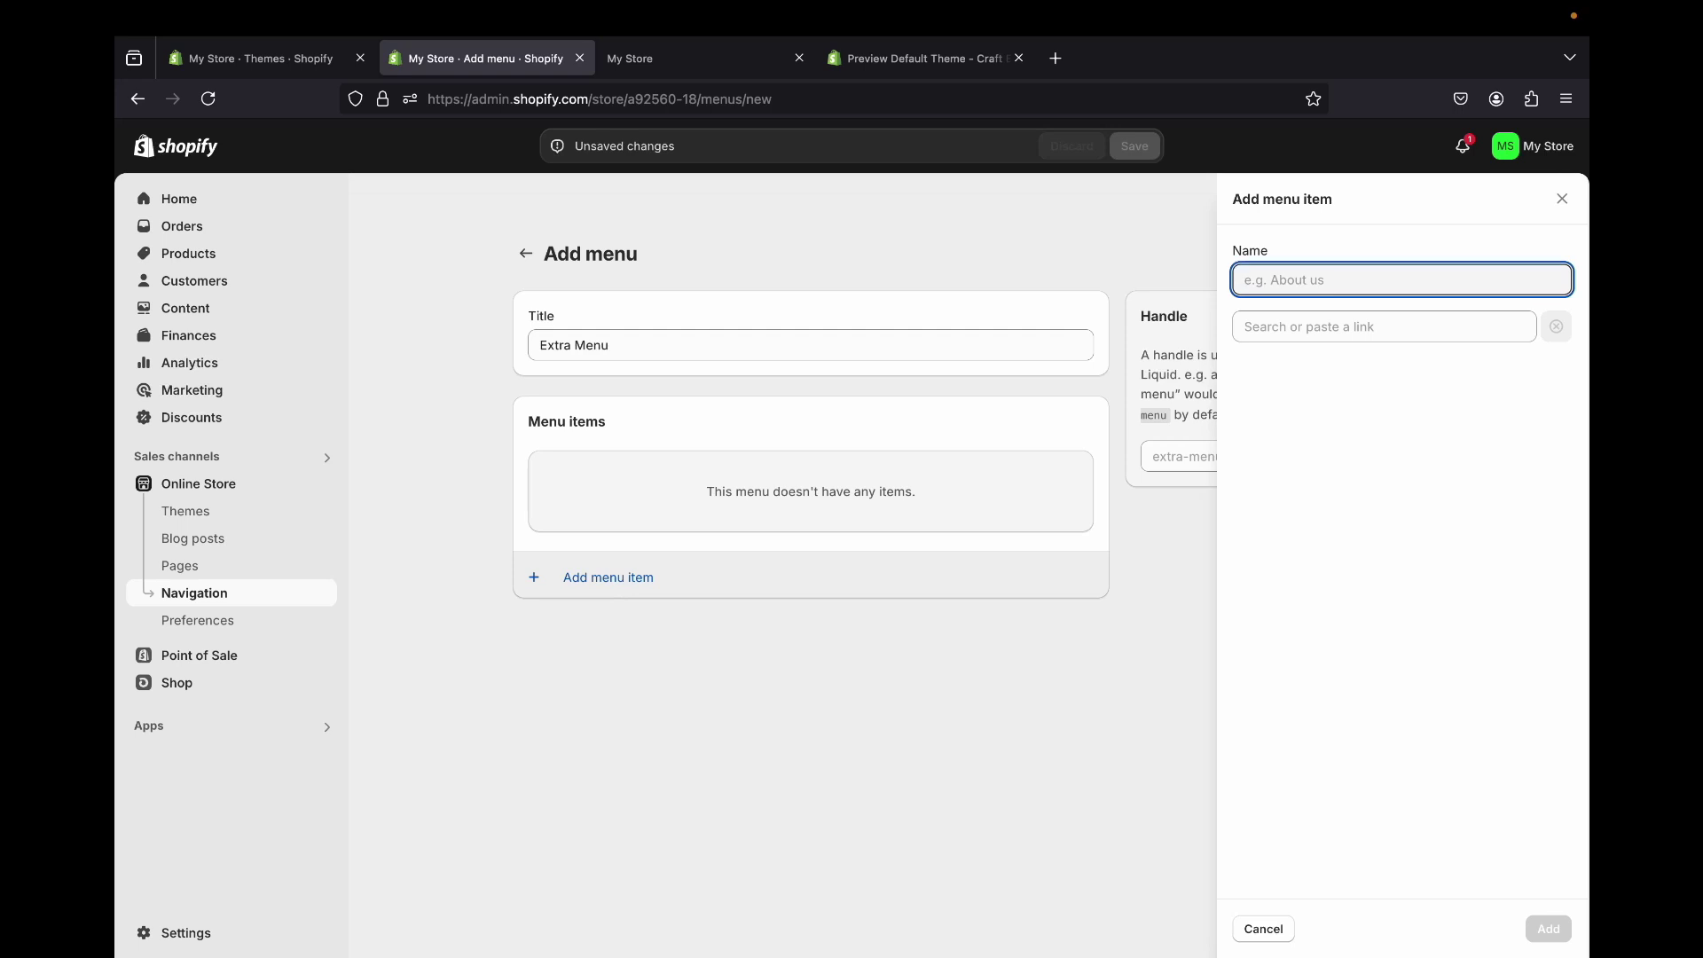
left_click(918, 58)
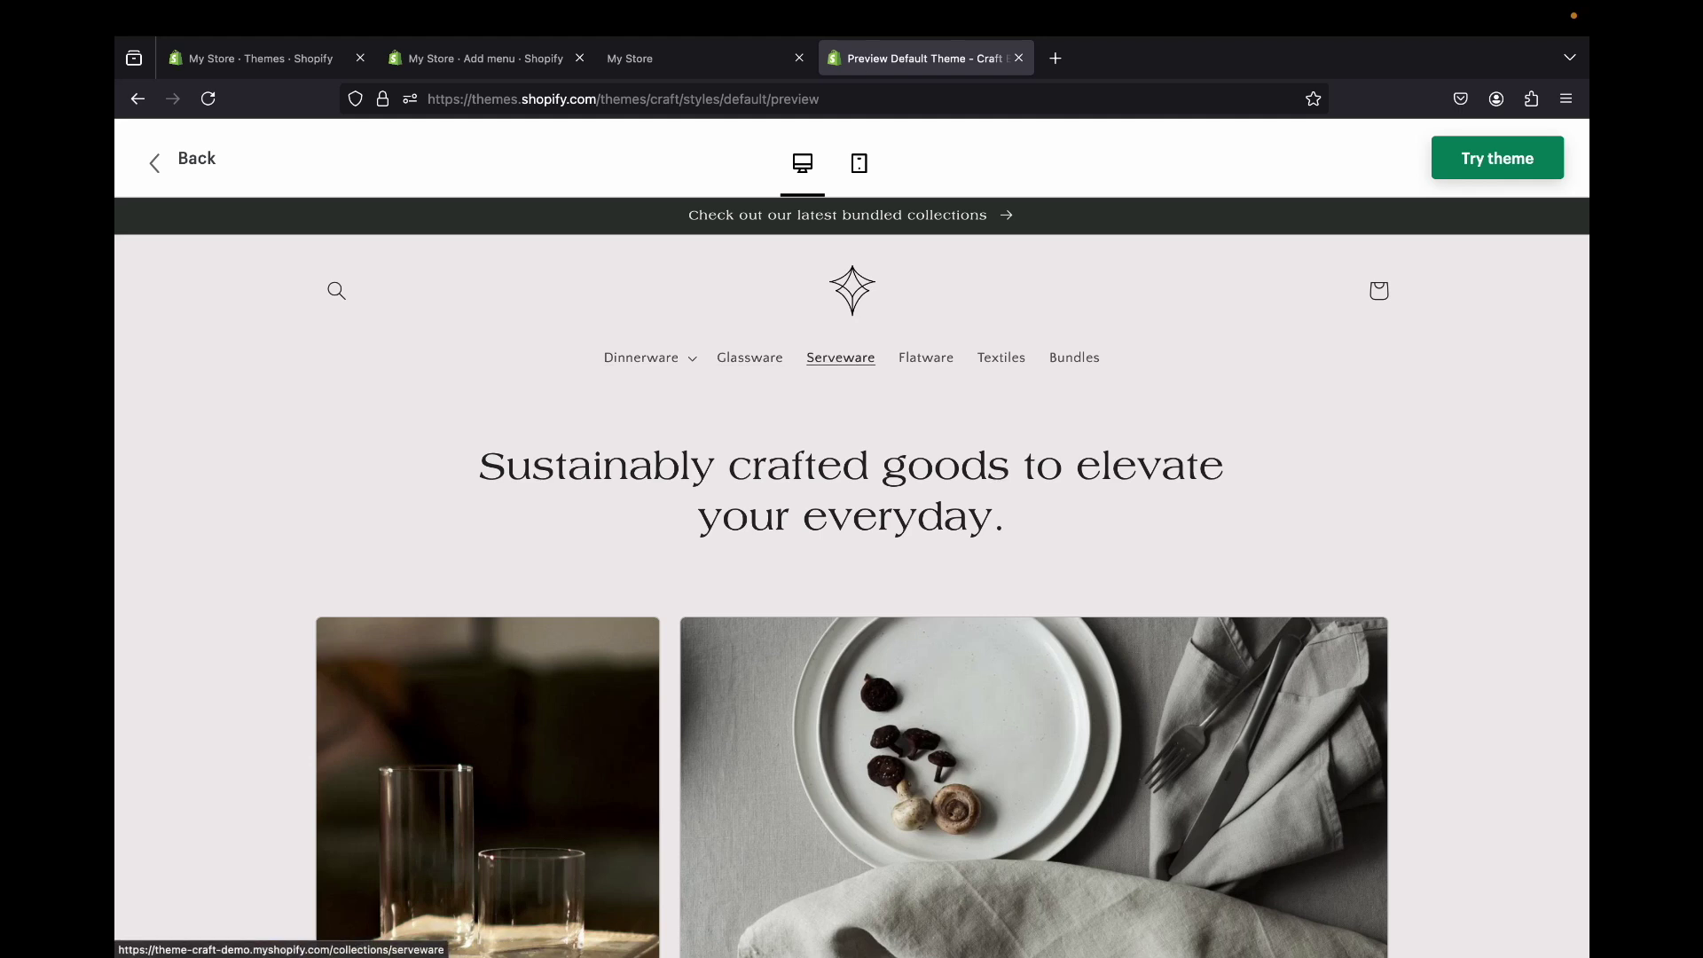
left_click(483, 57)
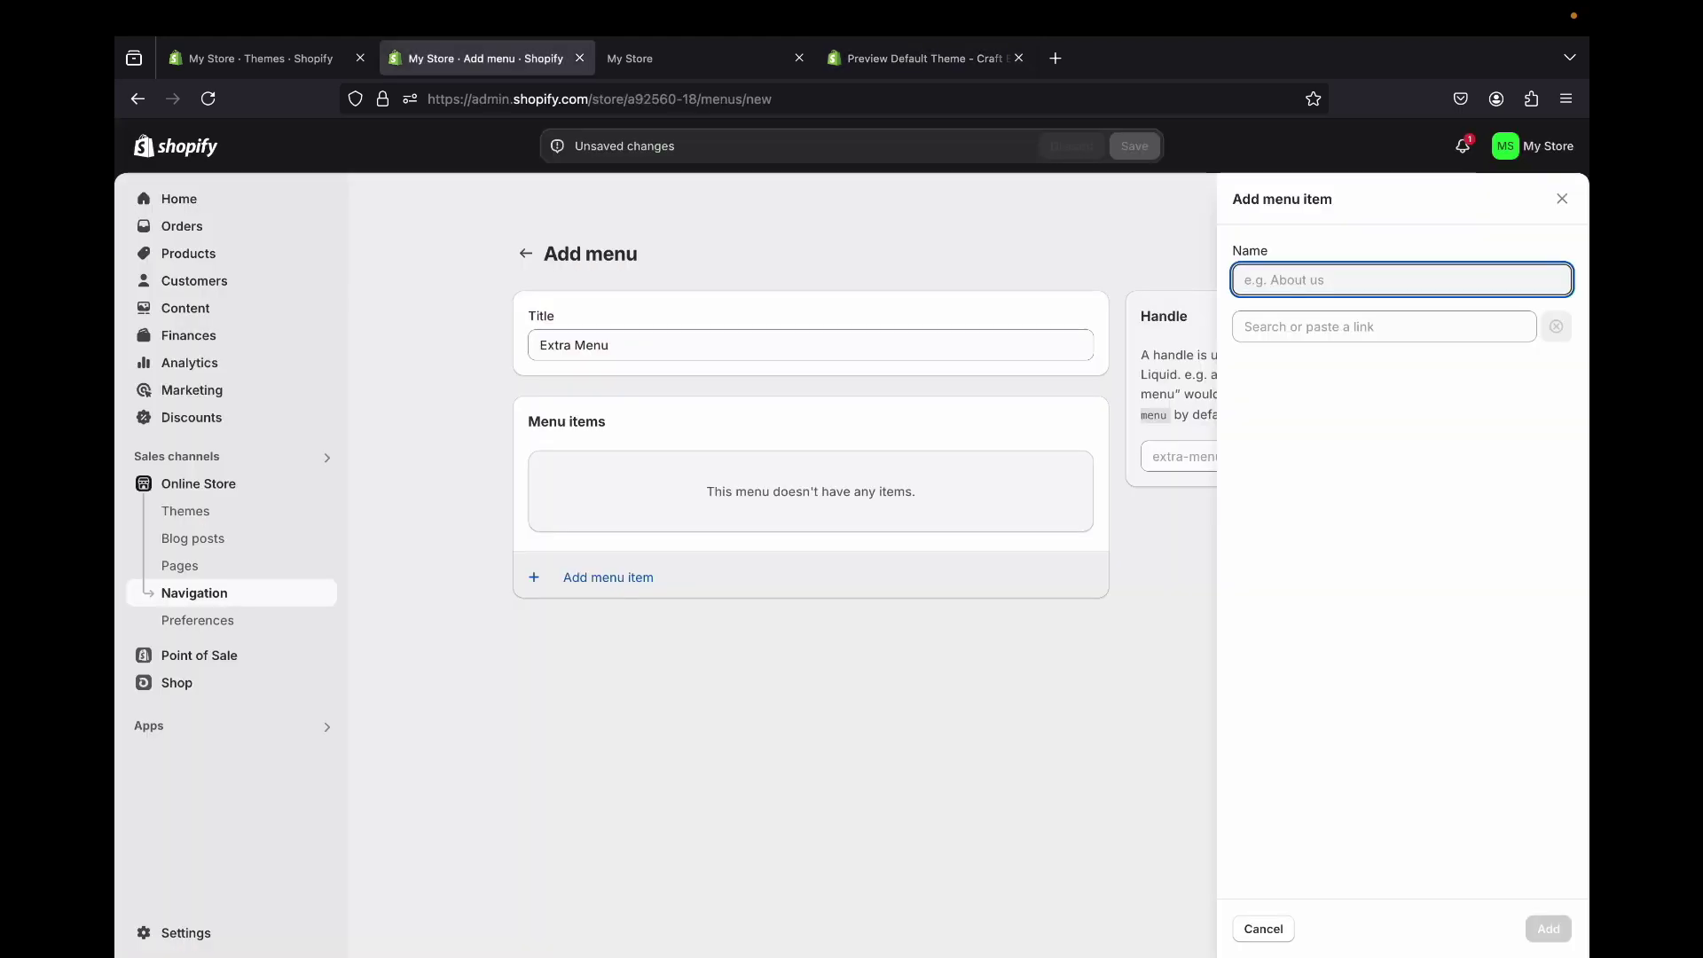
left_click(1383, 327)
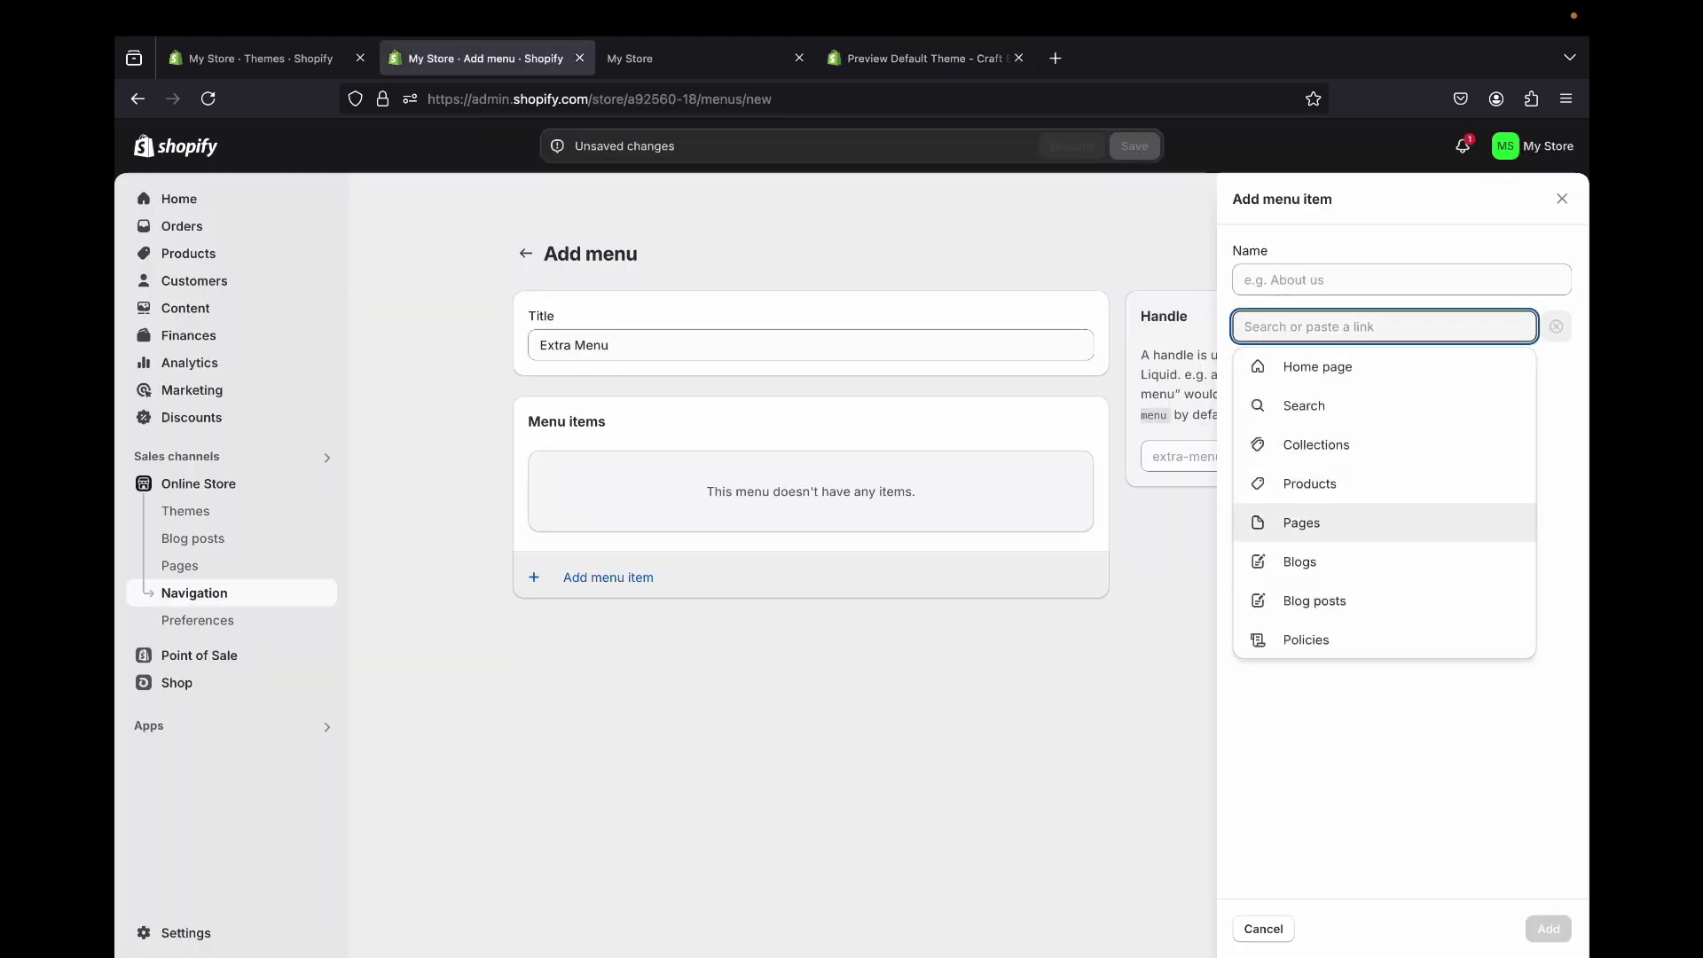
left_click(923, 58)
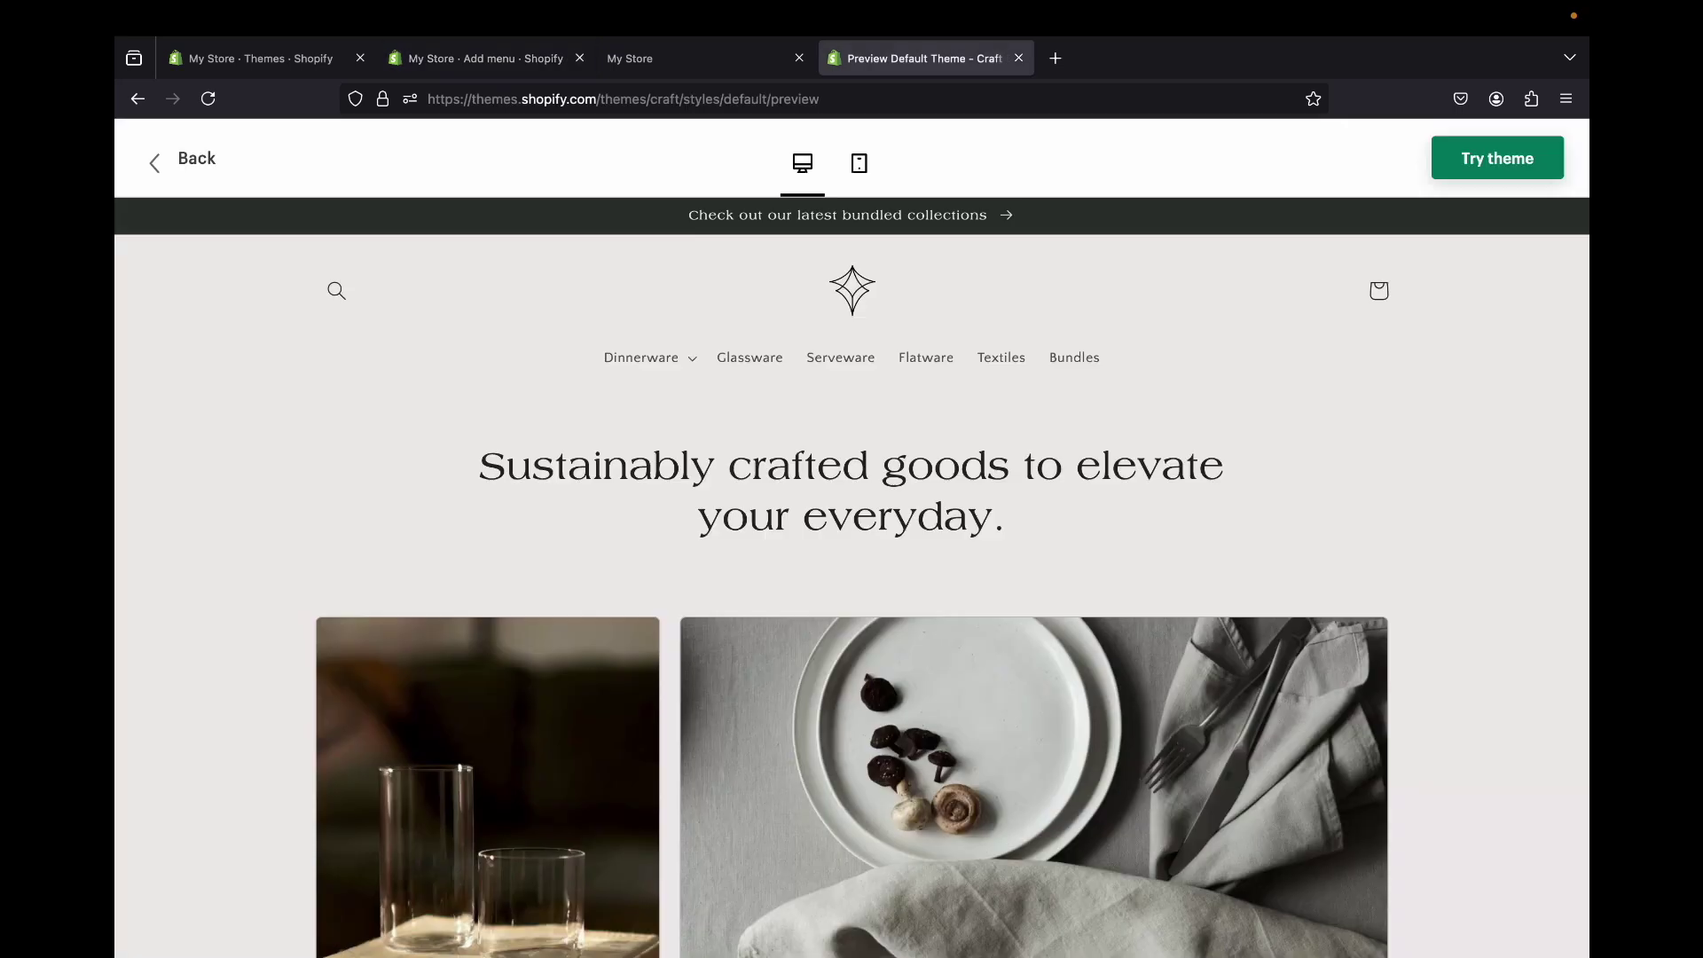
left_click(484, 58)
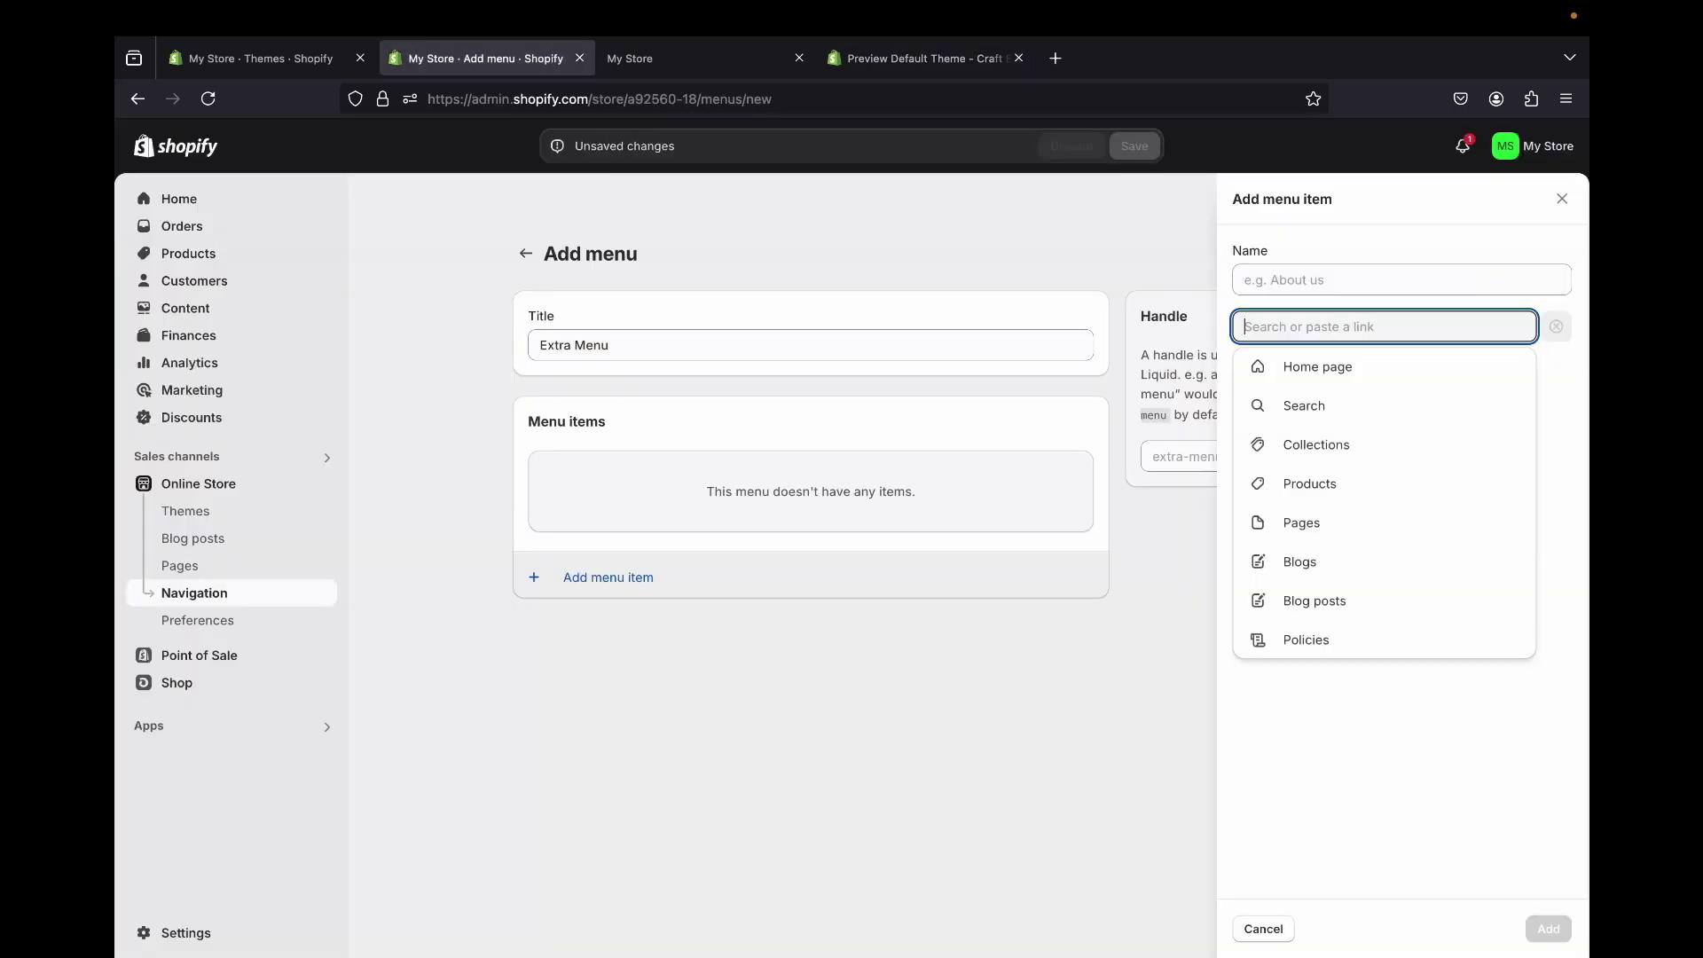
left_click(1317, 444)
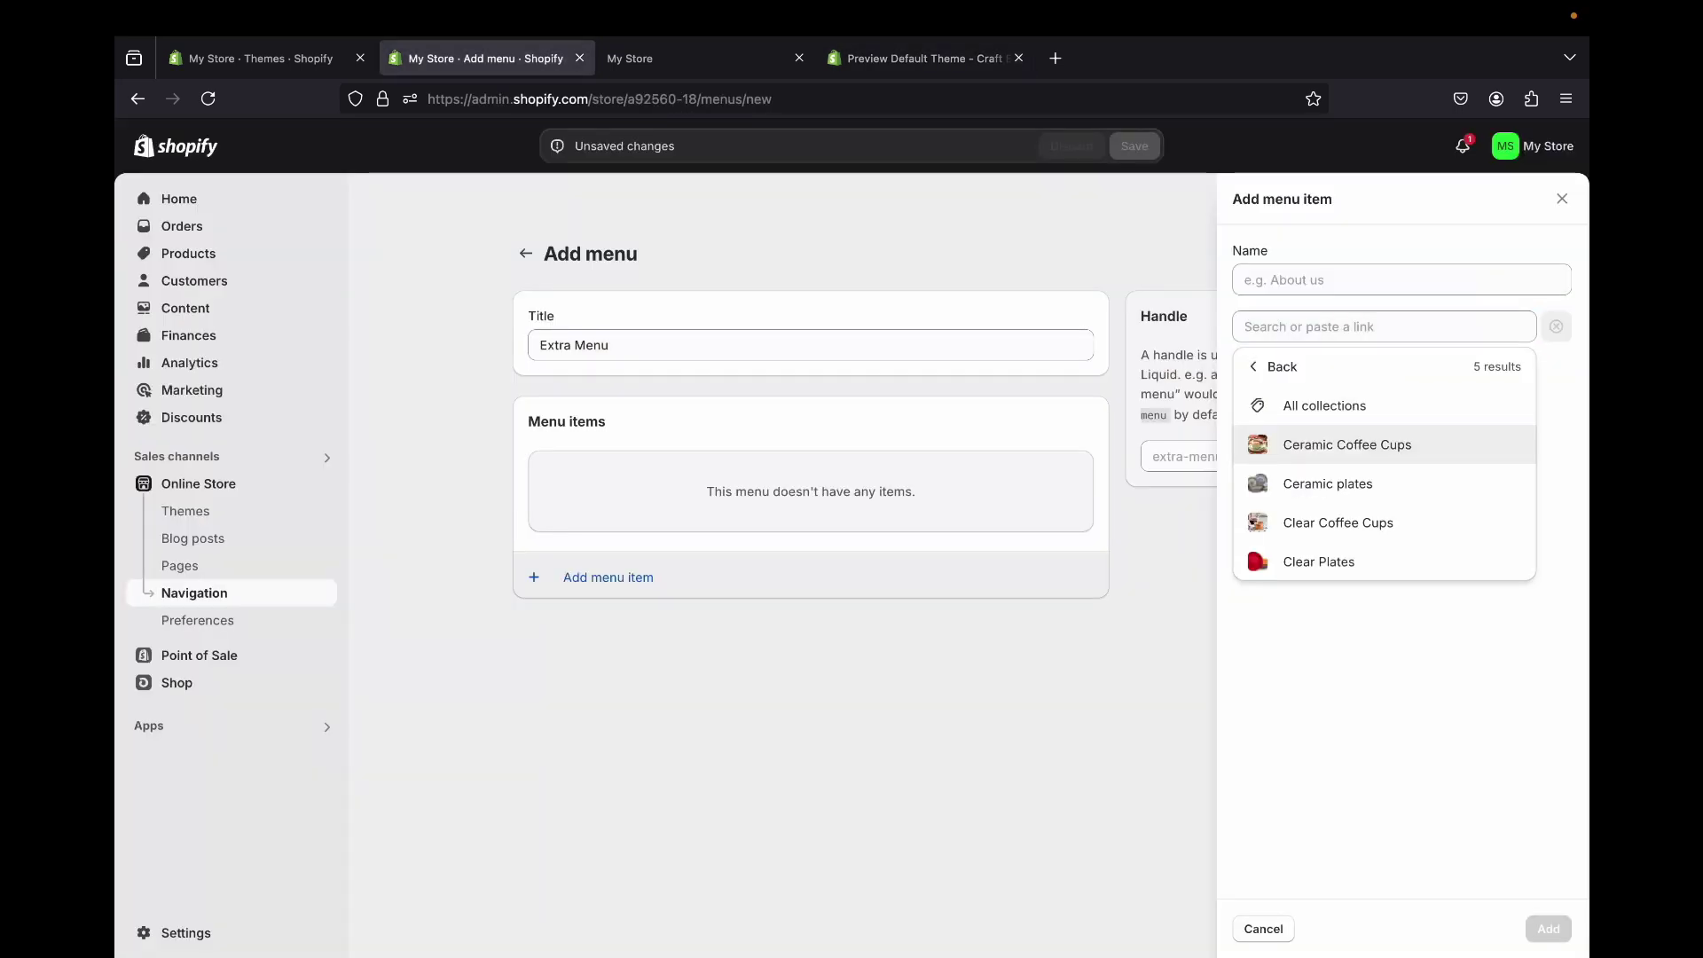
left_click(1347, 445)
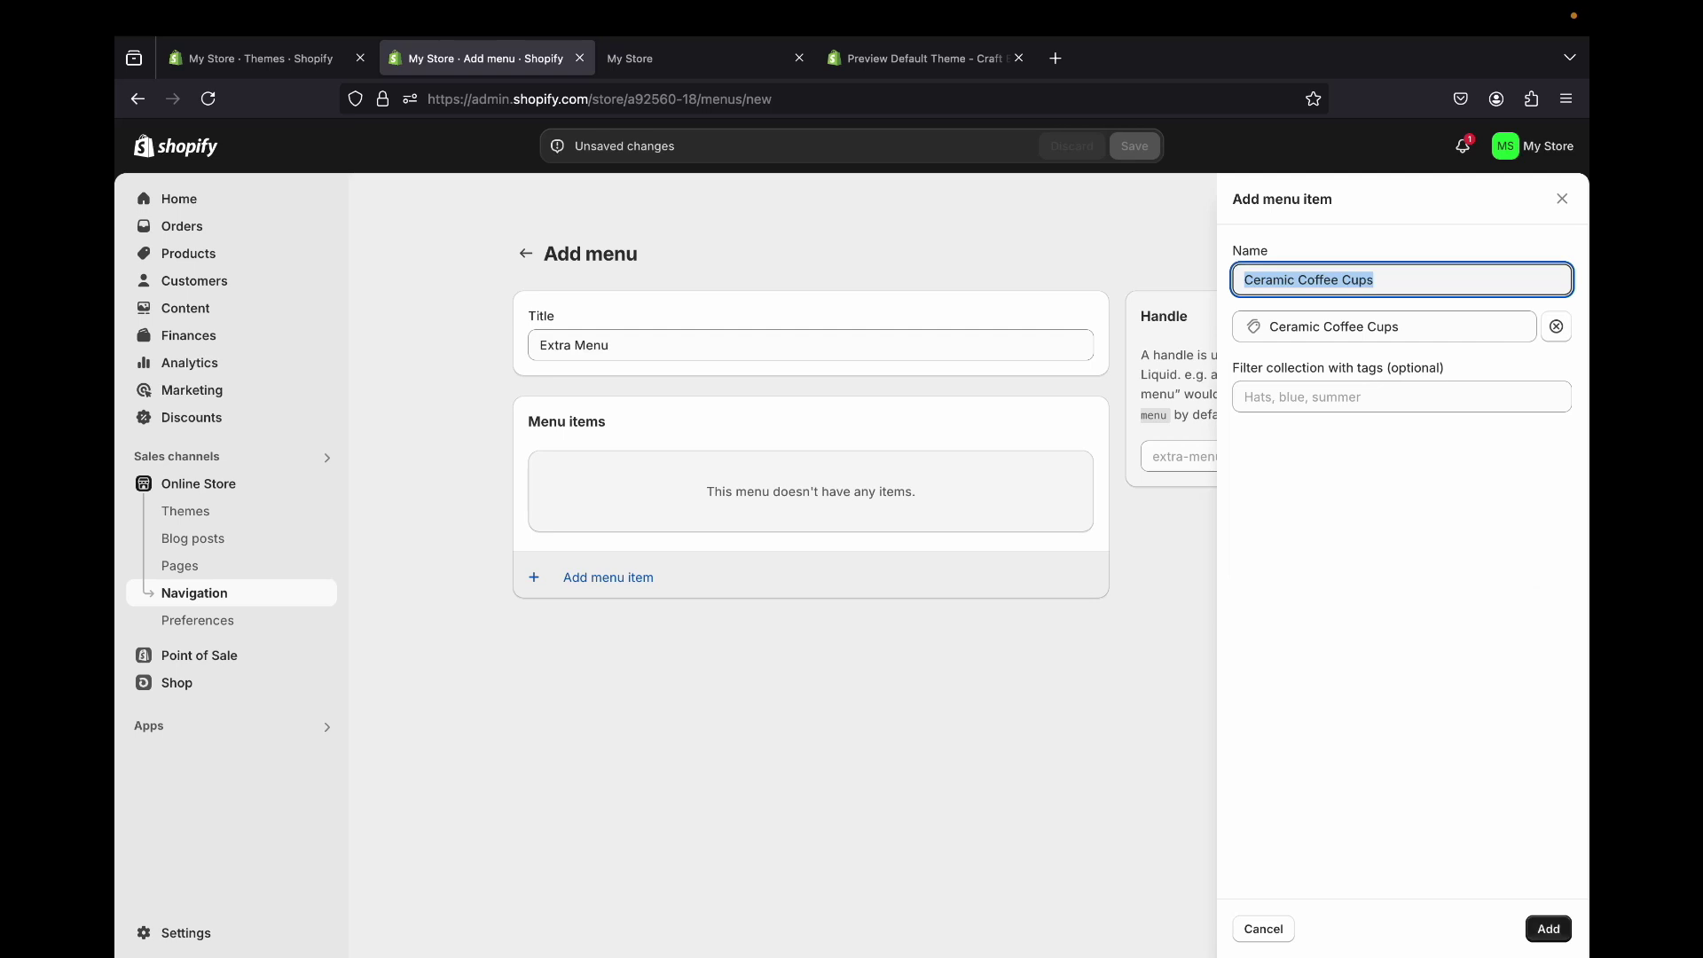
key("Return")
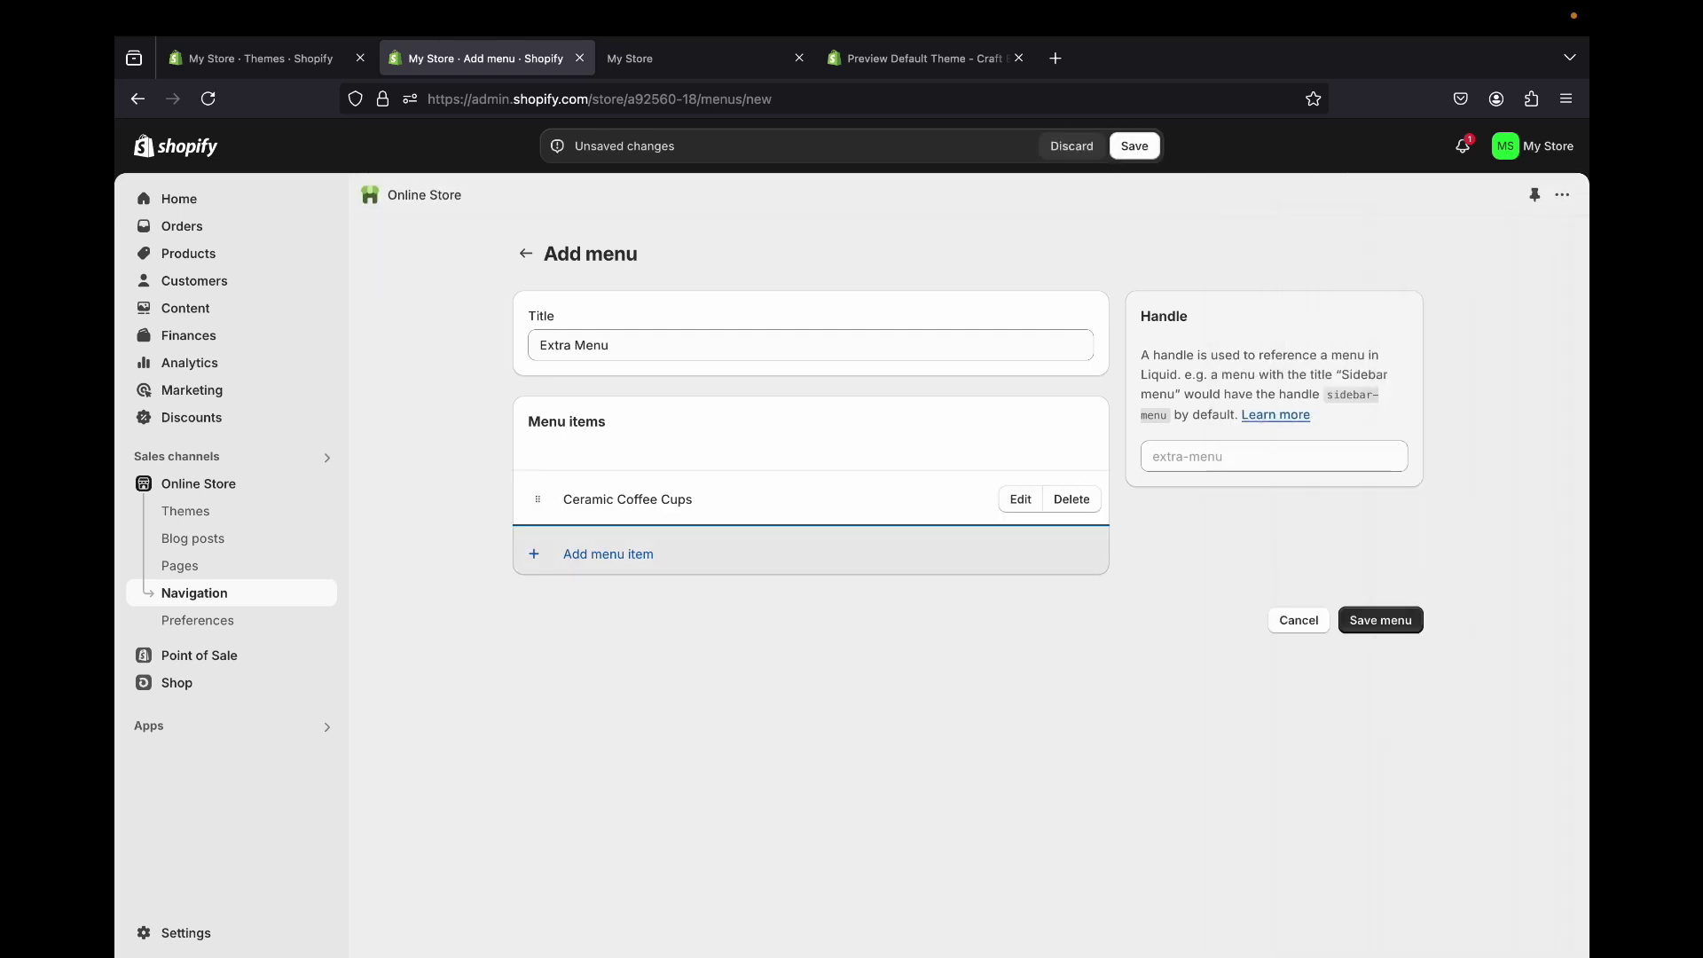
- Add a second menu item linked to the Ceramic plates collection
key("Return")
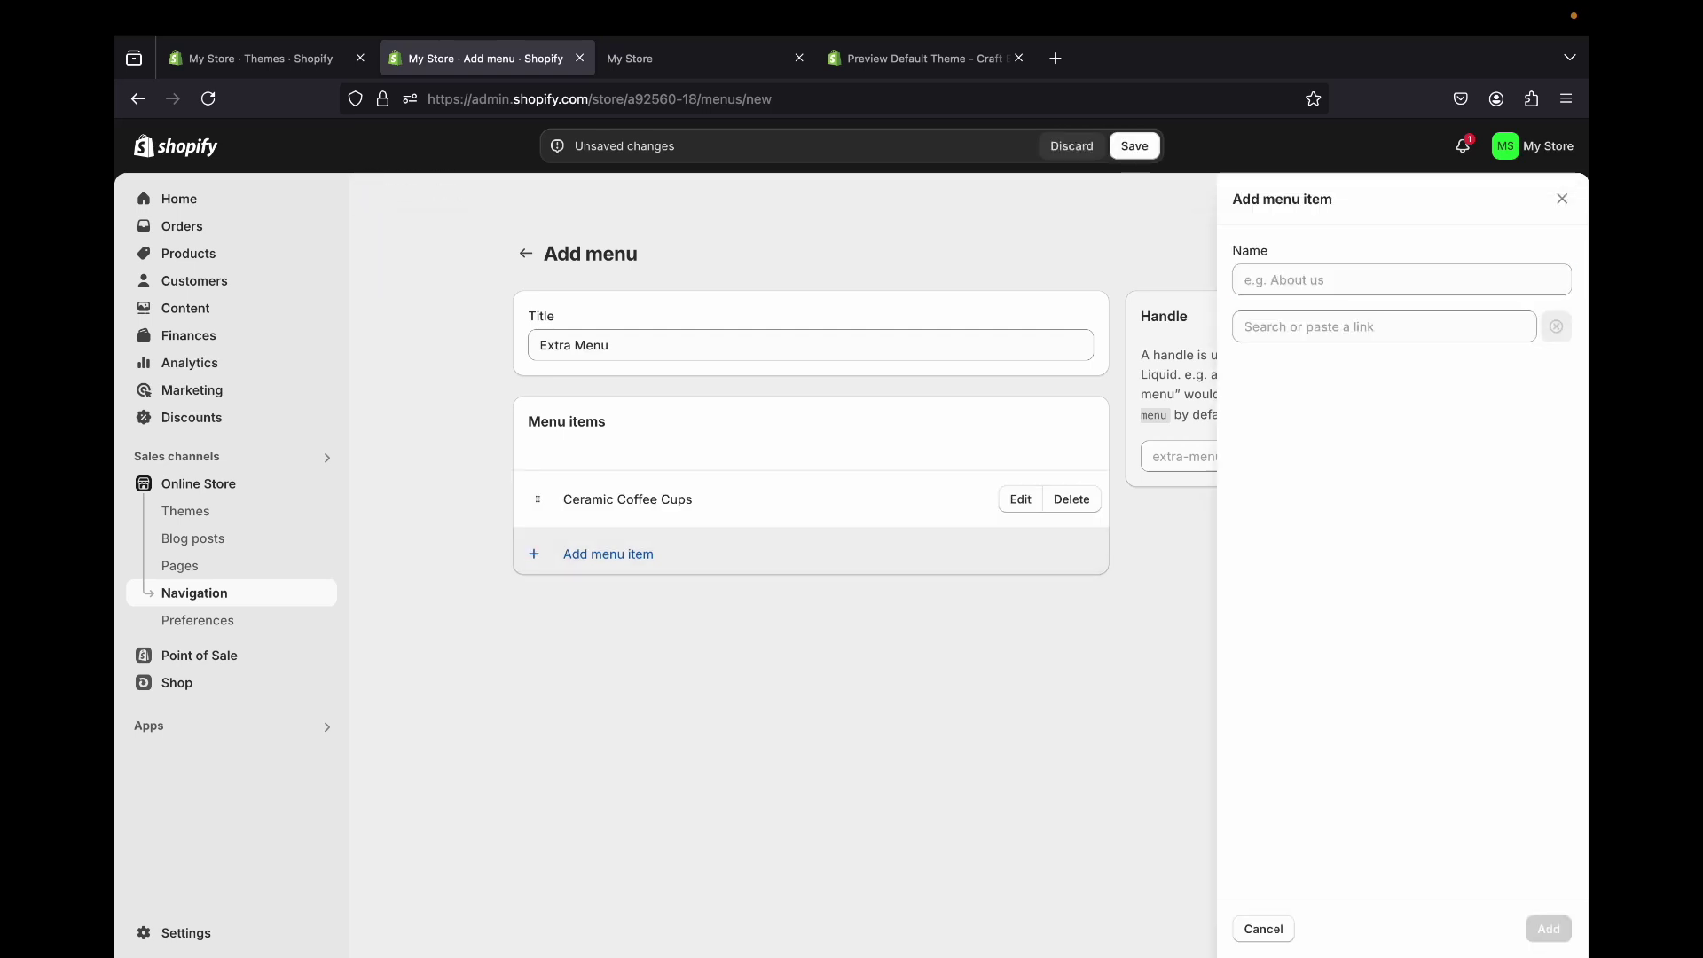
left_click(1383, 327)
left_click(1383, 444)
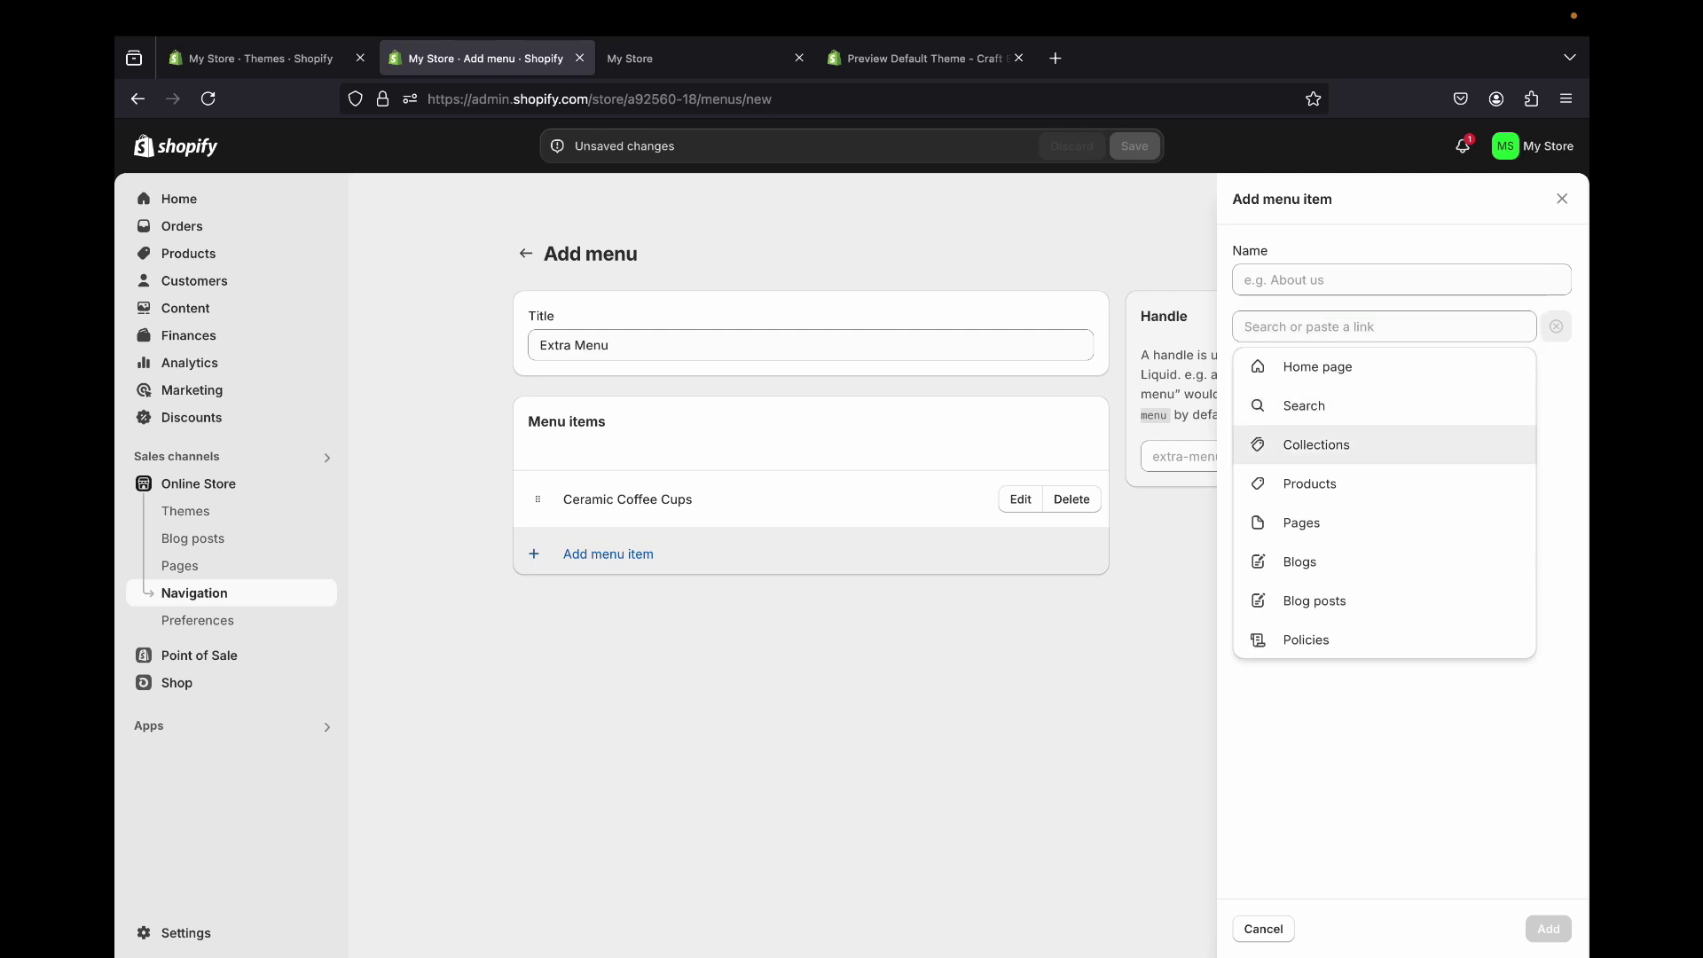
key("Return")
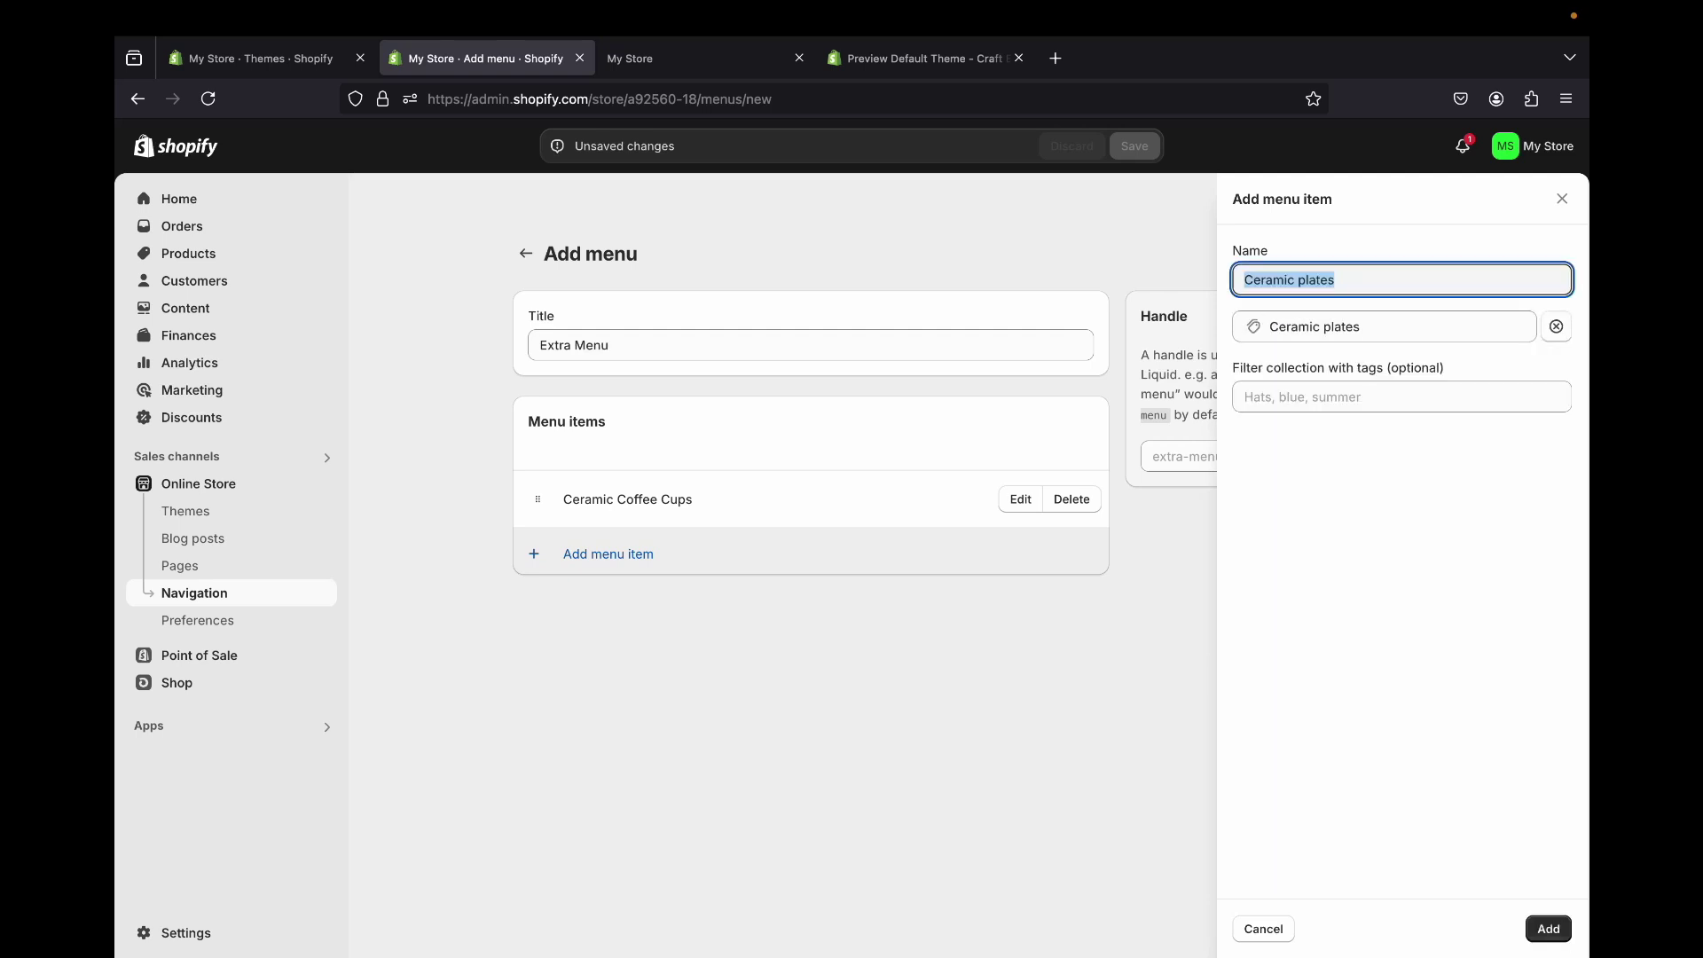
key("Return")
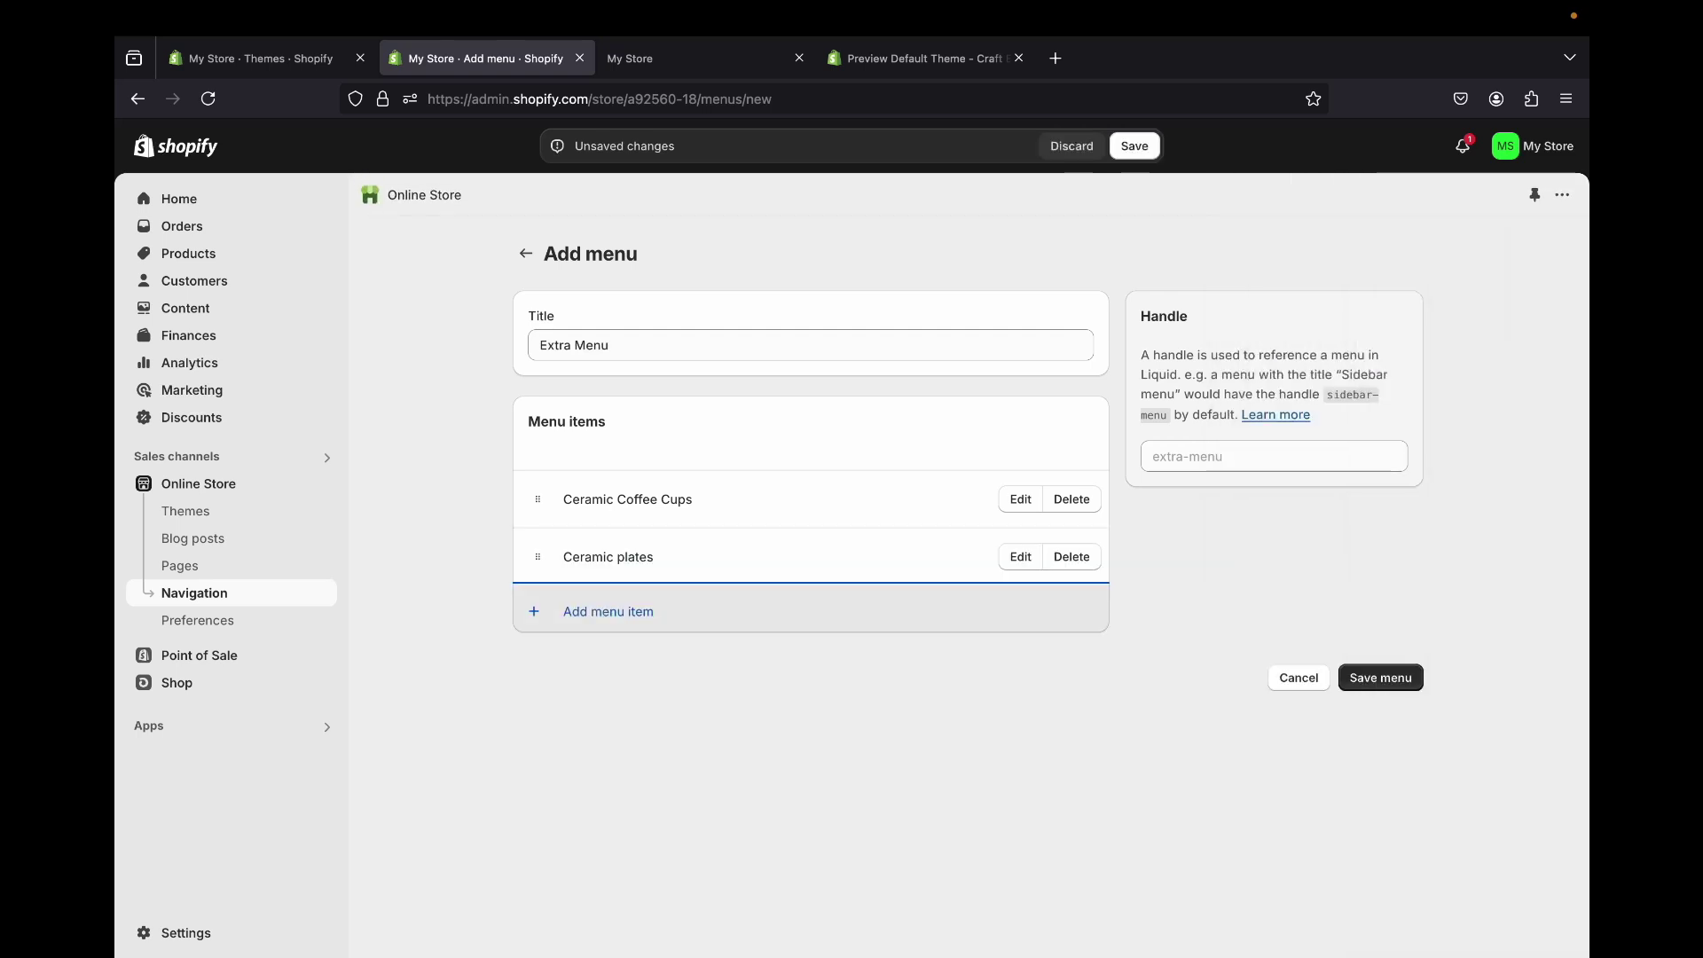
- Add a third menu item linked to the Clear Coffee Cups collection
key("Return")
left_click(1383, 327)
left_click(1383, 444)
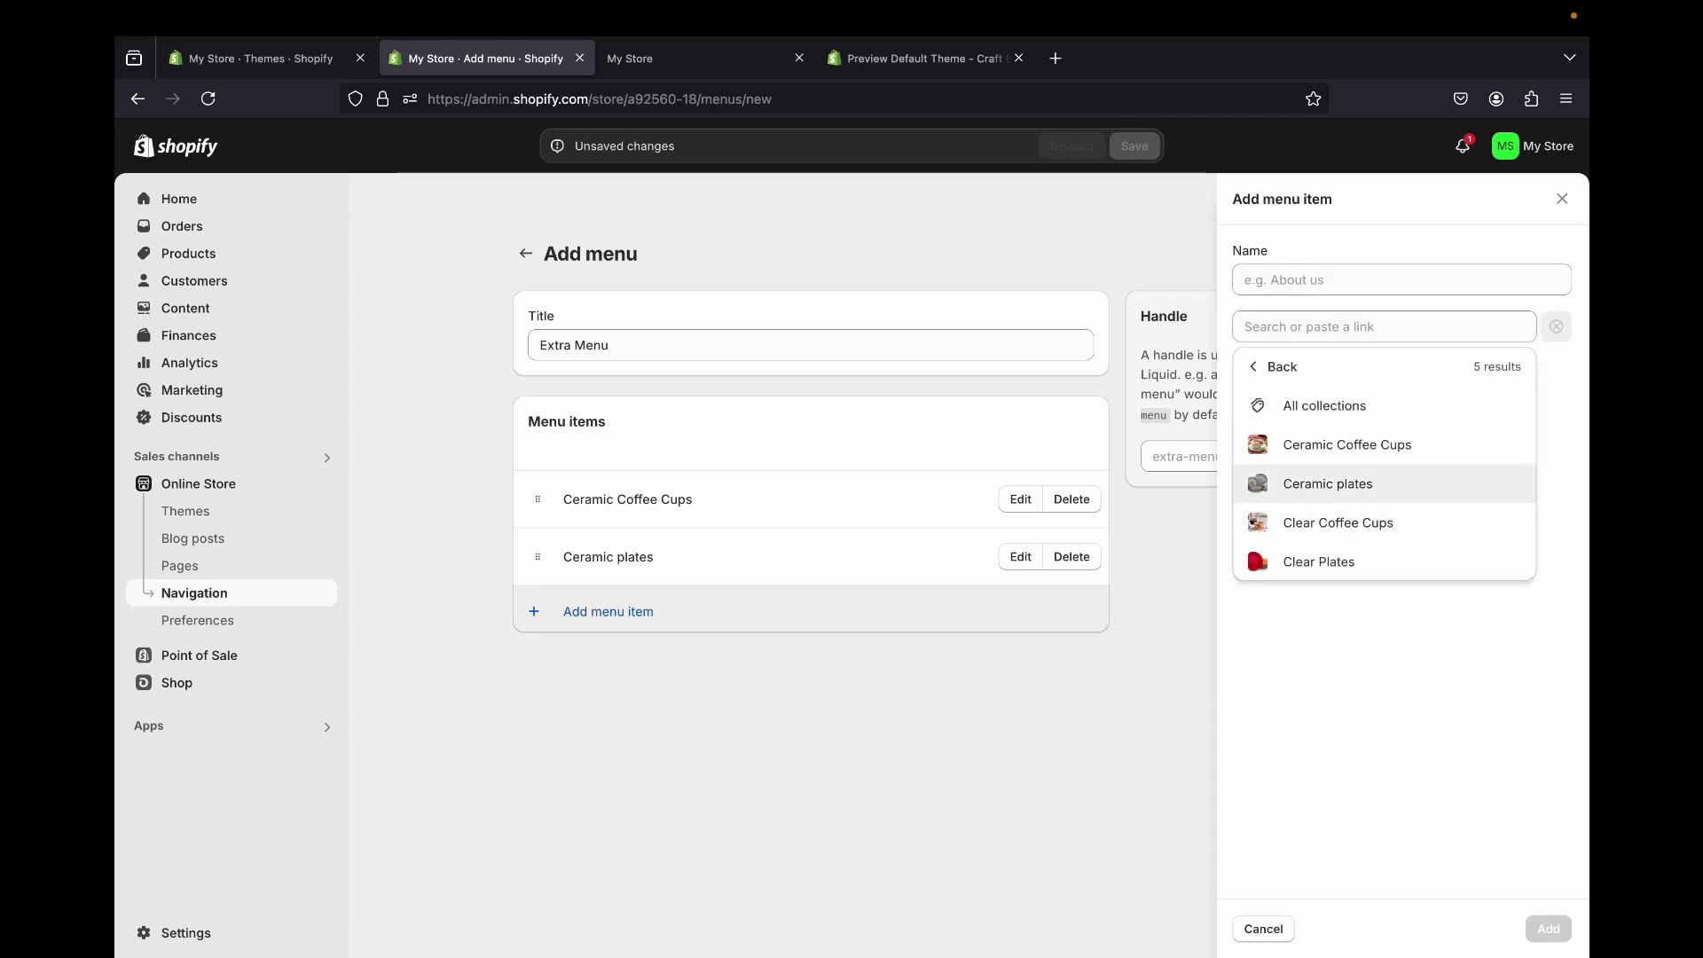
left_click(1332, 530)
key("Return")
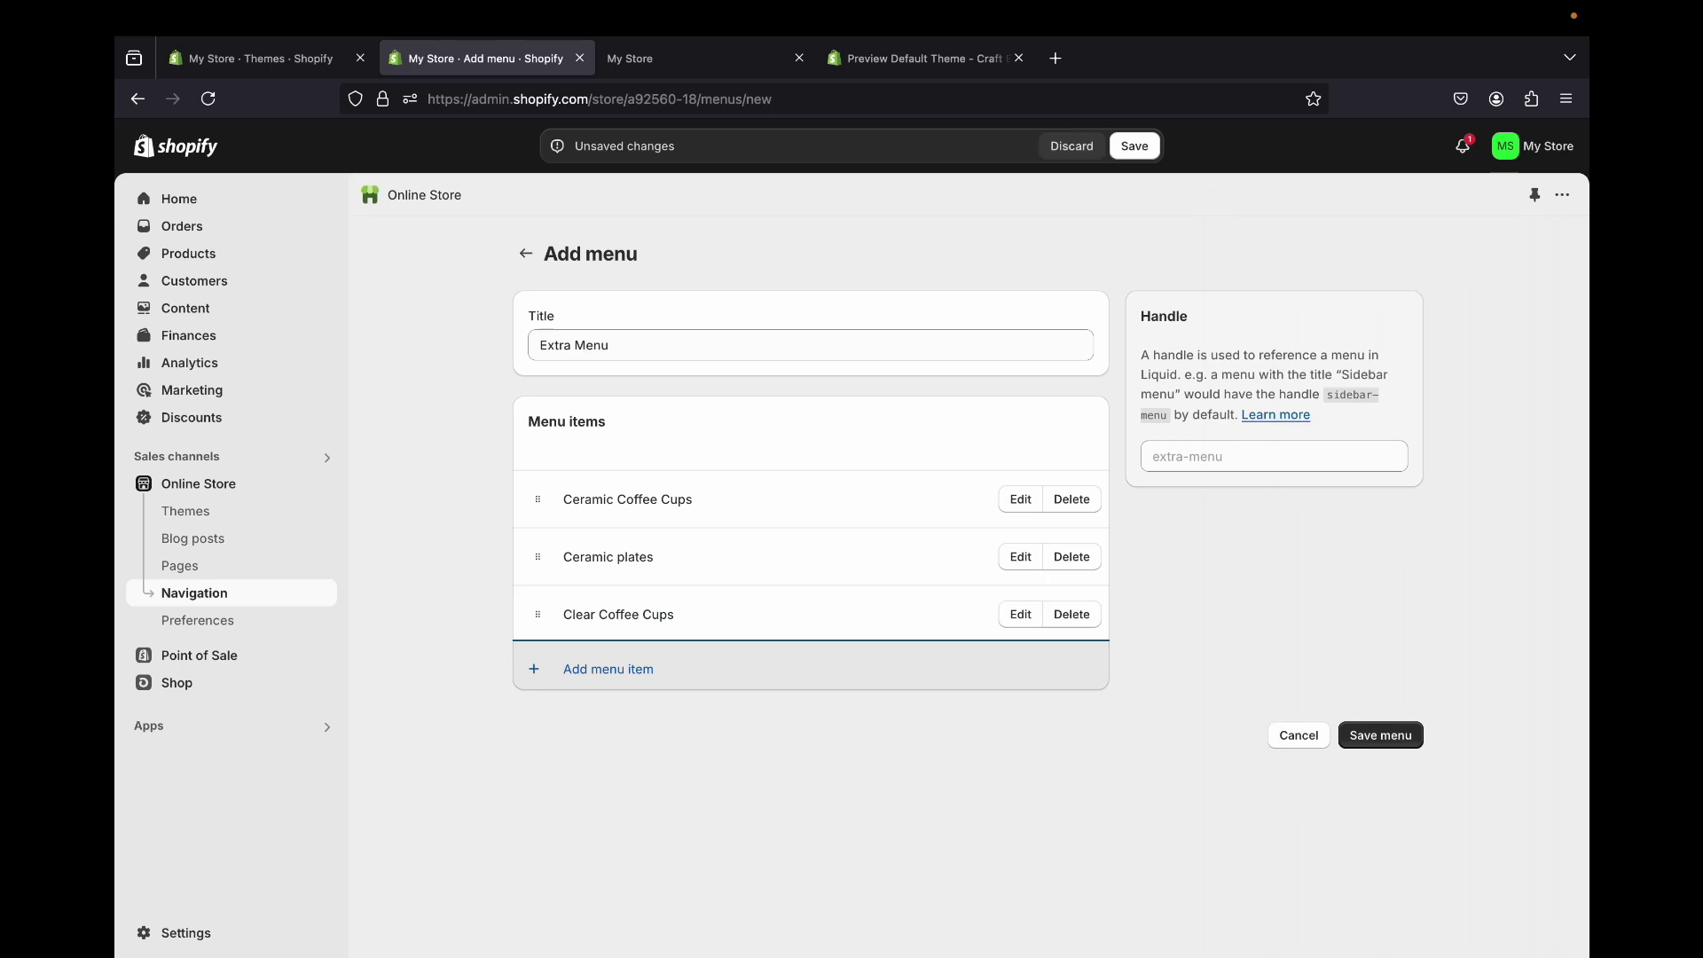
- Add a fourth menu item linked to the Clear Plates collection and save the menu
key("Return")
key("Tab")
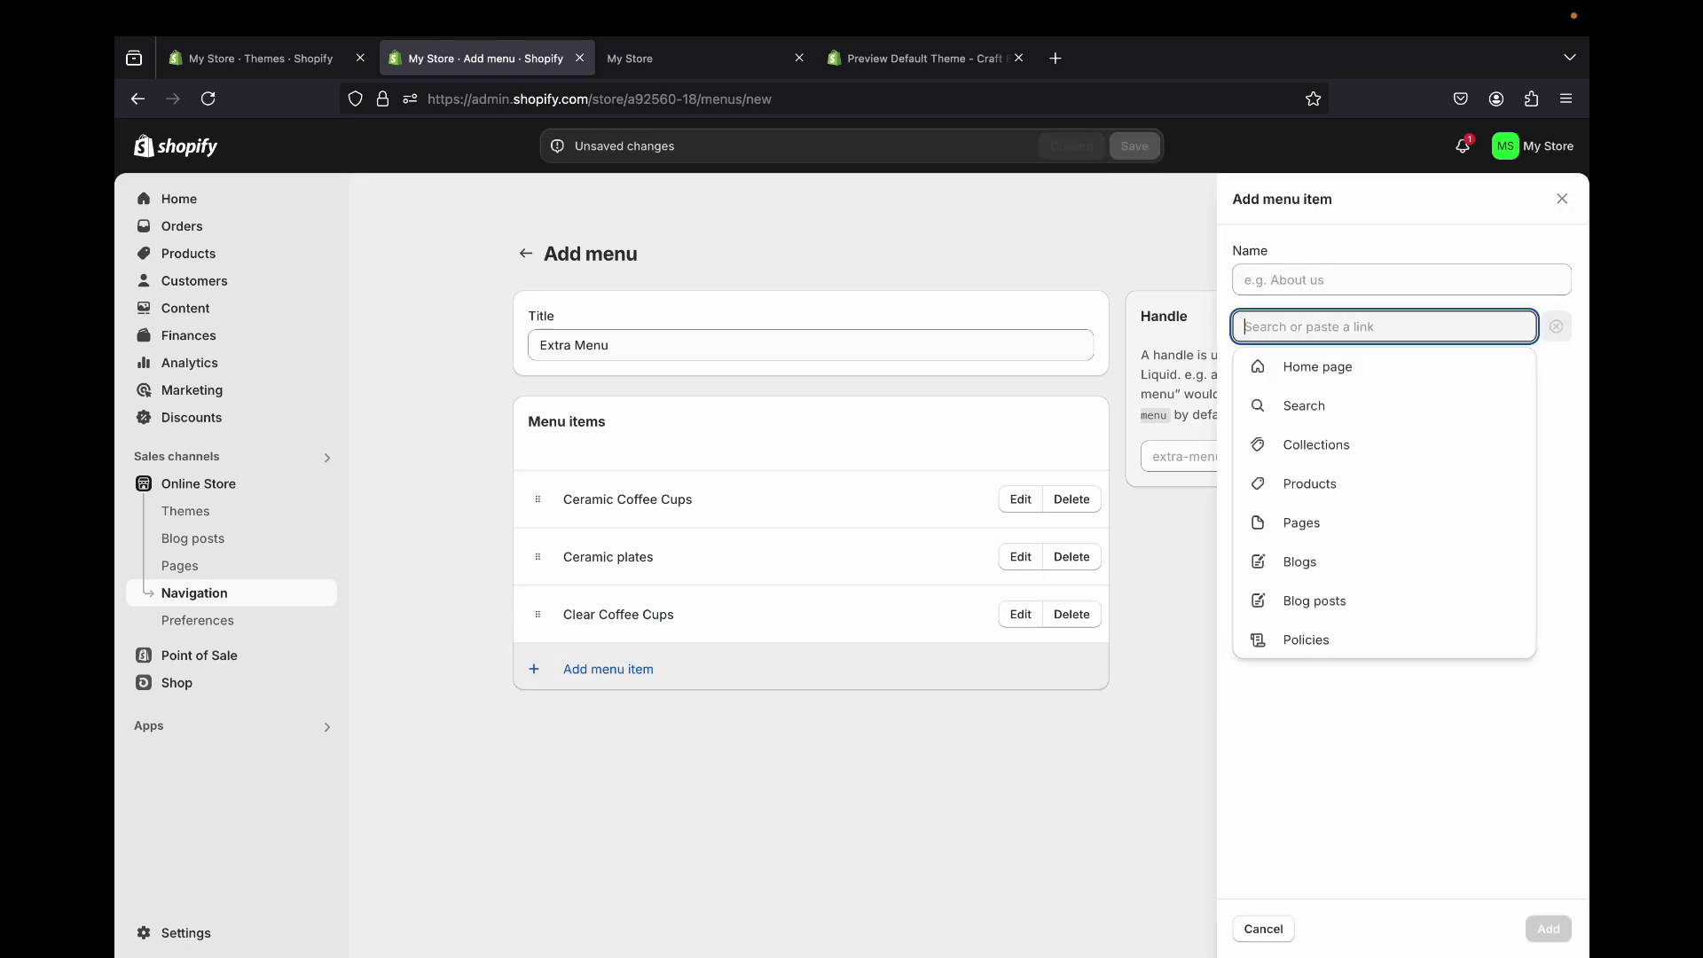
left_click(1316, 444)
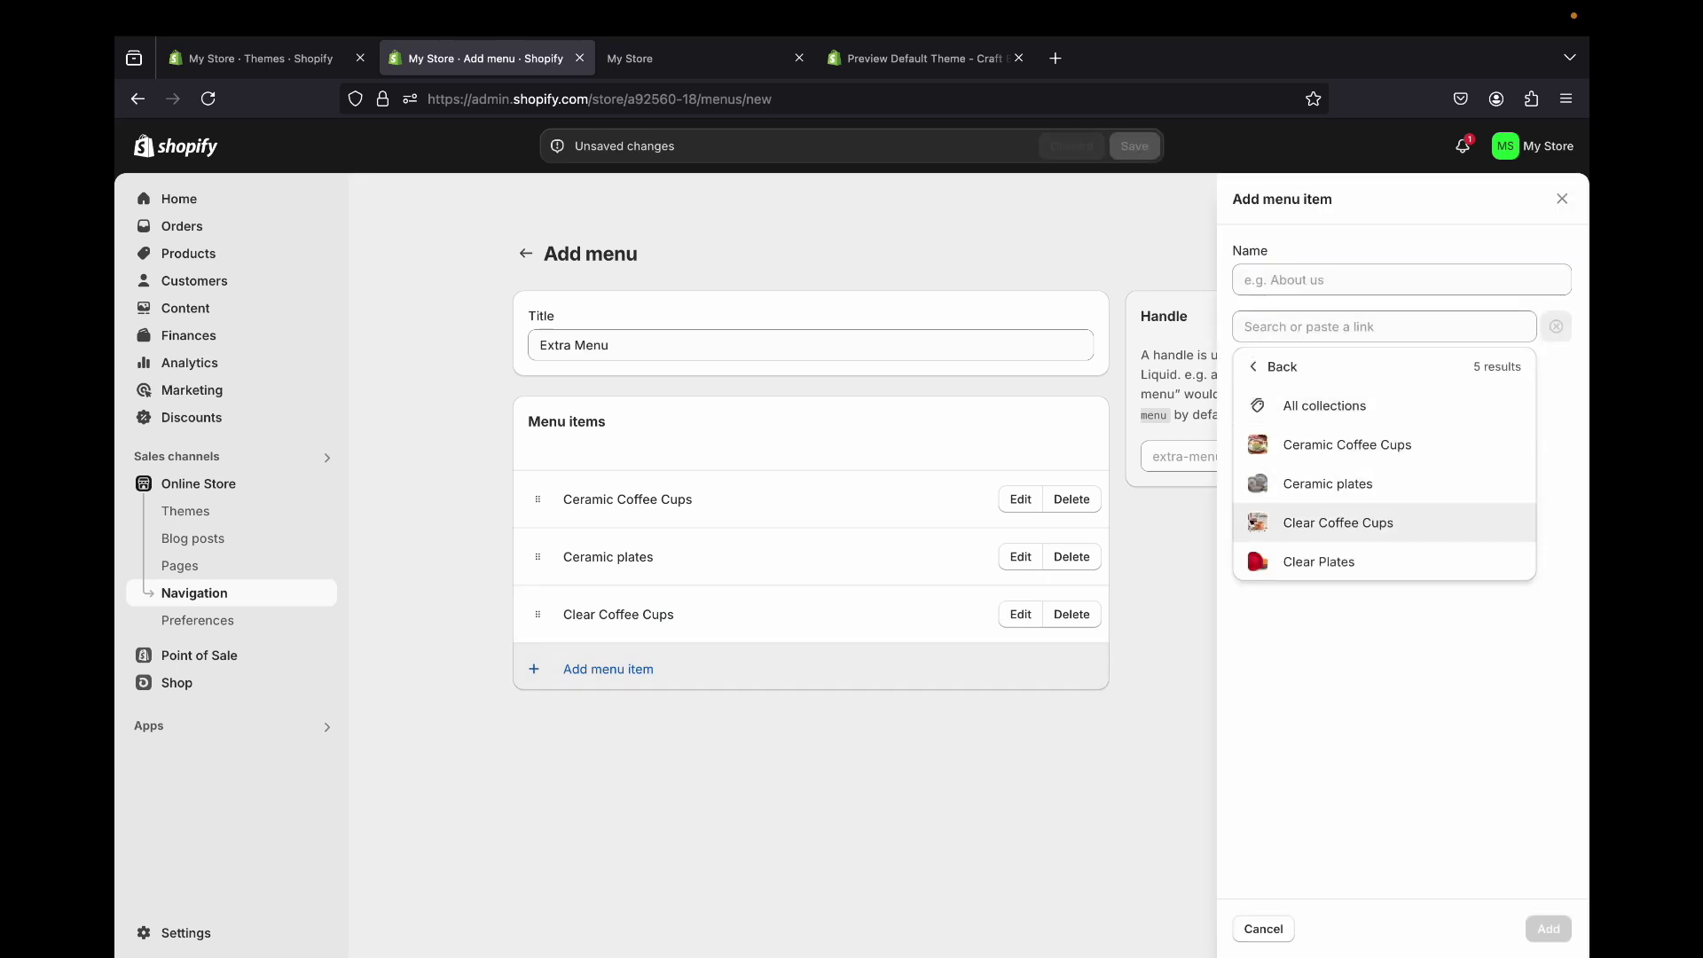
key("Return")
key("Return")
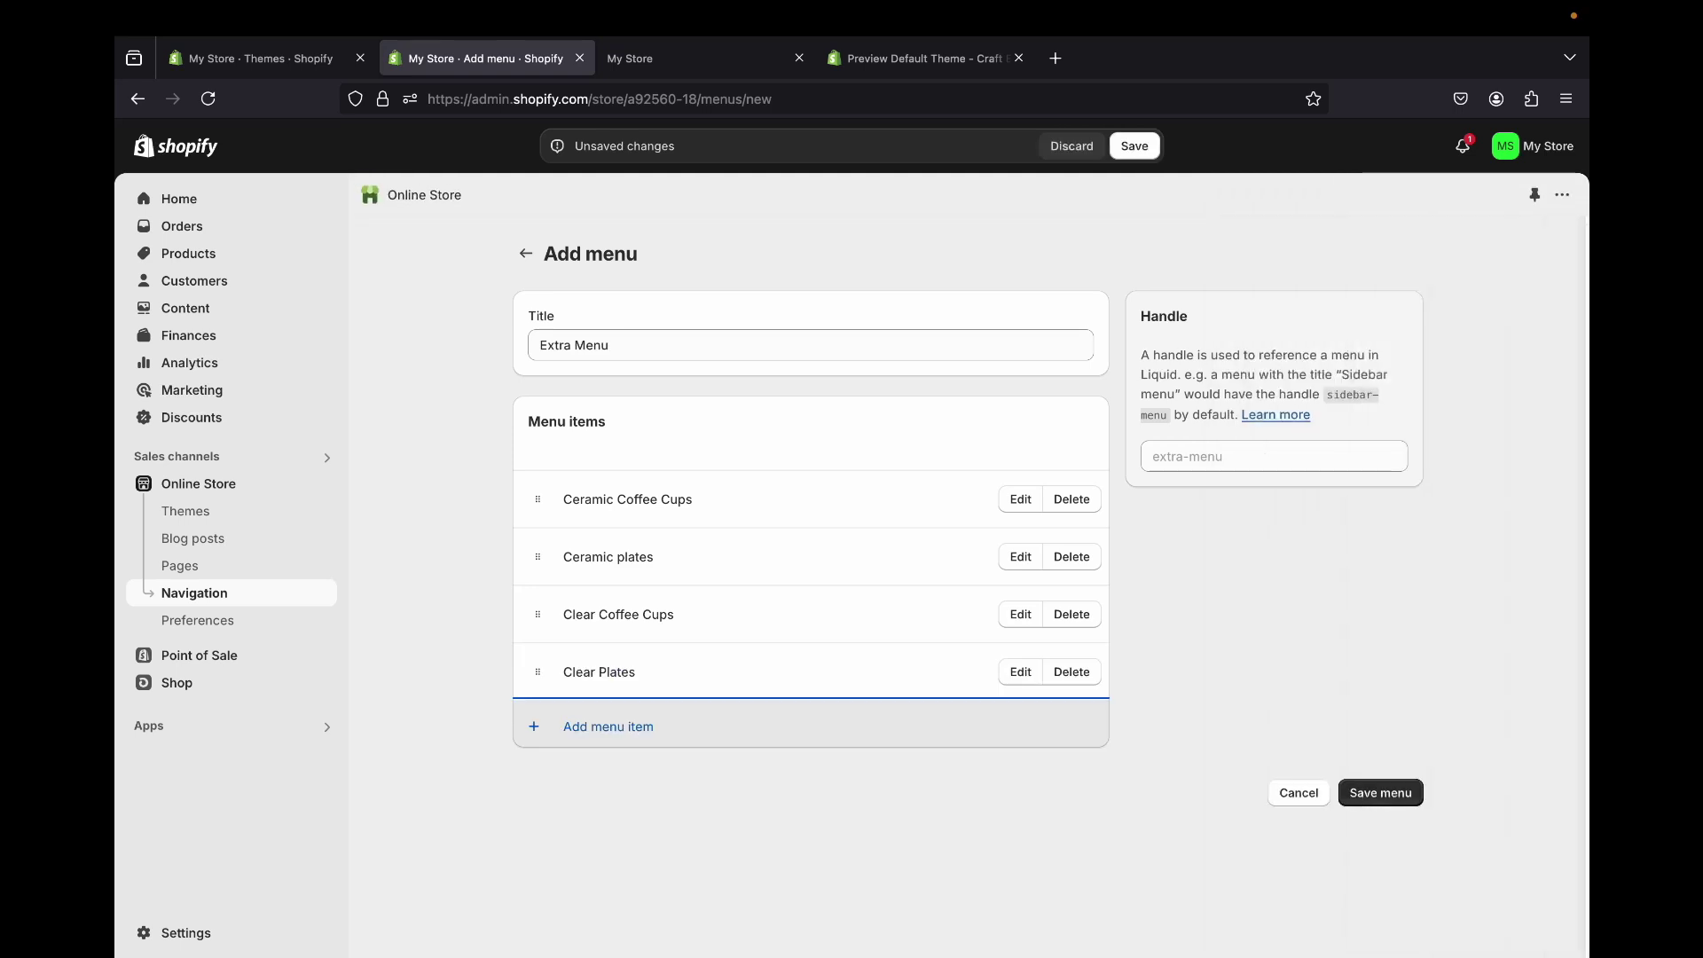
left_click(1380, 793)
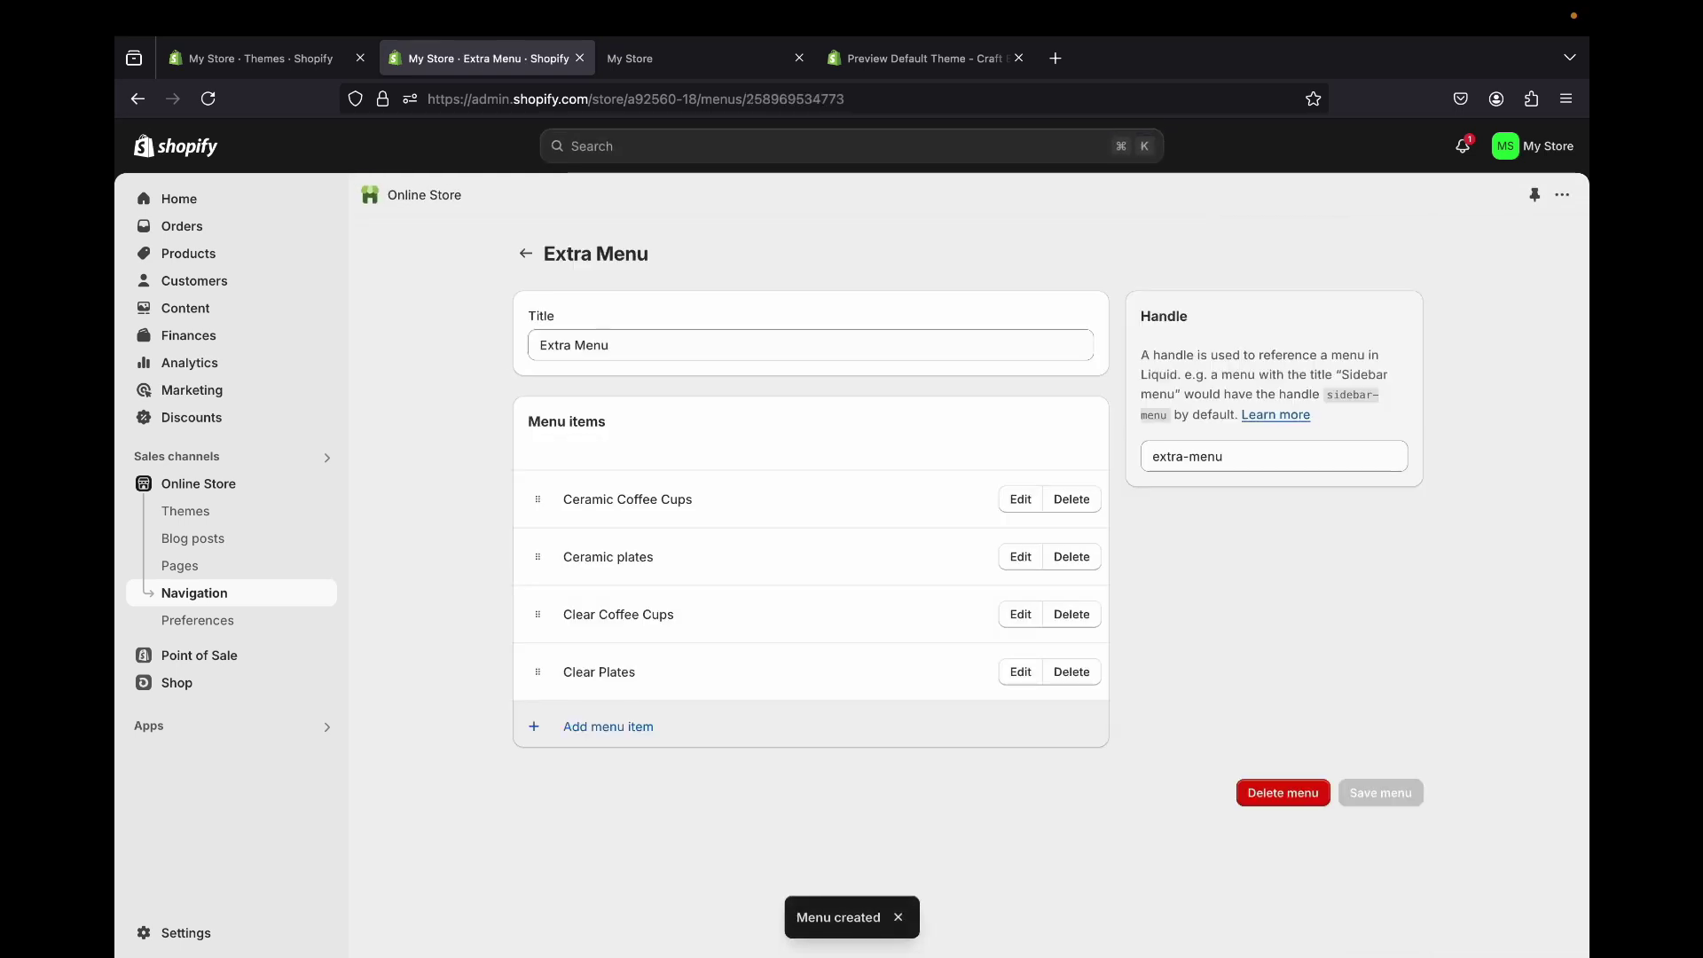
- Compare the Craft preview and storefront with the saved menu, and open the current Craft theme for customization
key("super+4")
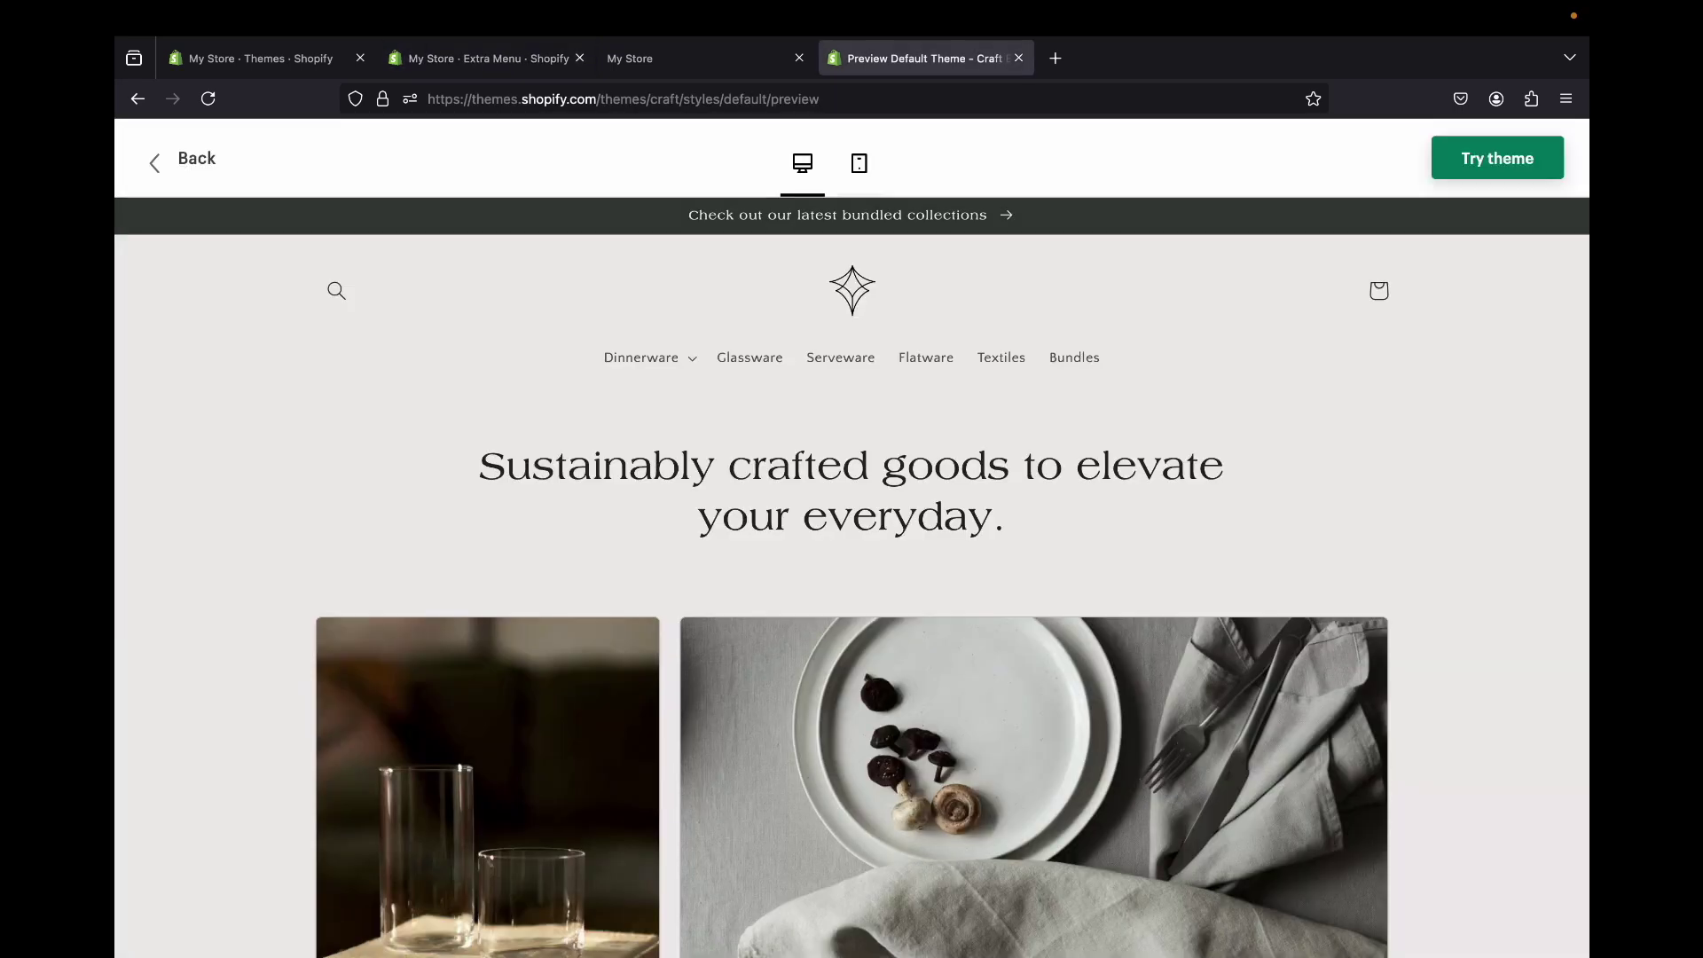
key("super+2")
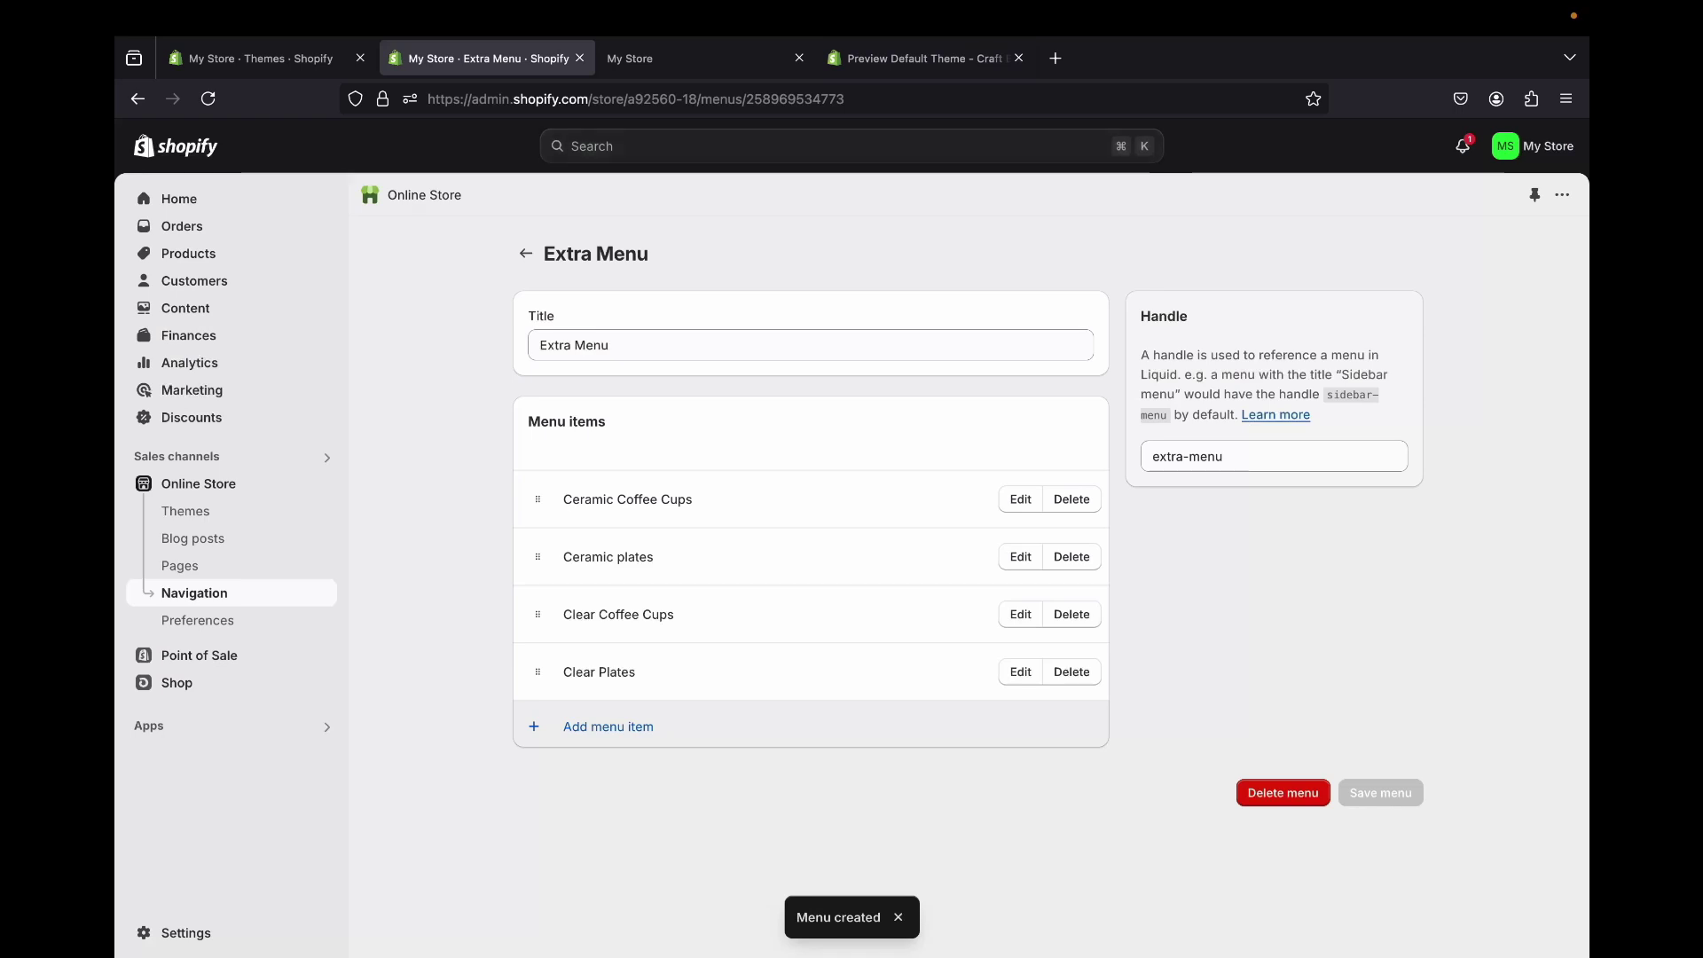
key("super+3")
key("super+2")
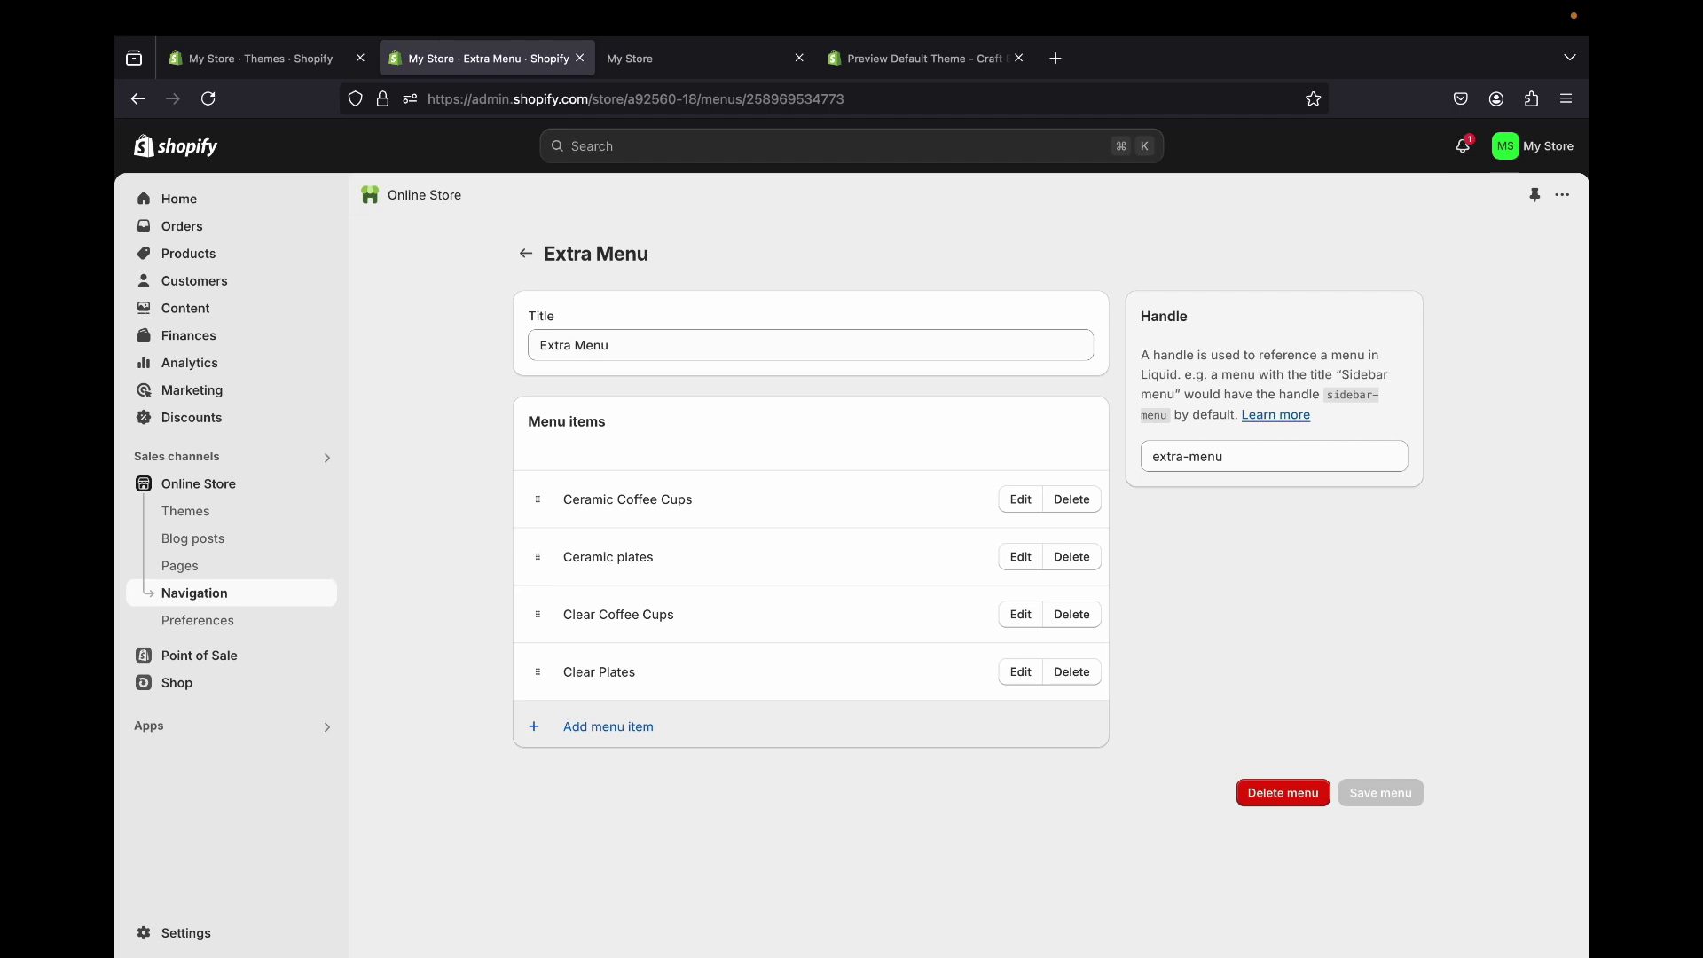
left_click(525, 253)
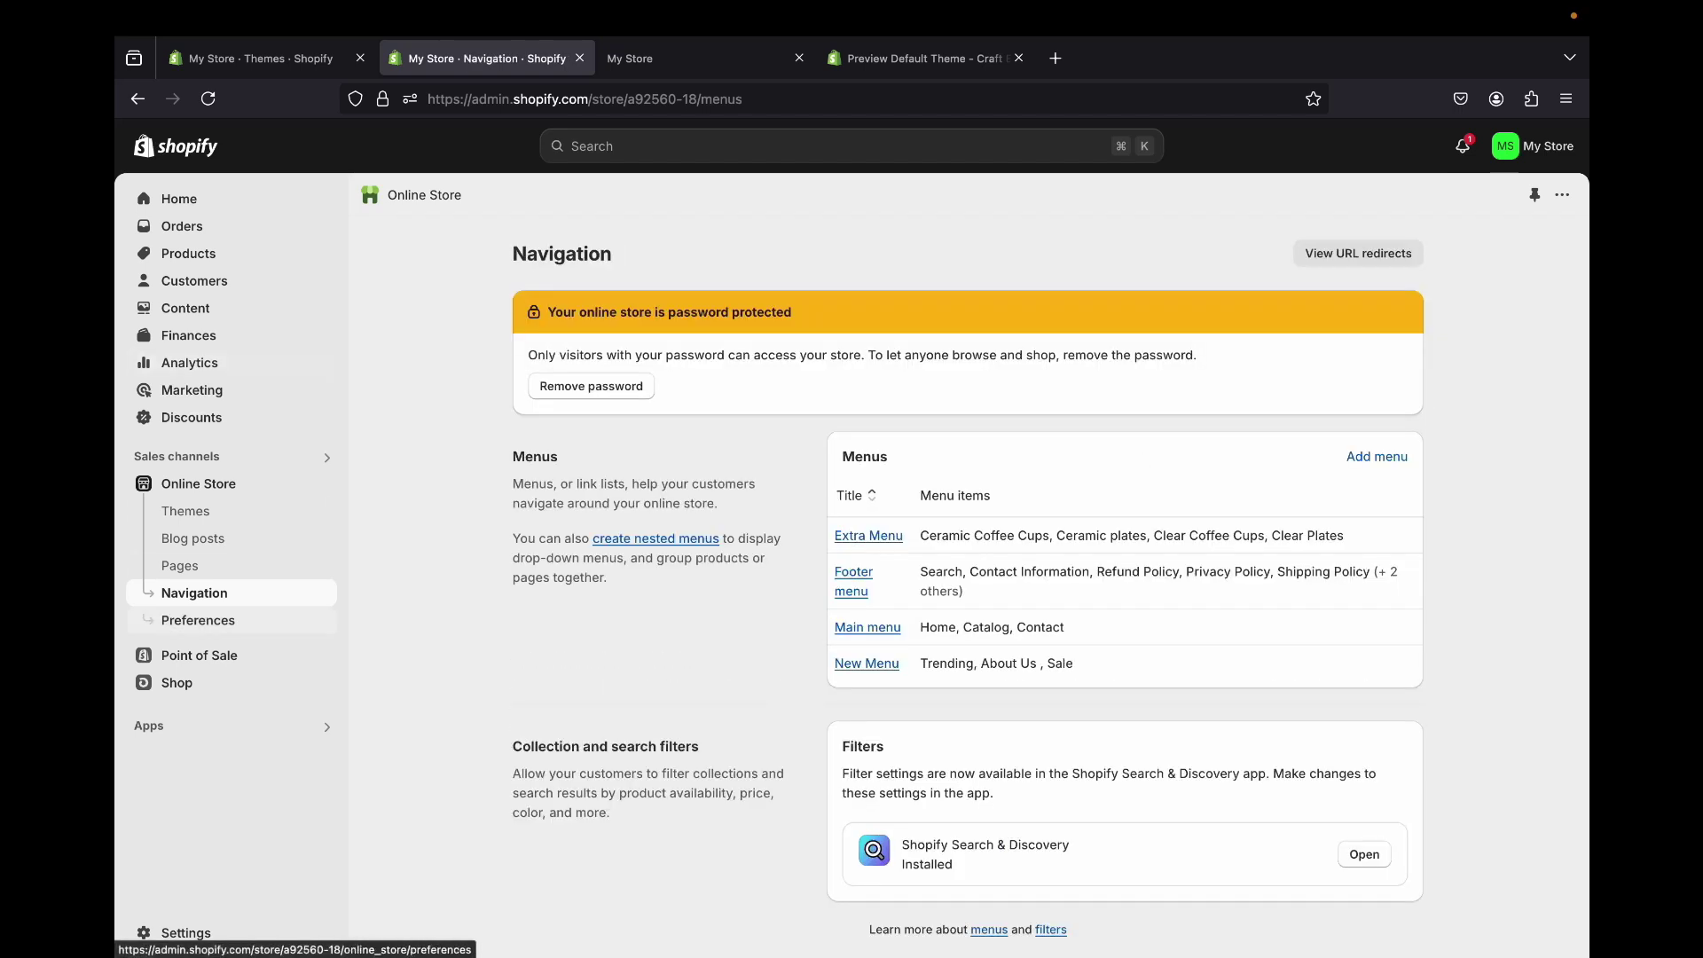
left_click(186, 511)
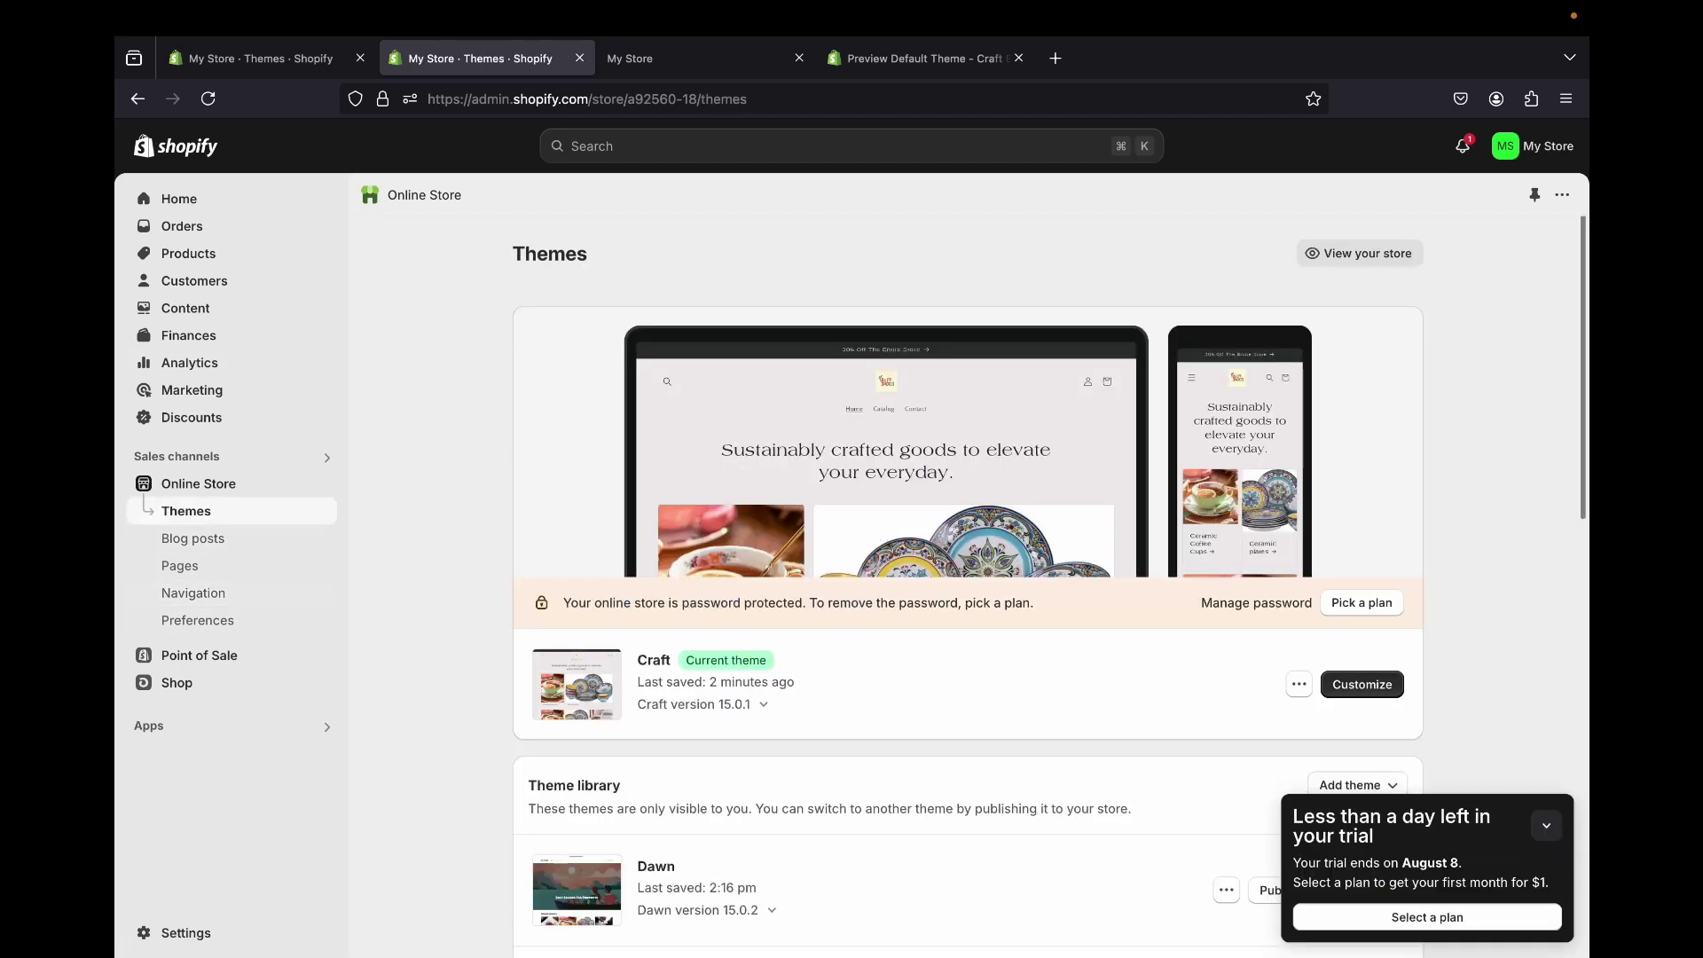
left_click(1363, 683)
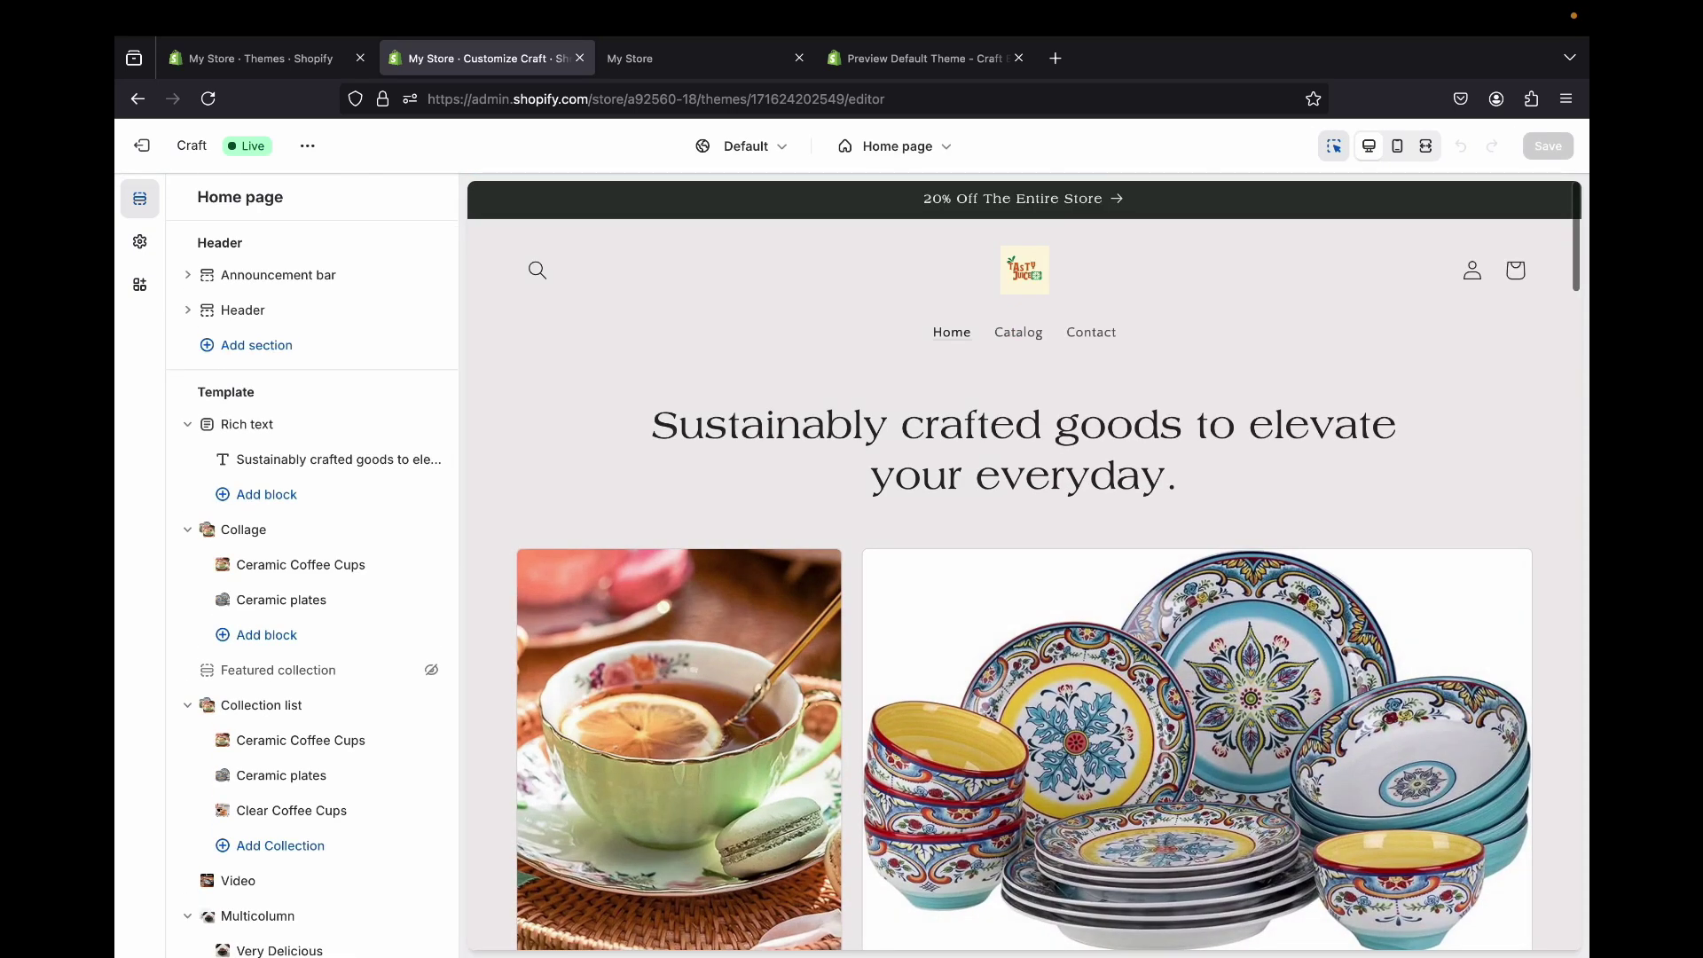
- Set the header section's menu to Extra Menu and save the theme
left_click(243, 310)
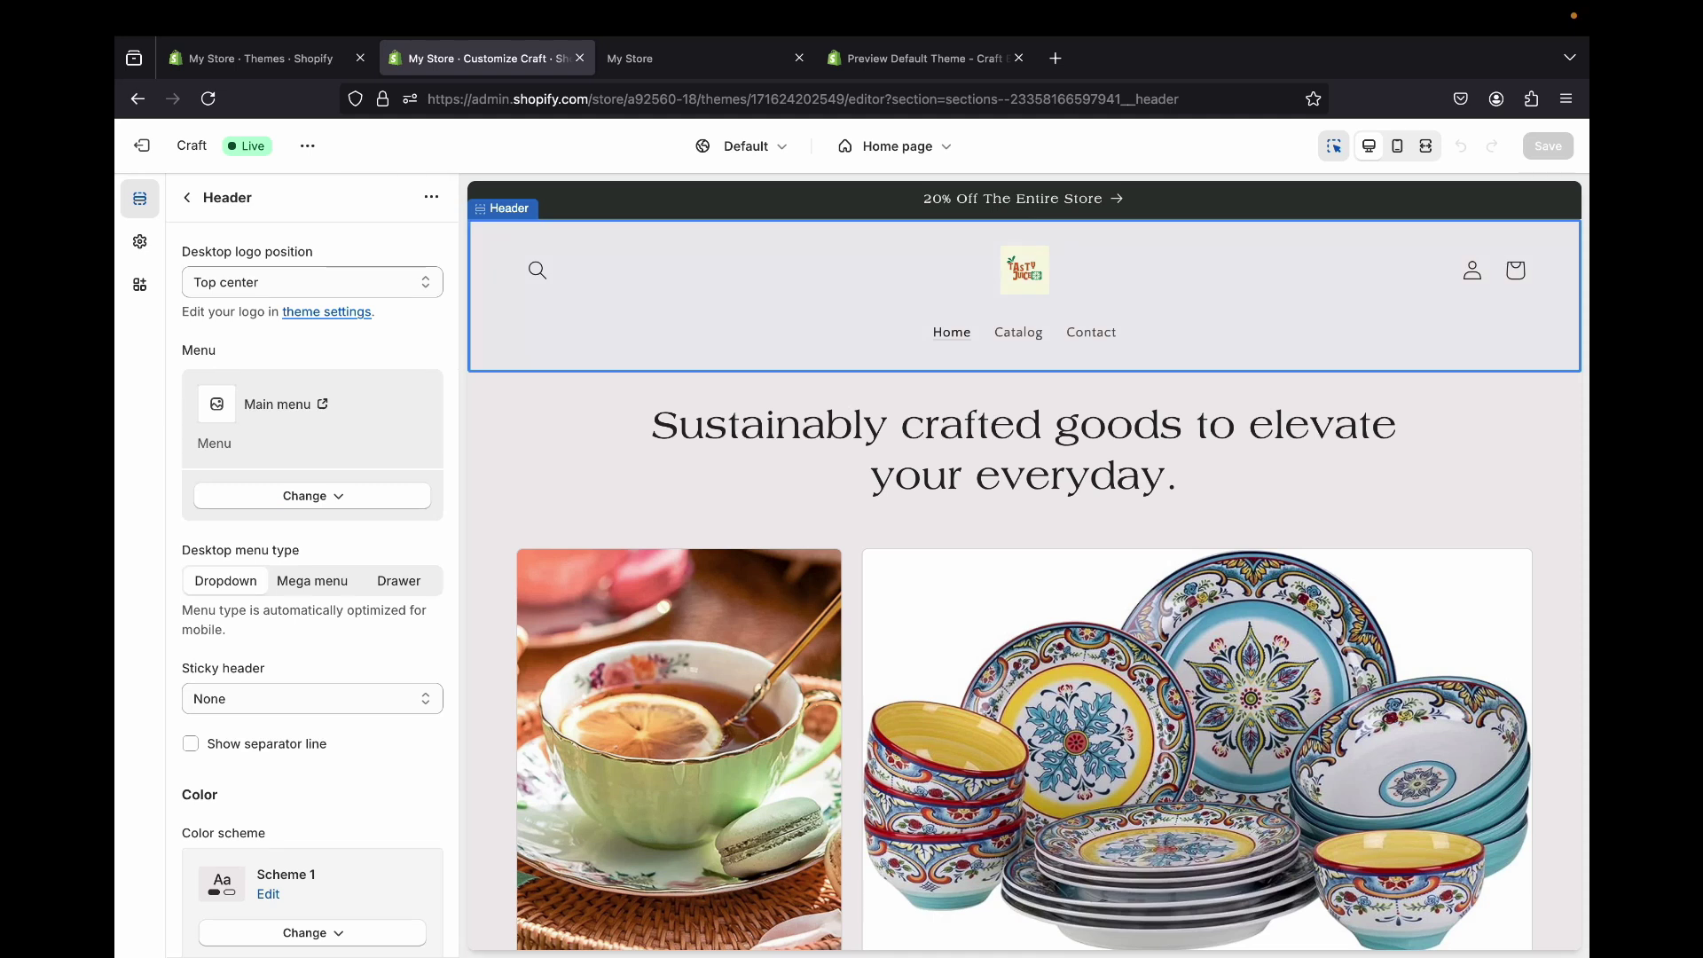
left_click(310, 495)
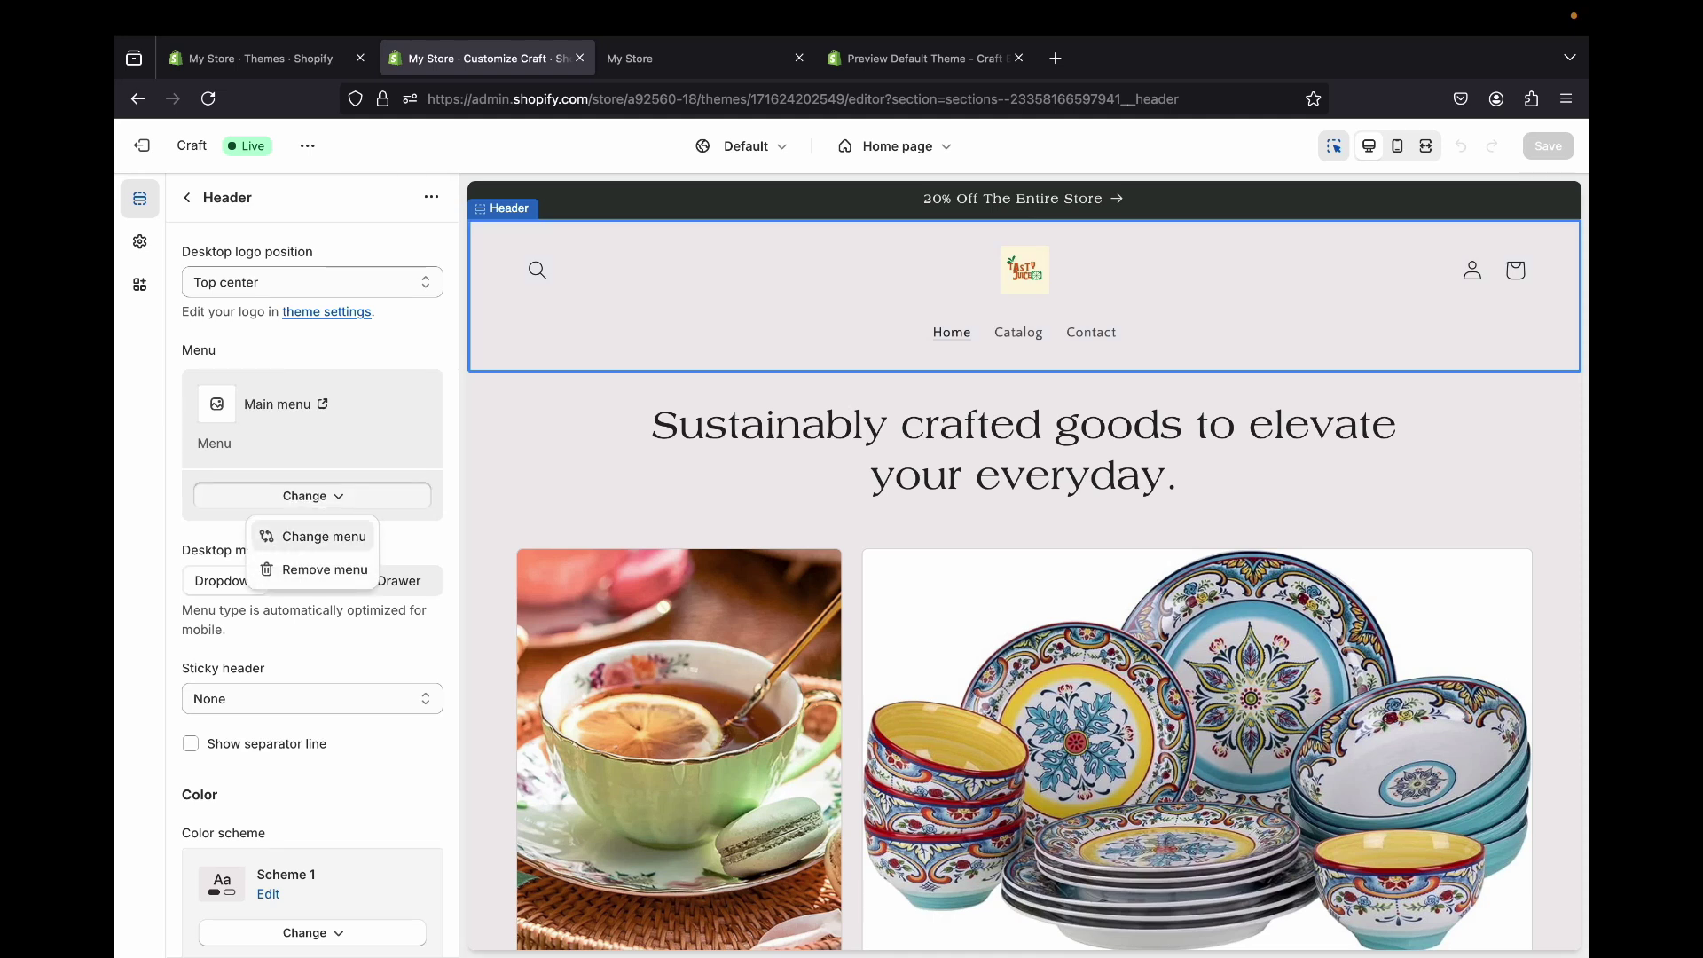
left_click(324, 536)
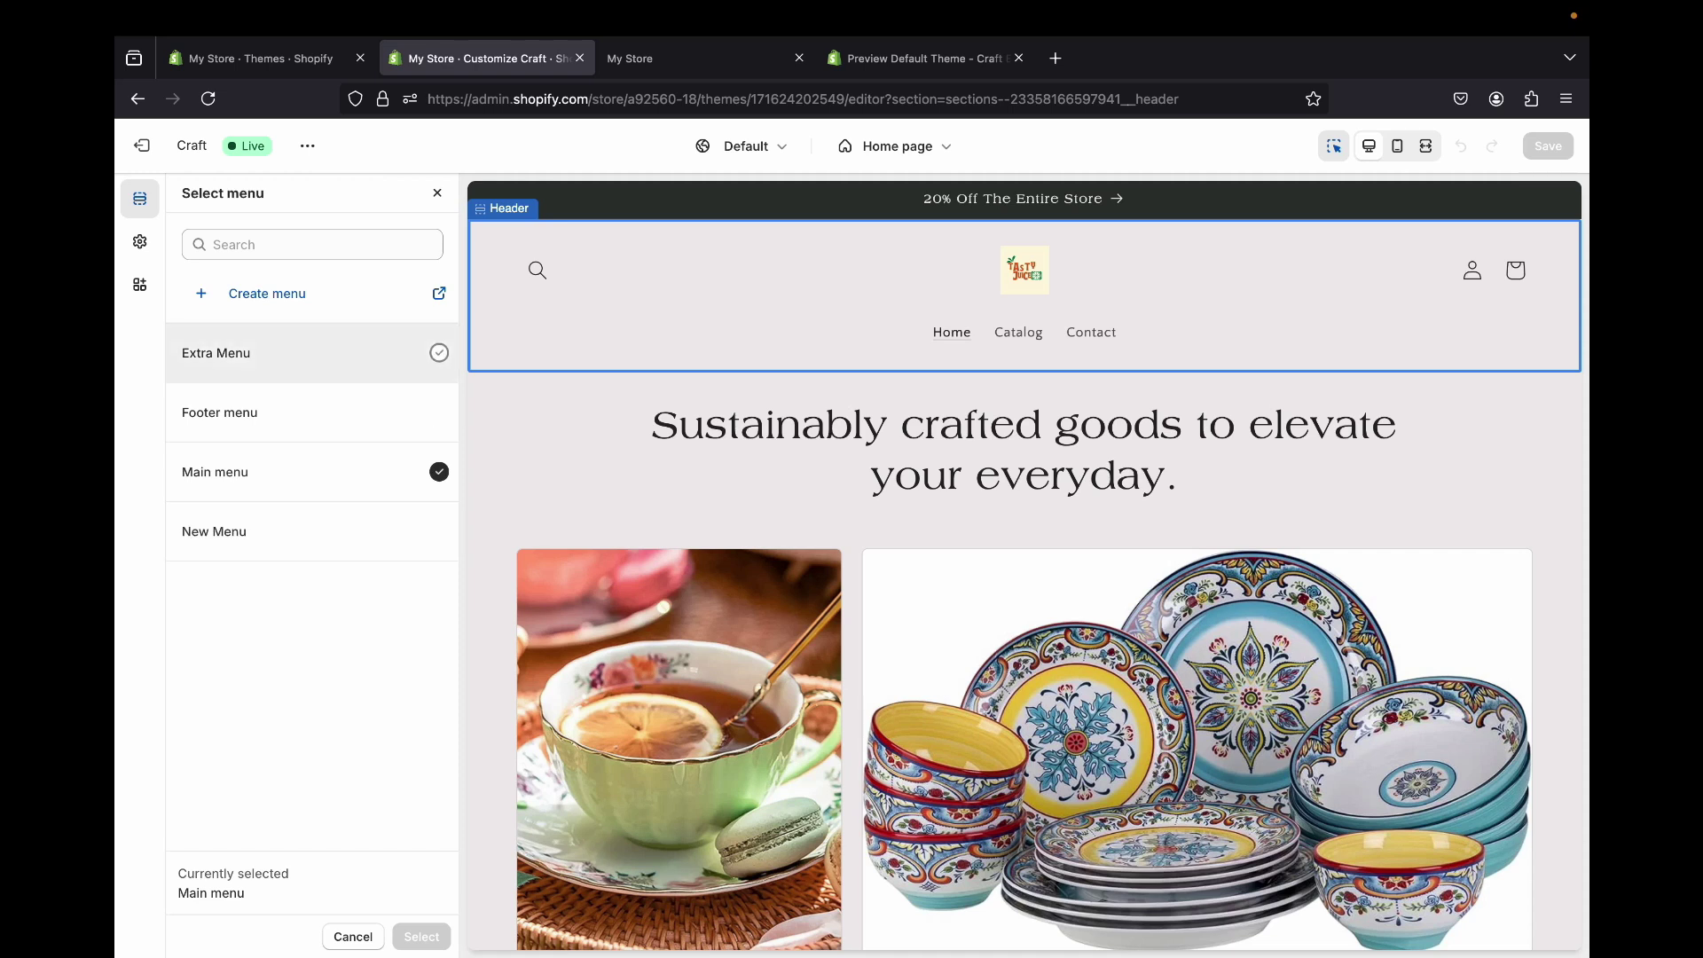
left_click(310, 353)
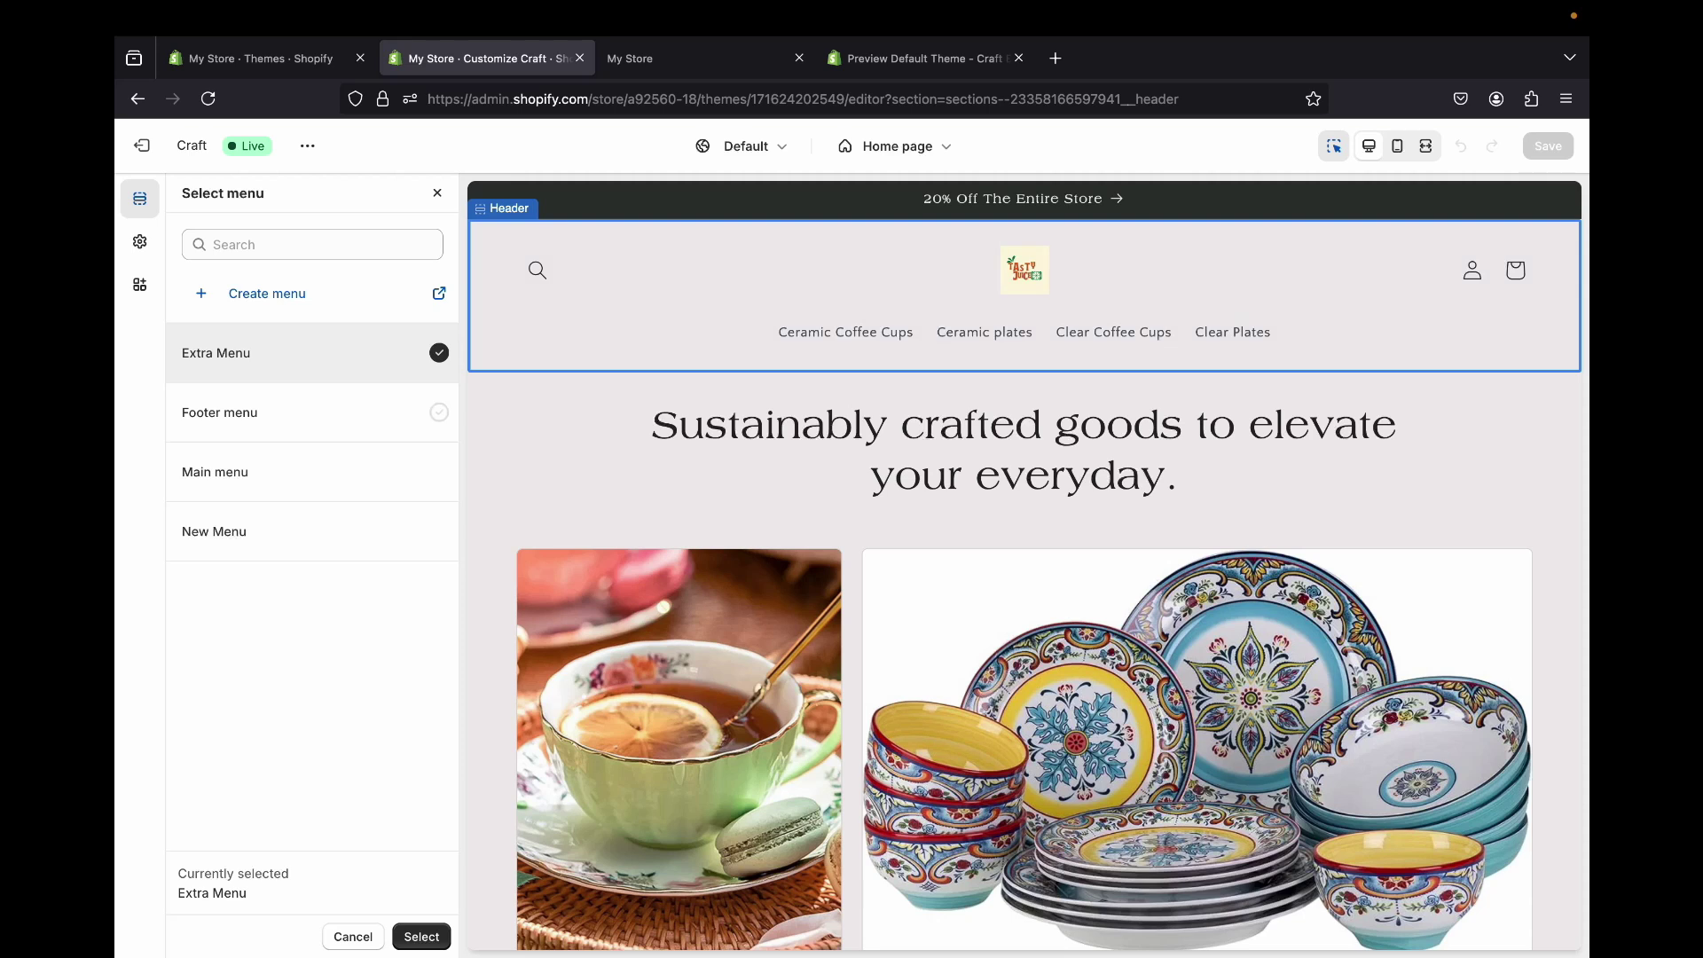
left_click(422, 937)
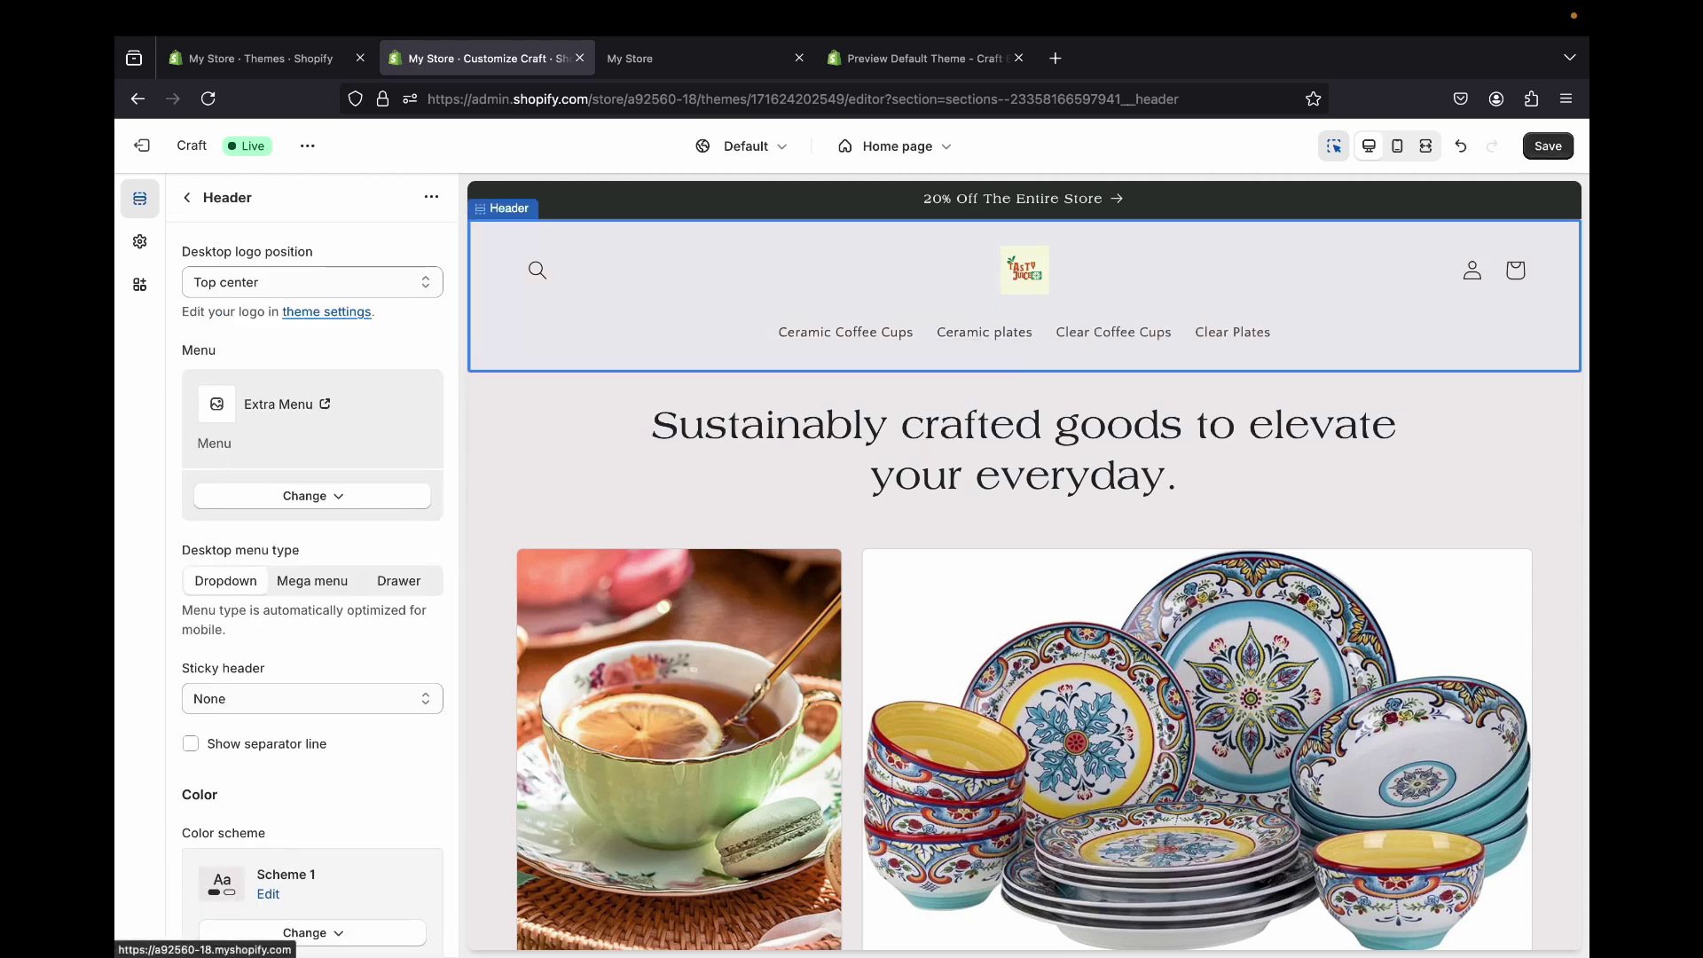
left_click(1548, 145)
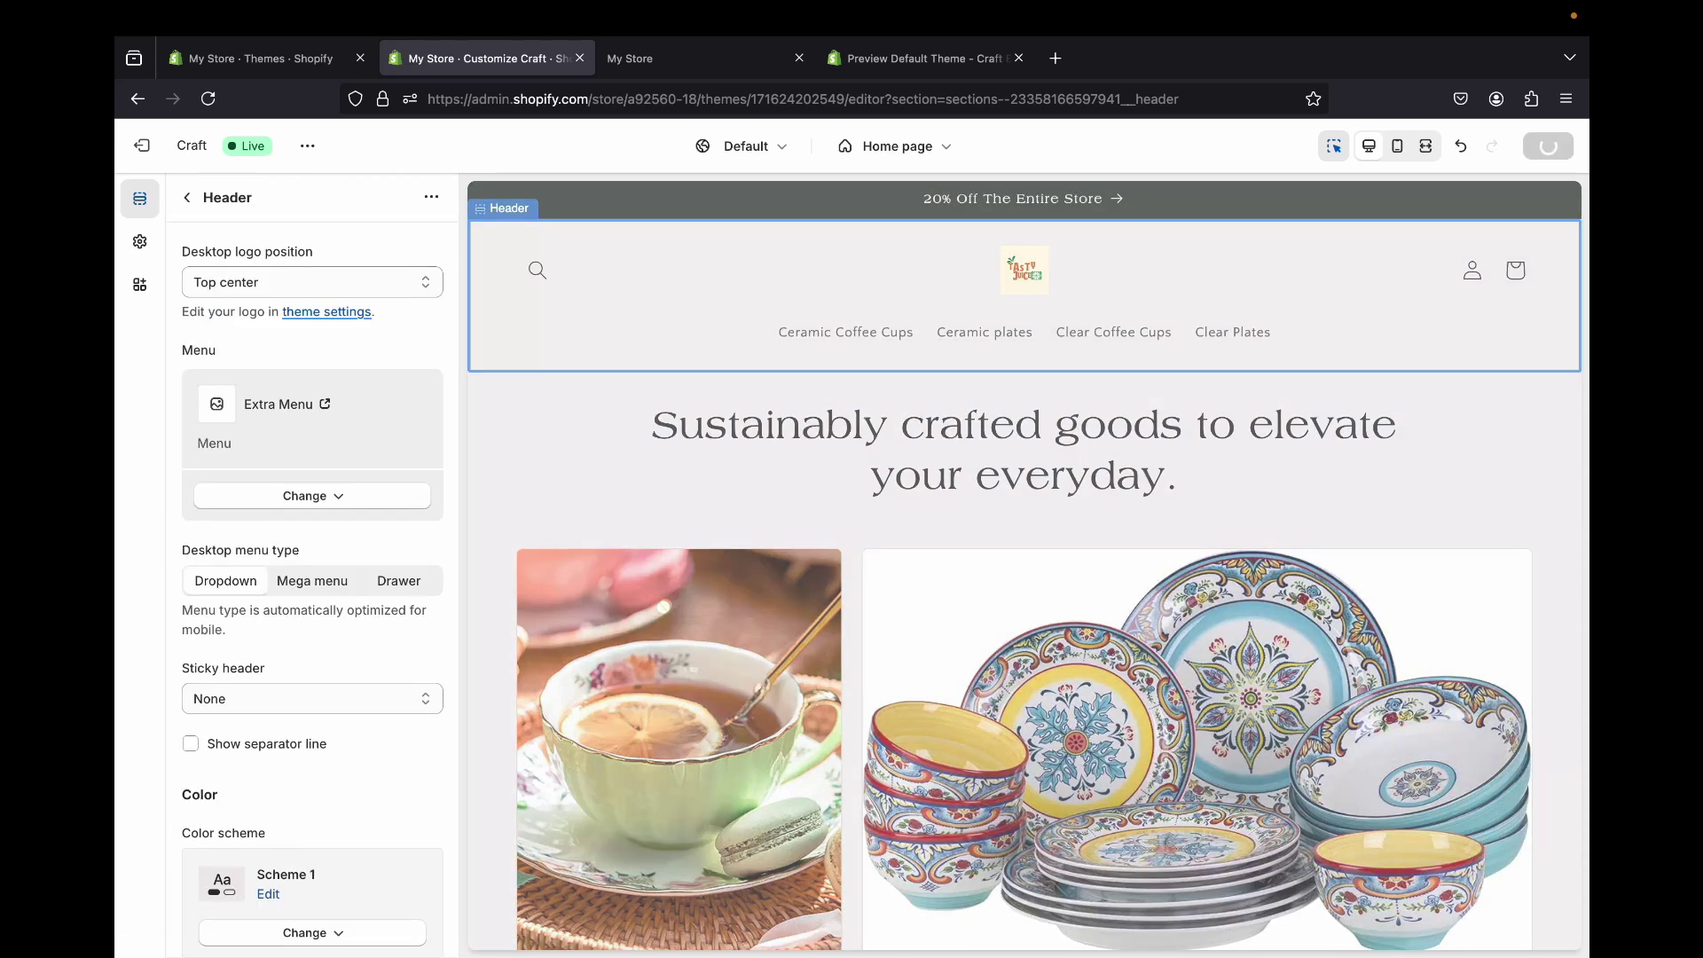
- Check the Dinnerware dropdown in the Craft preview and reopen Extra Menu in the store's navigation settings
left_click(922, 57)
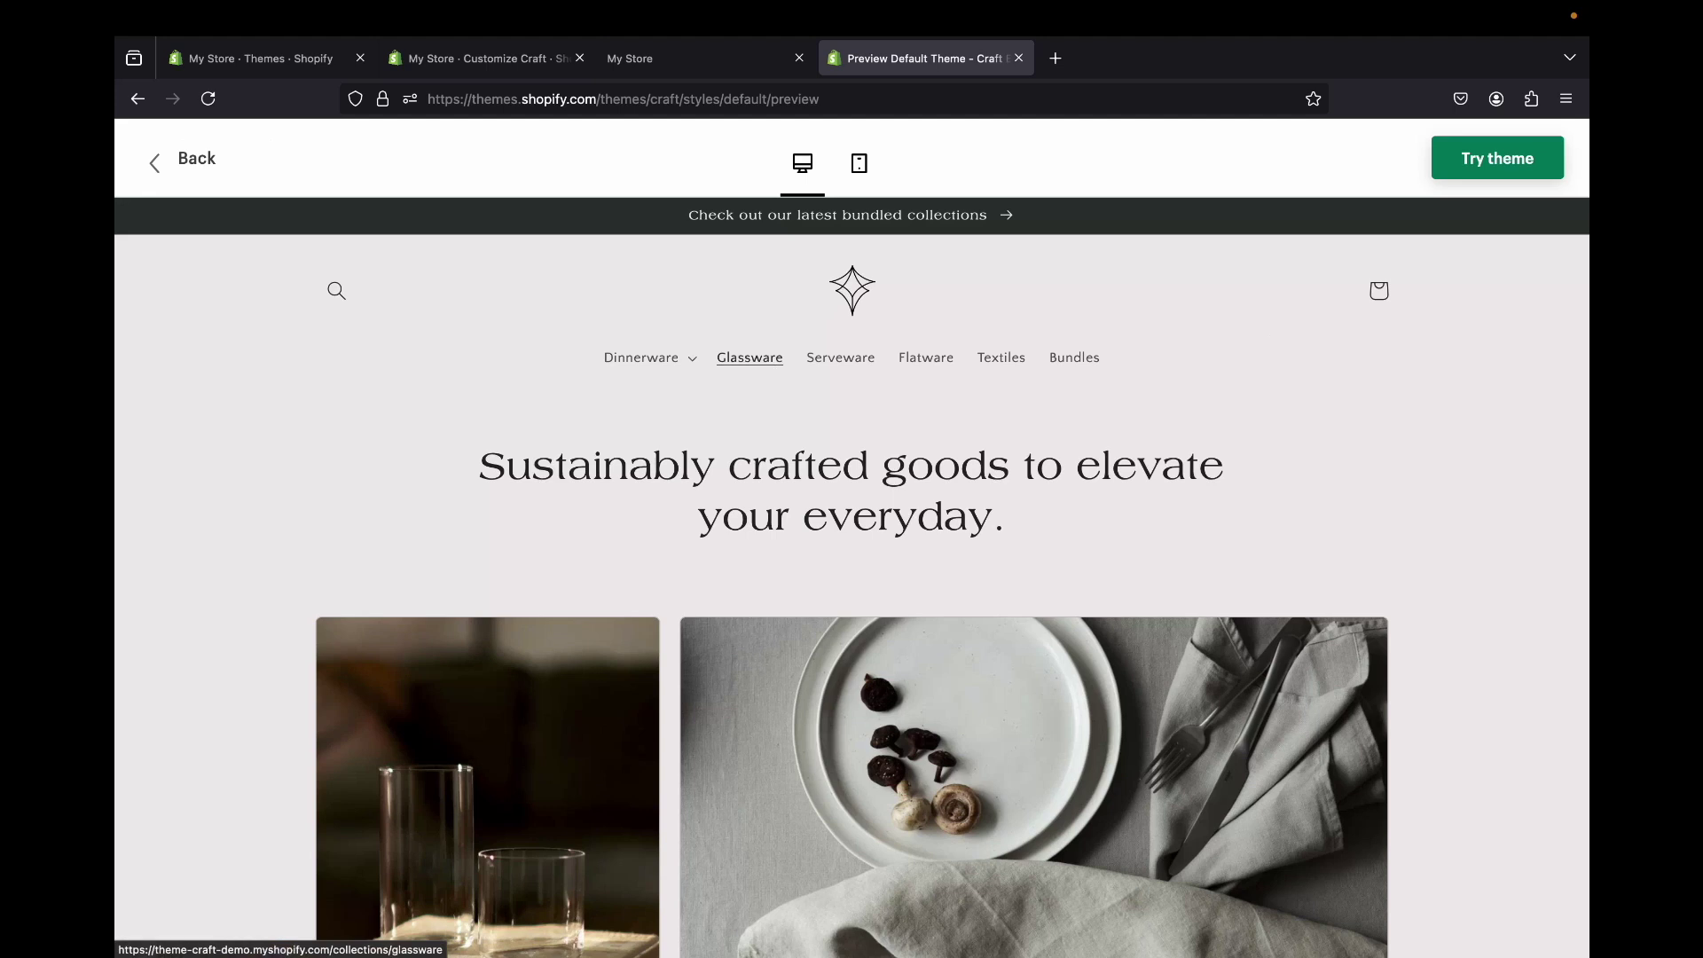
left_click(651, 357)
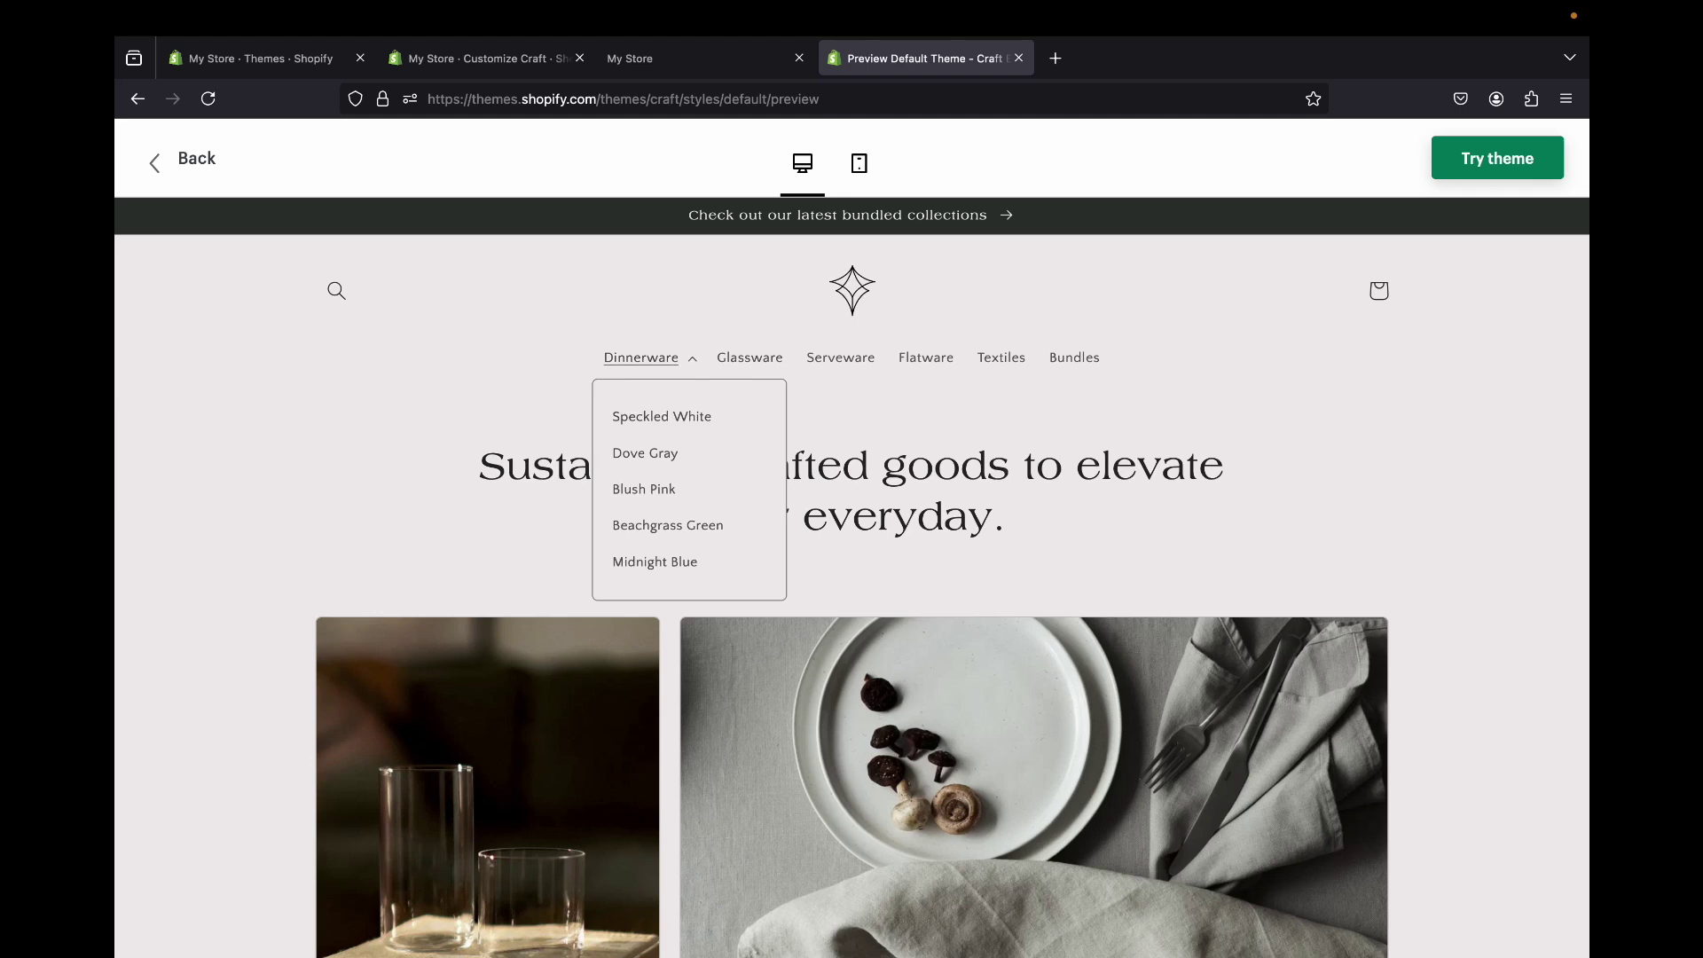
key("Escape")
left_click(487, 58)
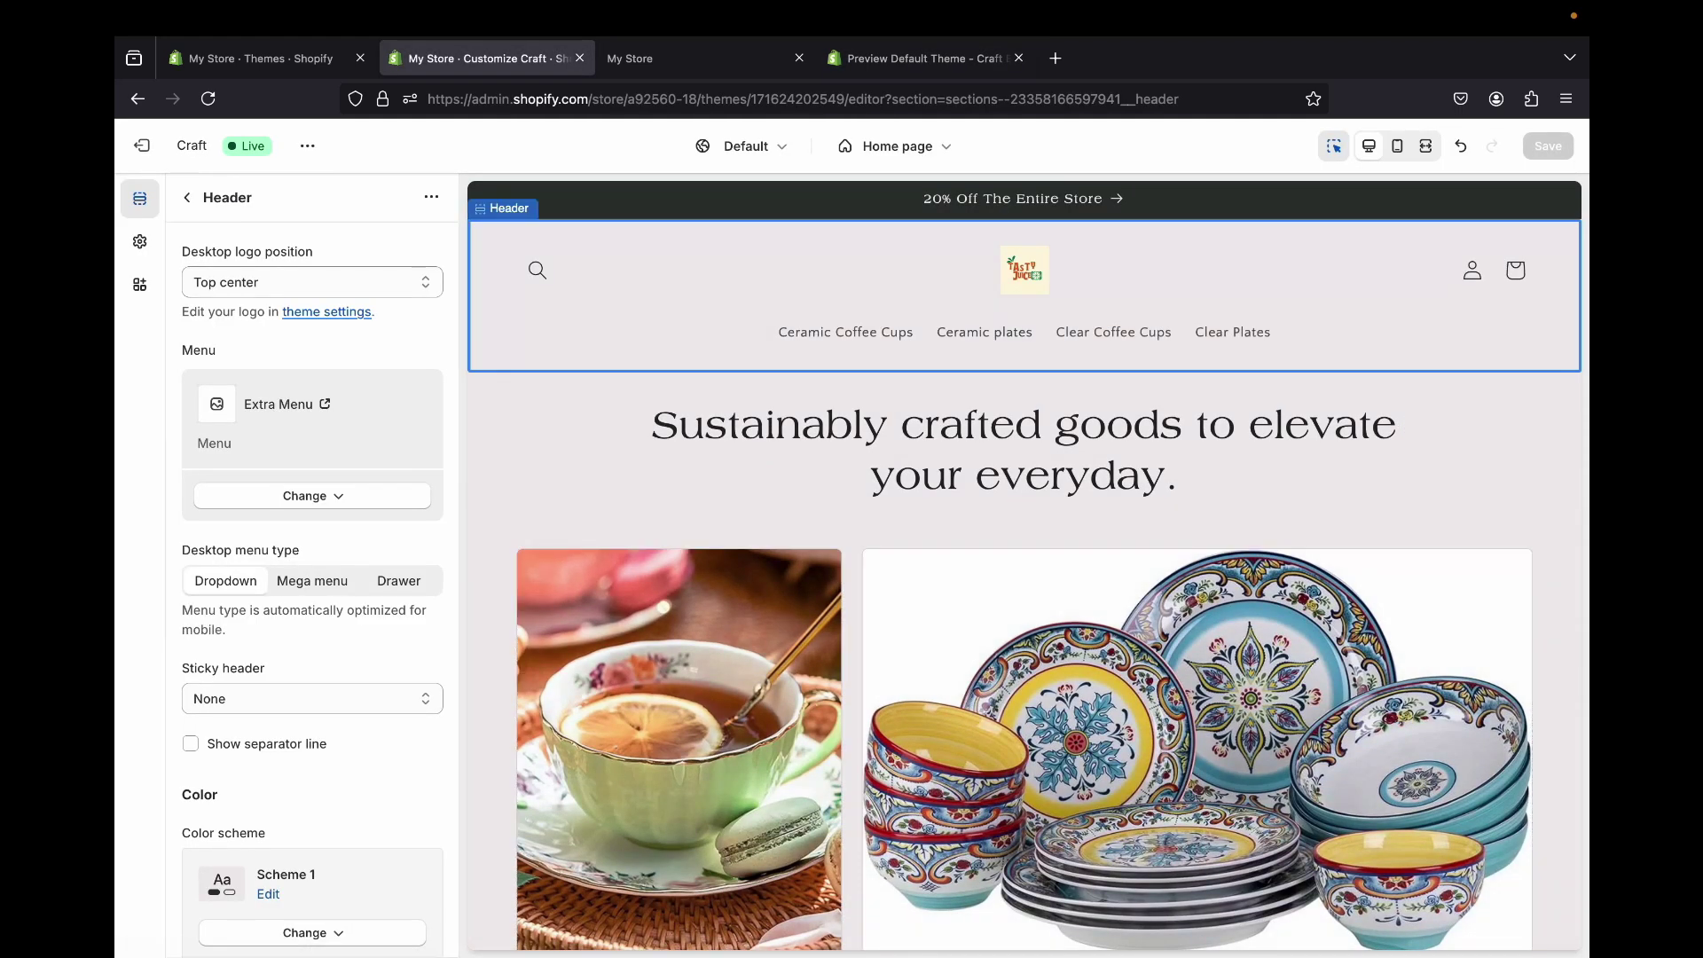
left_click(156, 146)
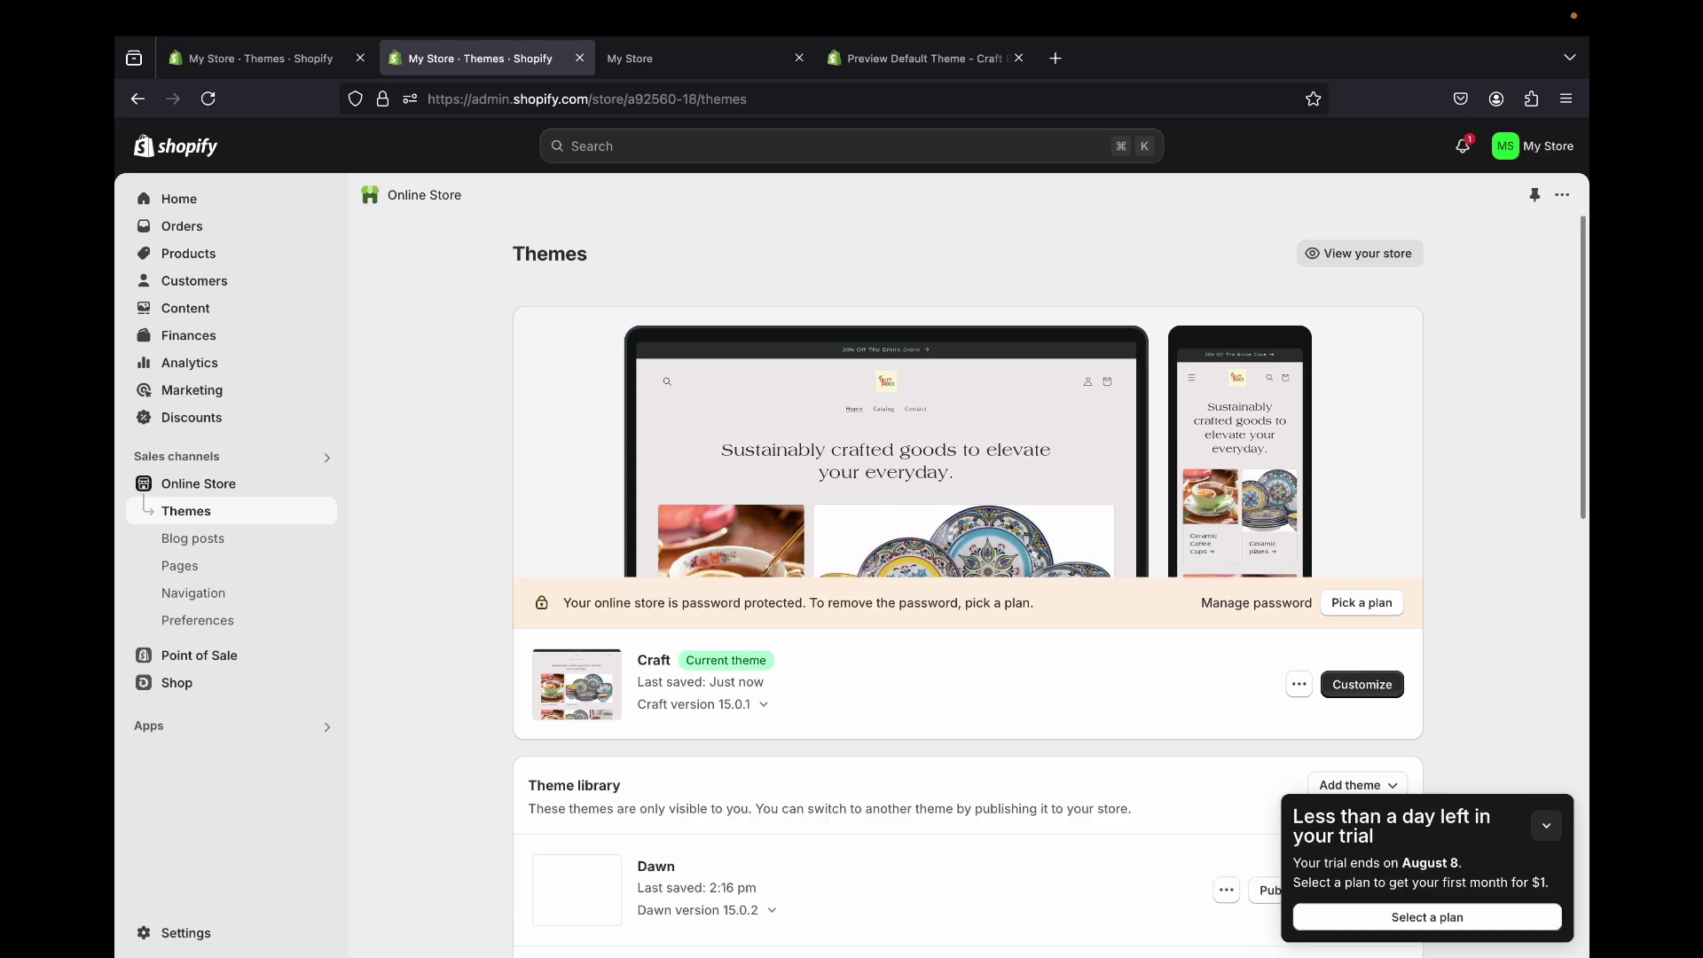
left_click(193, 593)
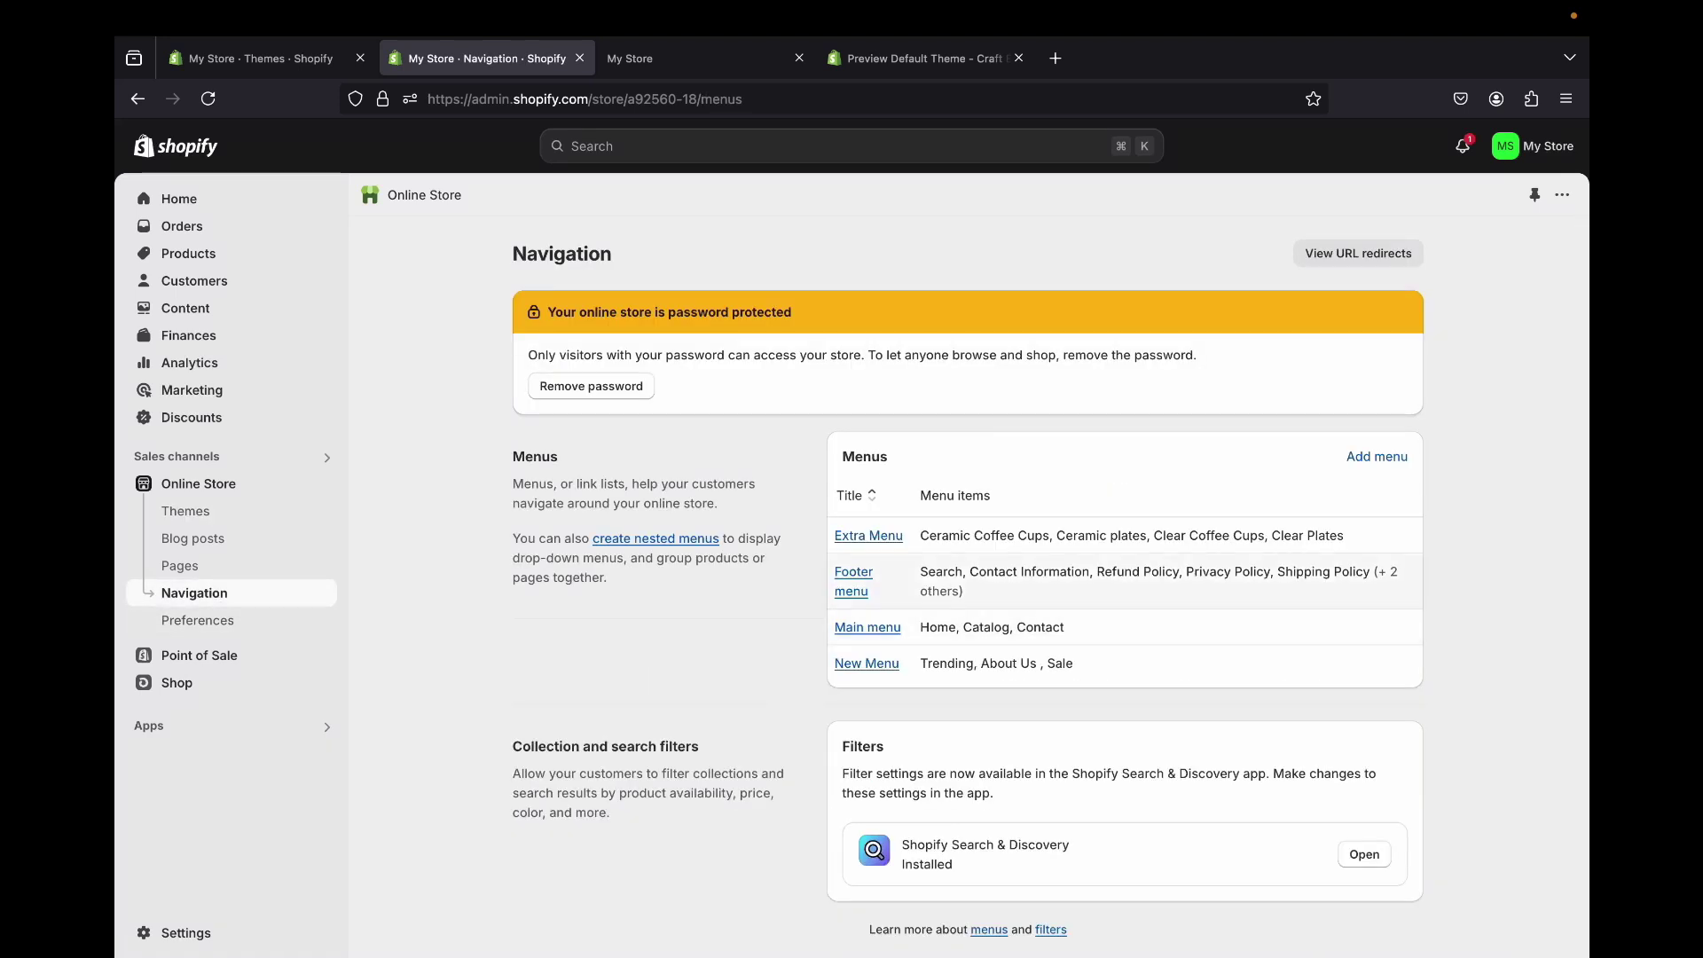
left_click(869, 536)
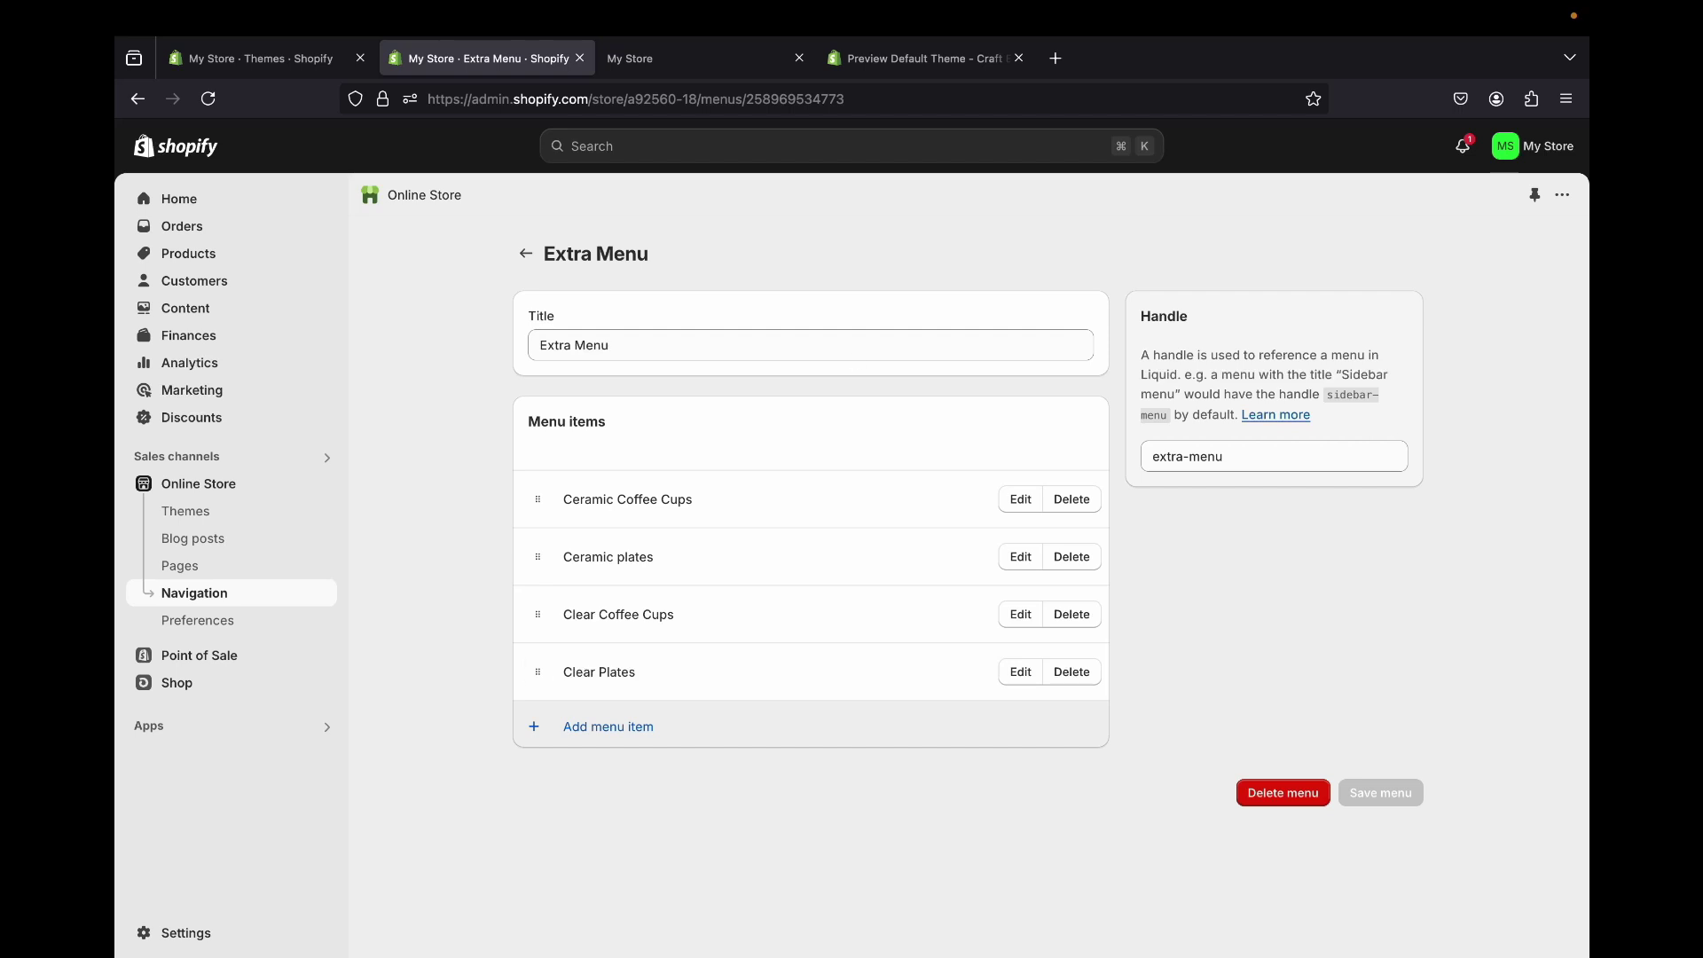
- Reorder the menu items to Clear Plates, Ceramic plates, Clear Coffee Cups, Ceramic Coffee Cups
left_click_drag(537, 672, 544, 510)
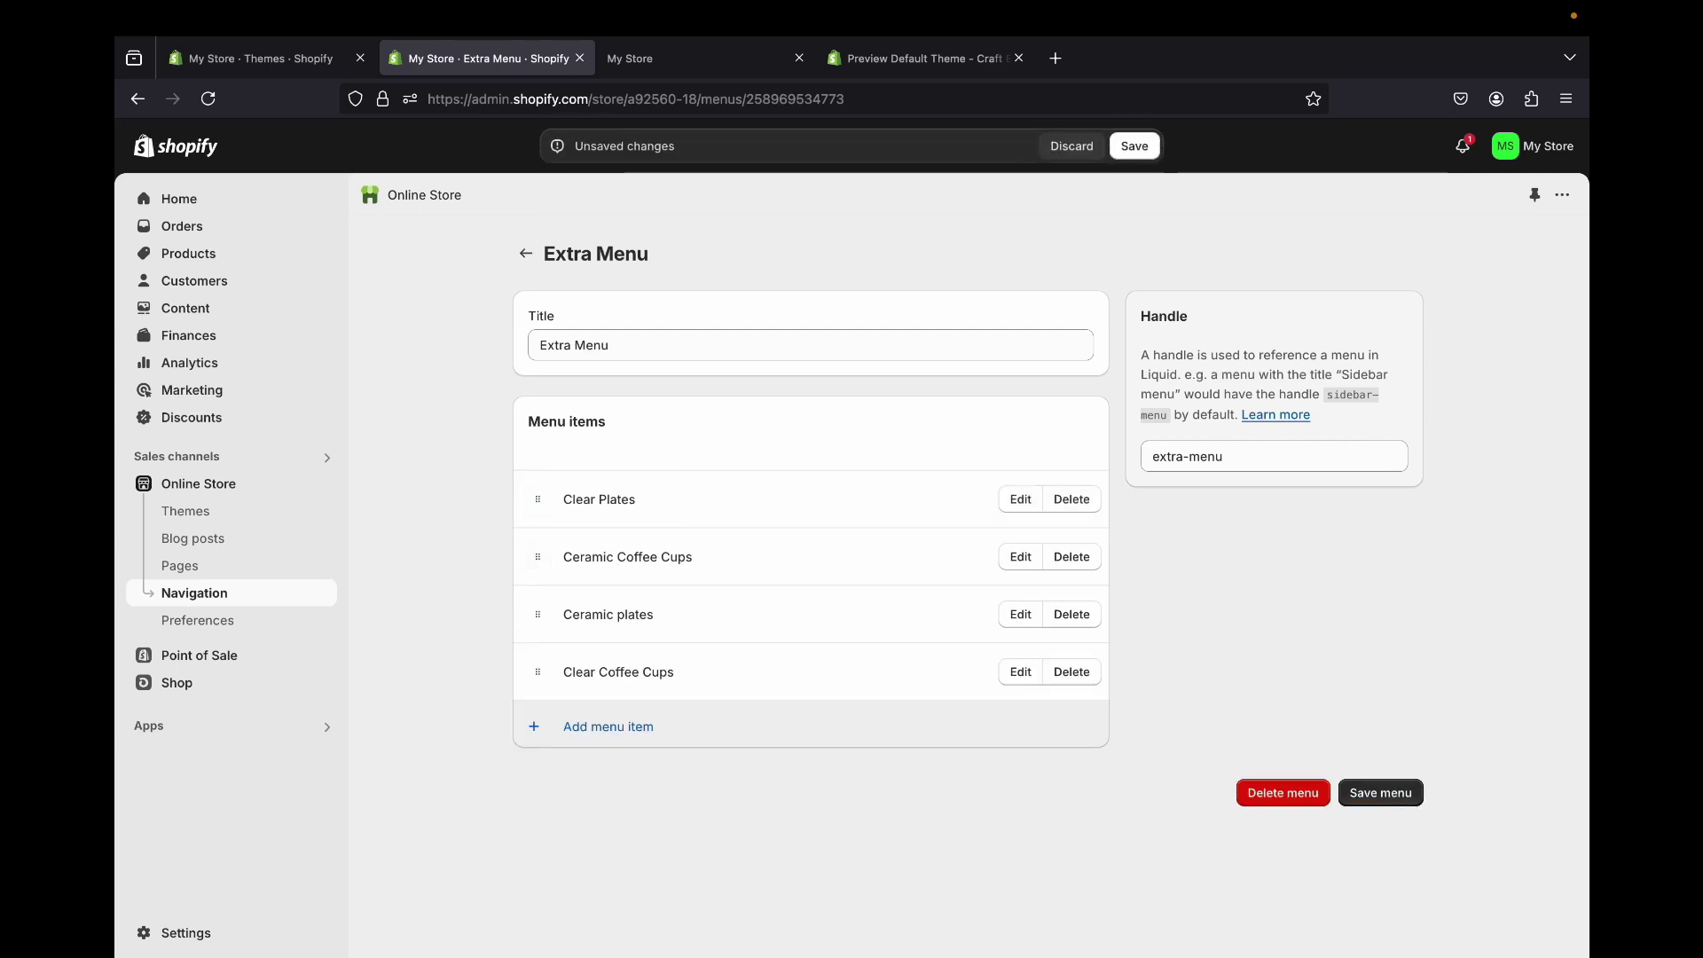
left_click_drag(537, 614, 538, 557)
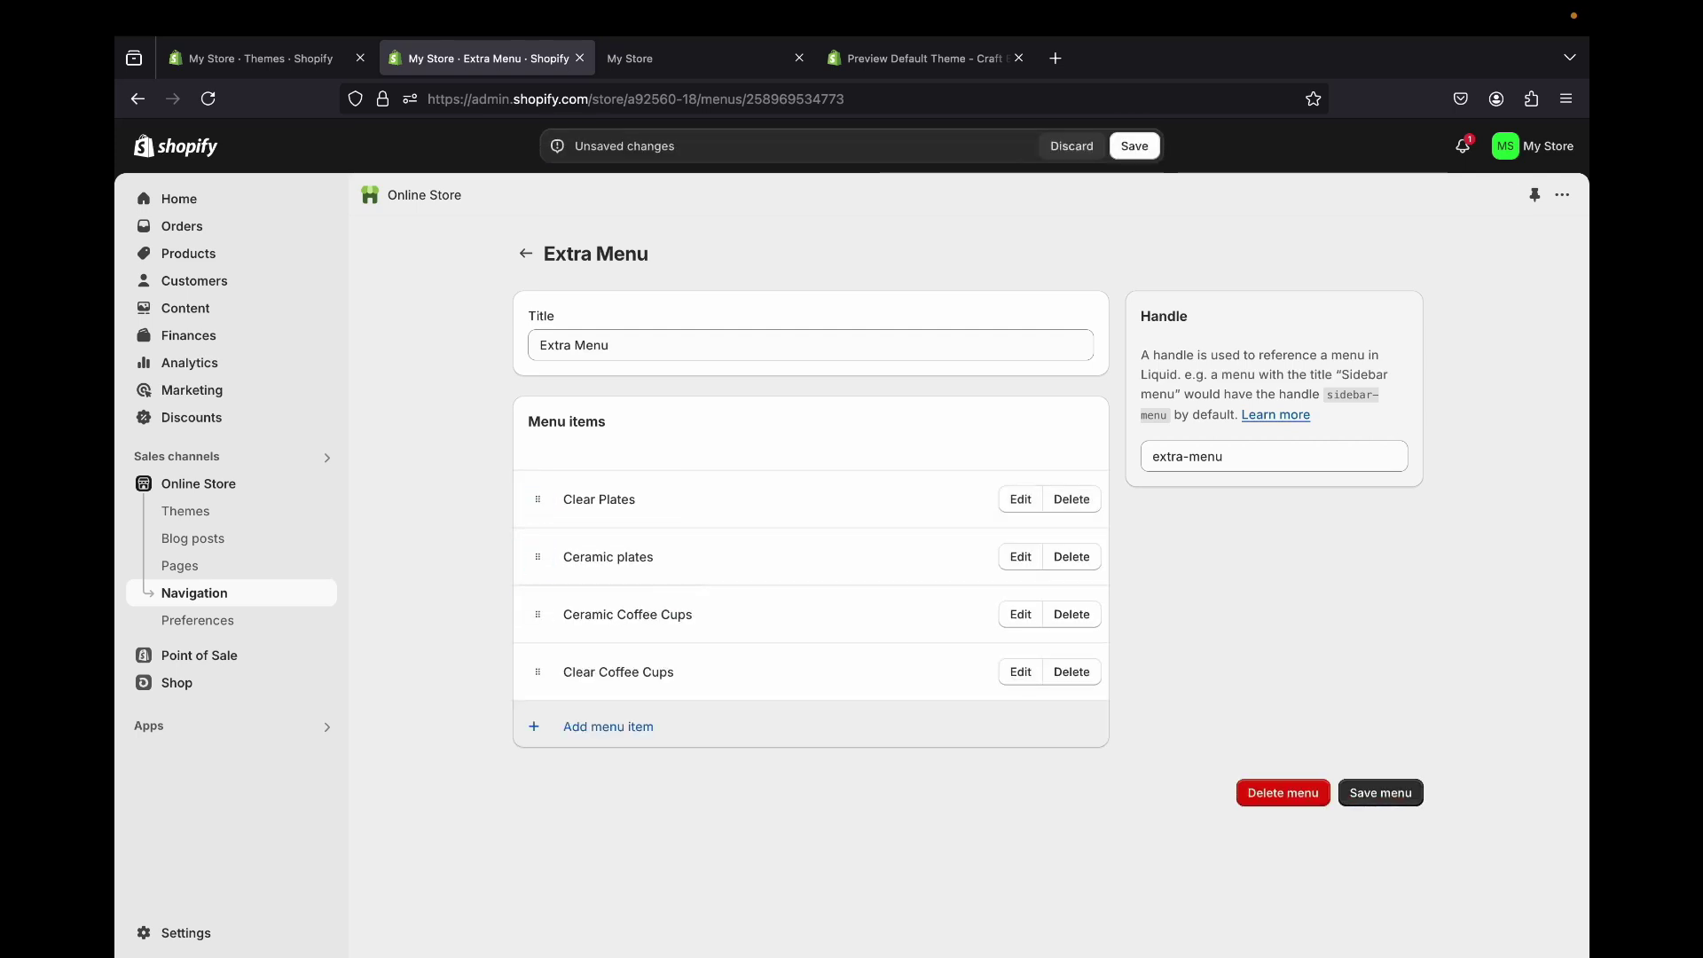
left_click_drag(538, 672, 538, 614)
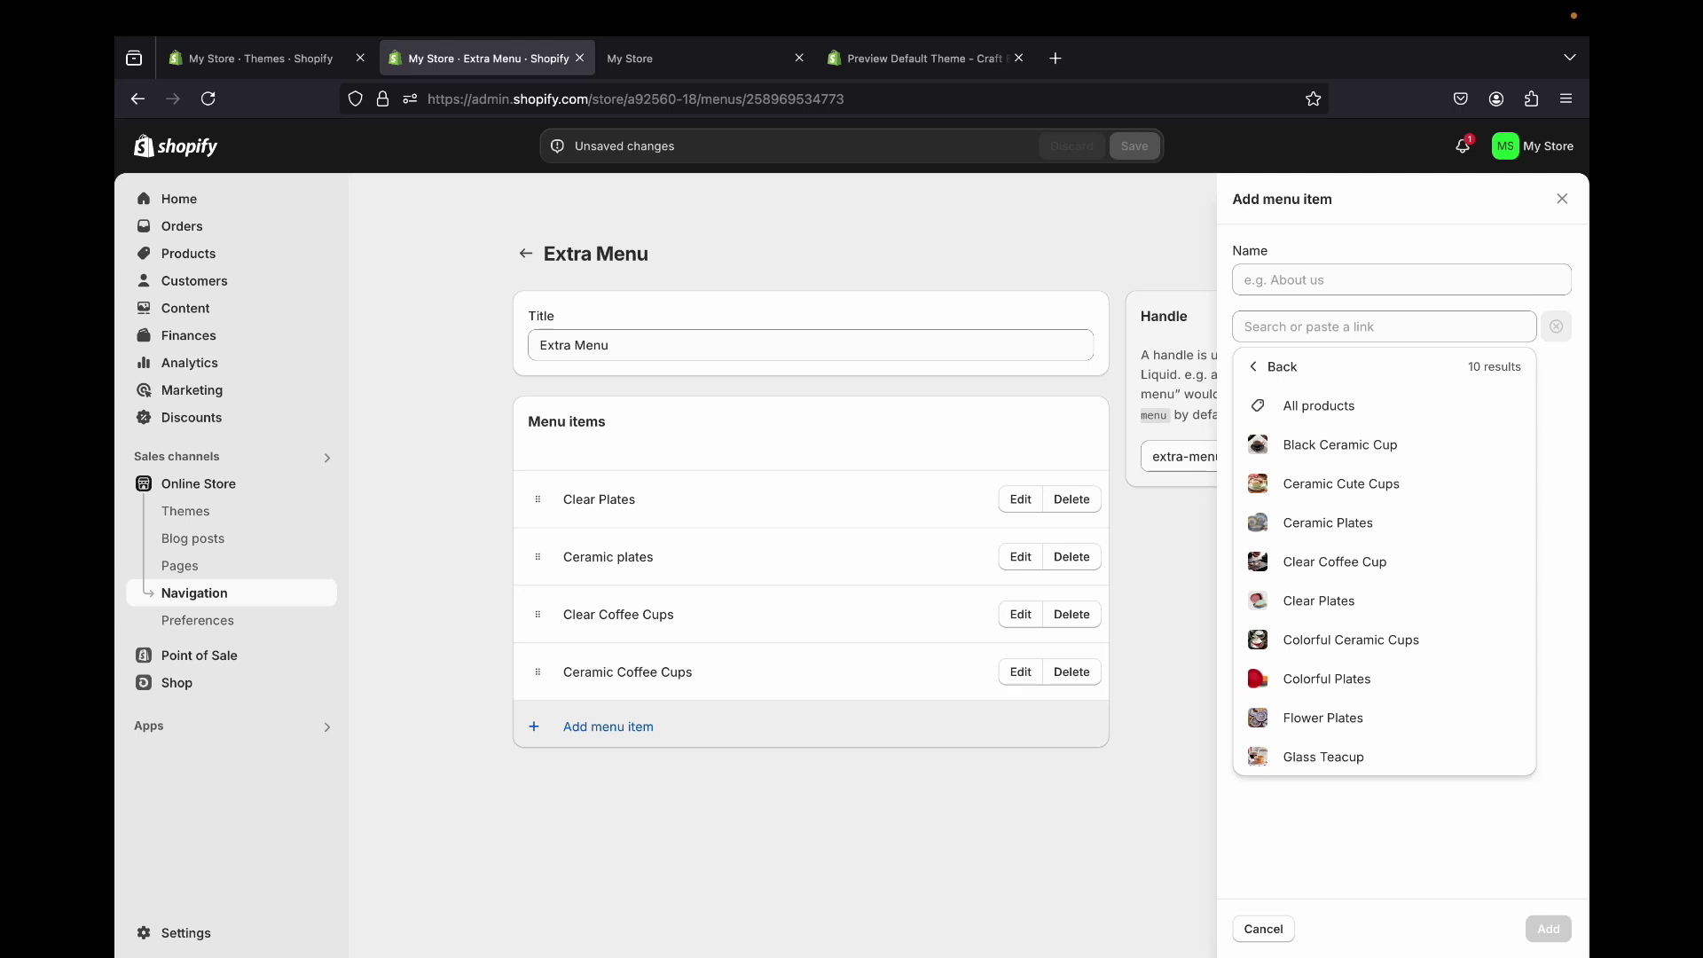
key("Escape")
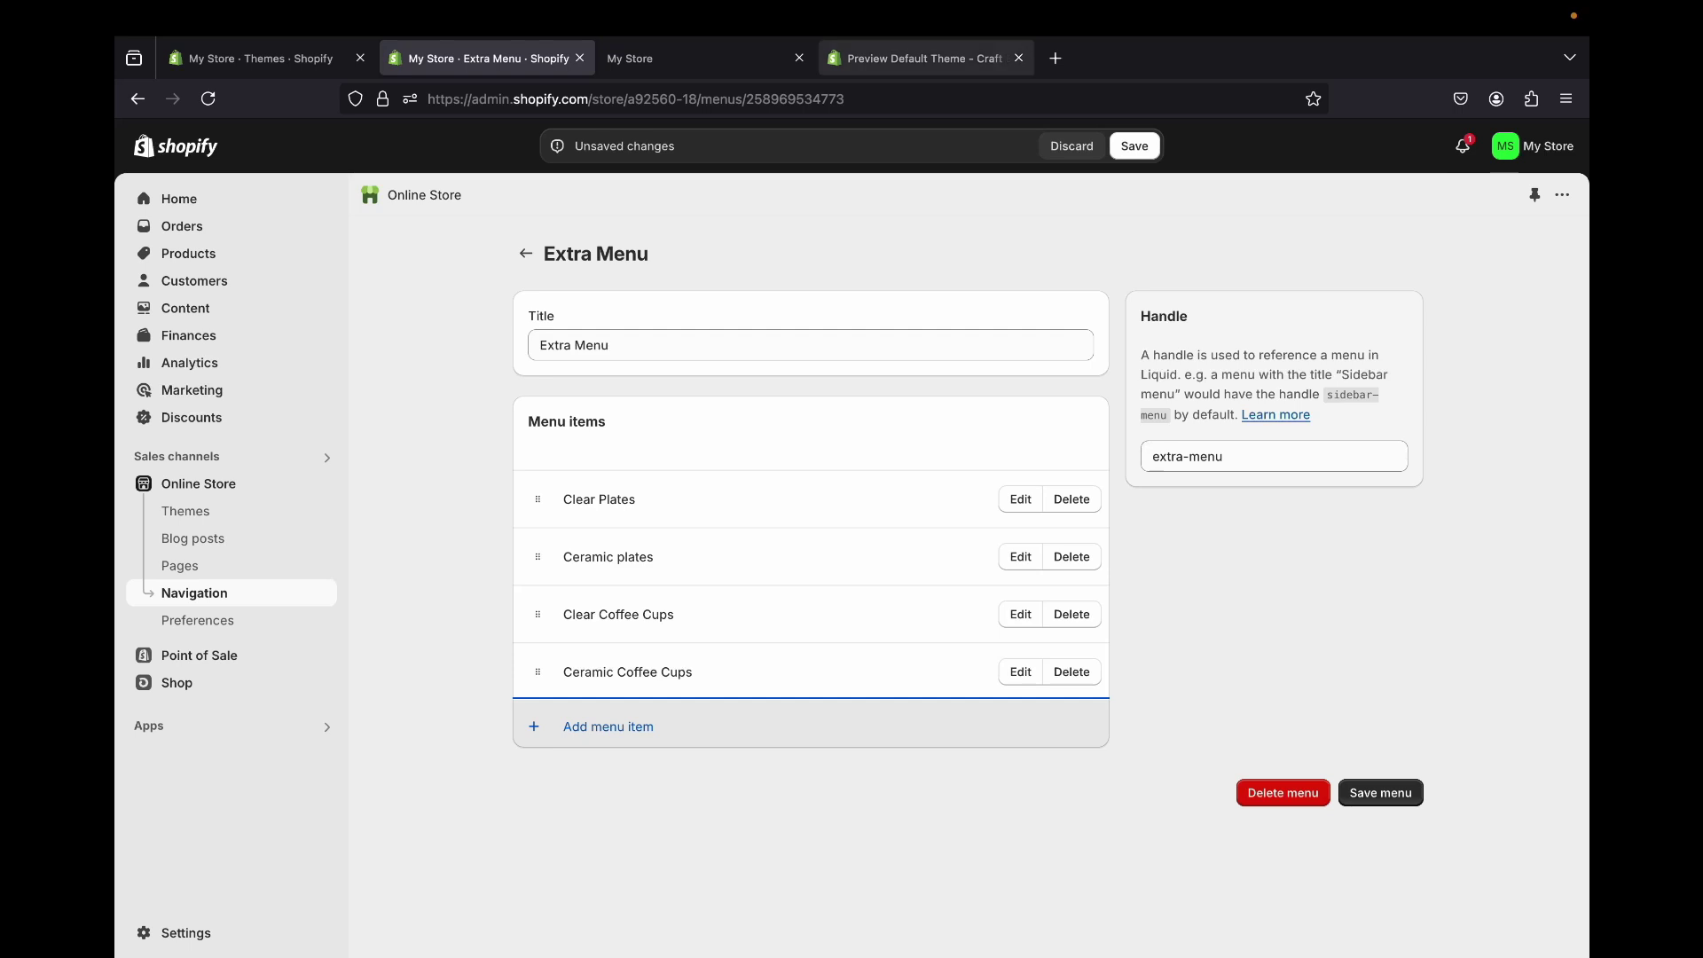
- Review the Craft preview's Dinnerware dropdown and add a menu item named "Fancy Plates" with the placeholder link #
left_click(918, 57)
left_click(650, 357)
left_click(650, 358)
left_click(650, 357)
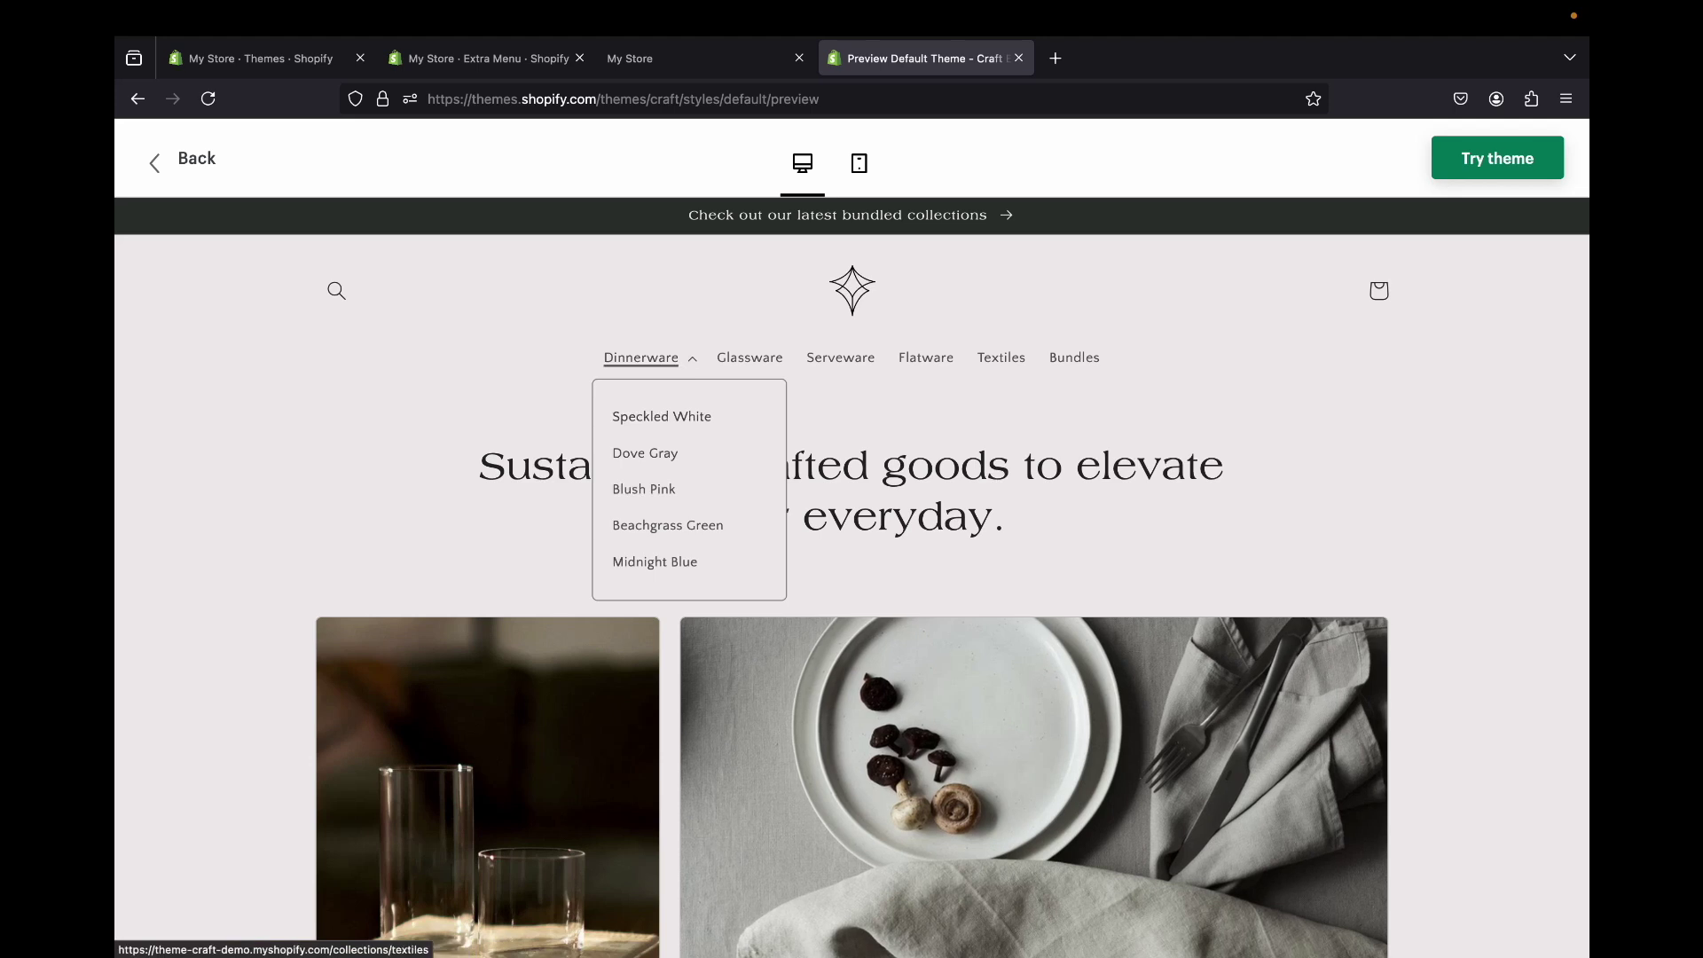
left_click(487, 58)
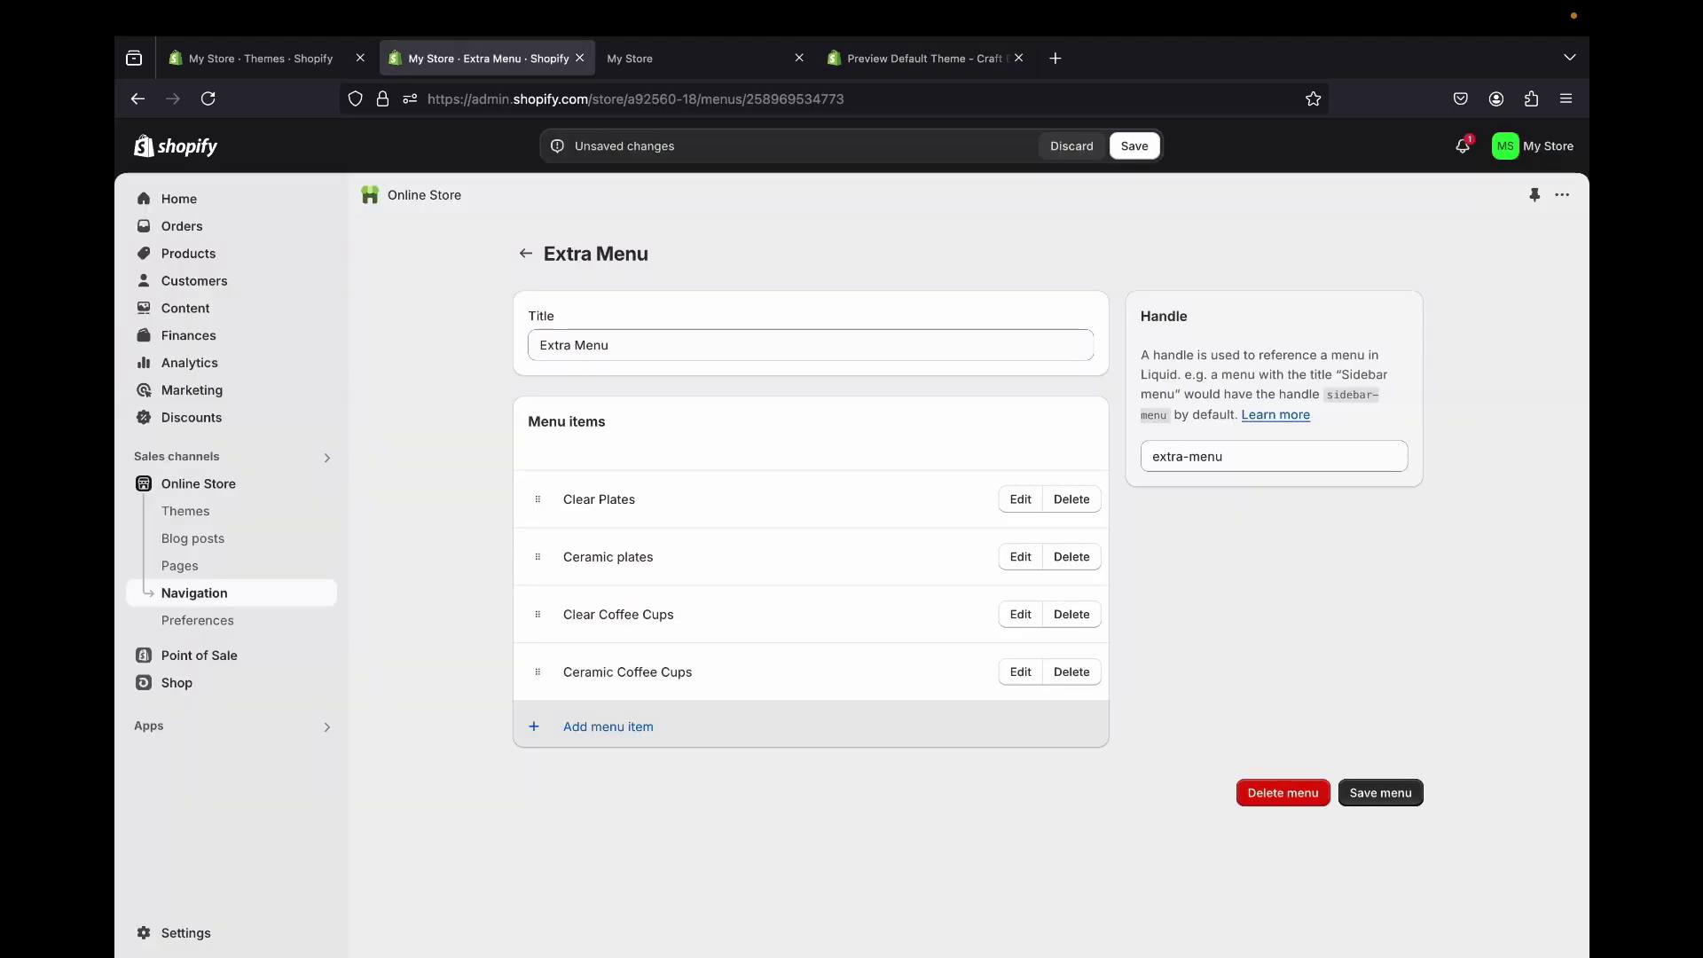
left_click(608, 727)
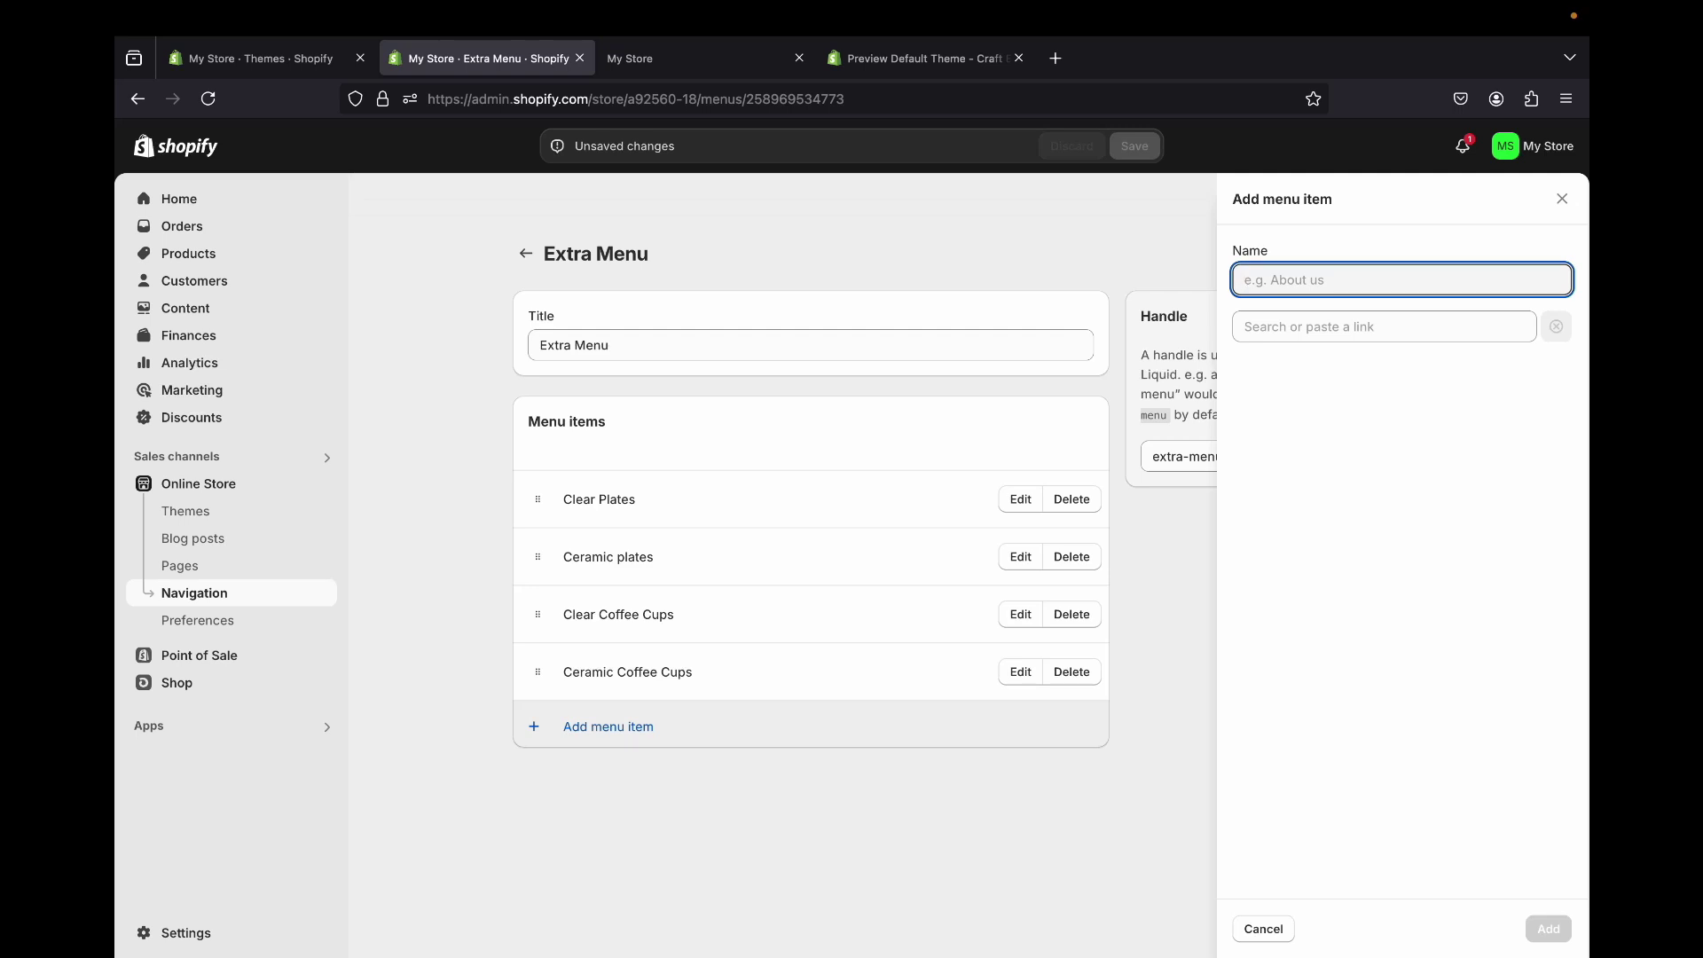
type("Fancy Plates")
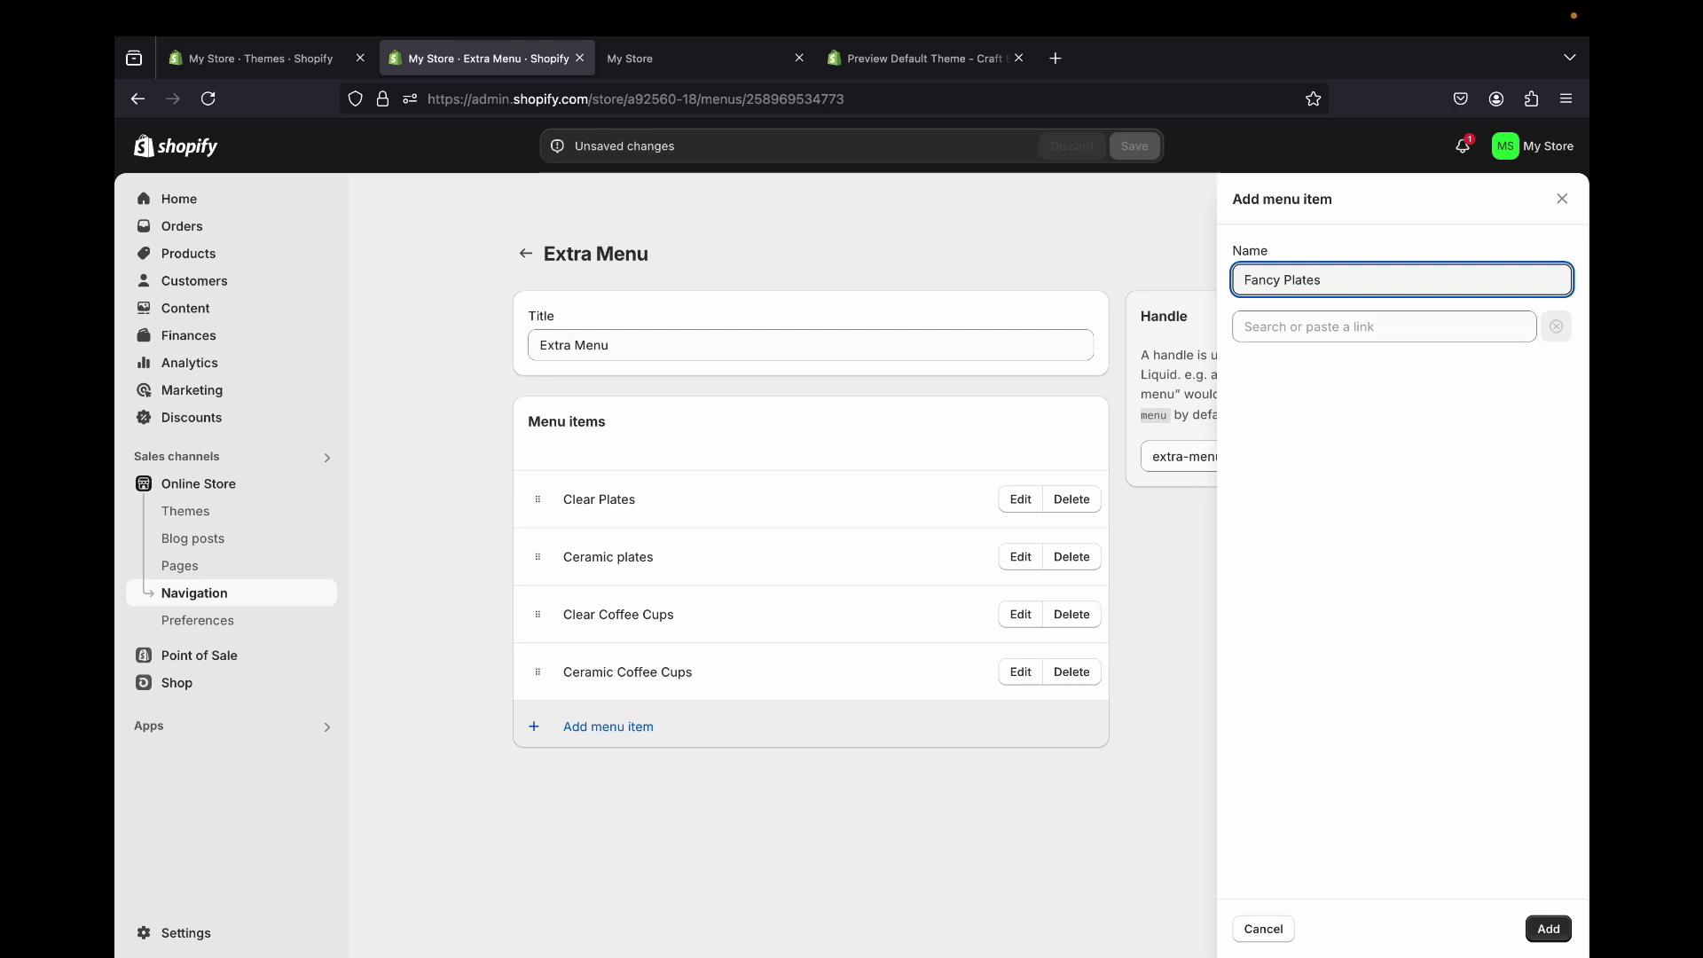
left_click(1383, 327)
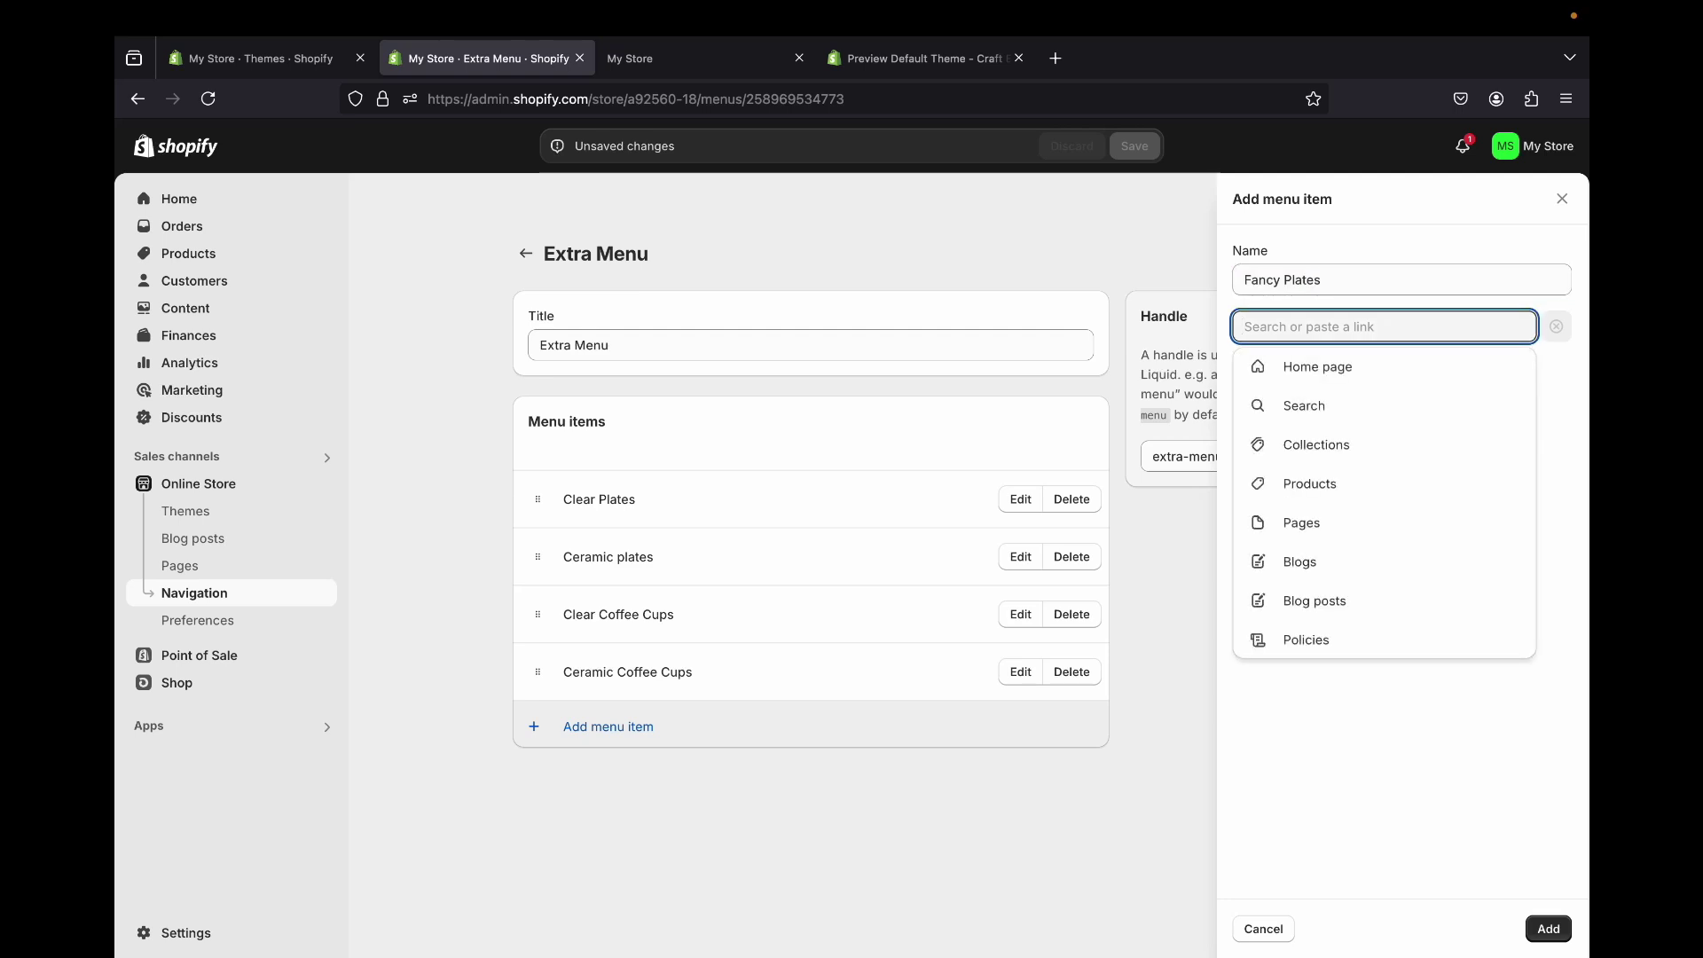
type("#")
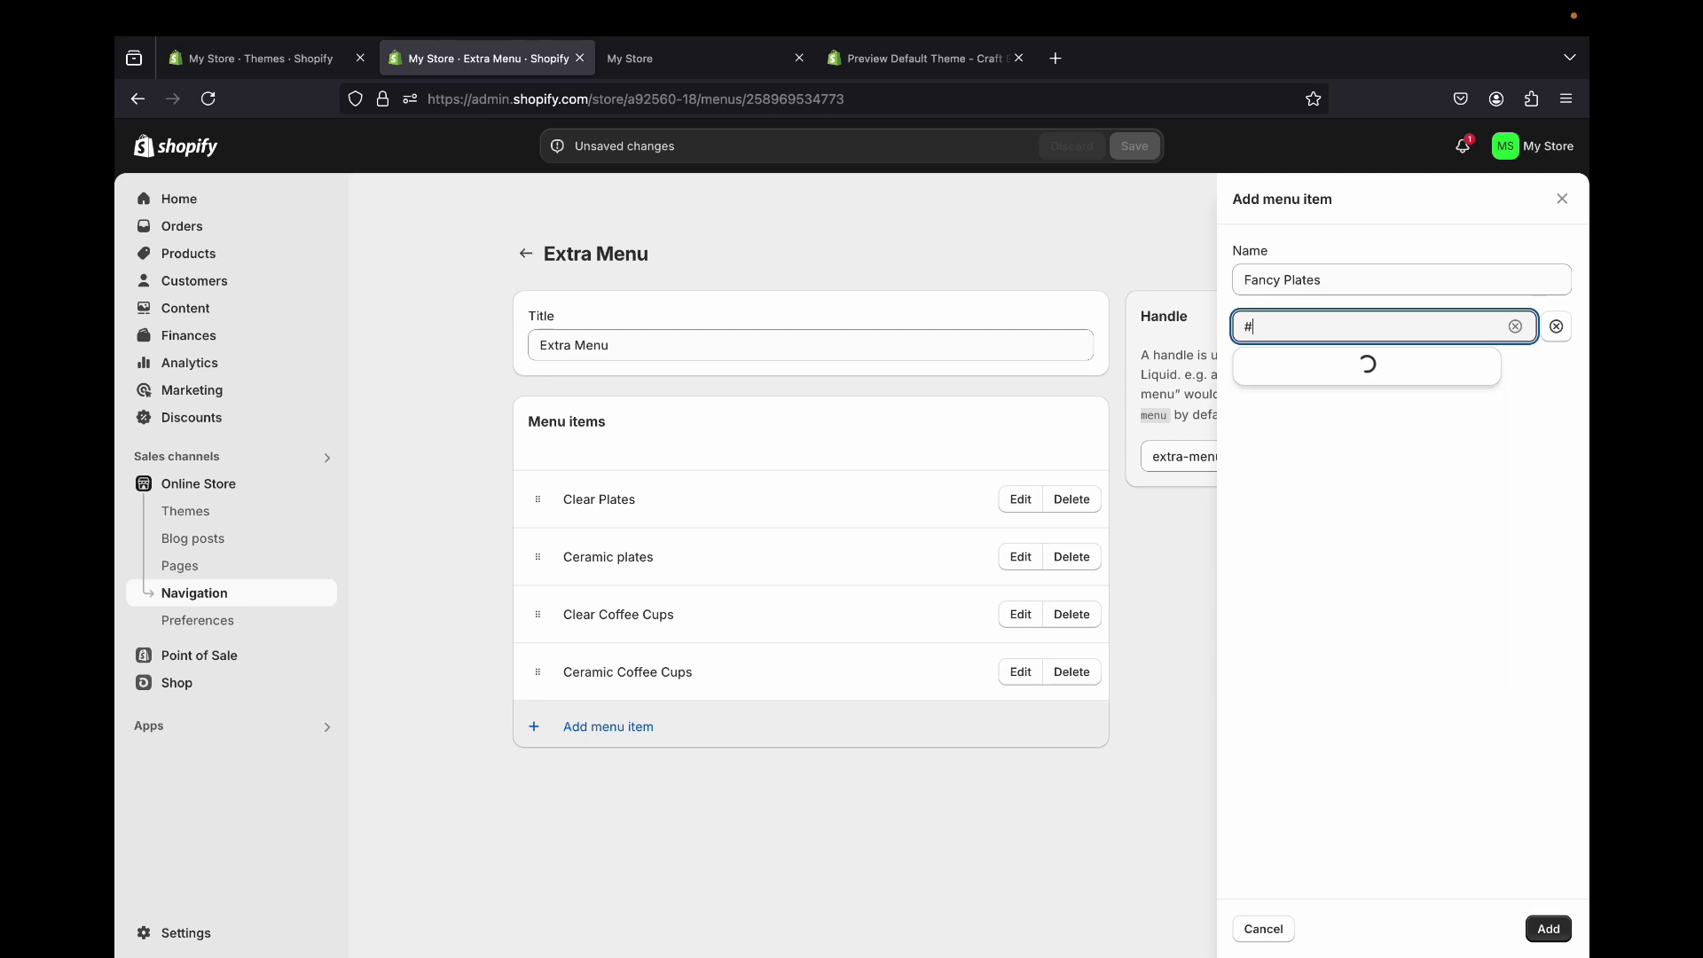
key("Return")
left_click(1547, 928)
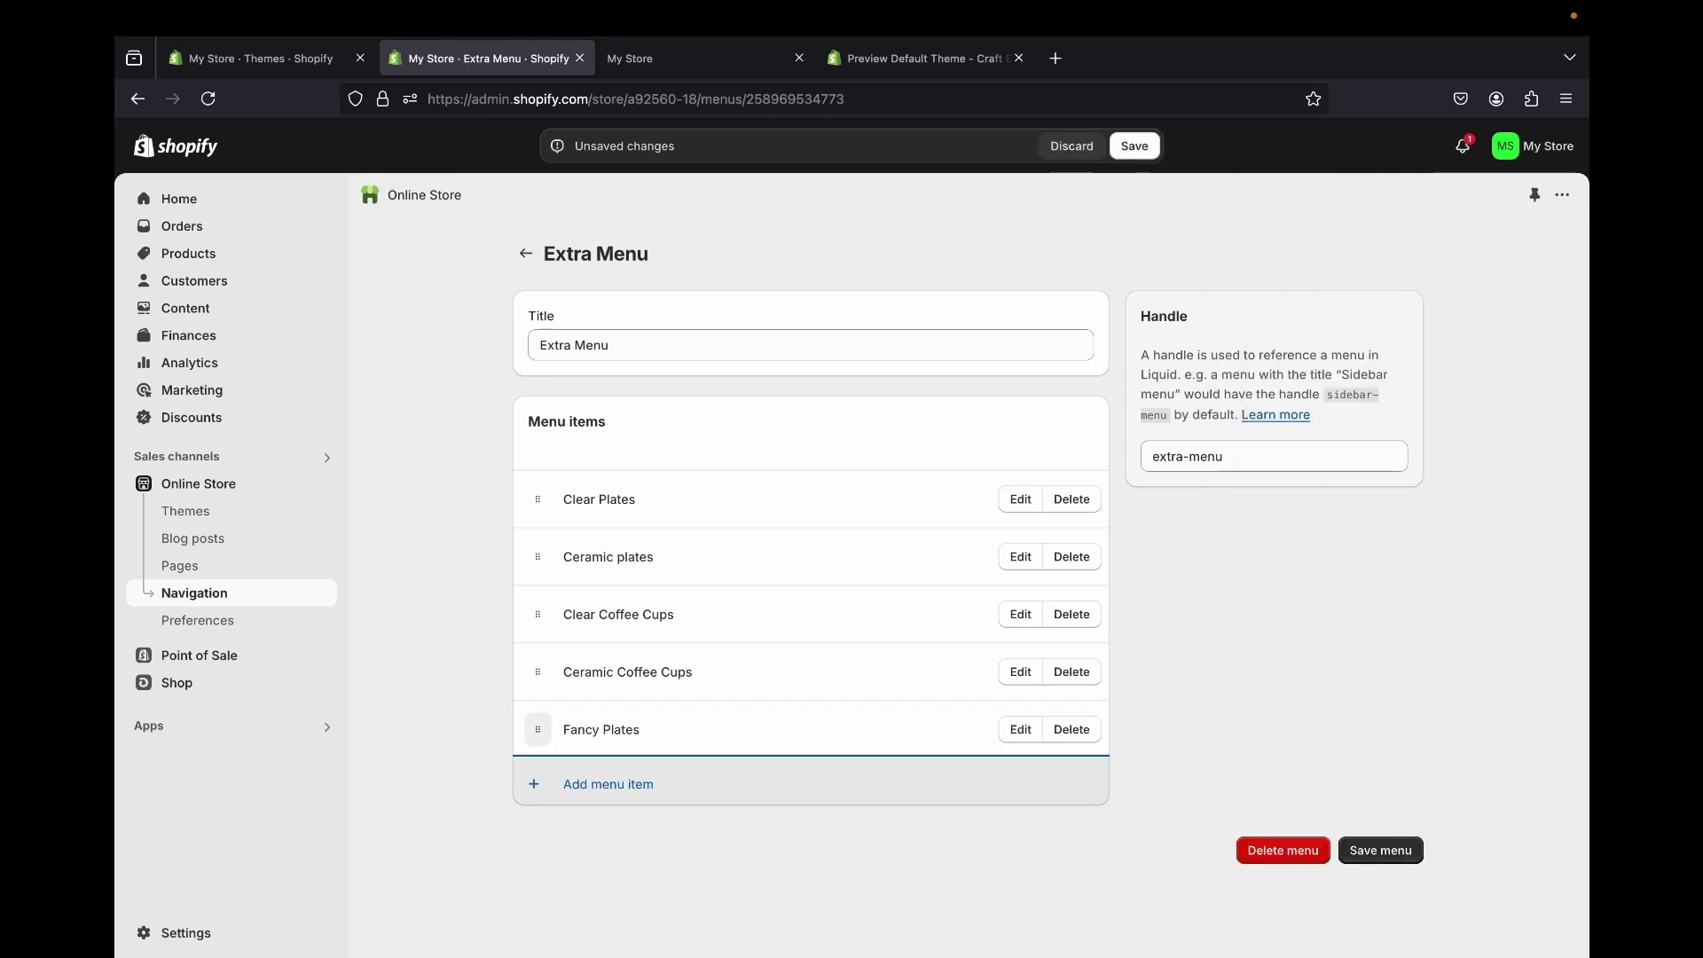
- Move Fancy Plates to the start of the menu items and nest Ceramic platesssss under it
left_click_drag(537, 729, 529, 531)
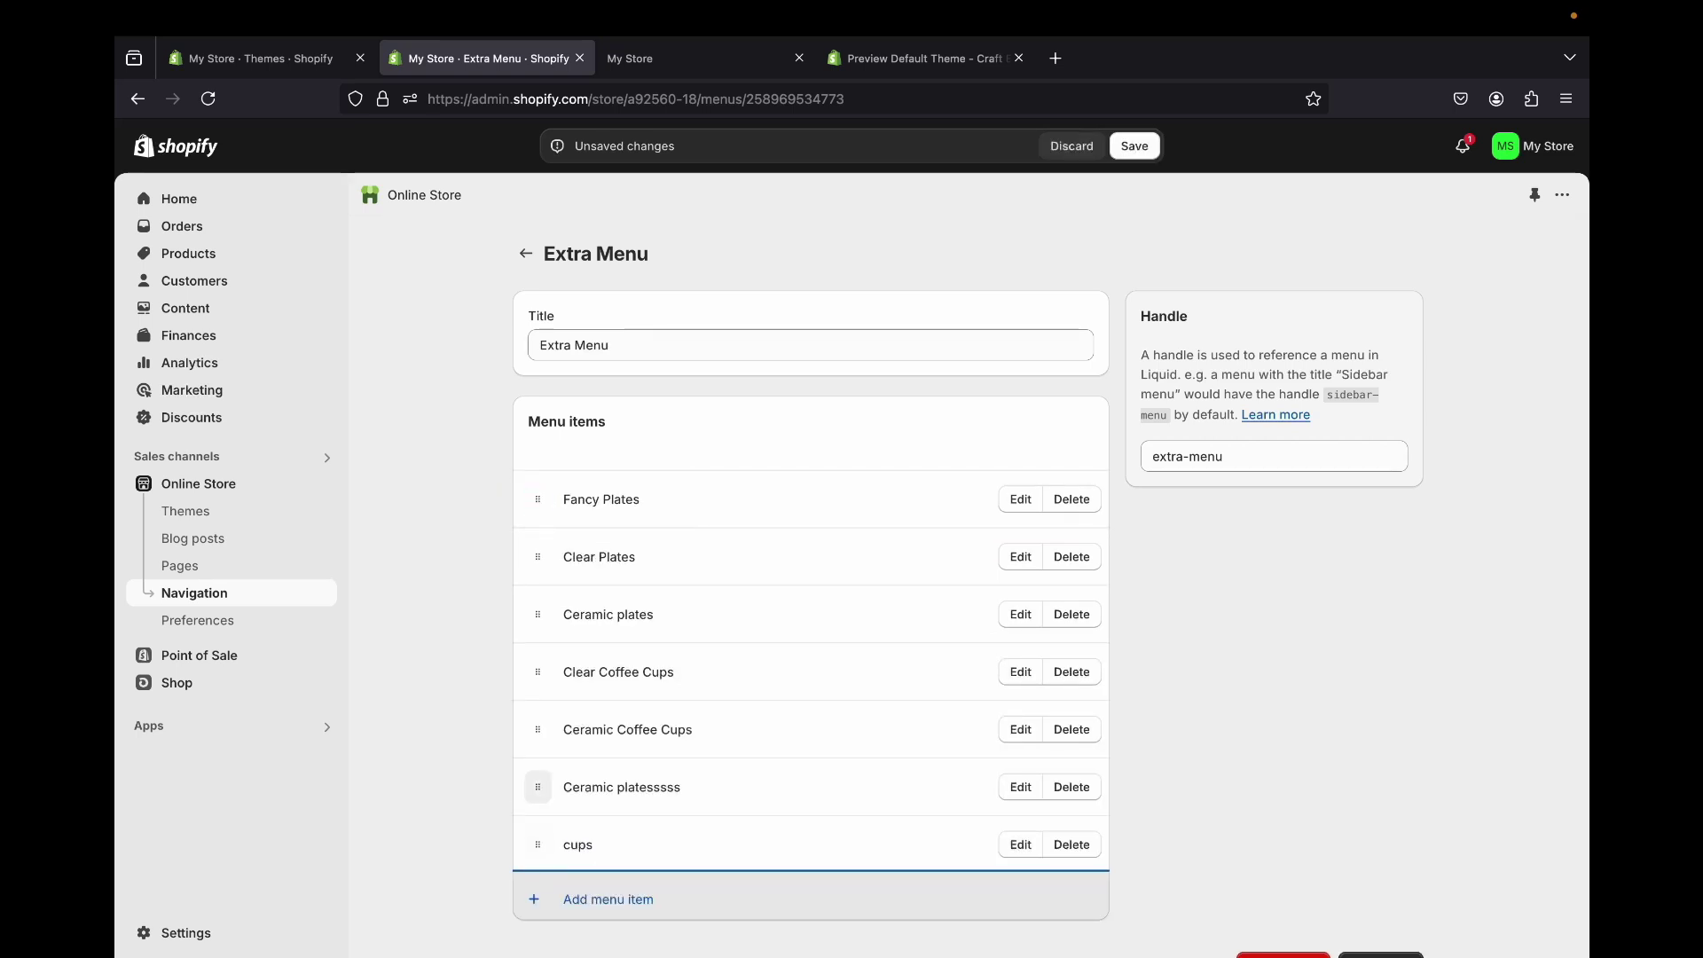
left_click_drag(537, 787, 568, 556)
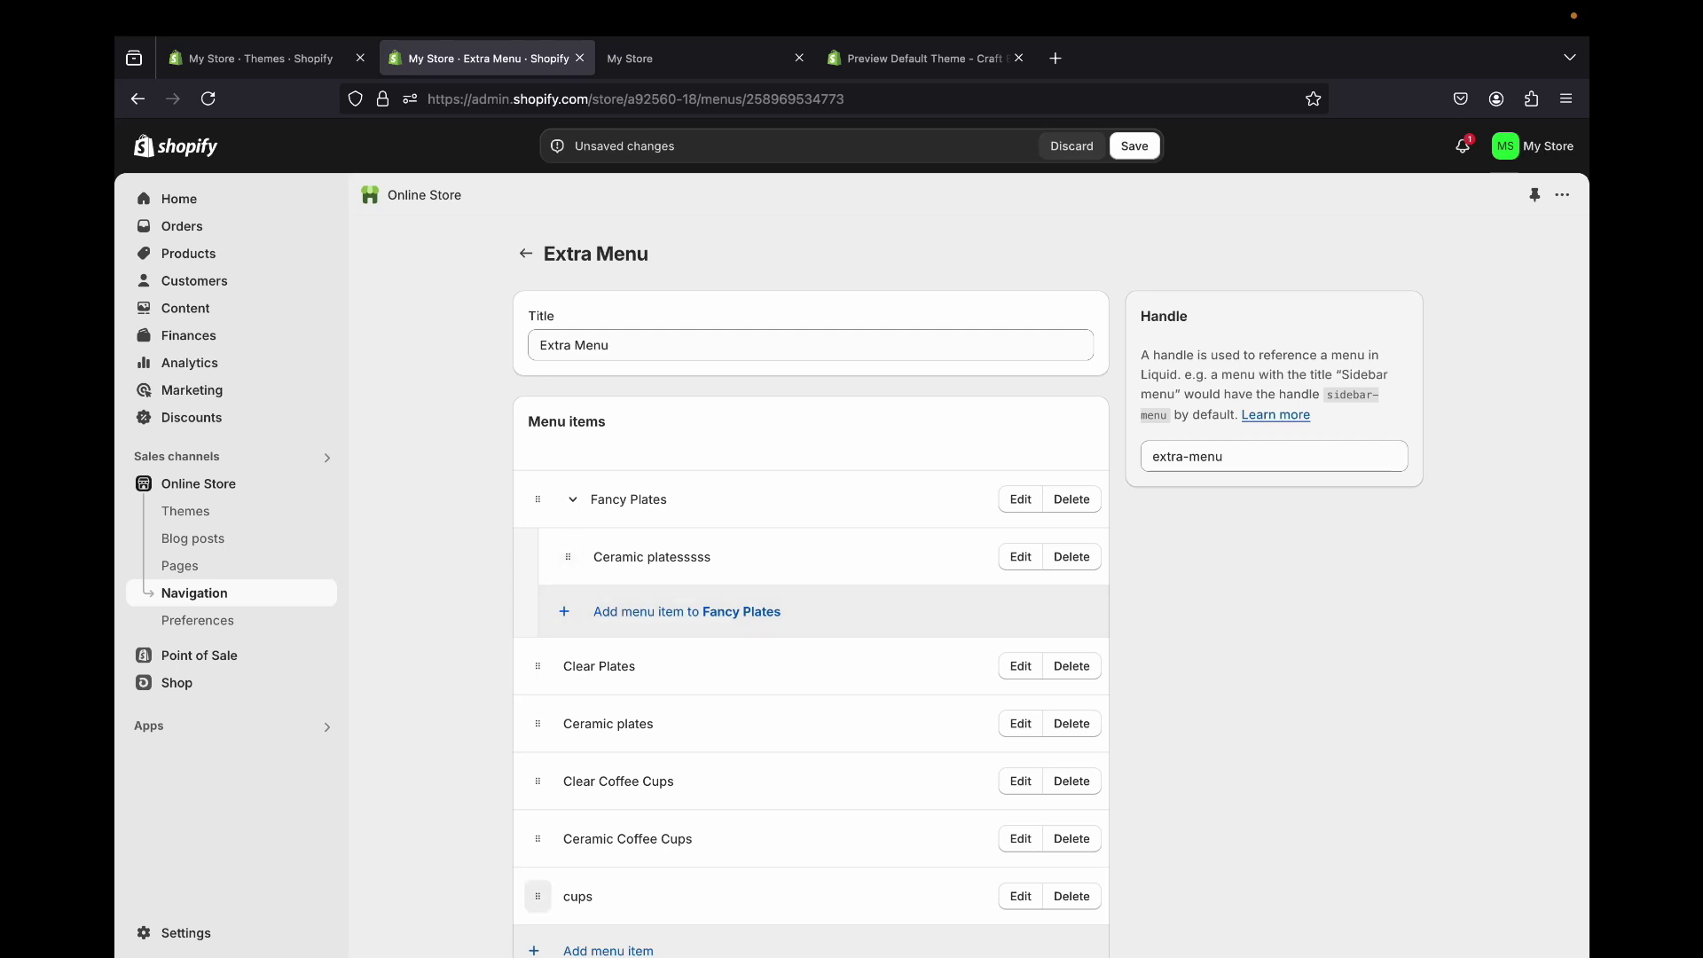
- Nest cups and Ceramic Coffee Cups under Fancy Plates, below Ceramic platesssss, and save Extra Menu
left_click_drag(538, 896, 571, 621)
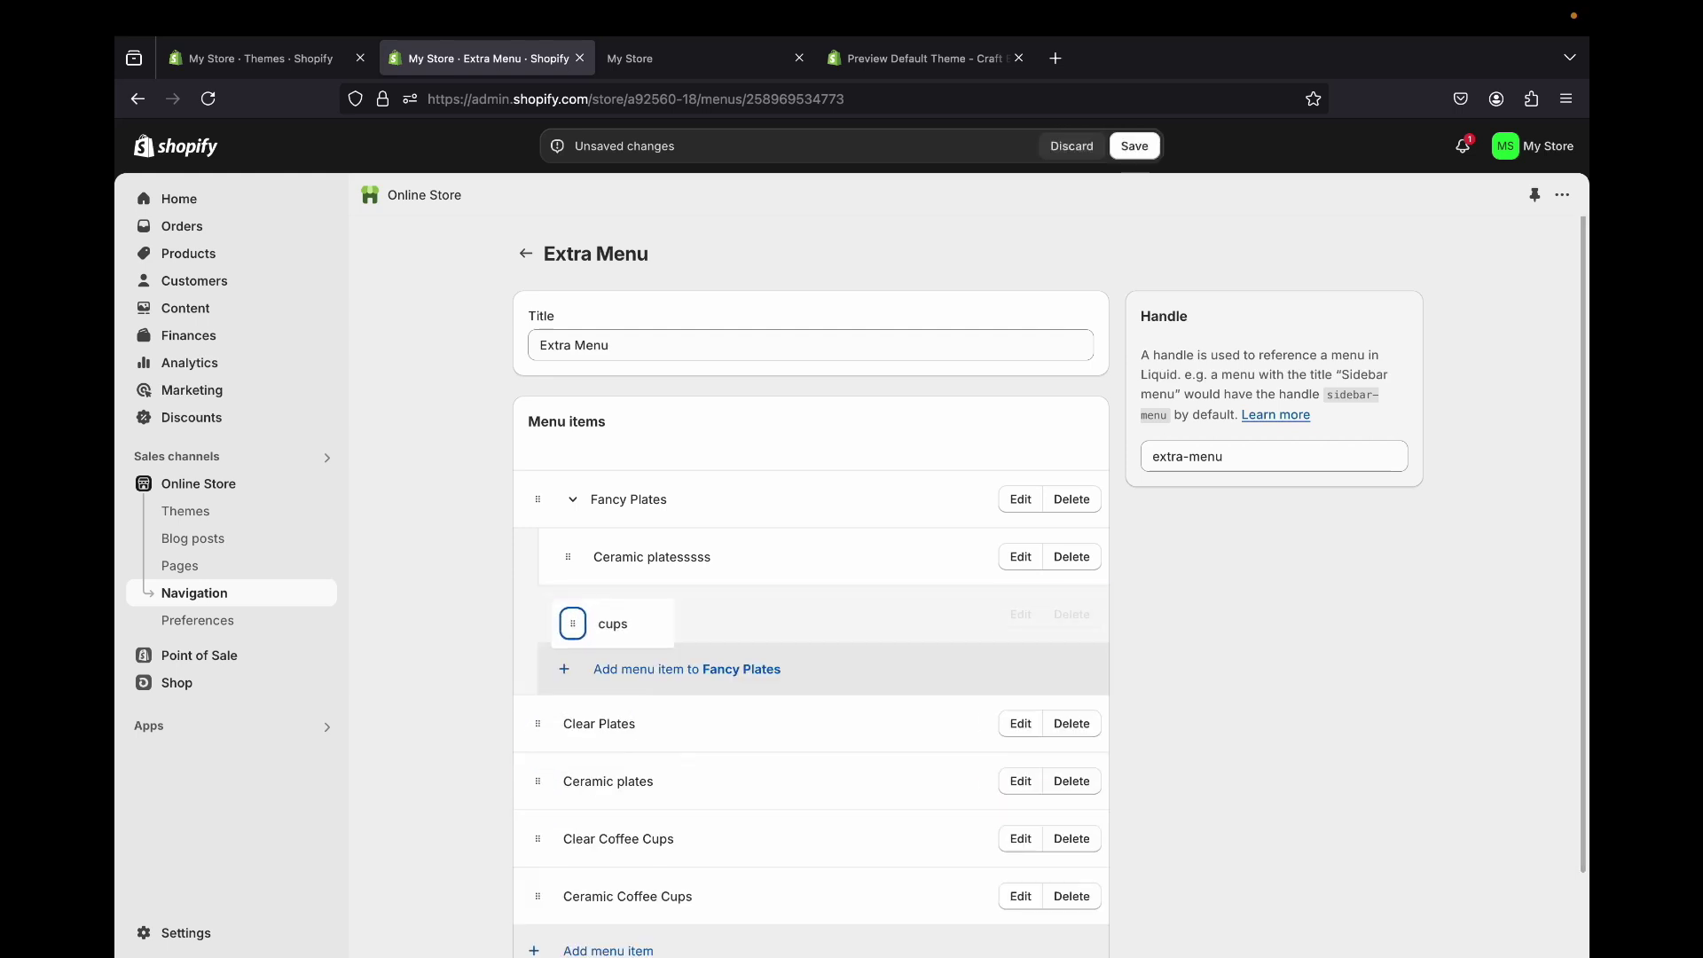
scroll(538, 817, "down", 2)
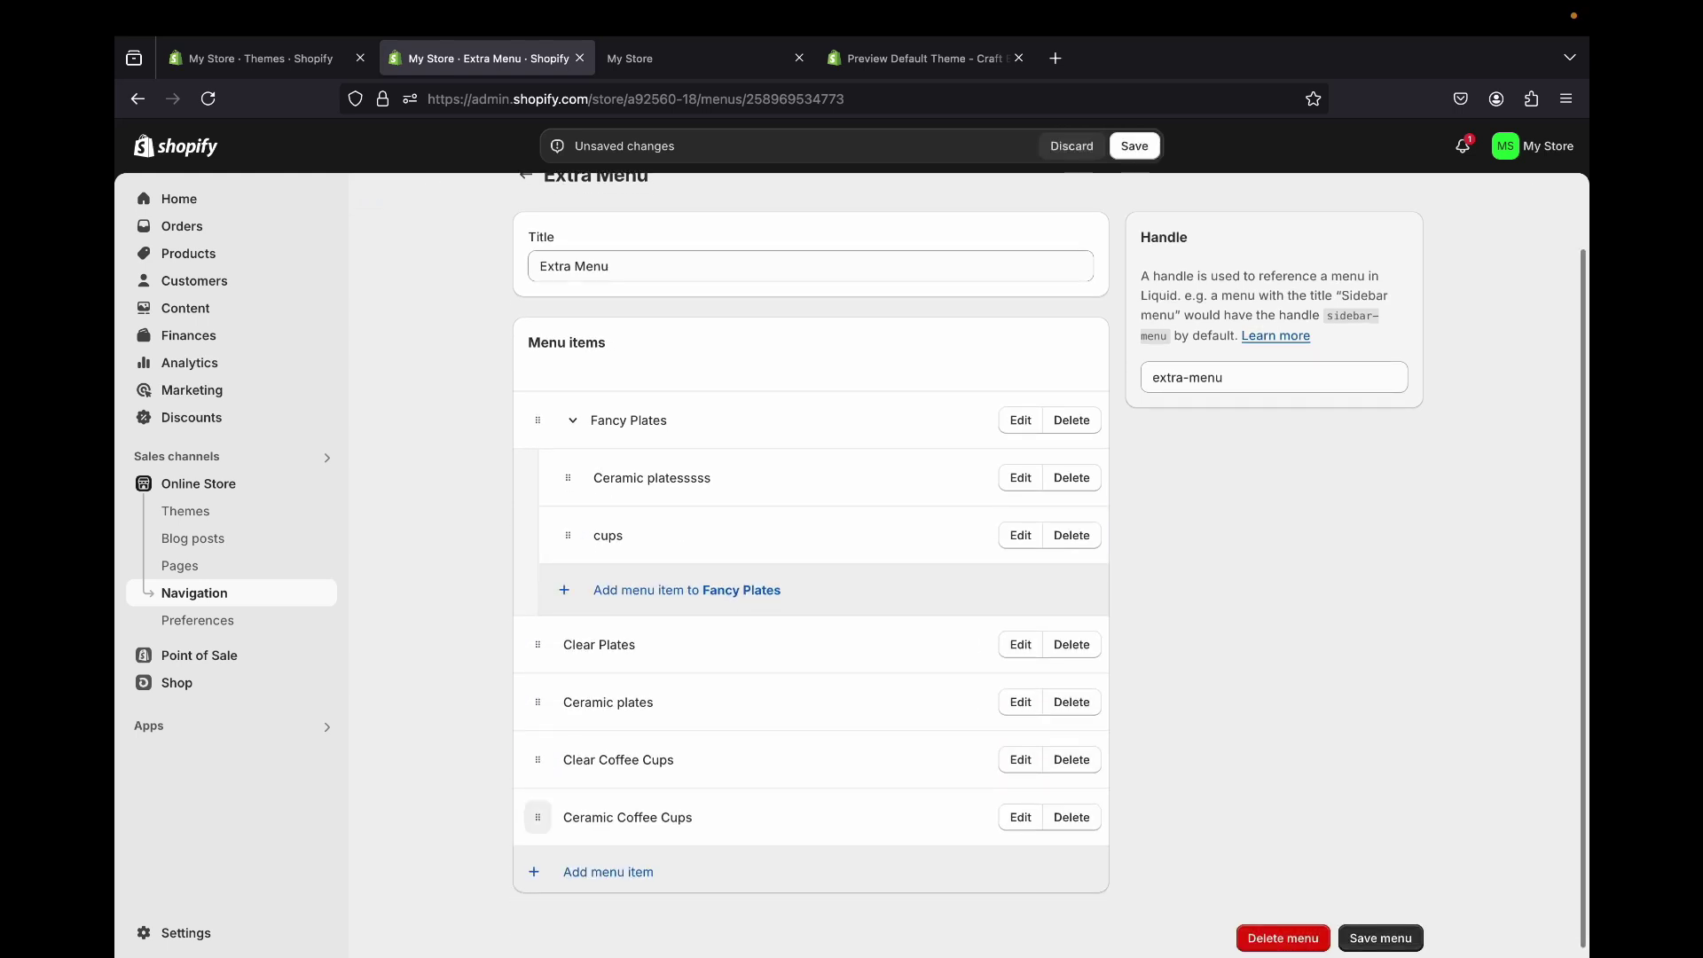
left_click_drag(537, 818, 564, 653)
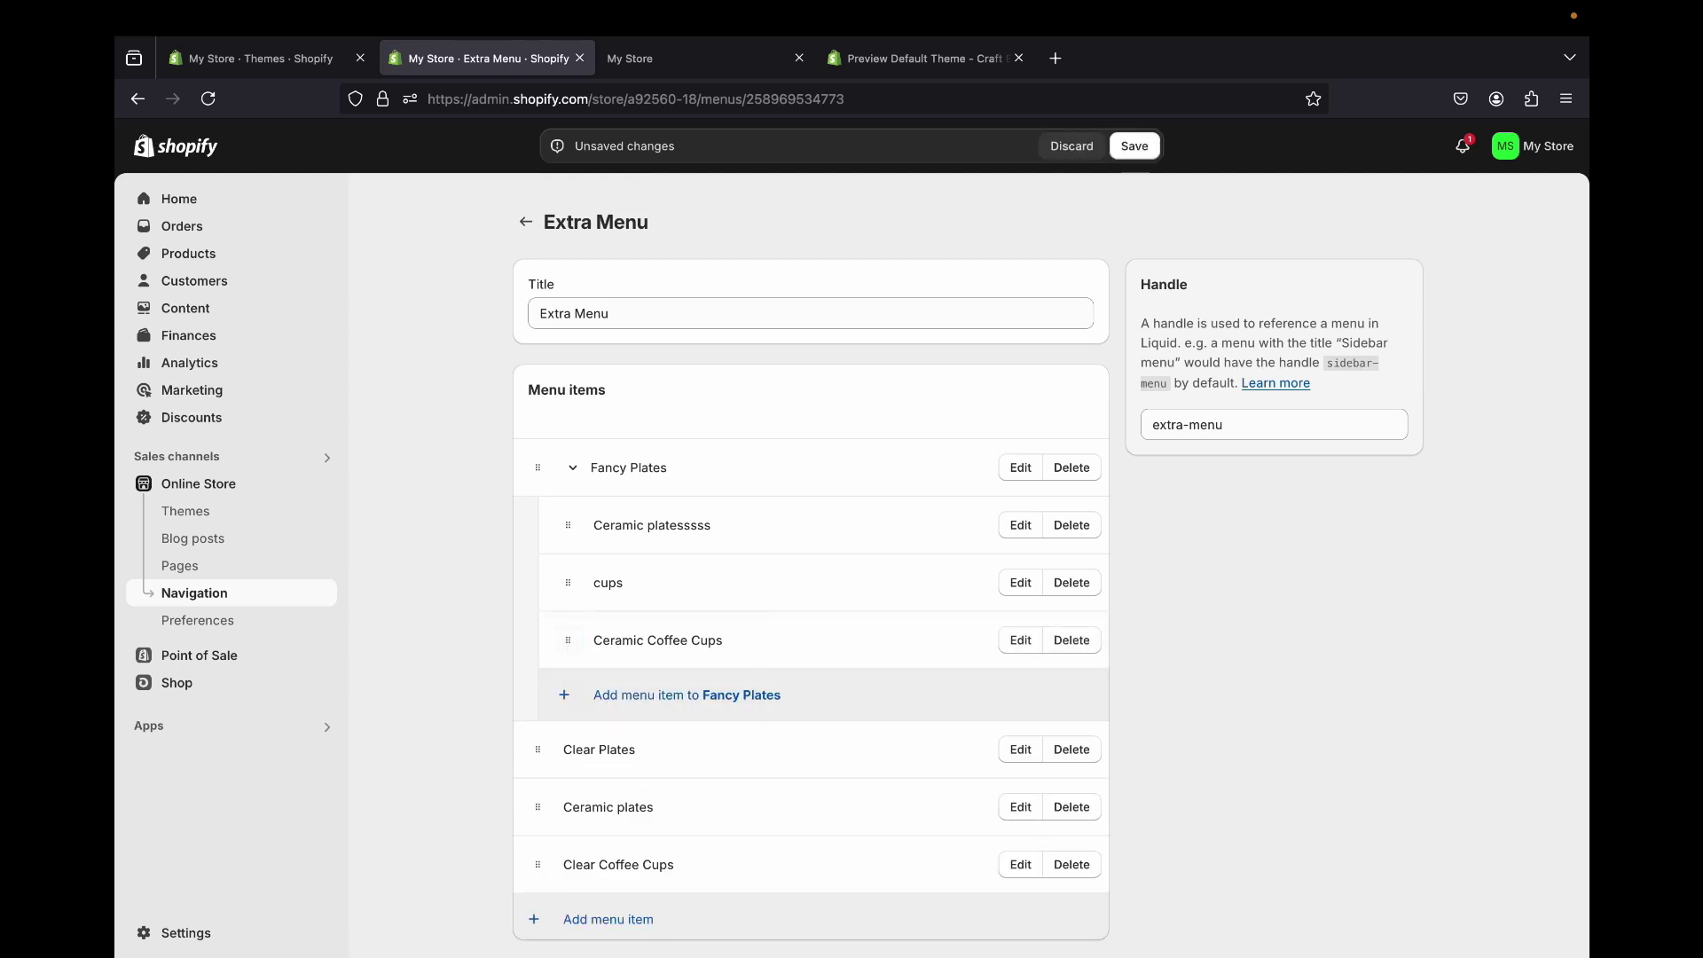
scroll(564, 653, "down", 1)
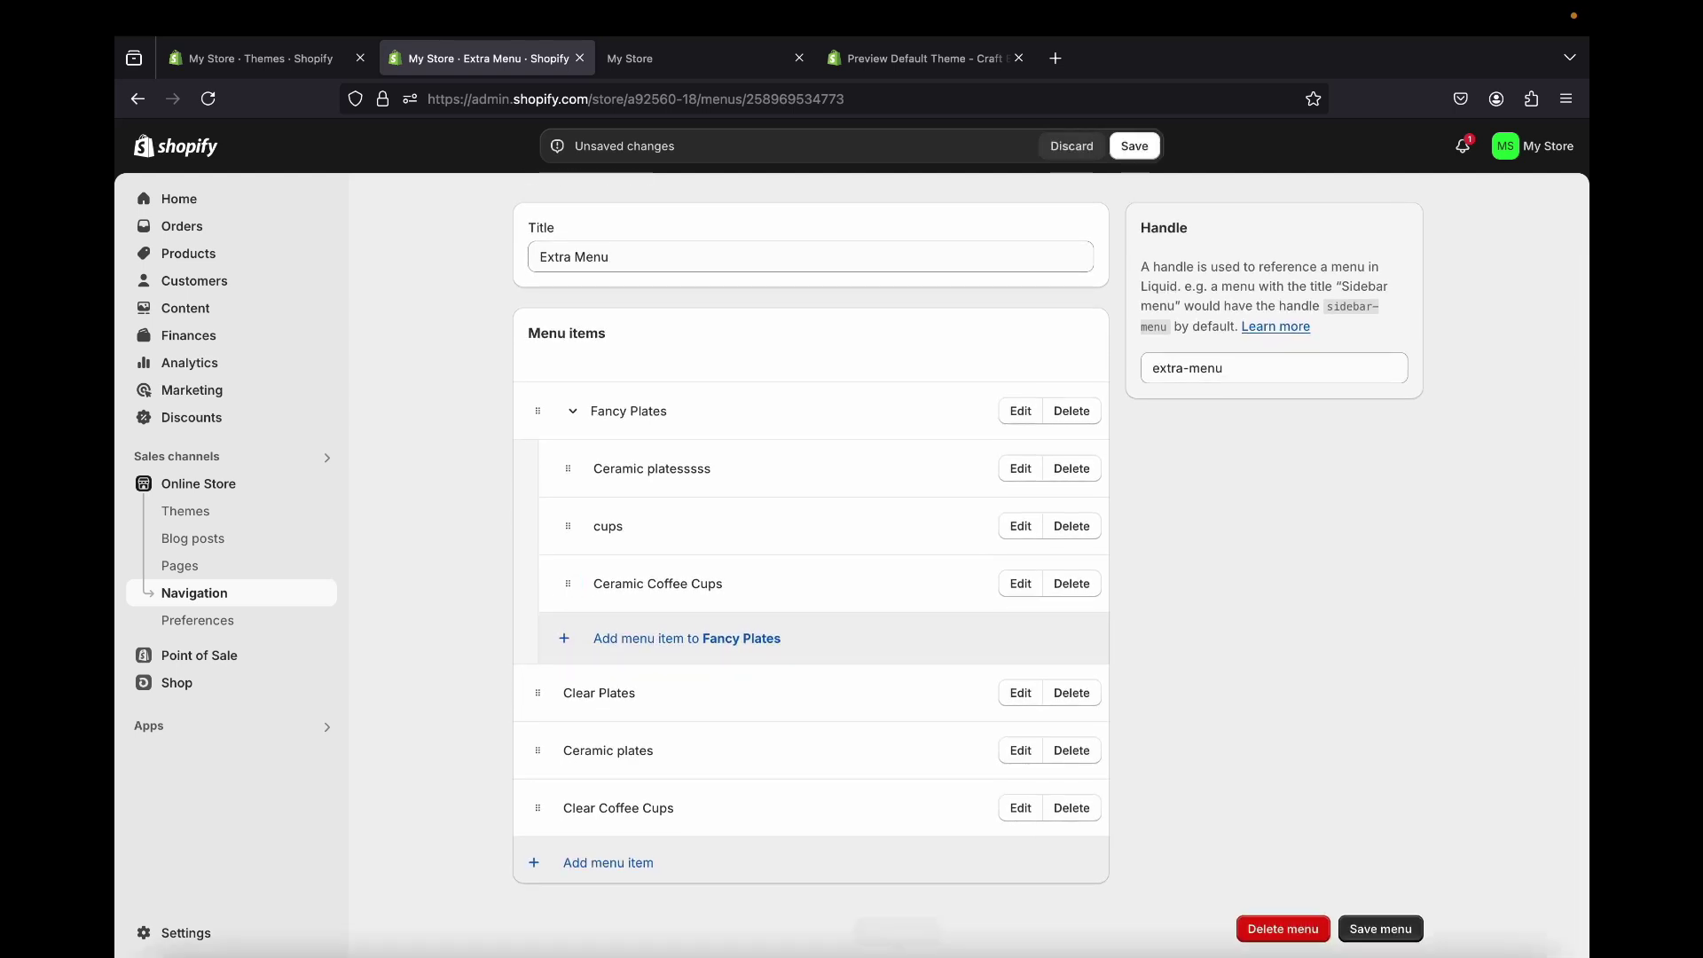
left_click(1380, 929)
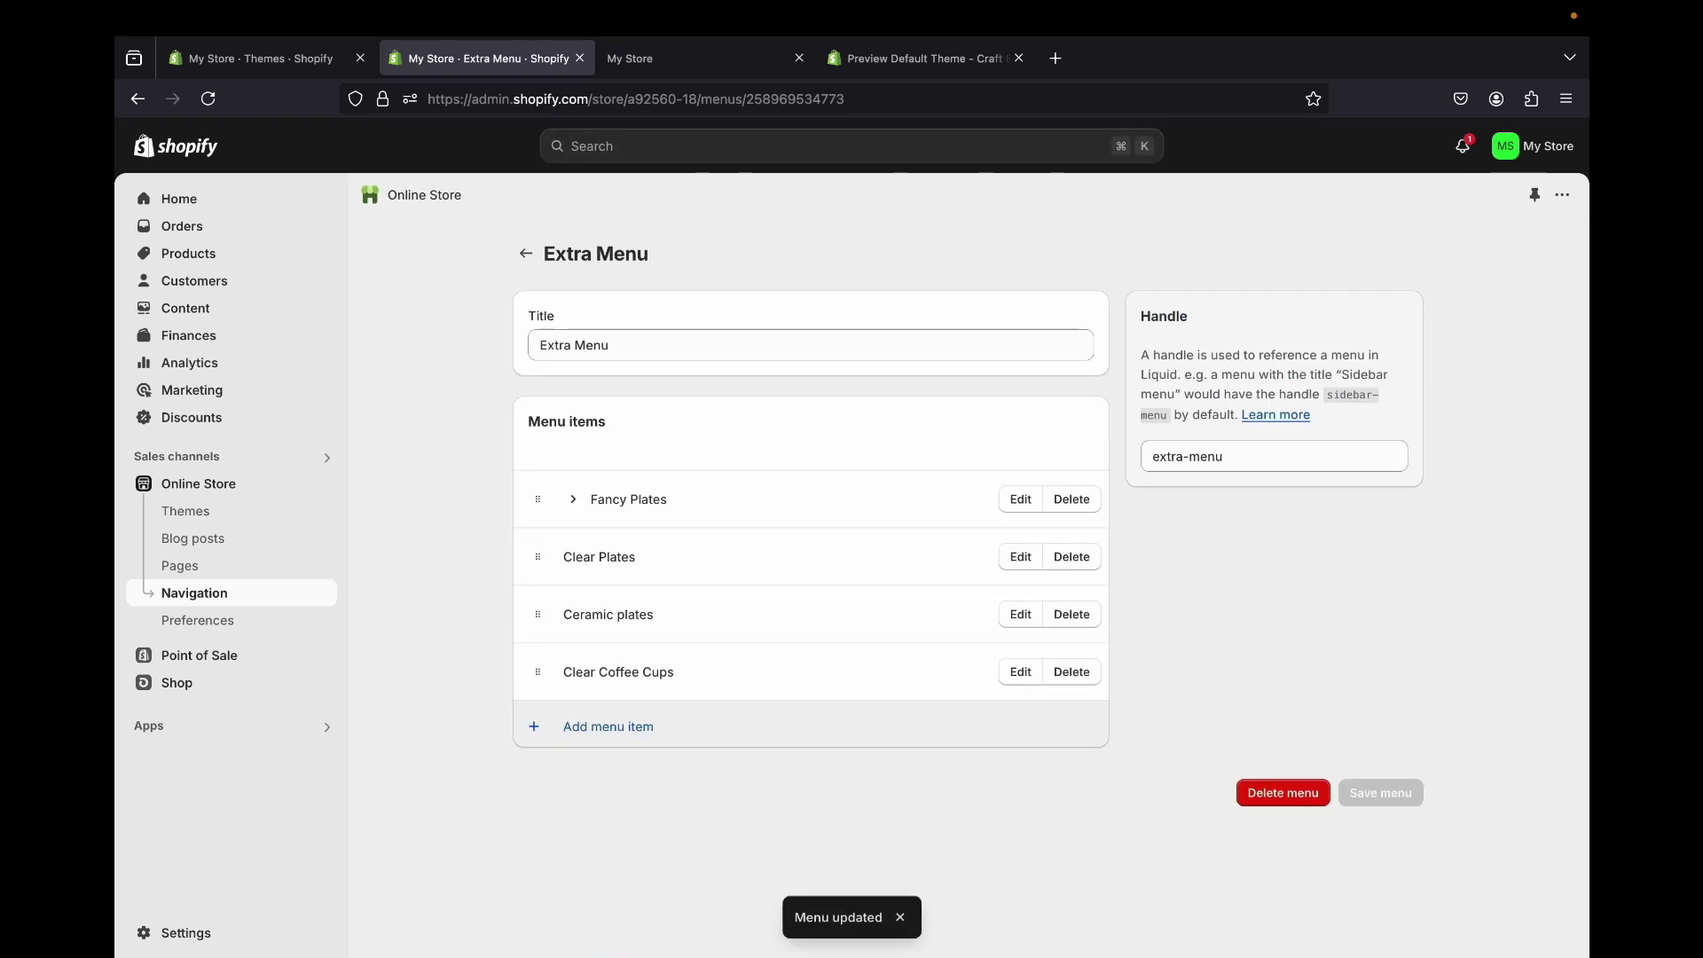
- Leave the menu editor, view the refreshed live storefront and check the Fancy Plates dropdown in the header
left_click(526, 254)
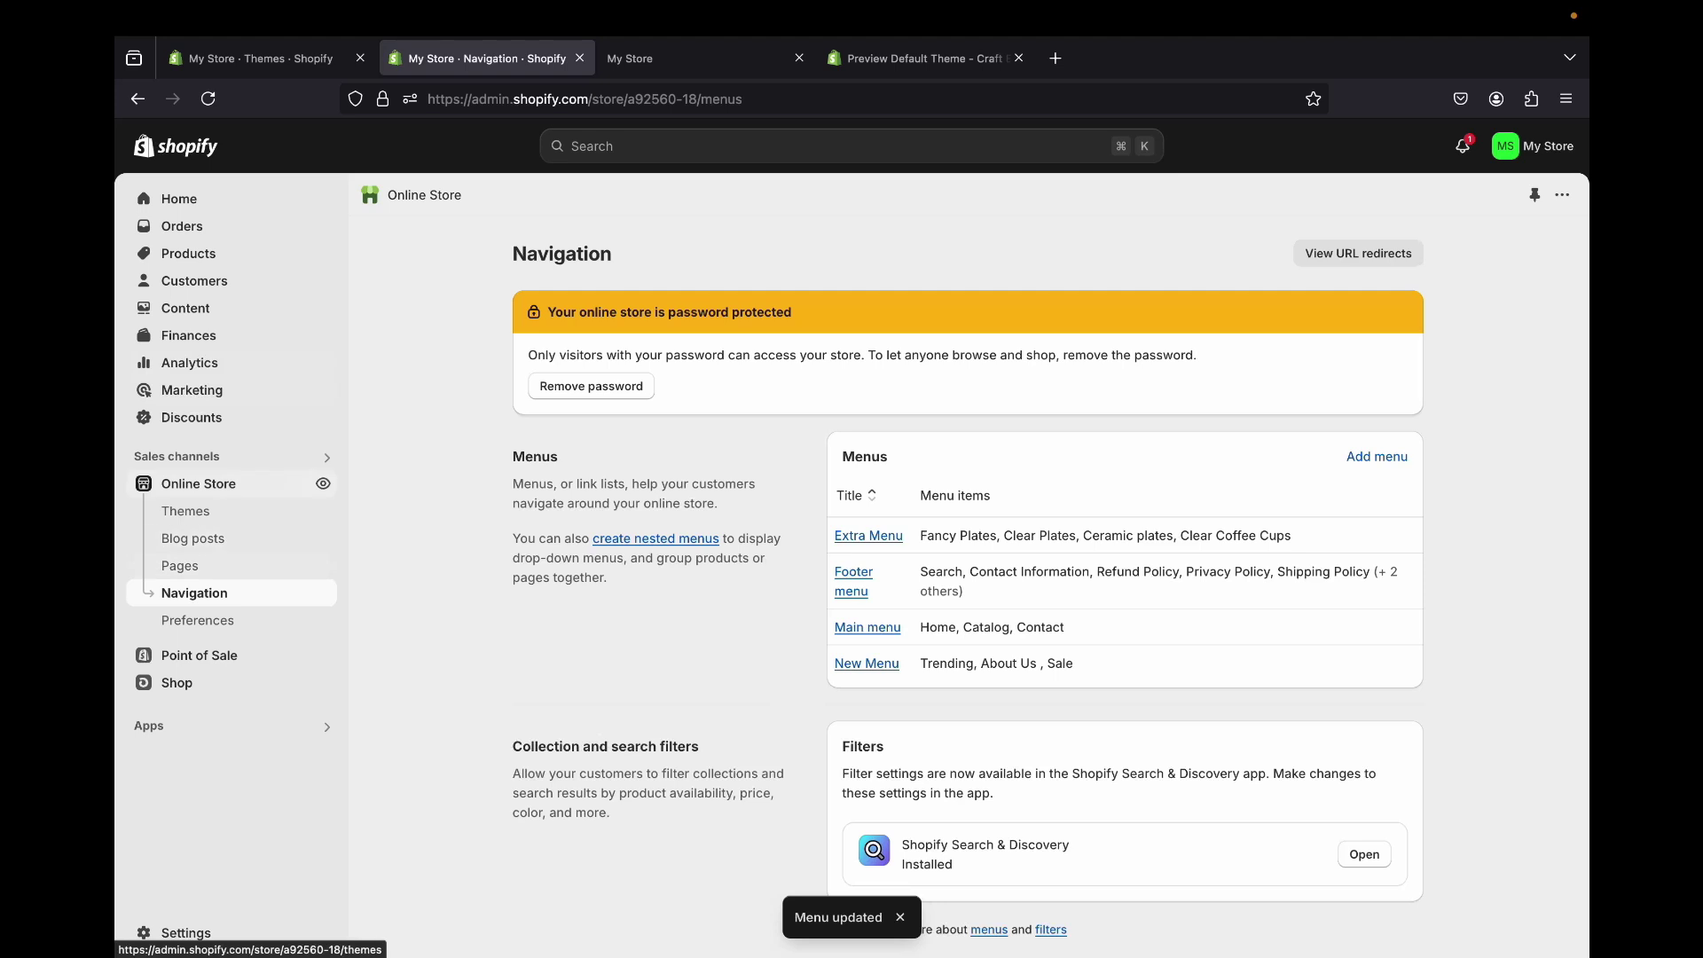
left_click(326, 483)
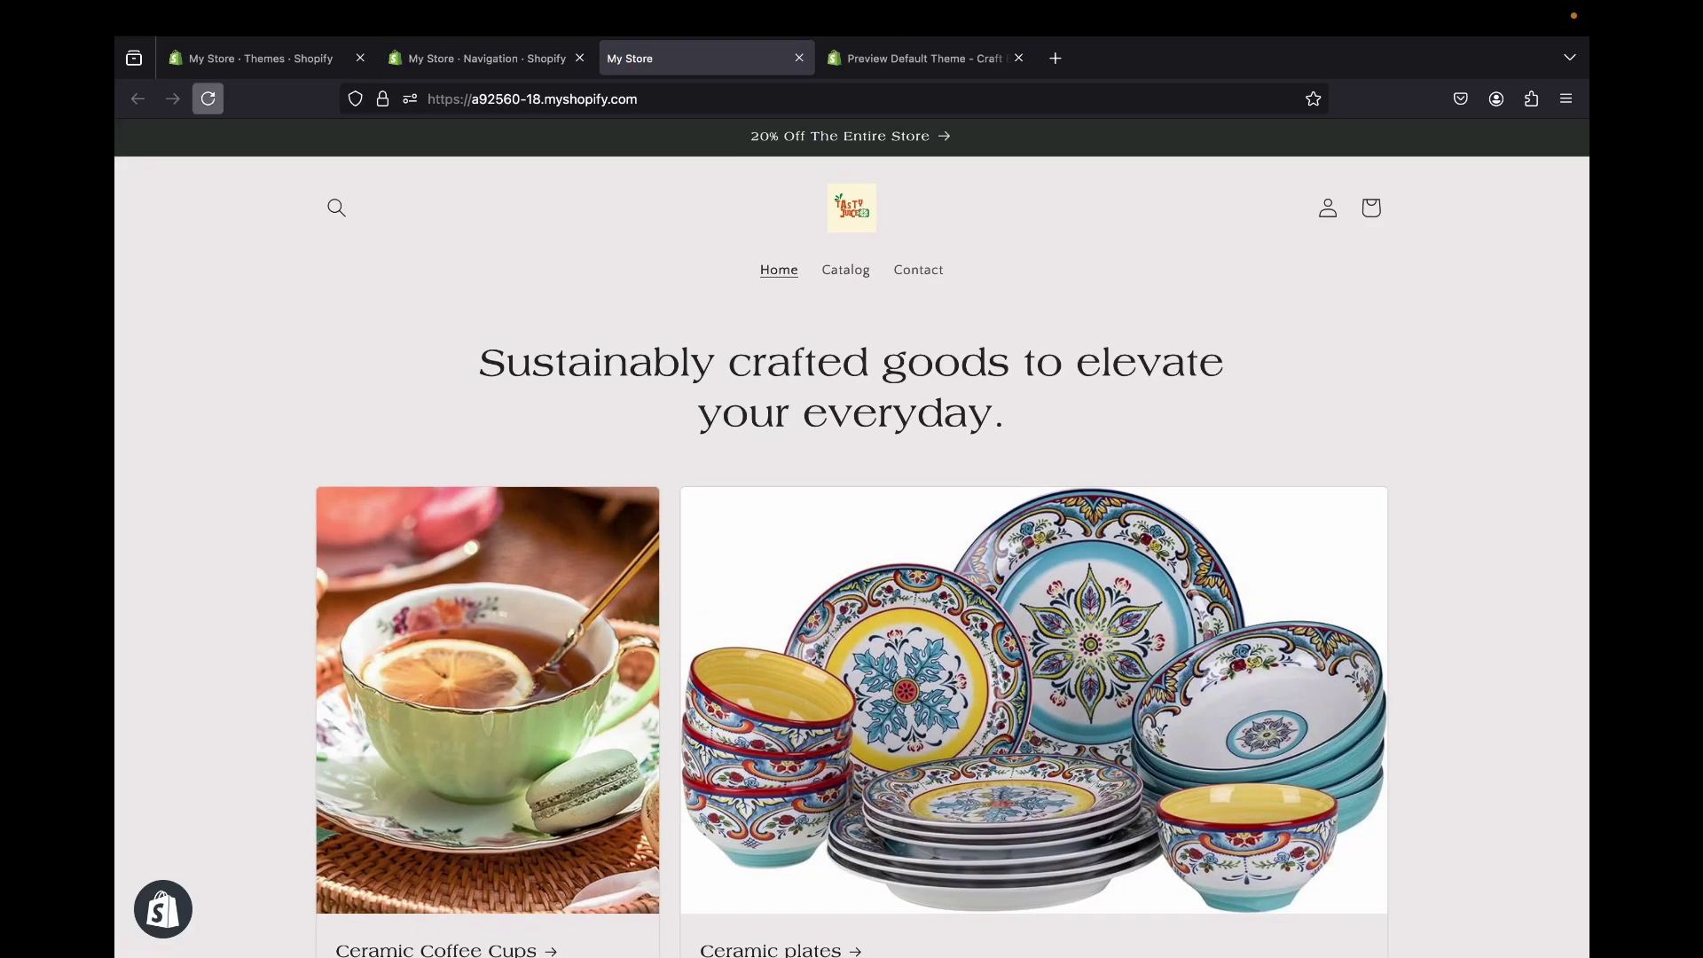
left_click(208, 99)
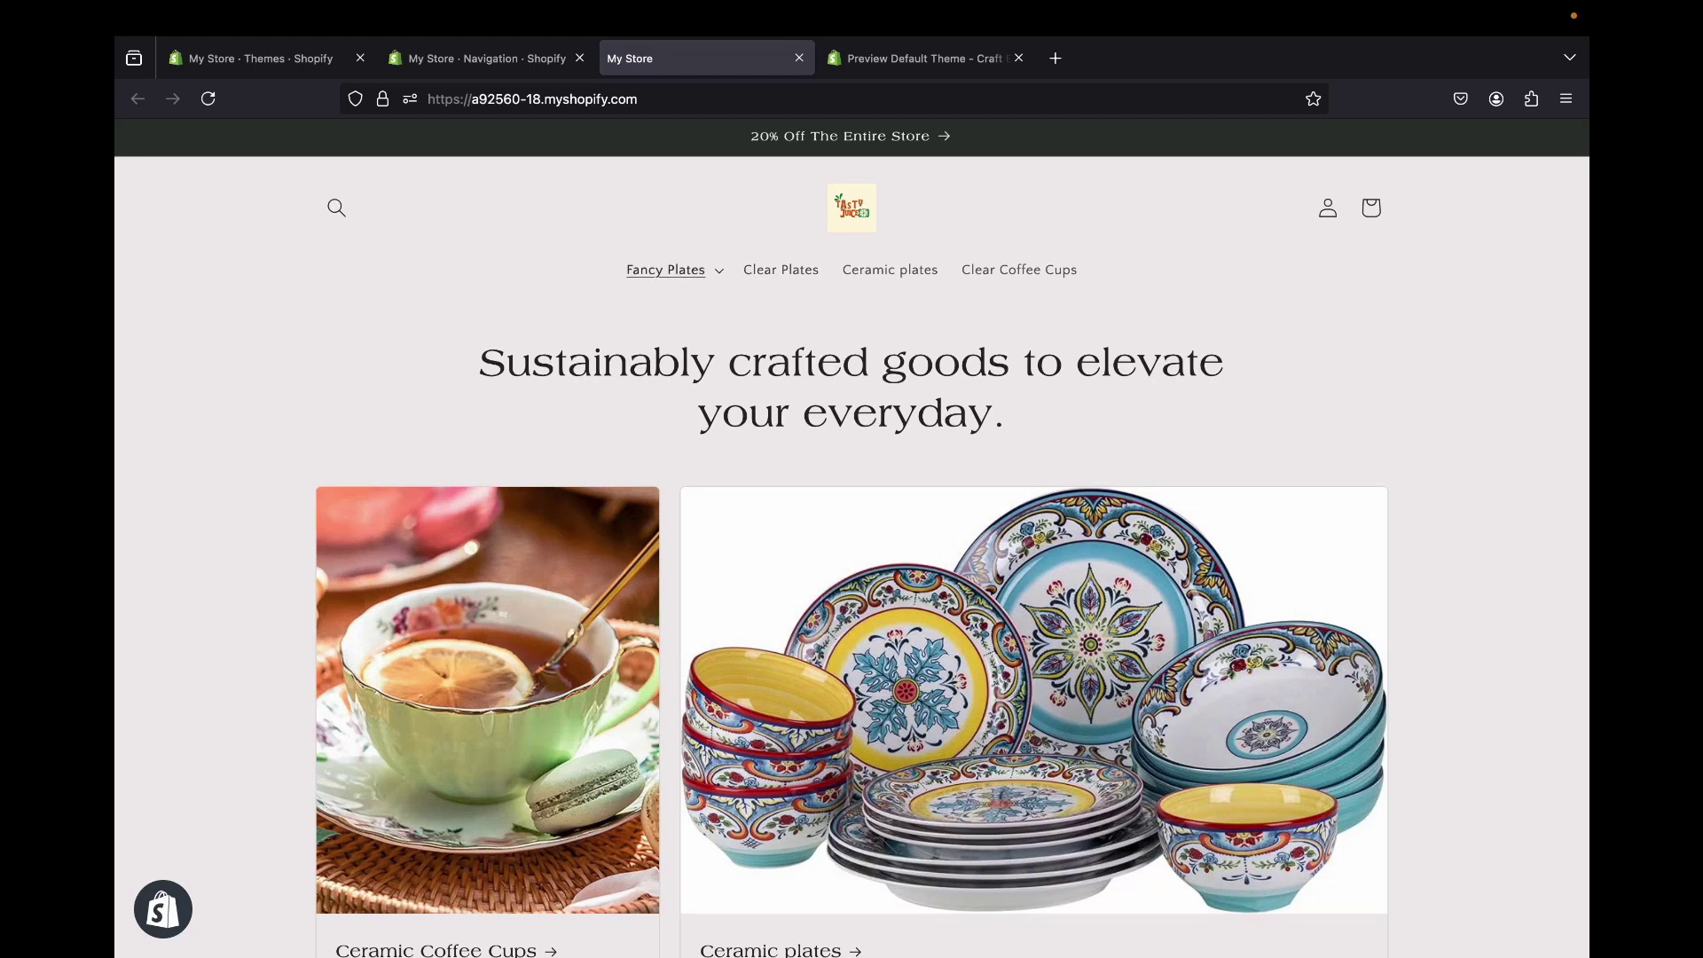
left_click(665, 270)
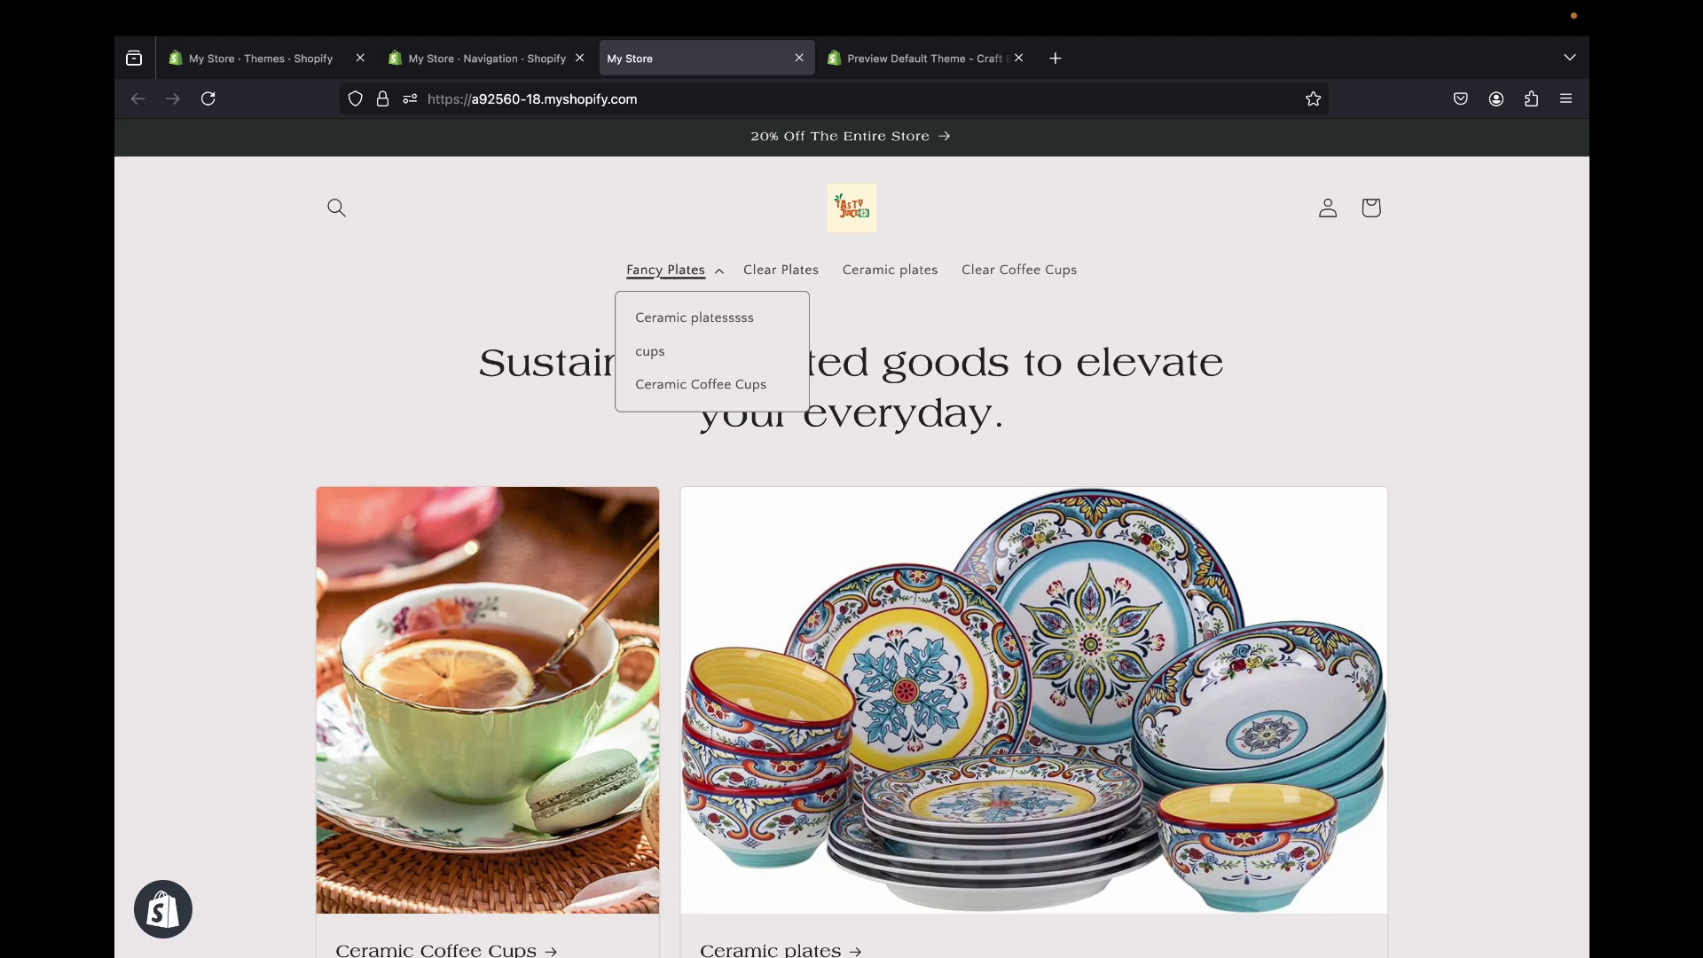
left_click(665, 269)
left_click(666, 270)
- Check the Clear Plates, Ceramic plates and Clear Coffee Cups links in the storefront header
left_click(780, 270)
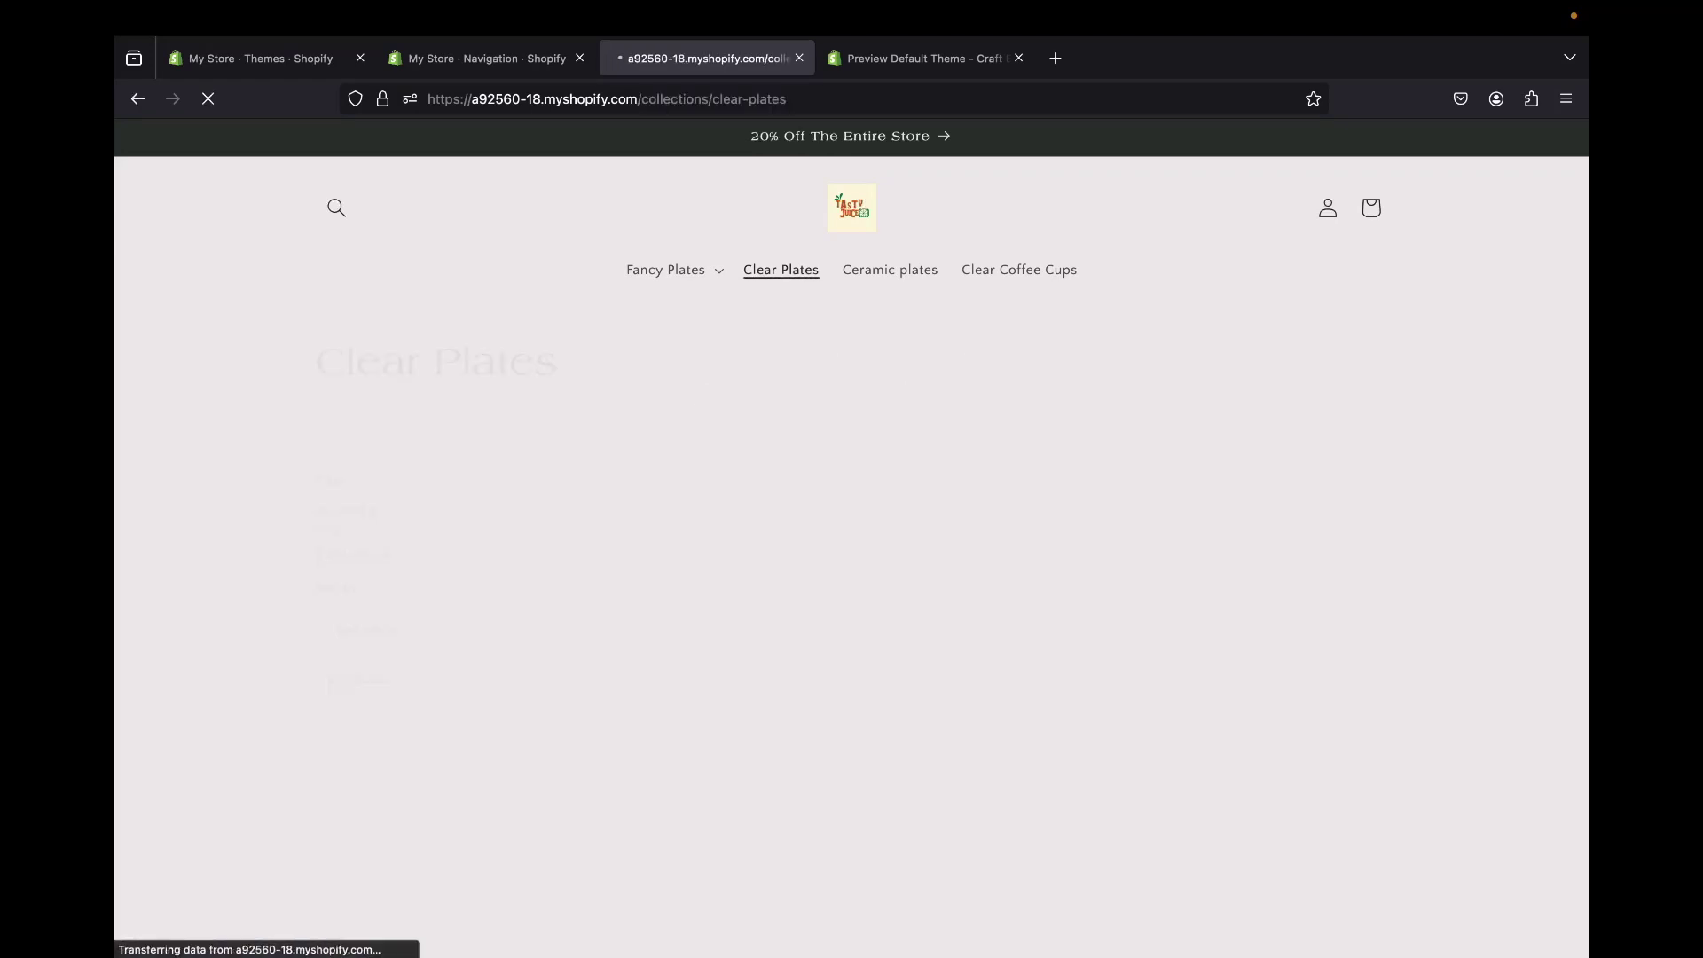
scroll(851, 537, "down", 2)
scroll(852, 538, "up", 1)
left_click(890, 250)
left_click(890, 249)
left_click(1019, 269)
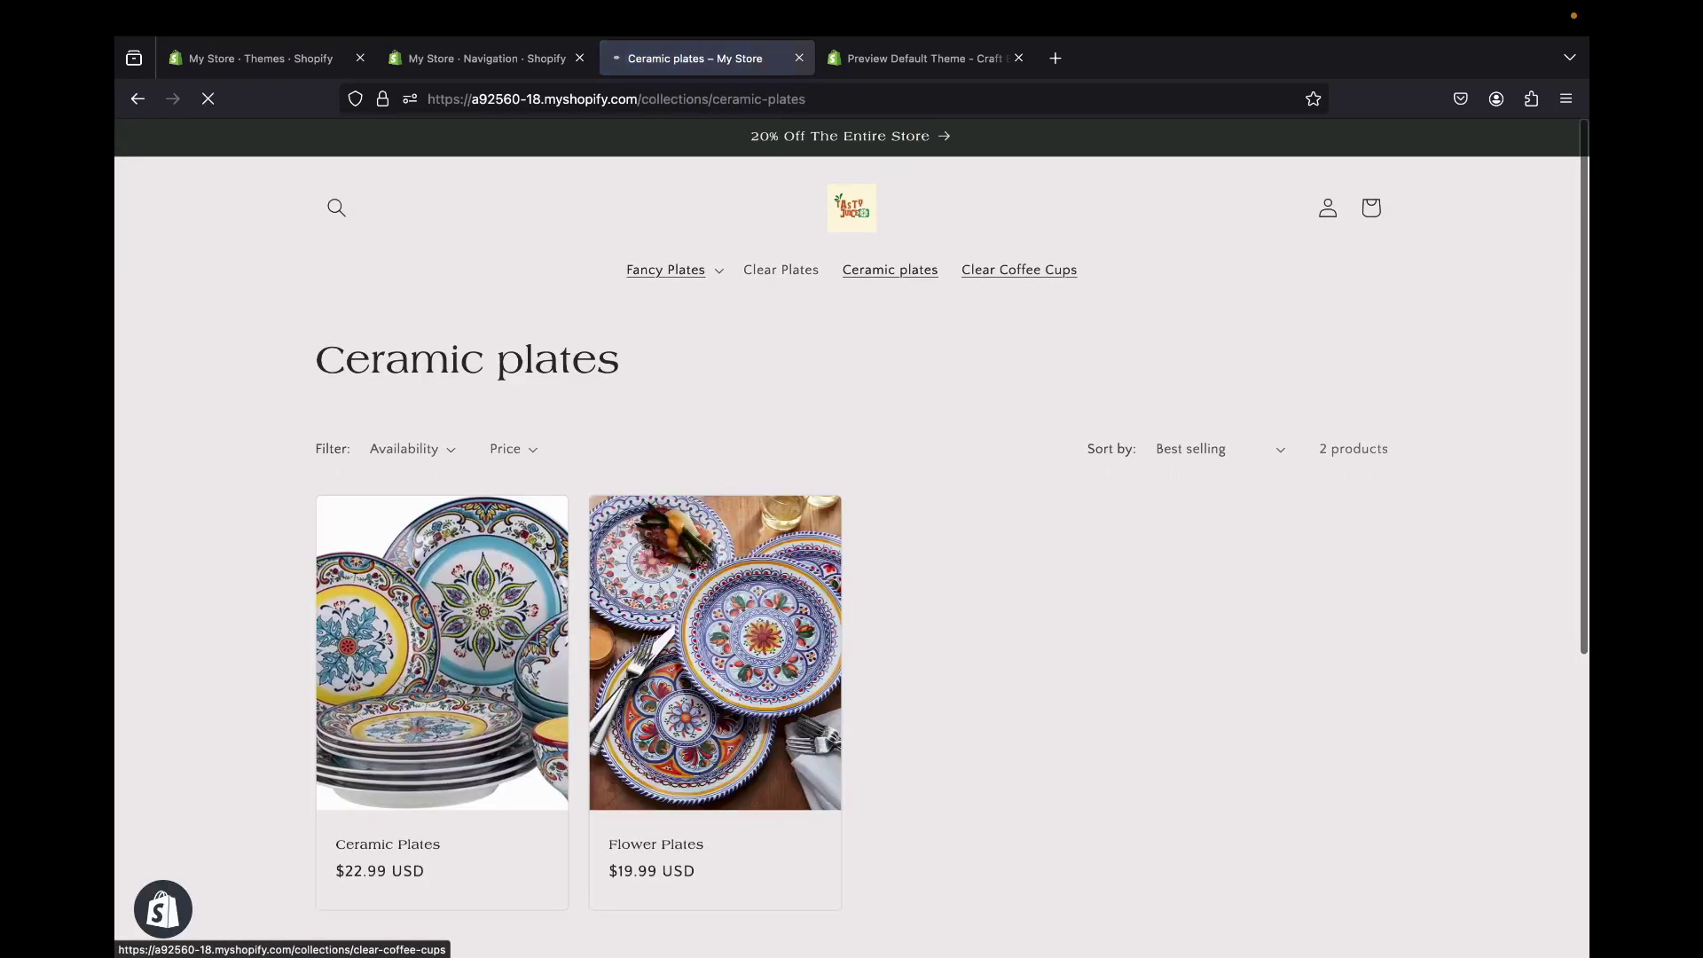
- Test the Ceramic platesssss, cups and Ceramic Coffee Cups links in the Fancy Plates dropdown and return to the storefront home page
left_click(675, 269)
left_click(694, 318)
left_click(694, 317)
left_click(666, 270)
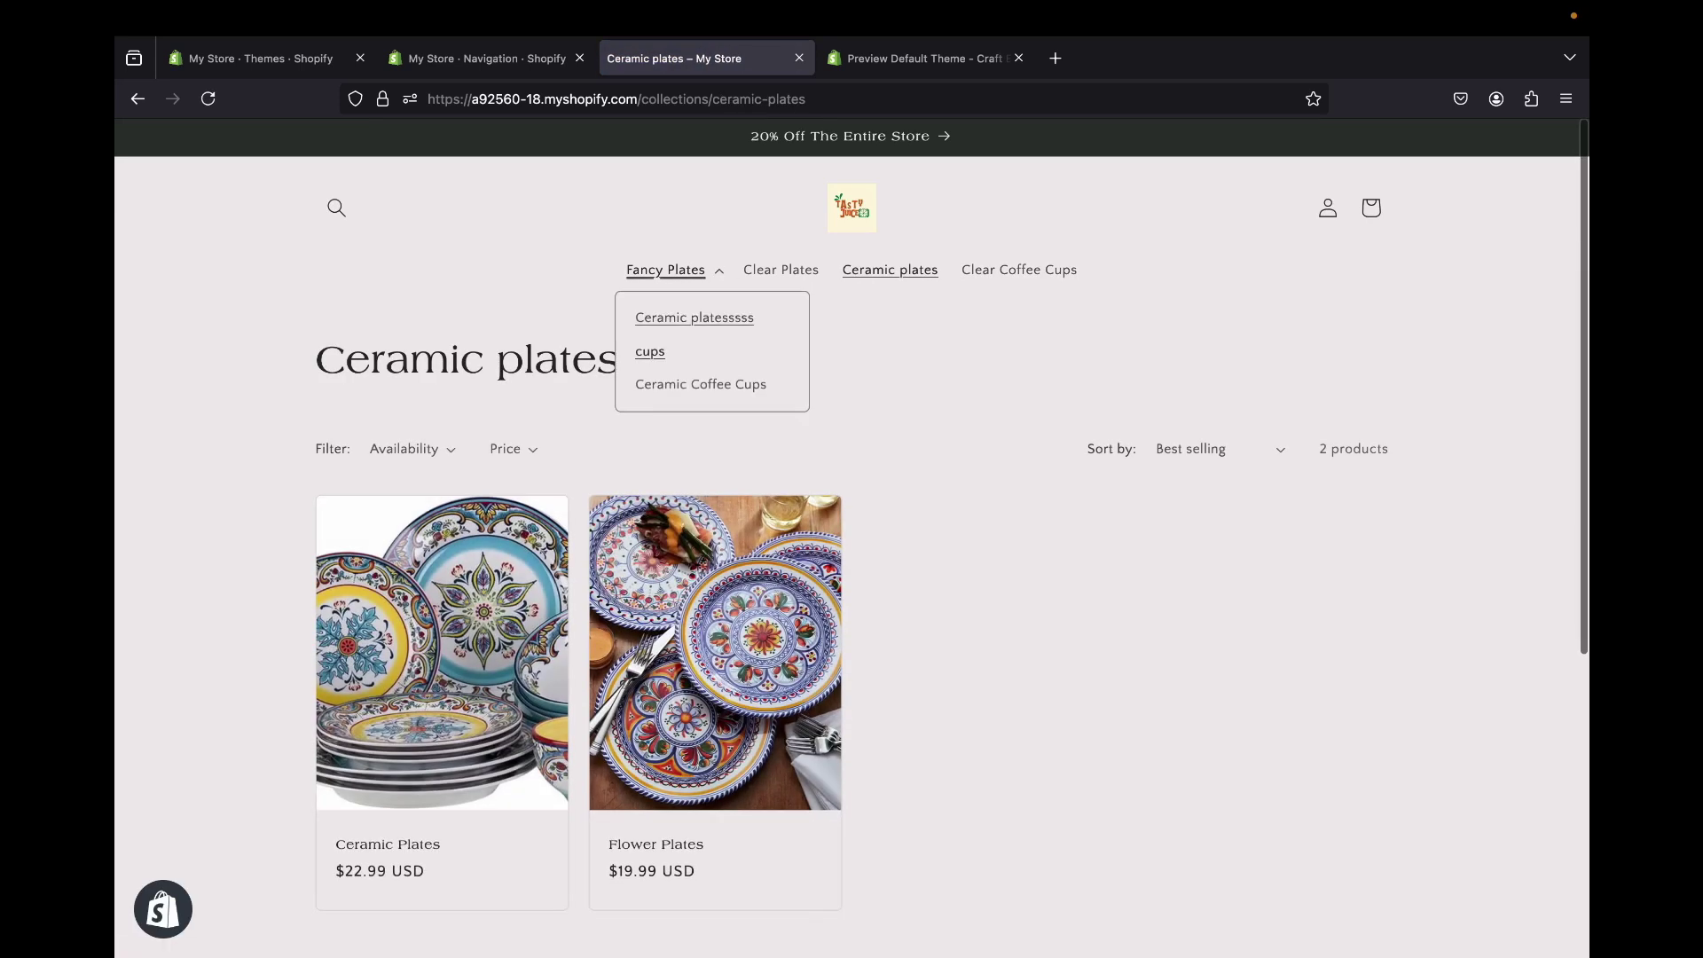
left_click(650, 351)
left_click(665, 270)
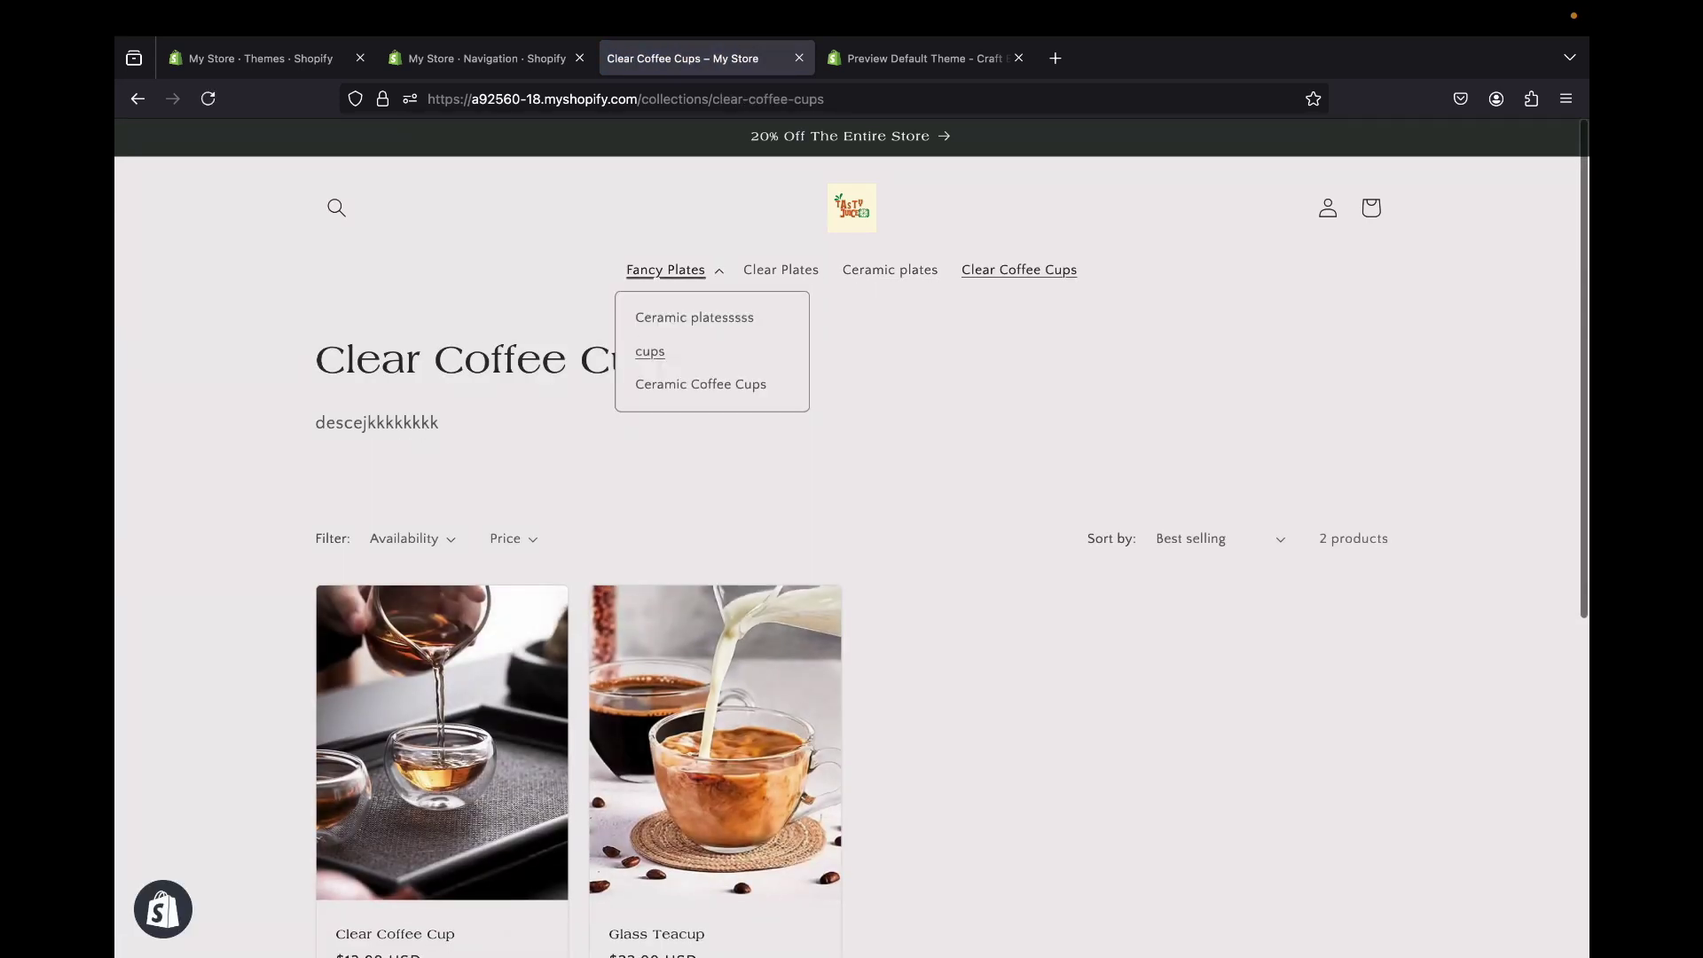
left_click(701, 384)
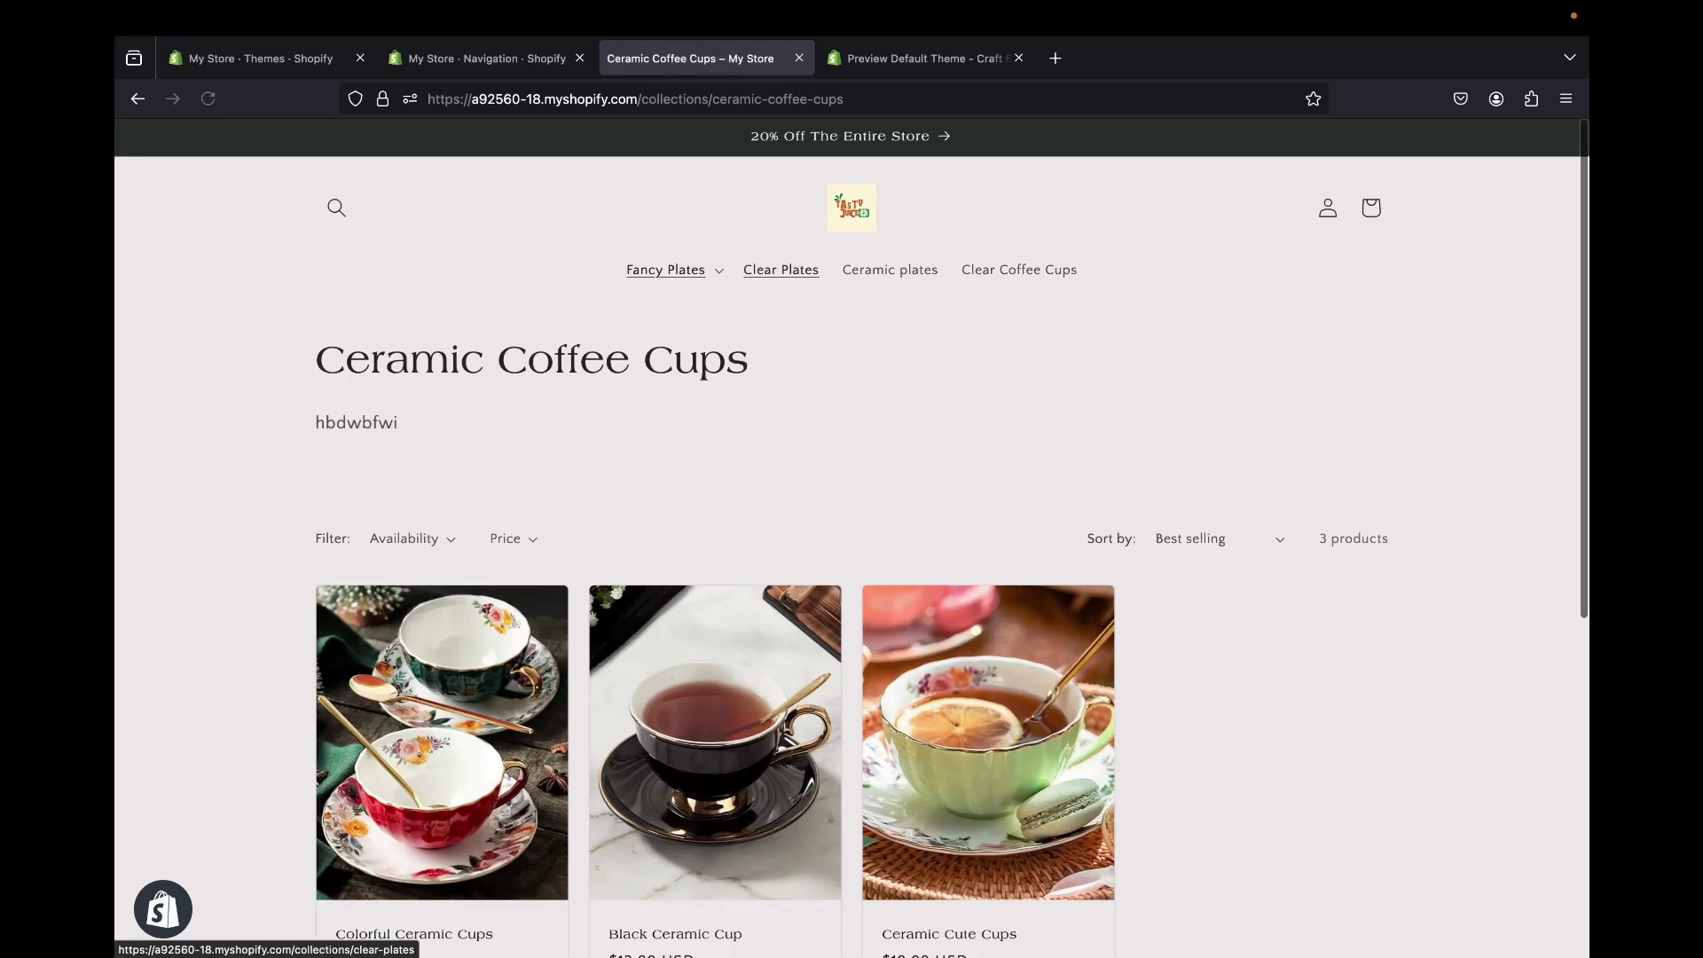
left_click(851, 208)
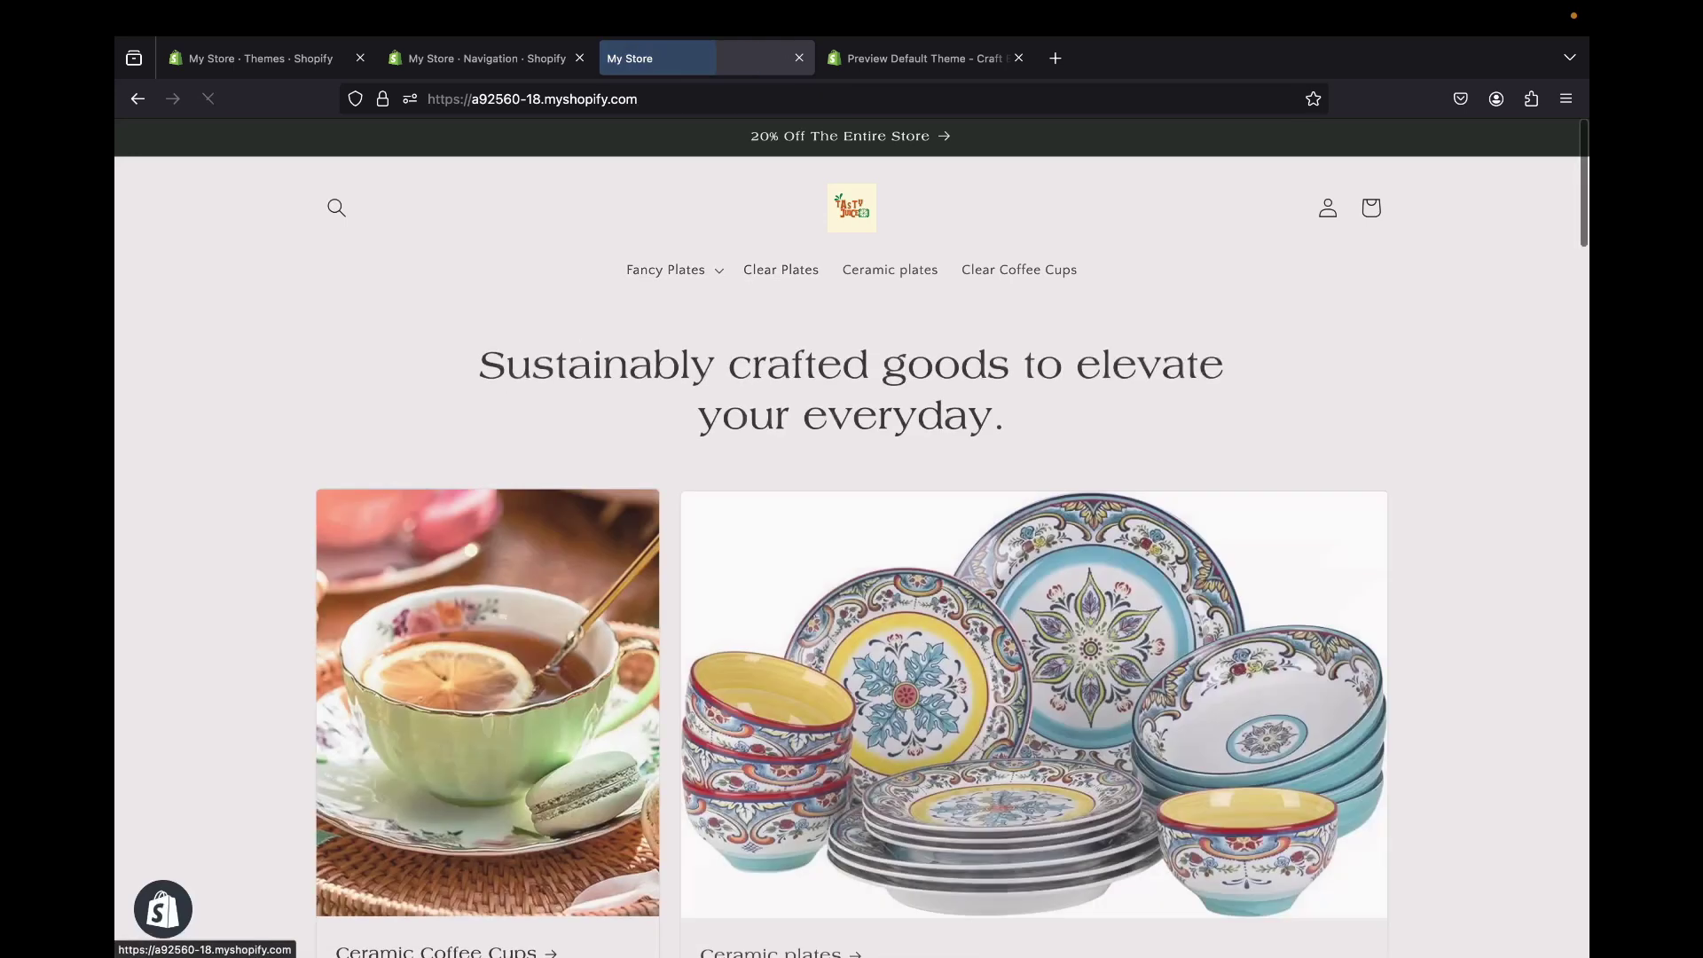
- Compare with the Craft preview's Bundles, Serveware, Glassware and Dinnerware header links and return to its home page
left_click(923, 58)
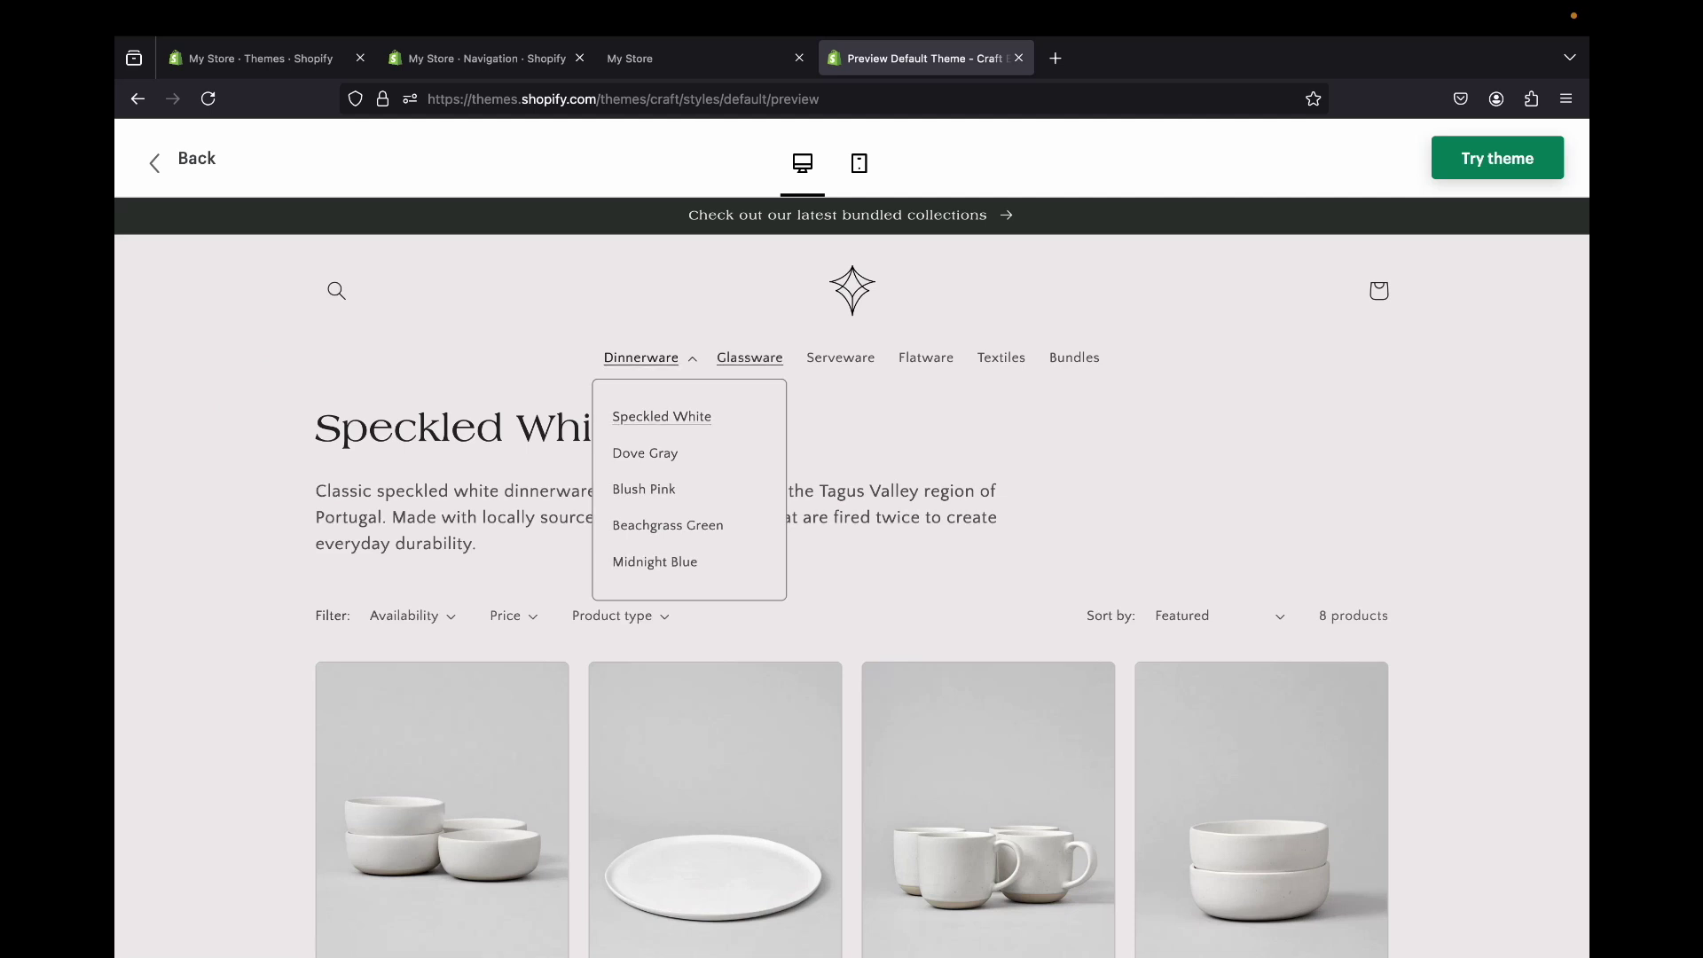
left_click(1075, 357)
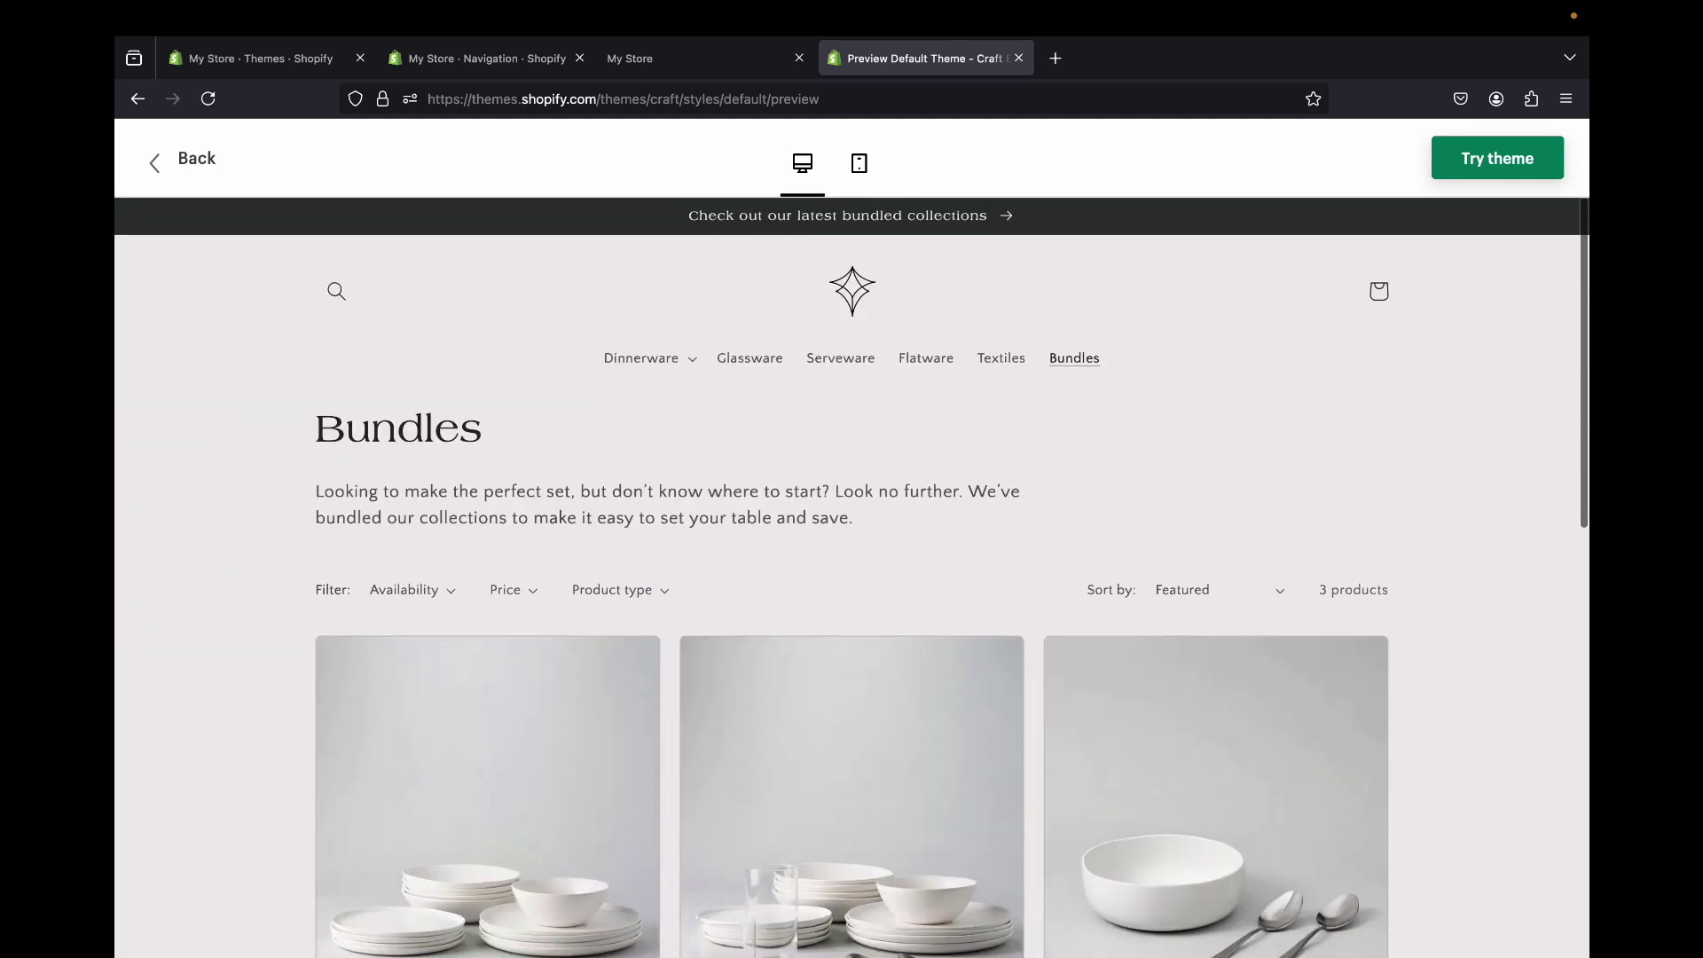
left_click(841, 358)
left_click(750, 357)
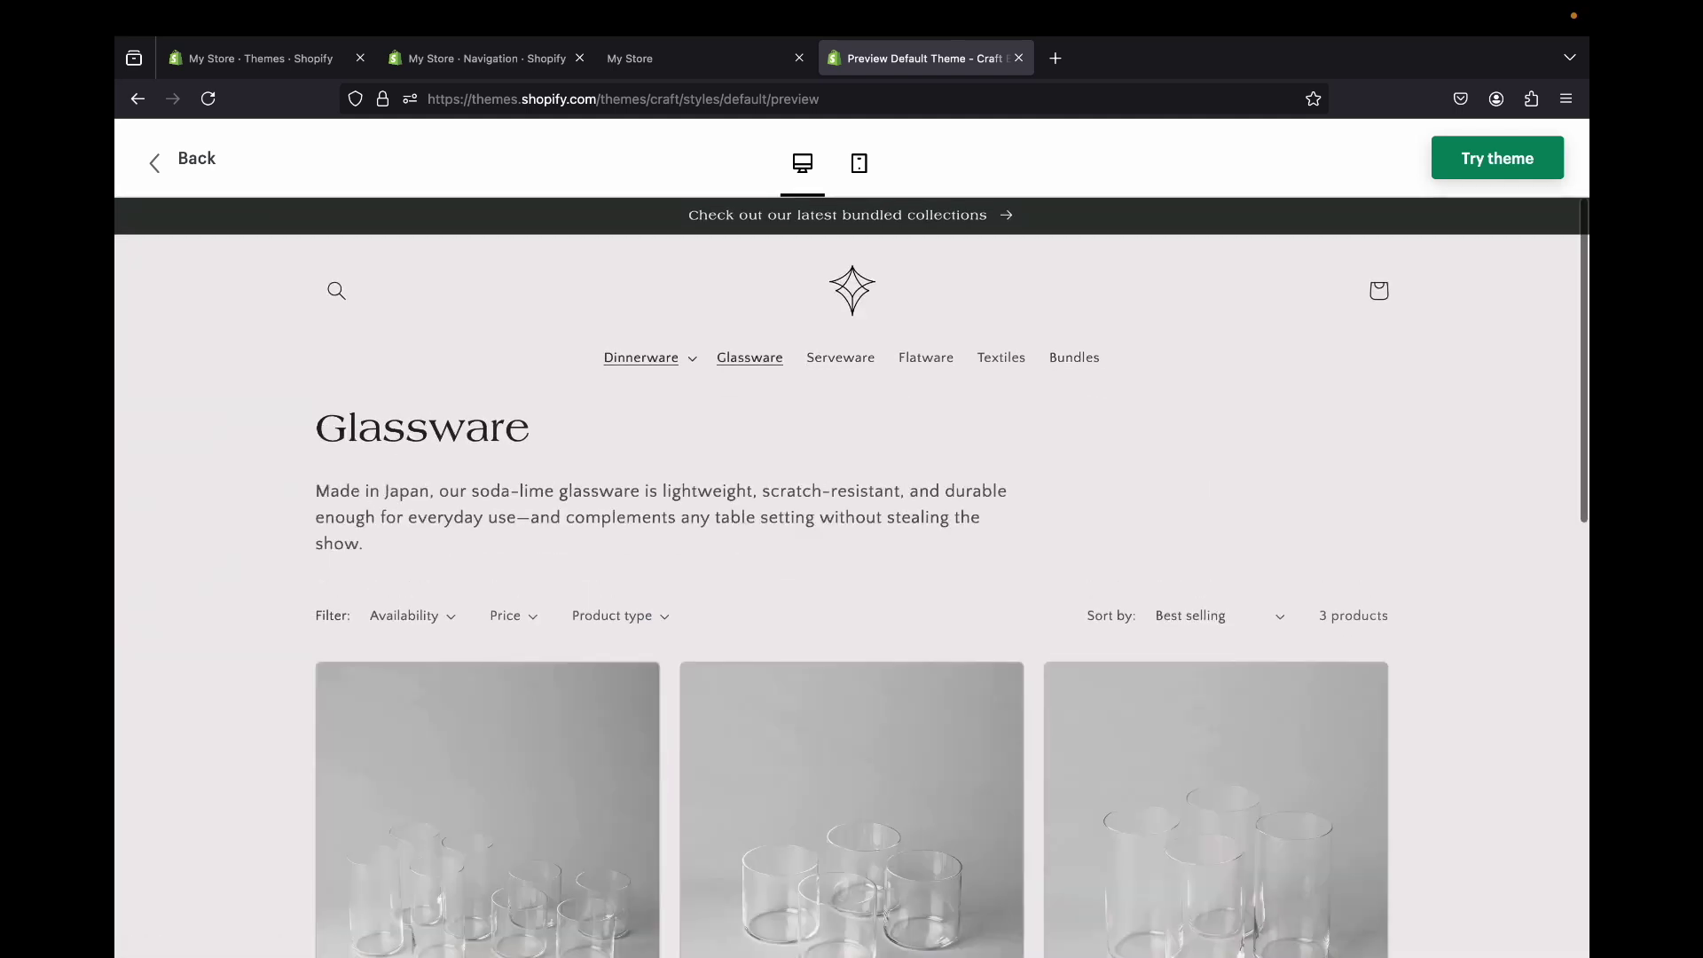
left_click(641, 357)
left_click(852, 291)
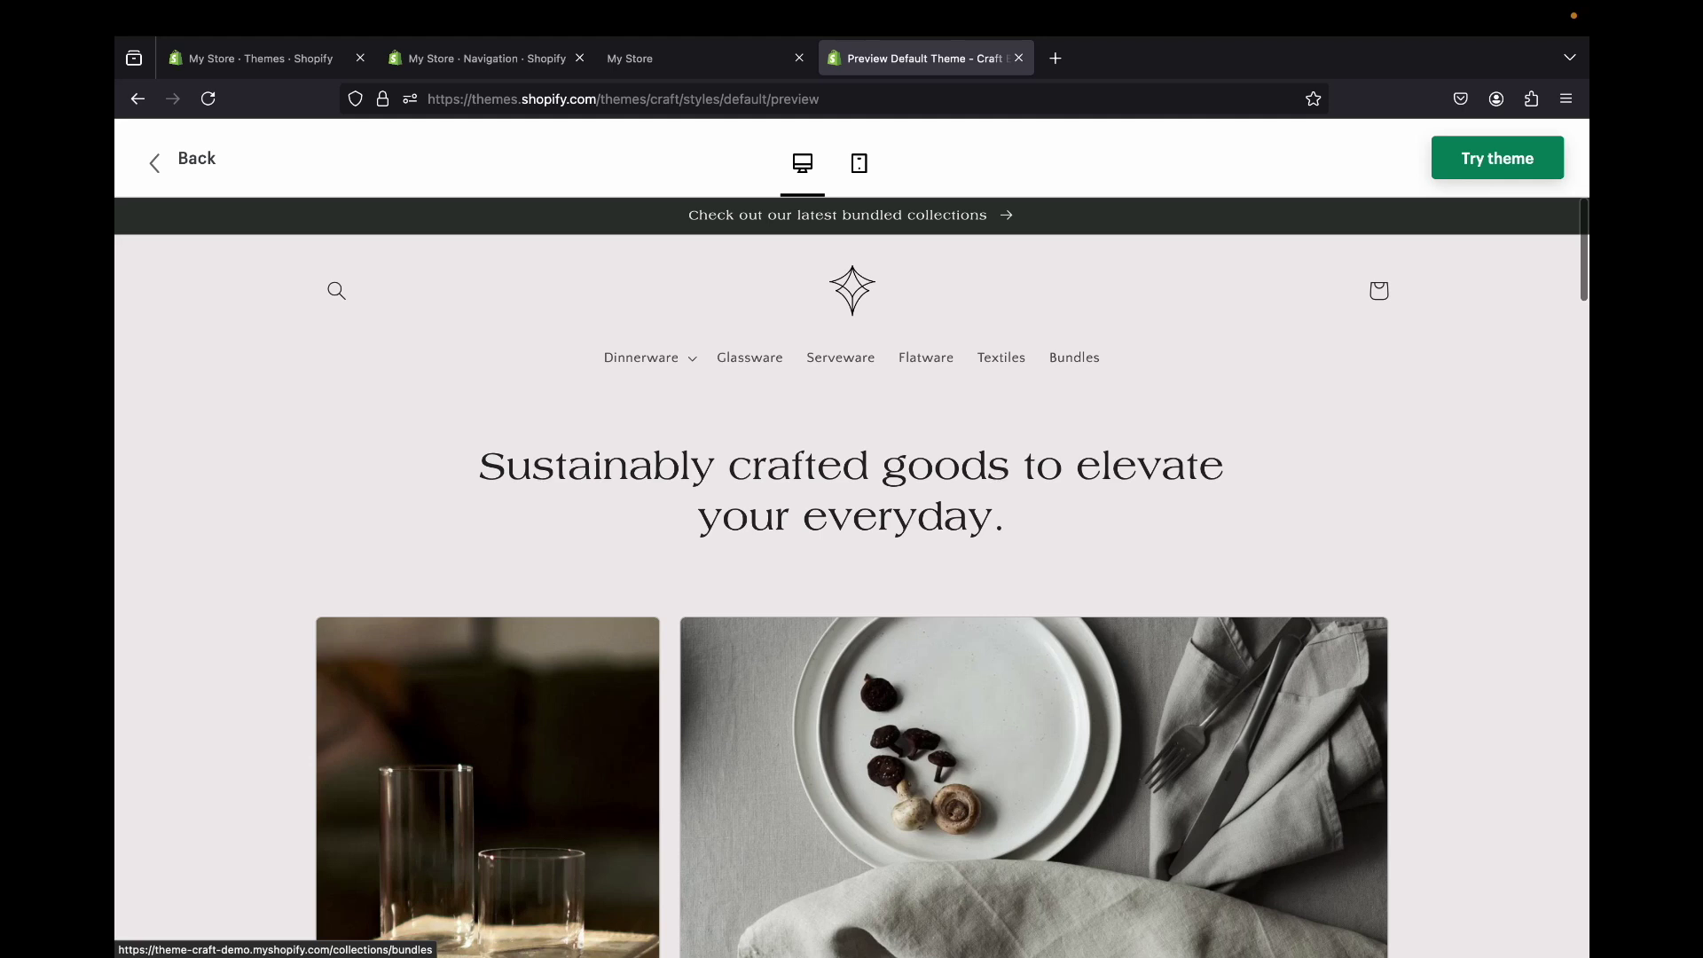
- Review the Bundles collection page layout in the Craft preview
left_click(1074, 358)
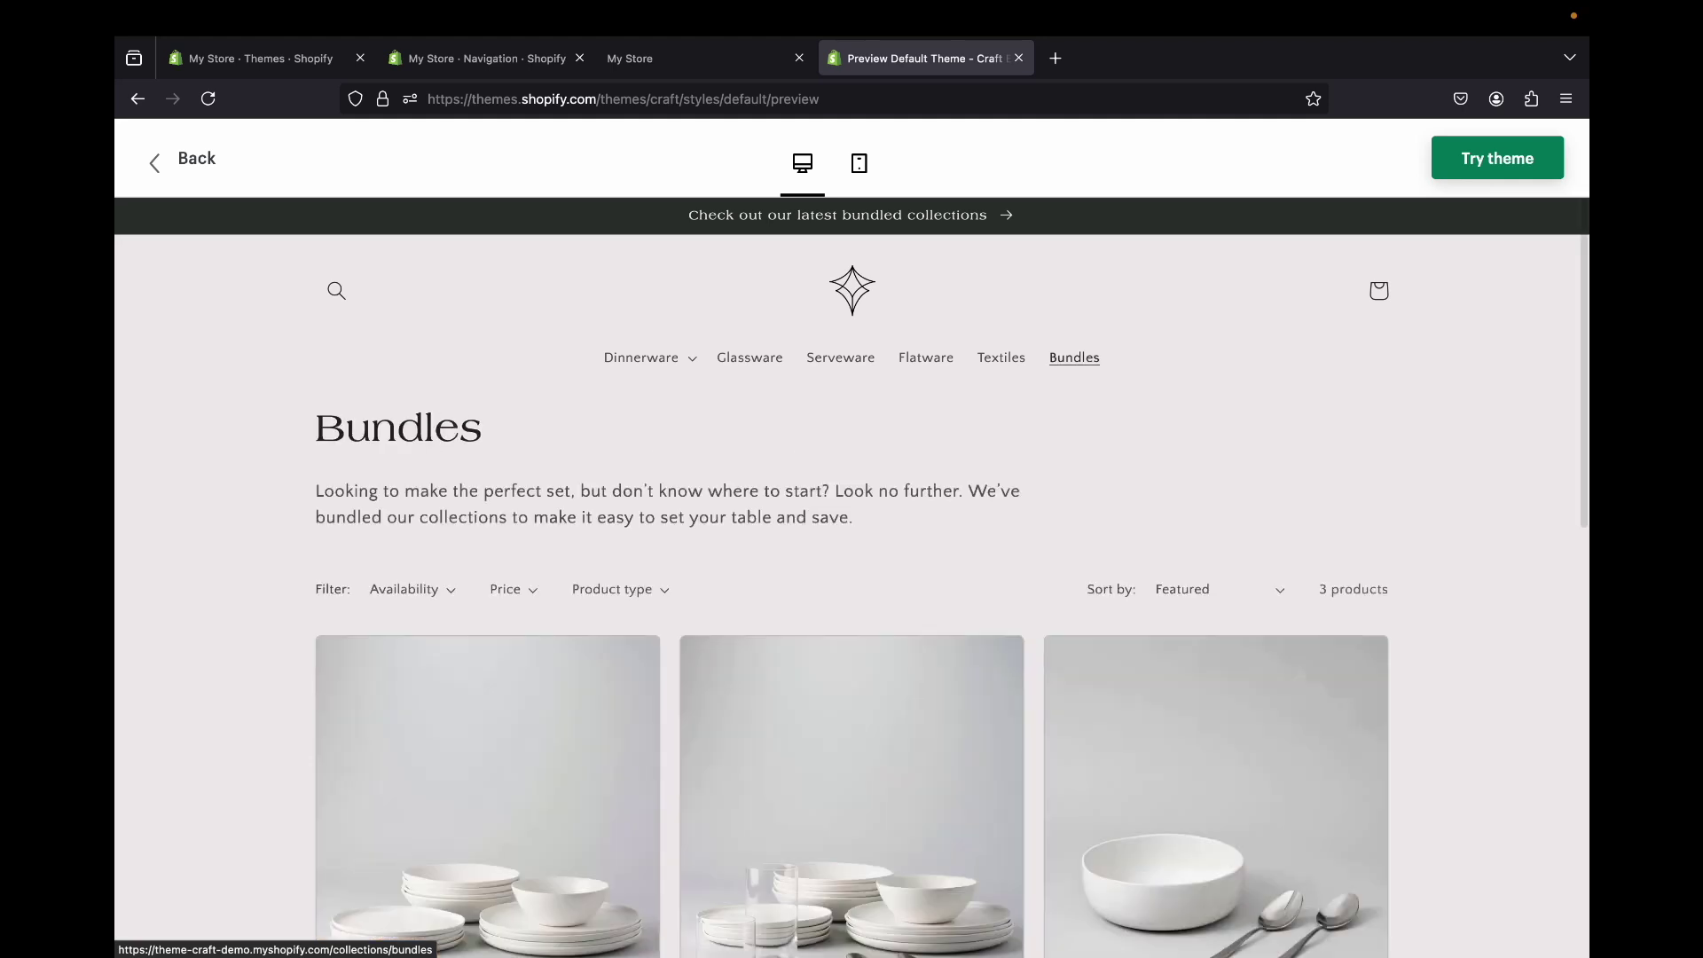
scroll(906, 720, "down", 10)
scroll(906, 720, "up", 8)
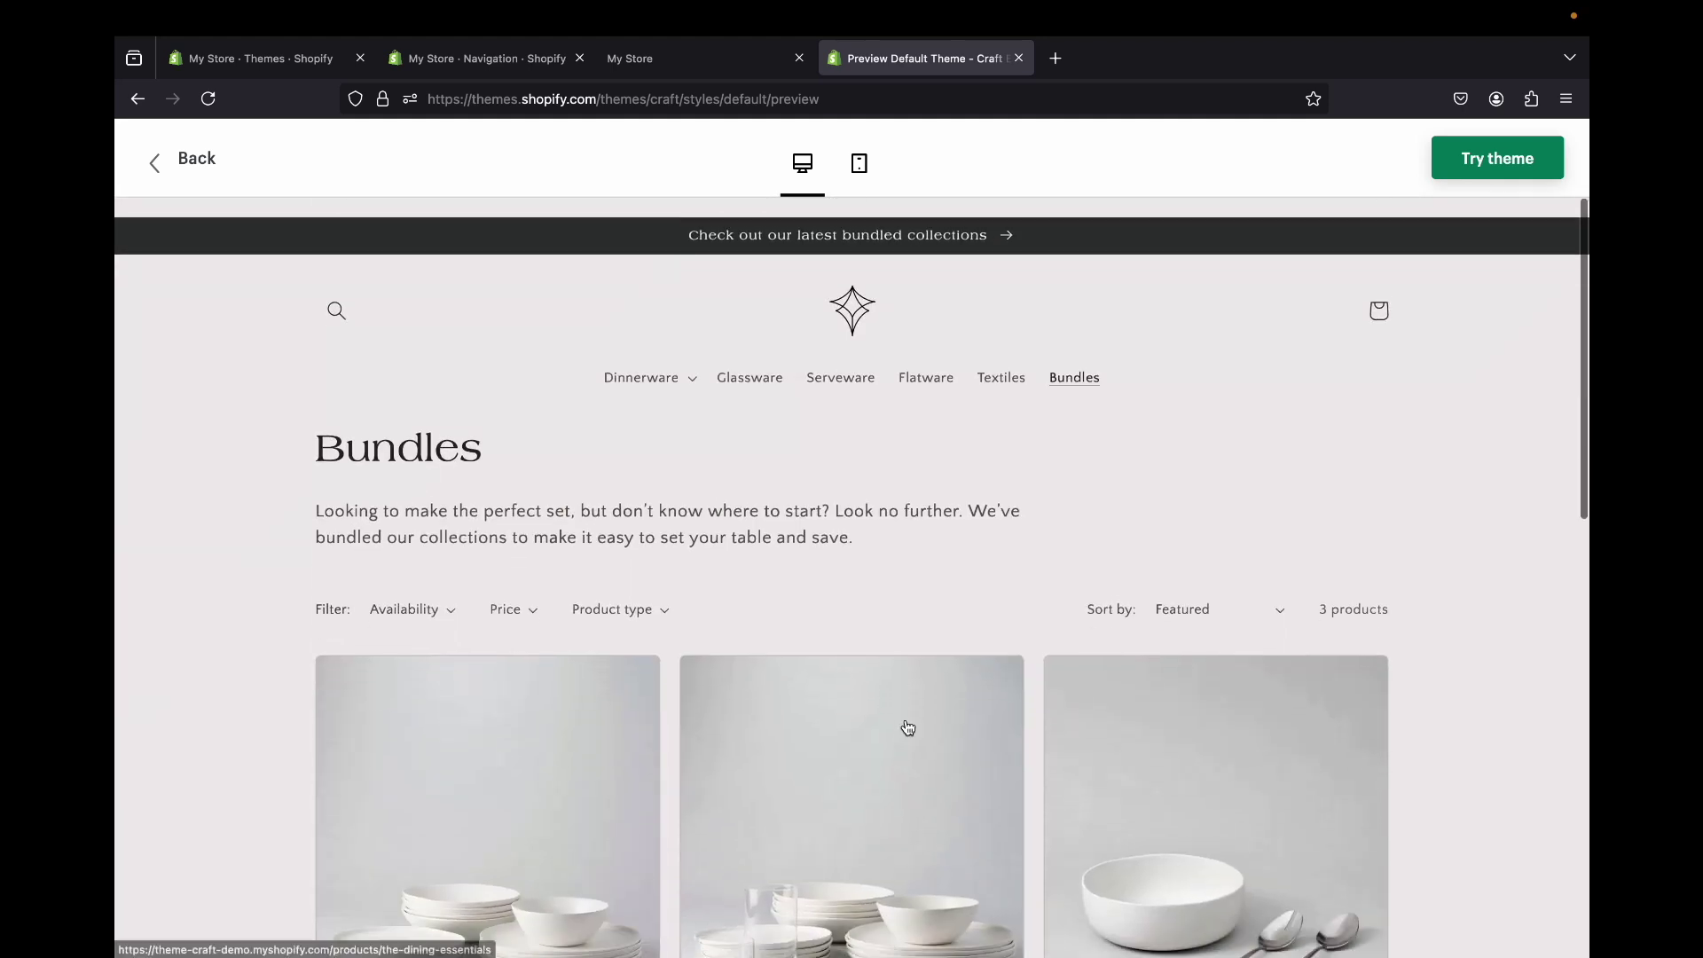
scroll(906, 722, "down", 5)
scroll(905, 723, "up", 6)
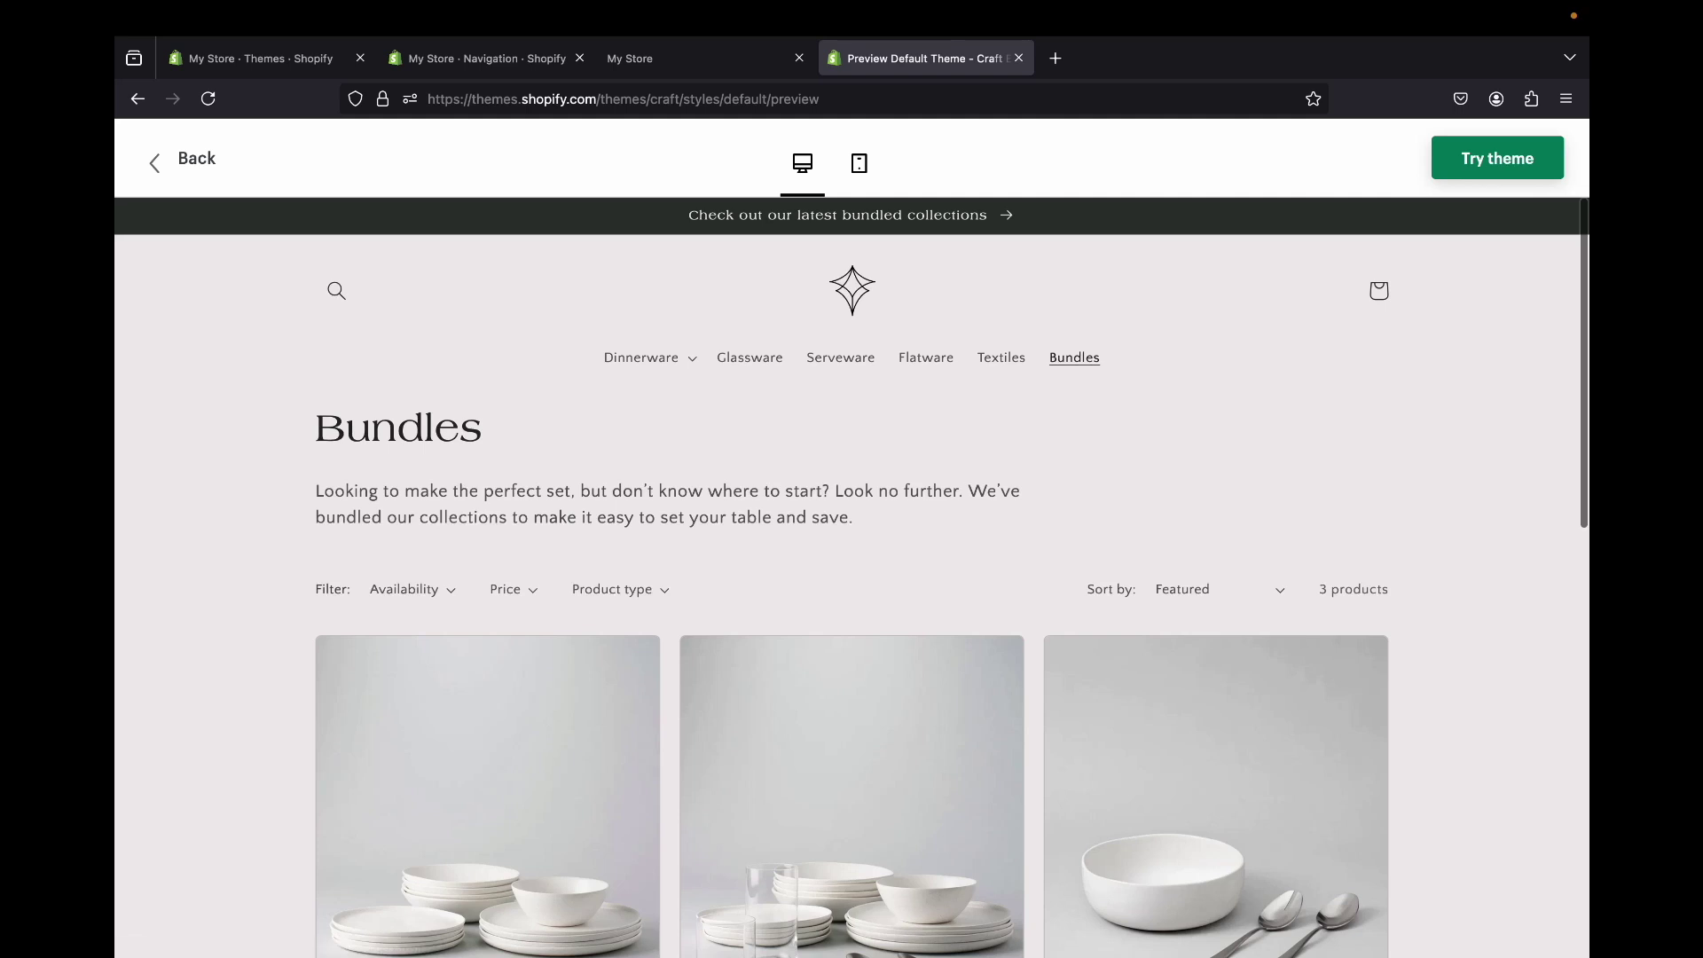
- Open the store's Ceramic Coffee Cups collection from its home page and review the Colorful Ceramic Cups product page
left_click(699, 58)
left_click(442, 613)
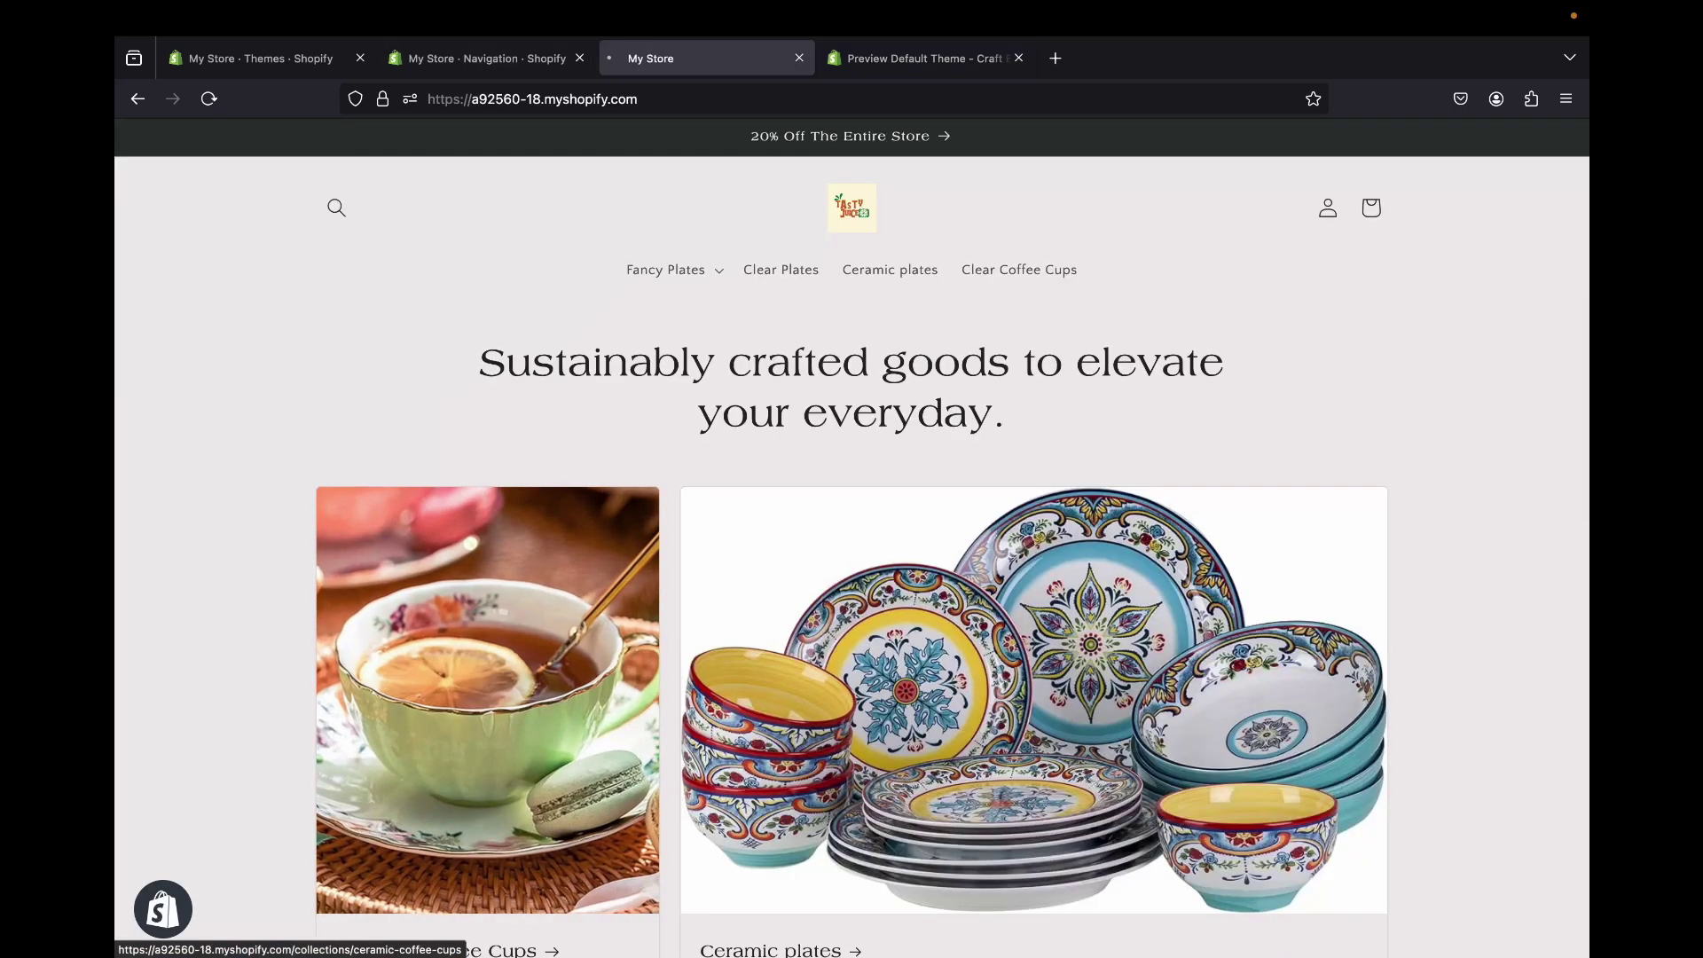
scroll(442, 613, "down", 4)
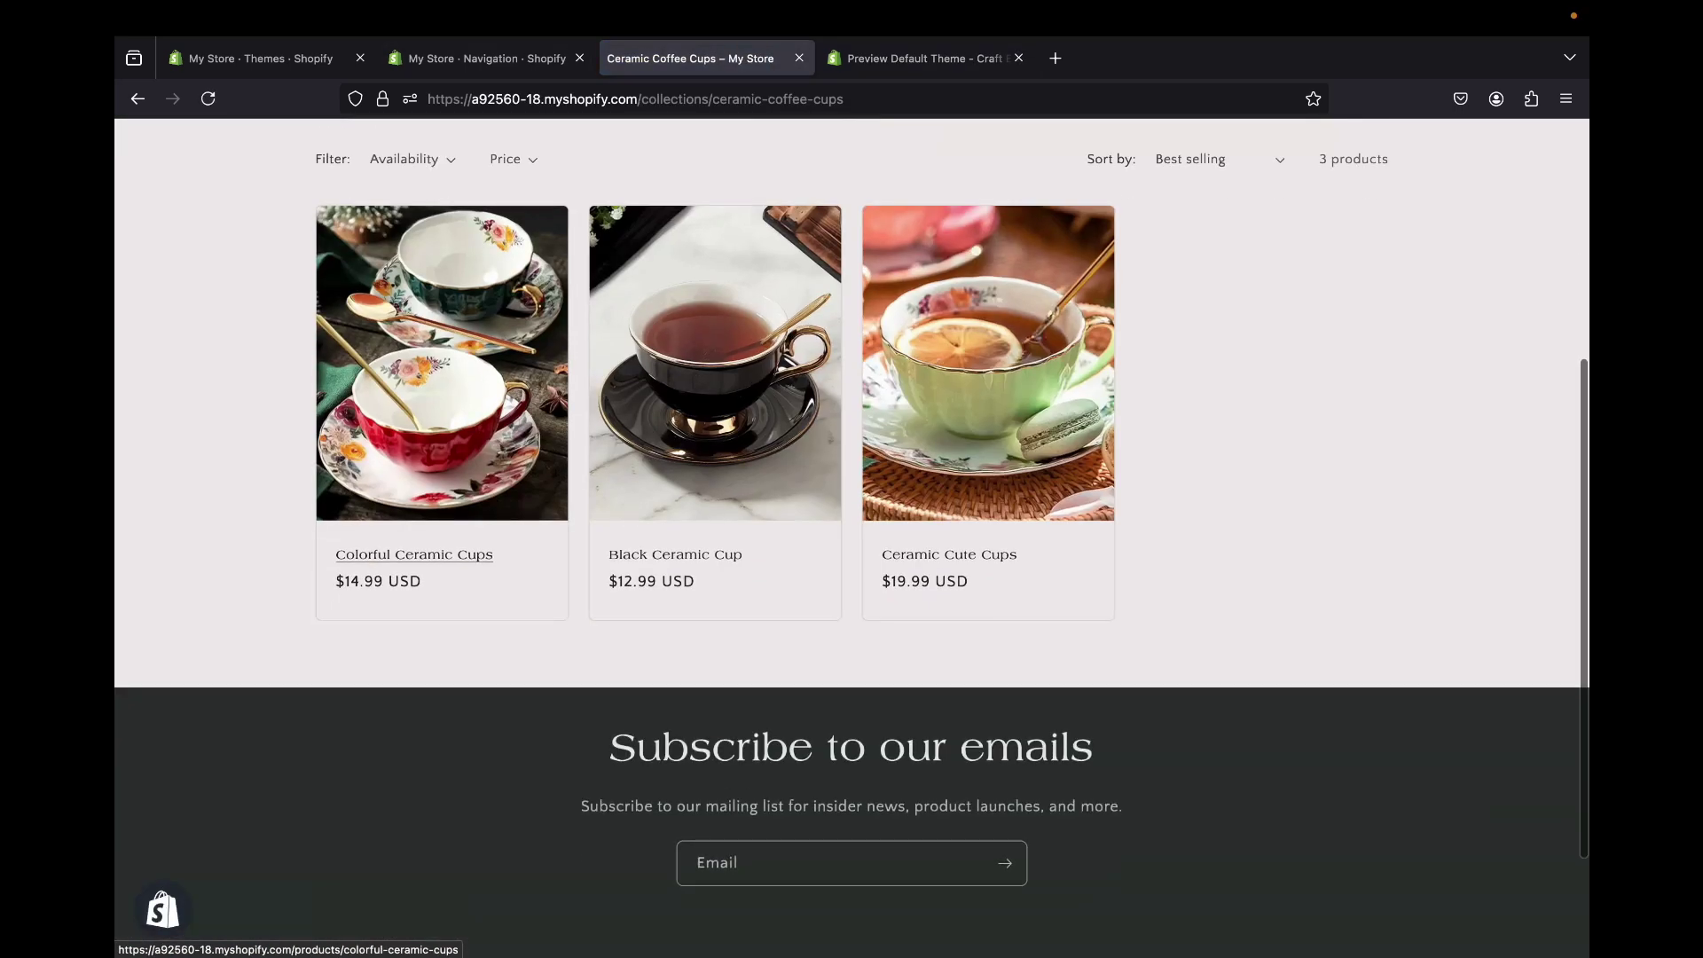
left_click(415, 555)
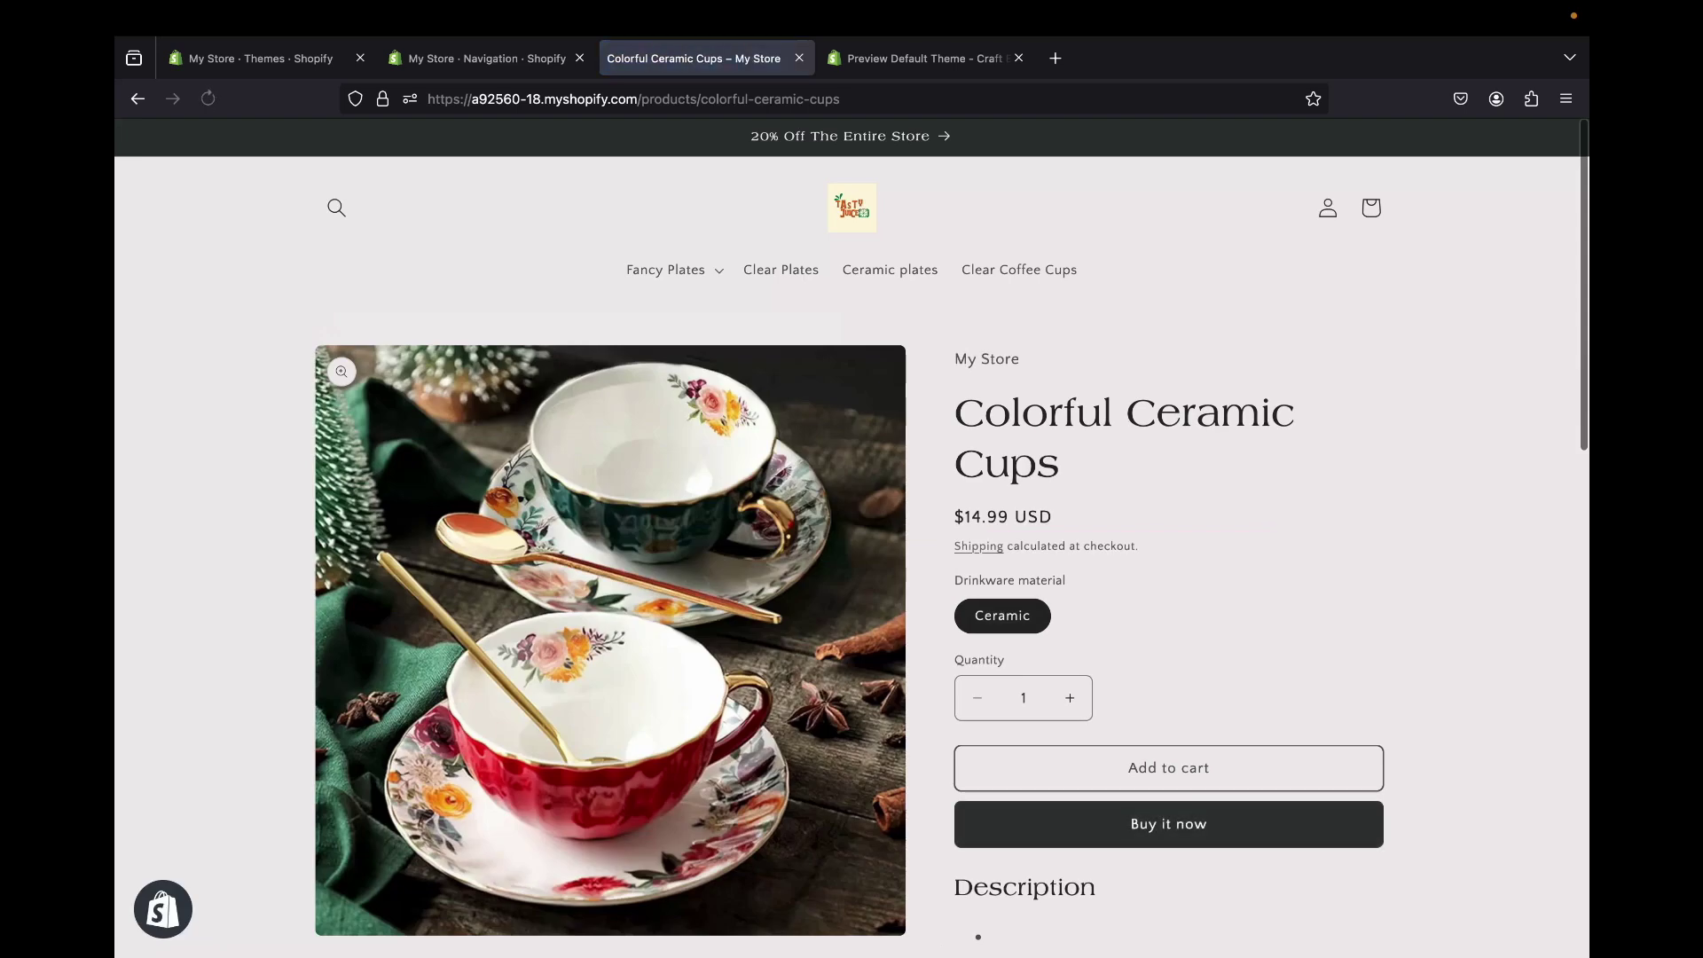
scroll(676, 839, "down", 8)
scroll(676, 839, "up", 5)
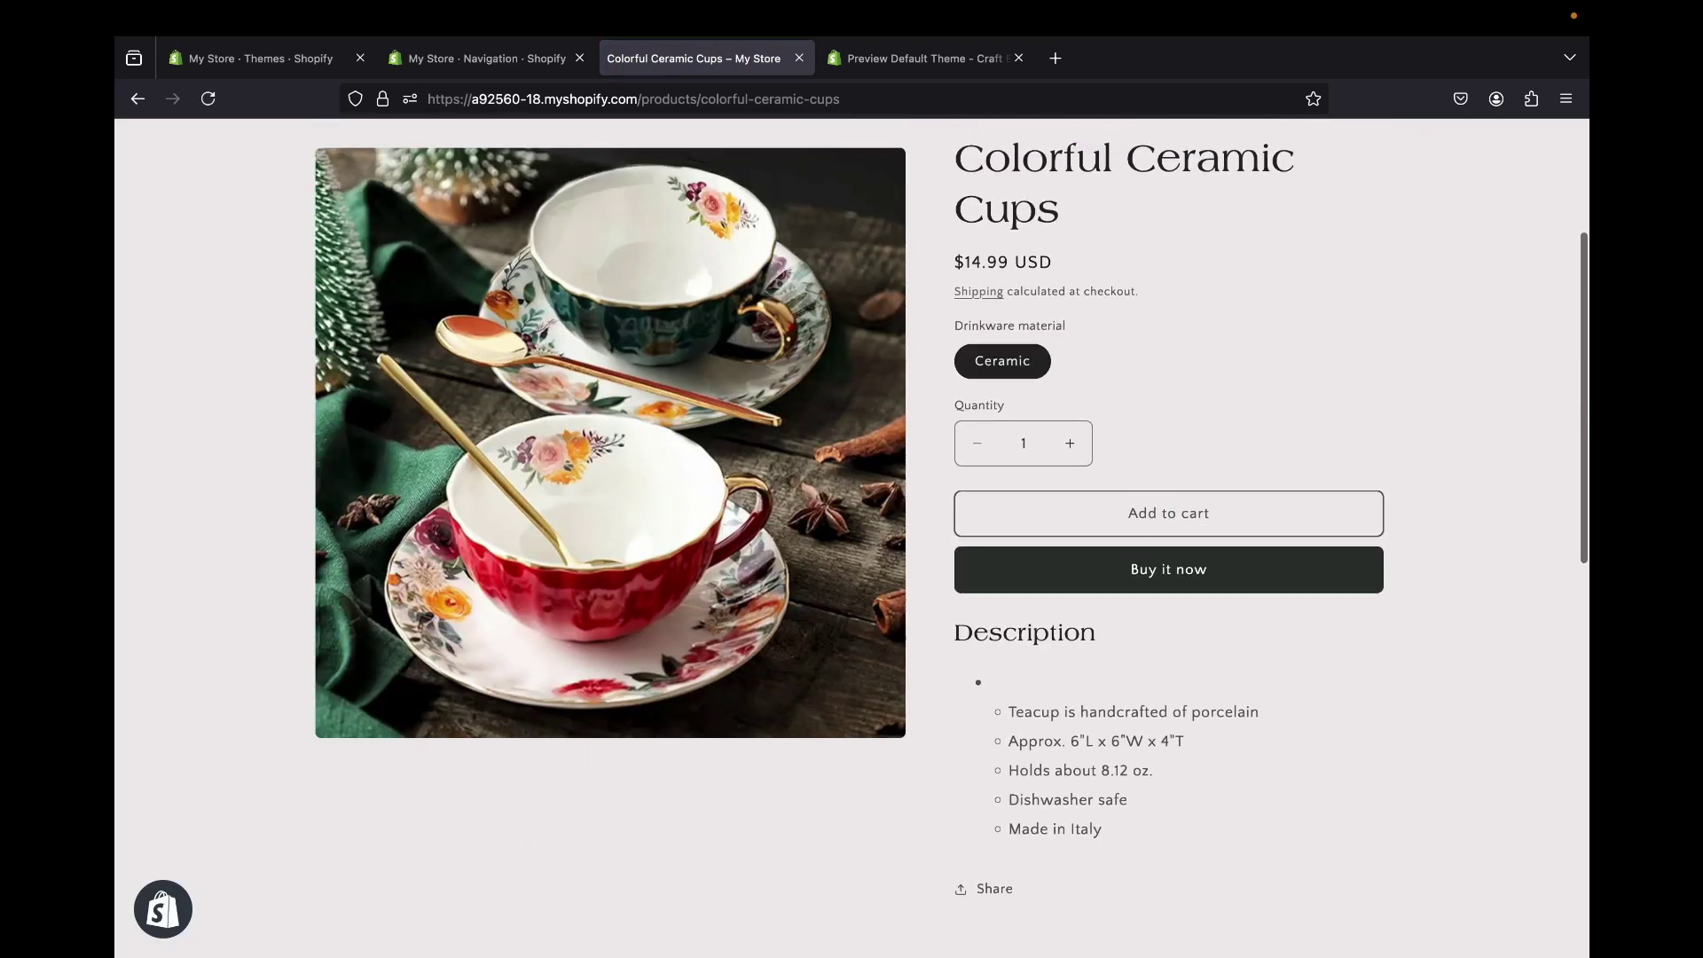
scroll(852, 537, "up", 1)
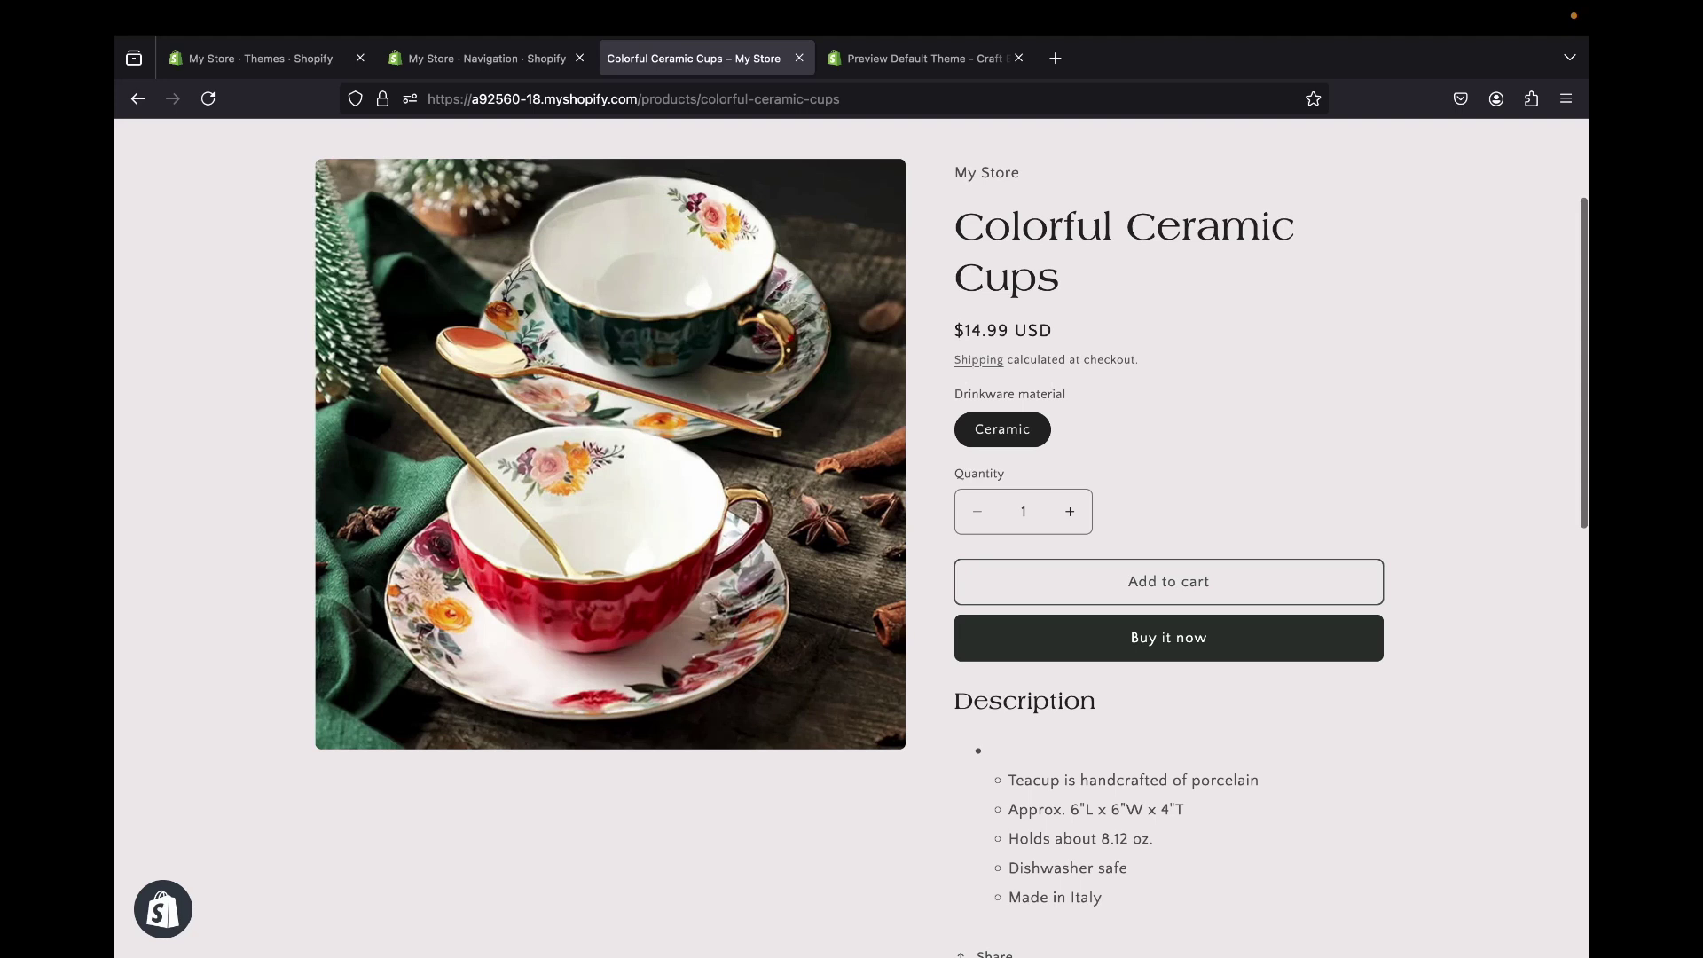
scroll(852, 532, "down", 3)
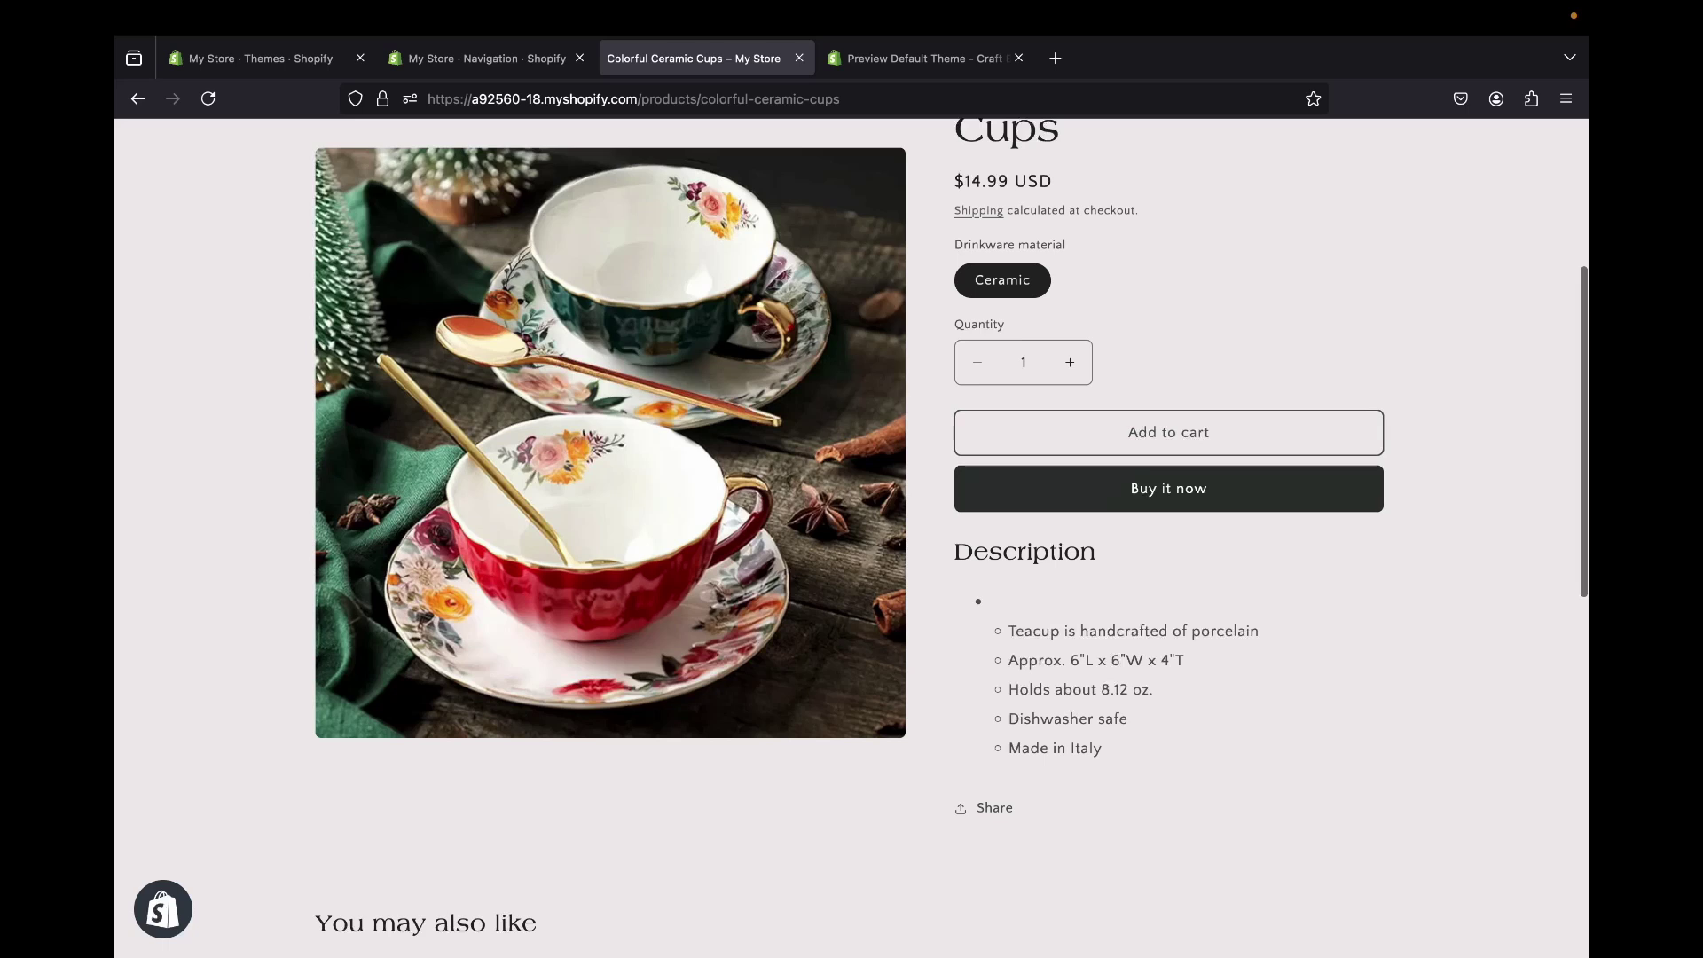
scroll(852, 533, "down", 5)
scroll(852, 533, "up", 10)
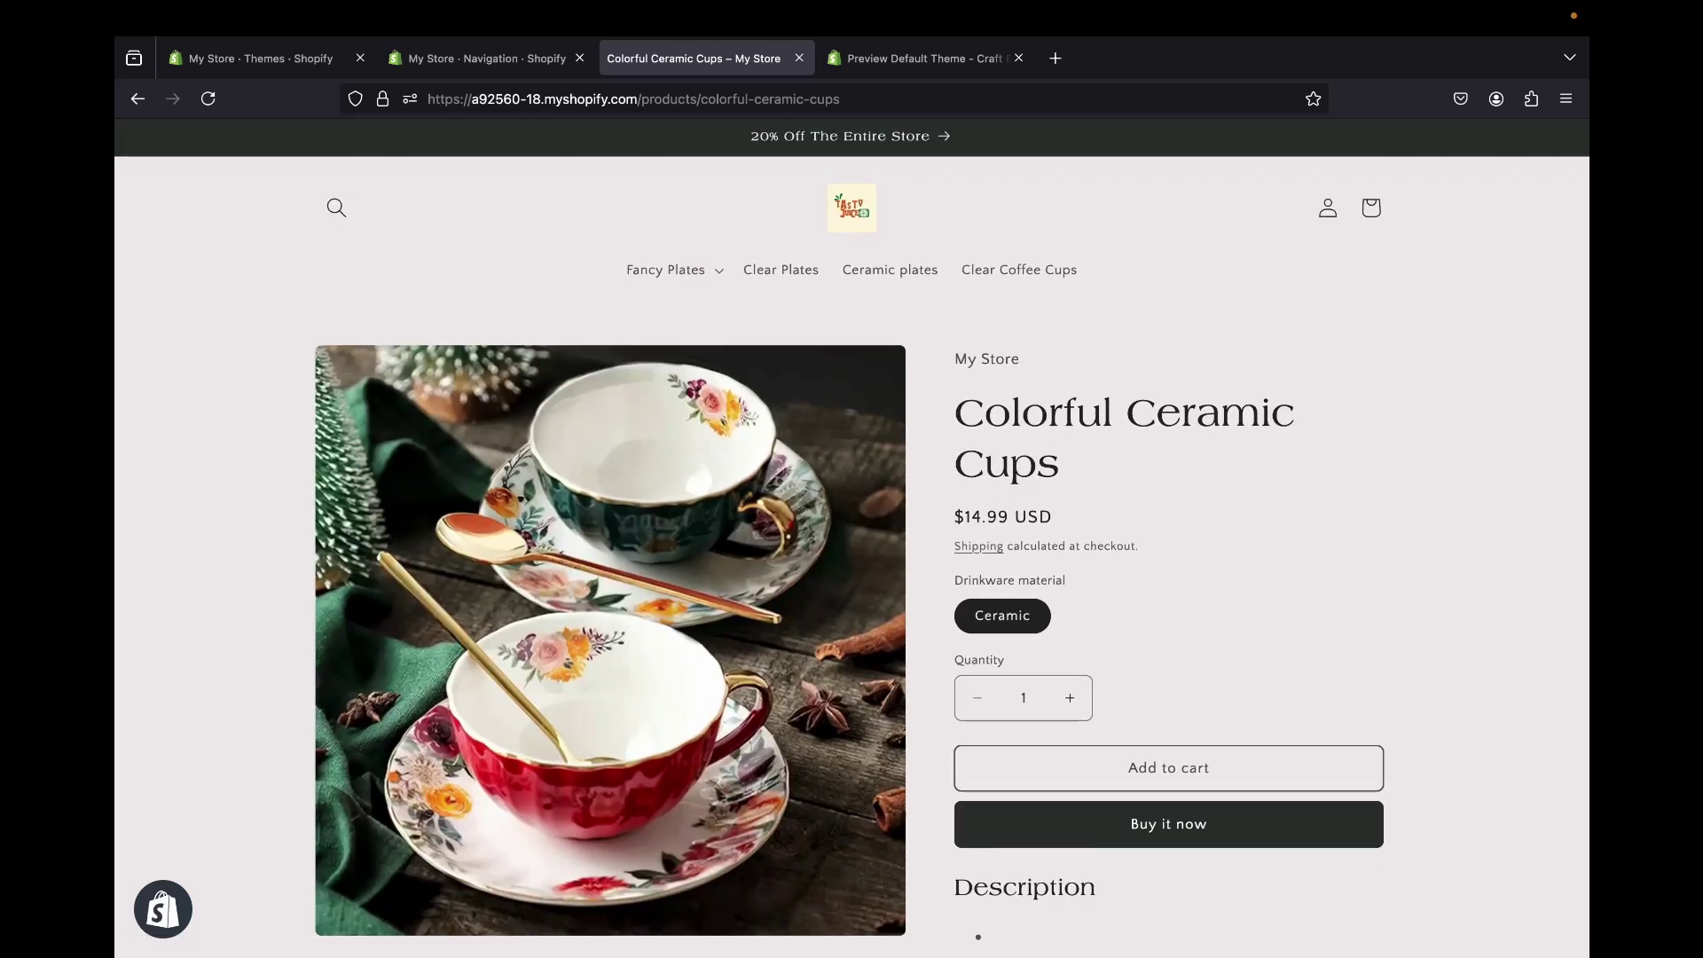
- Return to the Shopify admin home and open the Policies page in the store settings
left_click(486, 57)
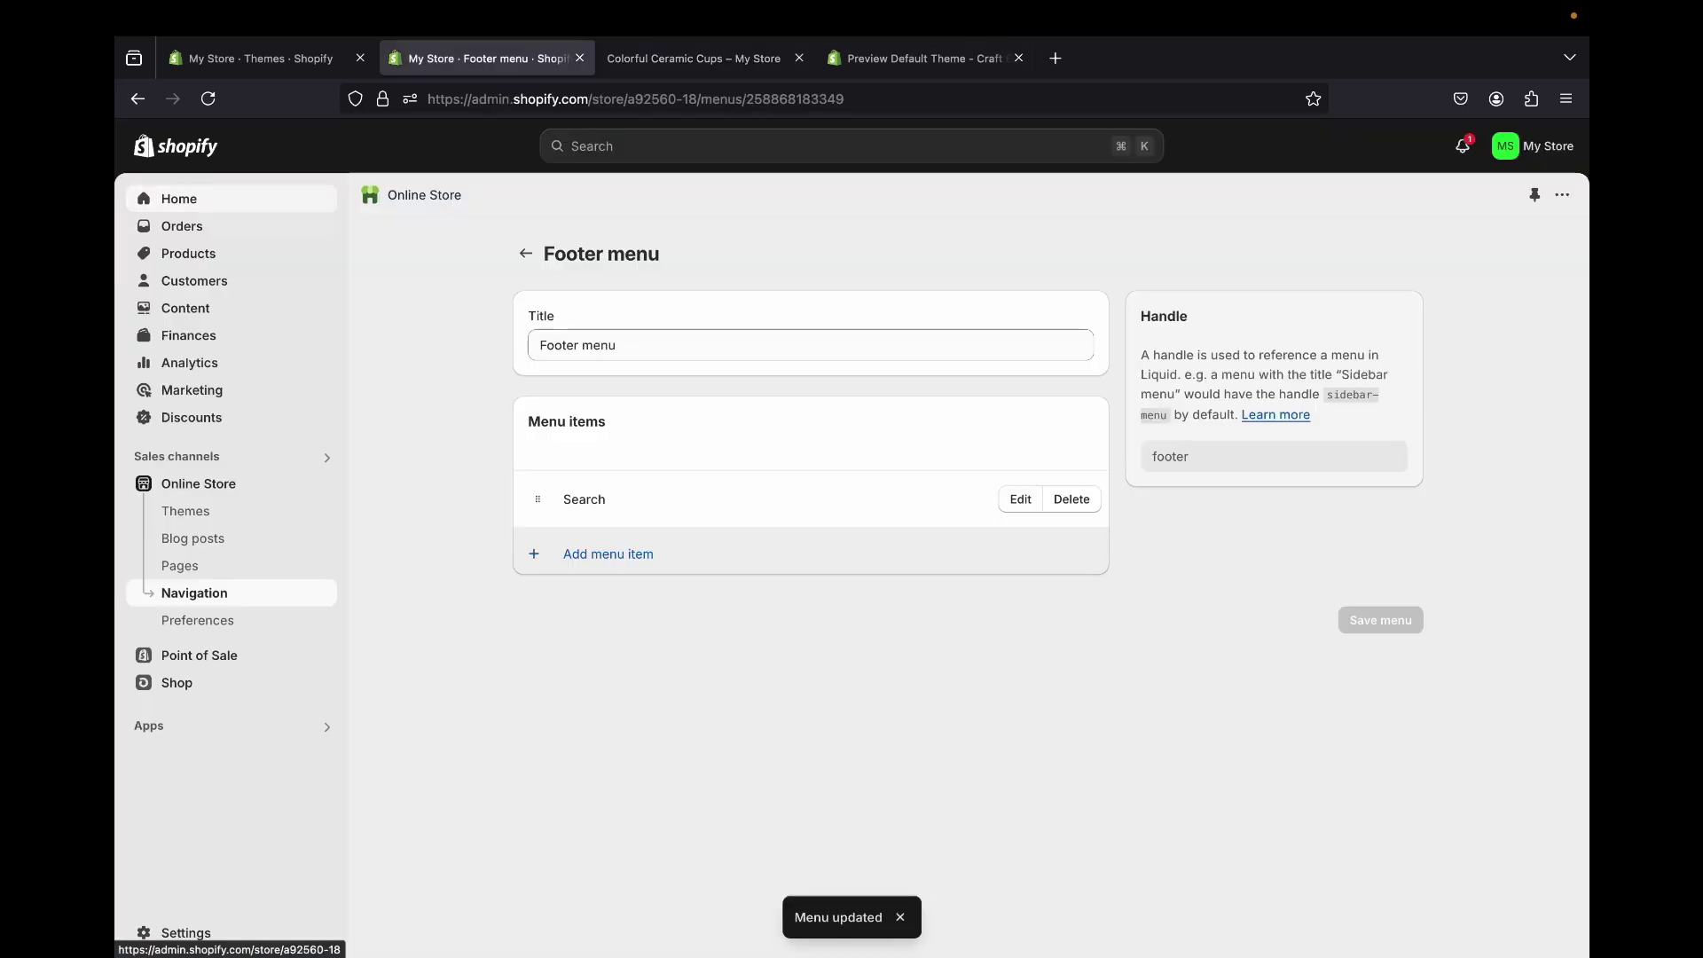
left_click(179, 198)
left_click(693, 57)
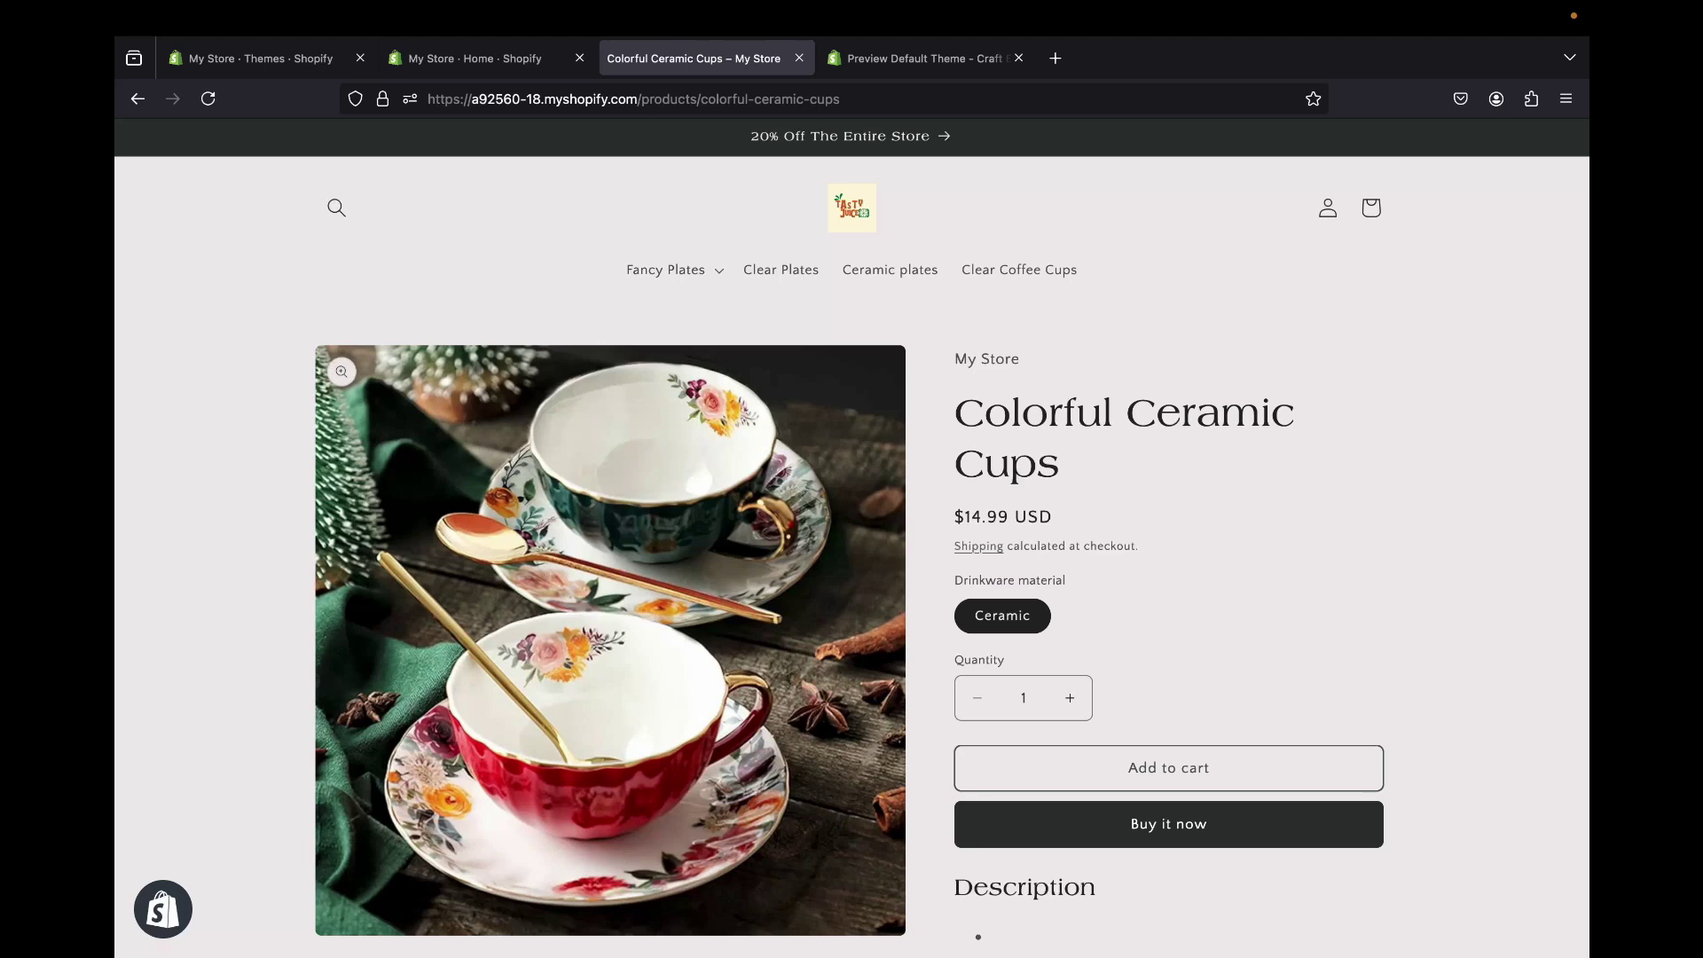
key("ctrl+shift+Tab")
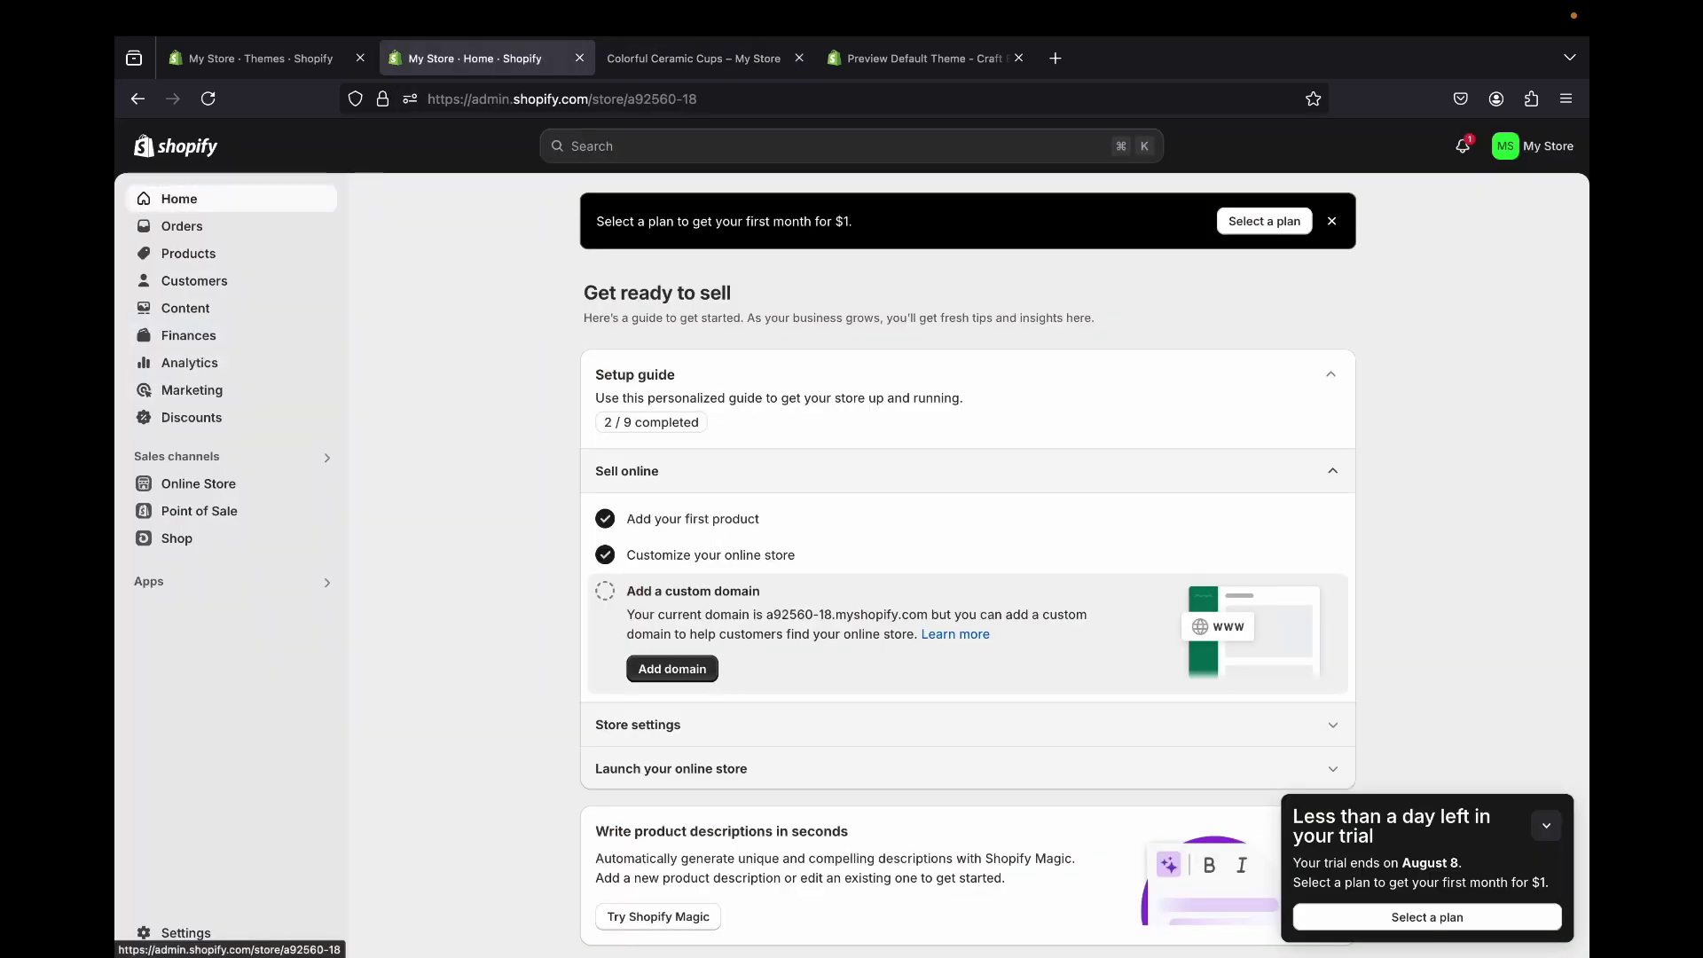
left_click(185, 932)
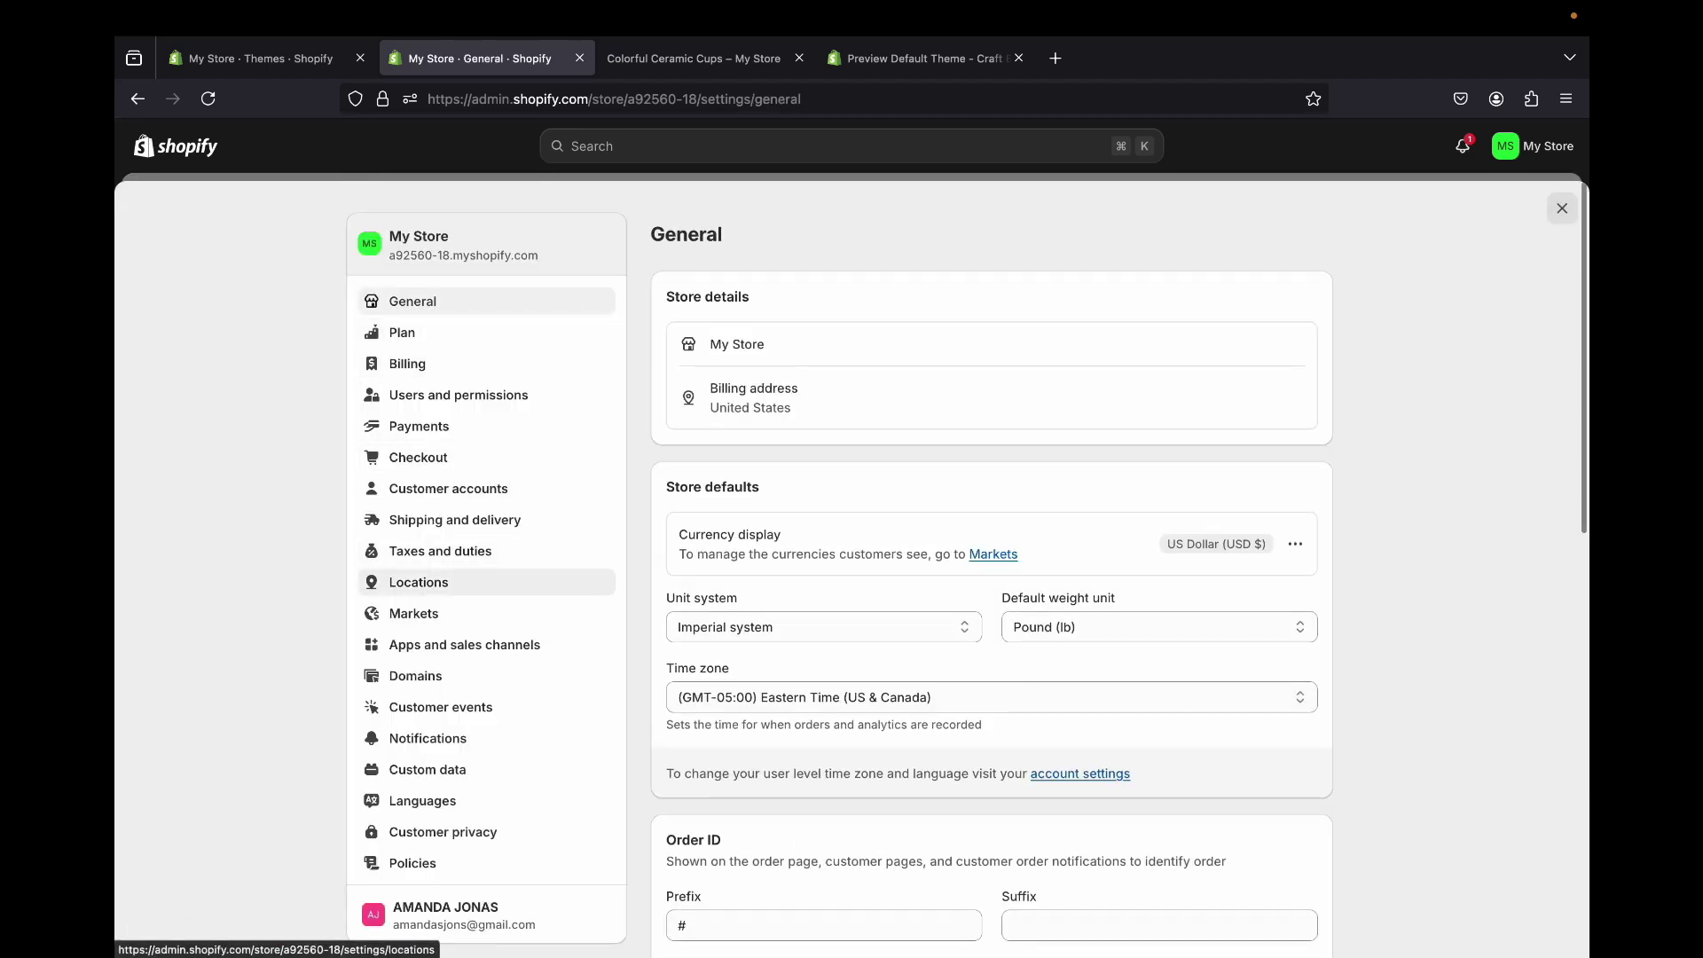
scroll(417, 666, "down", 2)
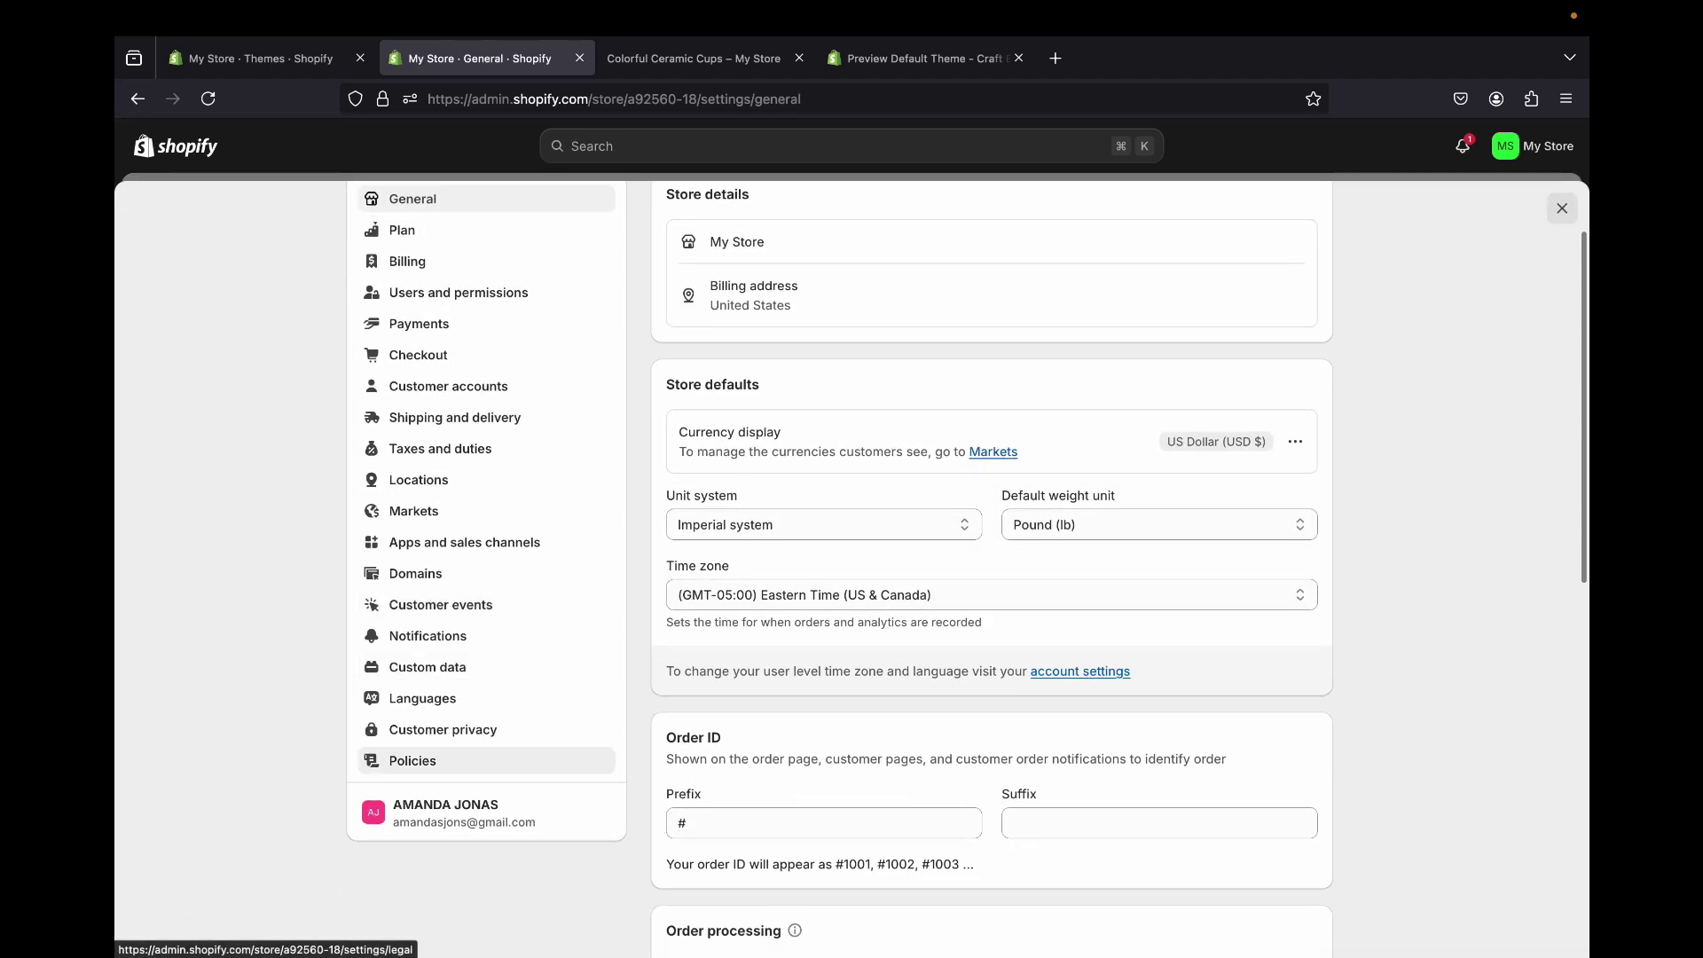
left_click(413, 760)
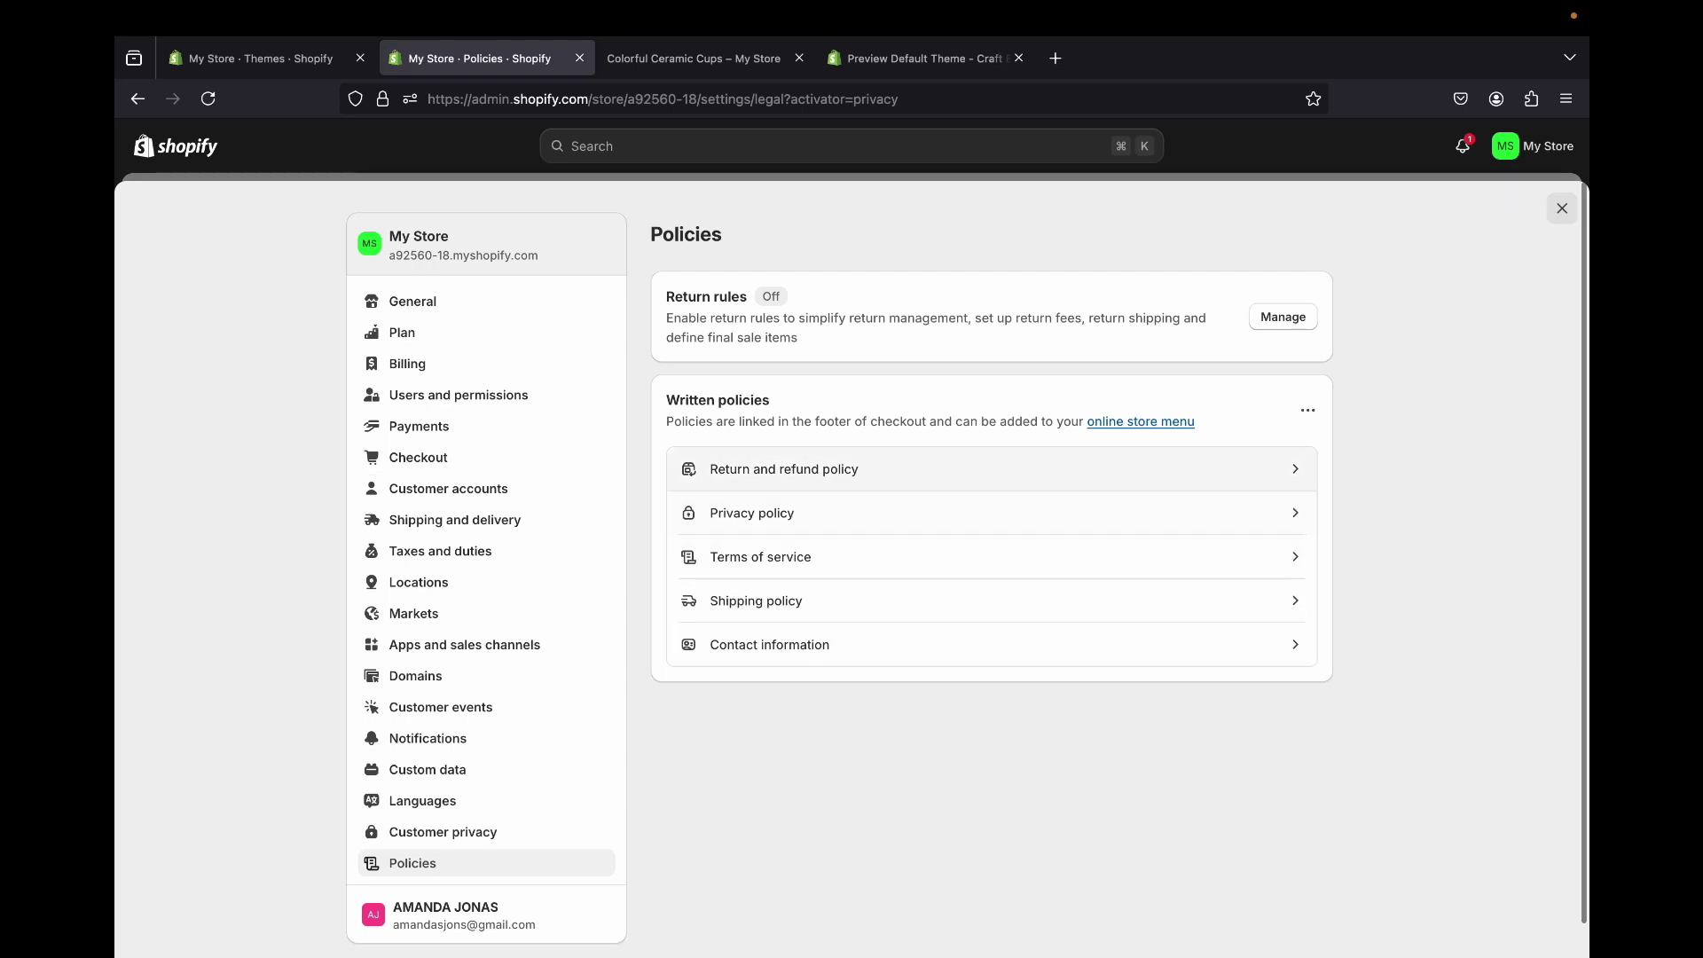
- Review the full text of the Return and refund policy and close it without changes
left_click(784, 469)
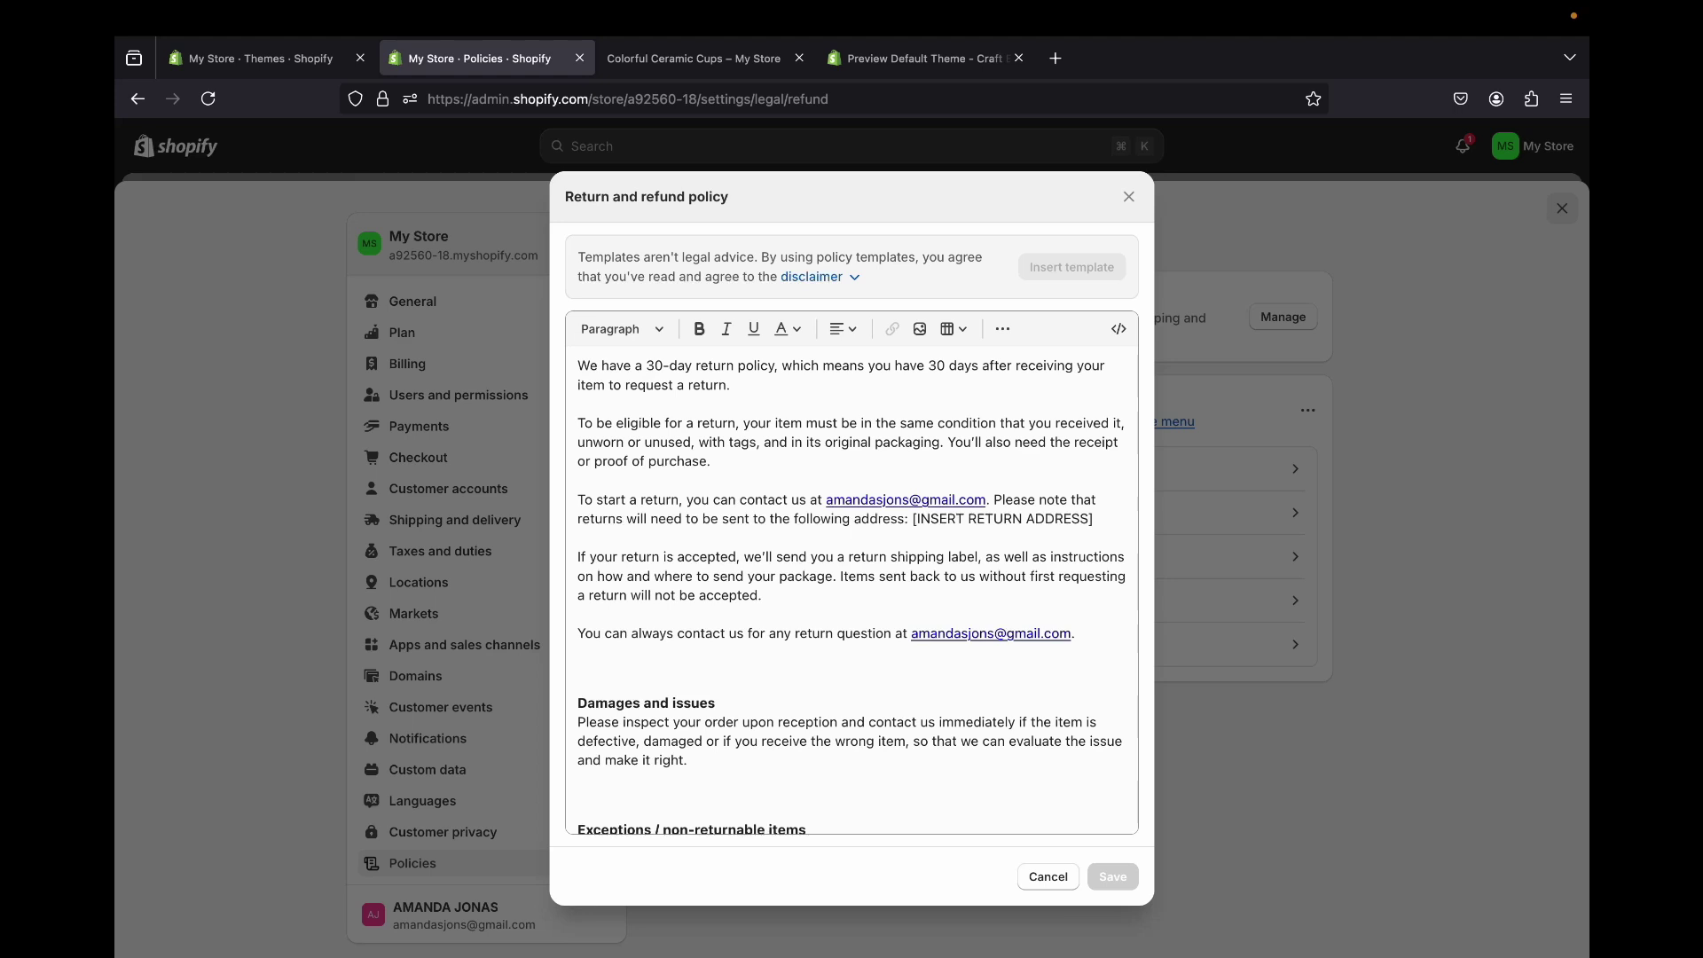
scroll(852, 590, "down", 10)
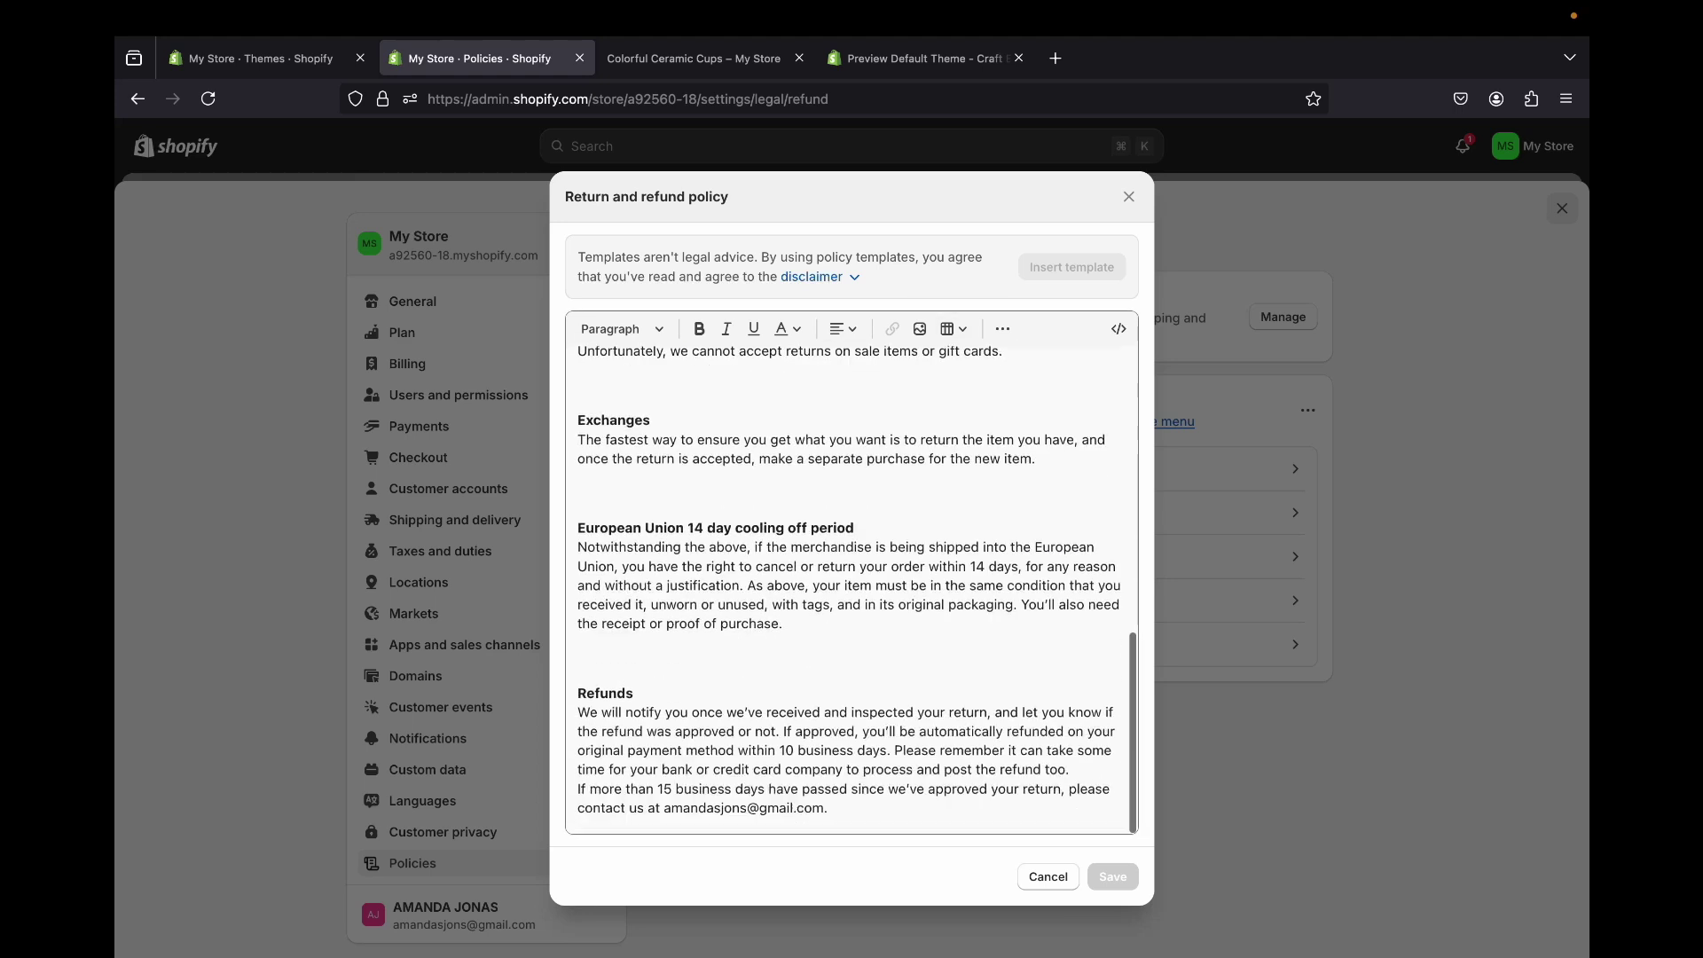
scroll(852, 590, "up", 10)
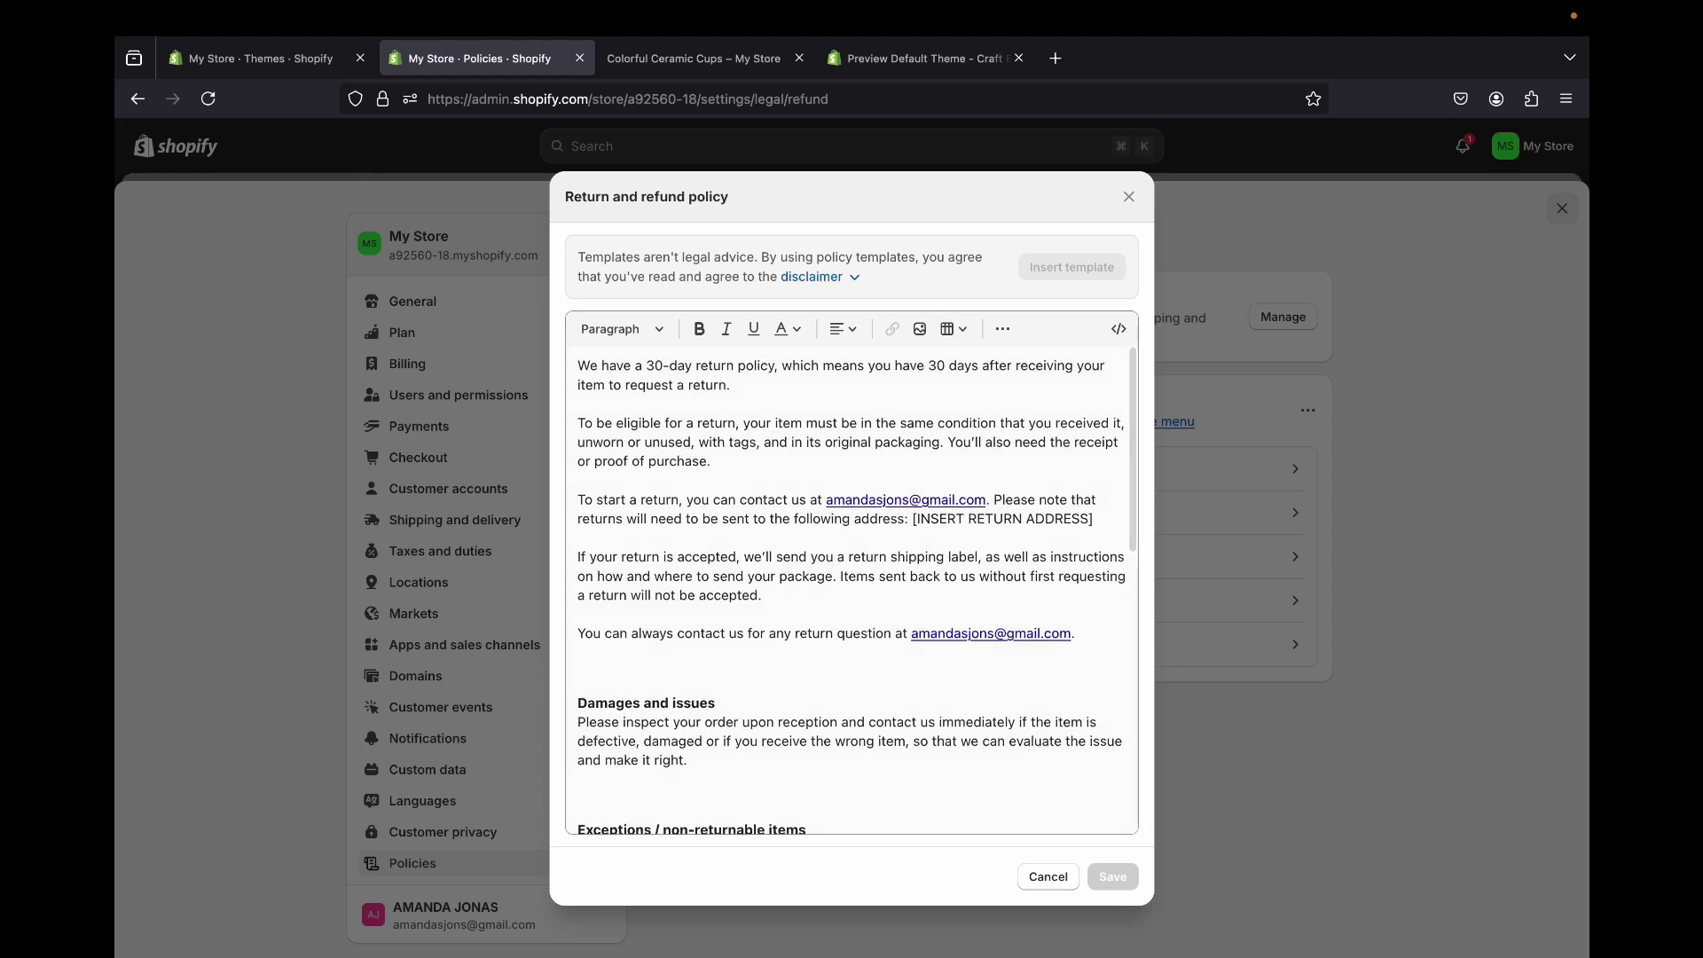
scroll(786, 646, "up", 2)
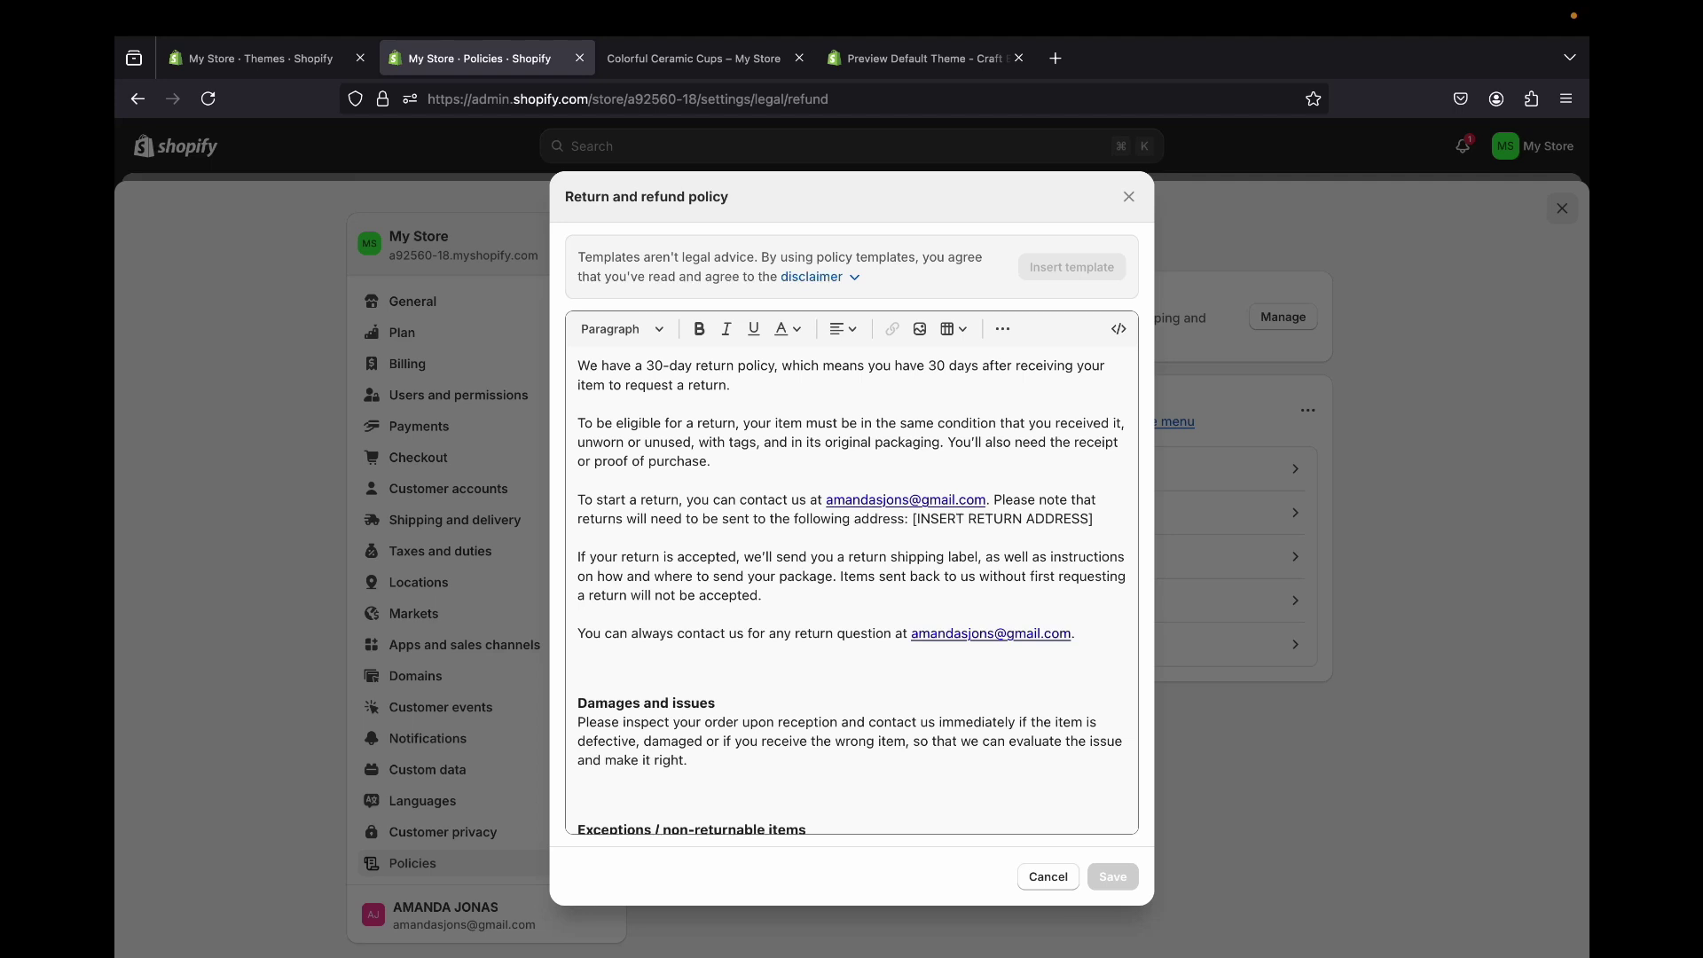
left_click(1048, 877)
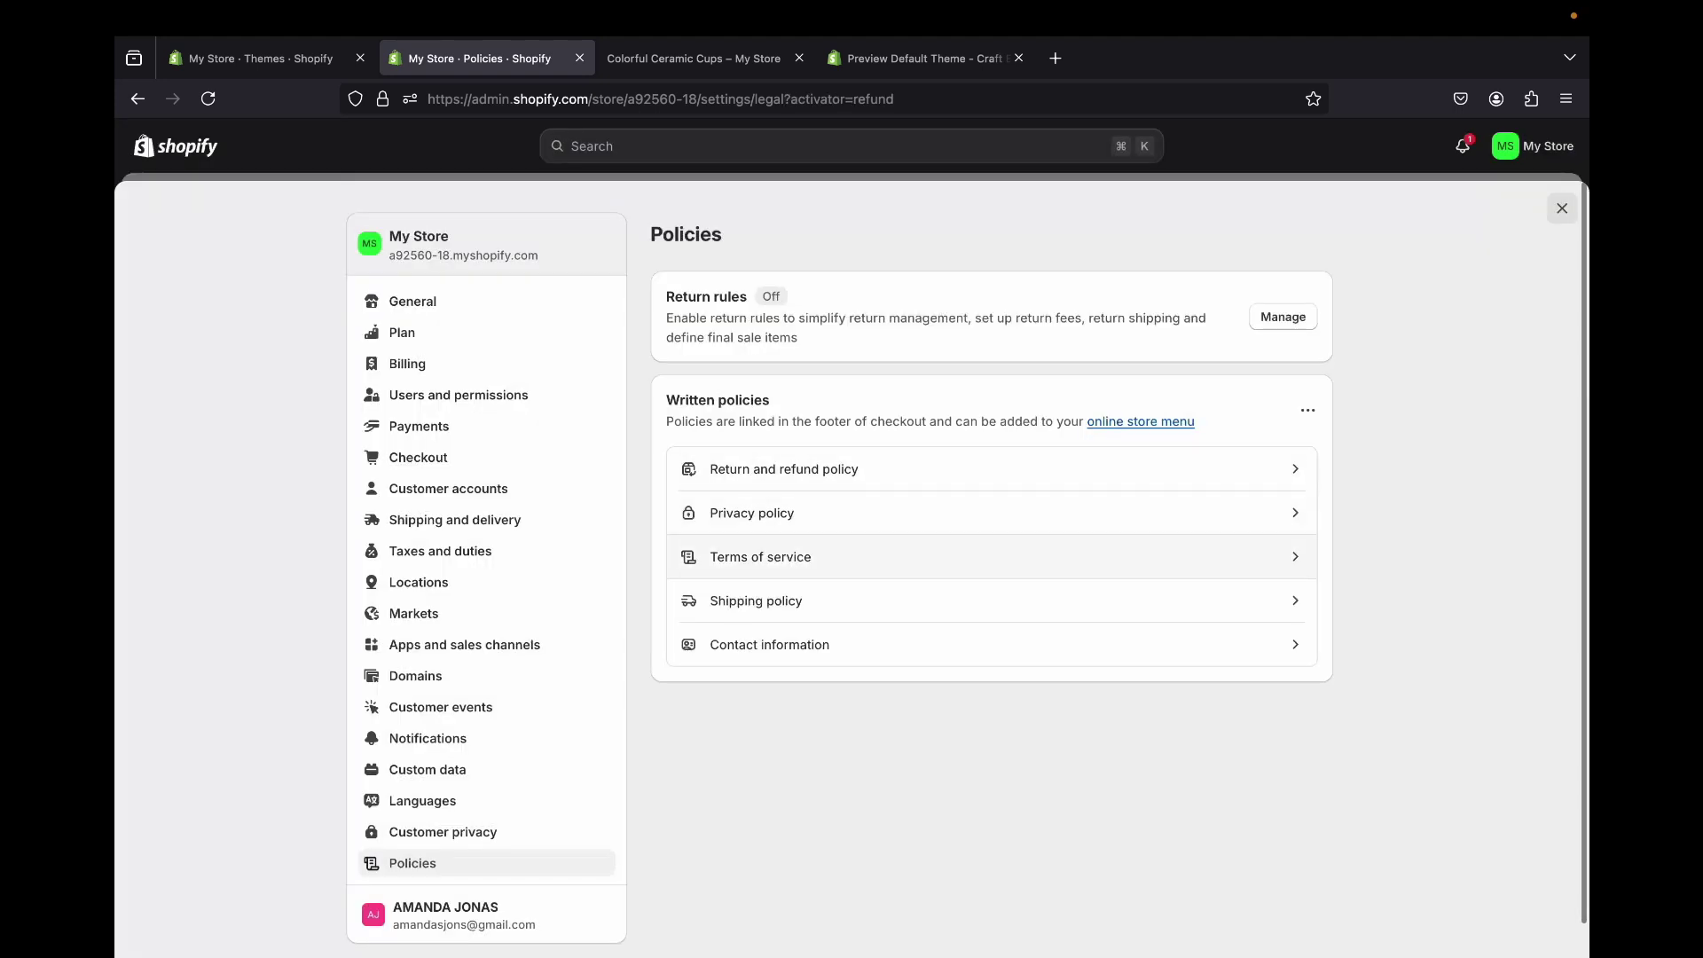
- Check the Privacy policy with its automated policy option and the Terms of service, closing both without saving
left_click(752, 512)
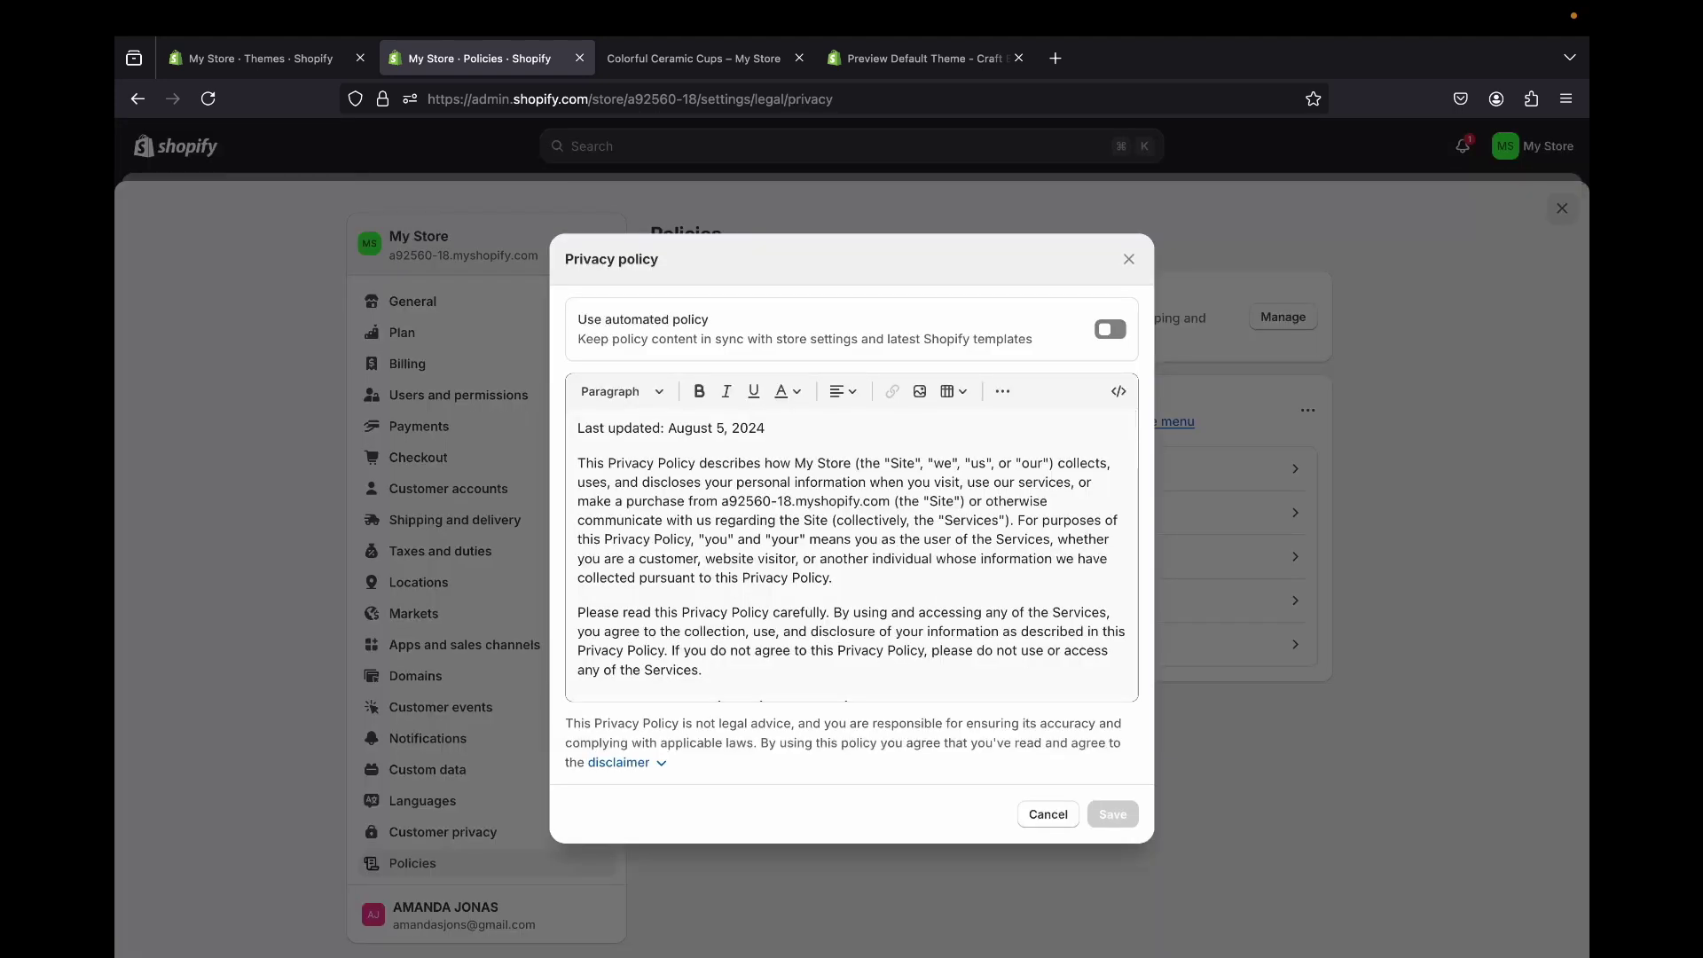
left_click(1110, 329)
left_click(1048, 815)
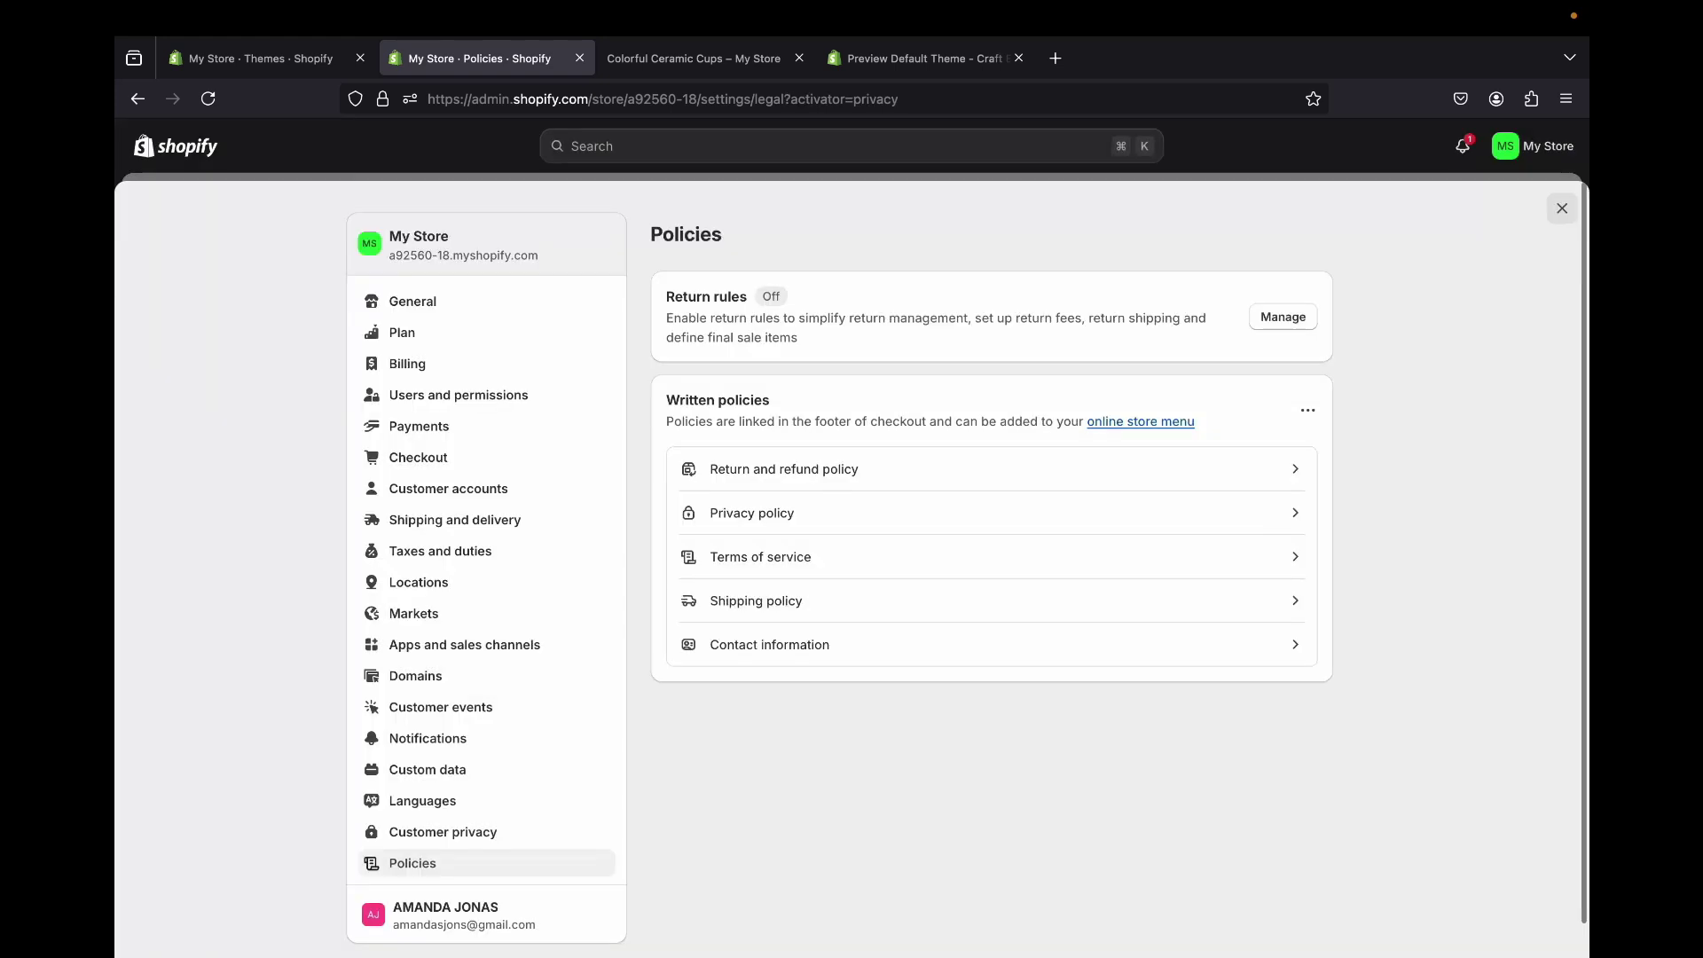
left_click(761, 556)
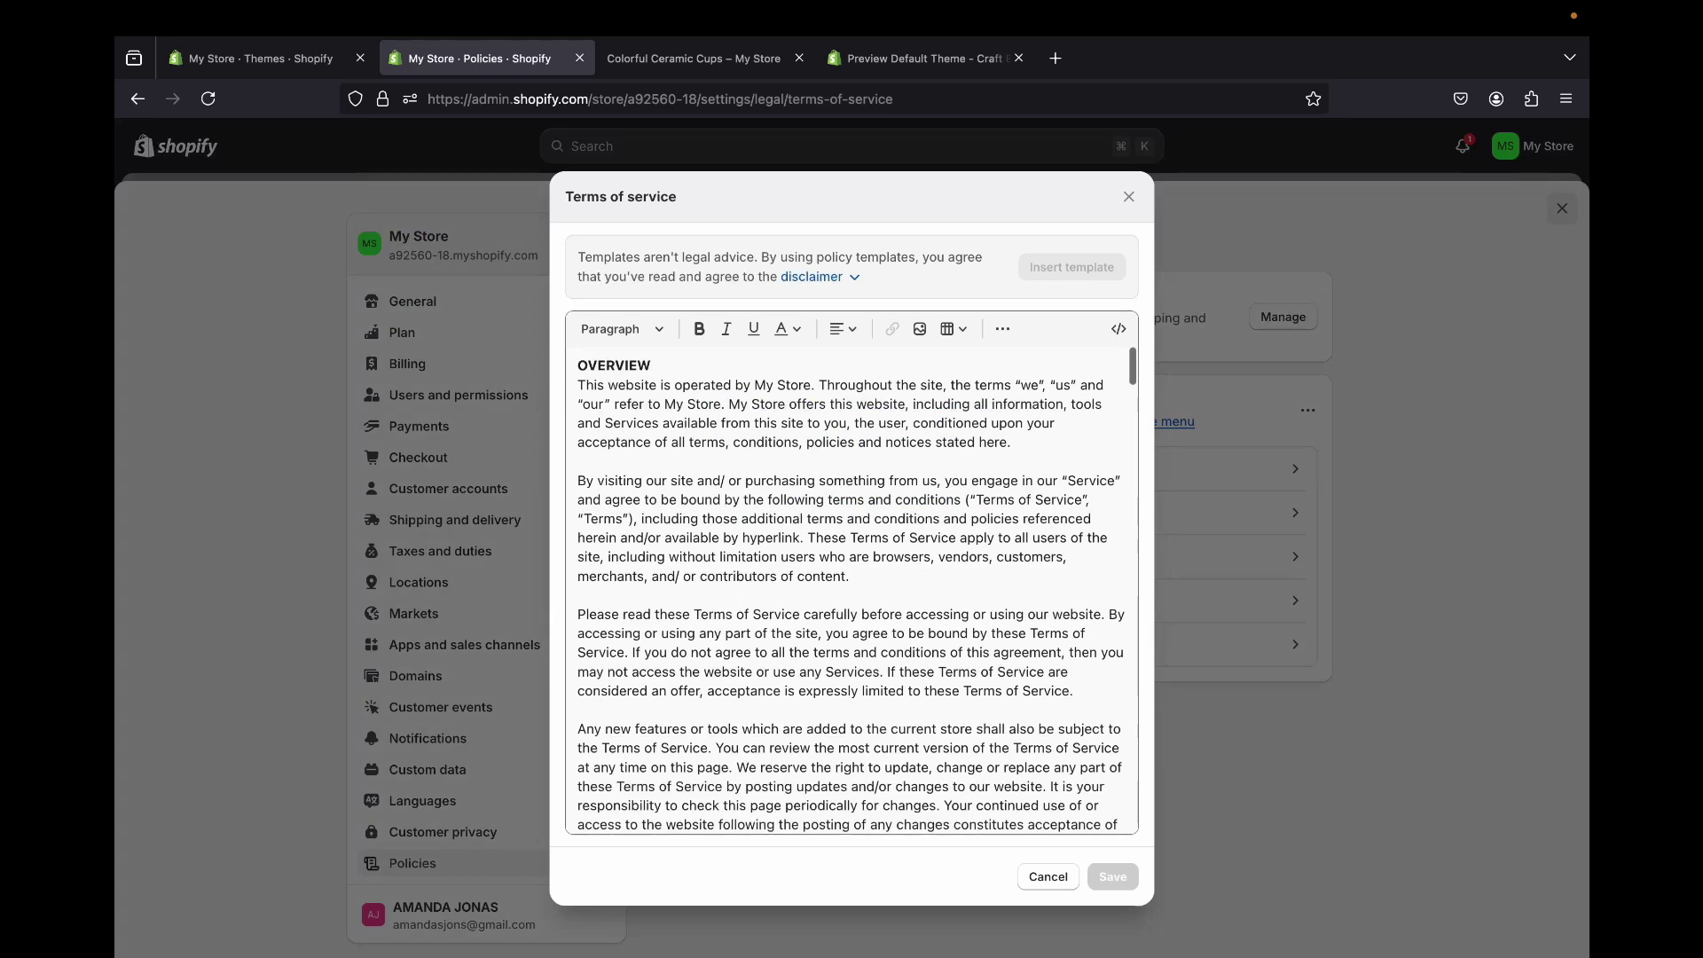
left_click(1048, 877)
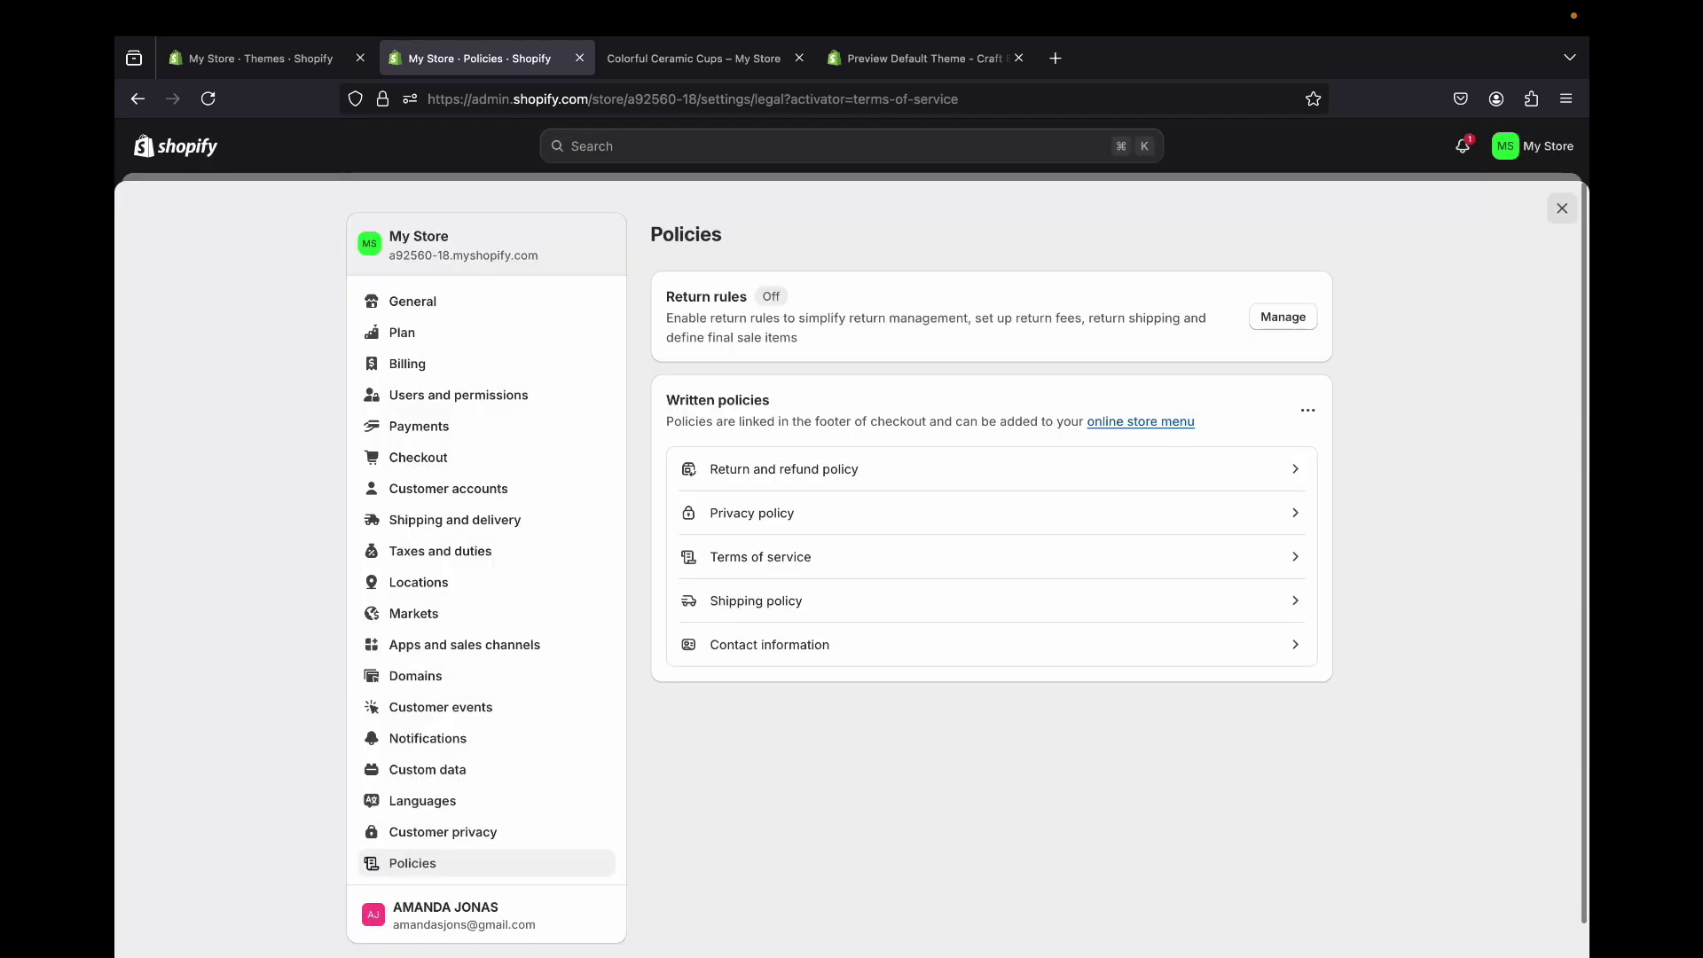
- View the Shipping policy and the Contact information policy, closing each without changes
left_click(756, 601)
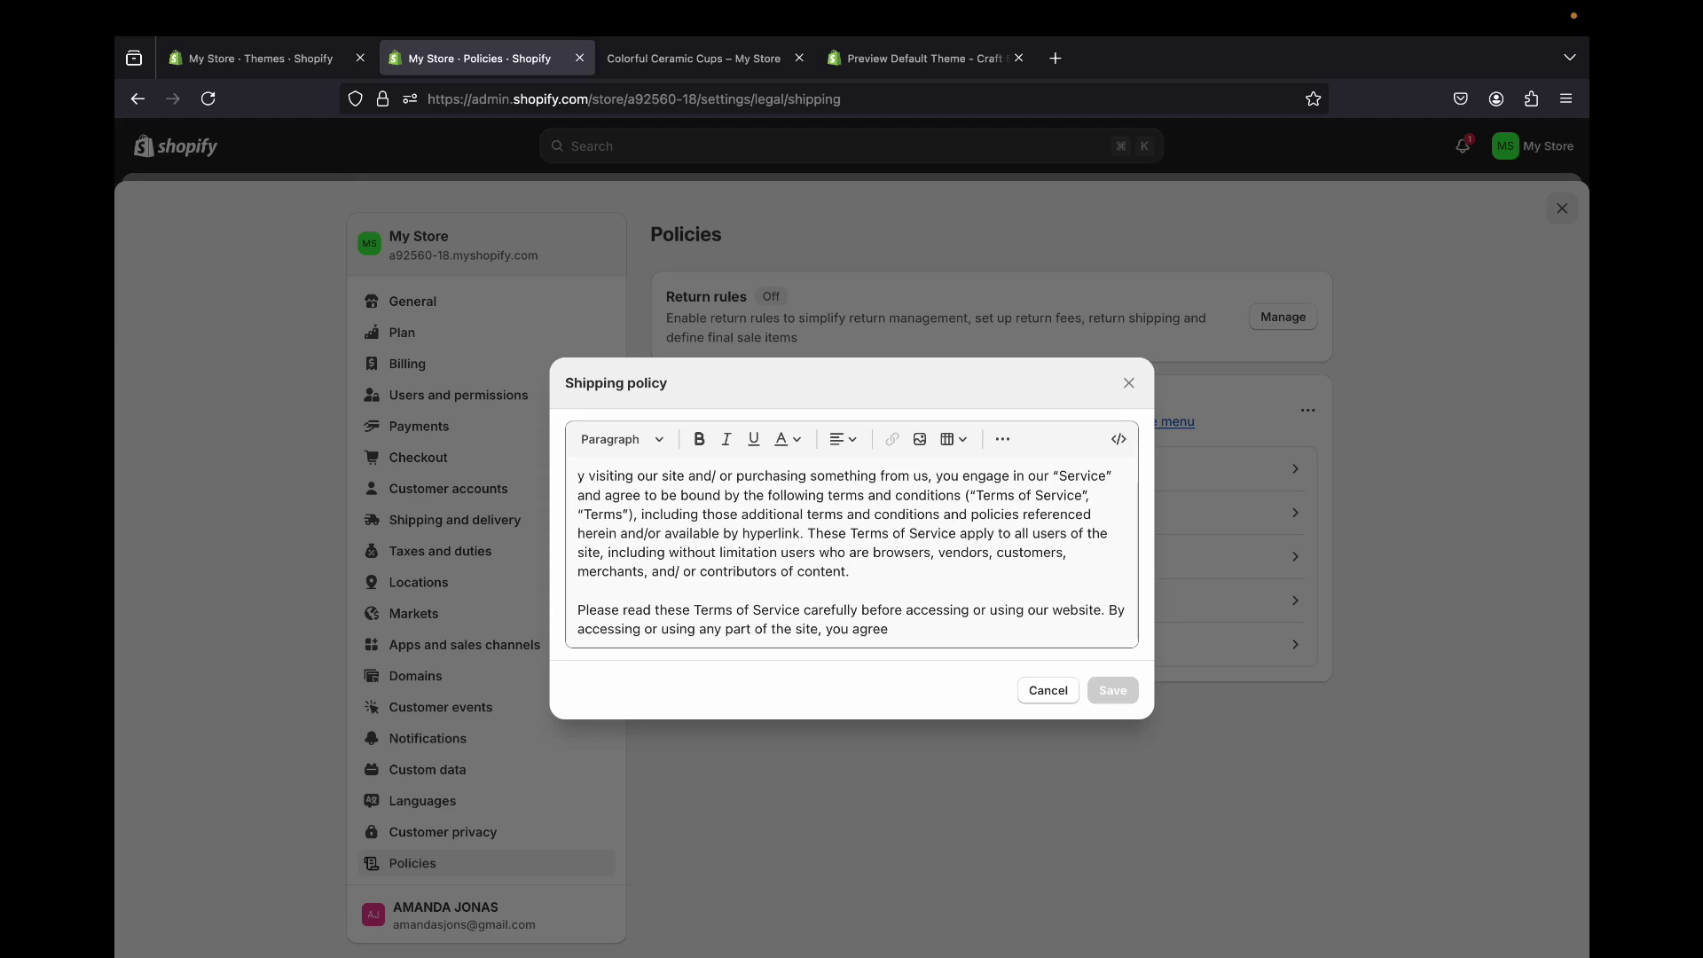
left_click(1048, 691)
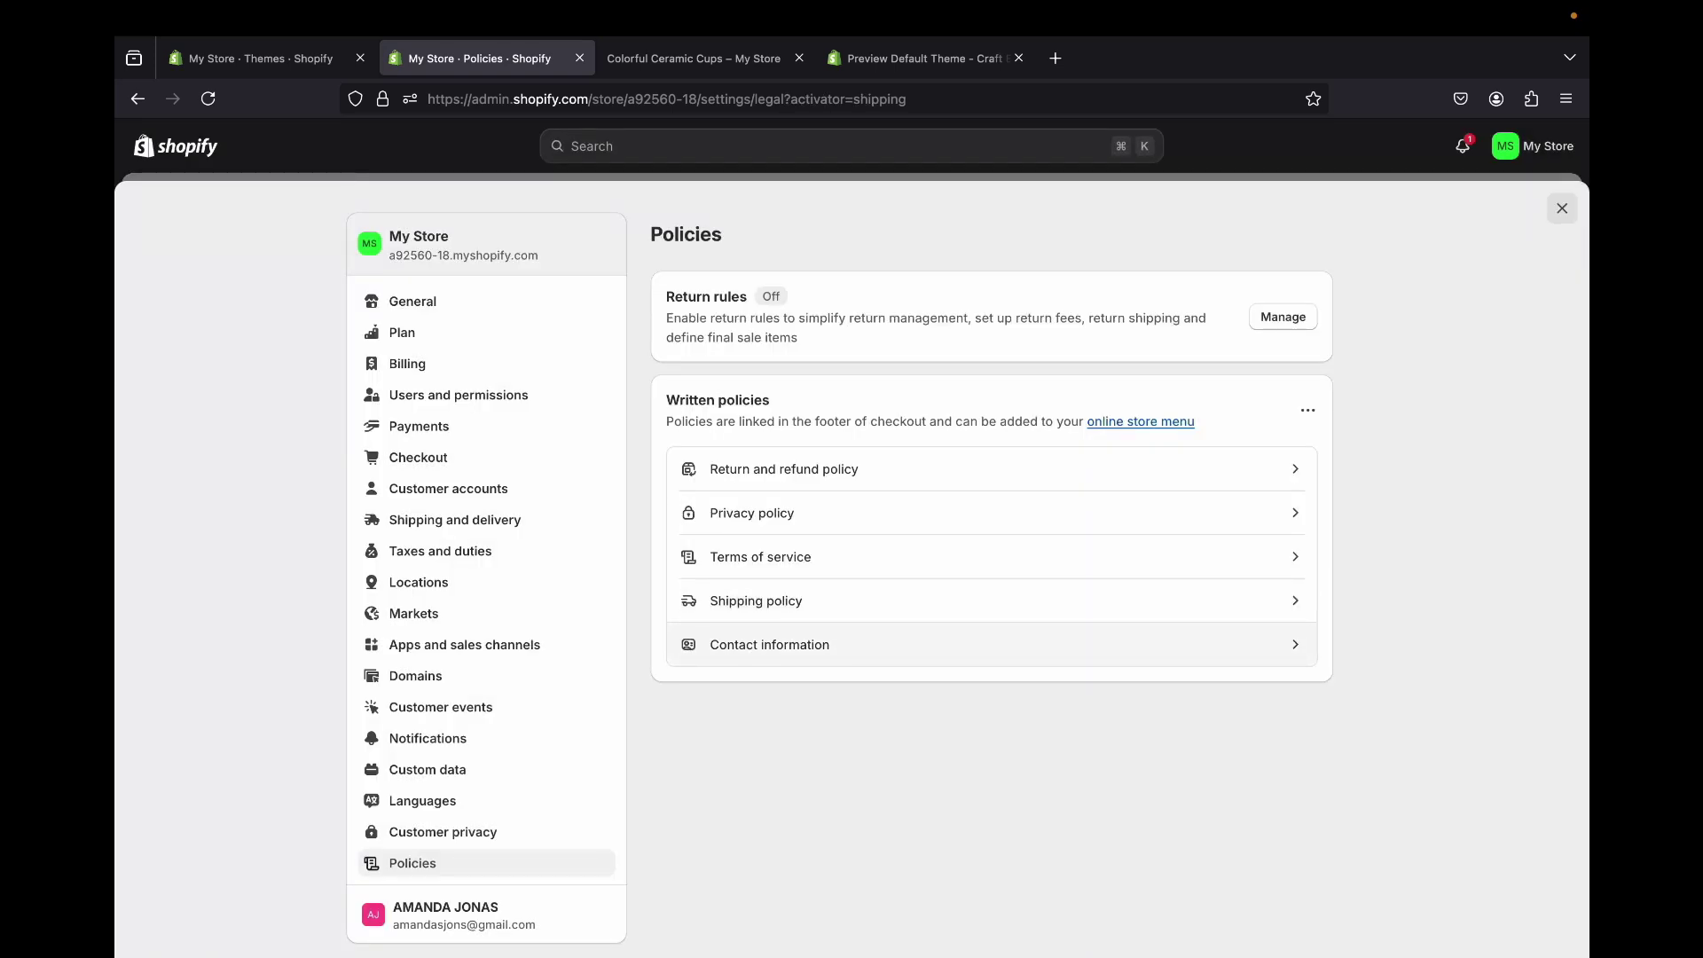
left_click(770, 644)
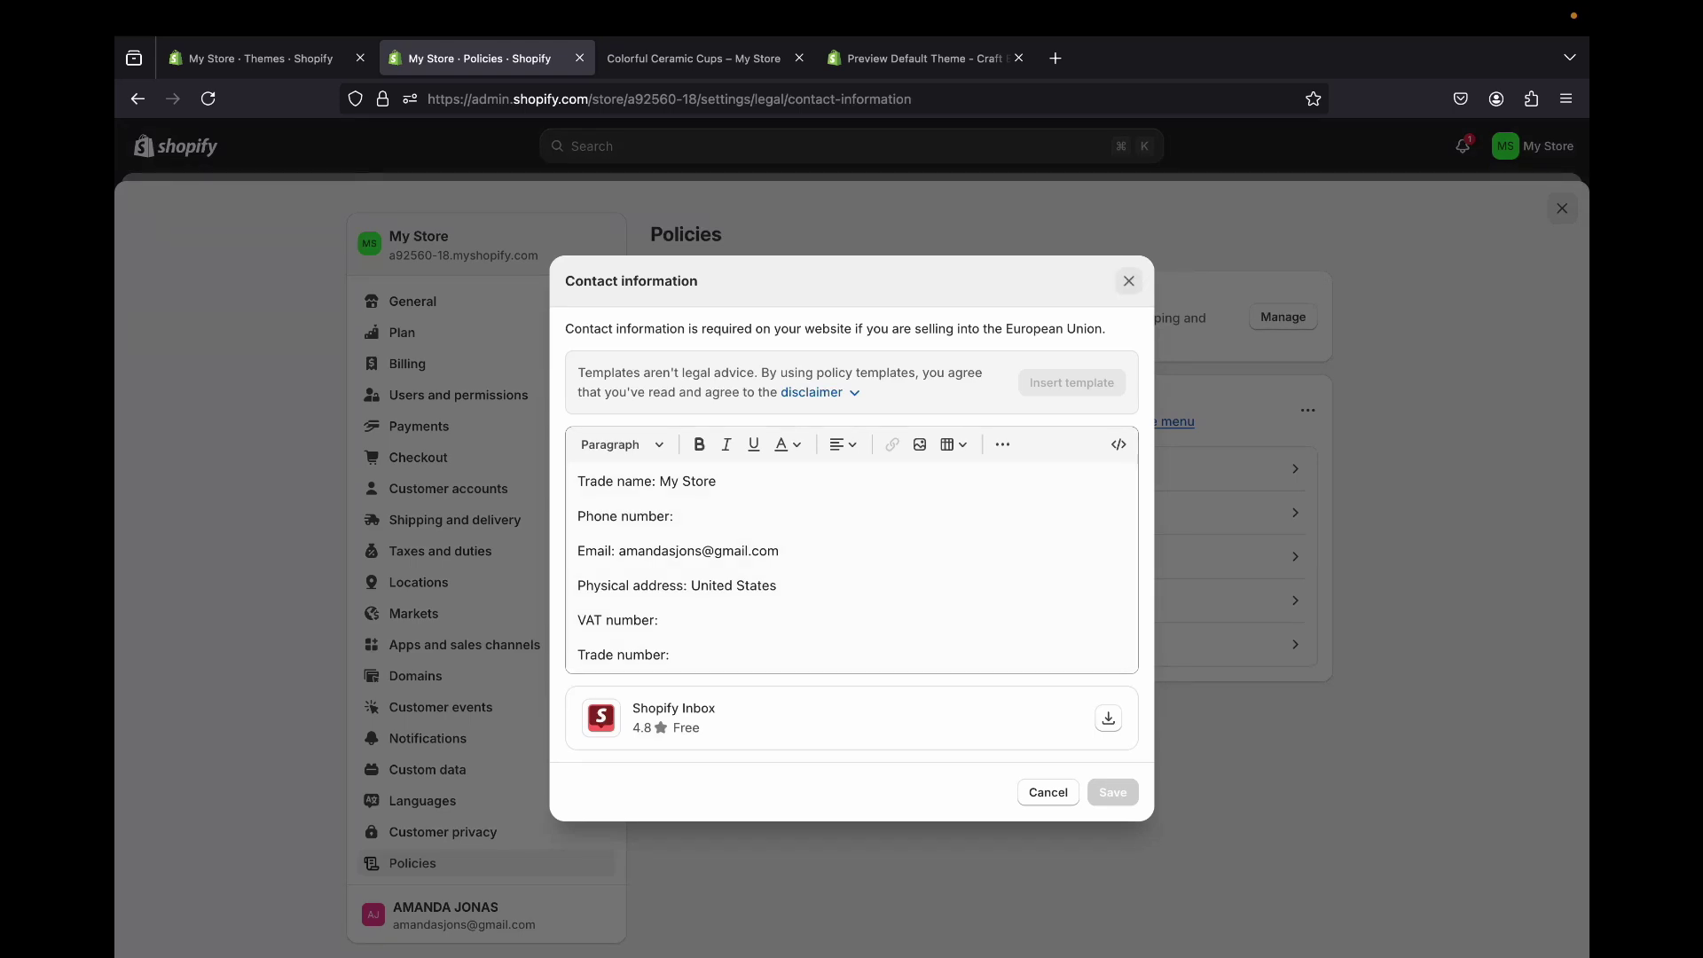
left_click(1129, 280)
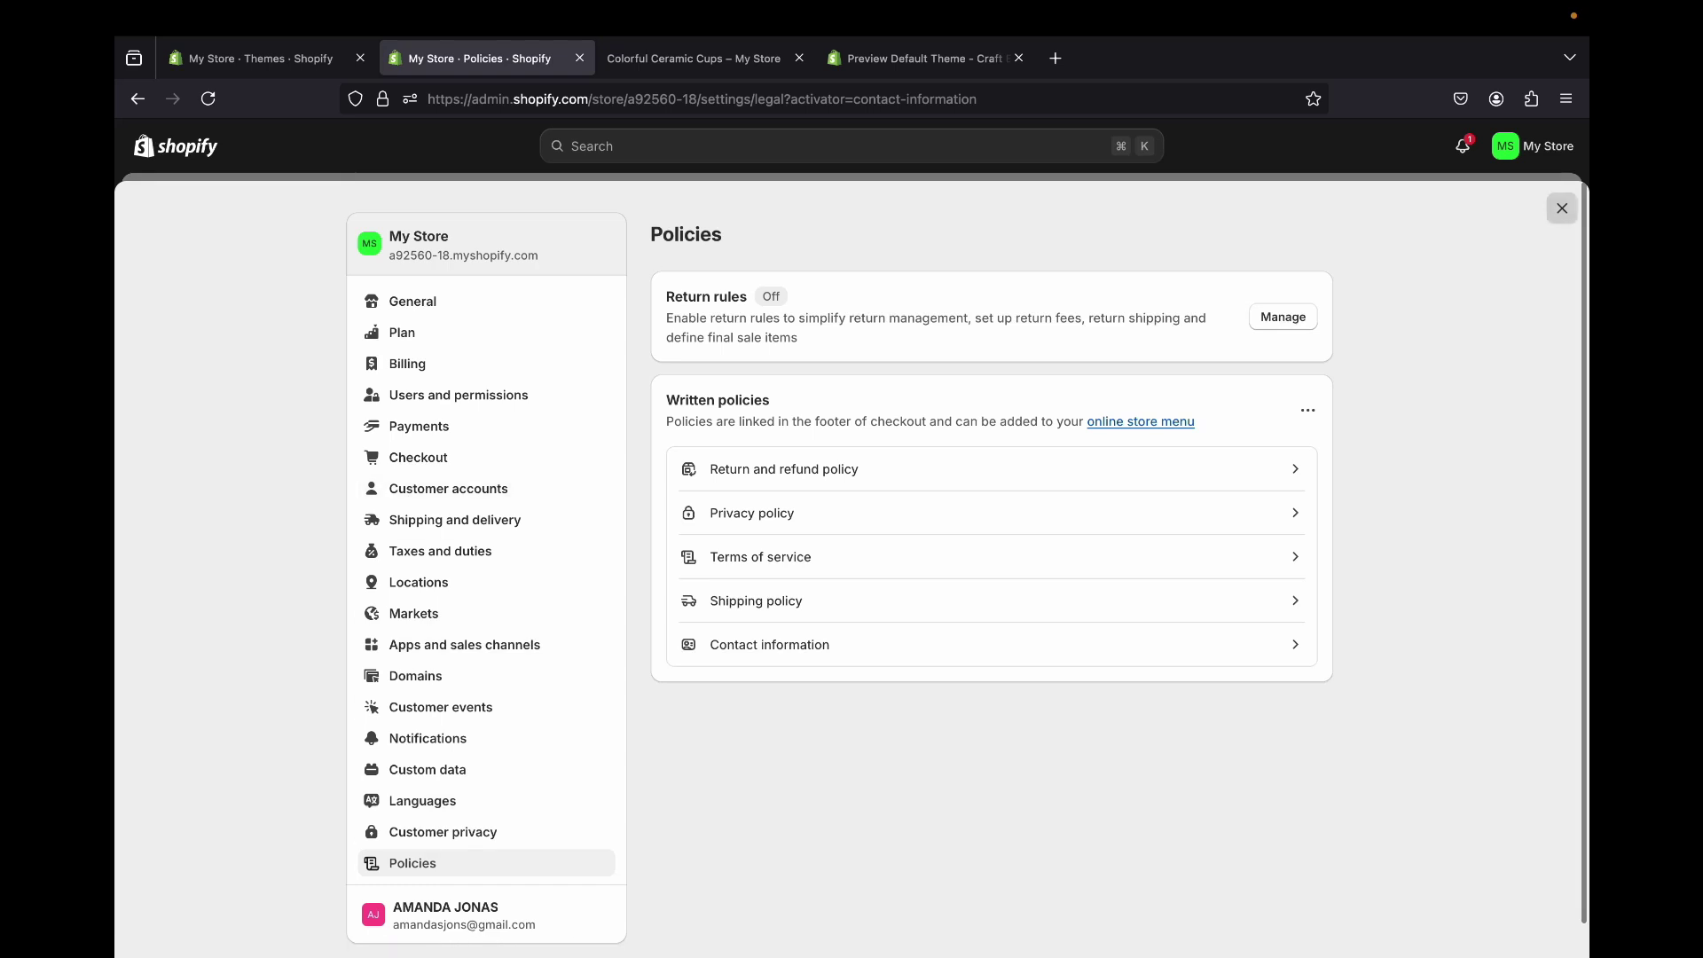
- Leave the store settings and open the Footer menu from the online store's navigation for editing
left_click(1562, 208)
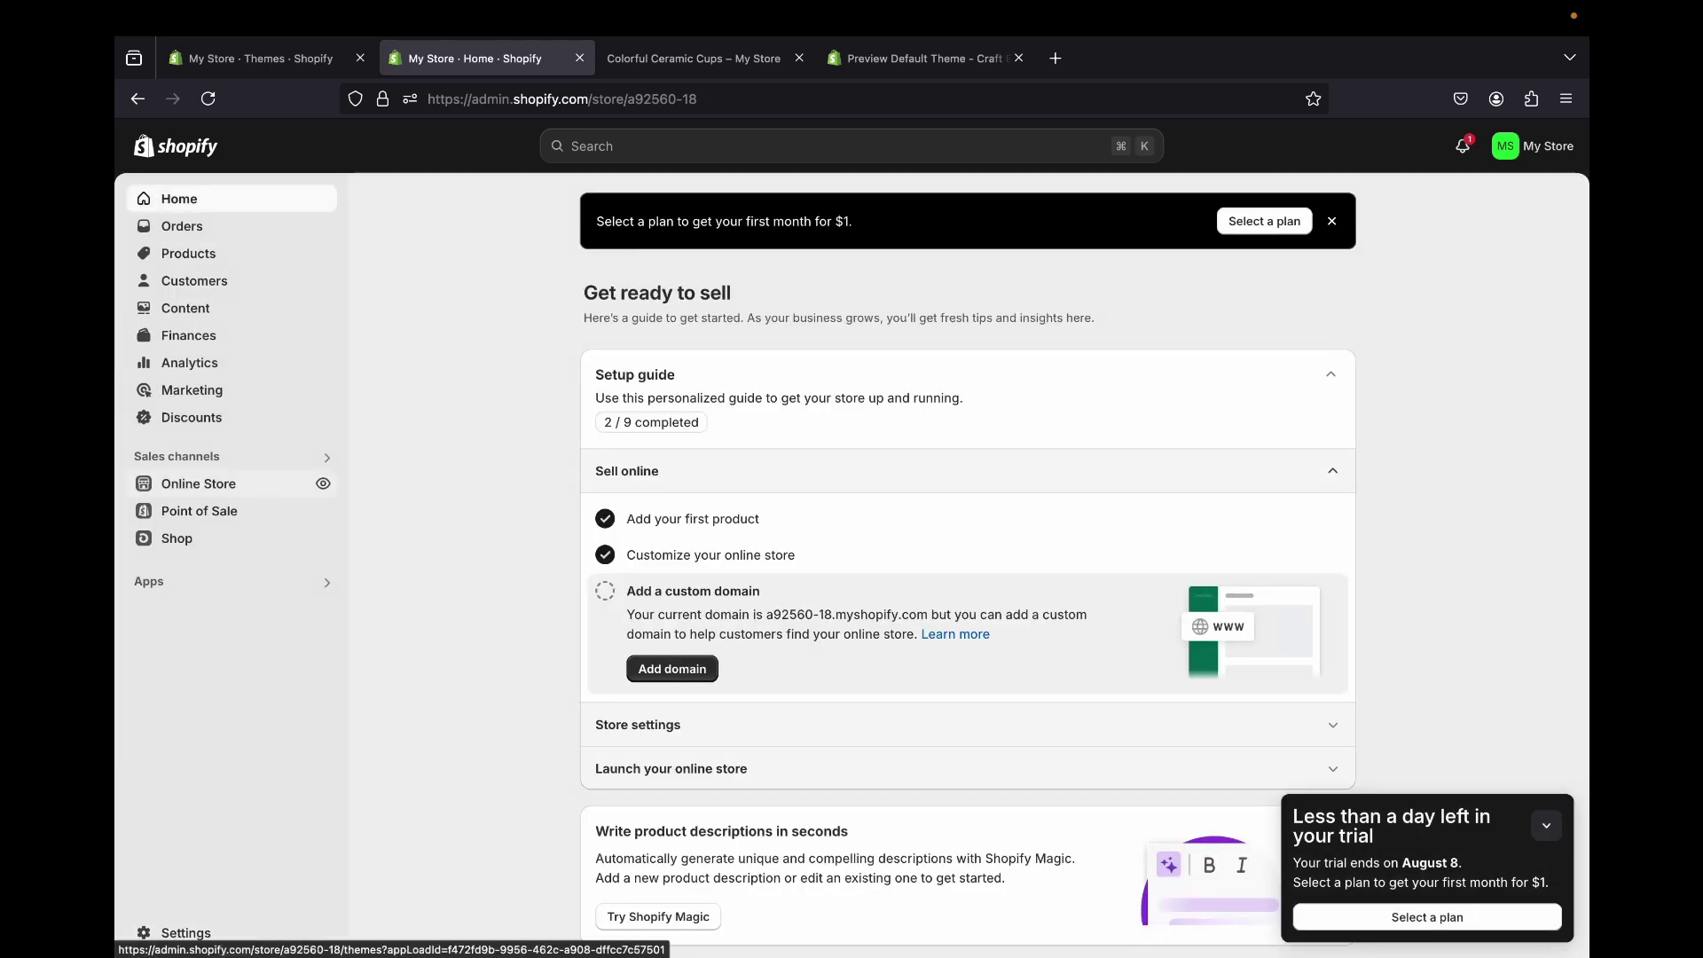
left_click(199, 483)
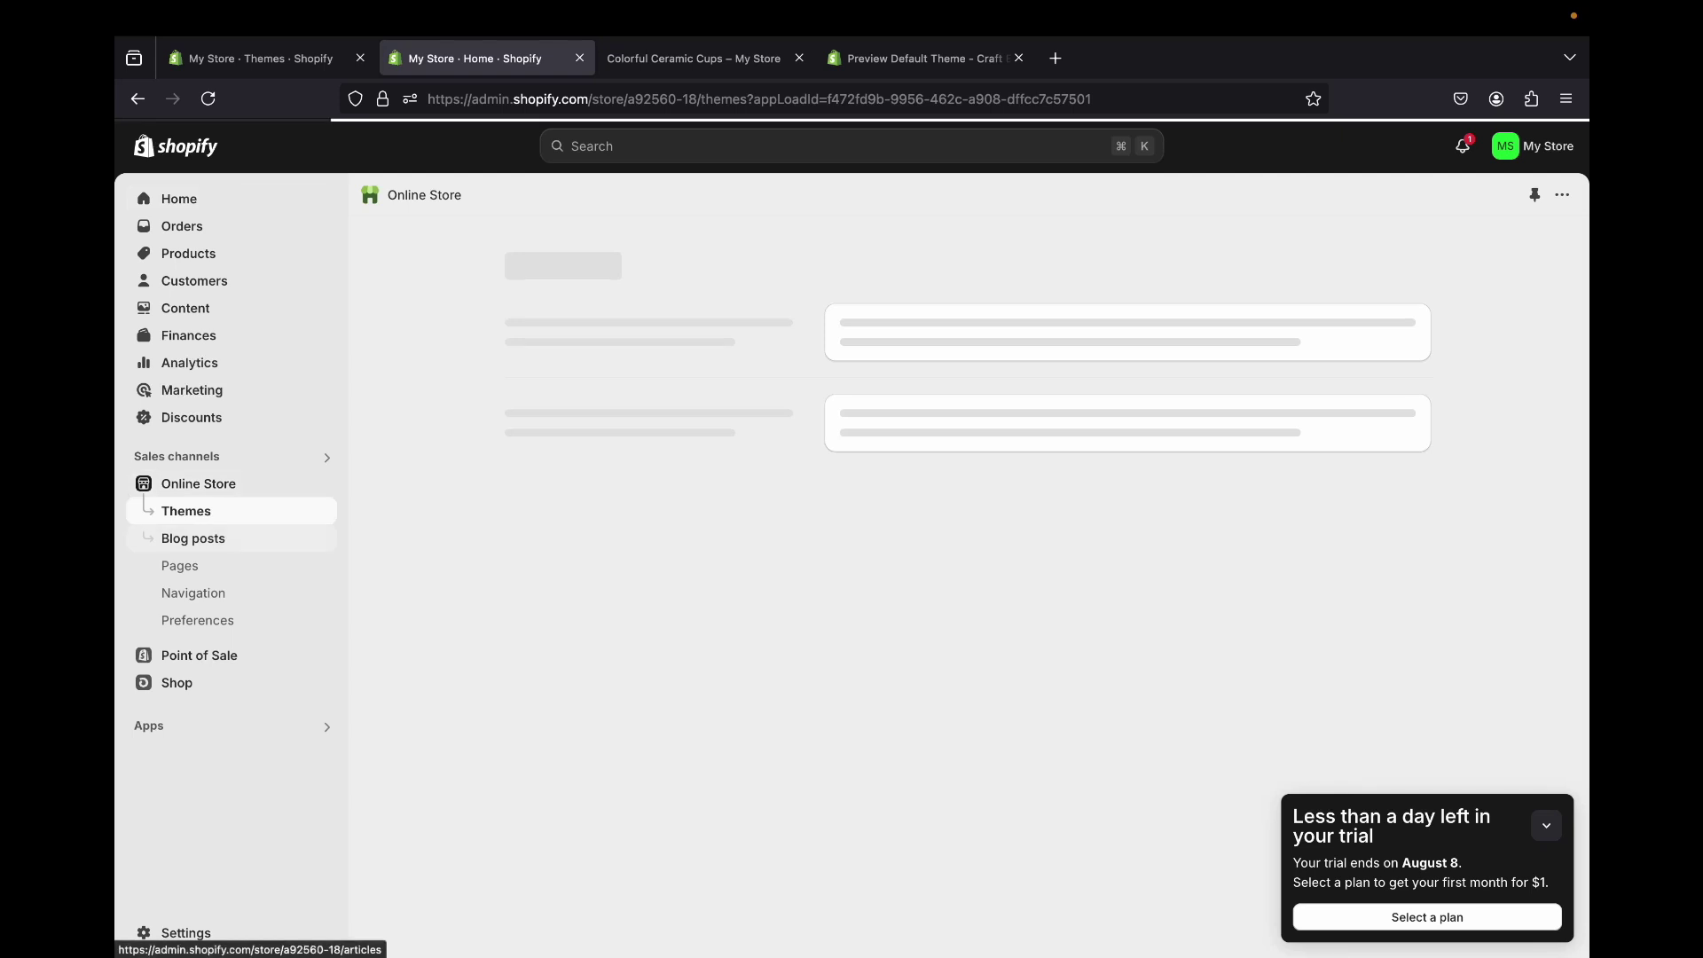
left_click(194, 593)
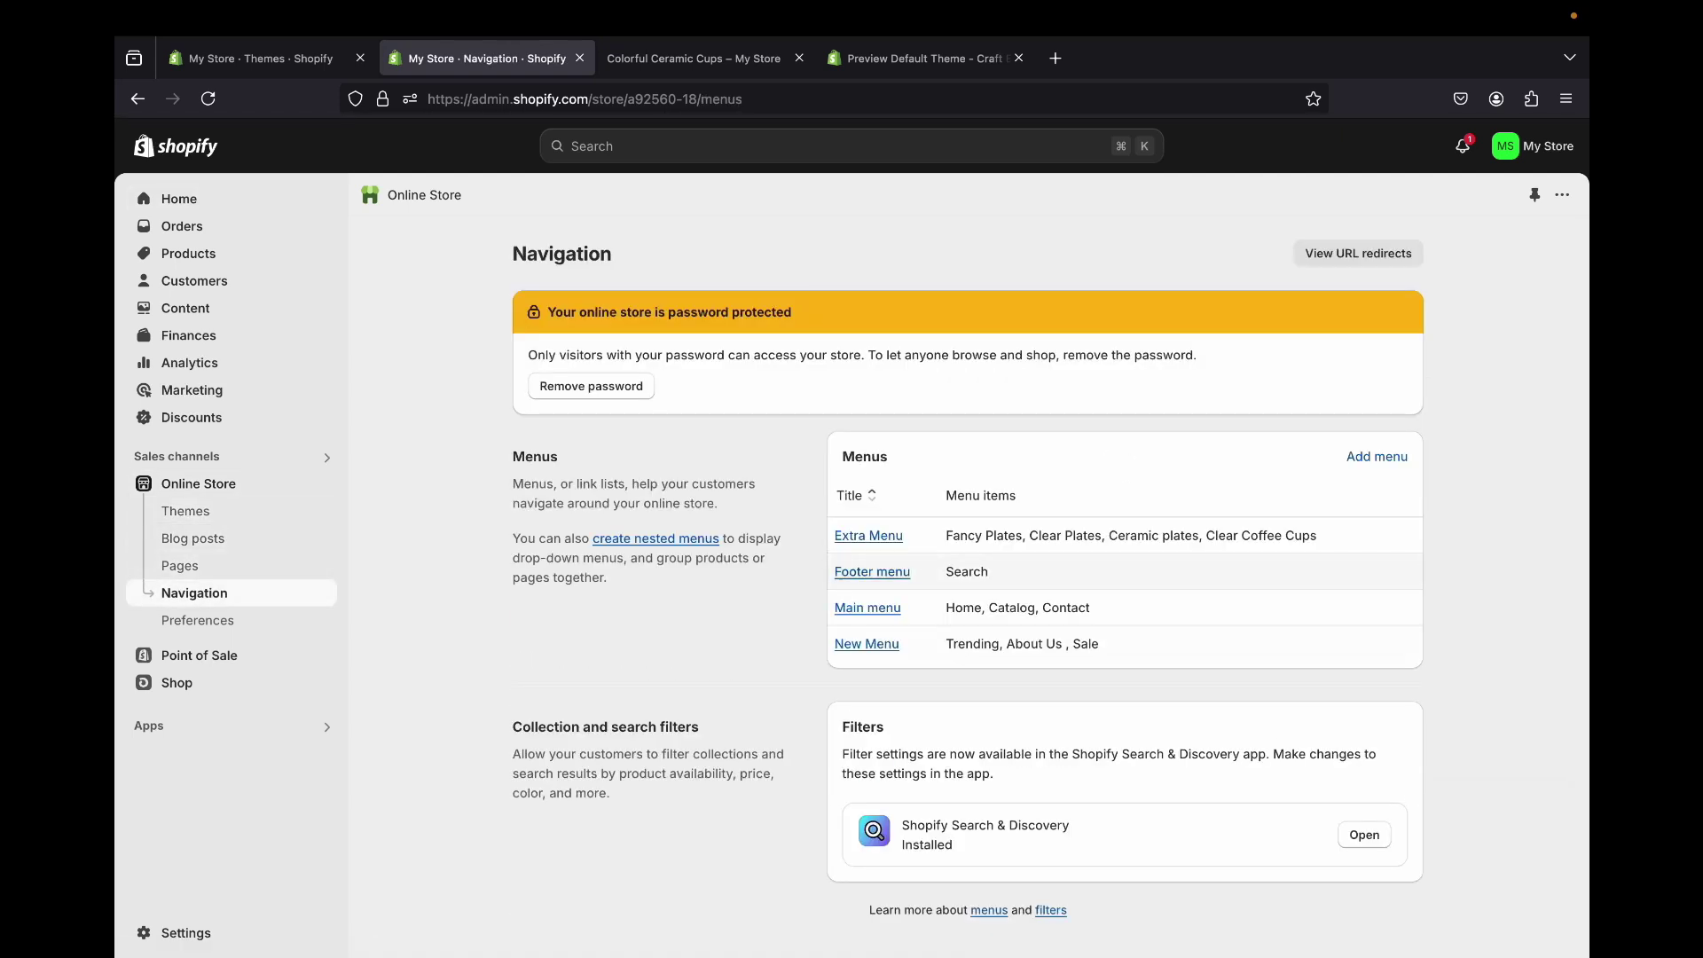
left_click(872, 571)
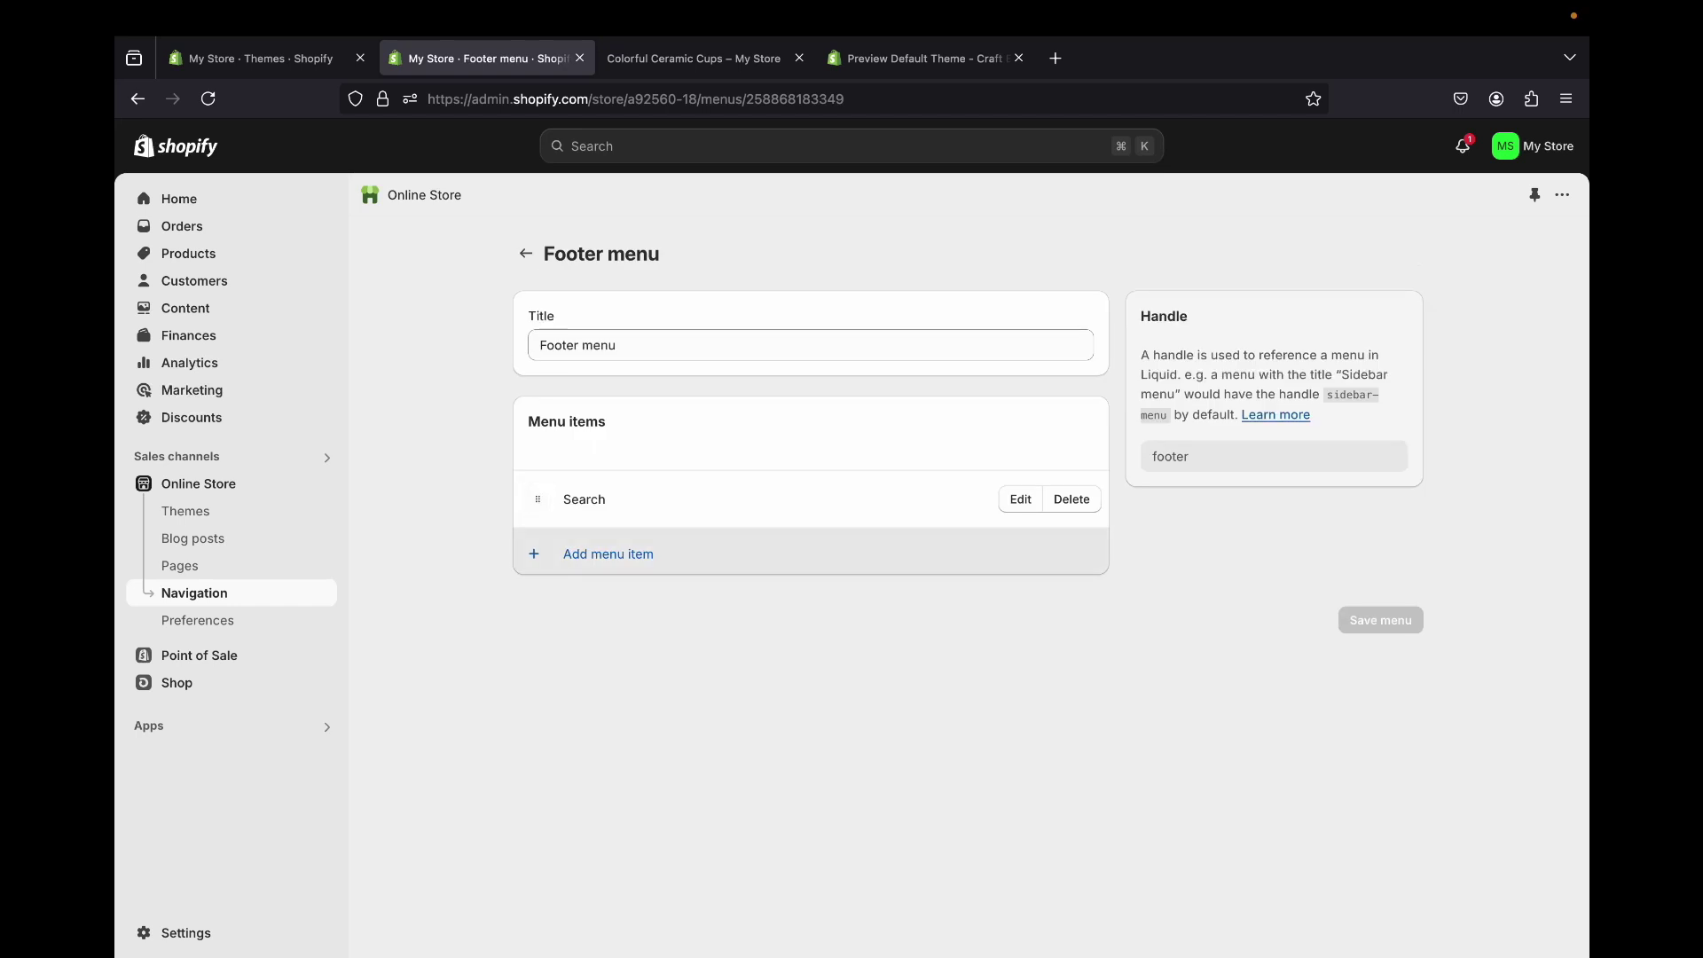
- Add a Terms of Service item to the Footer menu, linked to the Terms of Service policy
left_click(607, 554)
left_click(1384, 327)
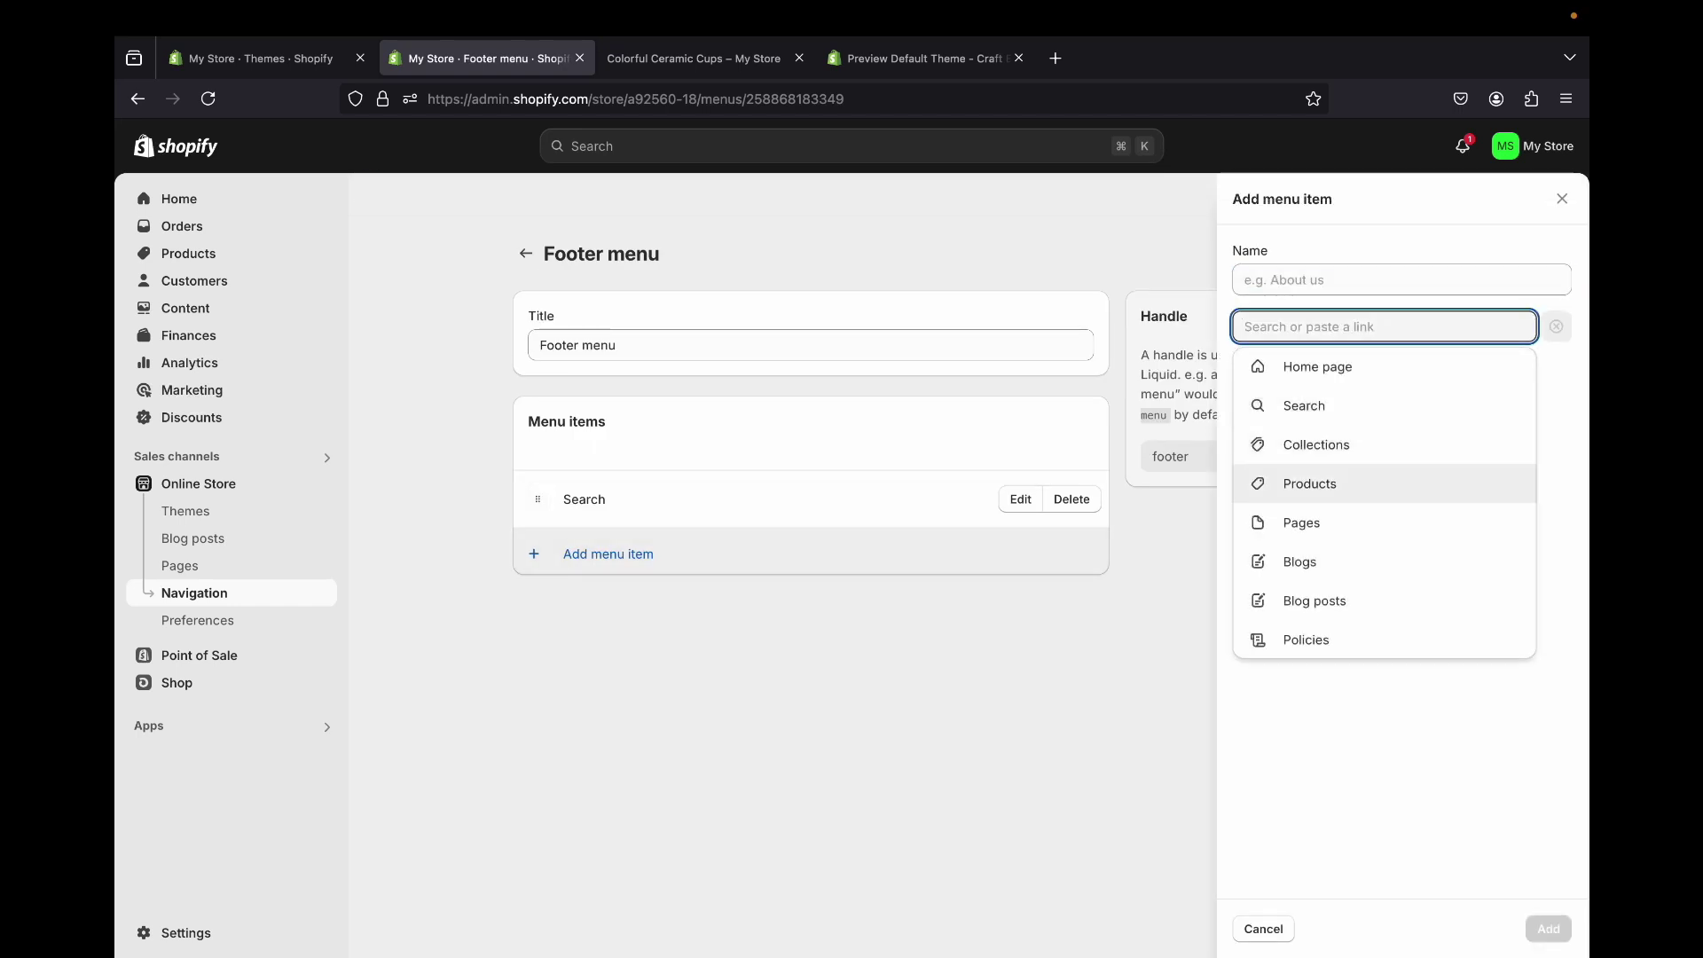
left_click(1306, 639)
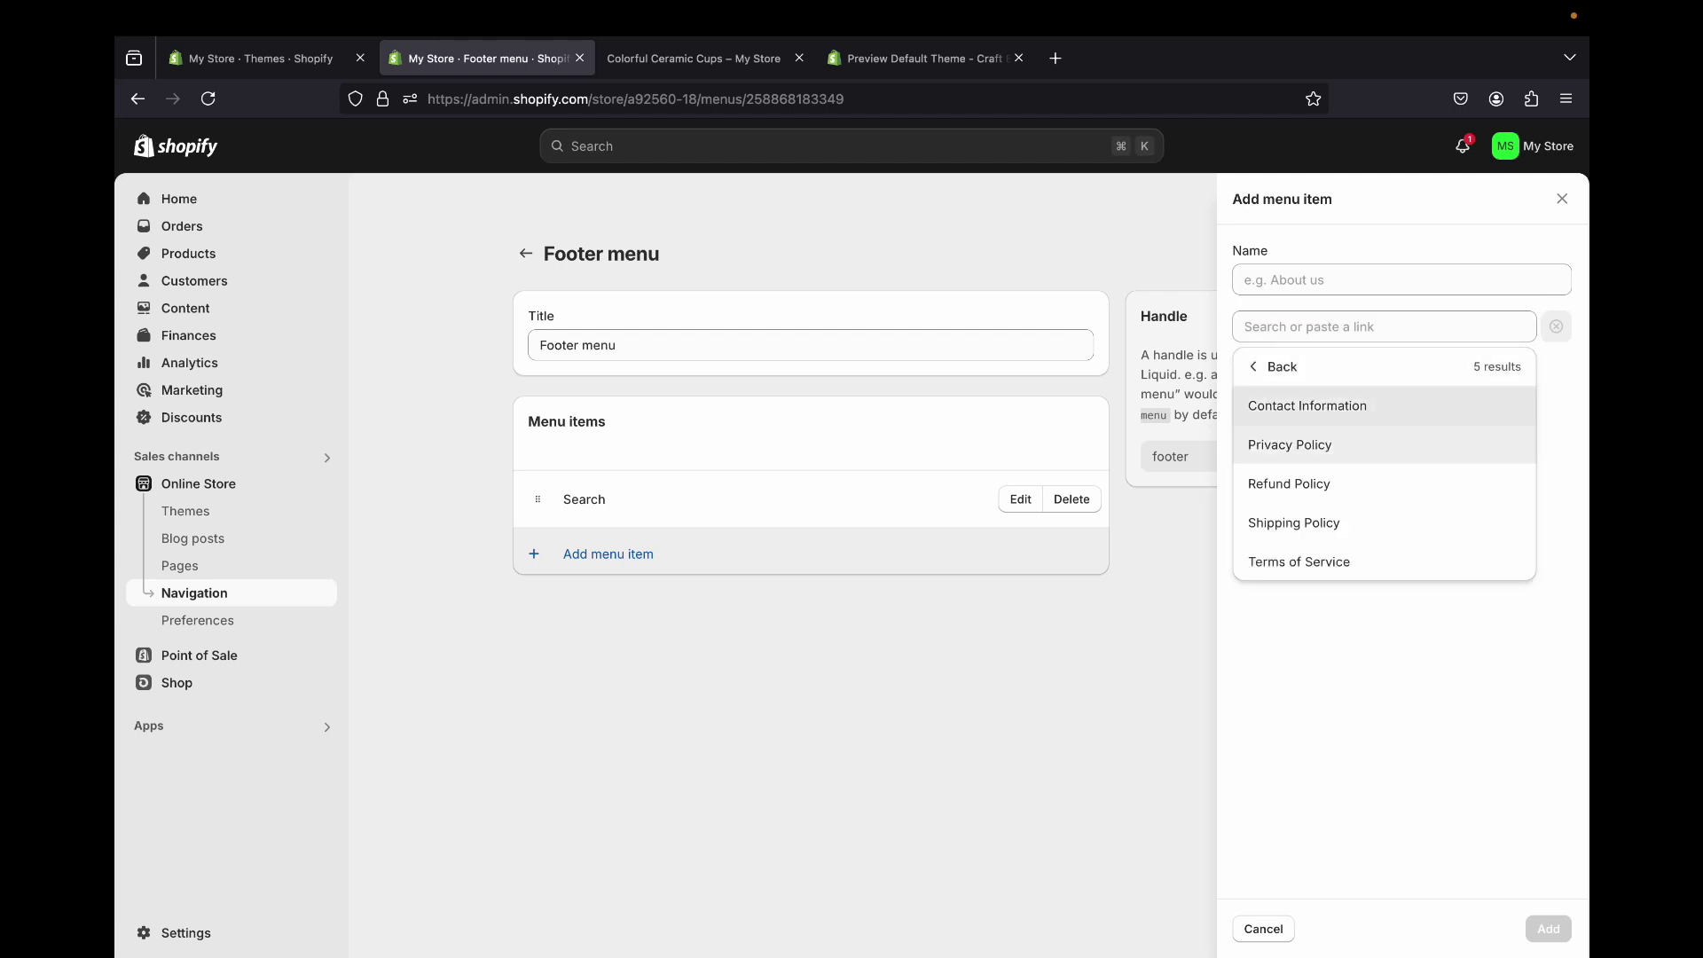
left_click(1299, 562)
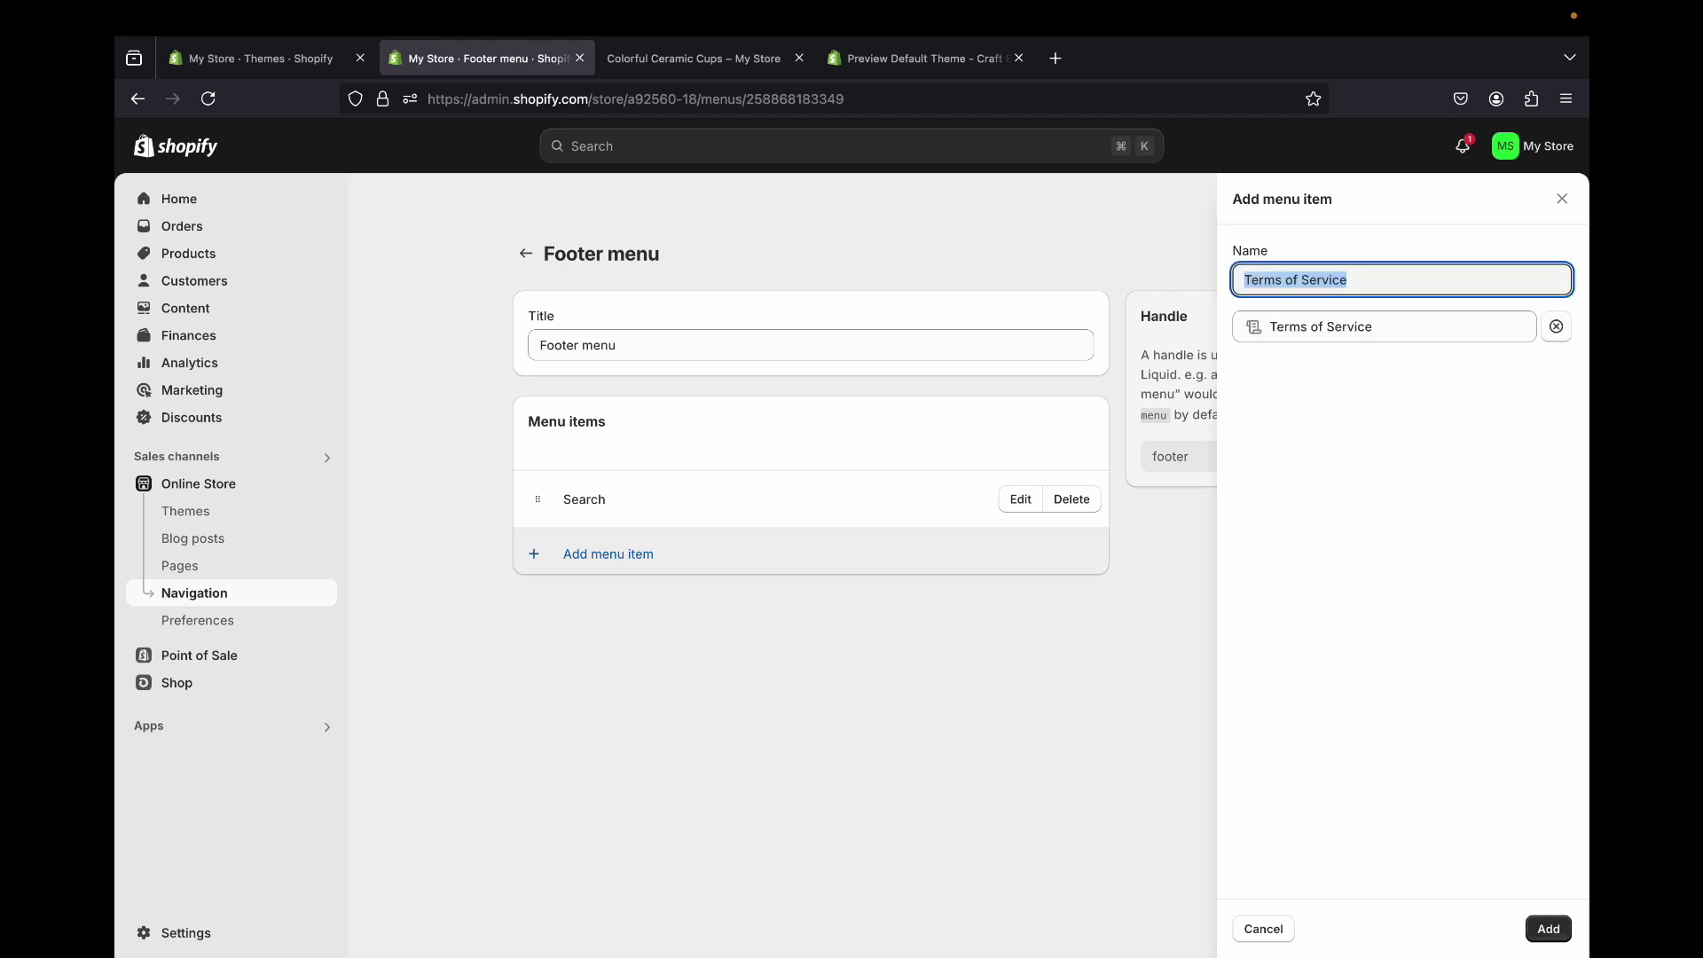
left_click(1549, 929)
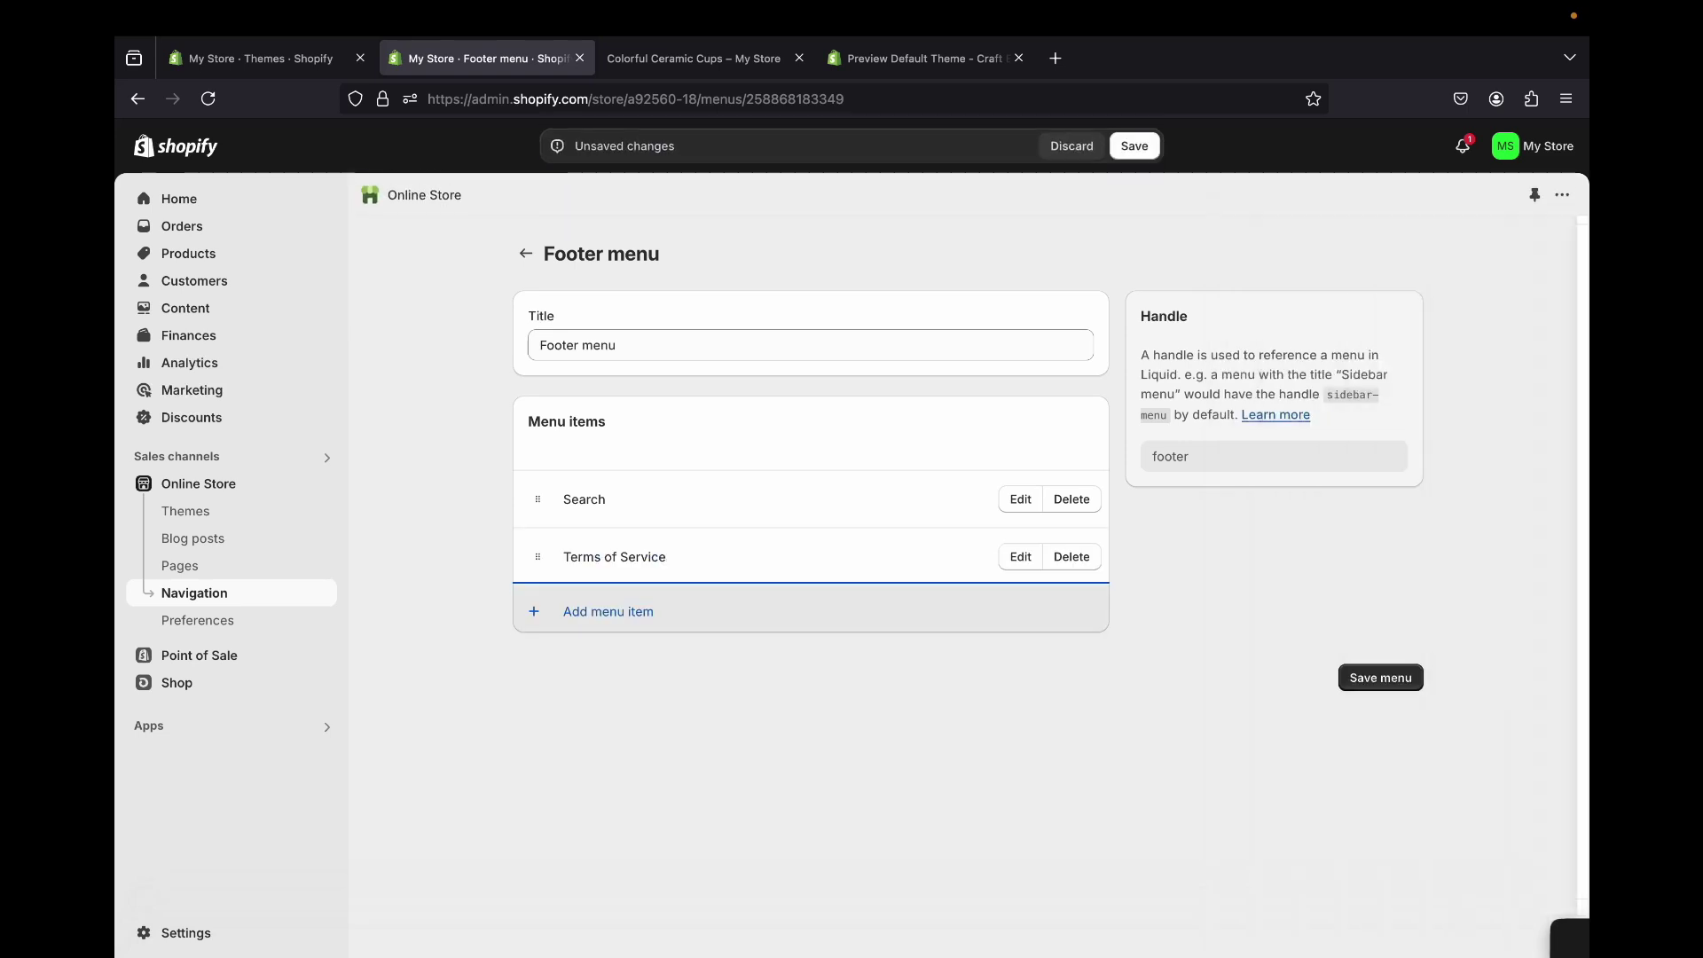
- Add a Shipping Policy item to the Footer menu, linked to the Shipping Policy
left_click(607, 611)
left_click(1383, 327)
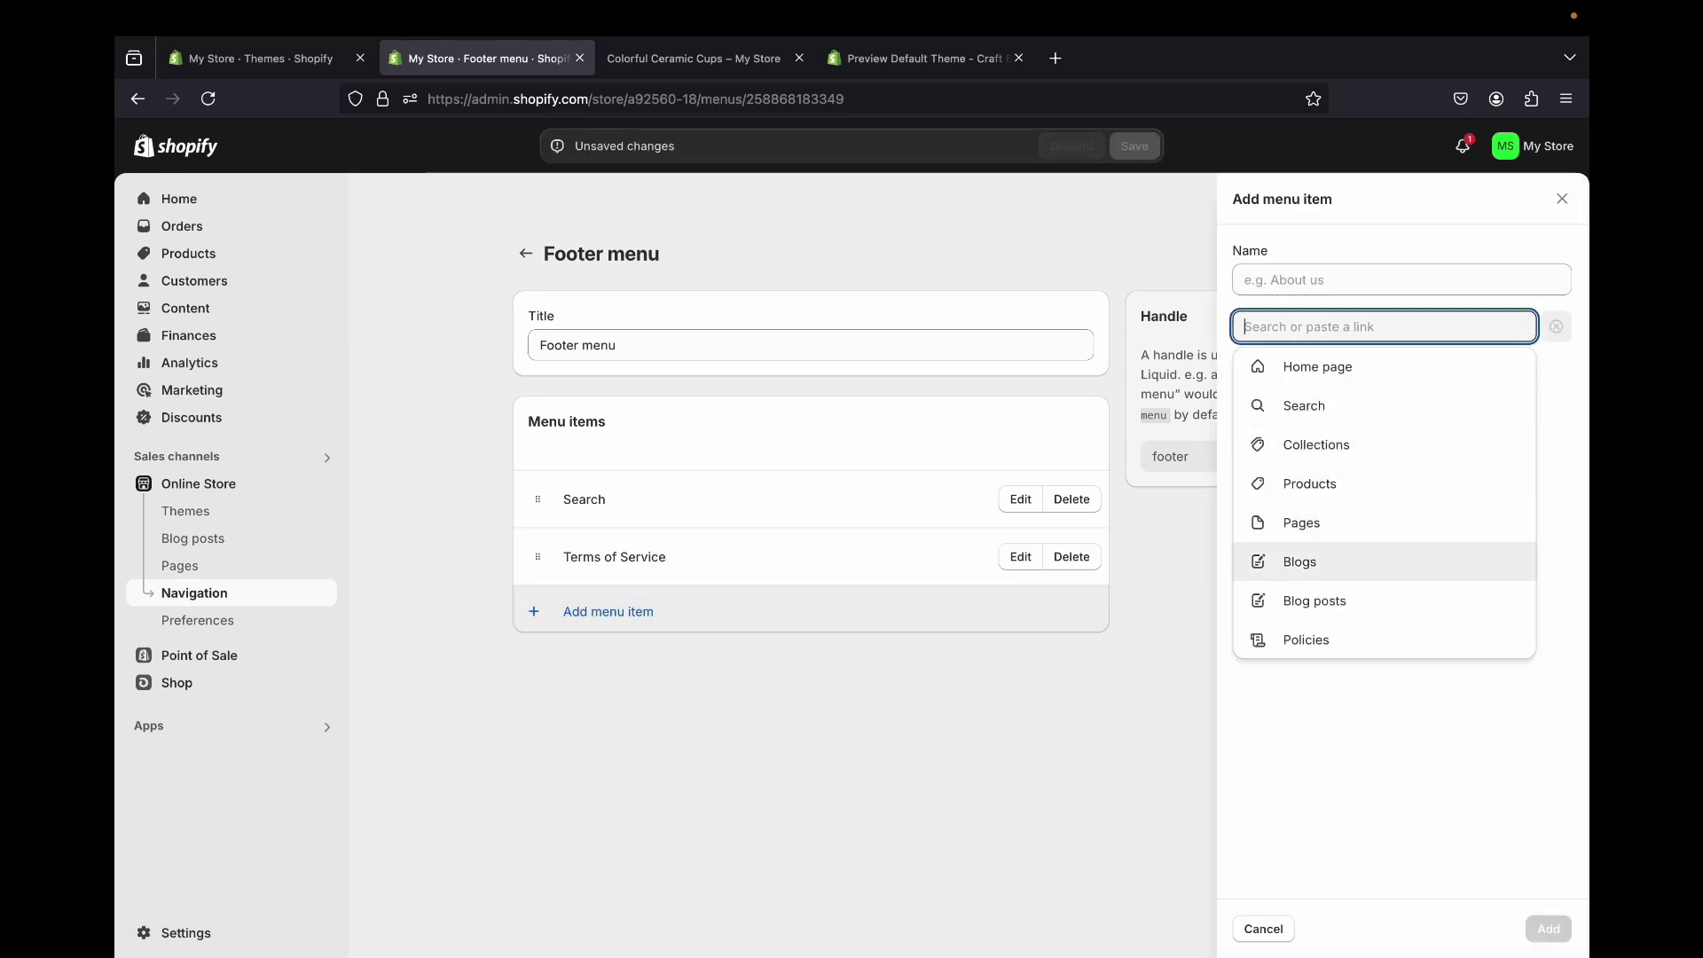
left_click(1320, 640)
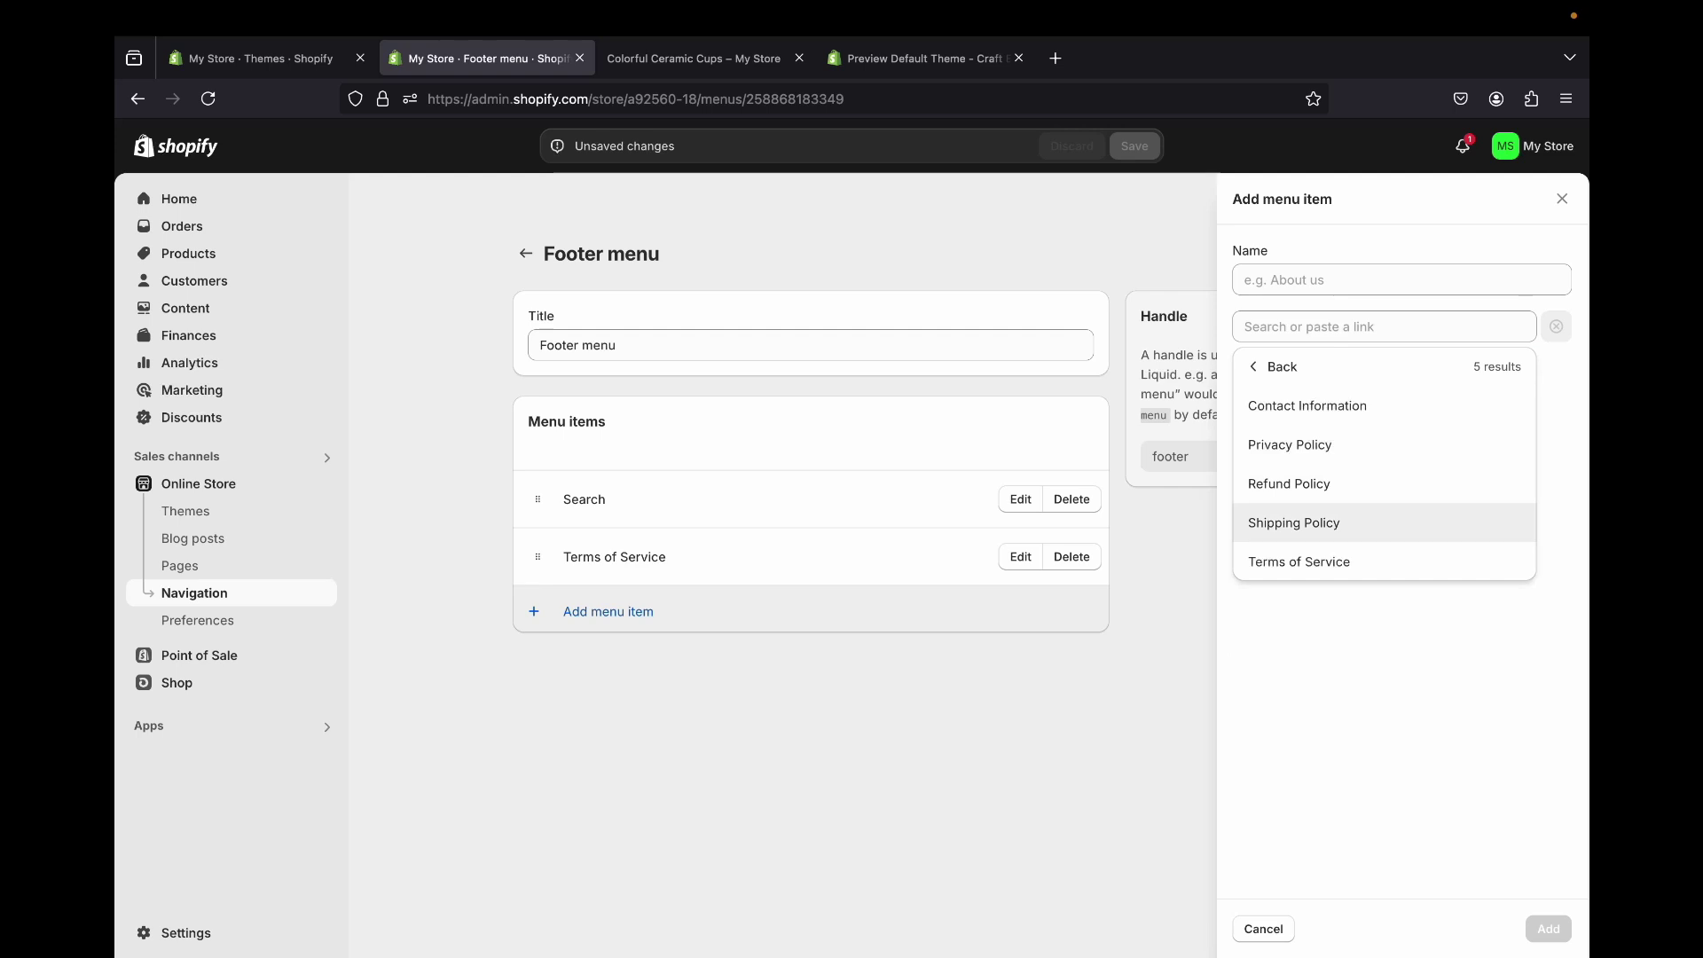
left_click(1327, 531)
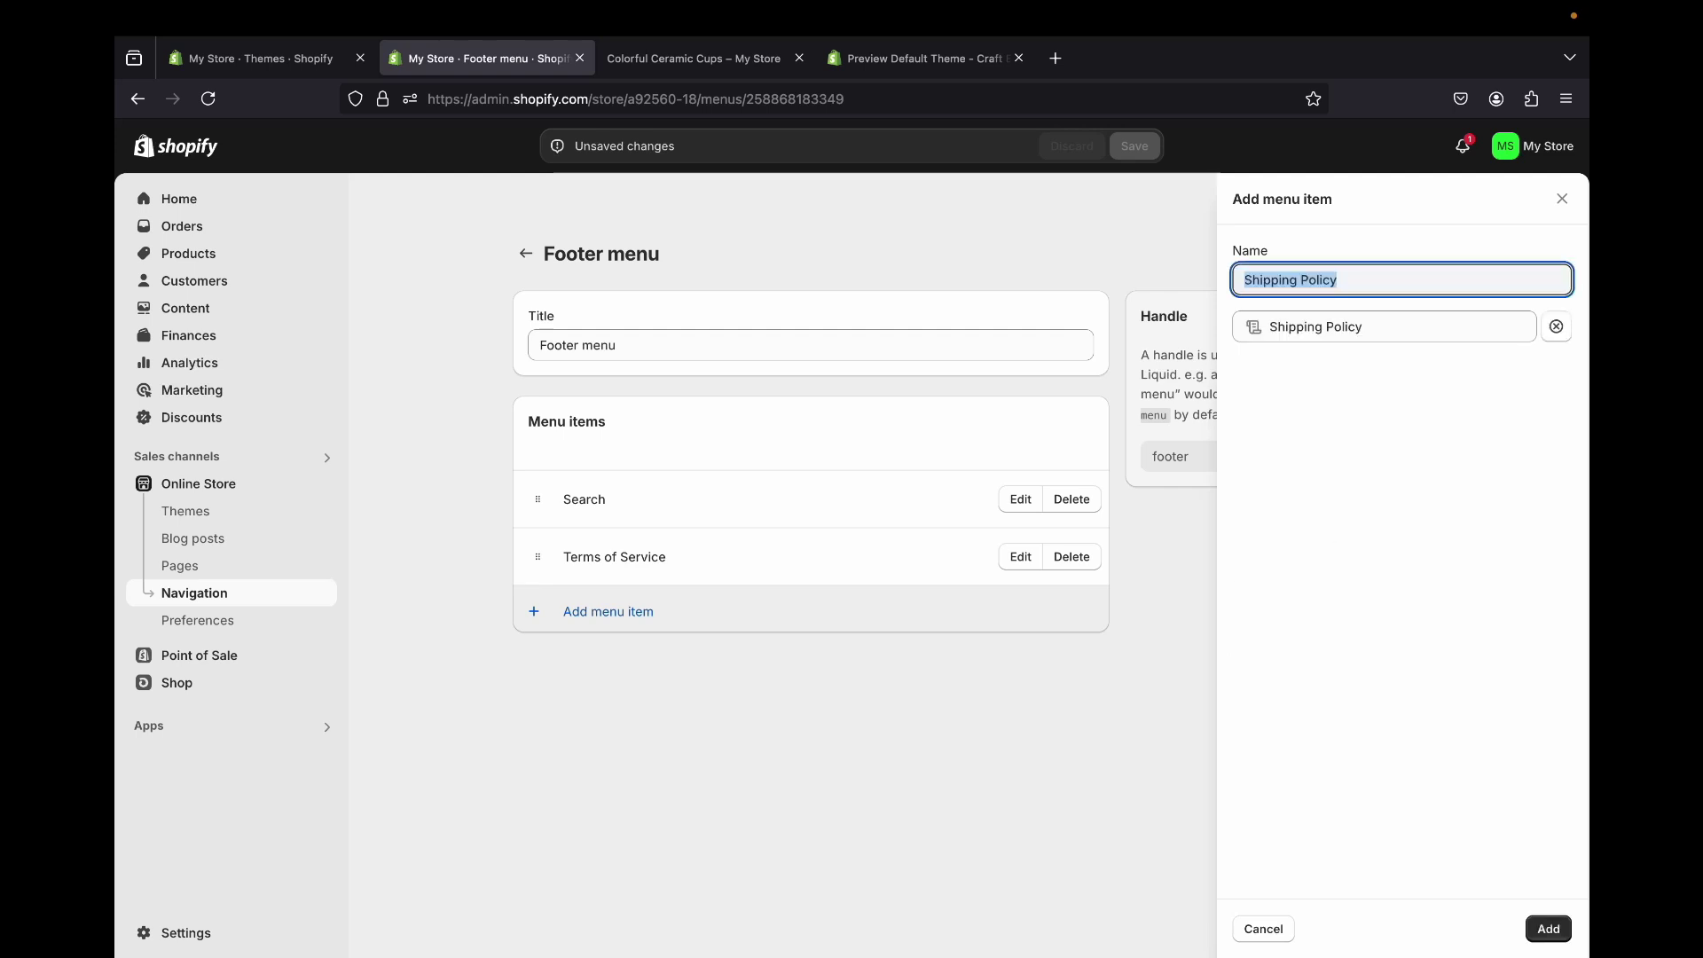
left_click(1548, 929)
- Add a Refund Policy item to the Footer menu, linked to the Refund Policy
left_click(609, 669)
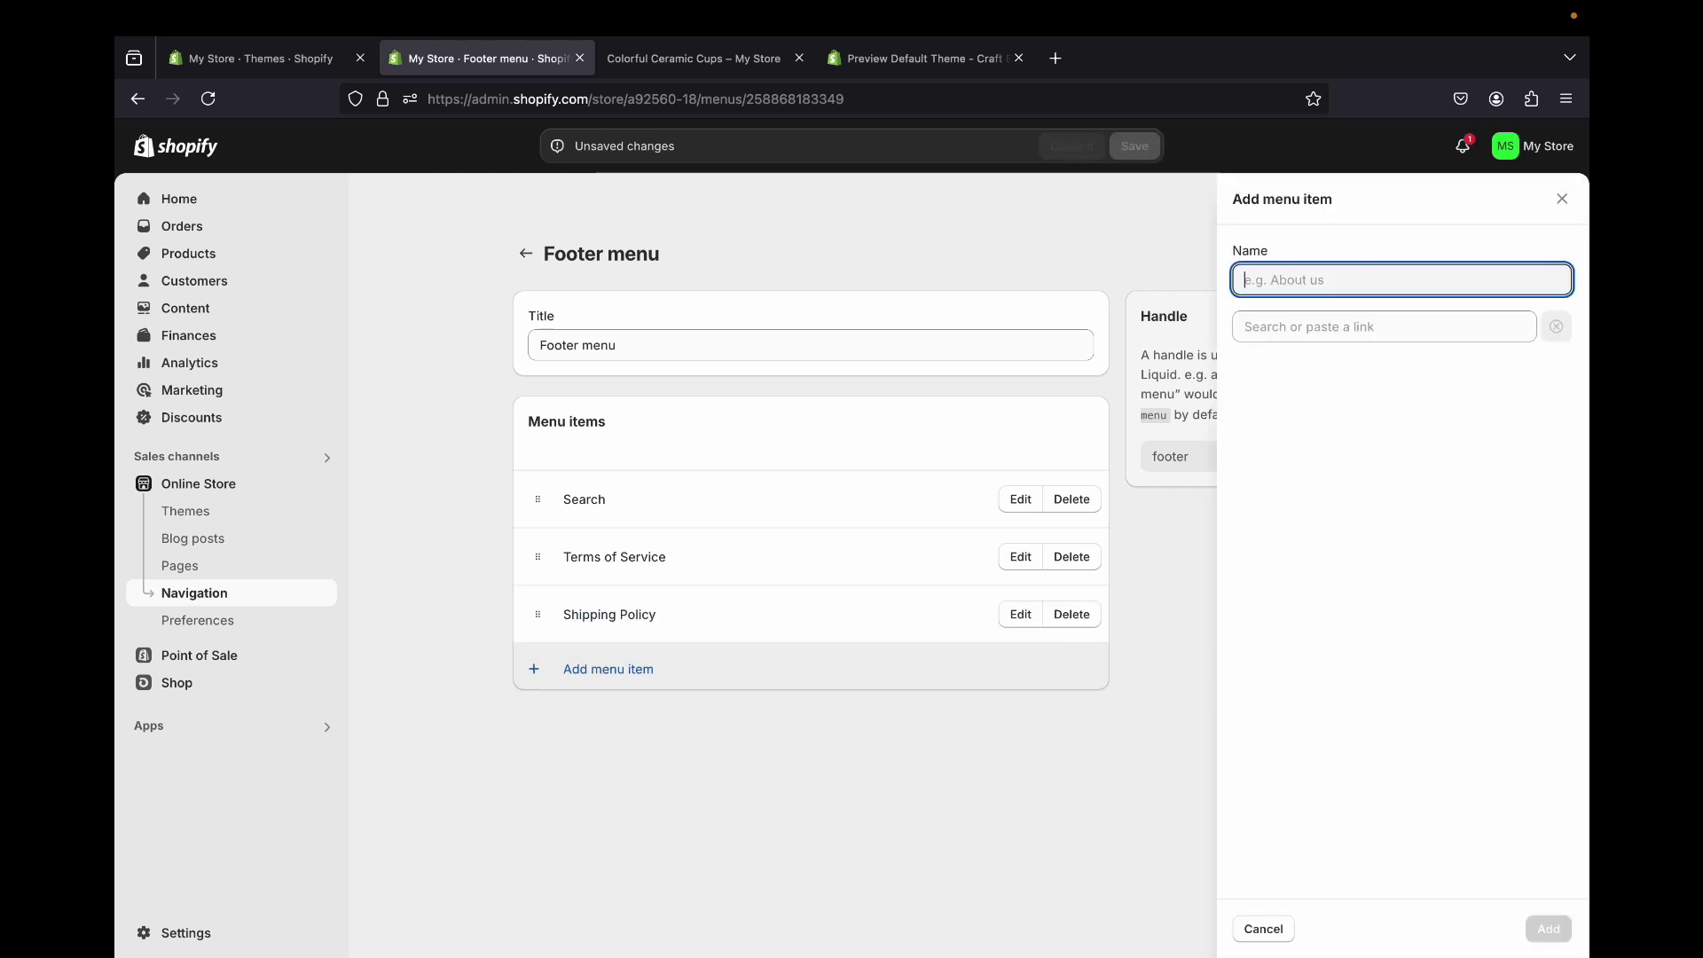
left_click(1384, 326)
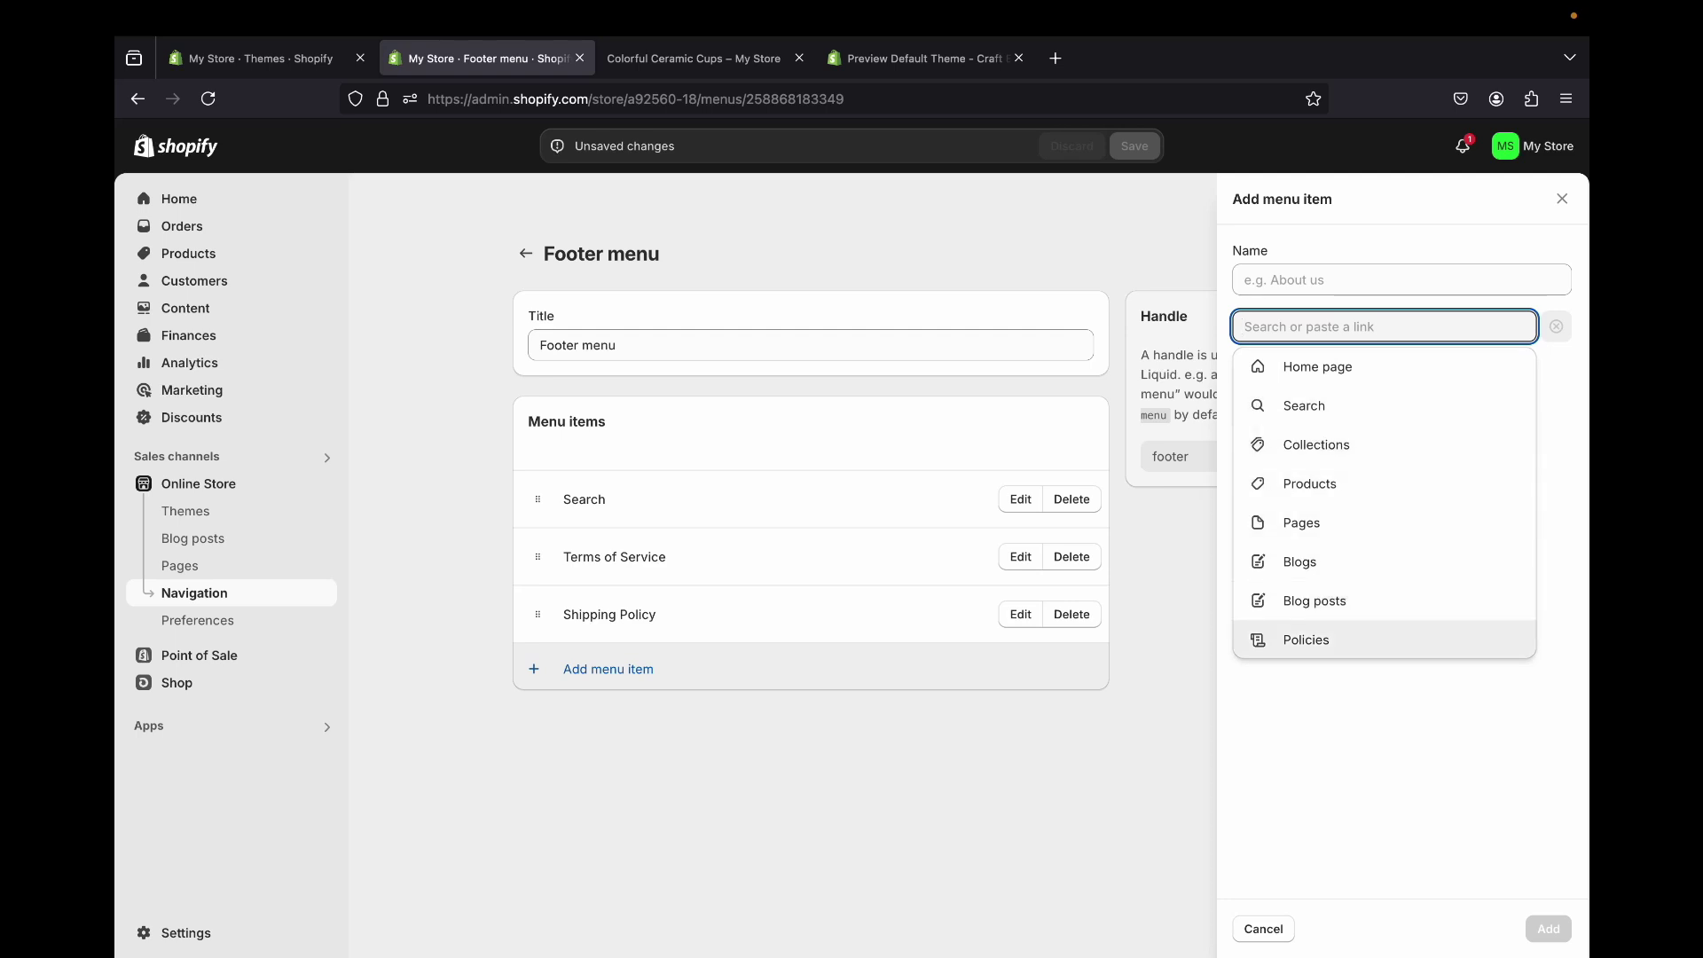
left_click(1306, 640)
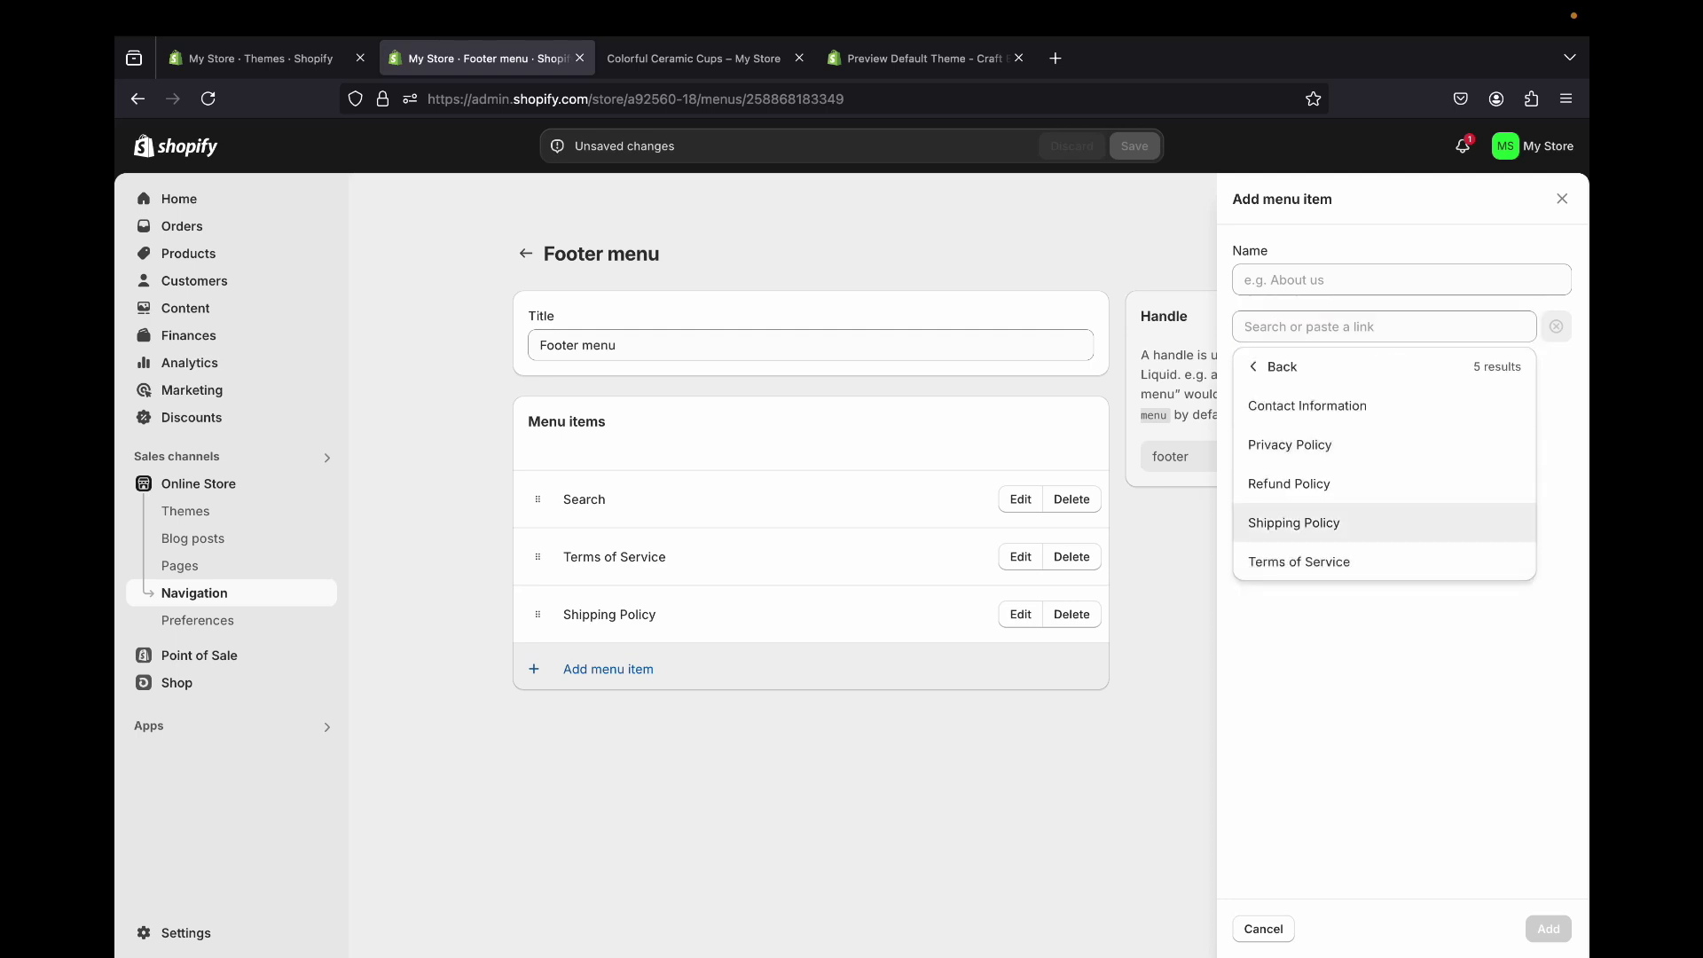
left_click(1289, 484)
left_click(1549, 929)
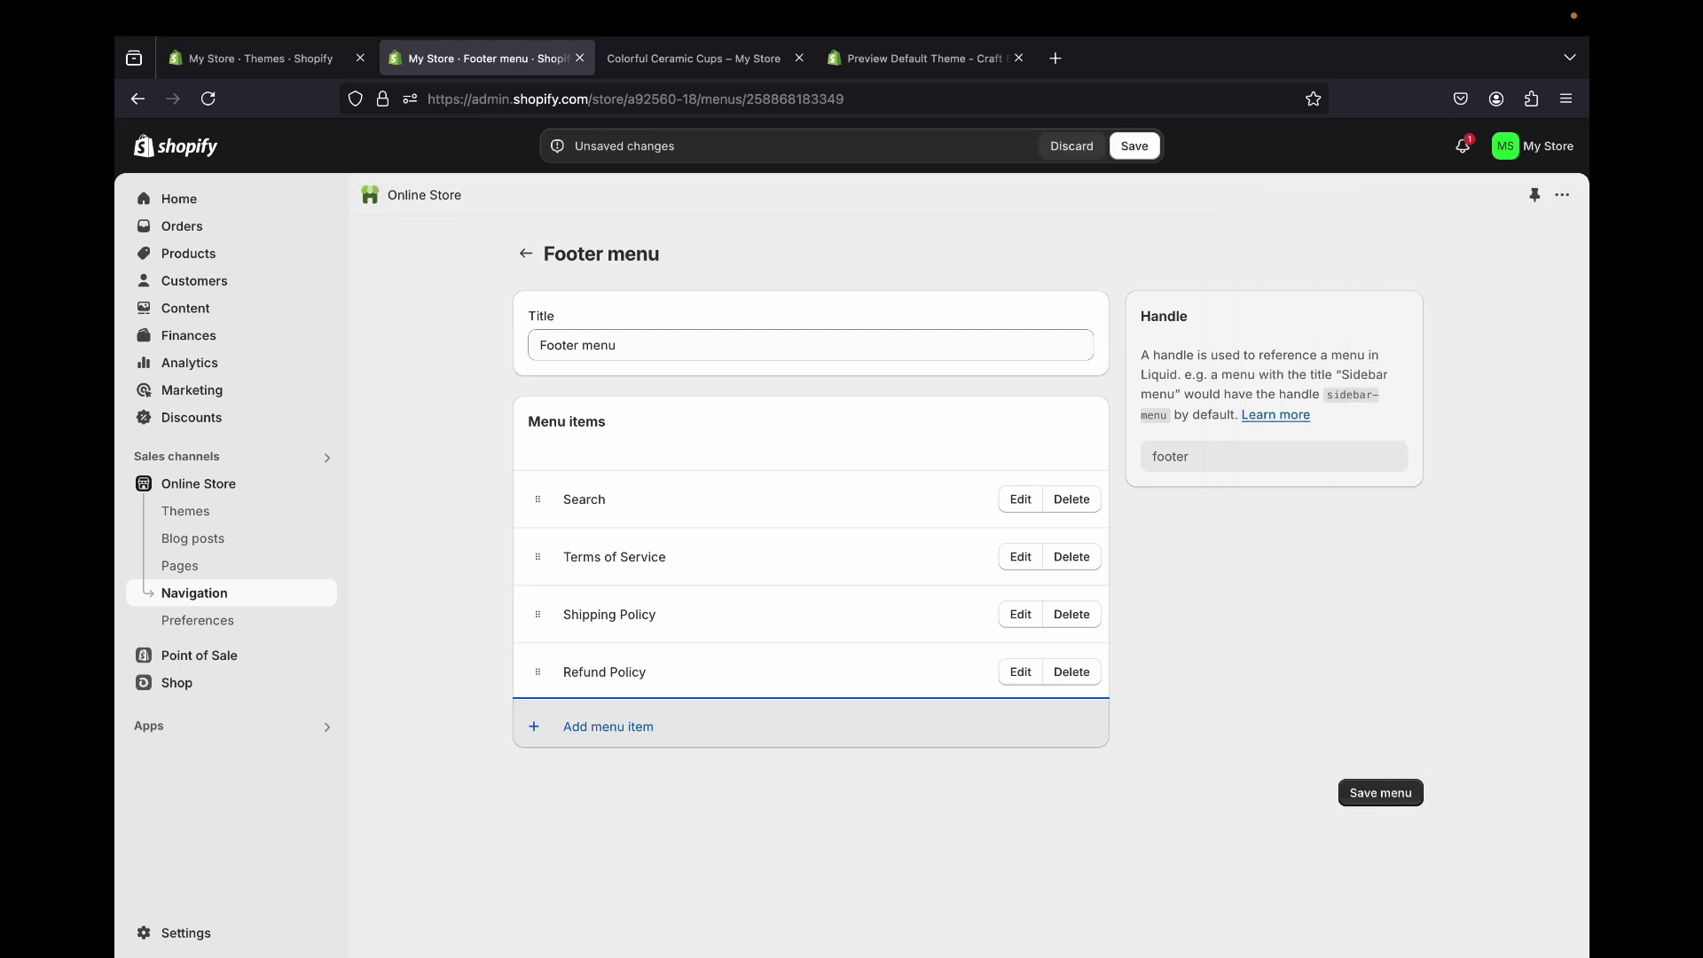
- Add a Privacy Policy item to the Footer menu, linked to the Privacy Policy
left_click(608, 726)
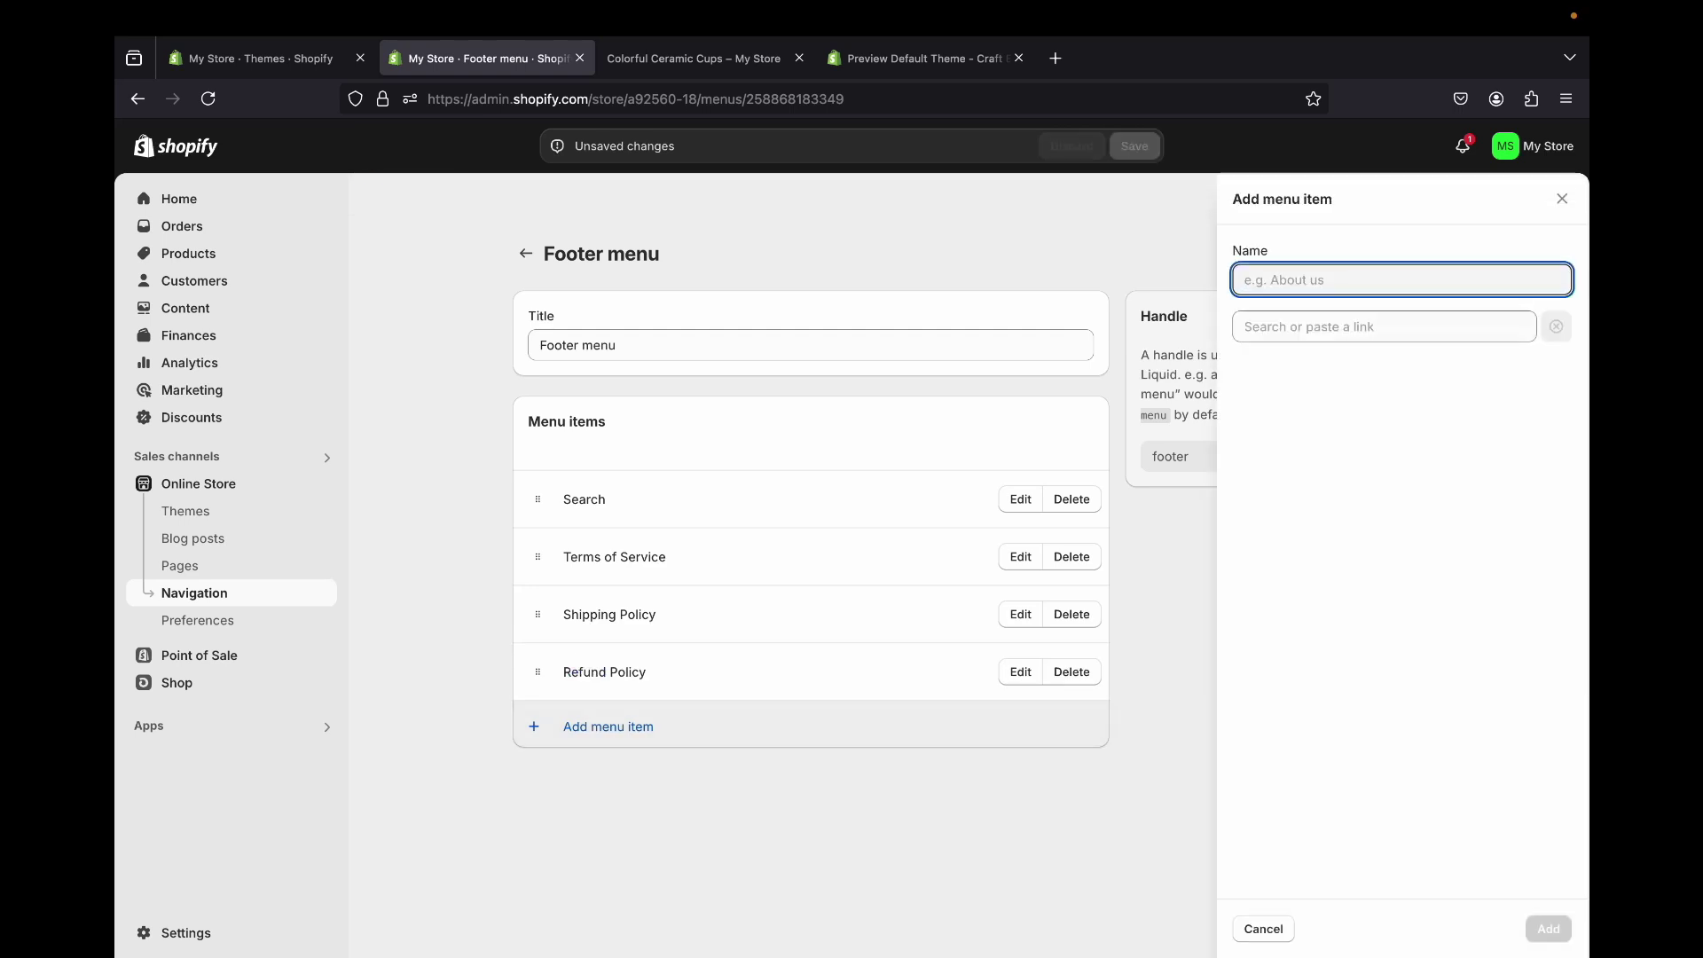
left_click(1385, 327)
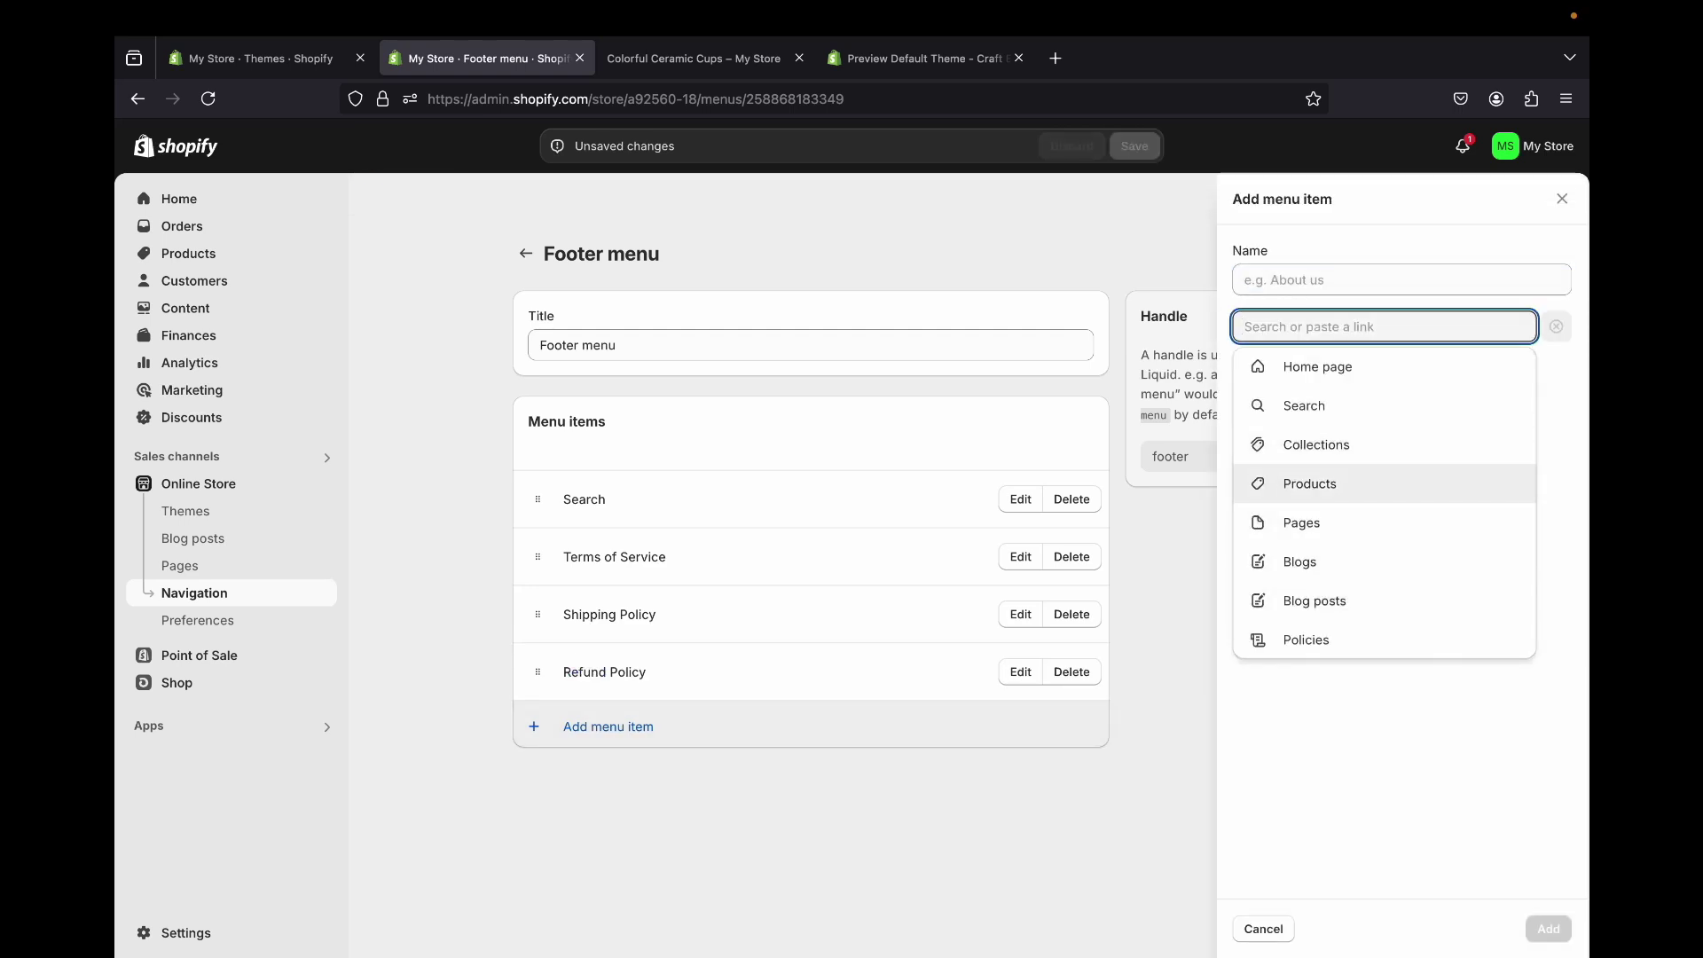
left_click(1301, 445)
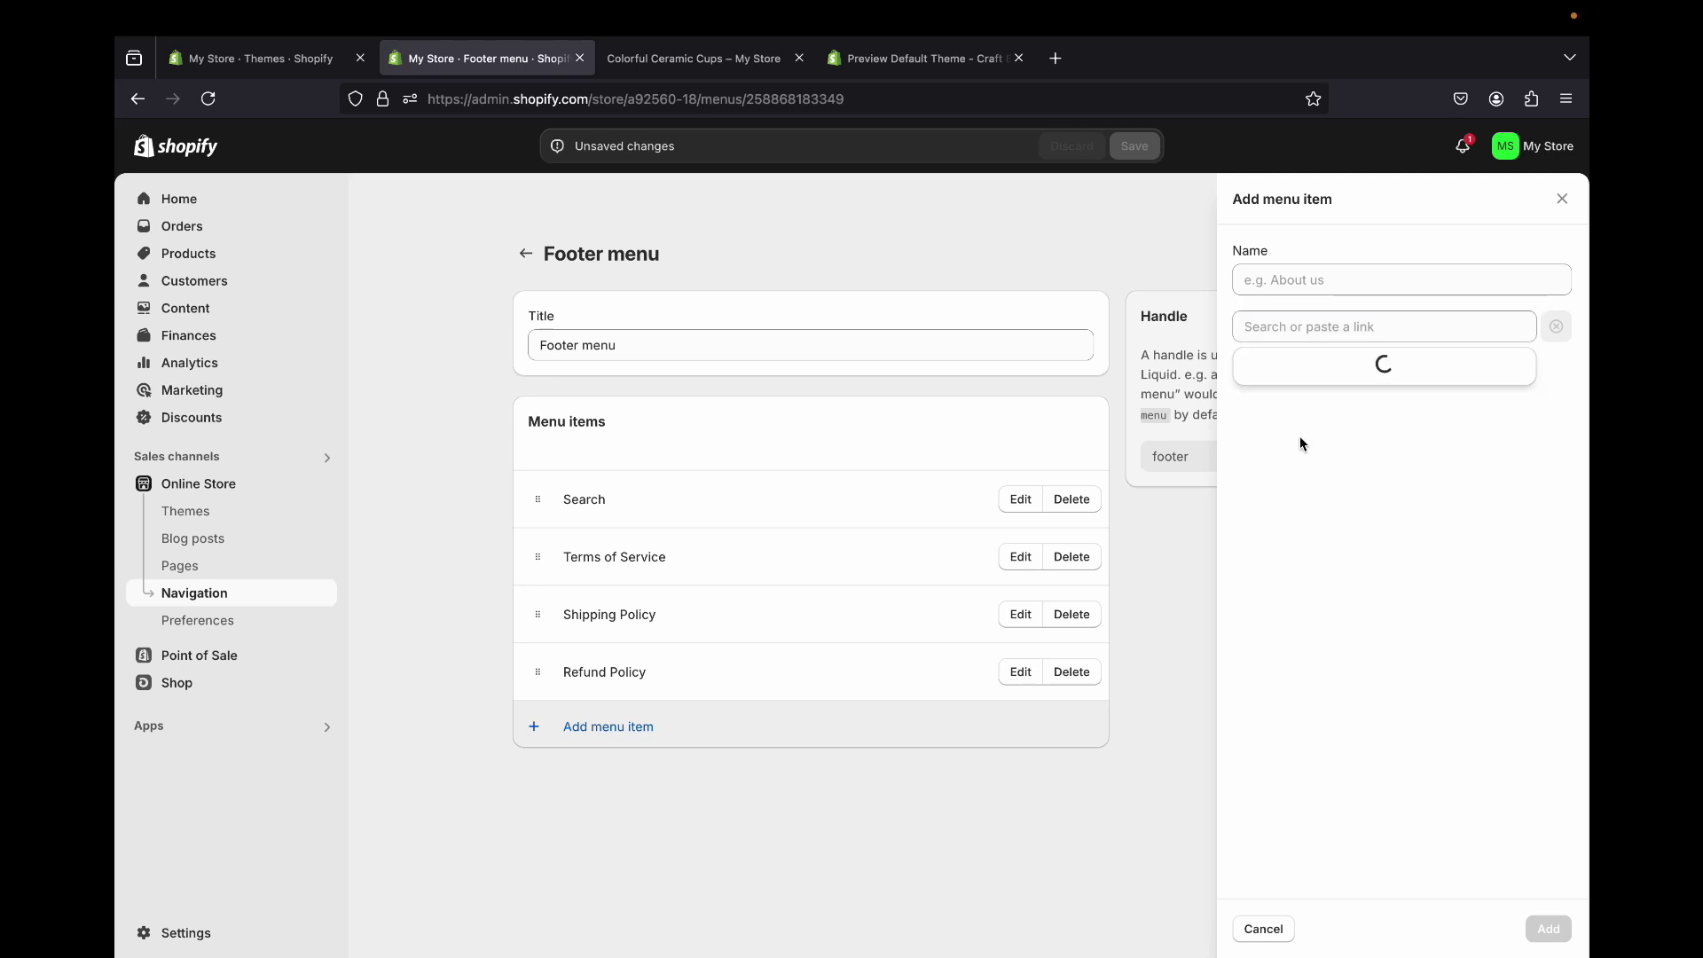
left_click(1282, 367)
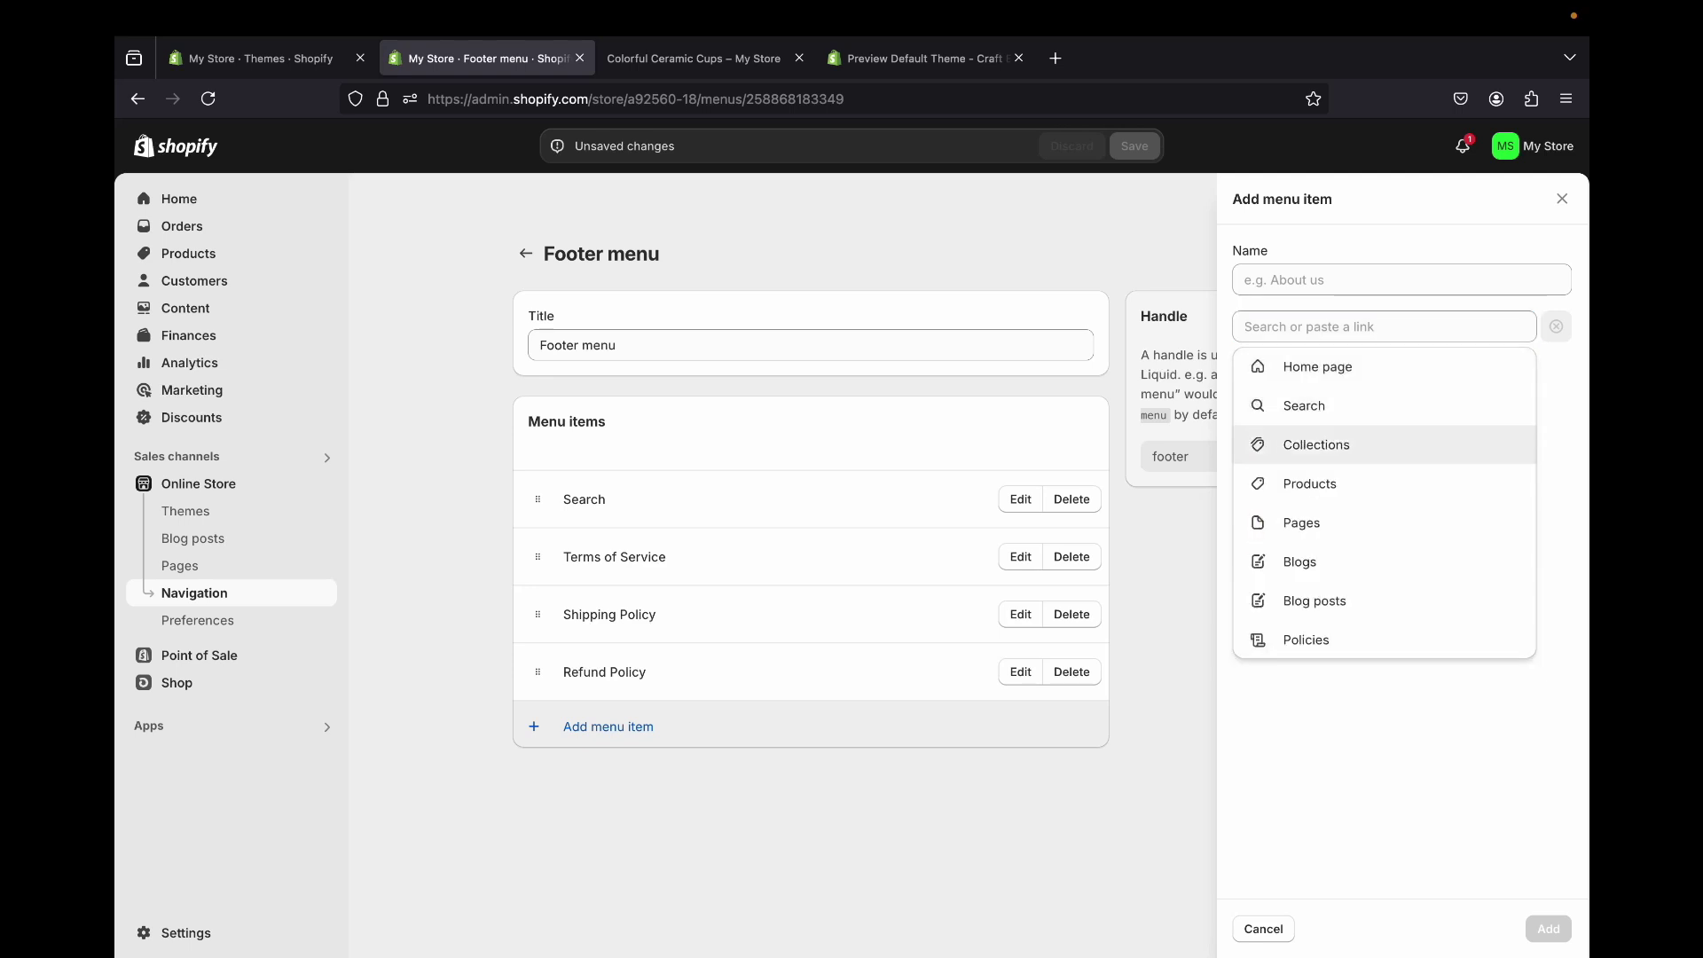
left_click(1306, 640)
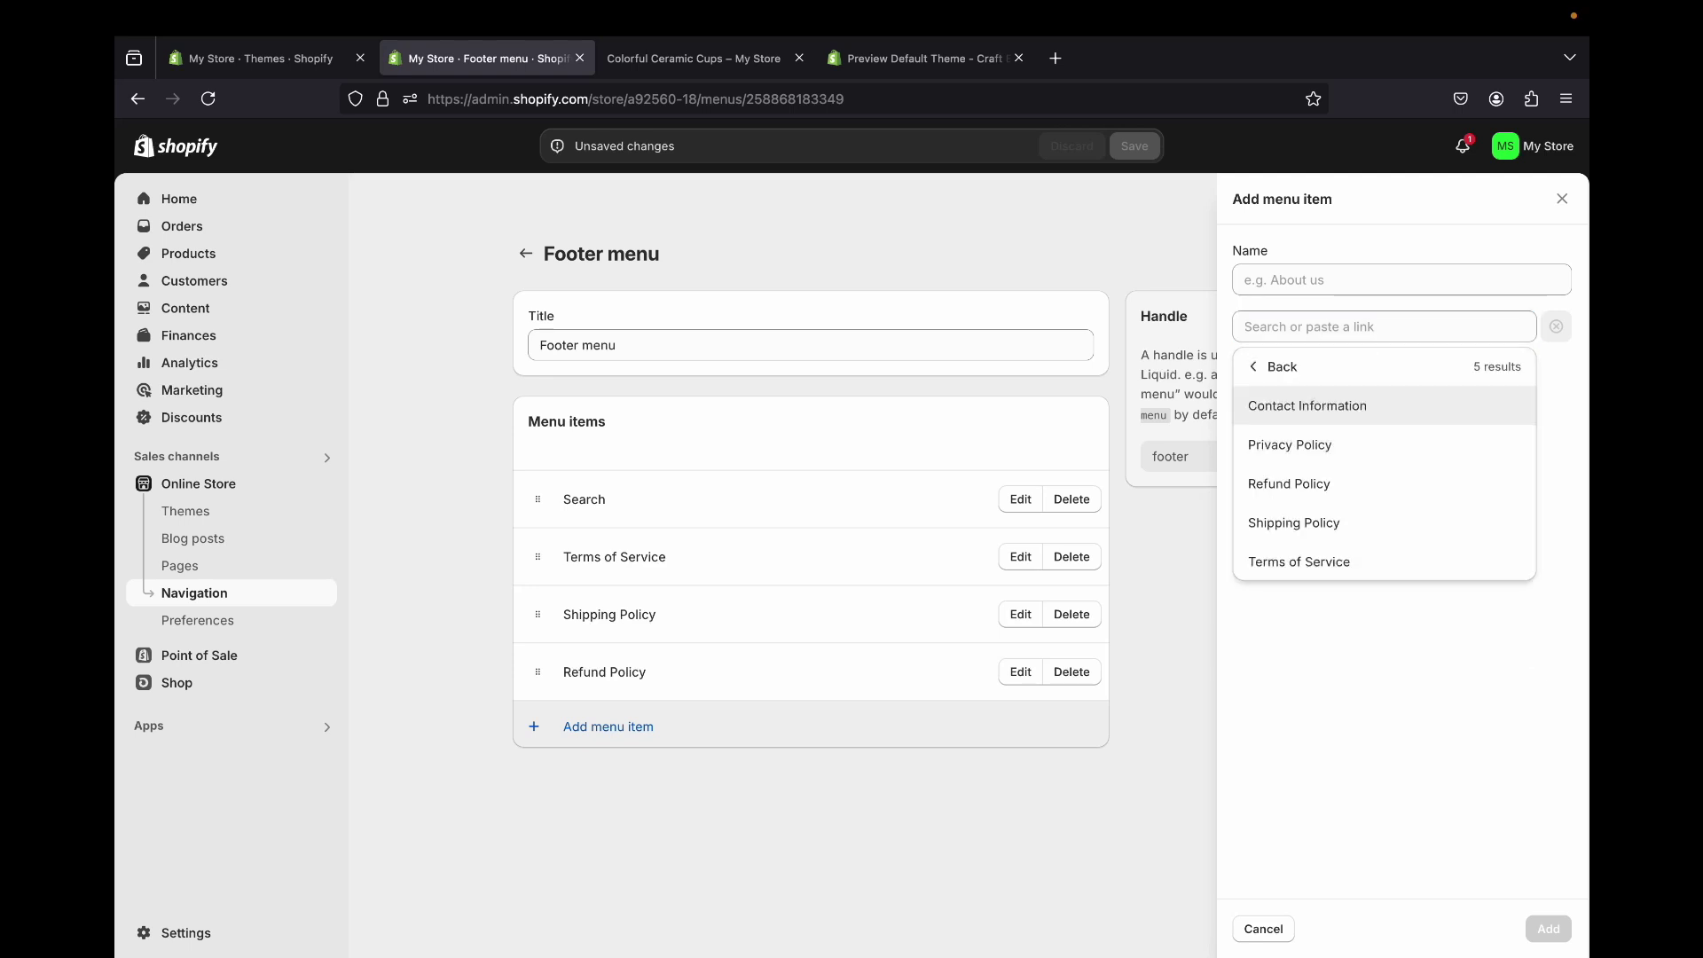
left_click(1290, 444)
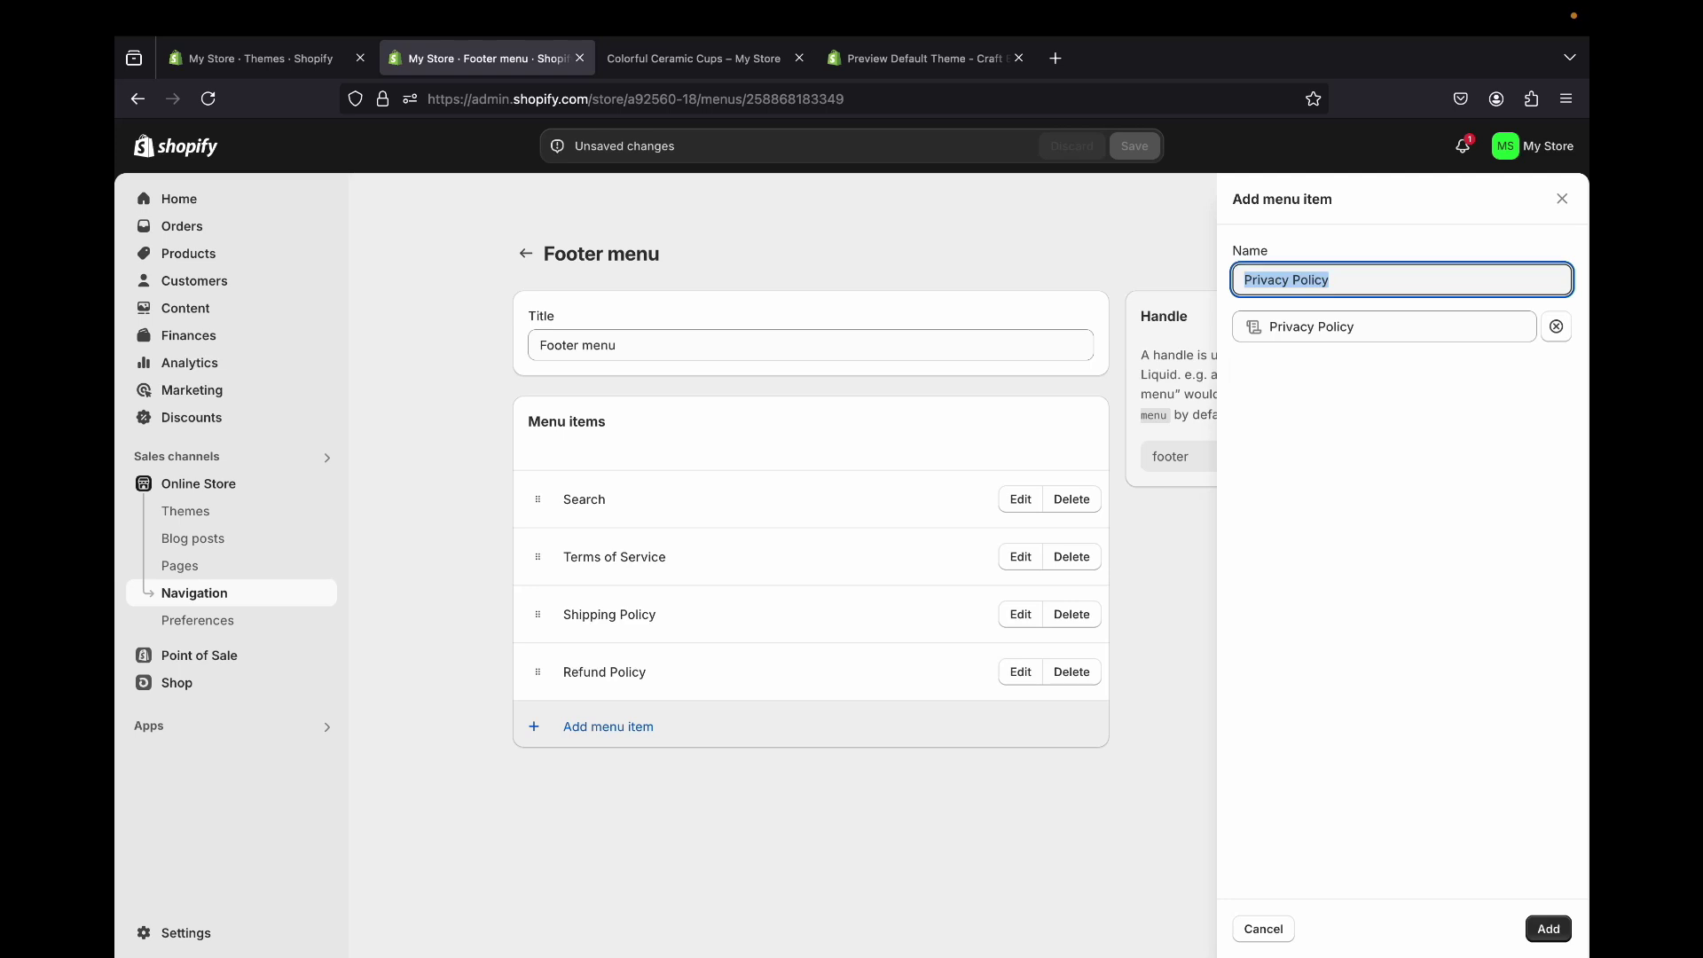
left_click(1548, 929)
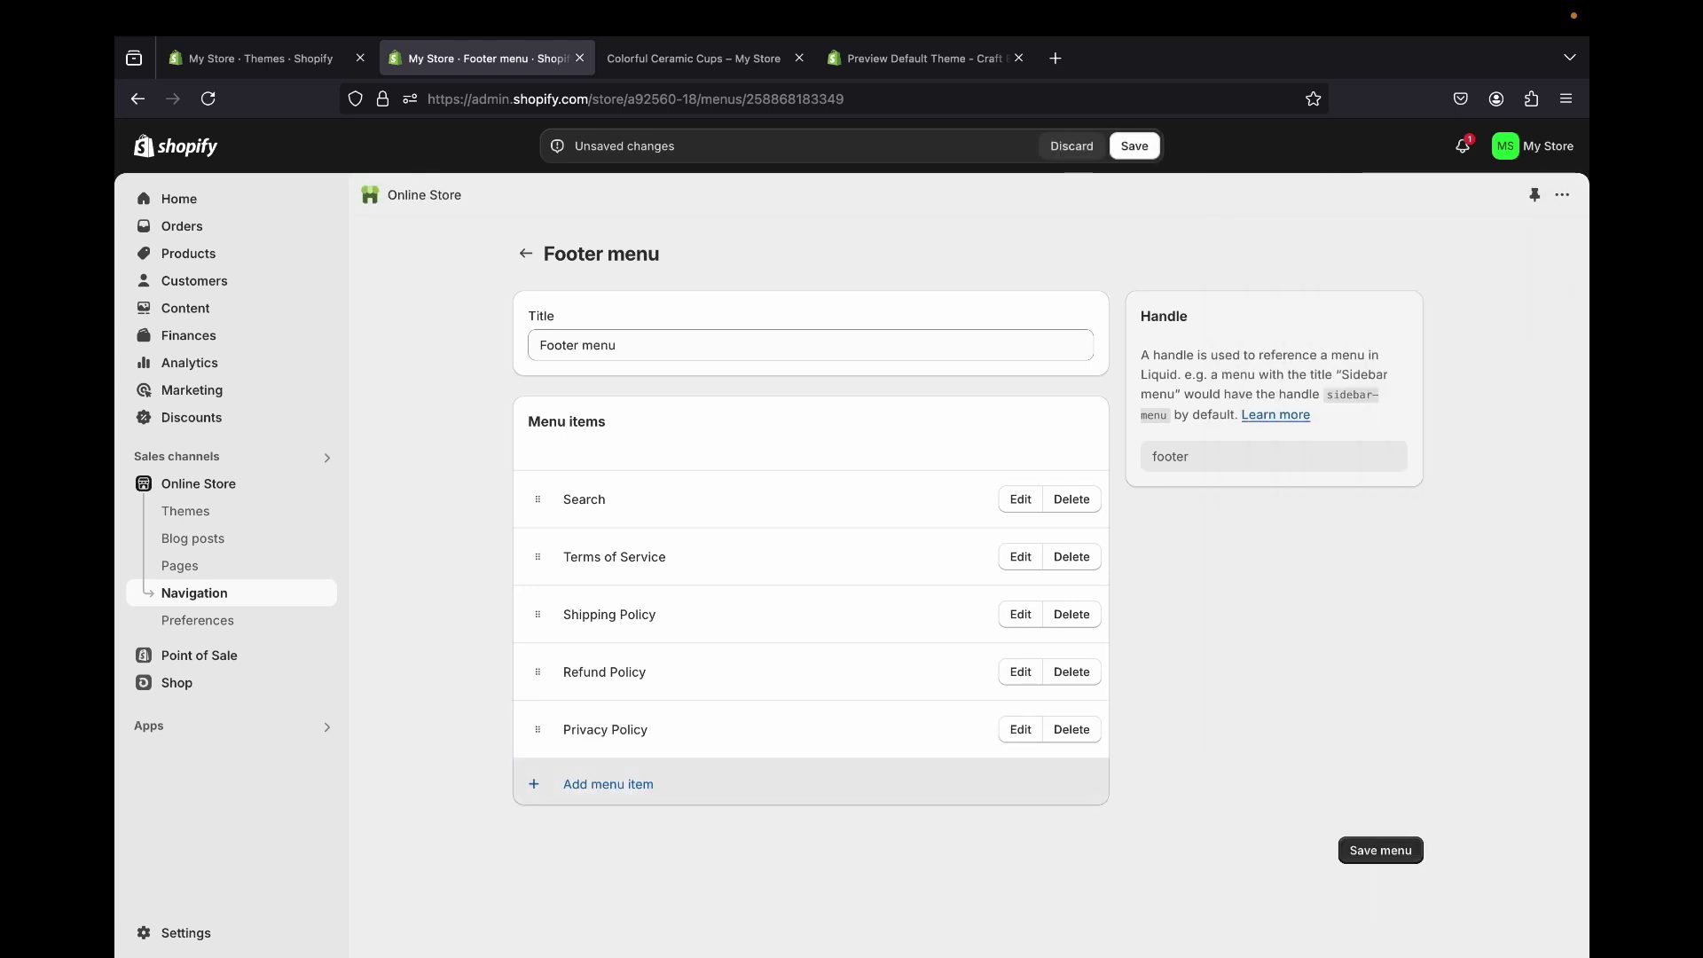
- Add a Contact Information item to the Footer menu, linked to the Contact Information policy
left_click(607, 784)
left_click(1384, 326)
left_click(1304, 637)
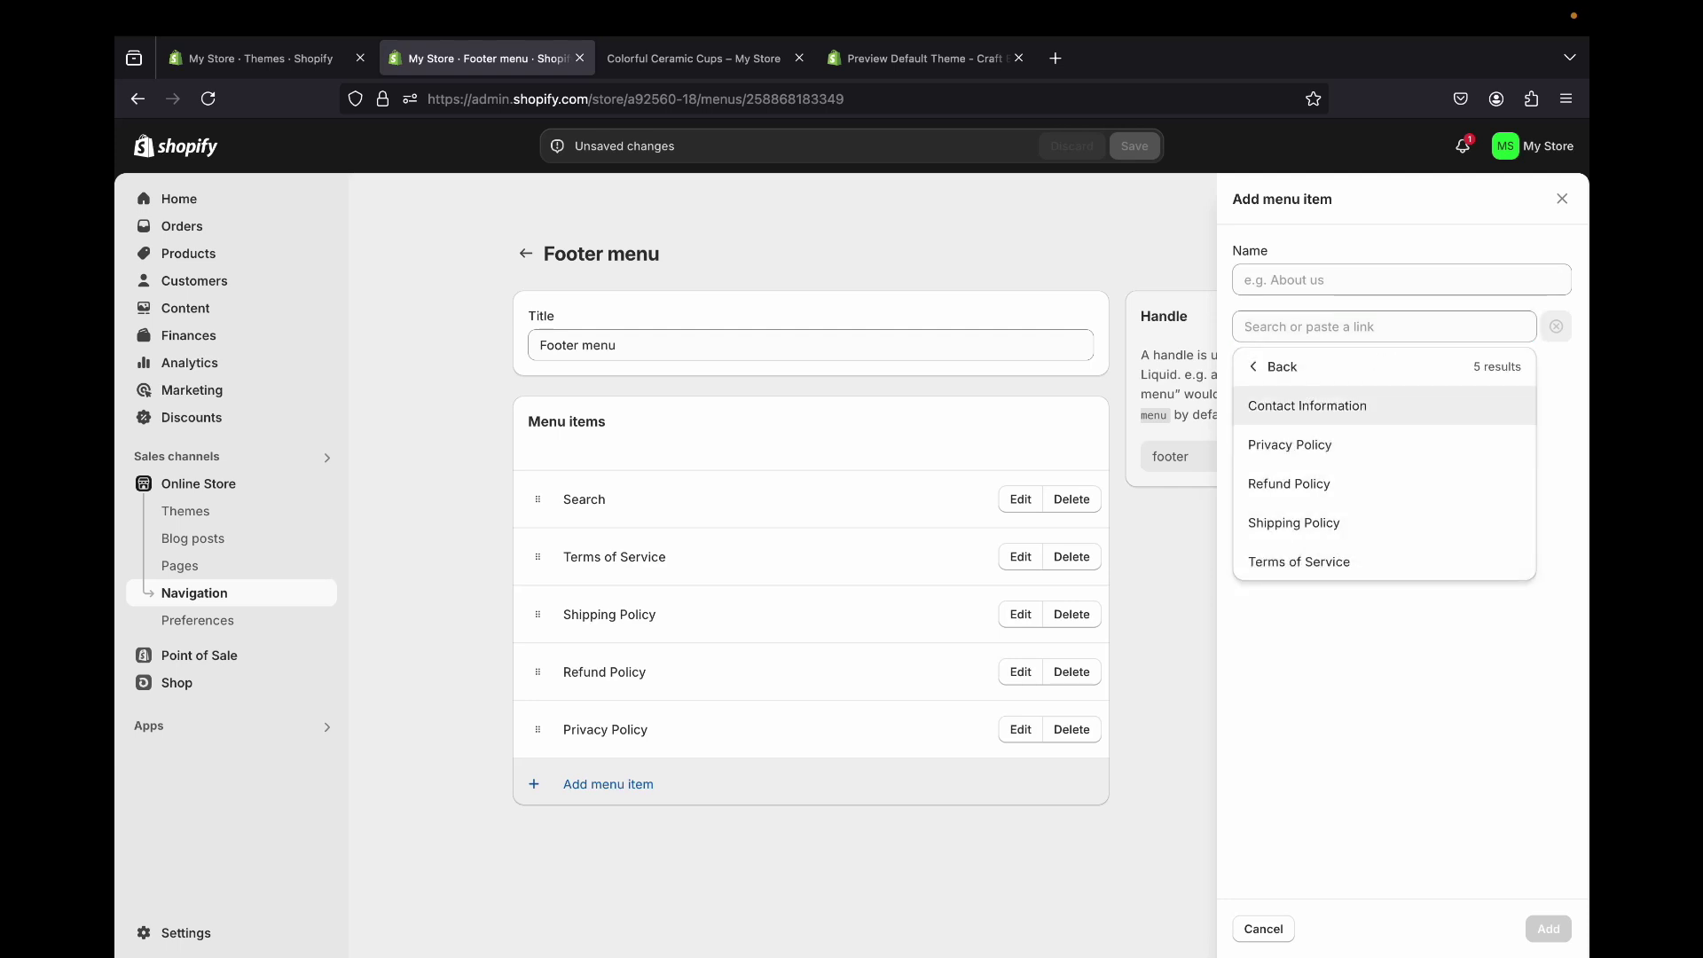
left_click(1283, 408)
left_click(1548, 928)
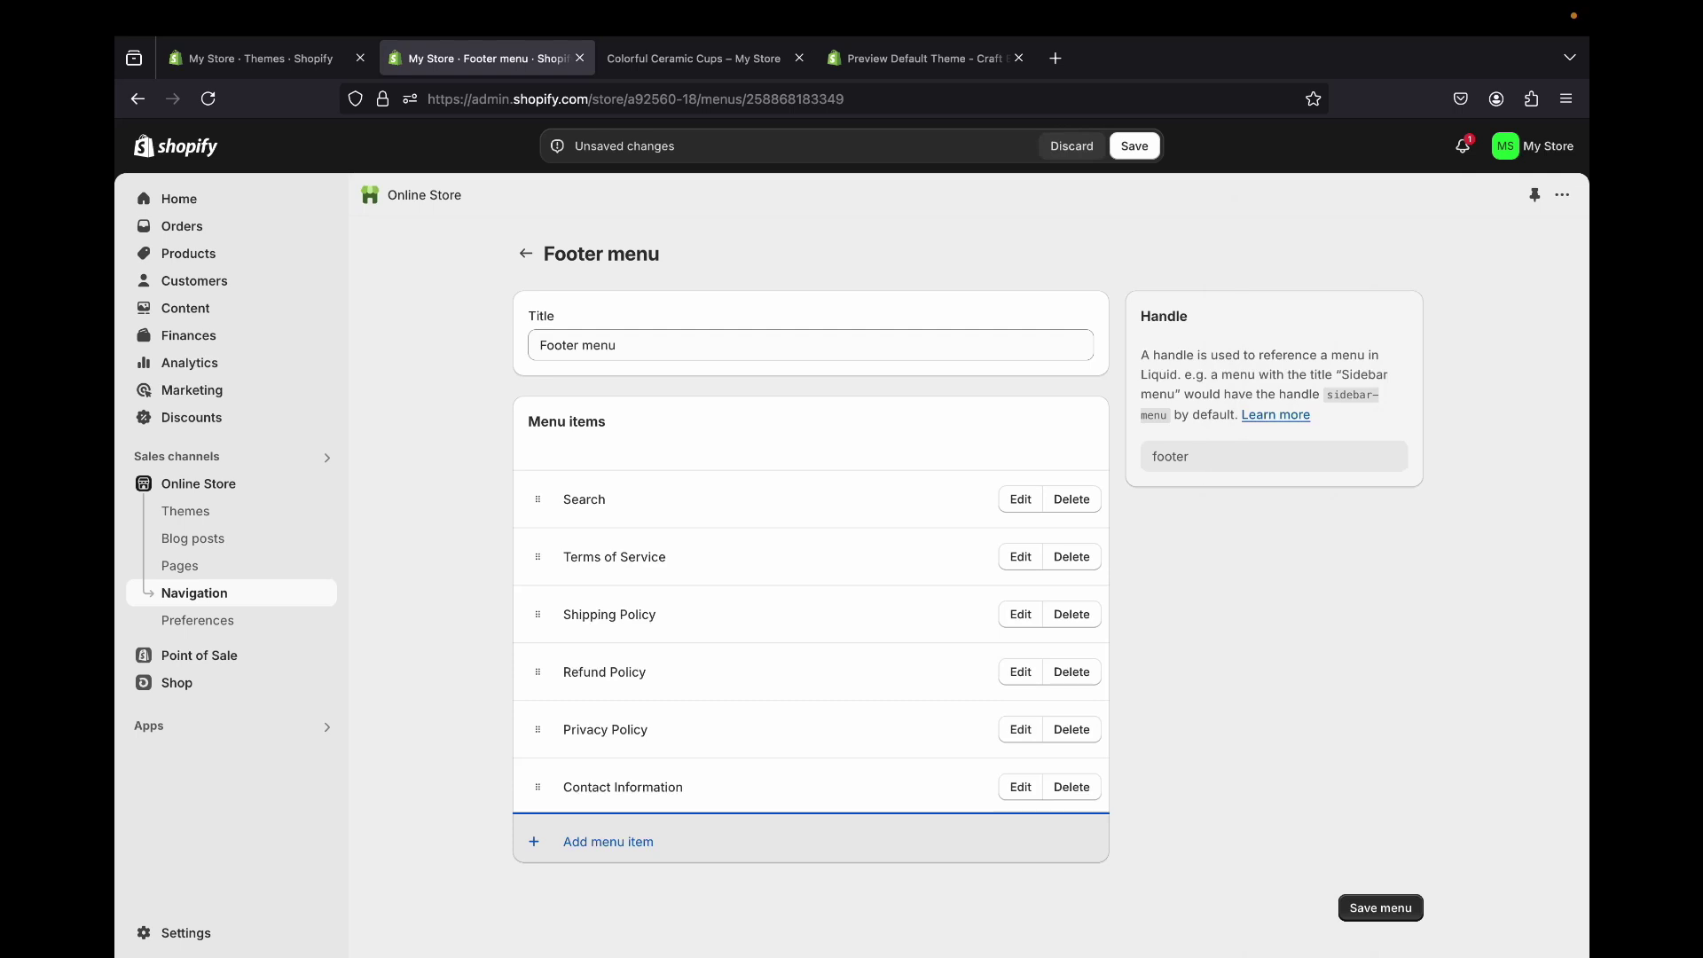
- Reorder the Footer menu so Refund Policy and Privacy Policy follow Search, and save the menu
left_click_drag(538, 672, 538, 557)
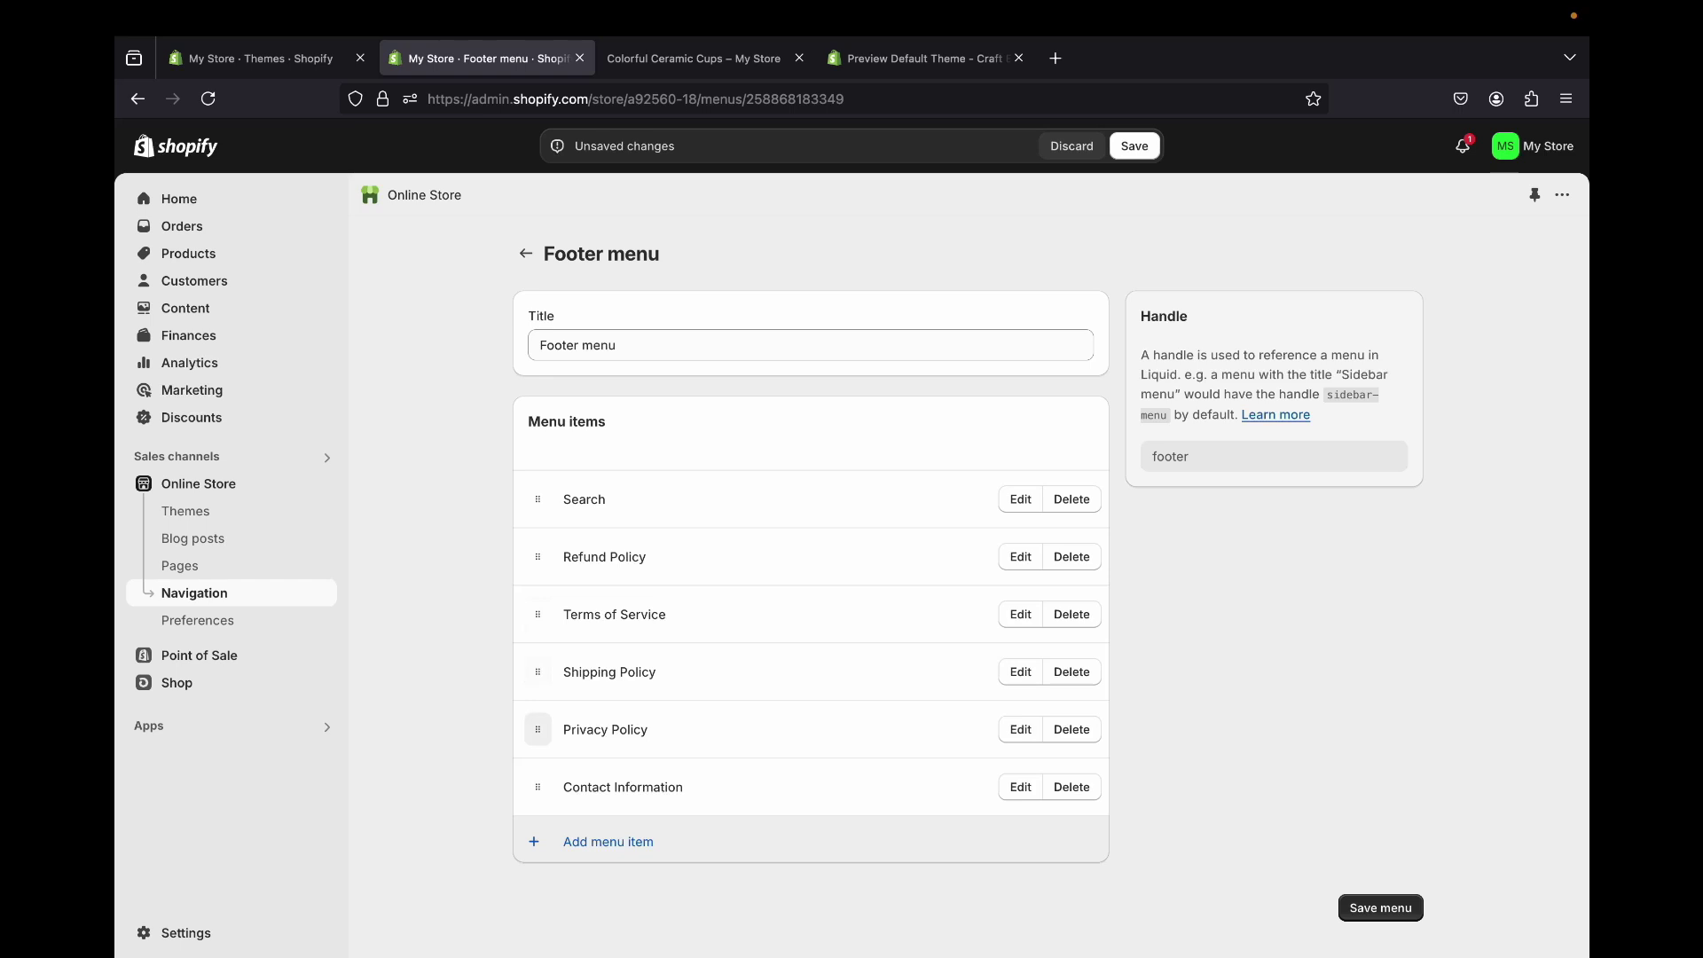
left_click_drag(538, 730, 537, 612)
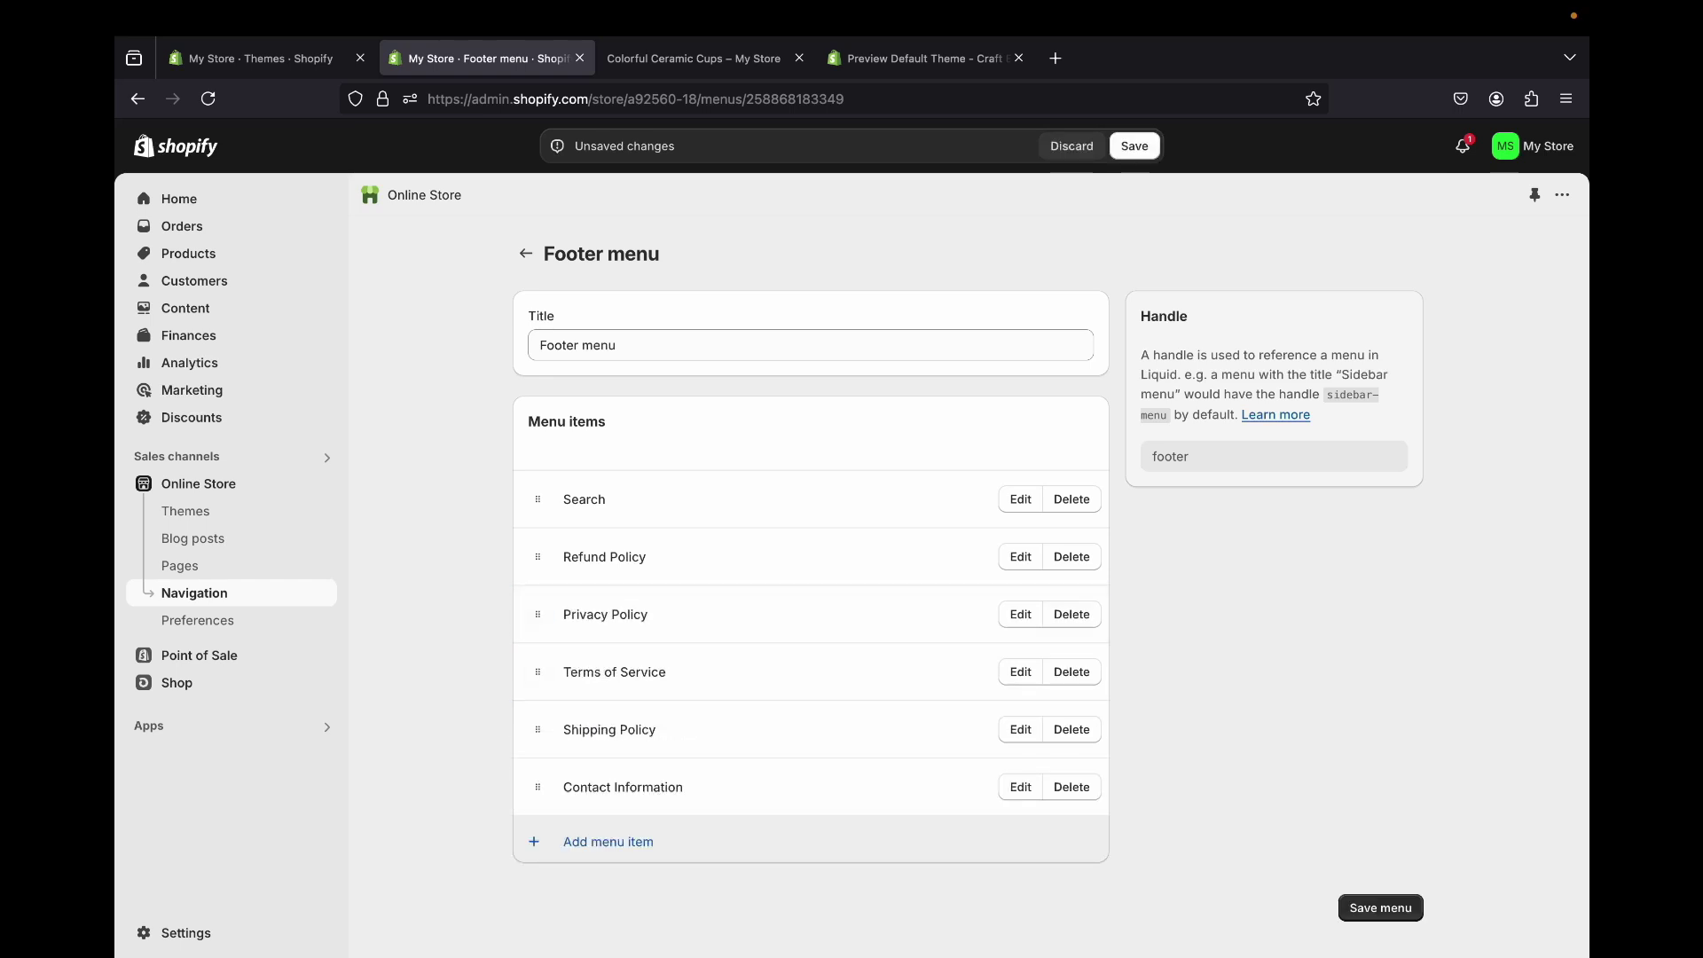
left_click(1379, 907)
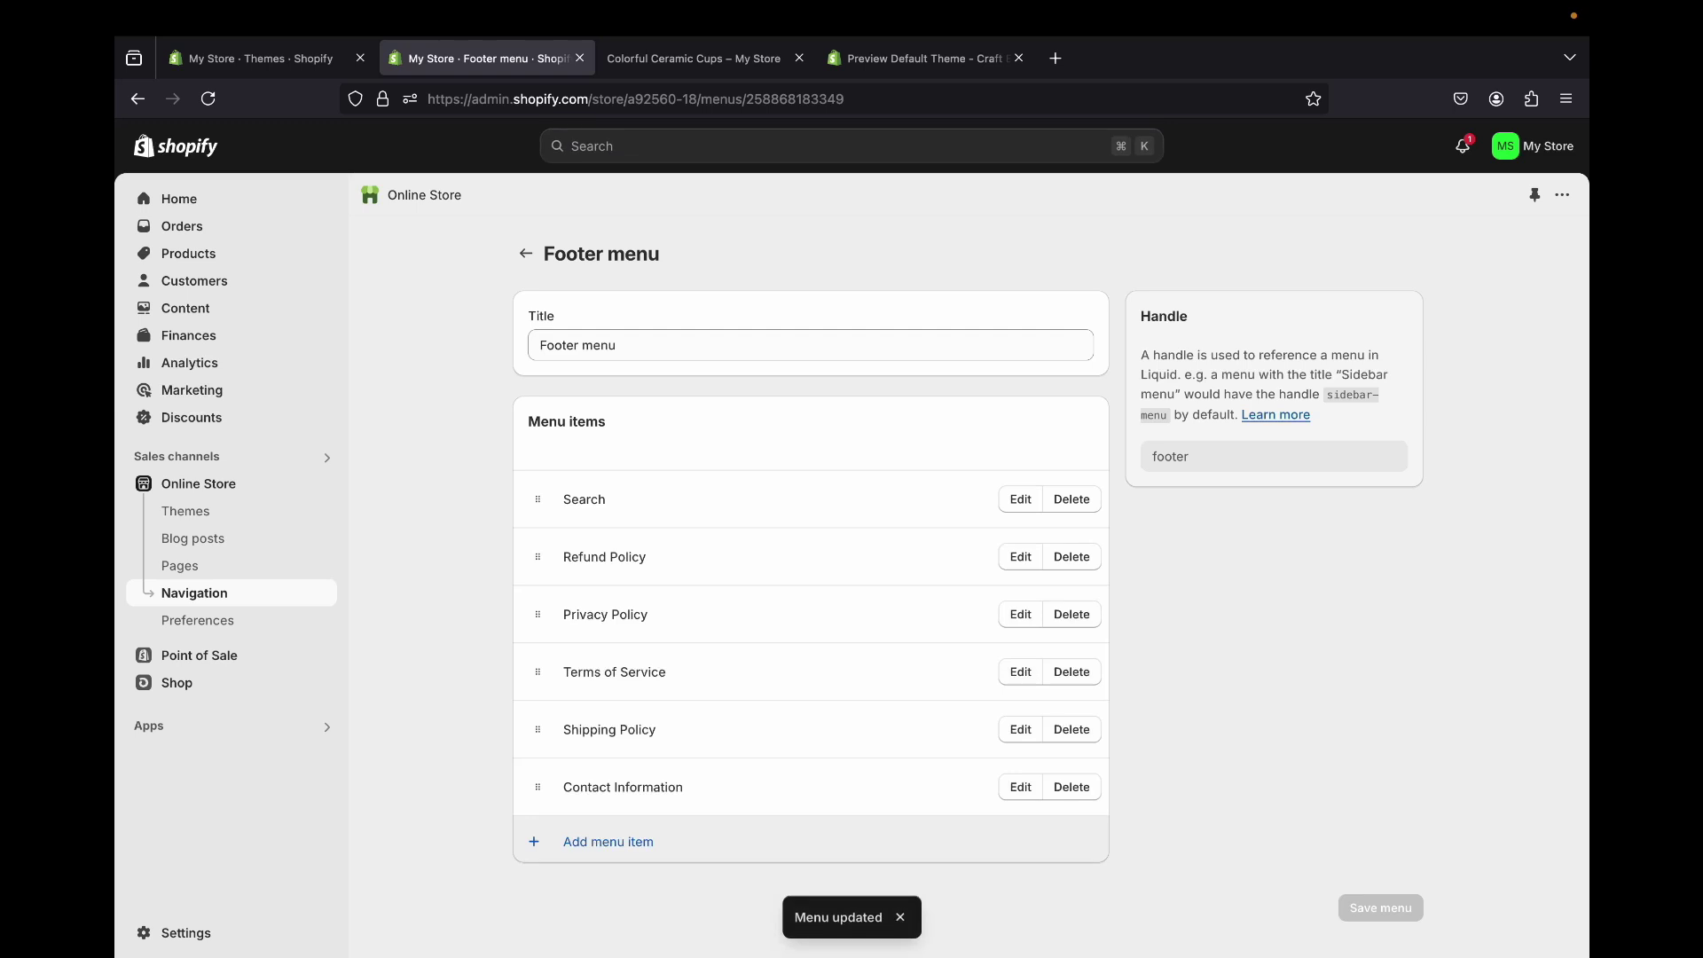
- Open the live storefront from the admin and check the policy links in the home page footer
left_click(525, 253)
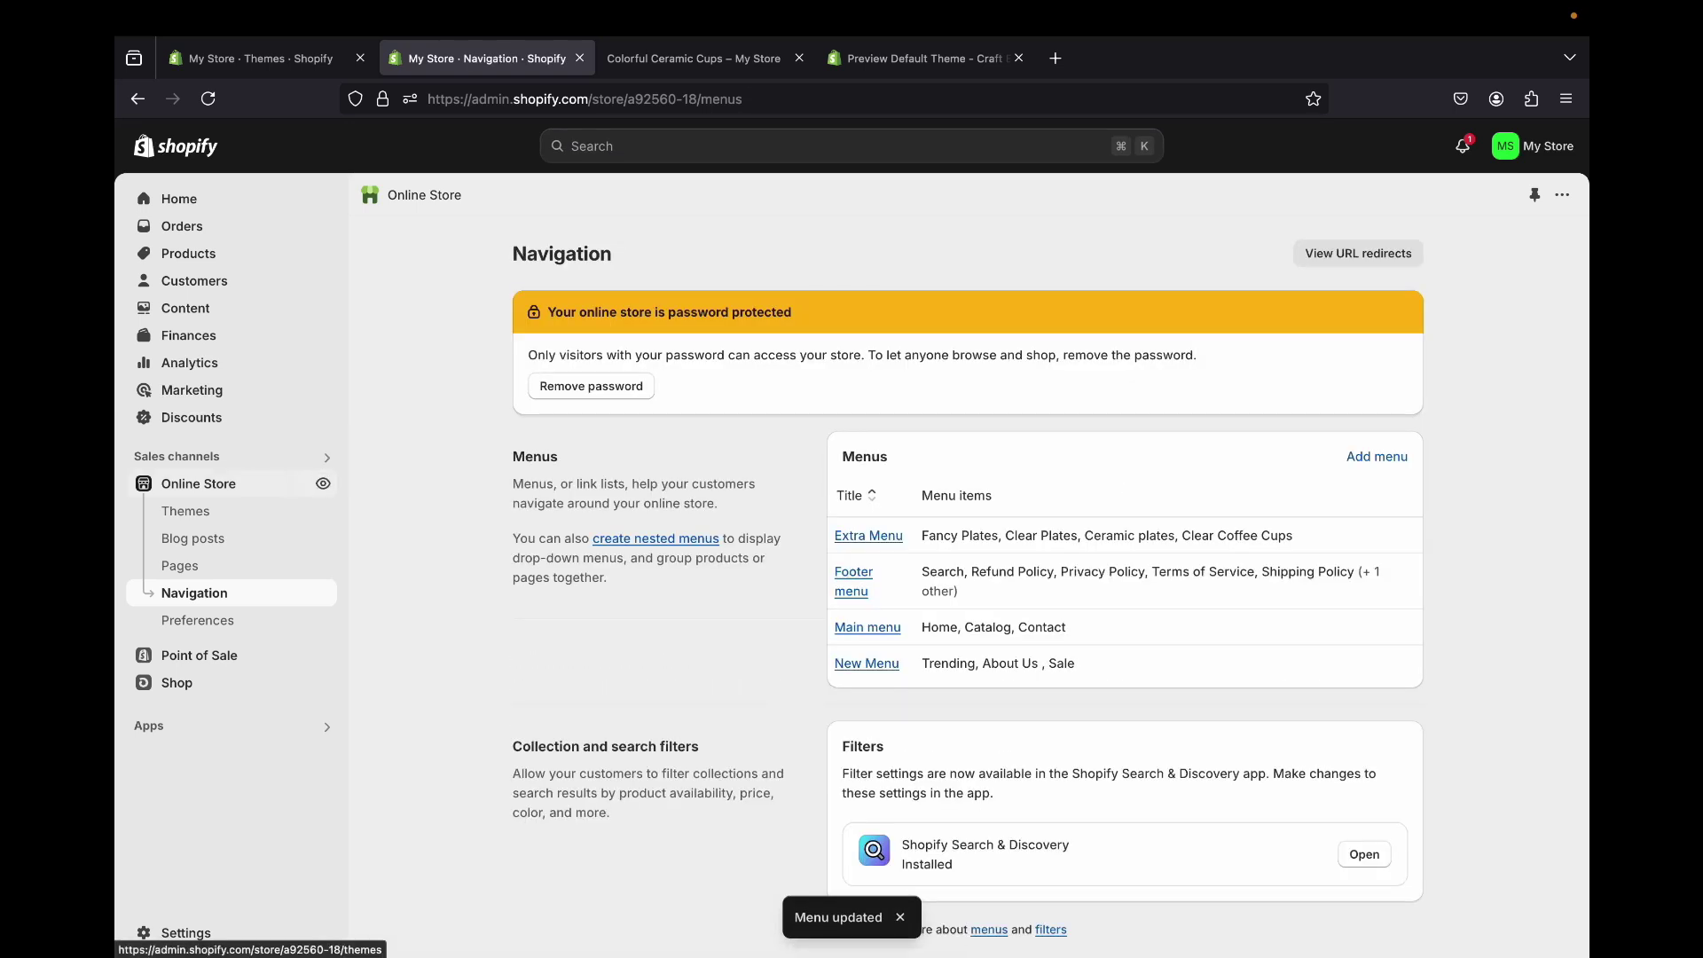
left_click(185, 511)
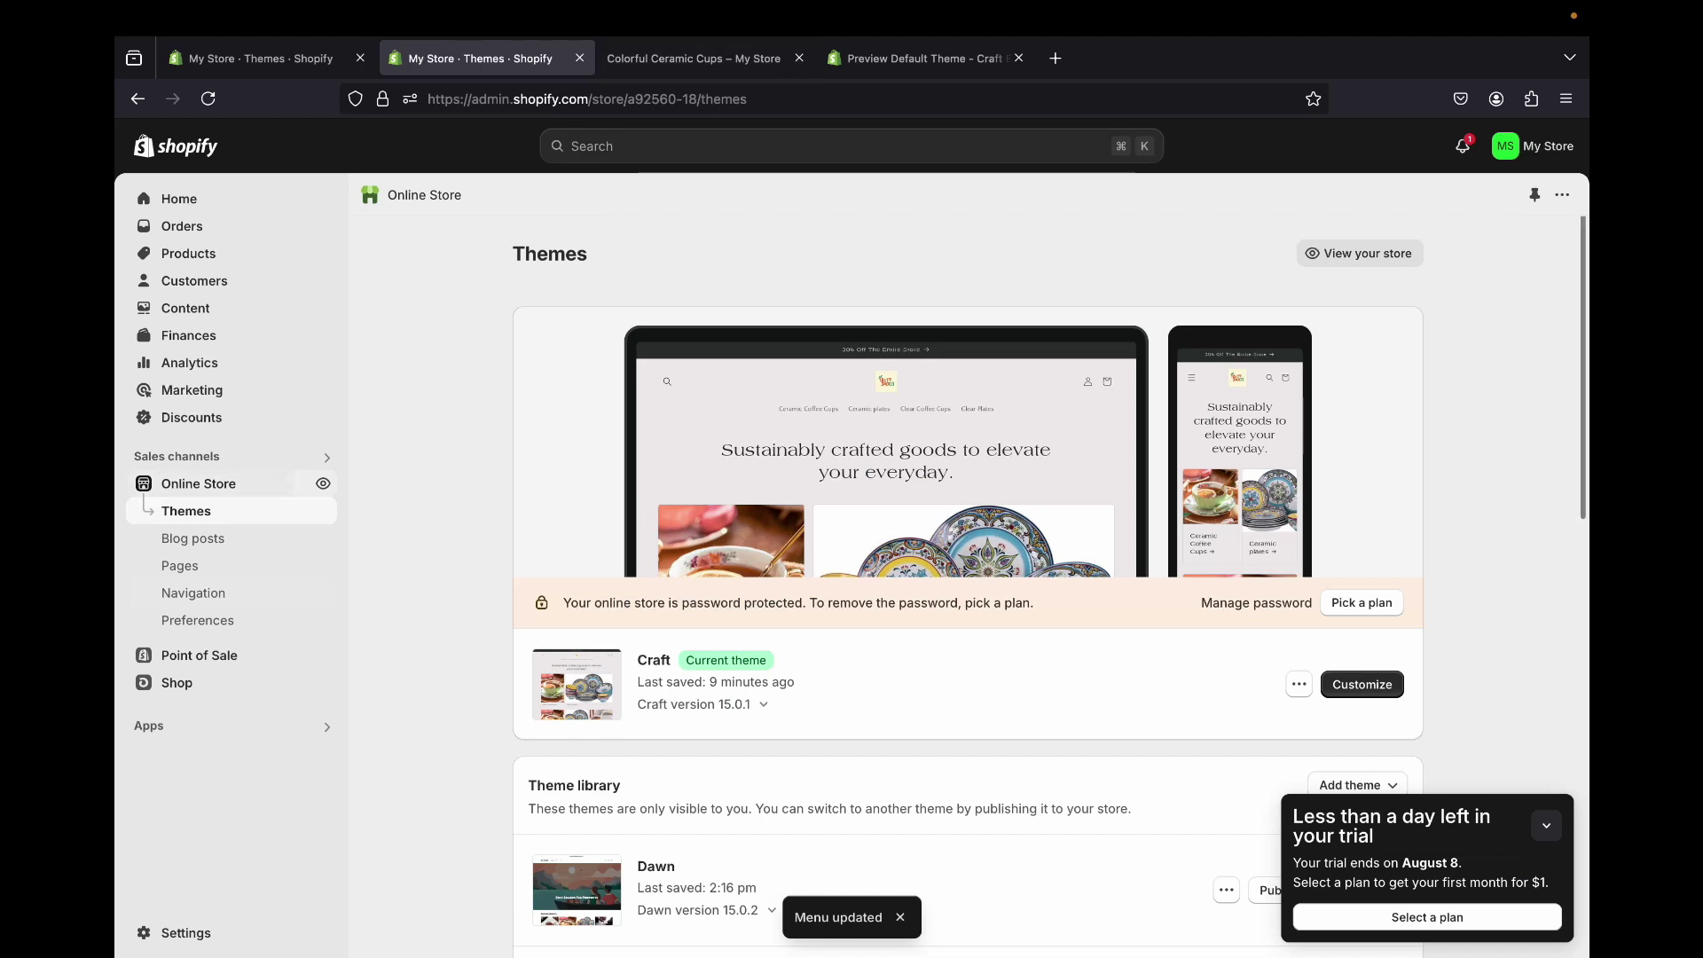
left_click(799, 57)
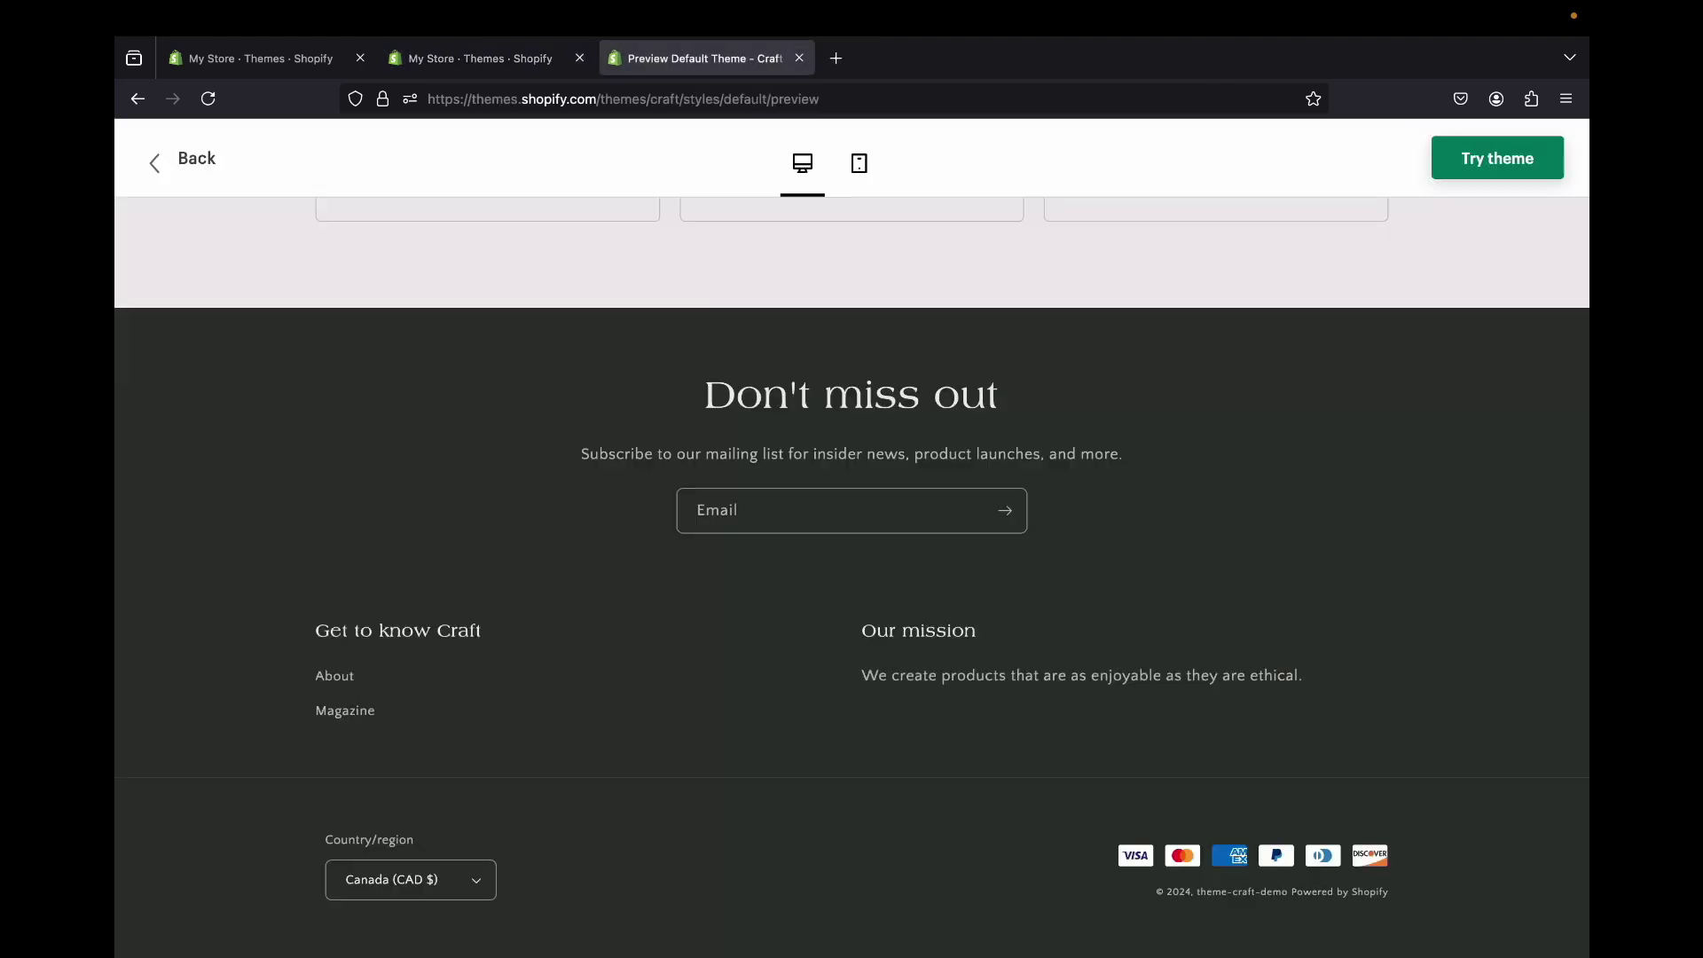
scroll(779, 444, "up", 10)
left_click(483, 57)
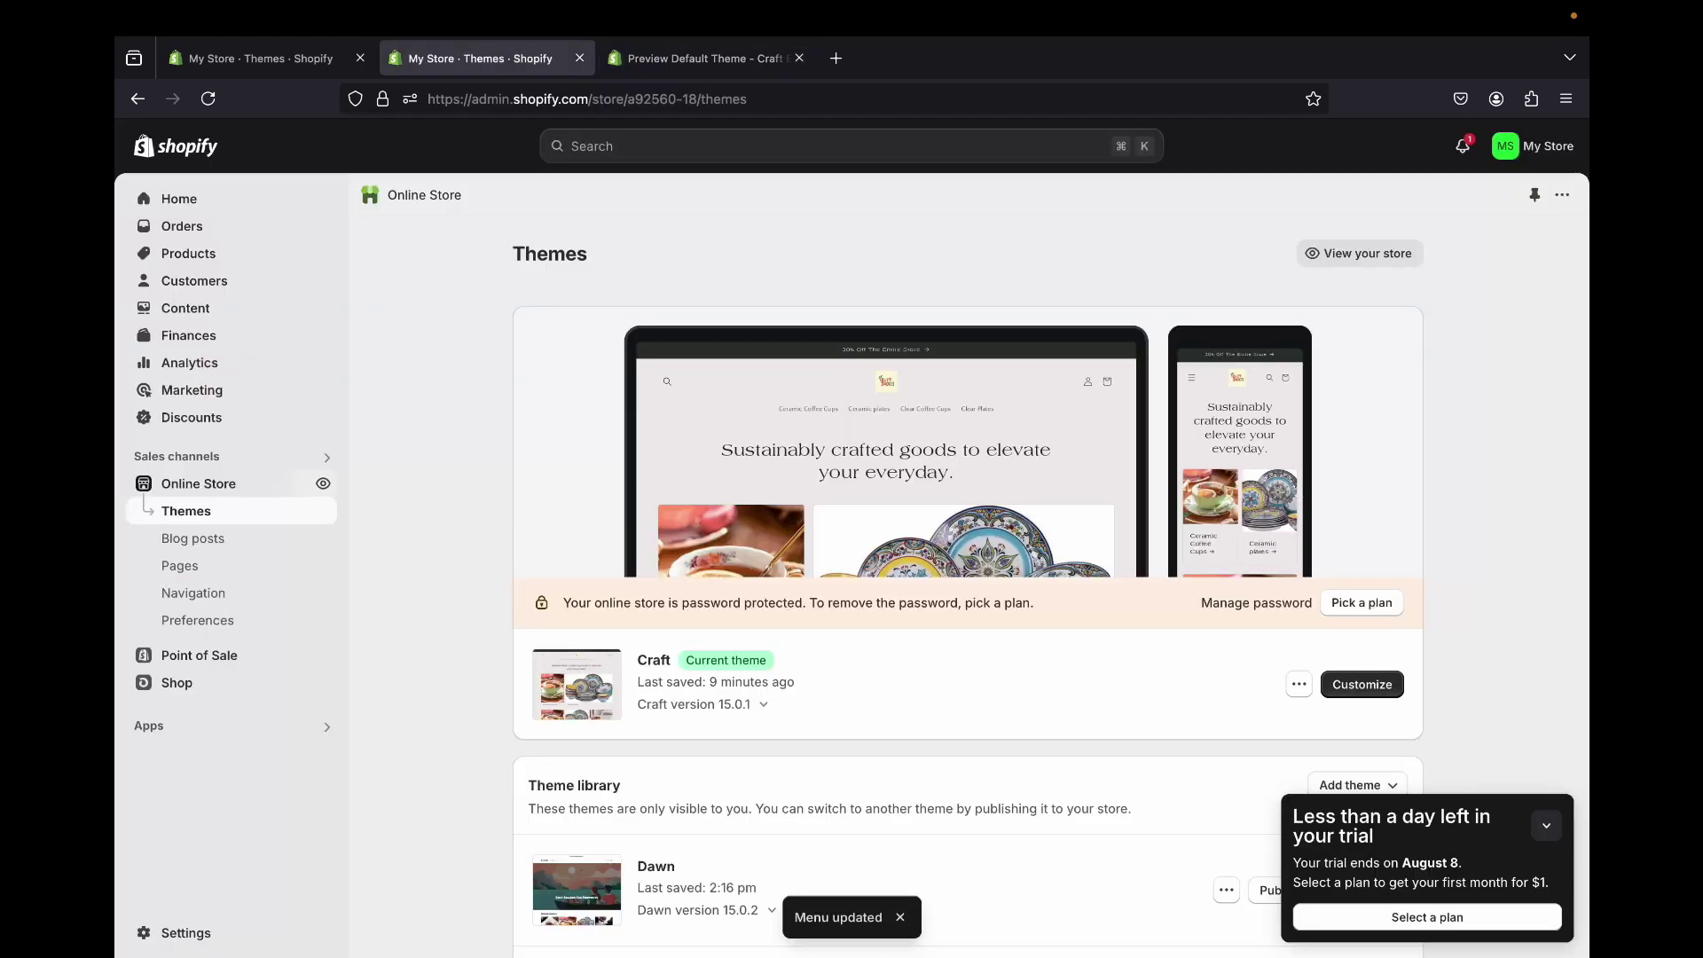
left_click(323, 483)
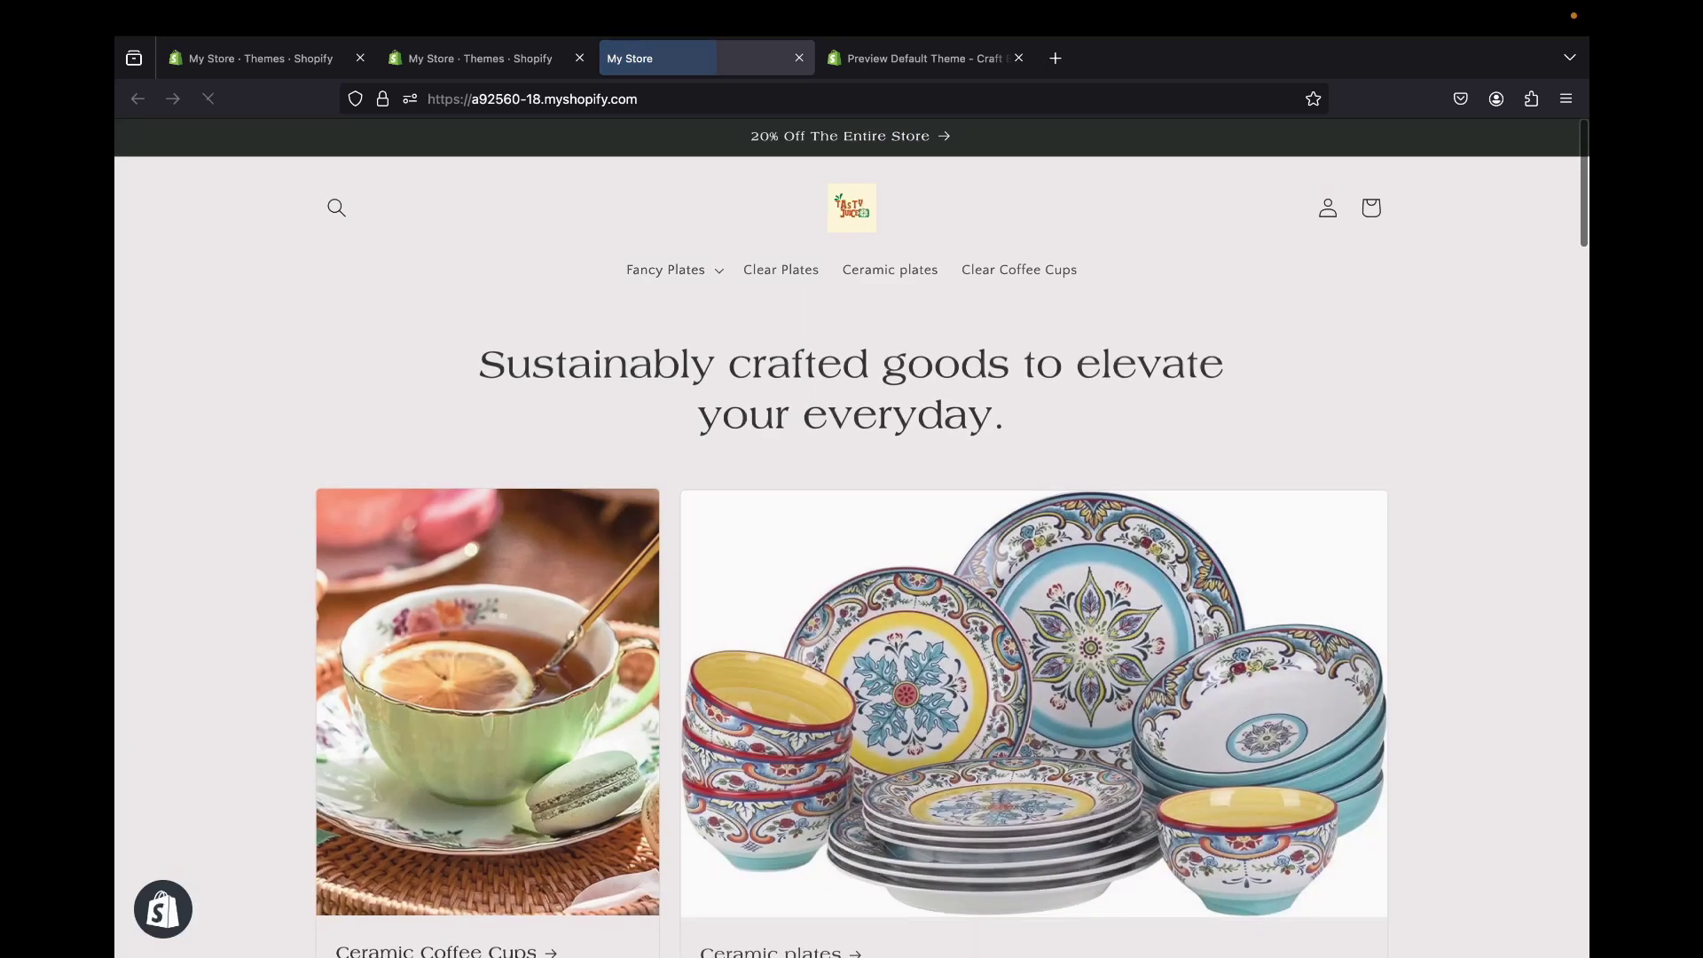
scroll(852, 532, "down", 10)
scroll(852, 533, "down", 15)
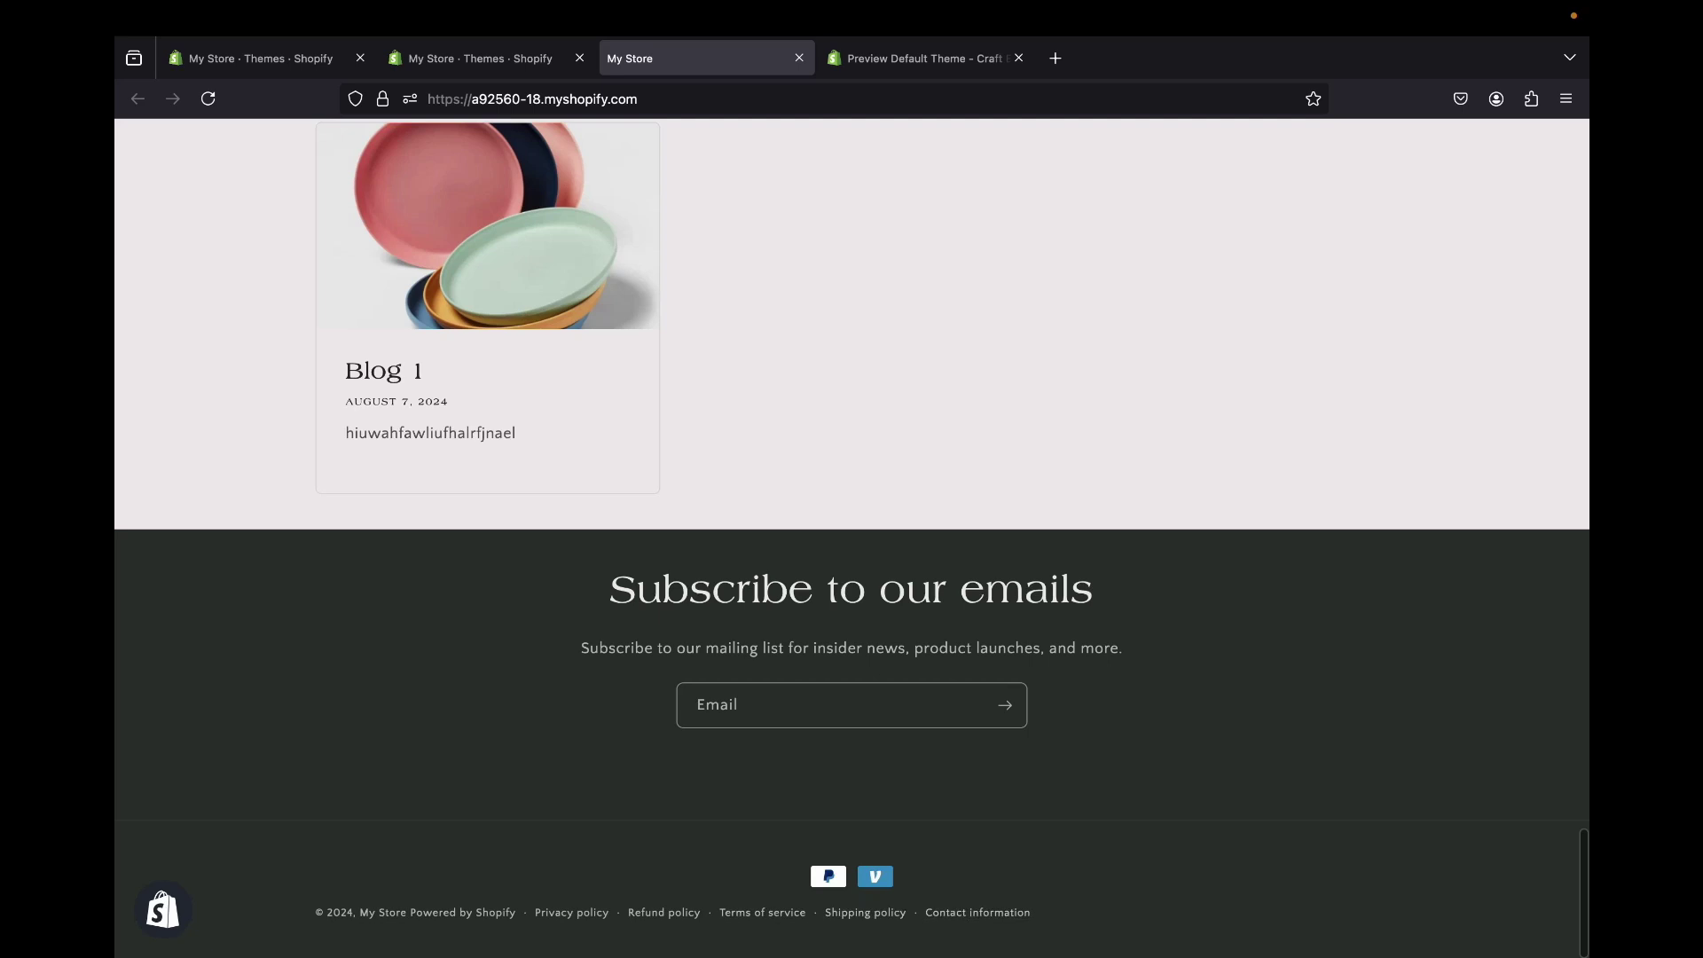
scroll(852, 533, "up", 15)
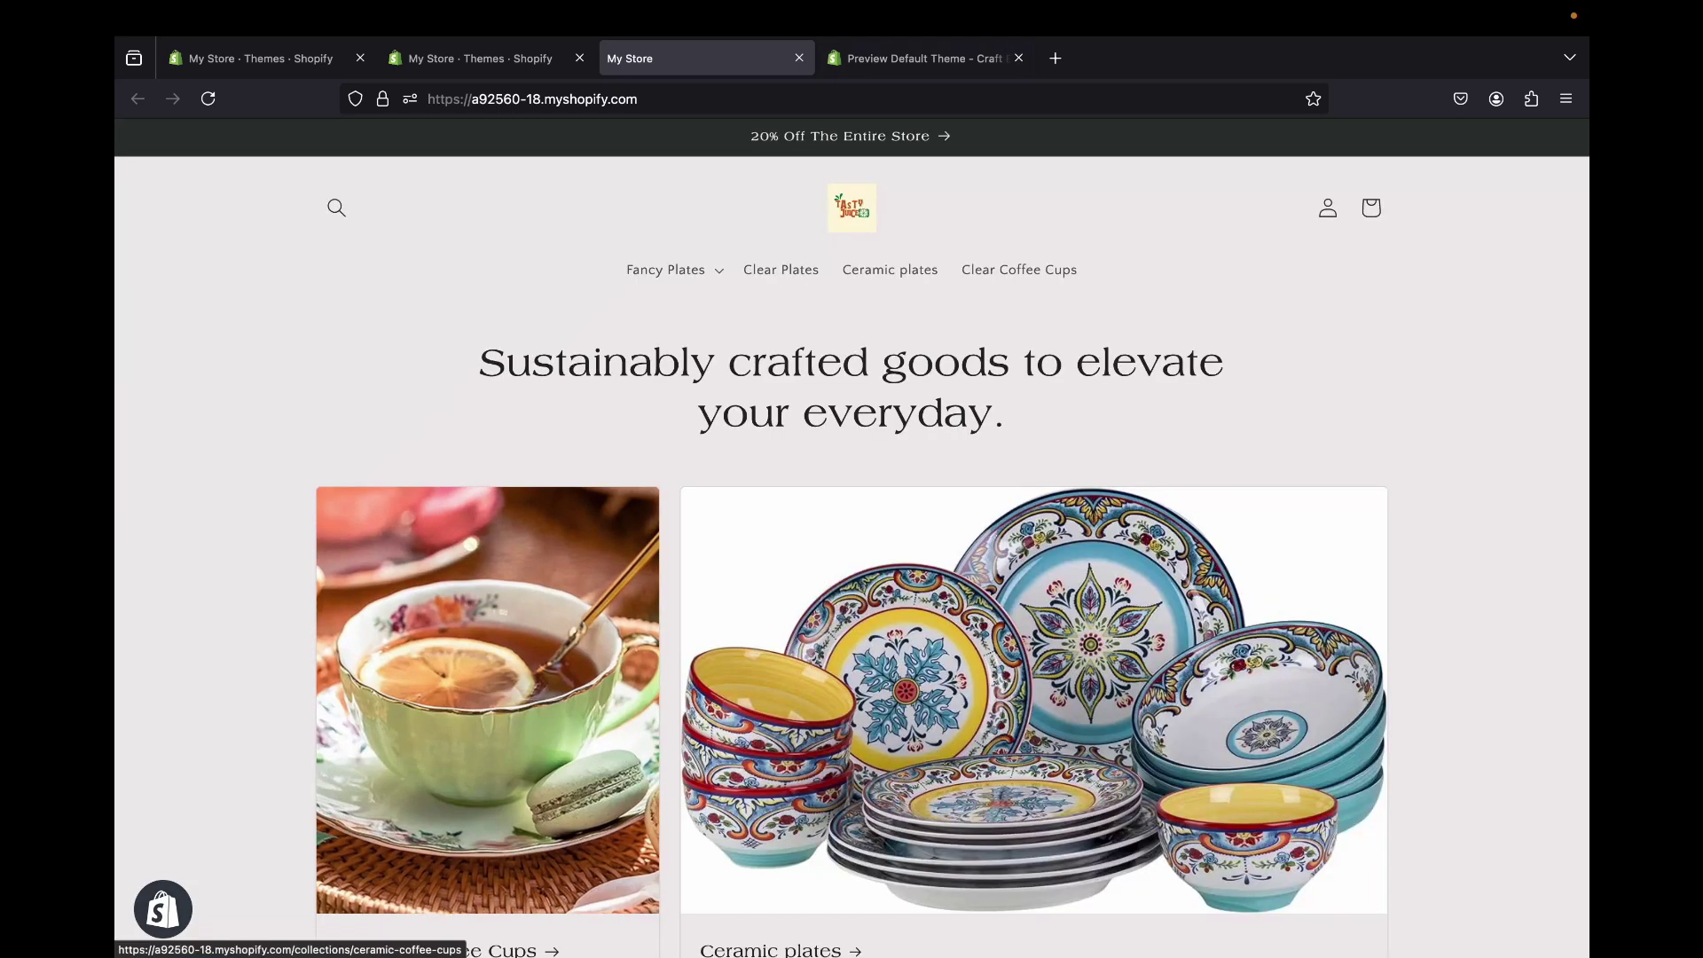
- Open the store's Payments settings and review the Shopify Payments, additional, capture and manual payment options
left_click(480, 57)
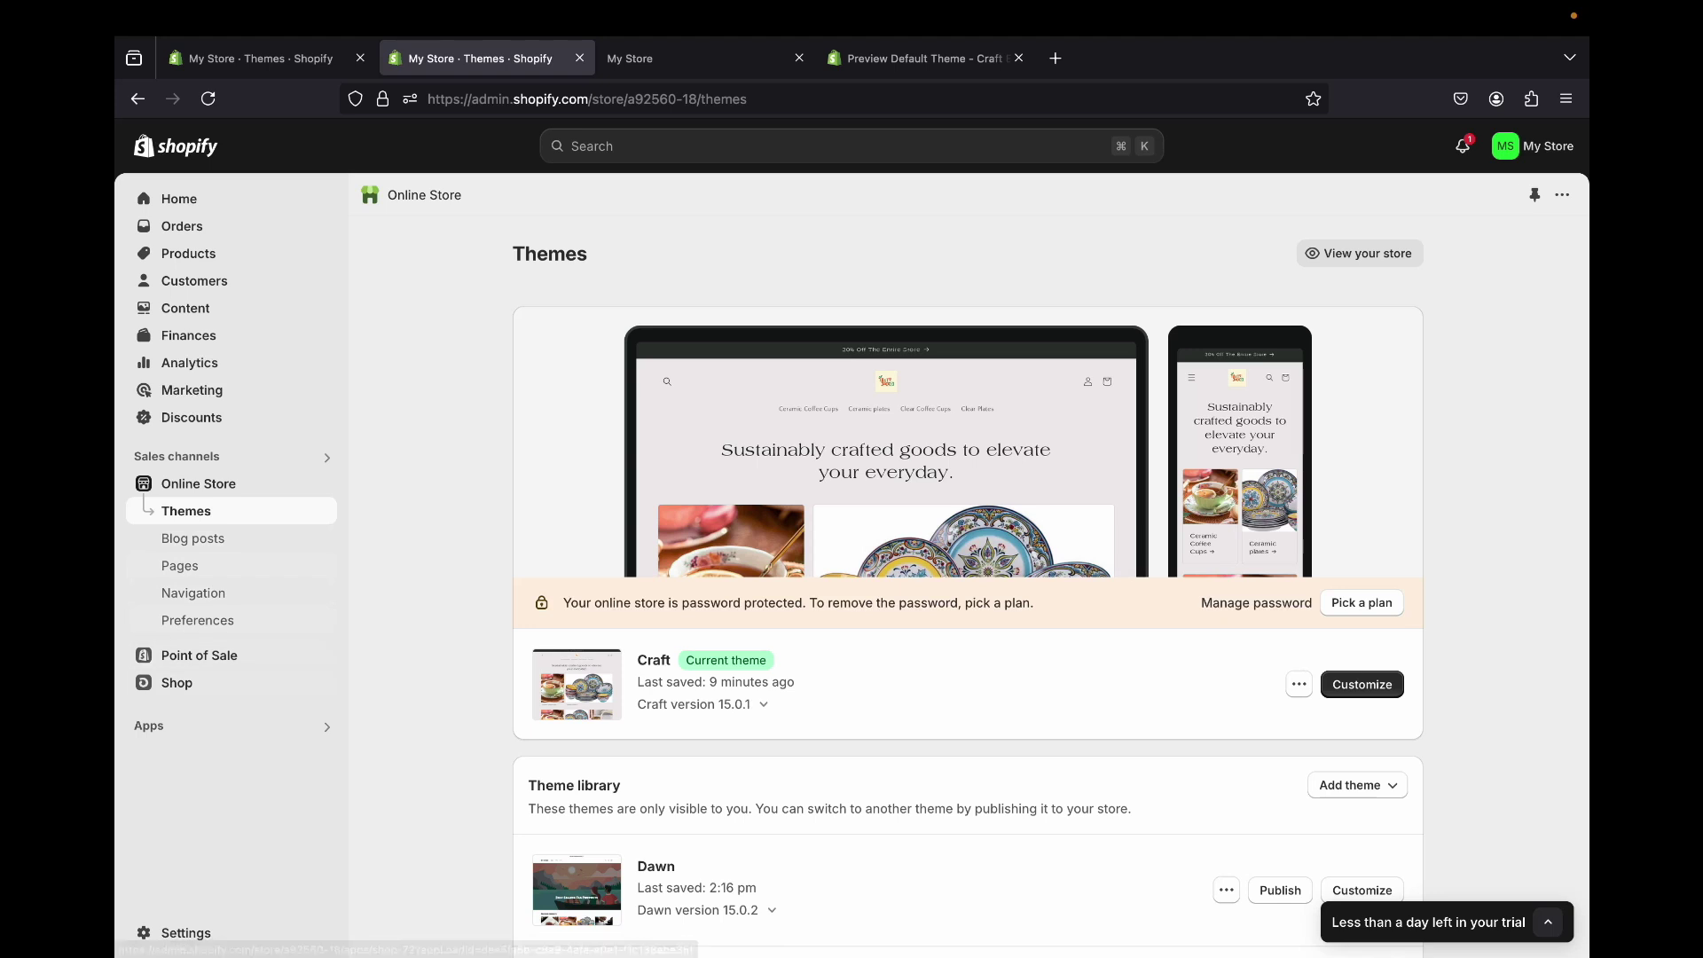
left_click(187, 933)
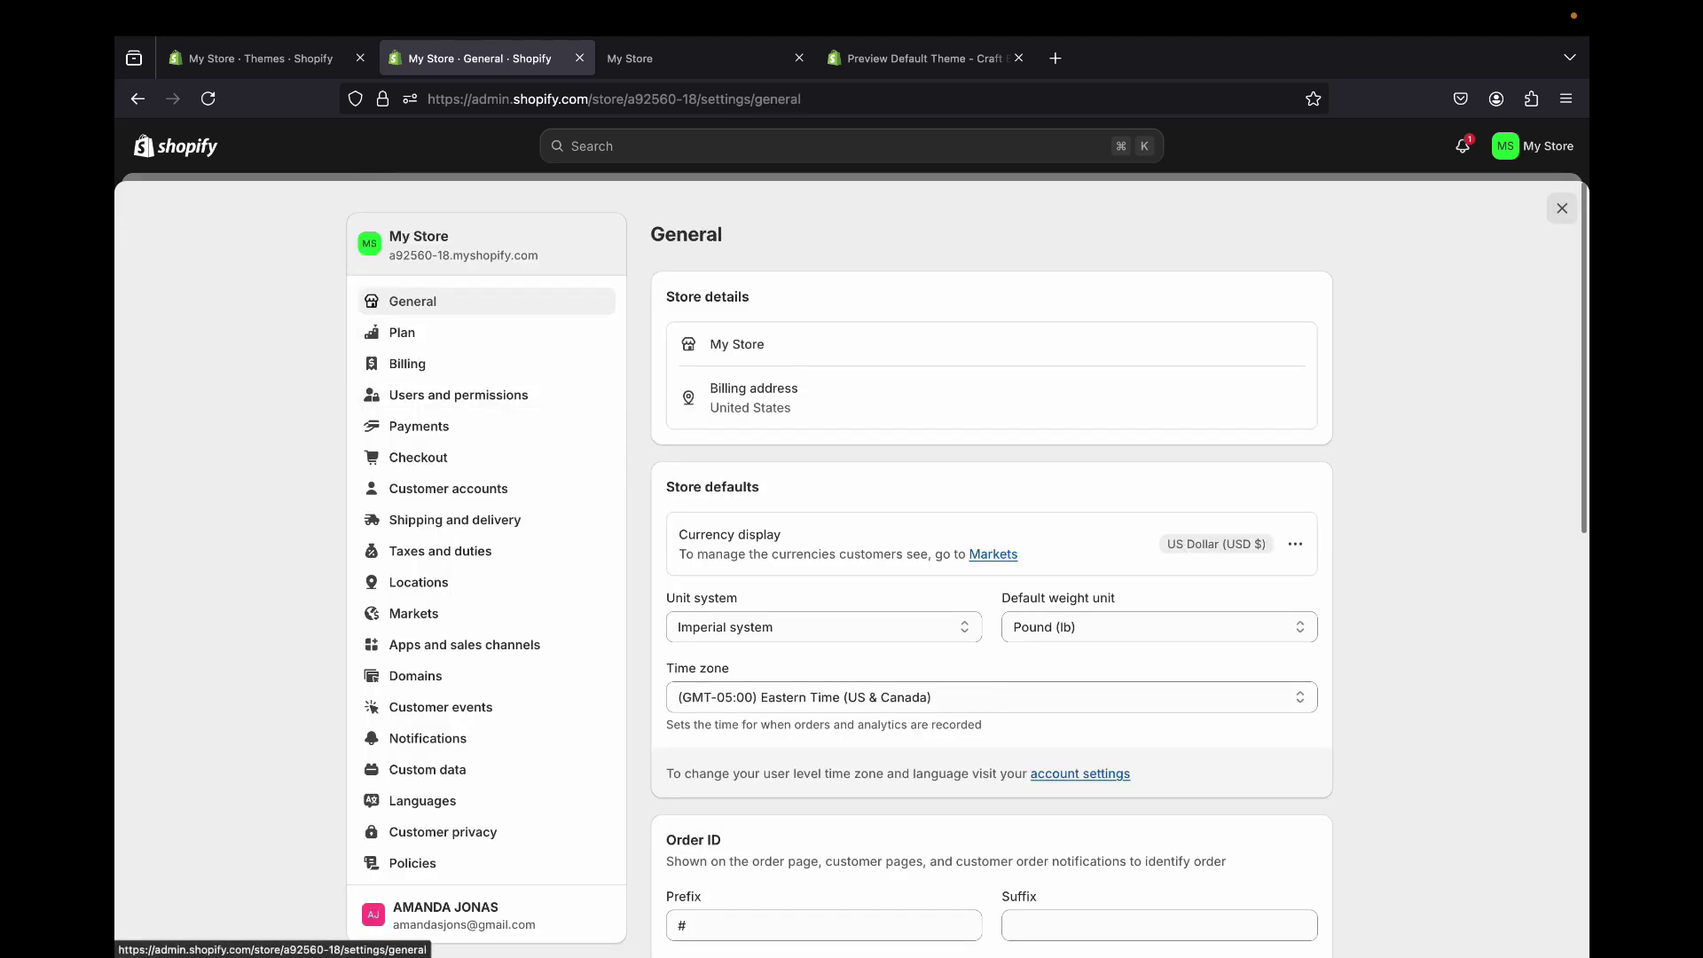
left_click(1563, 208)
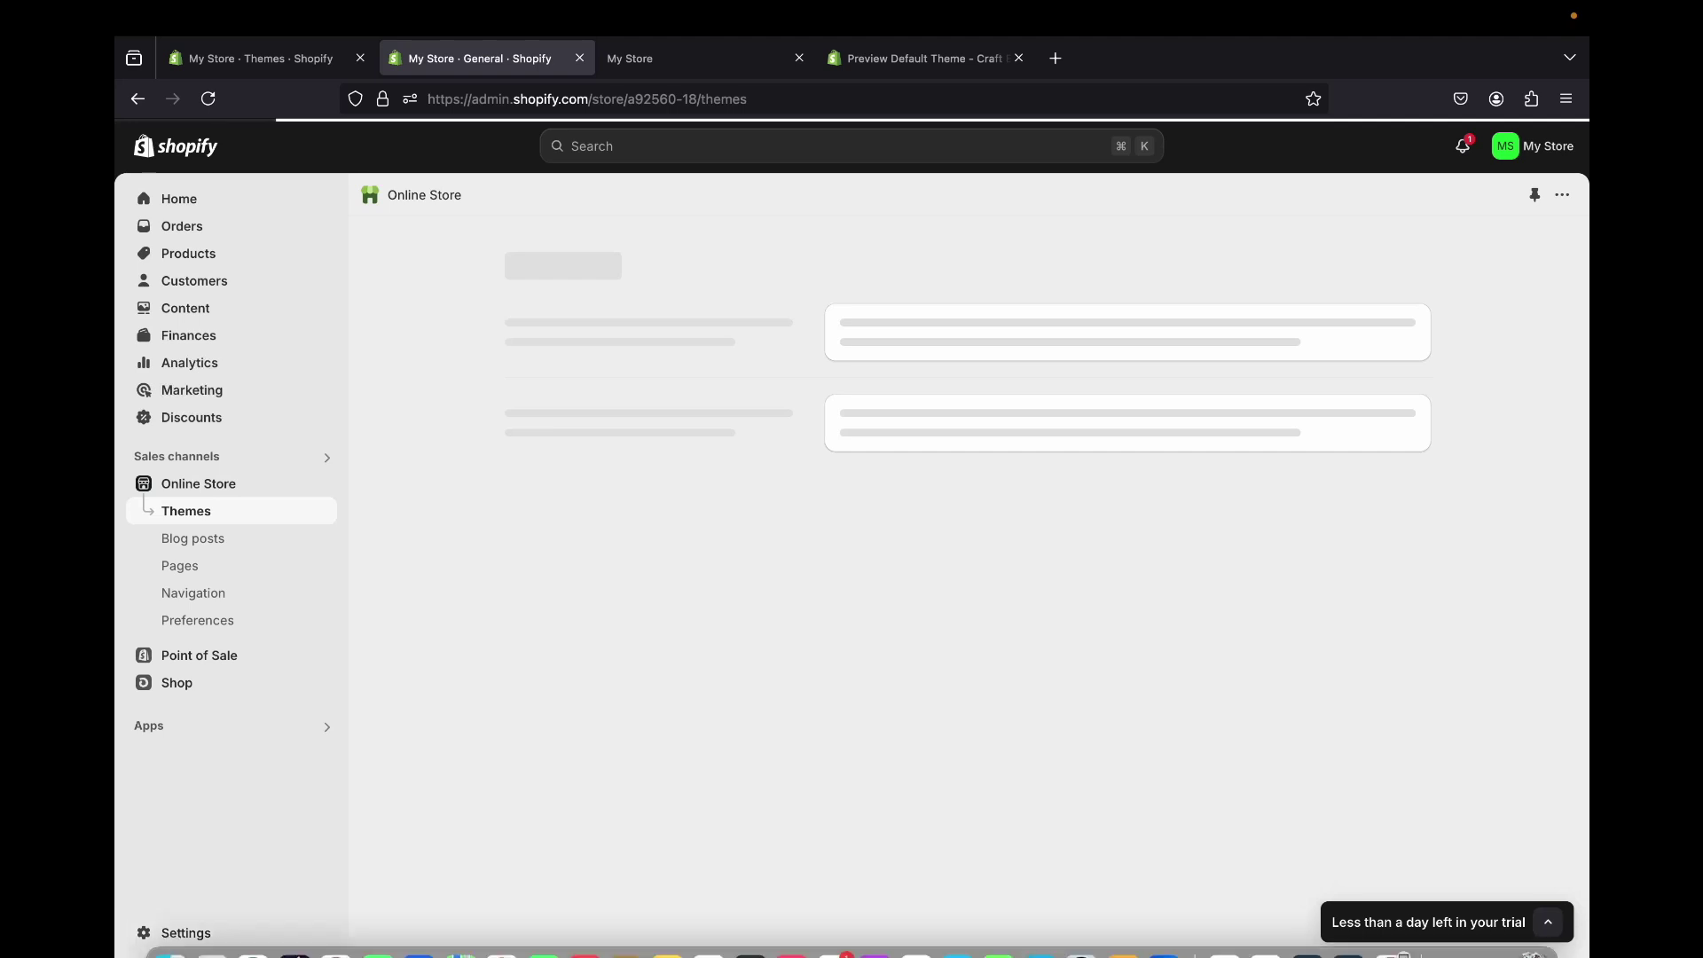
left_click(186, 933)
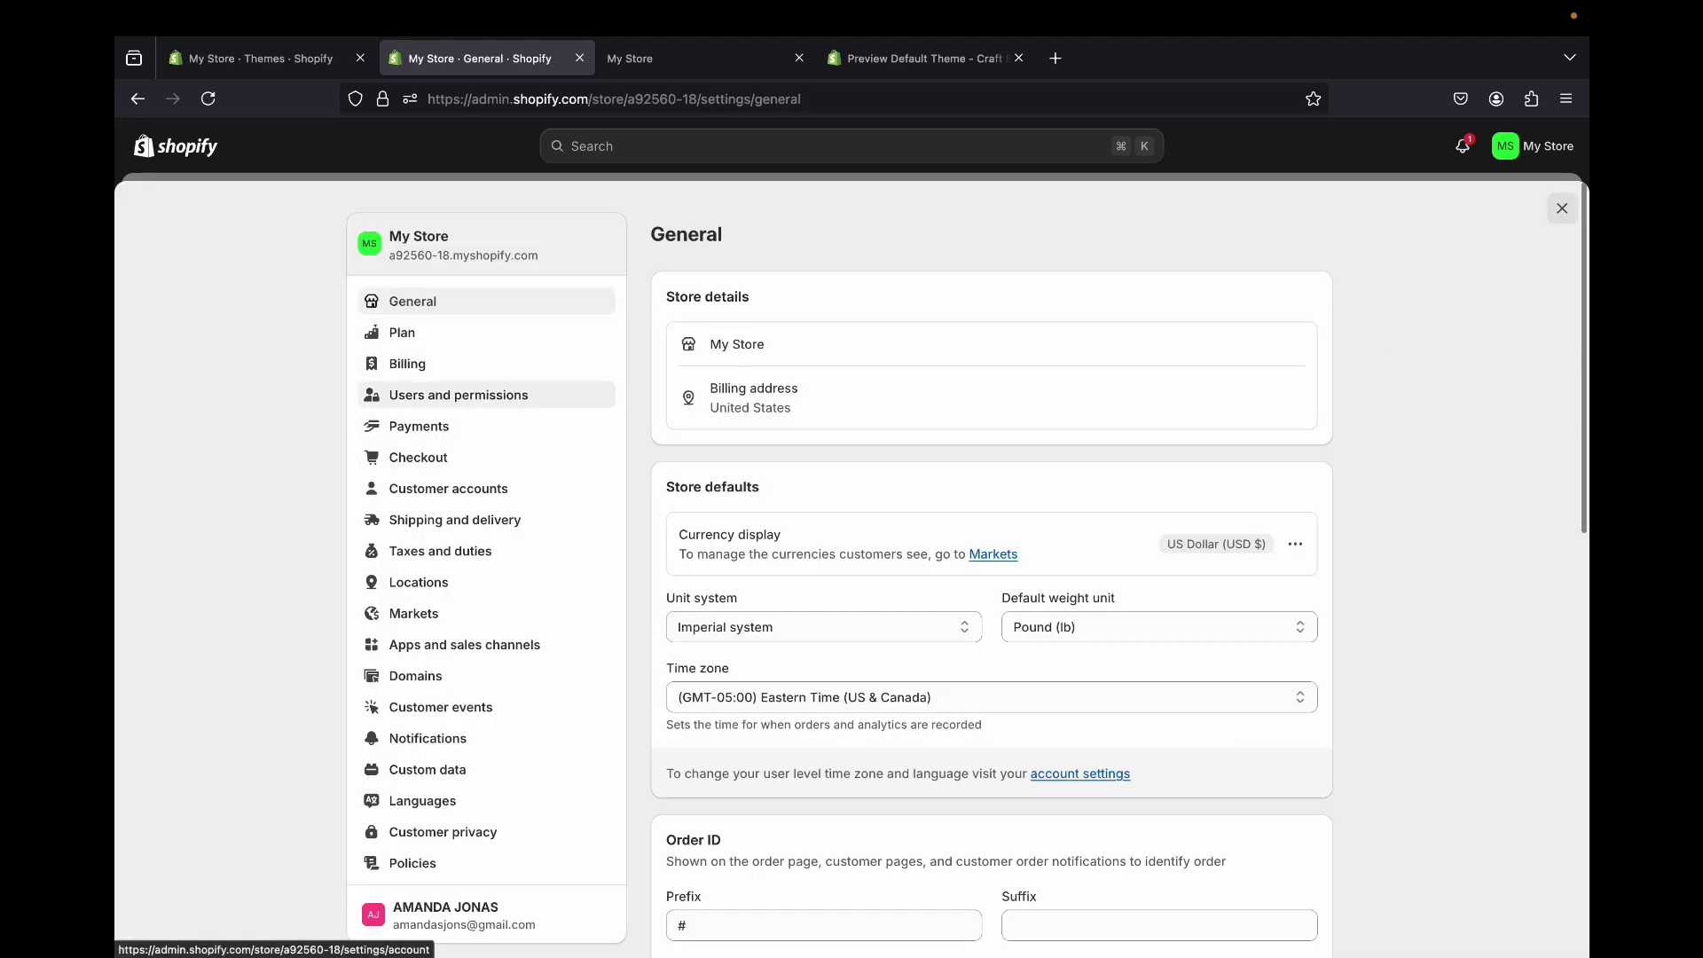
left_click(419, 426)
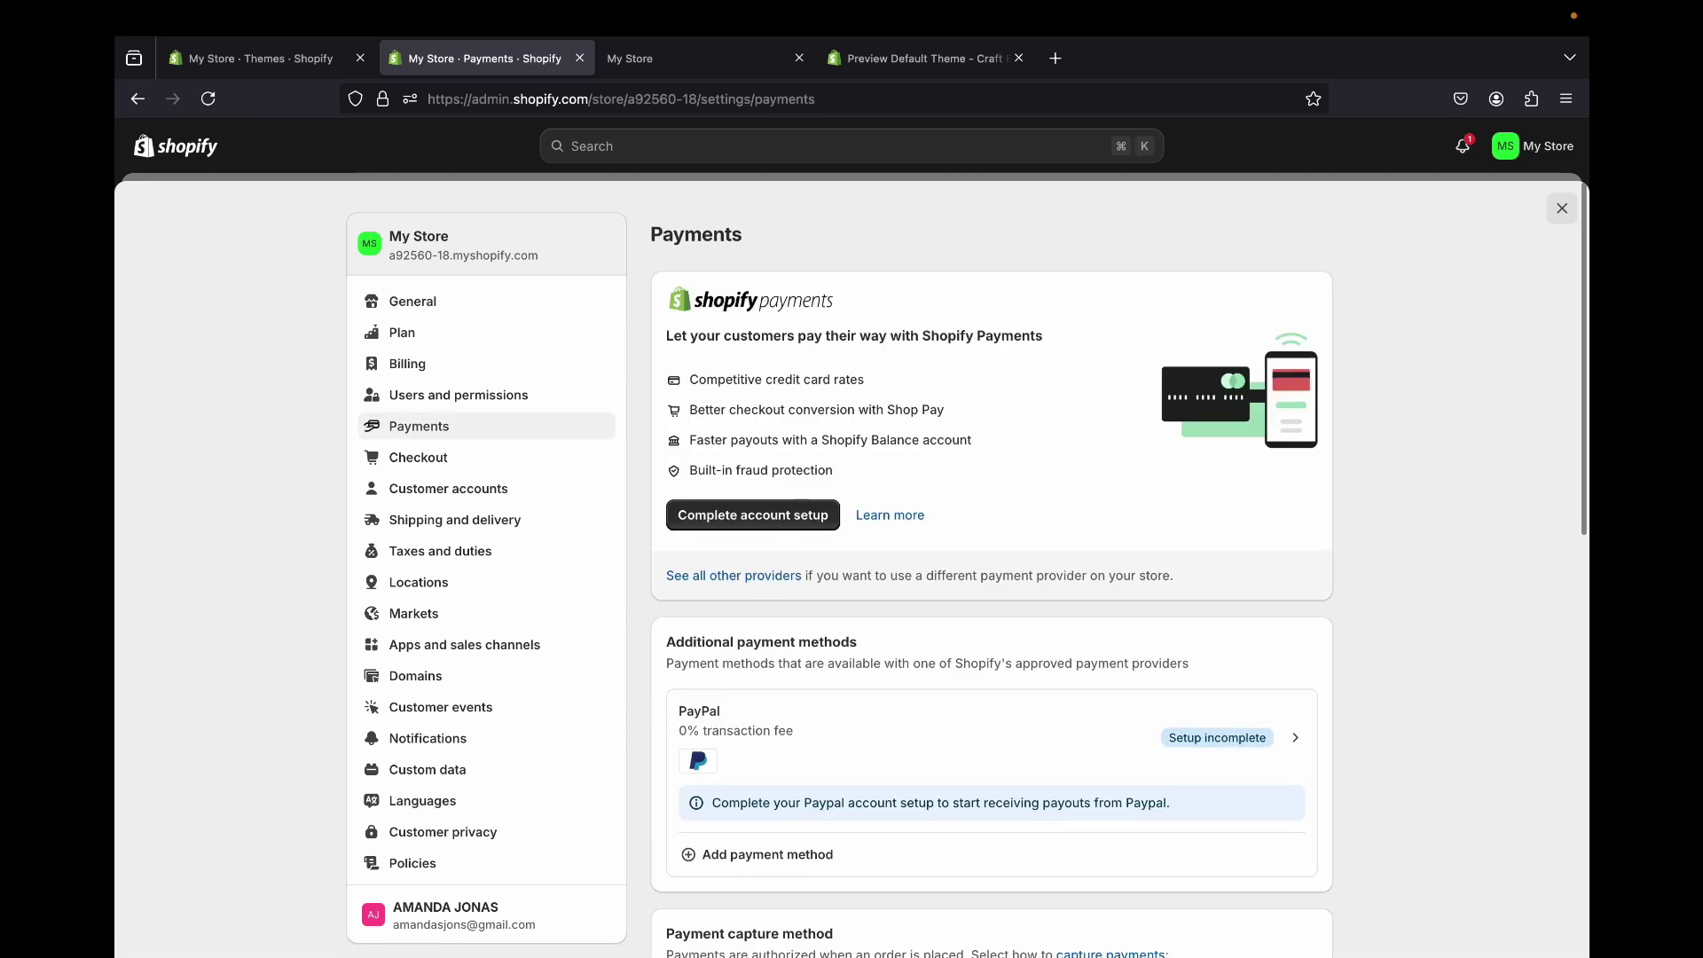
scroll(967, 568, "down", 3)
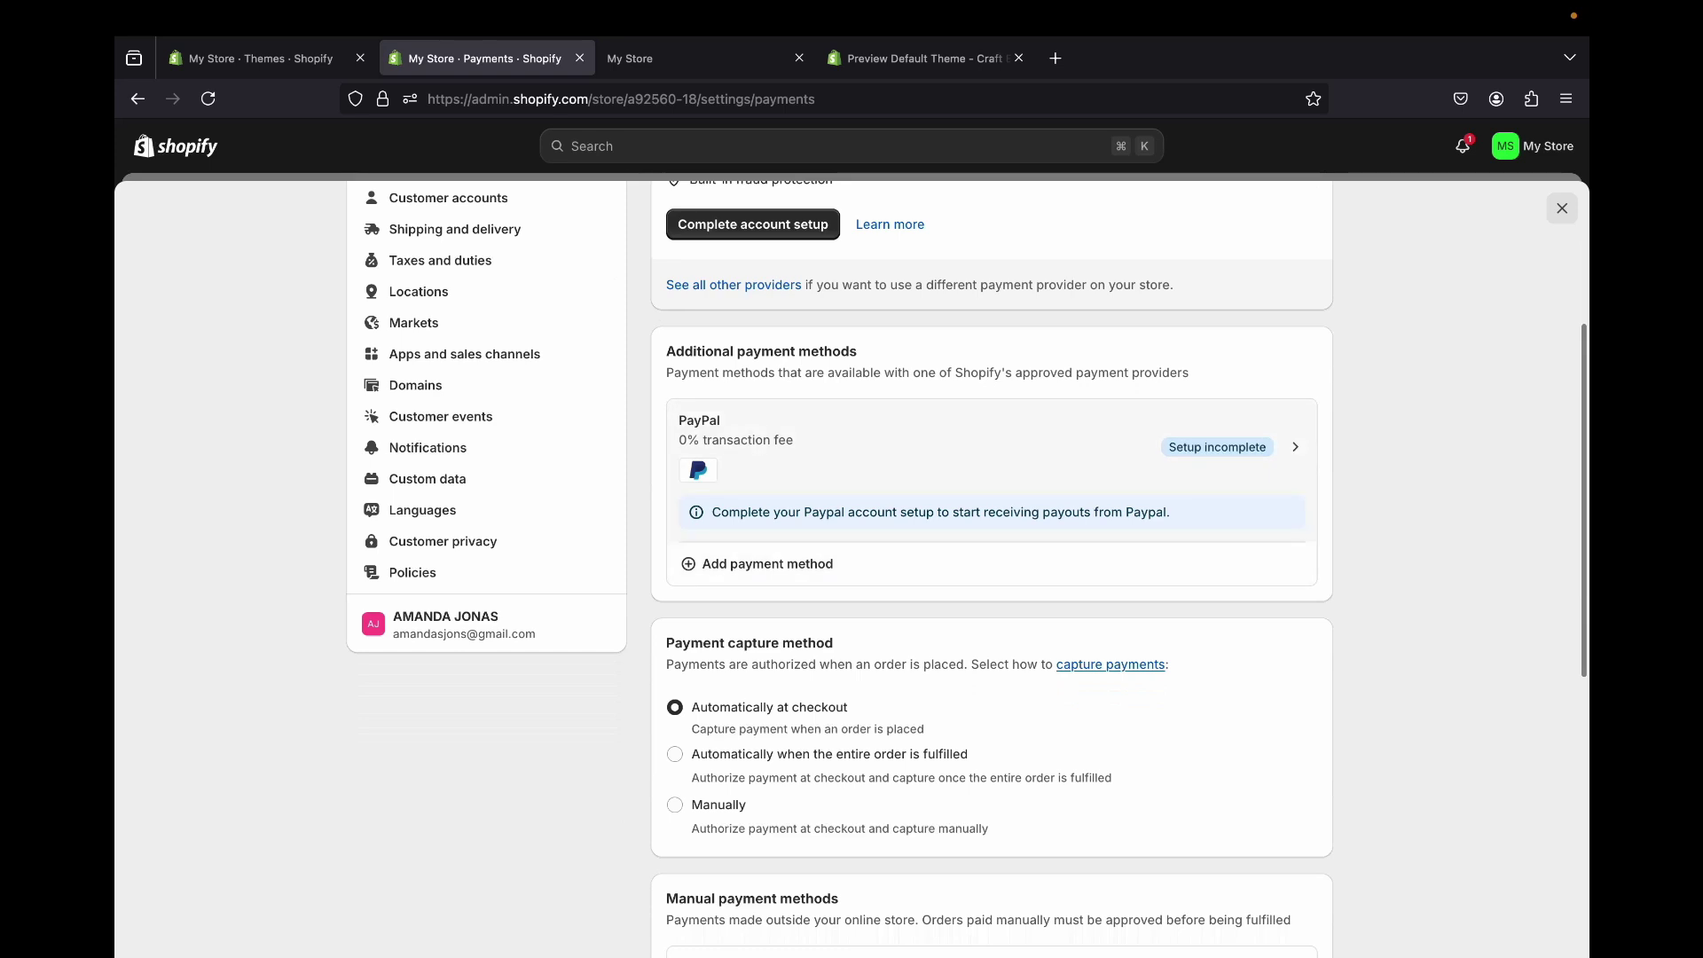
scroll(967, 568, "down", 2)
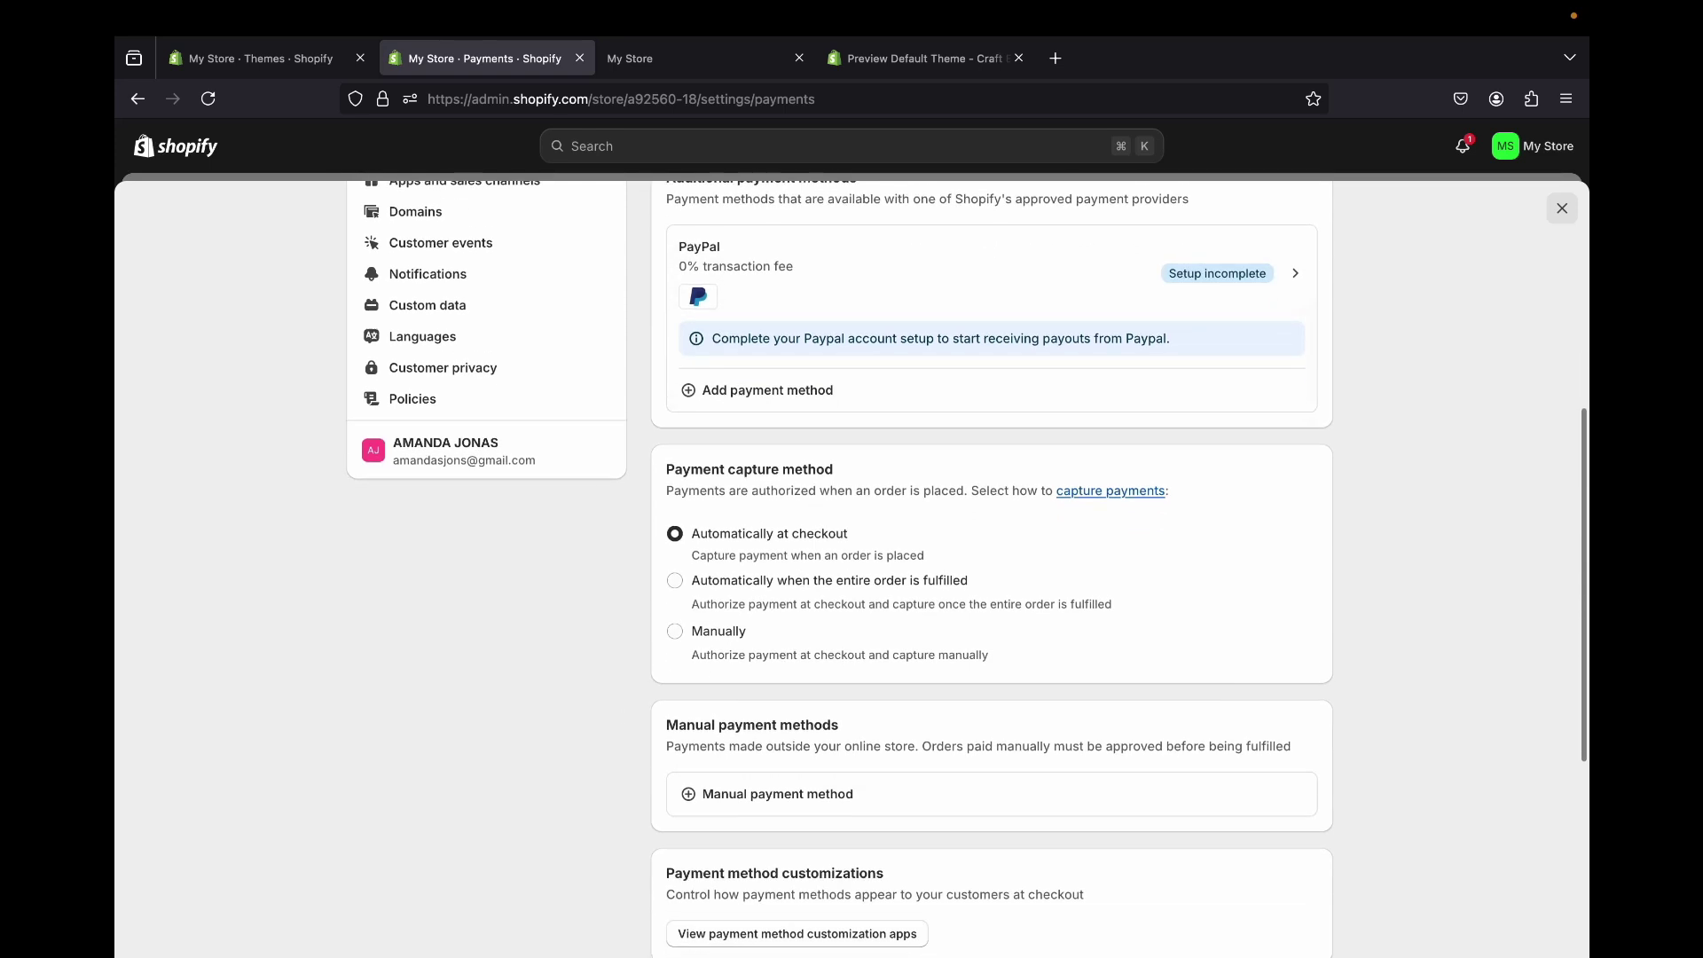
scroll(968, 568, "up", 5)
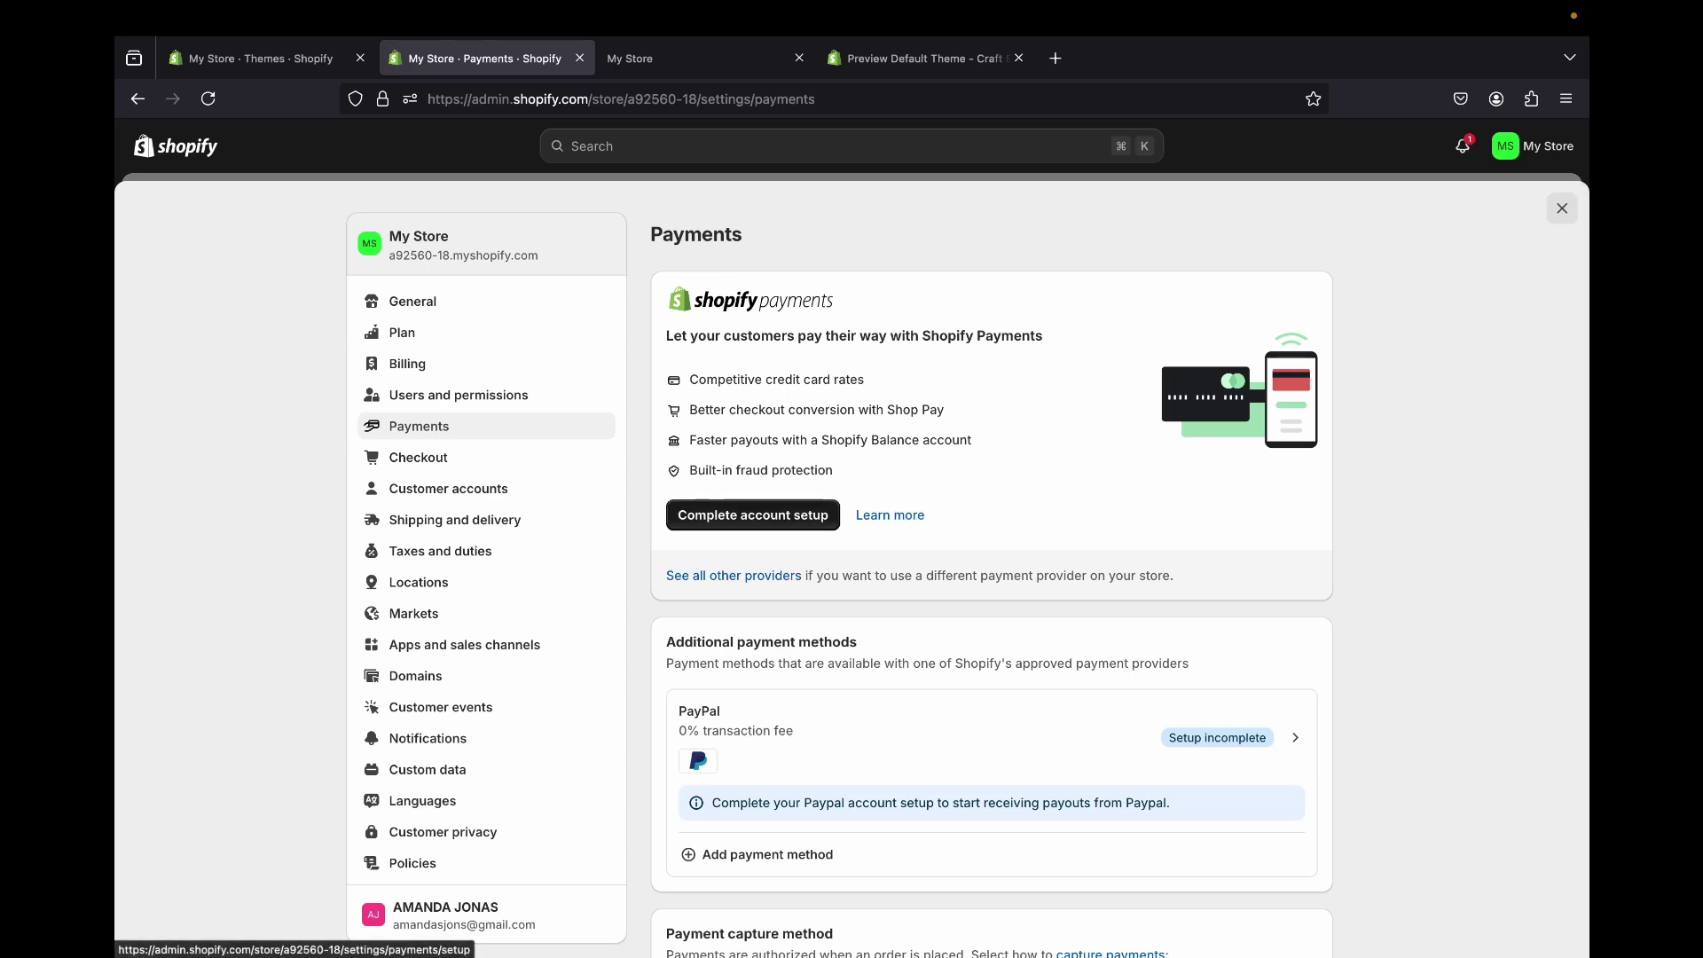
- Open the Shopify Payments account setup, review the business and store details, and leave without submitting
left_click(753, 516)
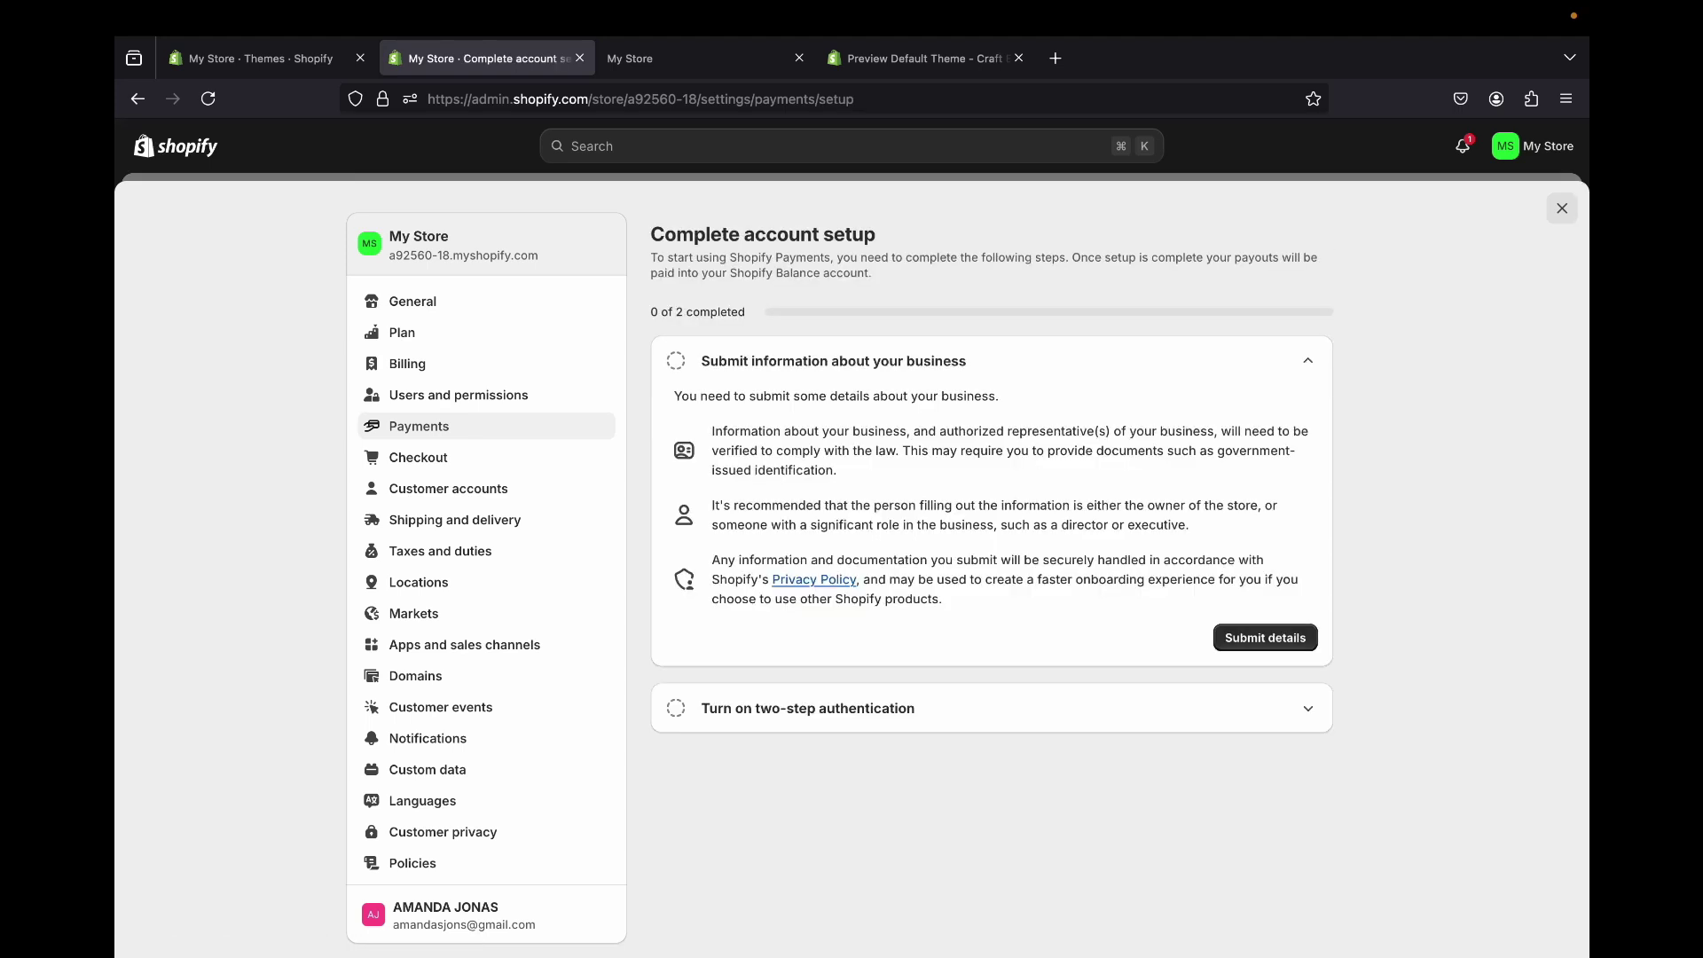
left_click(1265, 637)
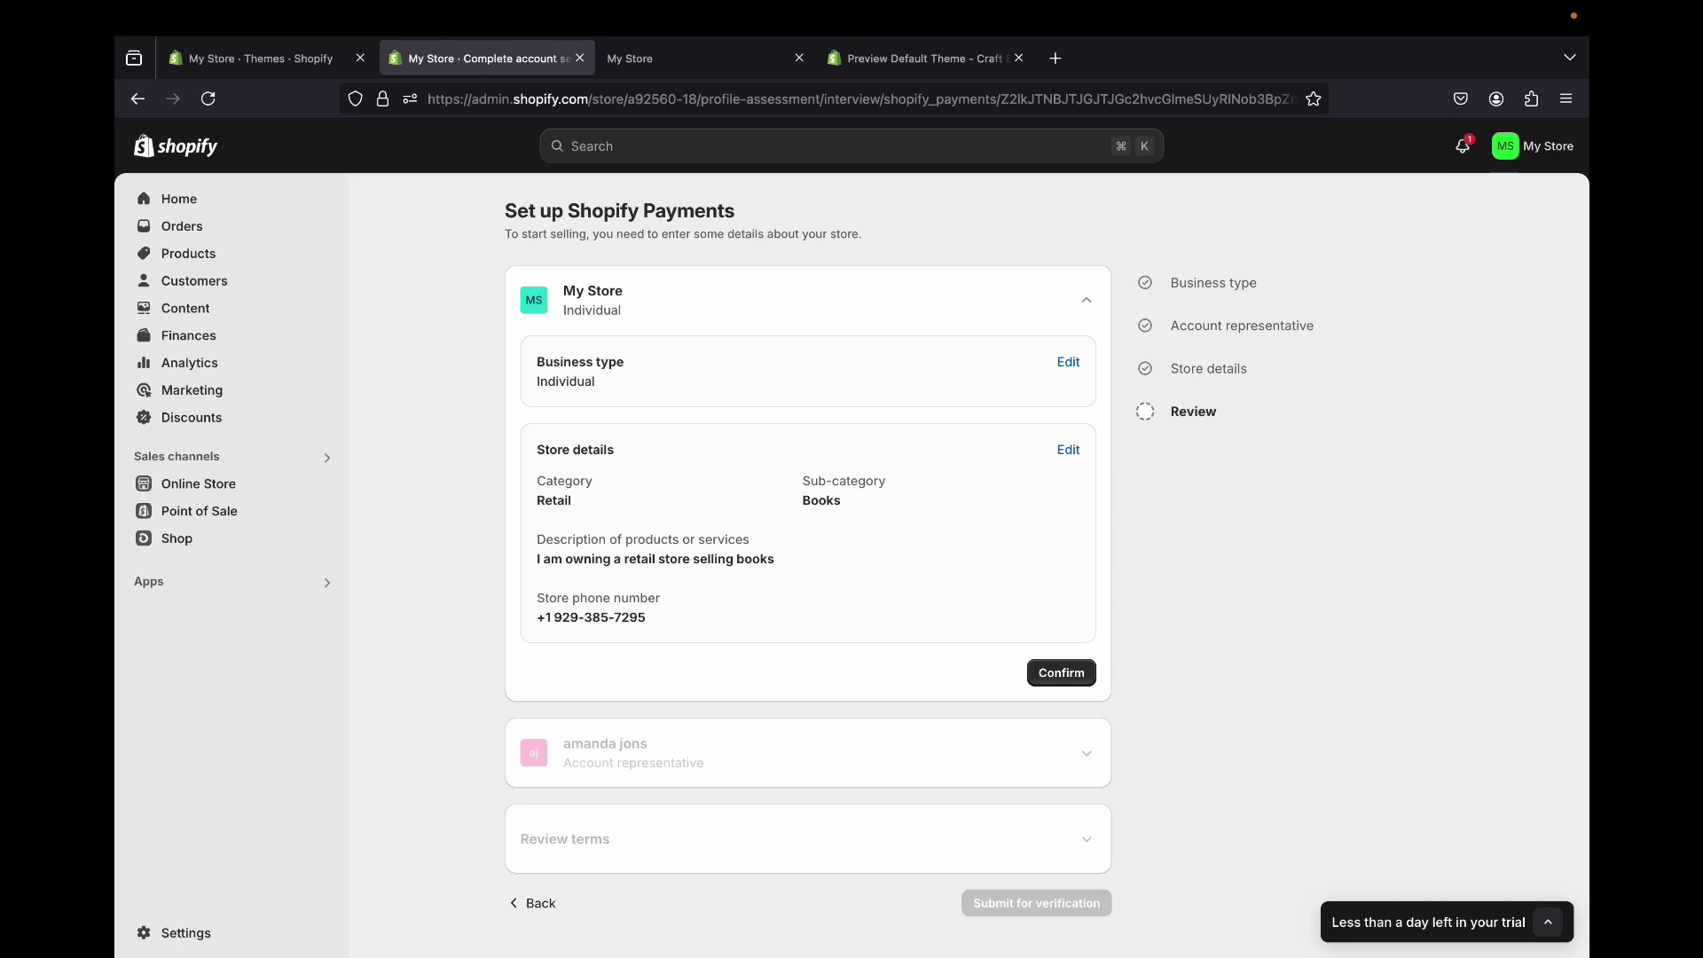
left_click(532, 904)
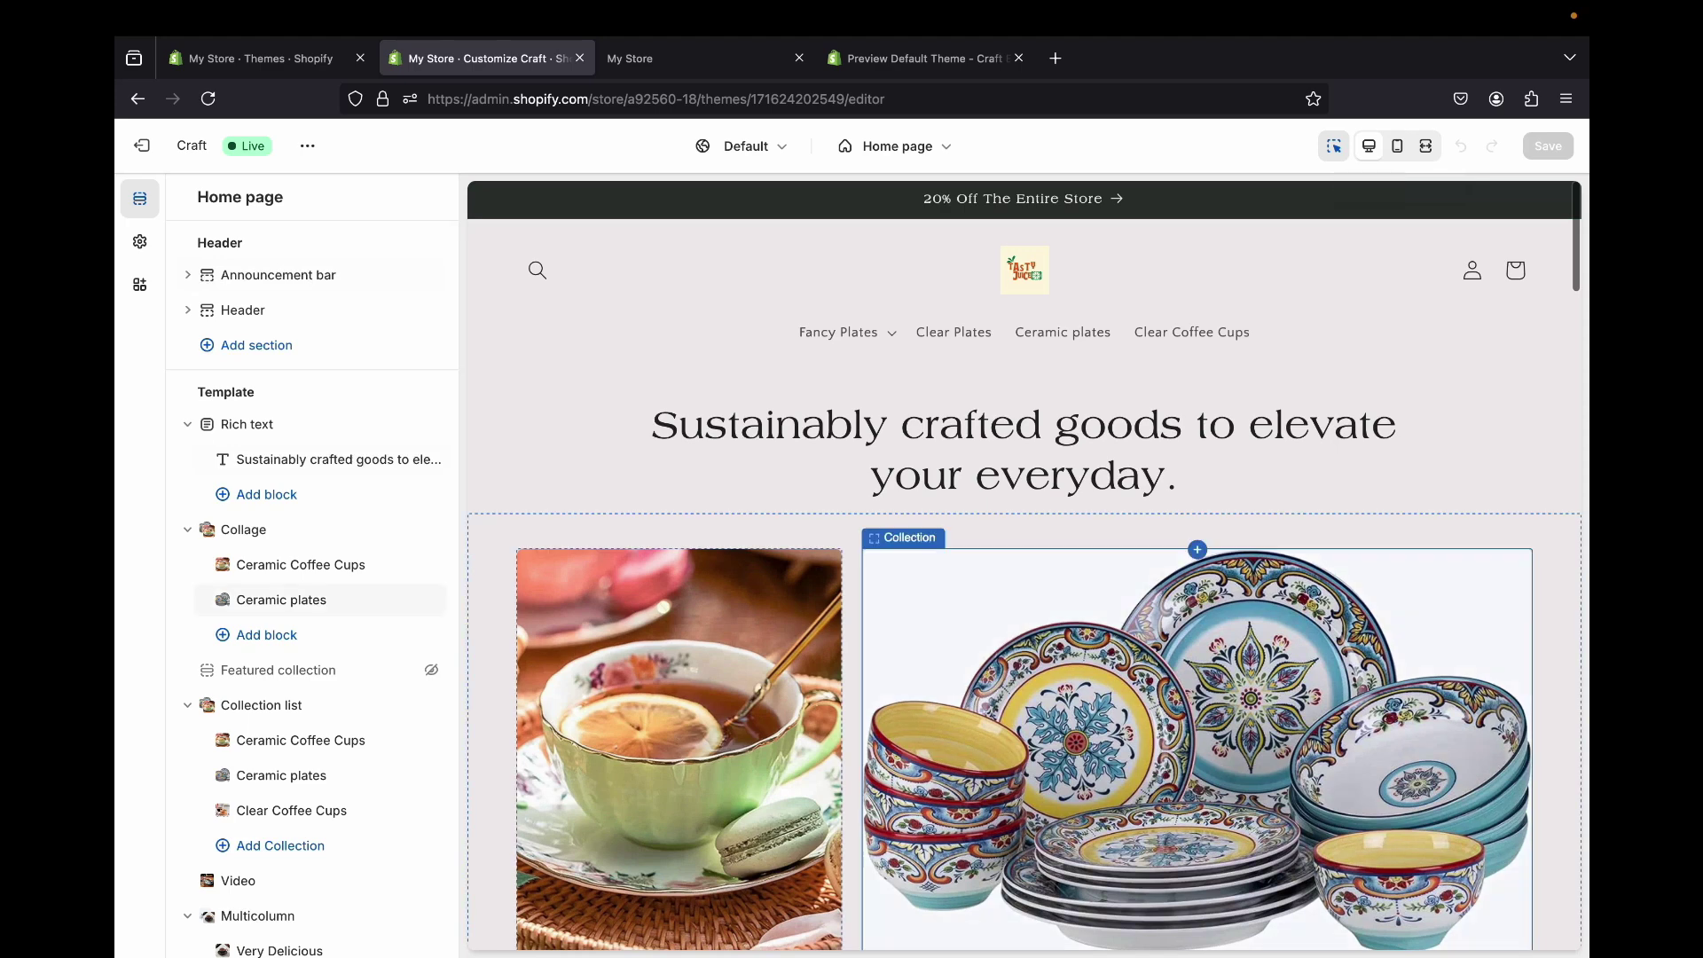
- Look over the Craft home page sections in the theme editor's desktop preview
scroll(1025, 565, "down", 5)
scroll(1024, 565, "down", 10)
scroll(1025, 565, "down", 15)
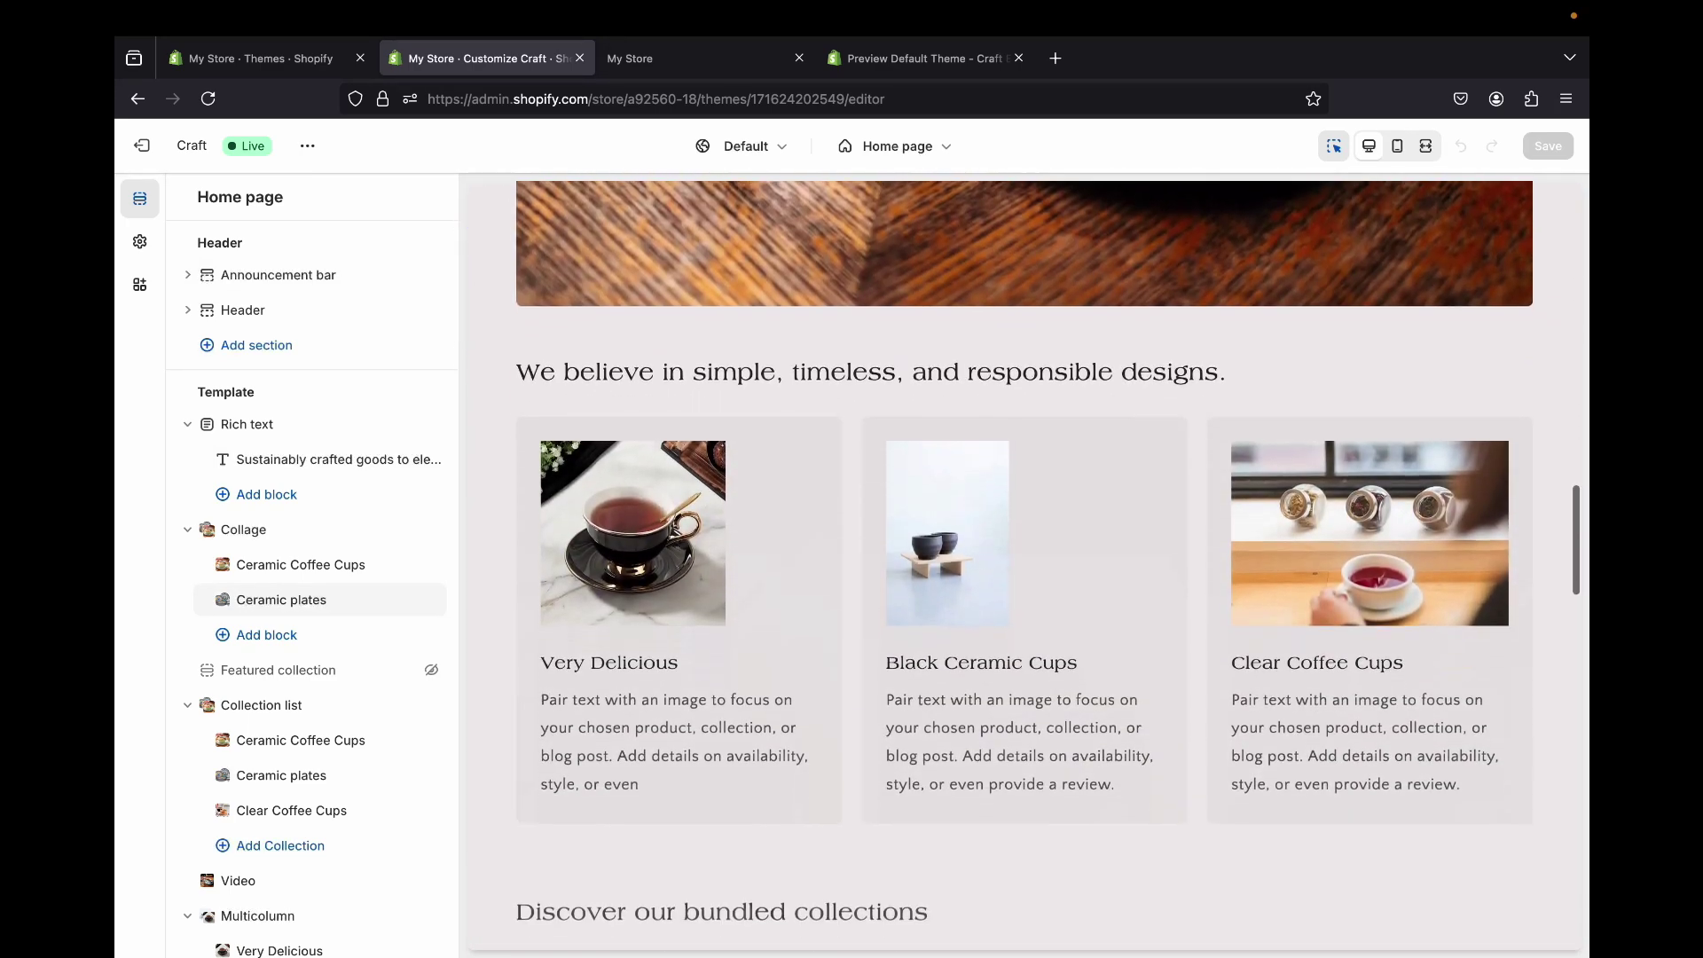
scroll(1025, 566, "up", 15)
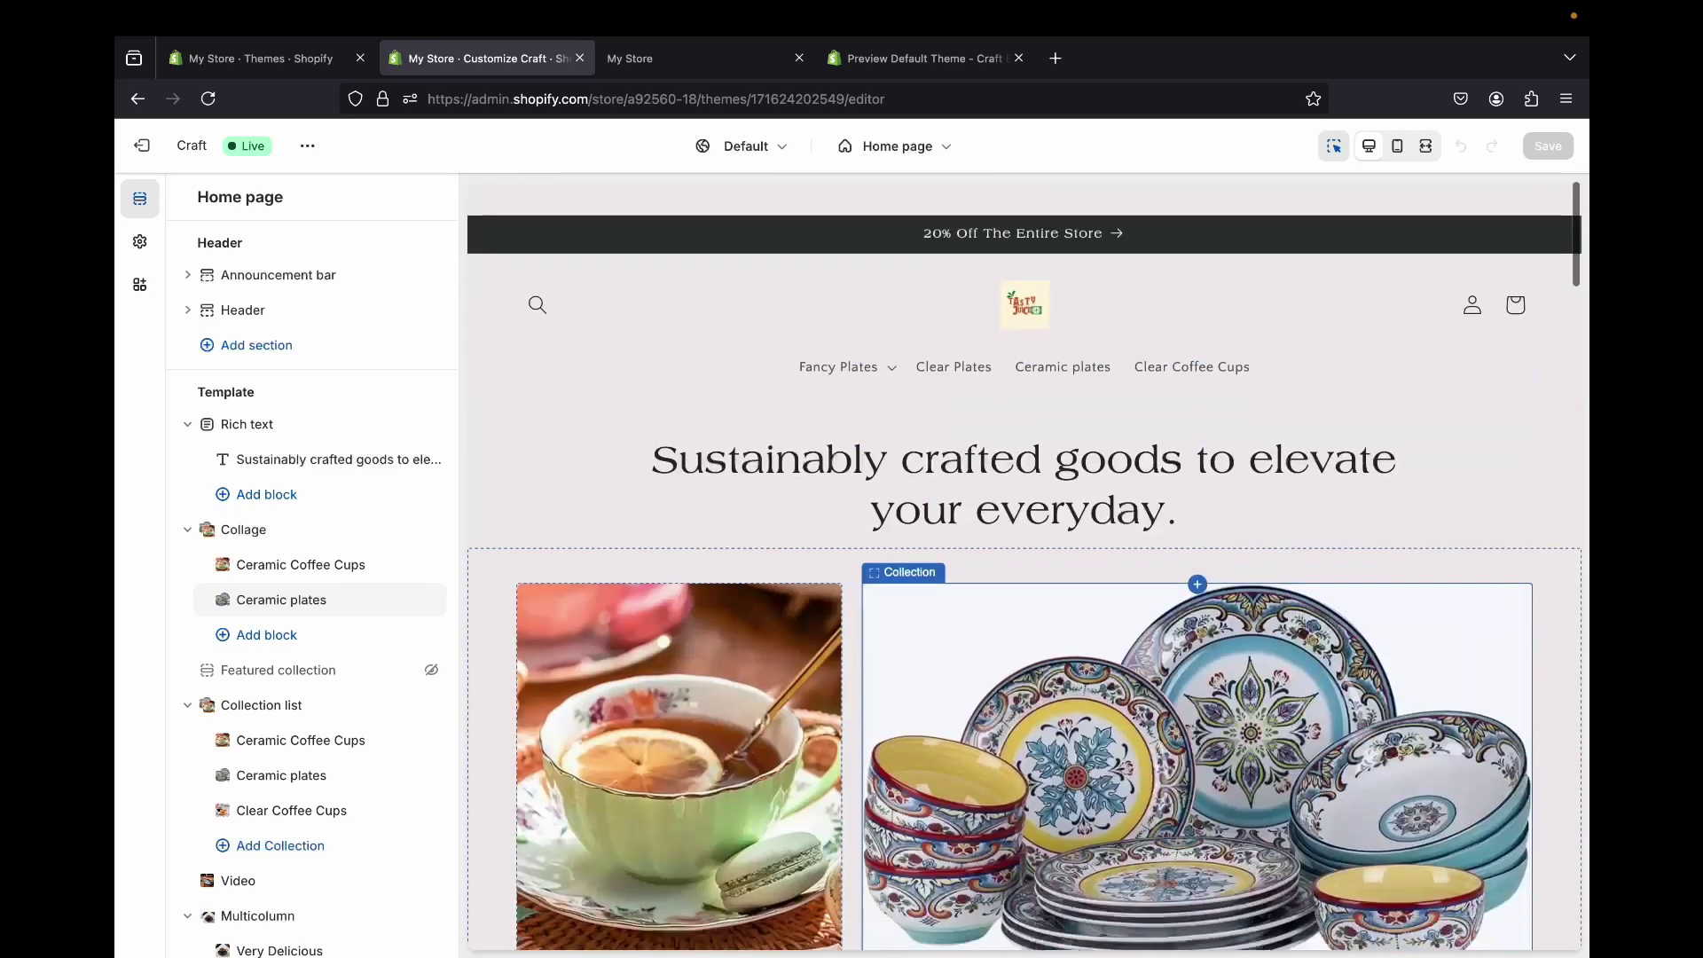
- Switch the theme editor preview to mobile and check the home page sections, including Blog posts and the footer
left_click(1397, 146)
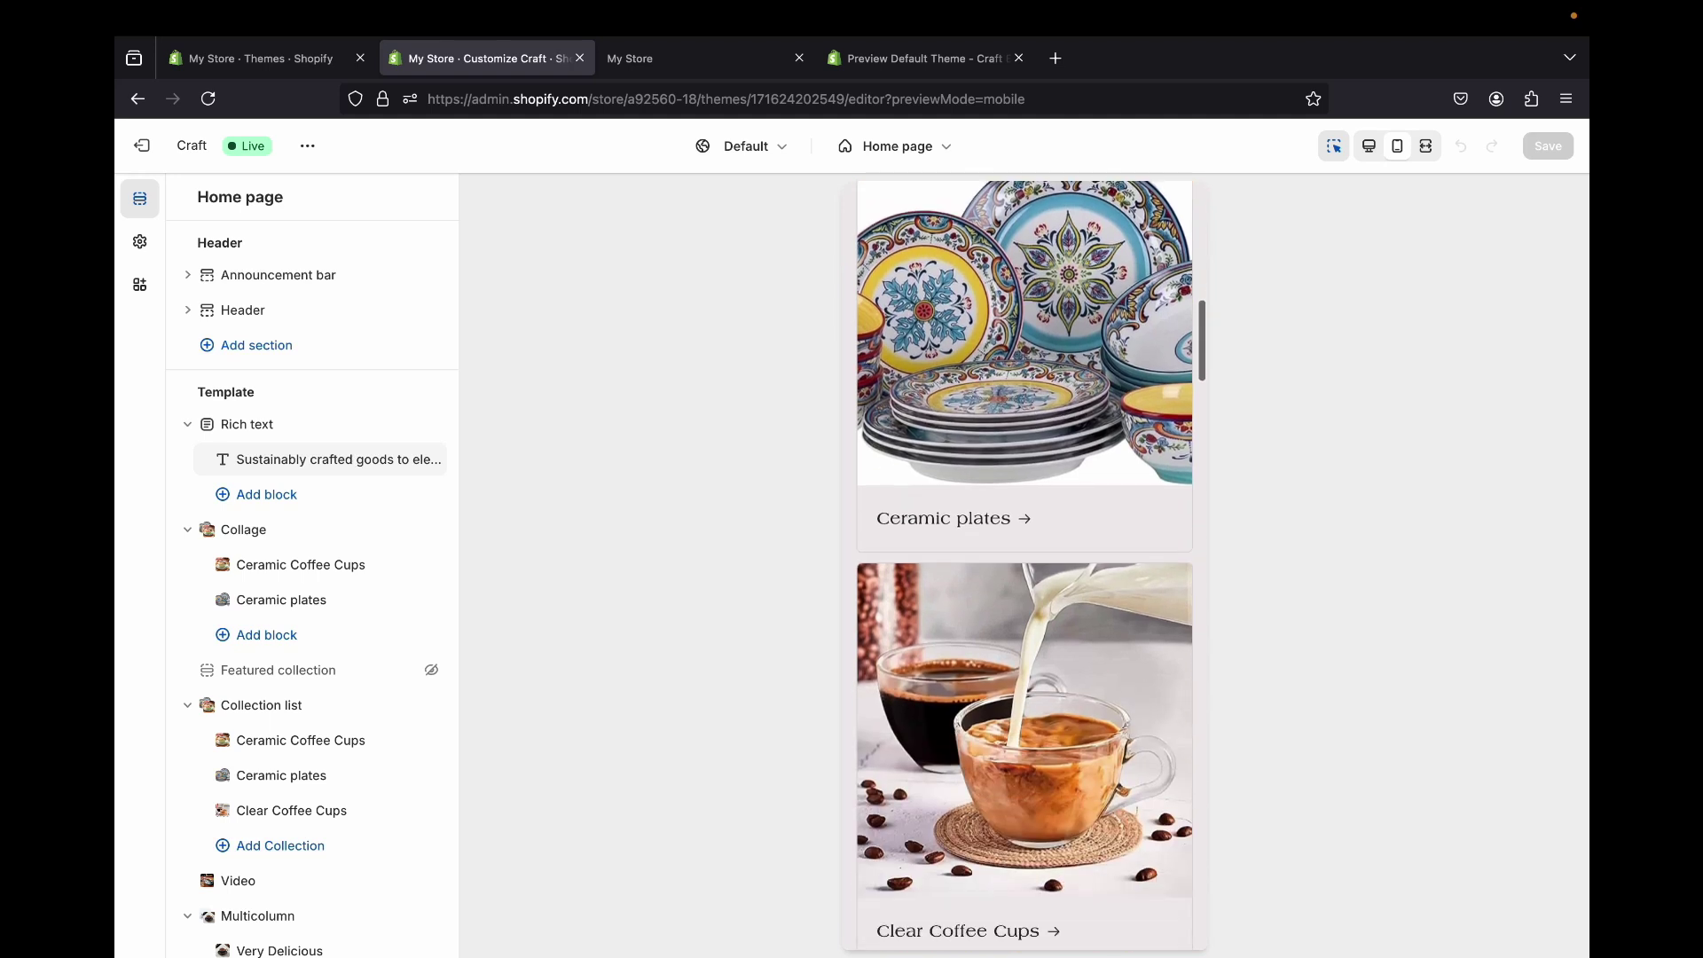
scroll(1024, 355, "down", 3)
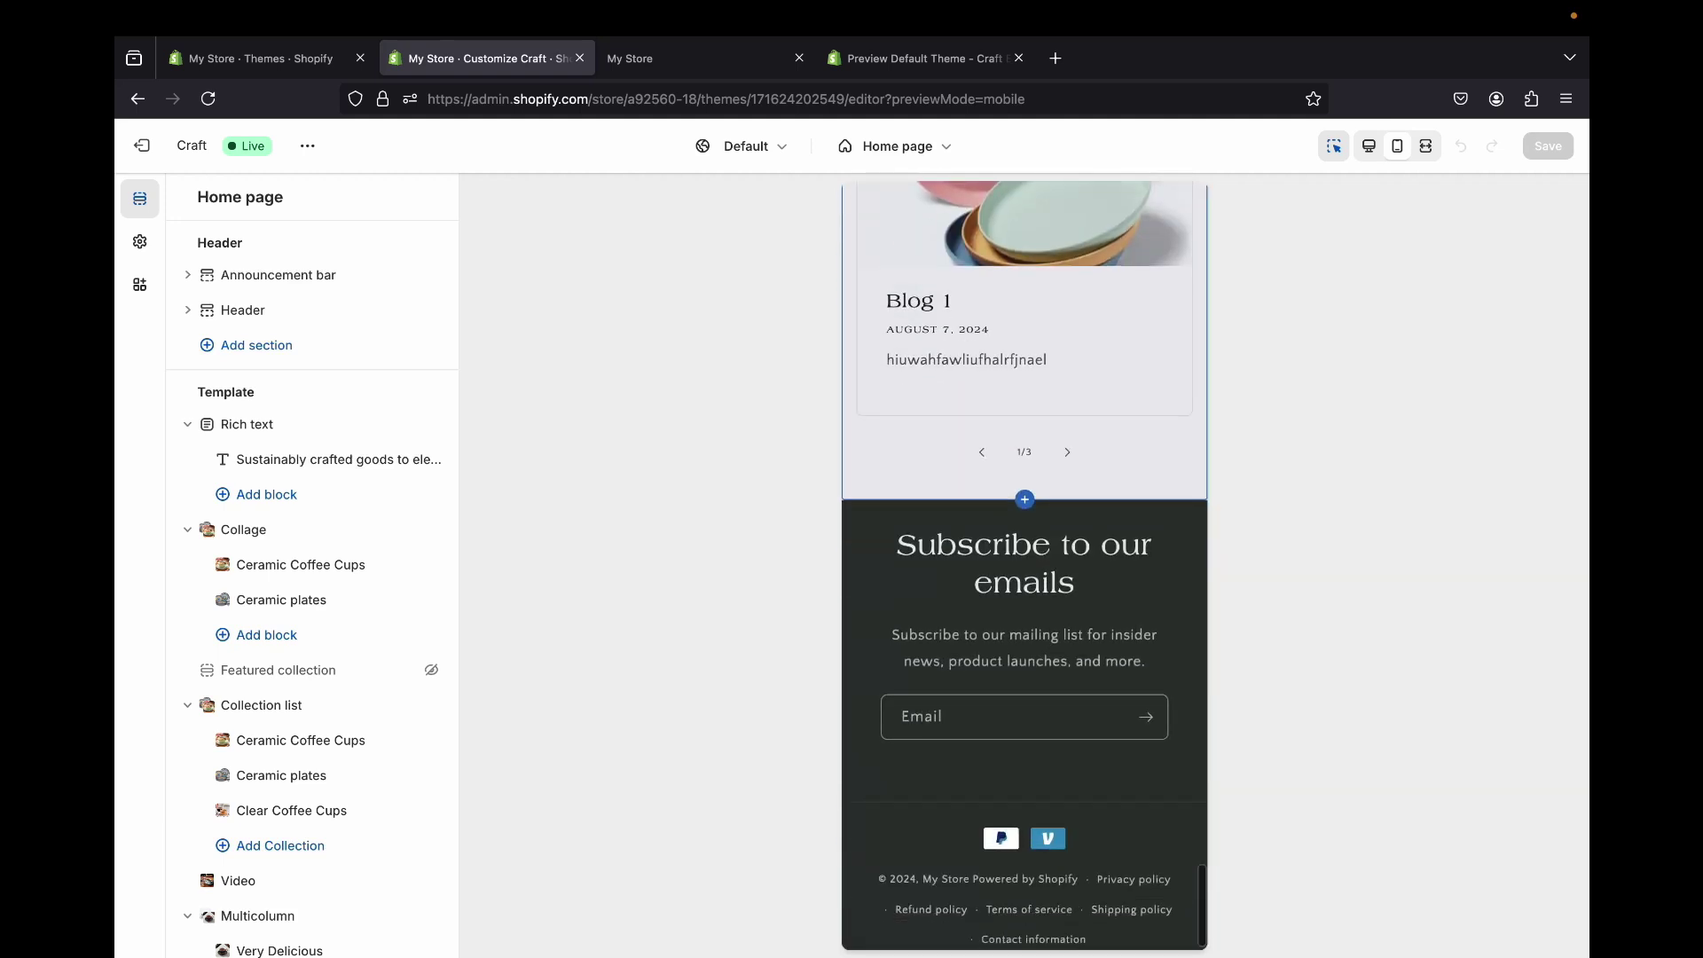
left_click(1025, 391)
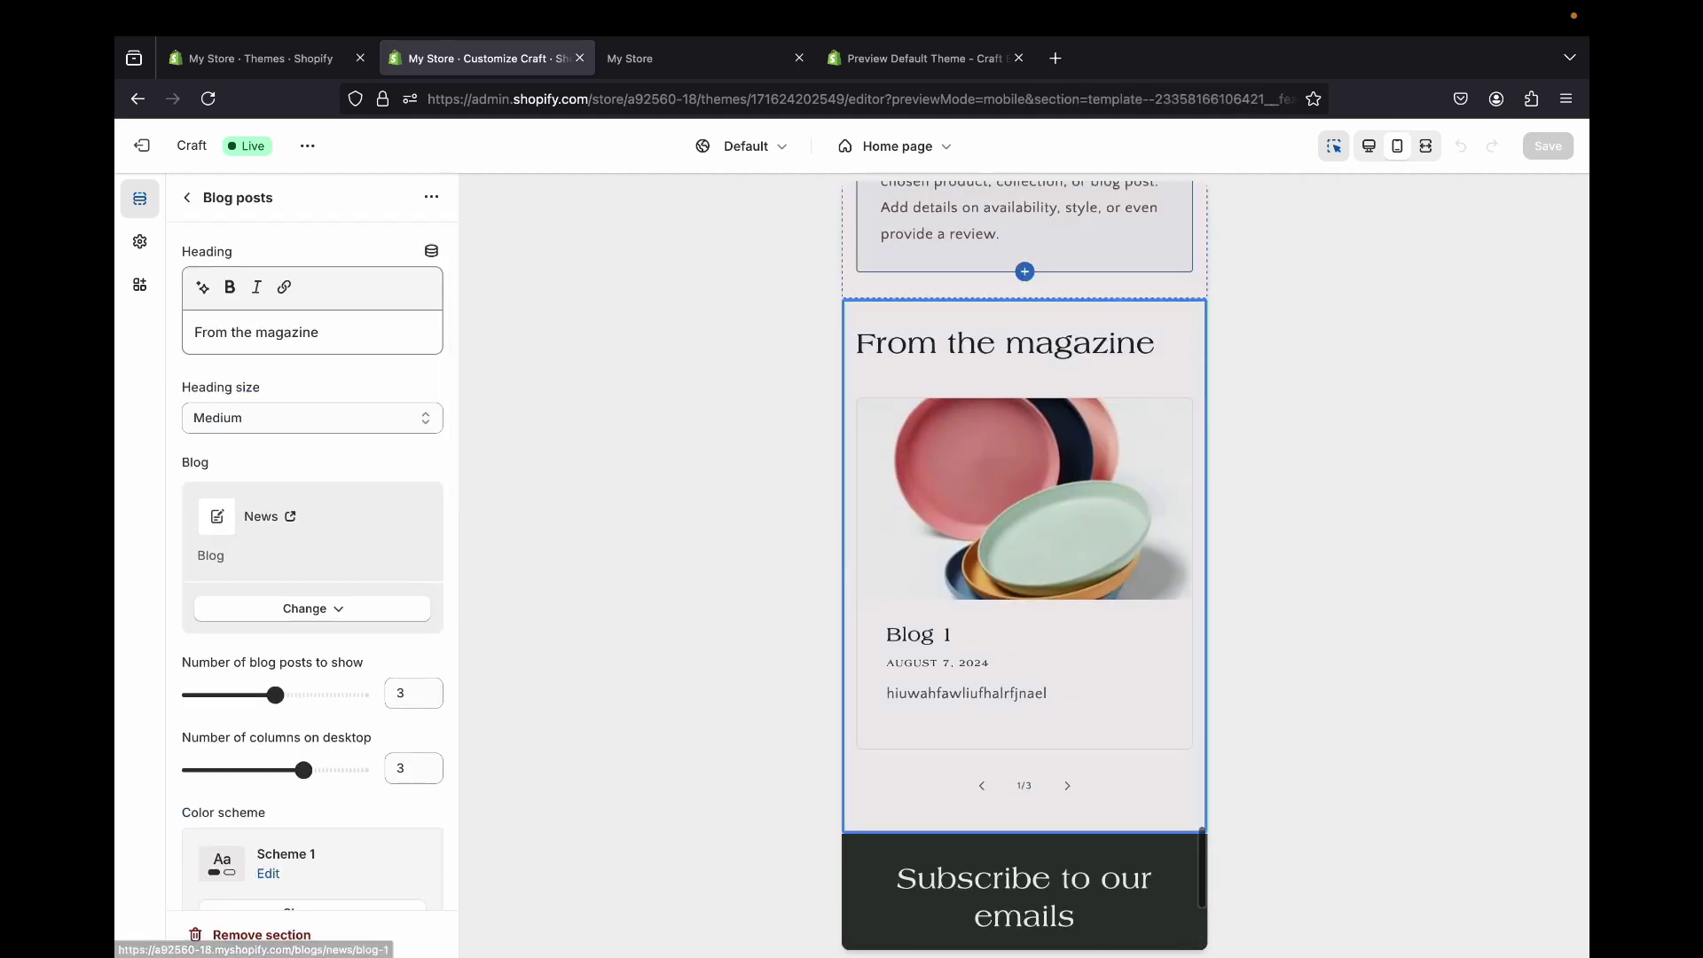
scroll(1024, 565, "up", 10)
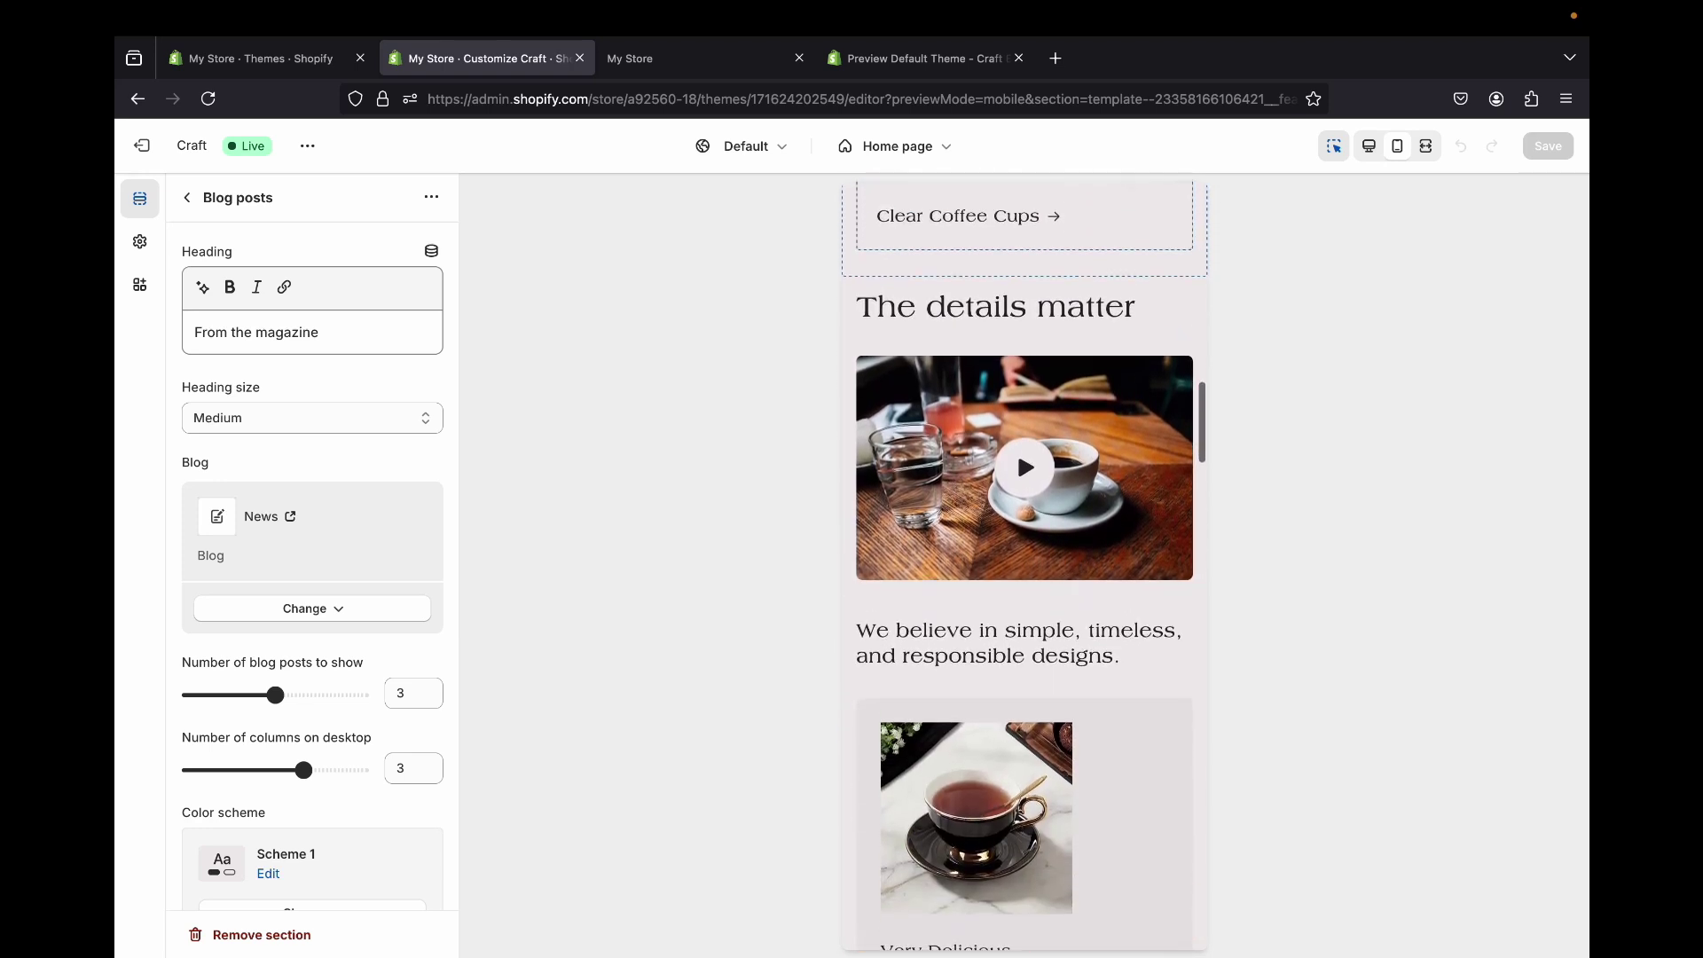
- Return the theme editor preview to desktop and review the home page from the header down to the video section
left_click(1369, 145)
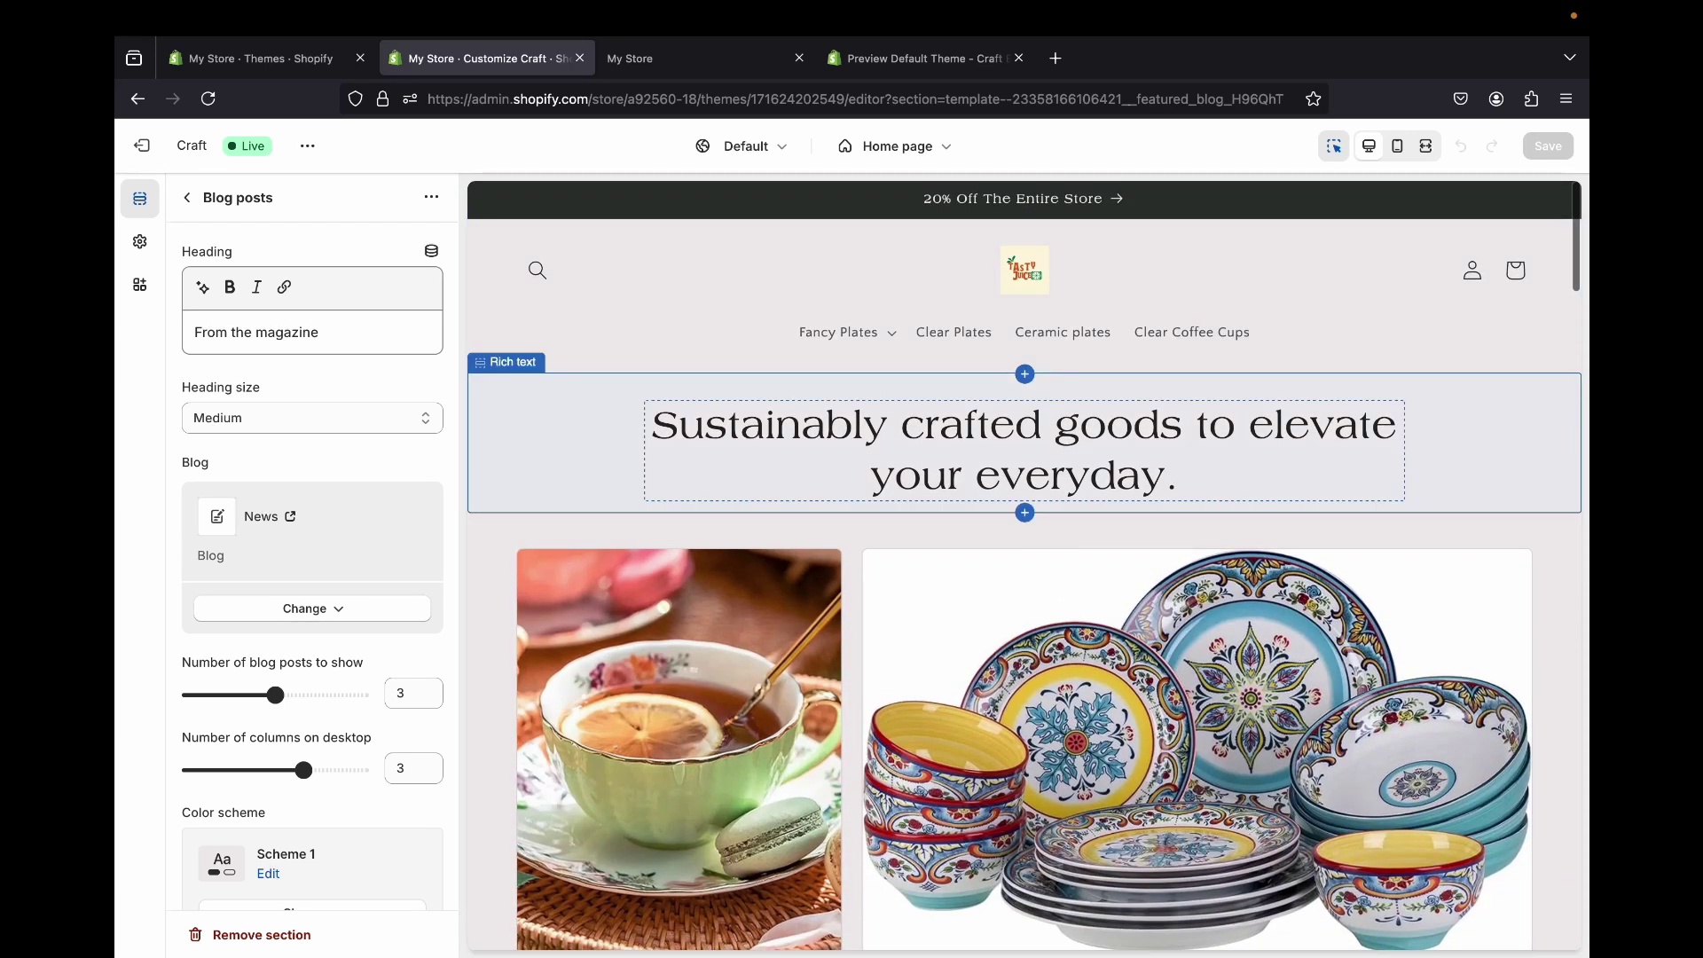
scroll(1025, 572, "down", 3)
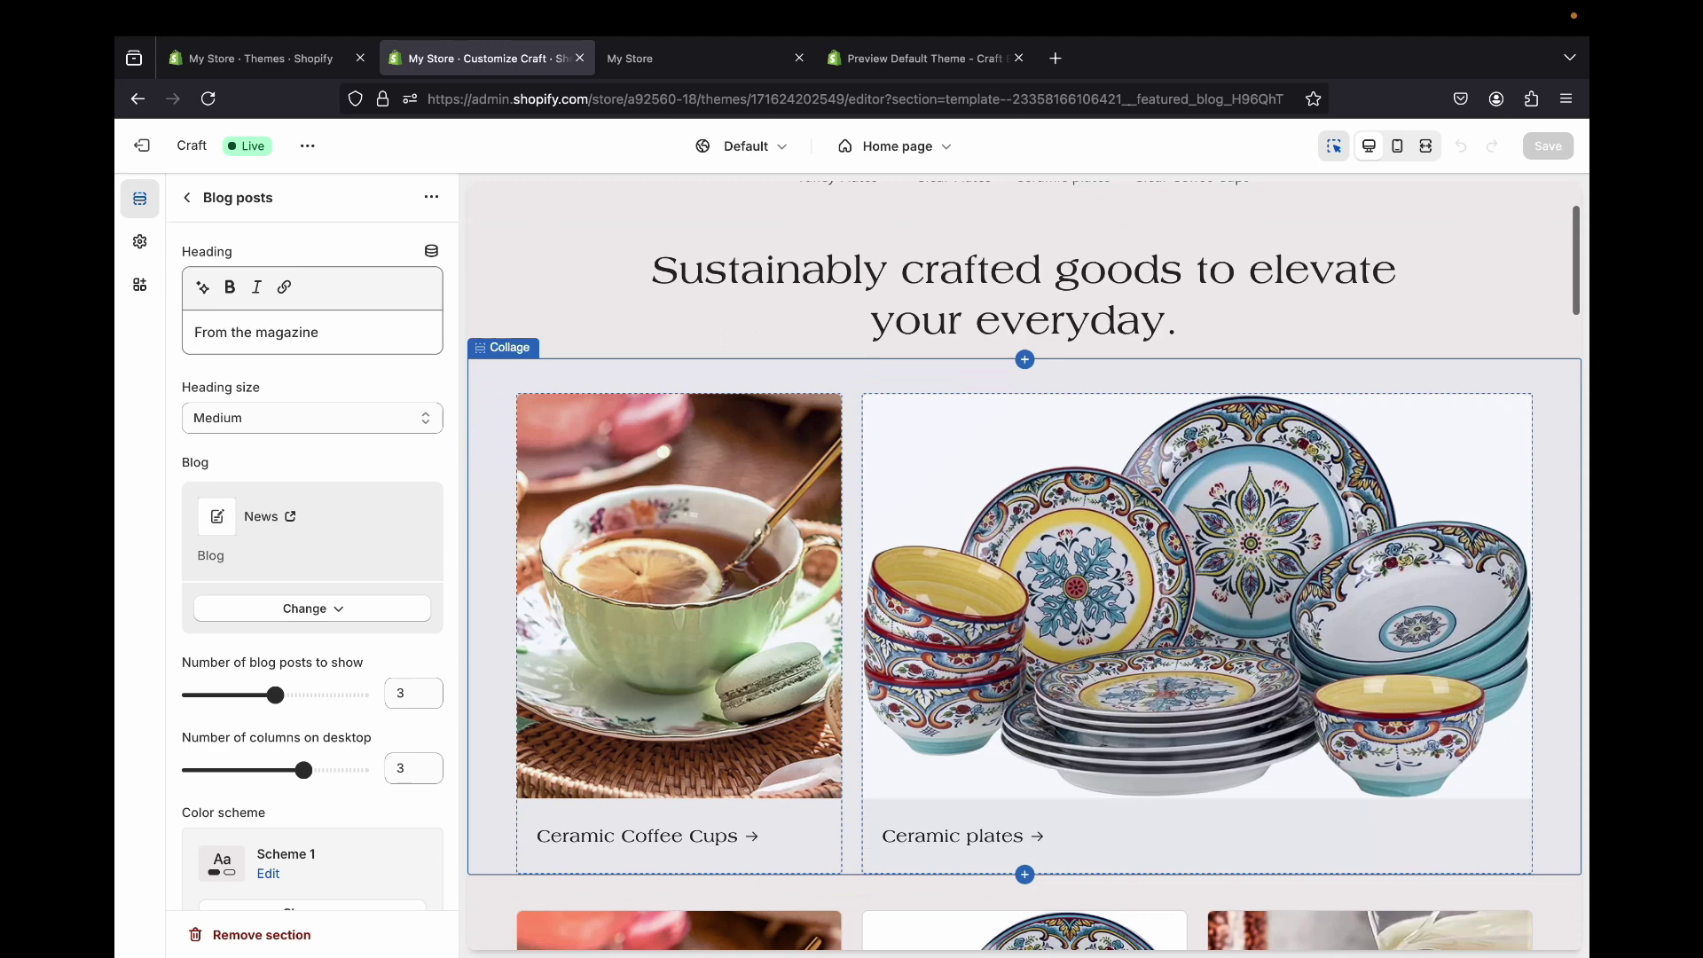
scroll(1024, 566, "down", 15)
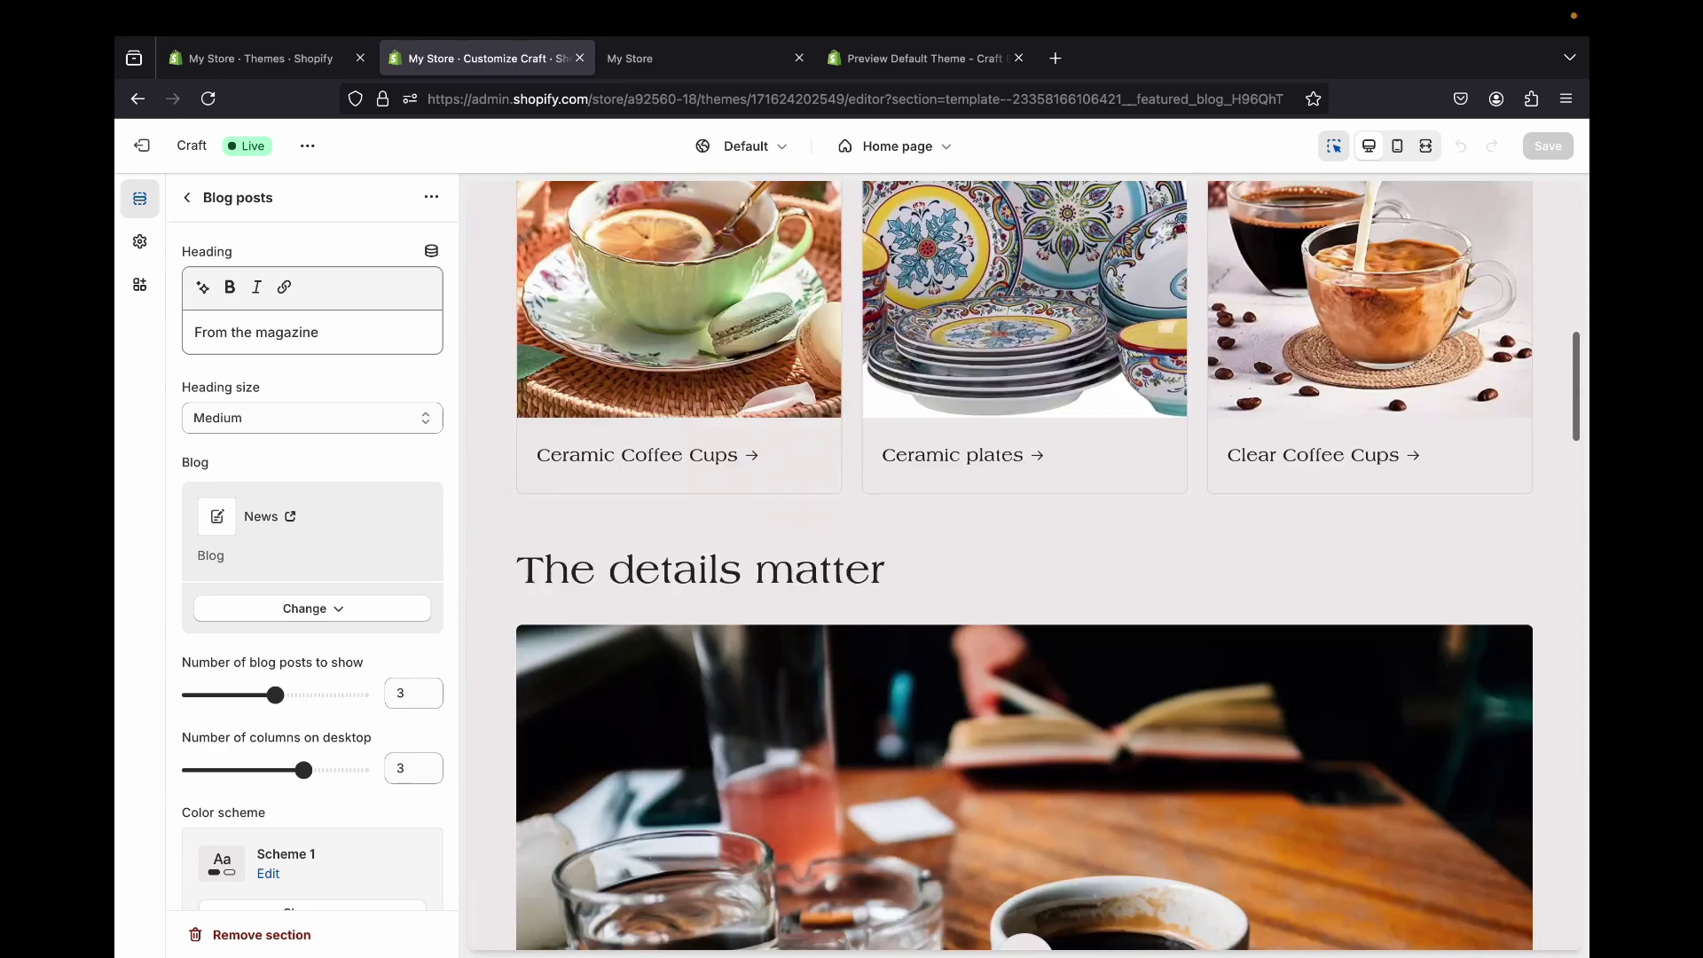